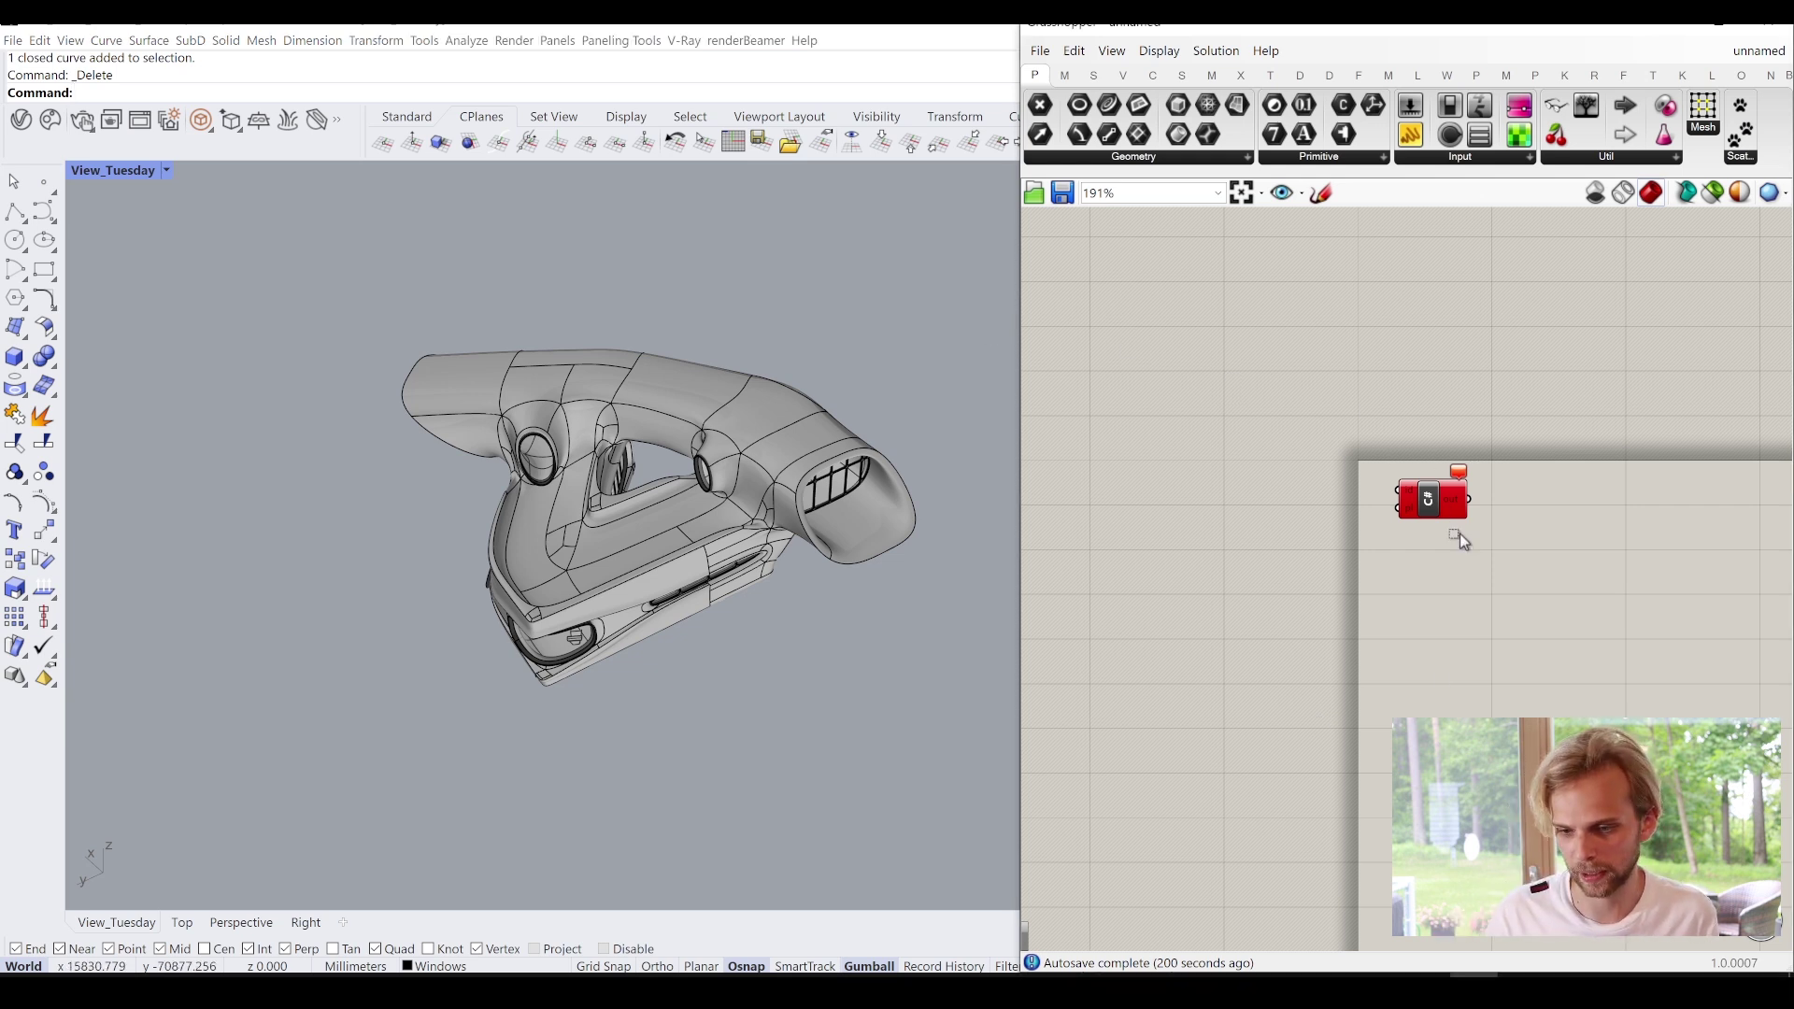
Examine the RunScript code of the existing C# component that transforms the clipping plane.
scroll(1500, 561, up, 3)
drag(1421, 557, 1460, 608)
mouse_move(1406, 429)
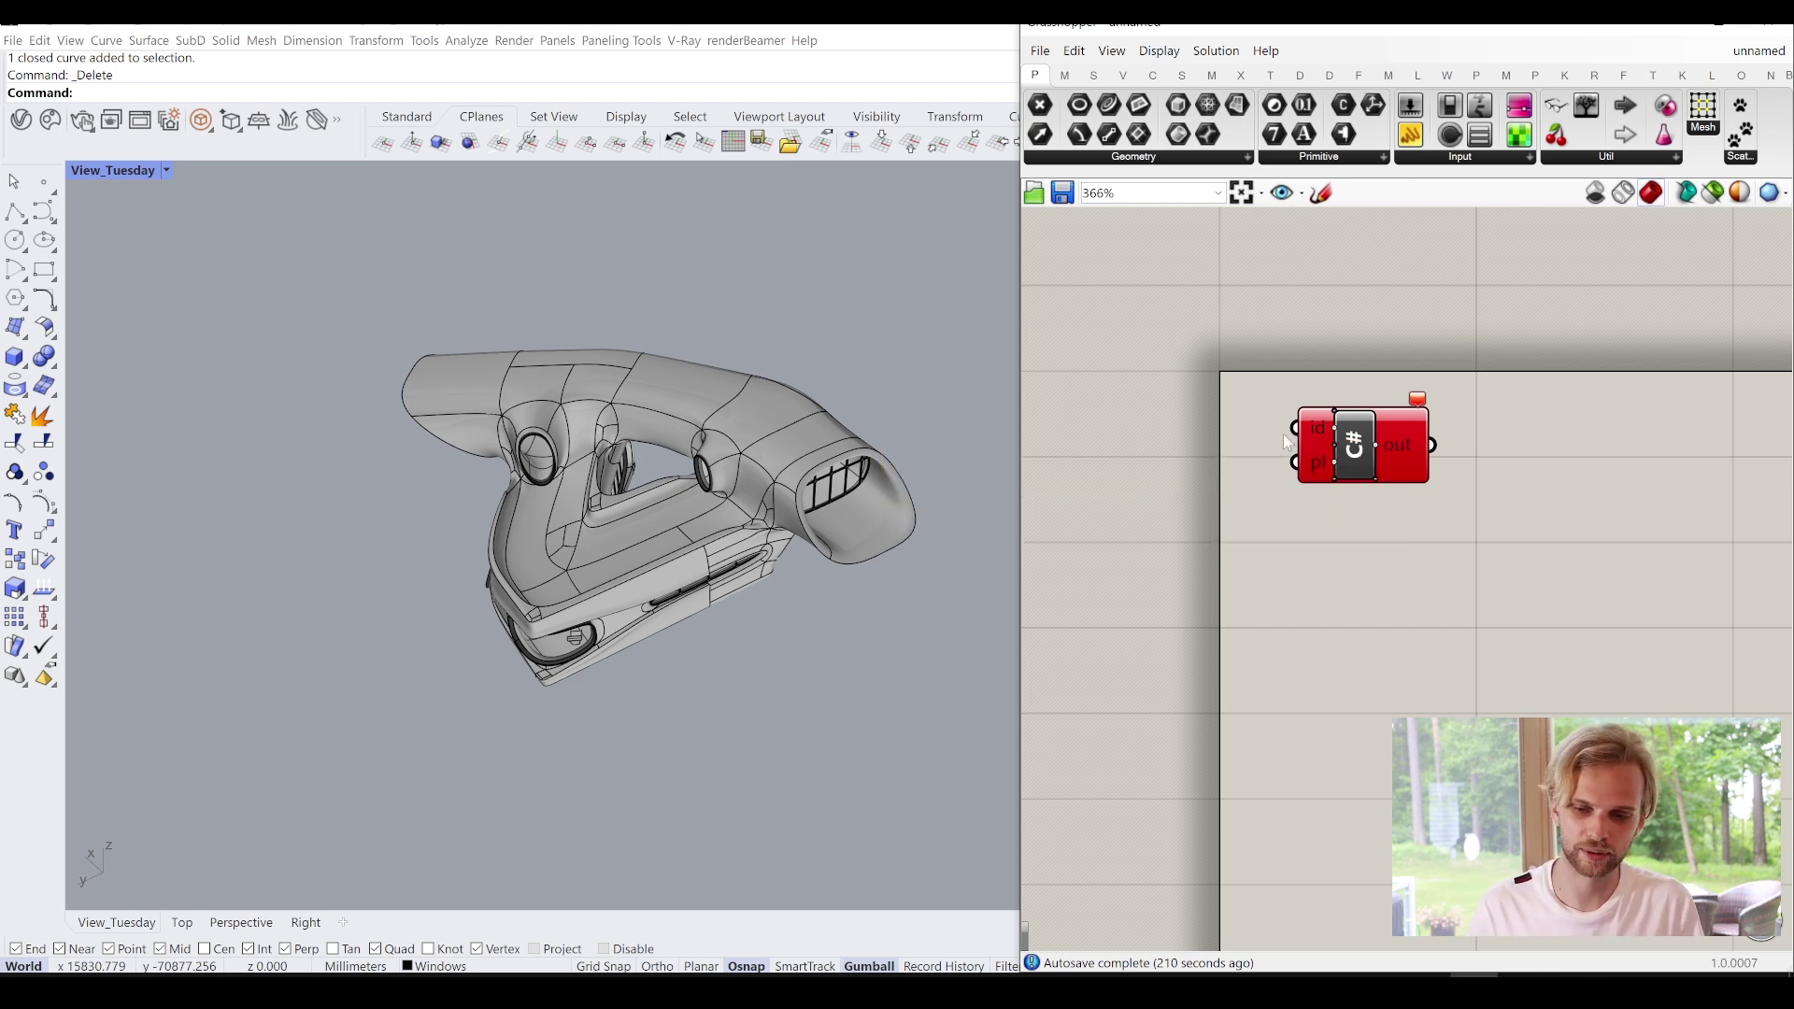
scroll(1215, 509, up, 3)
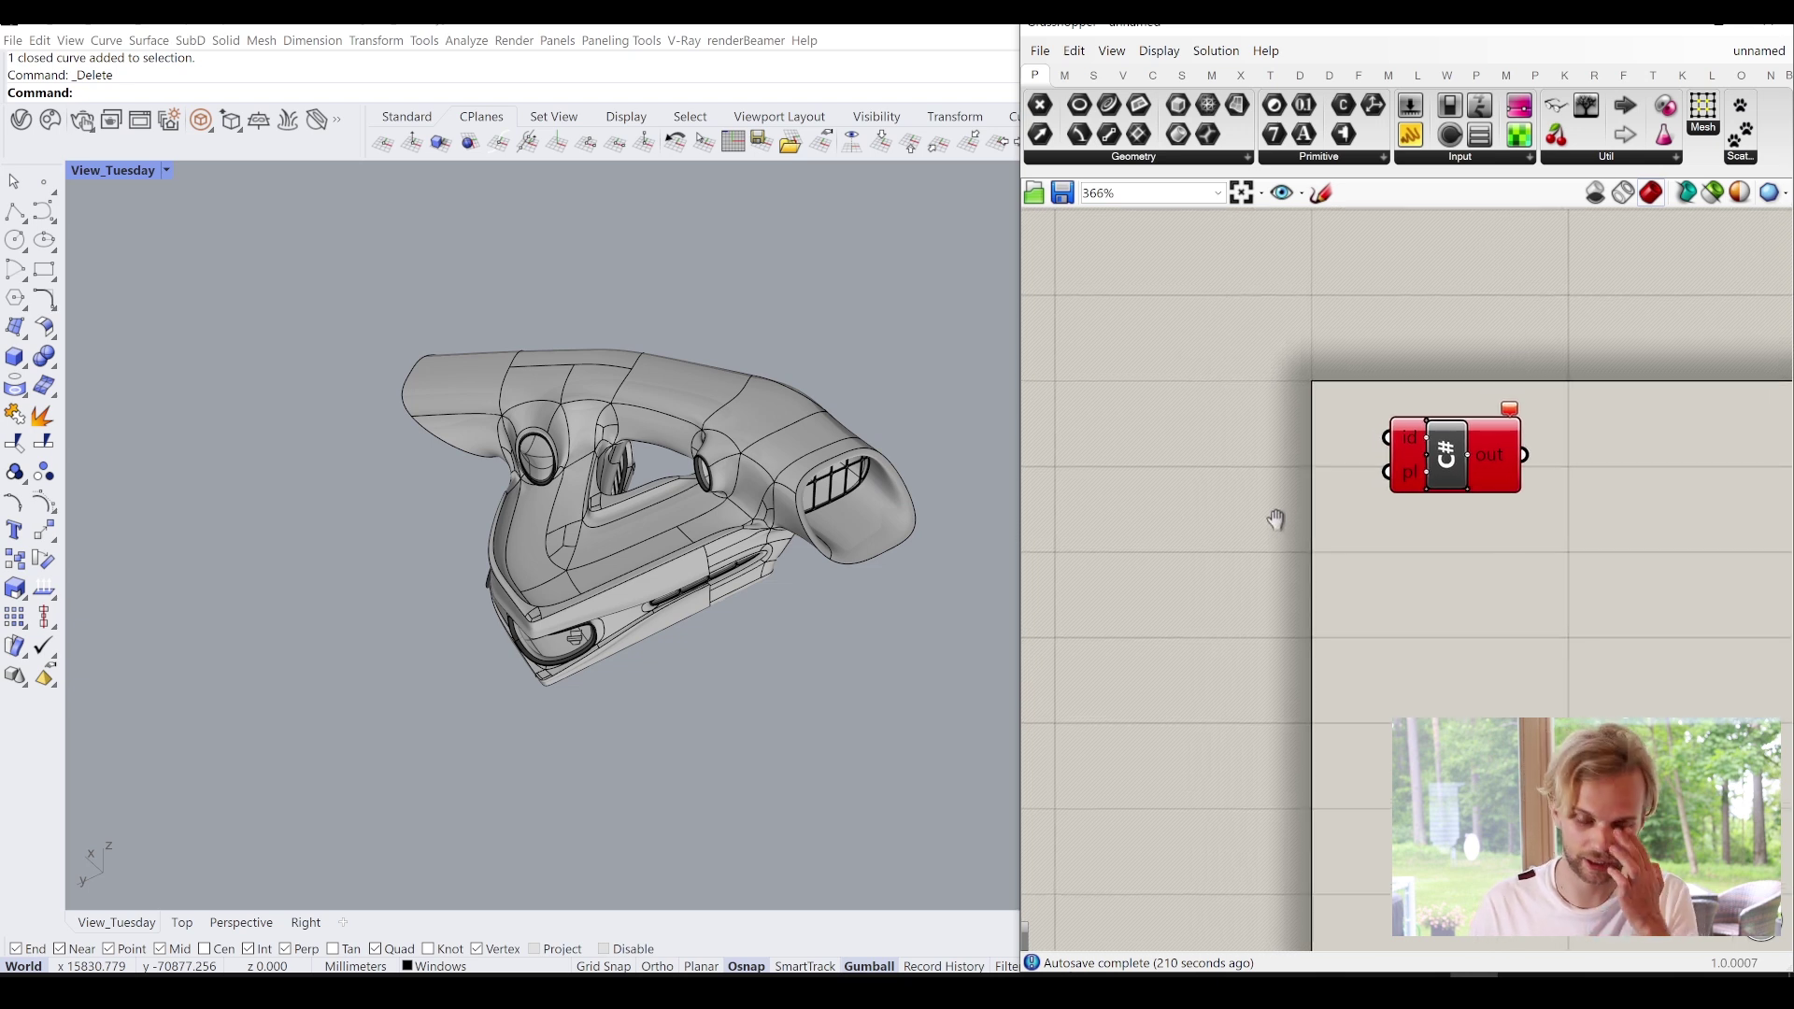
double_click(1451, 462)
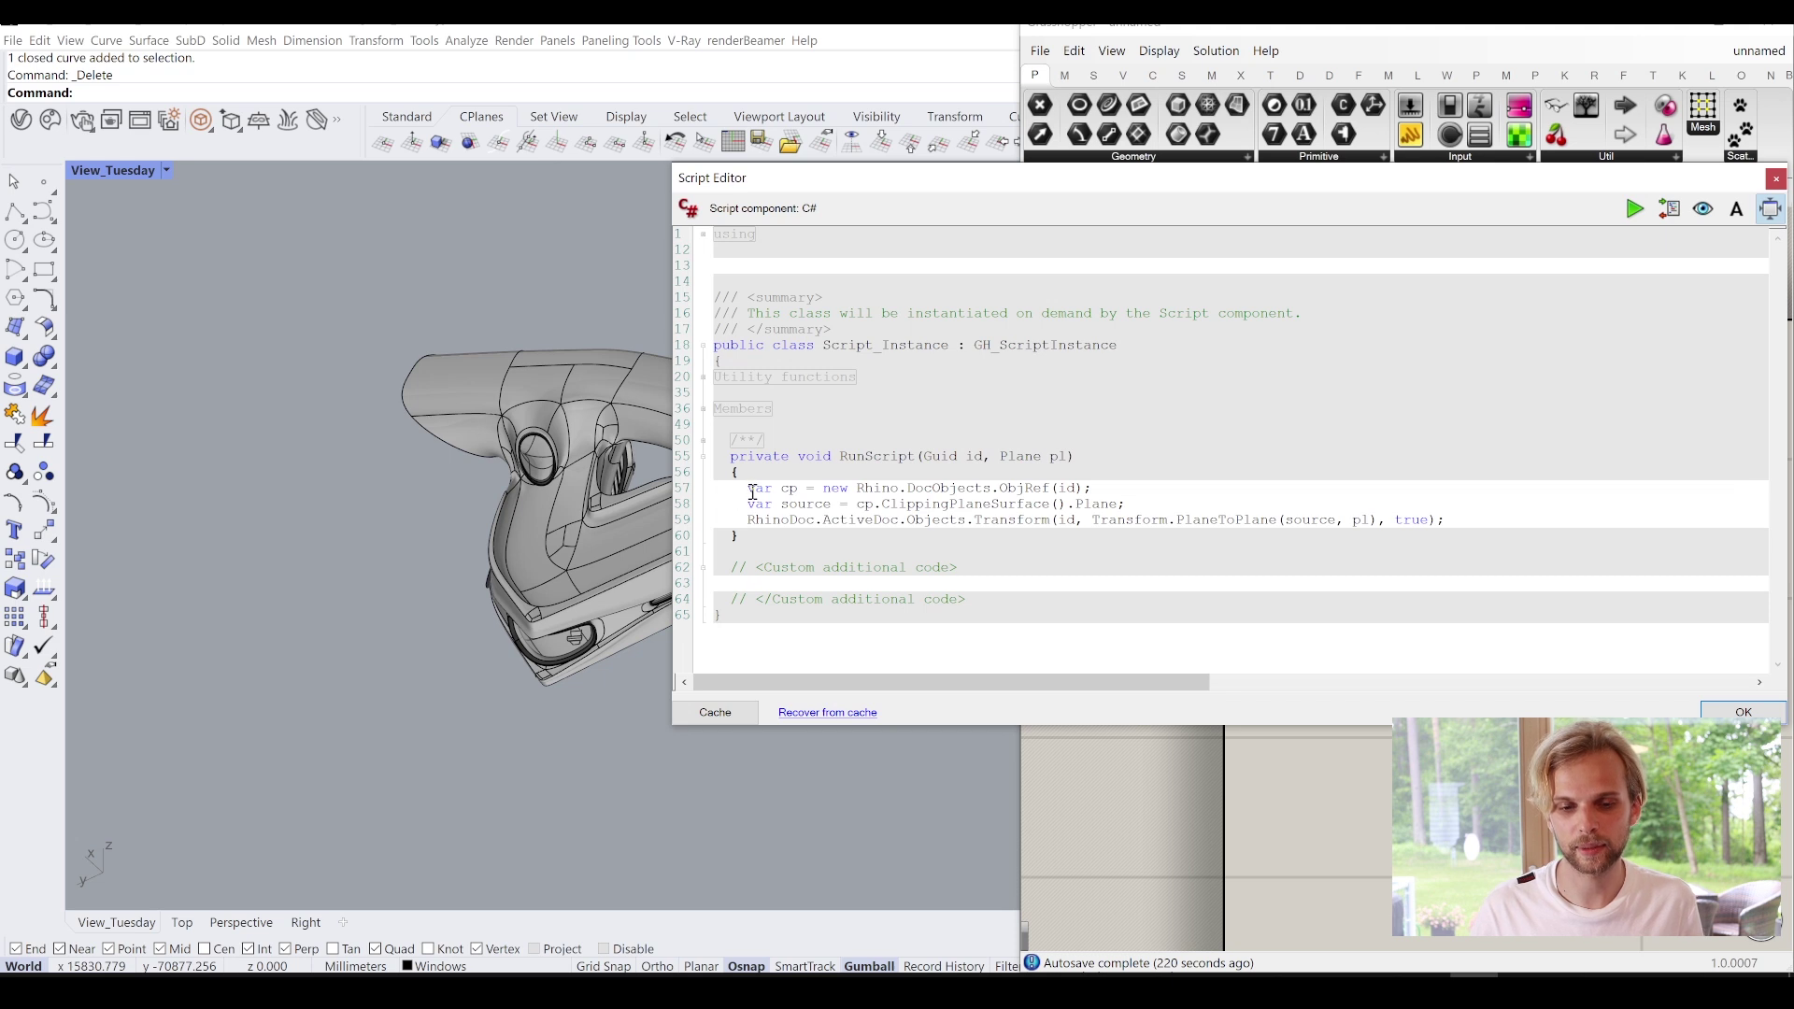
drag(747, 488, 1488, 521)
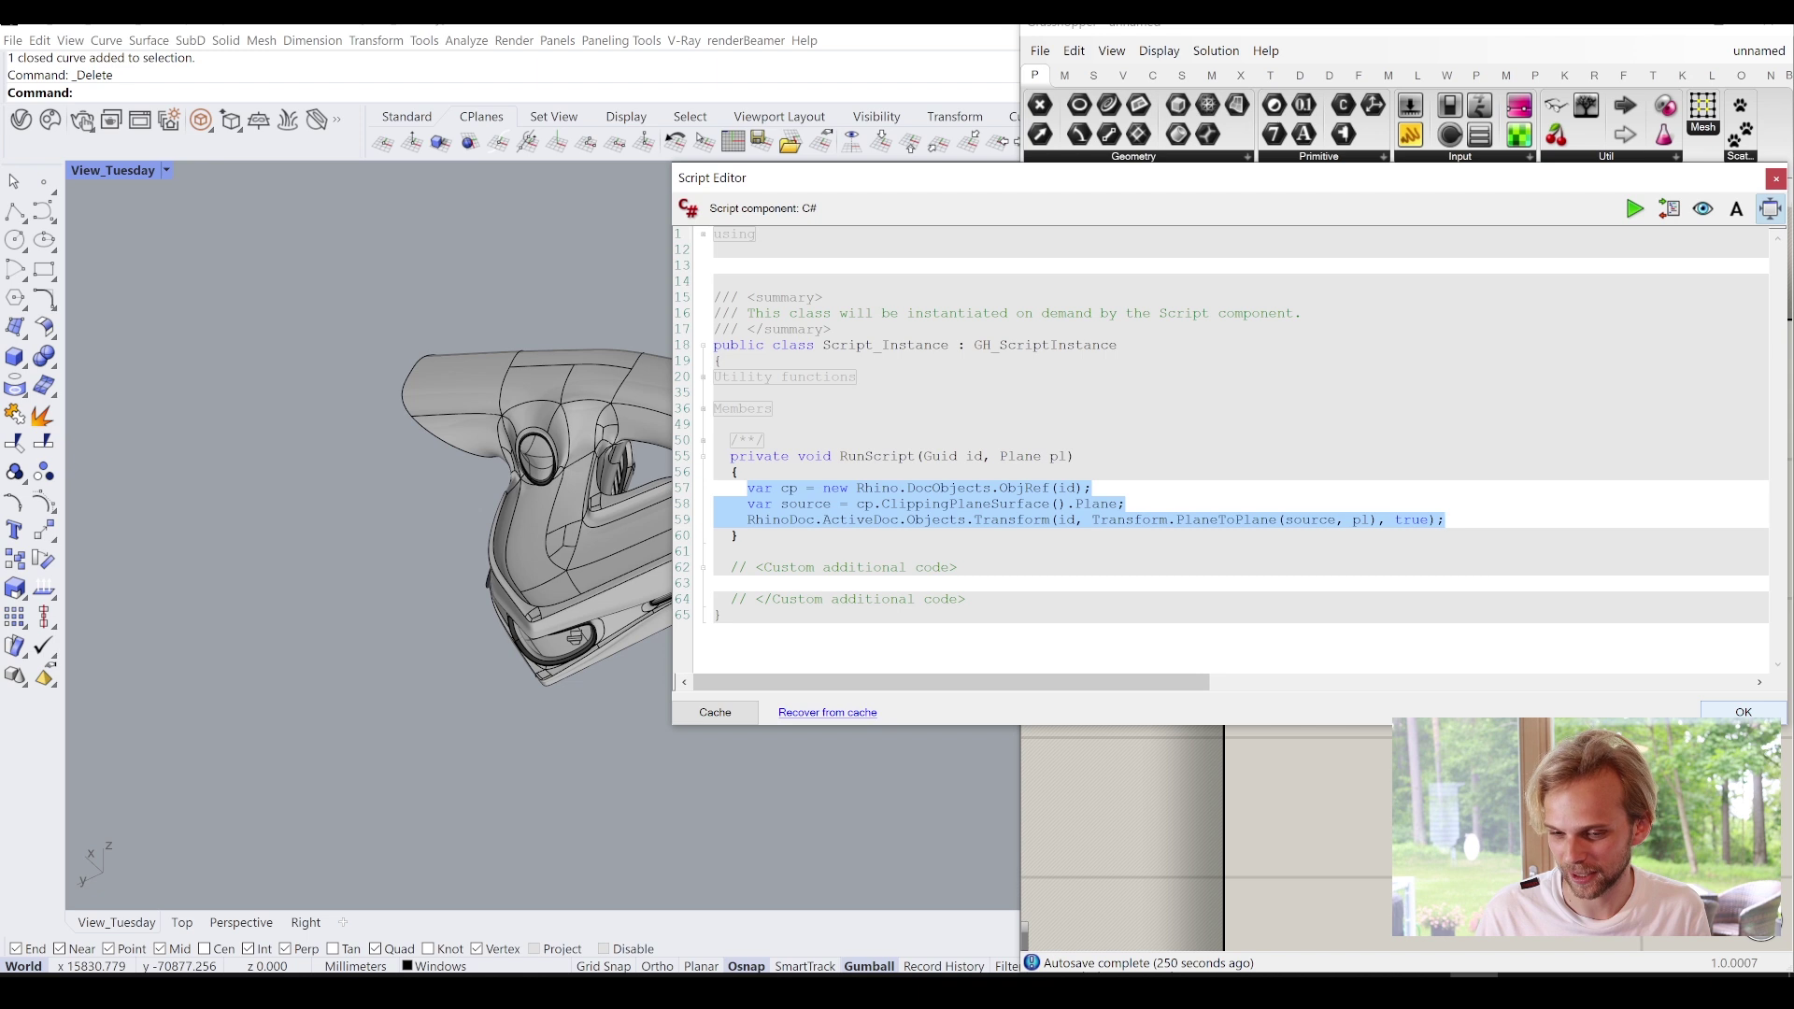
click(1744, 713)
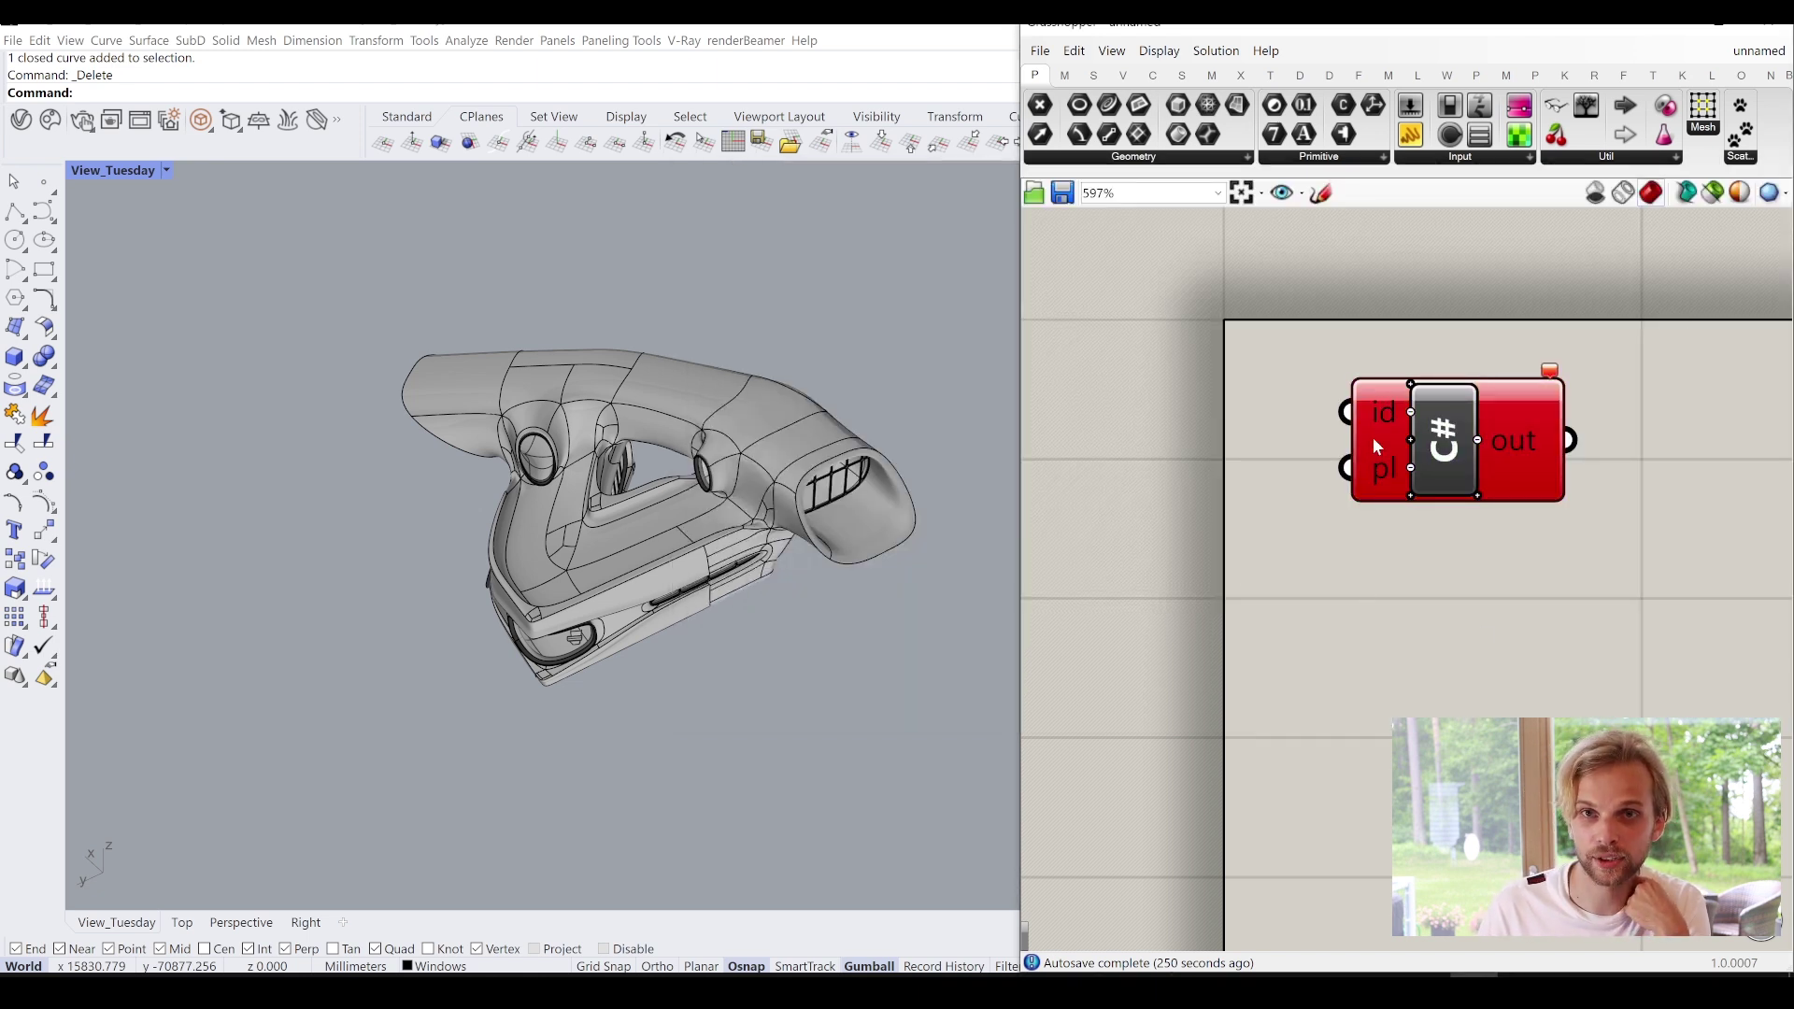
Add a new C# Script component to the canvas and place it below the existing one.
right_drag(1463, 613, 1435, 549)
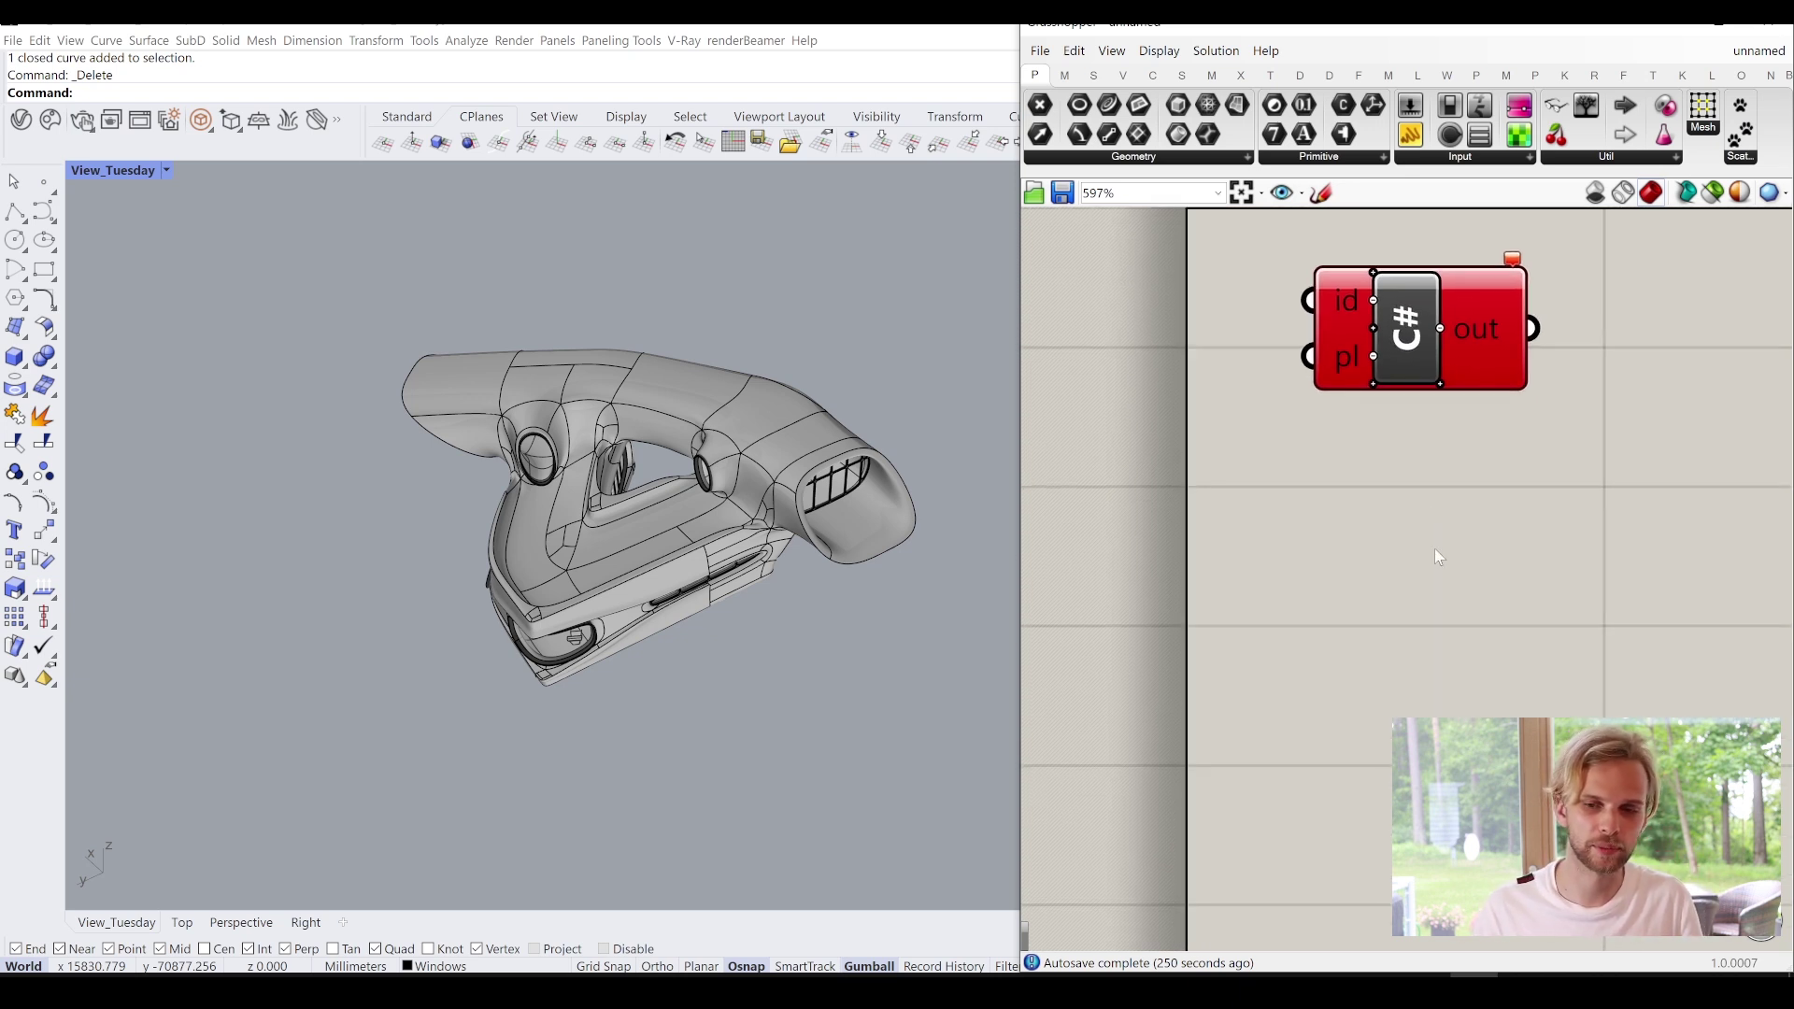
scroll(1438, 557, down, 1)
right_drag(1442, 583, 1381, 510)
double_click(1383, 510)
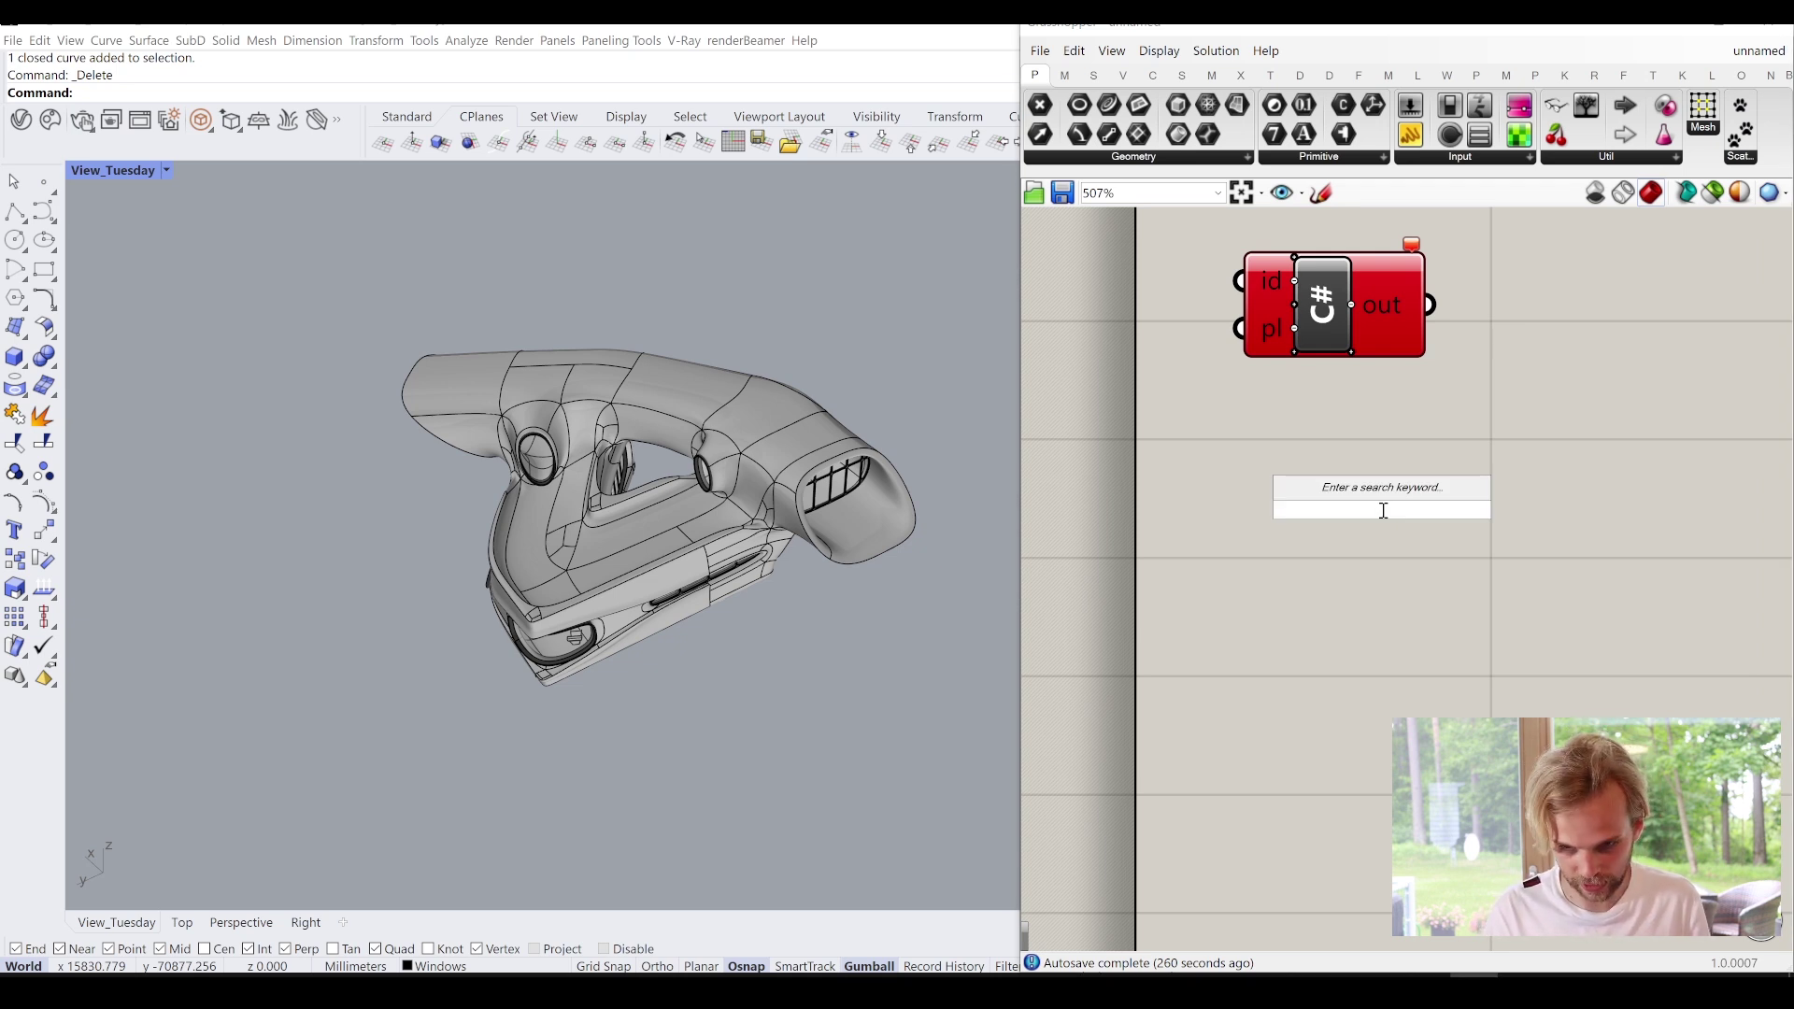
text(c#)
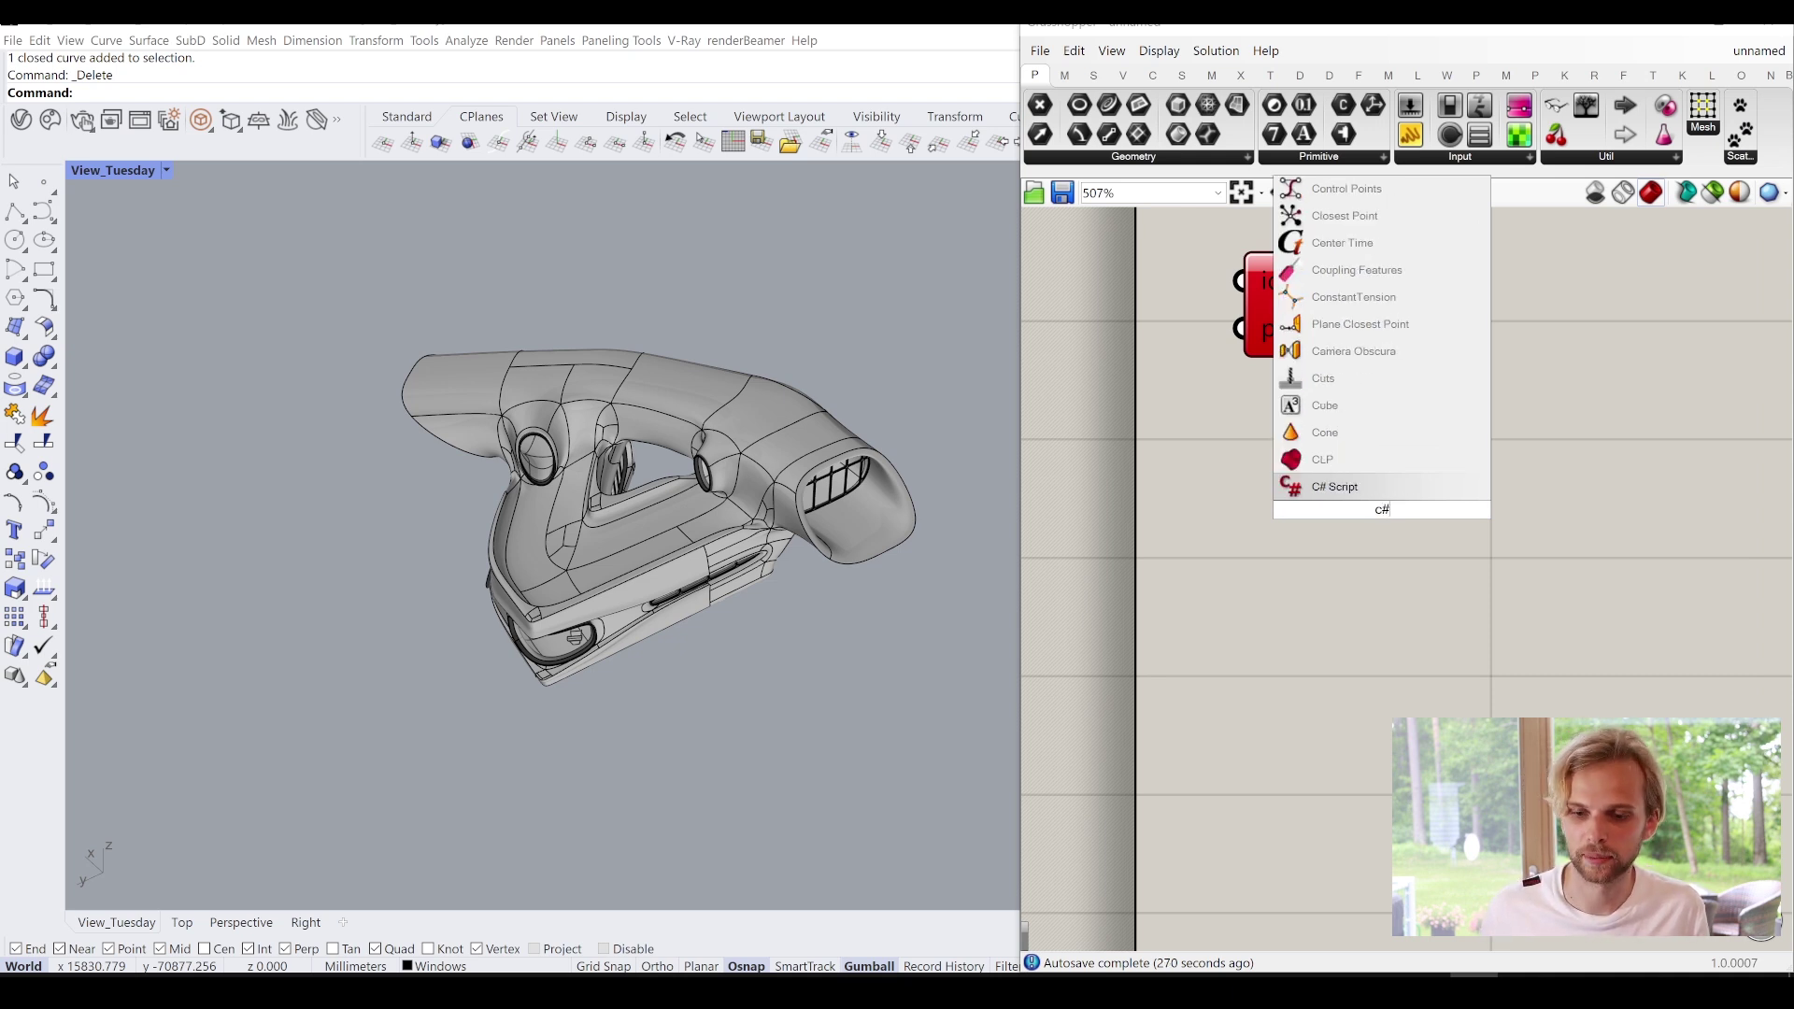
key(Return)
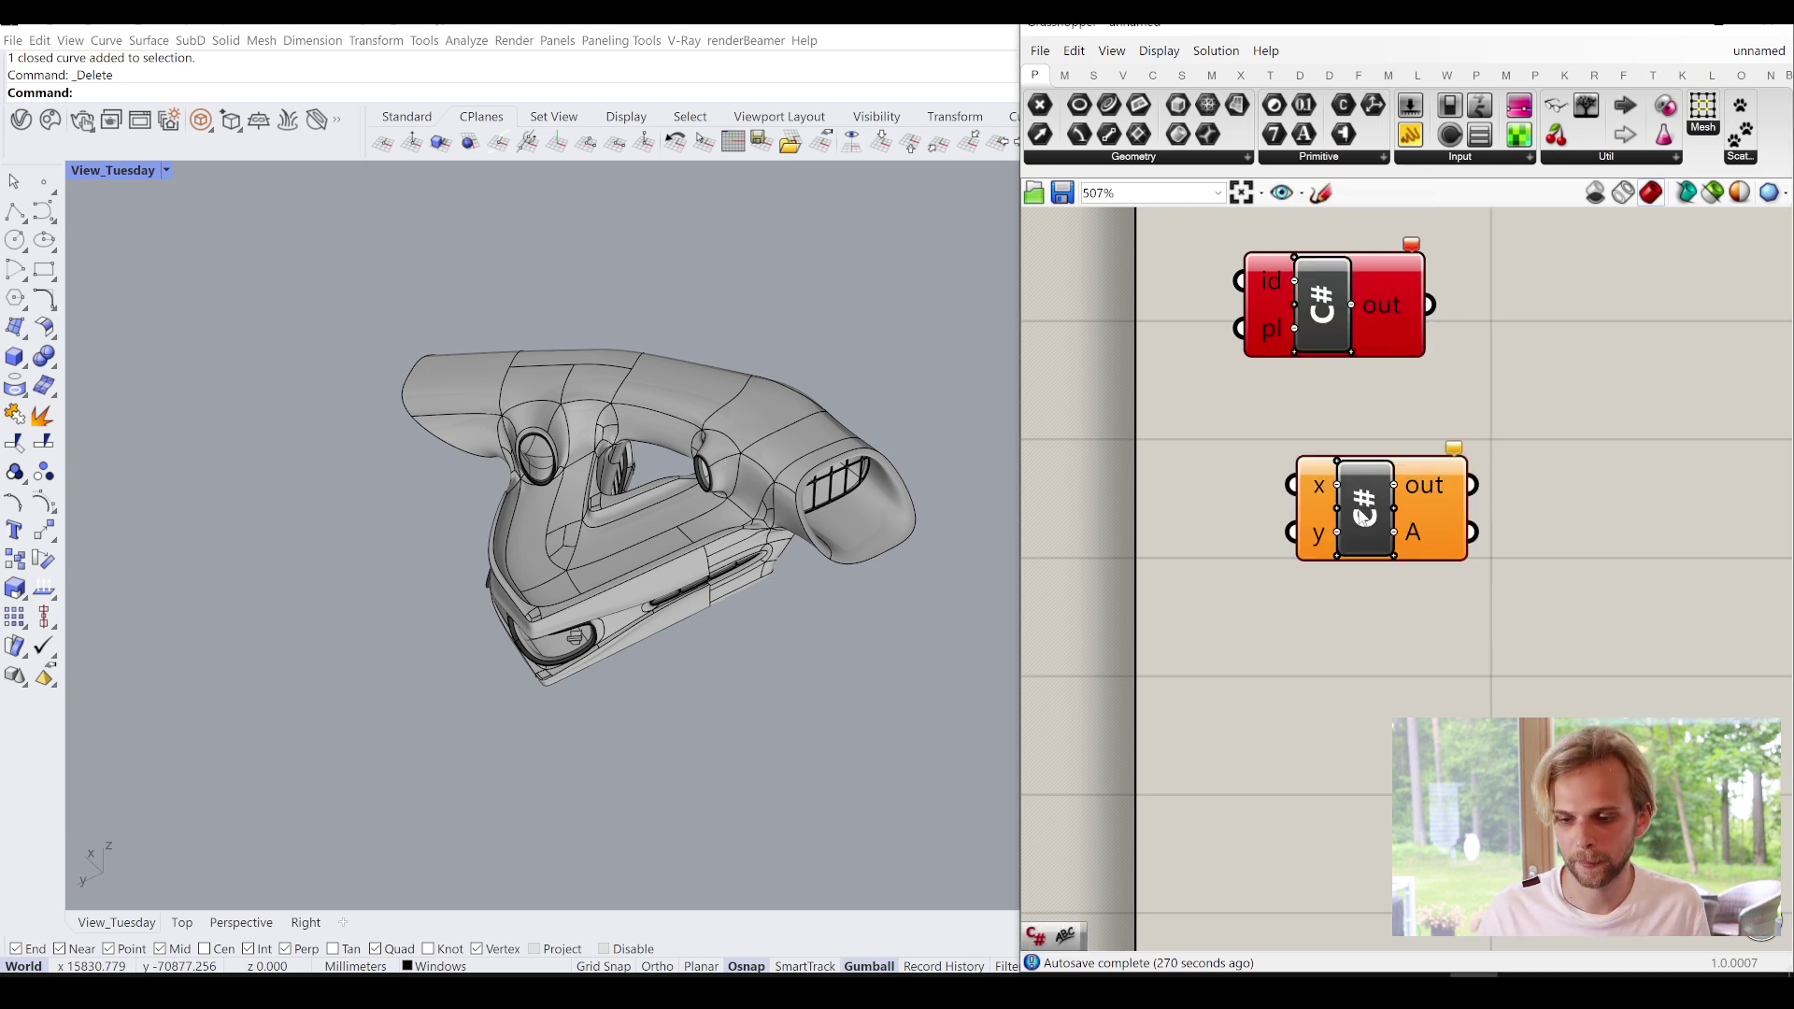
drag(1385, 519, 1363, 531)
click(1362, 531)
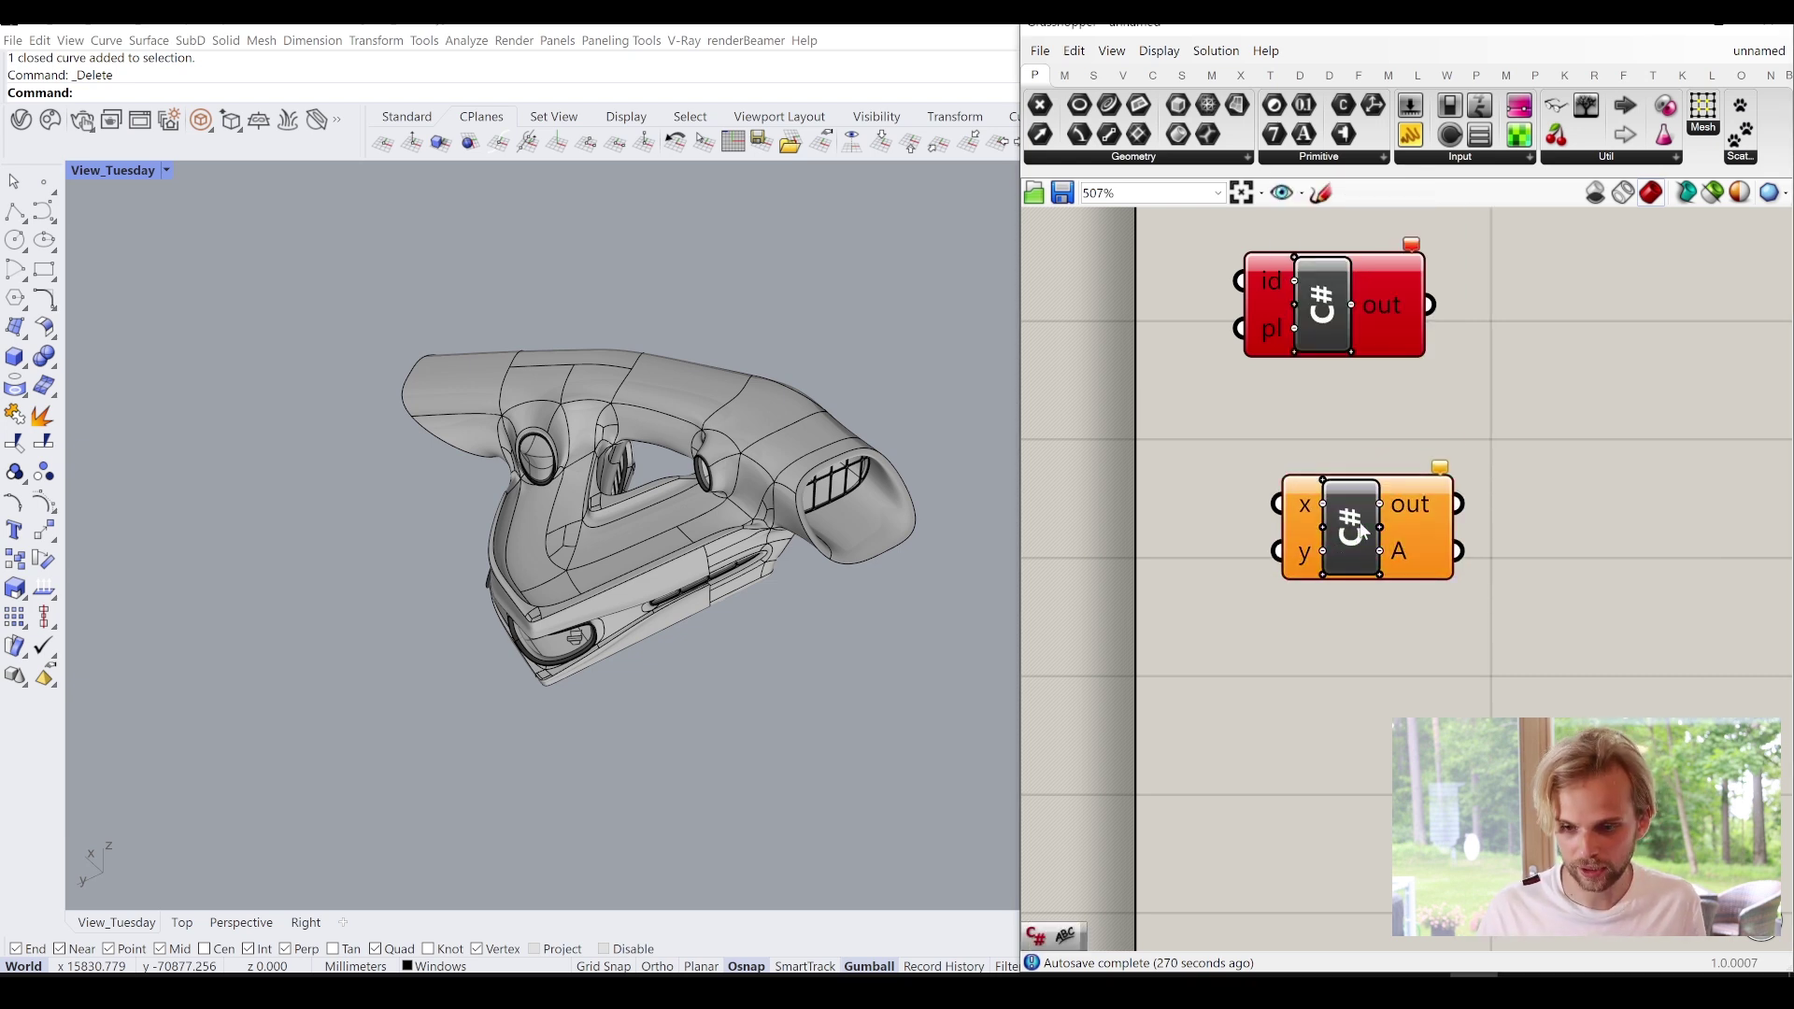
ctrl+alt+click(1362, 531)
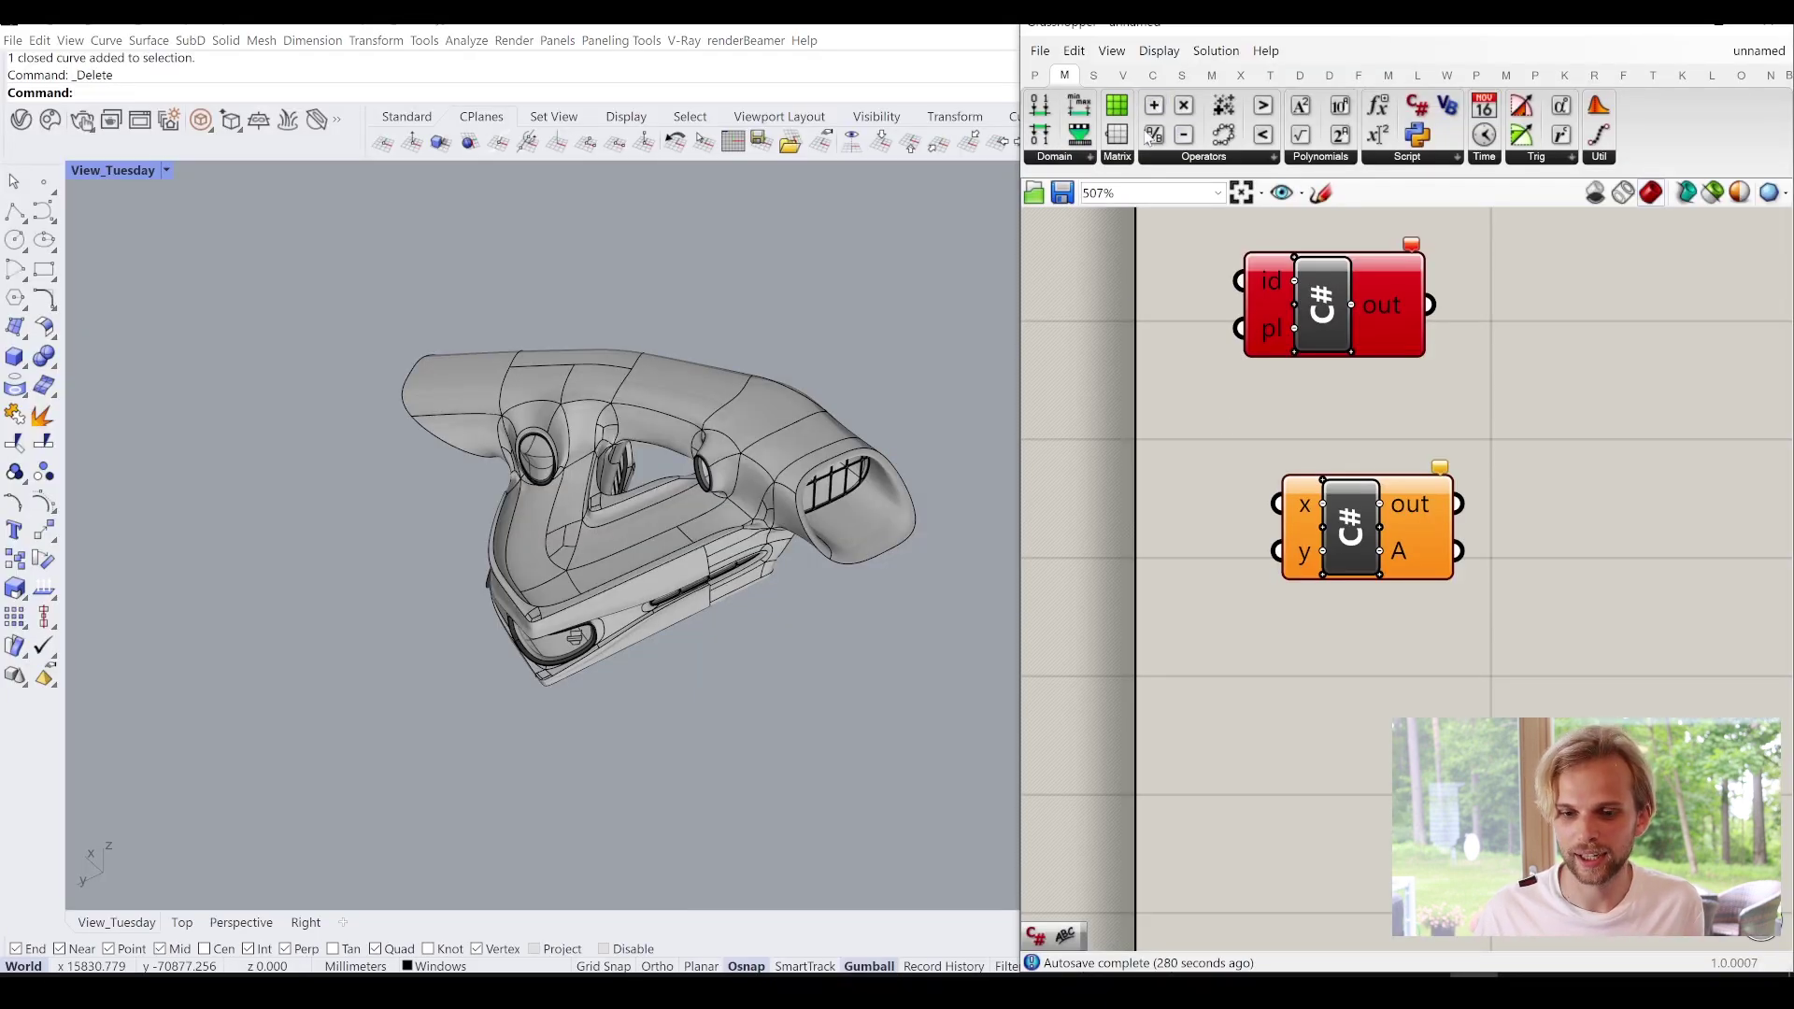
click(1428, 155)
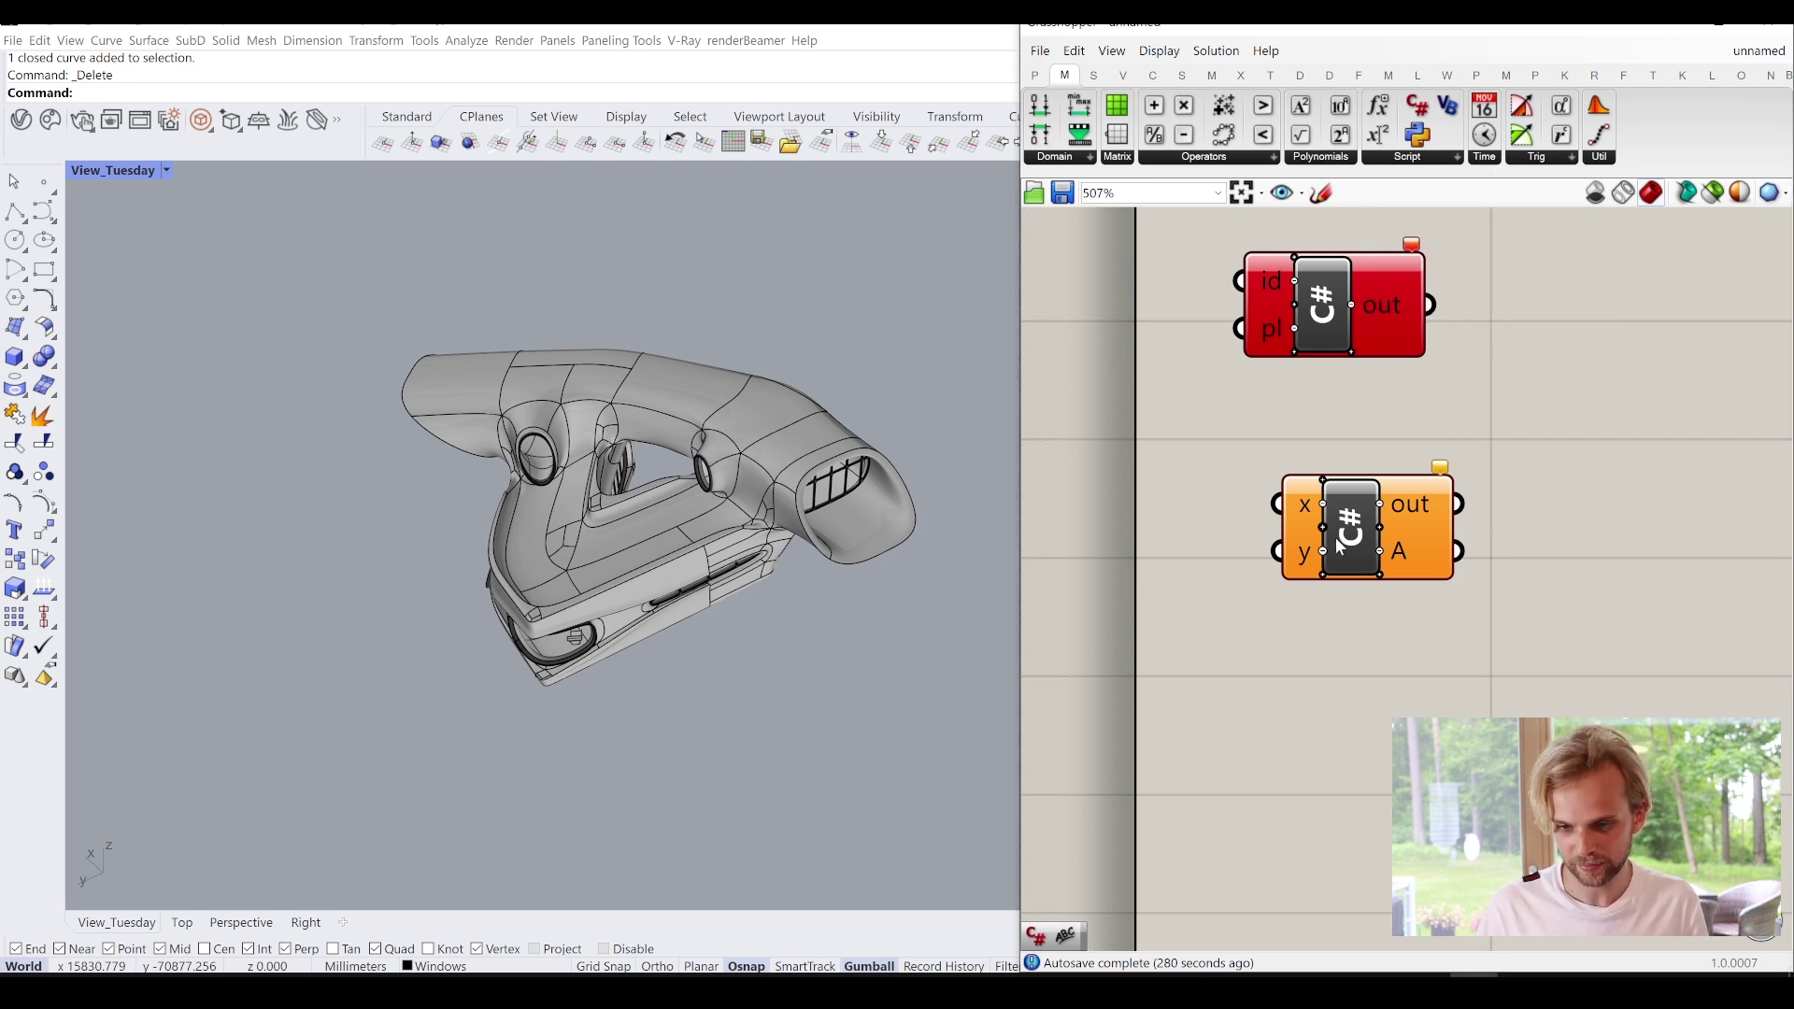
drag(1359, 542, 1475, 633)
click(1462, 458)
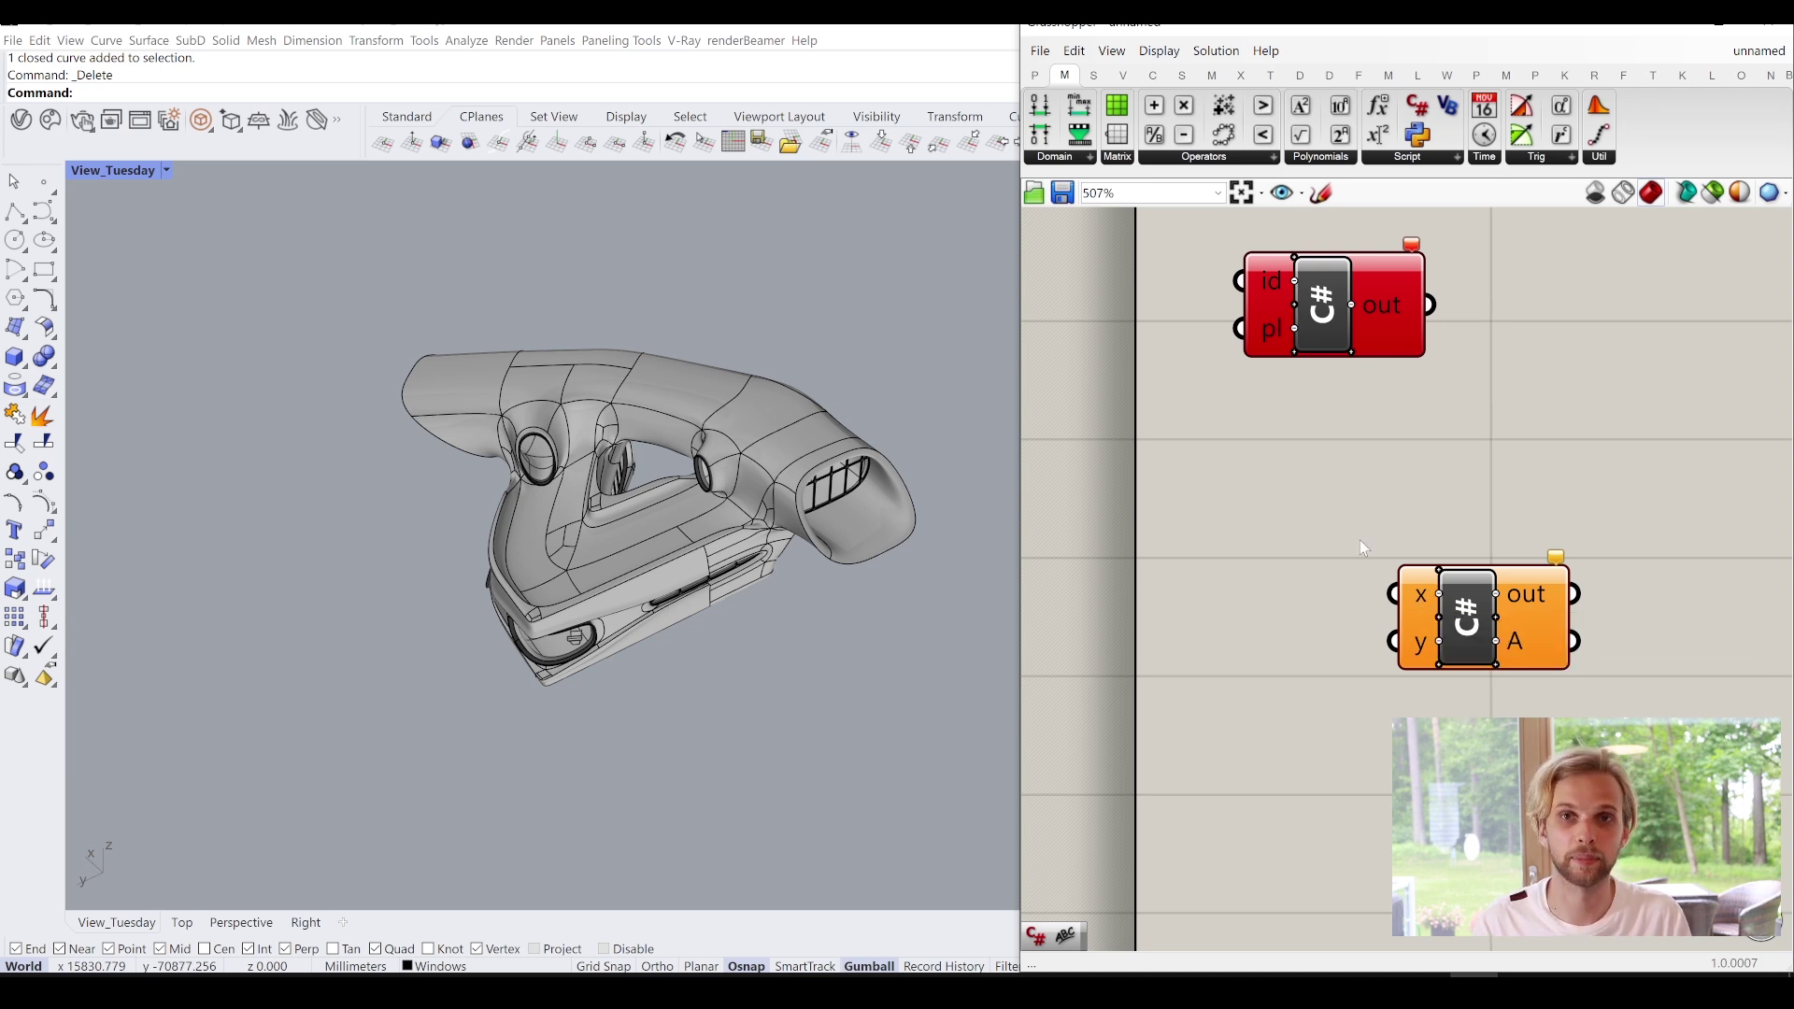
Set the type hint of the new C# component's x input to Guid.
right_click(1422, 603)
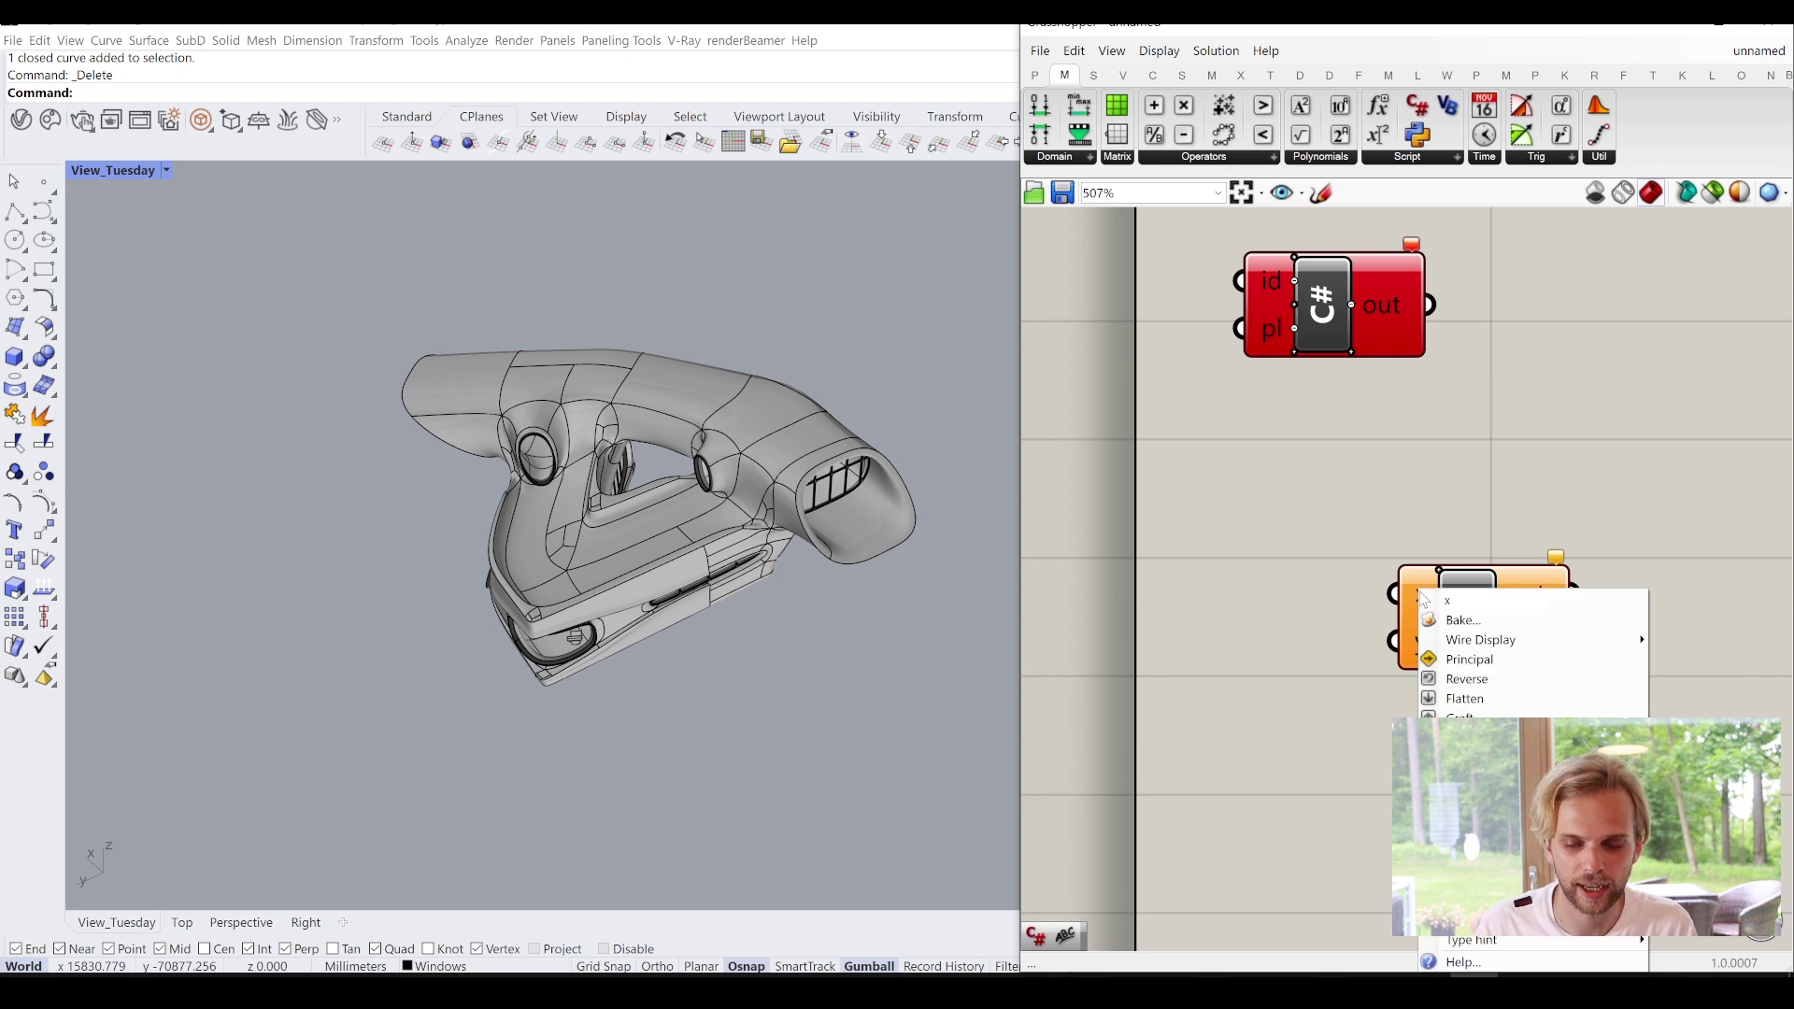
mouse_move(1493, 942)
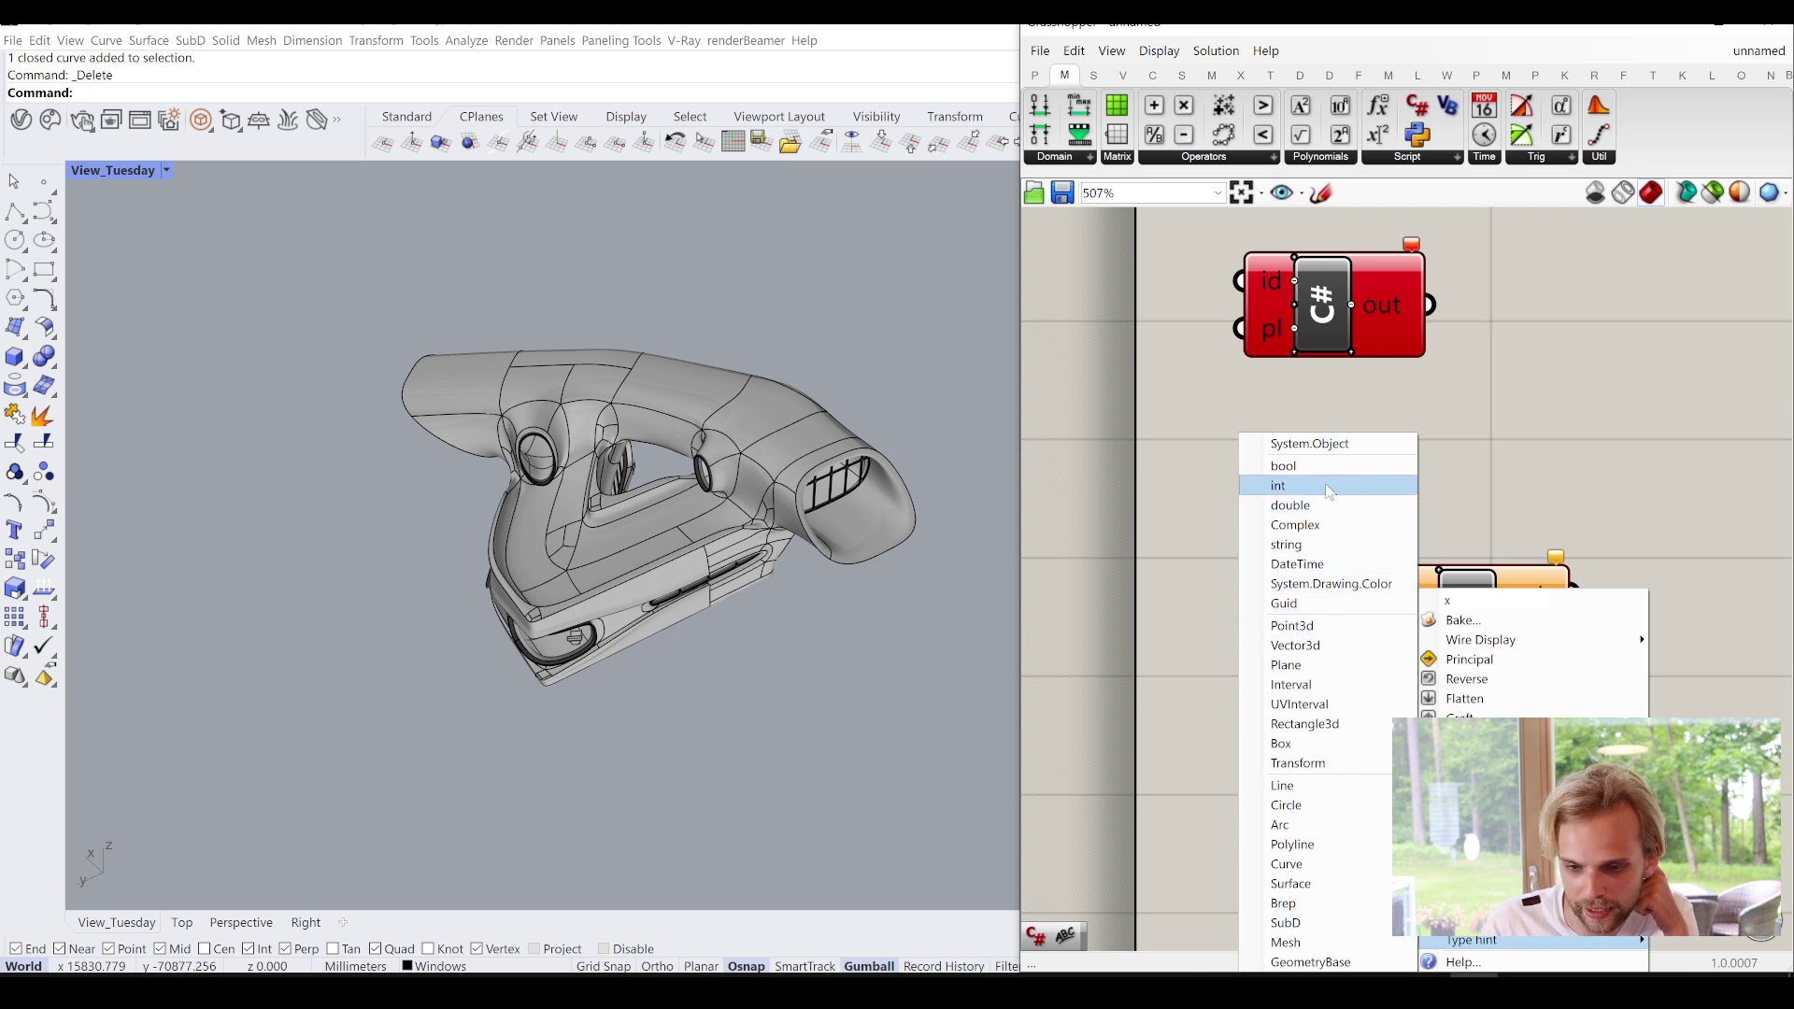
click(1303, 604)
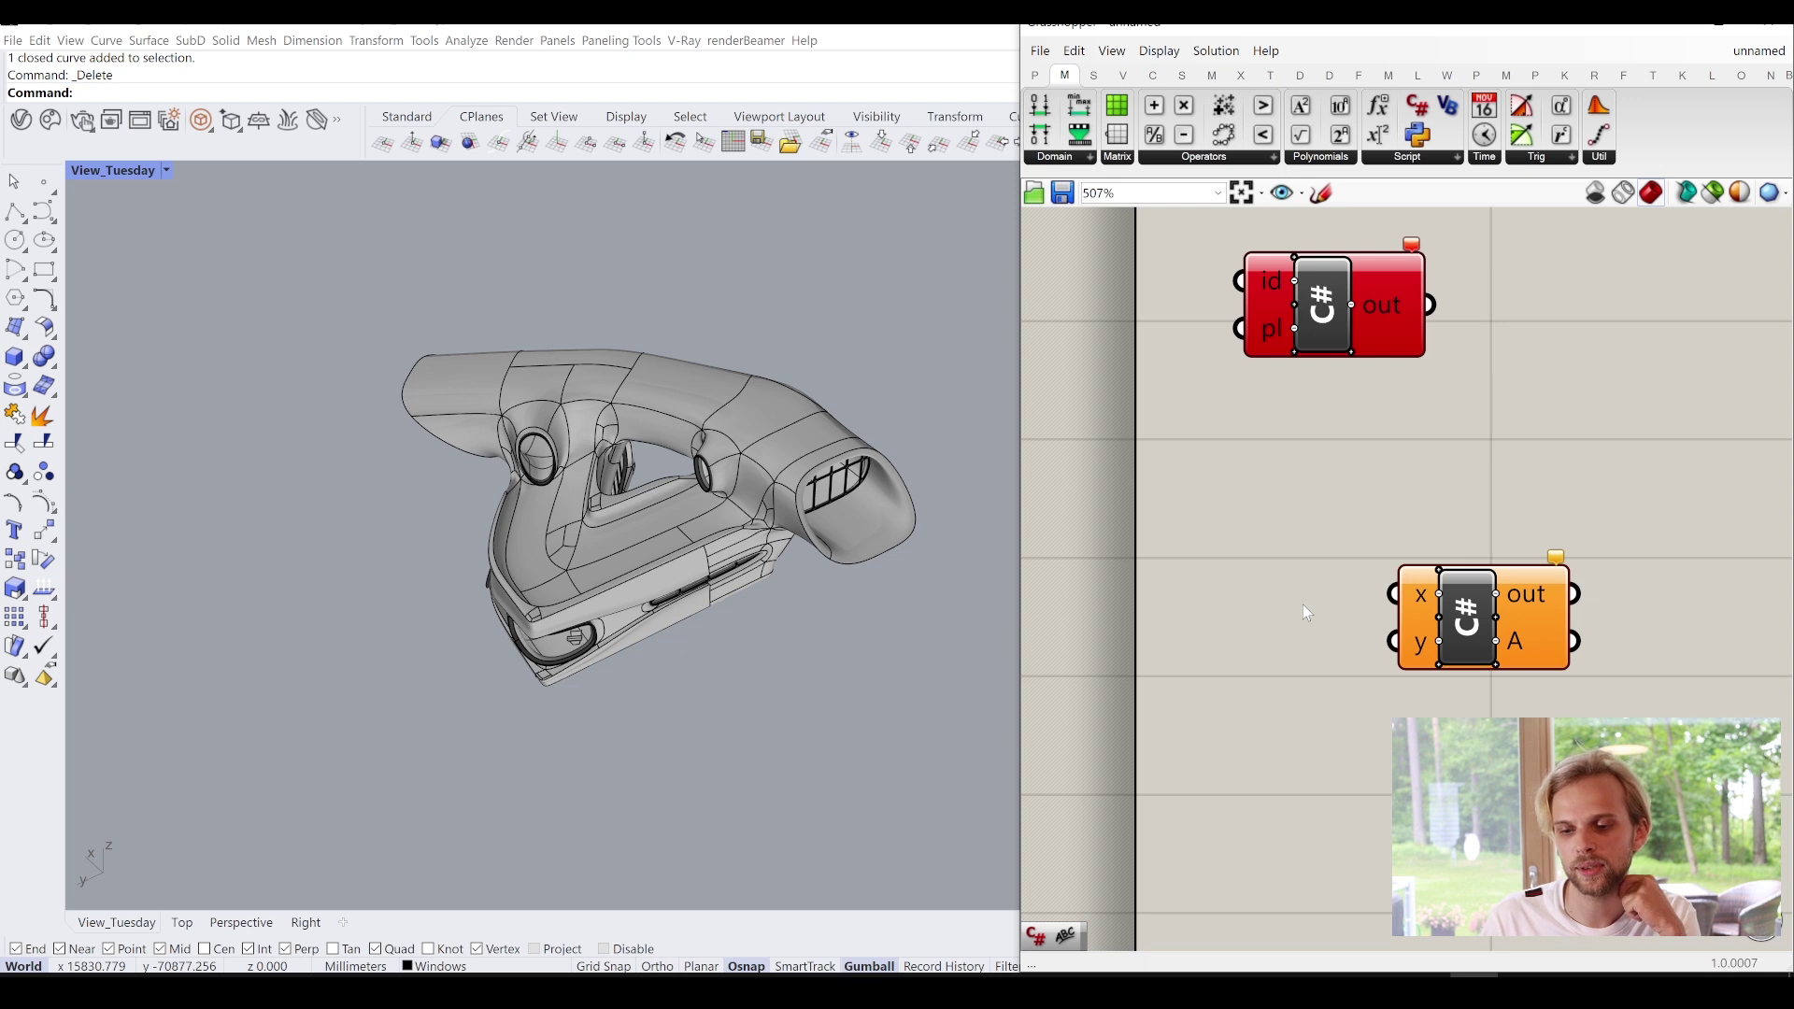
right_click(1419, 603)
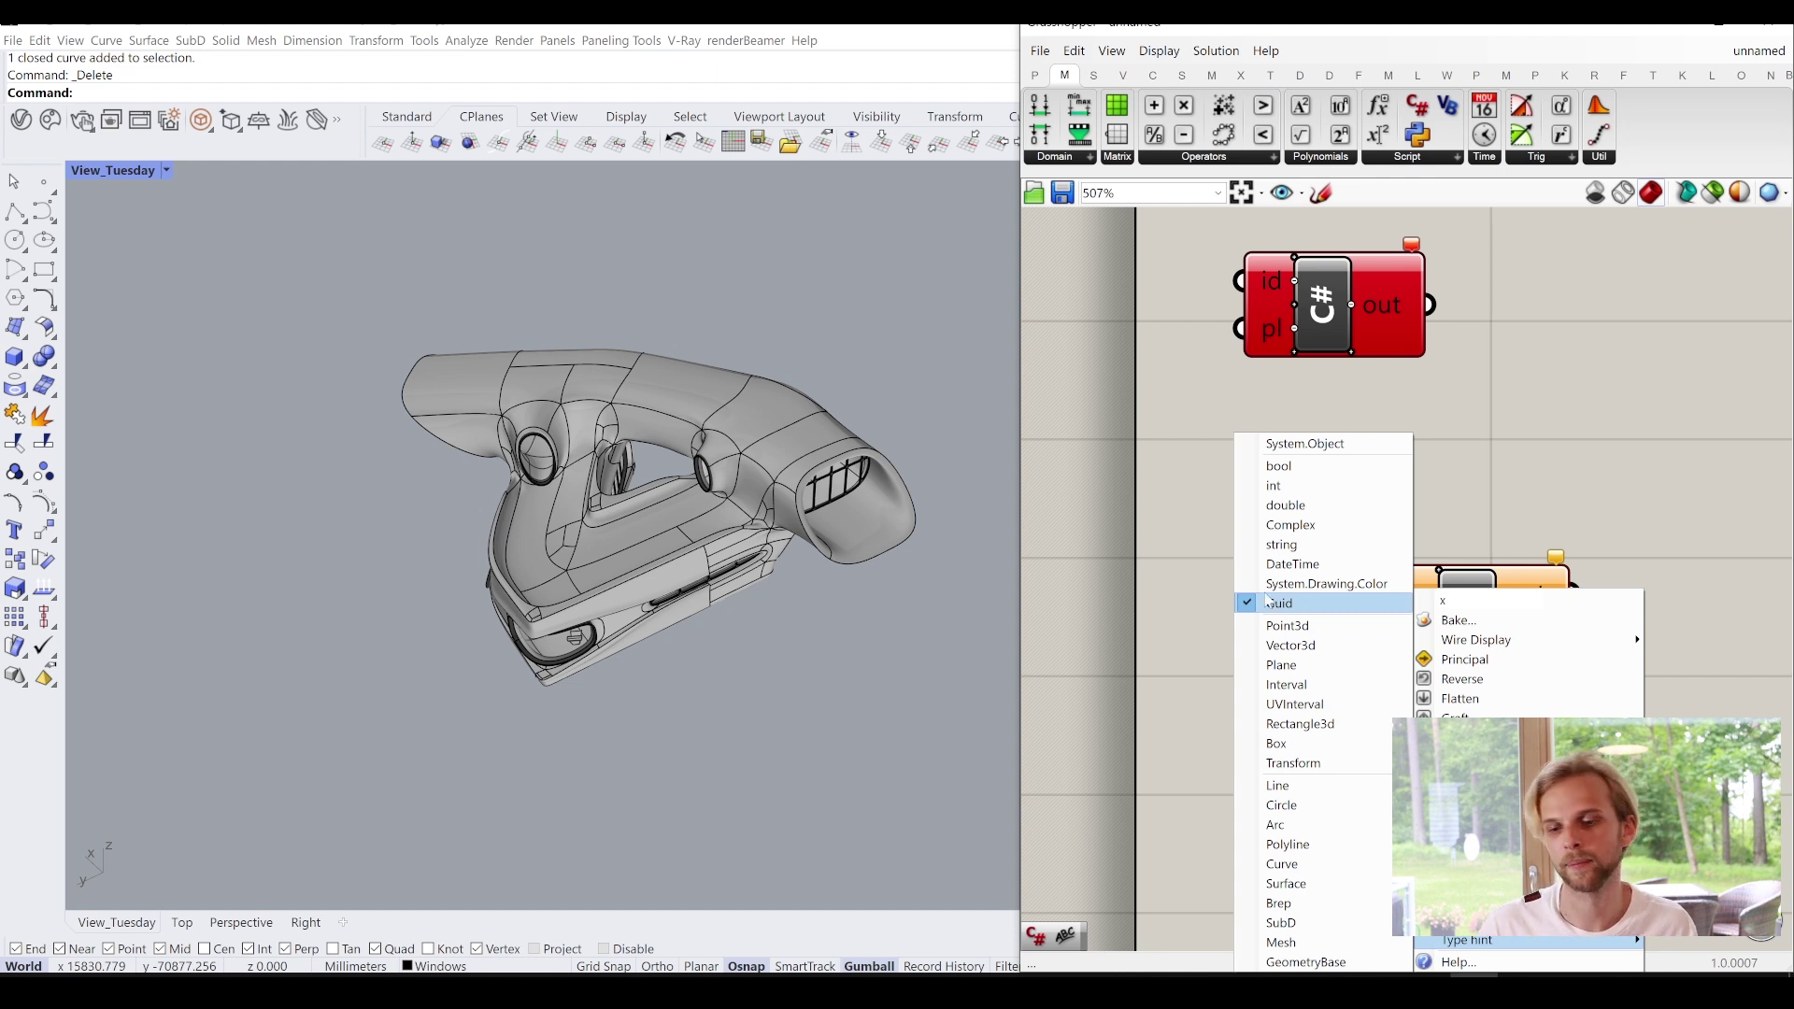
click(1301, 606)
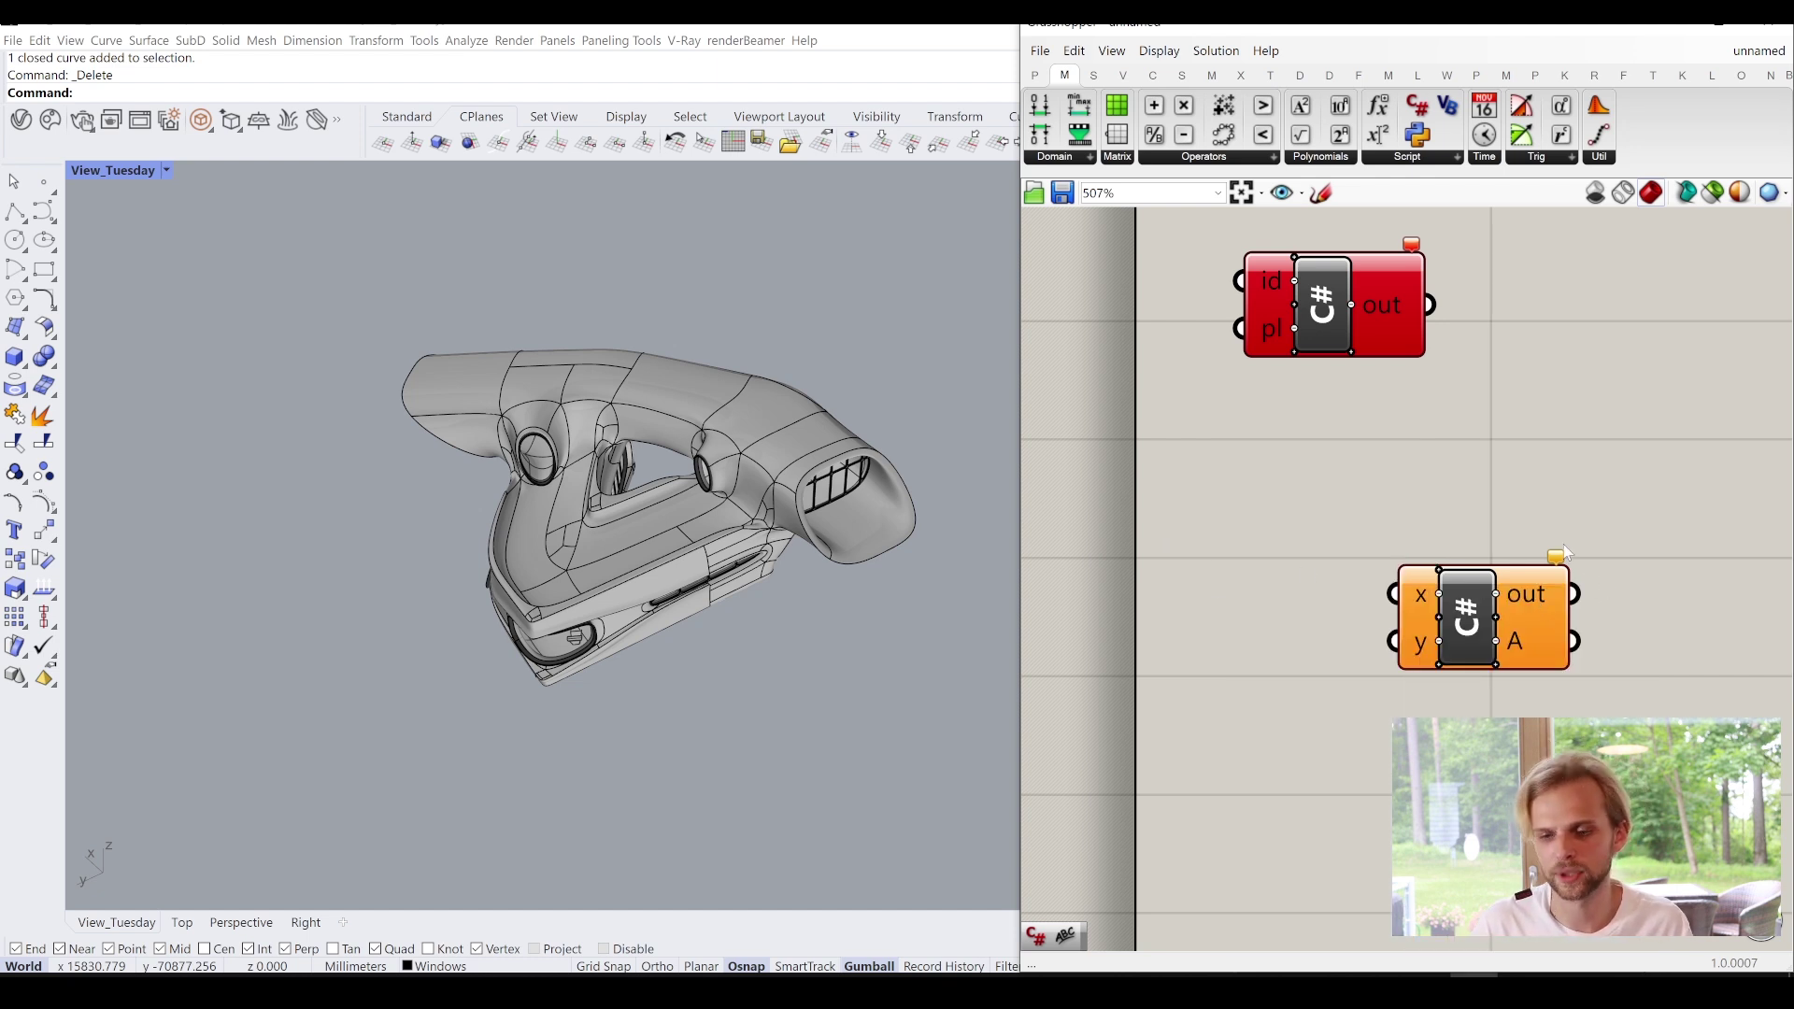
Rename the new C# component's x input to id.
right_click(1421, 595)
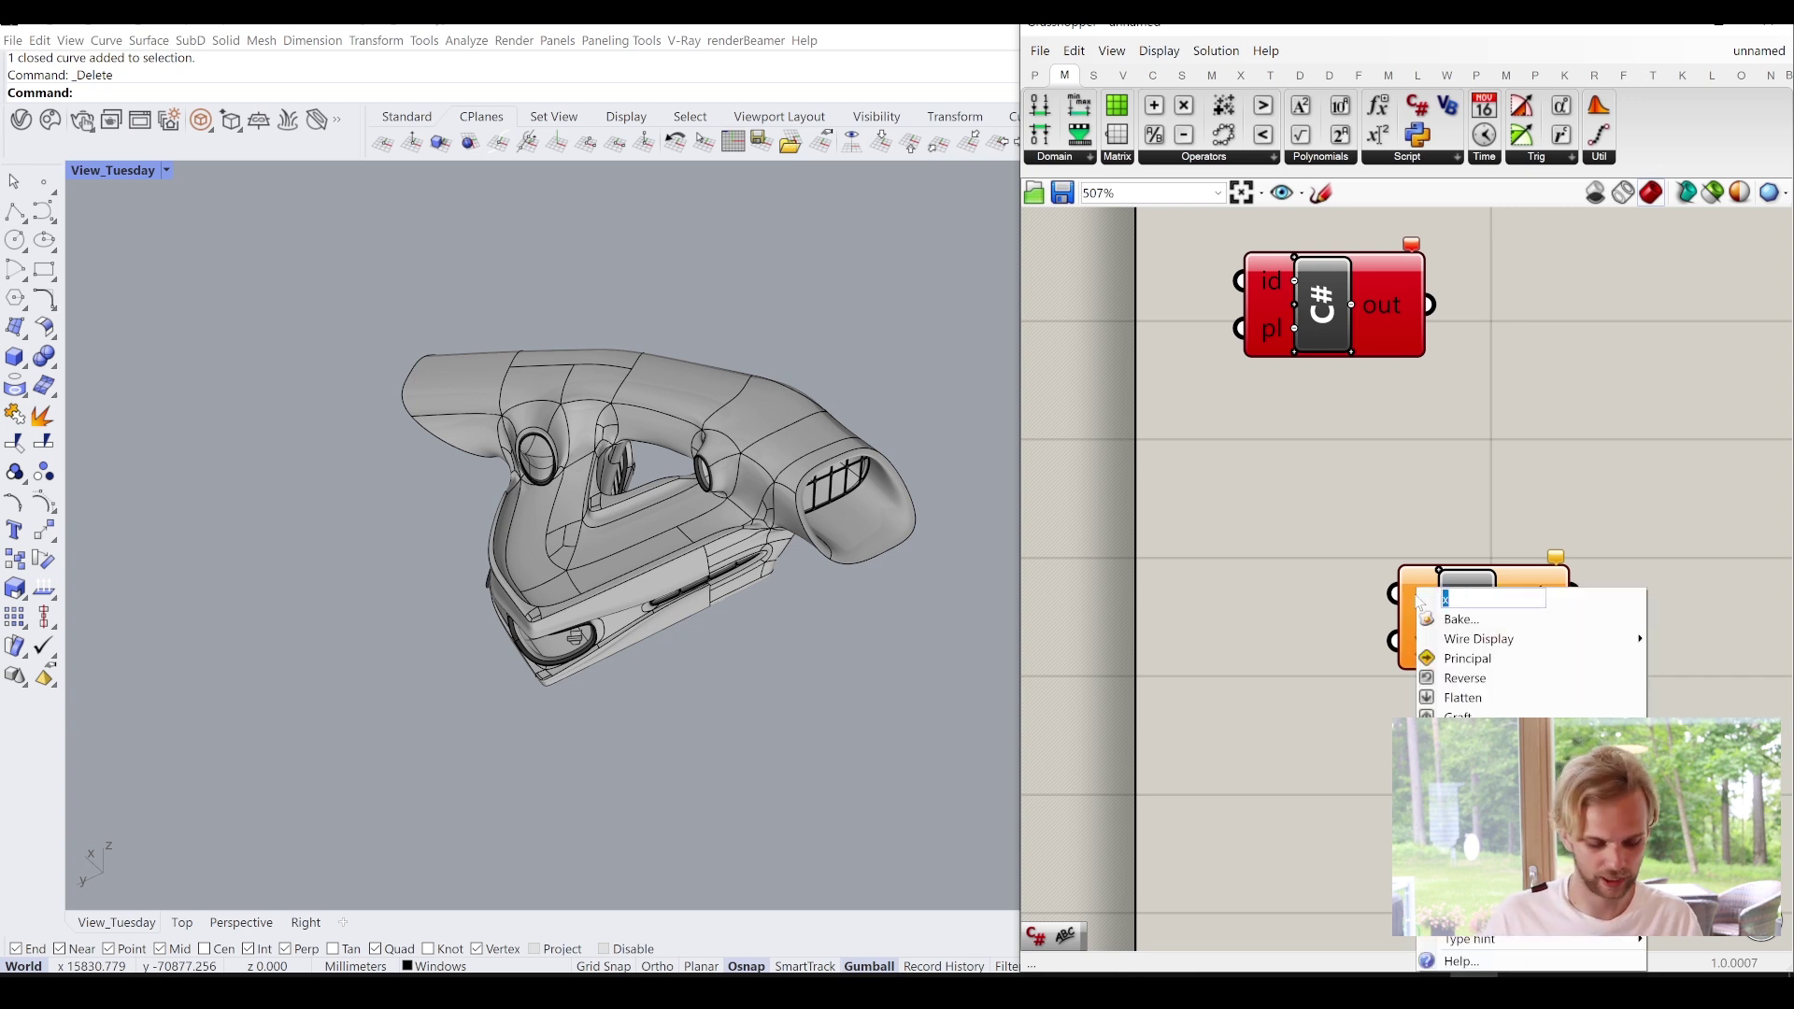
text(id)
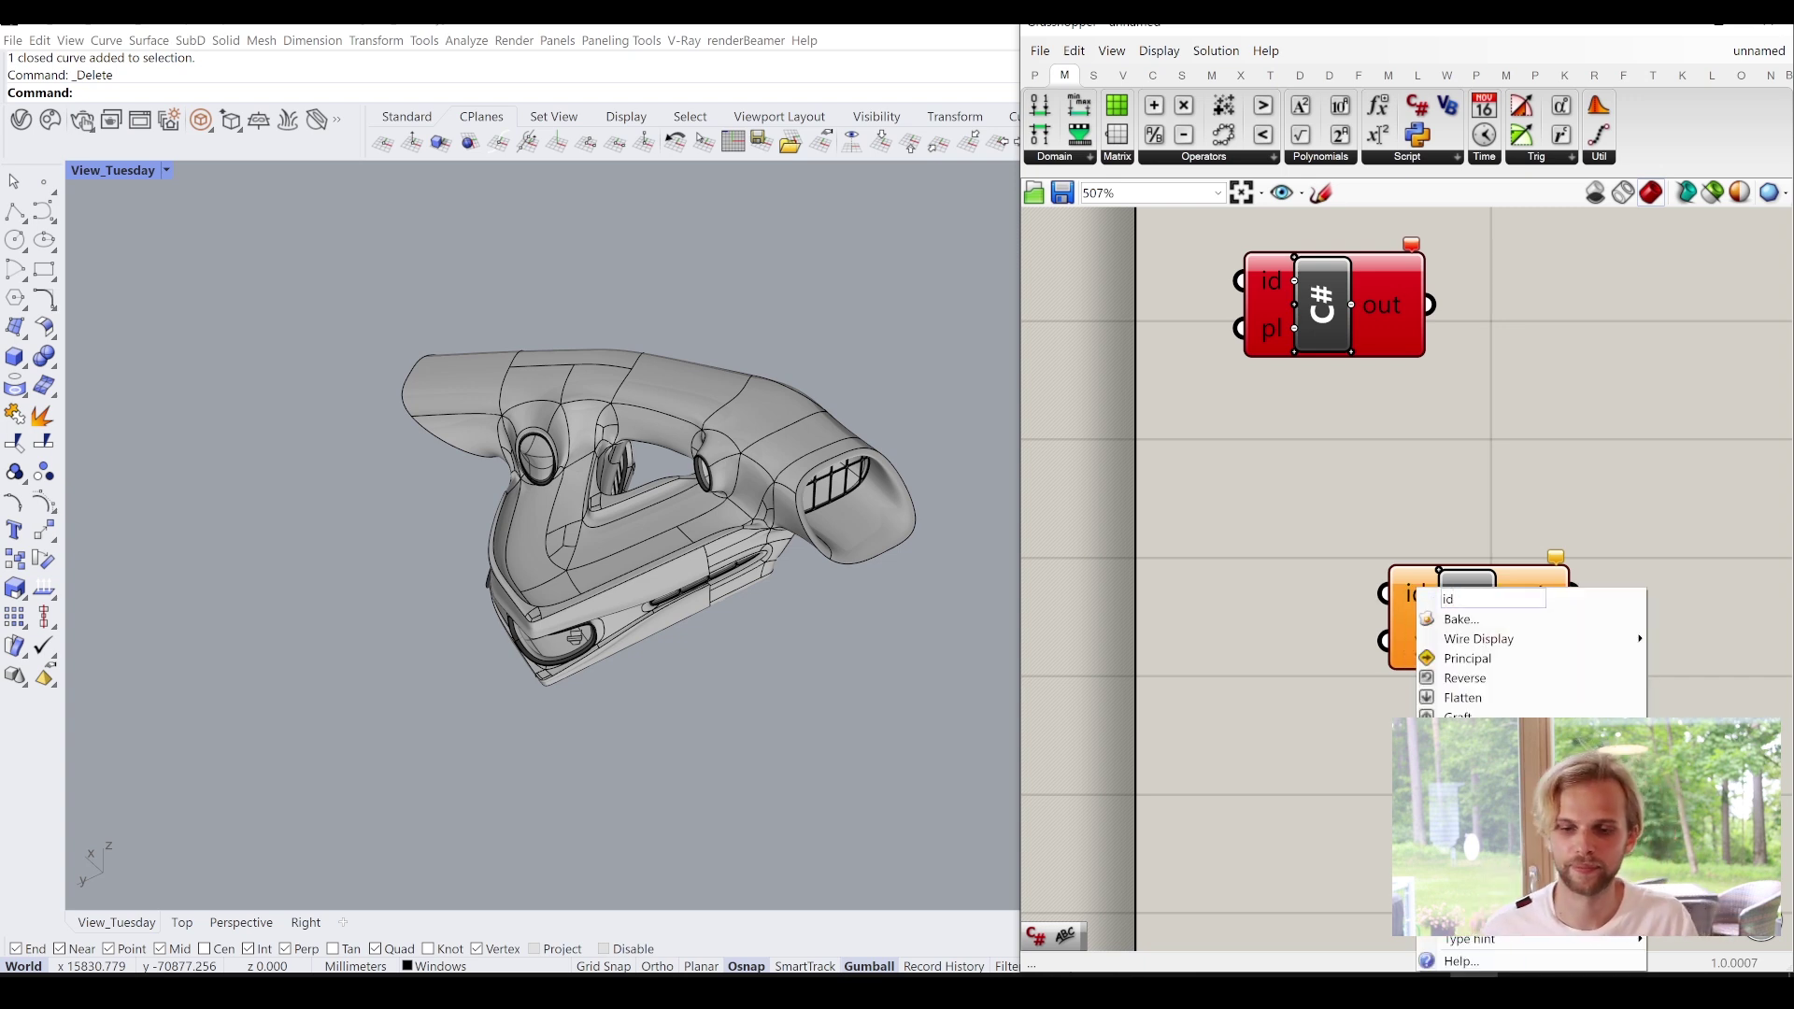
key(Return)
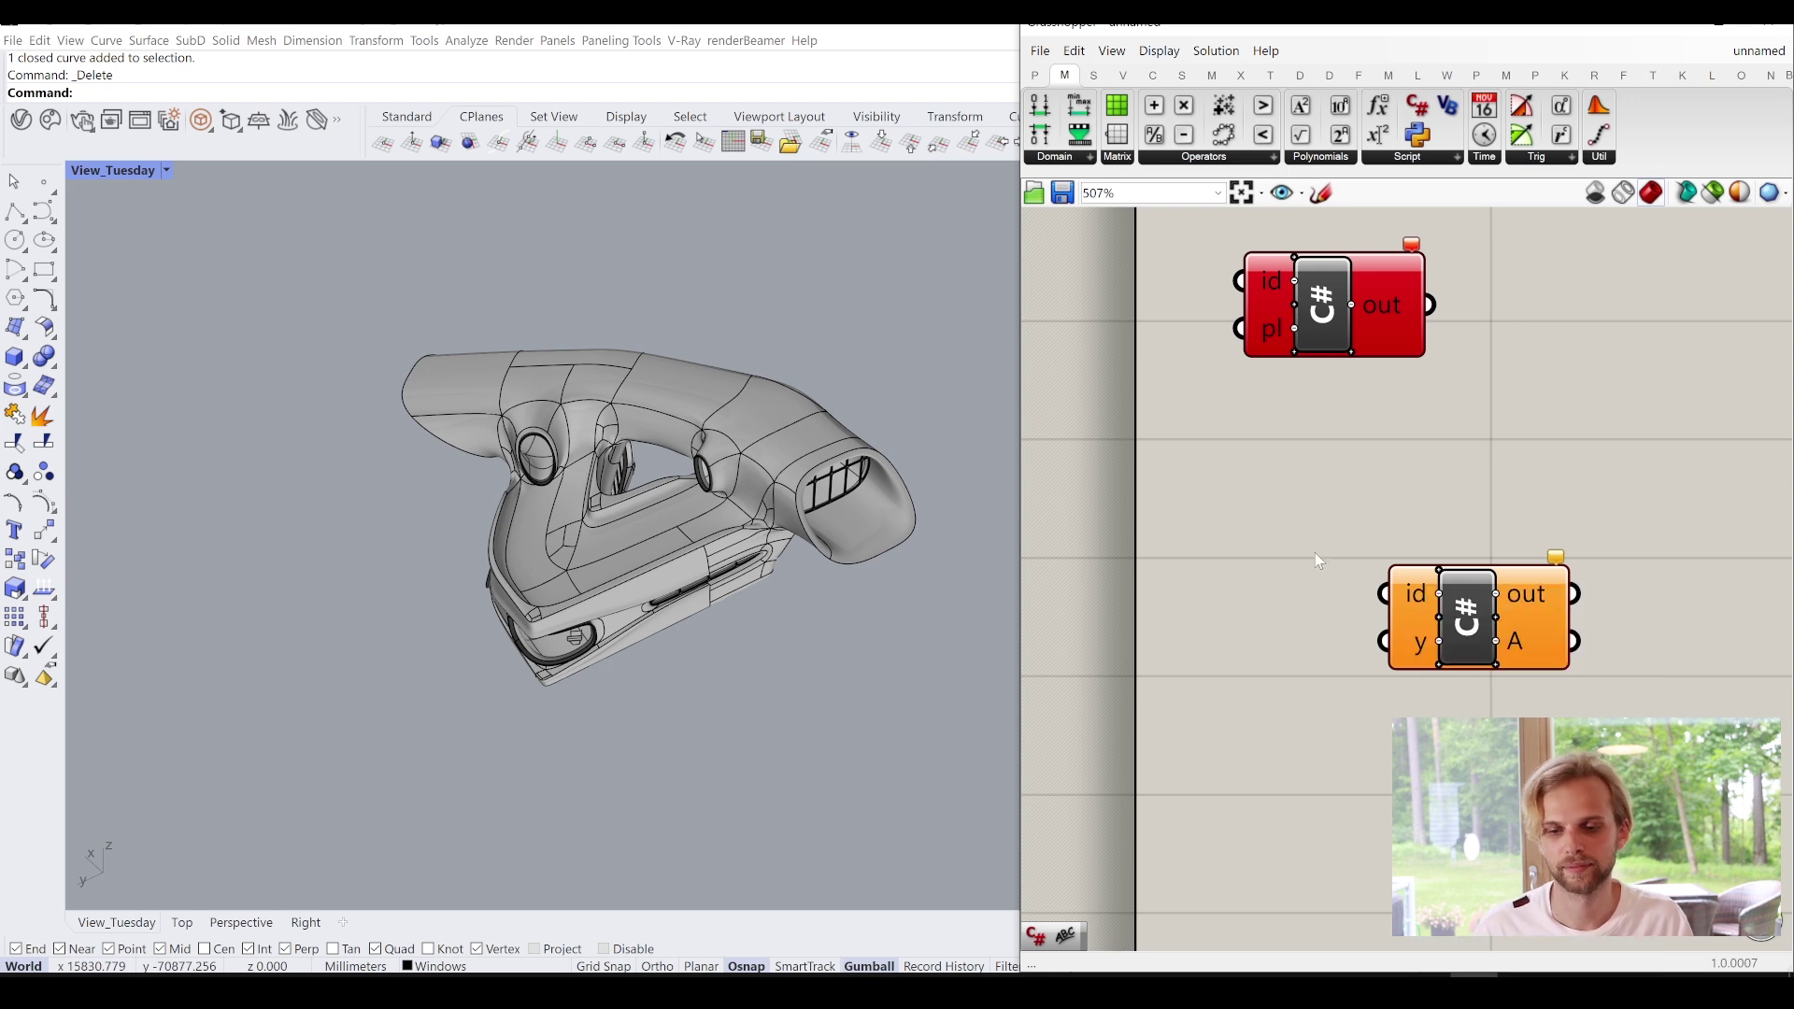
click(1265, 587)
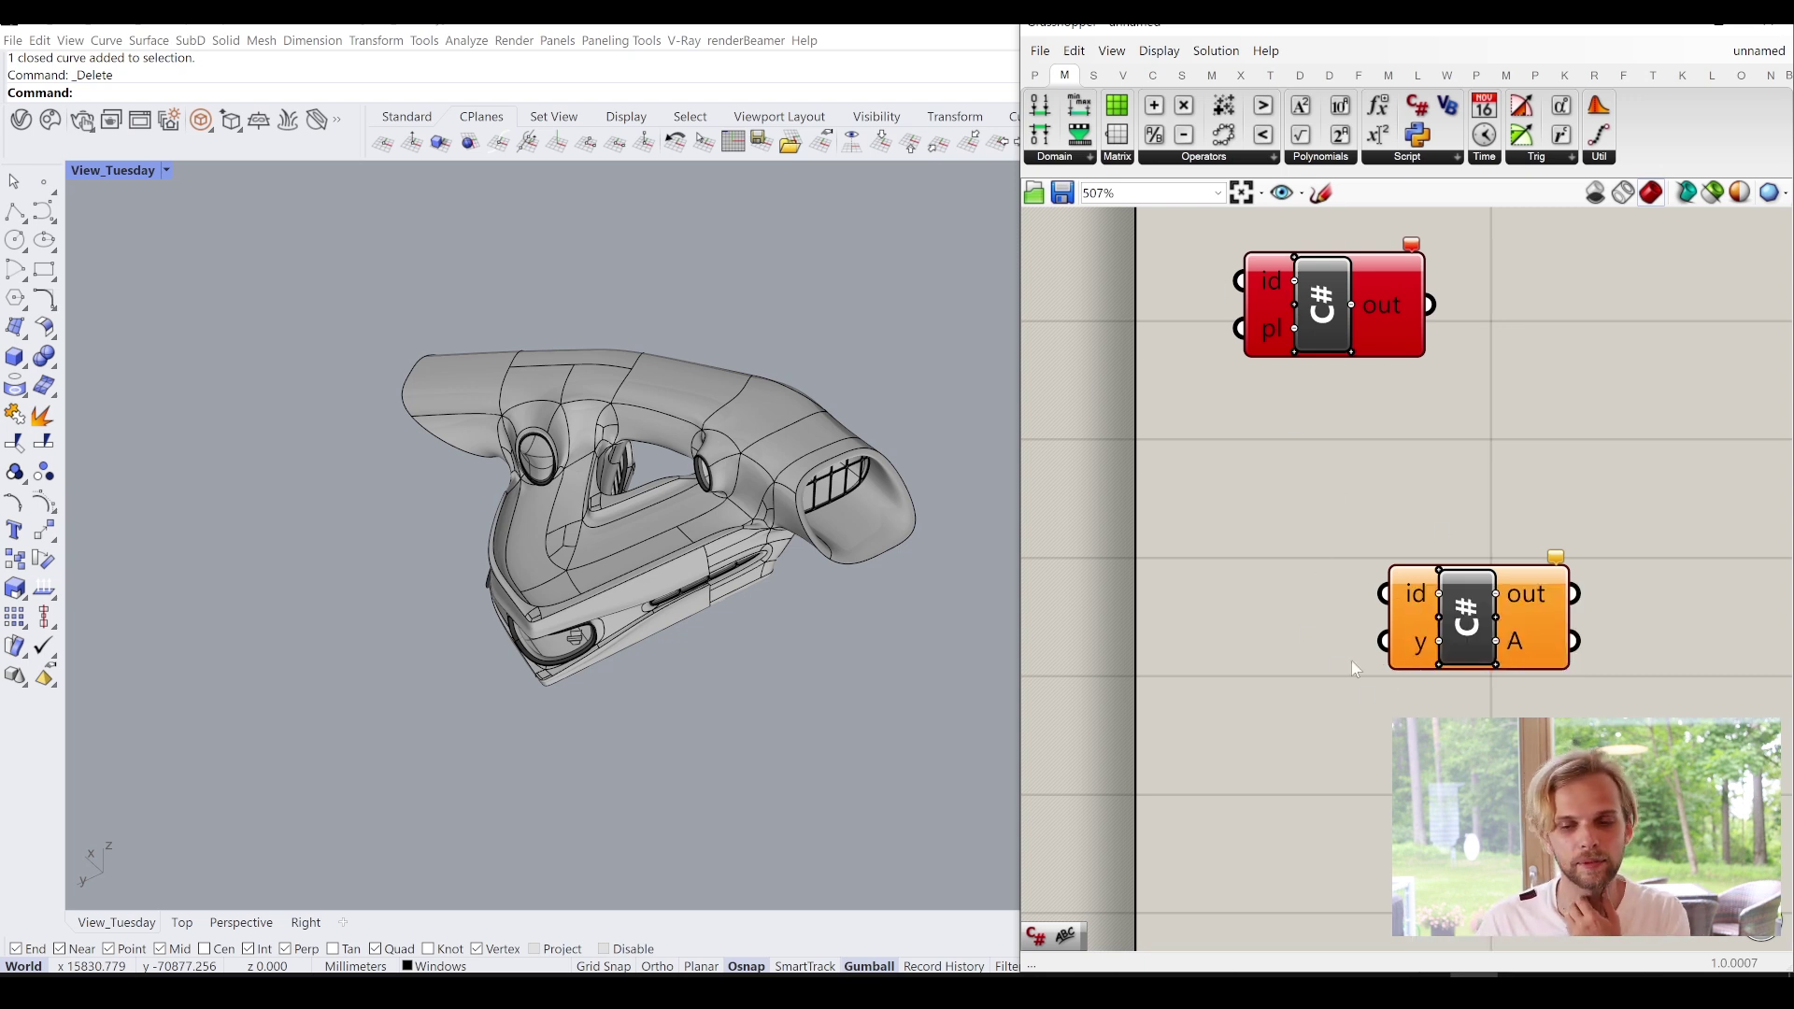
Set the type hint of the new C# component's y input to Plane and rename the input to pl.
right_click(1421, 662)
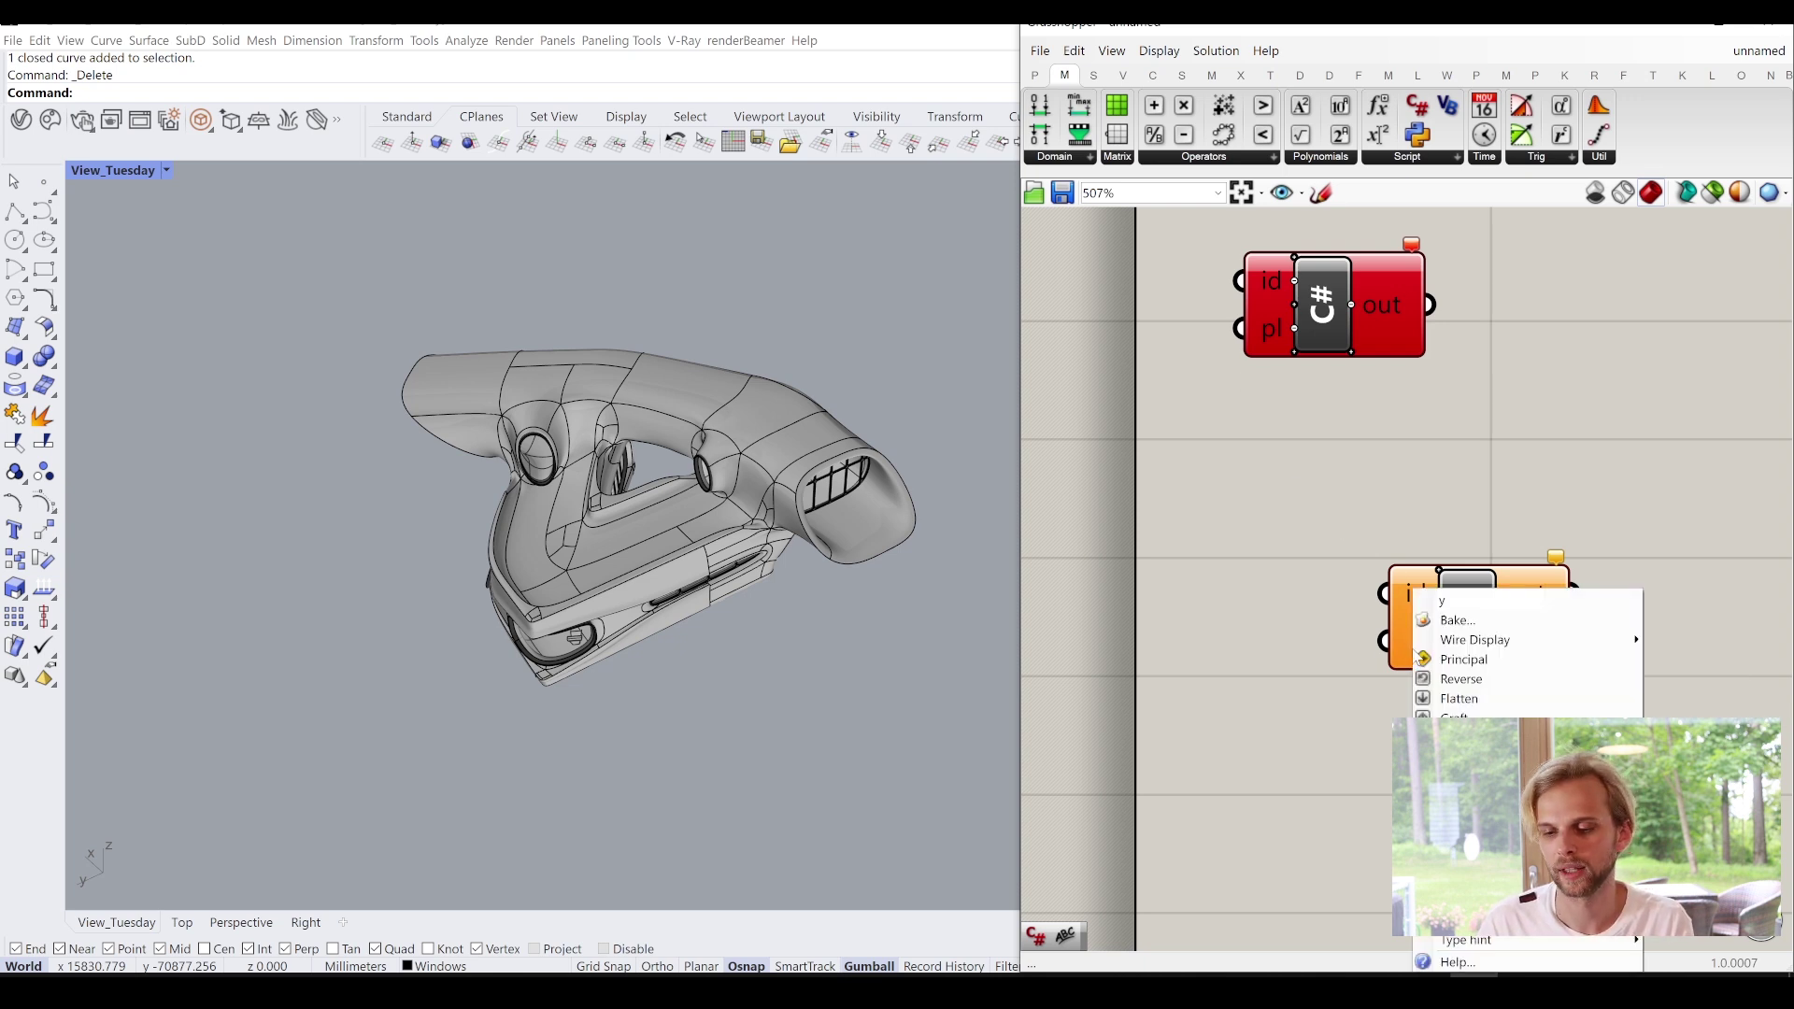
mouse_move(1466, 944)
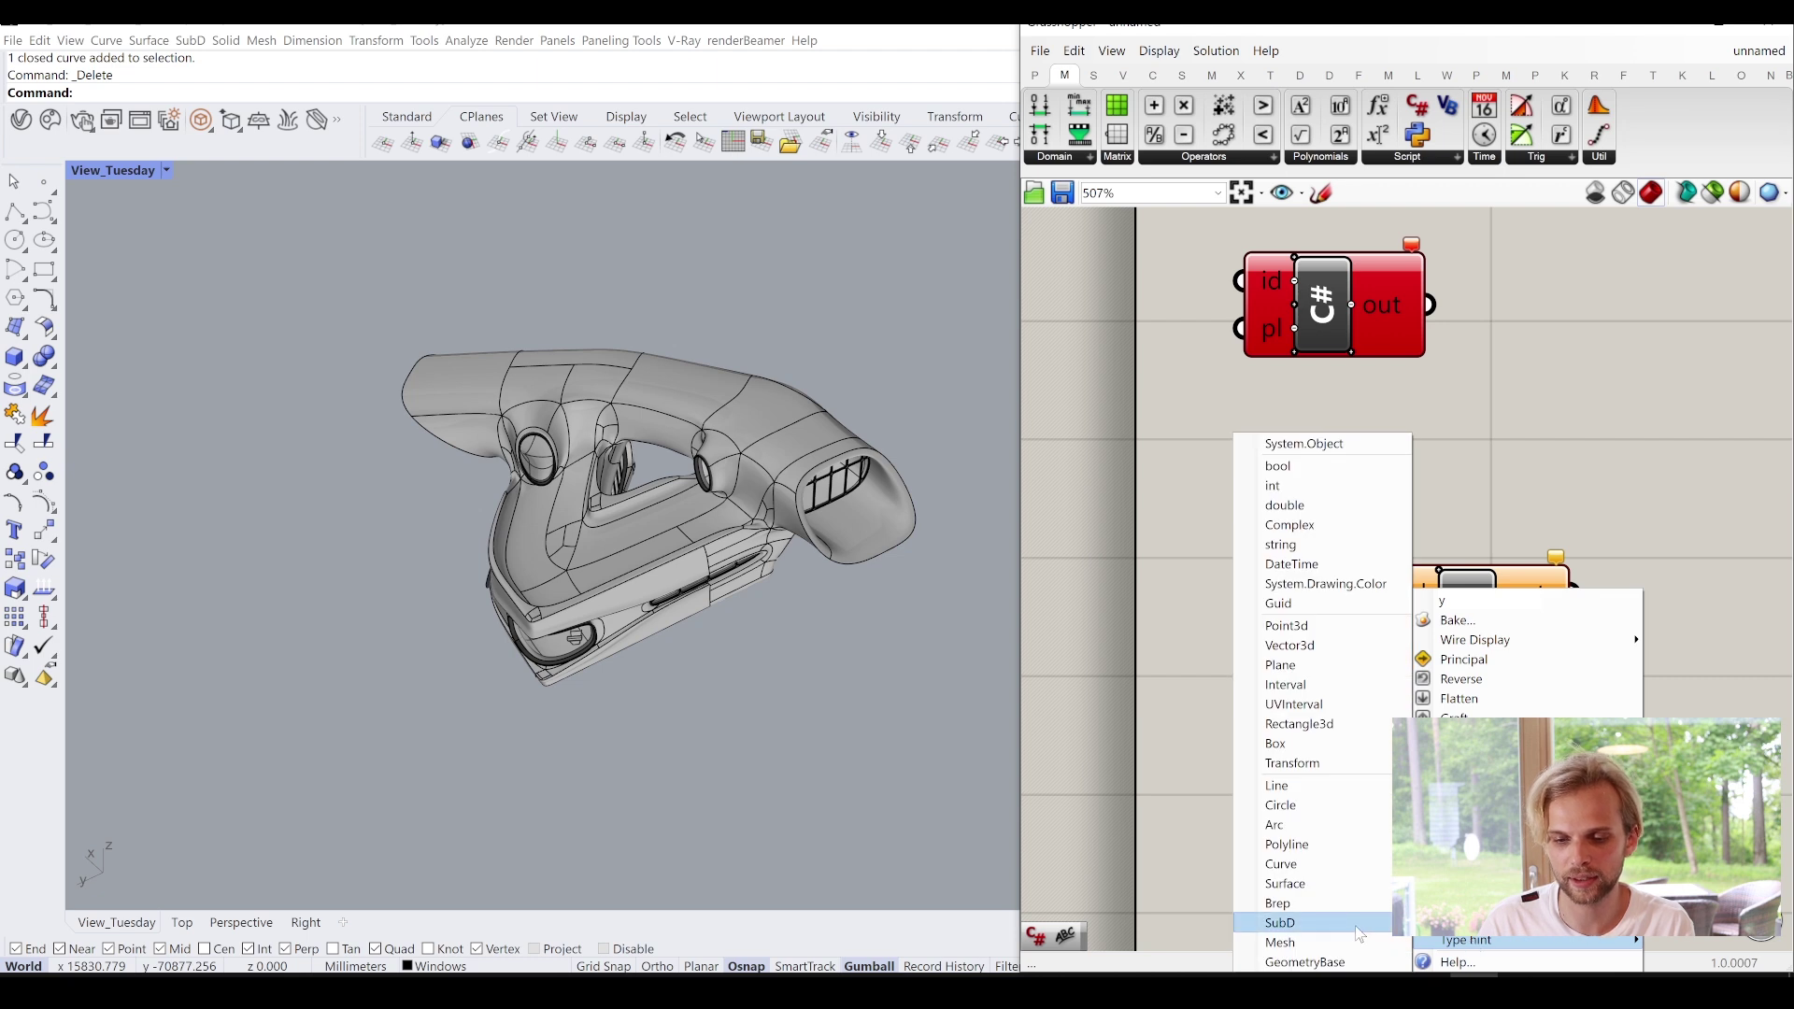
click(1284, 665)
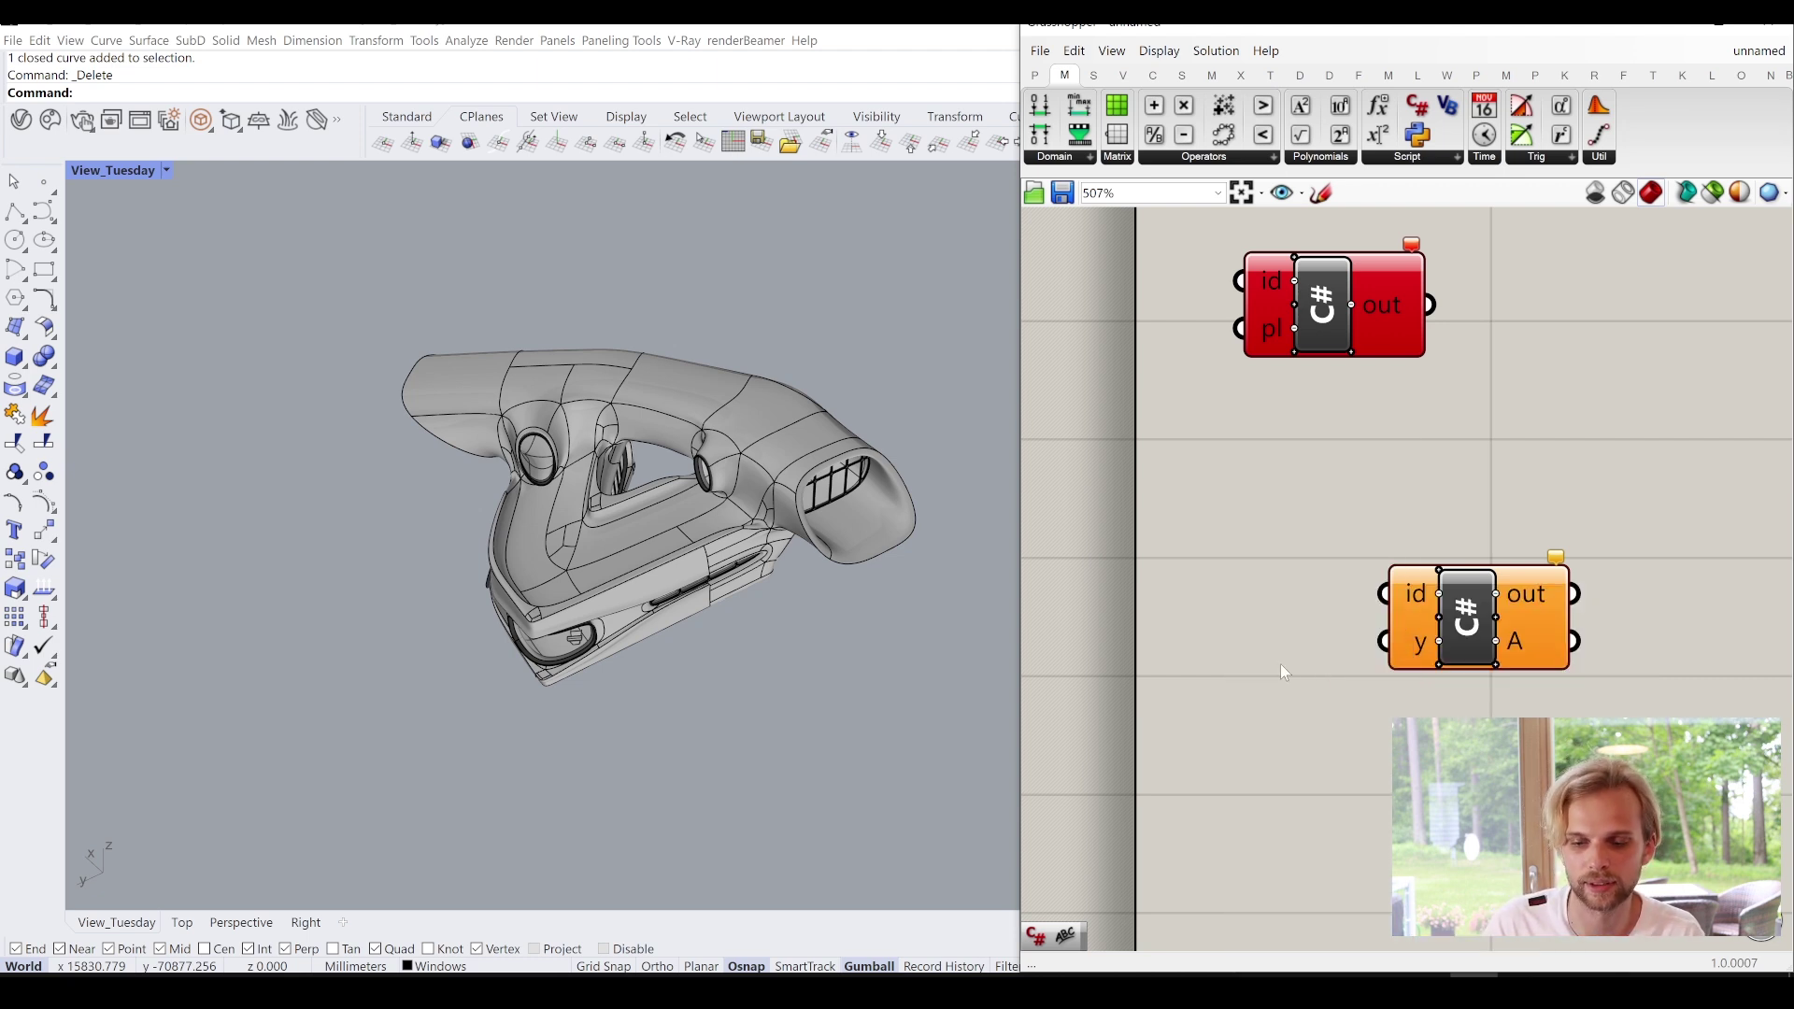
right_click(1415, 645)
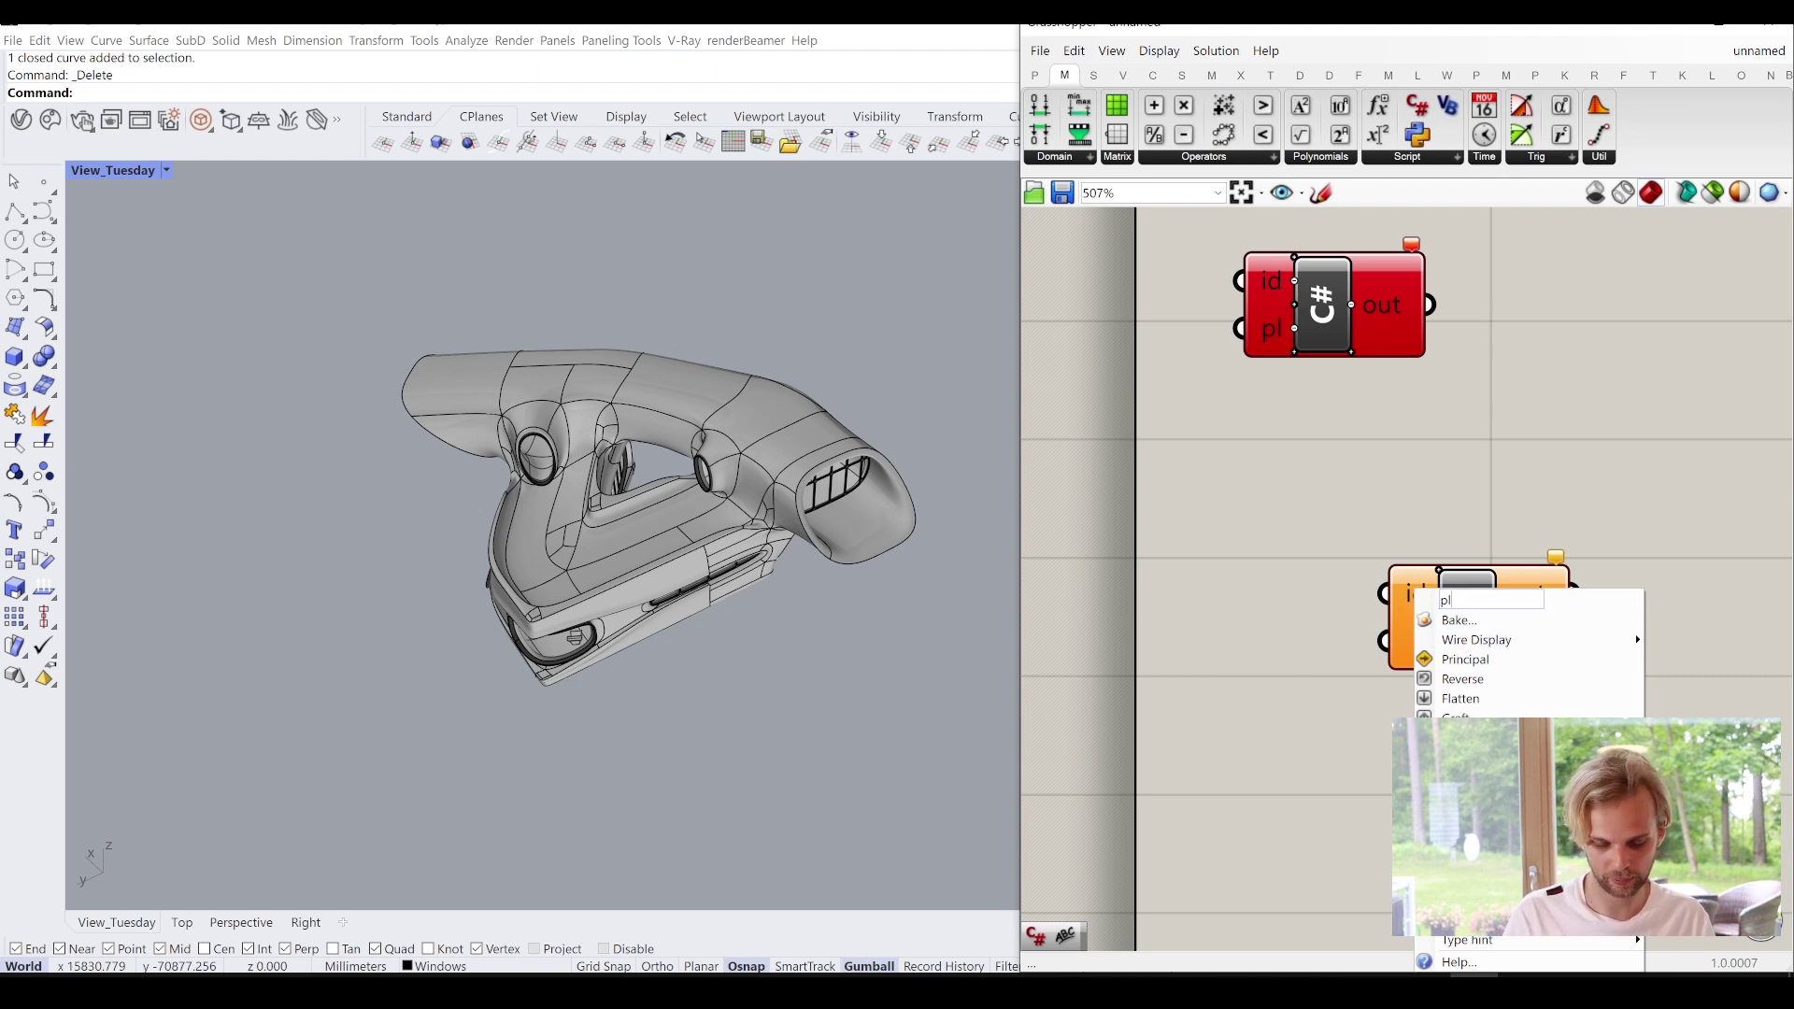
key(Return)
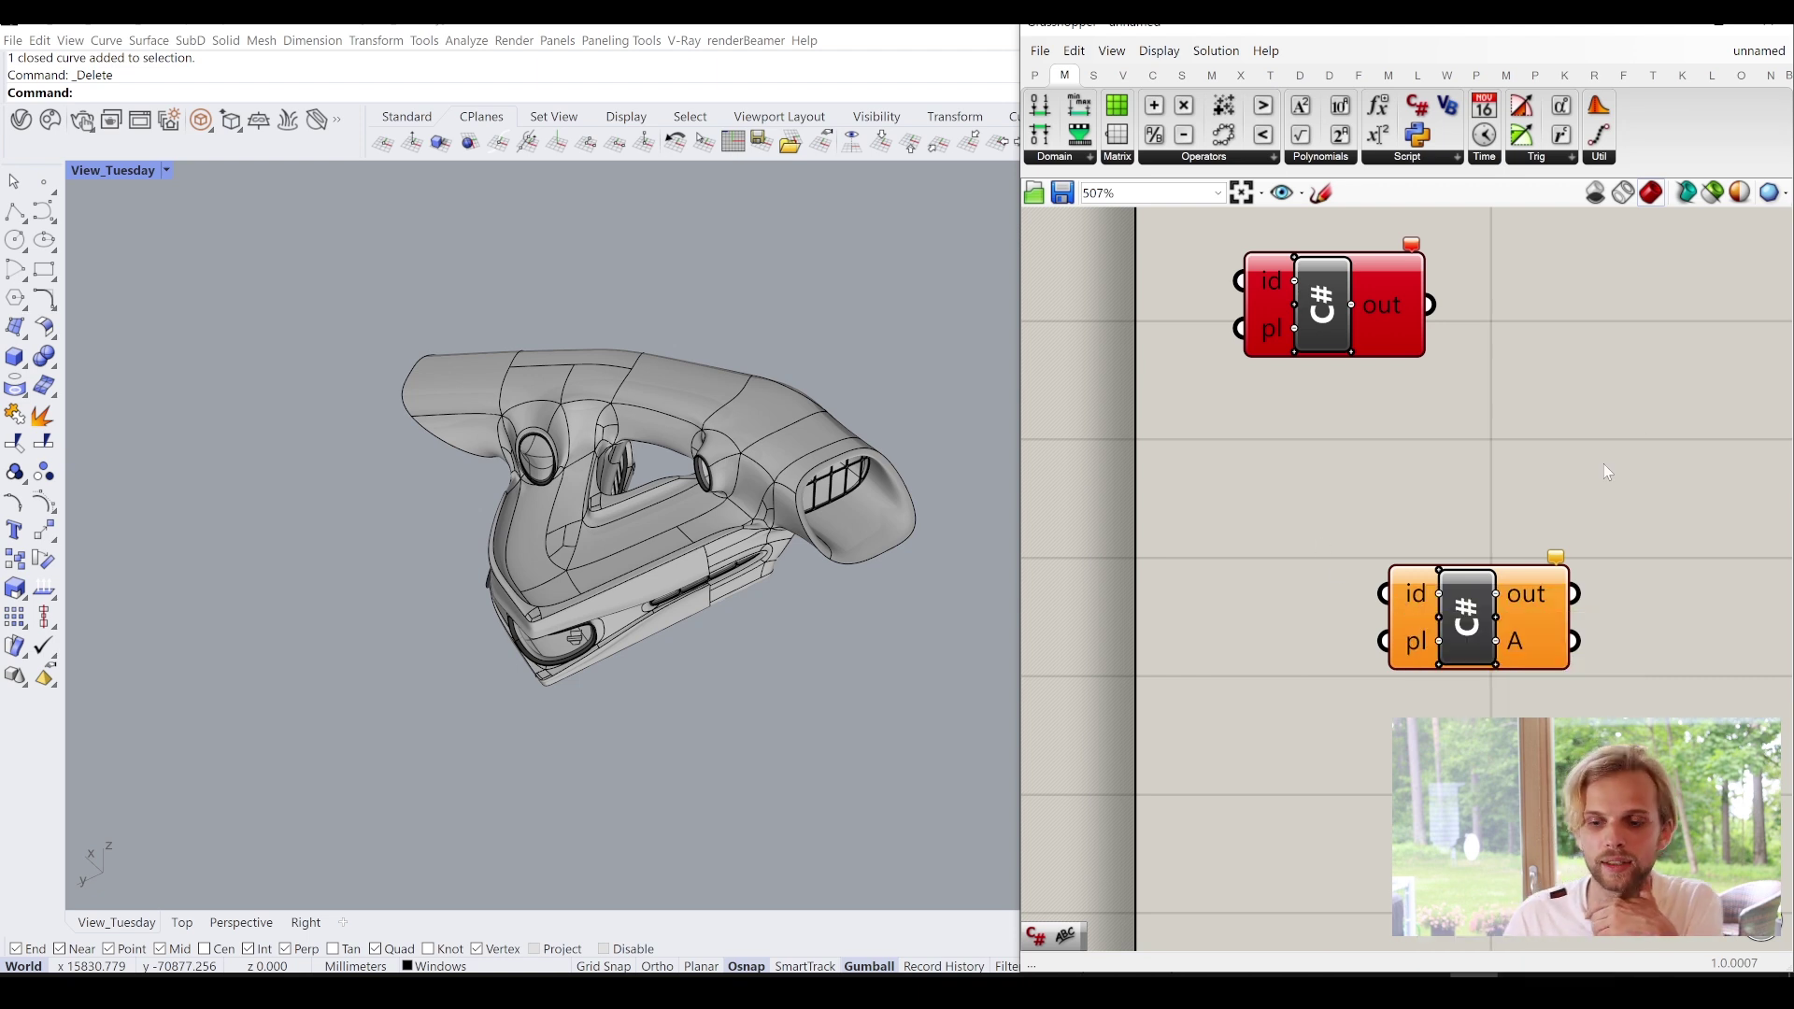
Remove the A output from the new C# component, keeping only the out output.
scroll(1495, 580, up, 2)
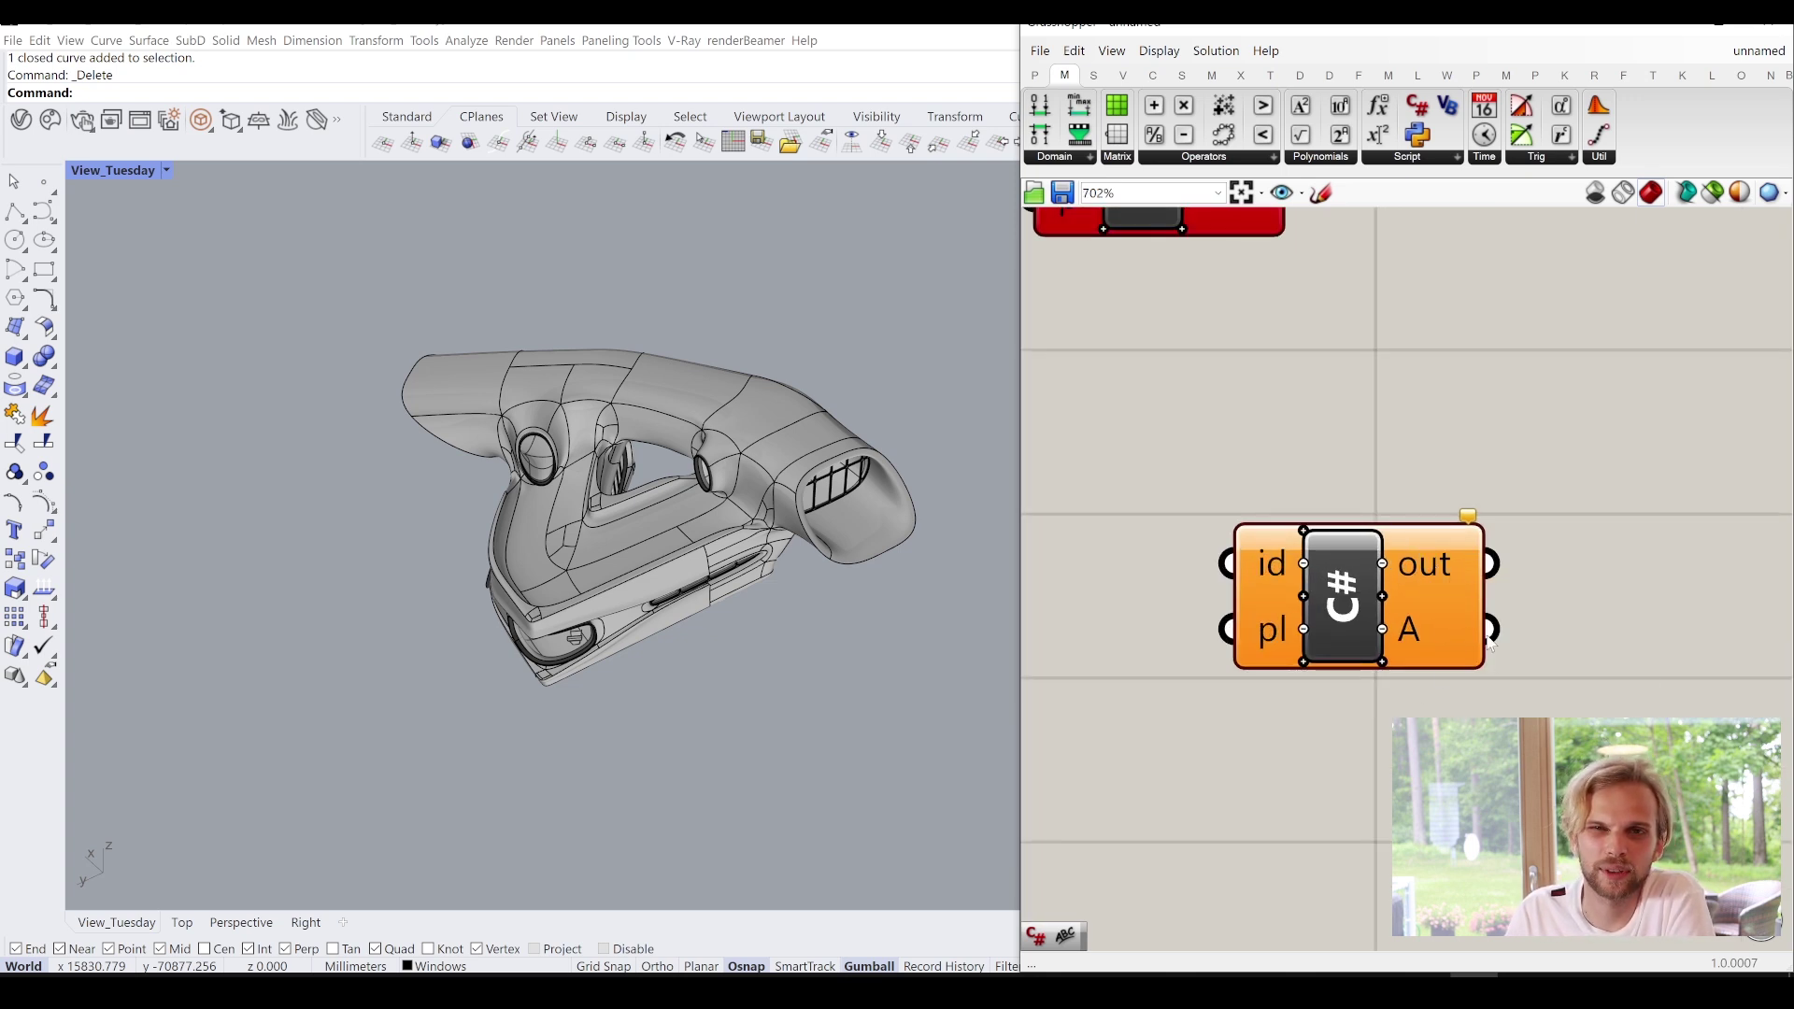
scroll(1492, 643, down, 3)
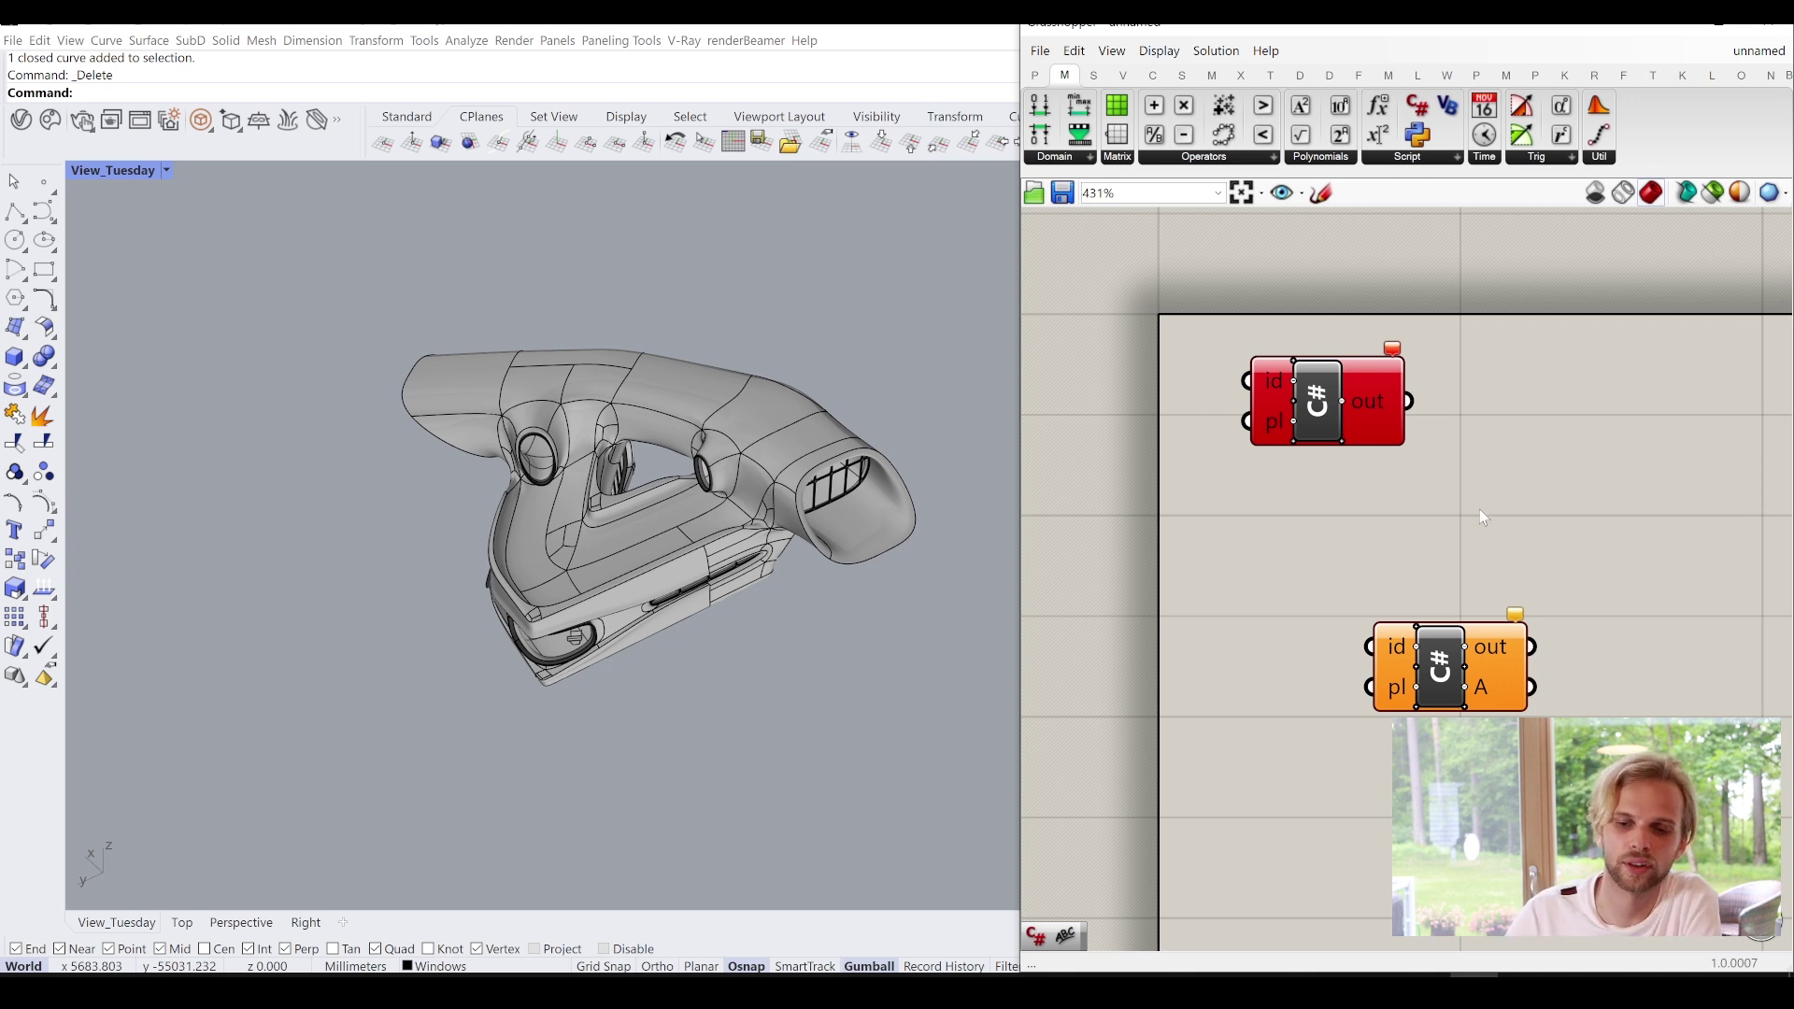
scroll(1353, 605, up, 3)
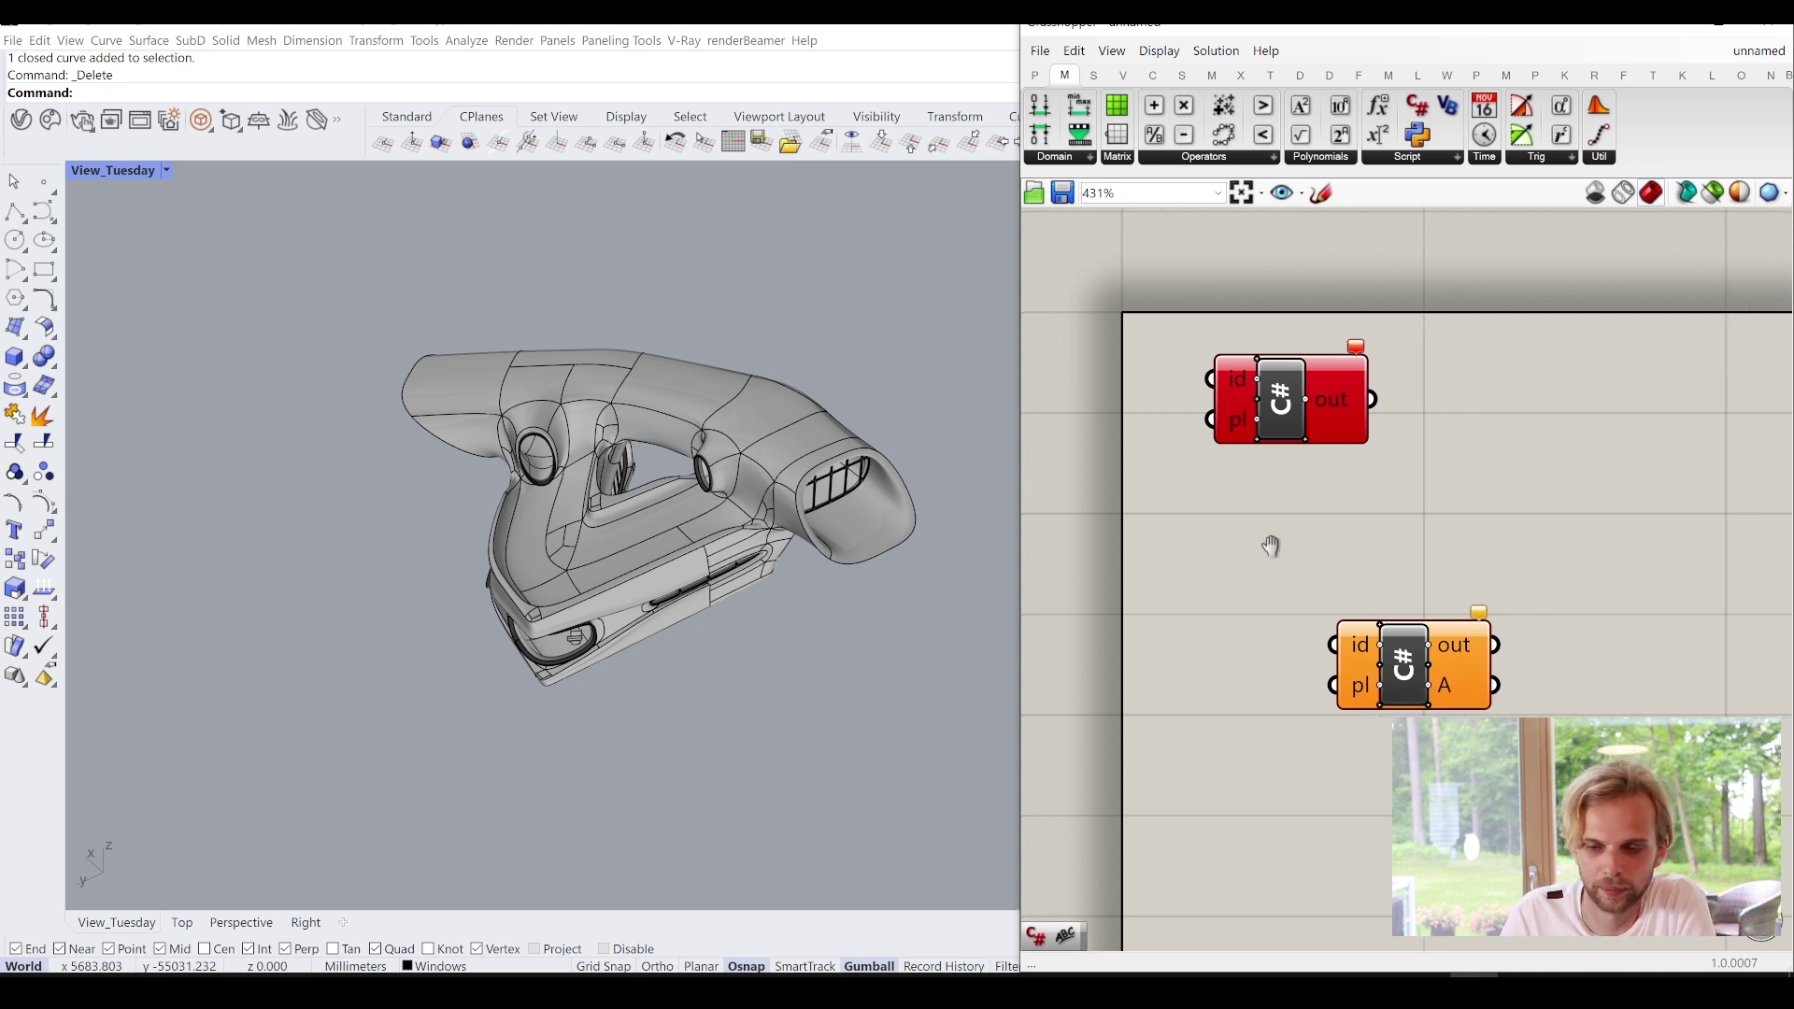
scroll(1420, 712, up, 3)
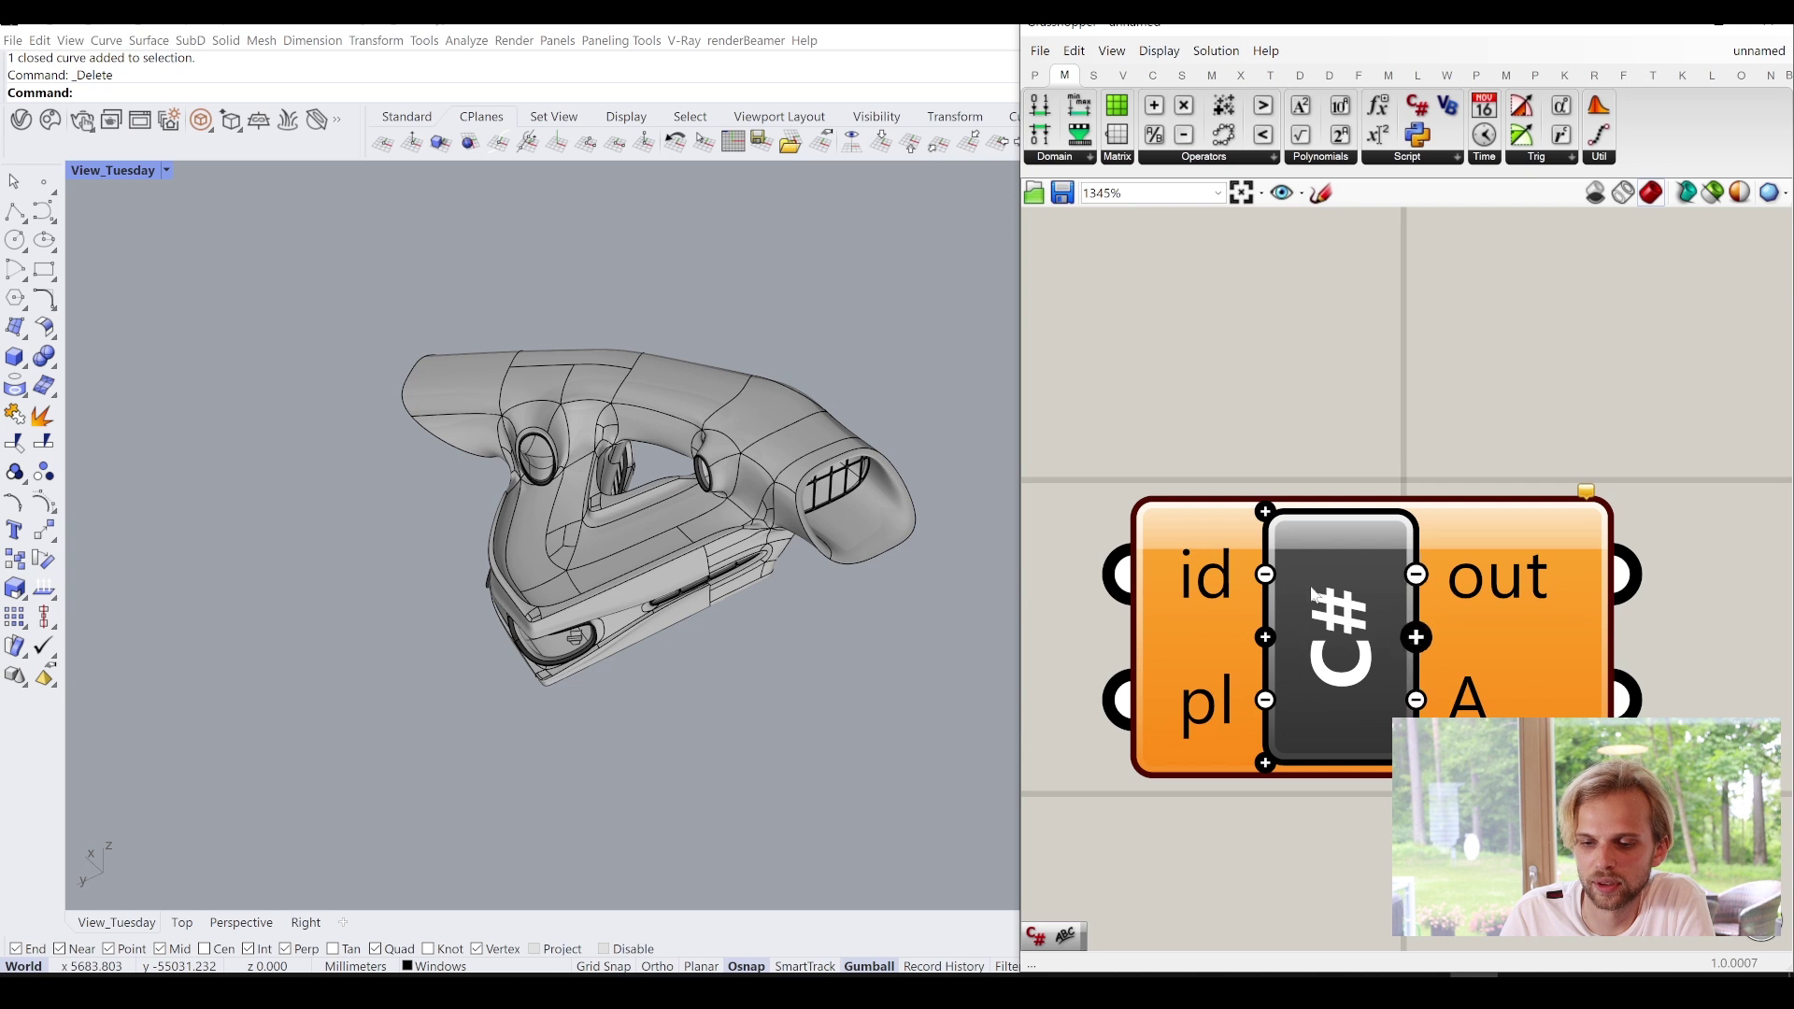
click(1416, 701)
scroll(1330, 439, down, 4)
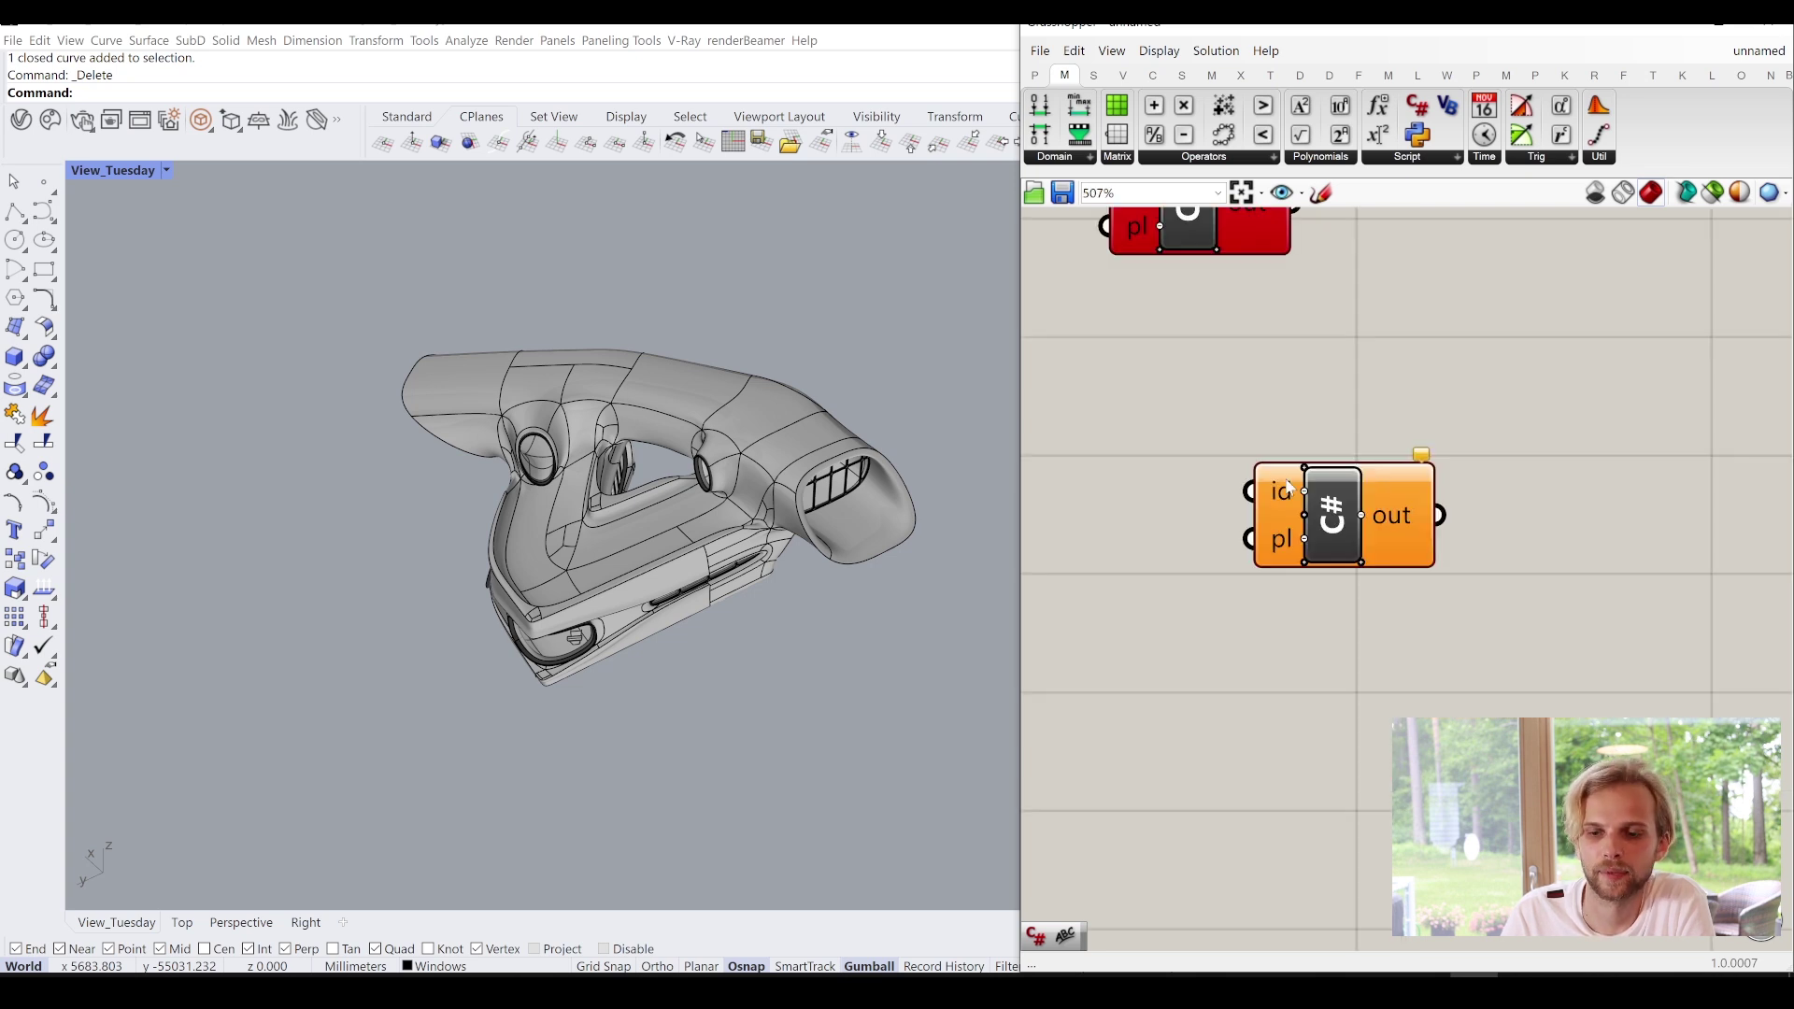
Look at the script code of the new C# component, including its RunScript signature, and close the editor.
right_drag(1283, 439, 1348, 598)
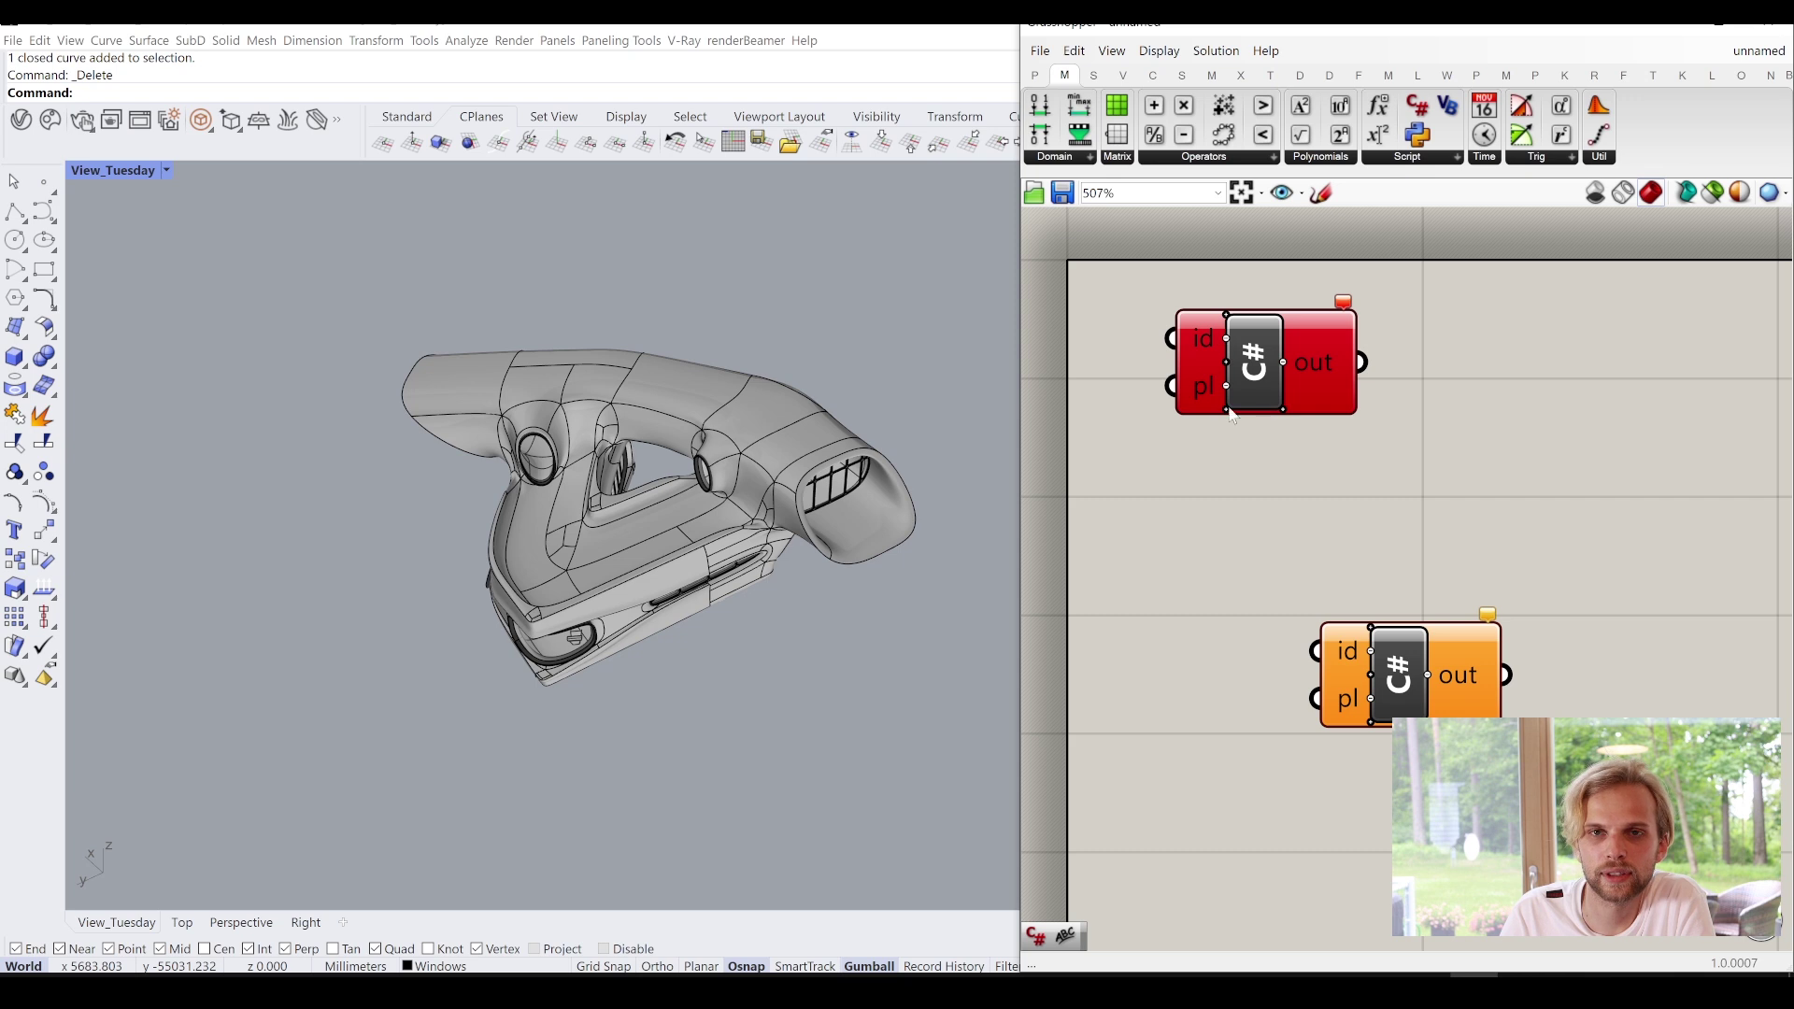
double_click(1402, 680)
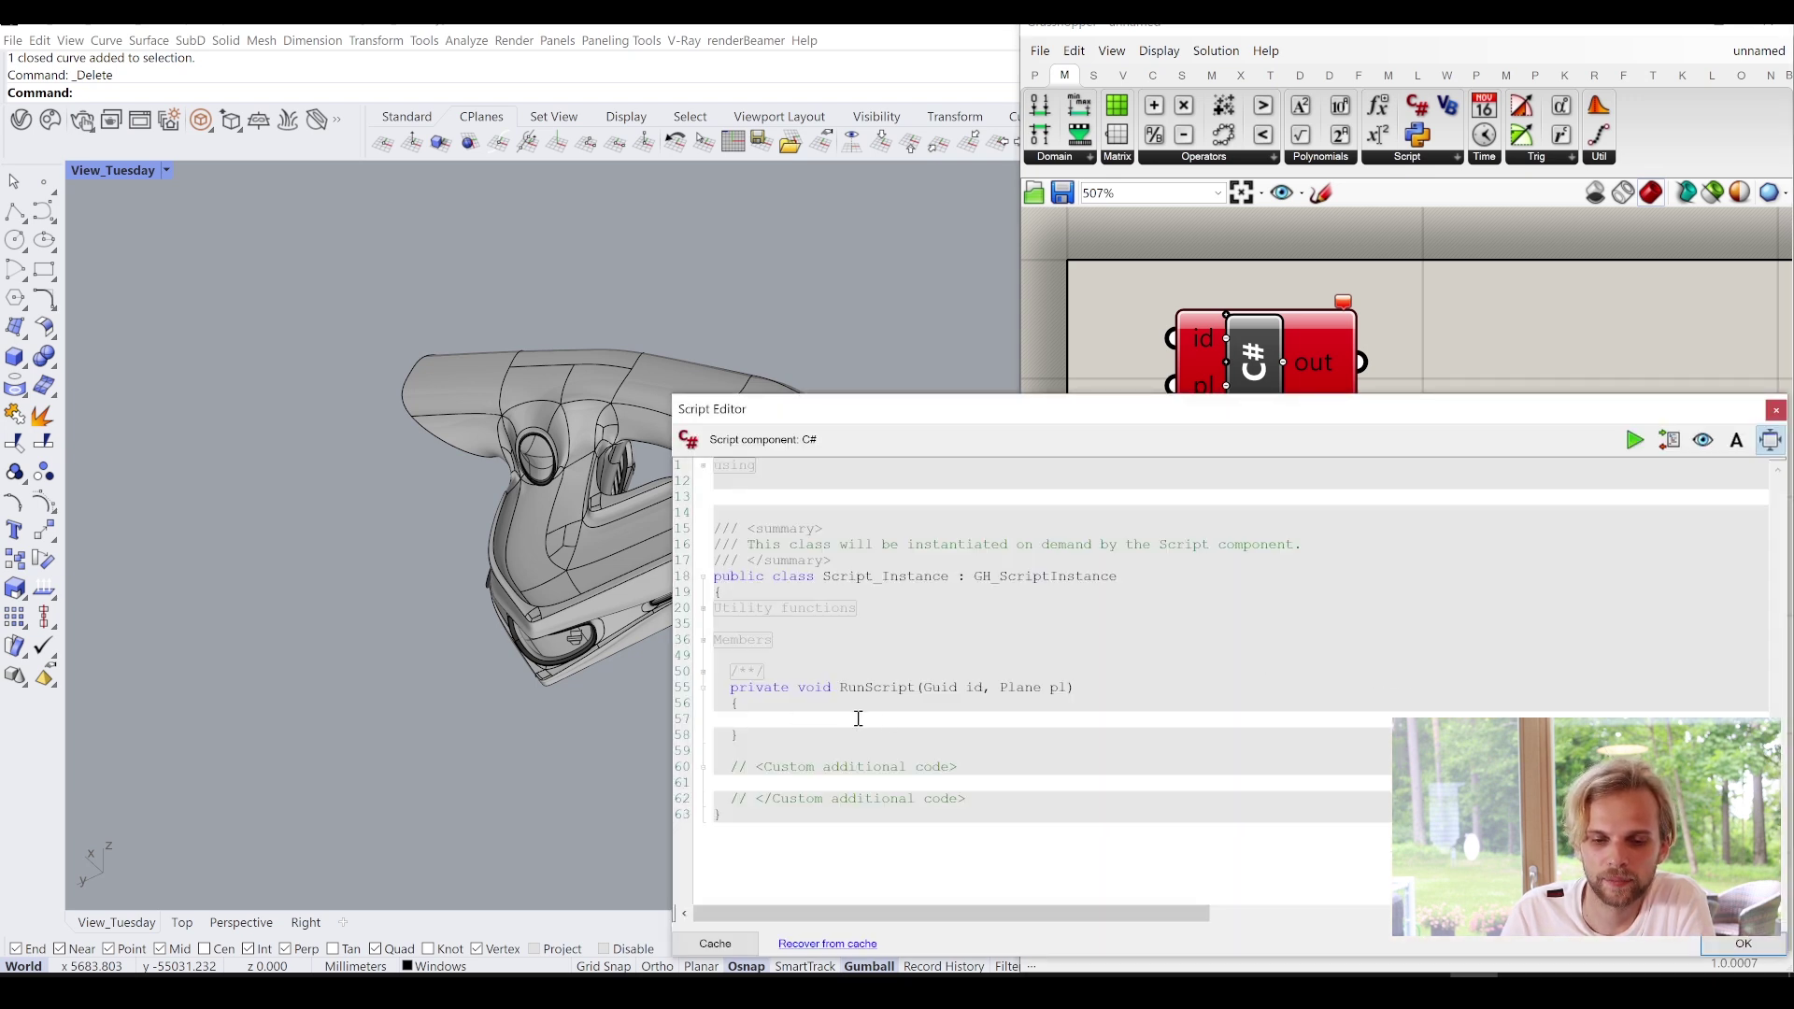
click(1776, 409)
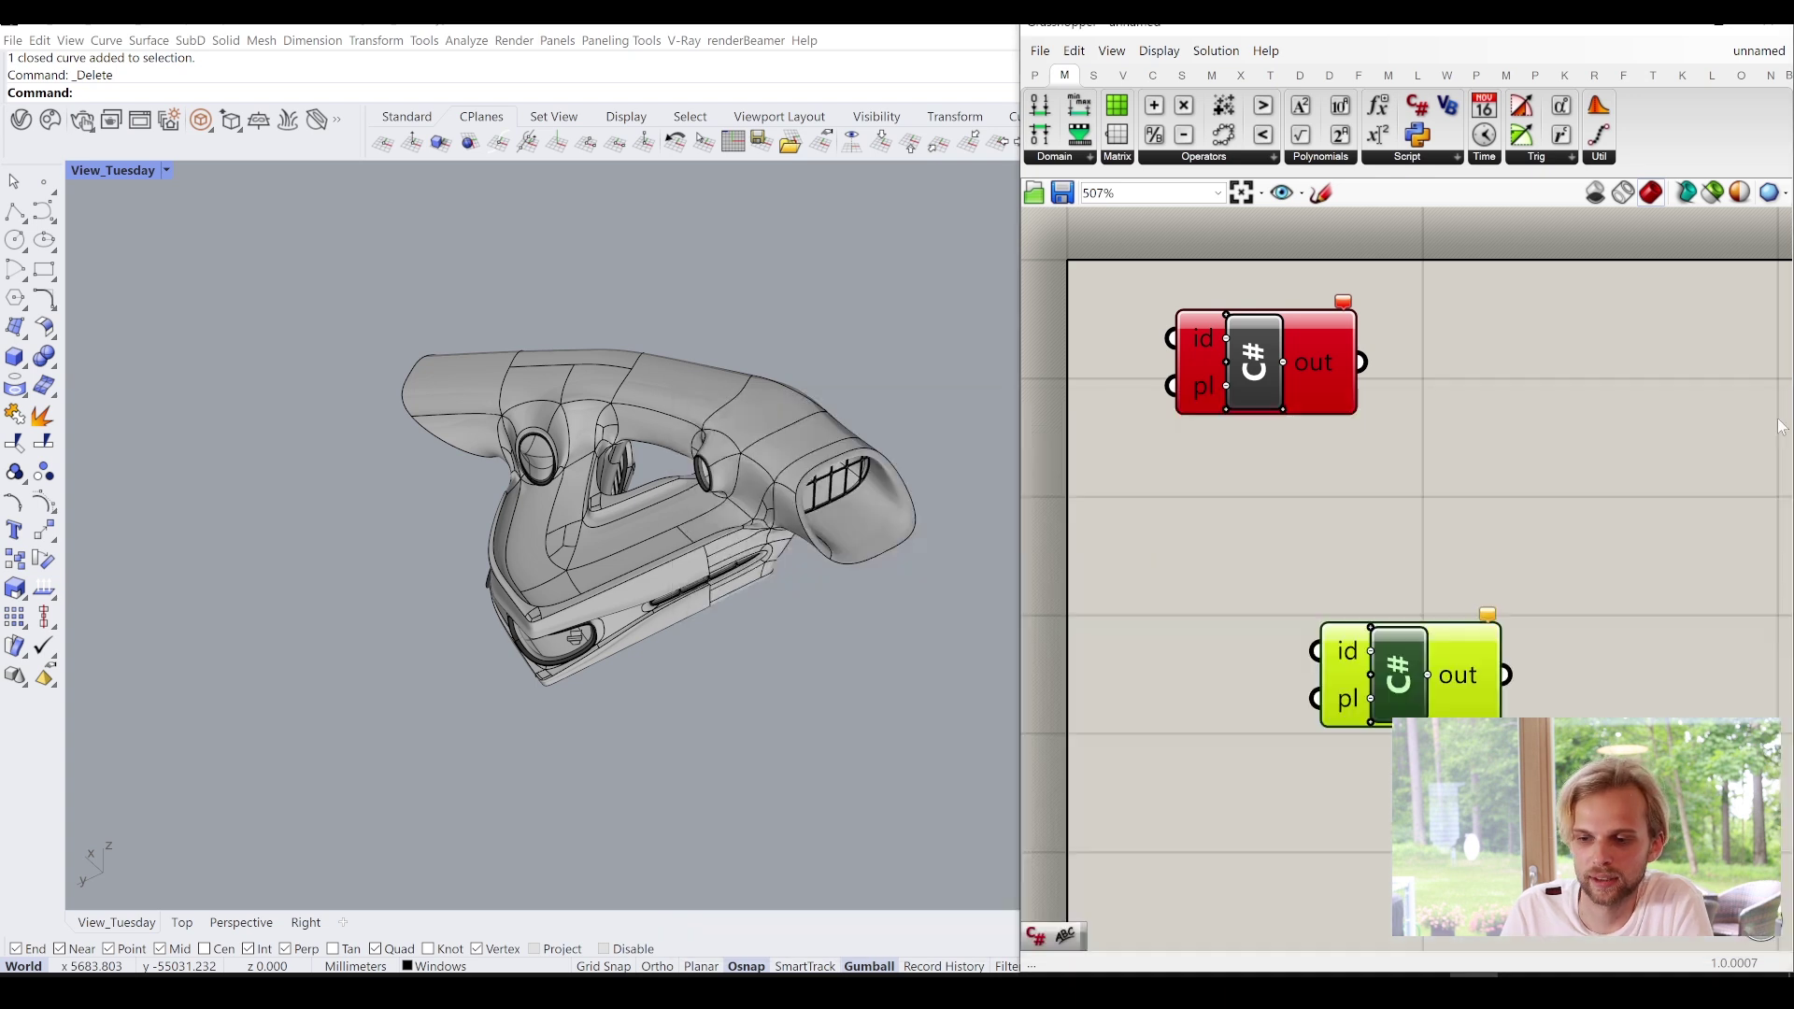
Copy the three ObjRef, ClippingPlaneSurface and PlaneToPlane code lines from the old C# component into the new component's RunScript body.
double_click(1261, 367)
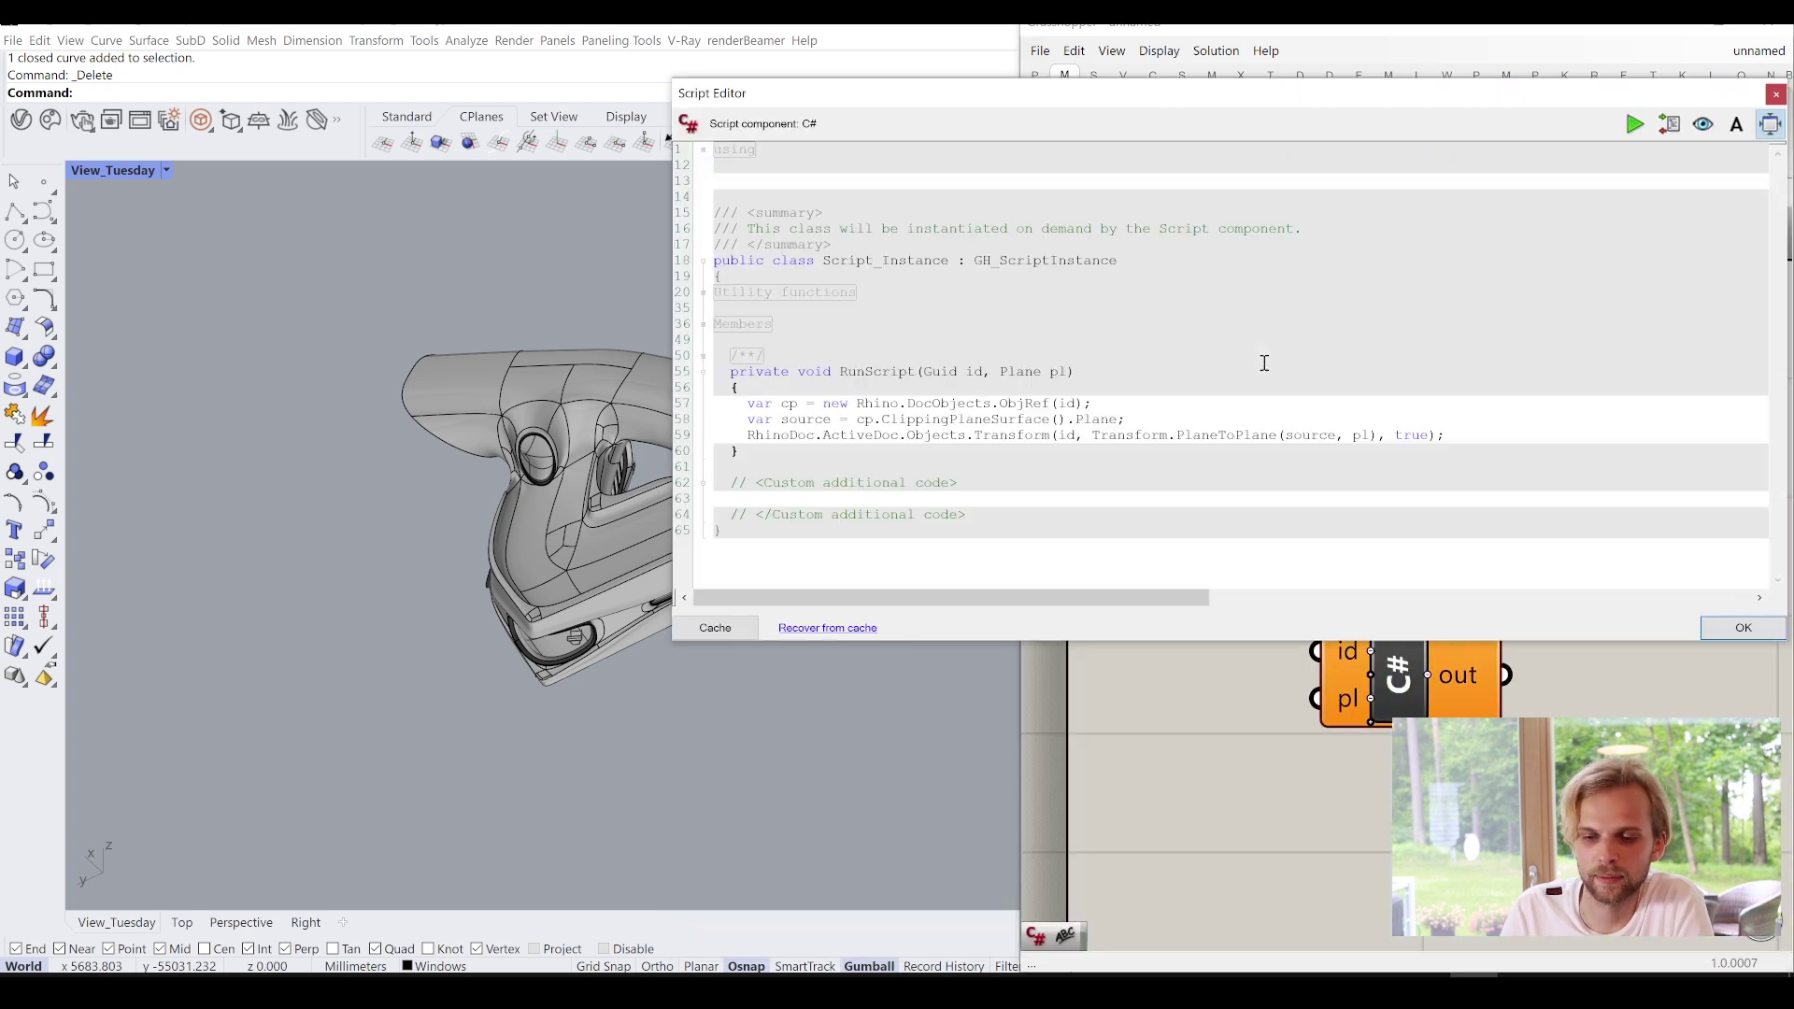
drag(740, 403, 1492, 431)
key(ctrl+c)
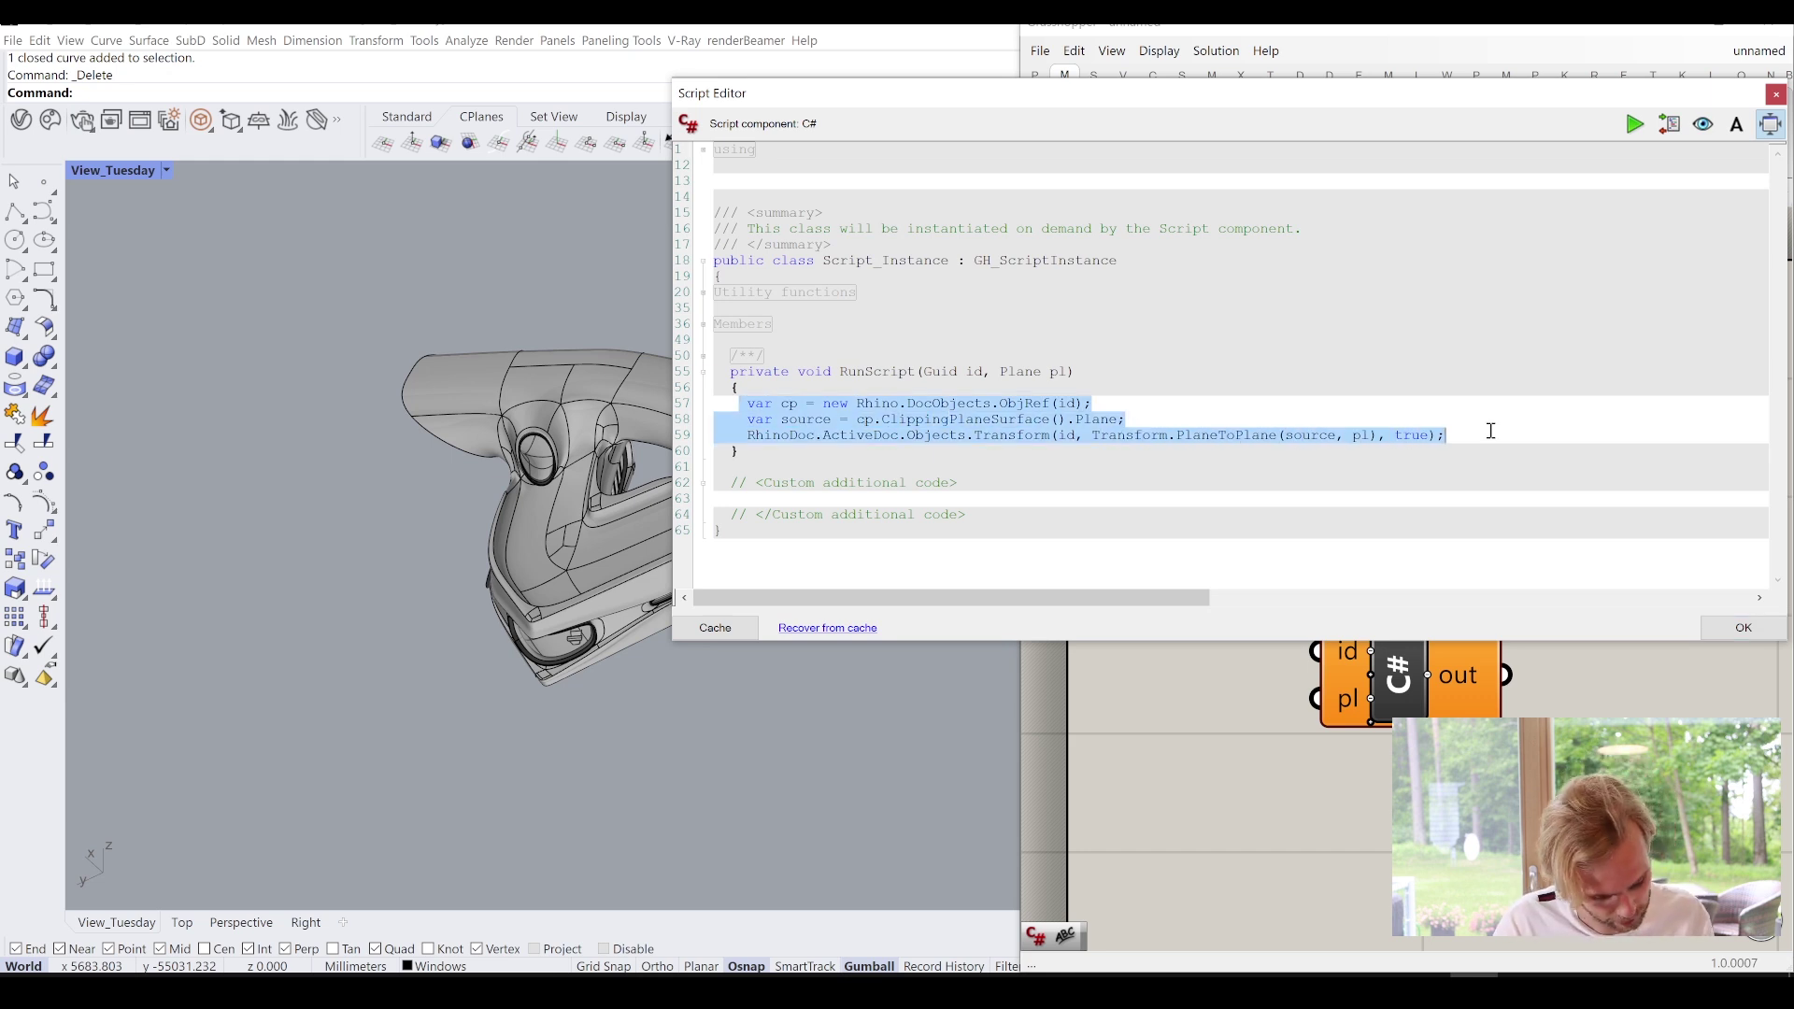
click(1735, 630)
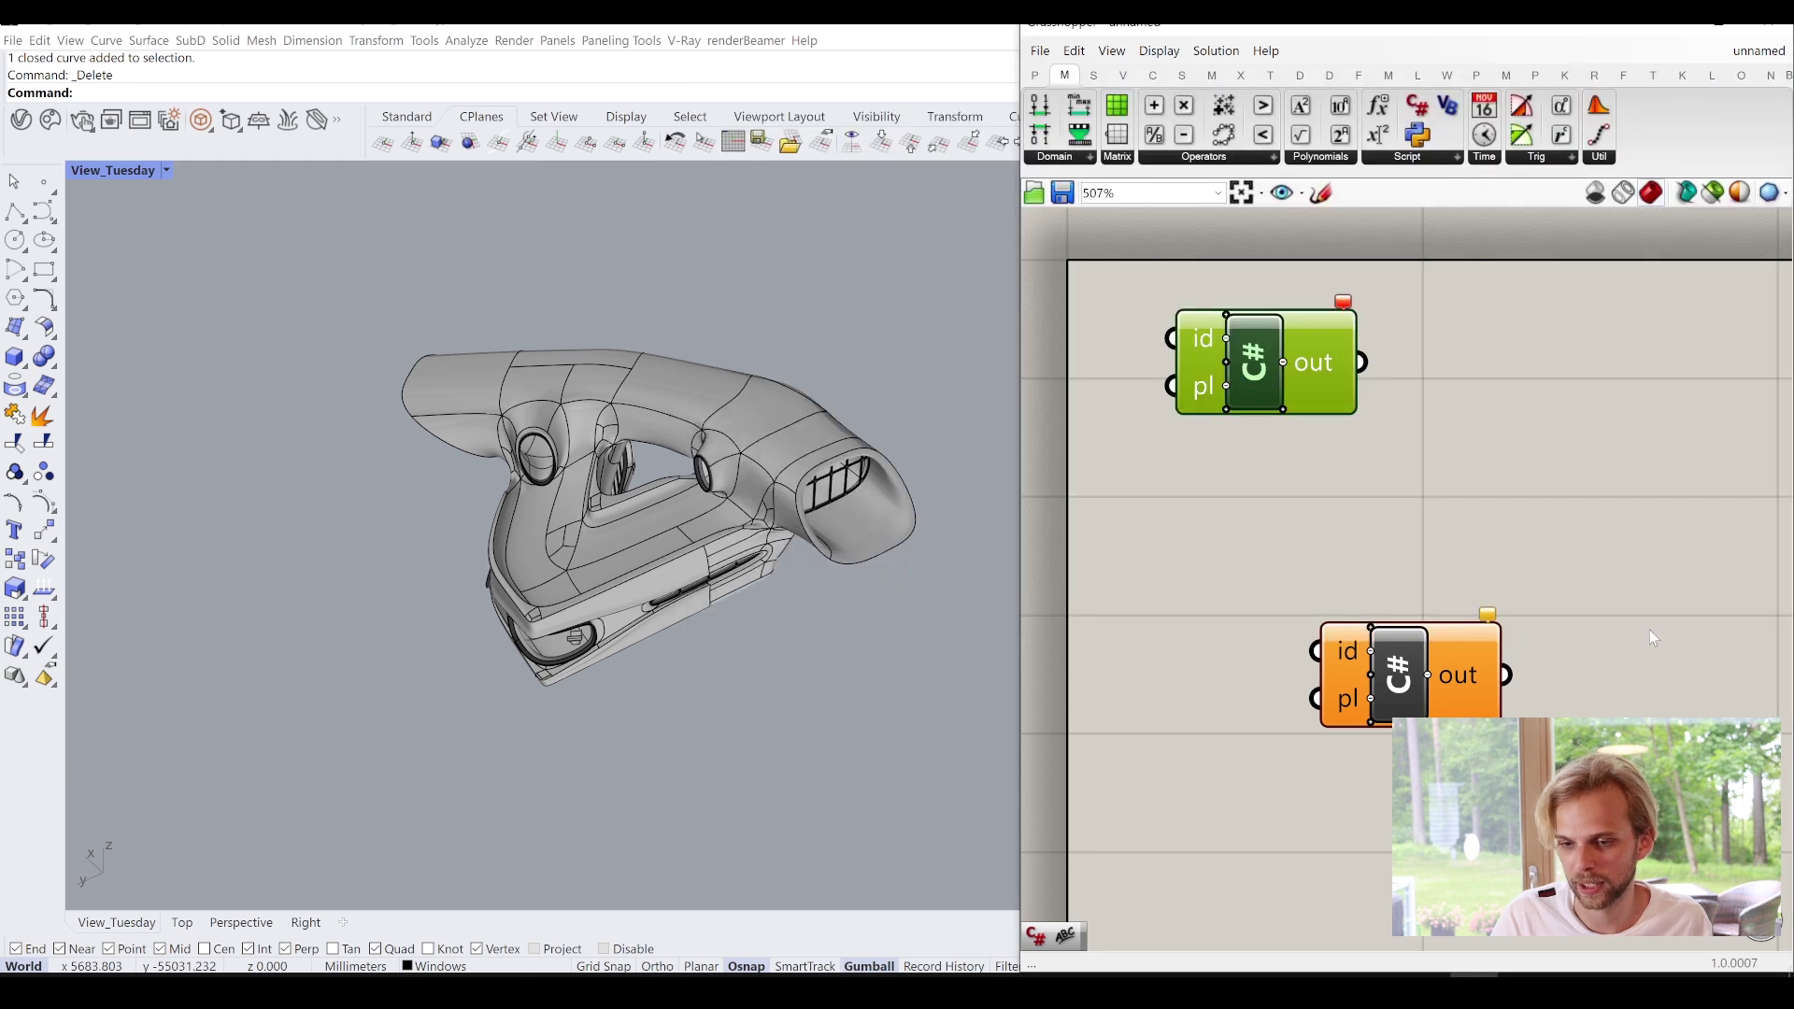
double_click(1402, 671)
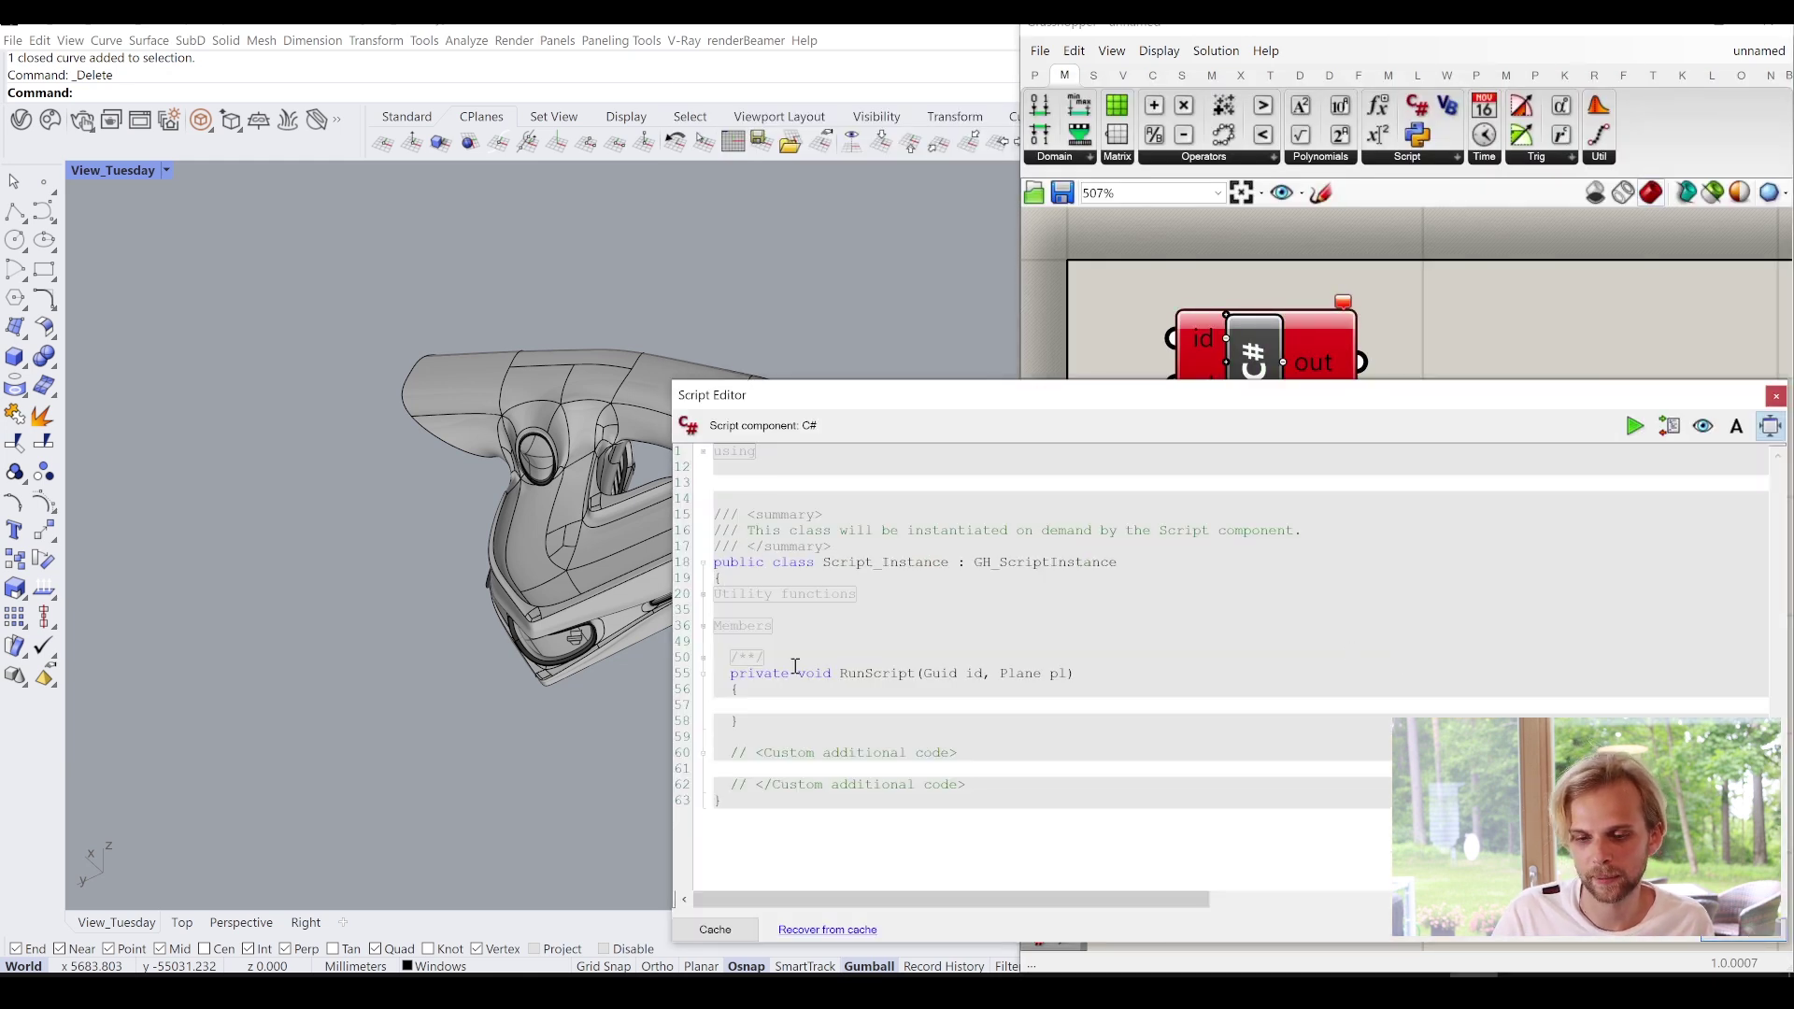
key(ctrl+v)
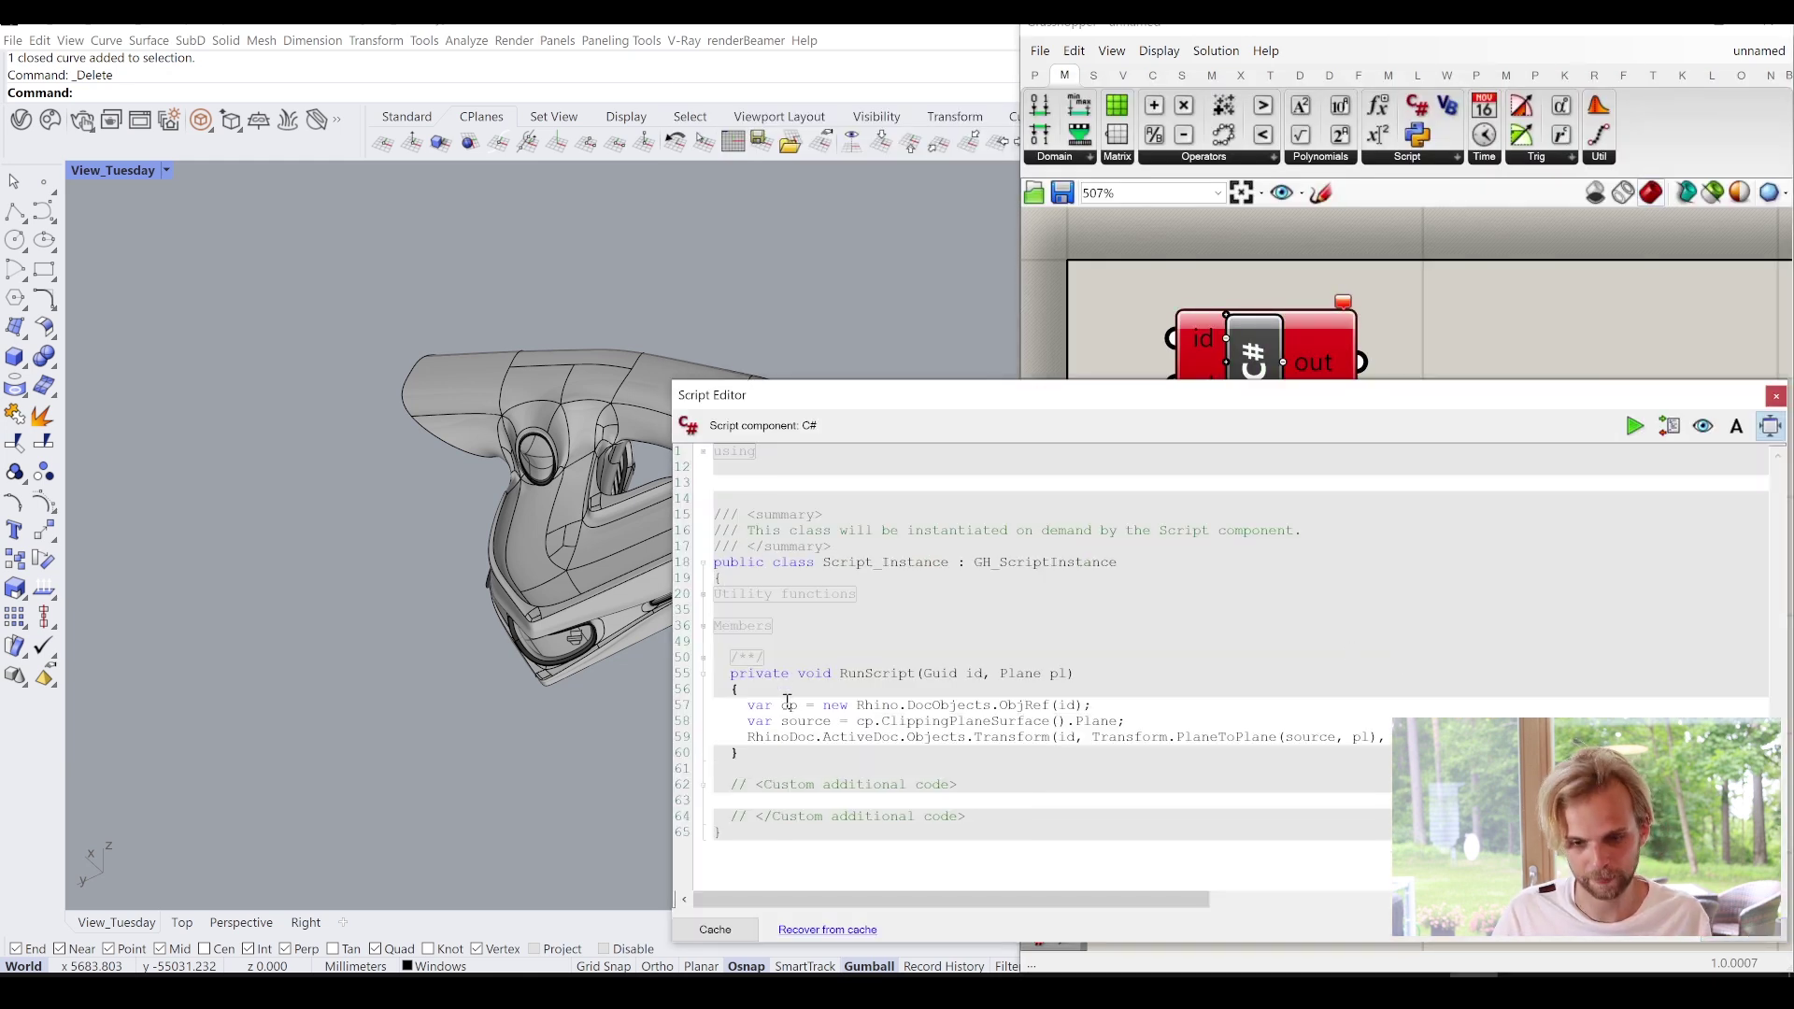
click(1739, 929)
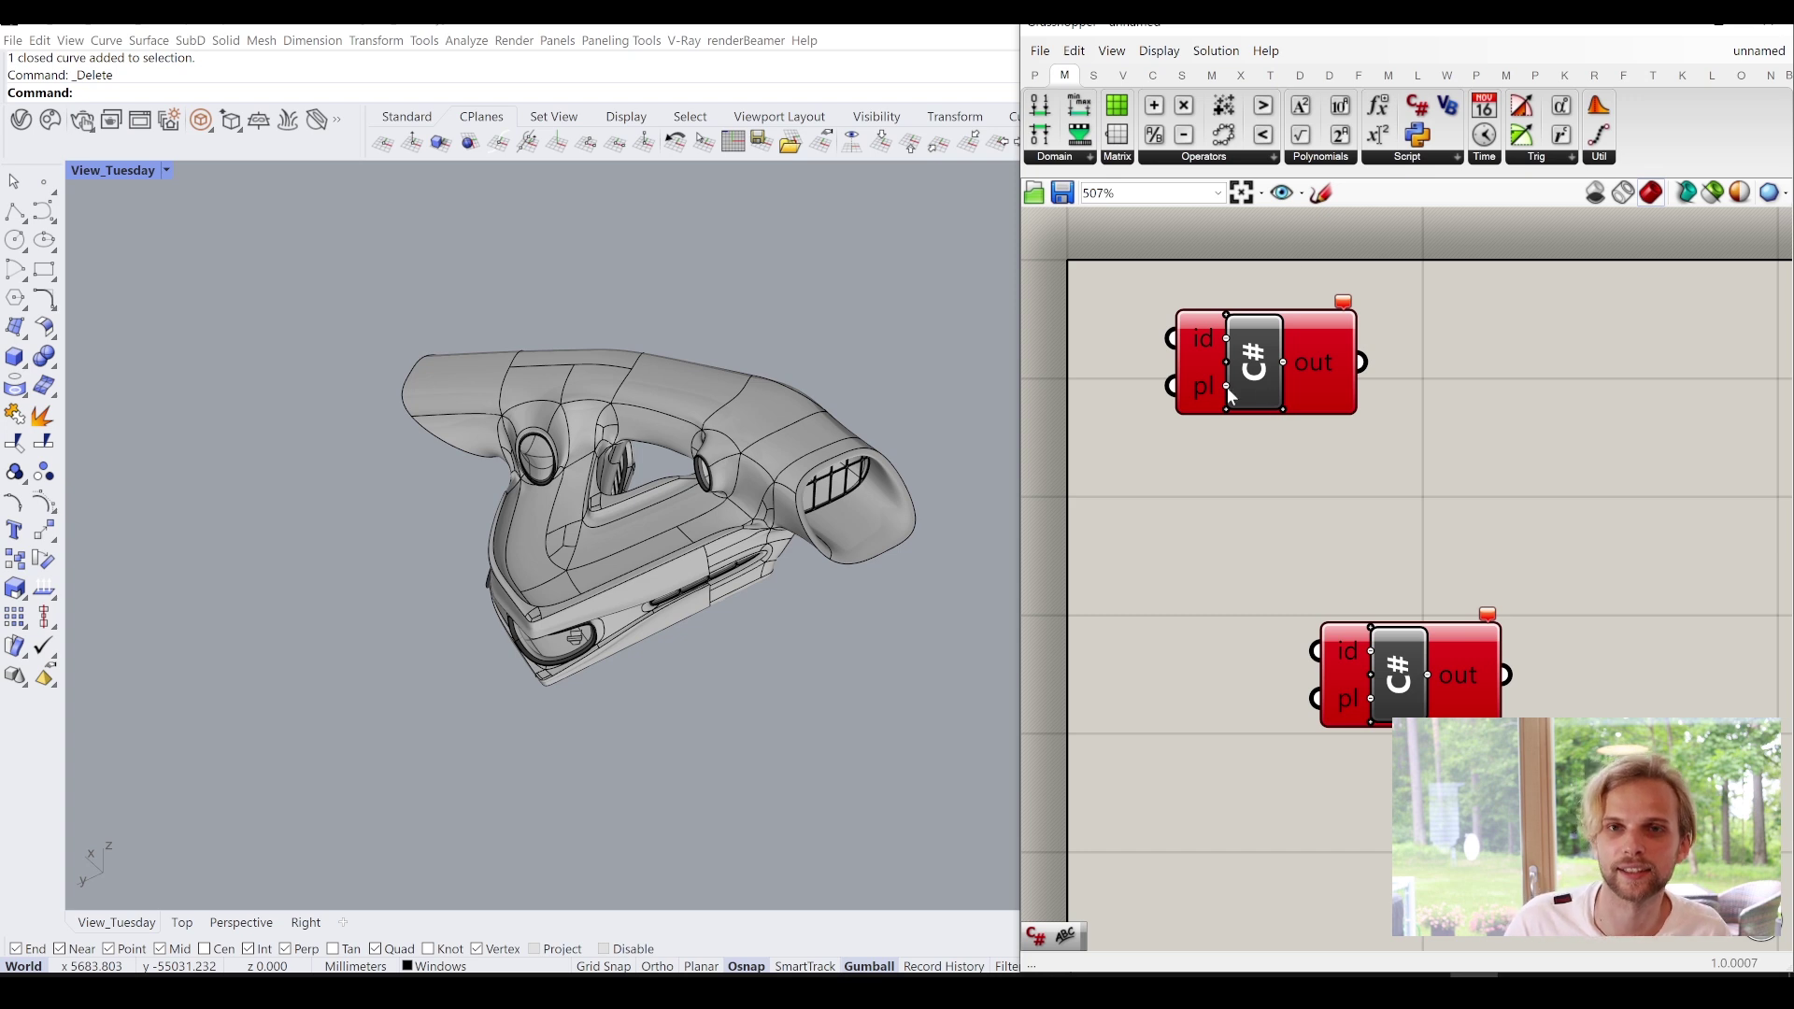
Delete the old C# component and reposition the remaining one, leaving free canvas space on its input side.
drag(1411, 497, 1151, 290)
key(Delete)
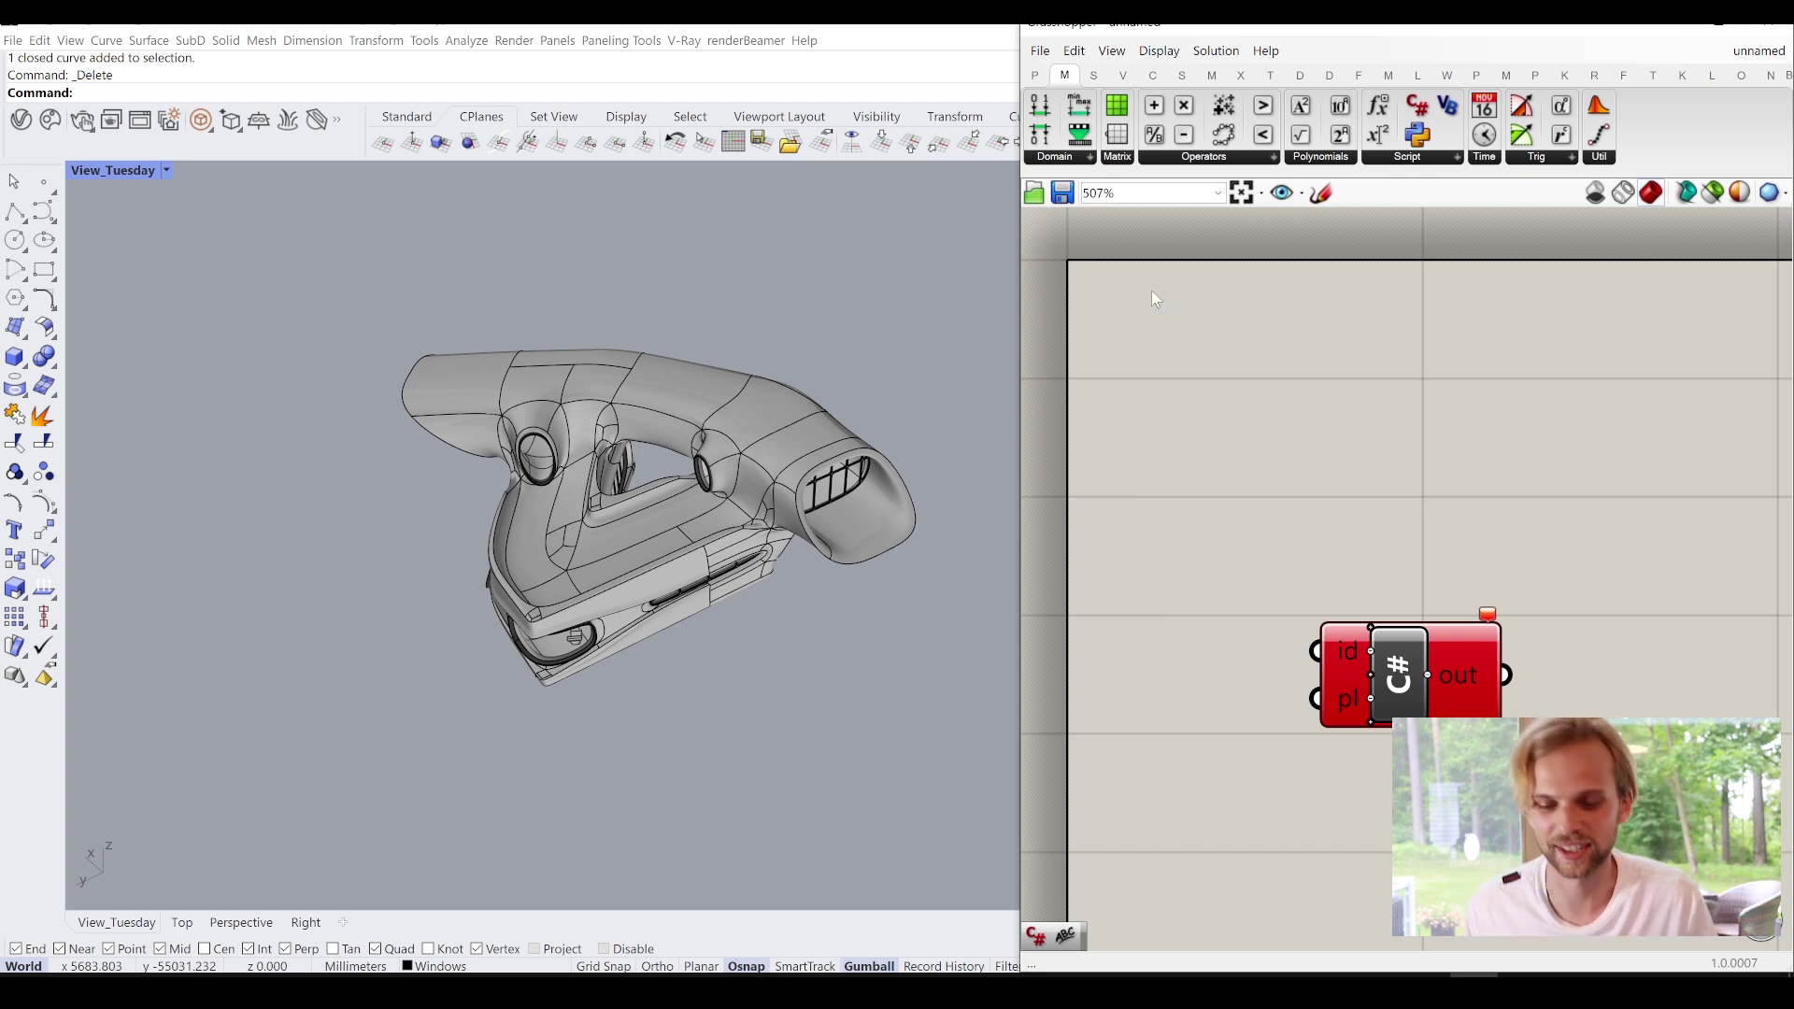
drag(1437, 654, 1495, 516)
scroll(1496, 514, down, 2)
click(1397, 416)
right_drag(1371, 416, 1161, 409)
scroll(1334, 521, up, 2)
drag(1355, 518, 1517, 478)
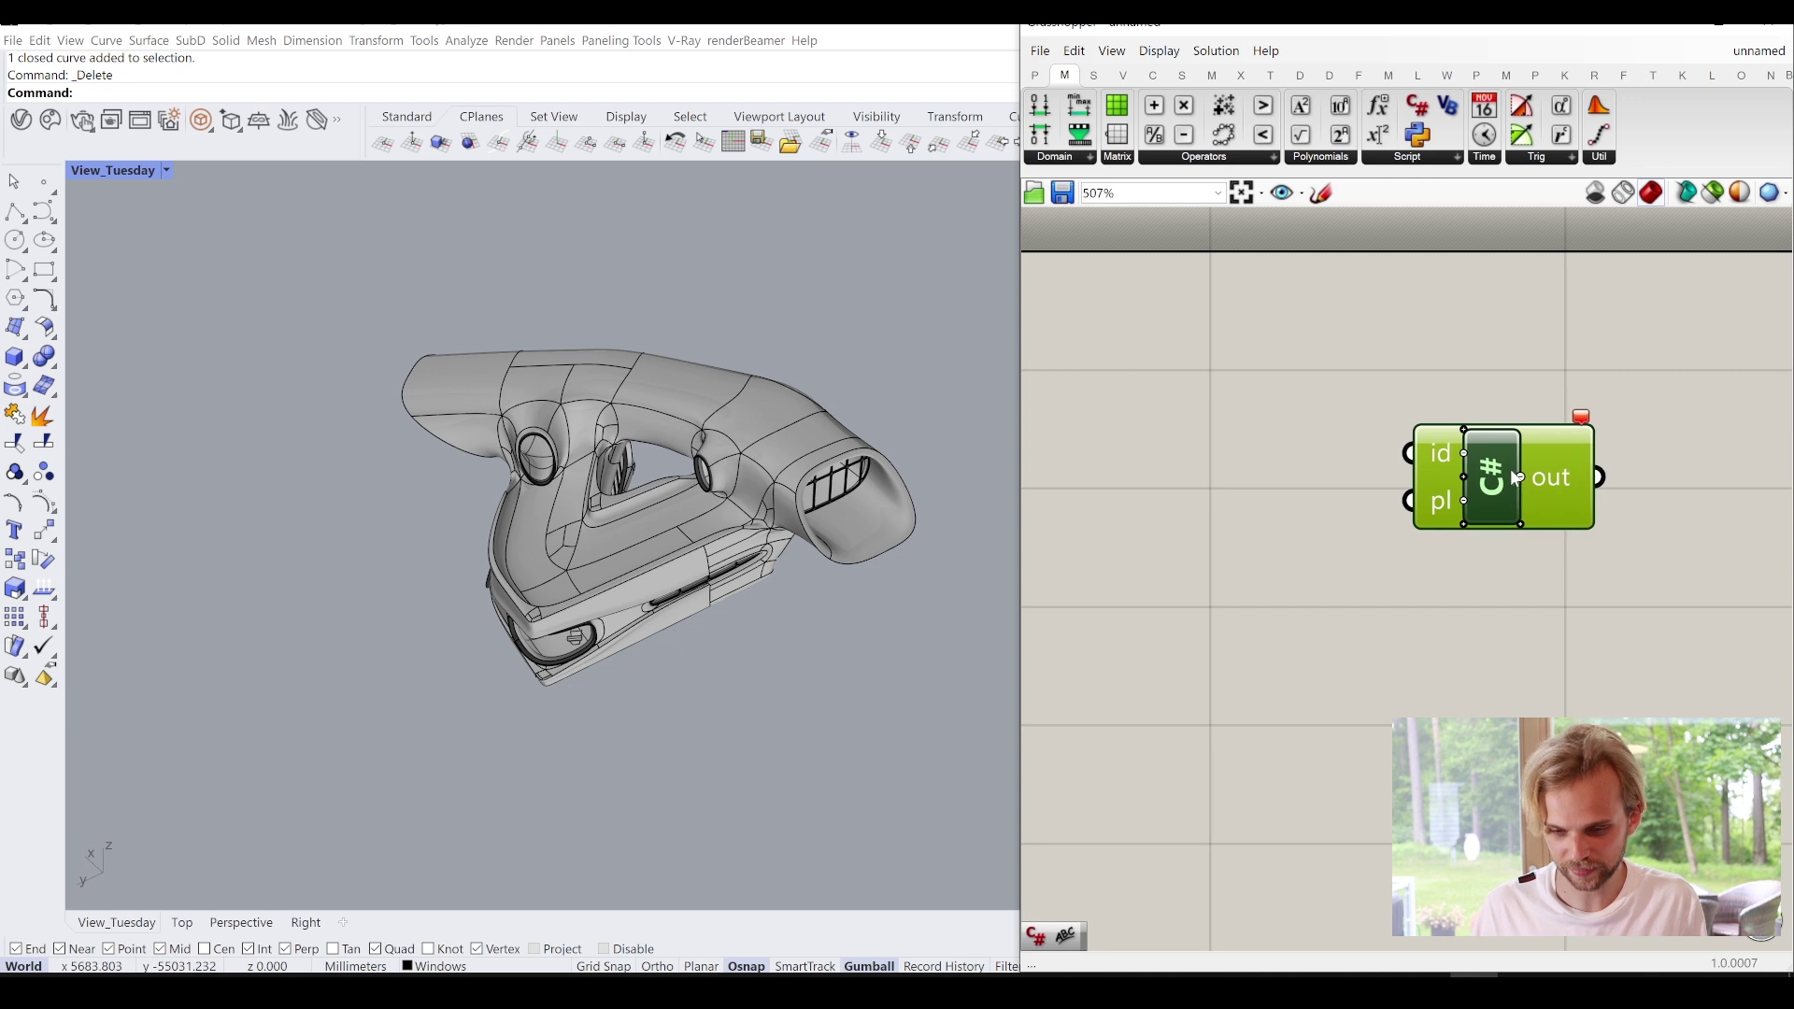
click(1193, 550)
Create a rectangular clipping plane in Rhino from two corners placed beside the building model.
shift+right_drag(590, 631, 713, 575)
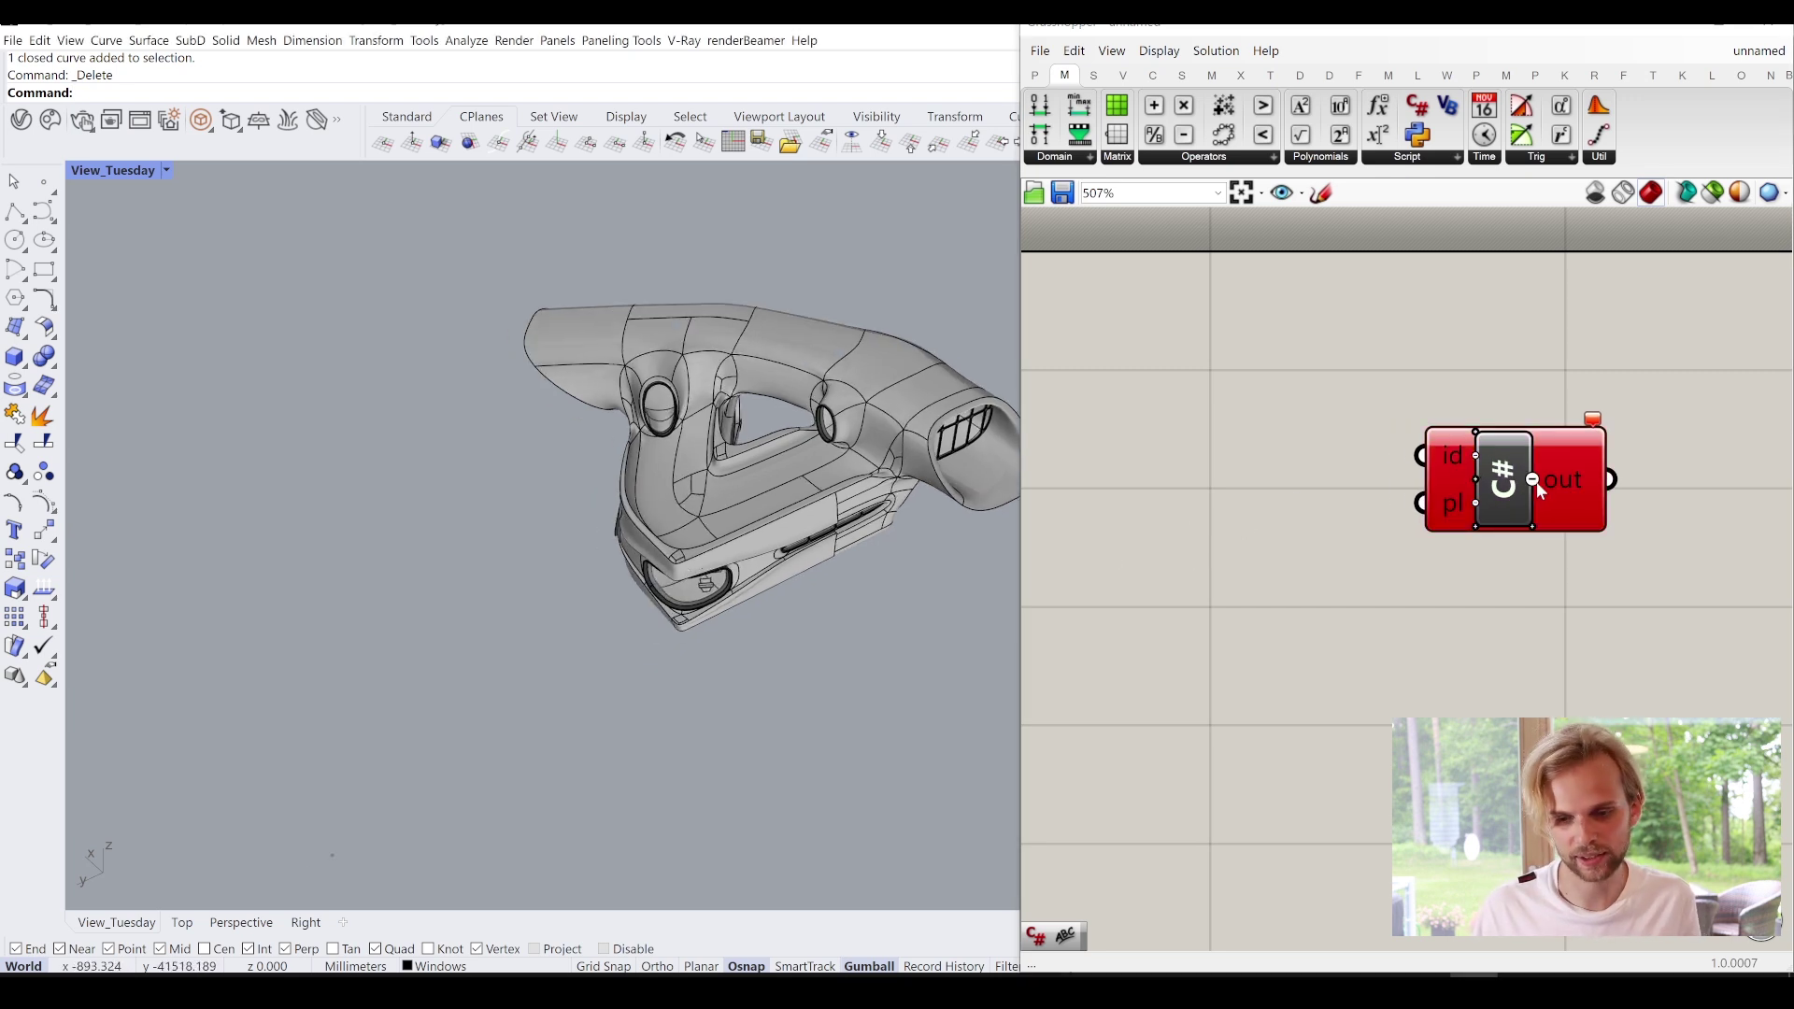
mouse_move(1456, 464)
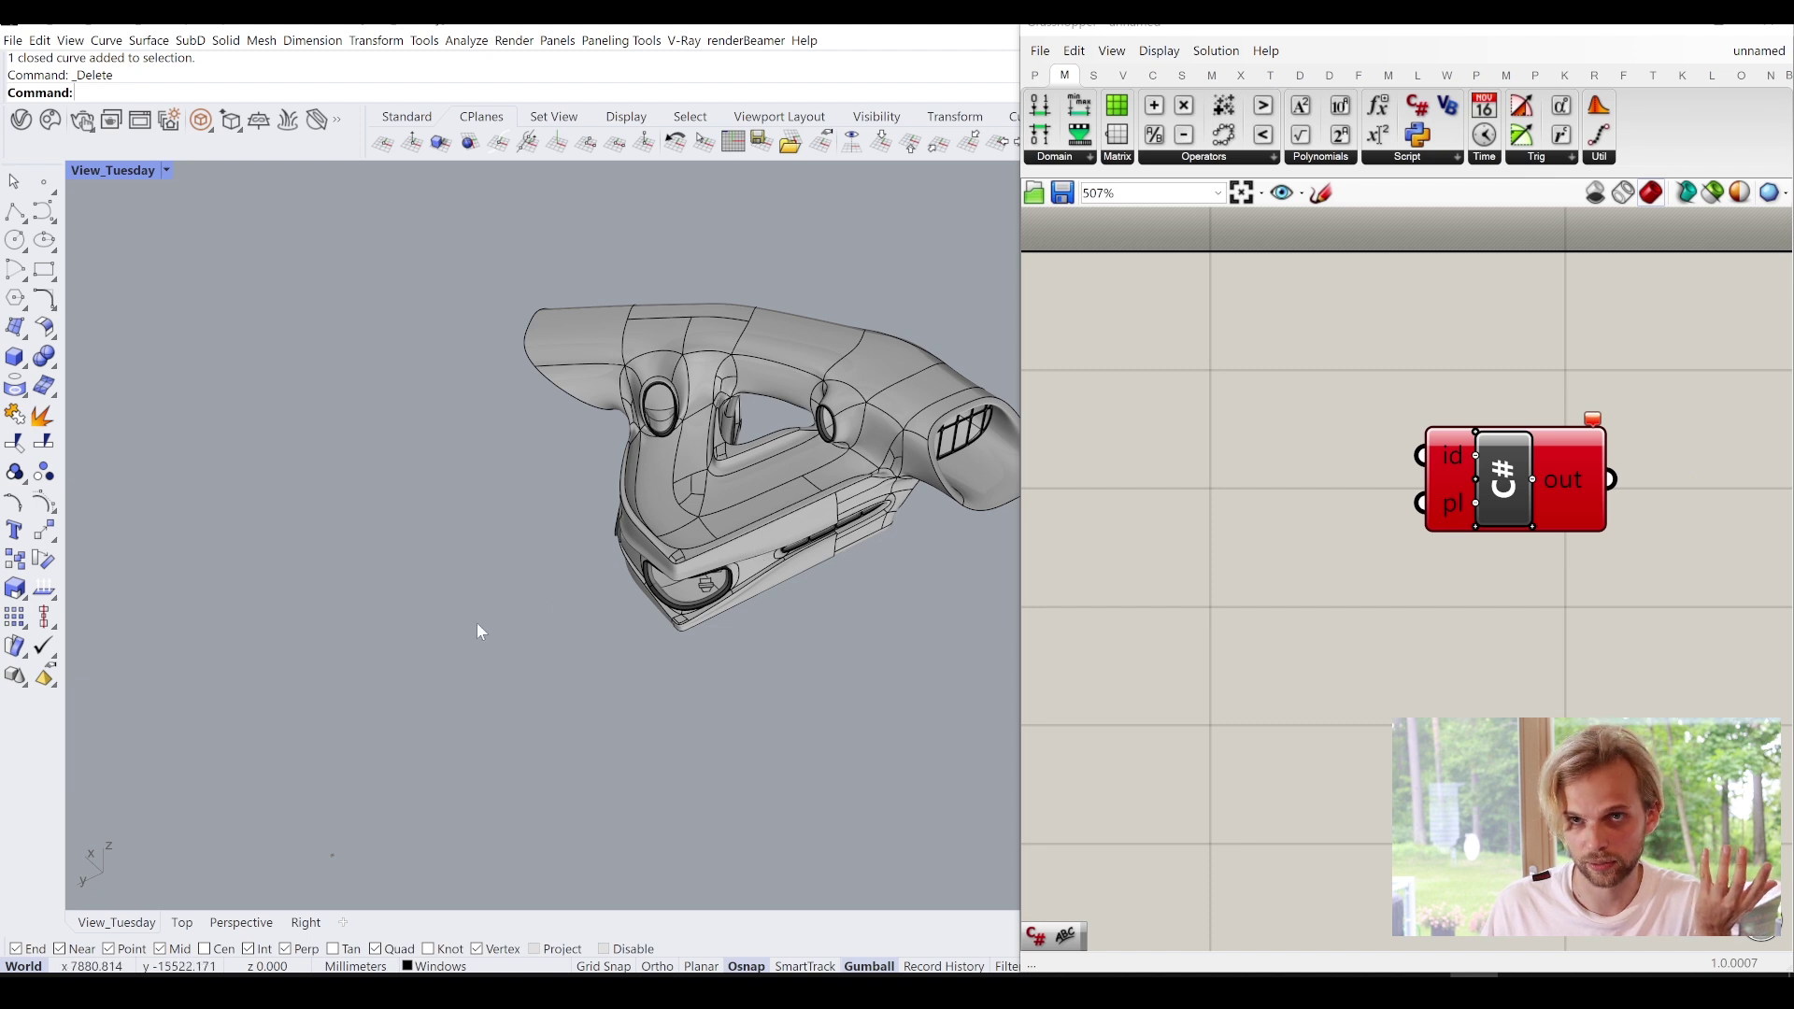
text(Clipp)
key(Return)
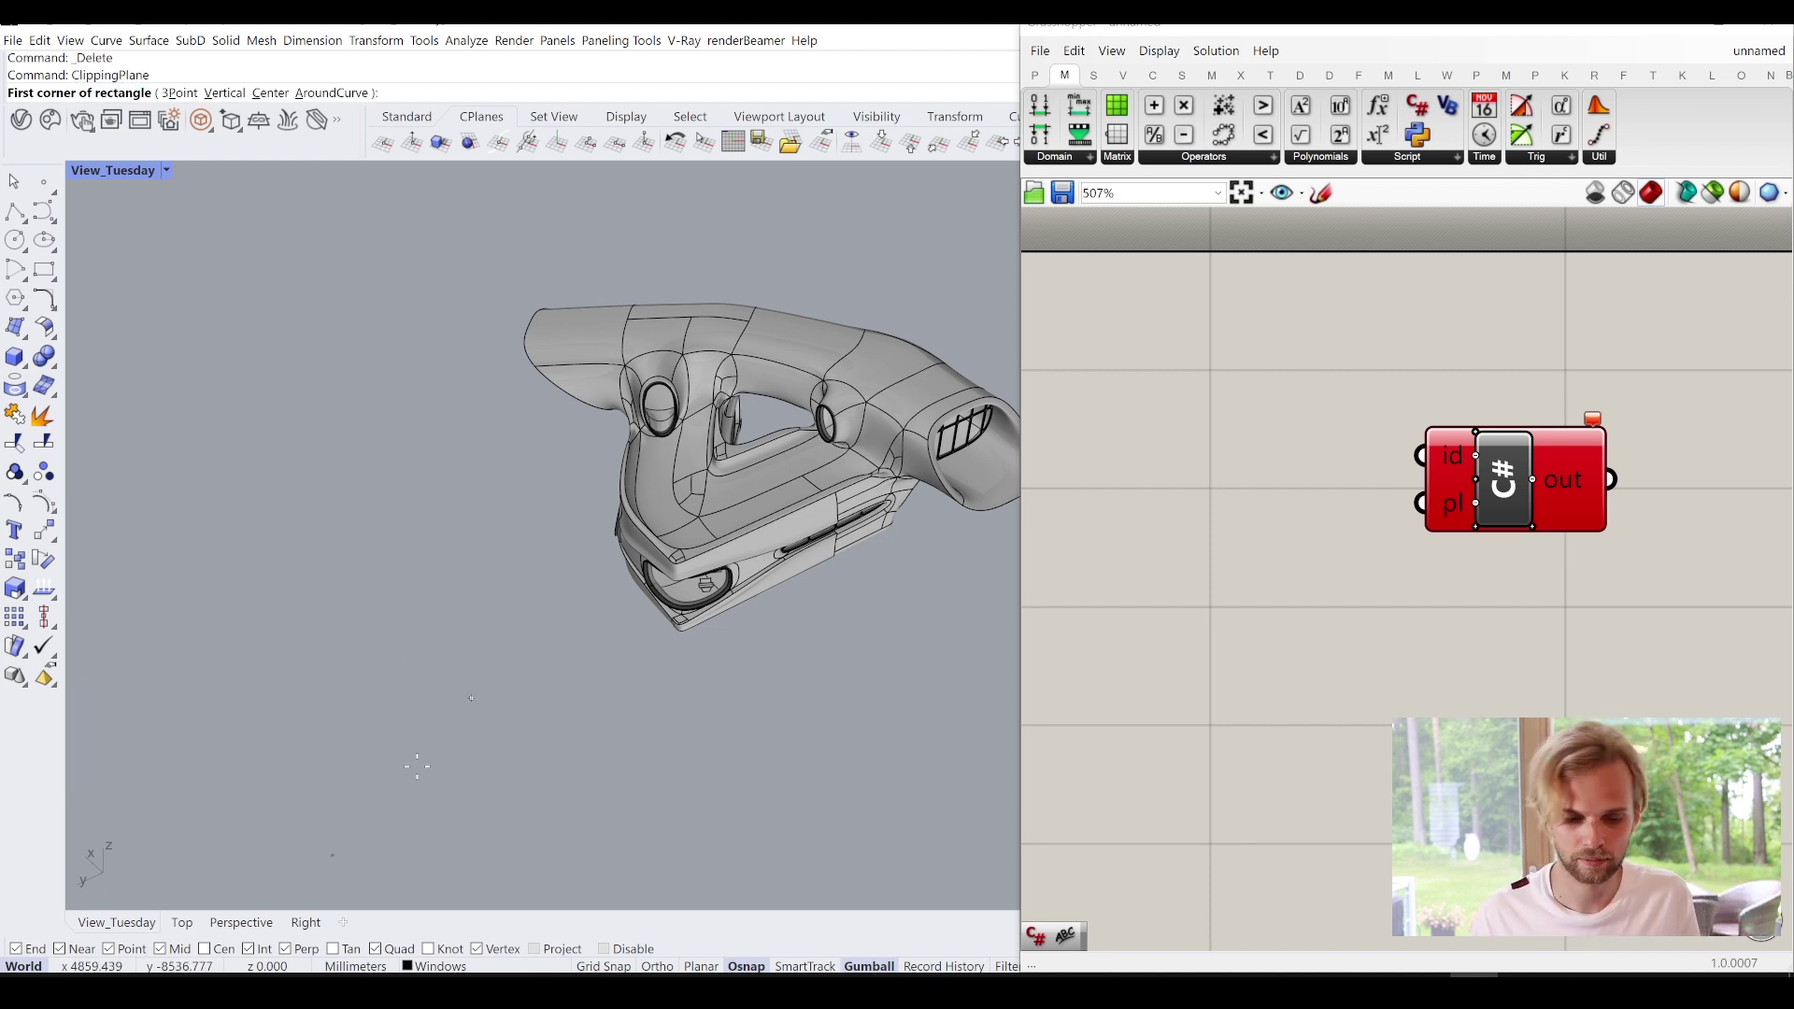
click(423, 748)
click(523, 559)
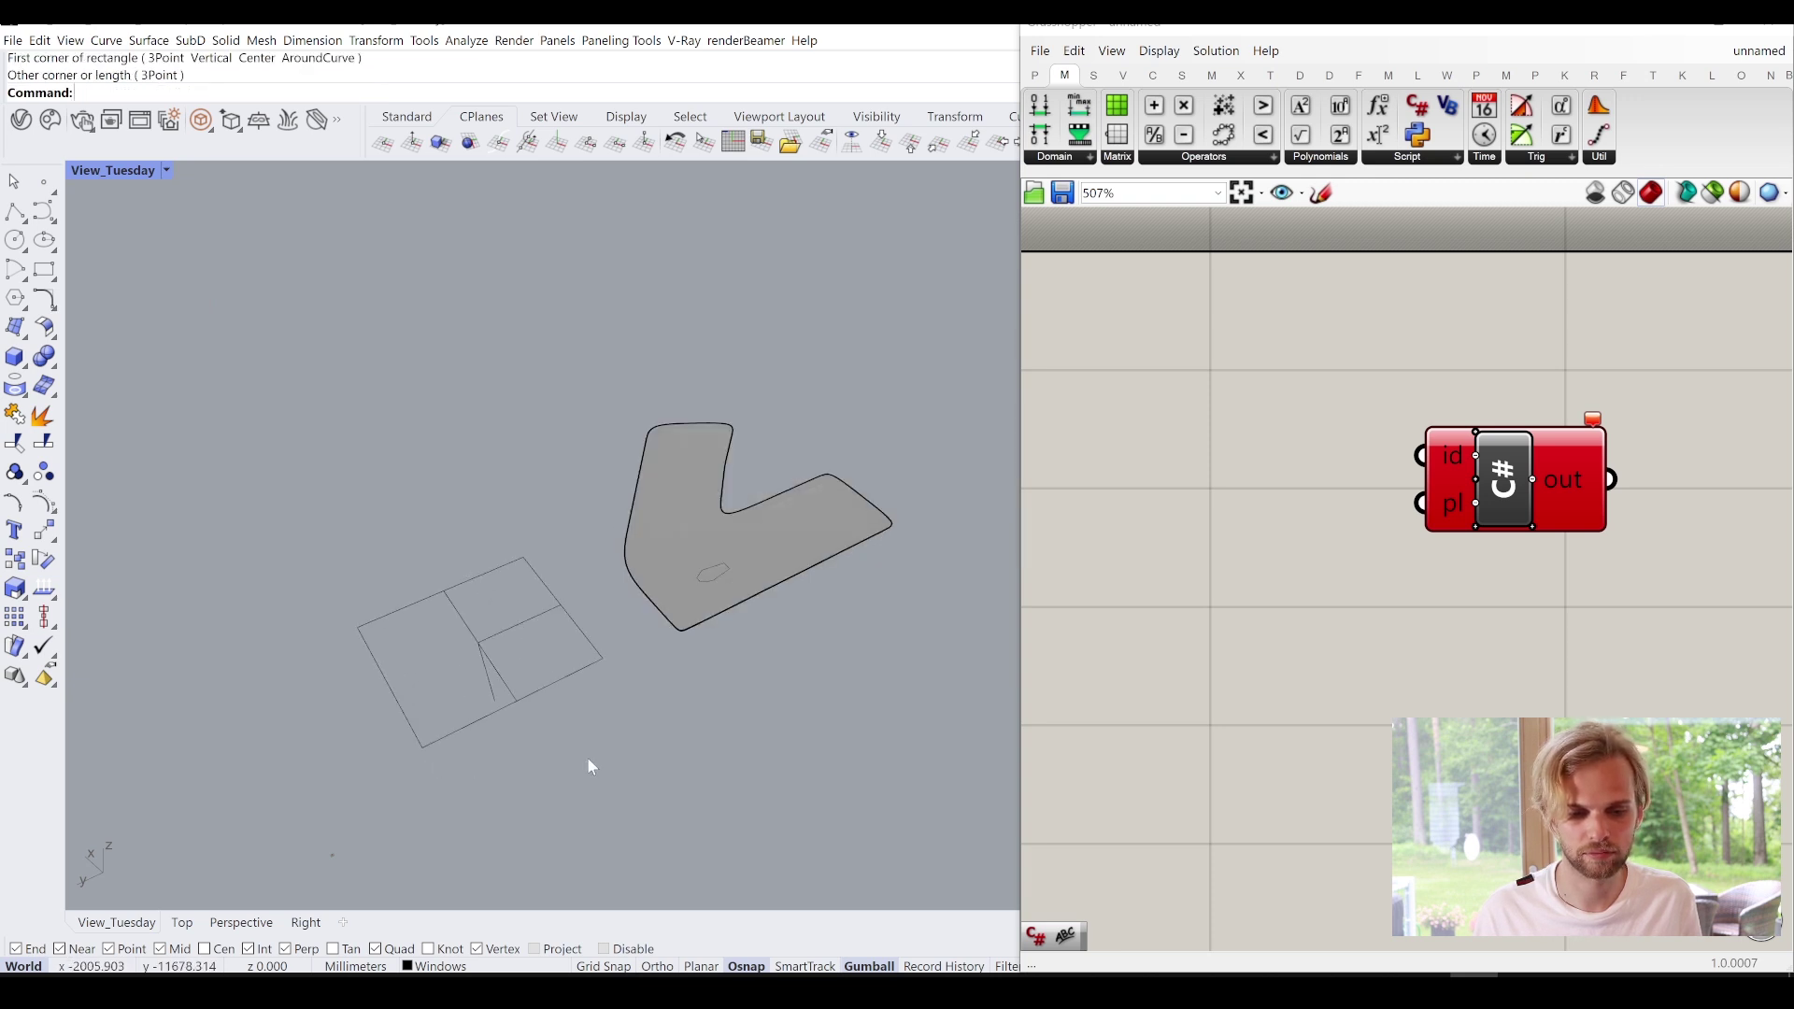
Move the clipping plane along its green axis, farther away from the building model.
drag(583, 769, 471, 707)
right_drag(596, 680, 484, 591)
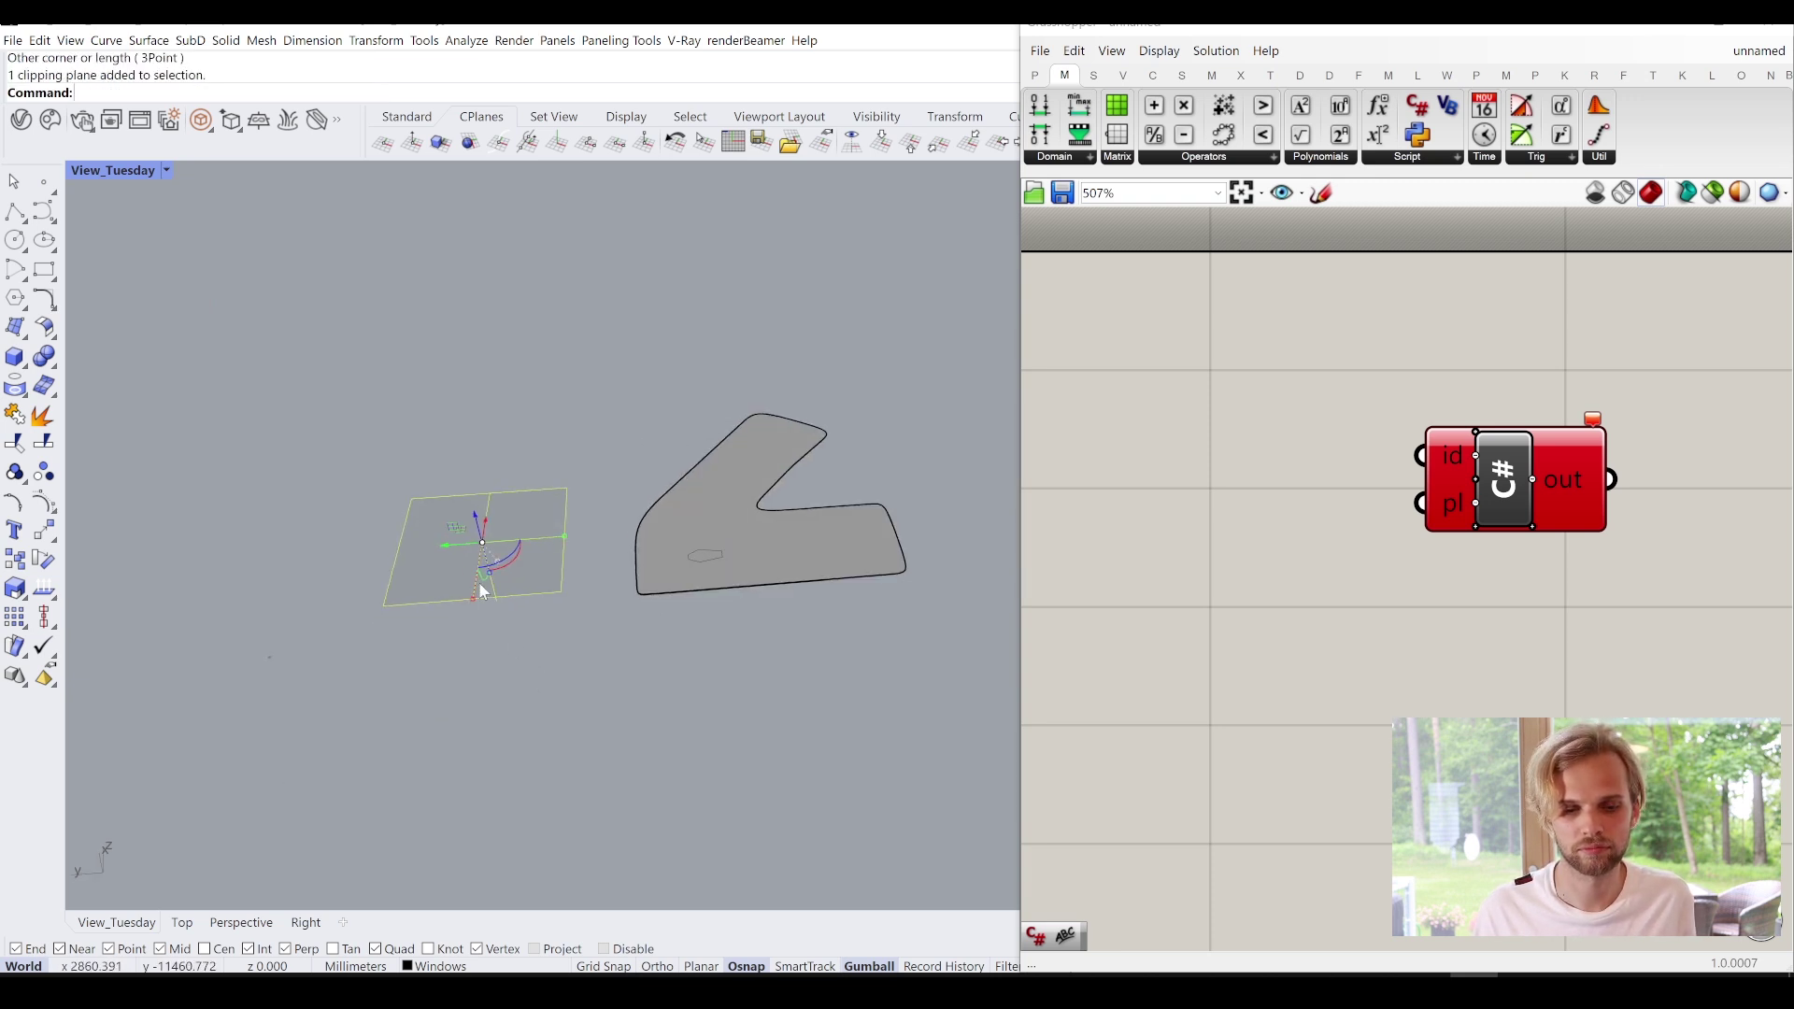
drag(439, 546, 331, 554)
click(527, 774)
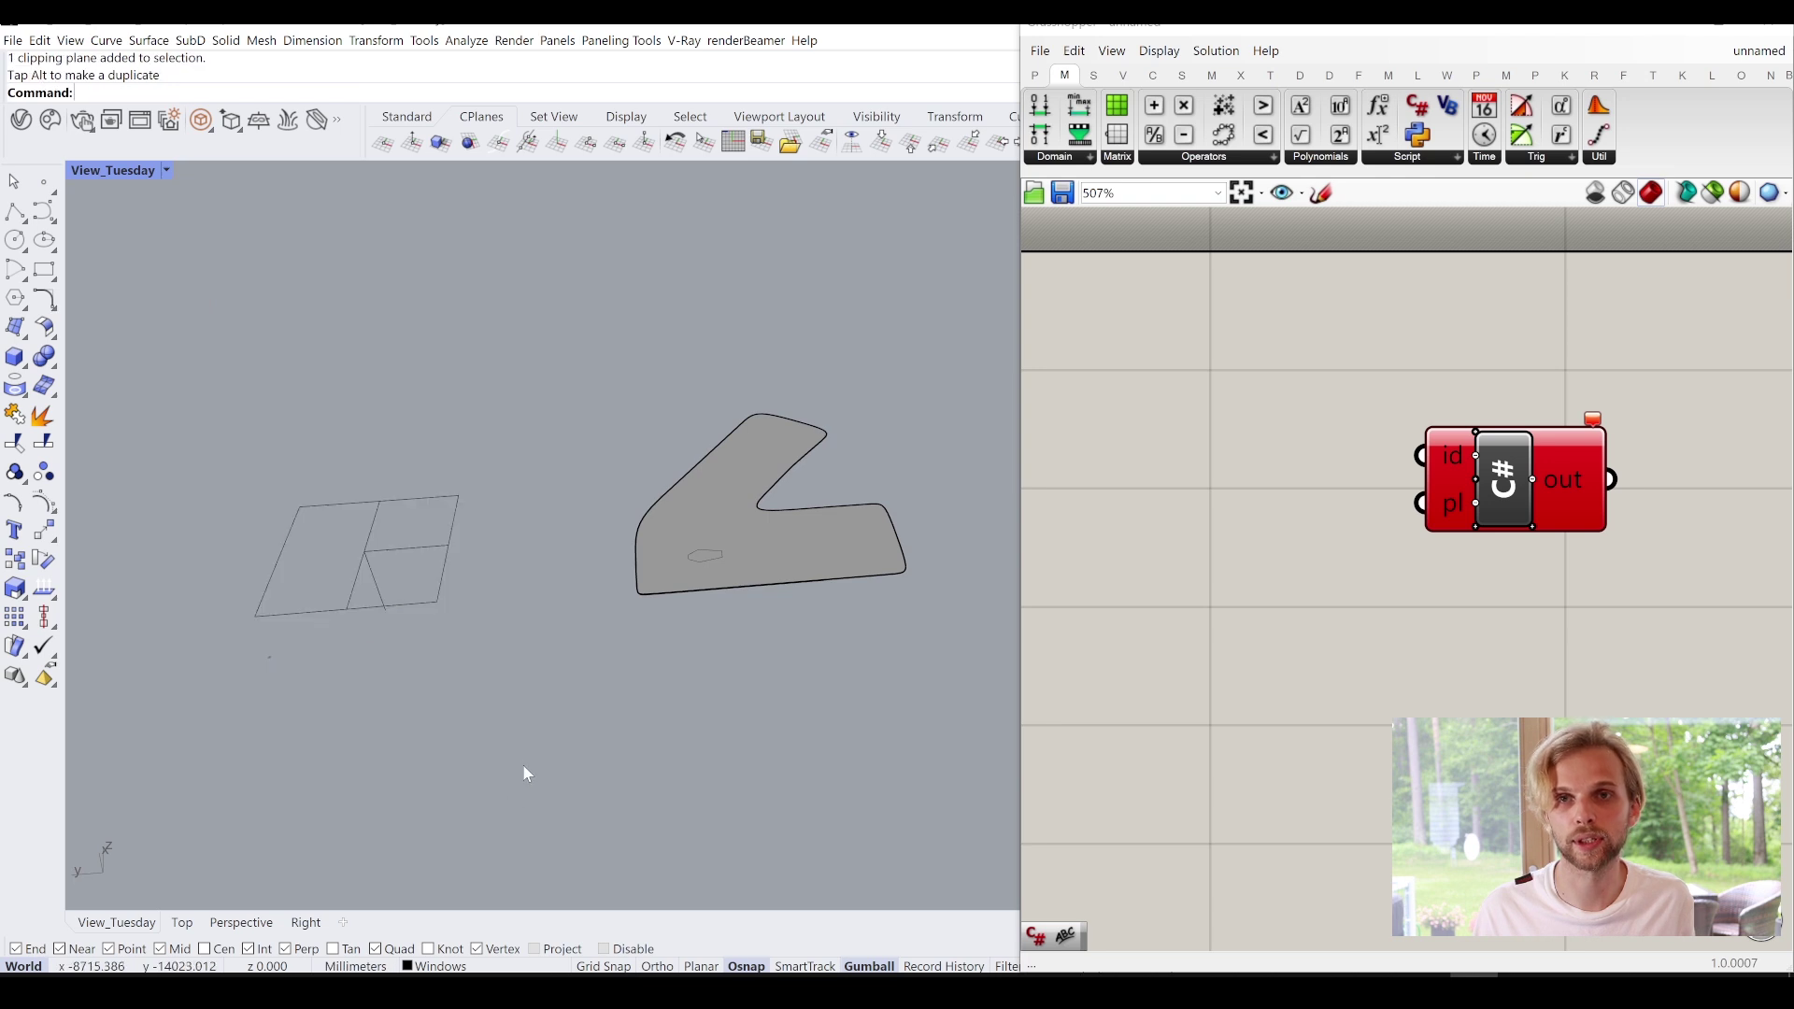
Add a Guid parameter on the input side of the C# component and reference the Rhino clipping plane in it.
double_click(1142, 484)
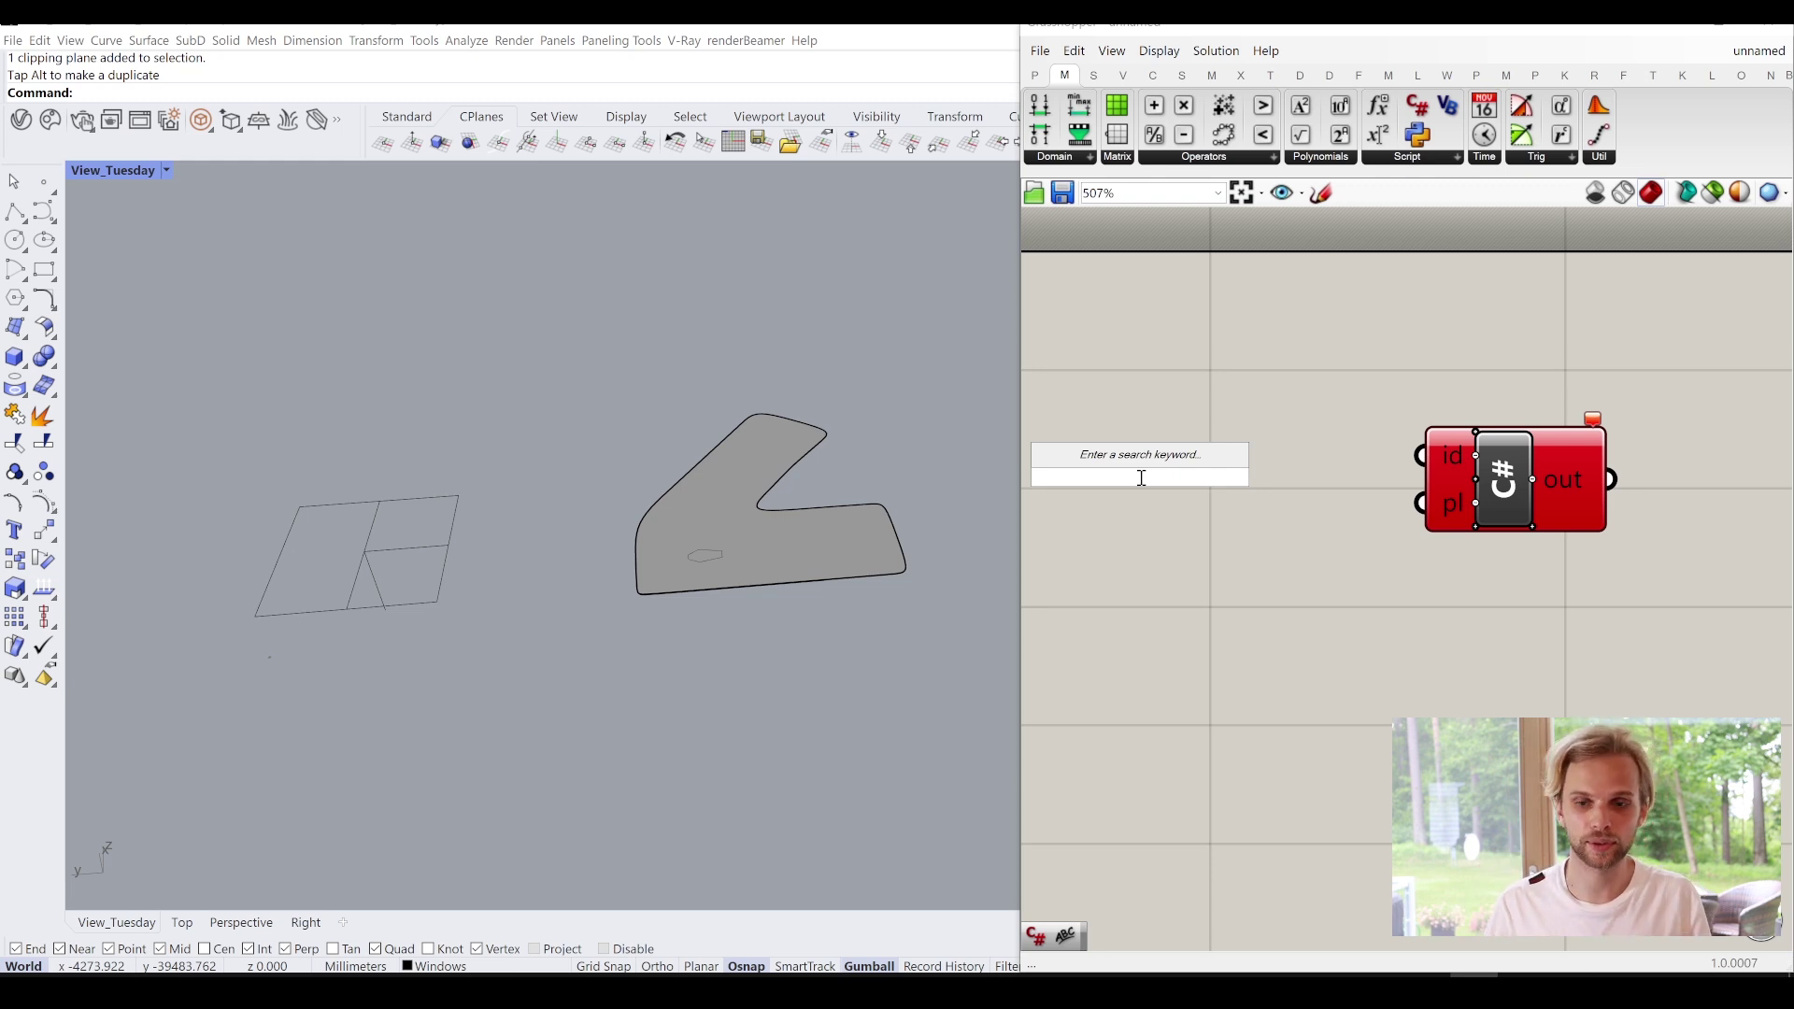
text(guid)
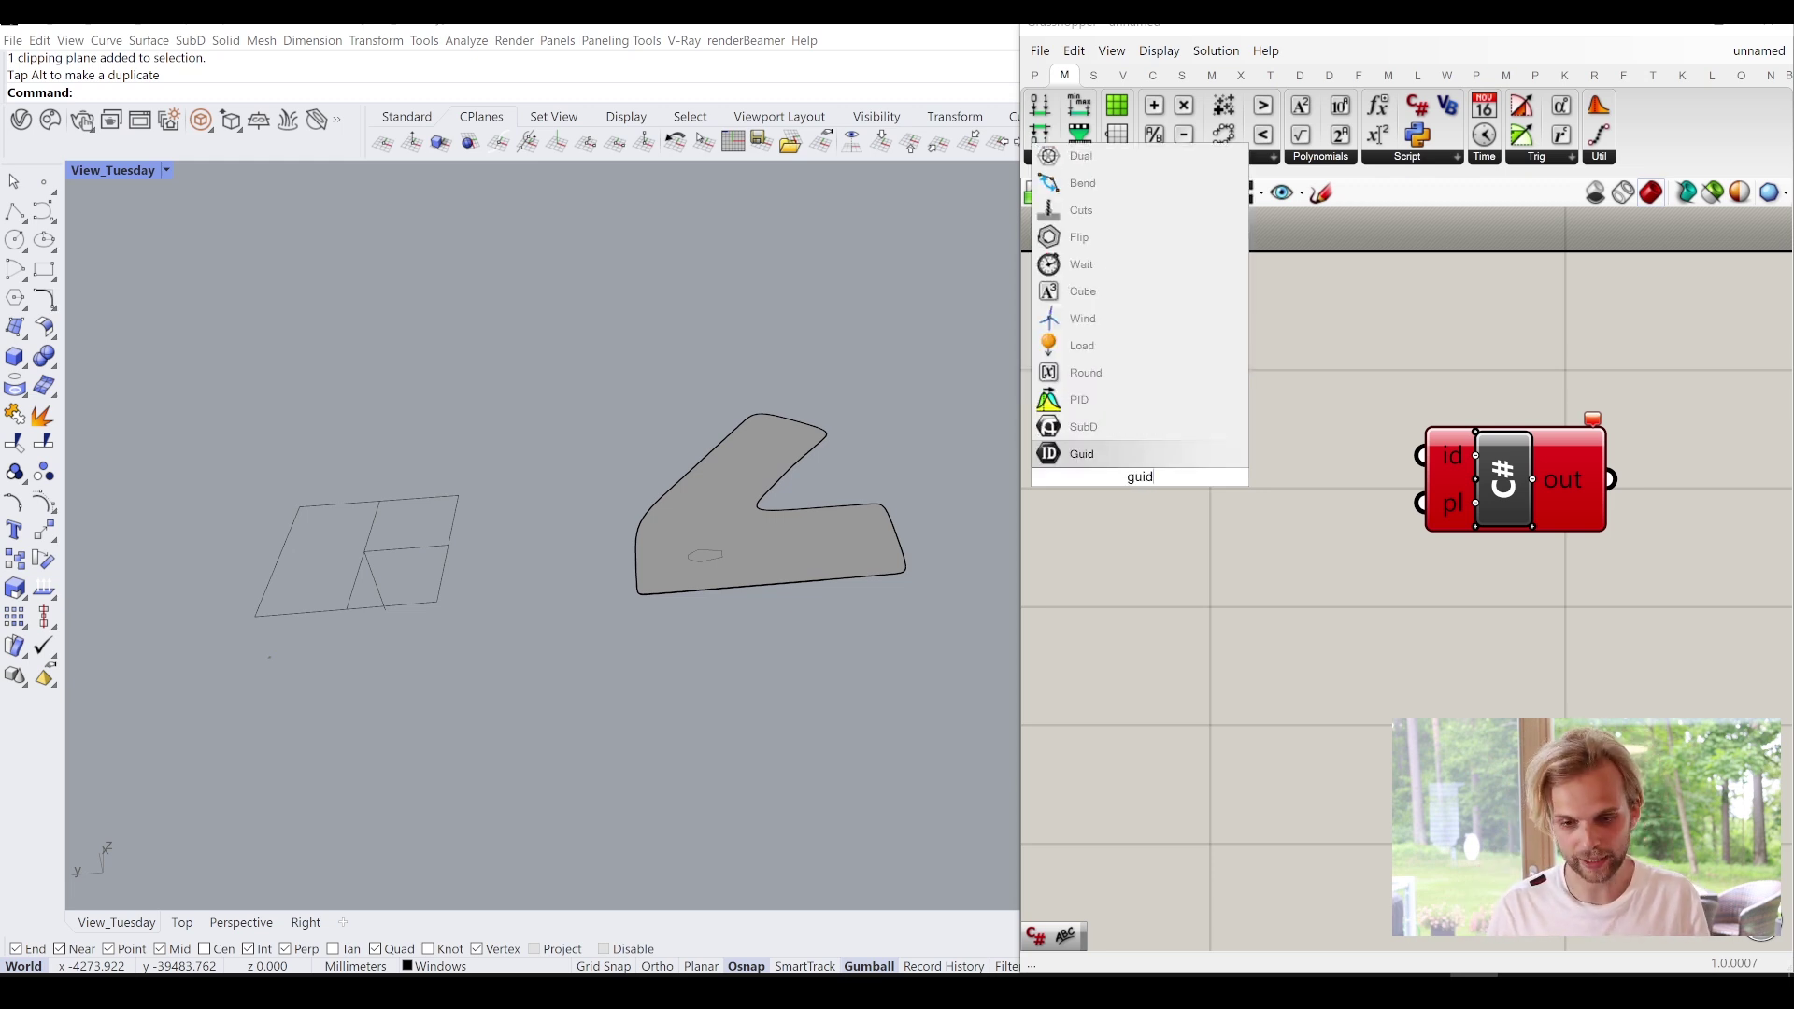
key(Return)
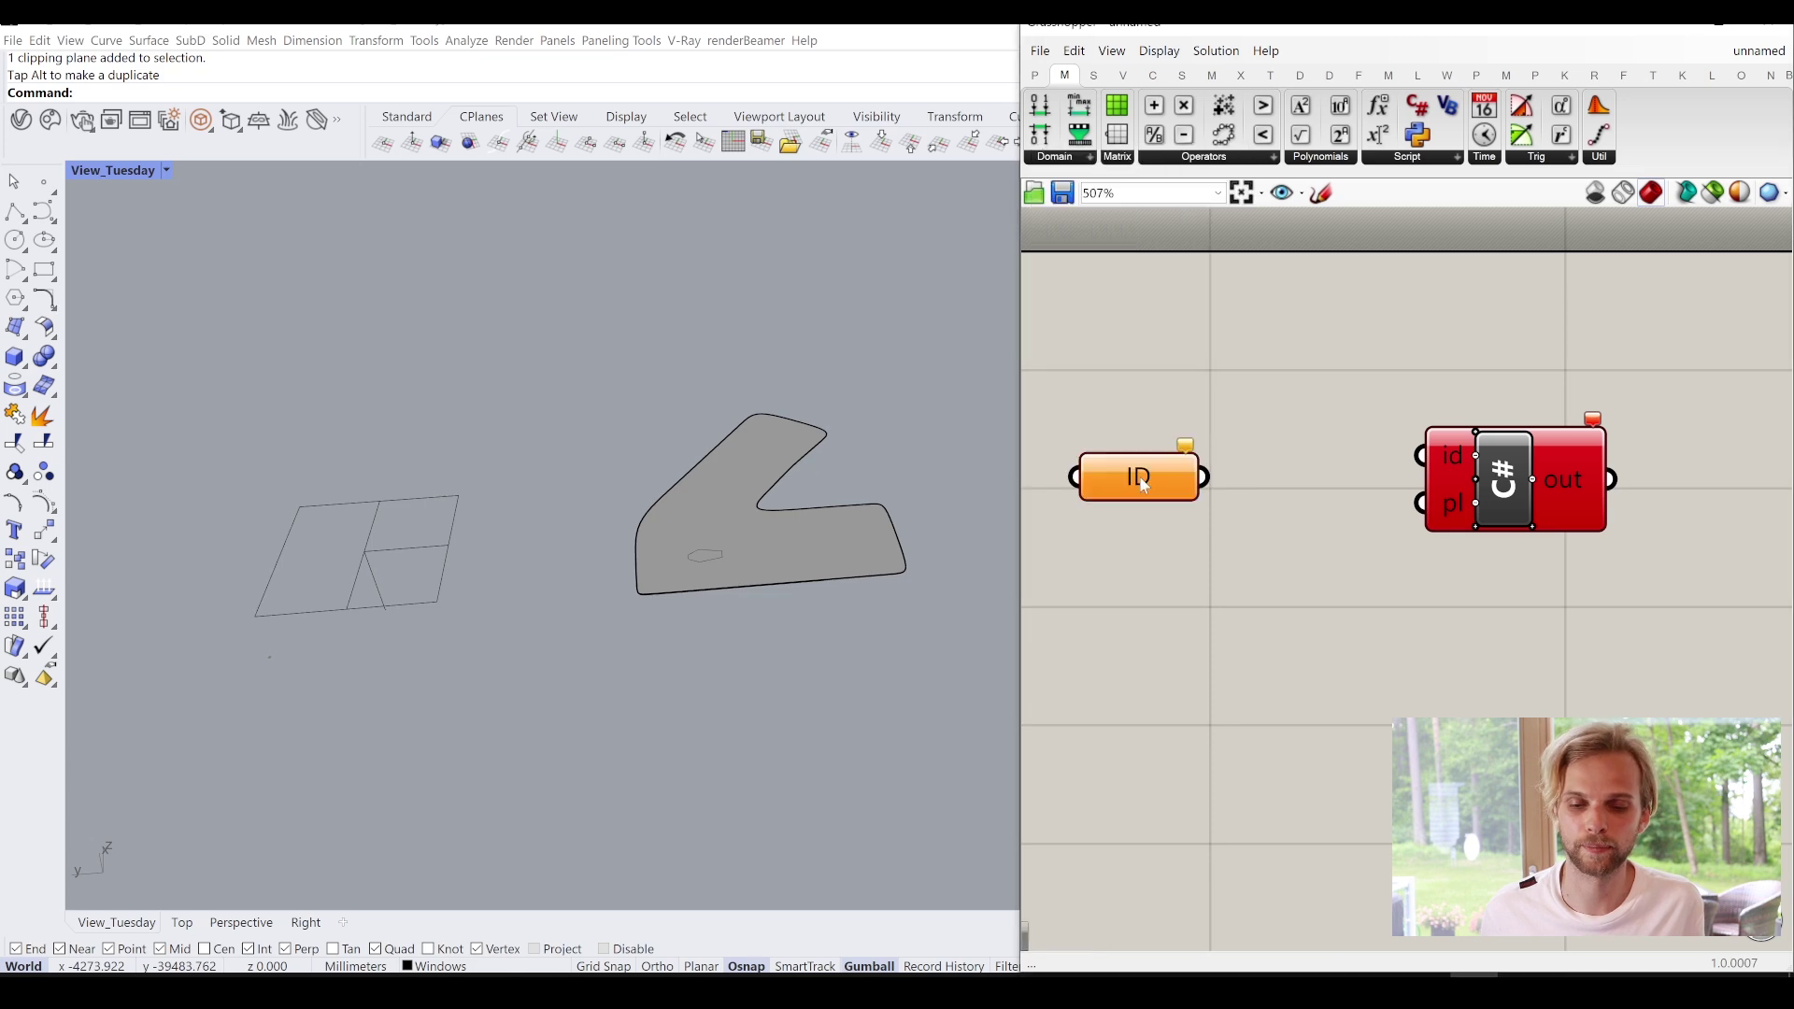
click(1194, 455)
right_click(1194, 456)
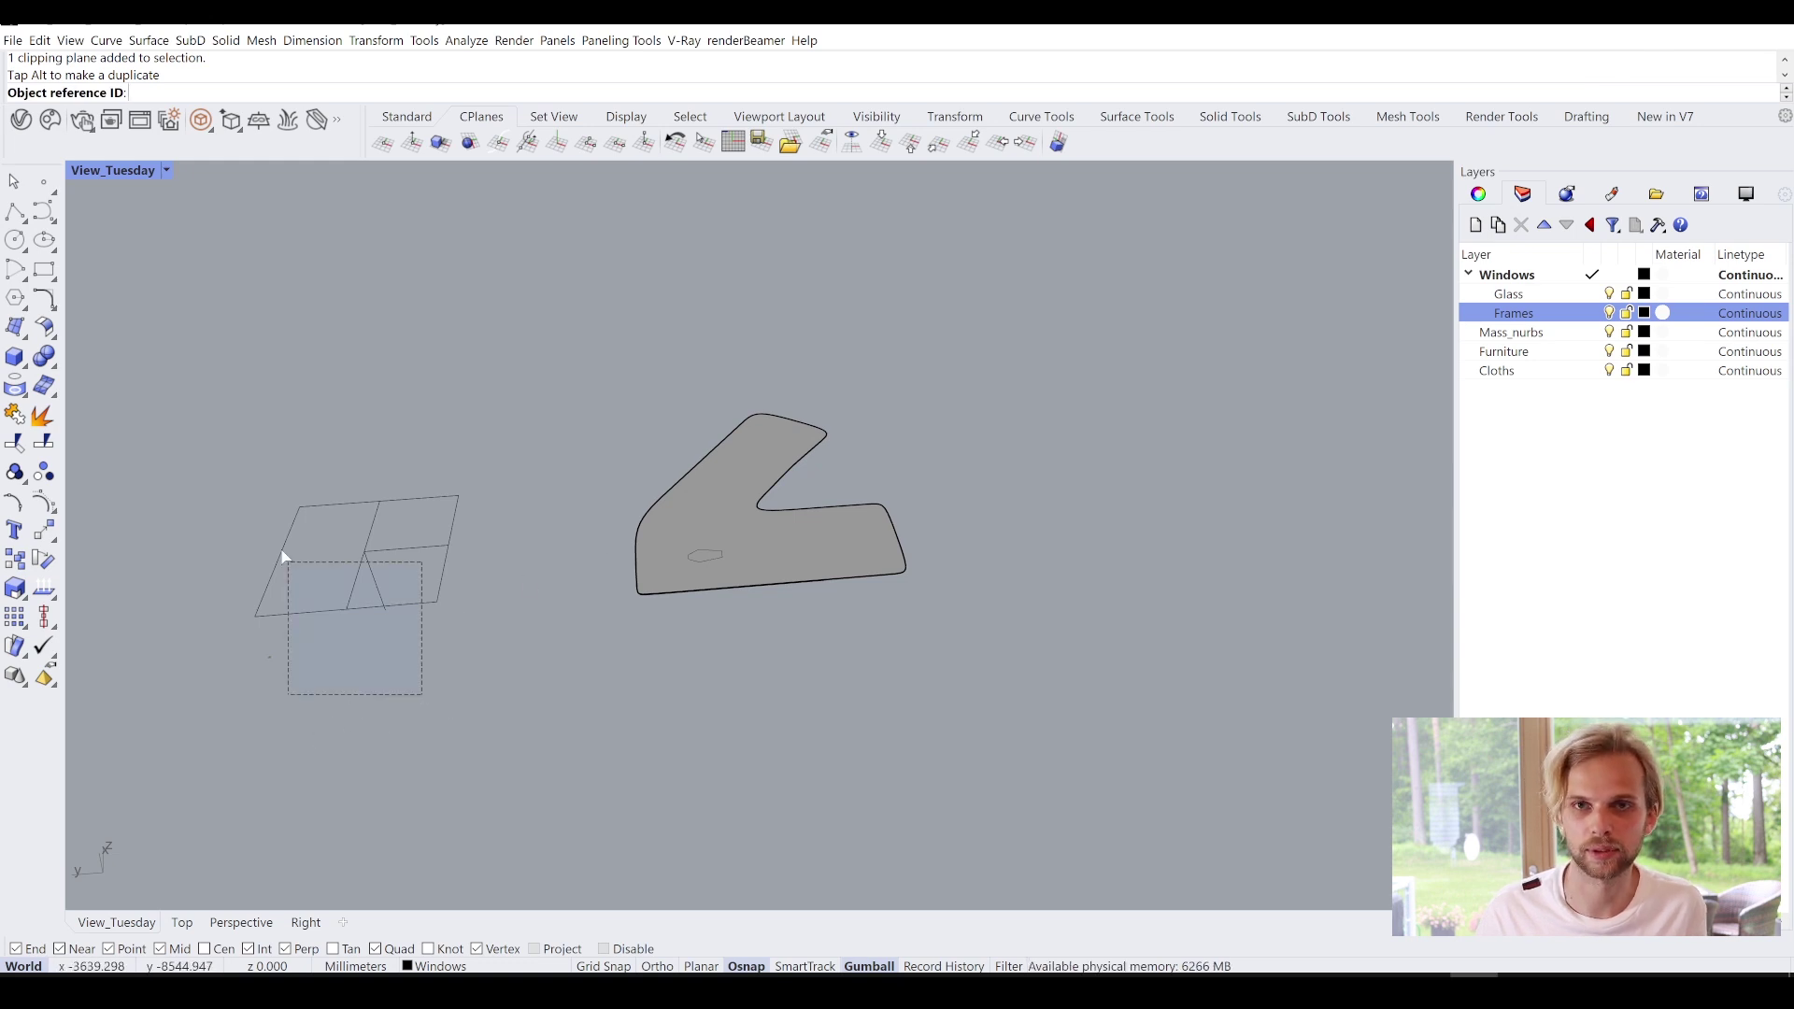
click(268, 542)
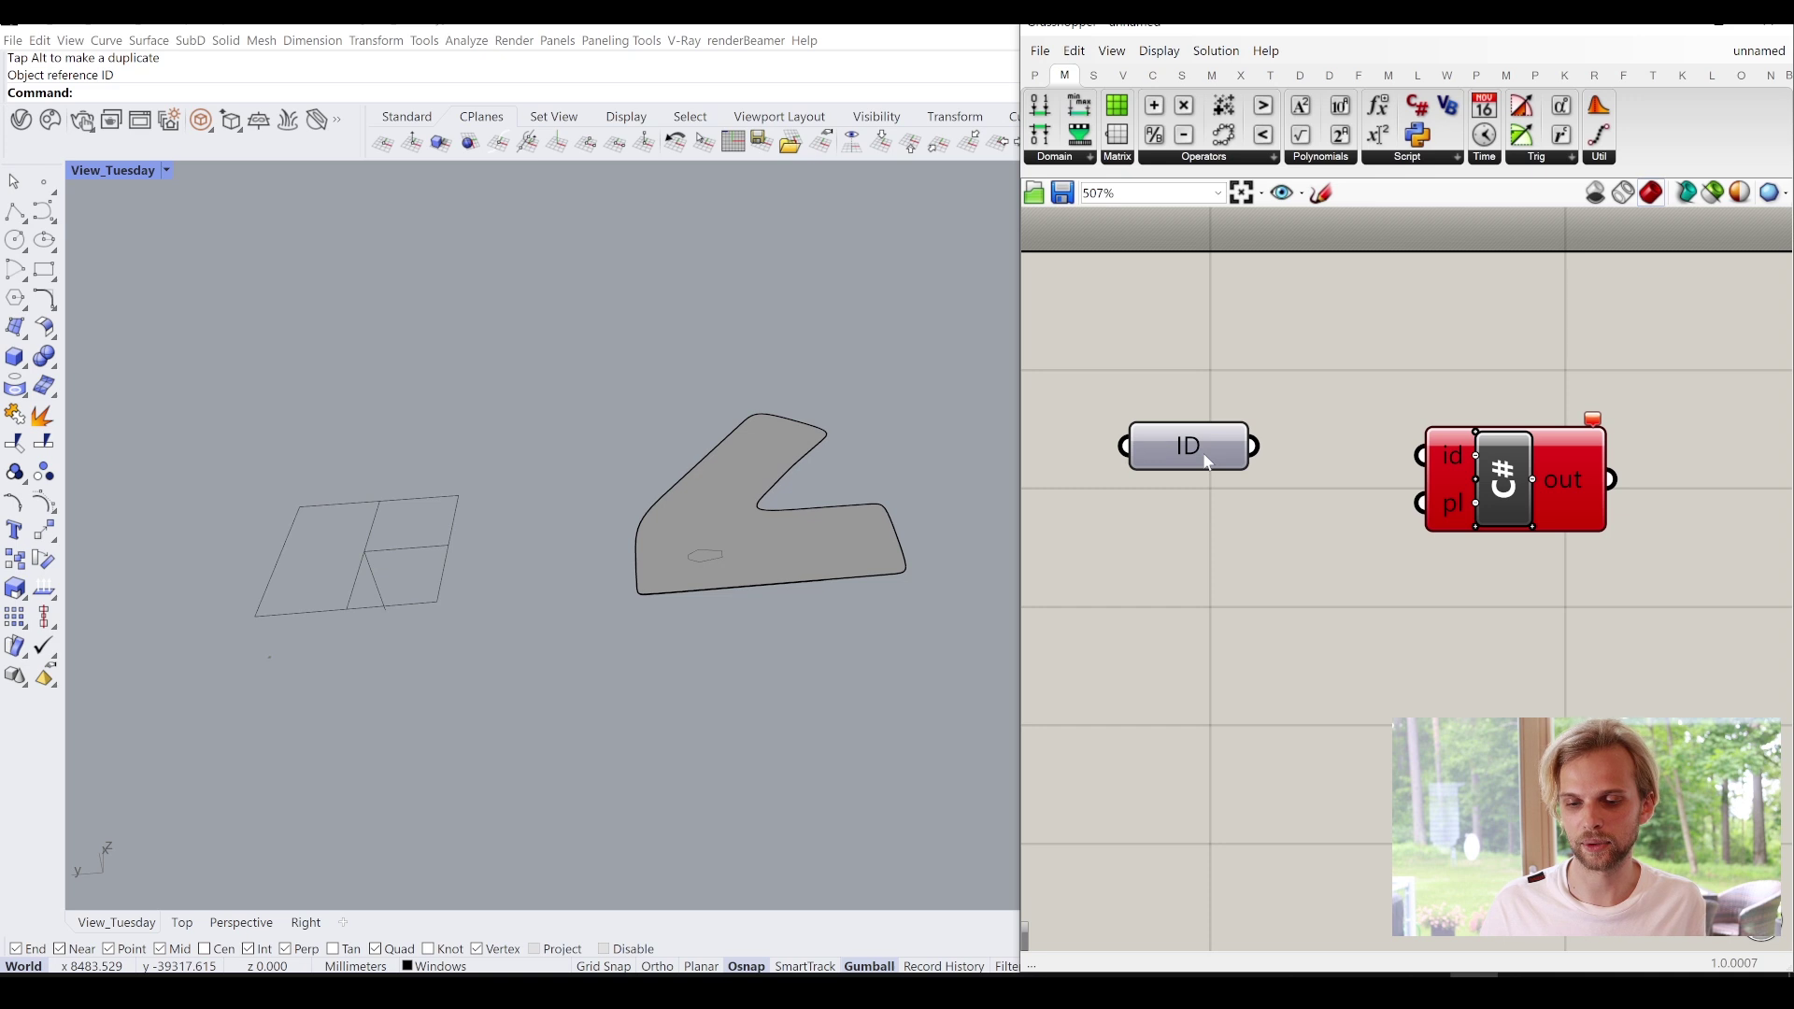
Inspect the Guid parameter's value in a temporary panel connected to it, and delete the panel.
drag(1507, 505, 1667, 531)
double_click(1326, 628)
text(//)
key(Return)
drag(1257, 454, 1134, 626)
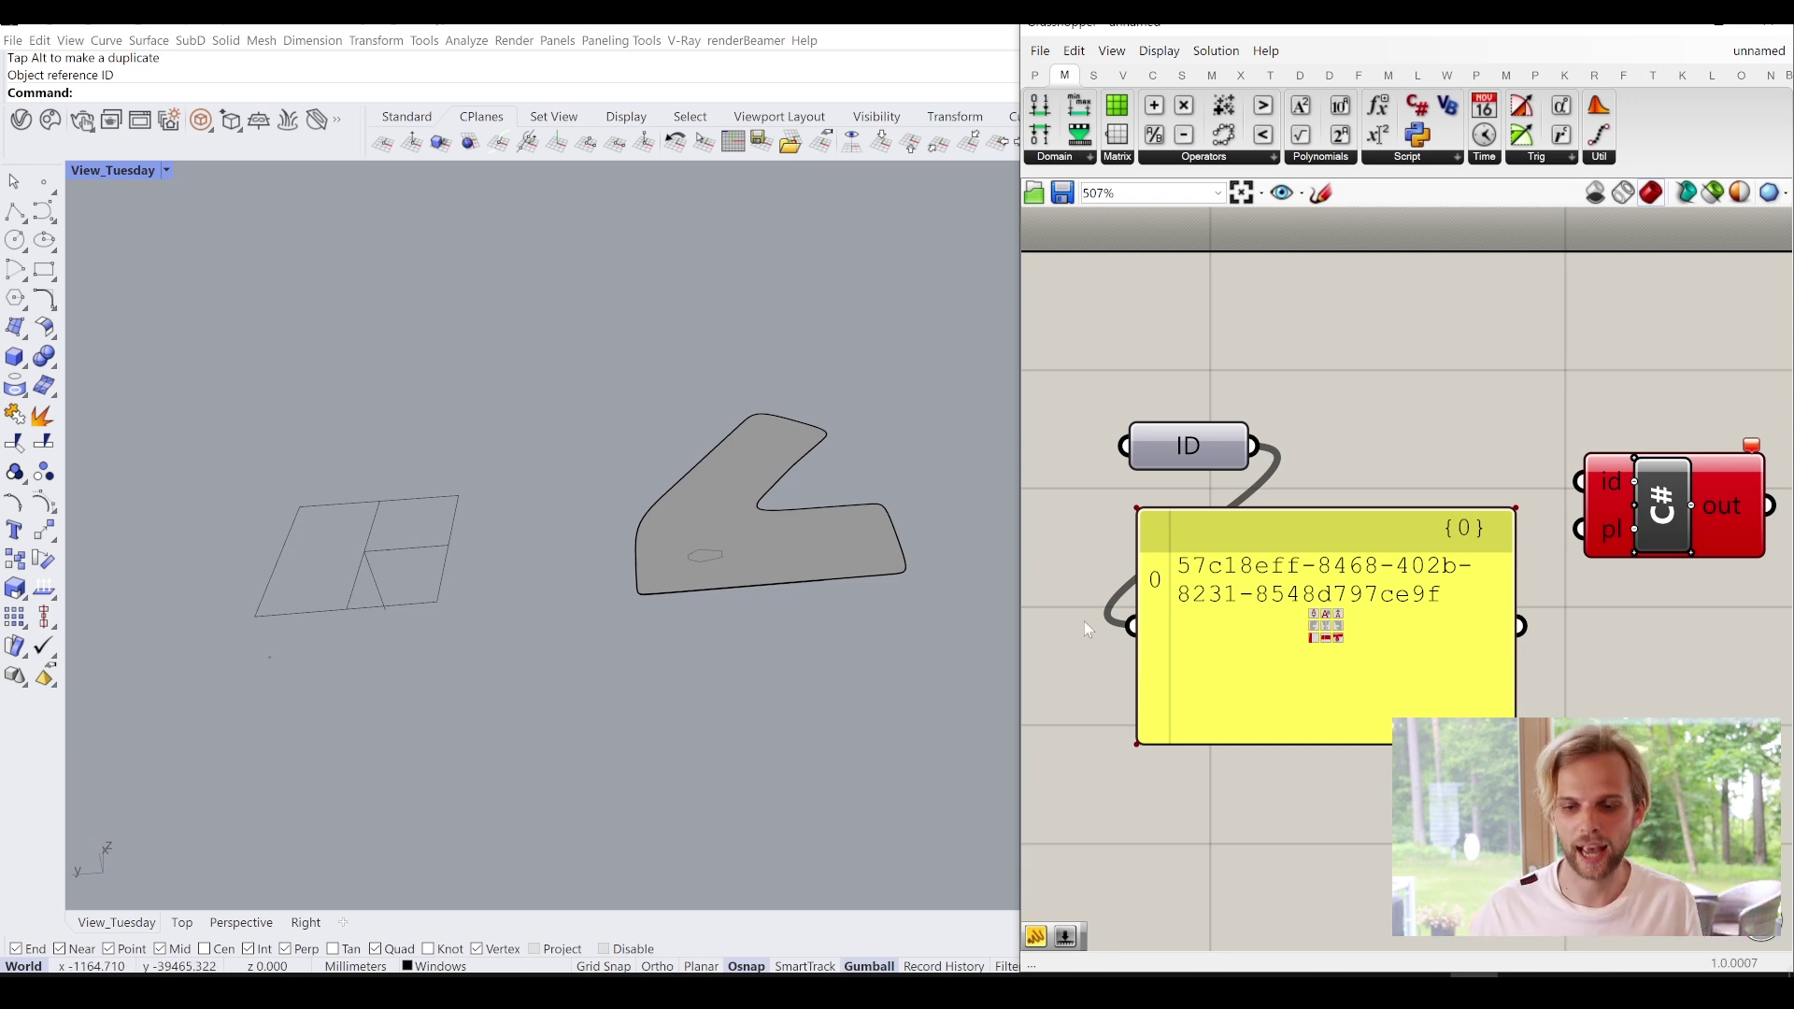
click(1366, 534)
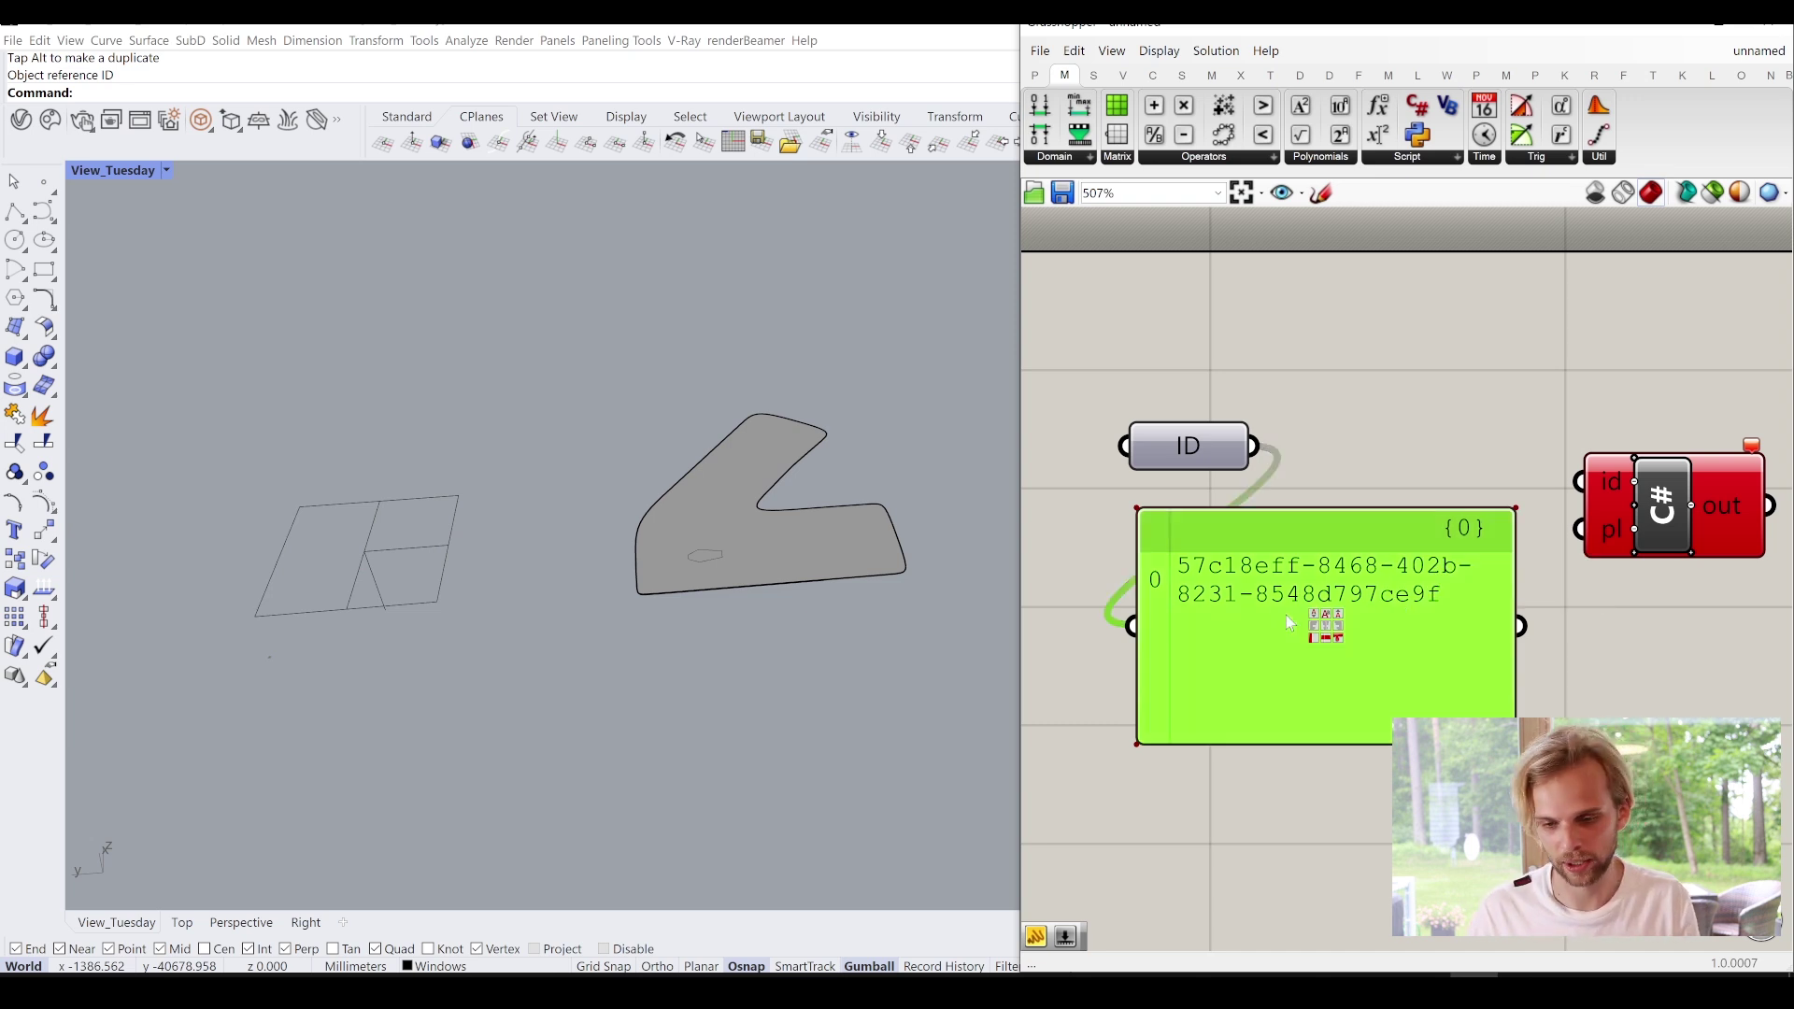
key(Delete)
Connect the Guid parameter to the C# component's id input and align the component with the parameter.
drag(1256, 448, 1580, 481)
drag(1724, 523, 1566, 486)
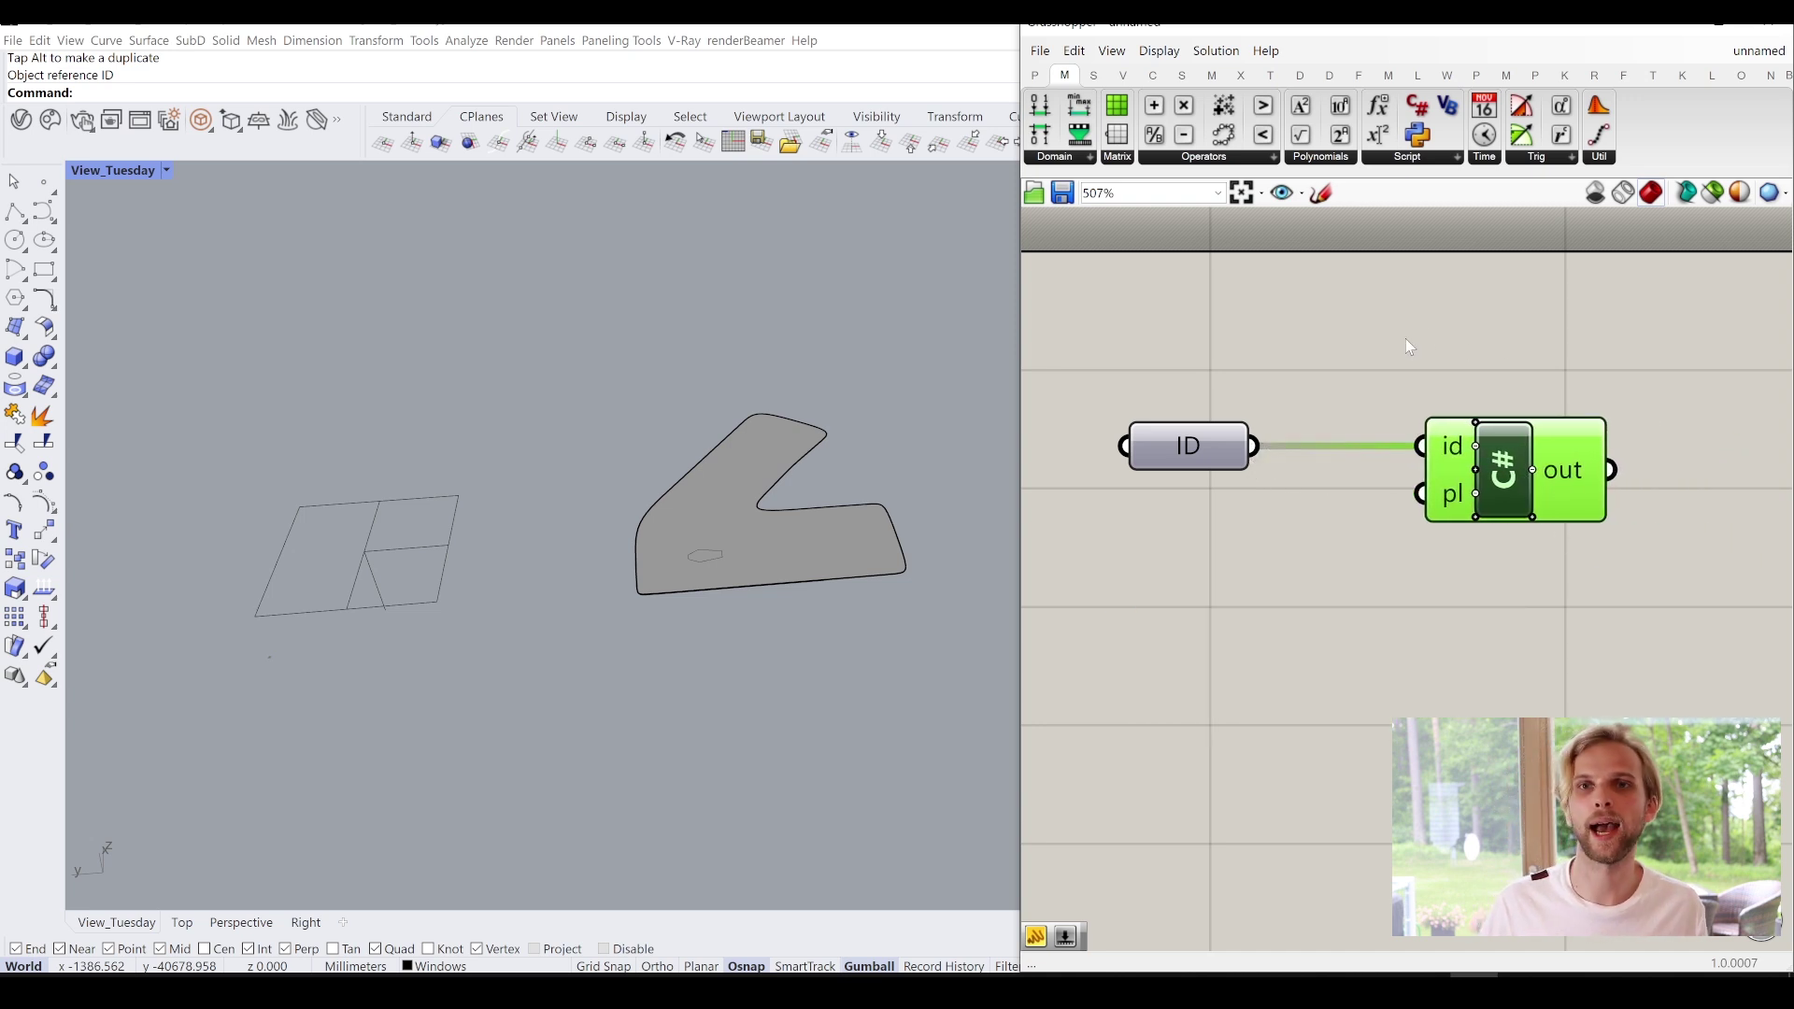
click(1577, 268)
scroll(1560, 370, up, 2)
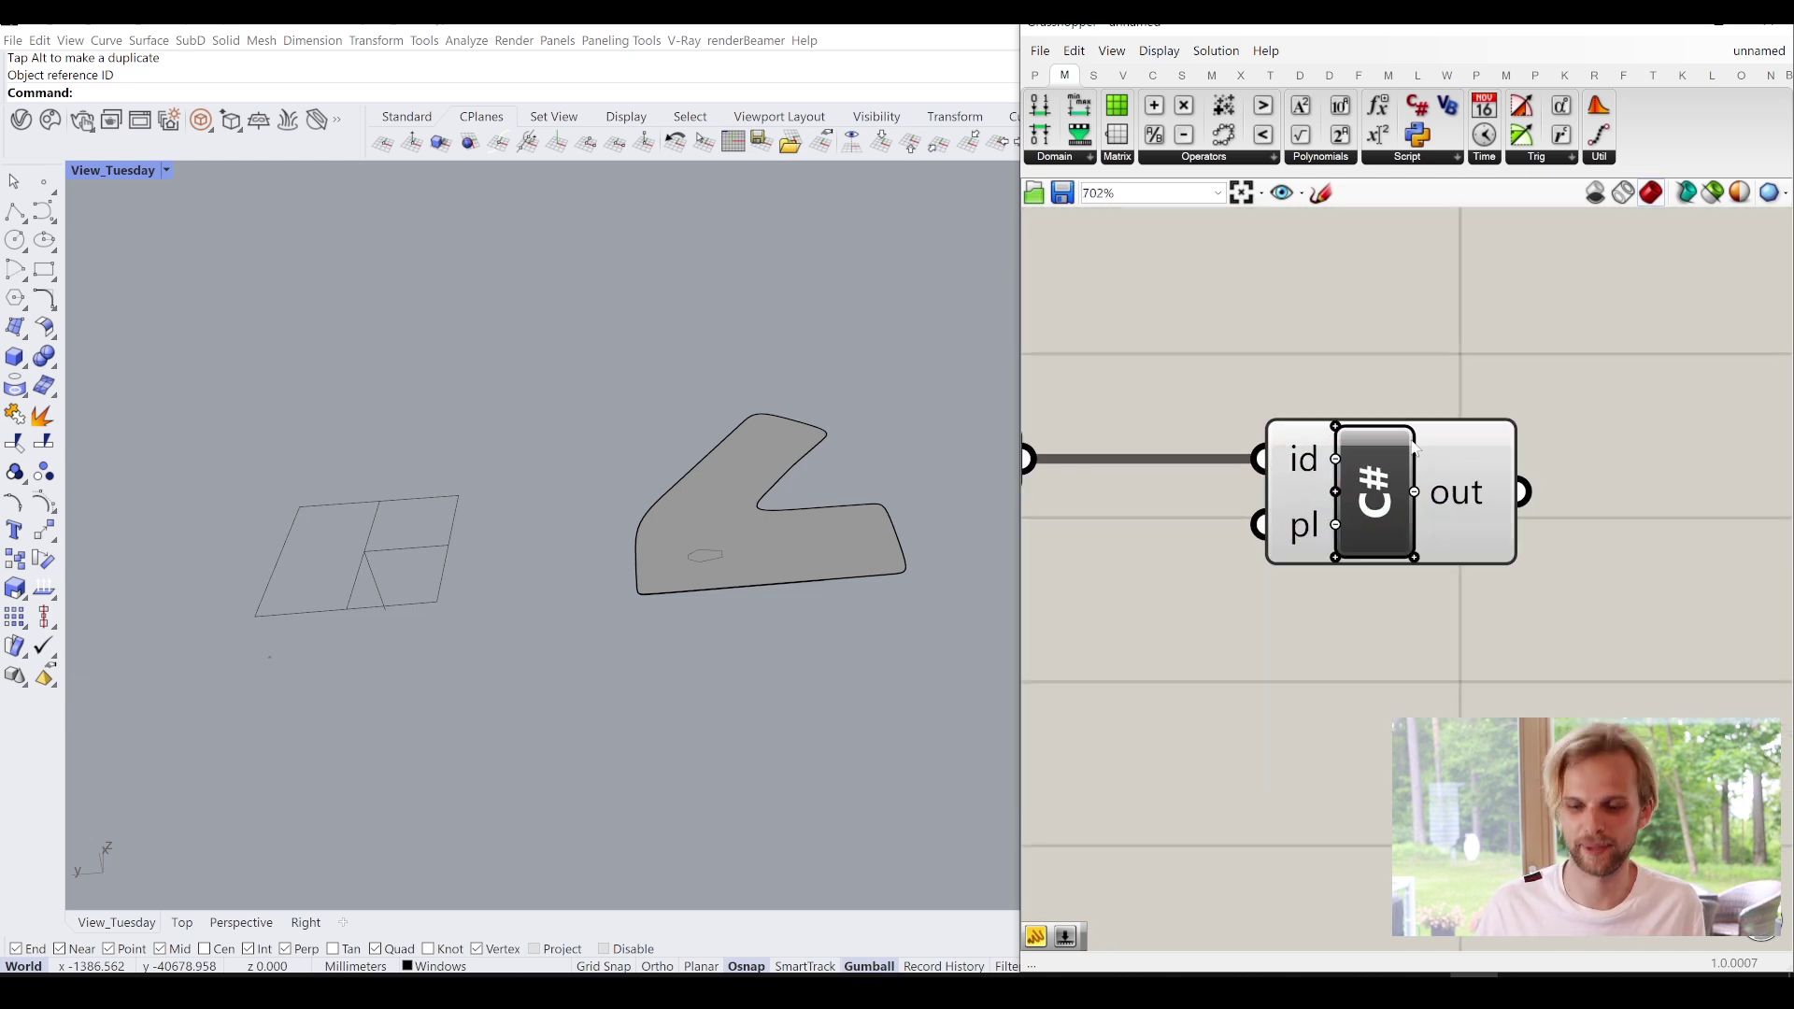
right_drag(1399, 596, 1491, 601)
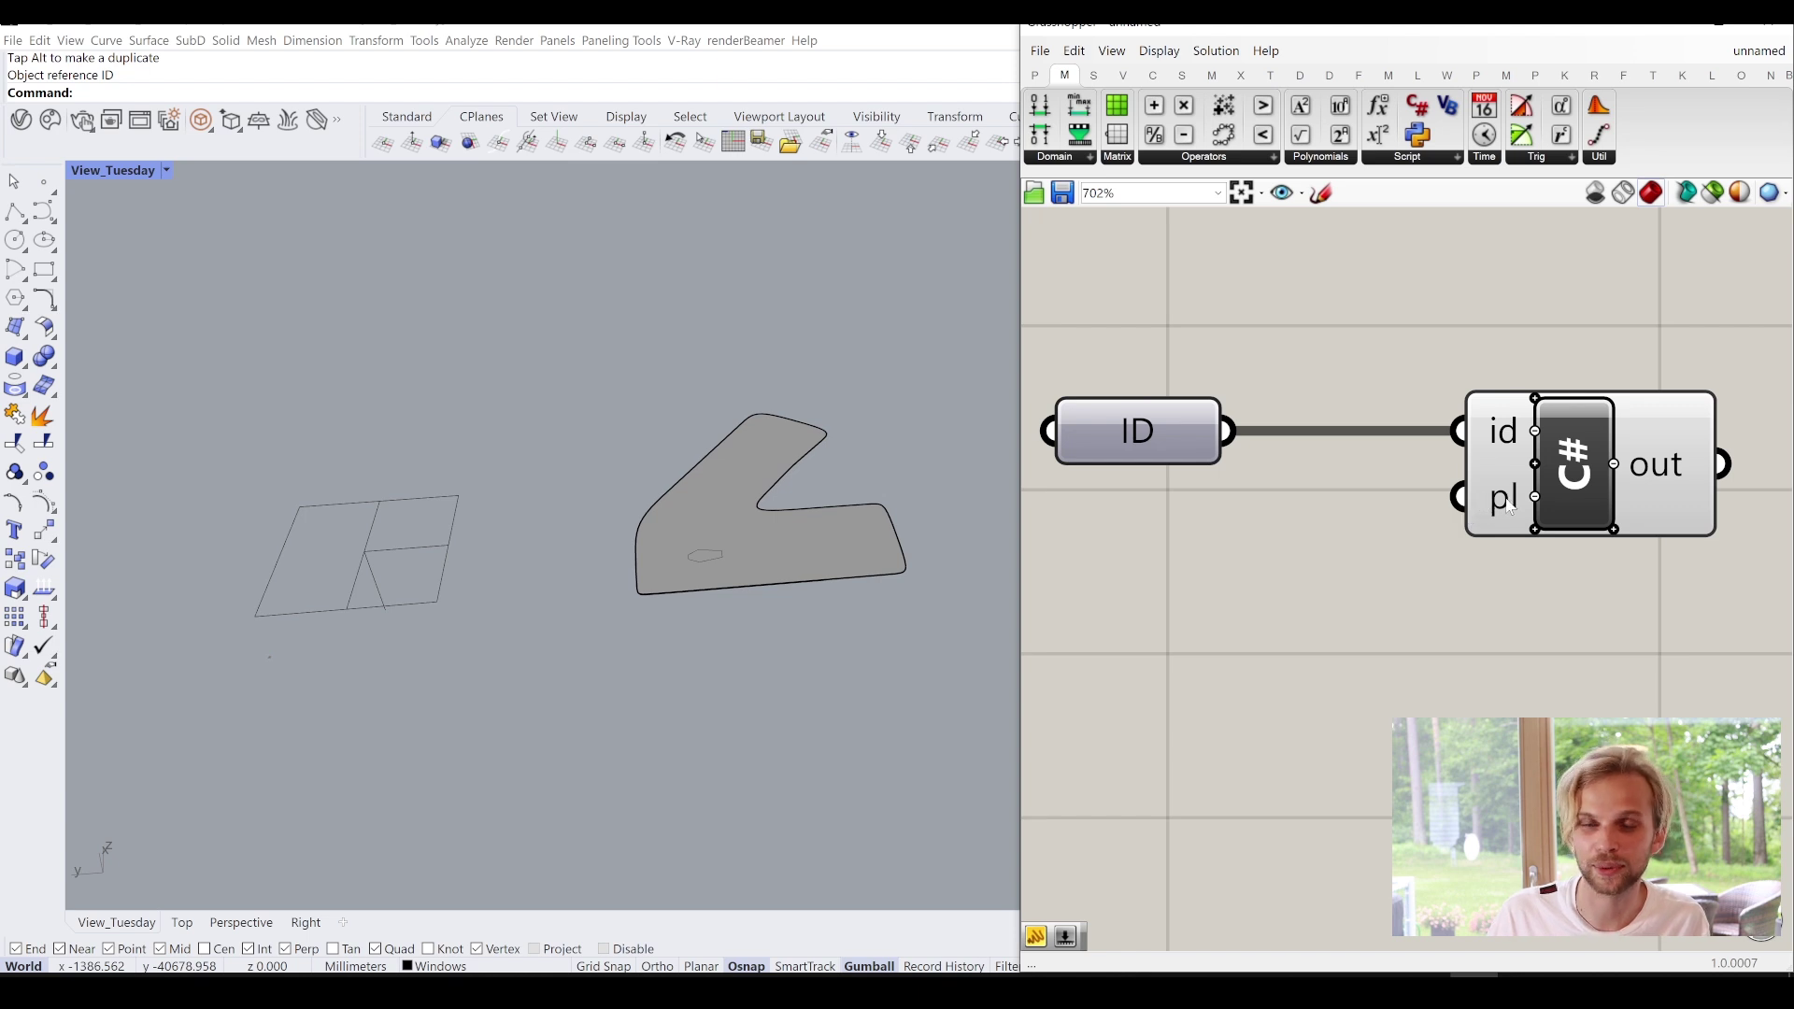
scroll(1458, 505, down, 2)
Draw a 1000 by 1000 mm rectangle in Rhino on the ground near the clipping plane.
shift+right_drag(606, 520, 624, 421)
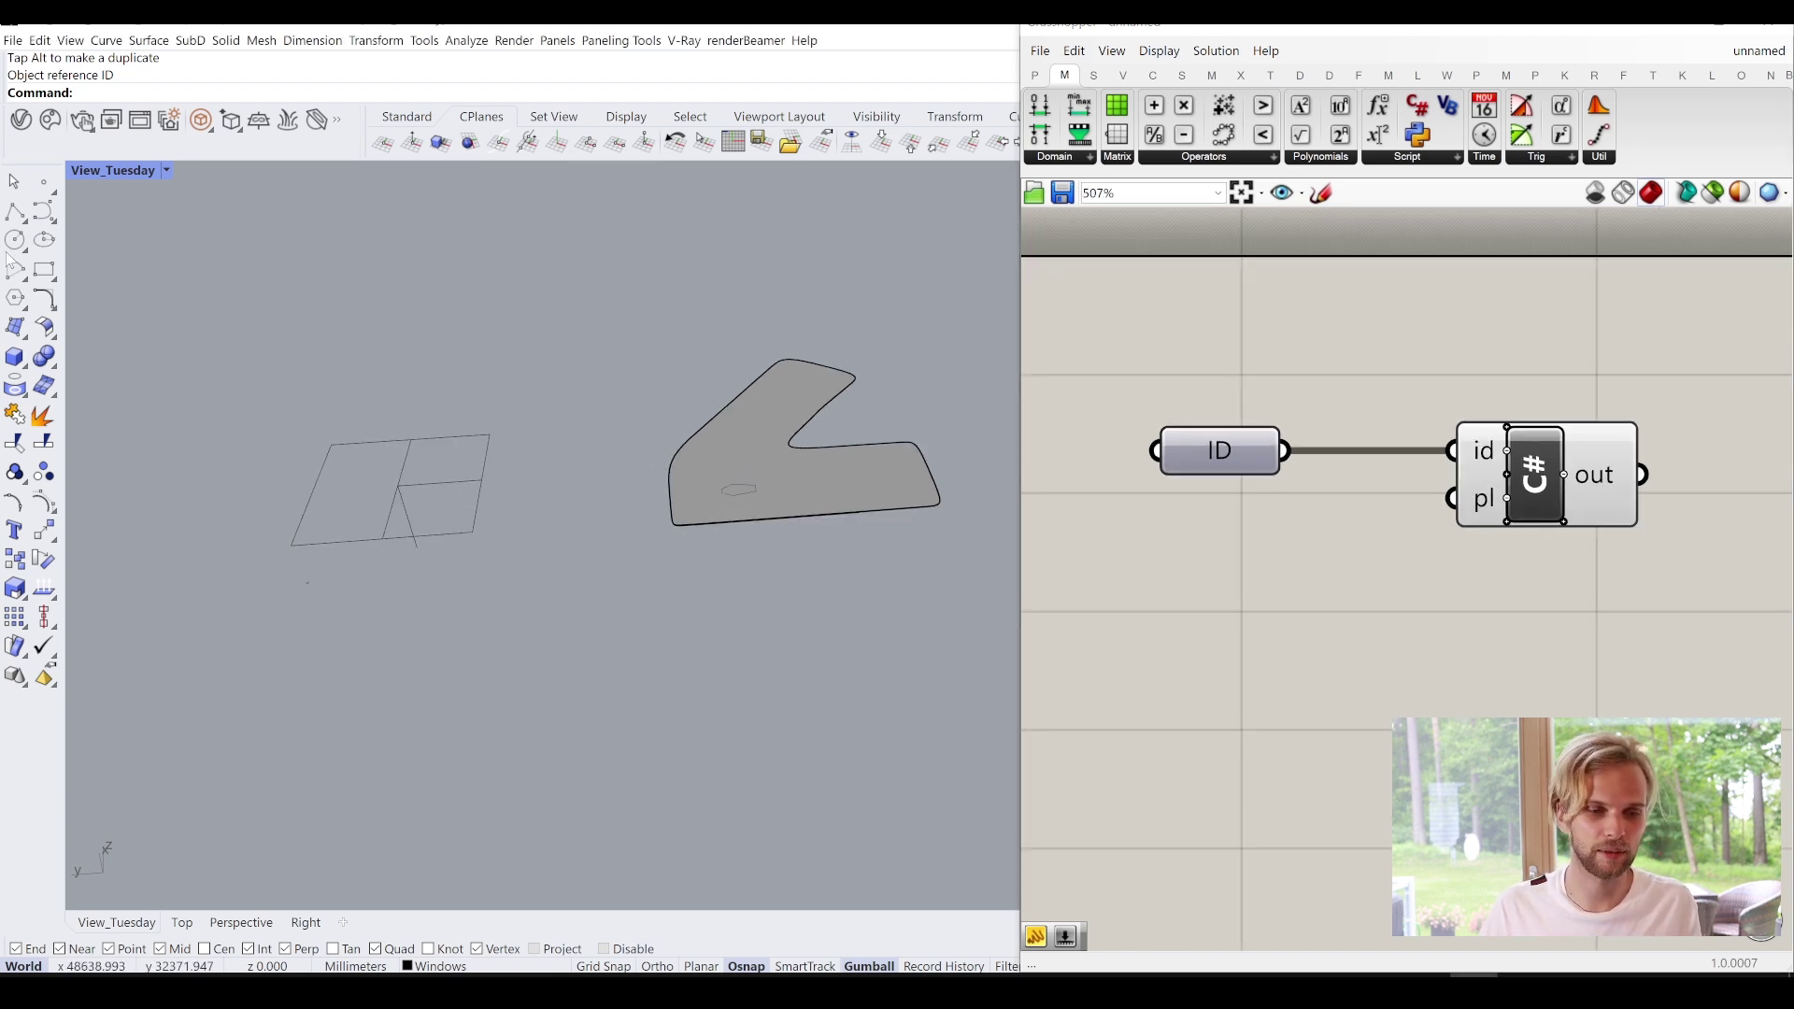
click(44, 270)
click(517, 638)
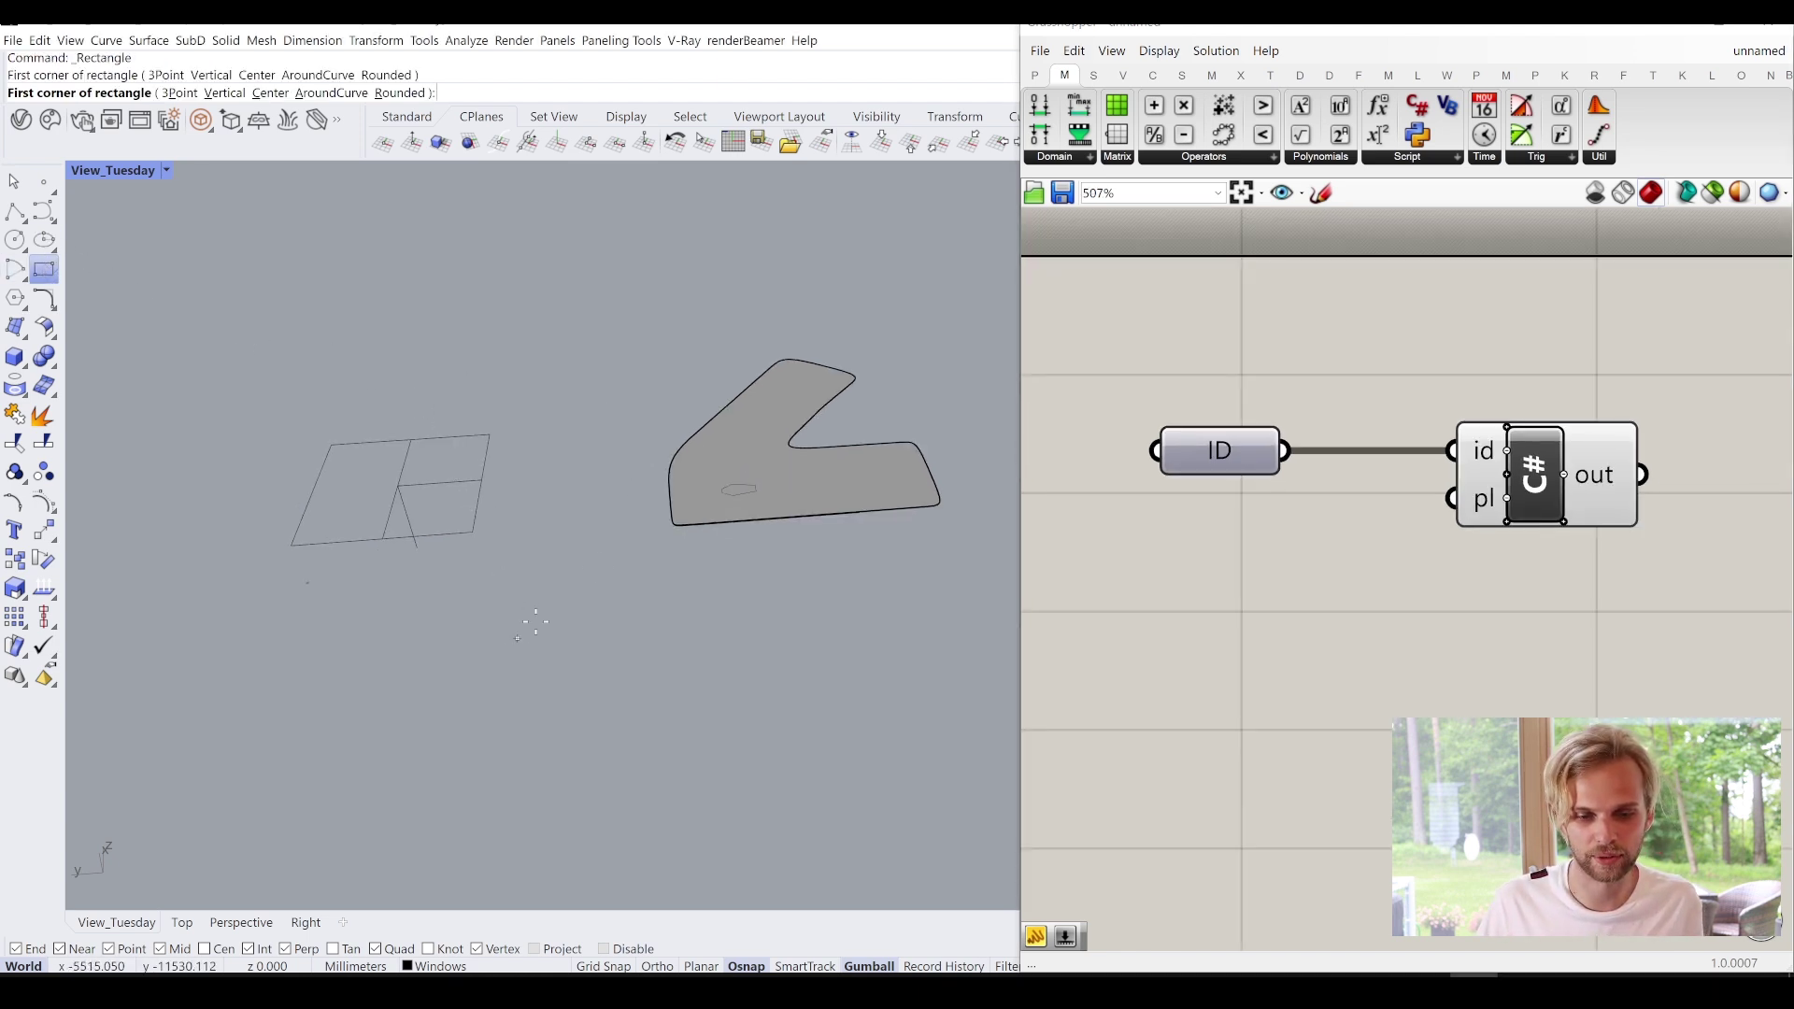
text(1)
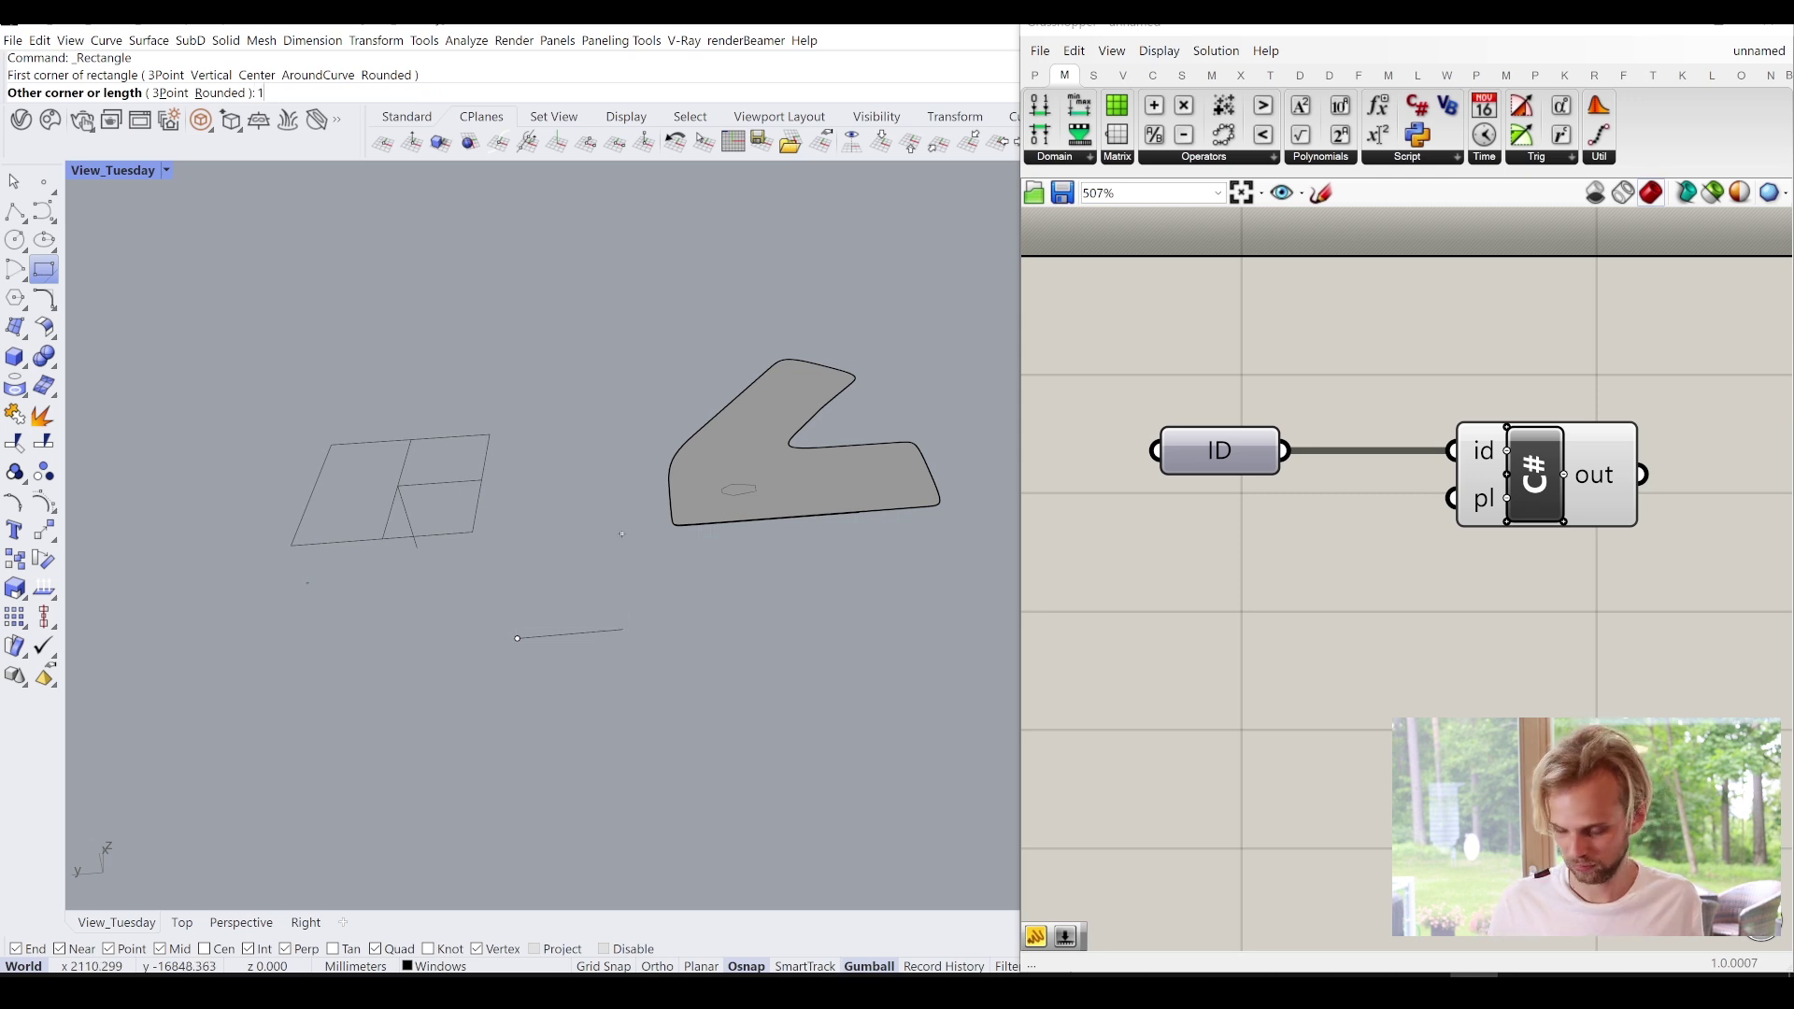
text(000)
key(Return)
text(1000)
key(Return)
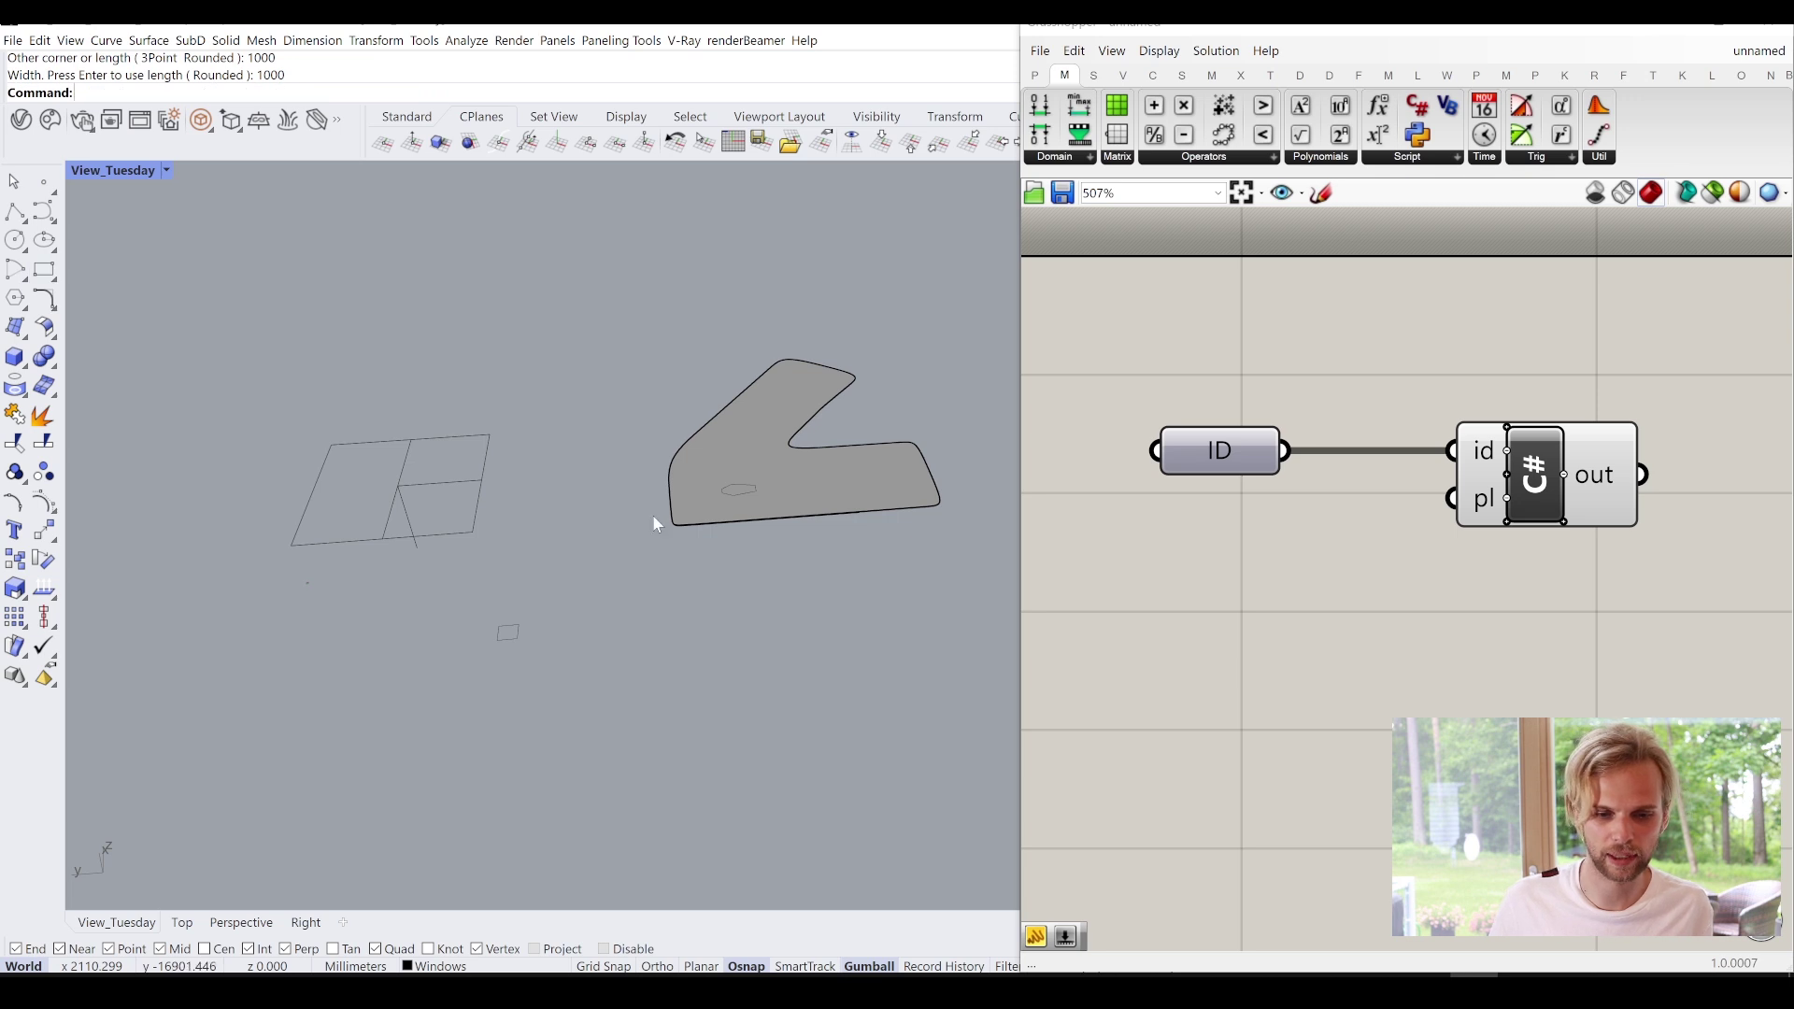
Scale up the small square curve in both directions to roughly the size of the clipping plane.
drag(594, 665, 472, 614)
scroll(561, 629, up, 5)
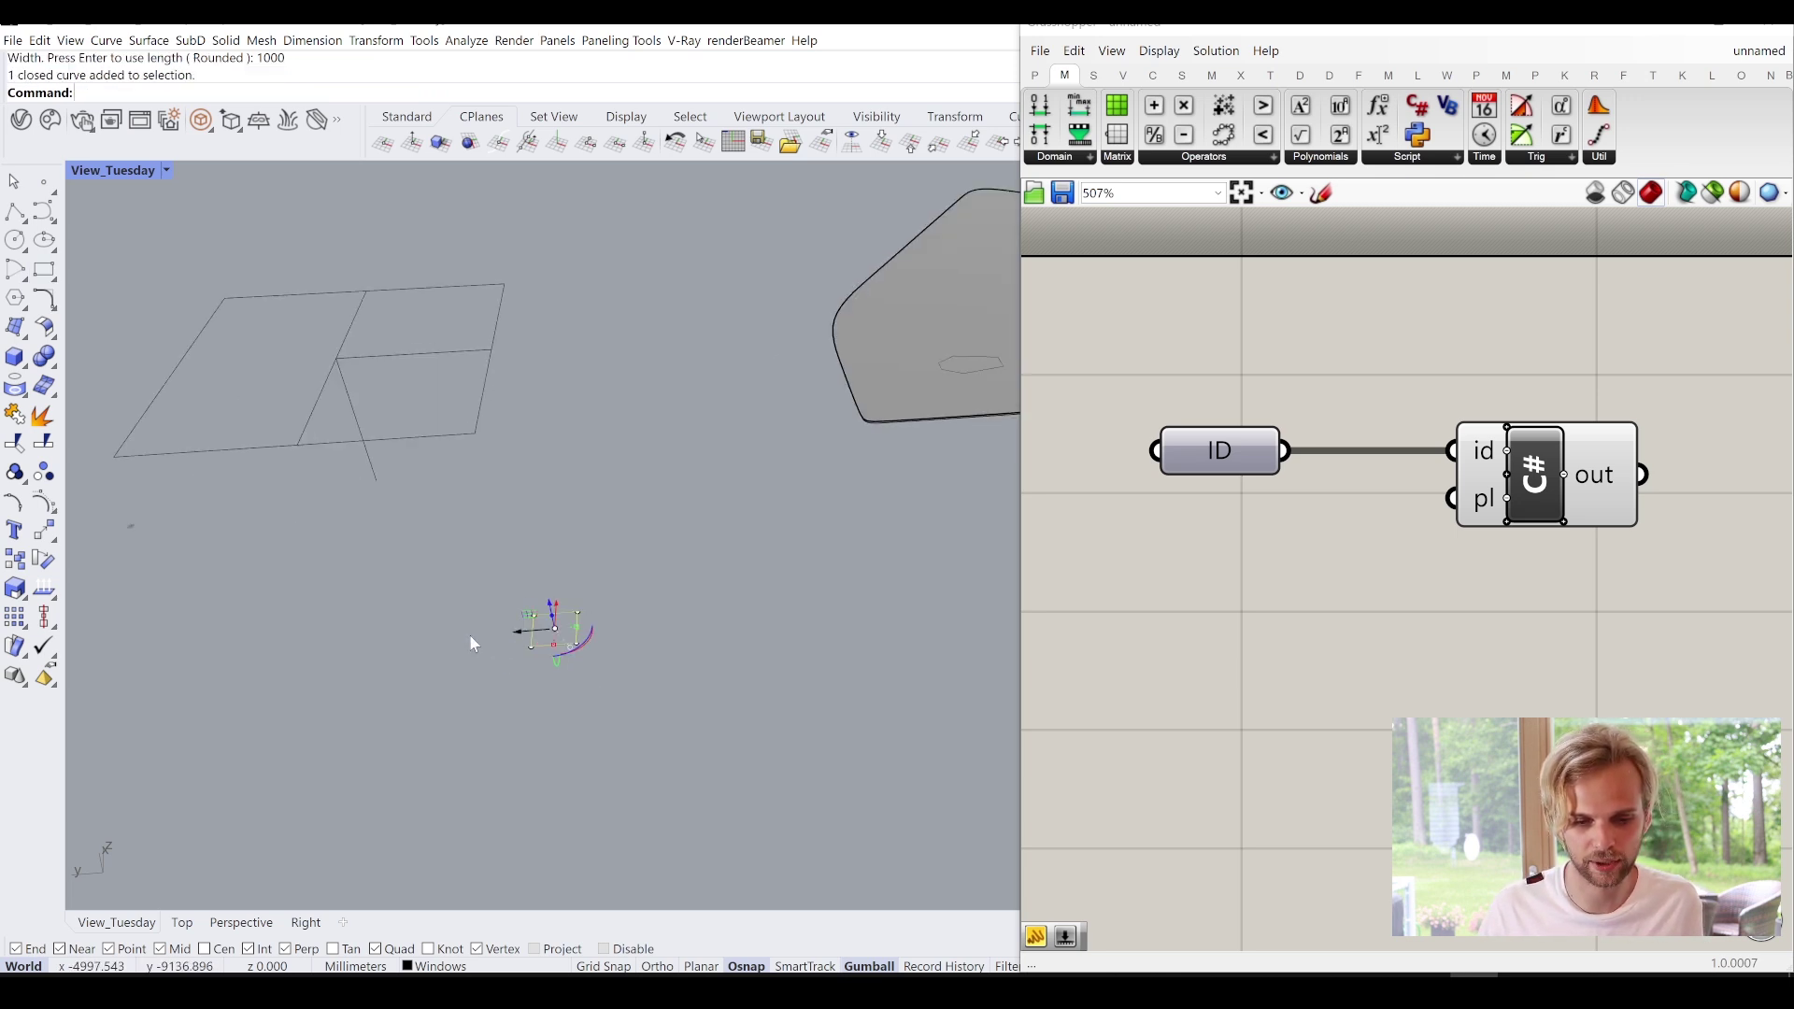
click(615, 628)
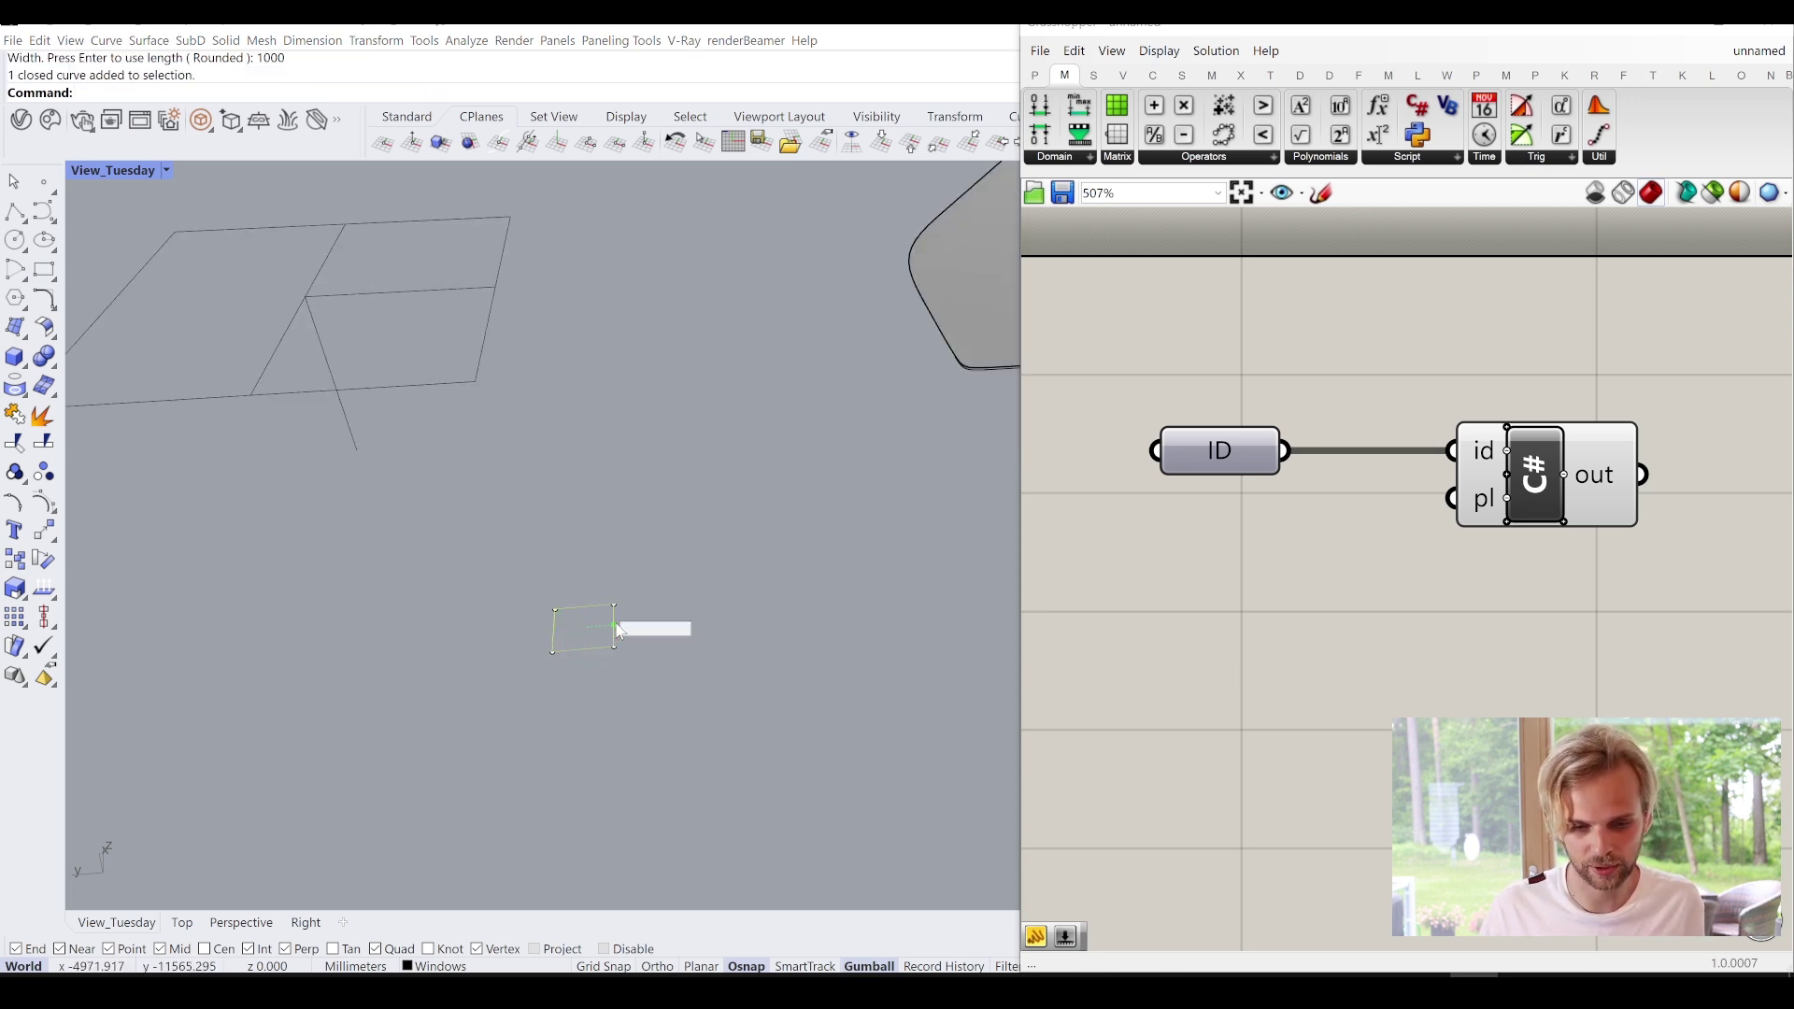
key(Return)
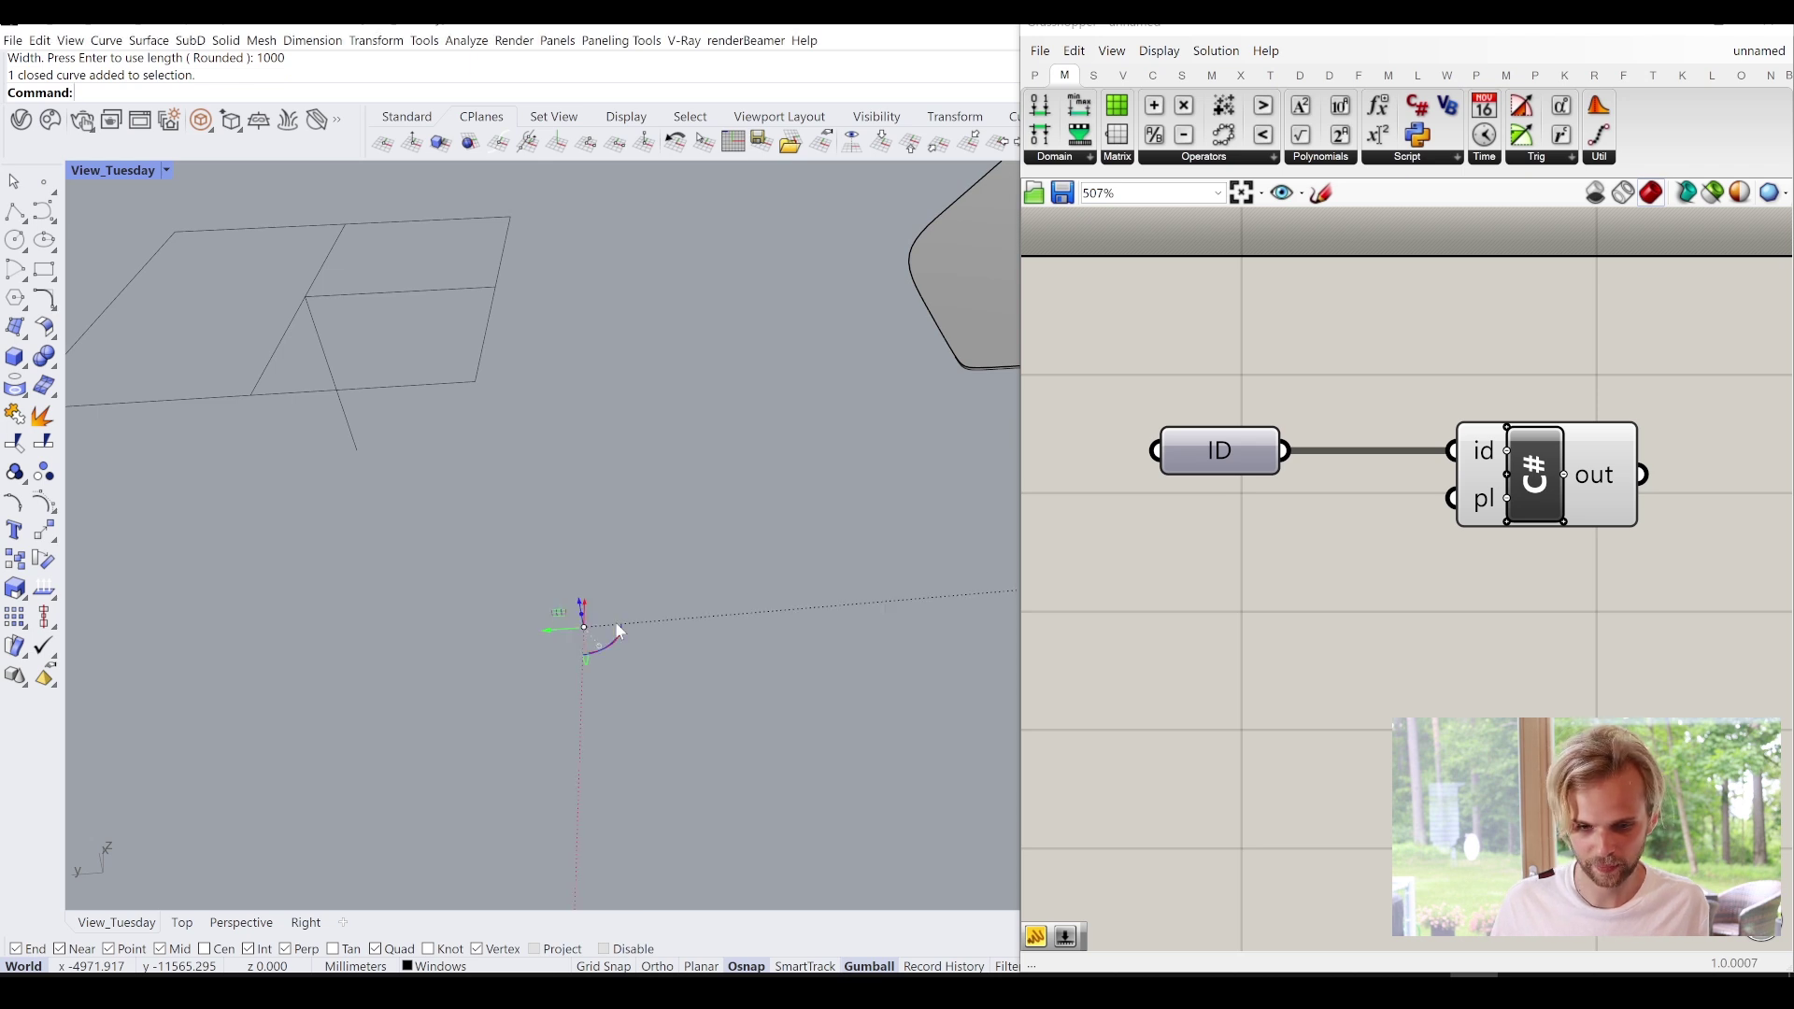
key(ctrl+z)
click(620, 632)
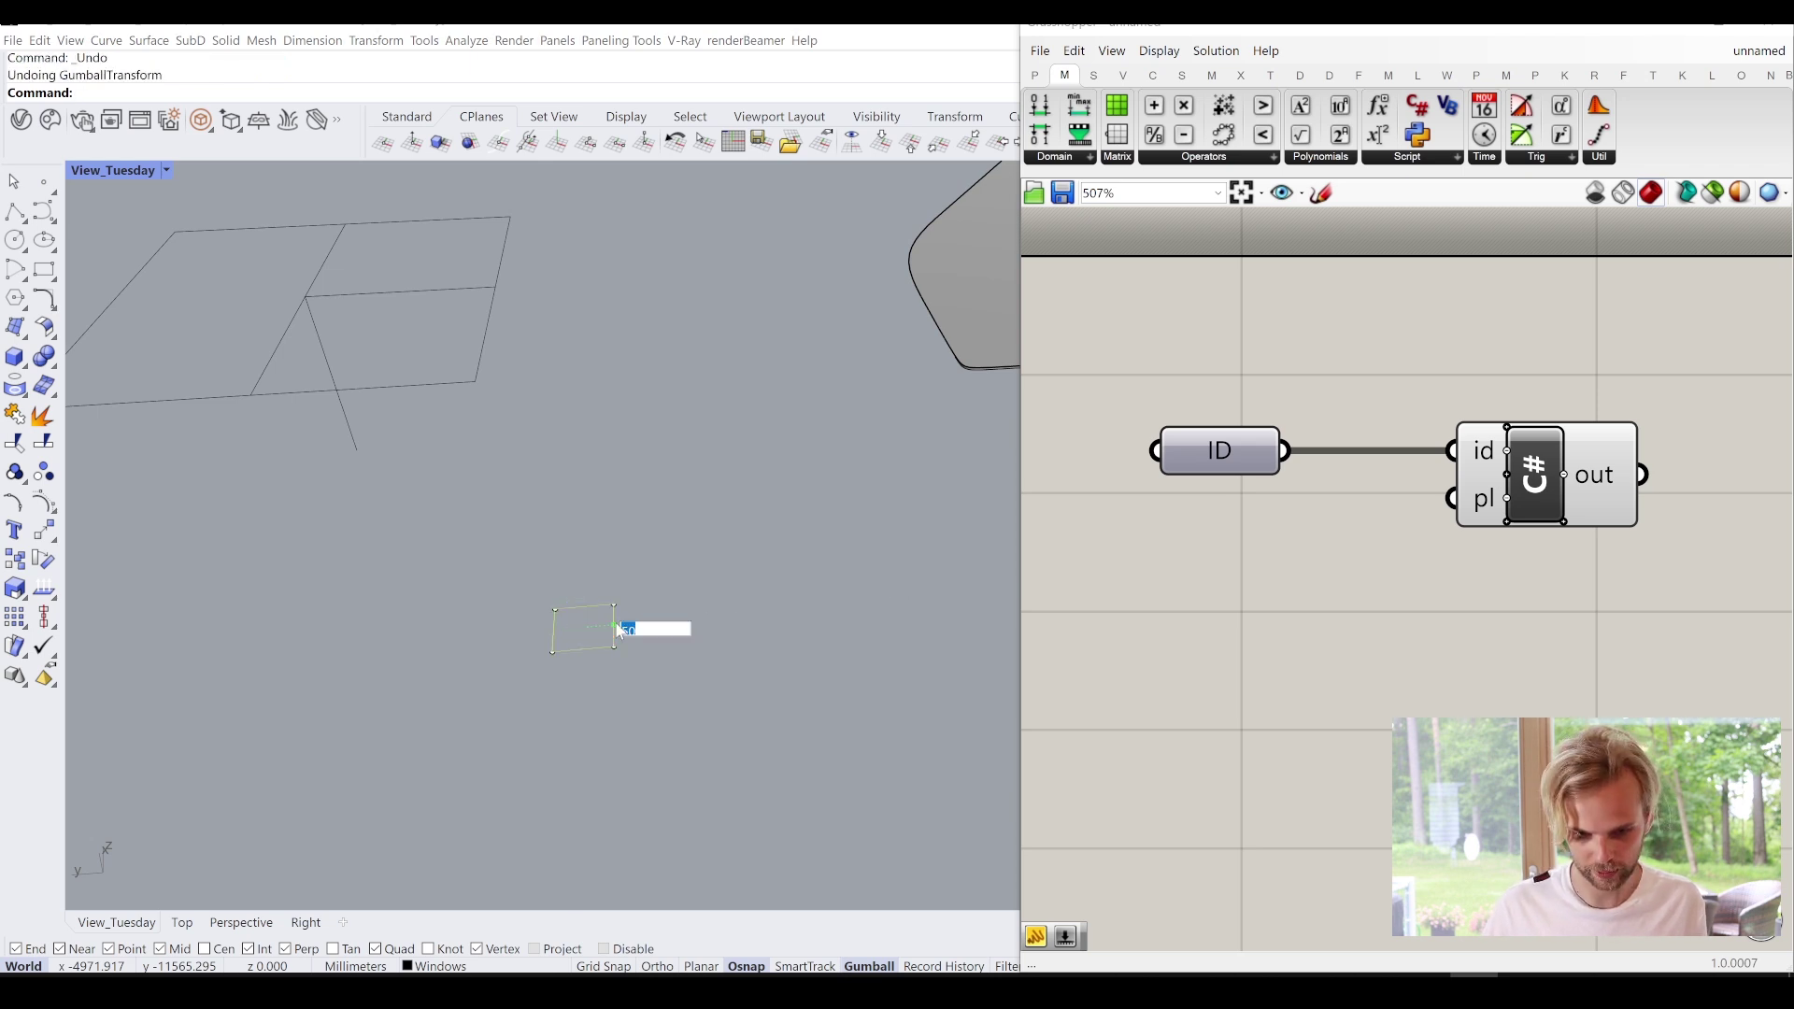
key(Return)
scroll(720, 492, down, 4)
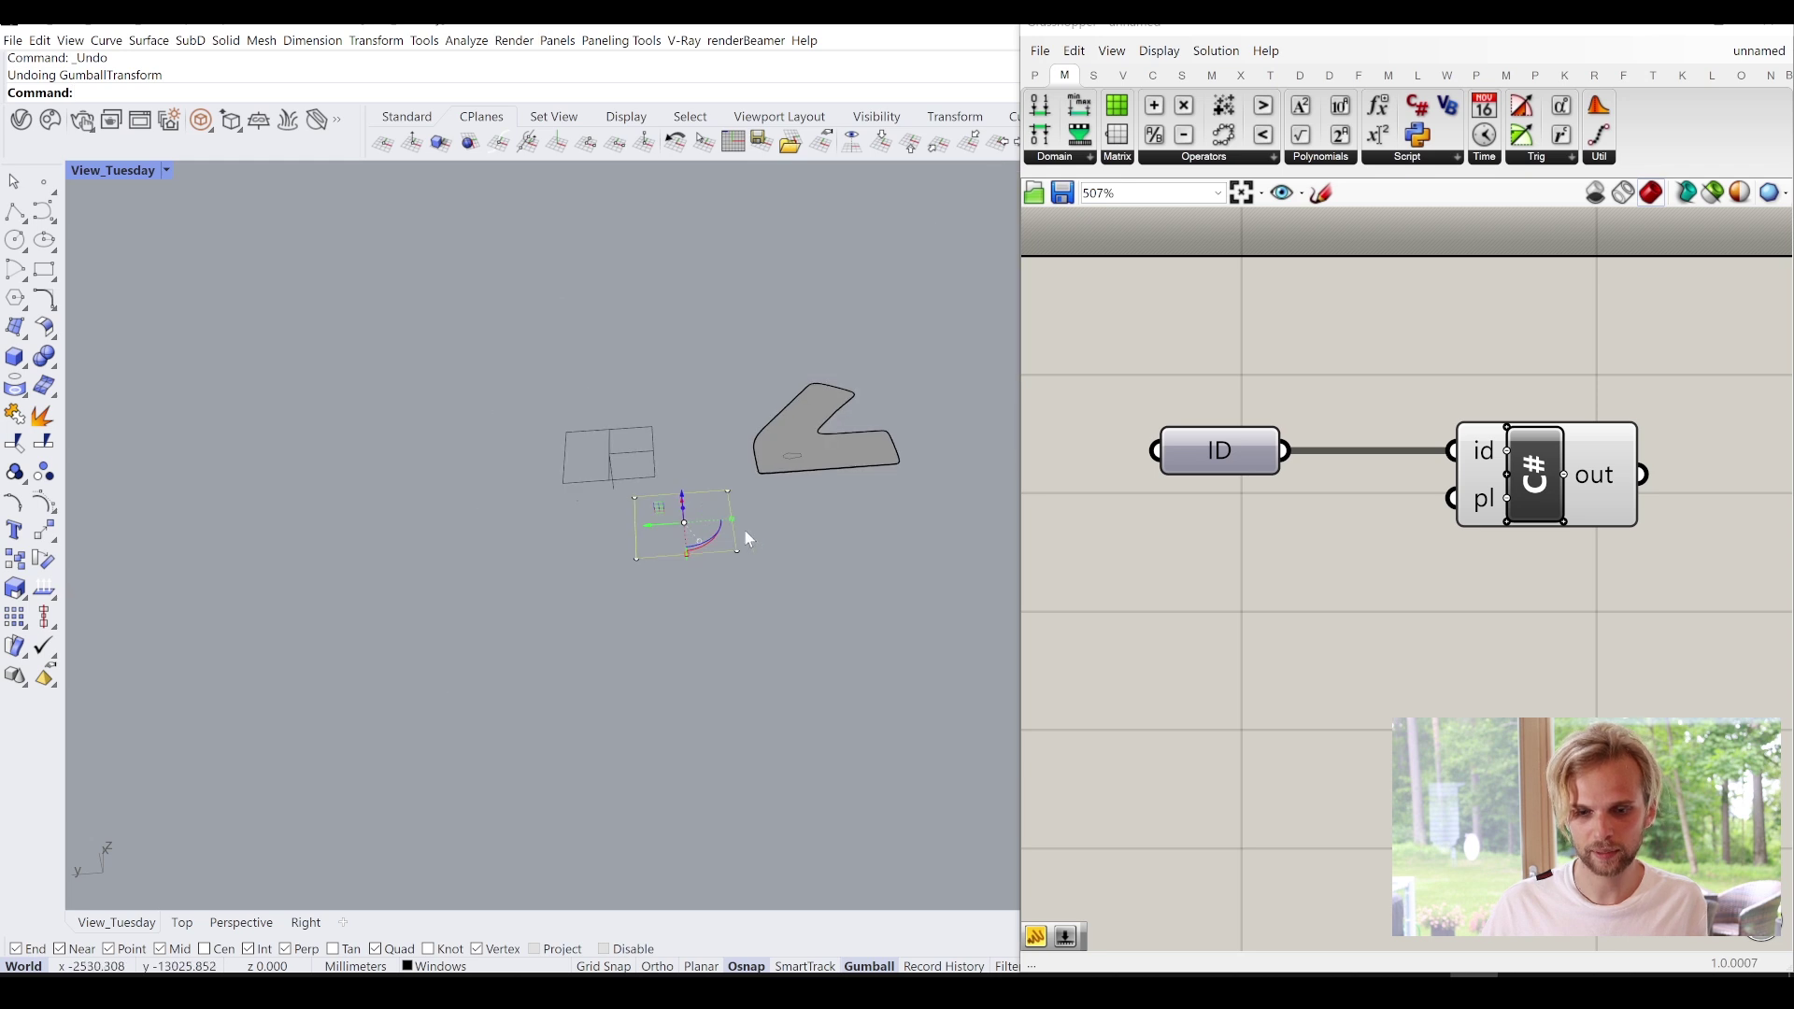
scroll(699, 549, up, 5)
Add a Curve parameter to the canvas and reference the scaled rectangle from Rhino in it.
click(501, 585)
double_click(1299, 602)
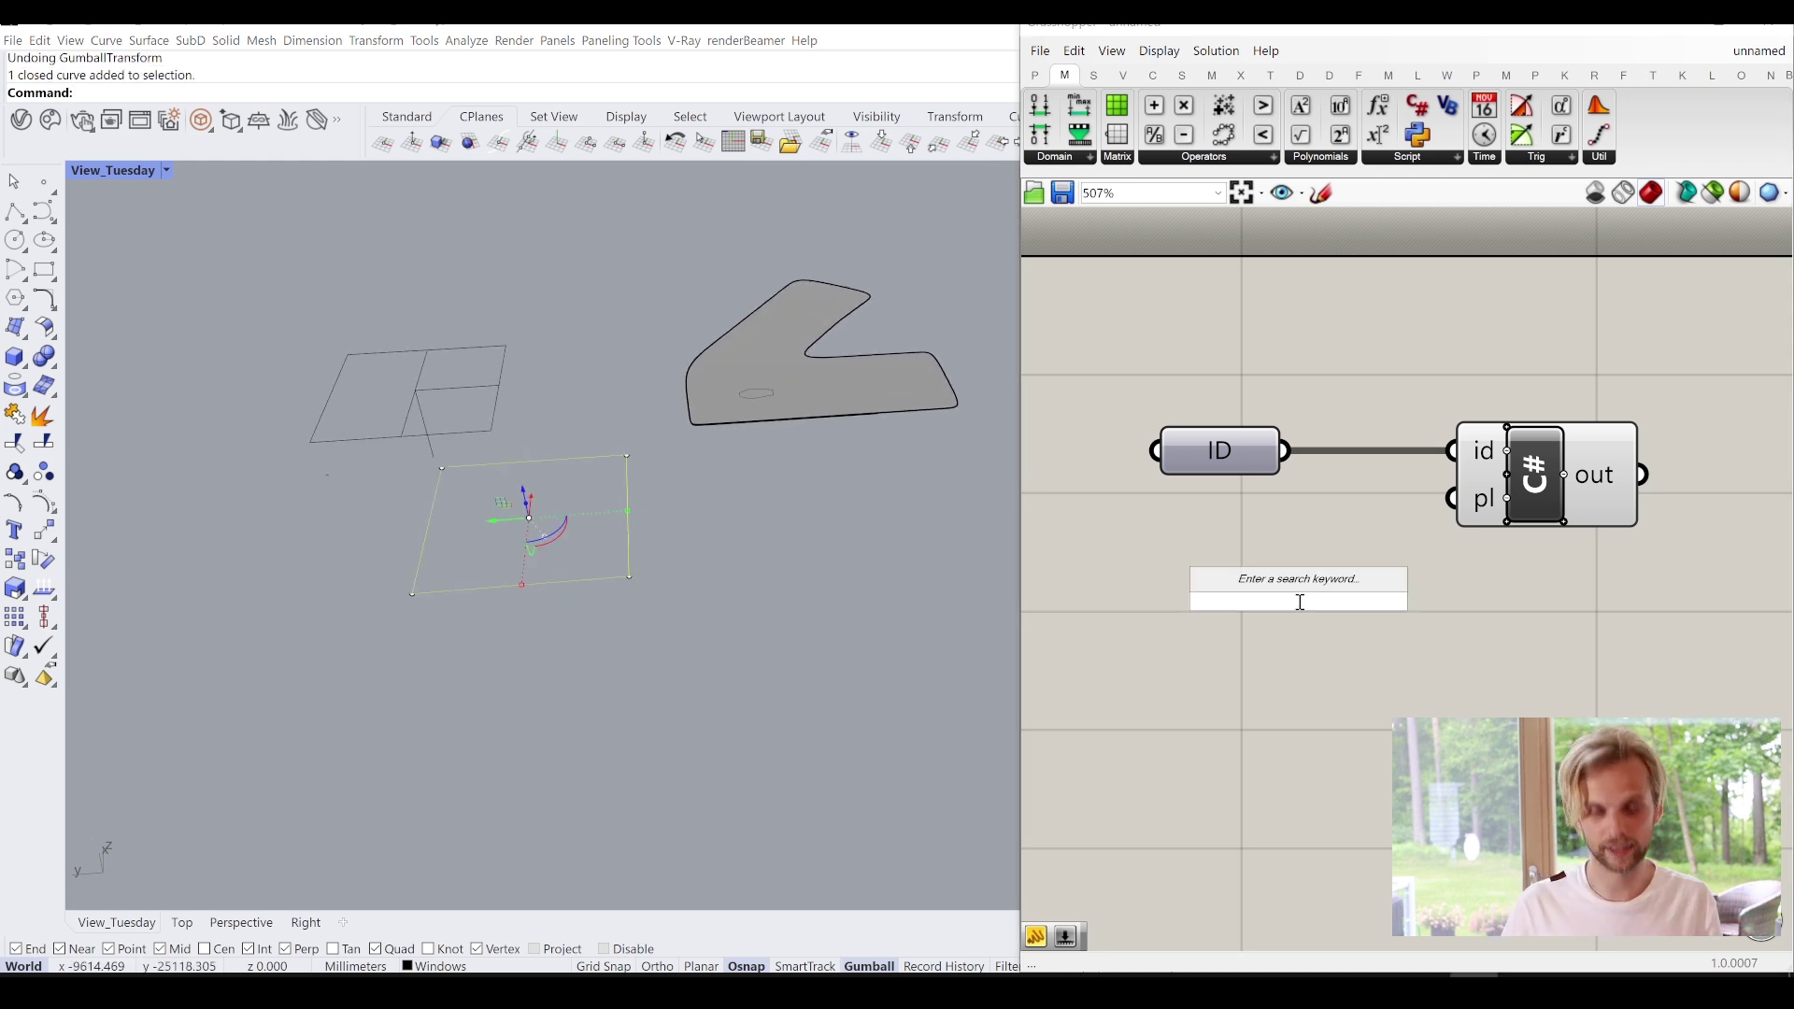
text(crv)
key(Return)
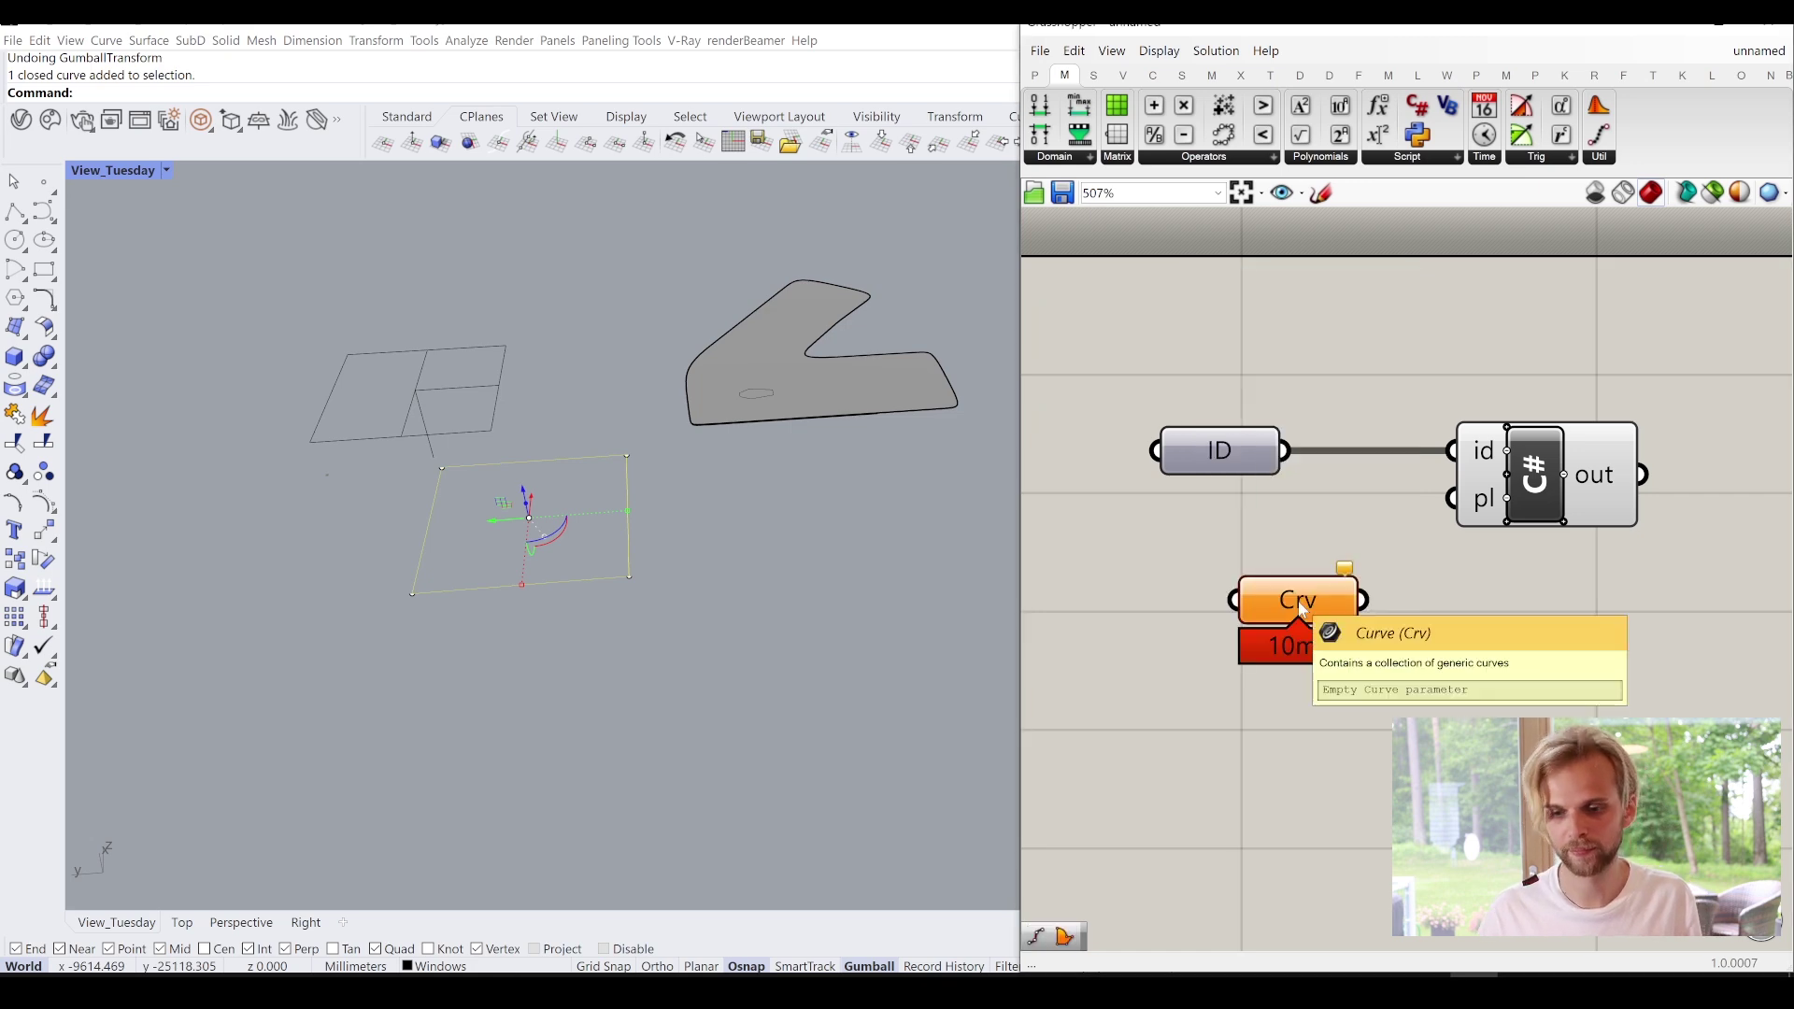
right_click(1301, 603)
click(1364, 859)
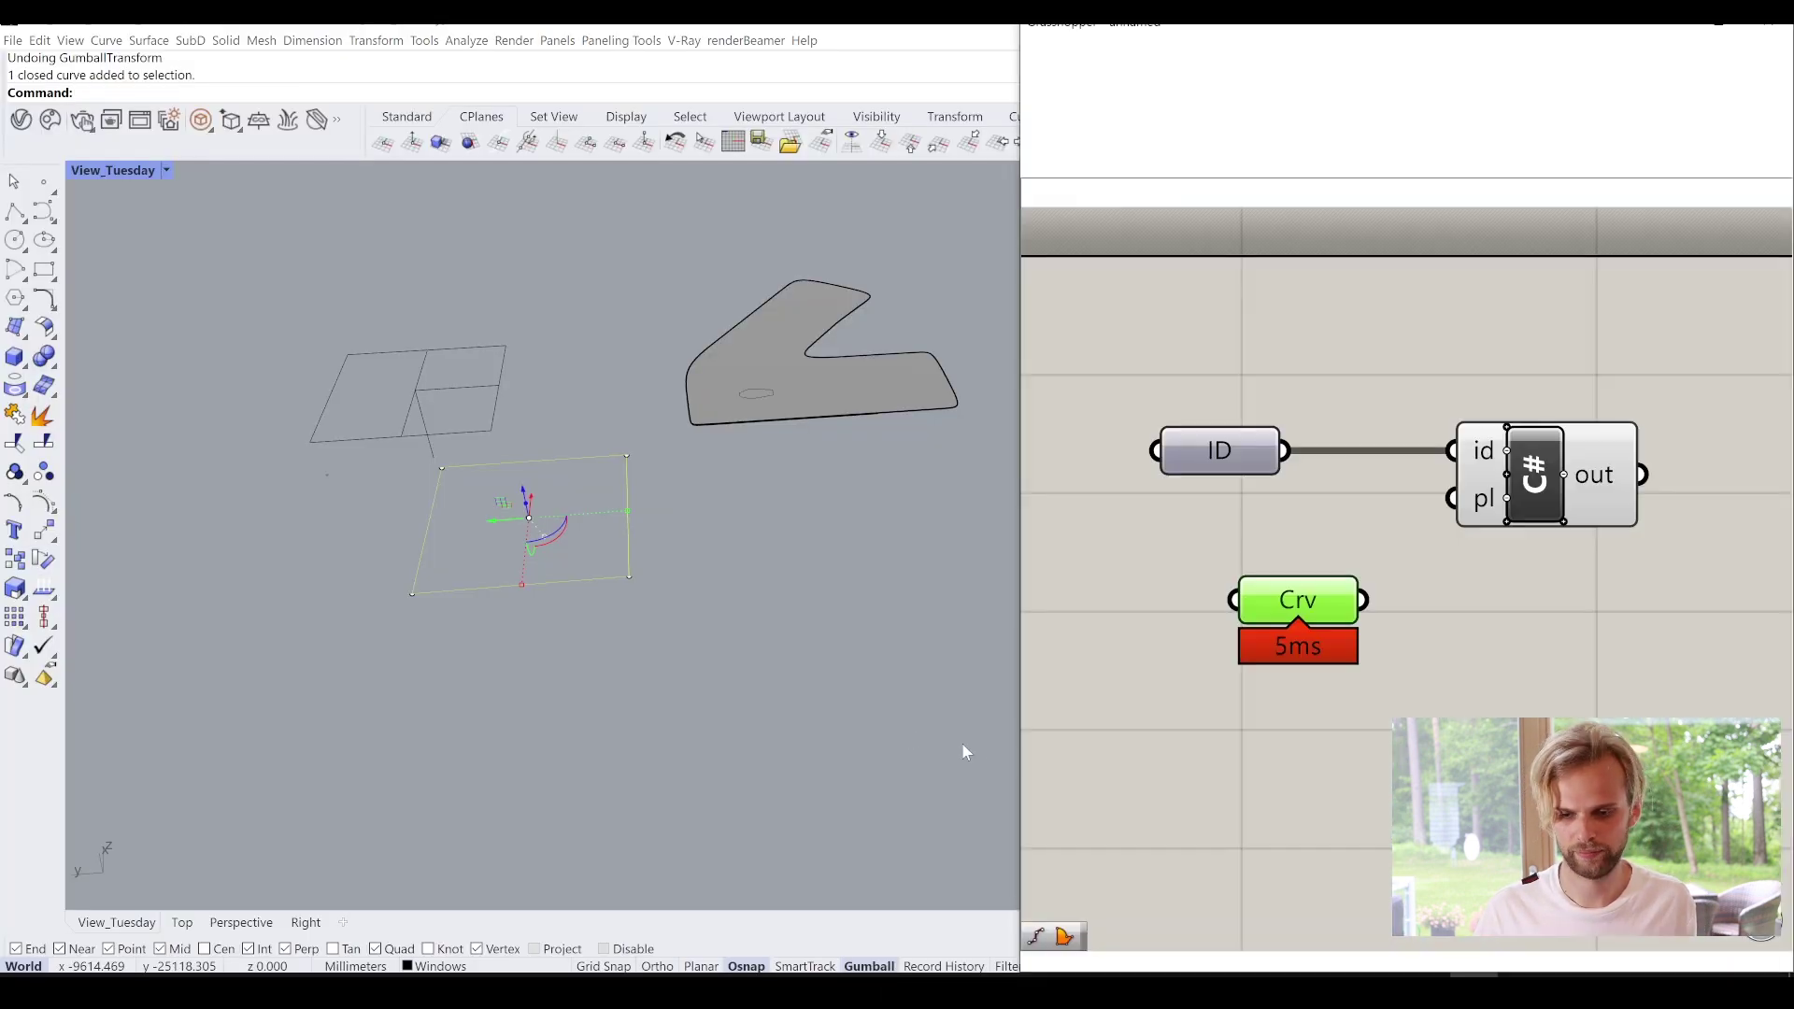
click(732, 713)
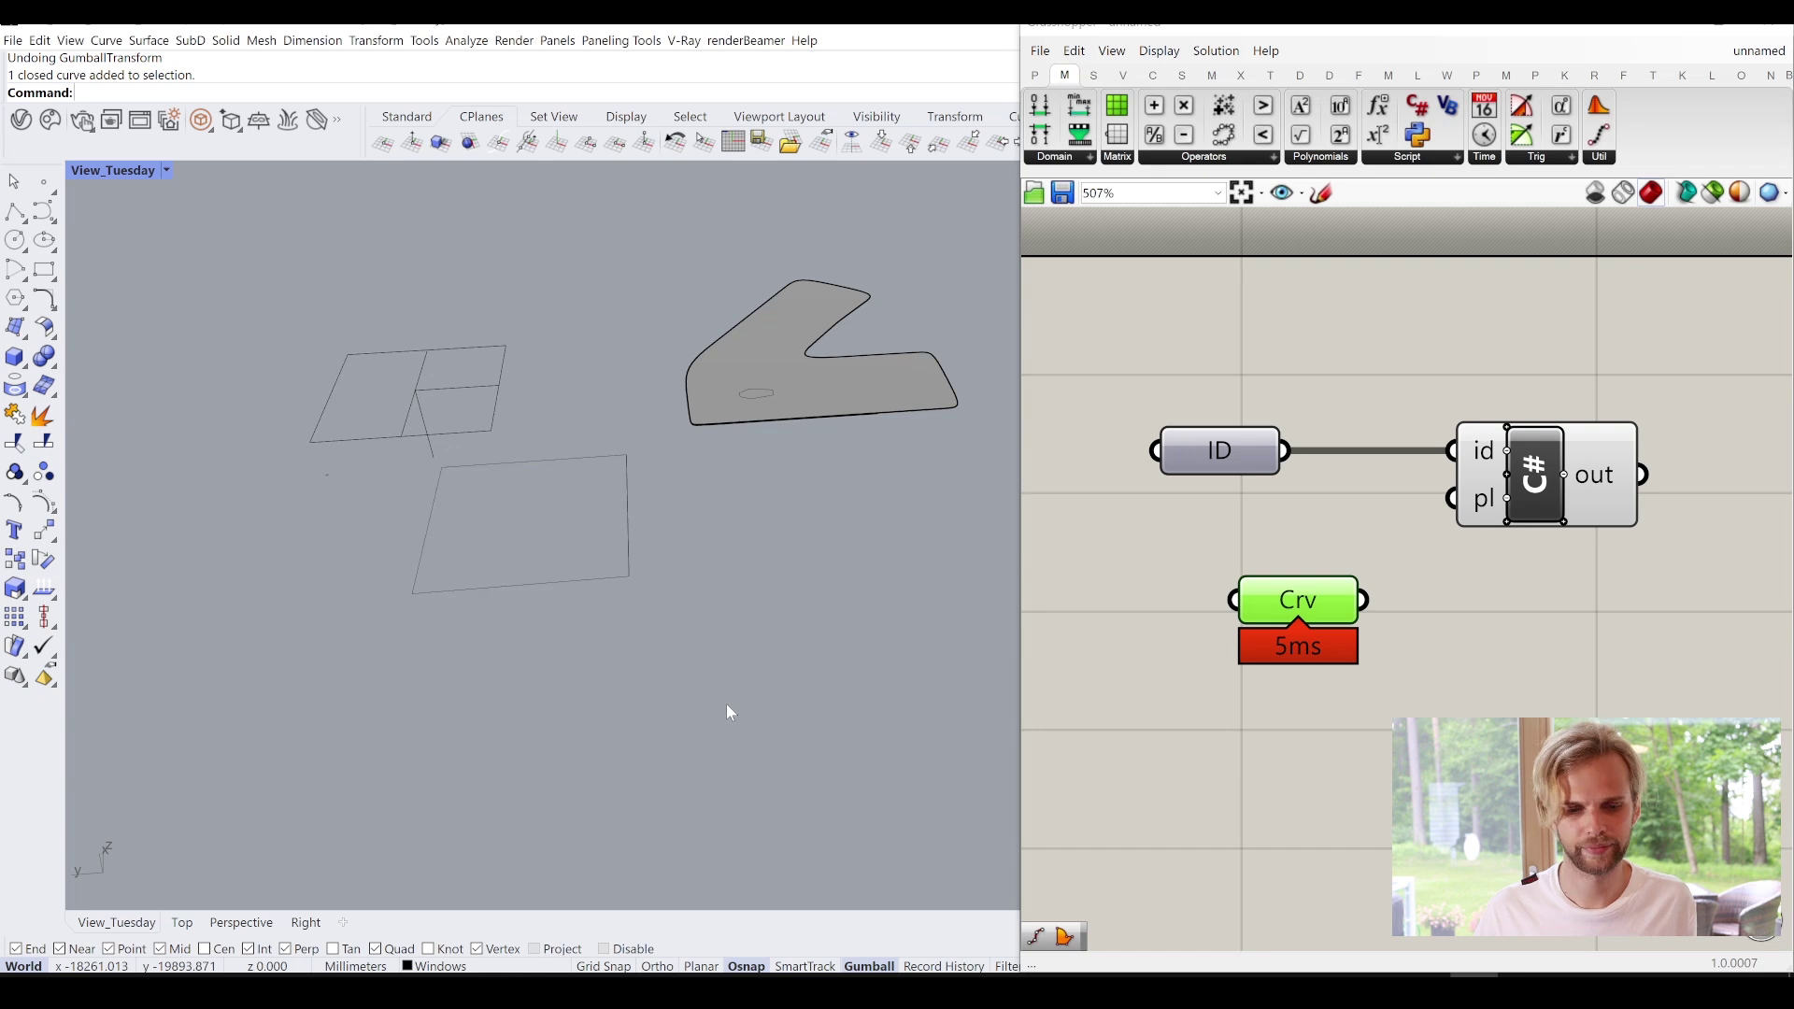
Add a Planar component beside the Curve parameter and connect the curve to its C input.
drag(1309, 592, 1146, 625)
double_click(1397, 709)
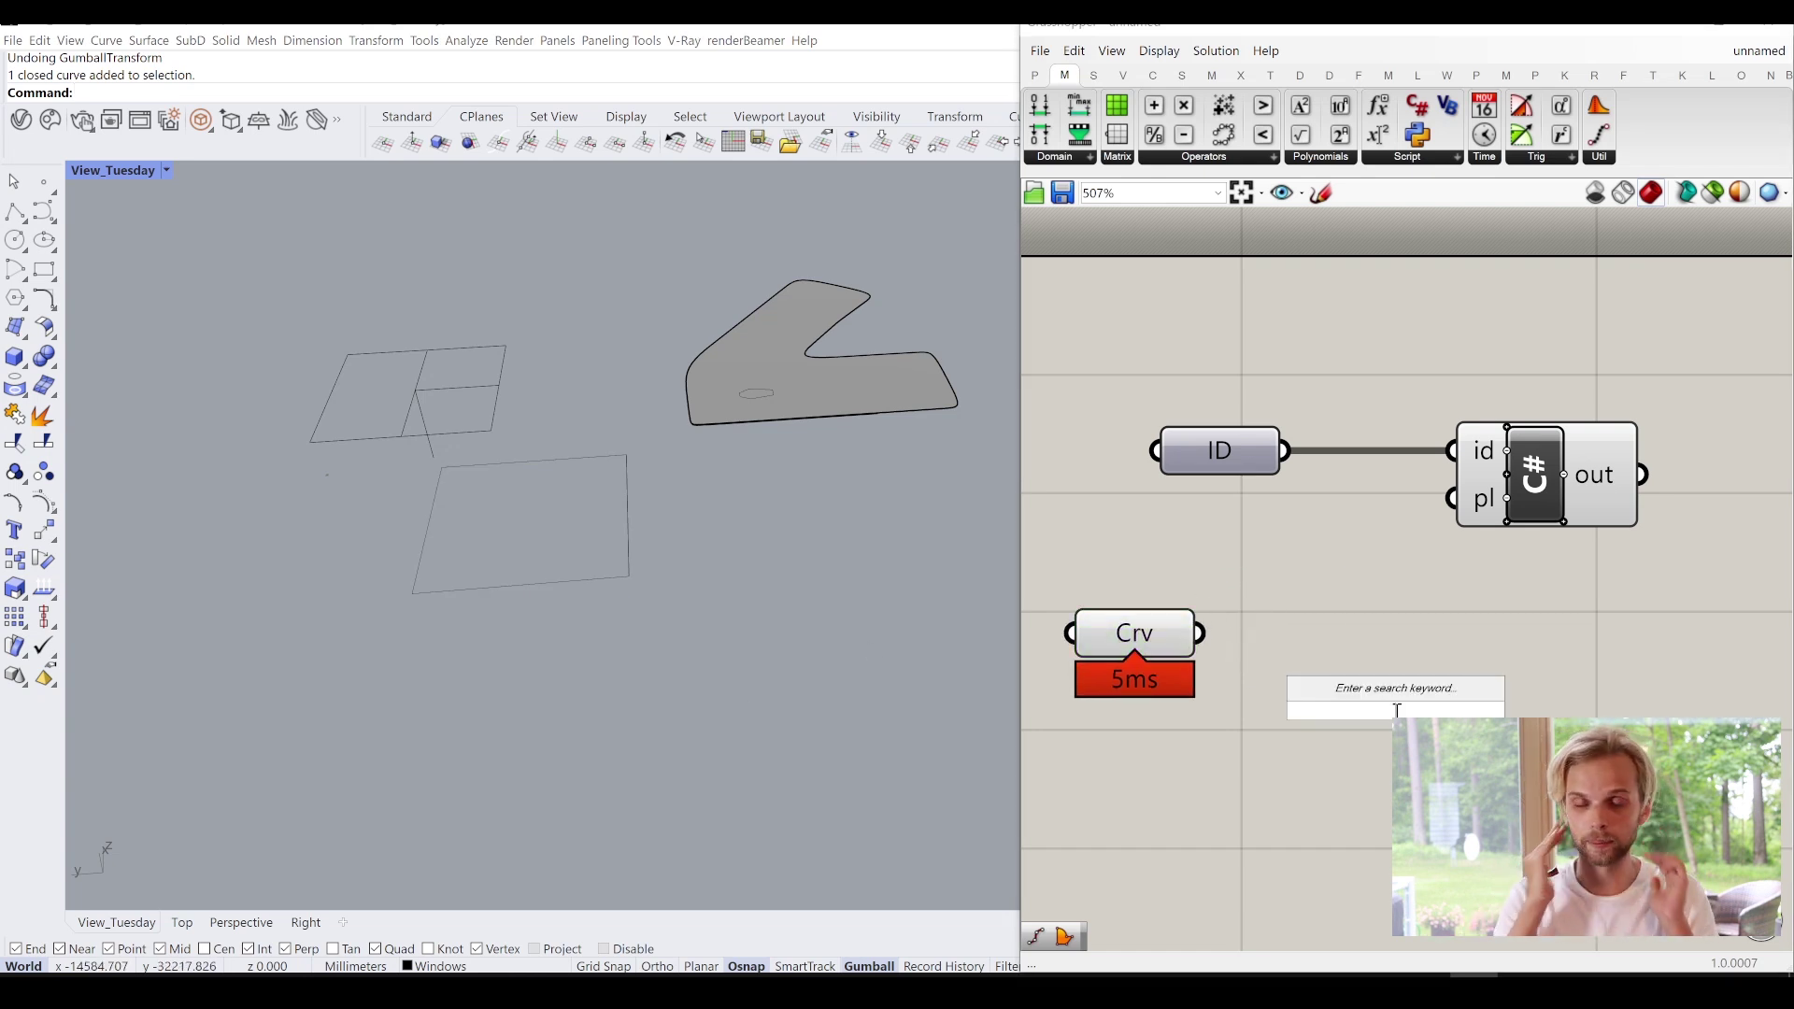
text(c)
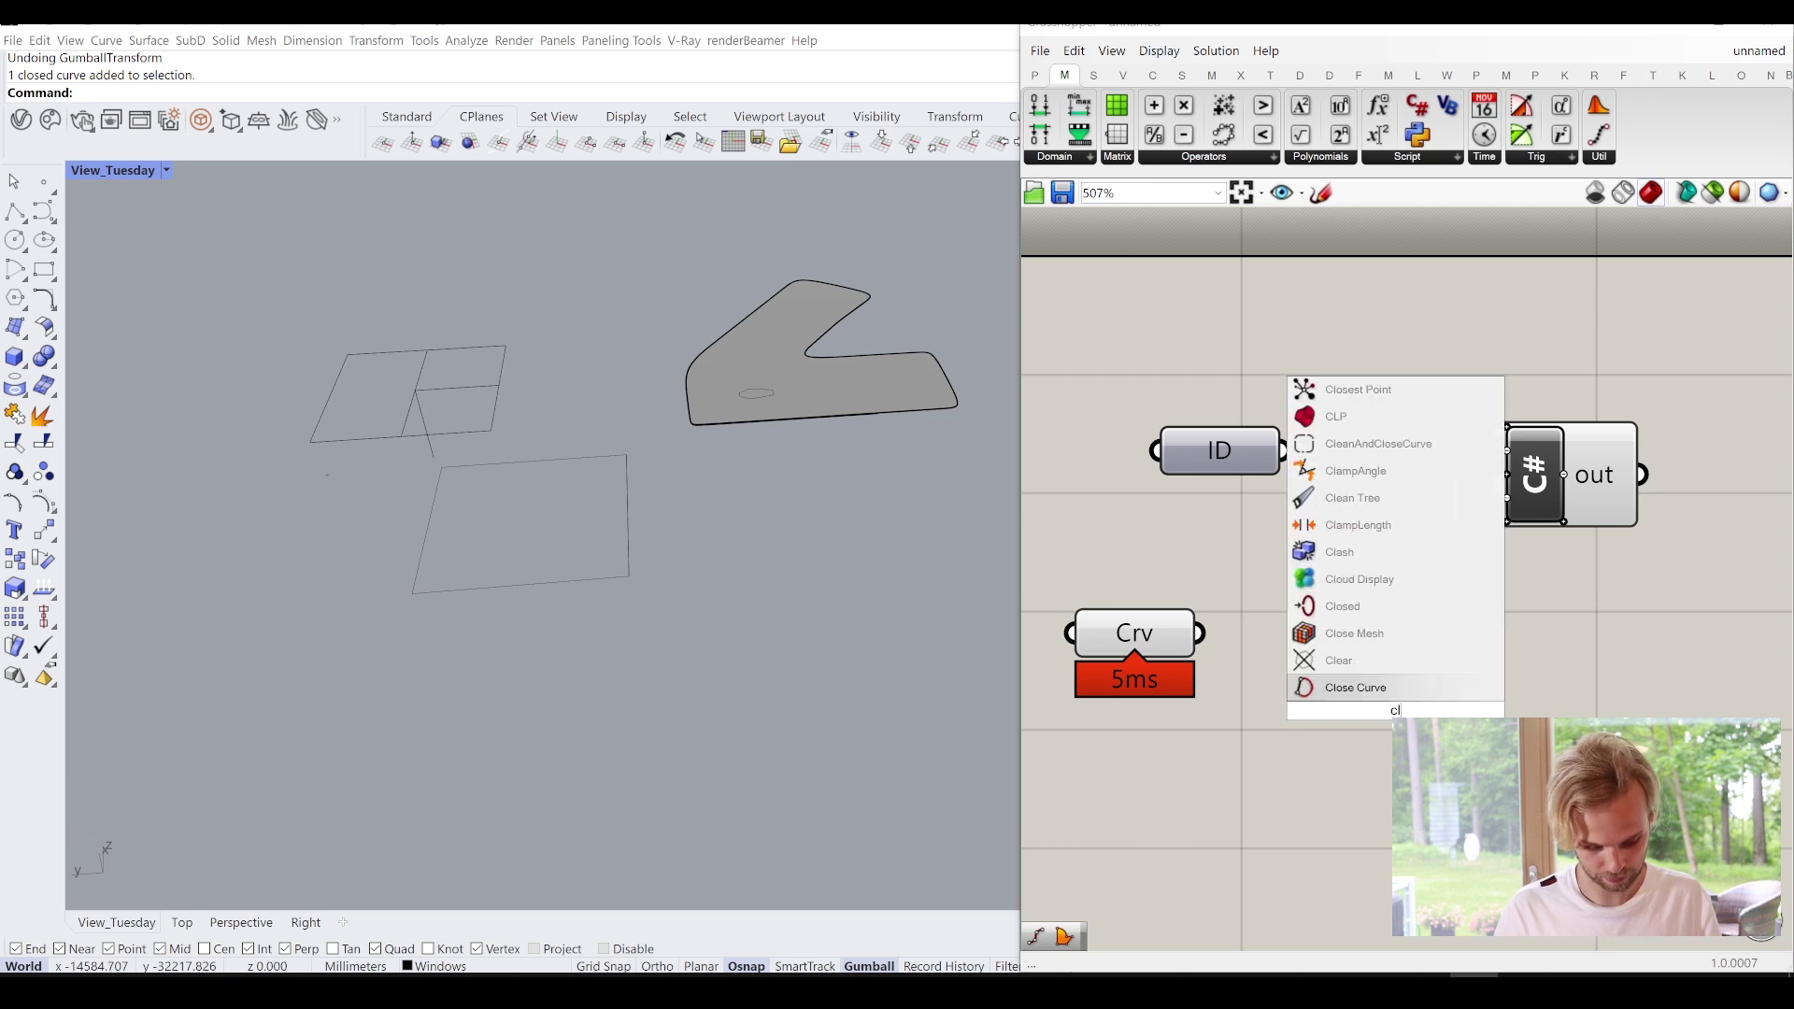
key(BackSpace)
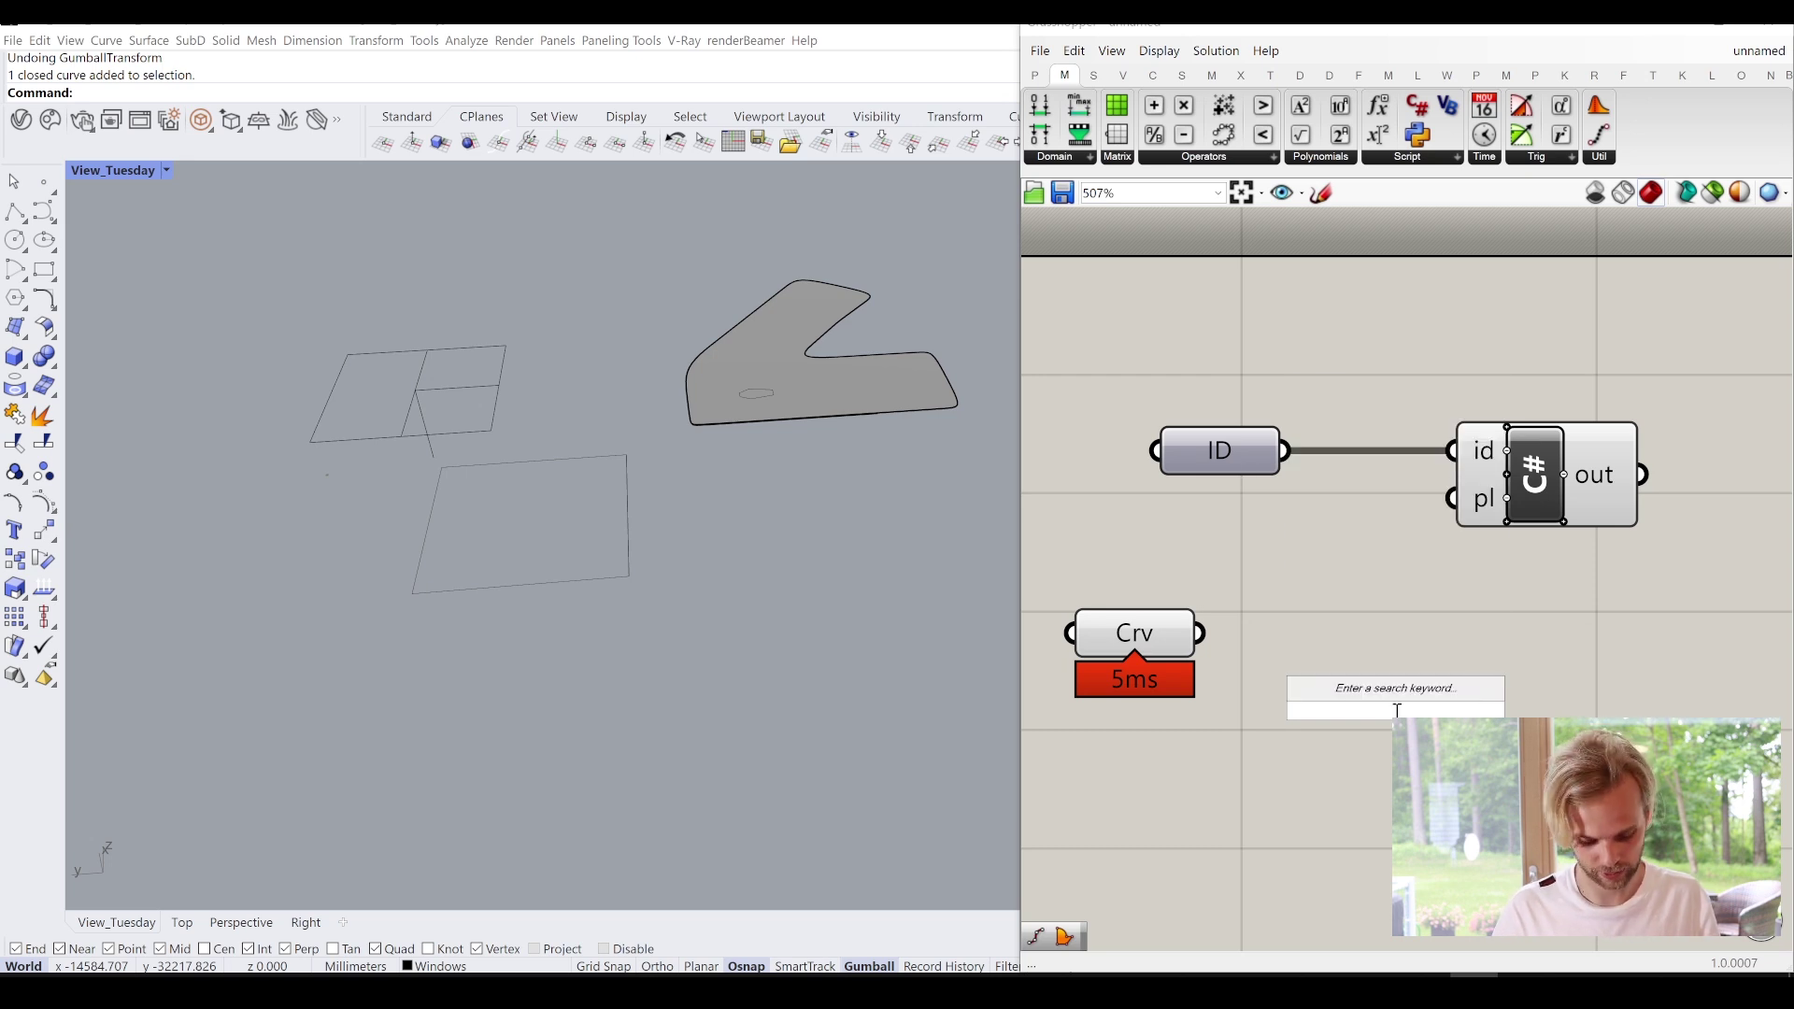
text(plan)
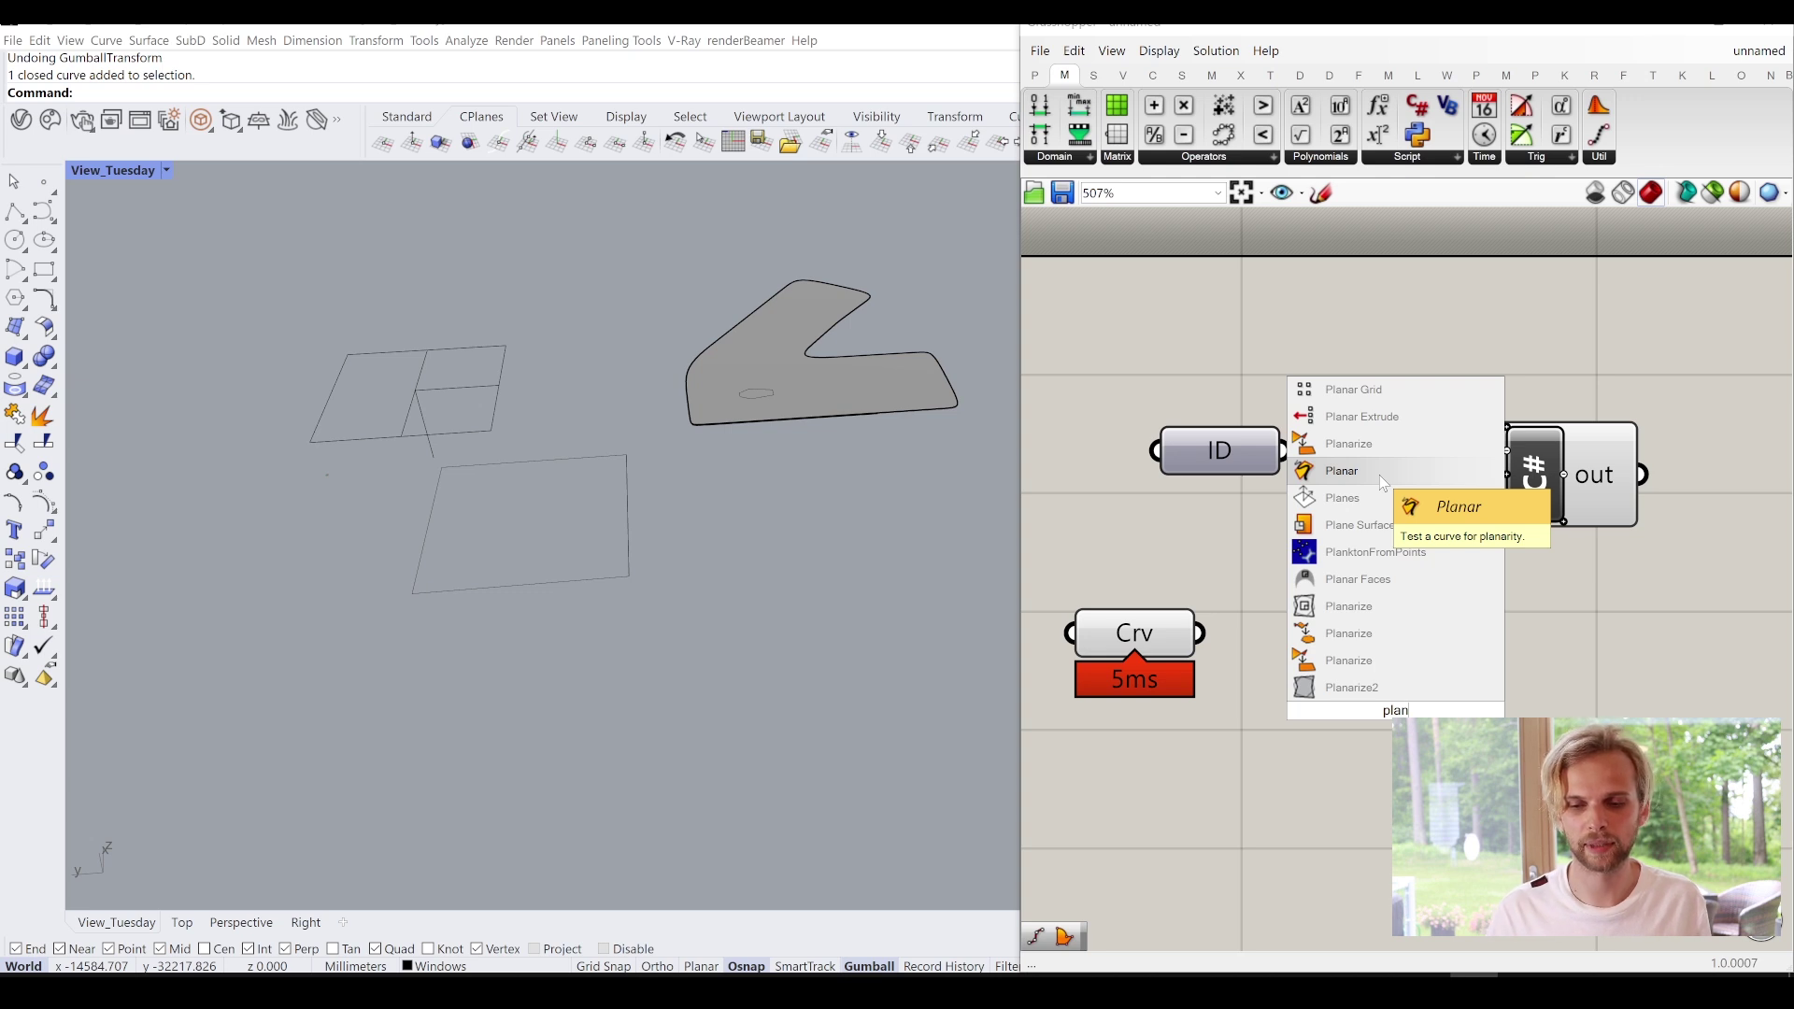
click(1318, 472)
drag(1393, 708, 1355, 696)
drag(1203, 635, 1276, 700)
drag(1153, 641, 1182, 706)
click(1222, 583)
mouse_move(1365, 720)
mouse_down()
mouse_move(1355, 688)
mouse_move(1367, 718)
mouse_up()
Enlarge Grasshopper's preview plane size and examine the Planar component's plane at the rectangle's corner.
scroll(468, 564, up, 5)
right_drag(349, 537, 876, 352)
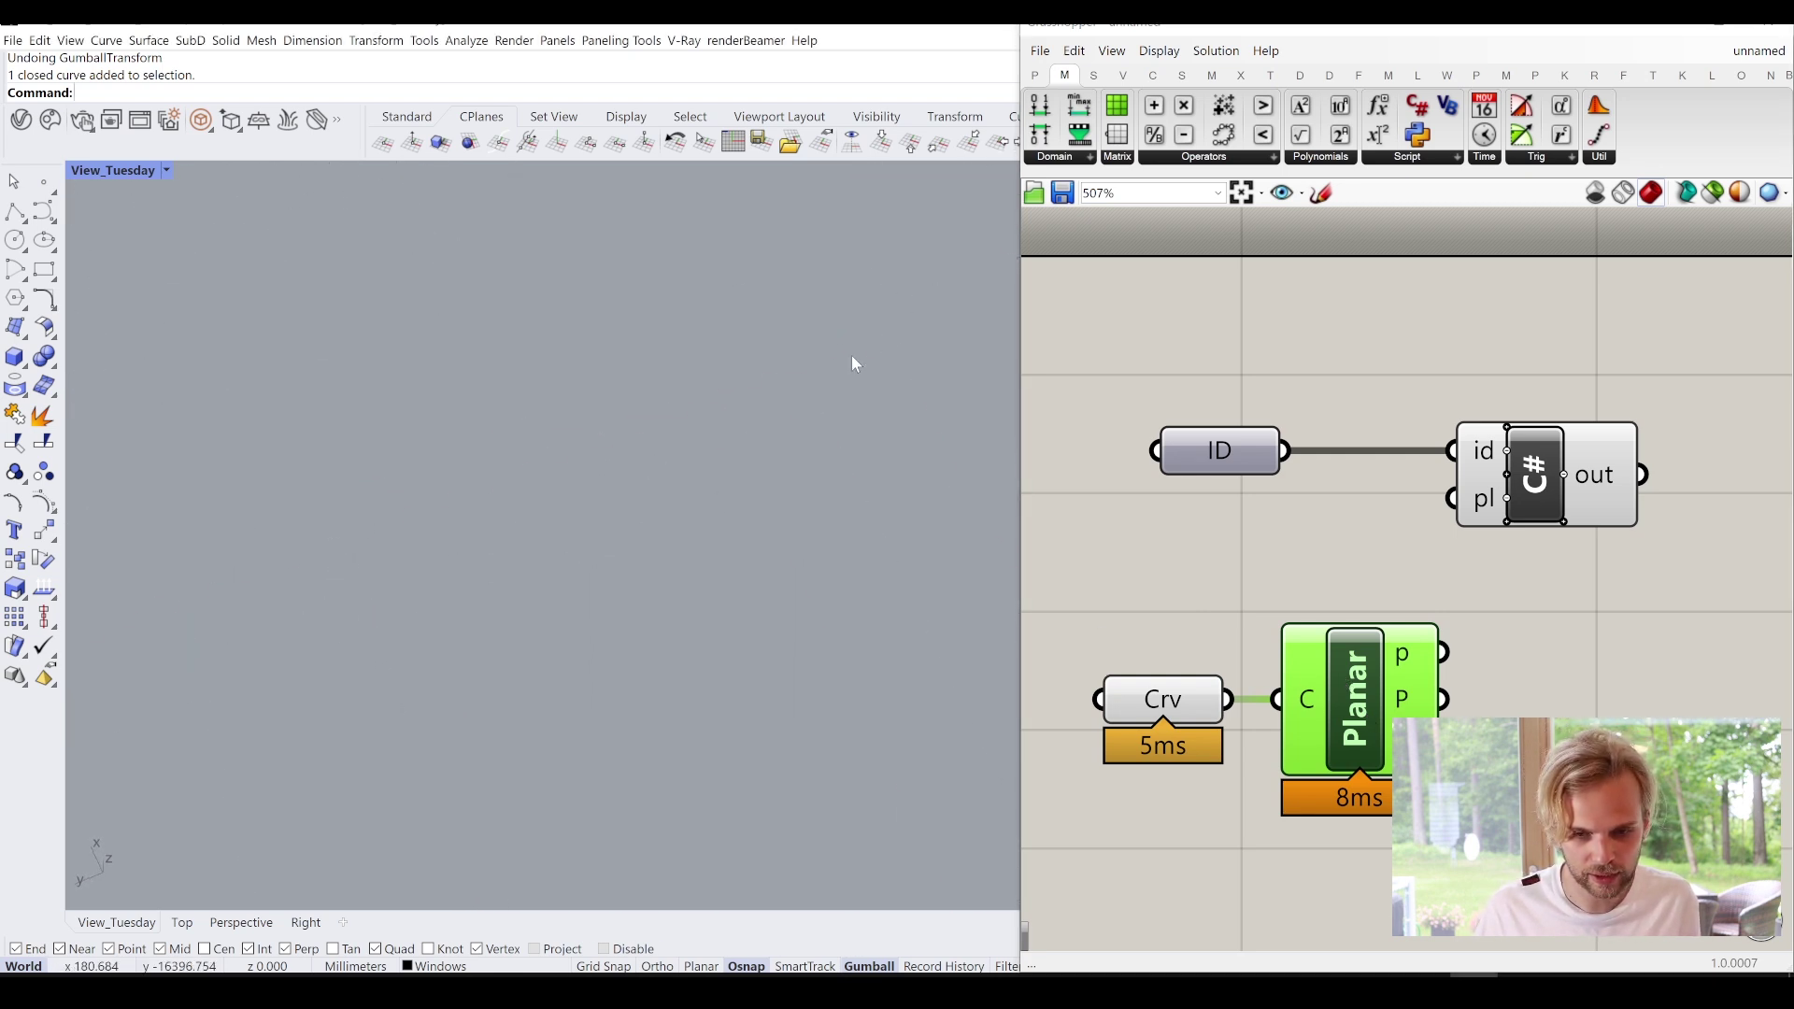
scroll(709, 524, down, 5)
scroll(713, 667, up, 6)
scroll(925, 509, up, 1)
scroll(933, 503, down, 1)
click(1159, 51)
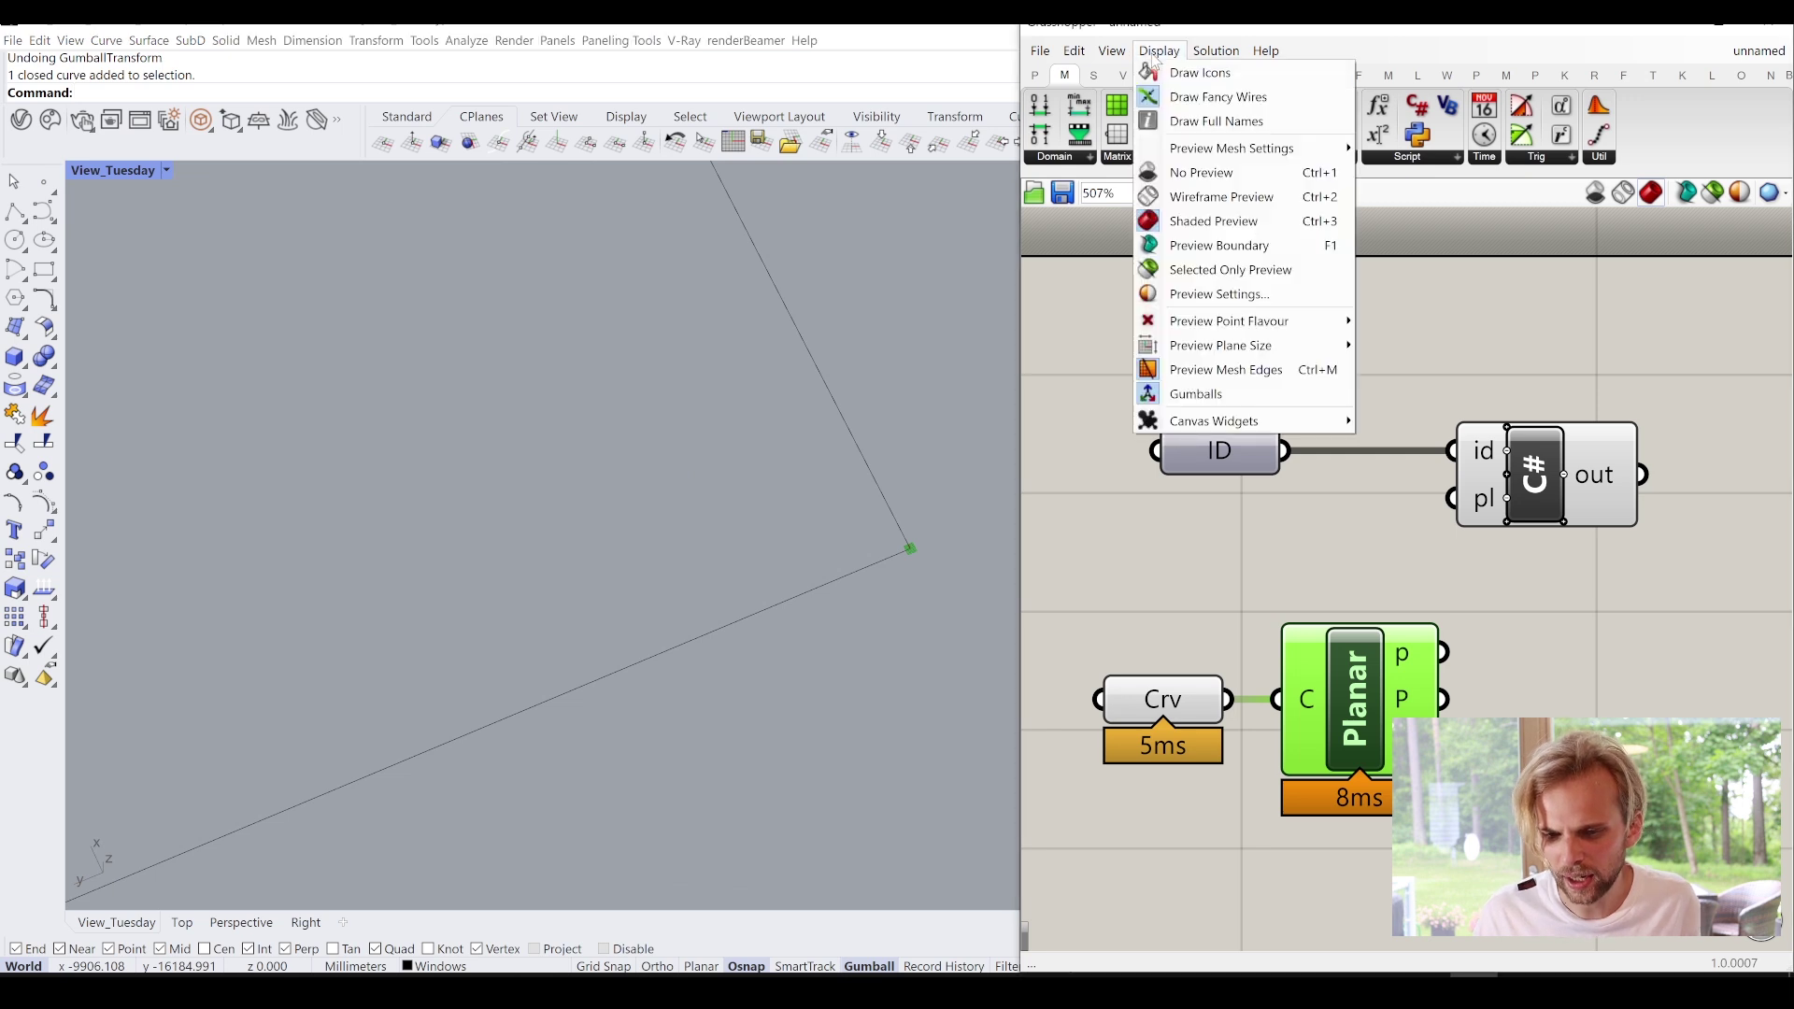
mouse_move(1238, 350)
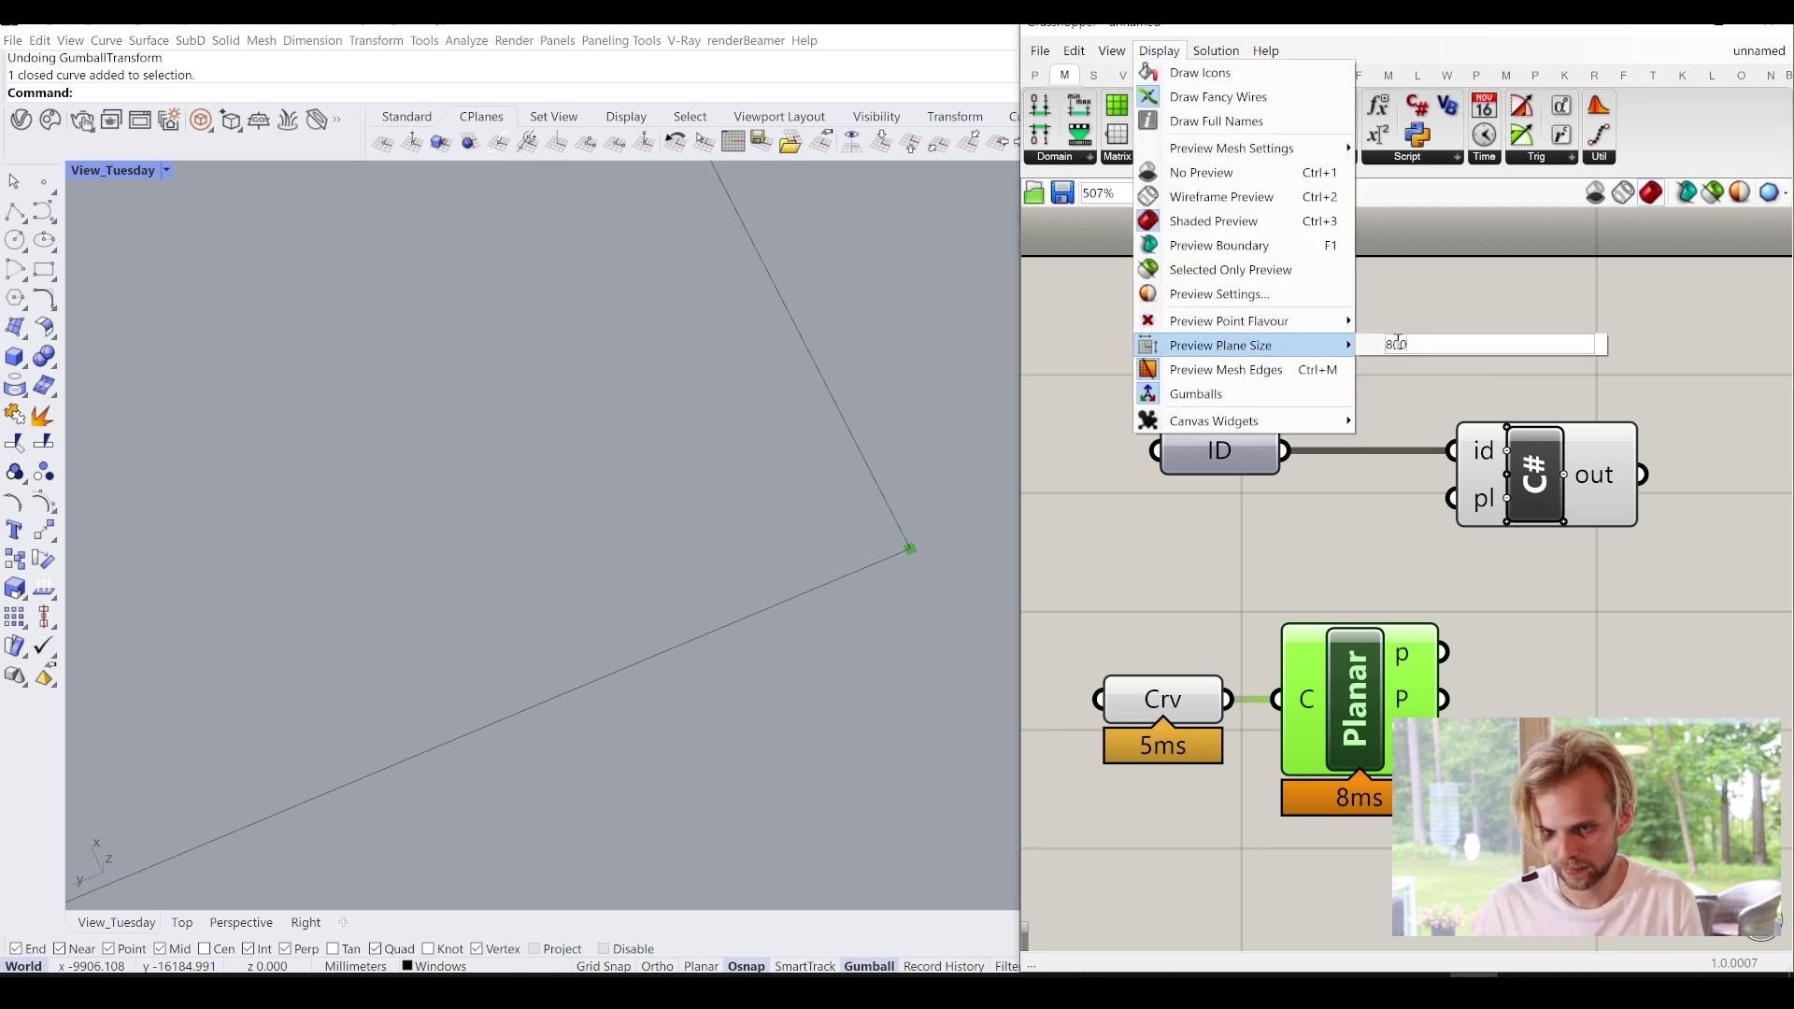
scroll(753, 450, down, 10)
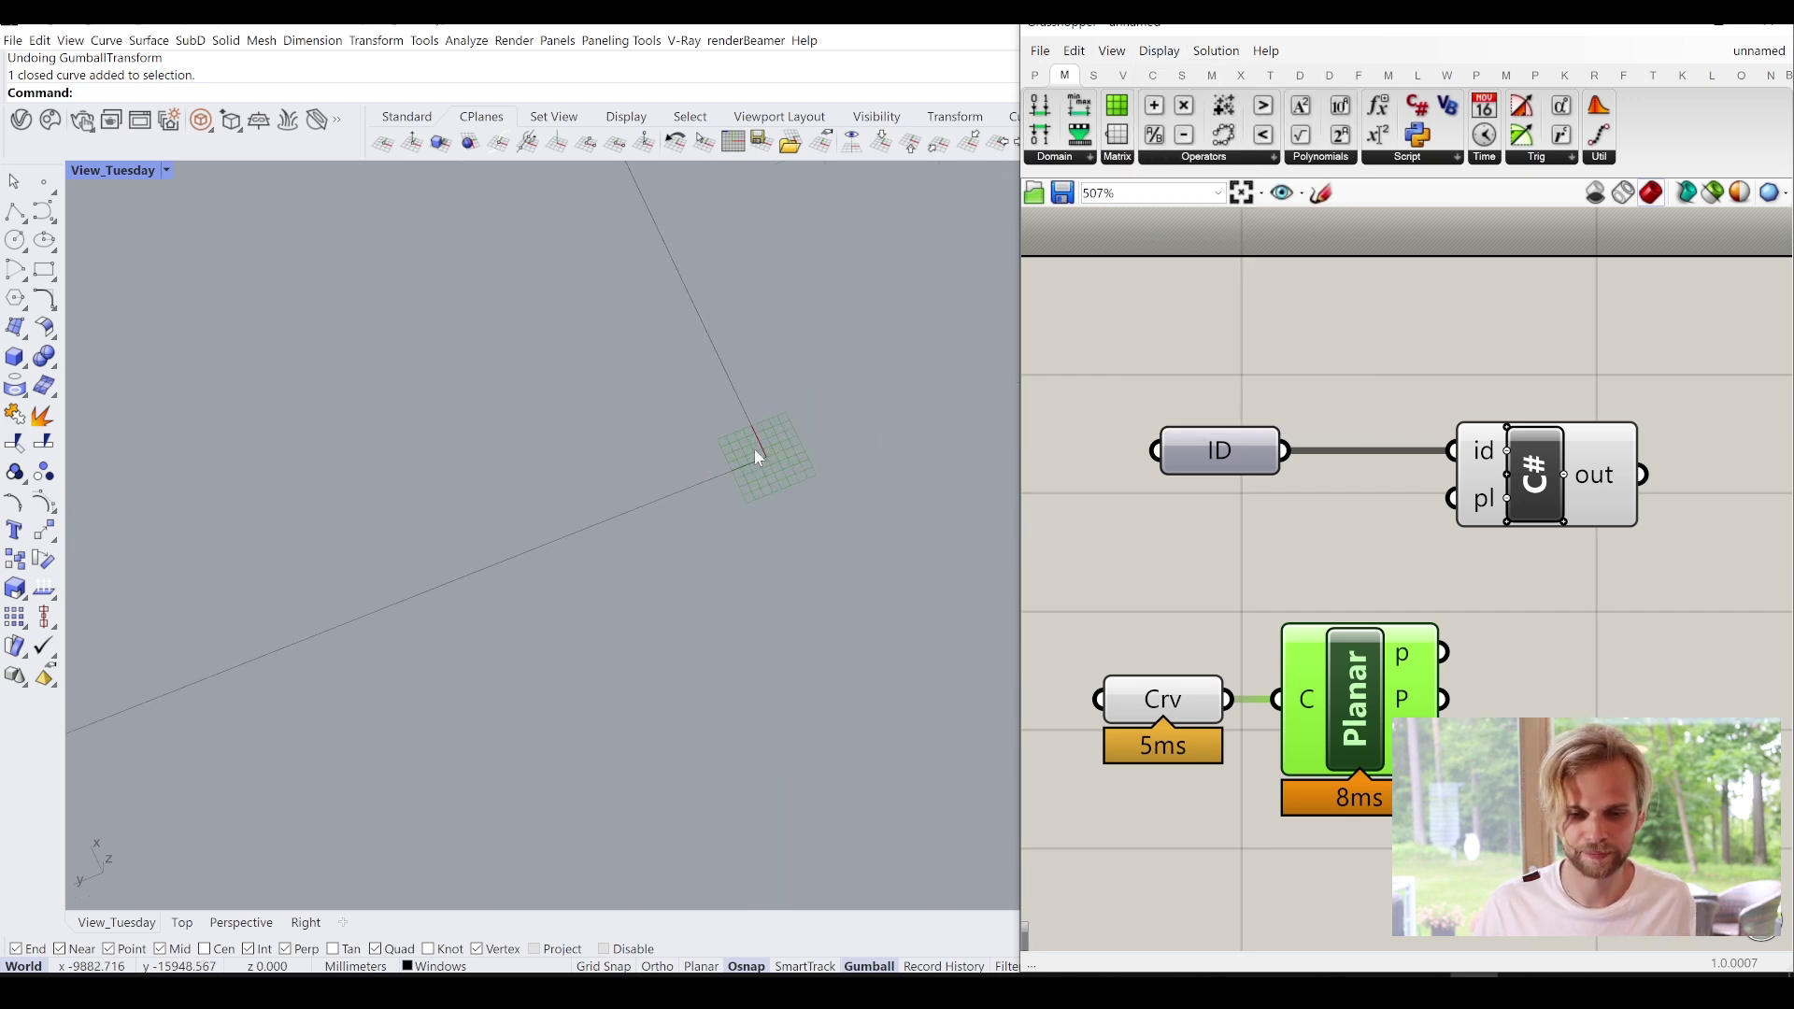
scroll(785, 446, down, 5)
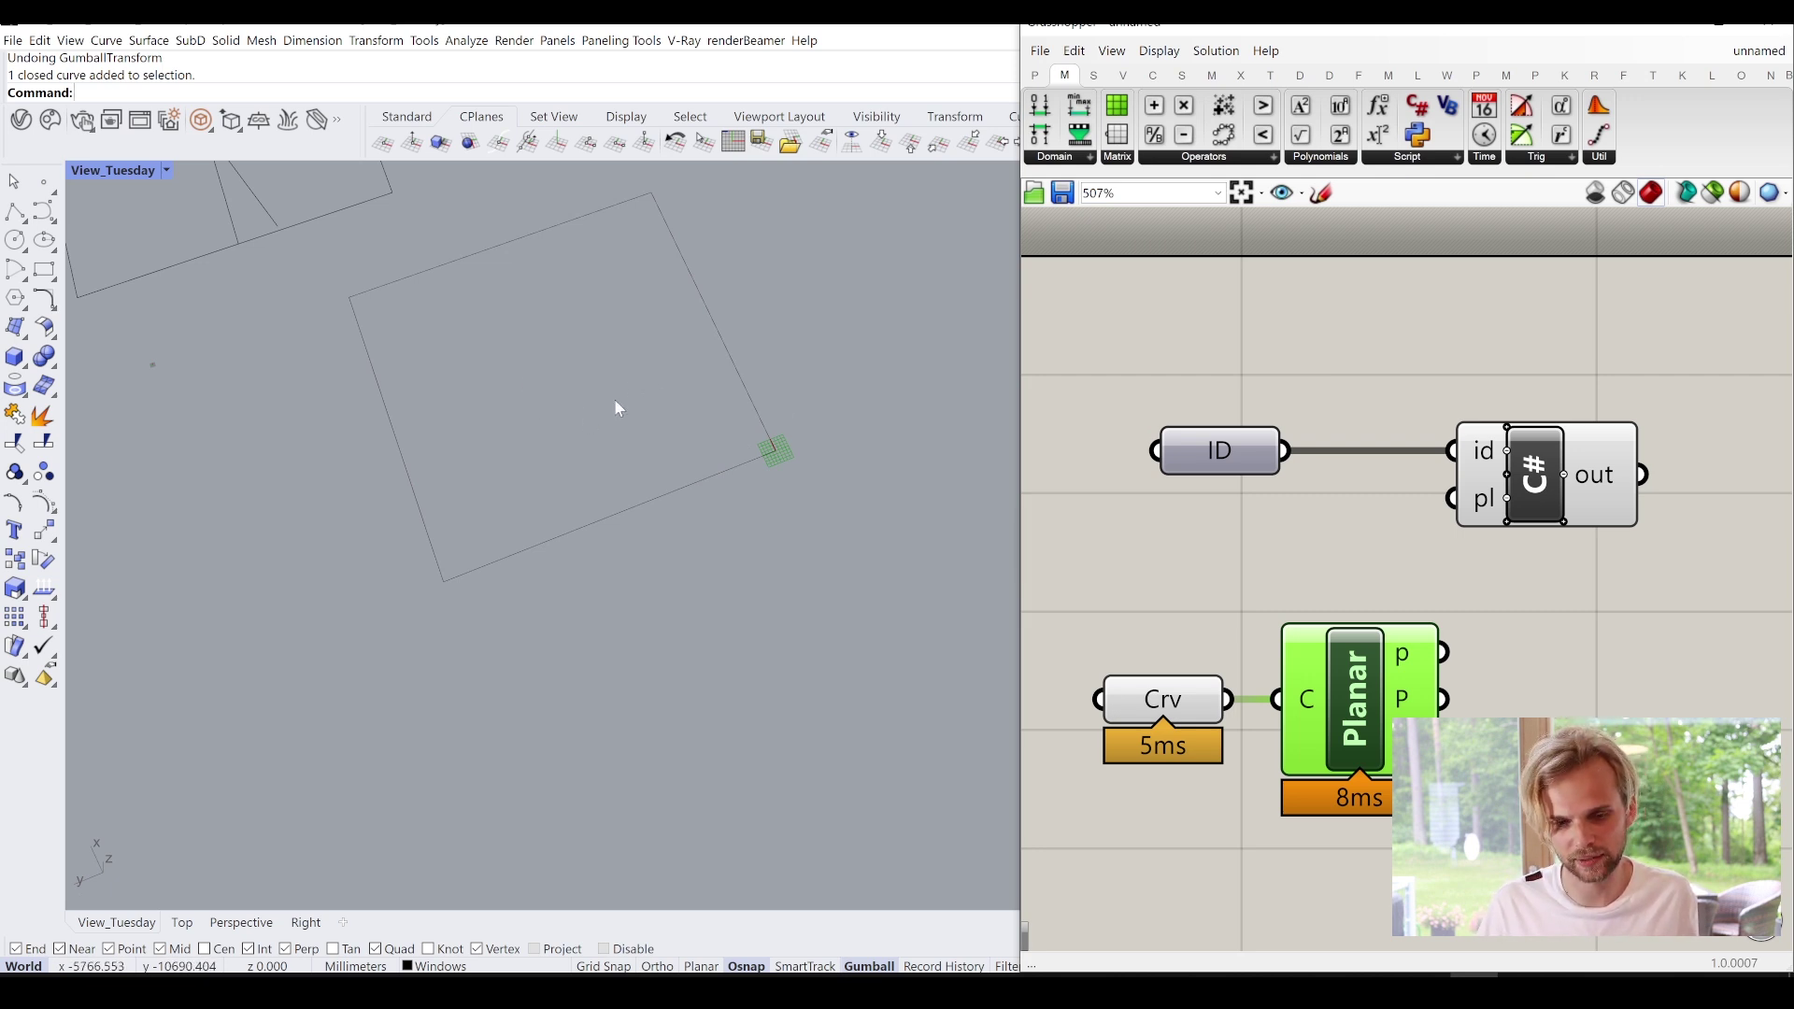
Move the Planar component down, add an Area component above it and connect the Curve parameter to its G input.
right_drag(1337, 598, 1228, 491)
double_click(1522, 675)
drag(1210, 585, 1259, 819)
double_click(1294, 549)
text(area)
key(Return)
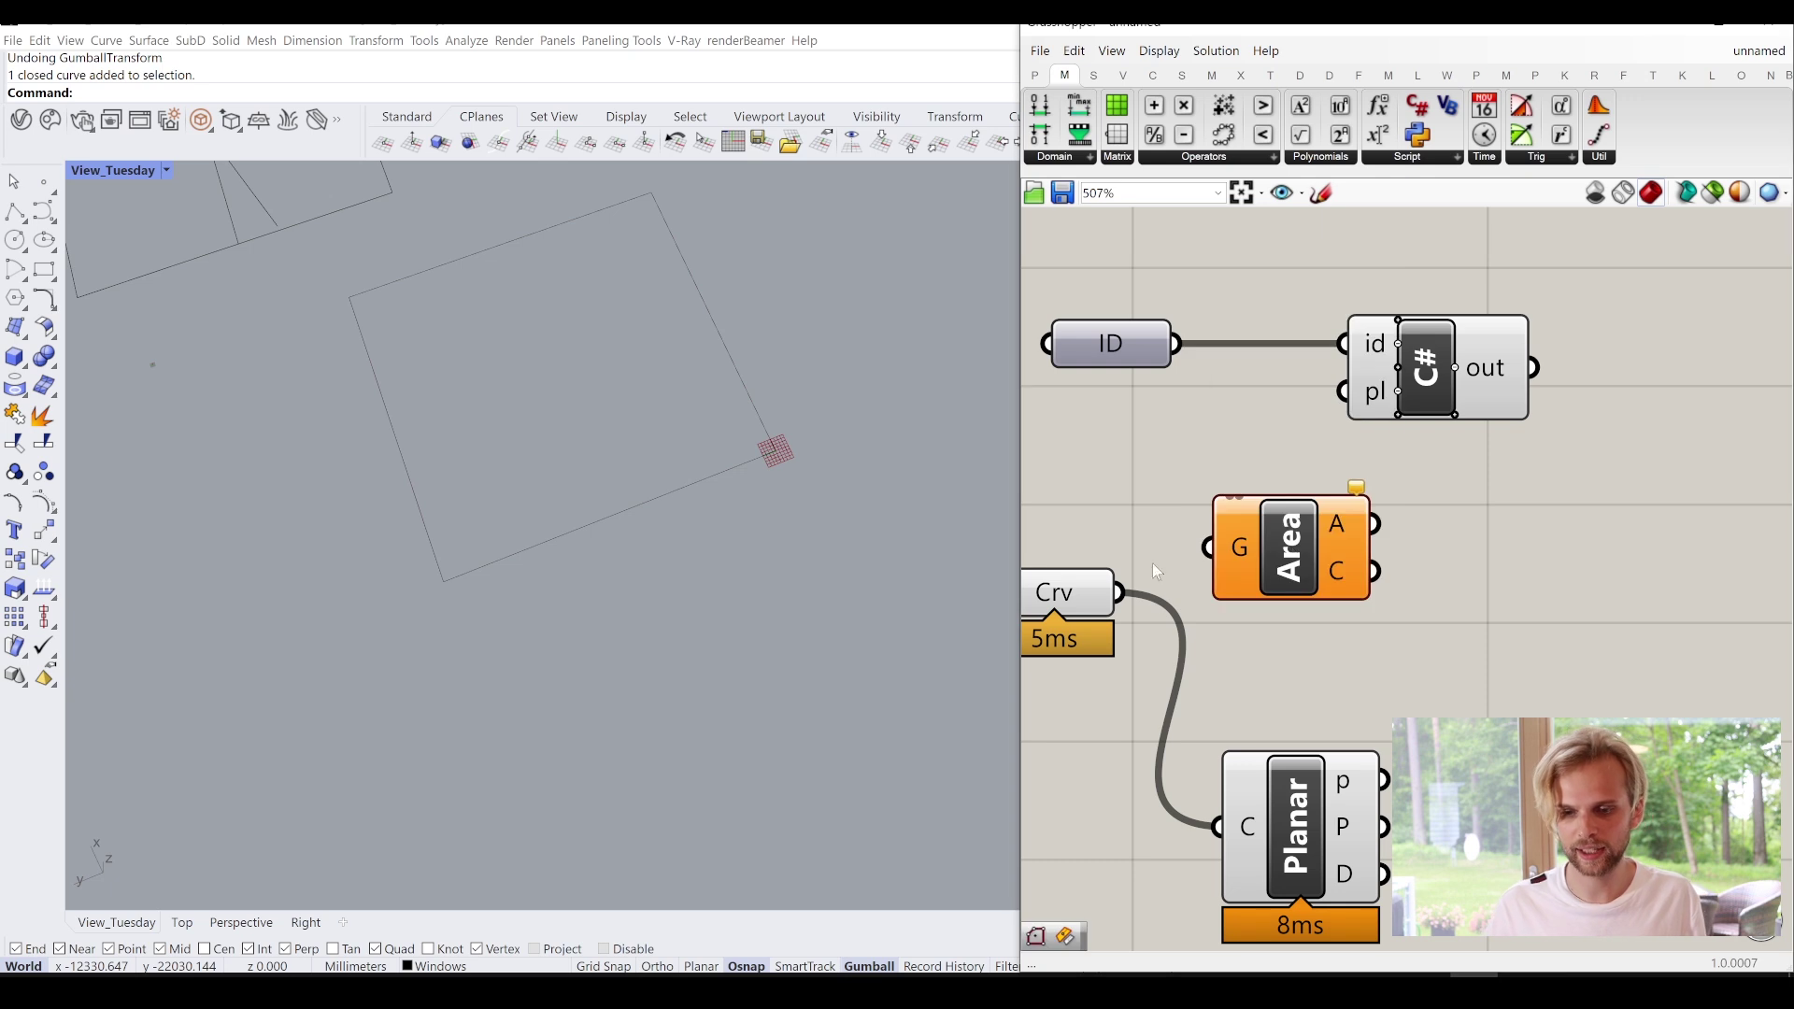
drag(1121, 595, 1213, 549)
drag(1299, 546, 1308, 583)
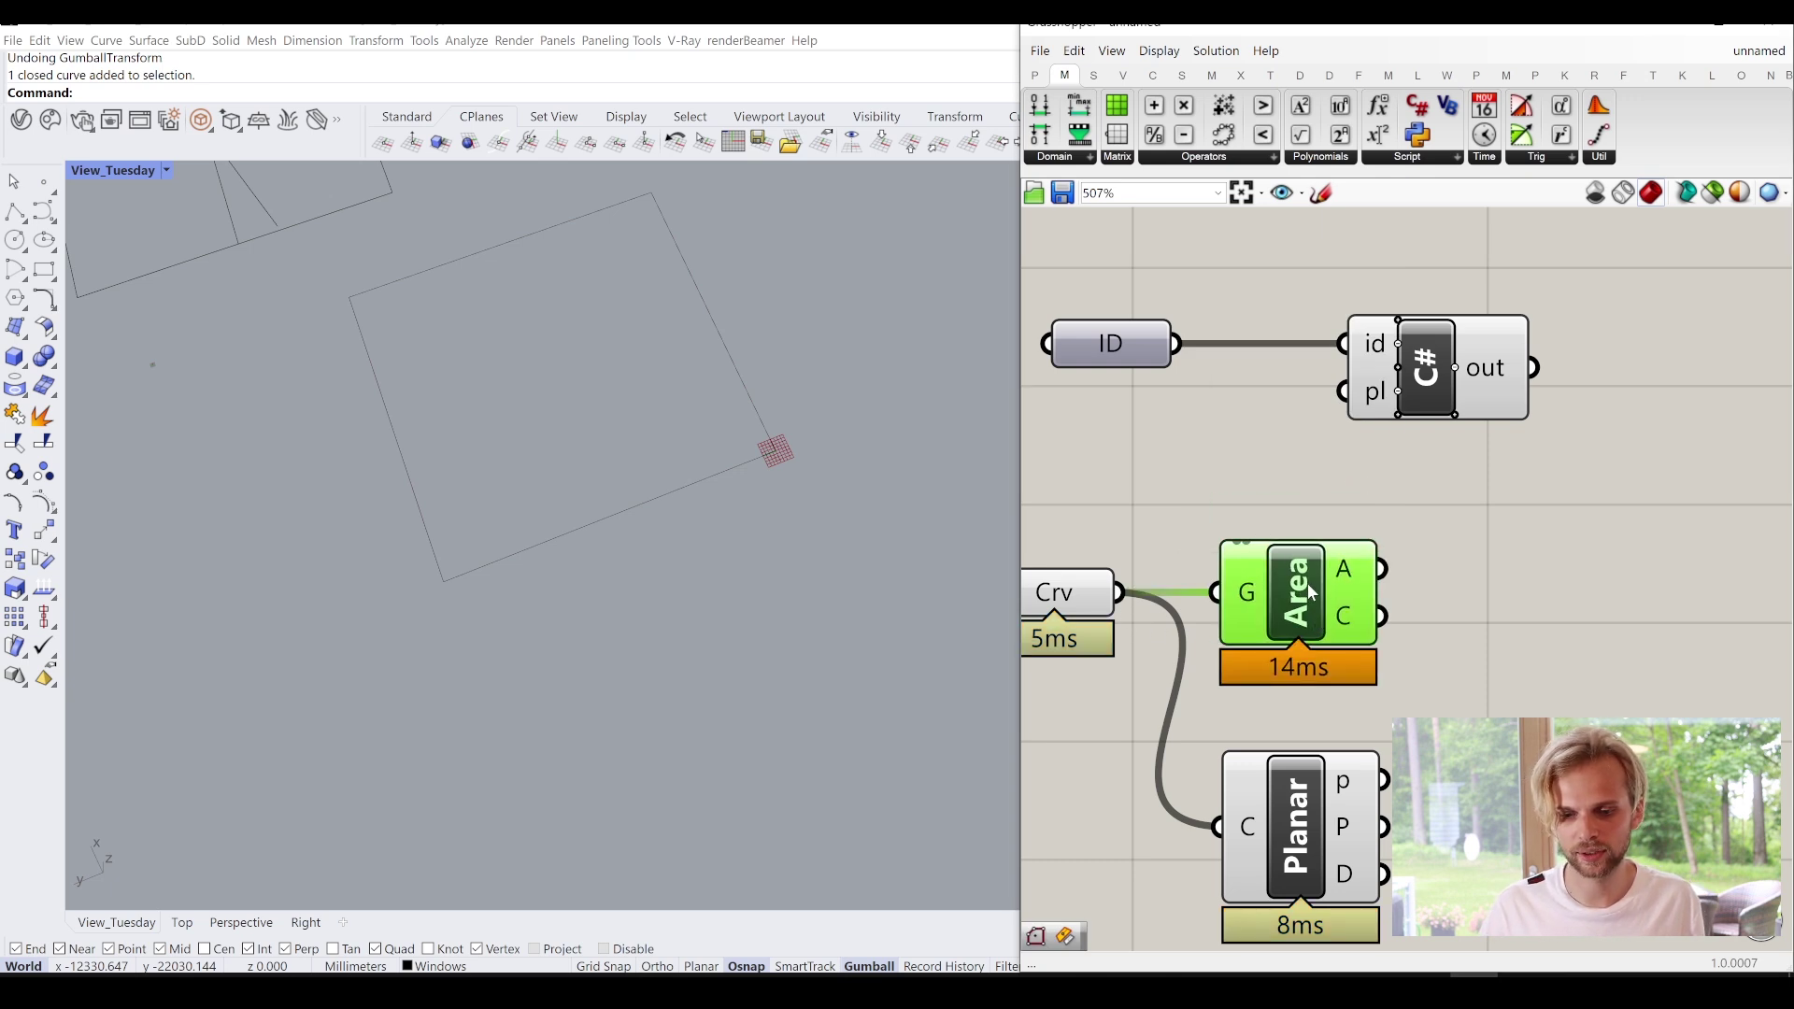
Add a Bifocals component to label the components, and place it in the empty area above the definition.
scroll(1271, 484, down, 3)
right_drag(1113, 313, 1232, 463)
double_click(1232, 463)
text(bifoc)
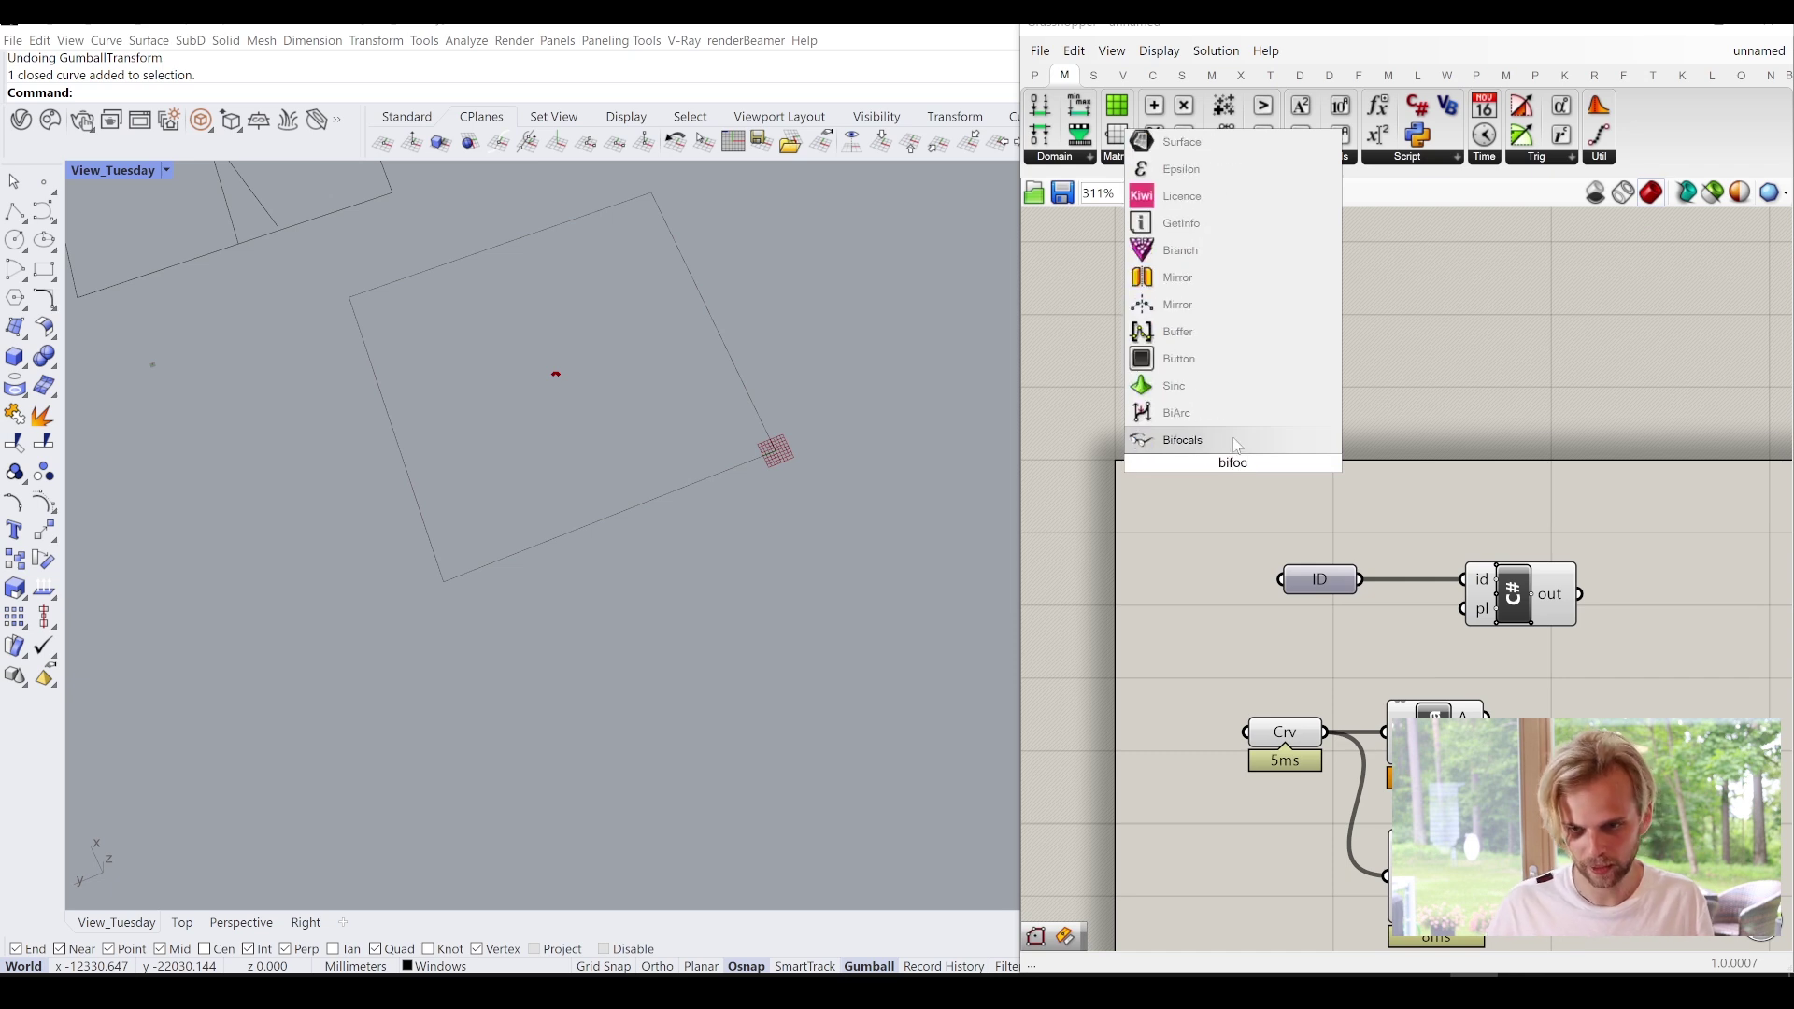
click(1252, 443)
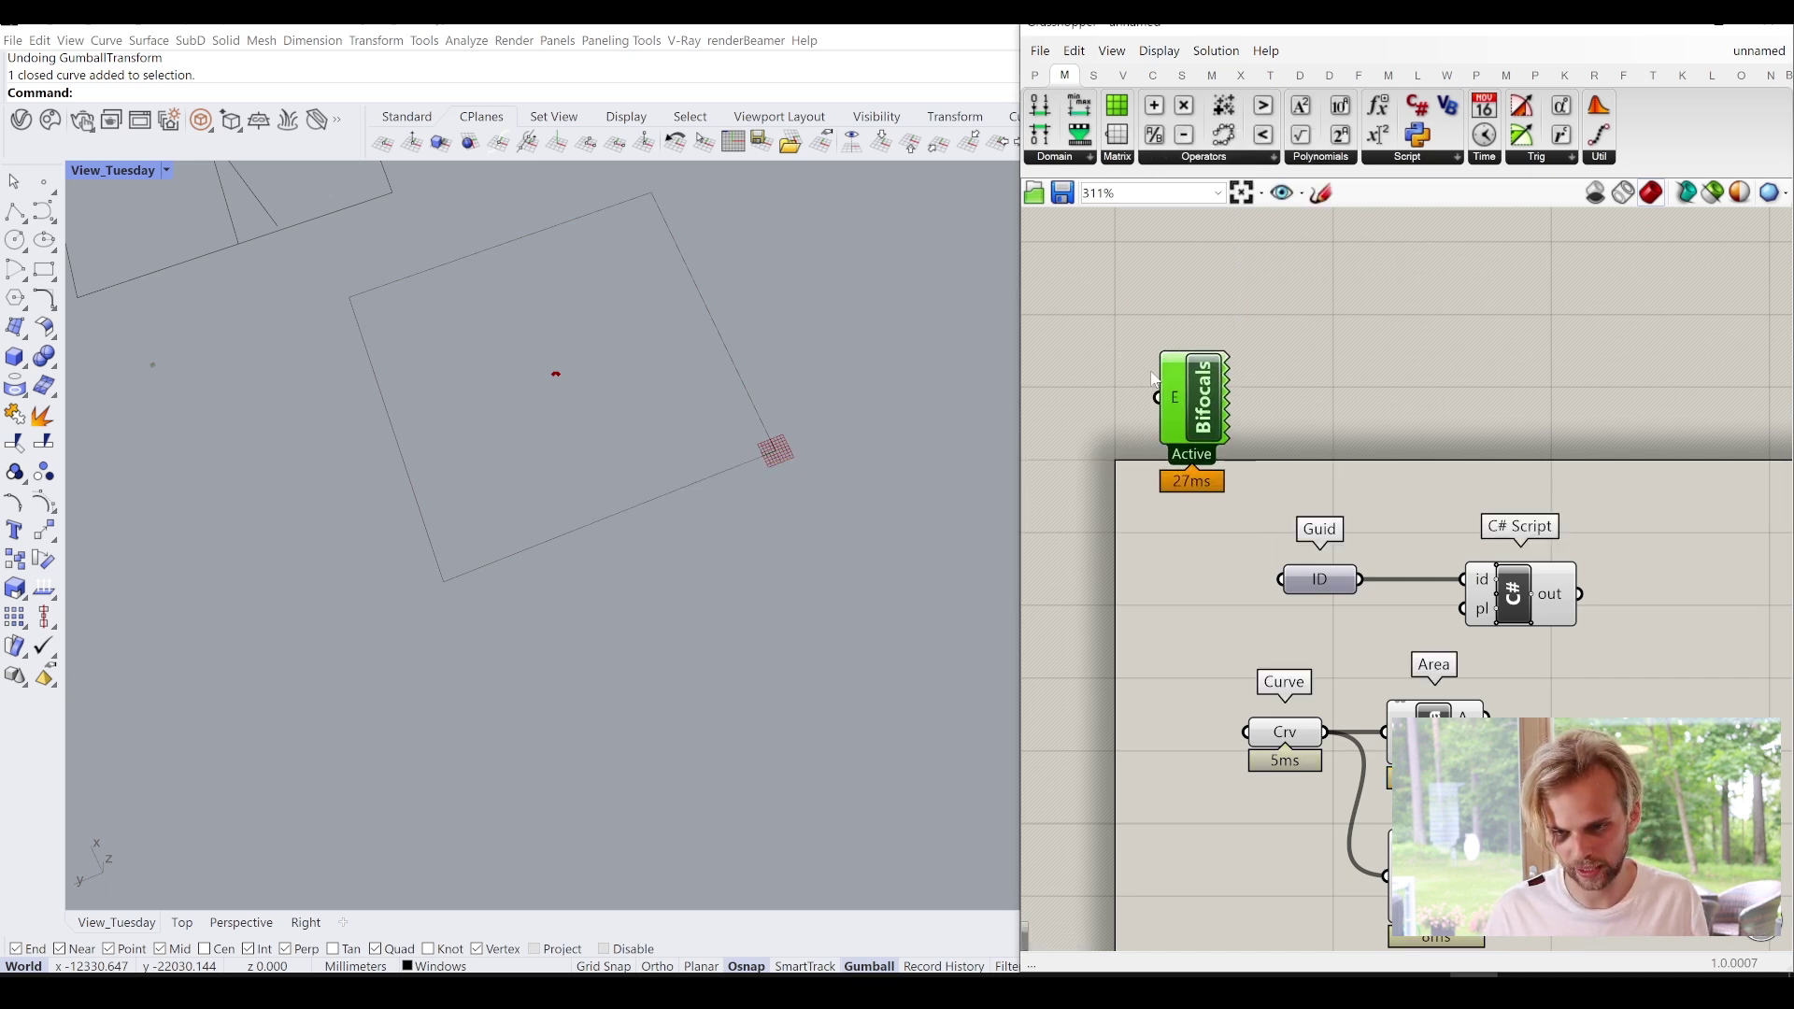
drag(1203, 428, 1125, 363)
click(1298, 327)
right_drag(1390, 680, 1281, 431)
scroll(1400, 546, up, 4)
click(1283, 431)
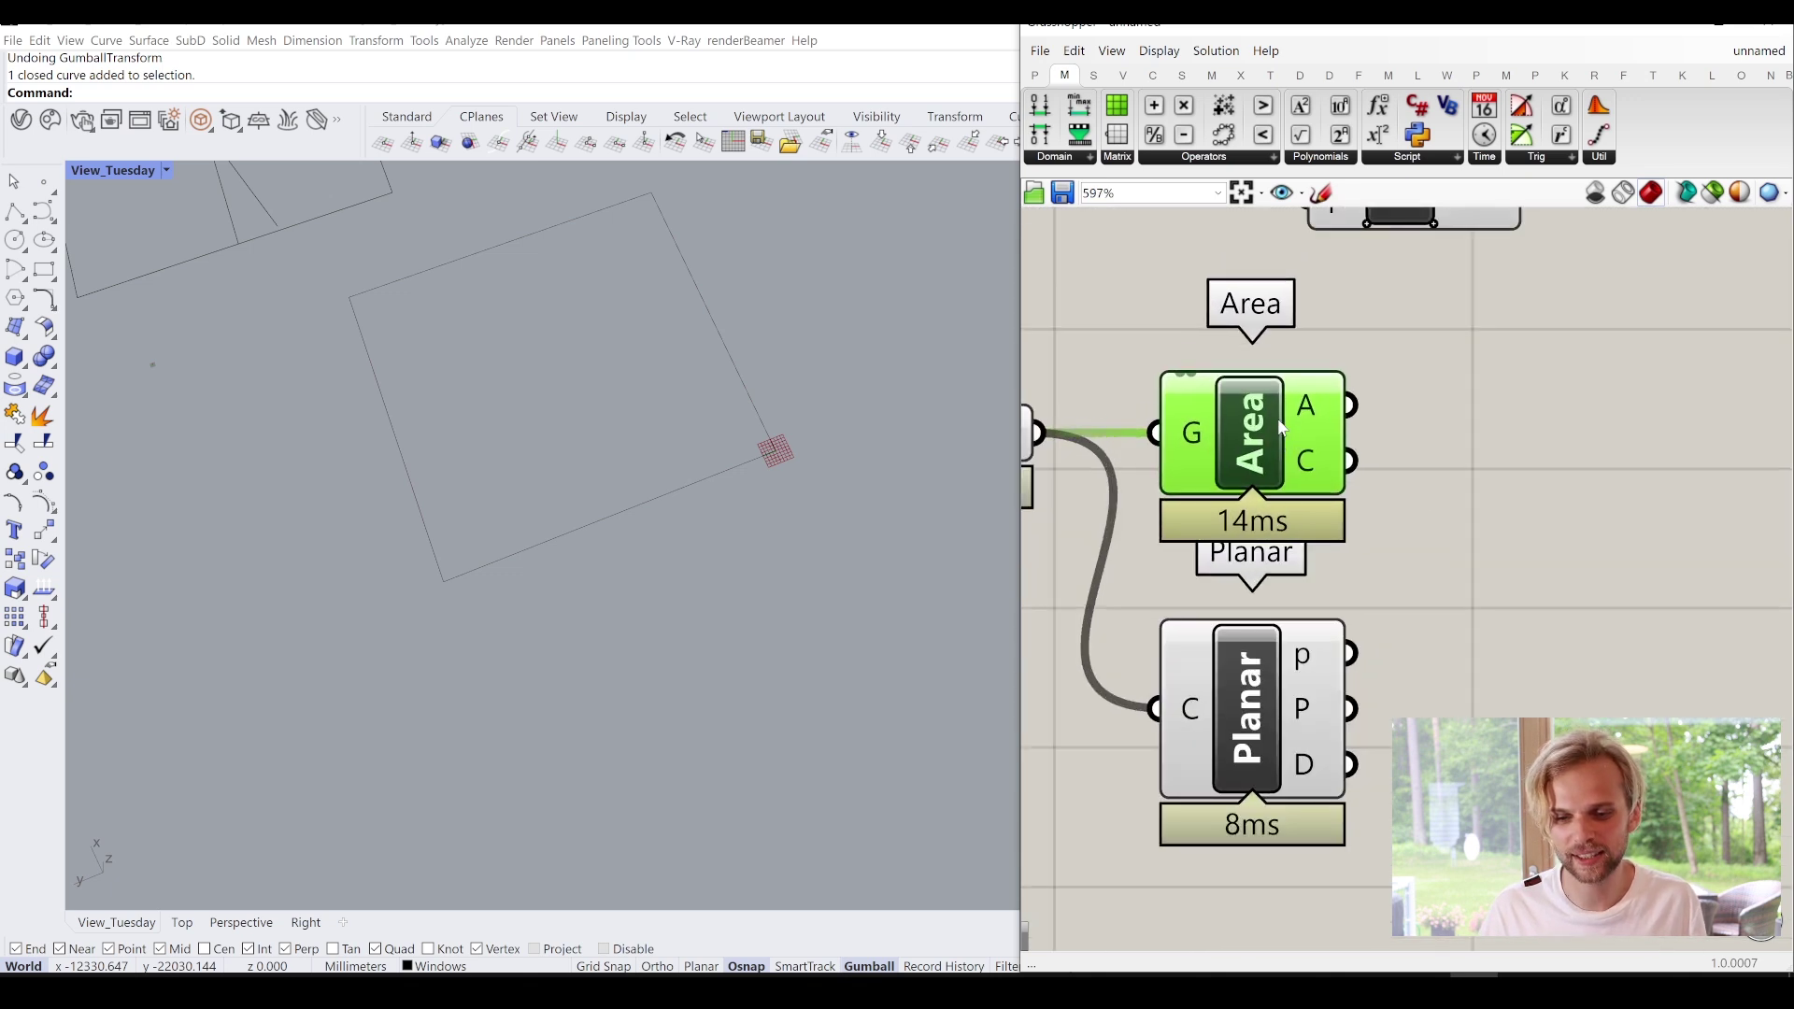
click(1481, 450)
Add a Plane Origin component to the right of the Area and Planar components.
scroll(1460, 453, down, 2)
scroll(591, 375, up, 3)
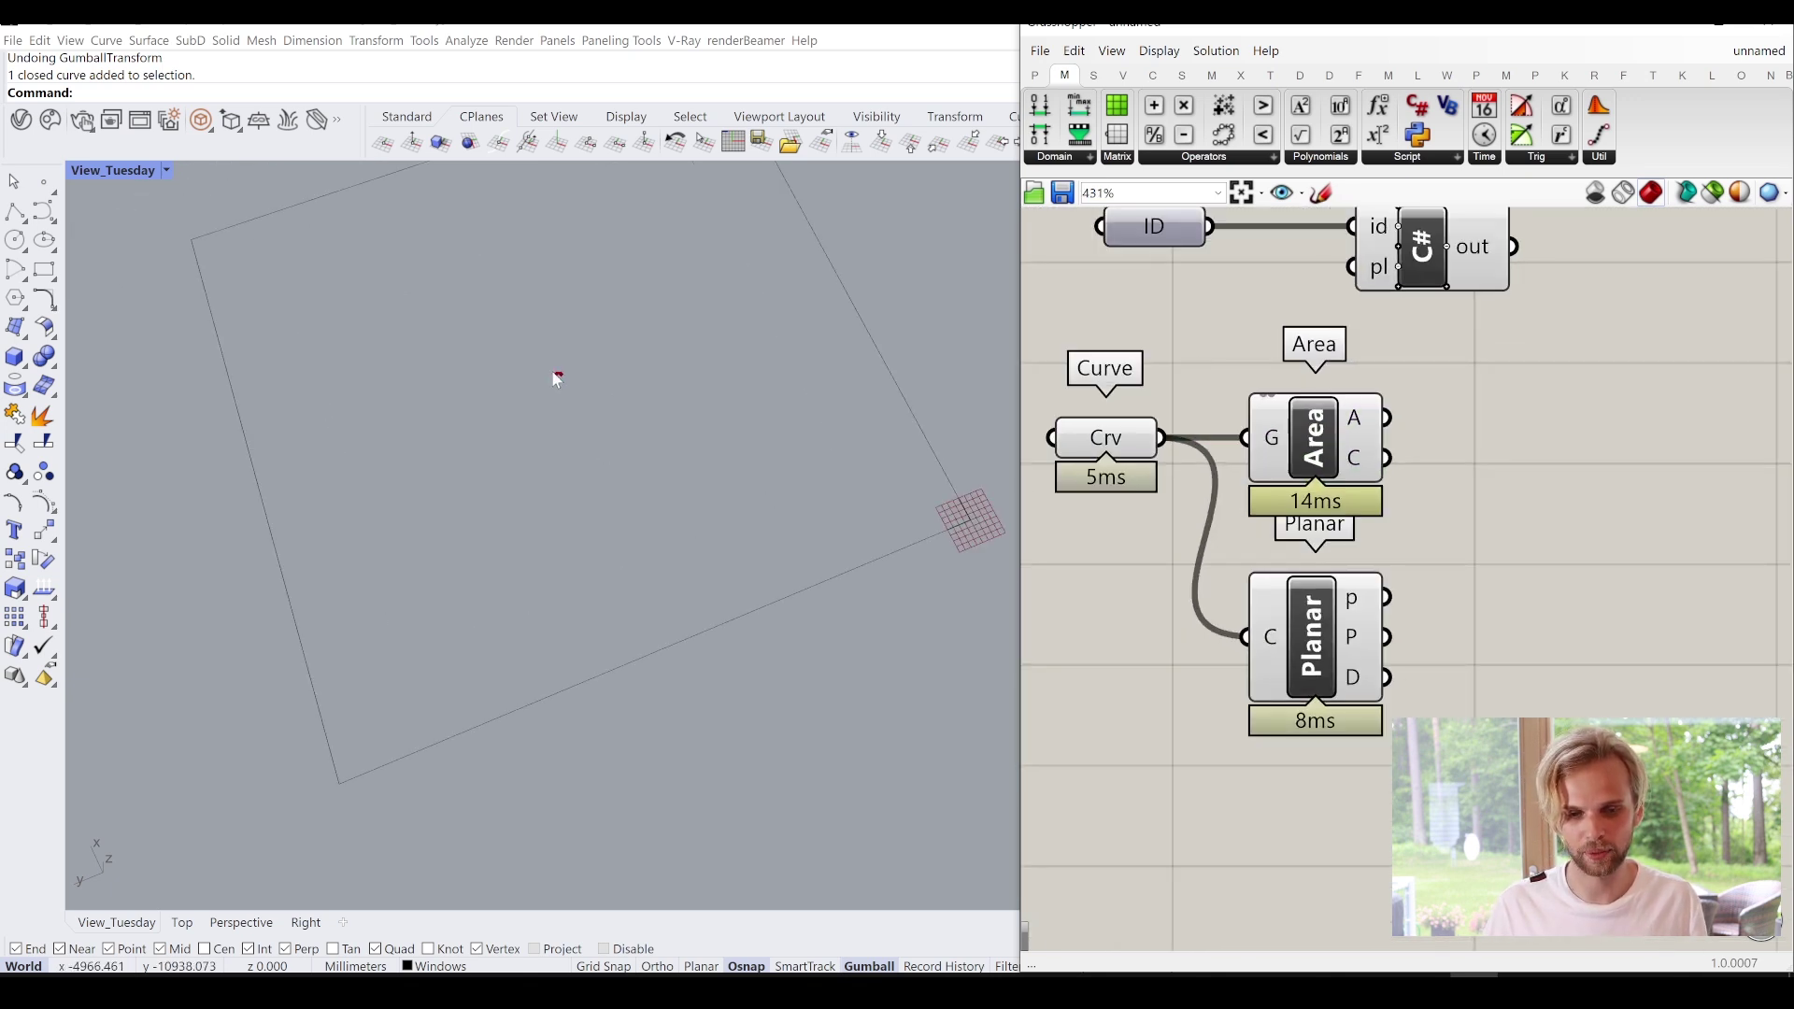
scroll(559, 377, down, 5)
double_click(1642, 517)
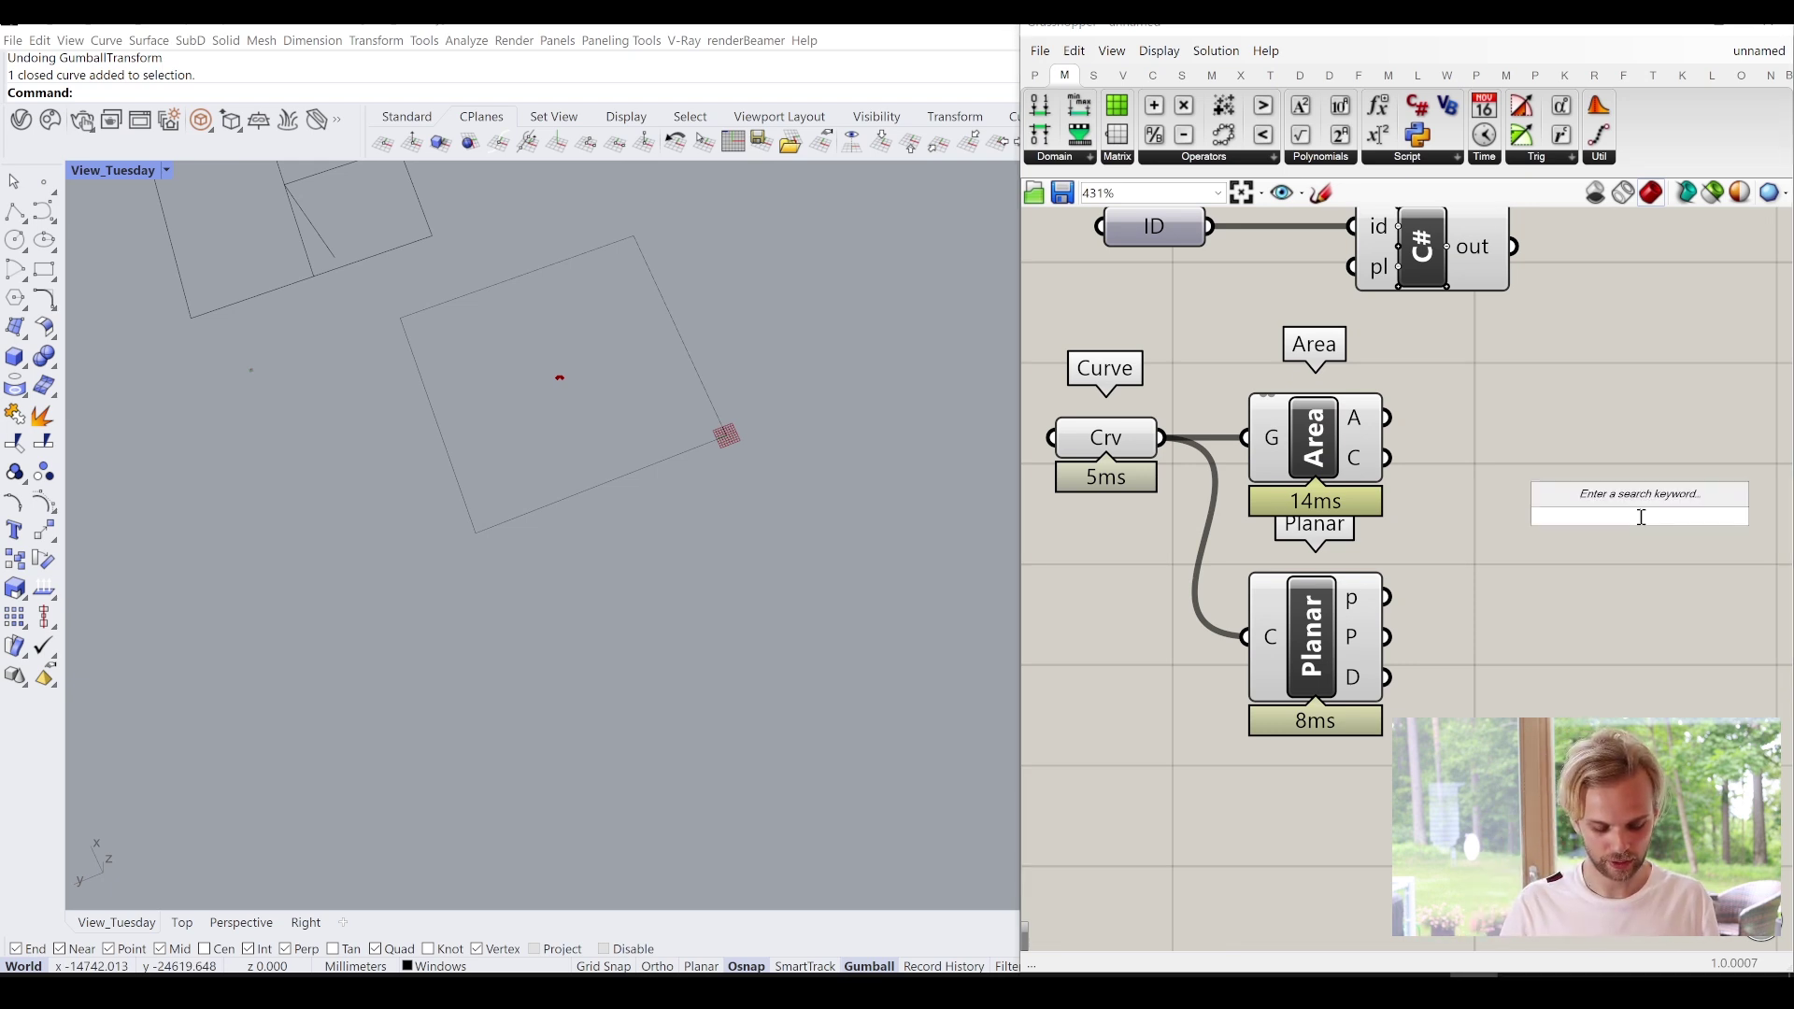
text(plane ori)
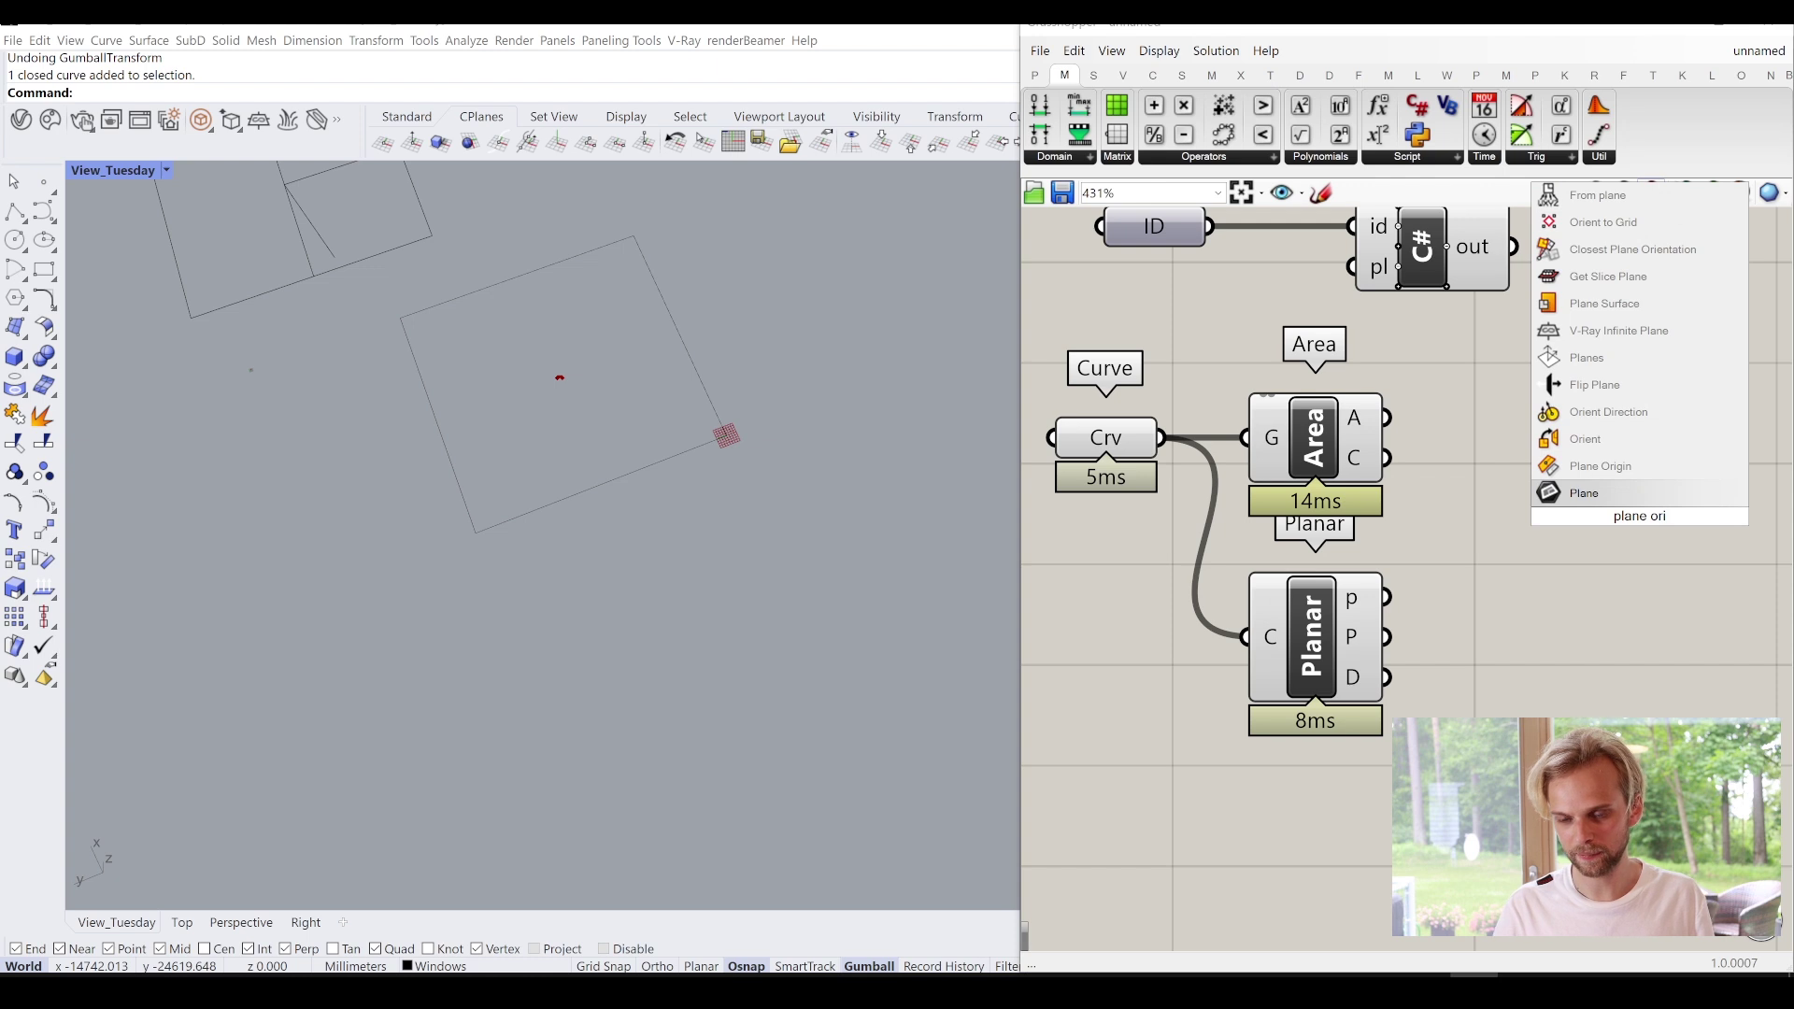
key(Up)
key(Return)
drag(1636, 528, 1596, 556)
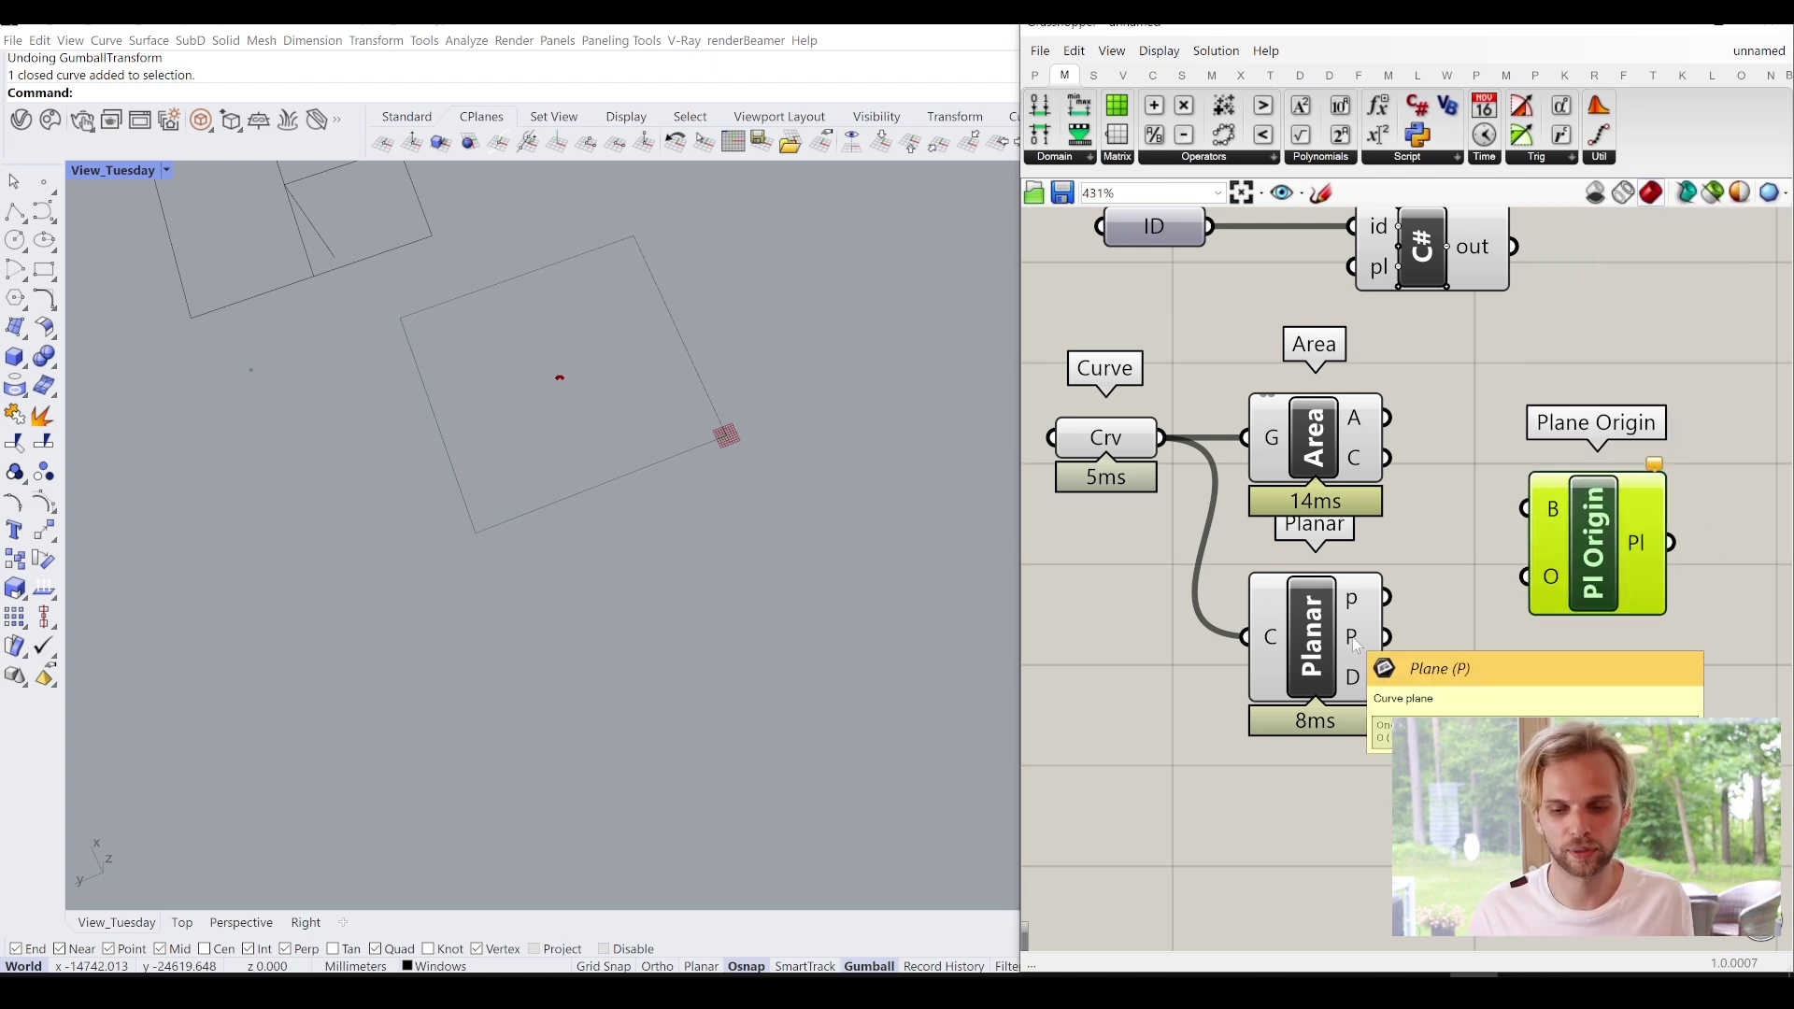
Connect Planar's plane output to Plane Origin's B input and Area's centroid to its O input, spacing Planar further below Area.
drag(1390, 636, 1532, 512)
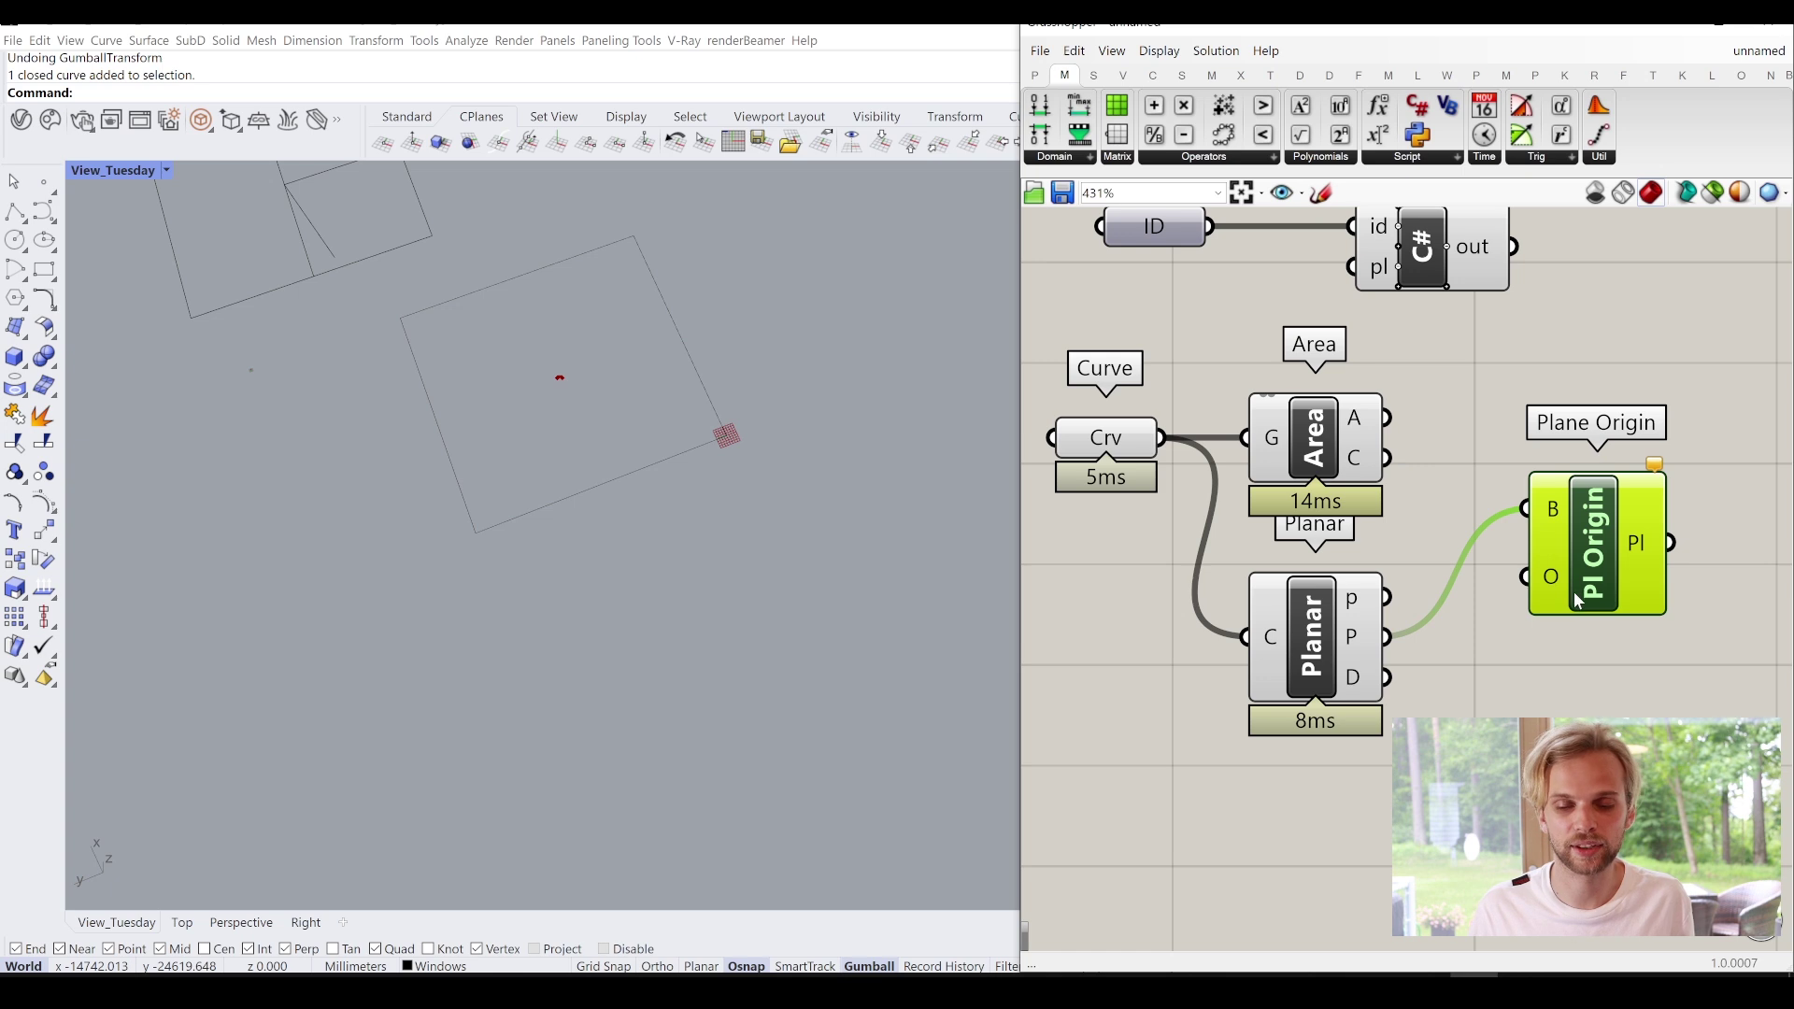
drag(1388, 420, 1526, 577)
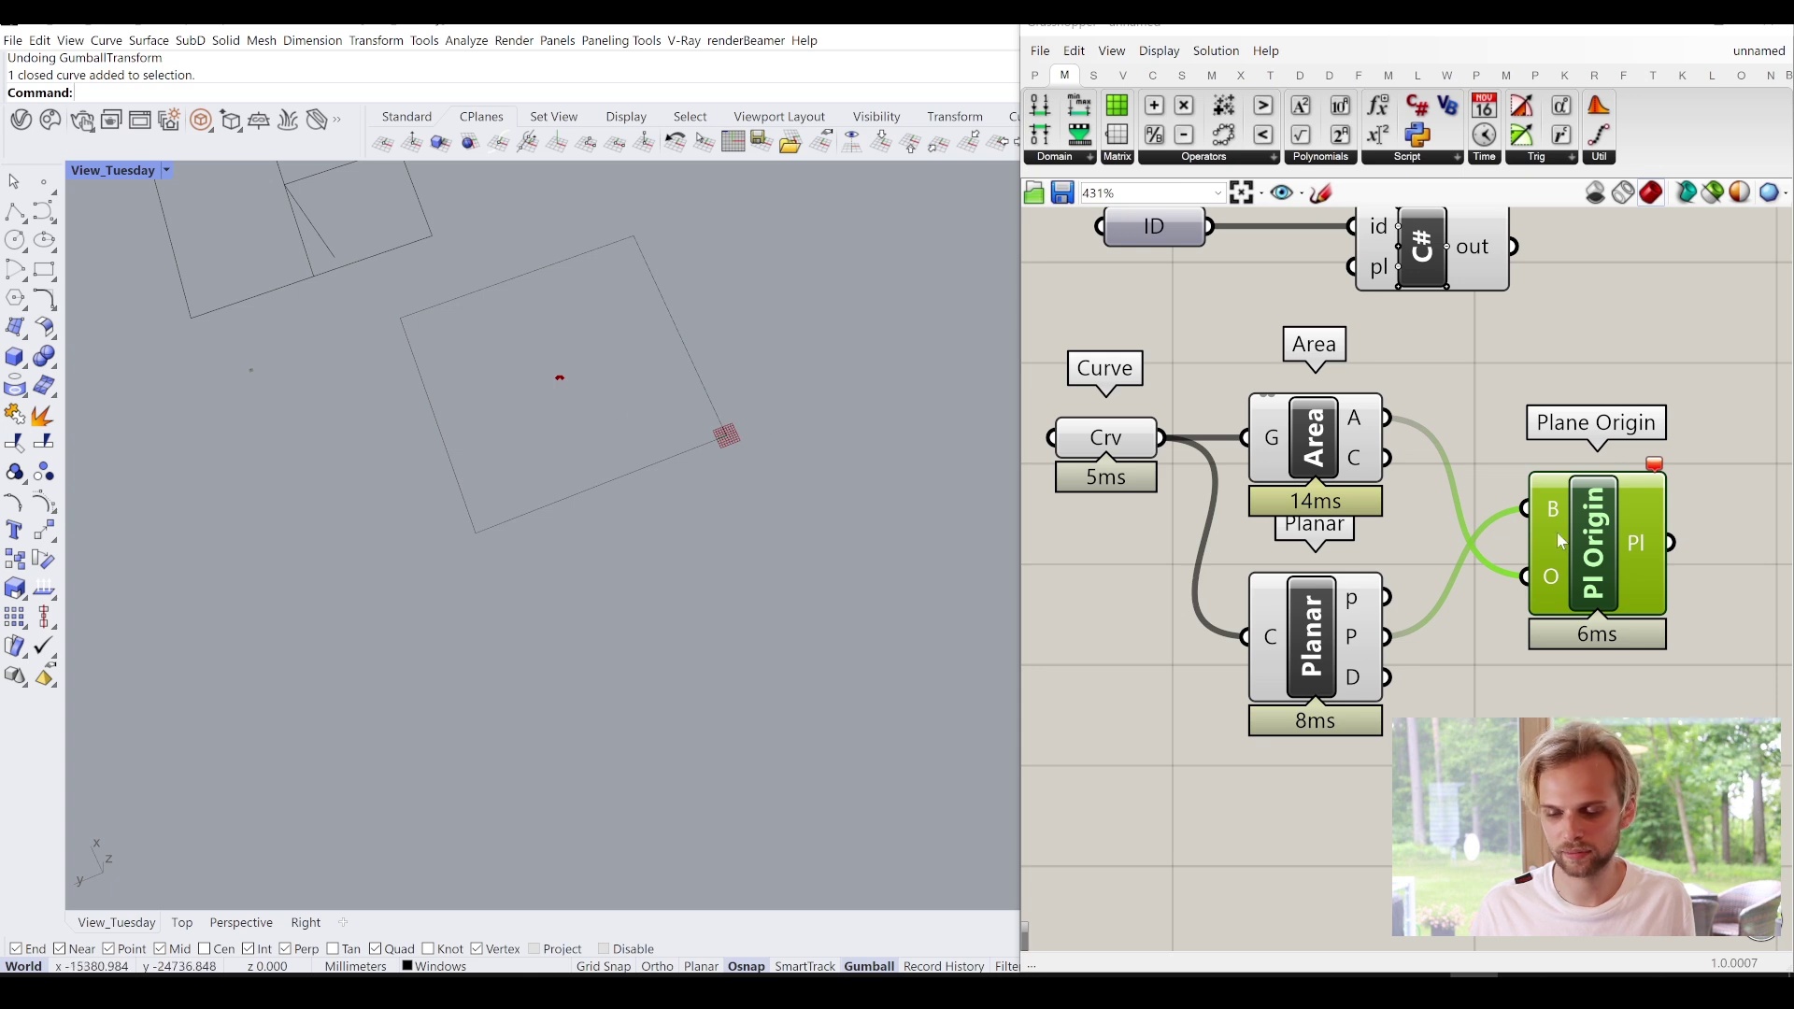
ctrl+drag(1531, 574, 1389, 419)
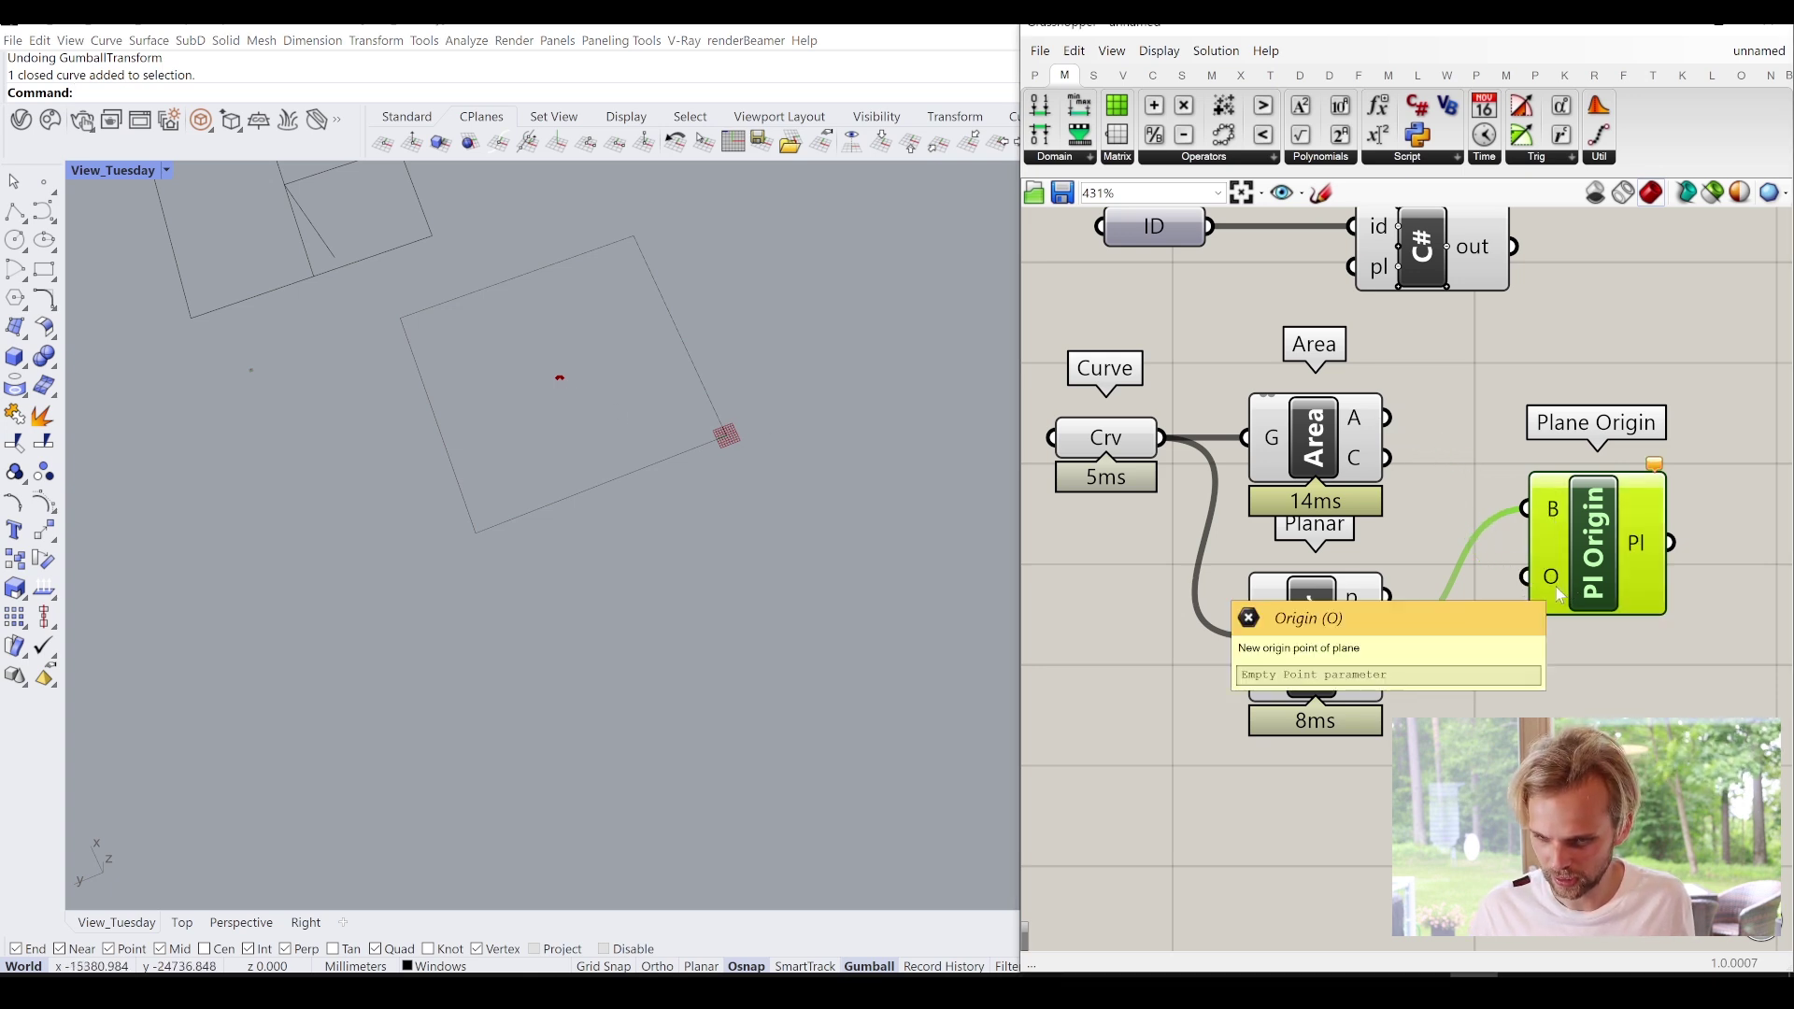
drag(1388, 458, 1526, 577)
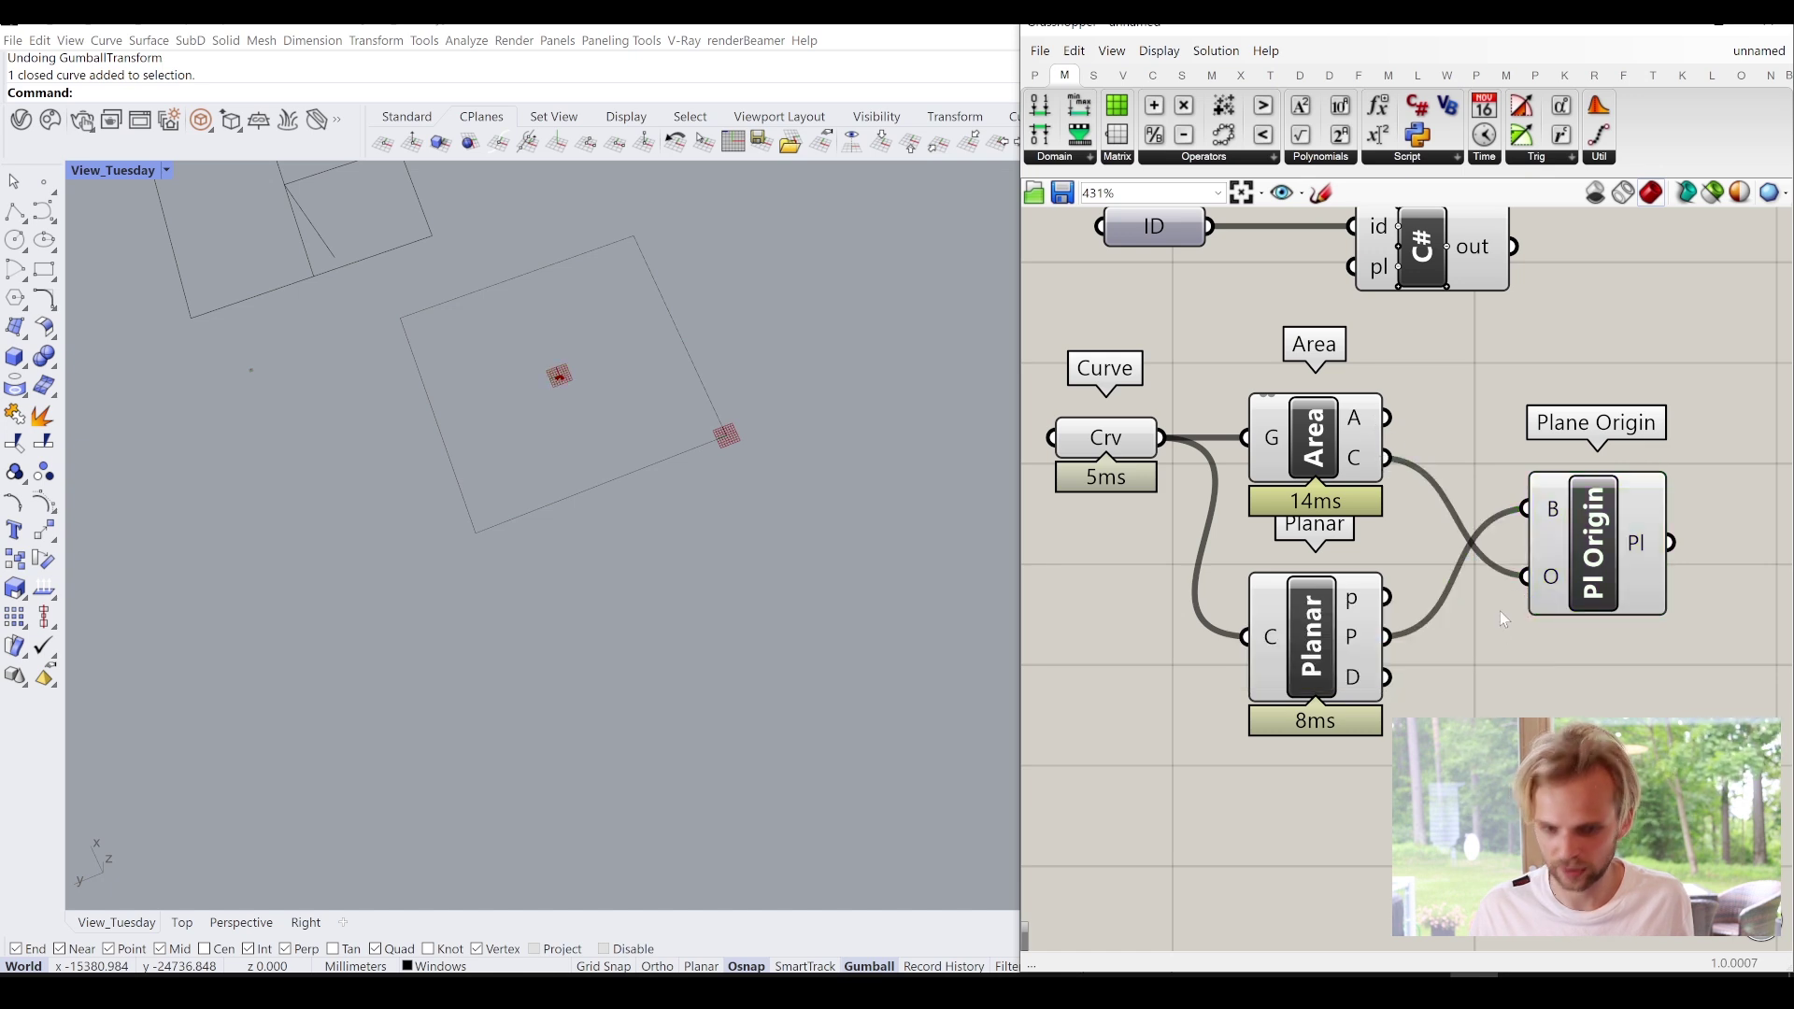
drag(1360, 664, 1367, 741)
click(1495, 655)
click(1635, 564)
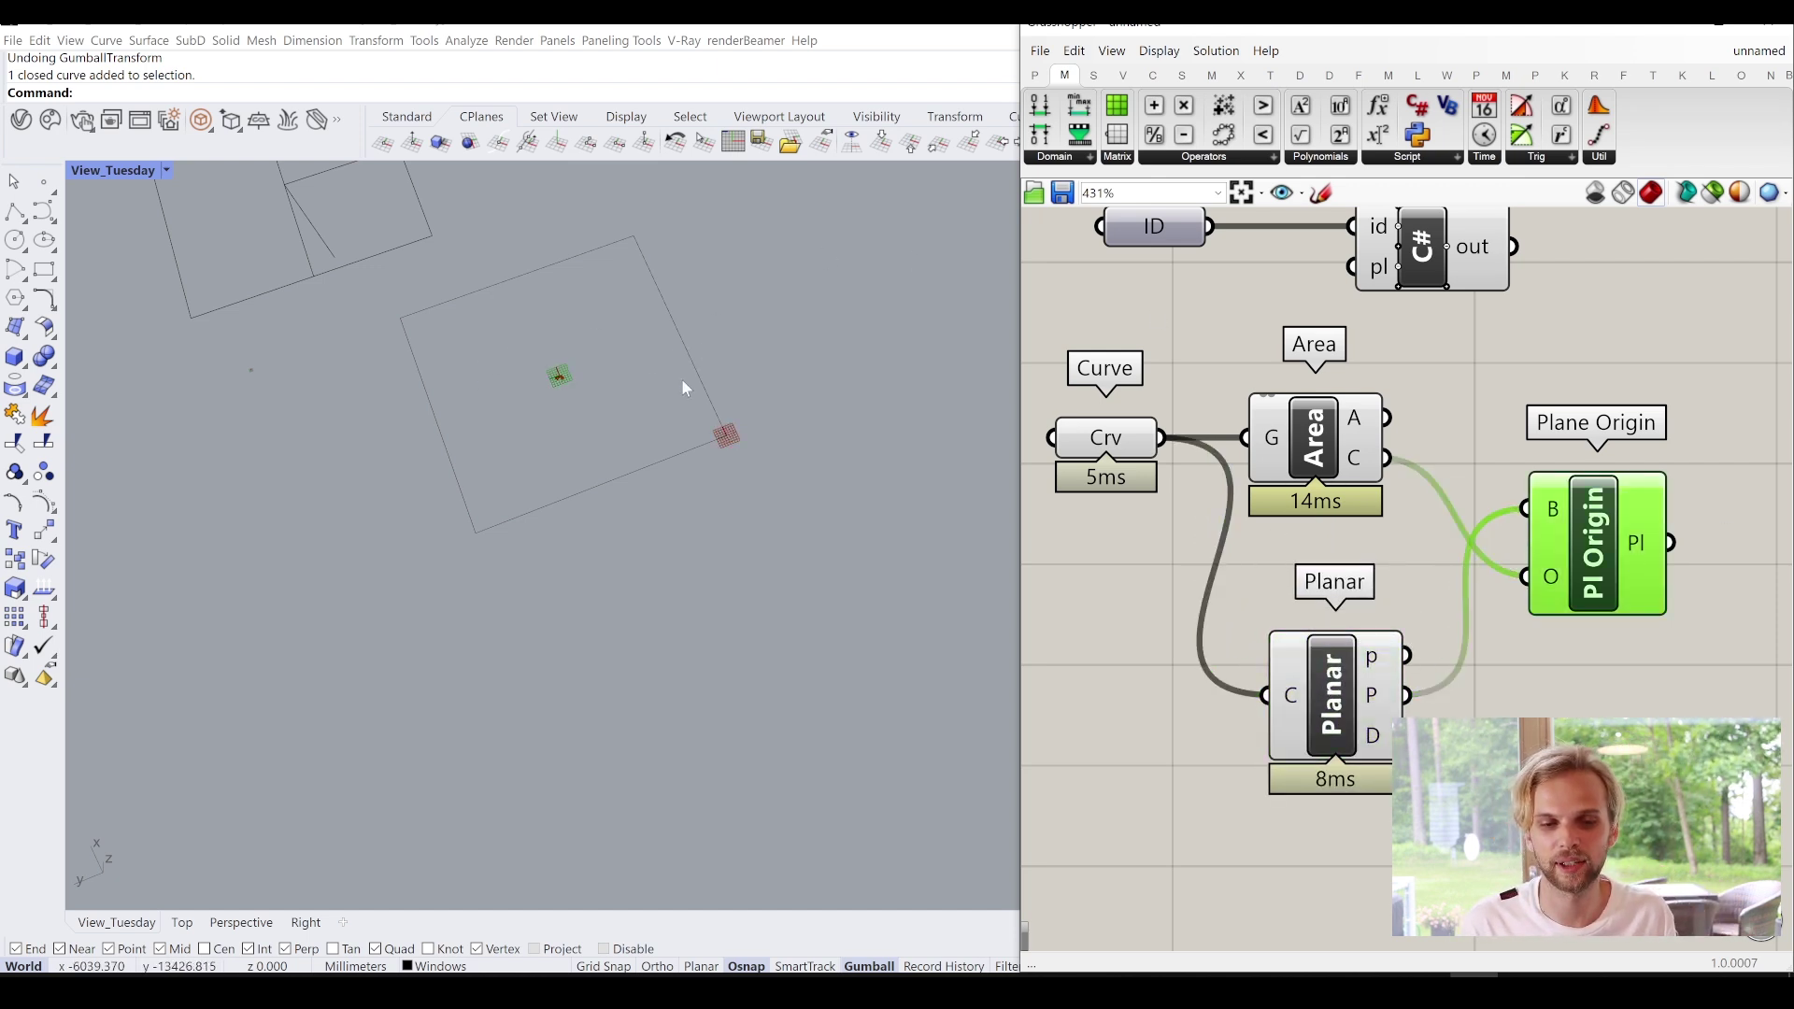
Turn off the preview of the Curve, Area and Planar components.
drag(1382, 810, 1076, 360)
middle_click(1082, 383)
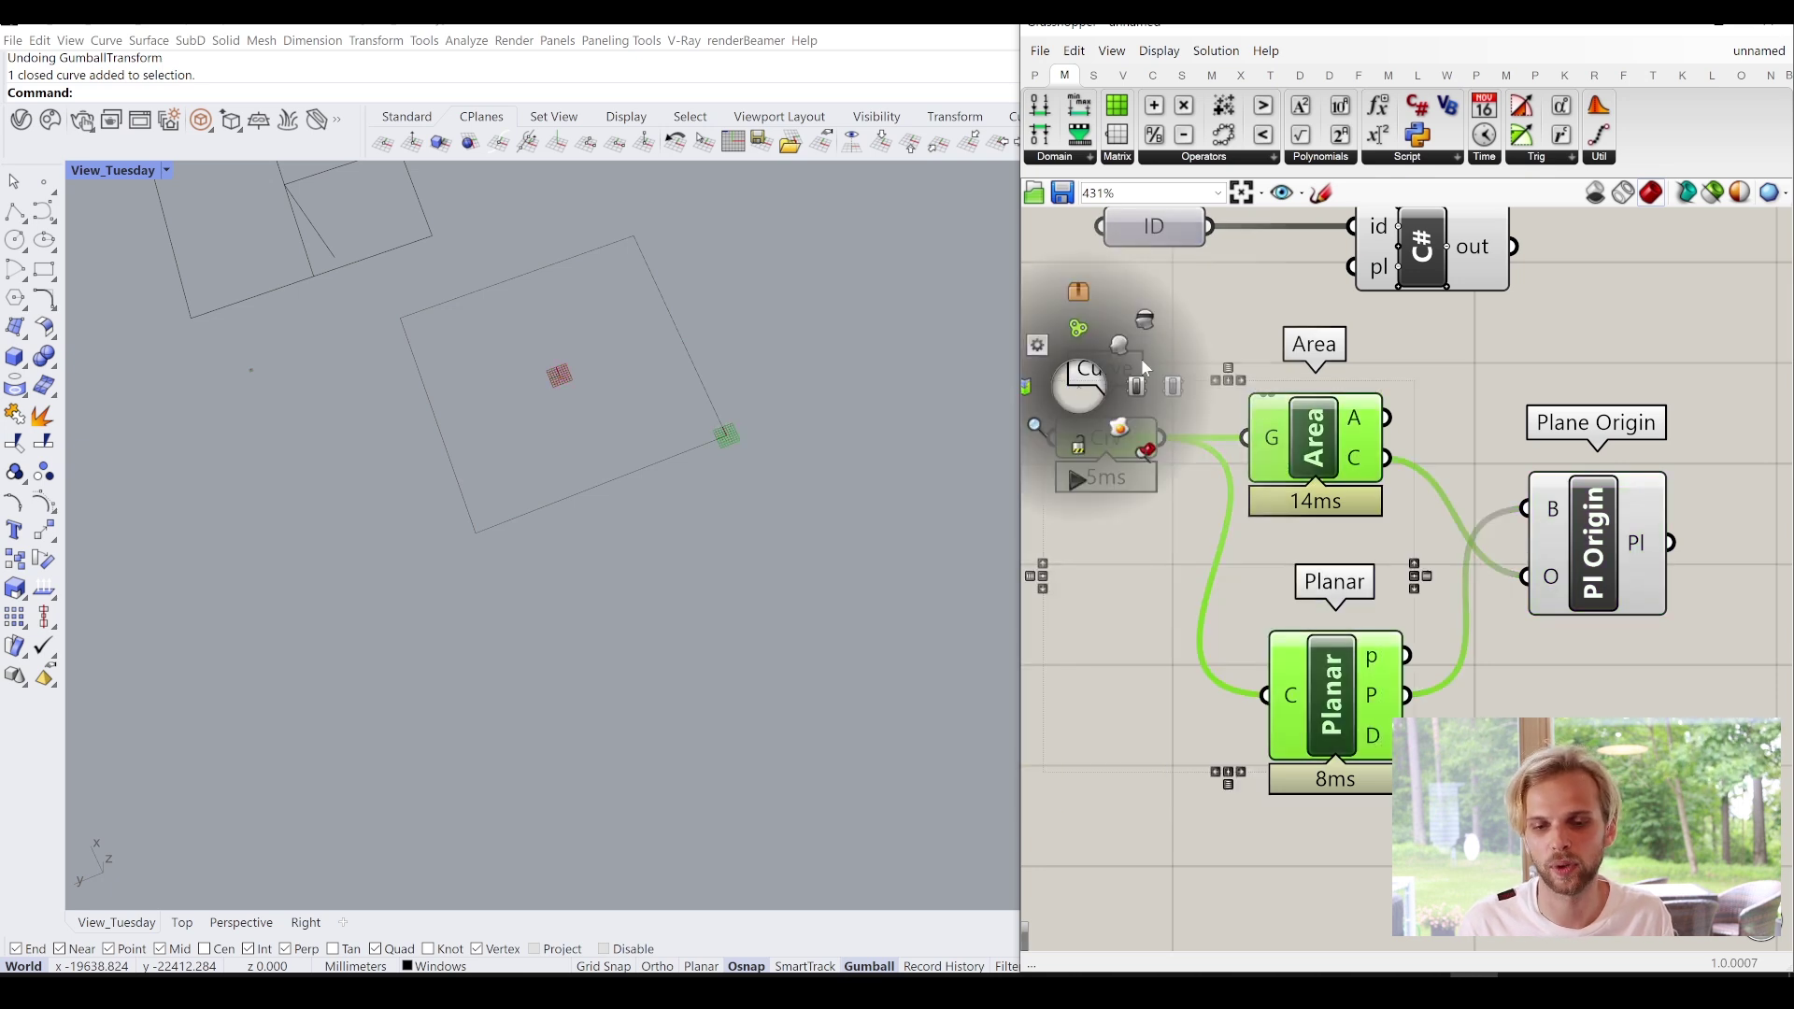
click(1144, 326)
Move the Guid parameter and C# component further right and connect Plane Origin's output to the C# pl input.
scroll(1547, 398, down, 2)
drag(1696, 718, 1200, 432)
click(1636, 322)
scroll(1383, 398, up, 2)
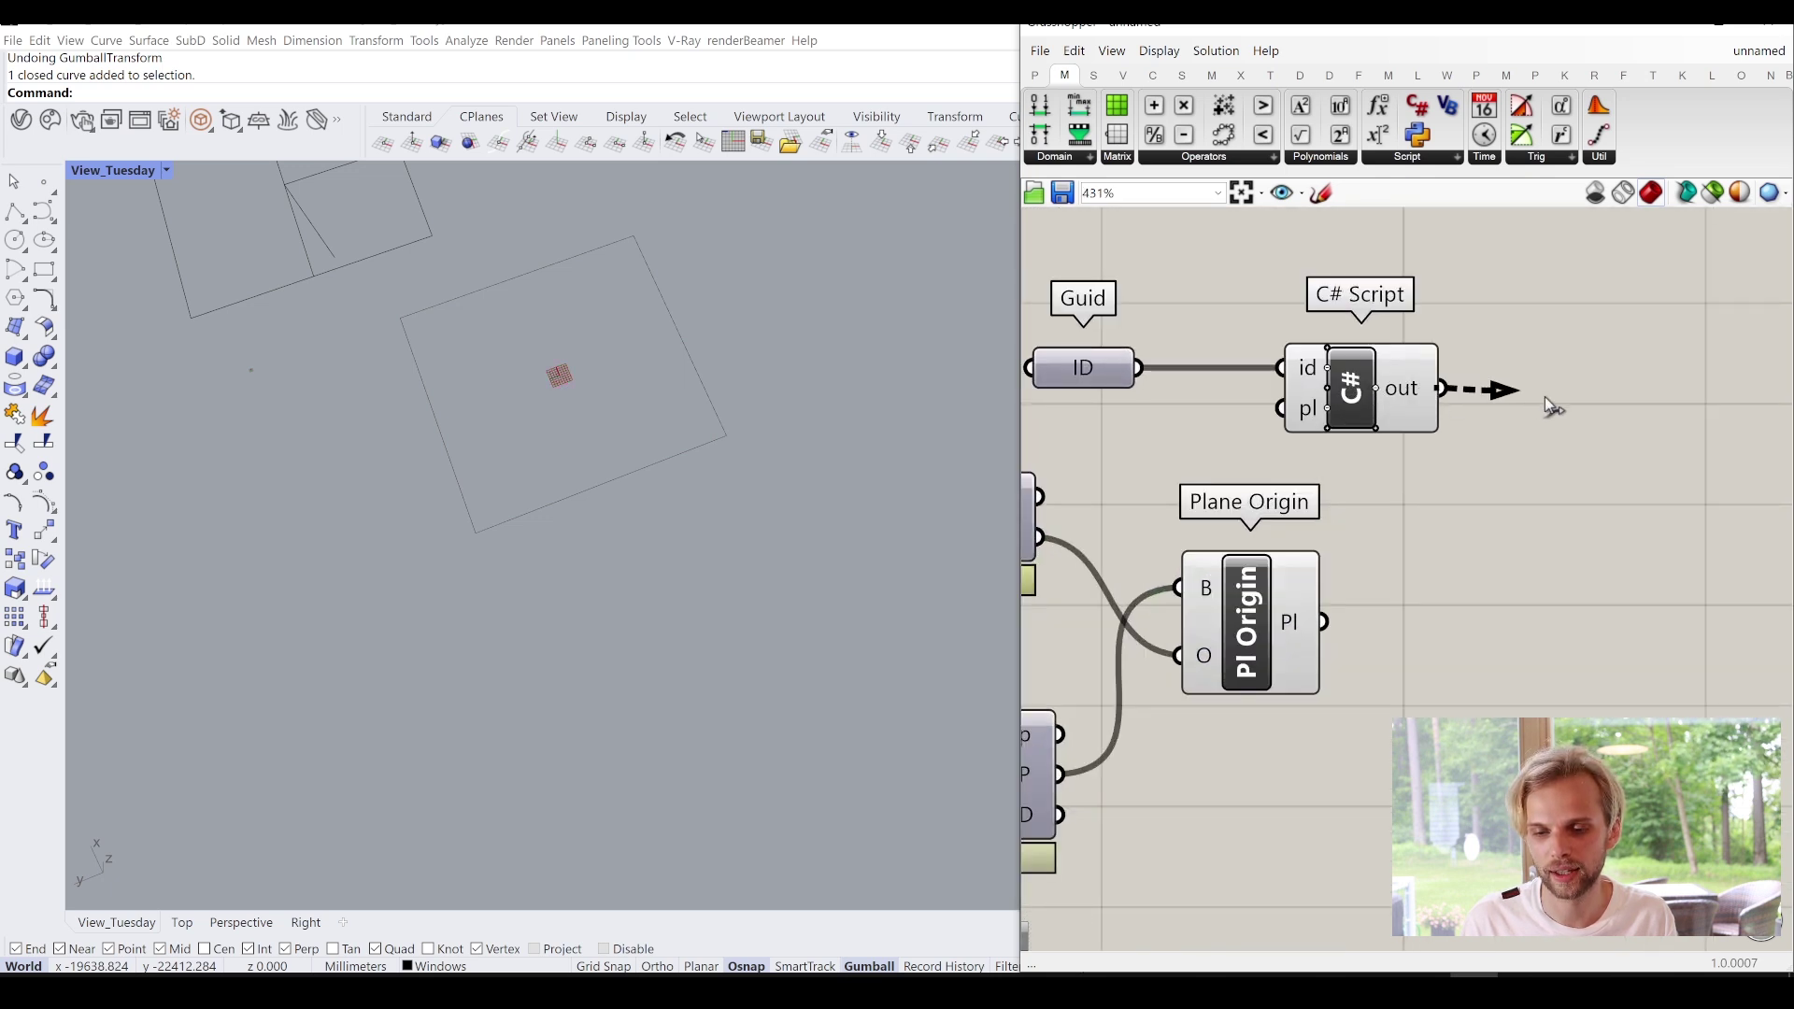
drag(1258, 612, 1301, 413)
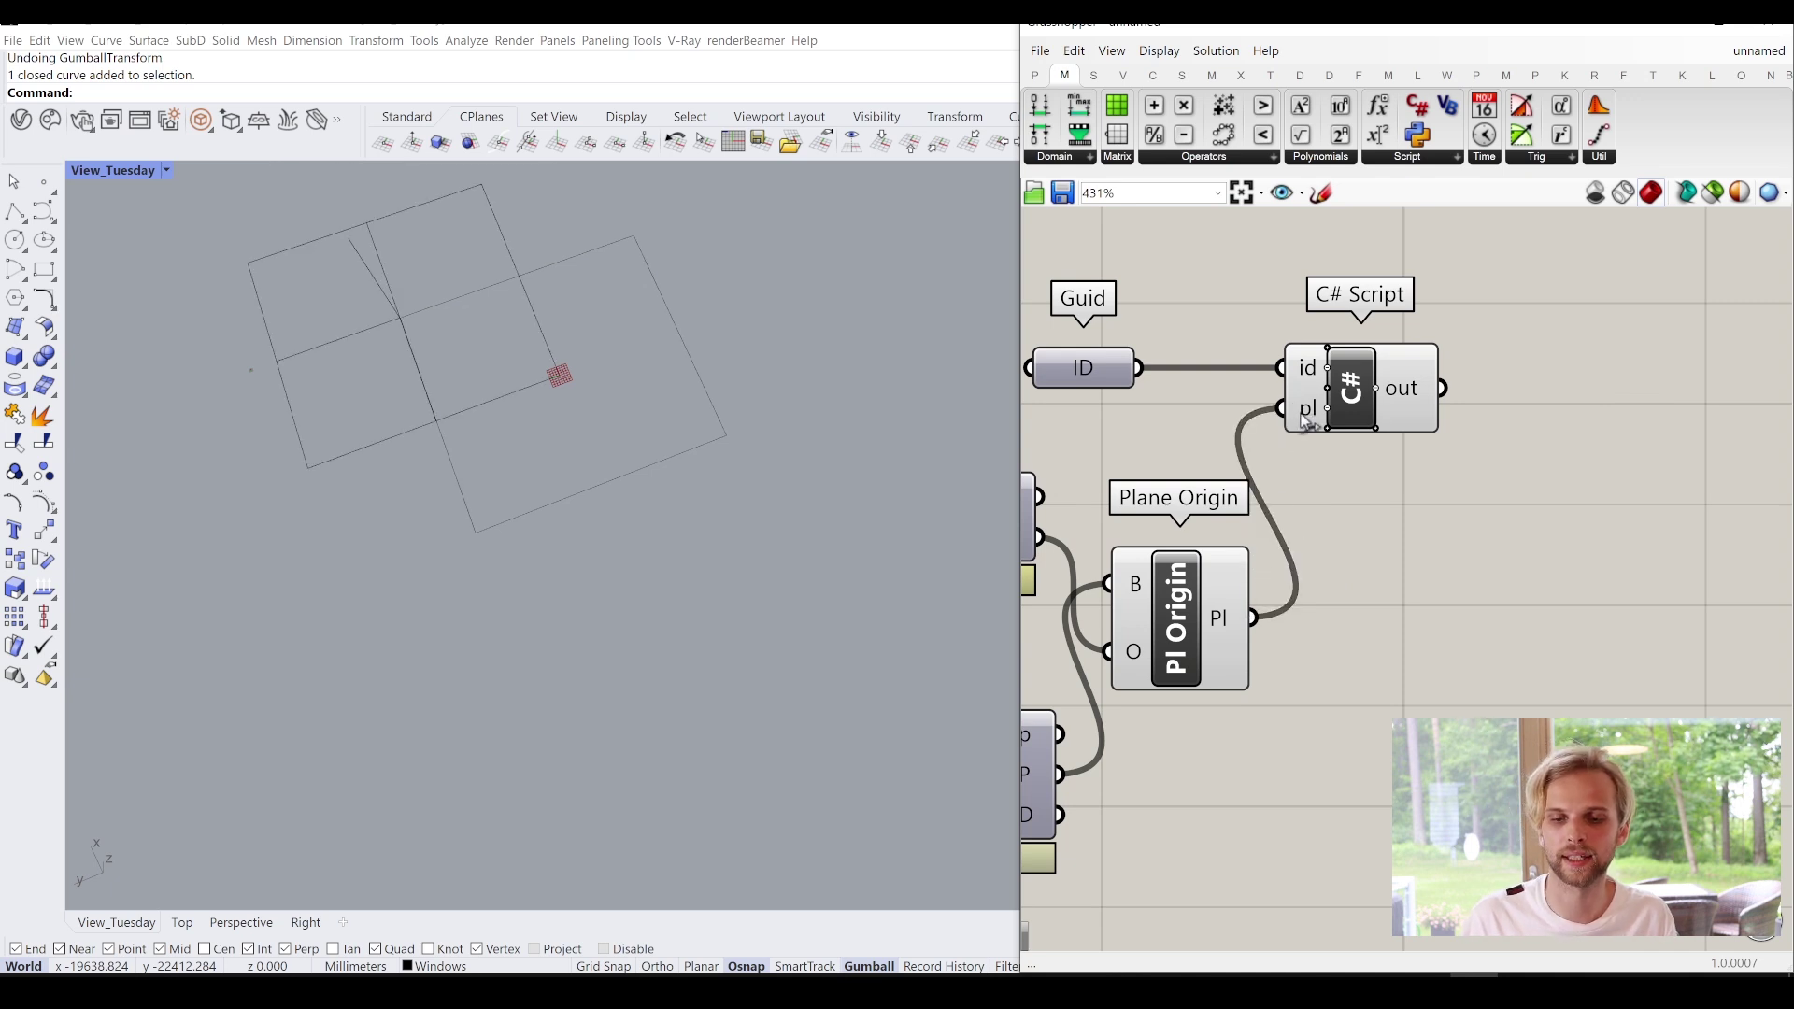
mouse_move(1311, 422)
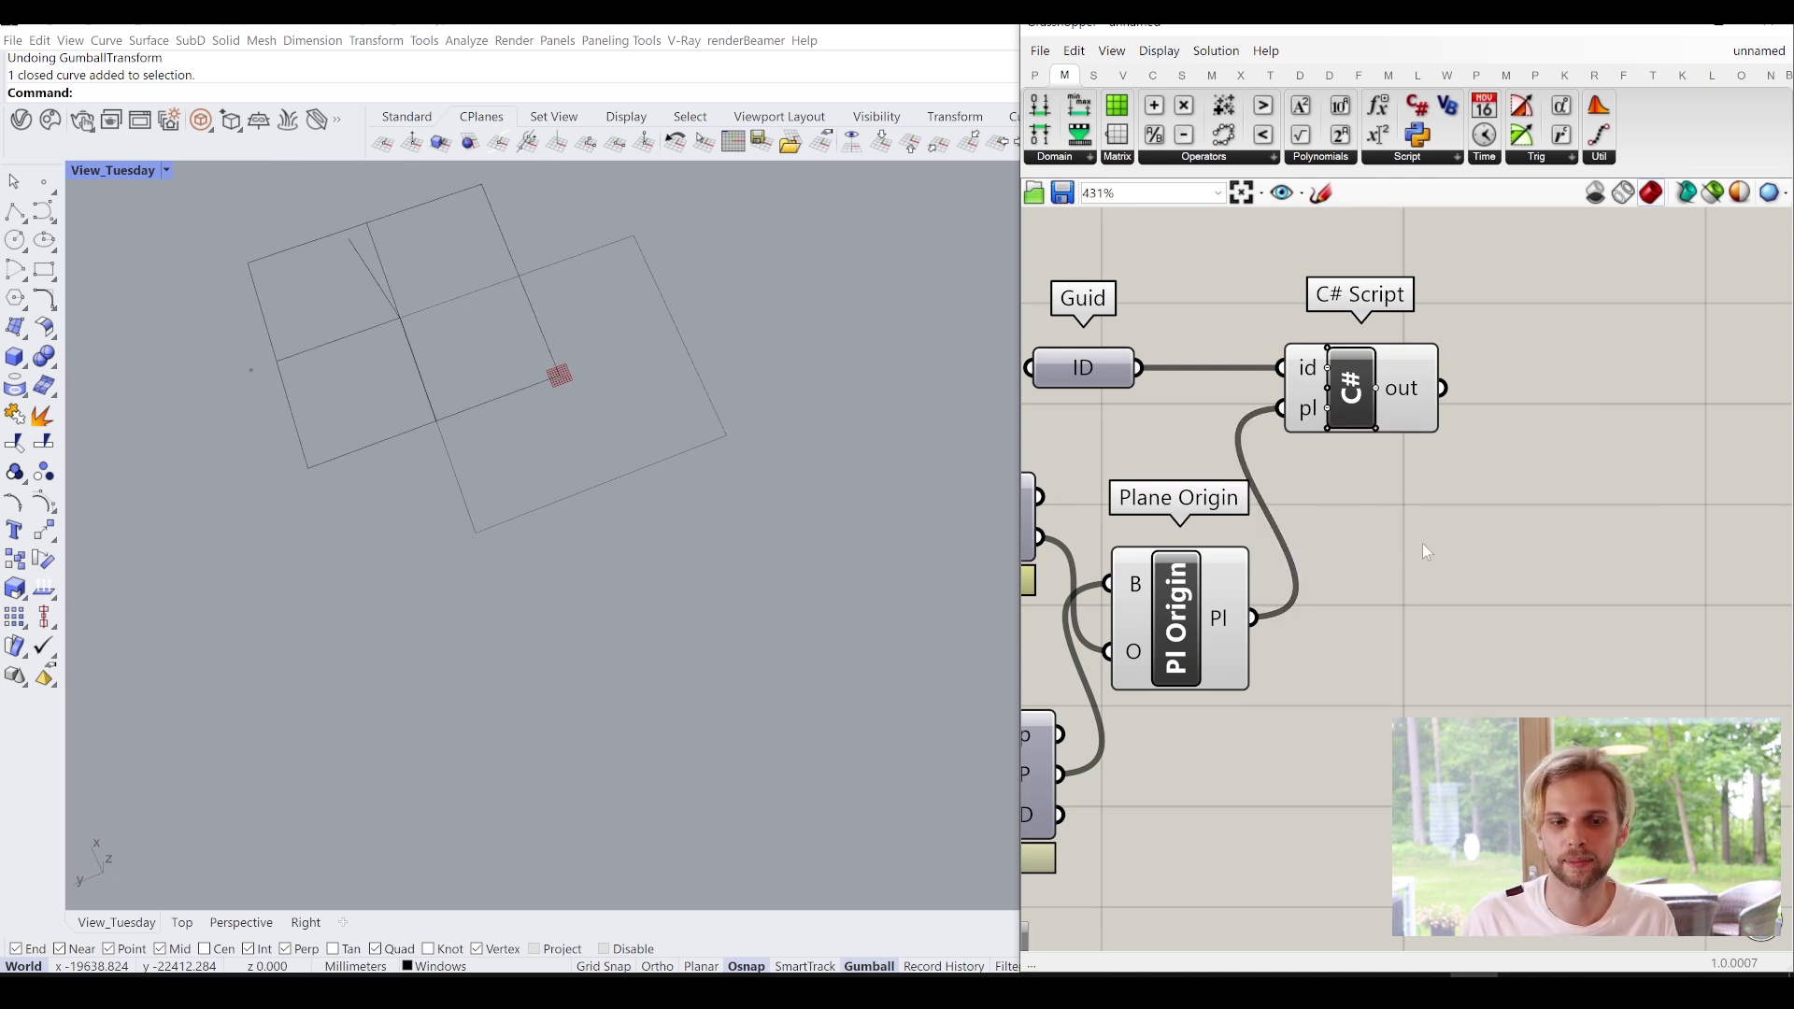
Delete the Area and Plane Origin components and connect Planar's plane output directly to the C# pl input.
right_drag(563, 407, 546, 475)
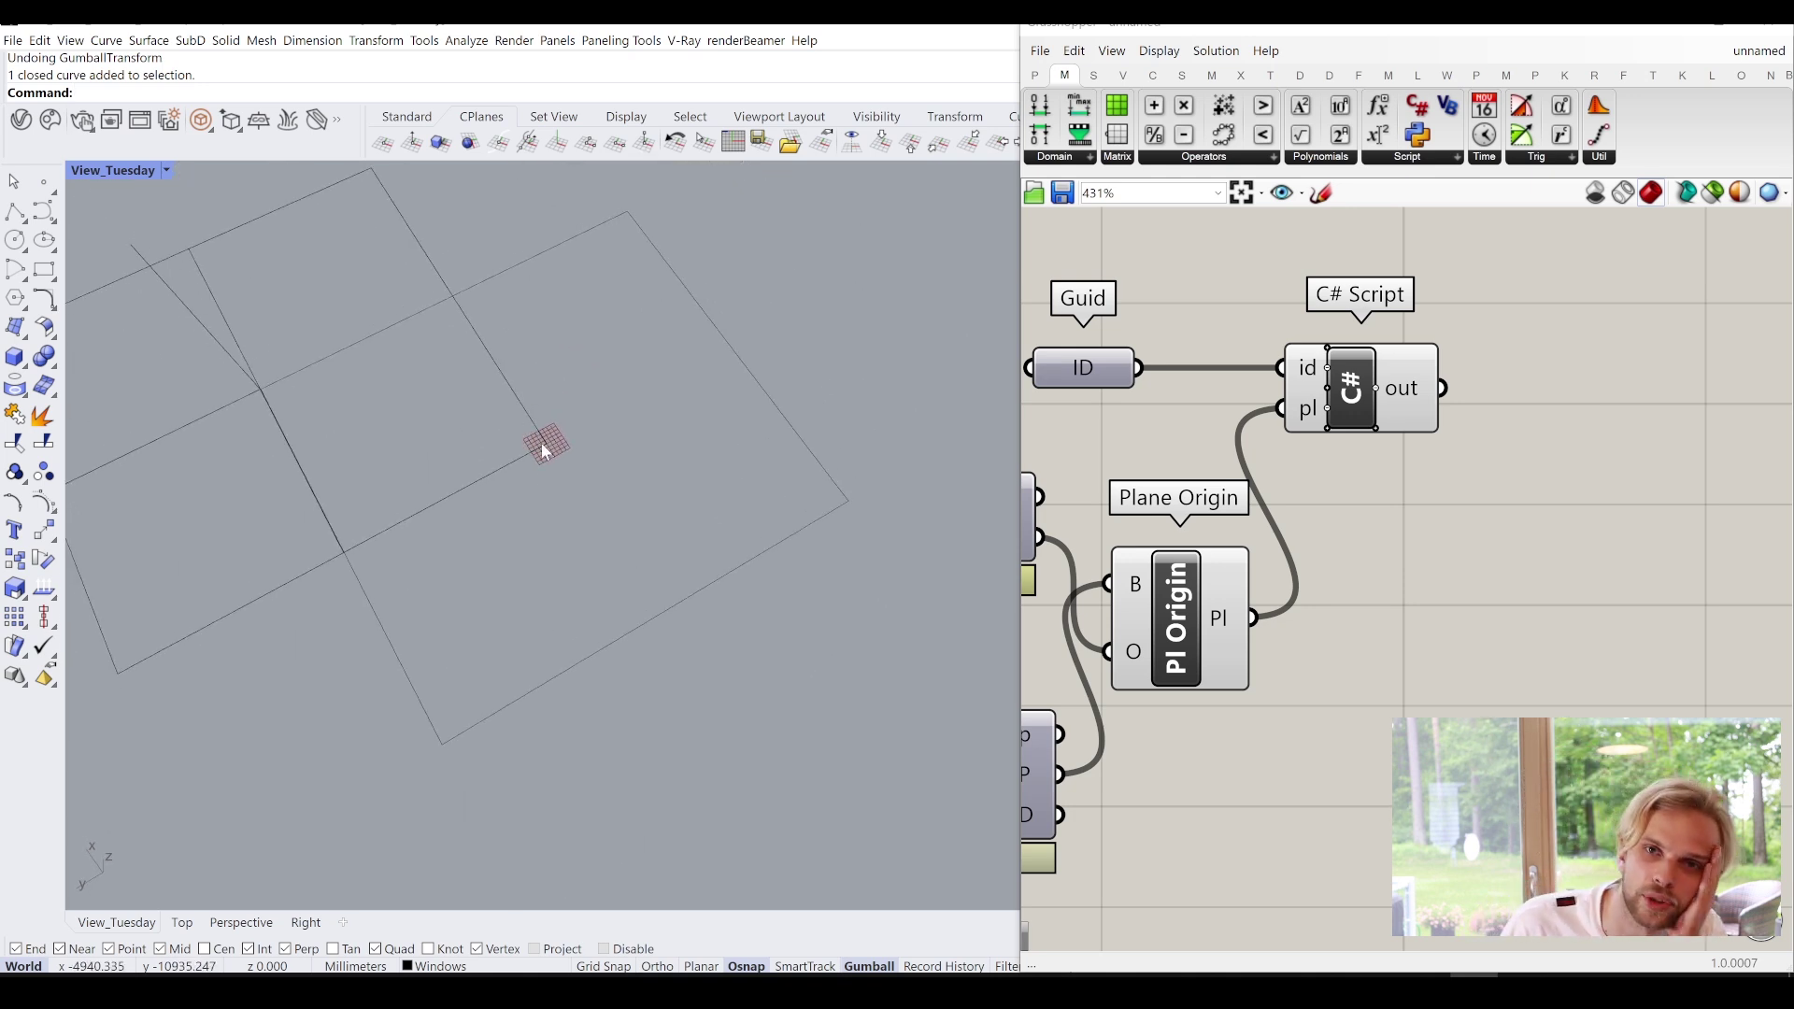
scroll(572, 443, down, 5)
scroll(560, 448, up, 6)
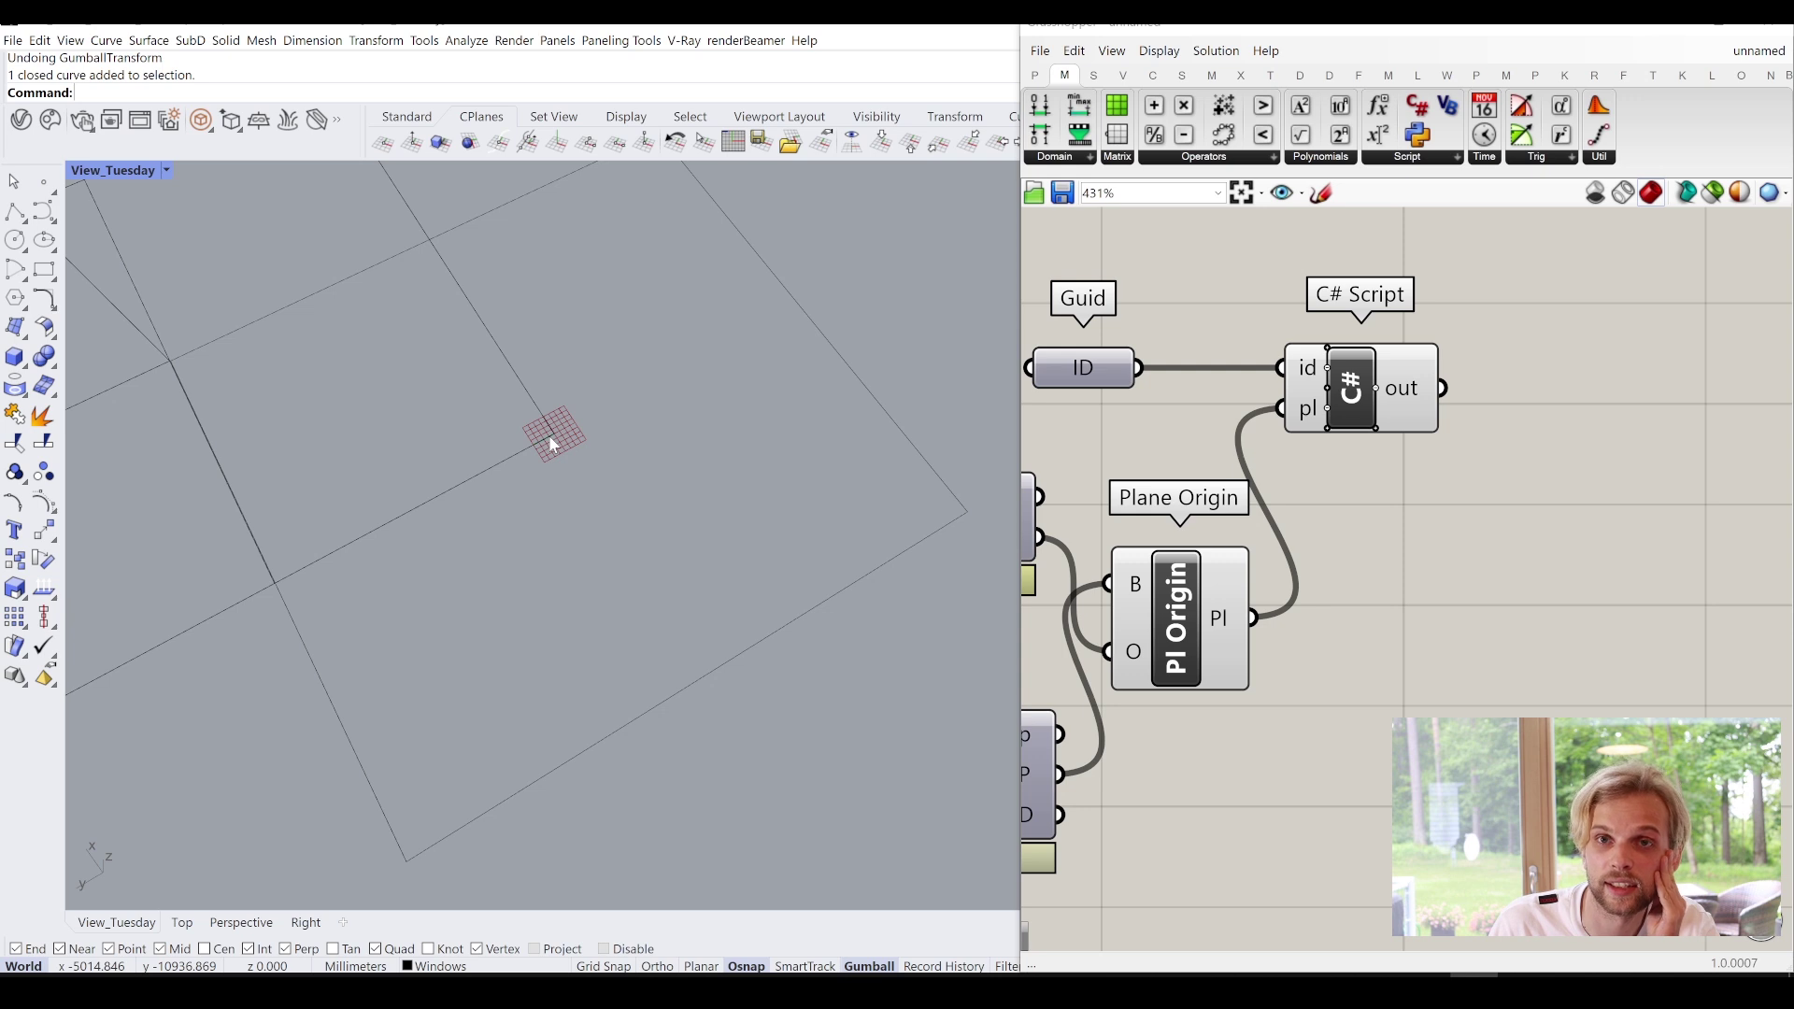
right_drag(1375, 547, 1597, 490)
scroll(1588, 492, down, 1)
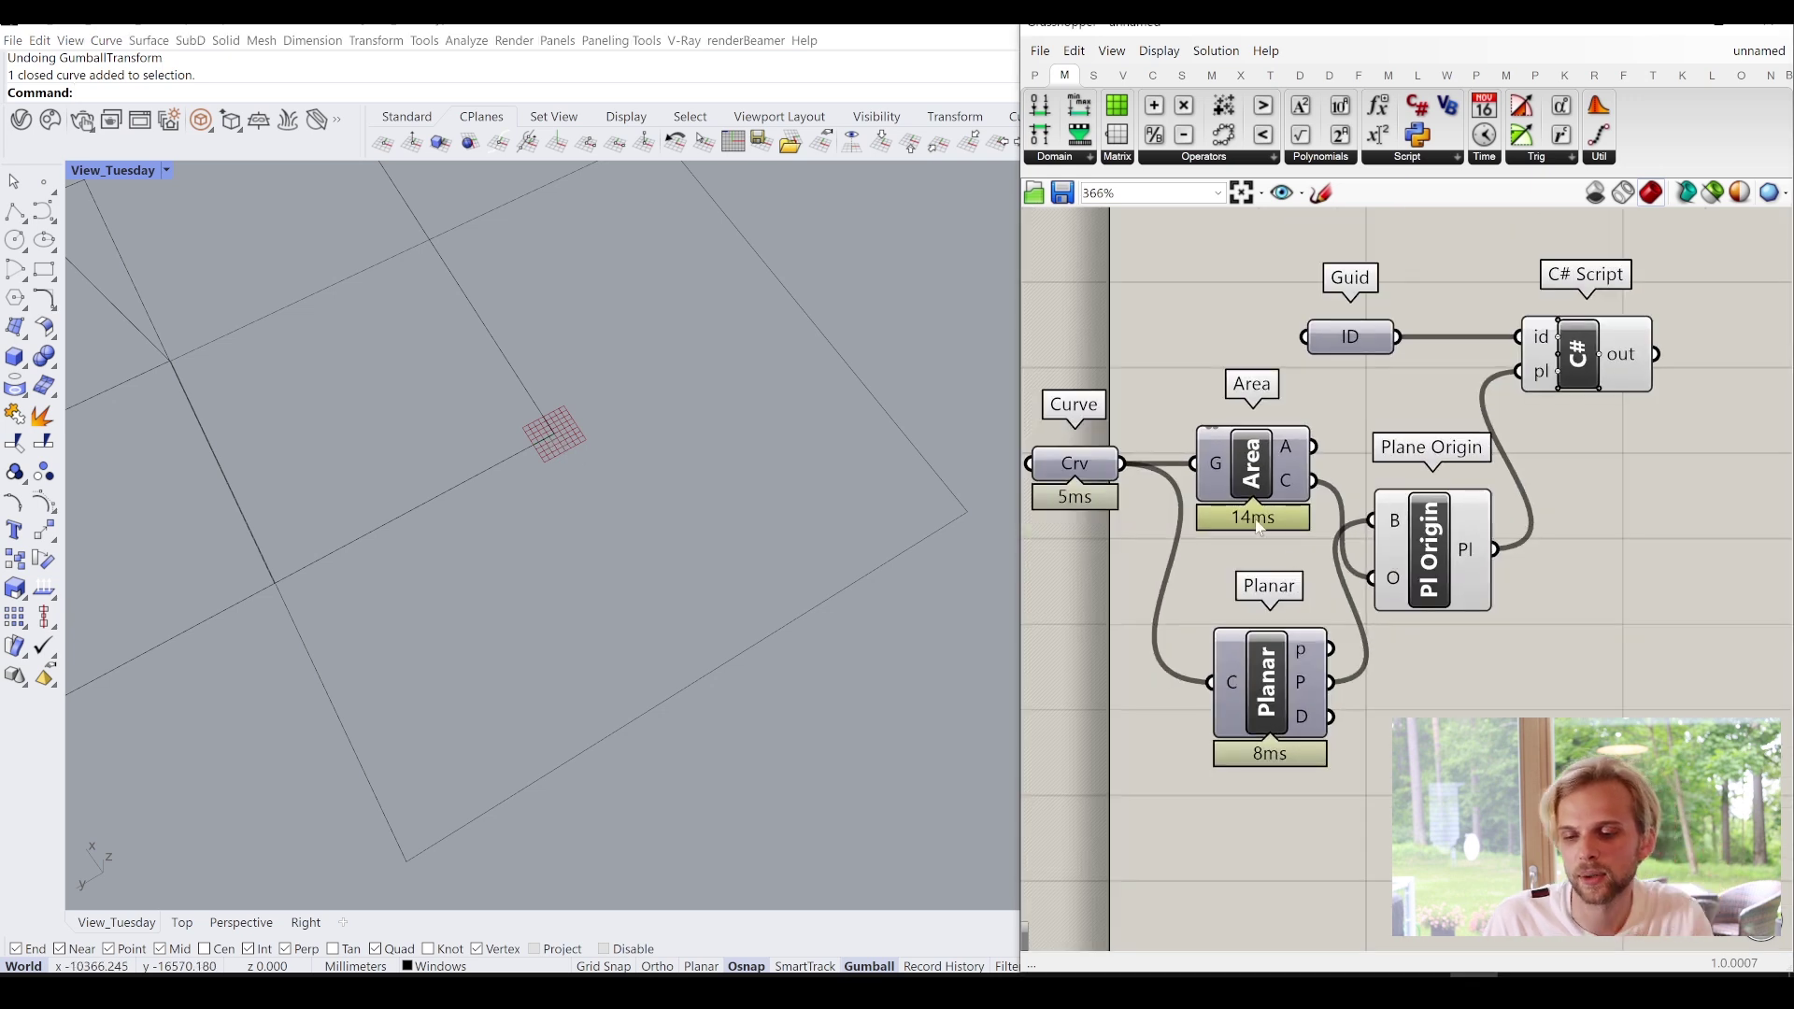
click(1232, 473)
key(Delete)
click(1439, 553)
key(Delete)
drag(1289, 708, 1519, 372)
scroll(816, 512, down, 10)
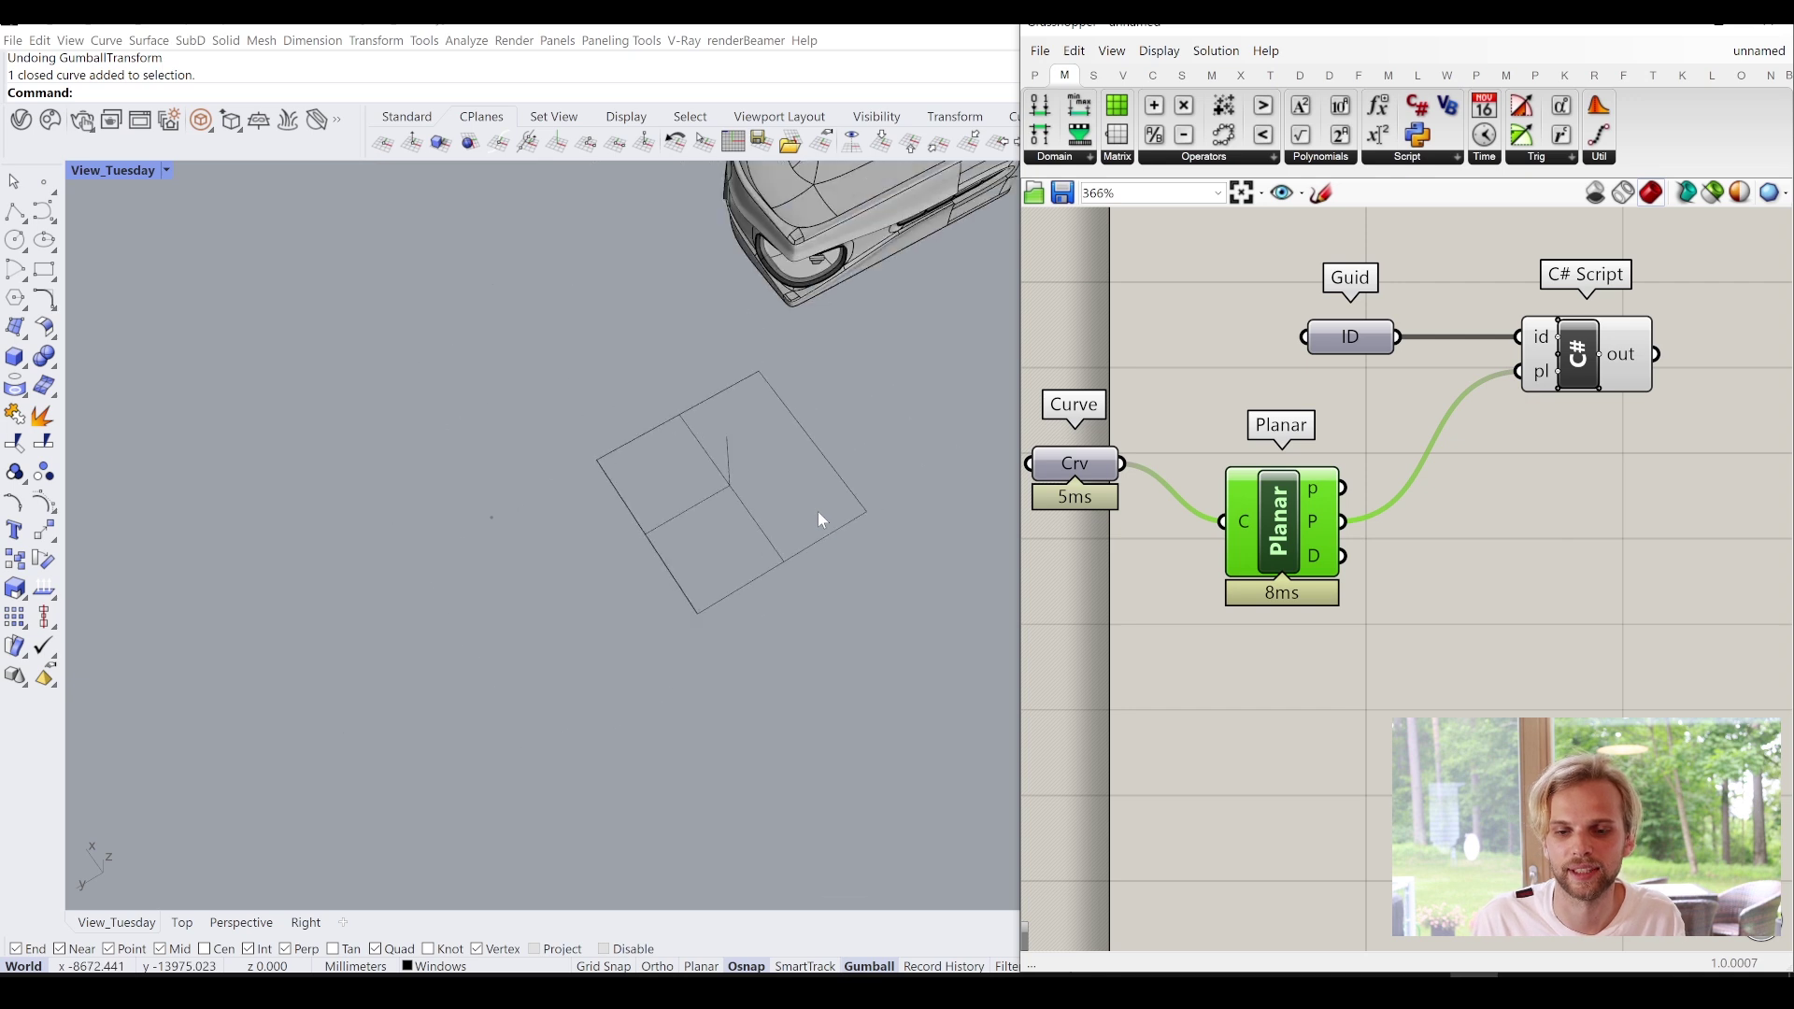
Select the rectangle curve rather than the overlapping clipping plane and scale it down with the gumball.
click(777, 559)
right_drag(789, 581, 748, 468)
click(765, 486)
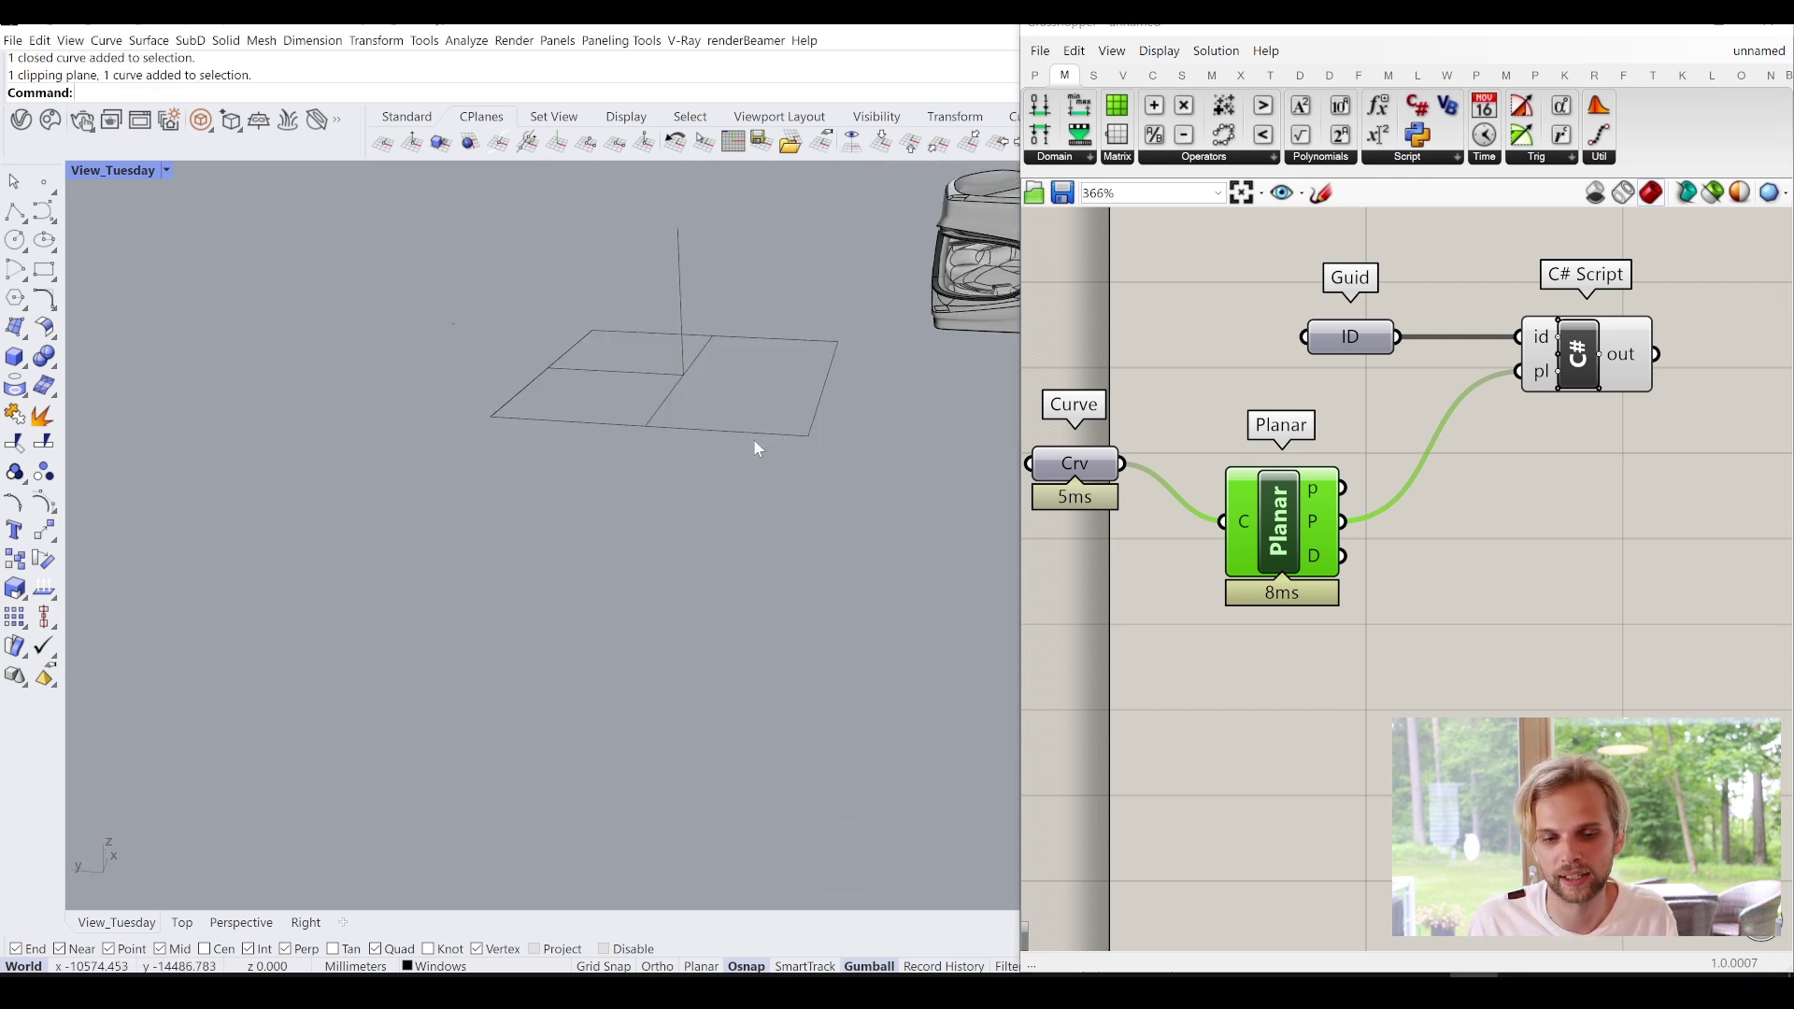
click(755, 441)
click(754, 446)
click(753, 449)
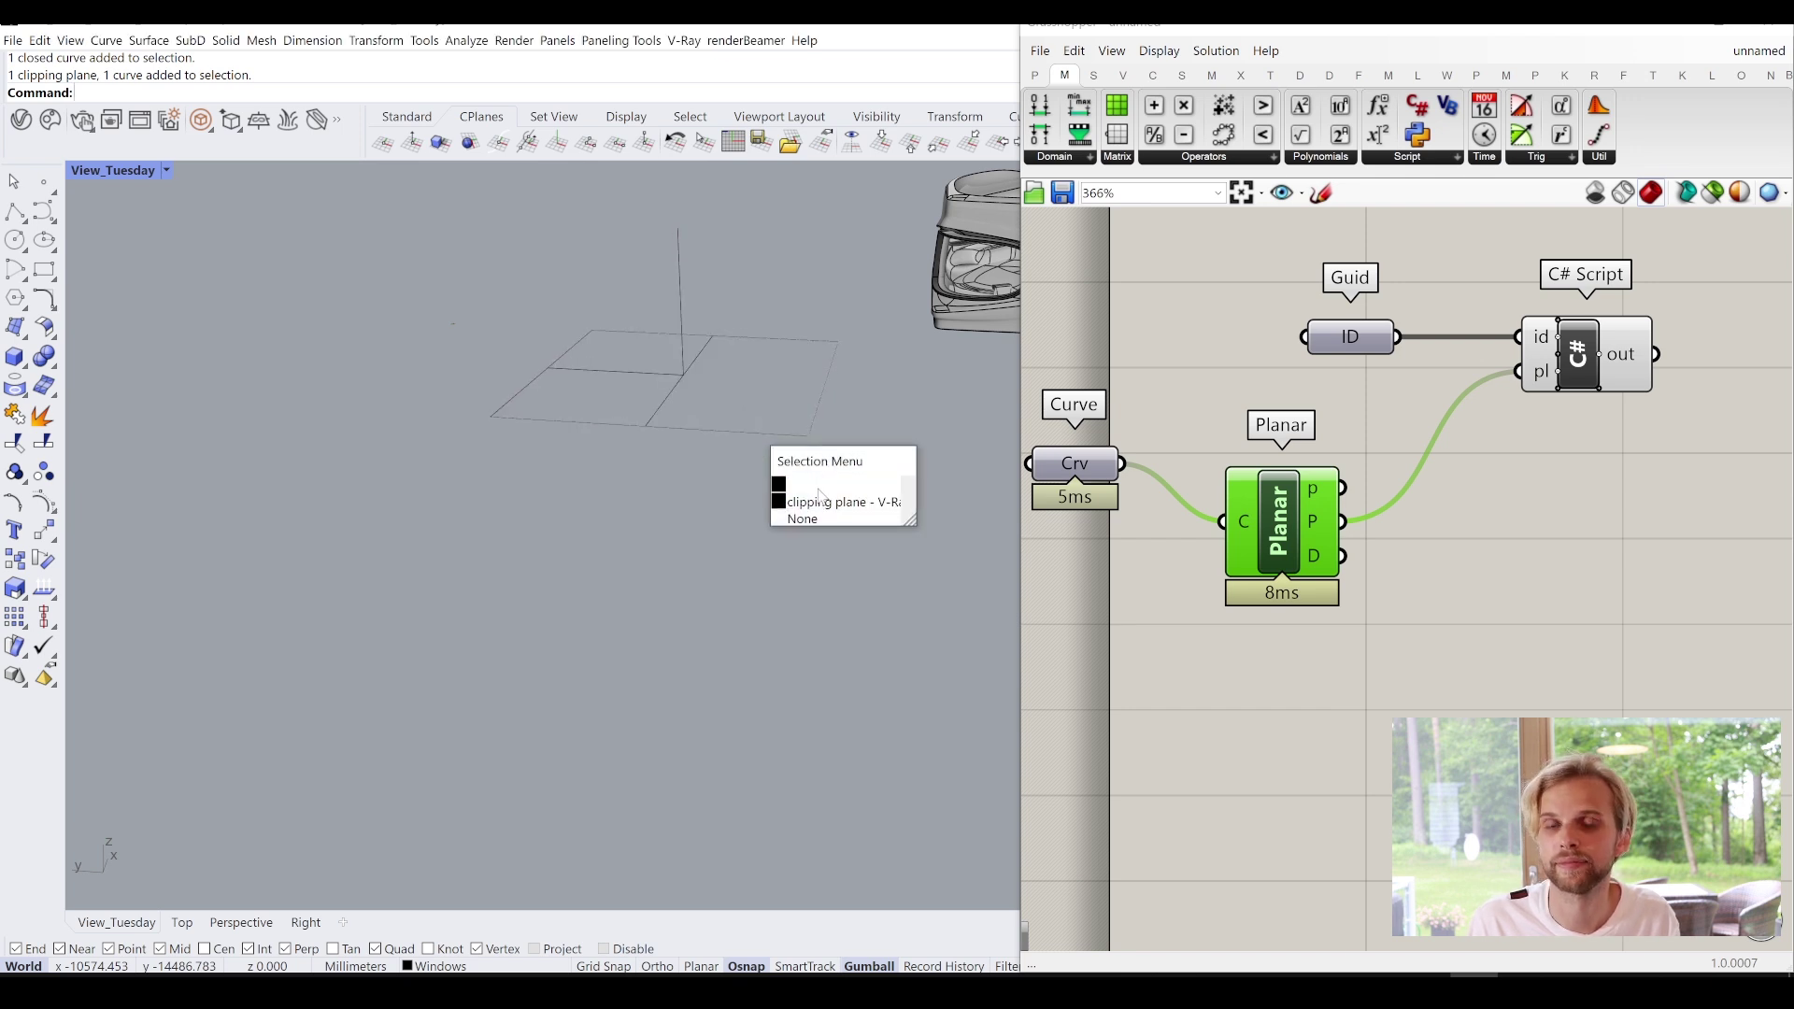
click(789, 485)
right_drag(773, 486, 758, 503)
drag(829, 425, 772, 421)
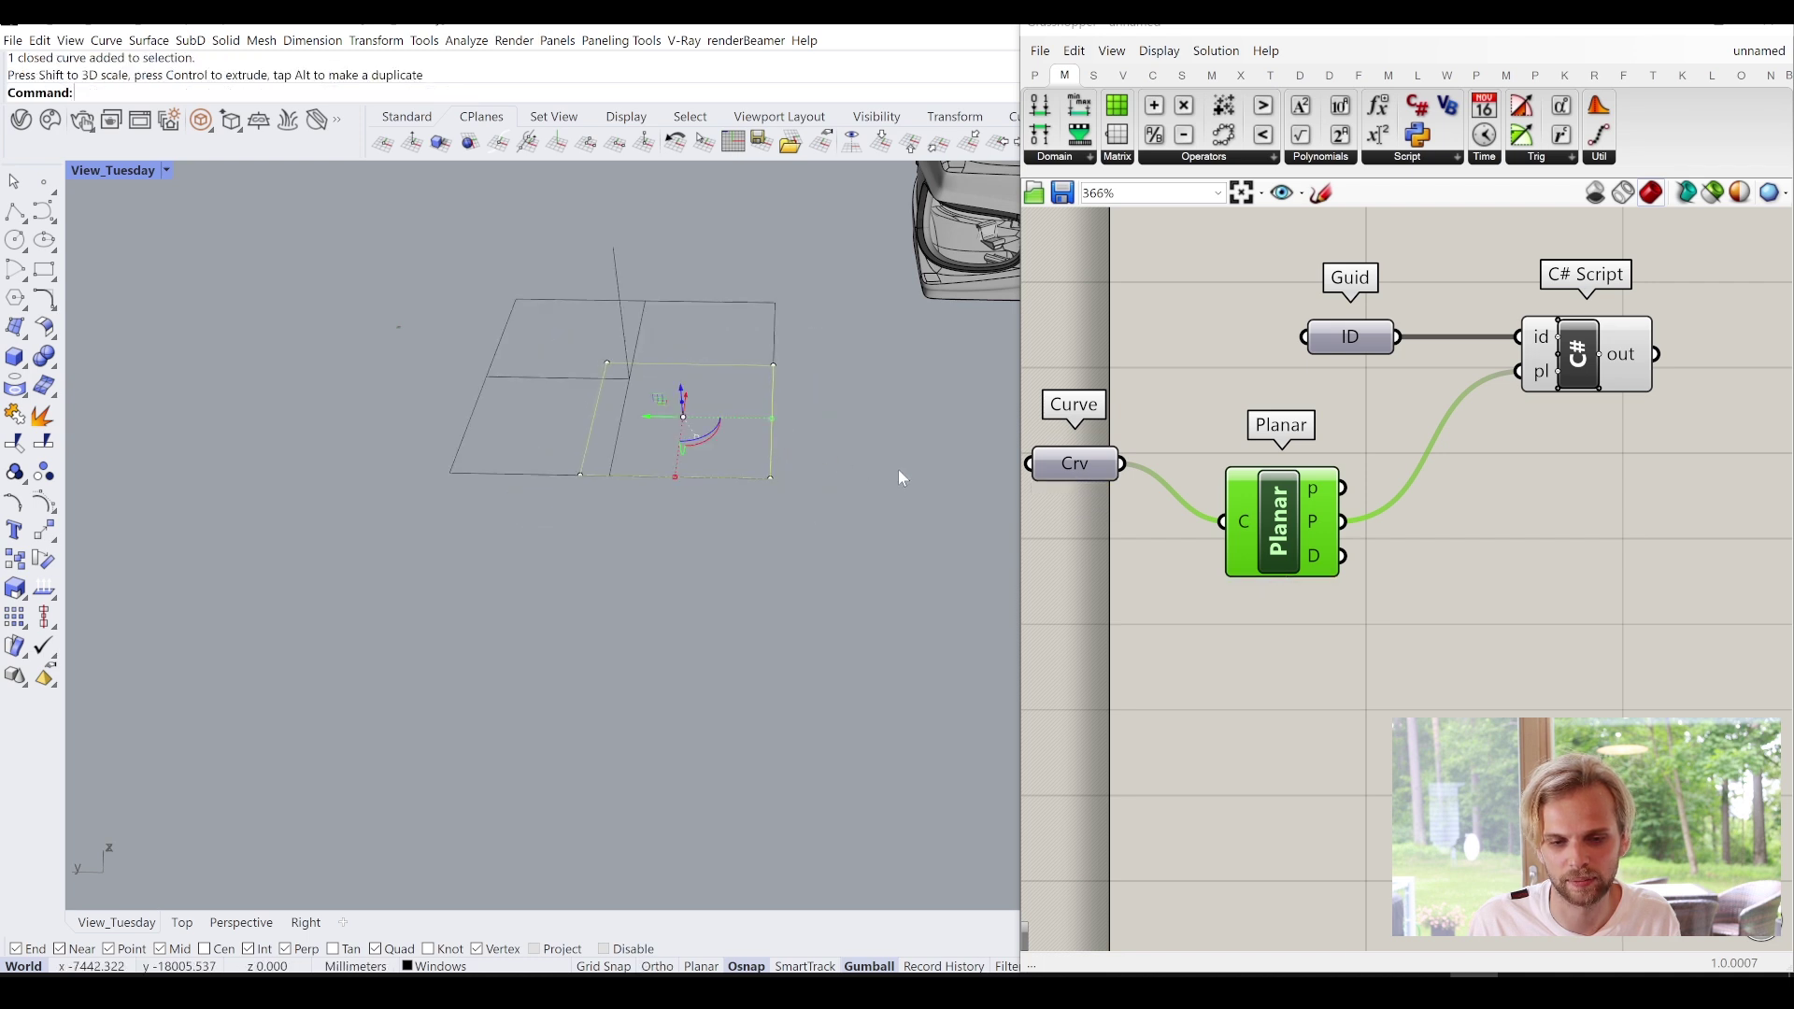
Rotate the rectangle curve upright and reposition it beside the model to test how the clipping plane follows.
click(900, 474)
right_drag(900, 474, 727, 383)
click(729, 383)
right_drag(775, 463, 467, 488)
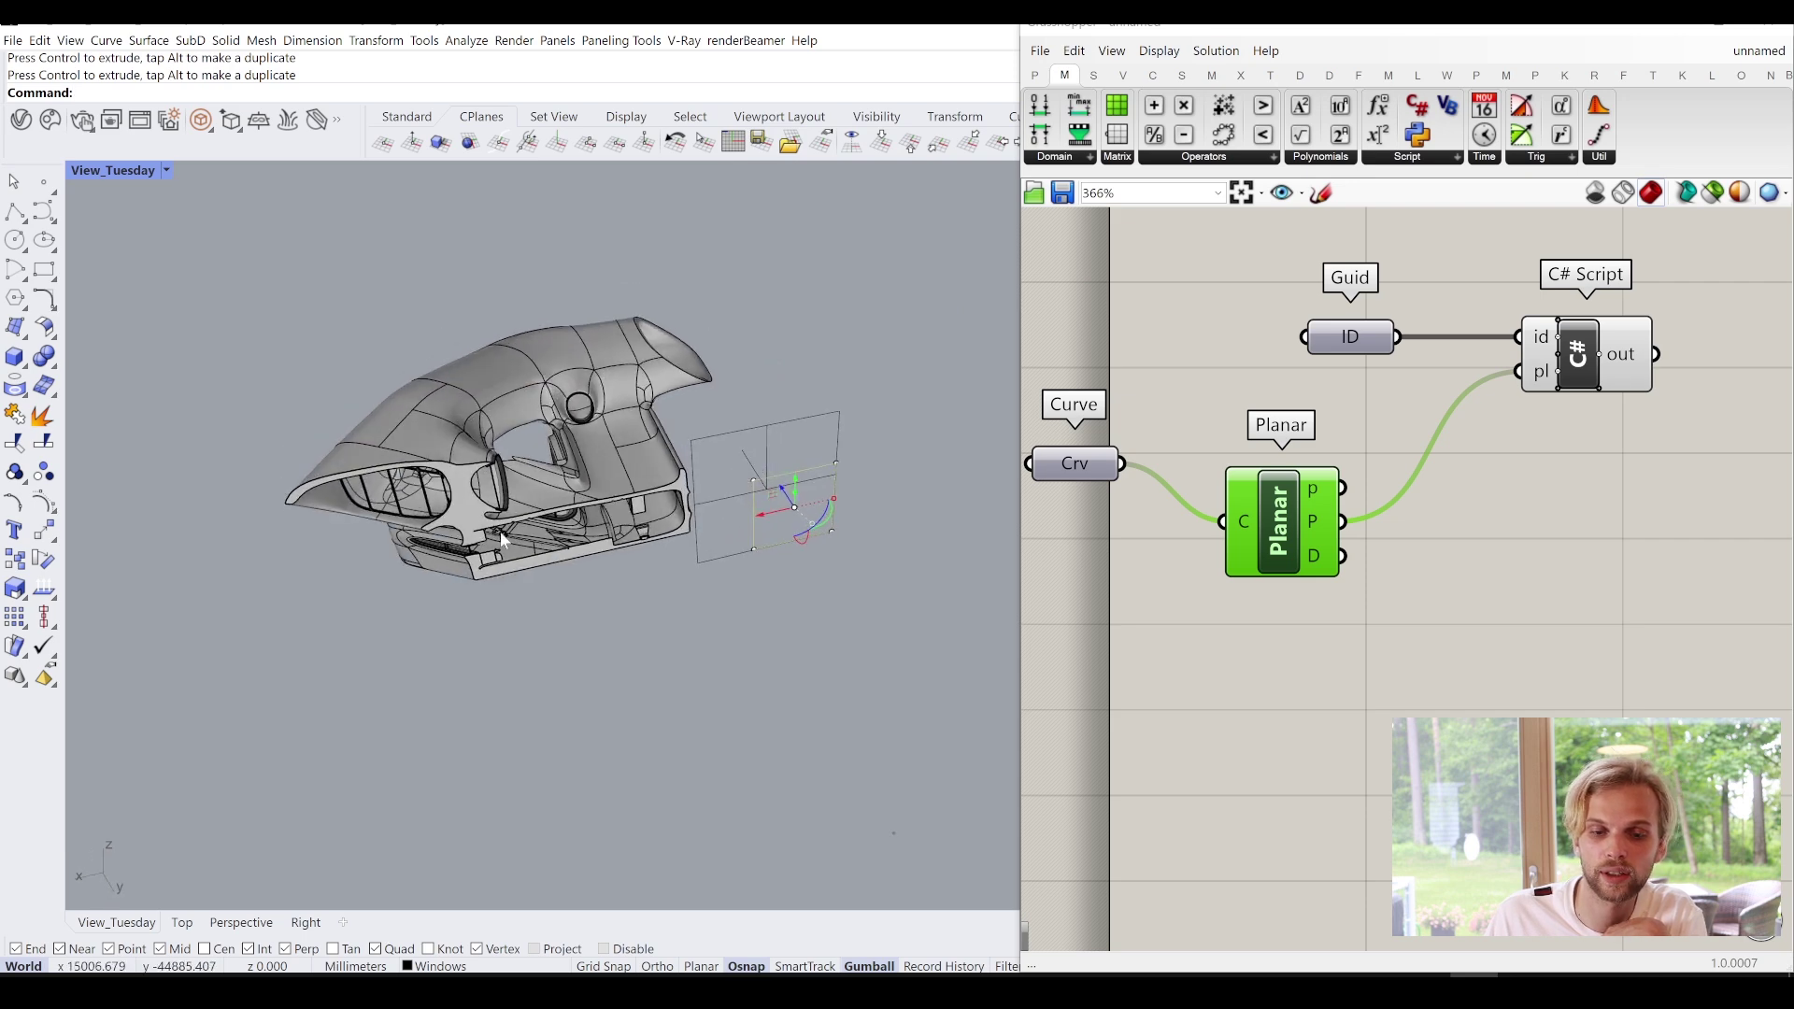
right_drag(918, 530, 473, 562)
click(774, 579)
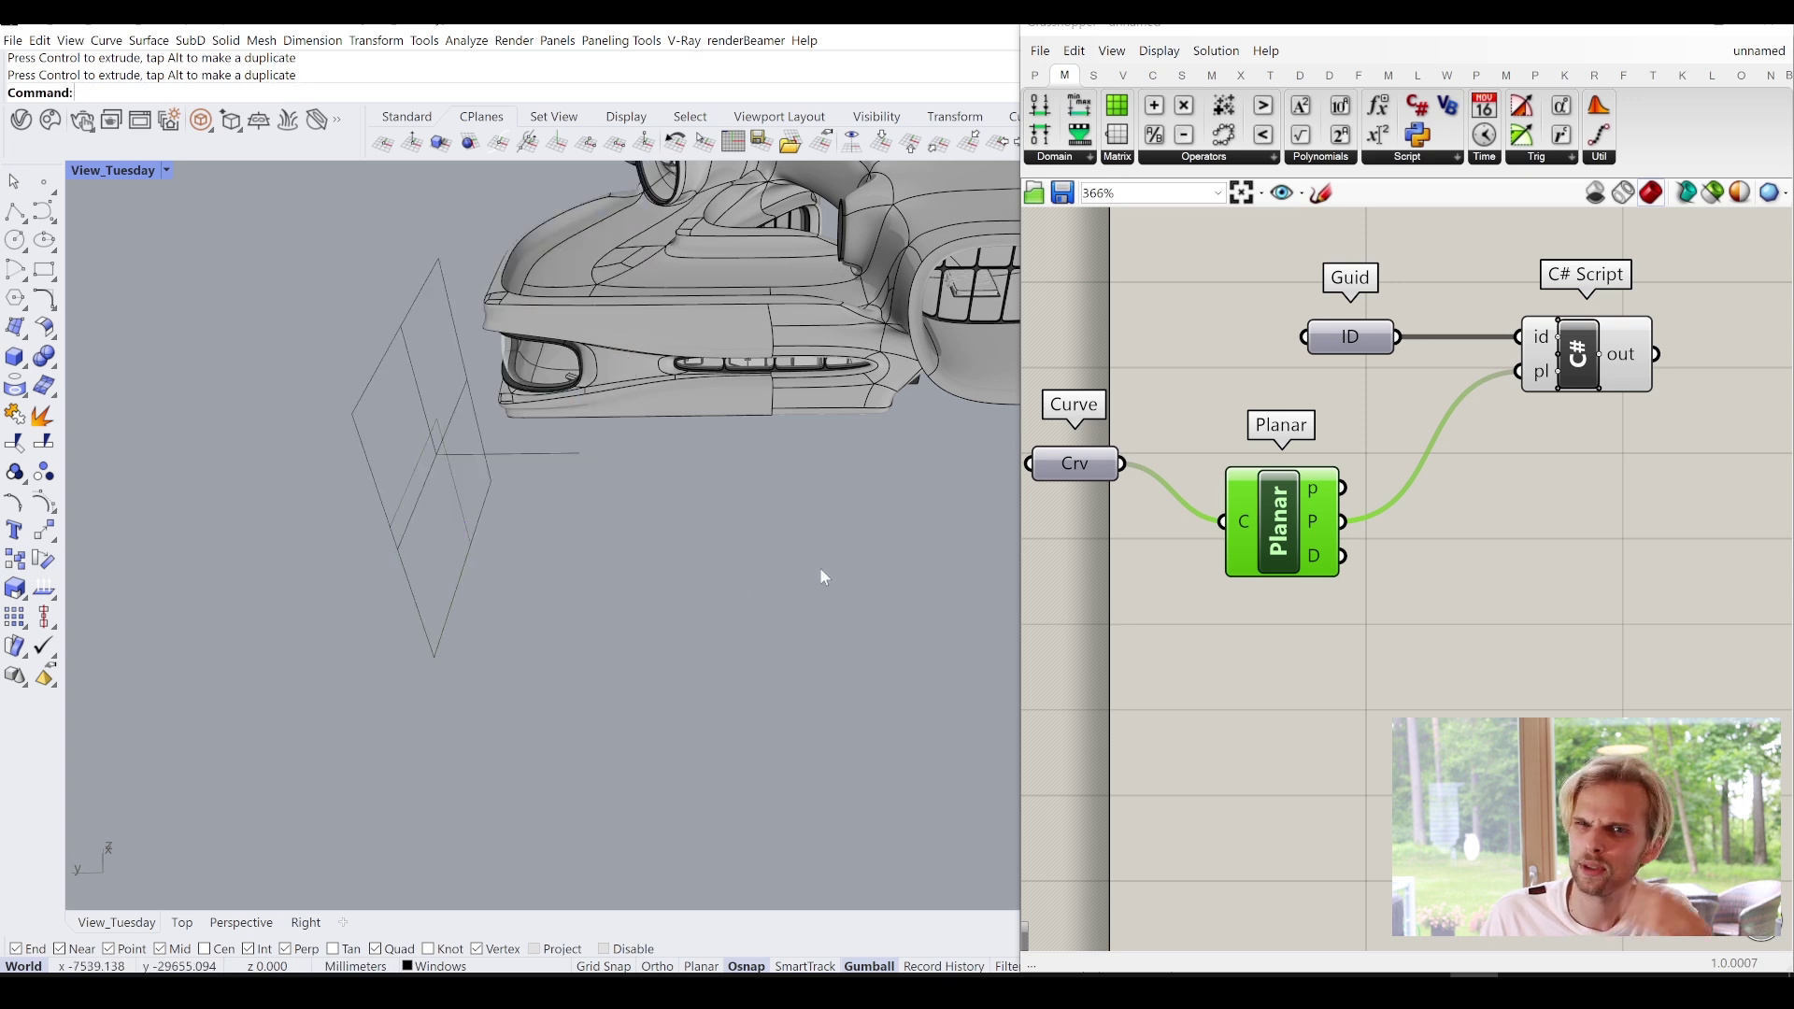
Spread the Curve parameter and Planar component apart, and add a Move component with the curve connected to its G input.
right_drag(1152, 524, 1307, 486)
drag(1257, 429, 1121, 440)
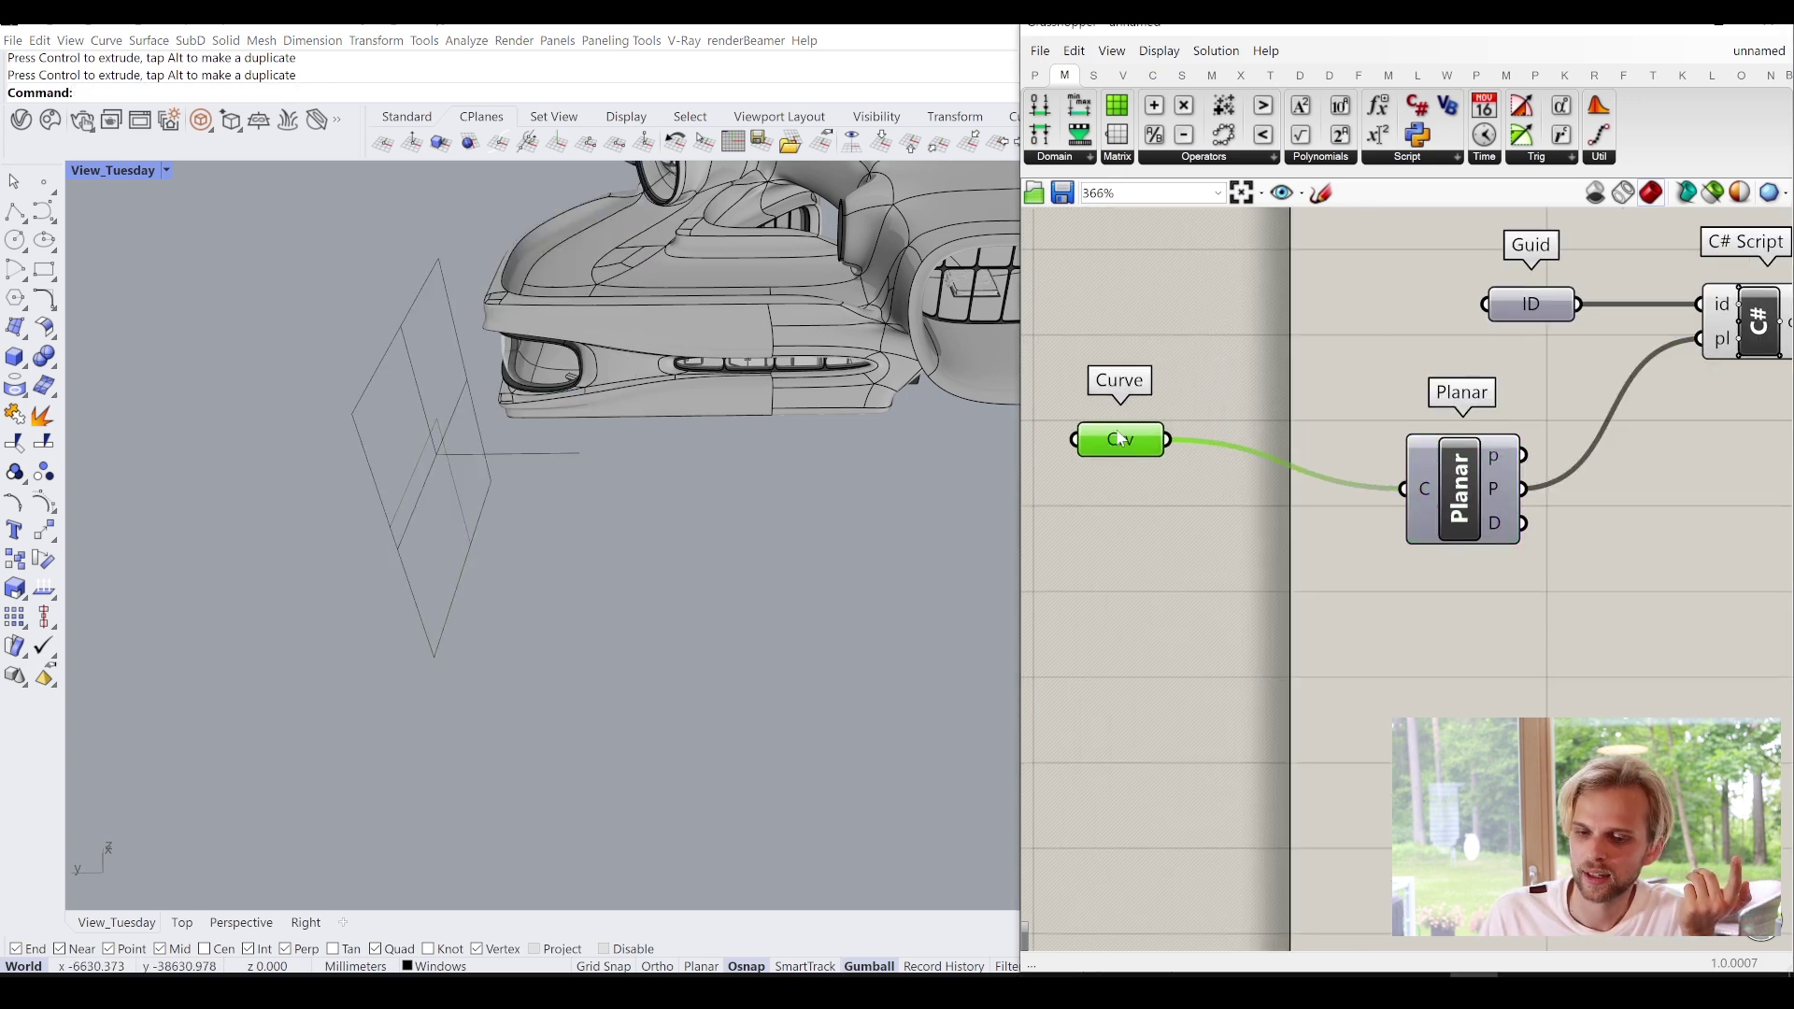
drag(1435, 514, 1555, 488)
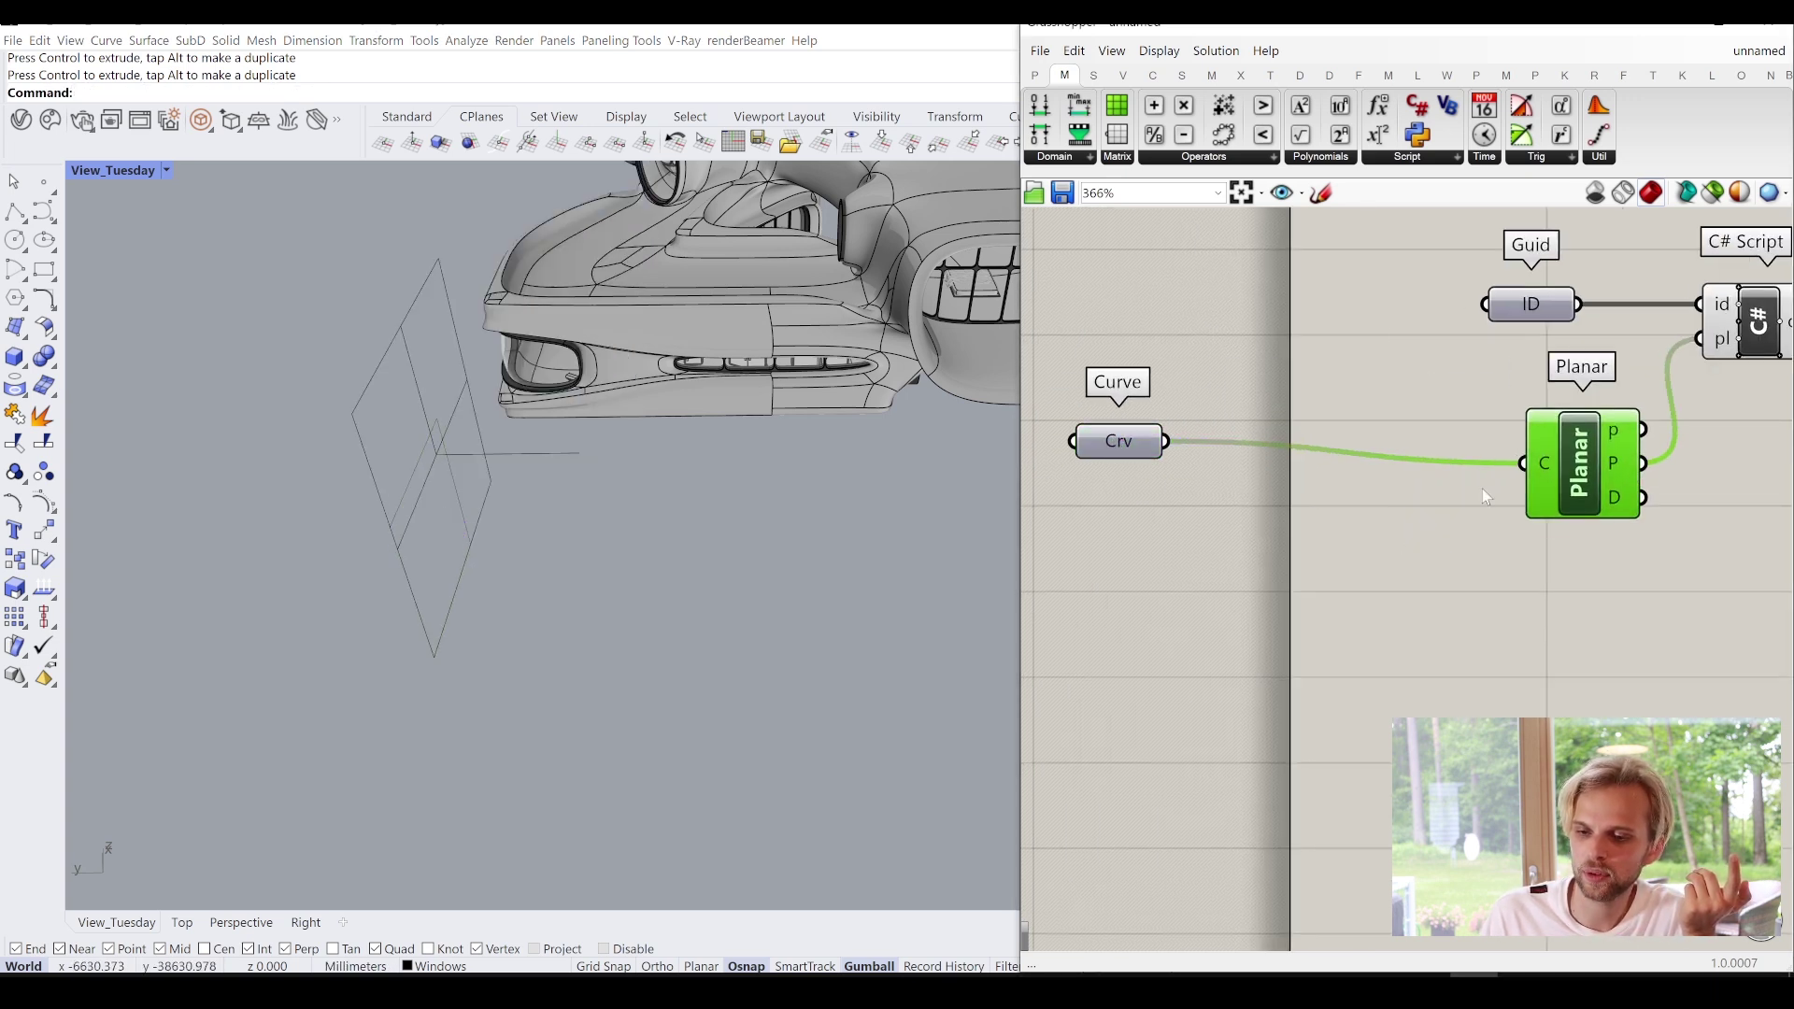
double_click(1161, 565)
text(move)
click(1110, 516)
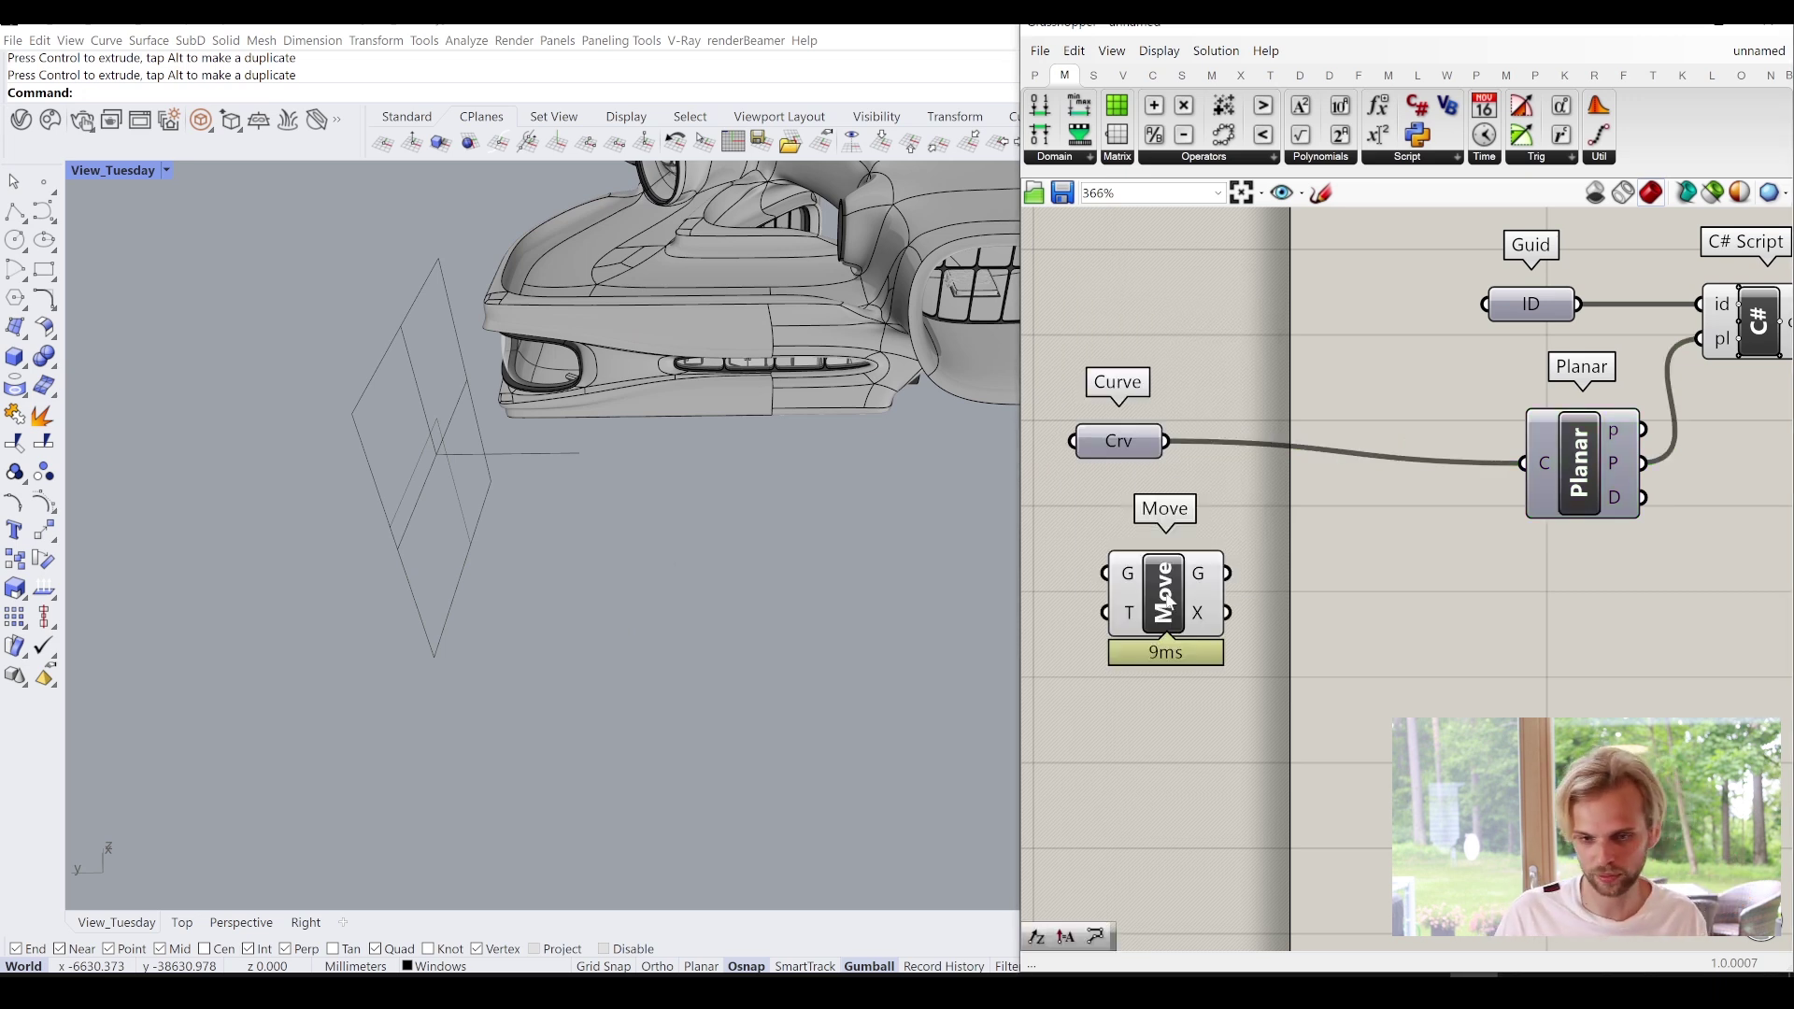
drag(1169, 441, 1349, 575)
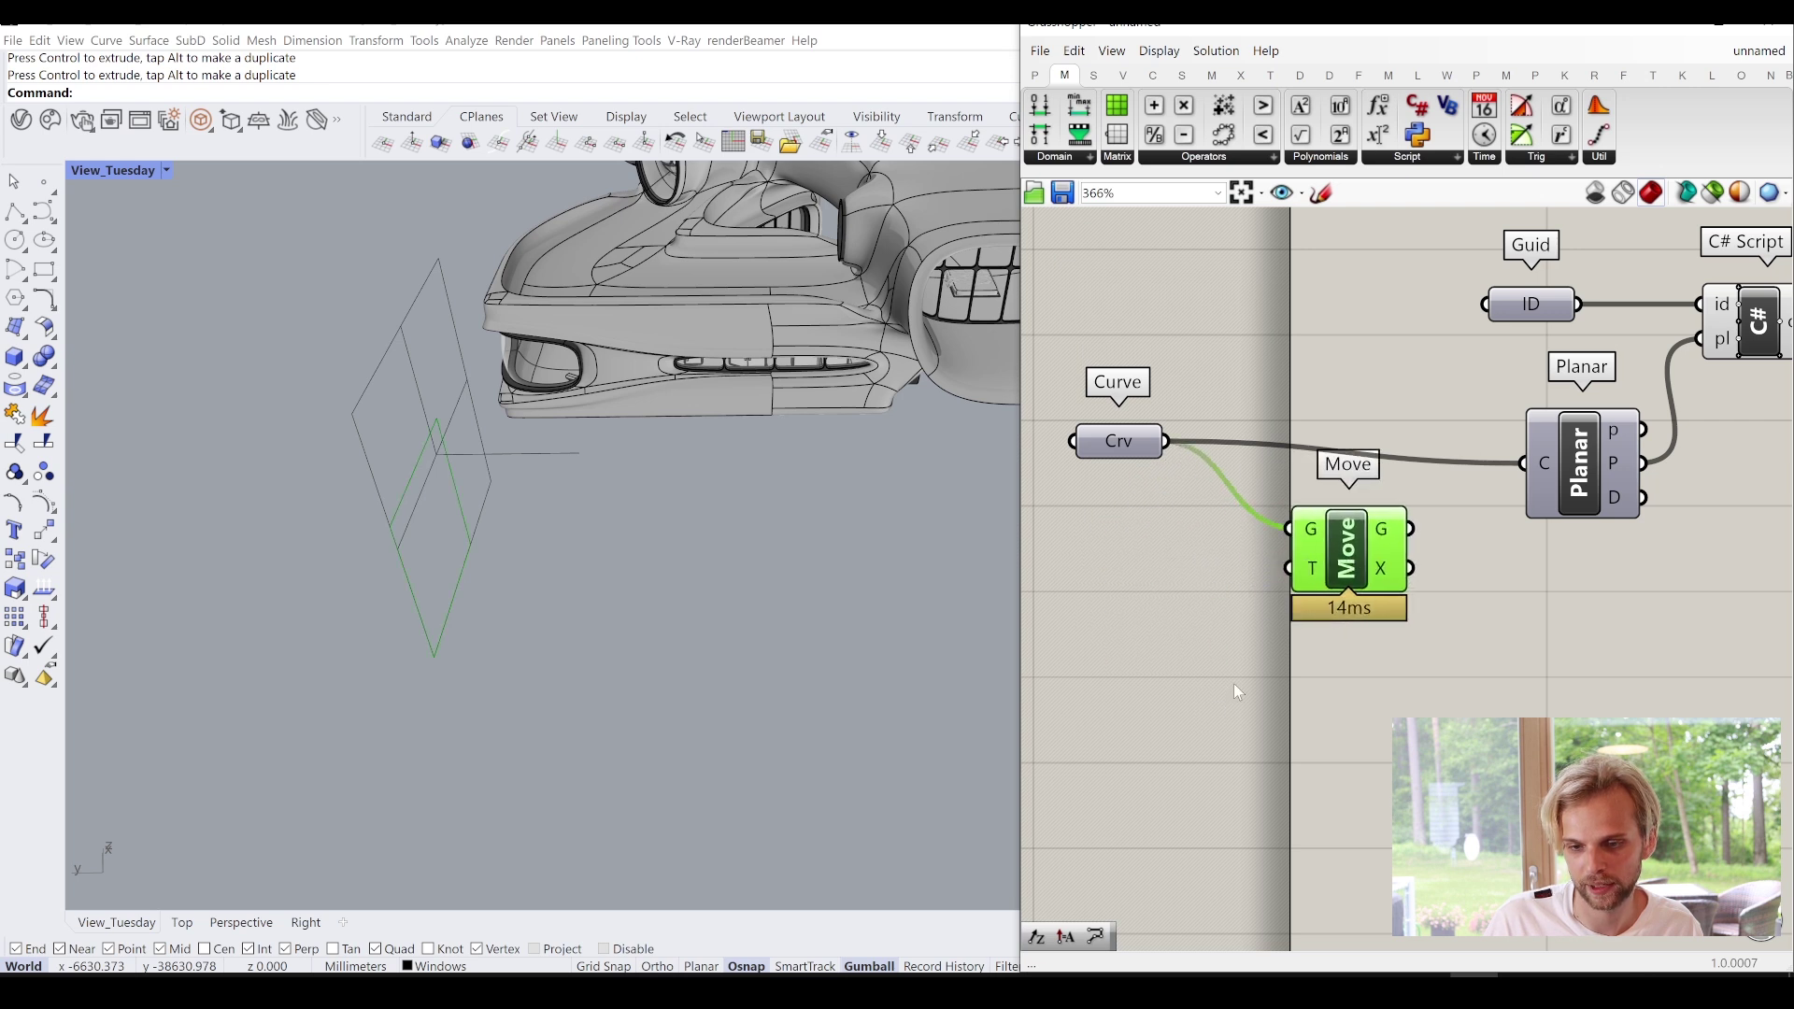
Add Unit Y and Negative components and connect Unit Y through Negative to Move's T input.
right_drag(1170, 720, 1287, 628)
double_click(1287, 636)
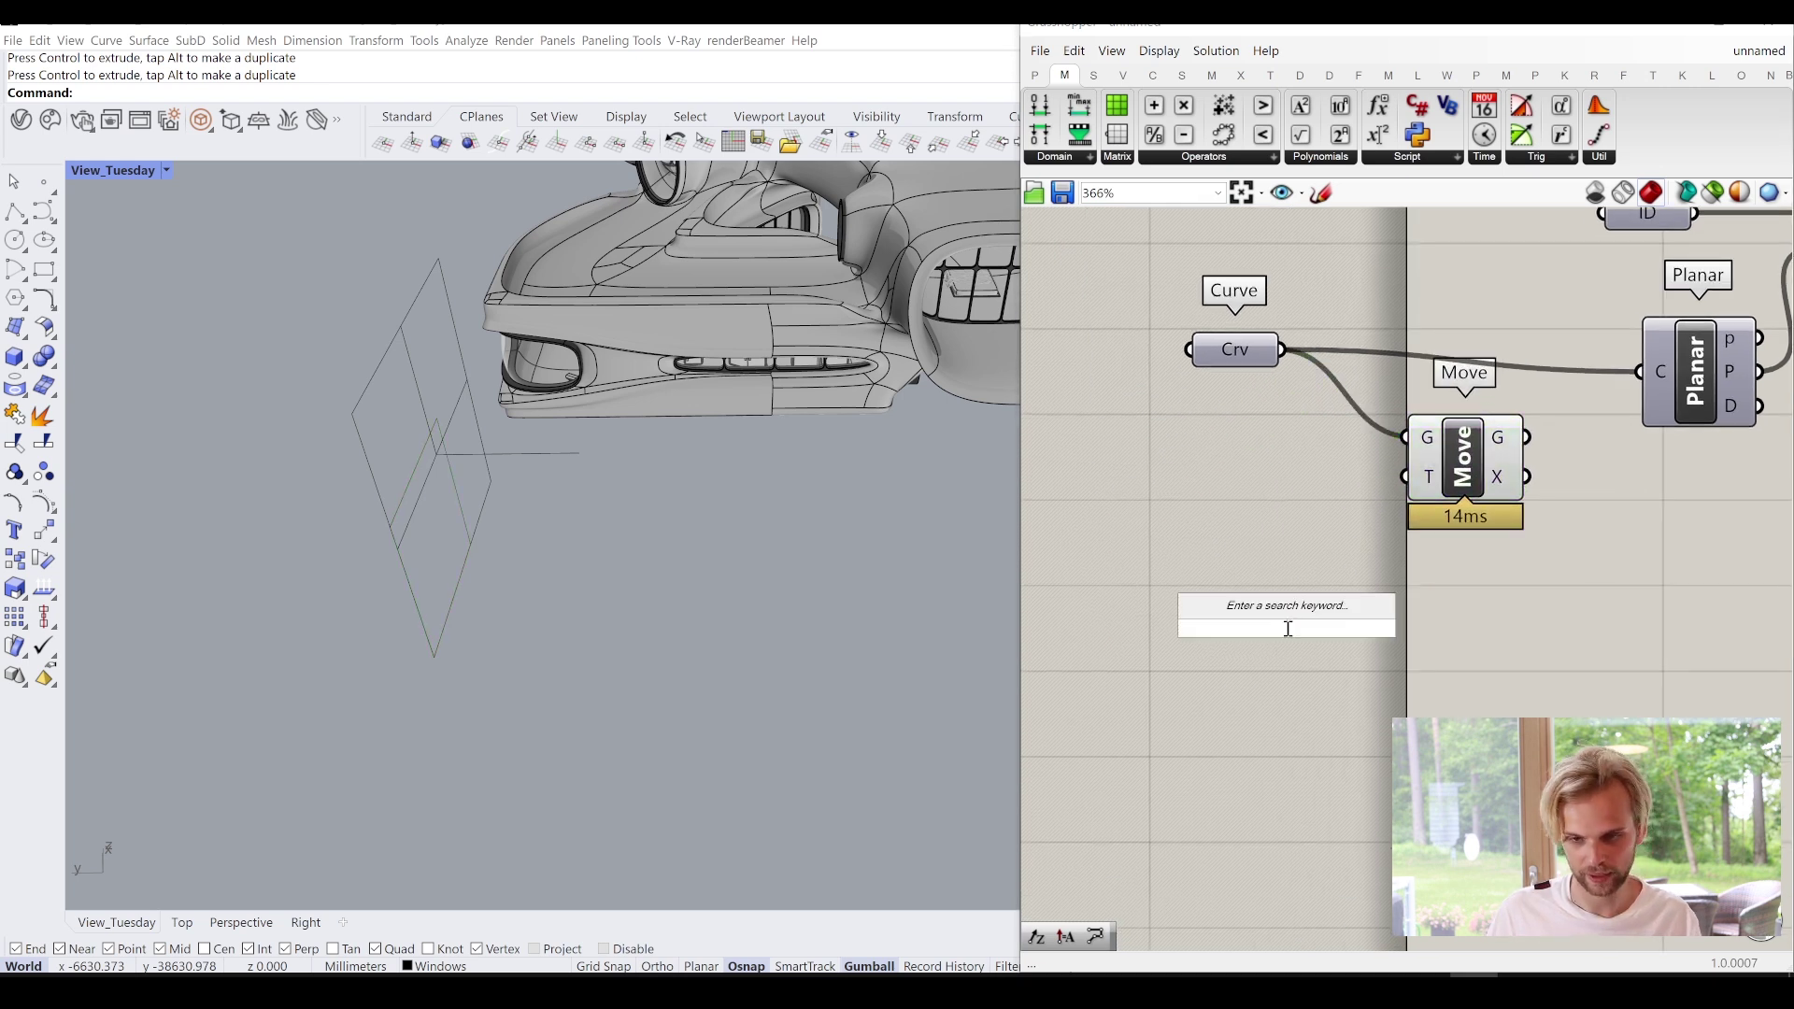
text(unit y)
key(Return)
double_click(1495, 691)
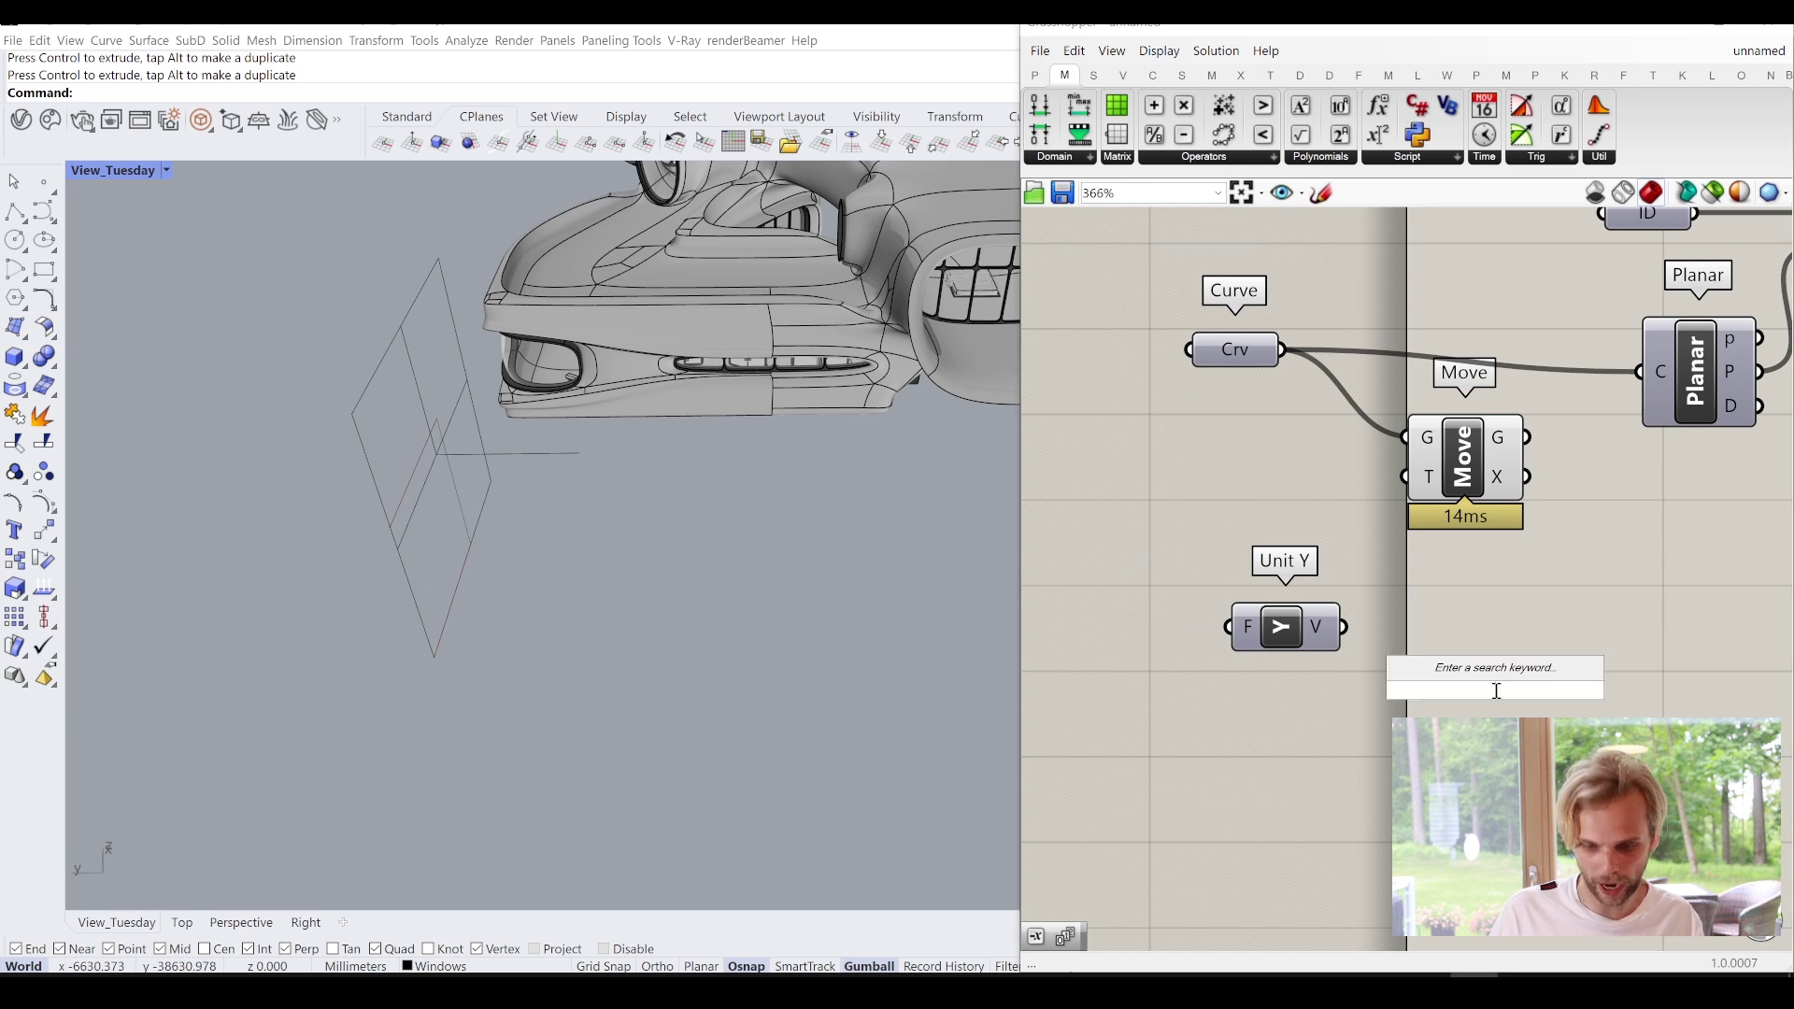
text(ne)
key(Return)
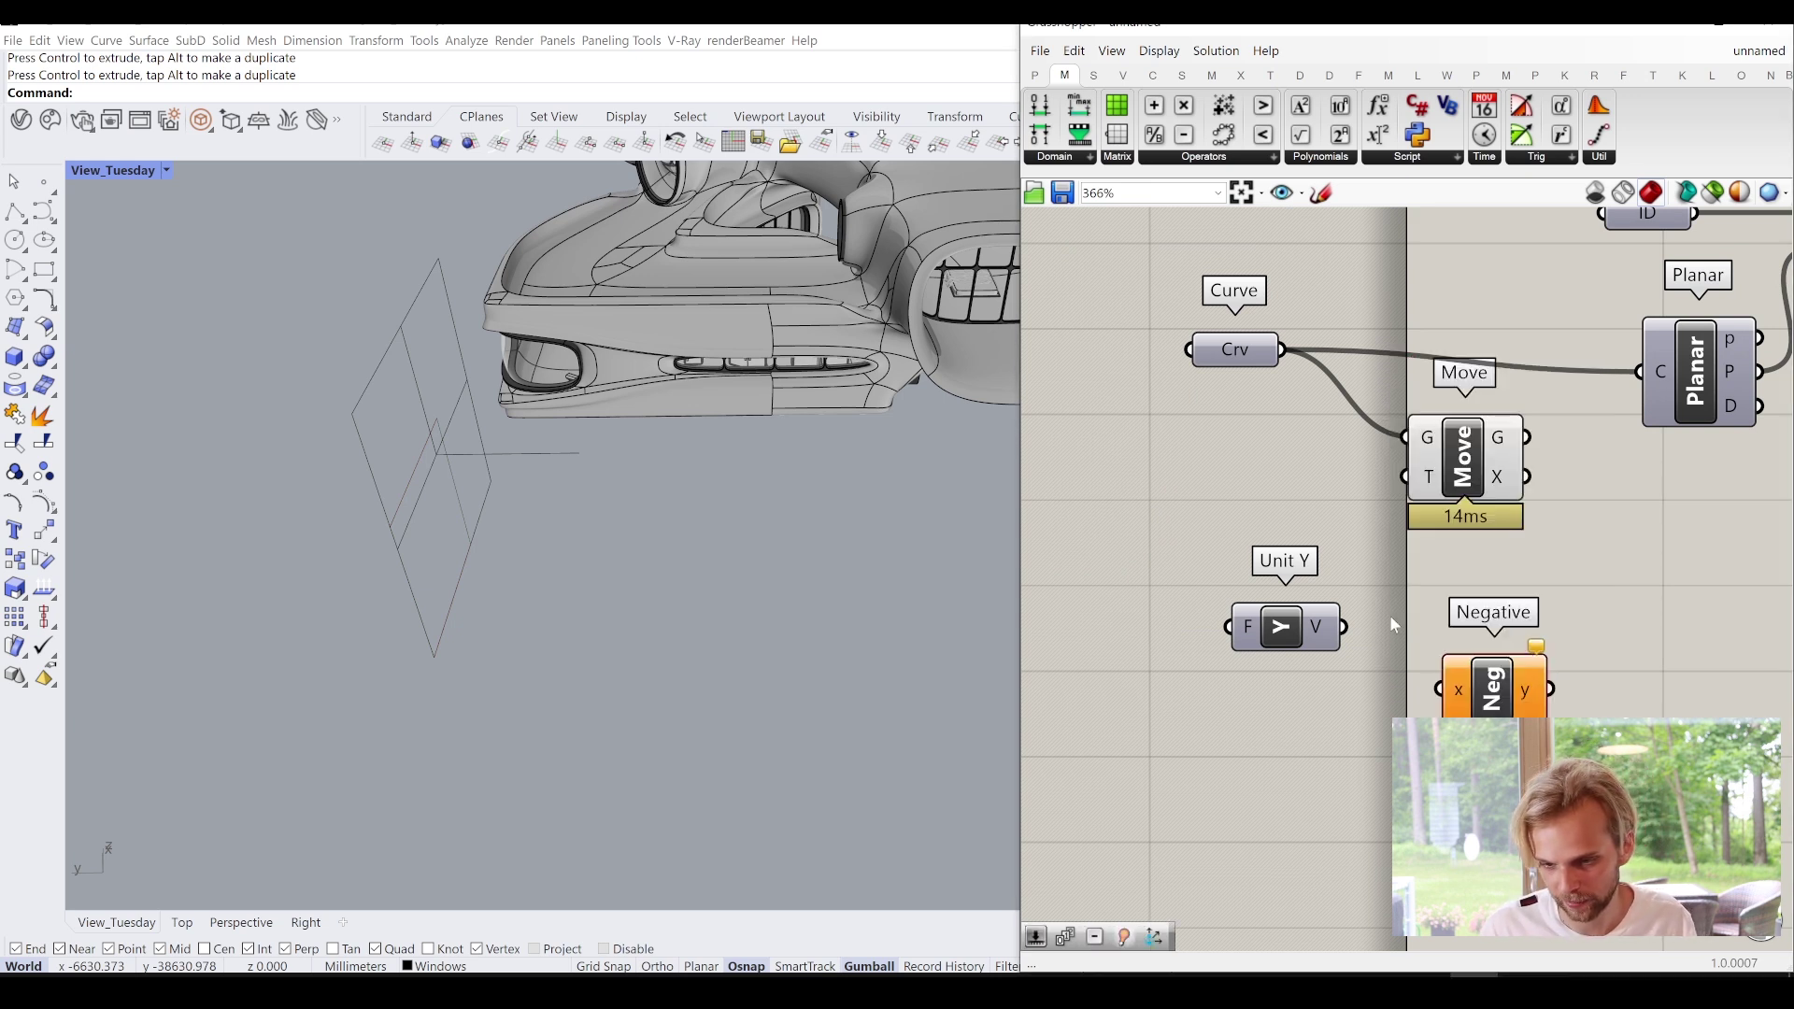
drag(1344, 627, 1439, 689)
drag(1552, 689, 1408, 477)
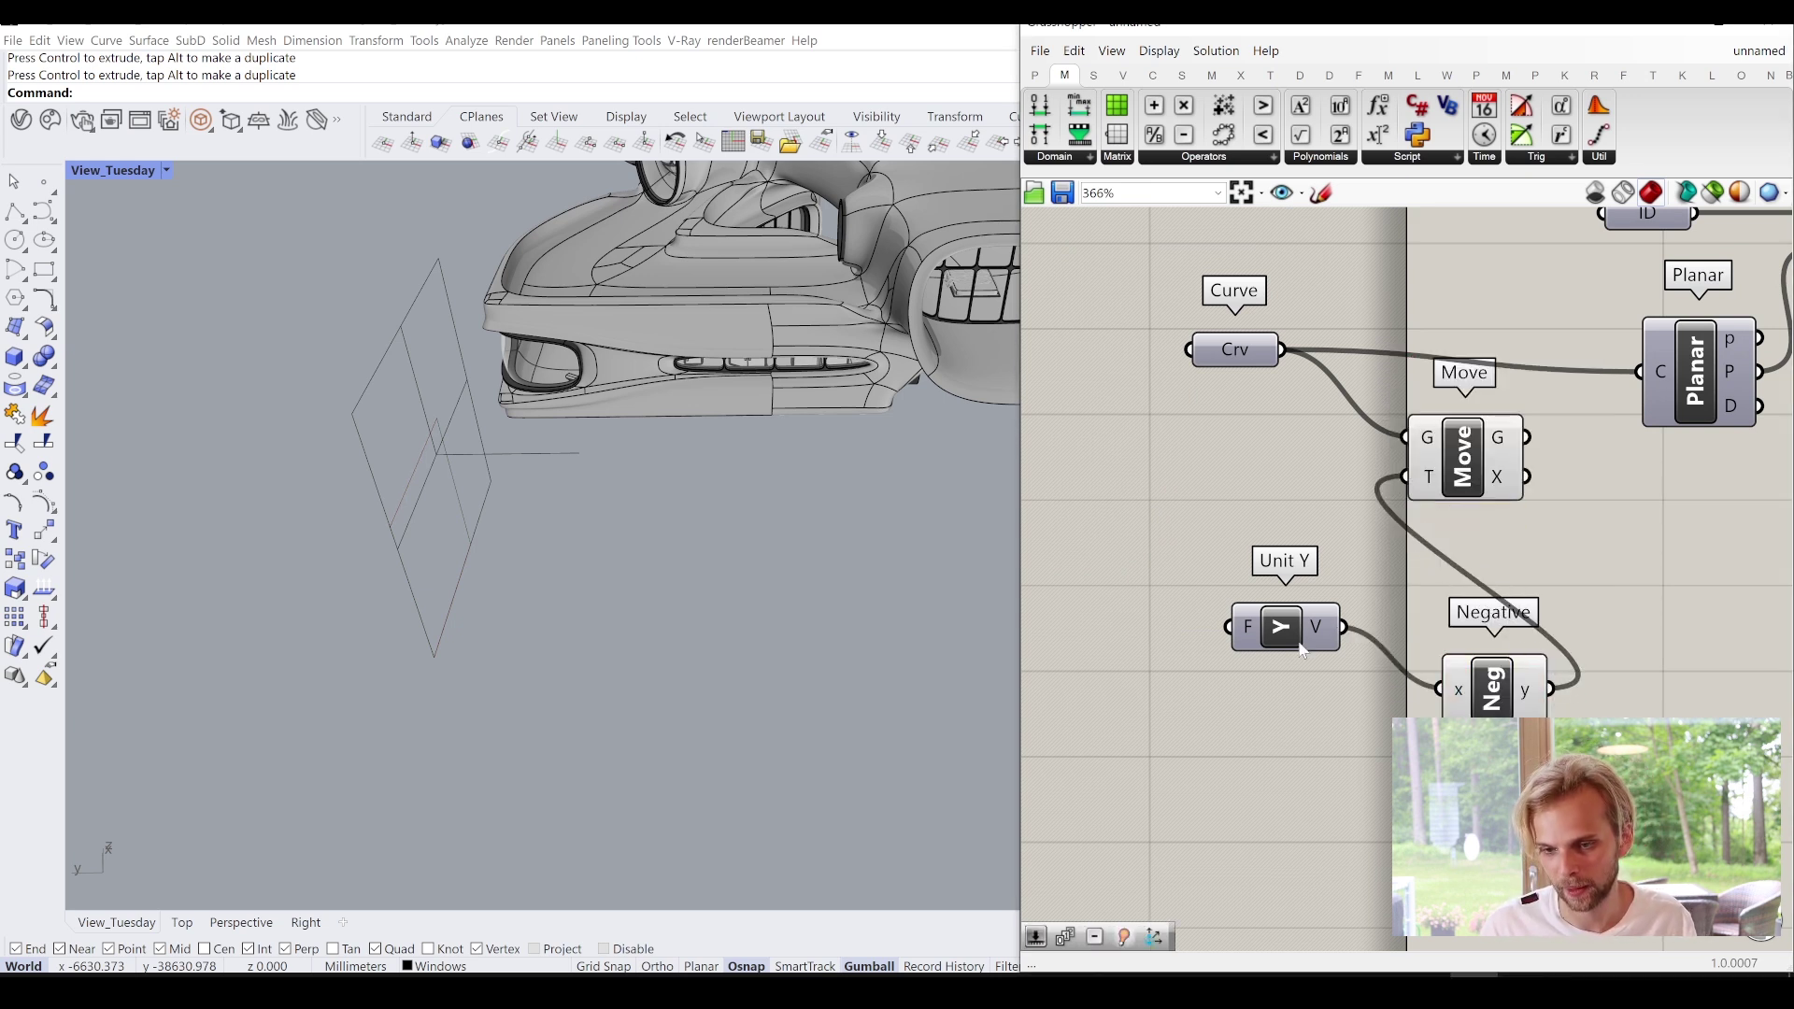
Add a number slider set to 10000 and connect it to Unit Y's F input.
right_drag(1223, 666, 1554, 592)
double_click(1231, 639)
text(10000)
key(Return)
drag(1376, 639, 1557, 552)
drag(1296, 635, 1433, 540)
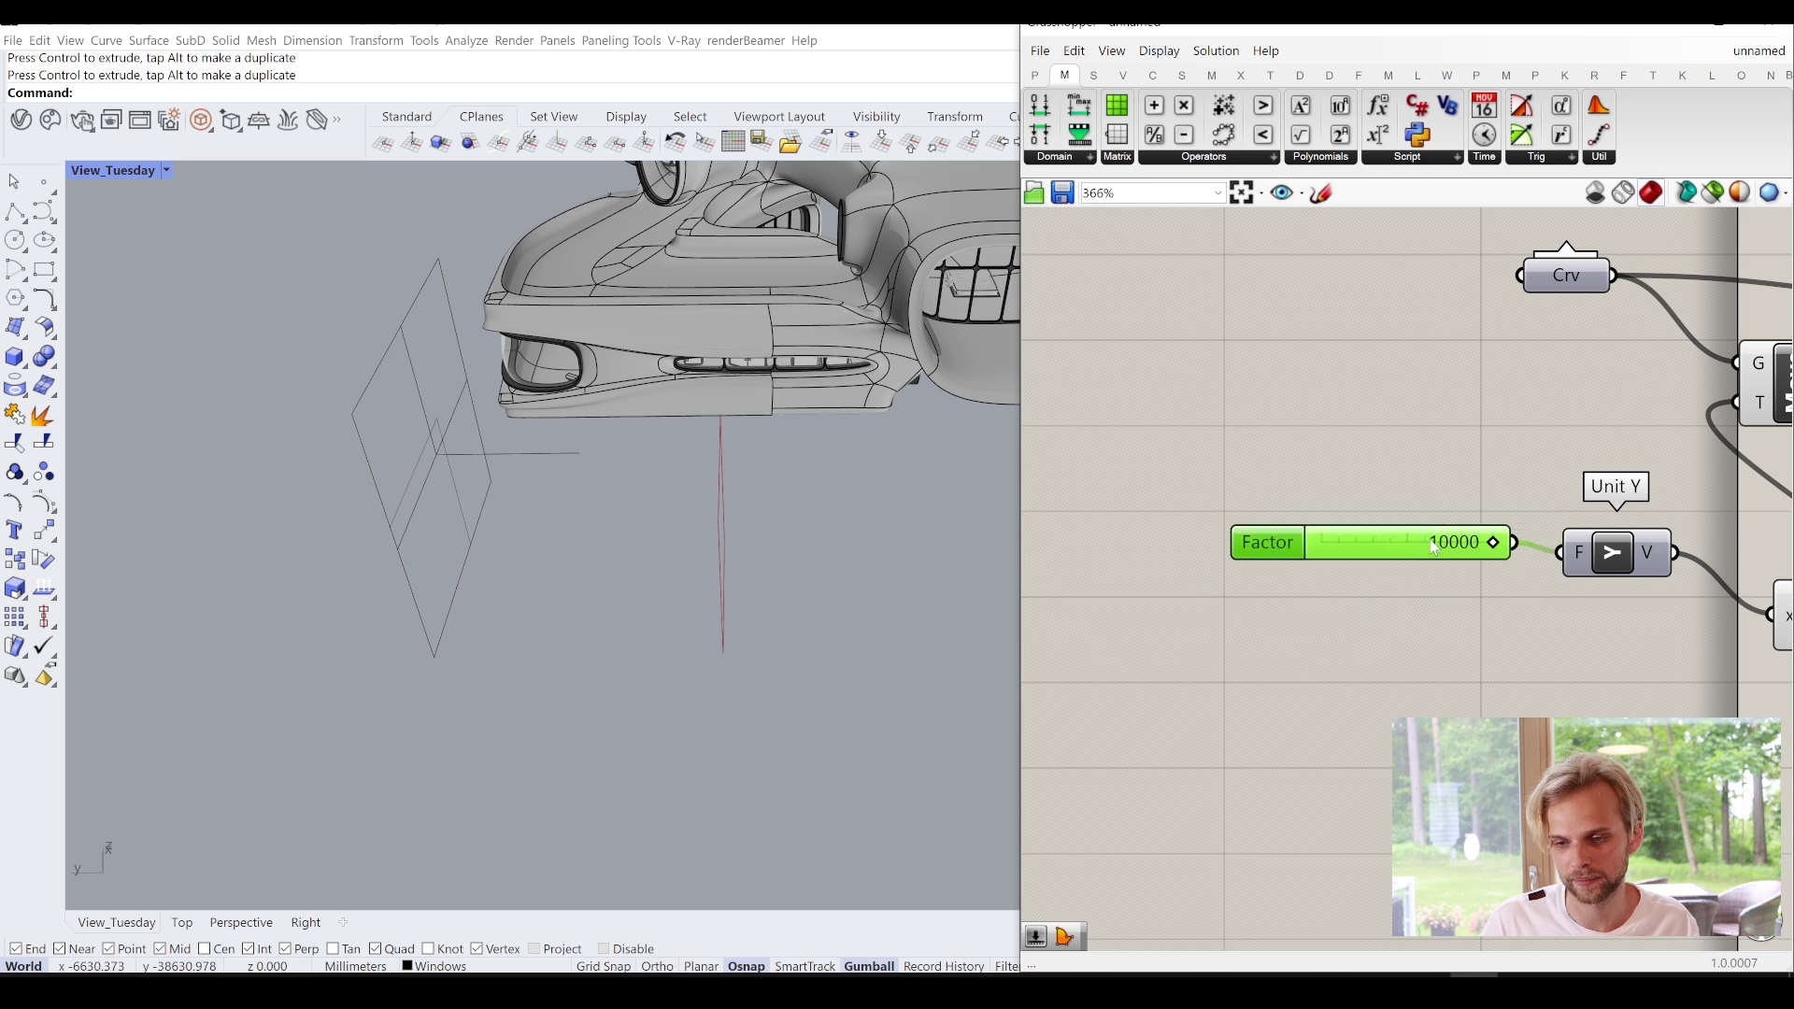
Line up the slider, Unit Y and Negative in front of Move and connect Move's geometry output to Planar's C input.
right_drag(1466, 517, 1333, 507)
scroll(1334, 506, down, 2)
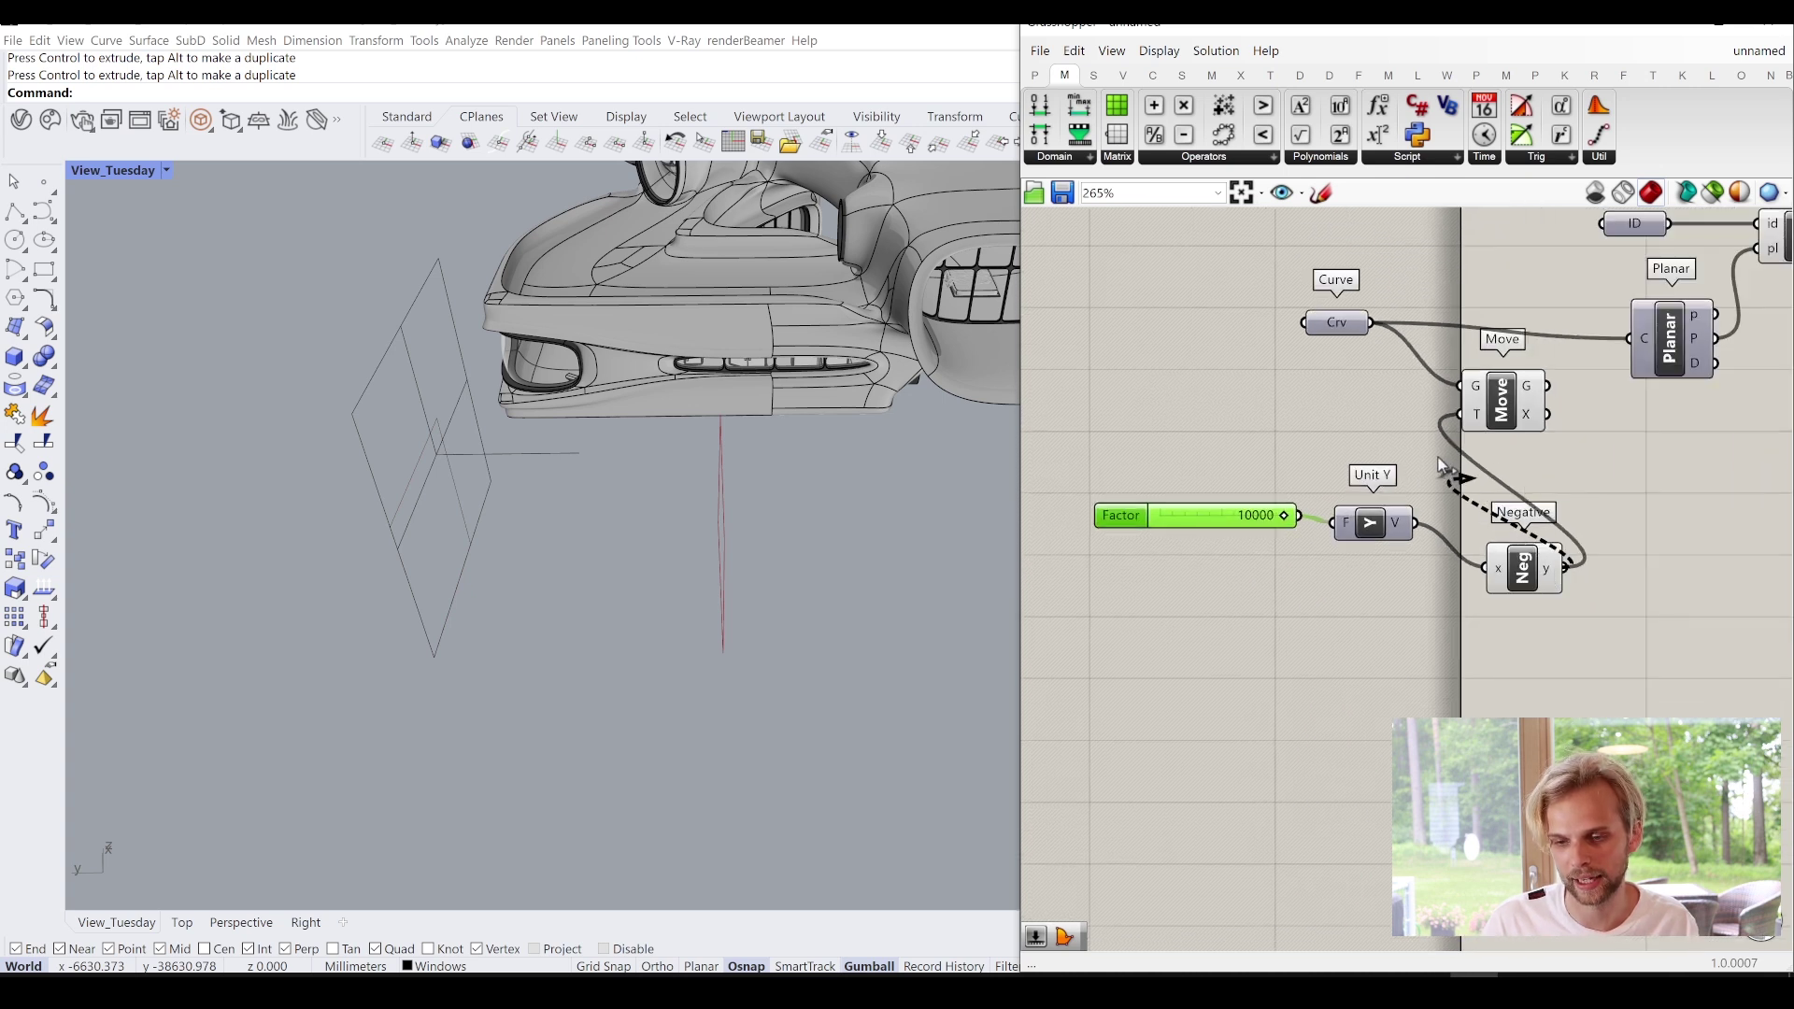
drag(1532, 577, 1405, 425)
drag(1372, 528, 1293, 430)
drag(1250, 509, 1174, 409)
right_drag(1561, 410, 1522, 451)
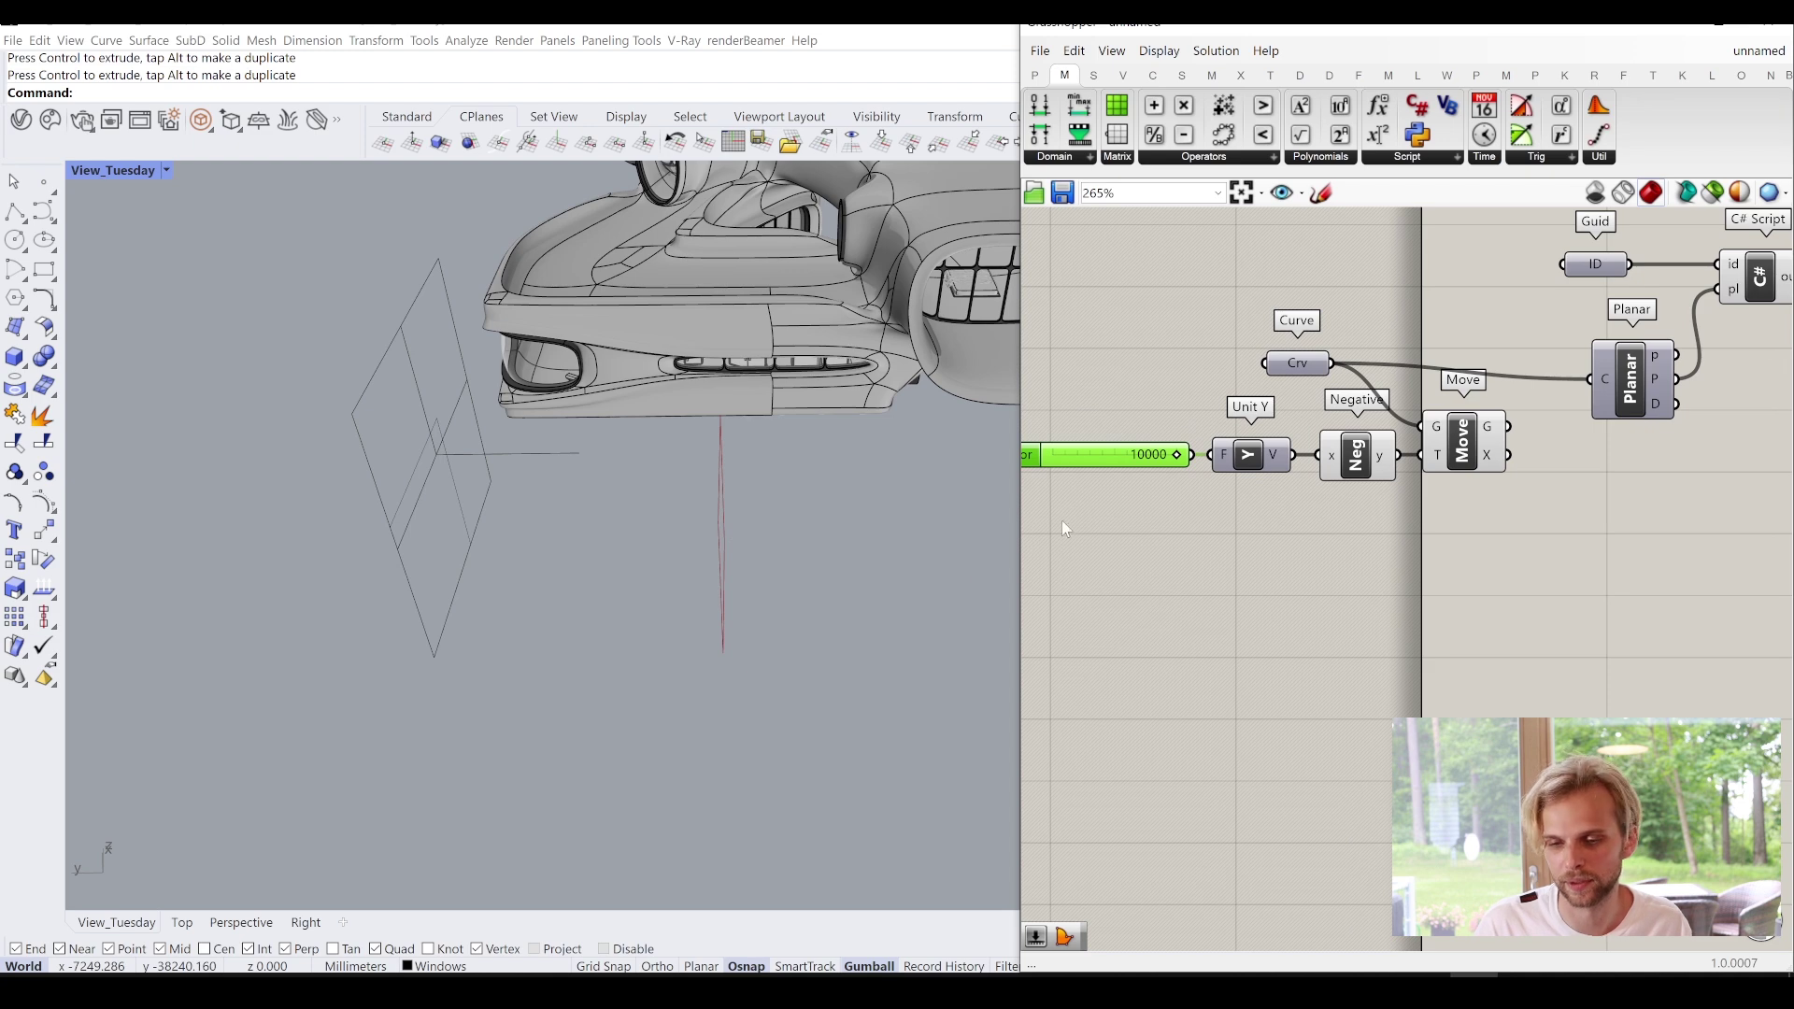
drag(1608, 389, 1607, 386)
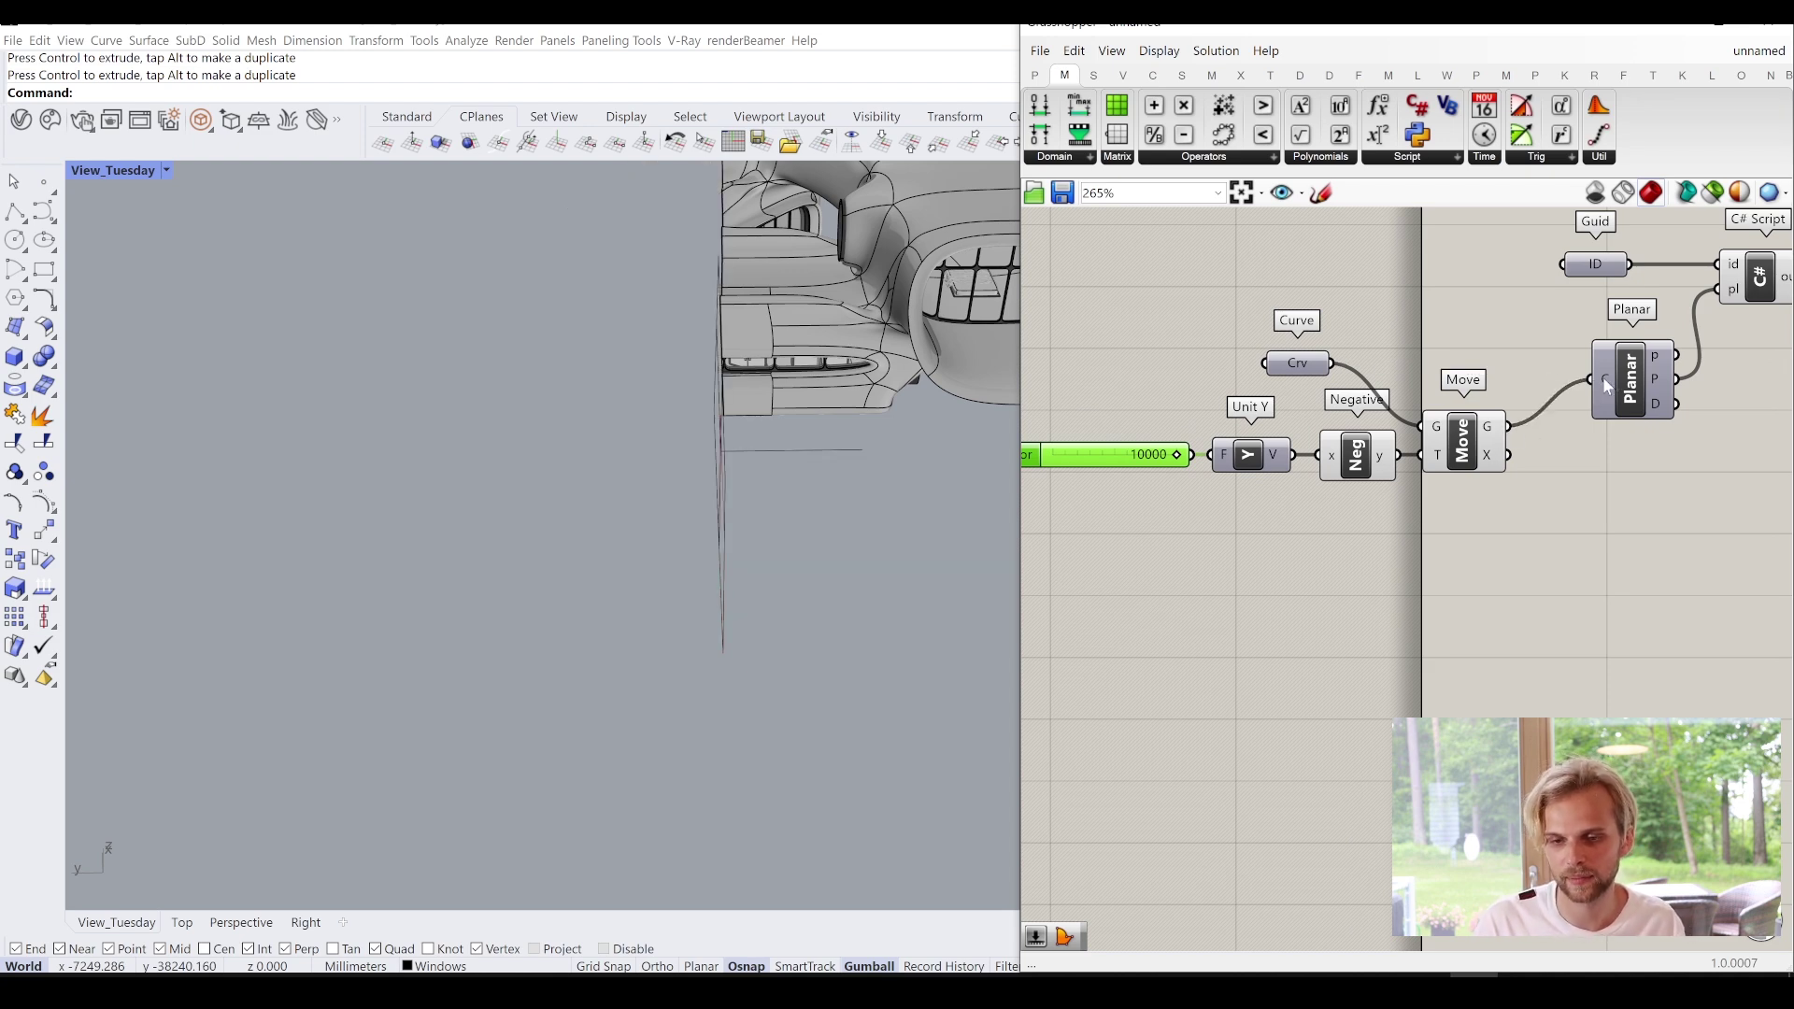
Try moving the clipping plane directly with the gumball and bring the Factor slider down to 0.
right_drag(1355, 519, 1475, 499)
right_drag(608, 536, 679, 517)
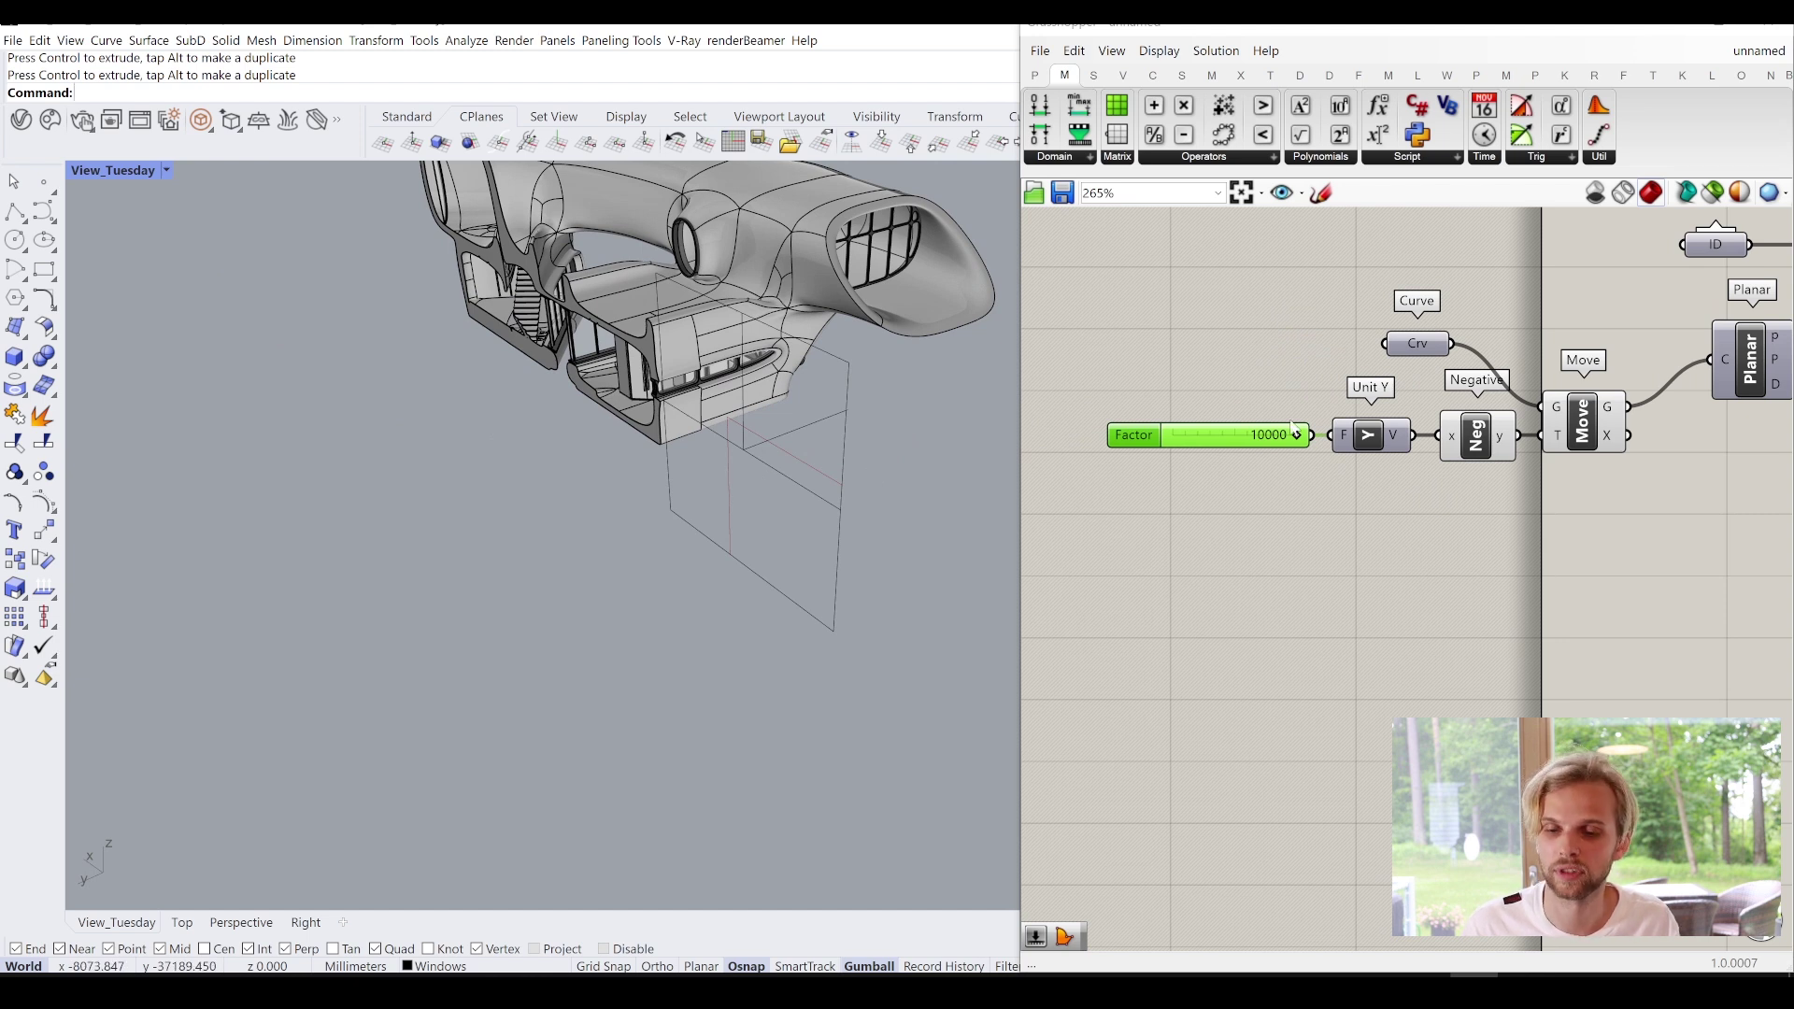
scroll(1294, 432, up, 3)
drag(1309, 449, 1222, 516)
mouse_move(825, 546)
right_down()
mouse_move(748, 509)
mouse_move(790, 512)
mouse_move(780, 575)
mouse_move(822, 533)
mouse_move(783, 559)
mouse_move(799, 565)
right_up()
drag(808, 668, 635, 617)
drag(677, 465, 690, 401)
right_drag(691, 403, 731, 429)
drag(1236, 452, 1054, 472)
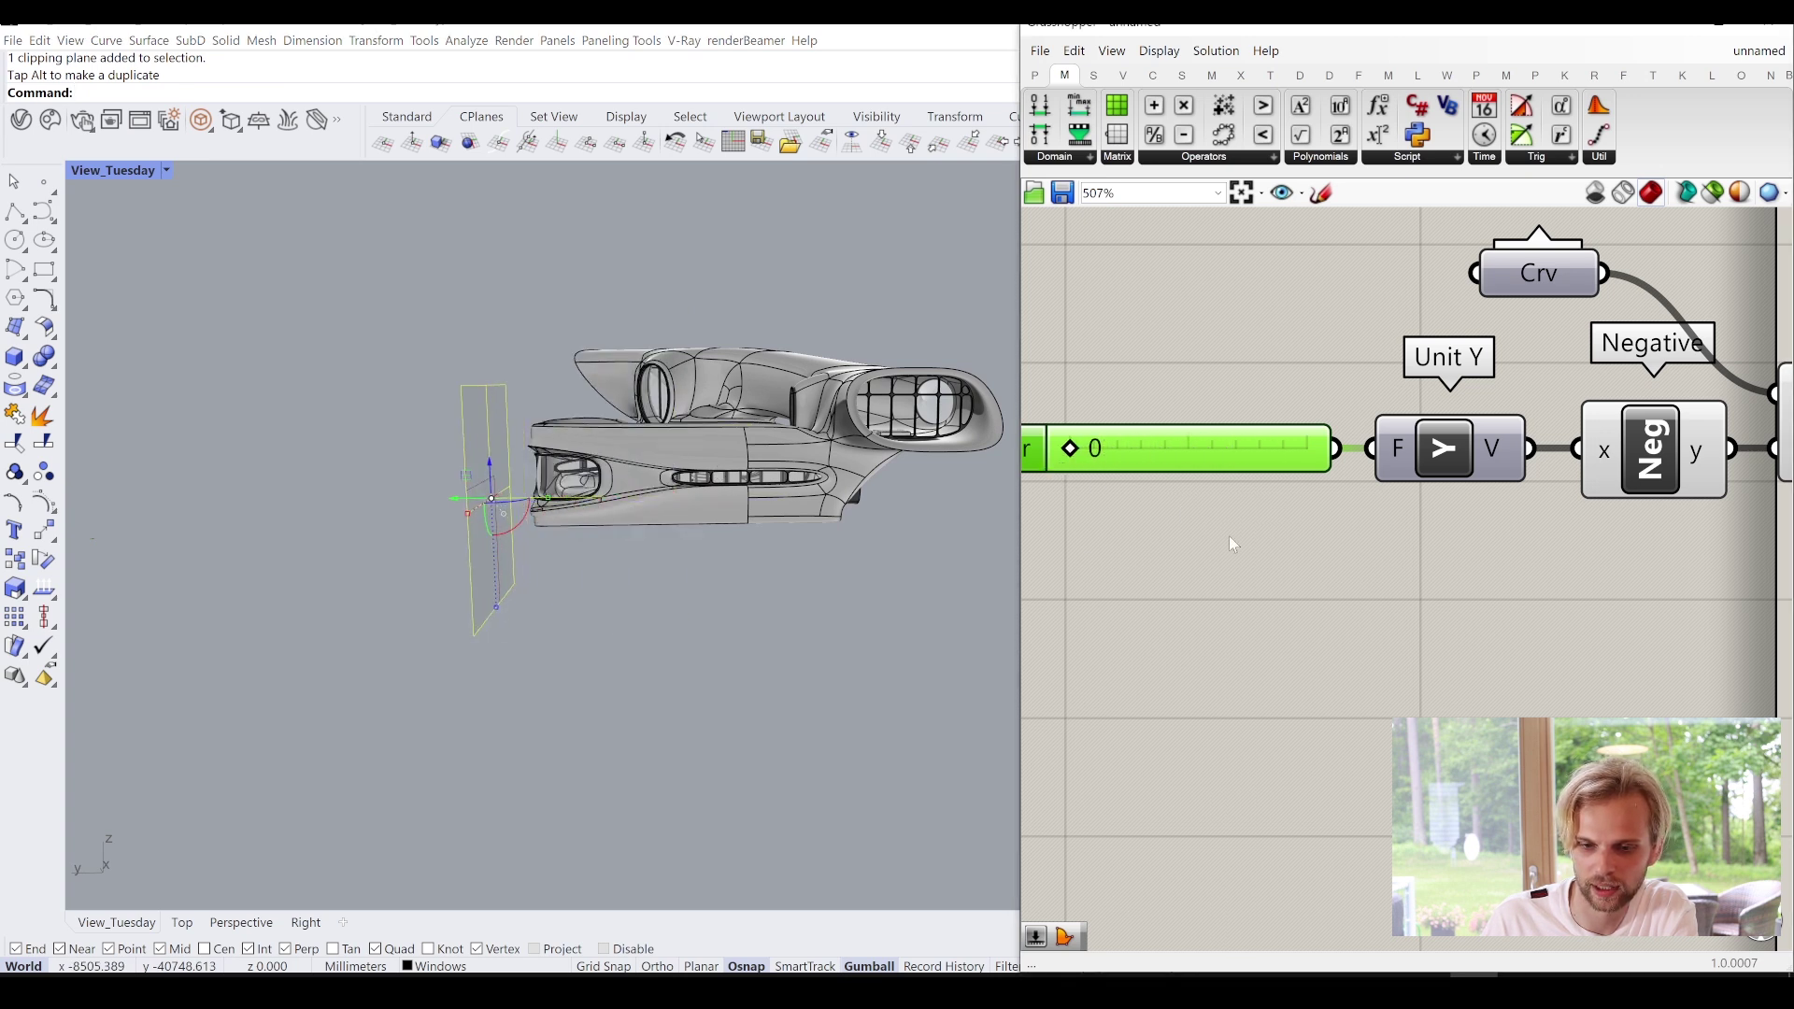
Select the rectangle curve, raise it, and shift it across the model to reposition the clipping cut.
right_drag(600, 671, 579, 637)
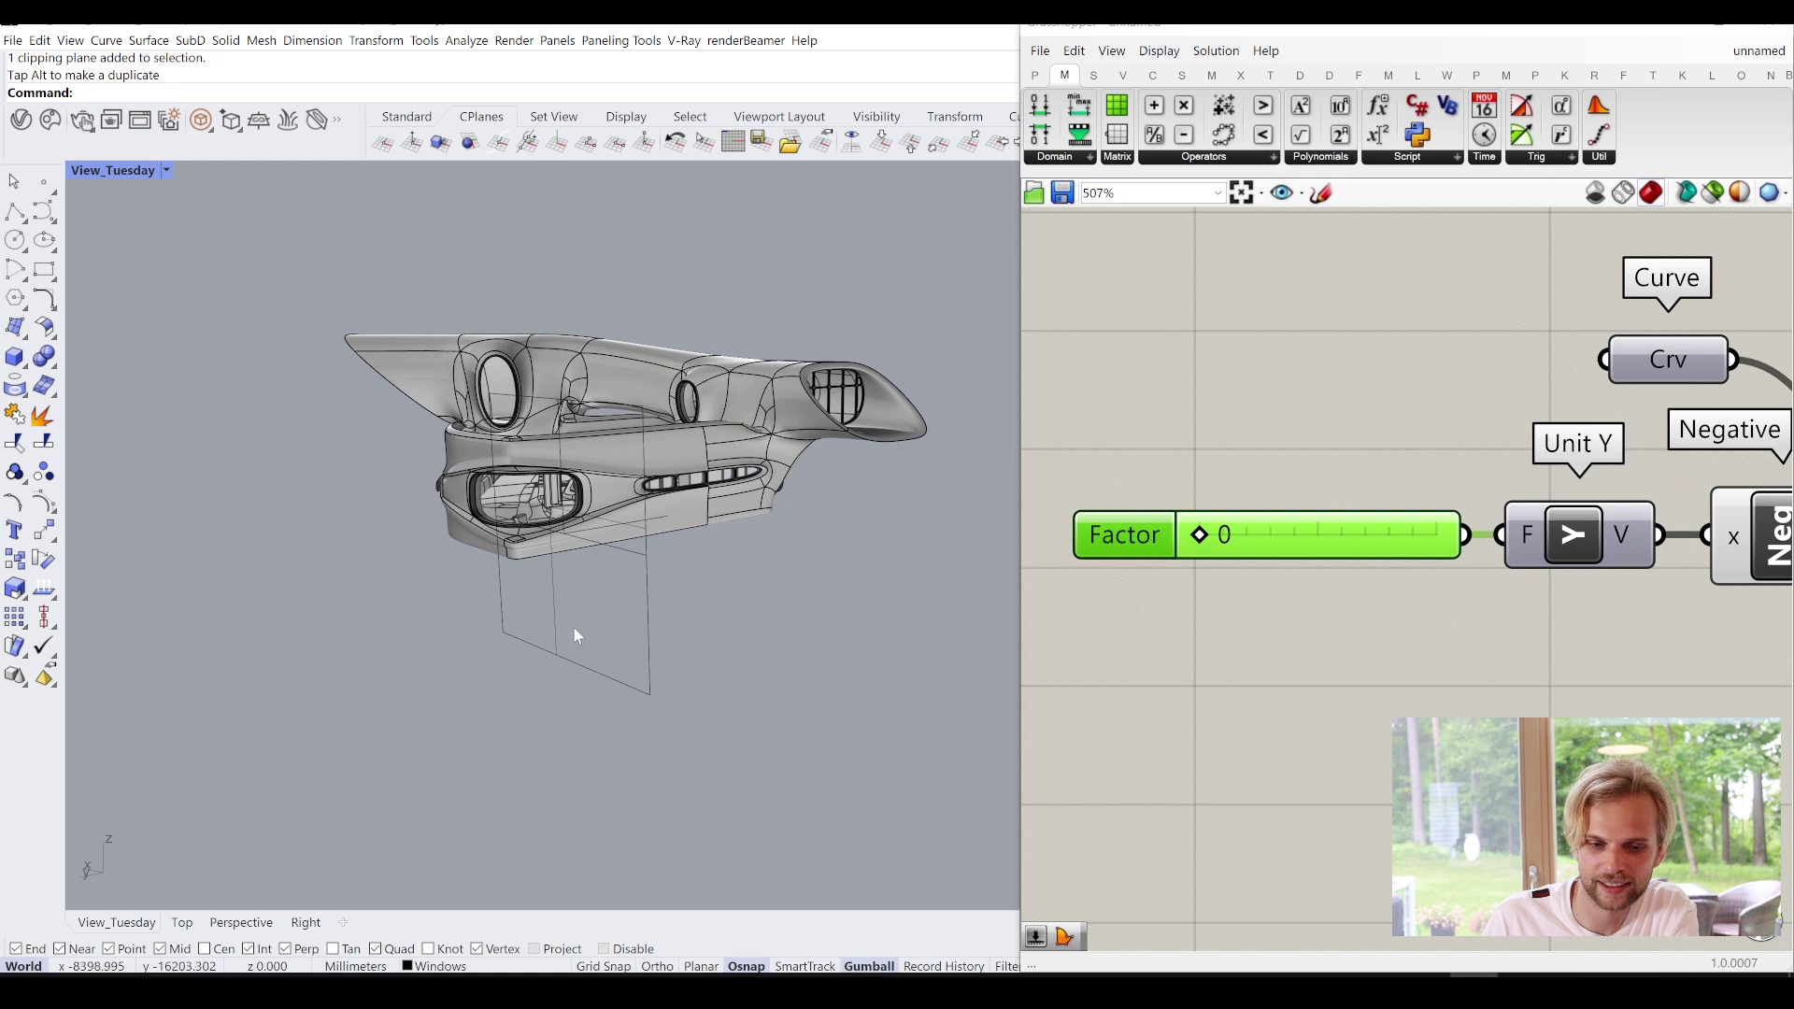
click(559, 613)
drag(602, 572, 611, 472)
right_drag(610, 472, 686, 513)
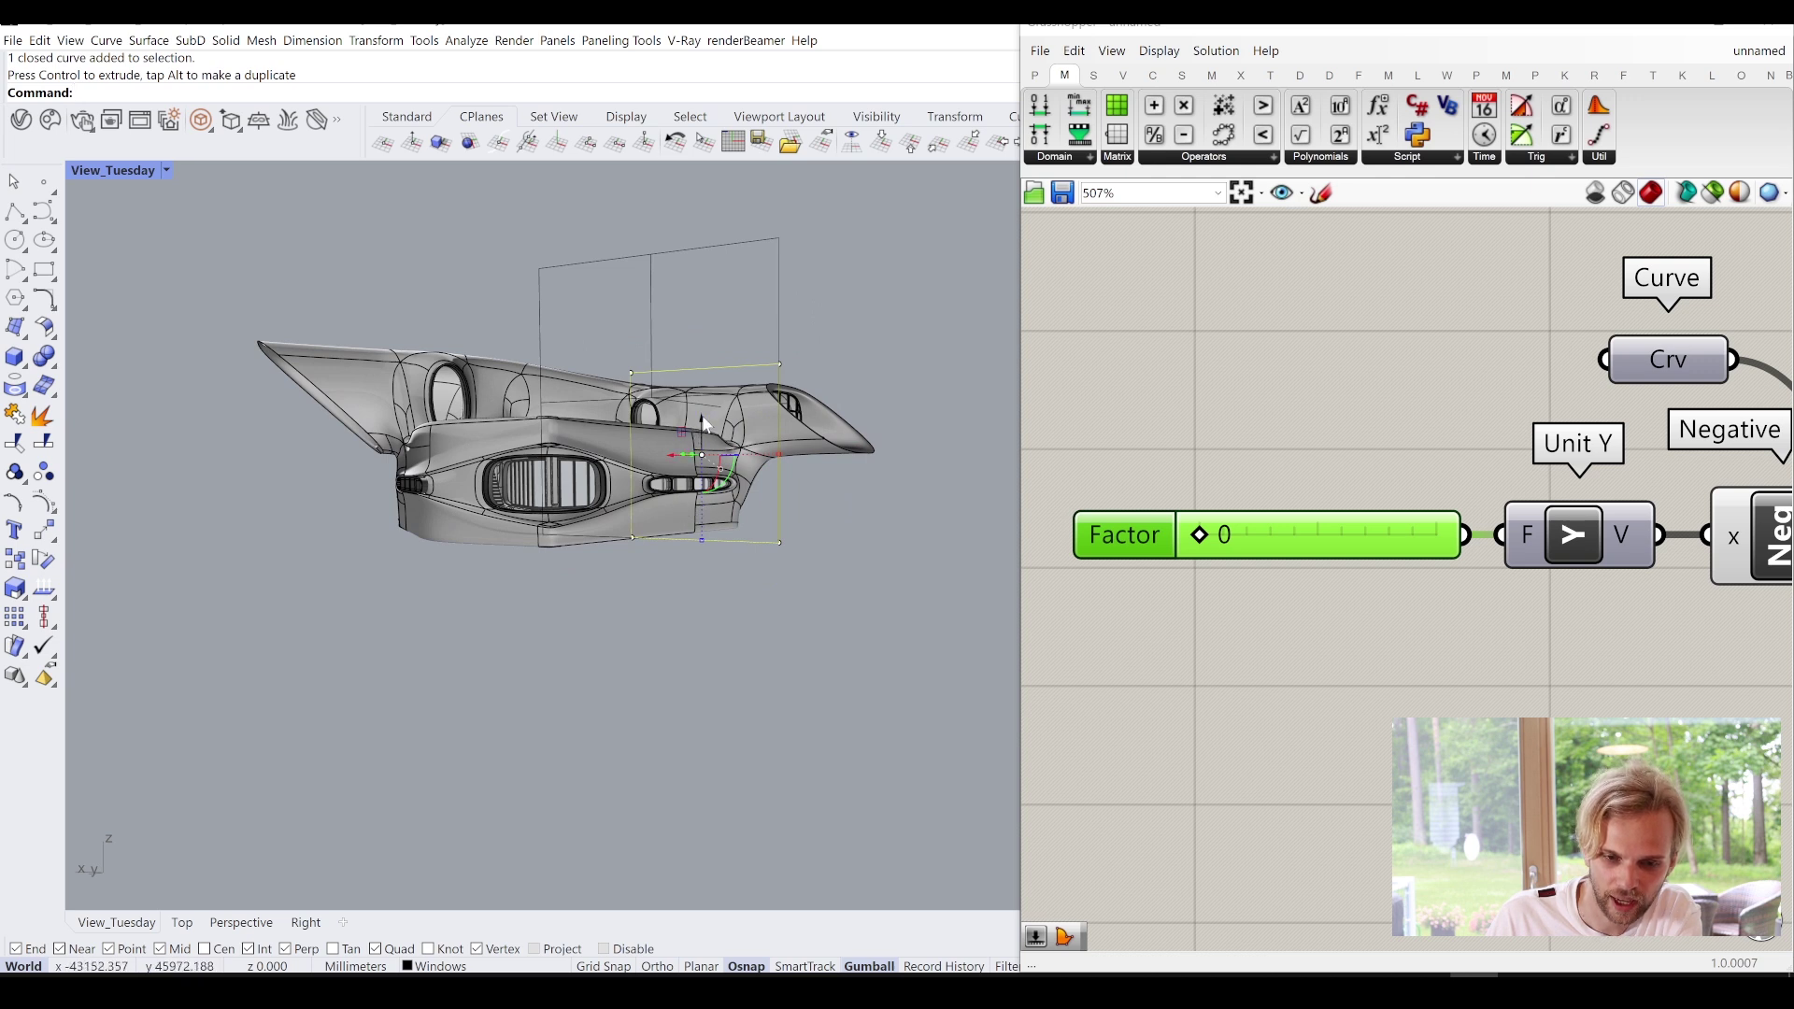
drag(707, 426, 710, 436)
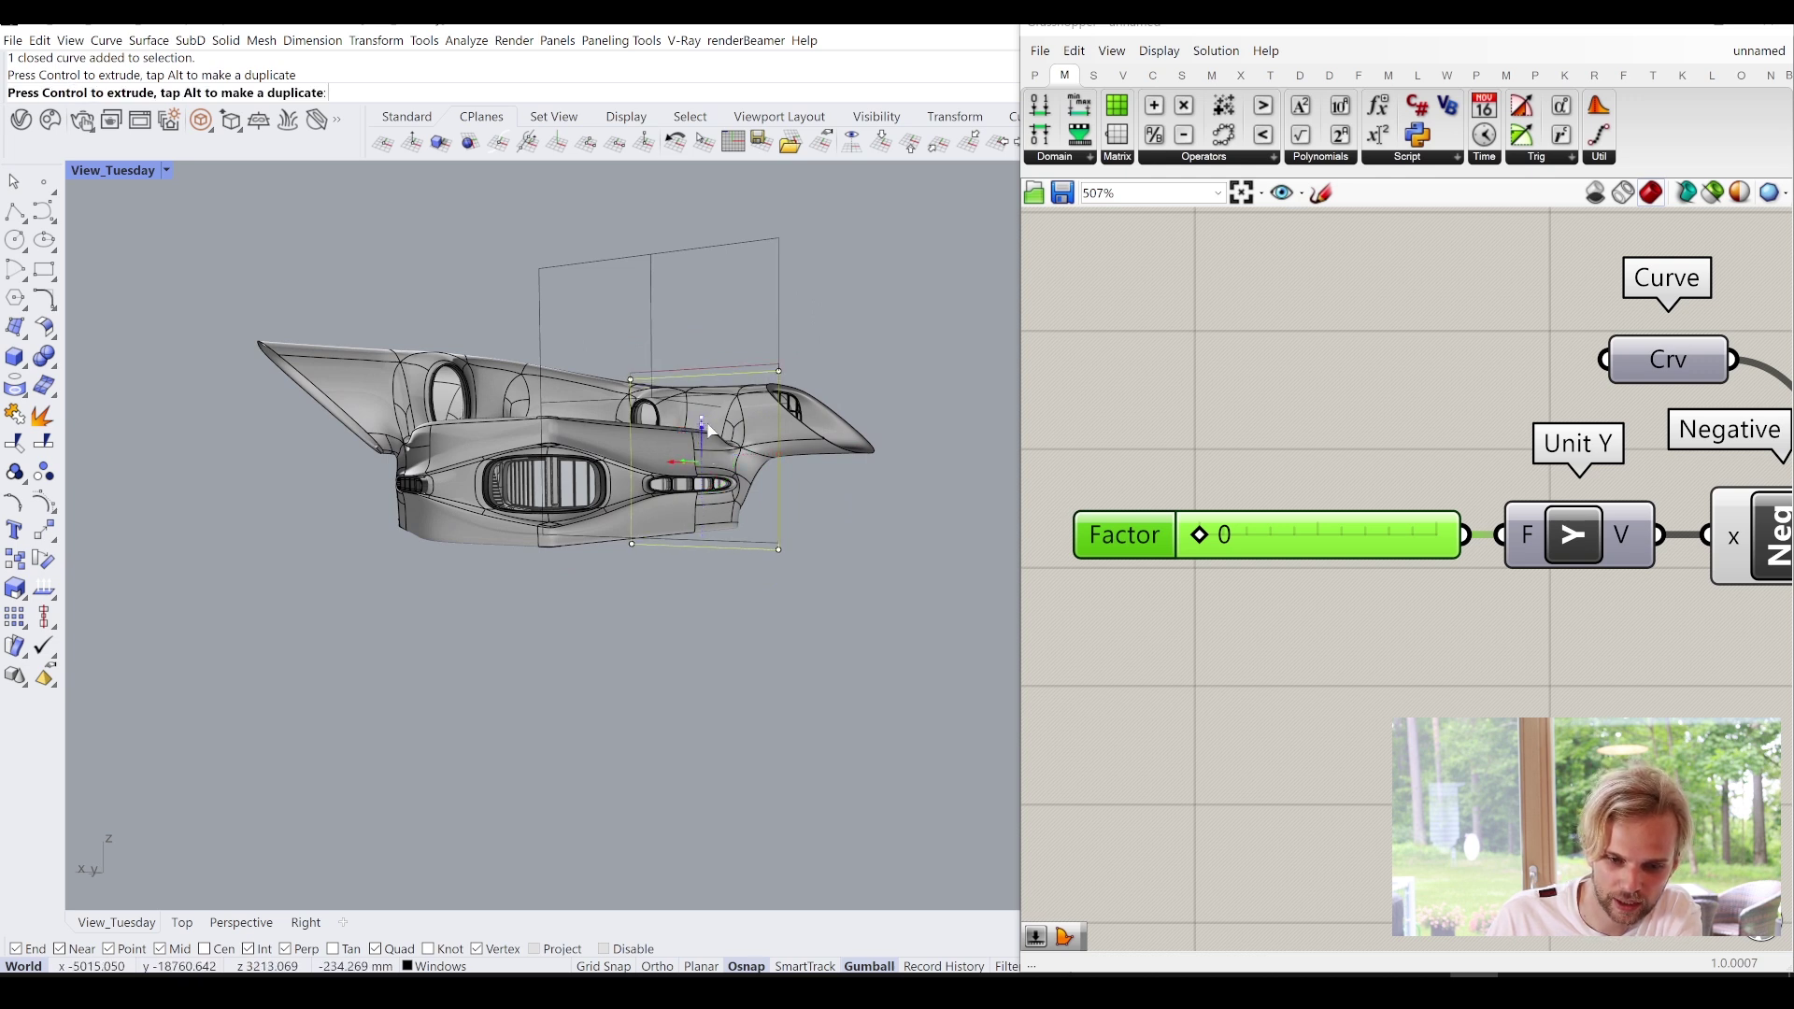
drag(710, 430, 716, 328)
right_drag(716, 329, 551, 428)
drag(470, 455, 790, 491)
right_drag(790, 490, 888, 421)
Add a Rotate 3D component below the Move component.
scroll(1555, 611, down, 2)
right_drag(1776, 598, 1534, 600)
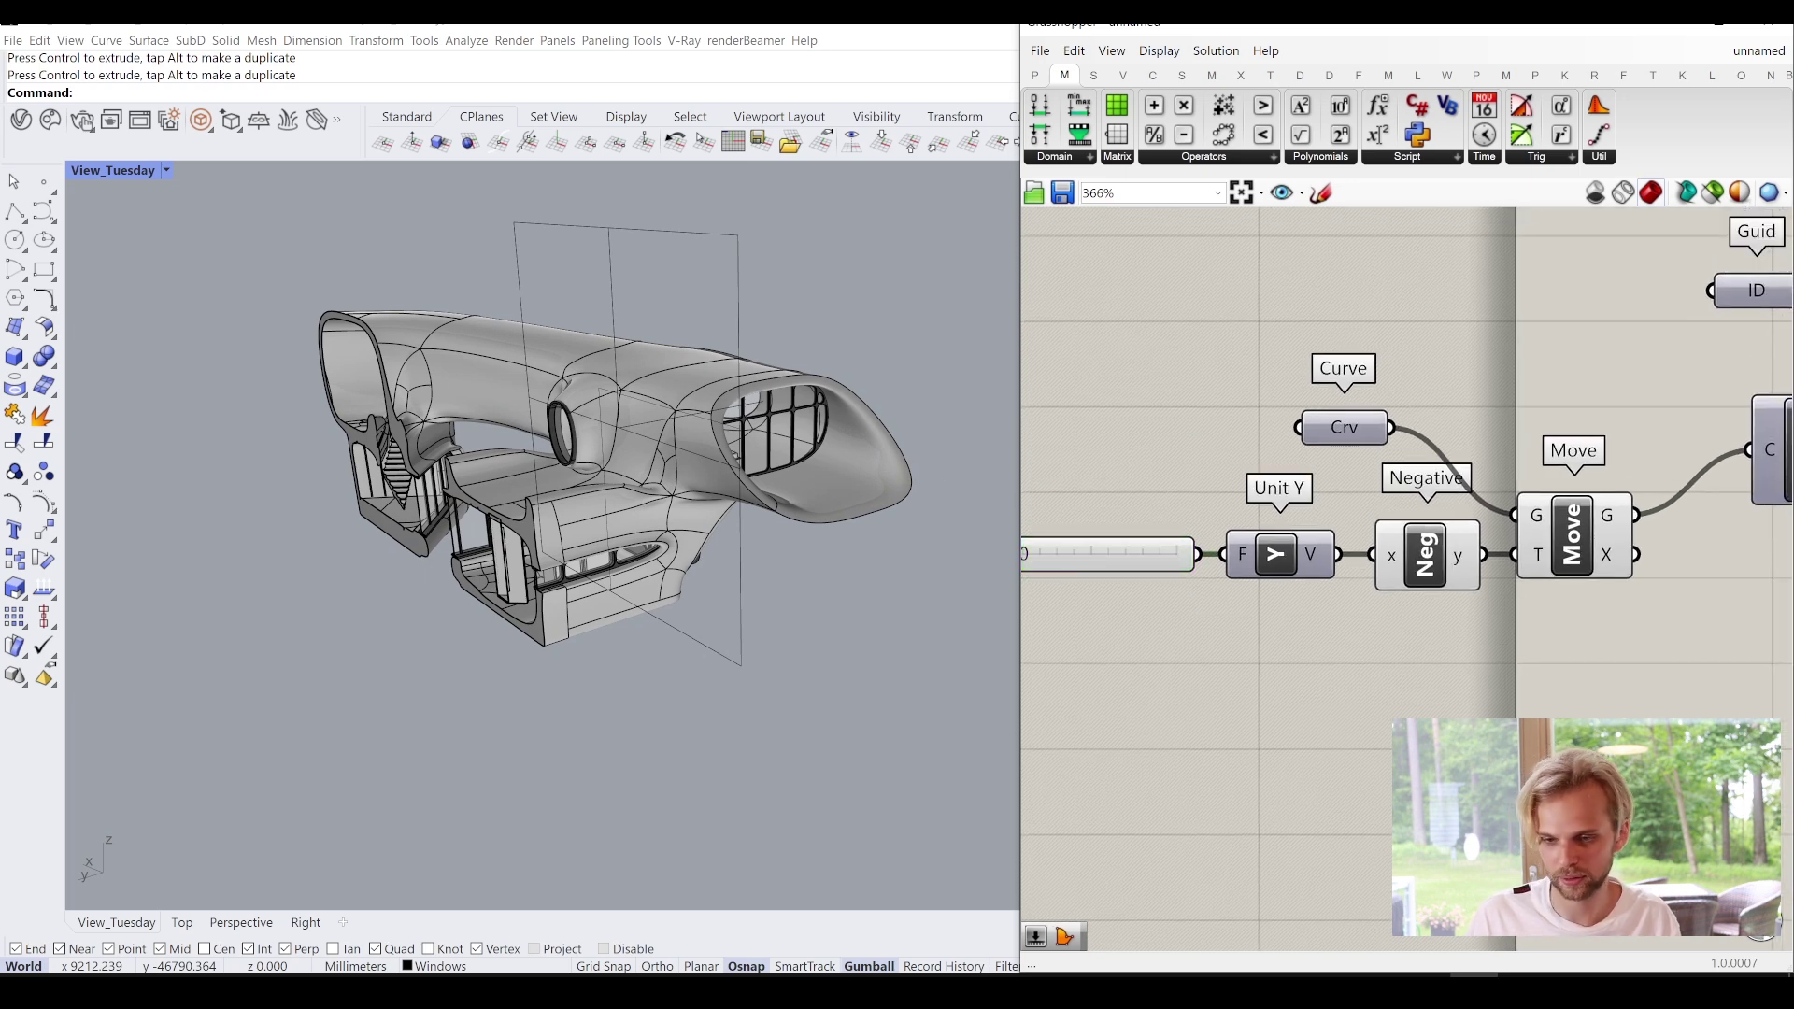
double_click(1526, 701)
text(rotate)
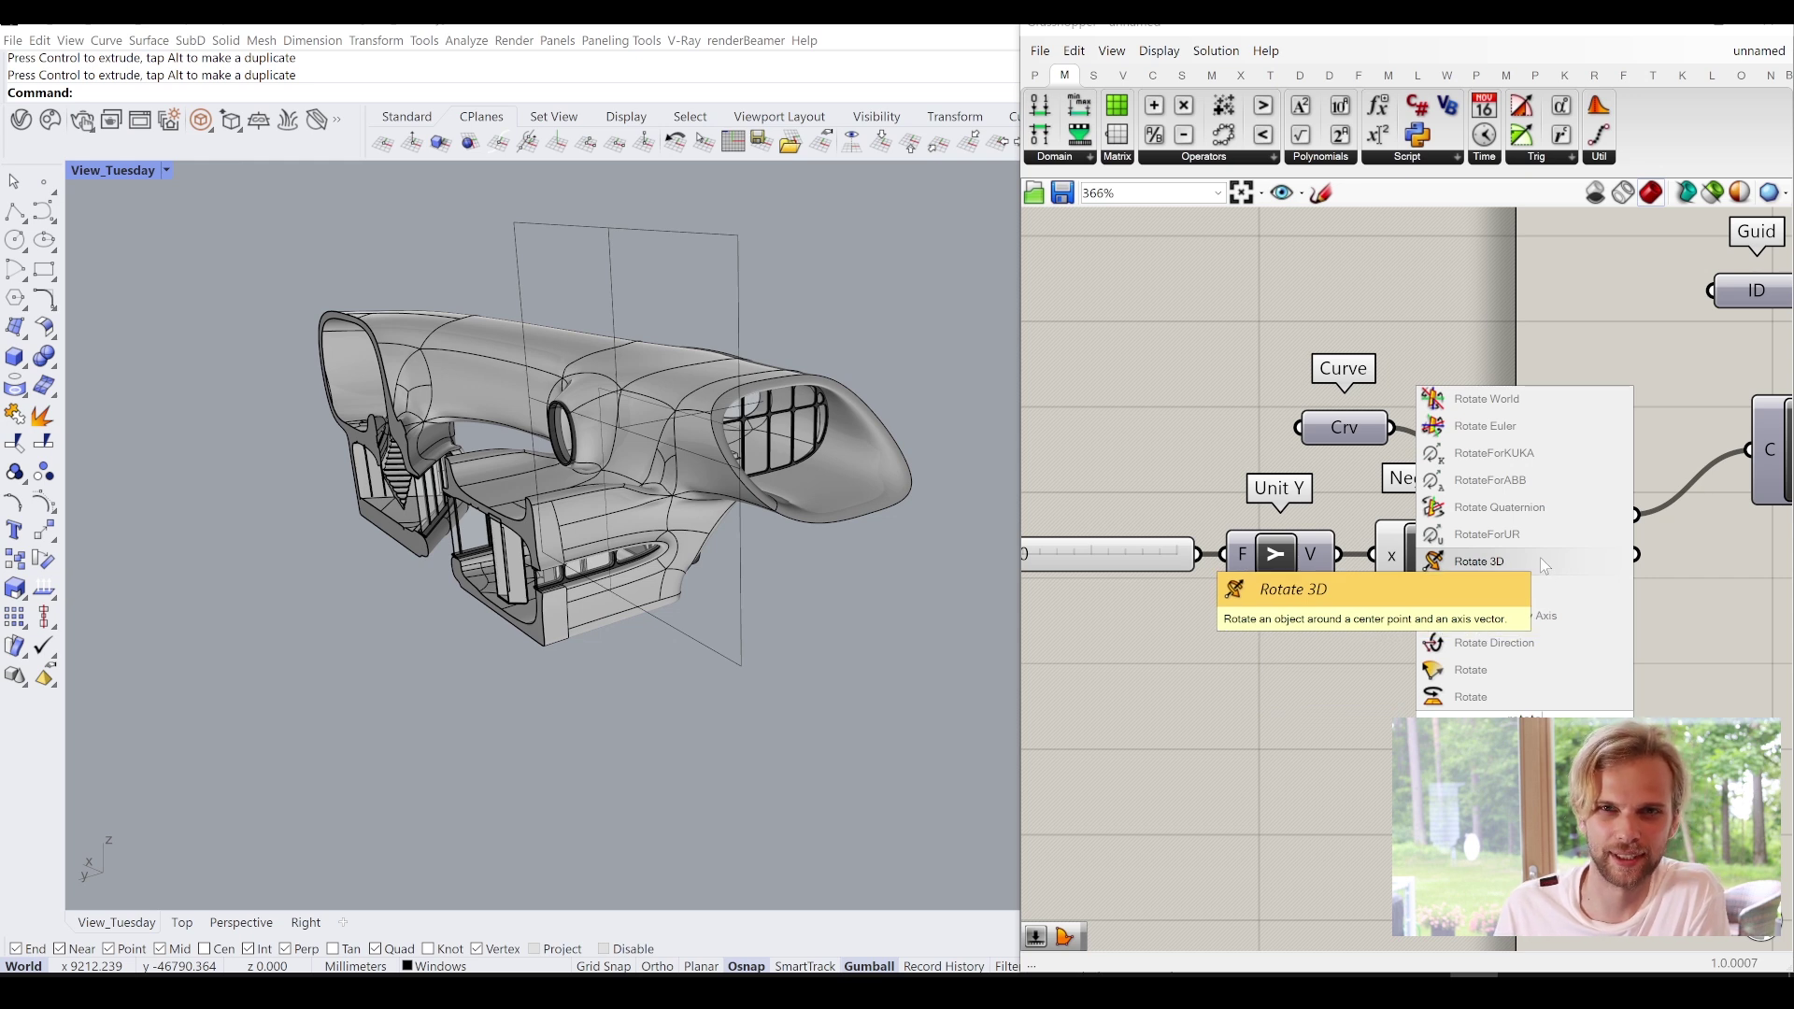
click(1542, 564)
drag(1521, 692, 1560, 699)
Delete the Move component, bring Planar closer to the Curve parameter, and reconnect the curve to Planar's C input.
click(1575, 537)
key(Delete)
right_drag(1576, 535, 1361, 546)
click(1575, 464)
drag(1576, 465, 1310, 450)
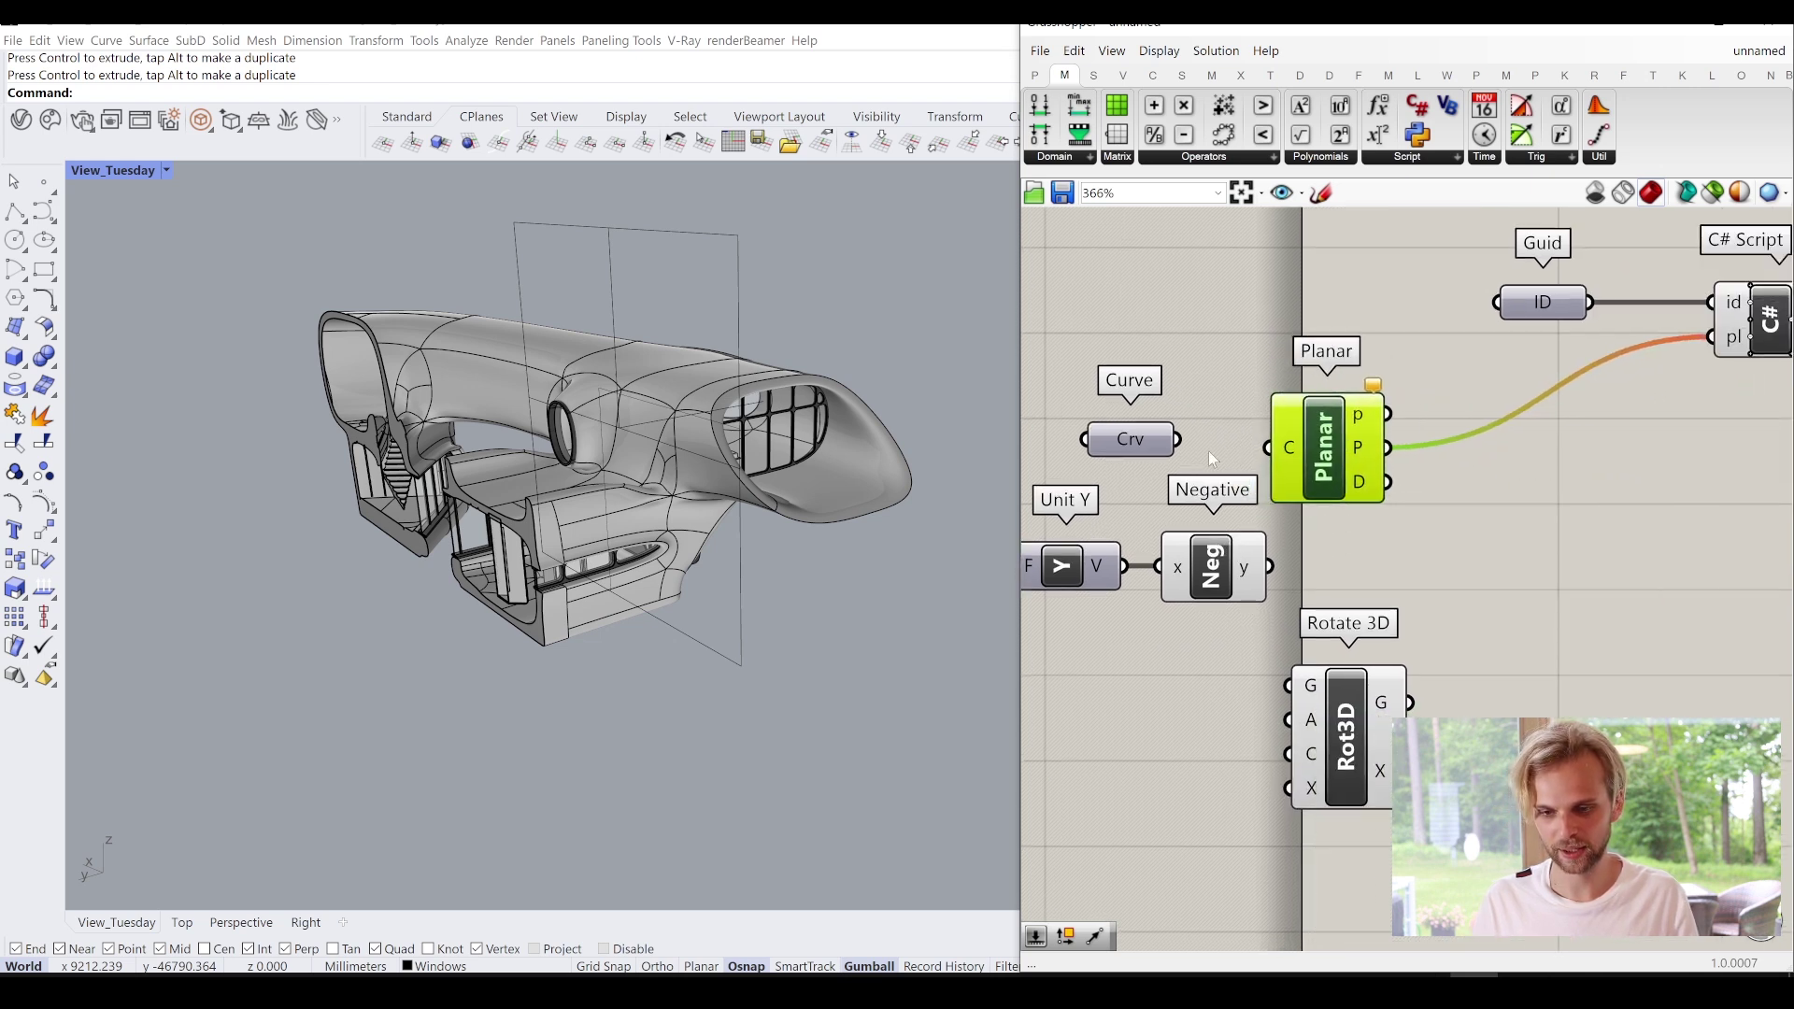
drag(1179, 439, 1269, 449)
Delete the Factor slider together with the Unit Y and Negative components.
right_drag(1044, 569, 1164, 558)
drag(1353, 660, 1052, 546)
key(Delete)
Place Rotate 3D to the right below Planar and connect Planar's plane output to its G input.
drag(1445, 691, 1671, 551)
right_drag(1426, 435, 1365, 457)
drag(1366, 457, 1614, 580)
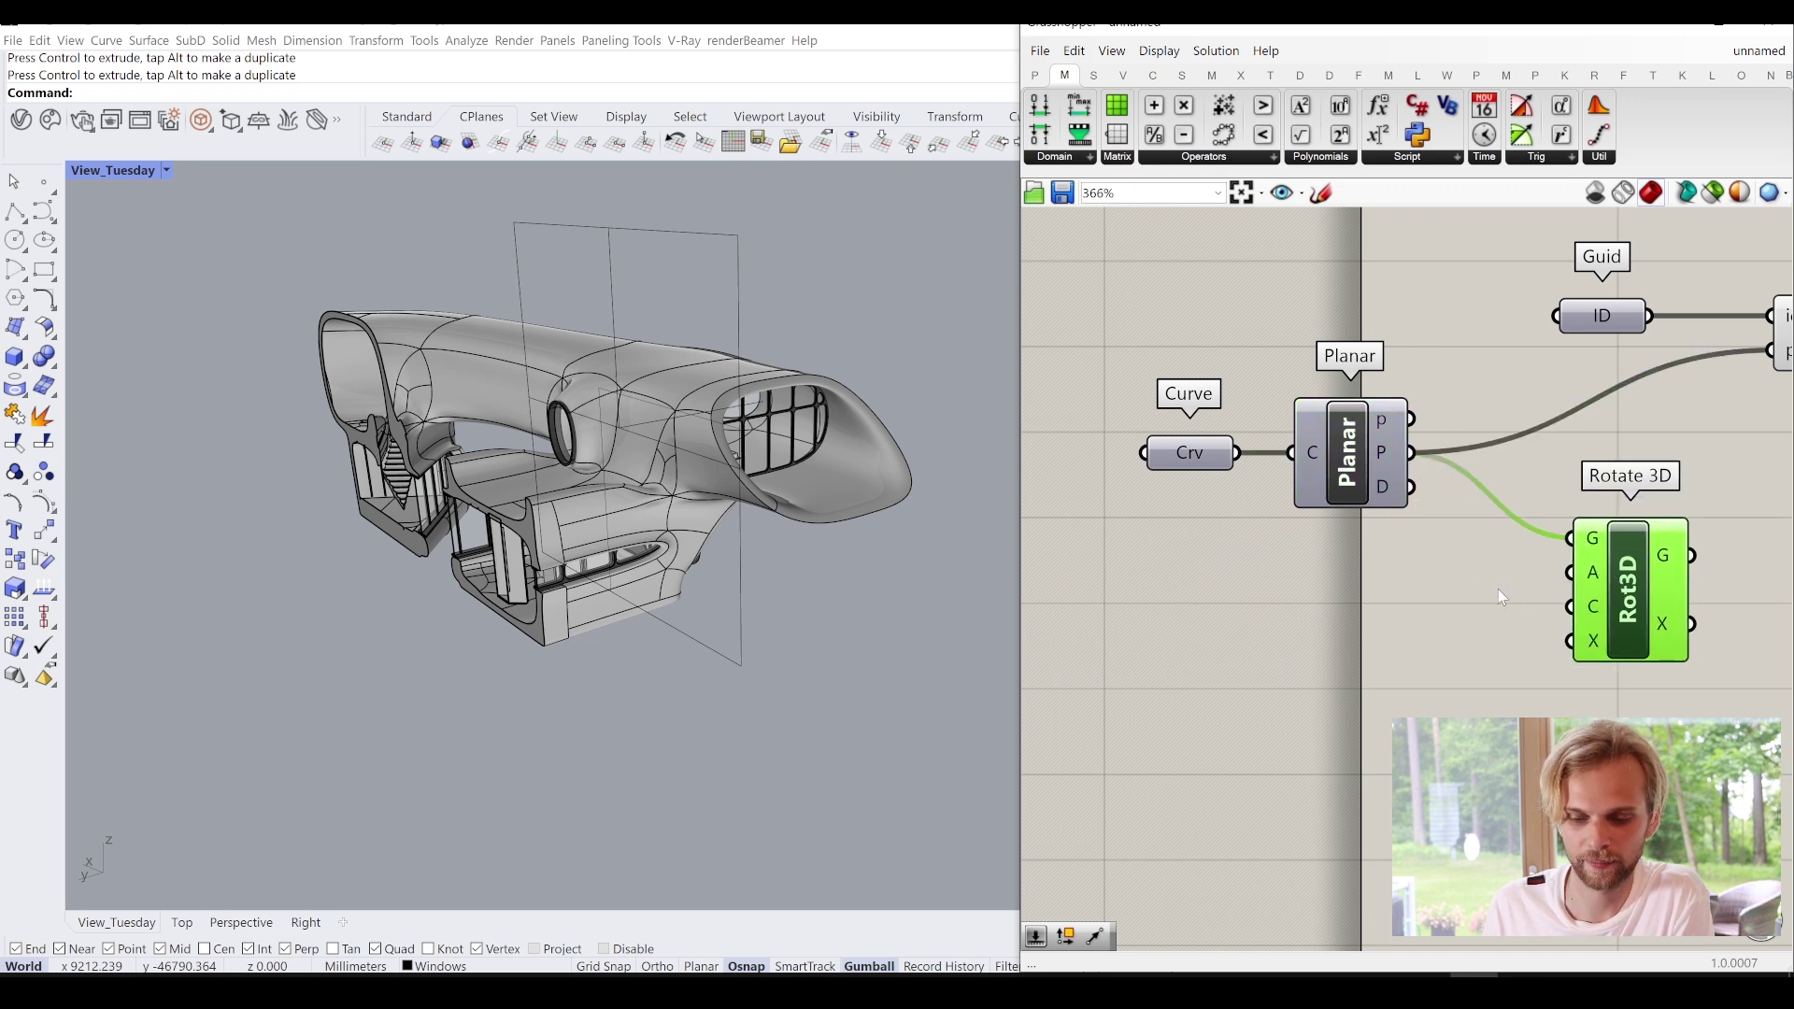
Add a number slider ranging from 0 to 360, set it to 54.29, and connect it to Rotate 3D's A input.
right_drag(1585, 572, 1494, 555)
double_click(1267, 612)
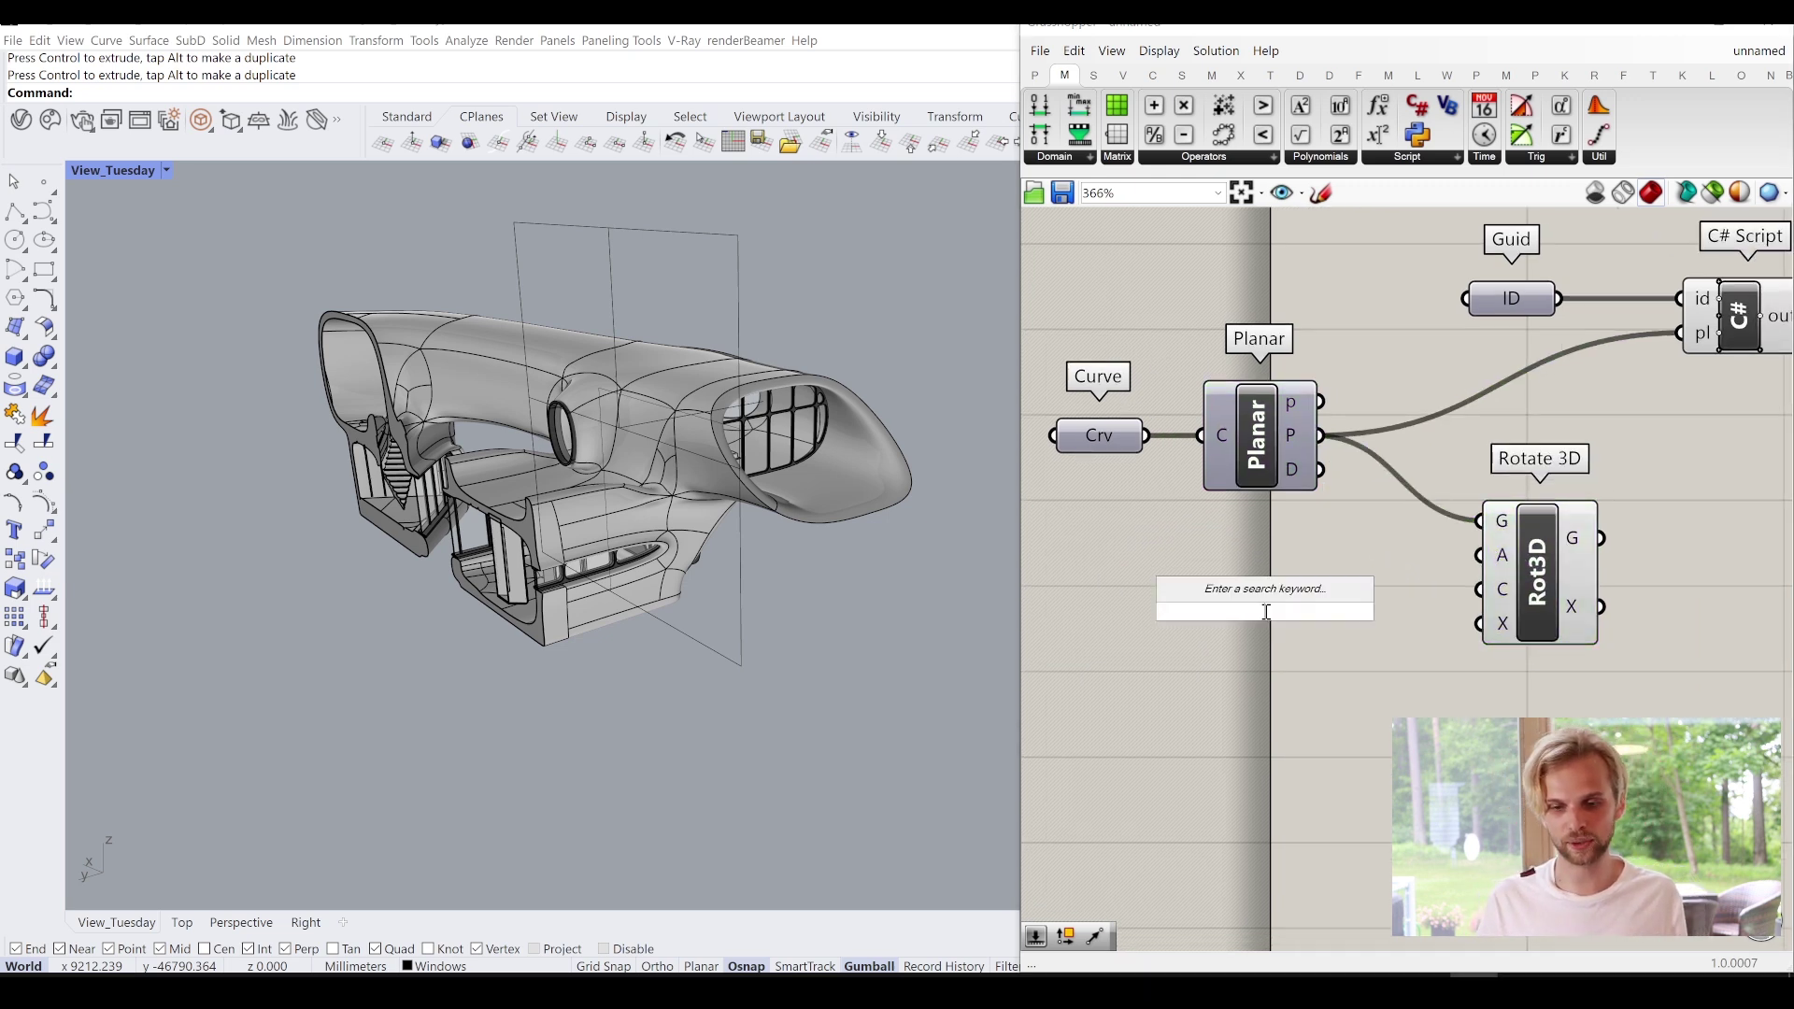
text(0..360)
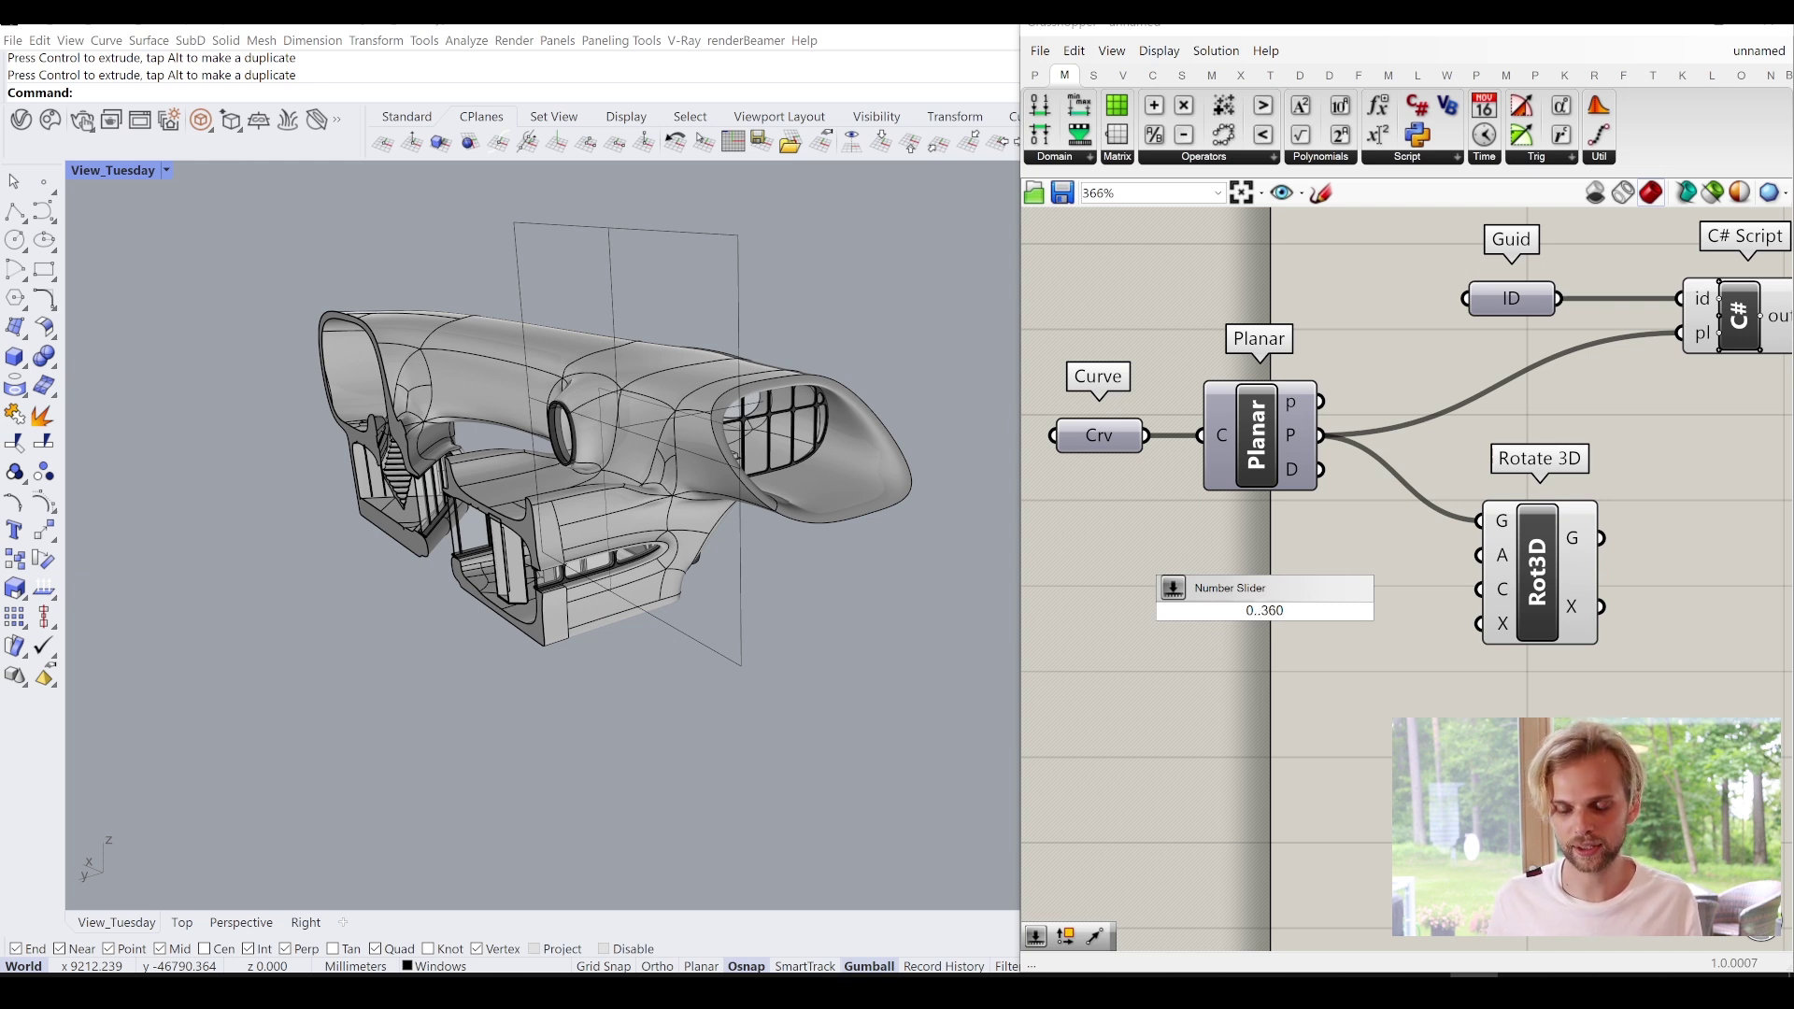
key(Return)
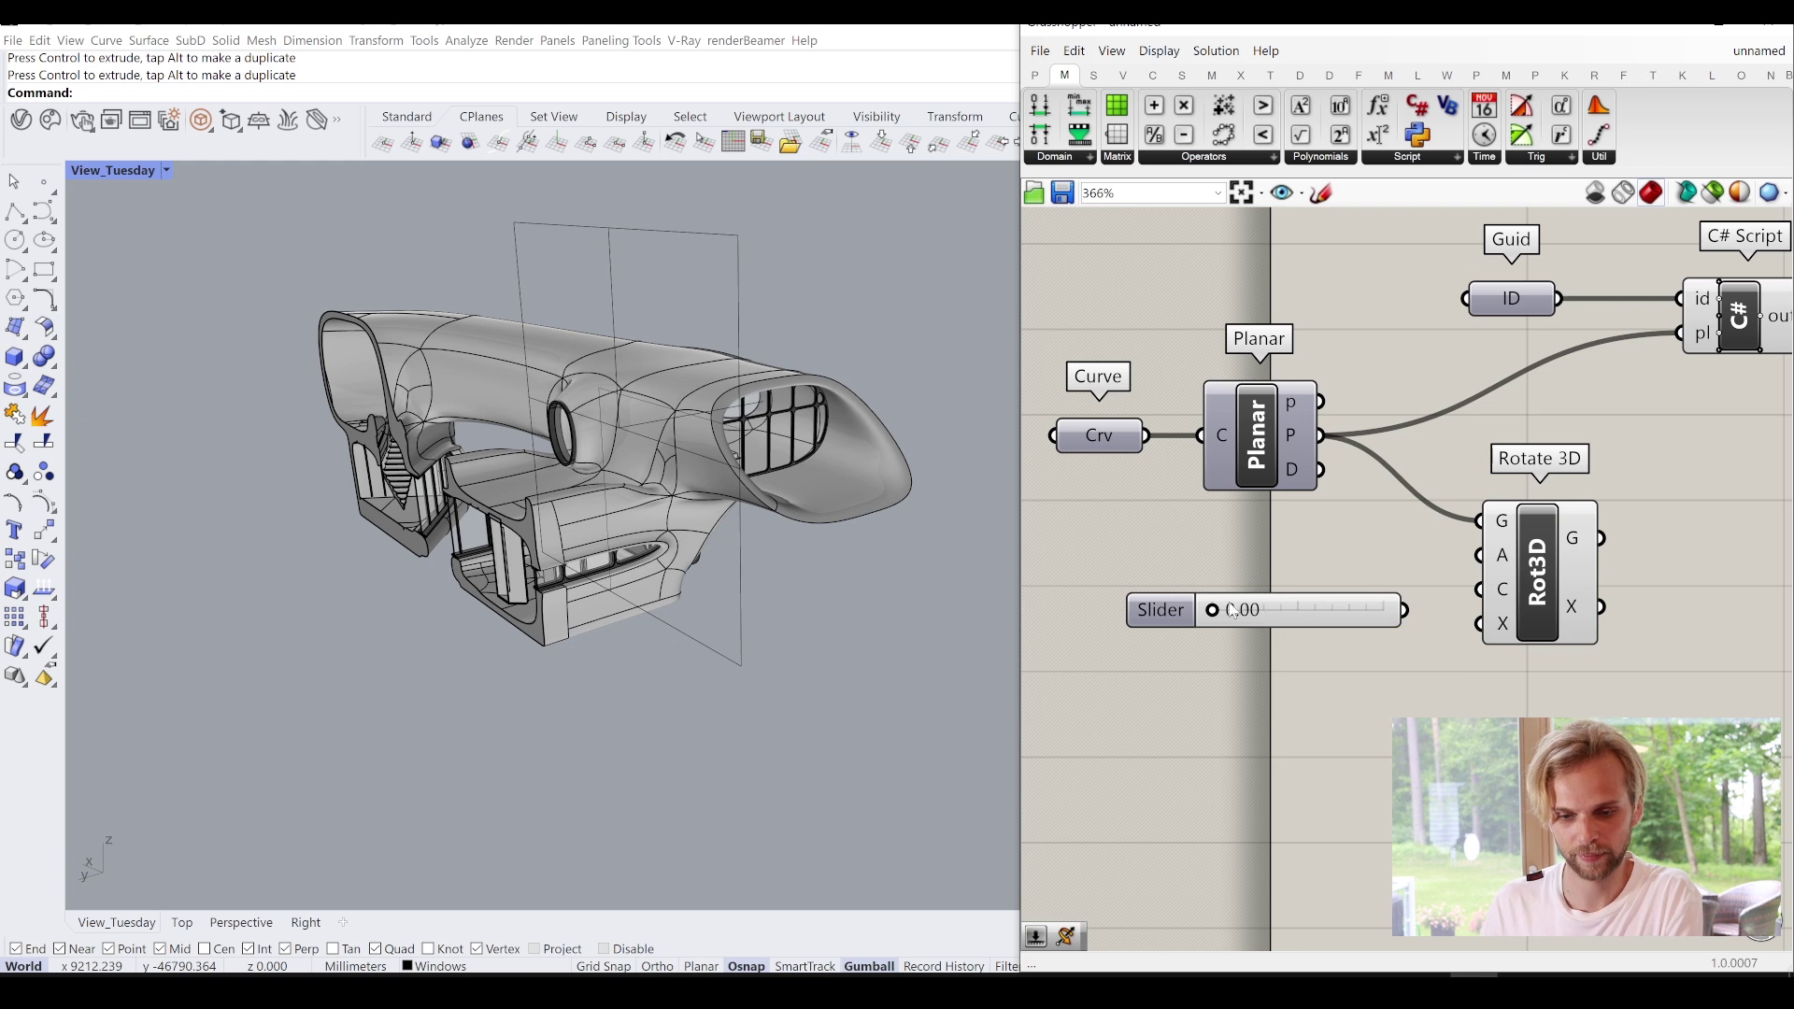
scroll(1243, 612, up, 2)
mouse_move(1208, 612)
mouse_down()
mouse_move(1398, 612)
mouse_move(1240, 613)
mouse_up()
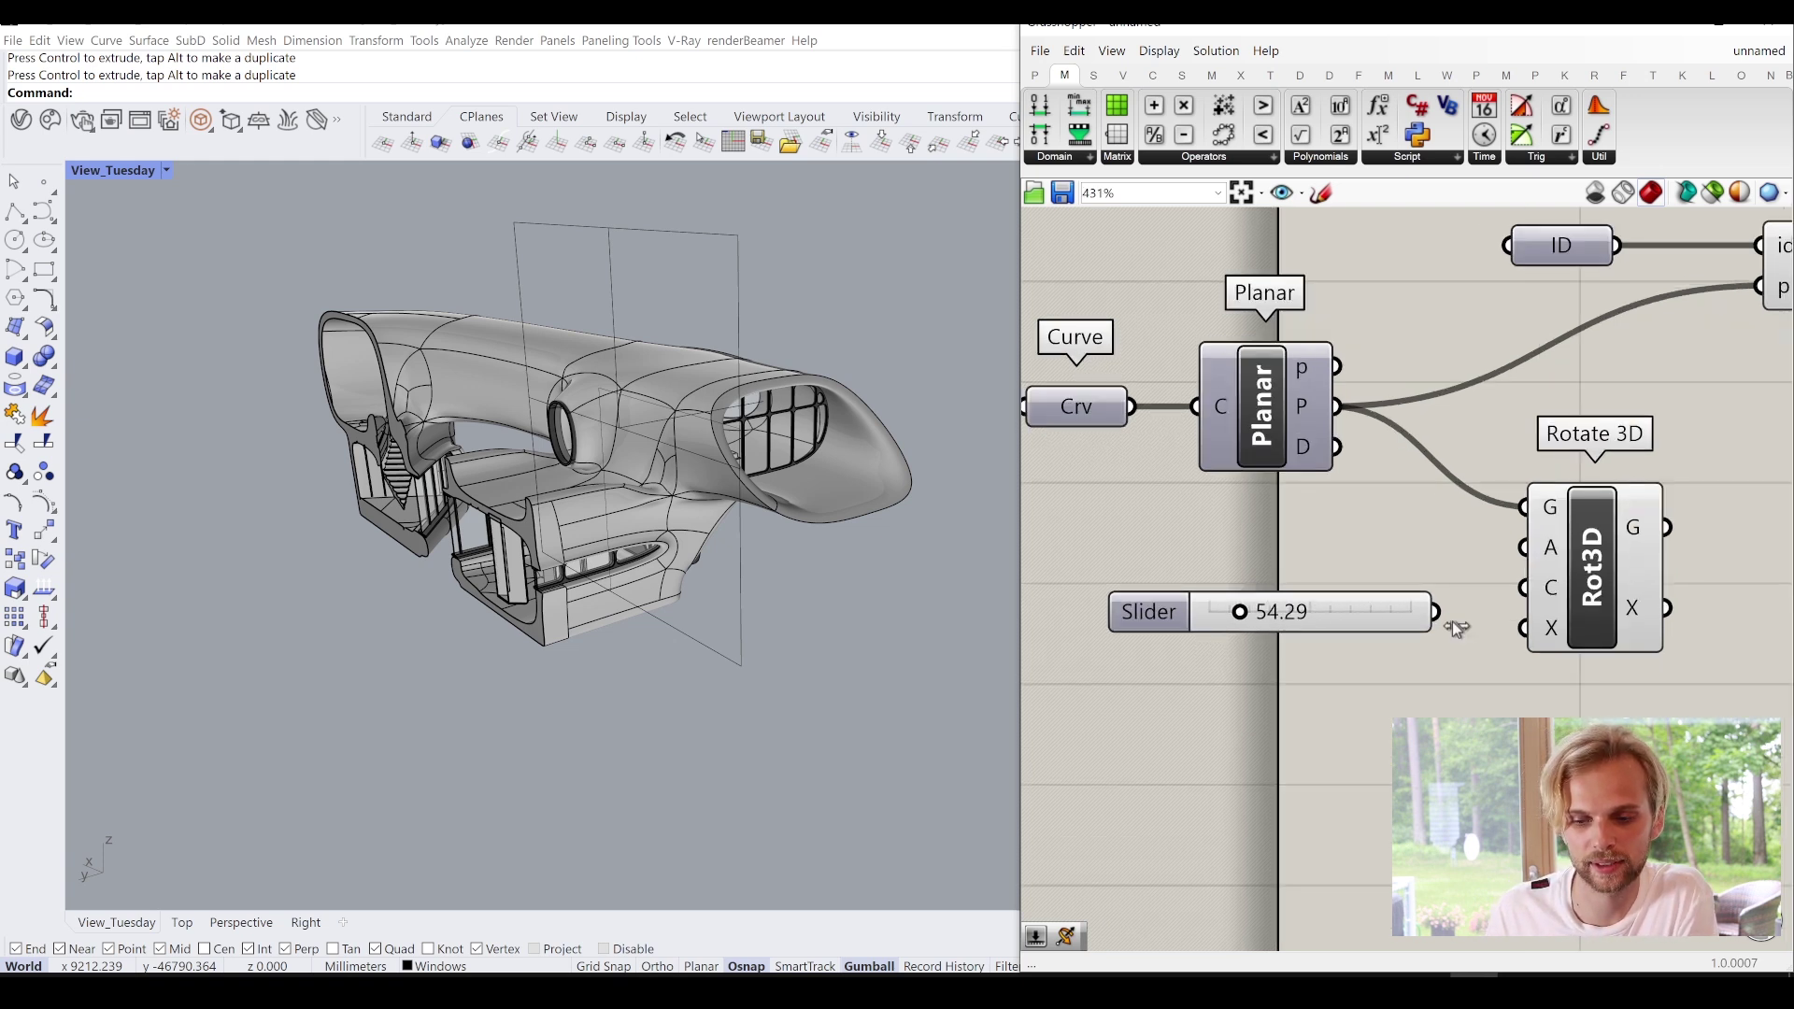
drag(1509, 573, 1527, 549)
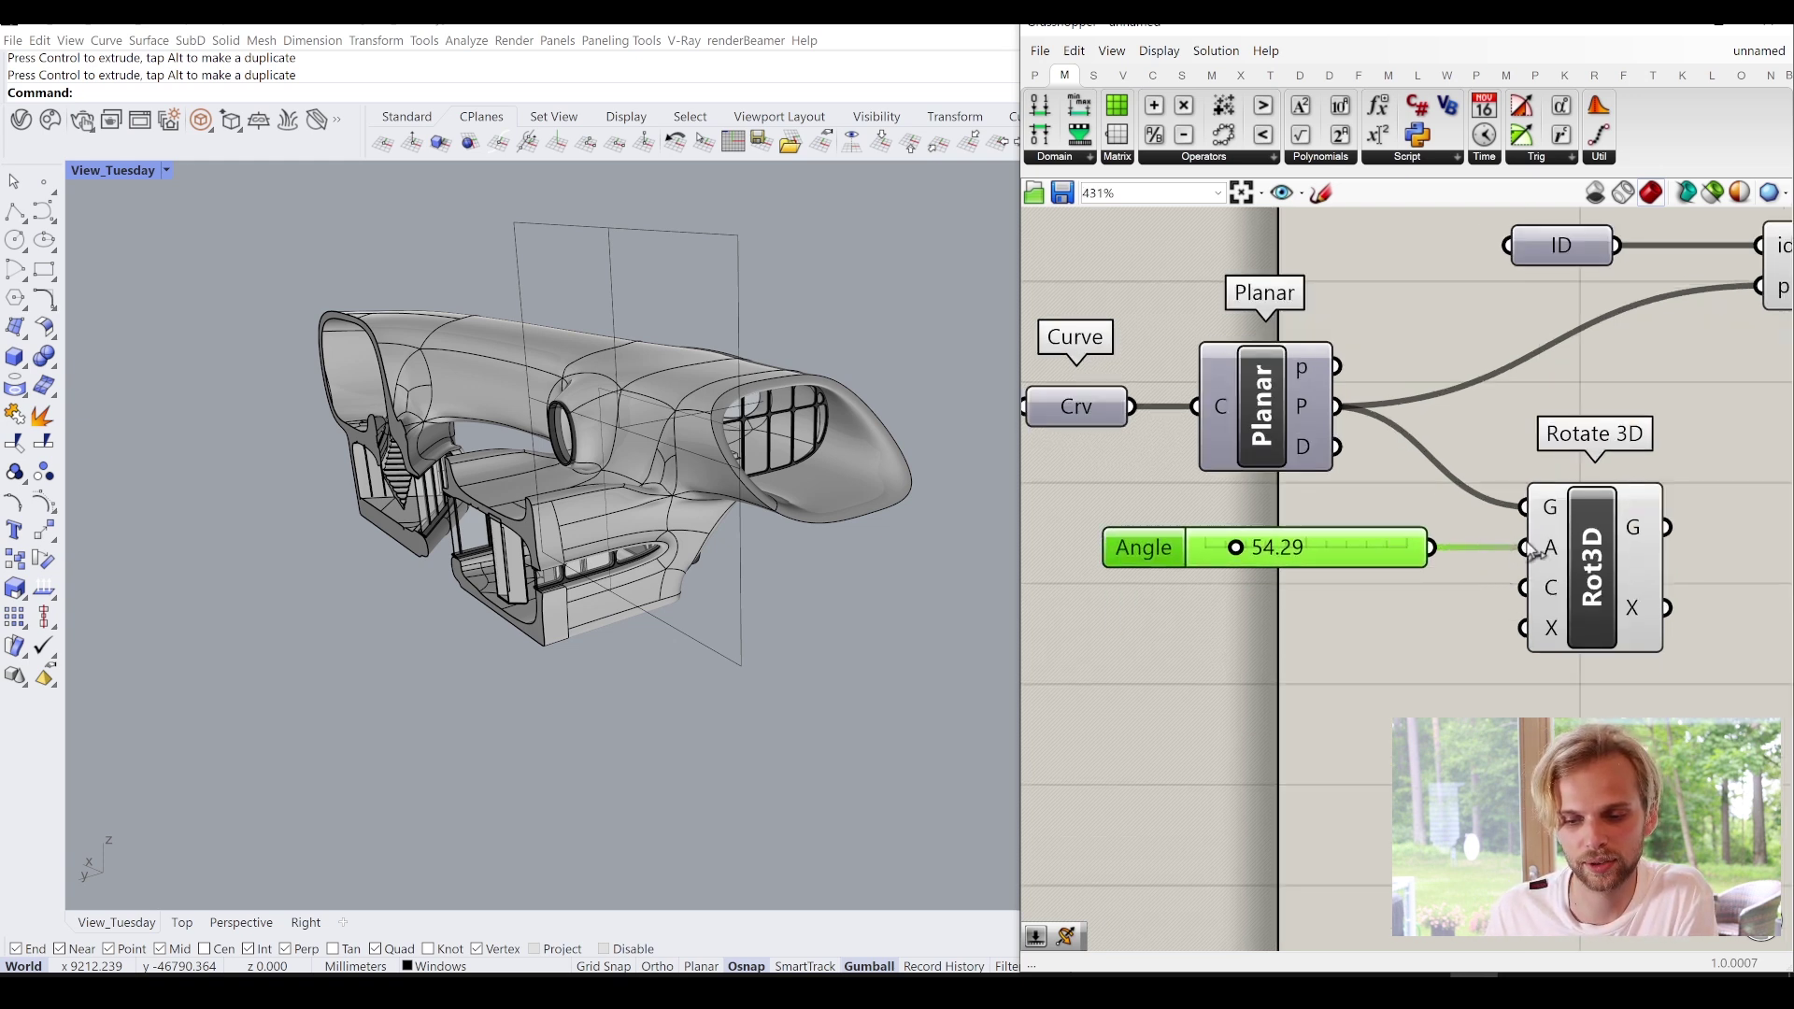
Set Rotate 3D's A input to read angles in degrees.
right_click(1558, 552)
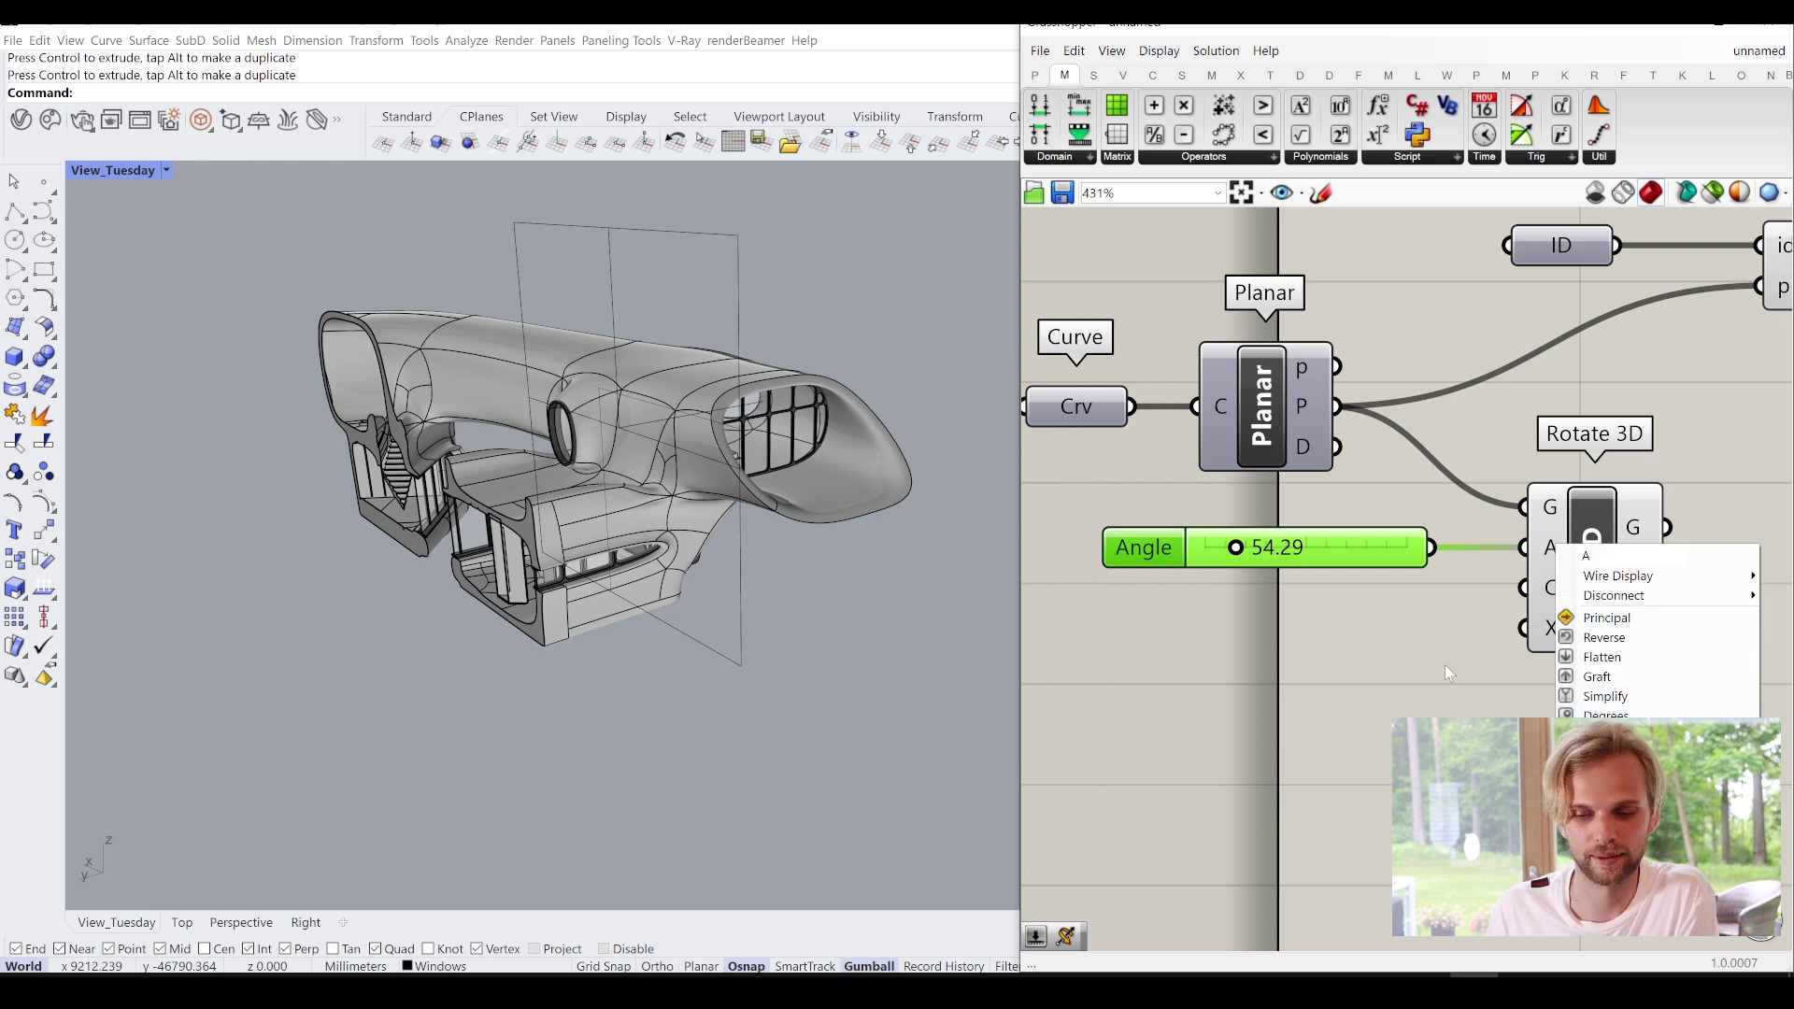
click(1445, 665)
right_click(1553, 561)
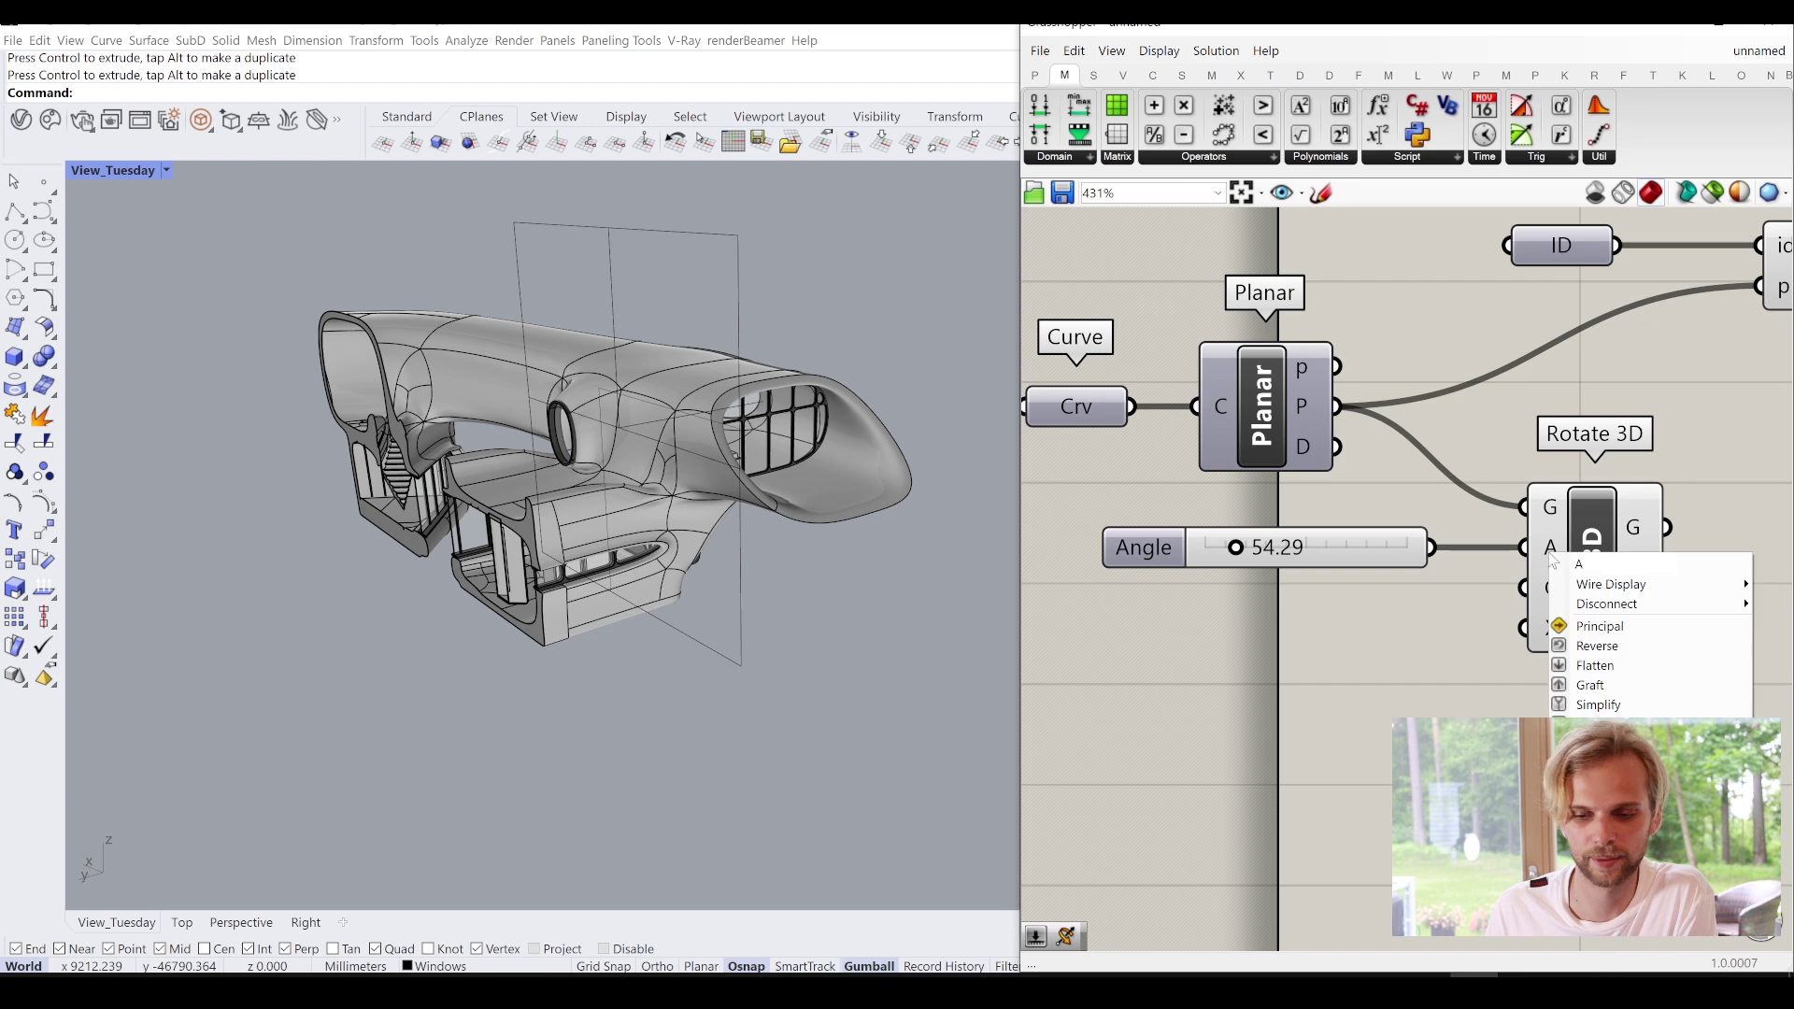
click(1600, 729)
Set the Angle slider to 51.78.
right_drag(392, 524, 284, 524)
scroll(243, 542, up, 5)
scroll(215, 551, down, 6)
scroll(184, 559, up, 4)
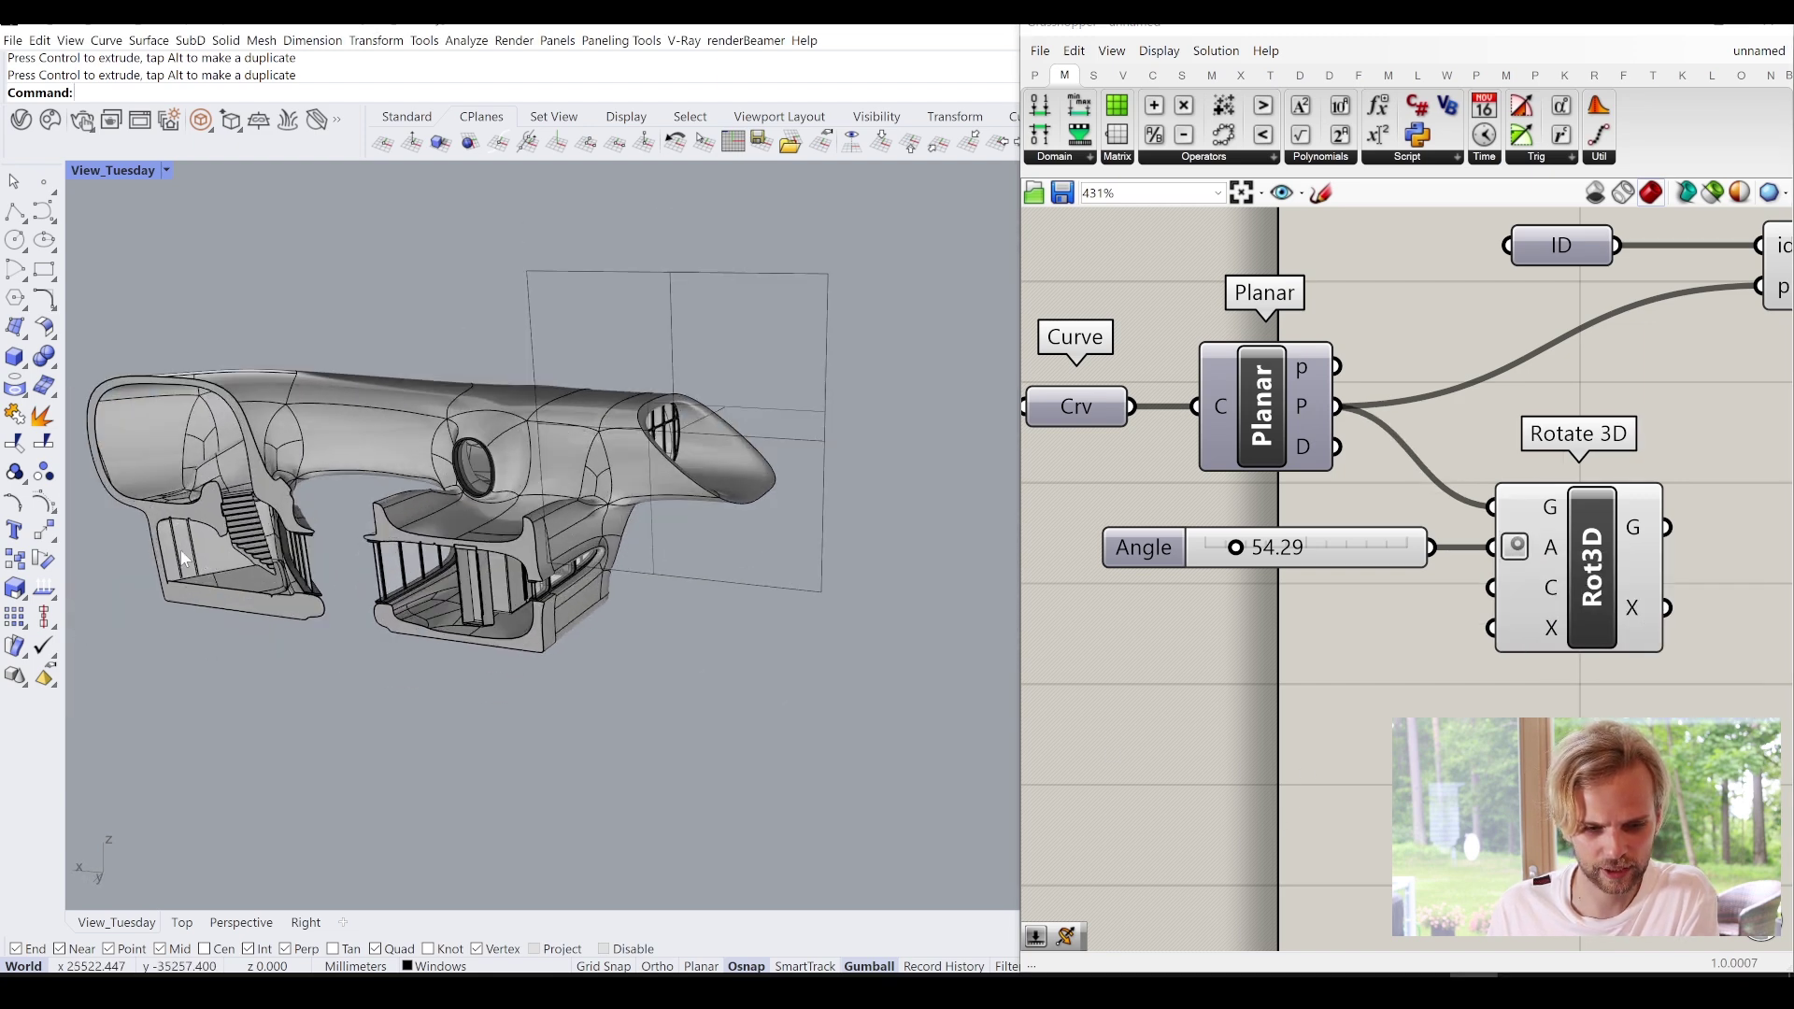
scroll(184, 559, up, 3)
right_drag(187, 561, 424, 650)
click(1239, 563)
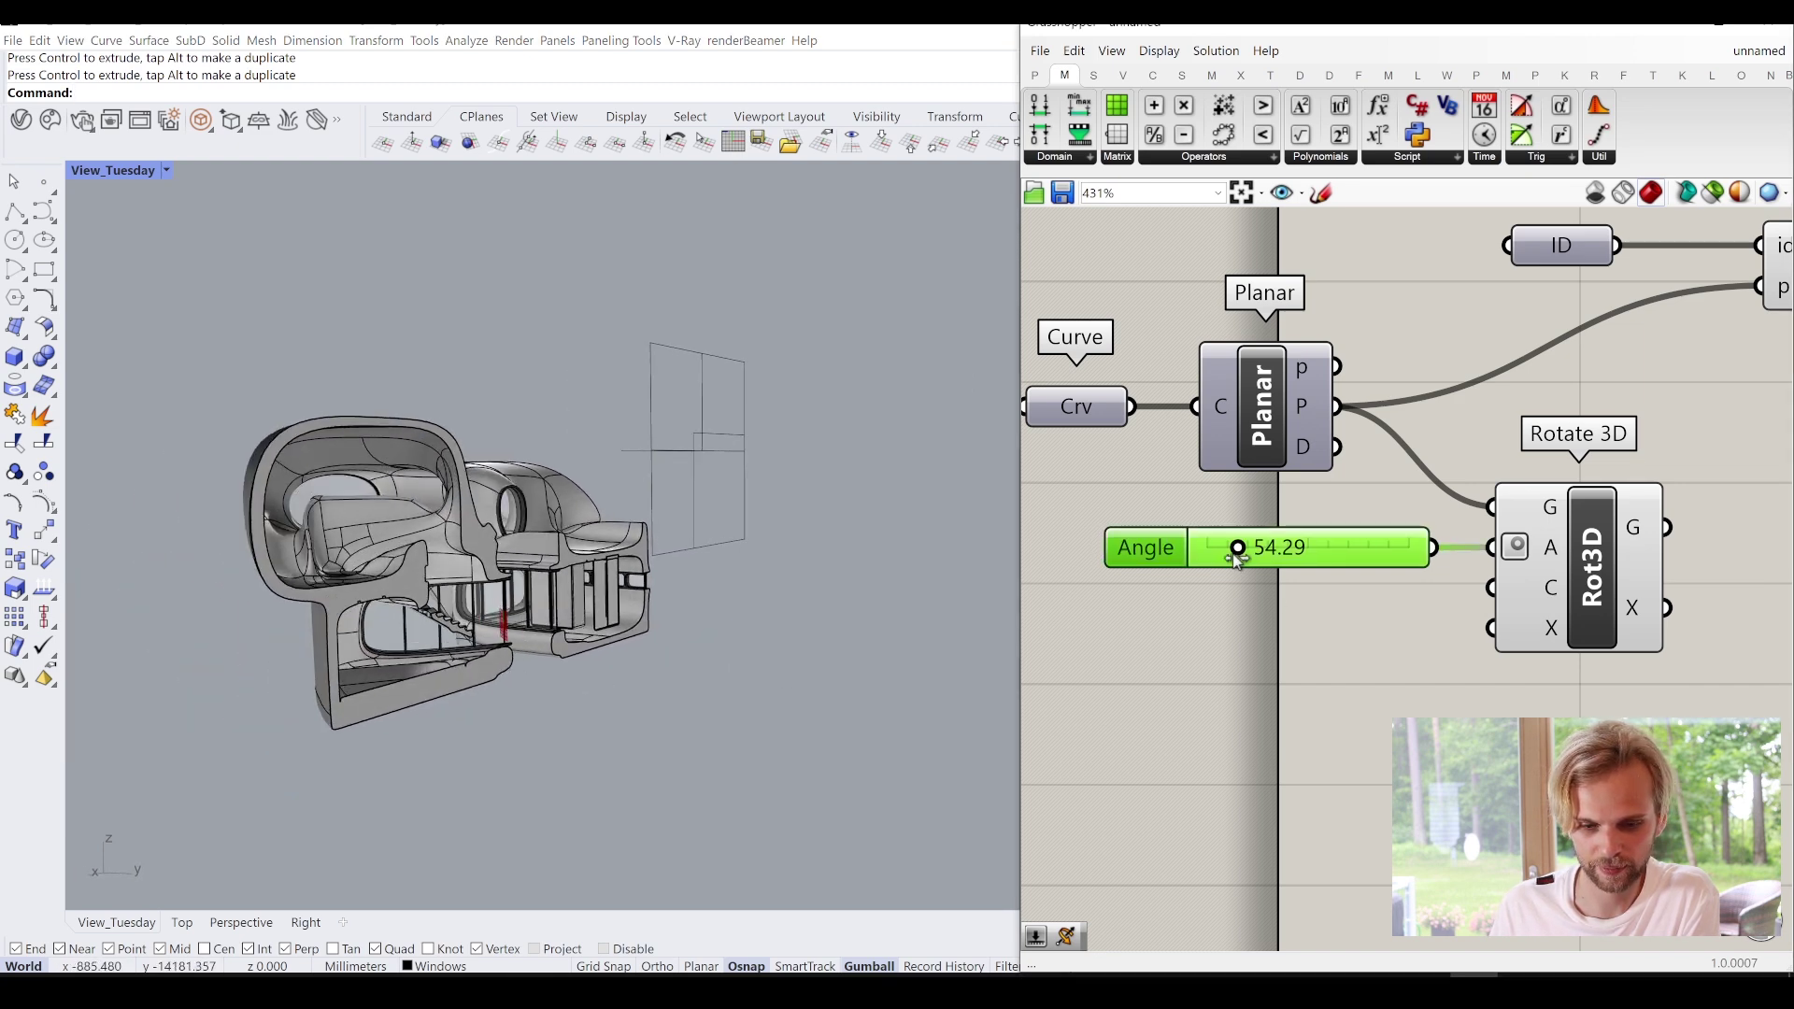
mouse_move(1243, 559)
mouse_down()
mouse_move(1224, 572)
mouse_move(1261, 572)
mouse_up()
Move Rotate 3D and its Angle slider farther right of Planar to make room for another component.
right_drag(1457, 628, 1360, 618)
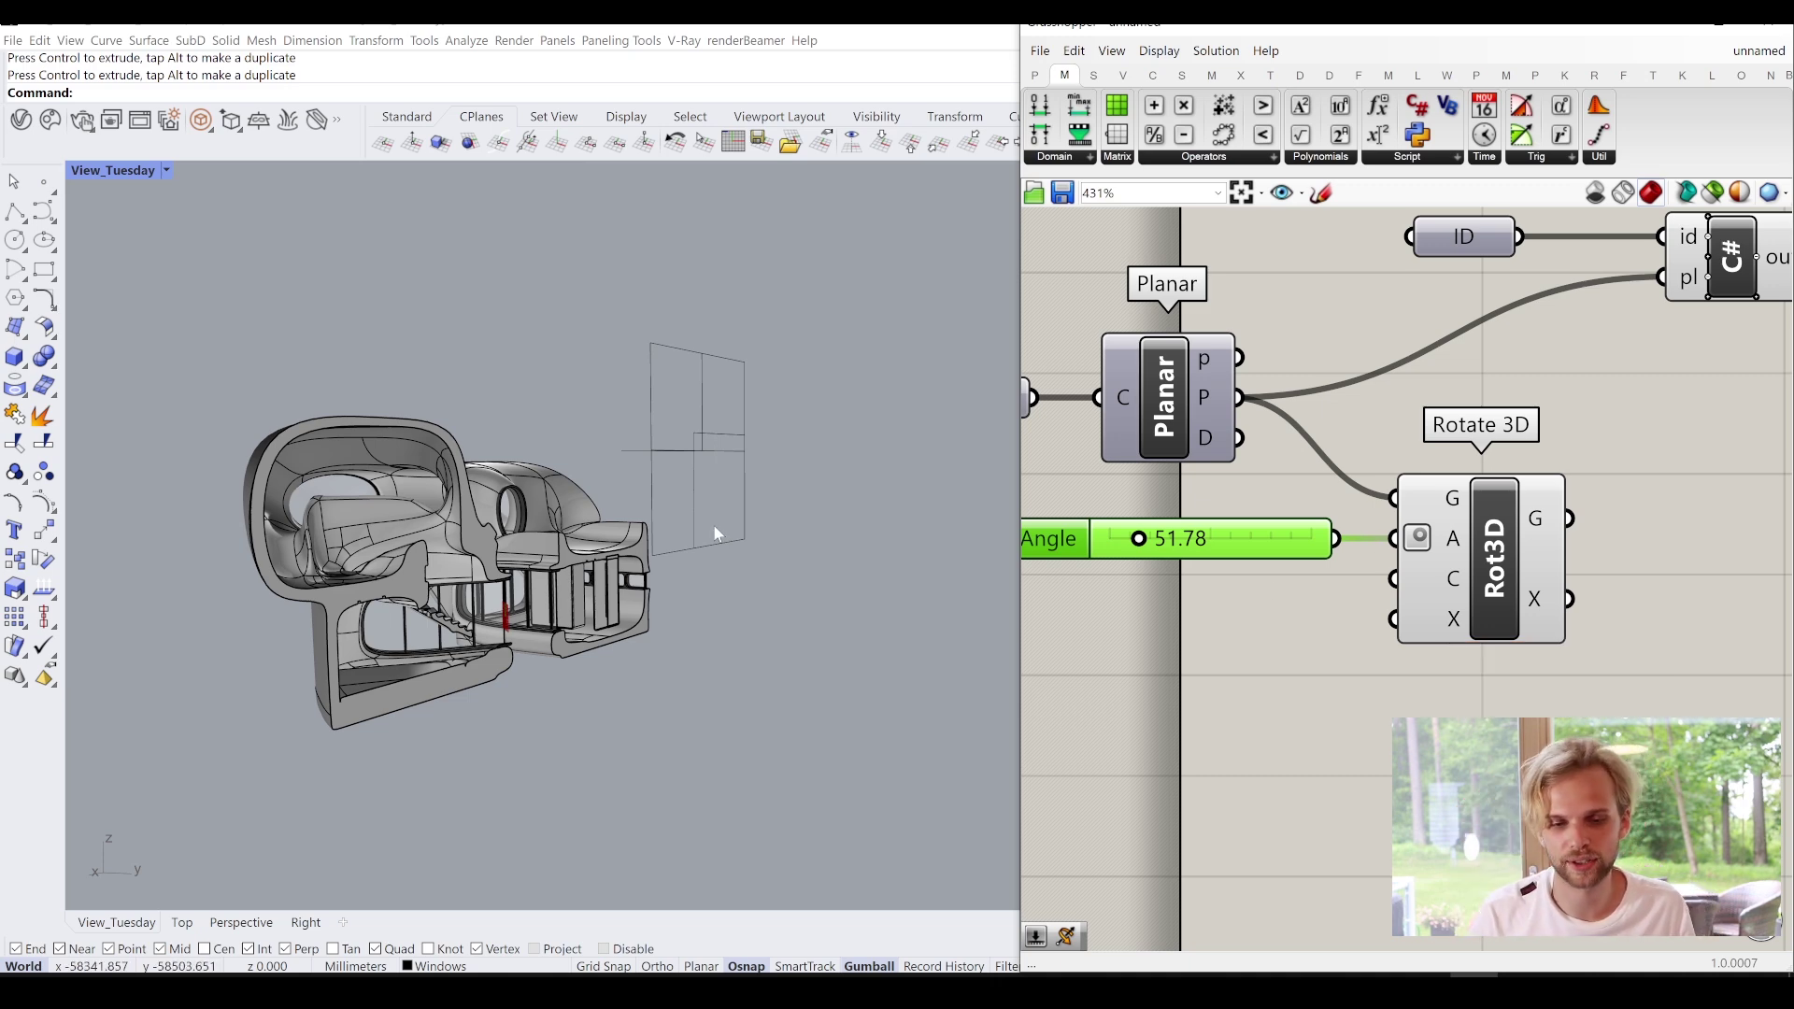
right_drag(720, 535, 673, 505)
right_drag(1244, 448, 1484, 489)
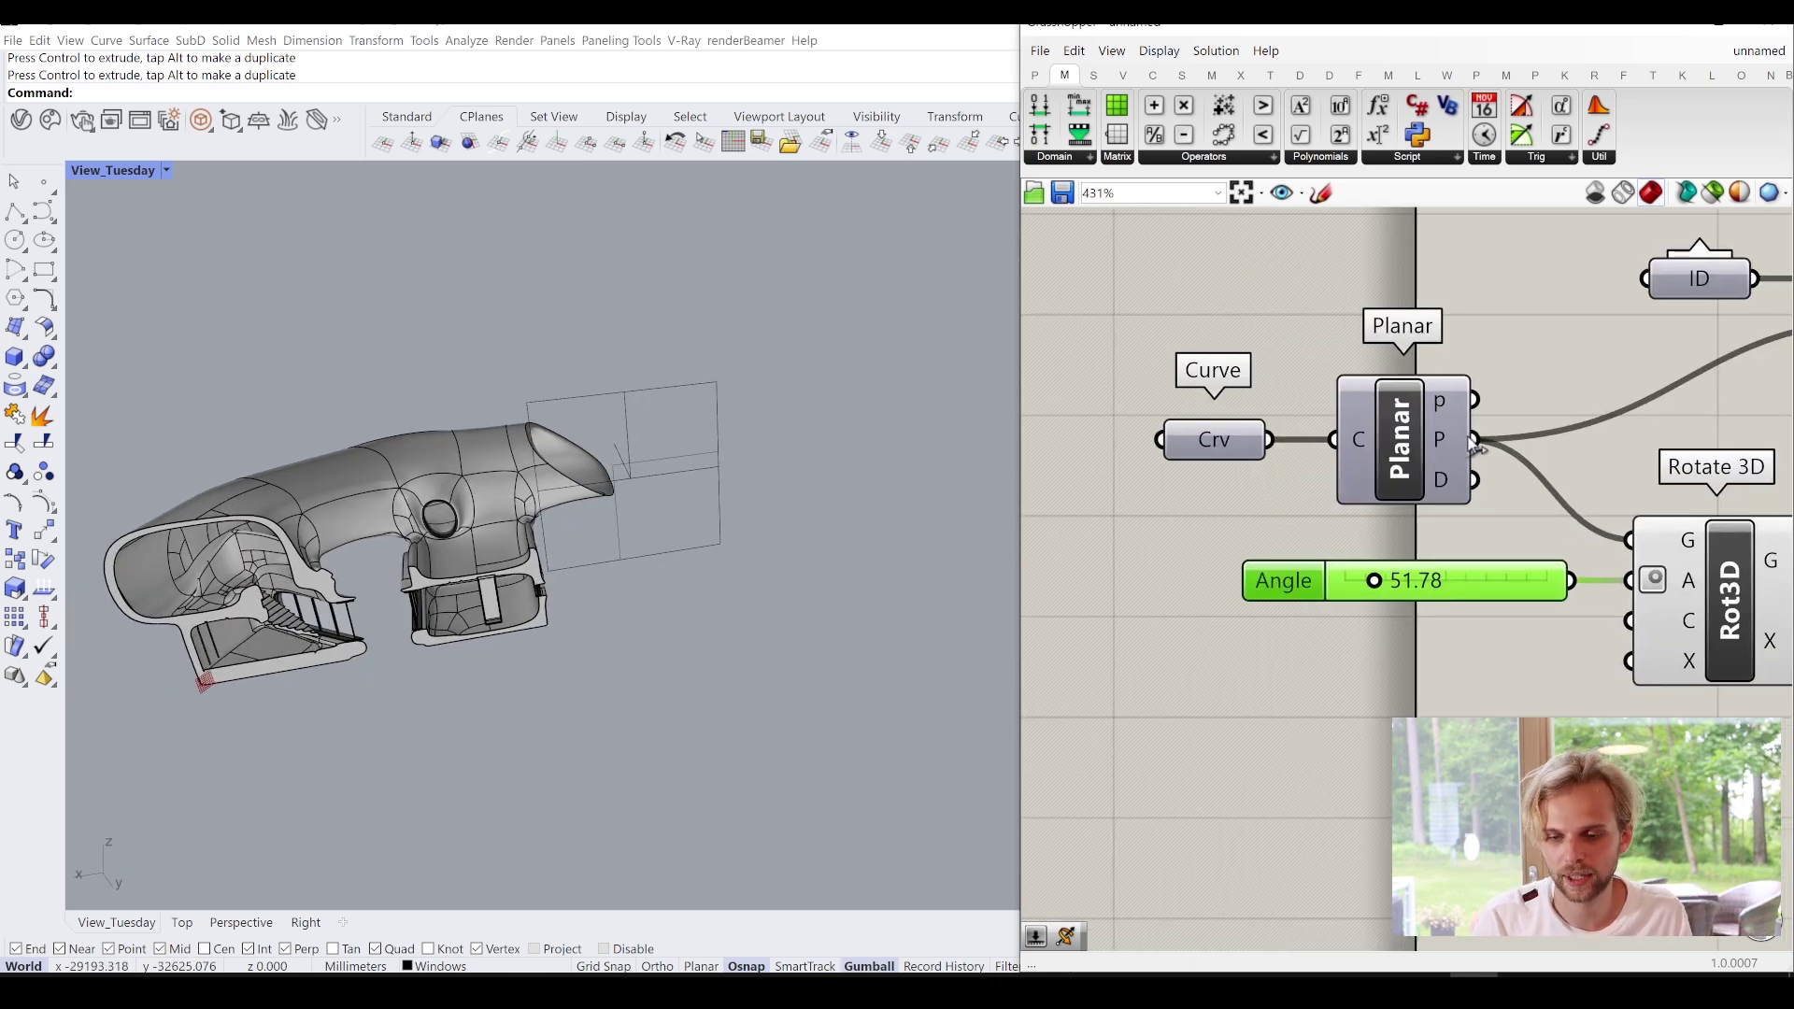
mouse_move(1455, 443)
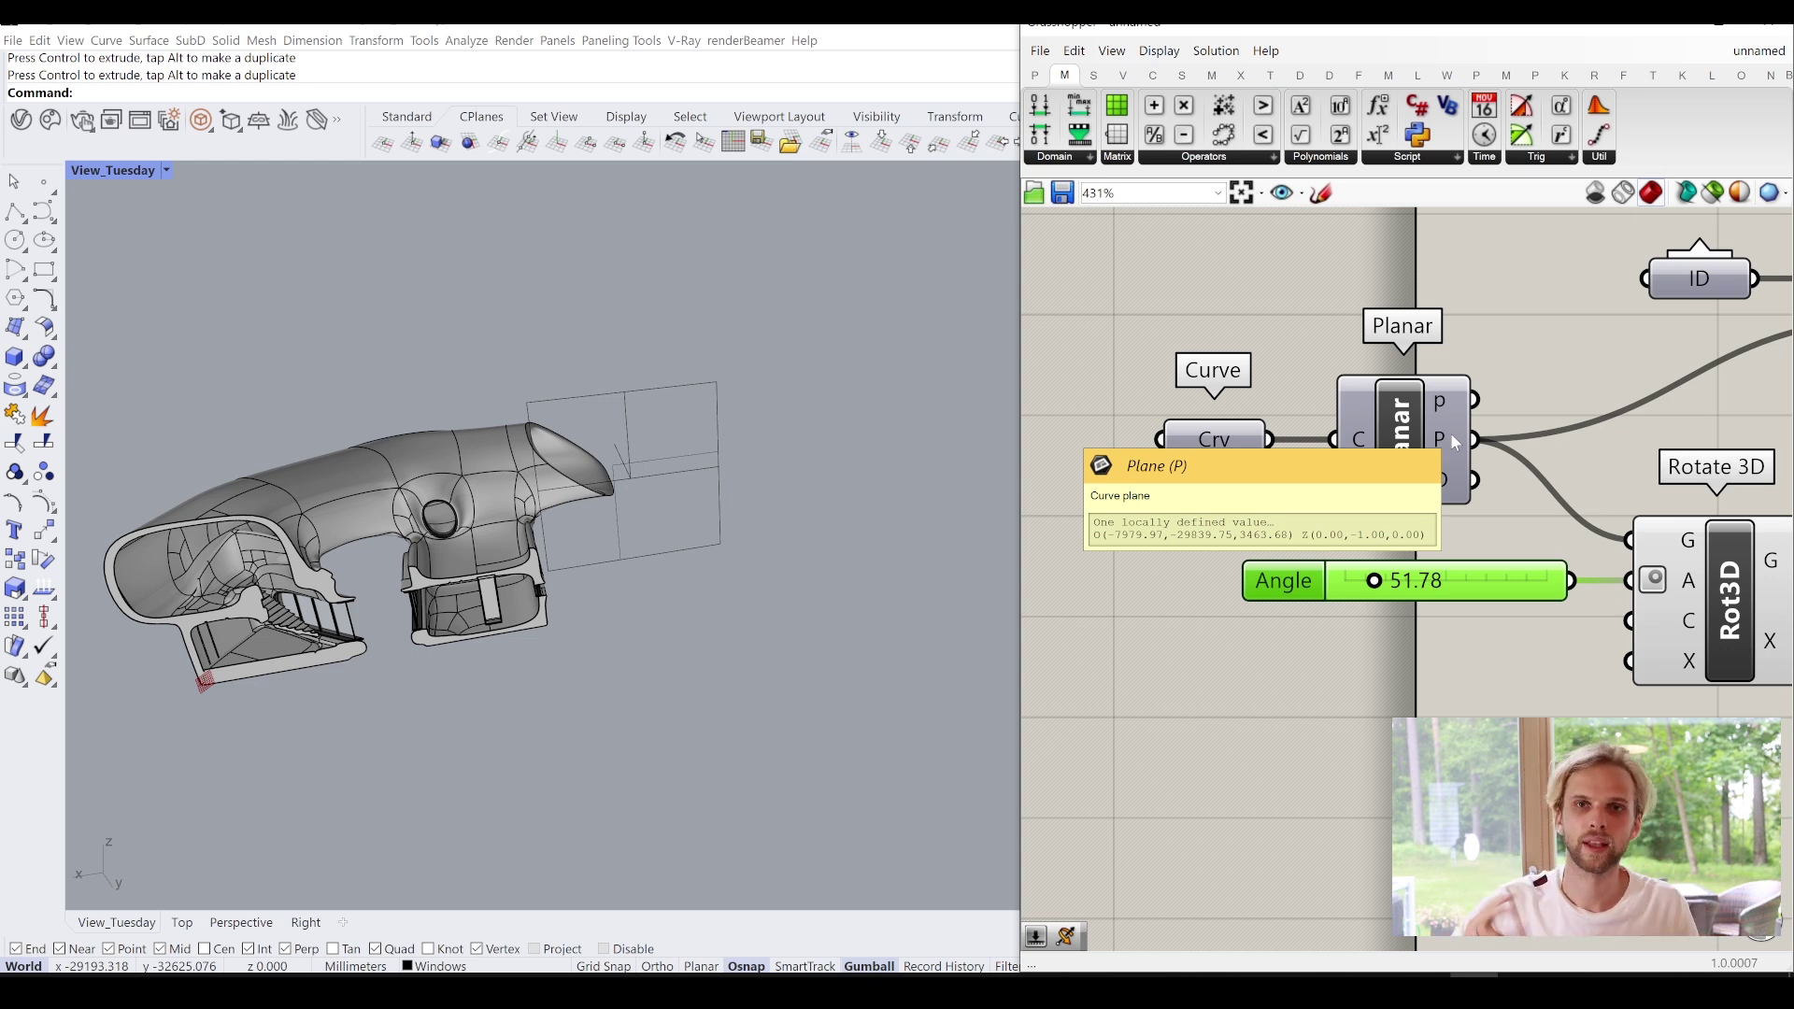
right_drag(1455, 443, 1188, 419)
drag(1601, 794, 1559, 513)
right_drag(1711, 598, 1491, 593)
click(1381, 697)
right_drag(1009, 472, 1348, 474)
Turn on the Planar component's preview to show the curve plane in the Rhino viewport.
scroll(543, 498, up, 5)
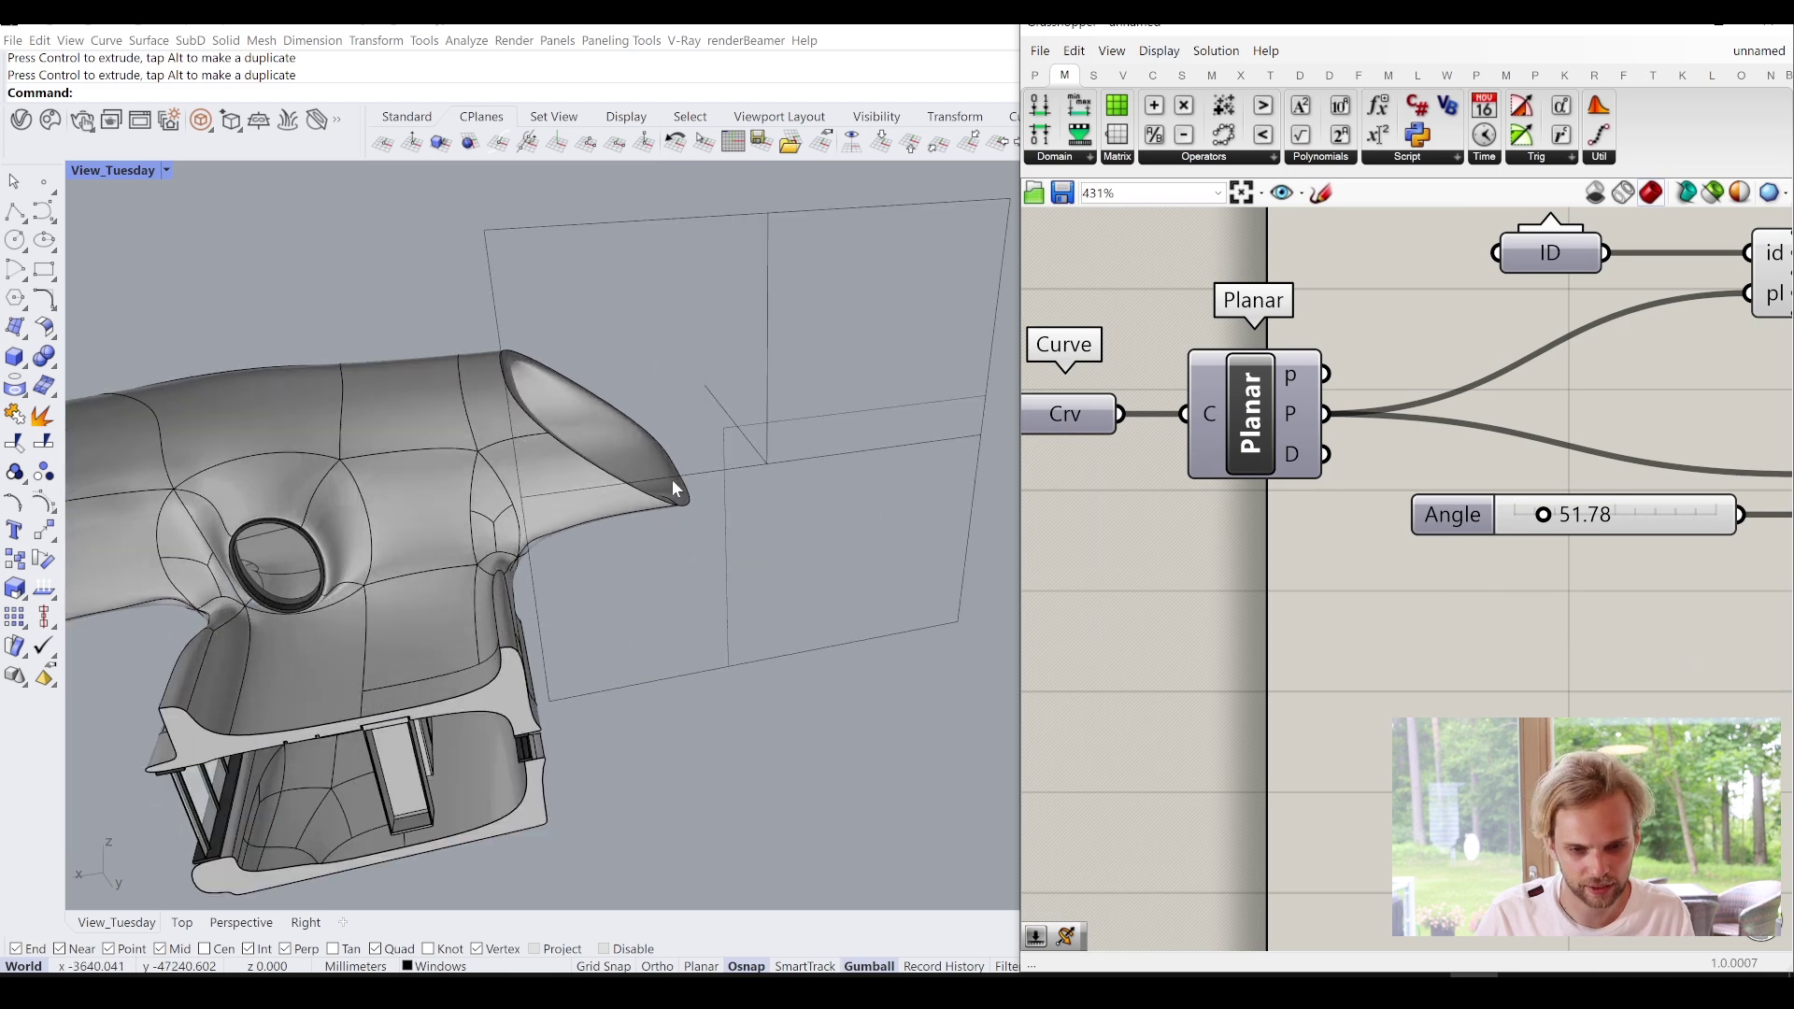
middle_click(1254, 409)
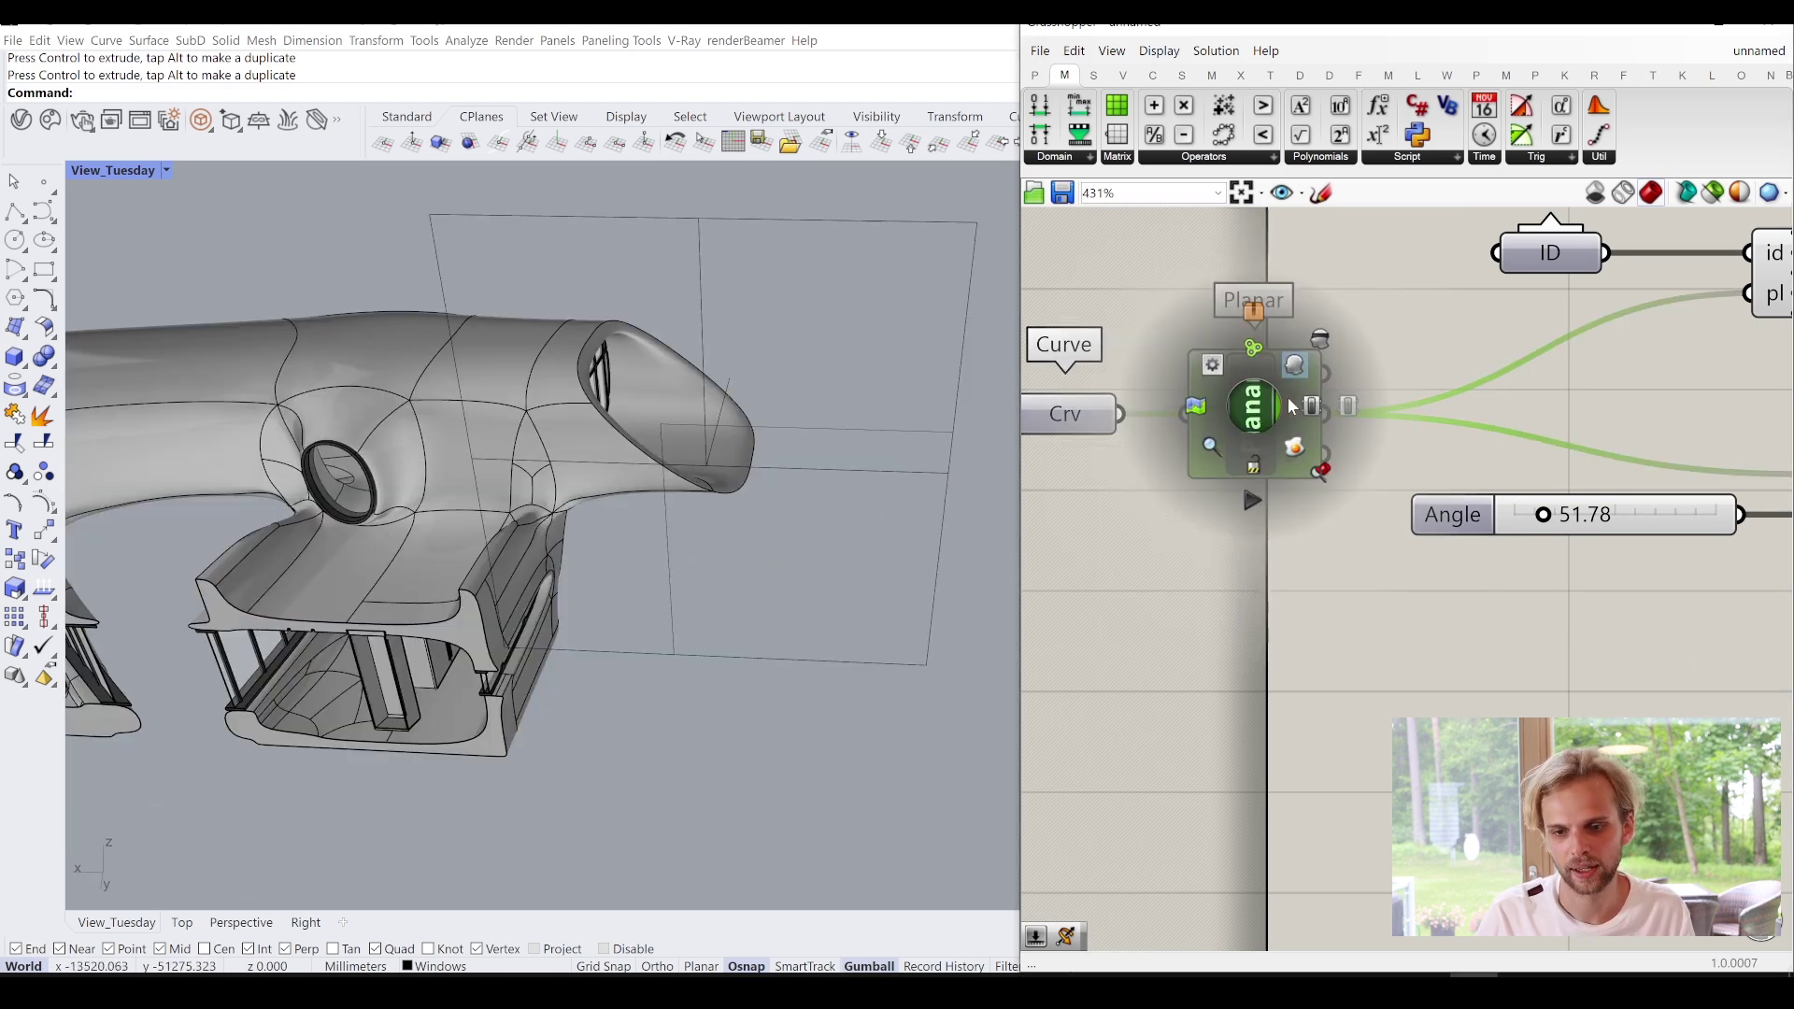
click(1294, 370)
click(1288, 654)
right_drag(840, 619, 838, 634)
scroll(839, 638, up, 5)
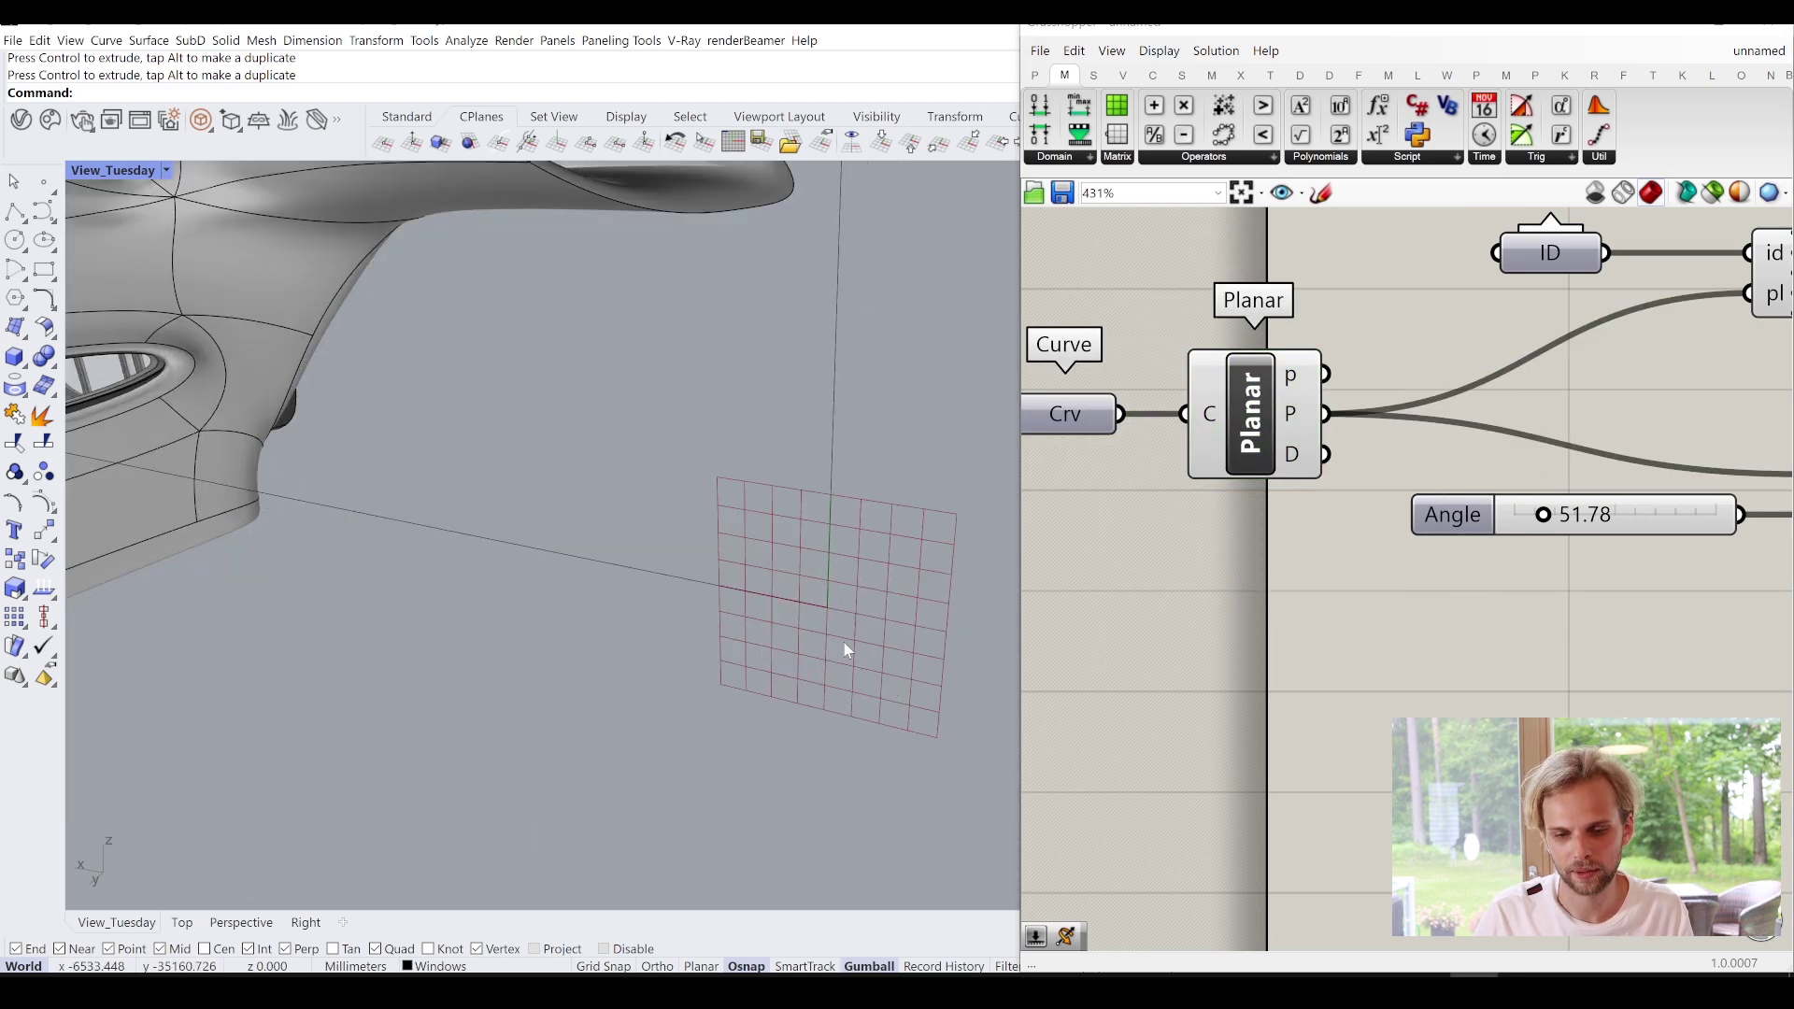
right_drag(1559, 653, 1456, 603)
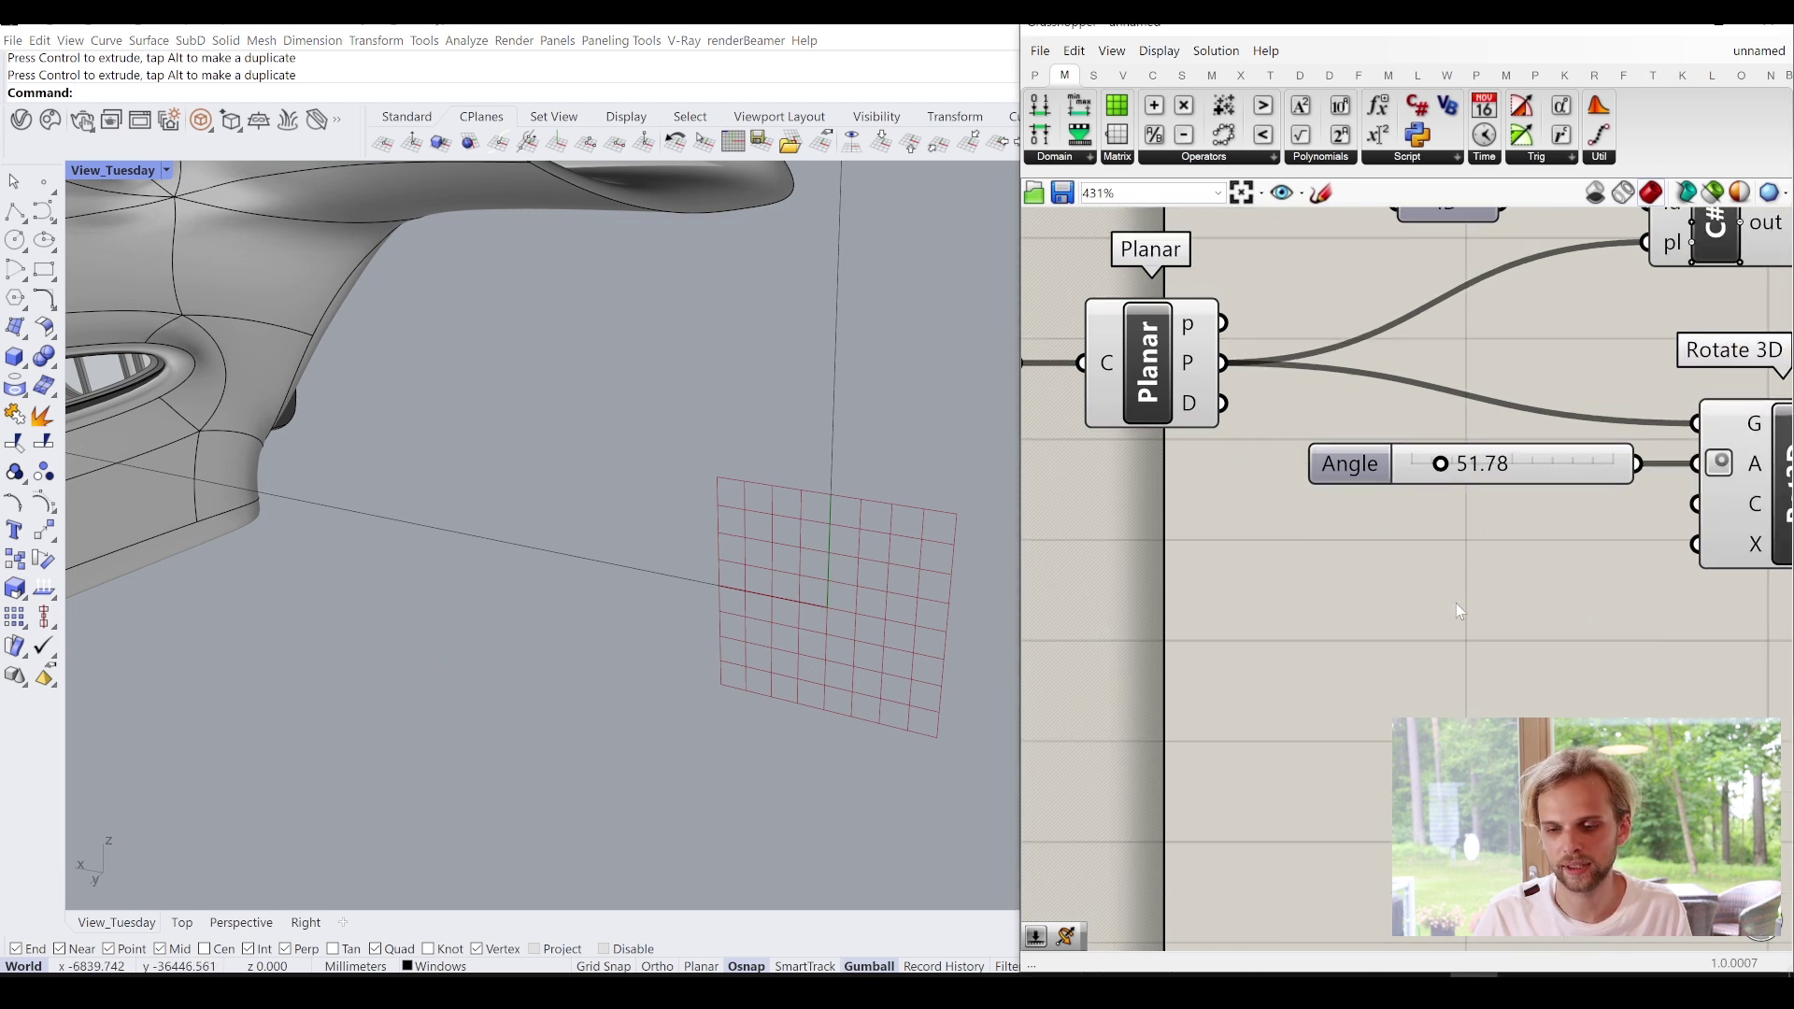
double_click(1456, 603)
text(cons)
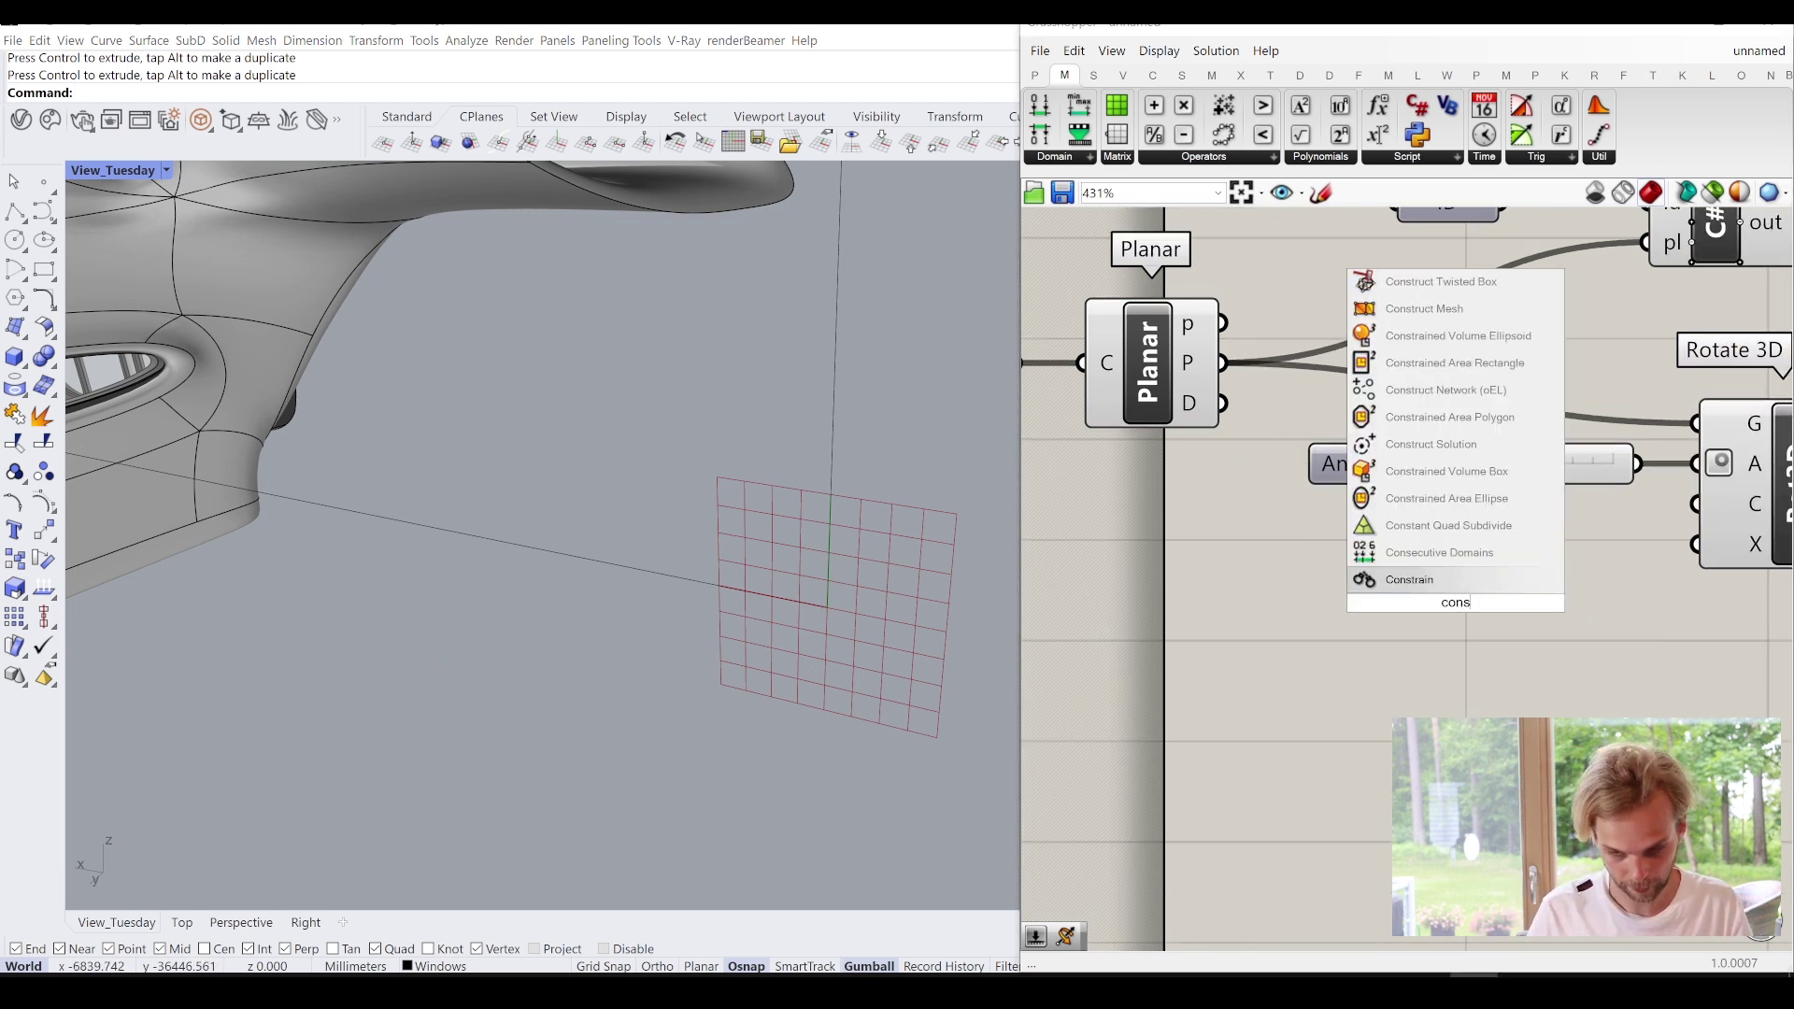
text(truct )
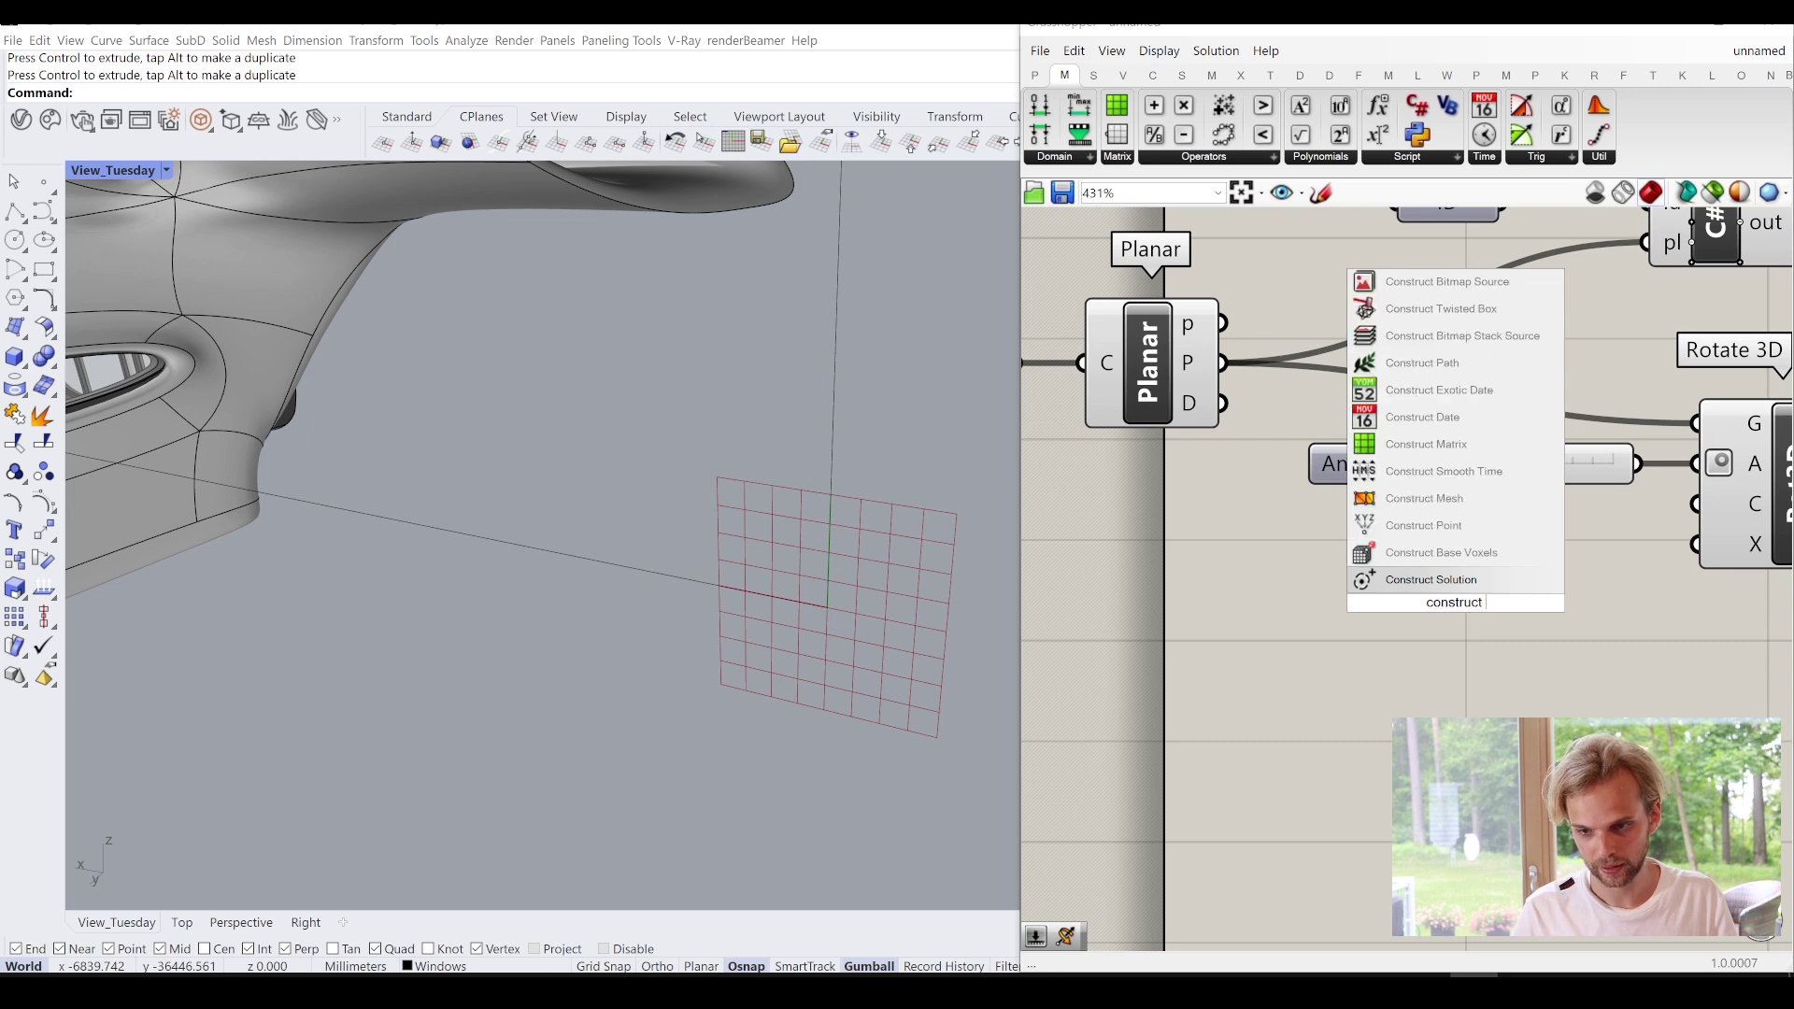
text(plane)
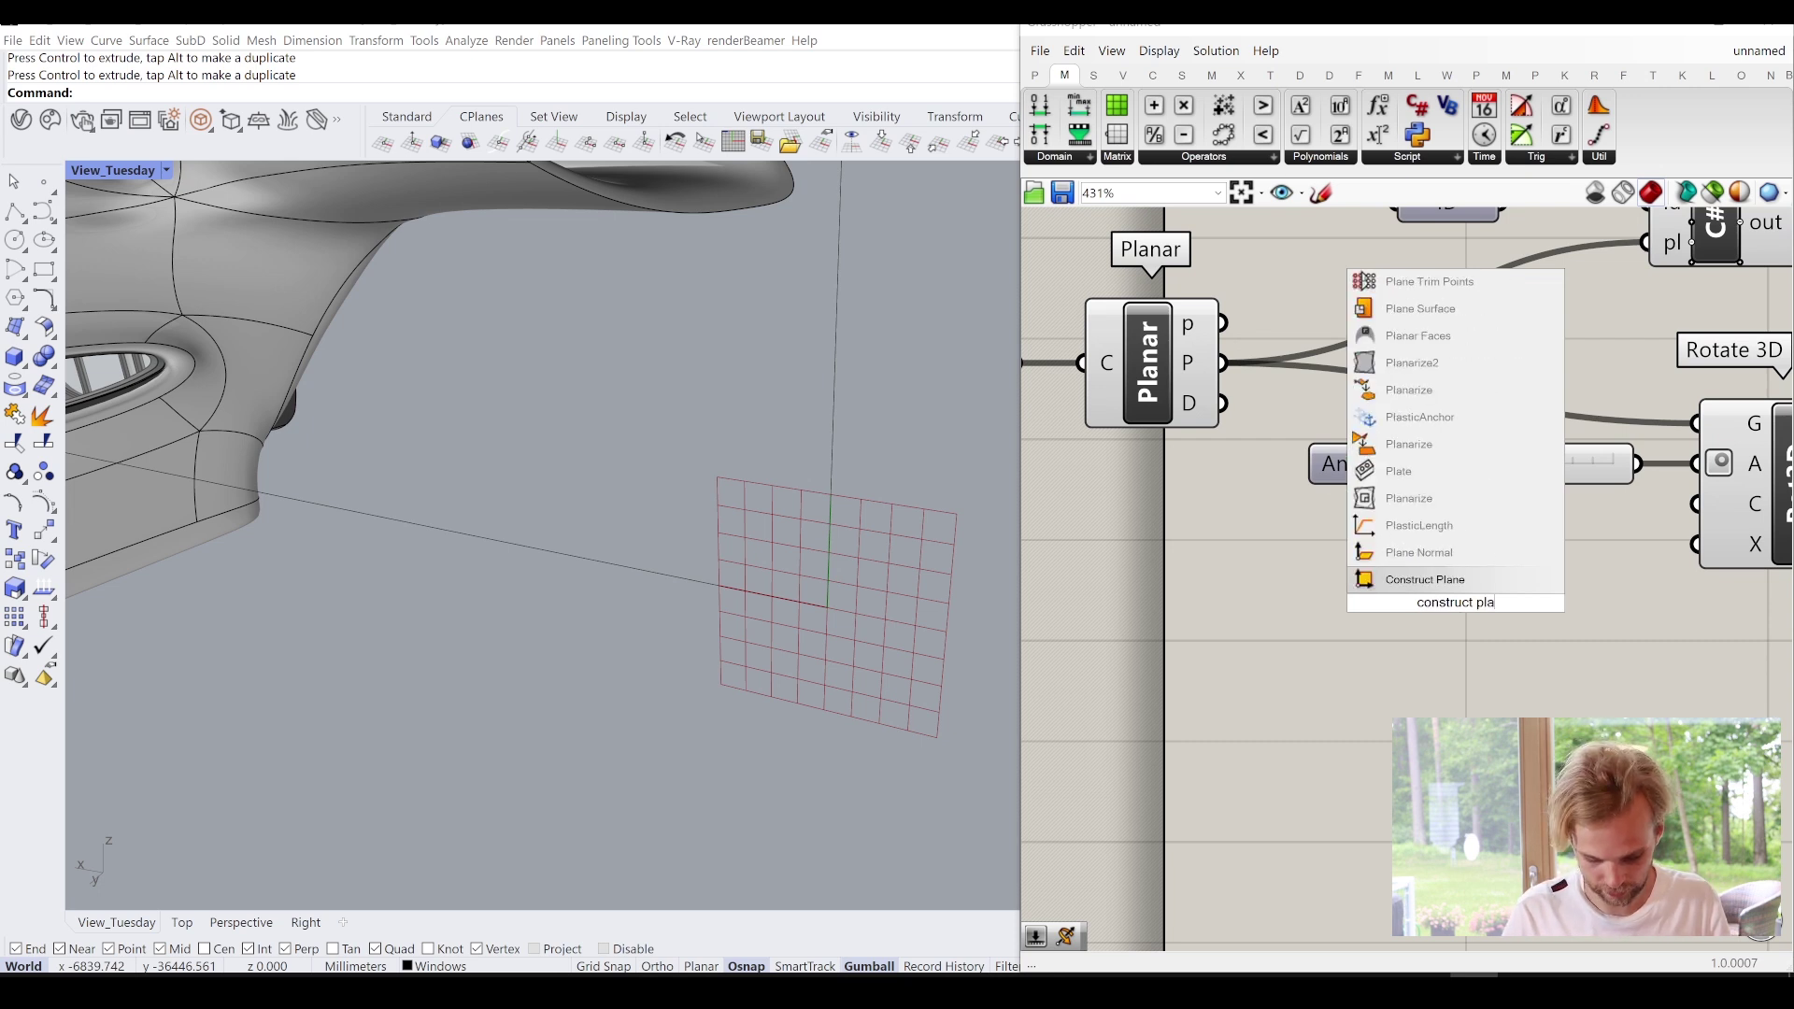
key(Return)
click(1456, 602)
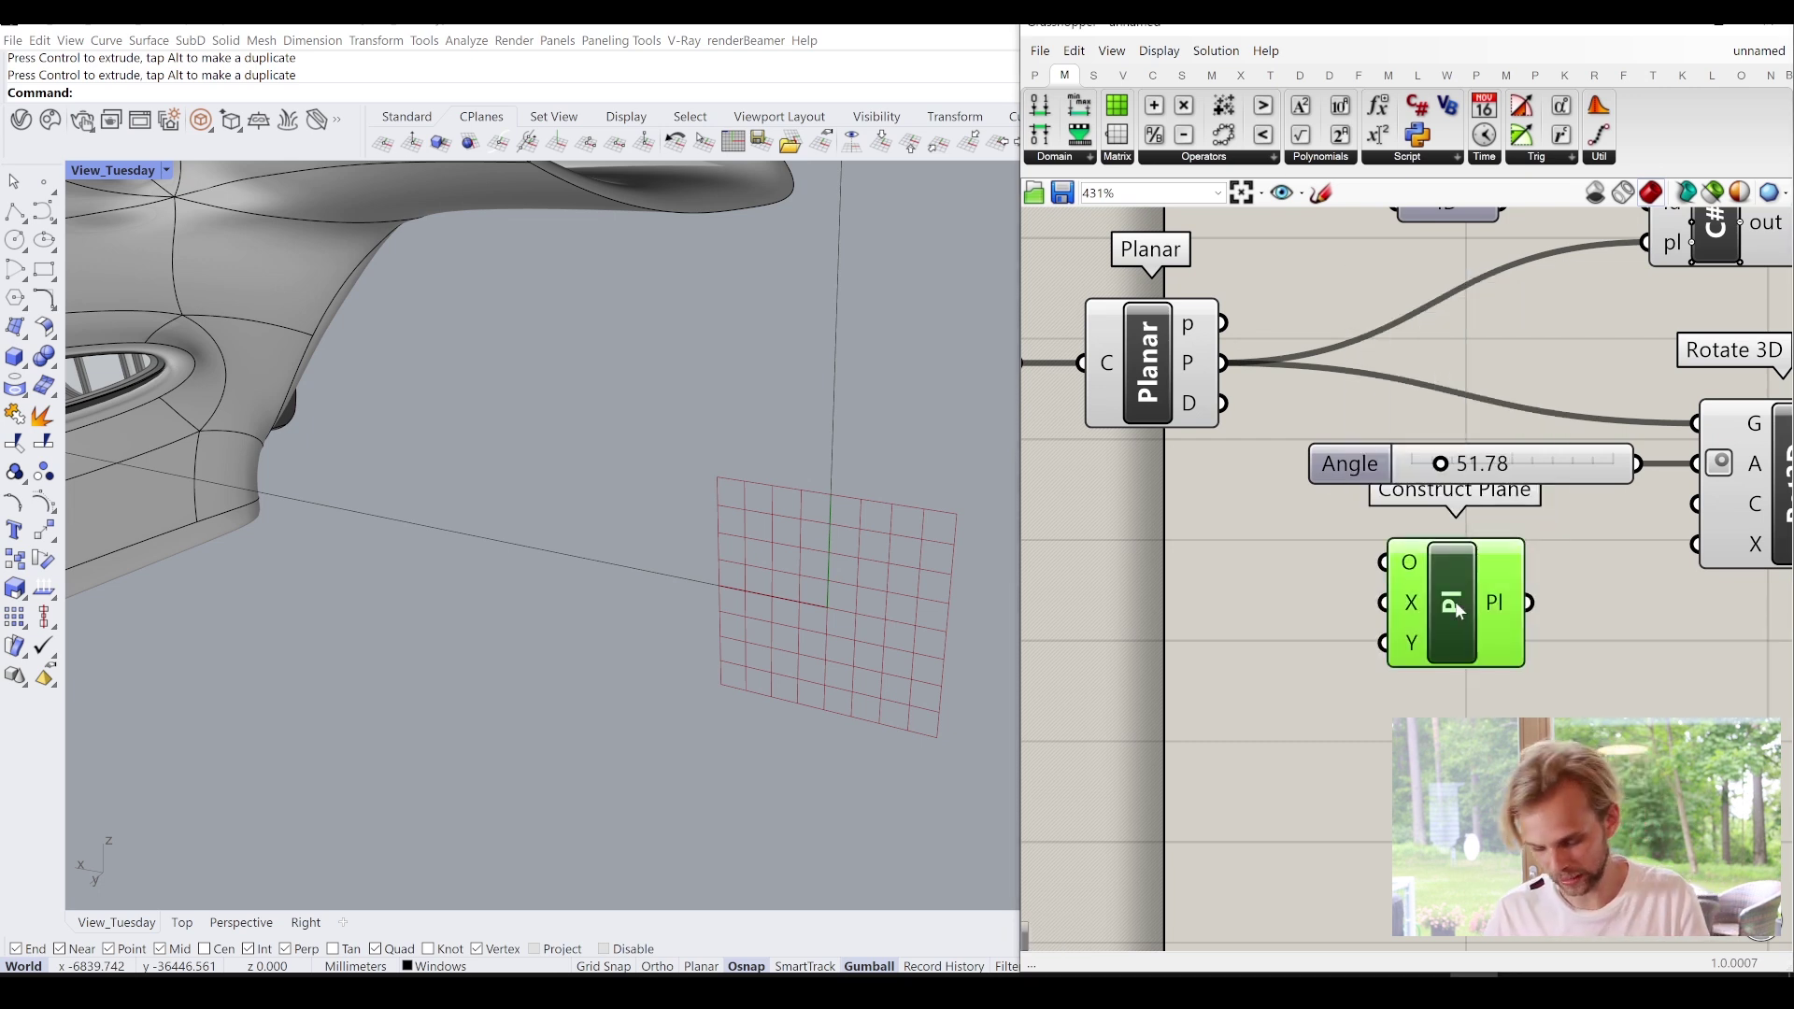
key(Delete)
Place Deconstruct Plane below the Angle slider and connect Planar's plane output to its P input.
double_click(1348, 615)
text(dec)
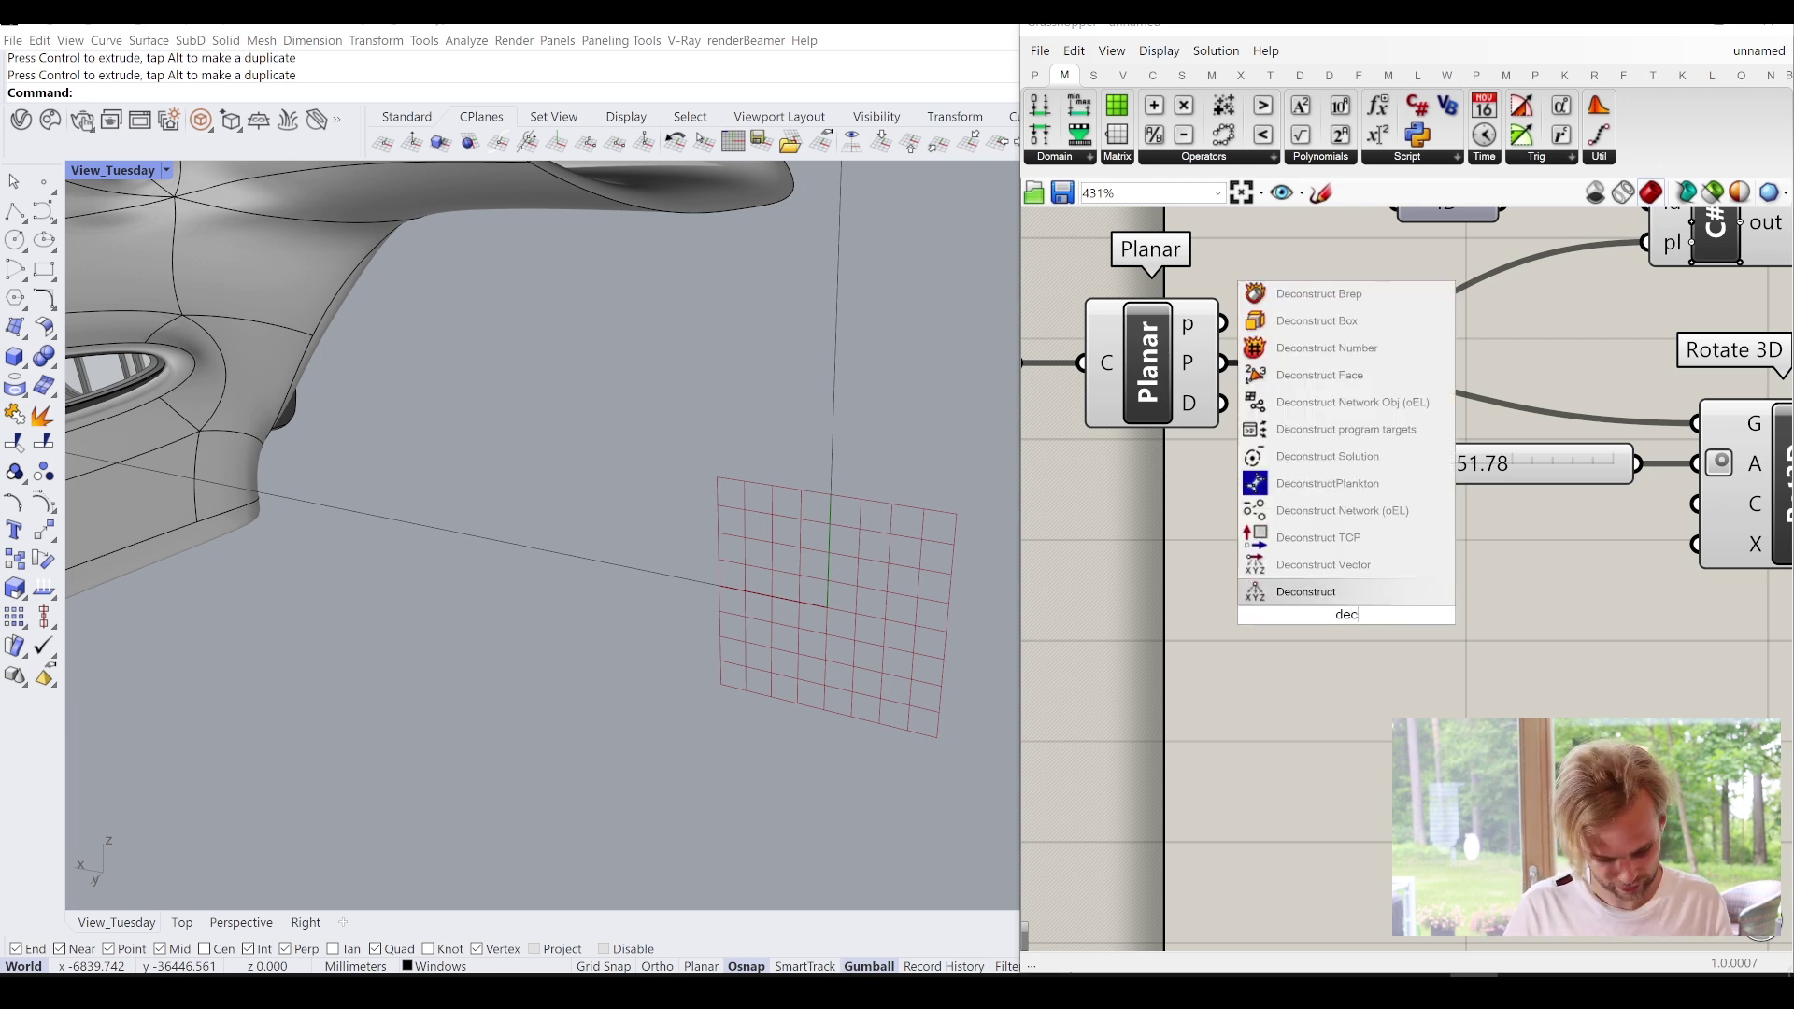
text(onstruct plane)
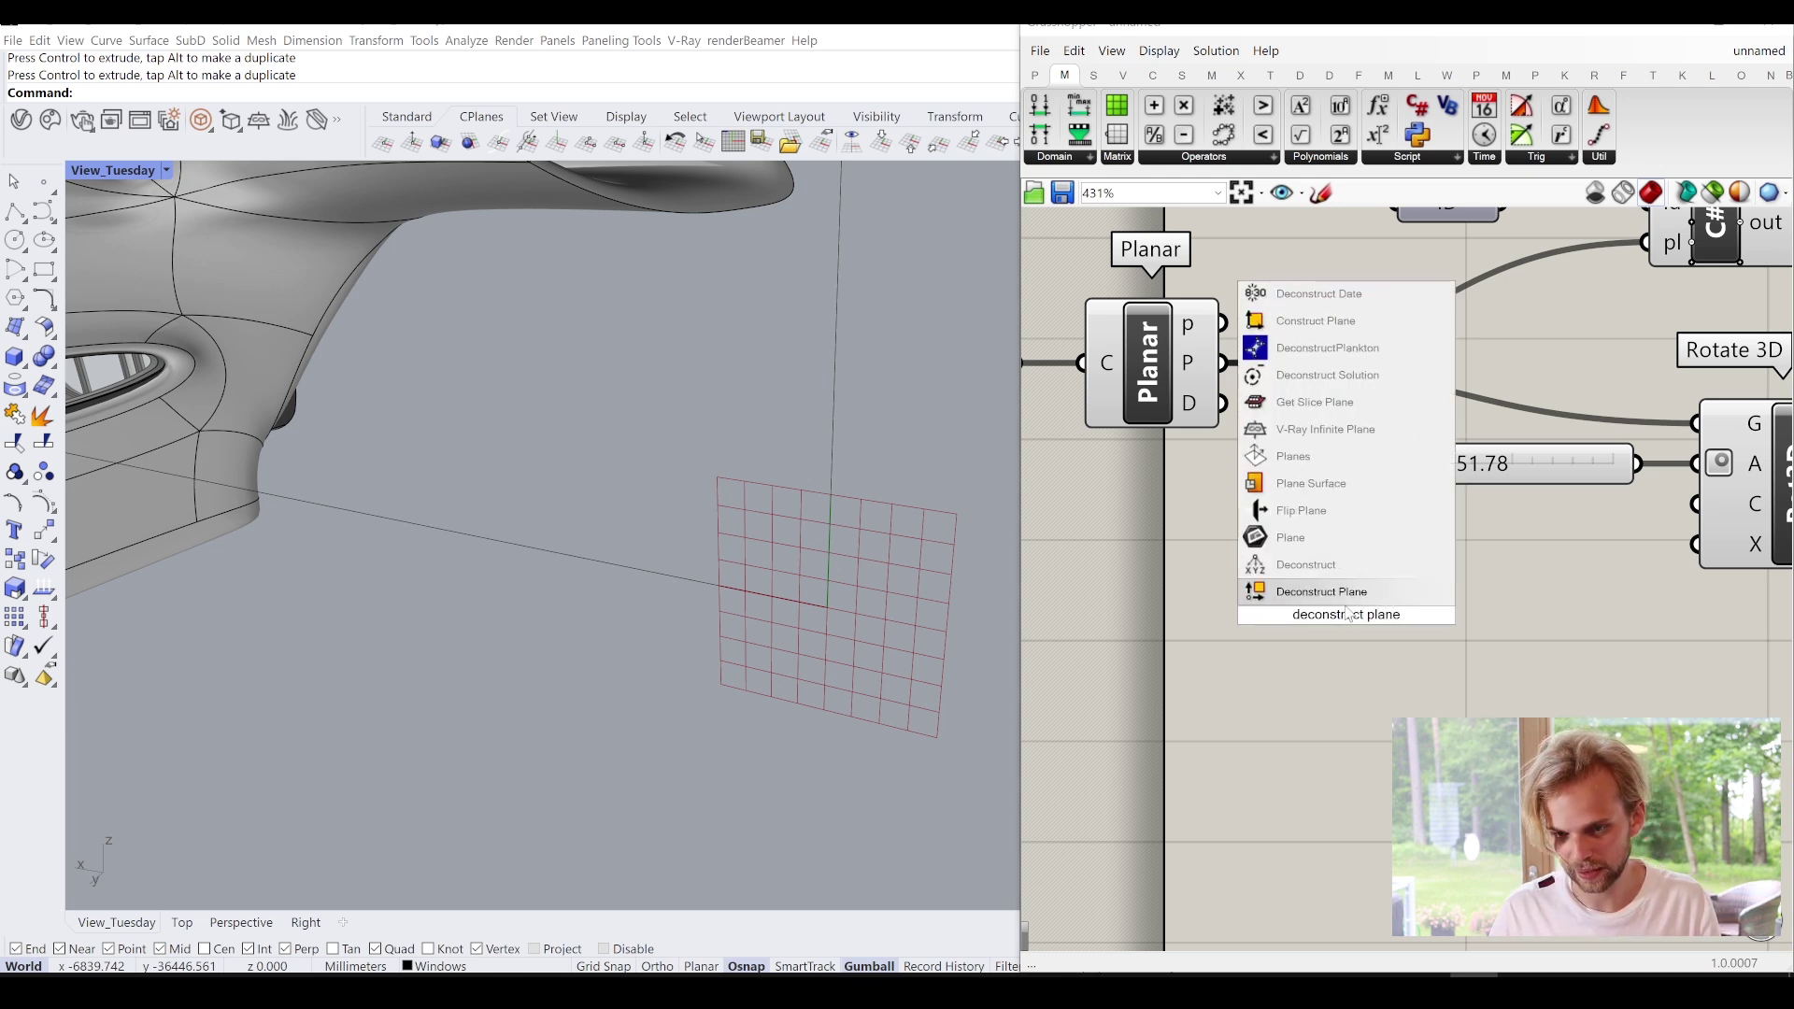
key(Return)
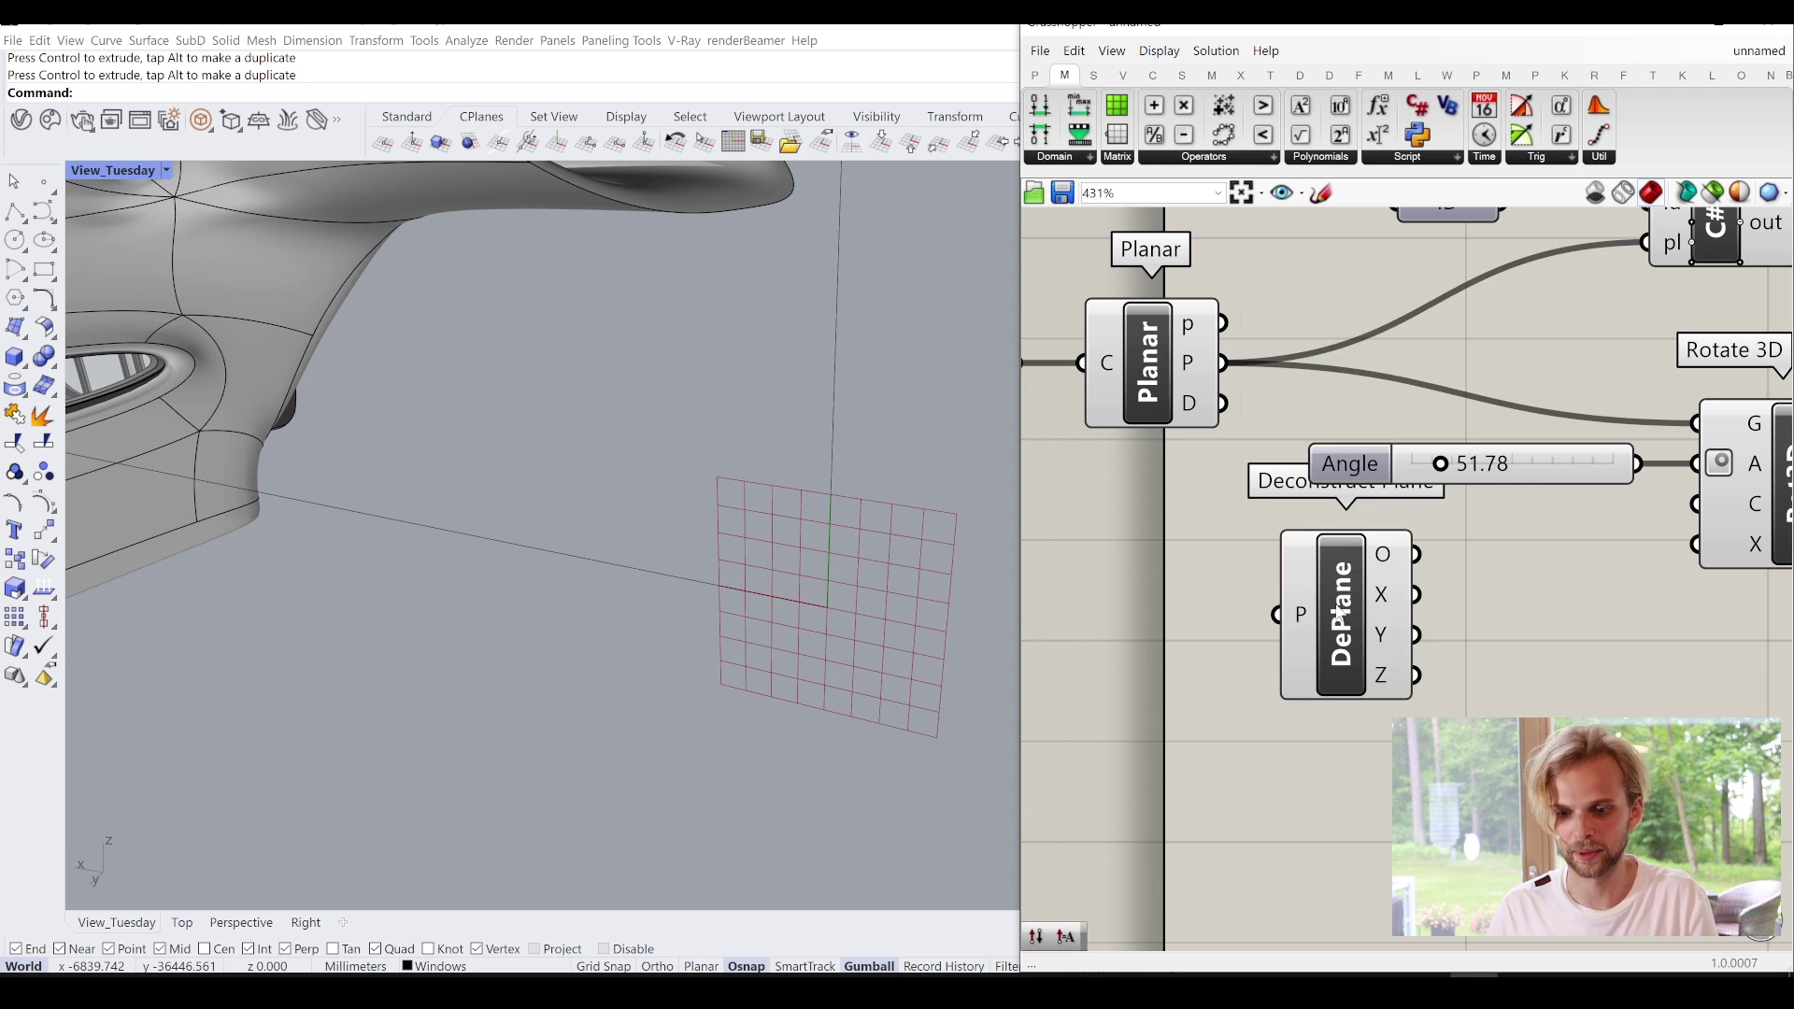
drag(1224, 364, 1243, 638)
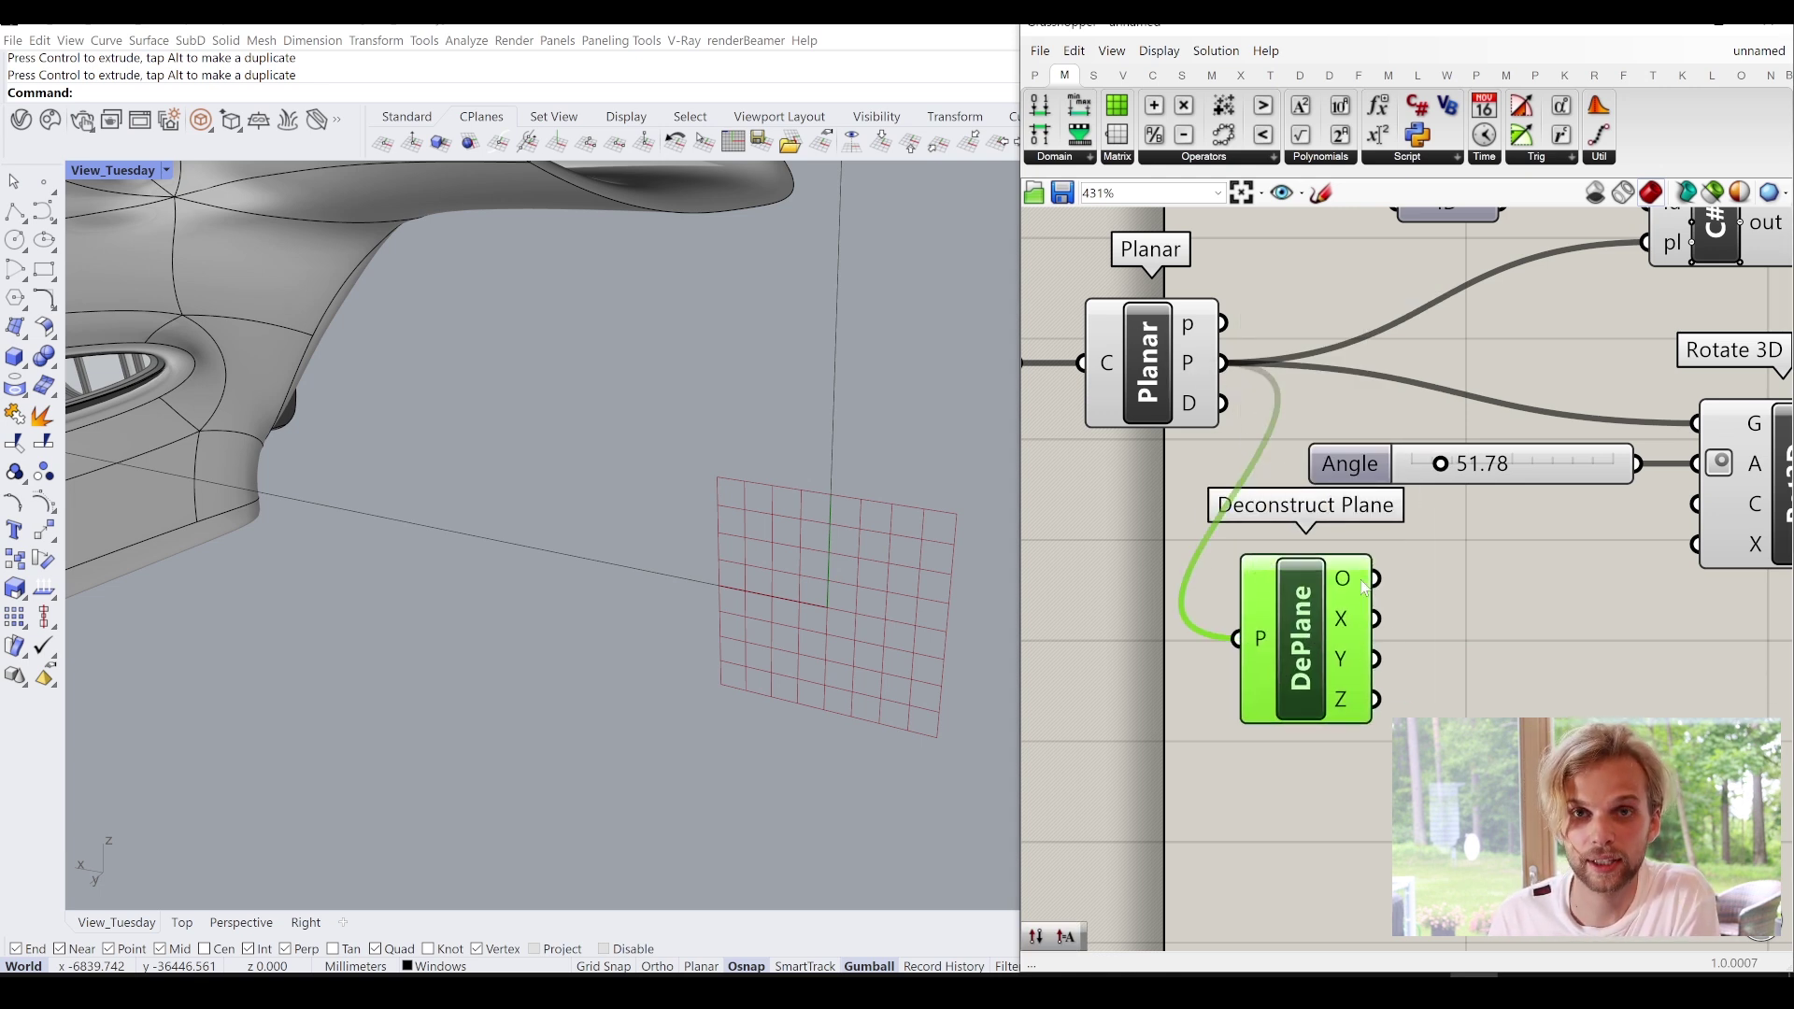
Connect Deconstruct Plane's O output to Rotate 3D's C input and its X output to Rotate 3D's X input.
right_drag(1366, 587, 1249, 550)
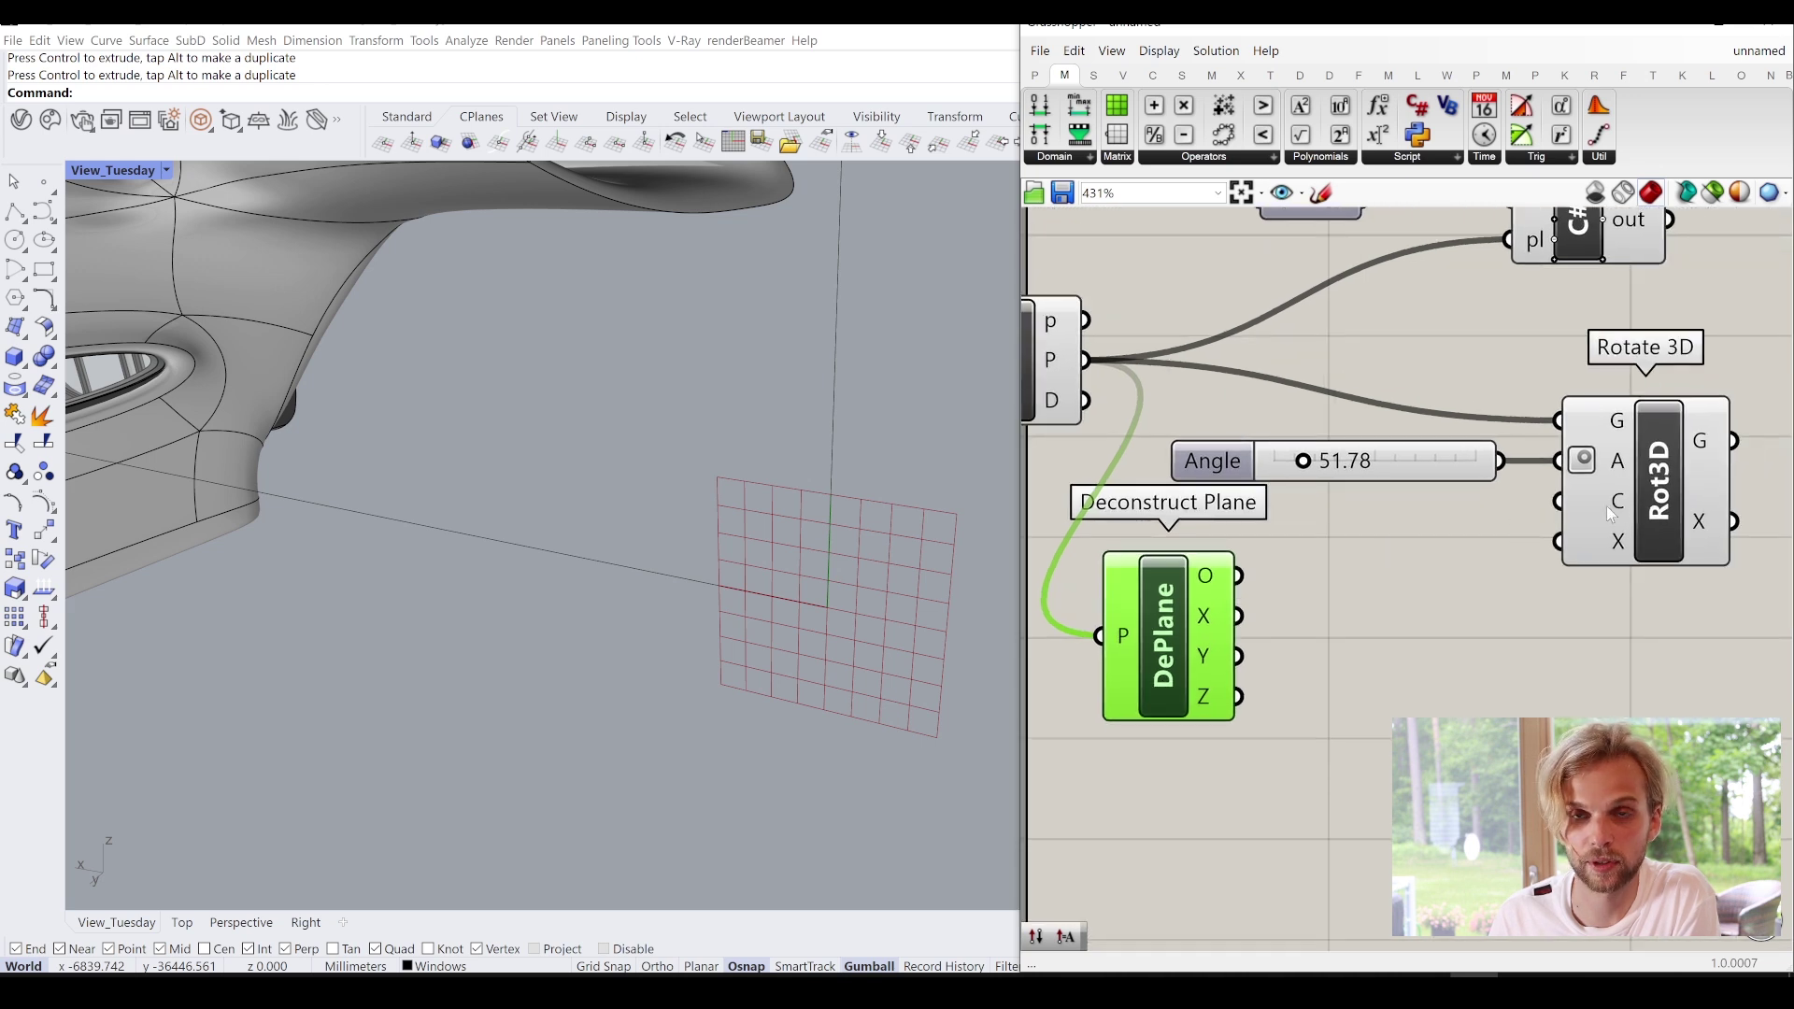
drag(1241, 577, 1561, 504)
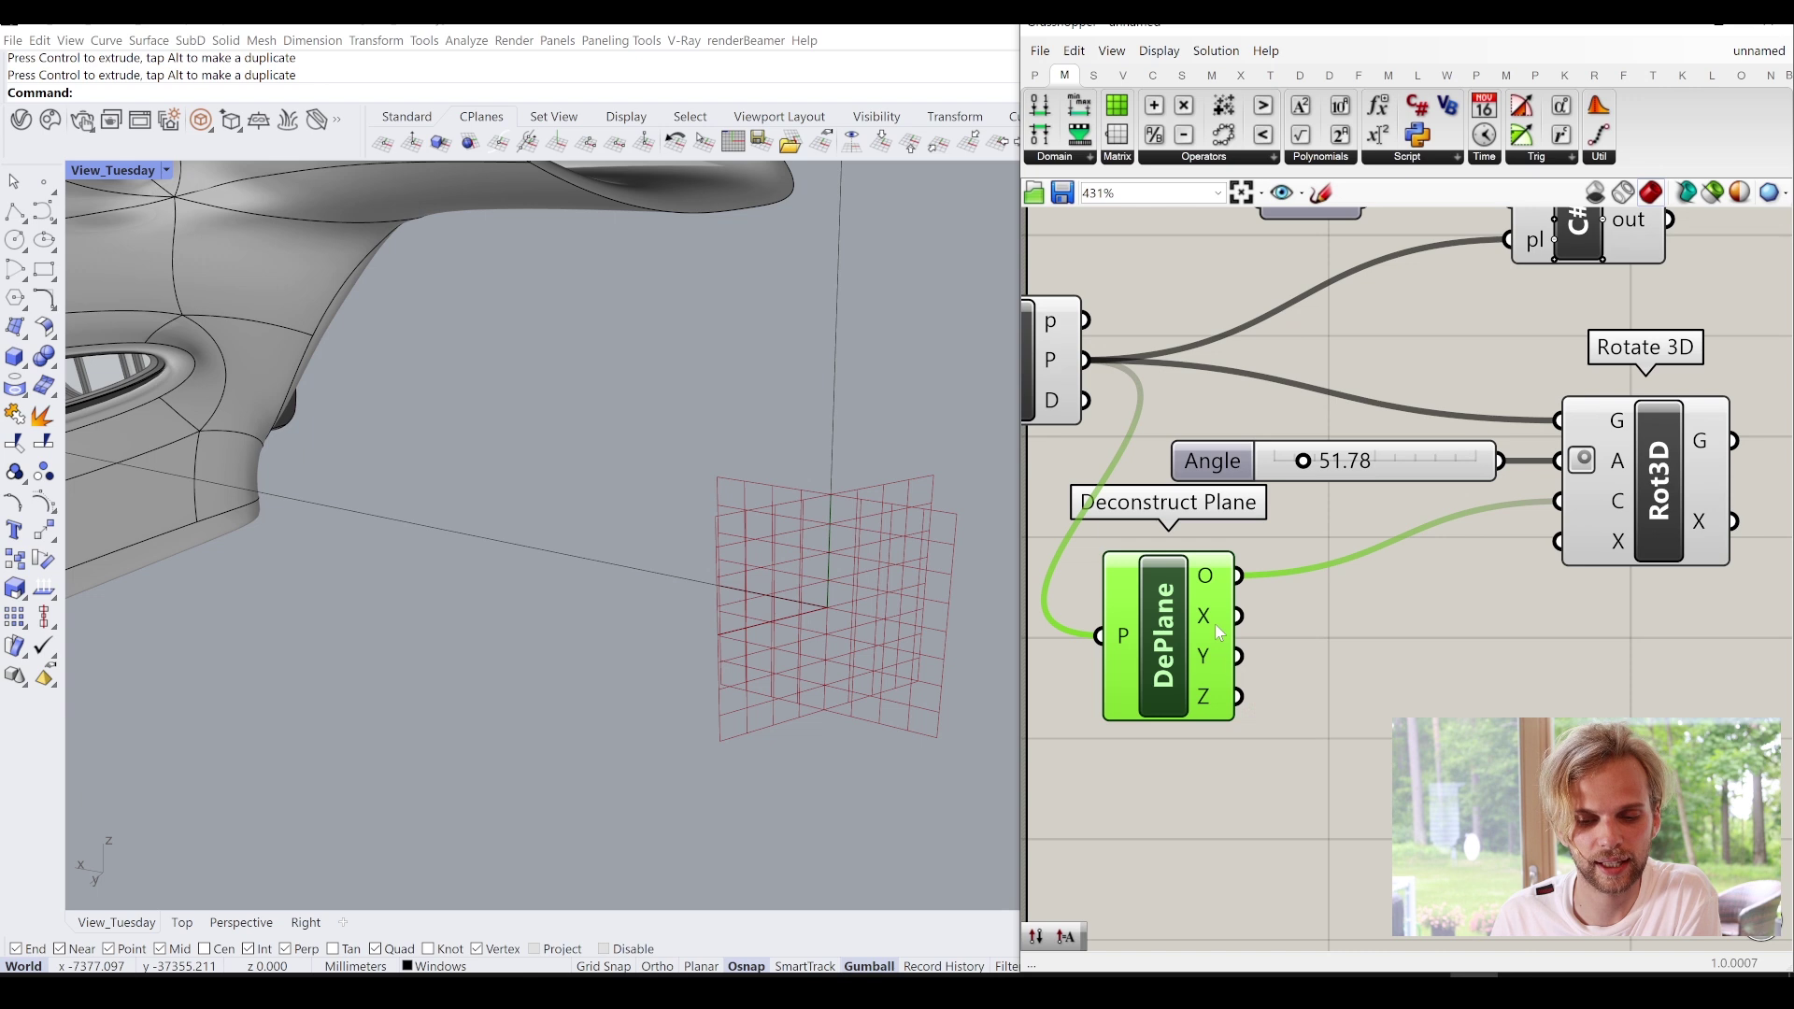
right_drag(816, 659, 896, 617)
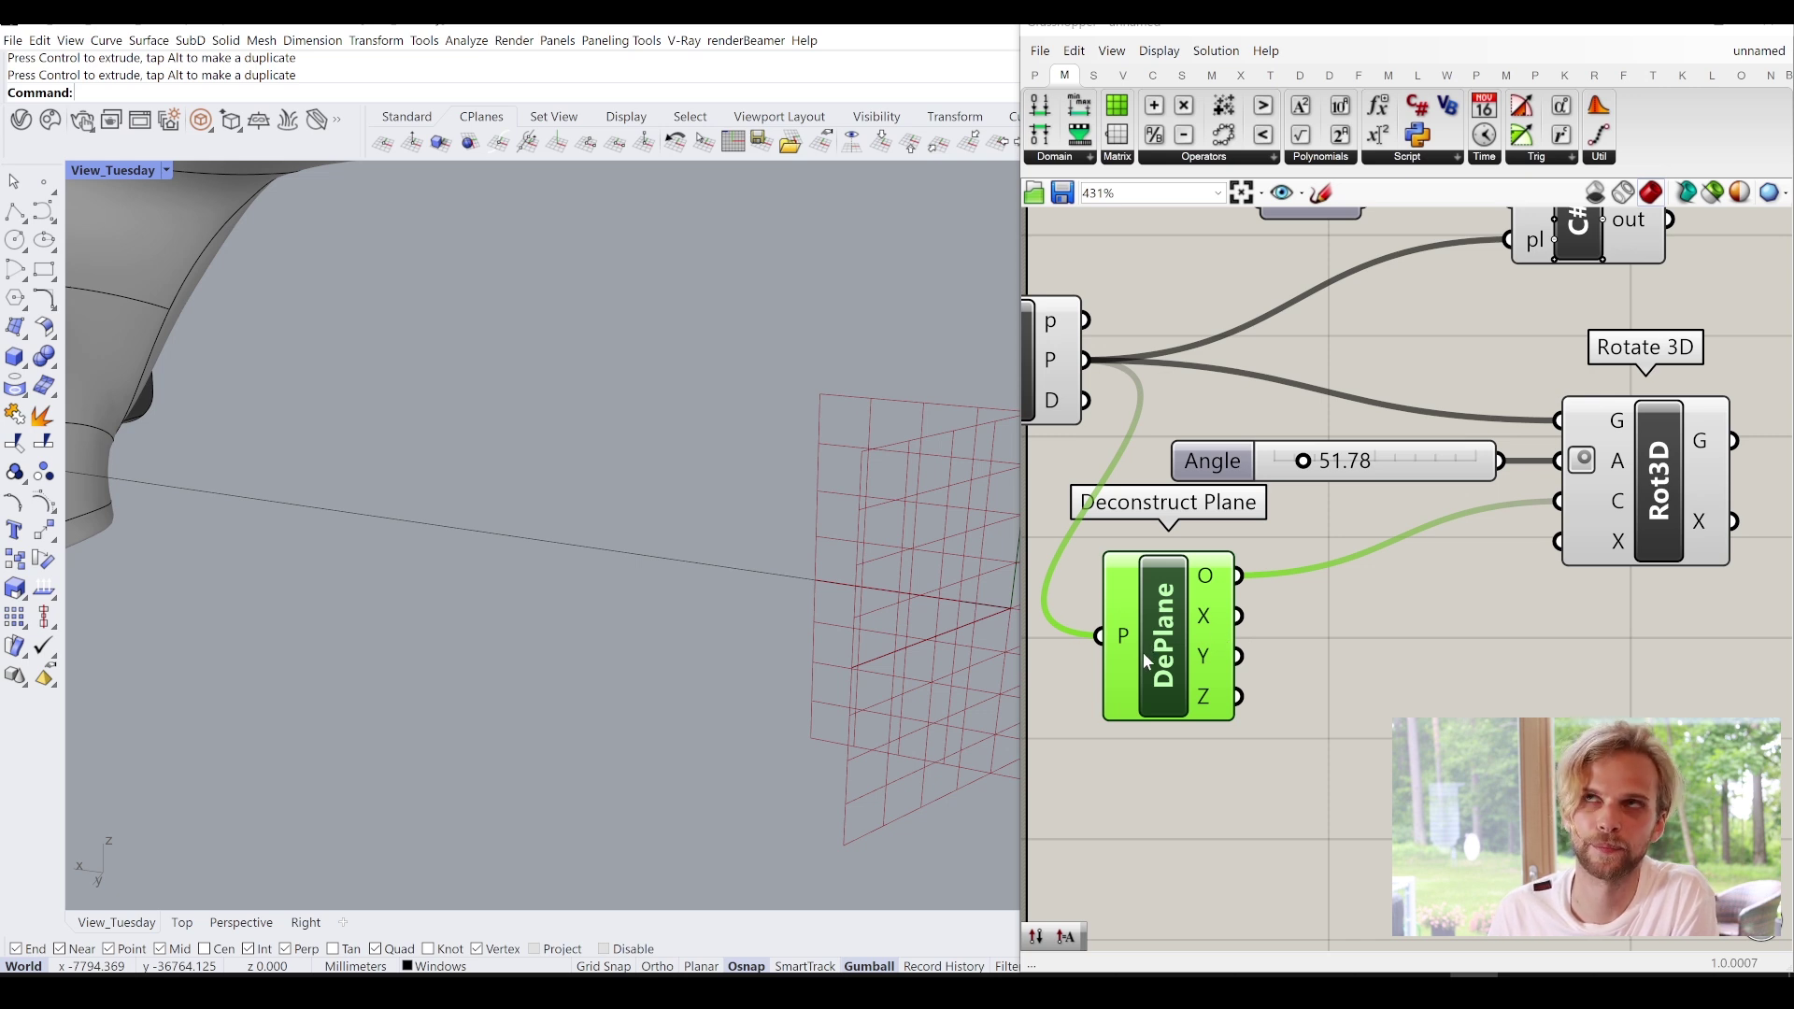
drag(1241, 617, 1555, 543)
right_drag(693, 585, 666, 566)
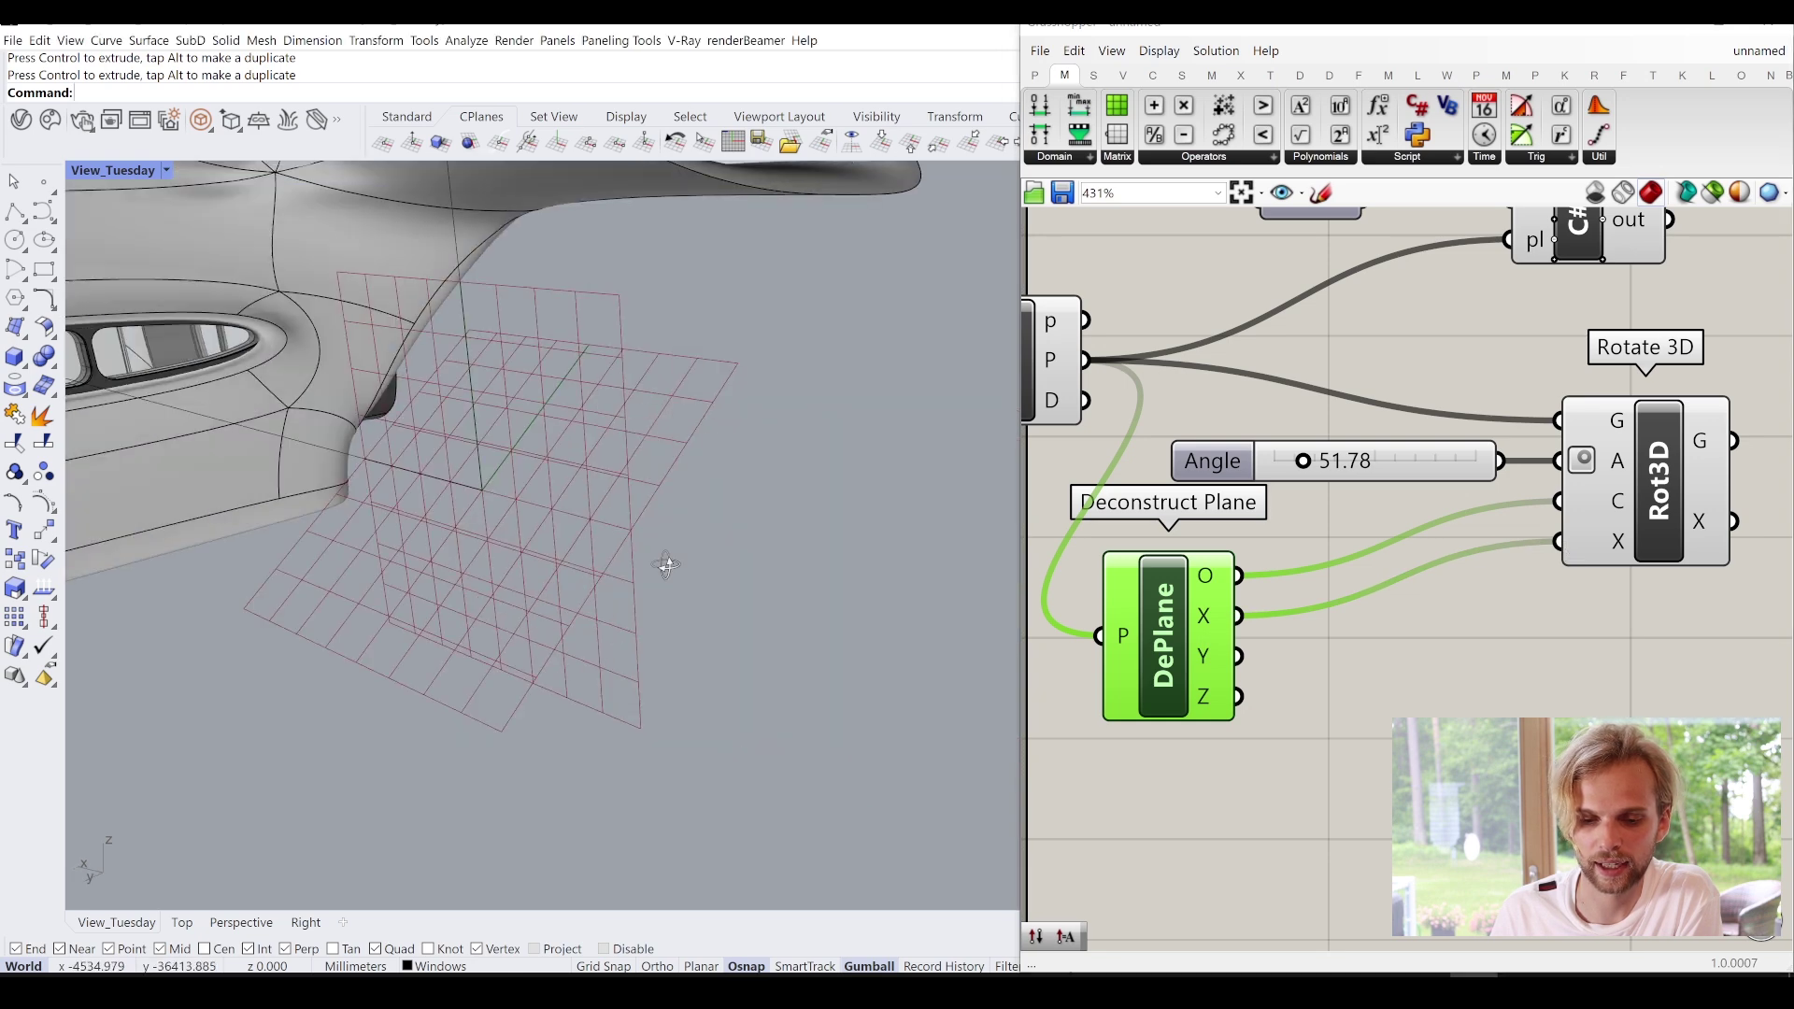
Set the Angle slider to 0 and connect Rotate 3D's G output to the C# Script's pl input.
drag(1313, 467, 1377, 468)
drag(1421, 468, 1224, 470)
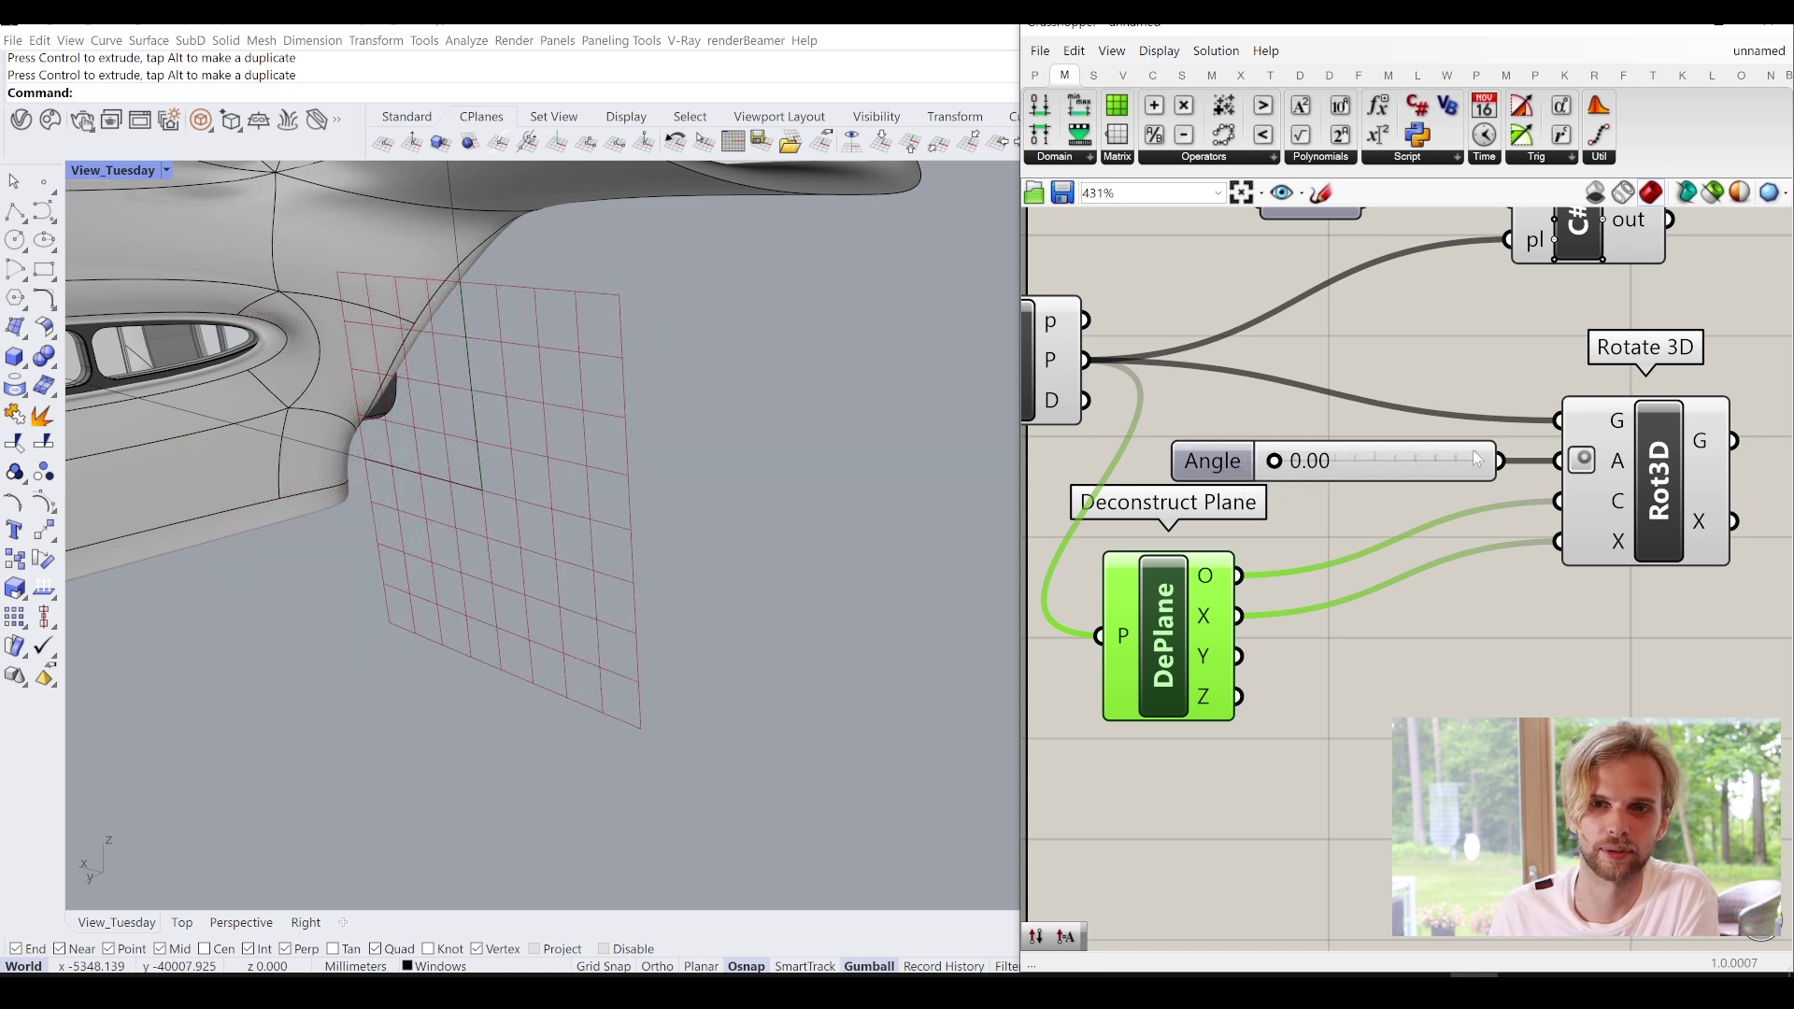
scroll(1467, 482, down, 3)
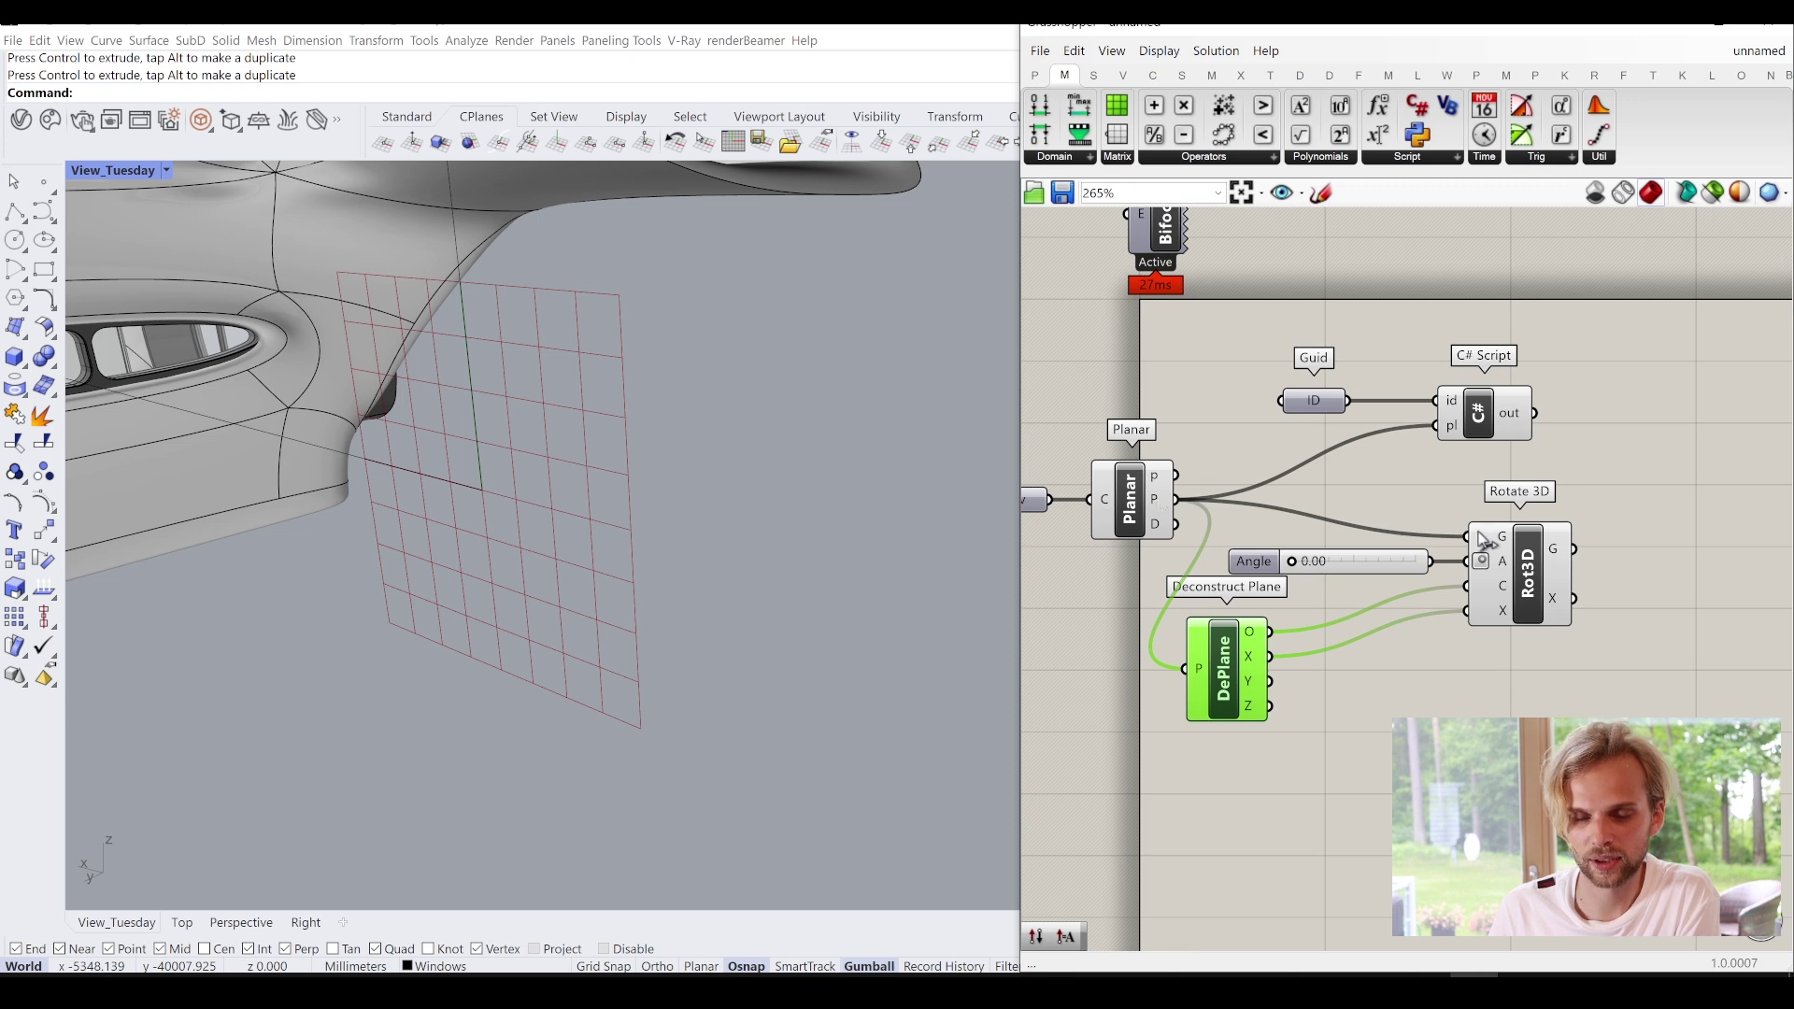
drag(1575, 550, 1700, 420)
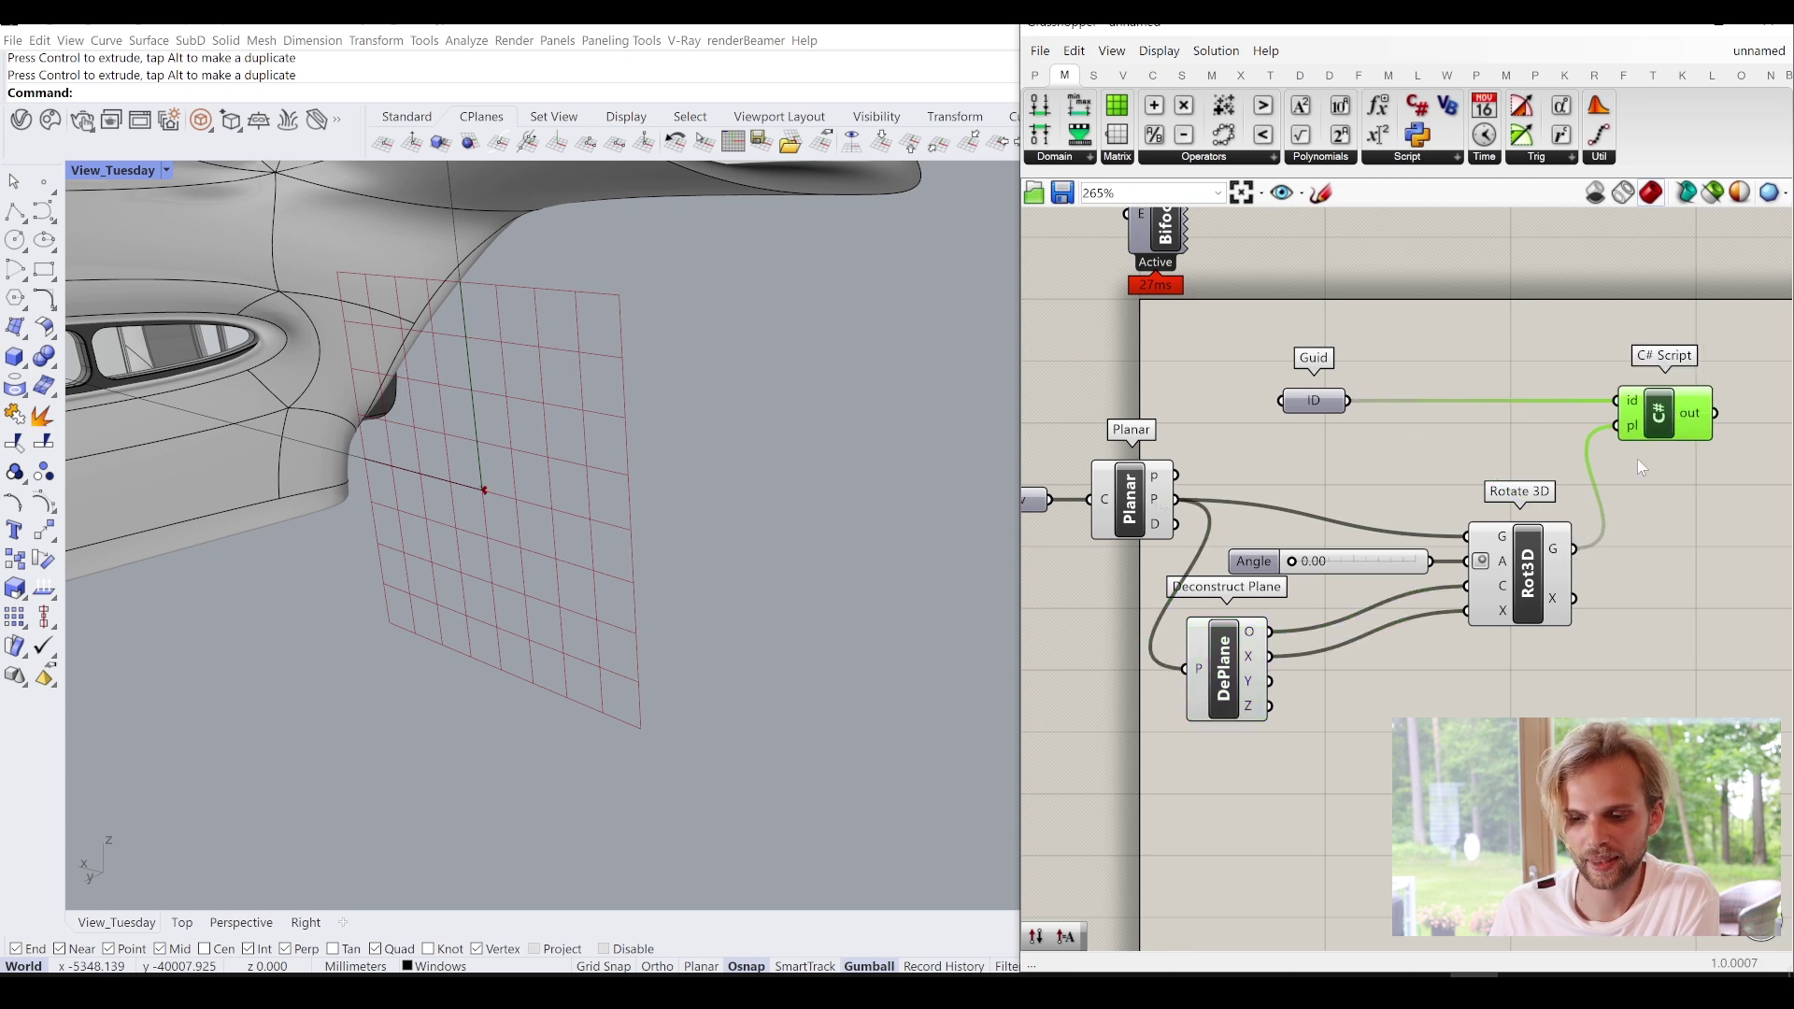
Turn off the preview of Planar, Deconstruct Plane and Rotate 3D.
drag(1486, 788, 1082, 480)
middle_click(1098, 493)
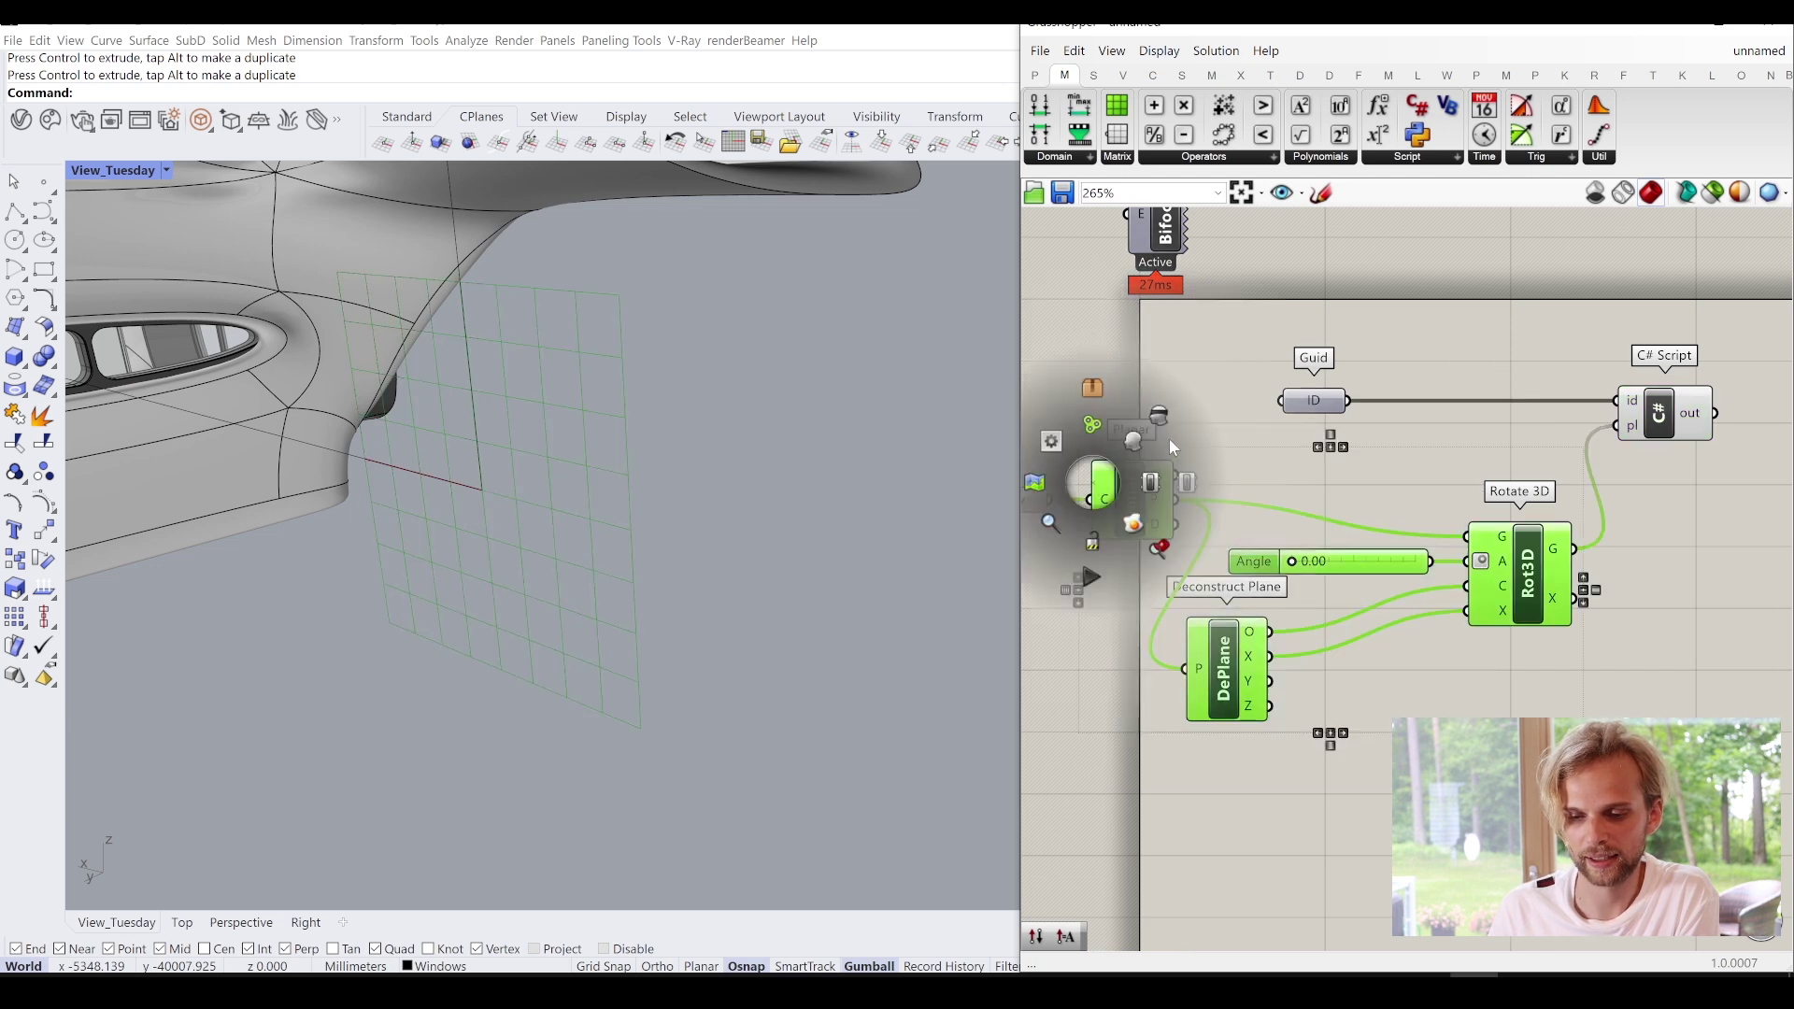
click(1153, 415)
Sweep the Angle slider up to 360 to test the rotating section through the model.
right_drag(765, 457, 580, 318)
scroll(1409, 462, up, 1)
click(1410, 462)
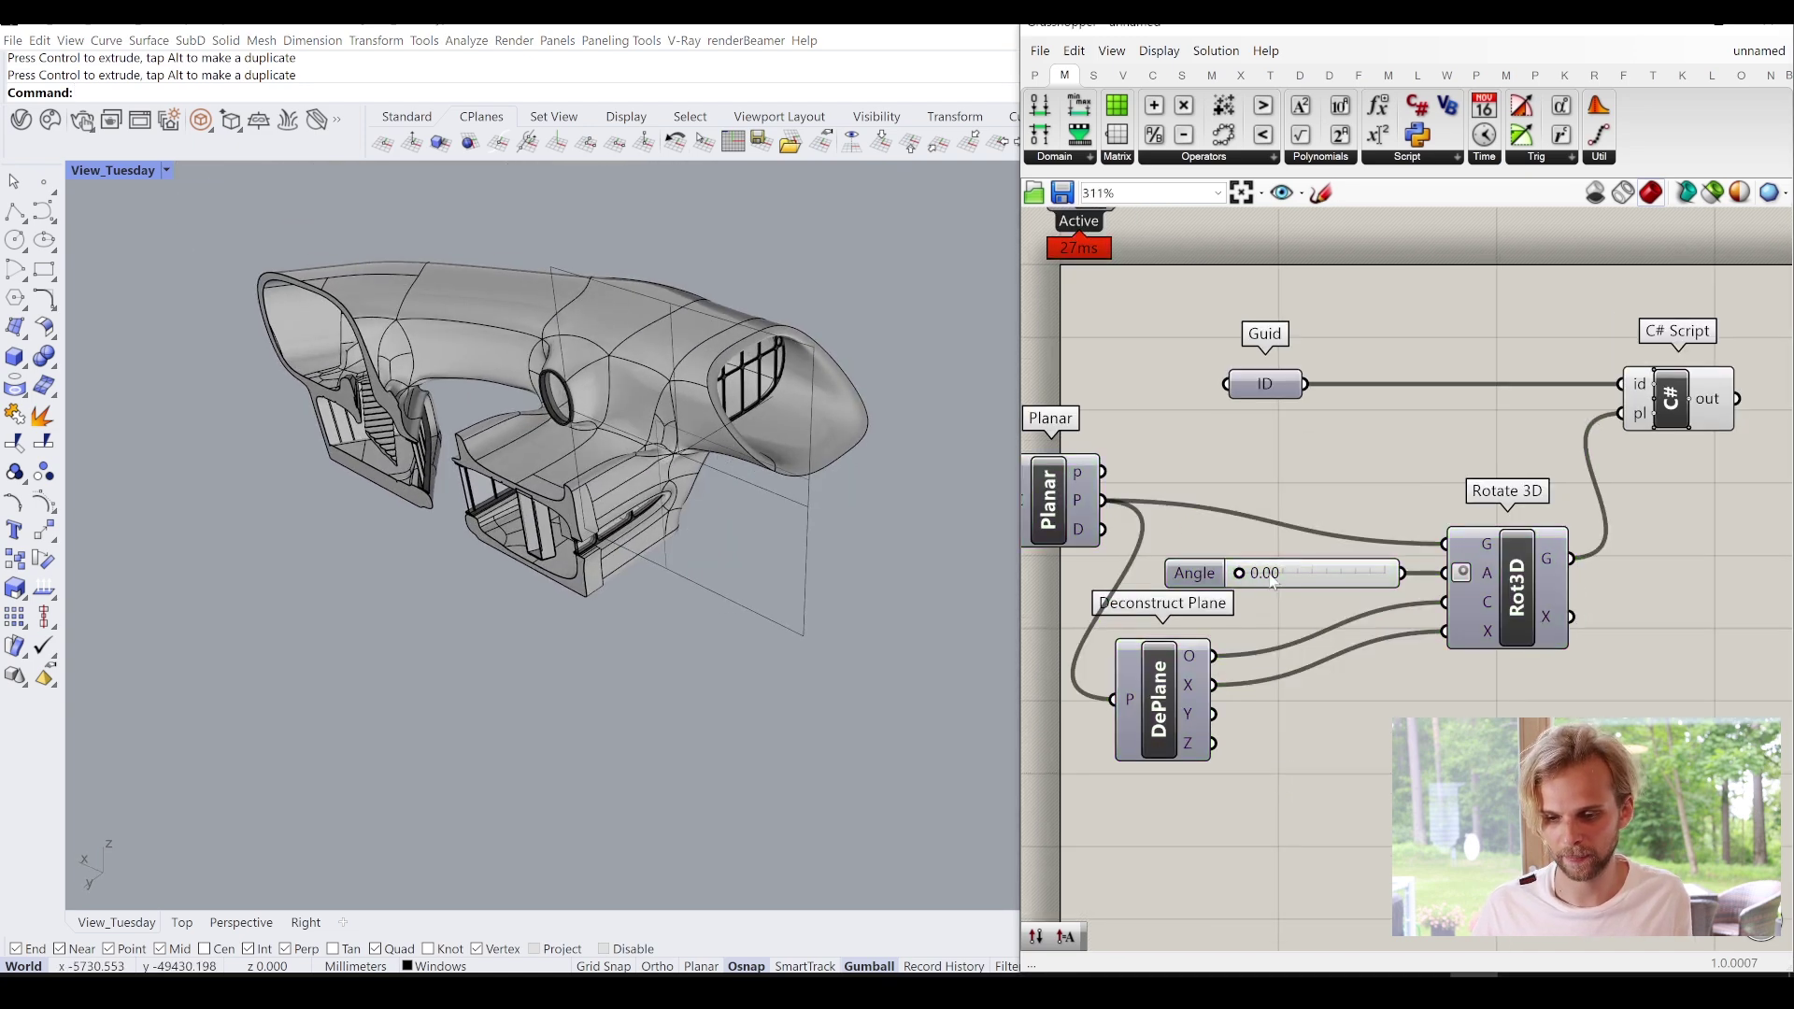
scroll(1281, 565, up, 1)
drag(1232, 573, 1424, 520)
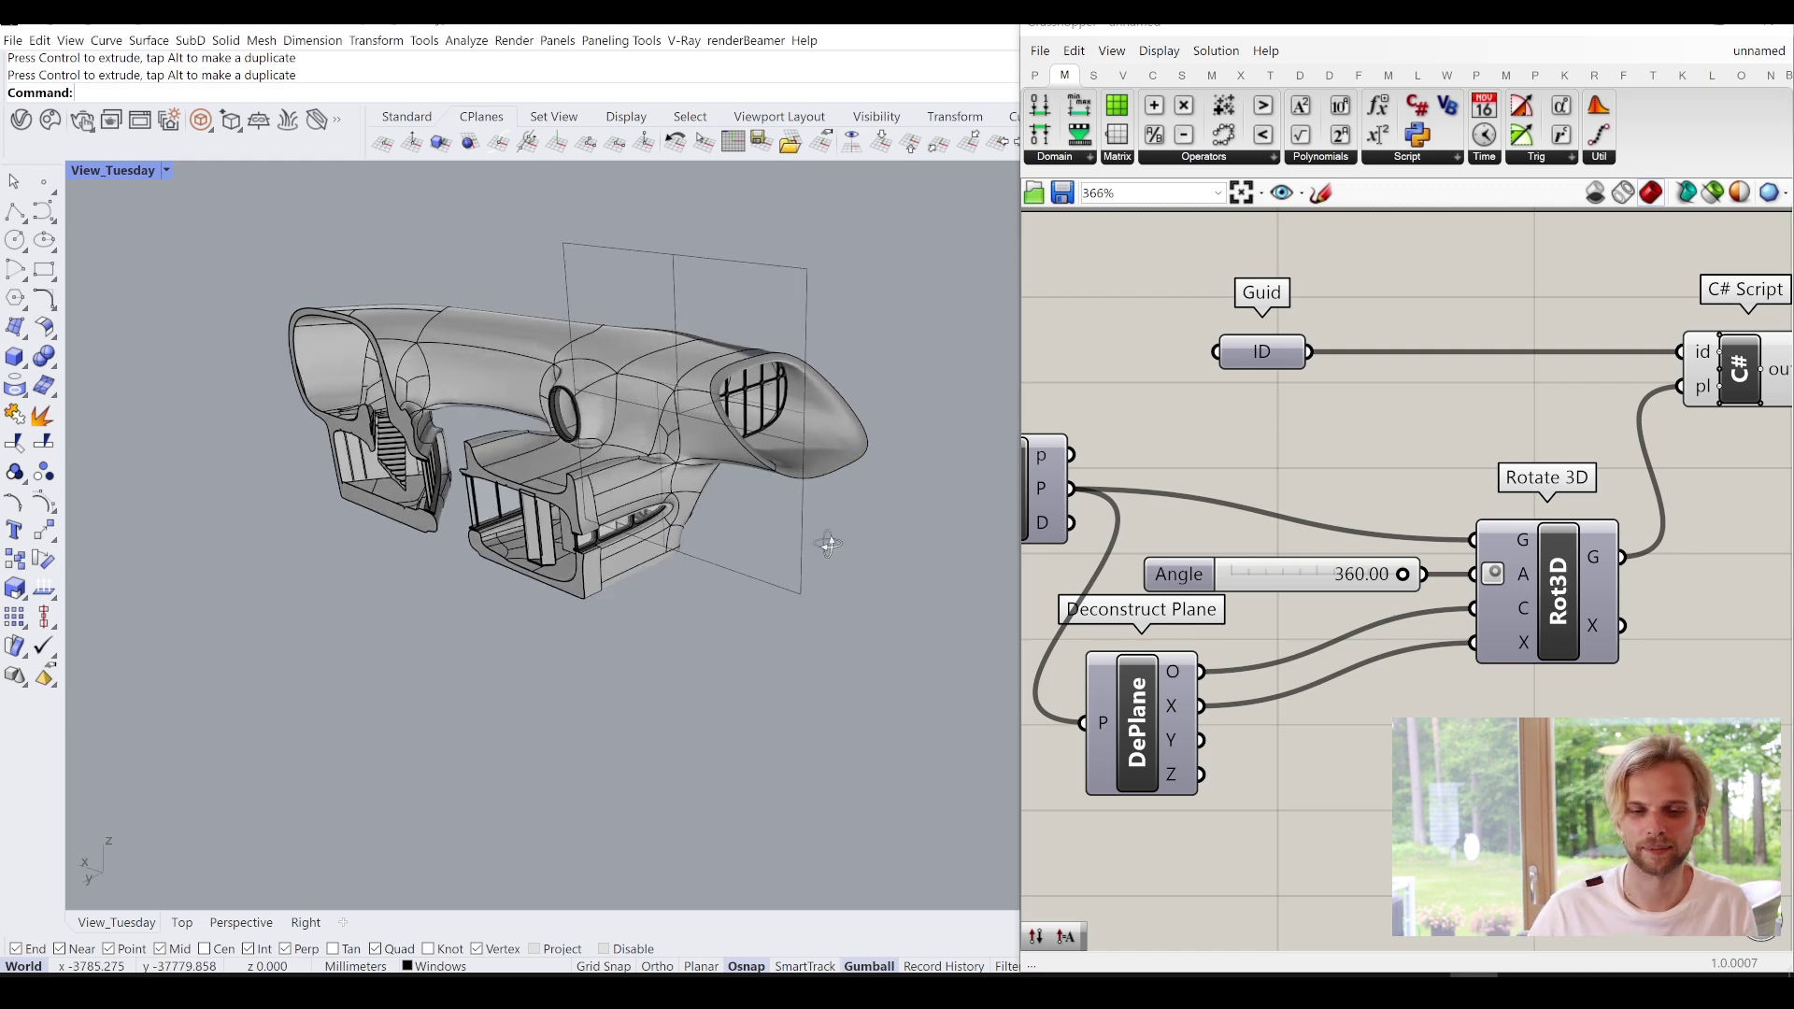
right_drag(828, 542, 837, 568)
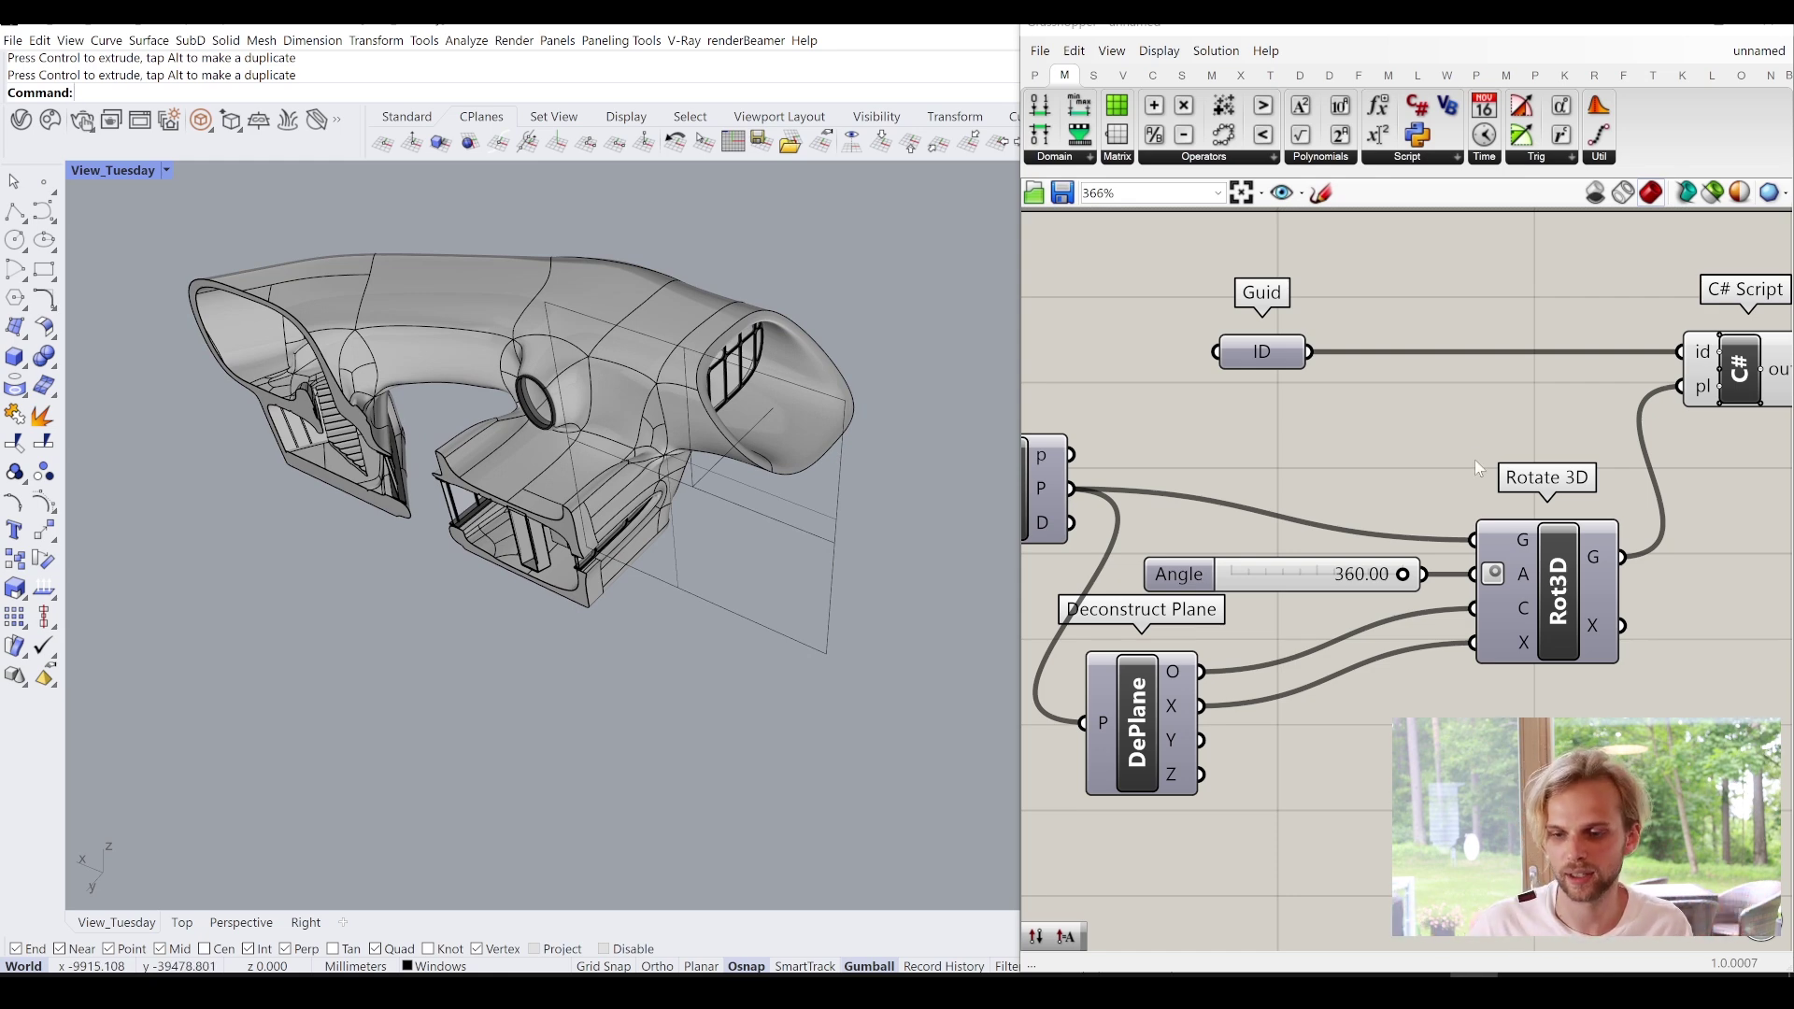
Minimize the Grasshopper window, examine the clipped model in the full Rhino viewport, and restore the window.
scroll(1475, 459, down, 3)
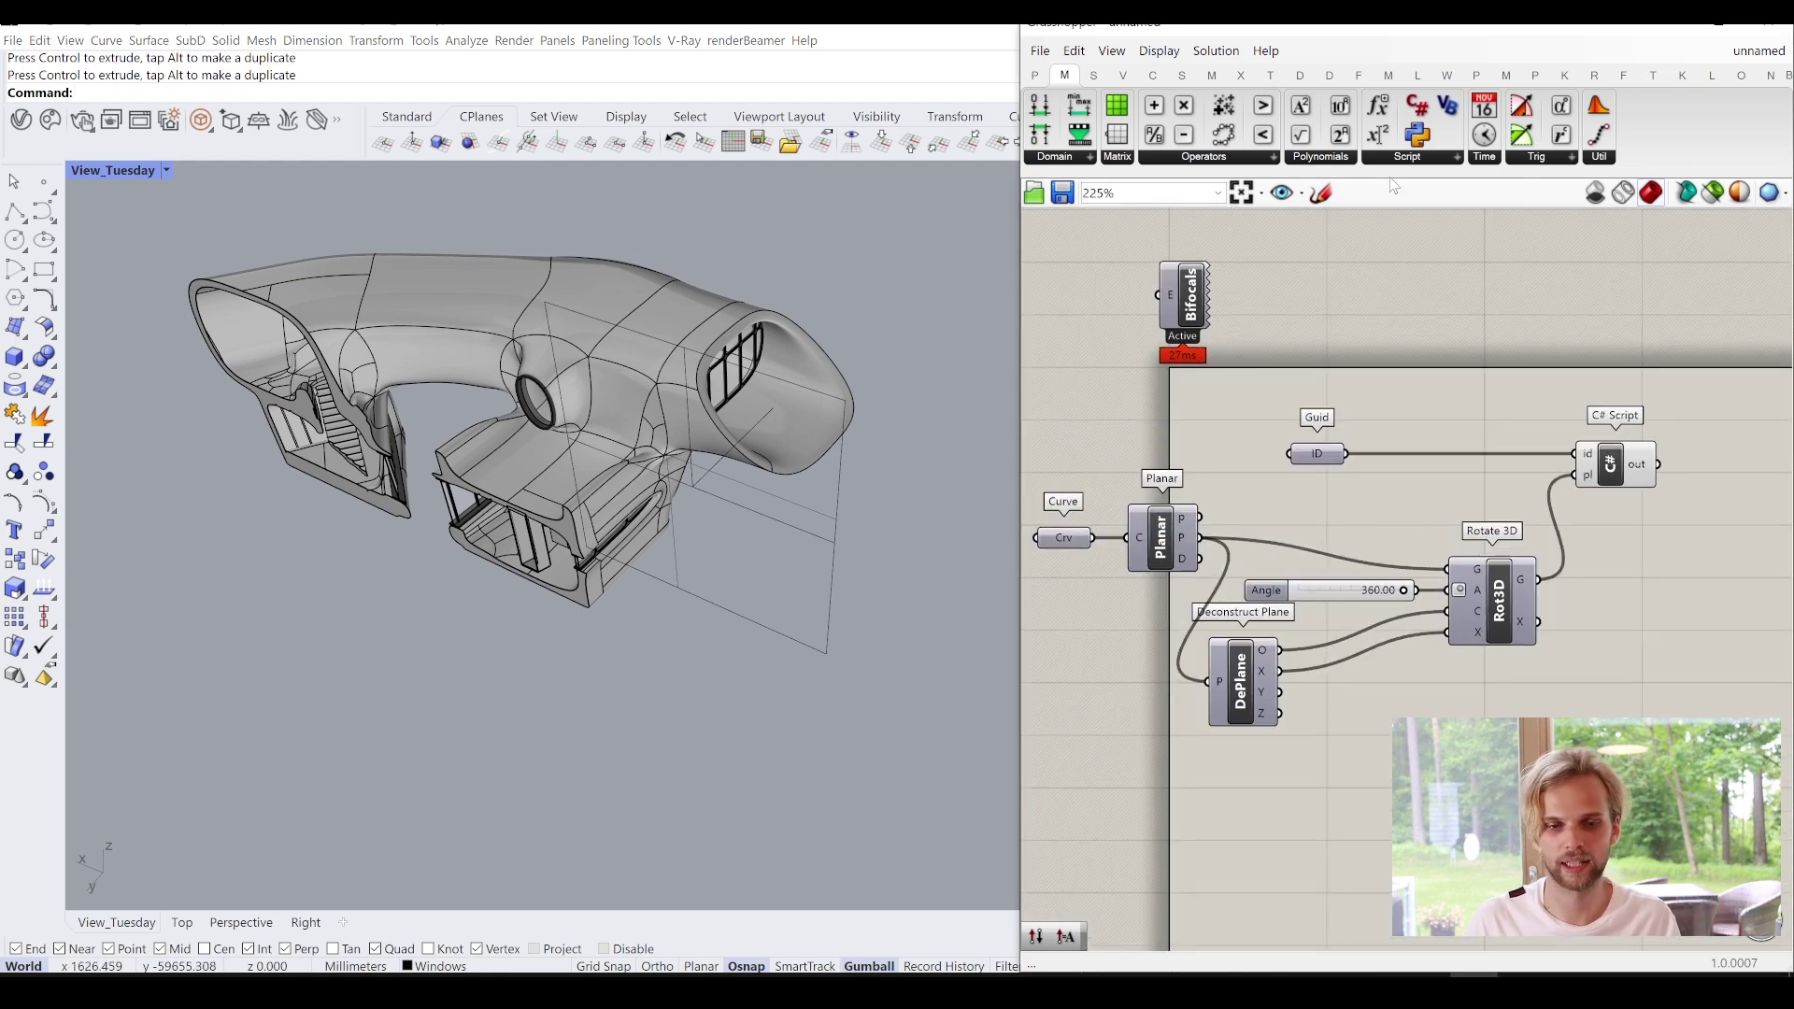
click(1719, 26)
right_drag(870, 430, 828, 402)
scroll(962, 459, up, 2)
scroll(907, 406, up, 2)
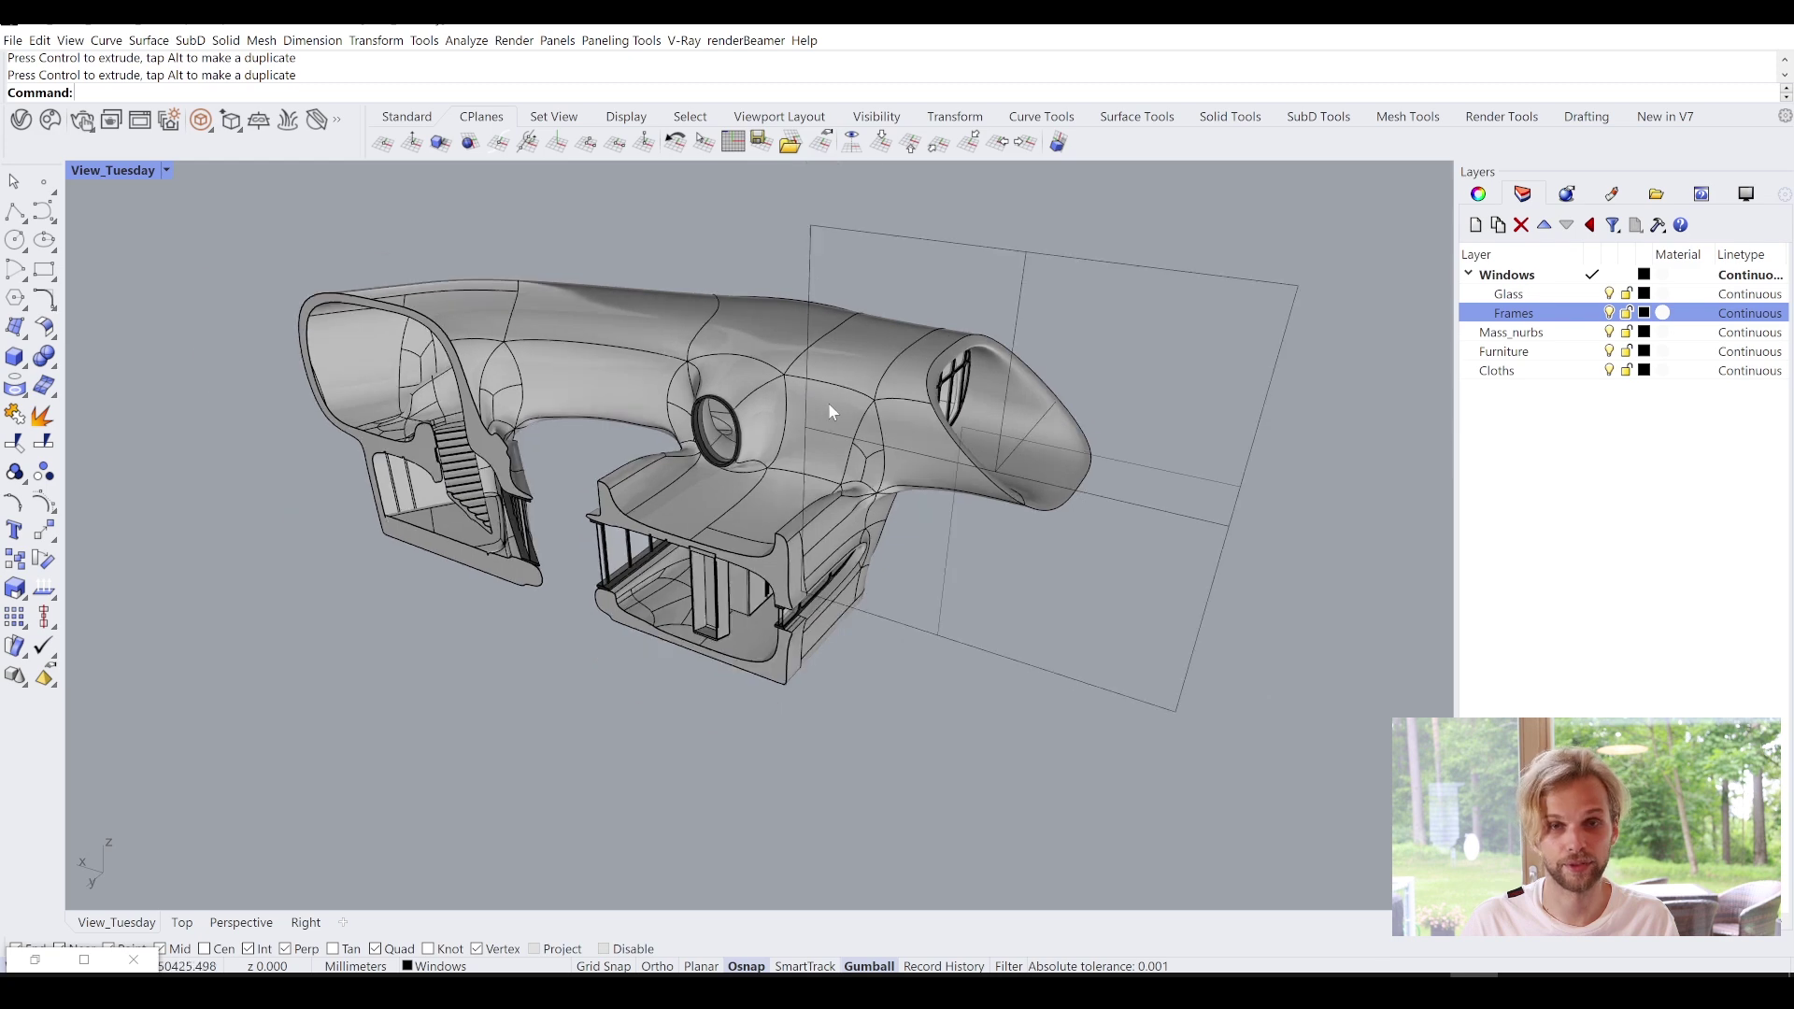
click(38, 961)
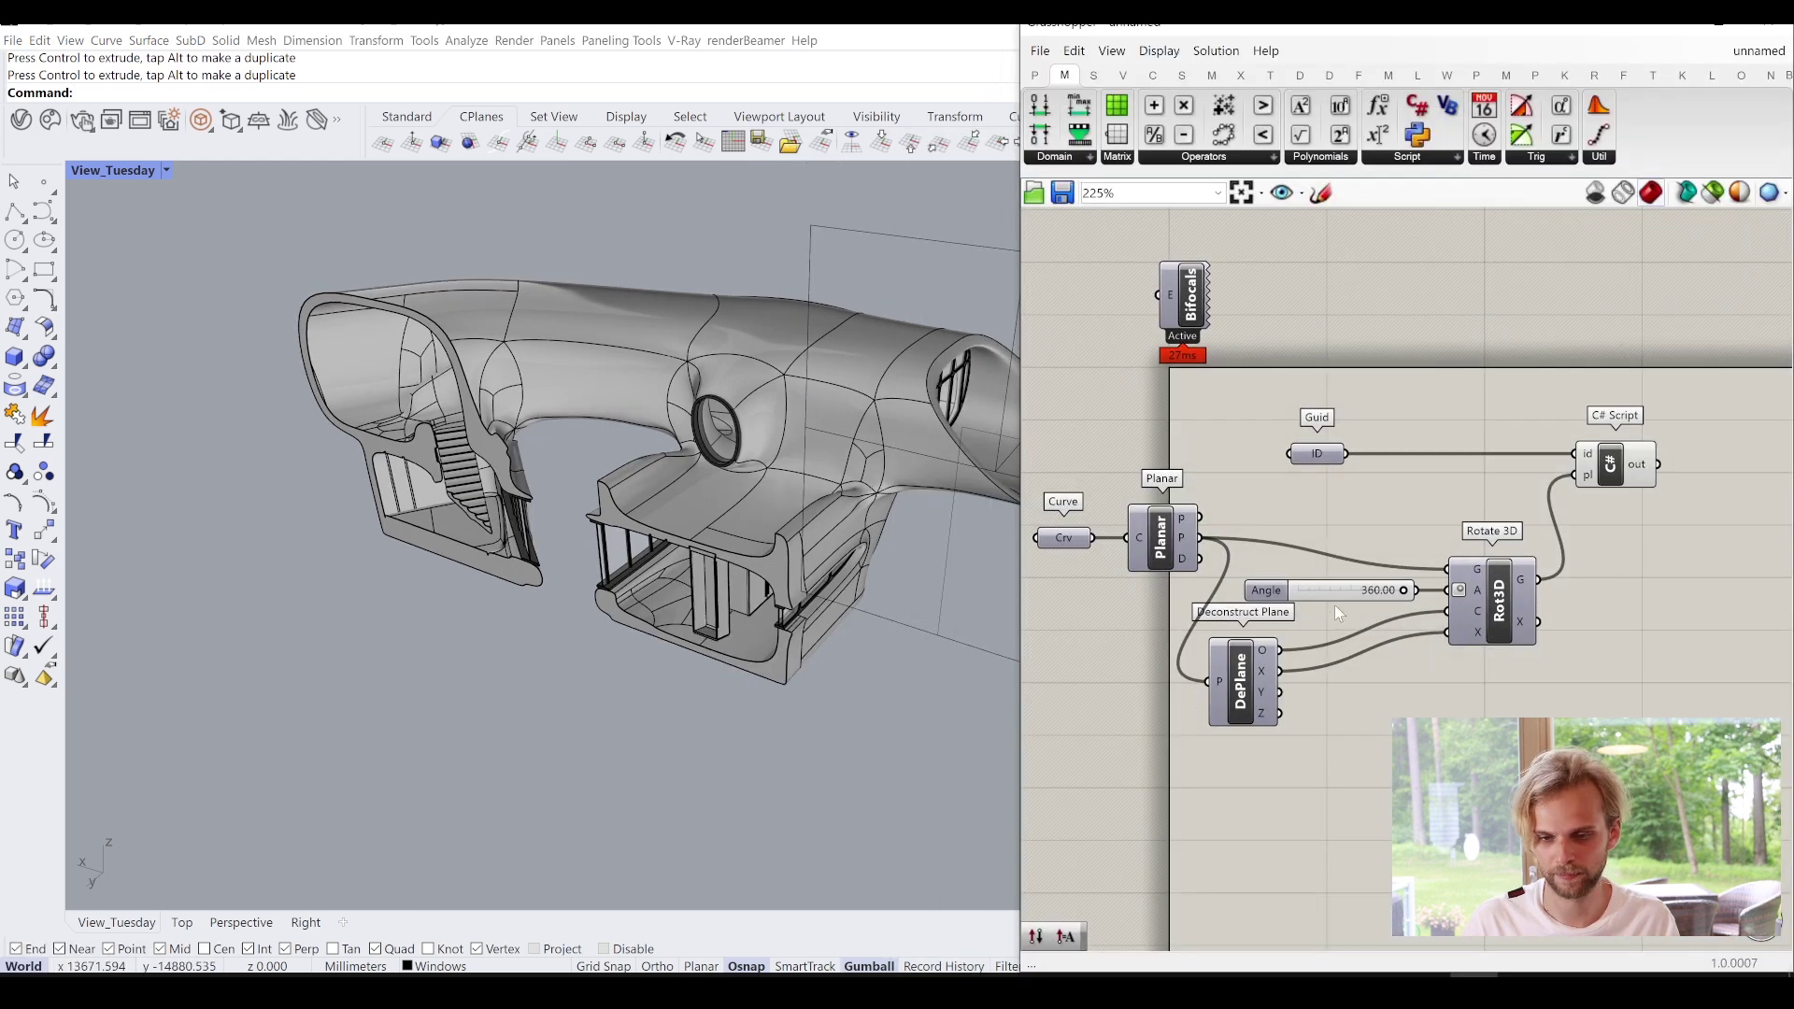
Set the Angle slider to 281.49 to tilt the clipping plane.
scroll(1331, 612, up, 5)
drag(1427, 589, 1382, 586)
scroll(649, 487, down, 2)
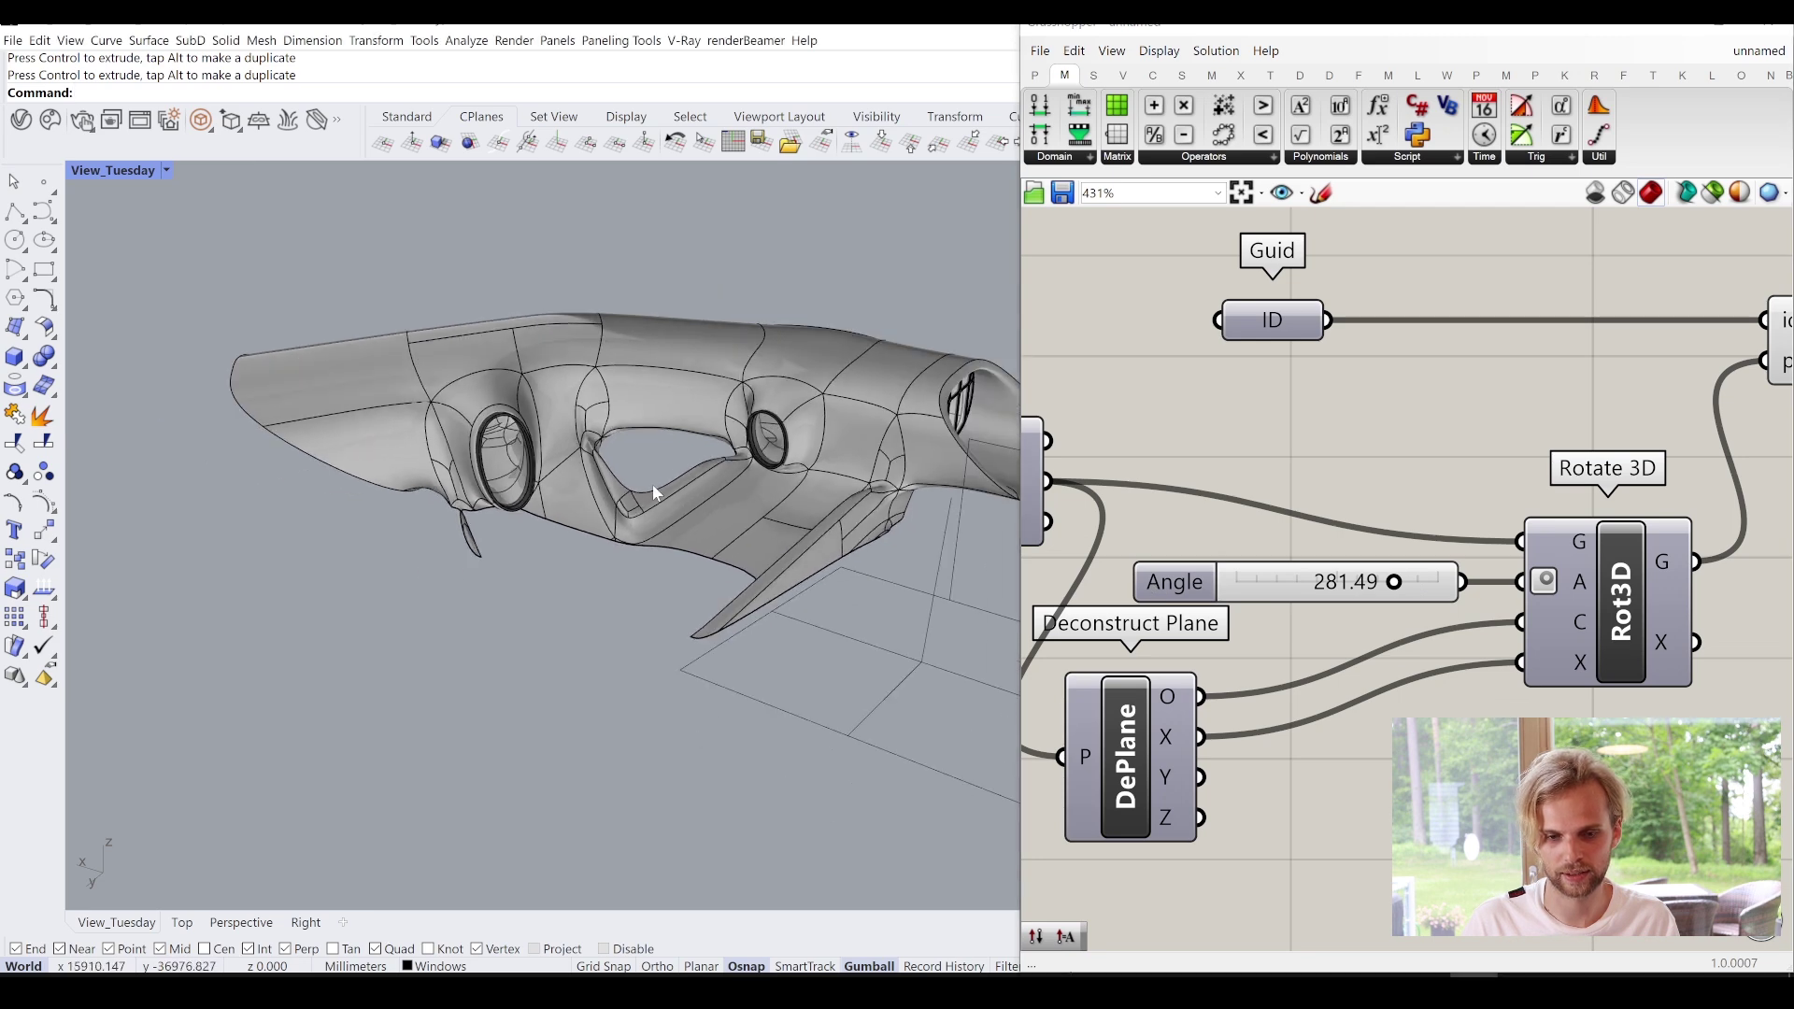
Narrow the Grasshopper window to uncover more of the Rhino viewport and set the Angle slider to 59.32.
drag(1010, 279, 1349, 280)
scroll(1192, 430, up, 3)
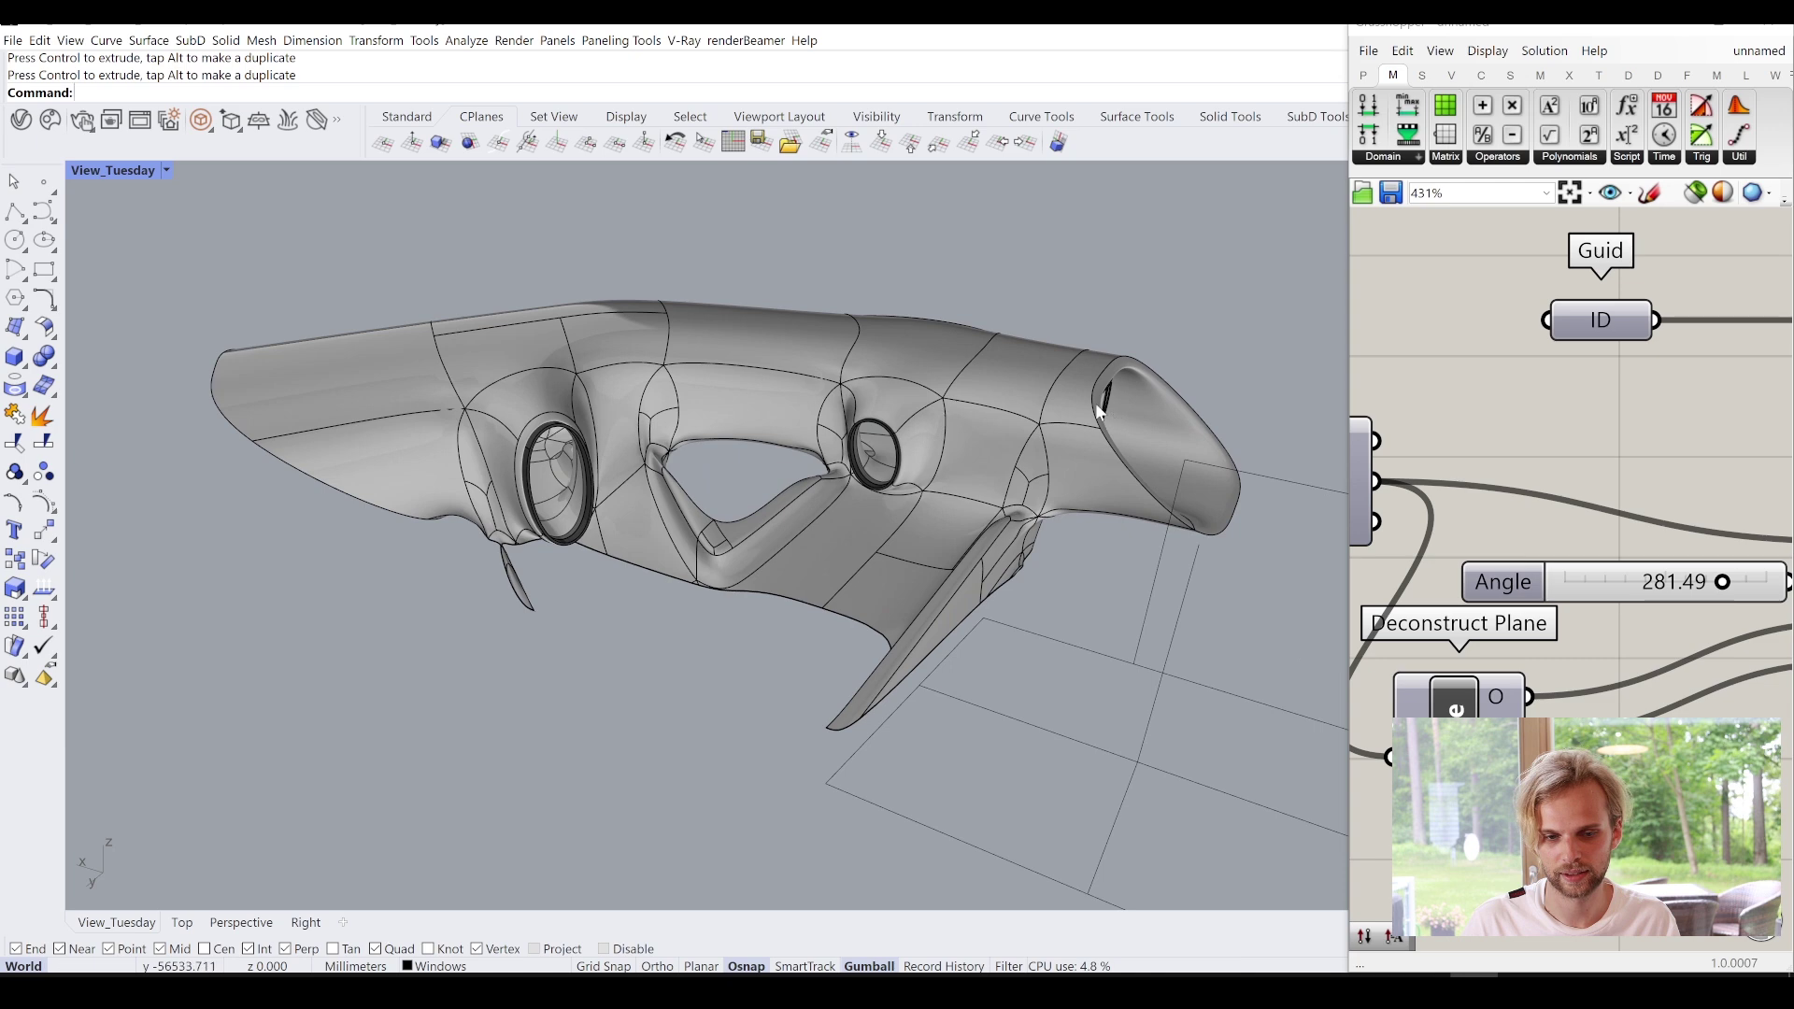
shift+right_drag(1099, 376, 1202, 414)
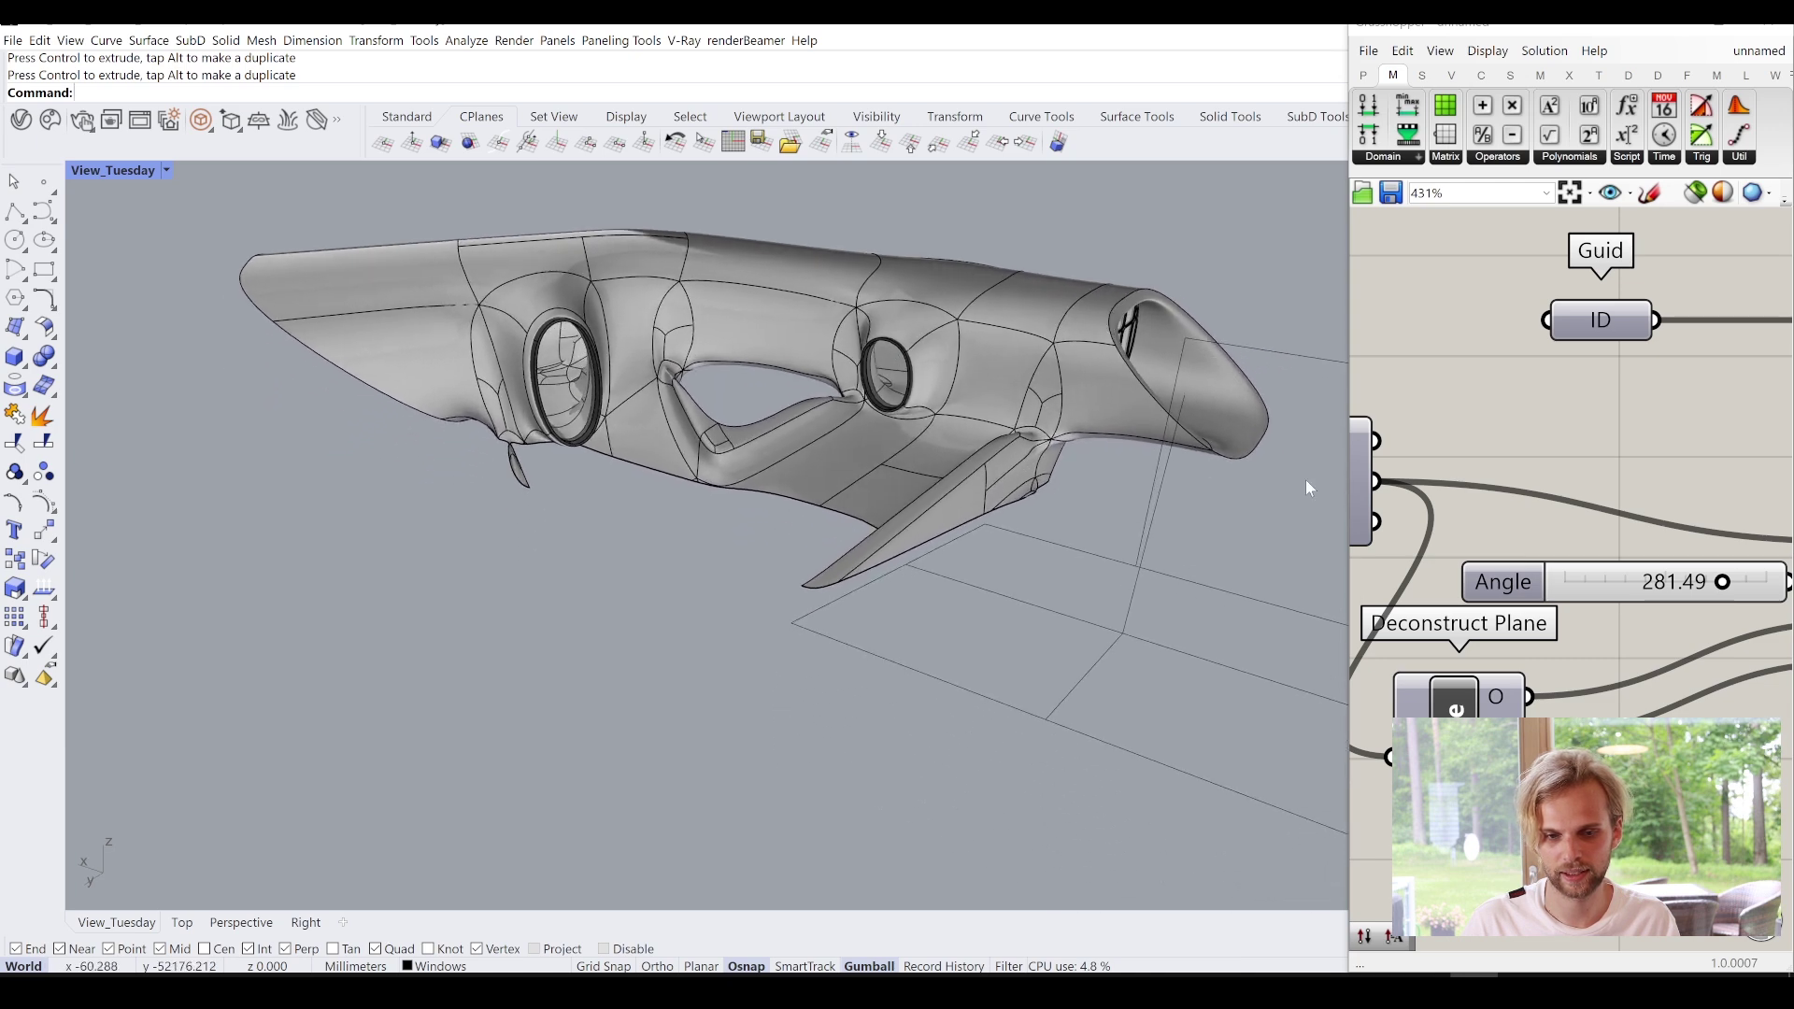
drag(1724, 583, 1598, 593)
Switch the View_Tuesday viewport to Arctic display mode and set the Angle slider to 360.
click(110, 174)
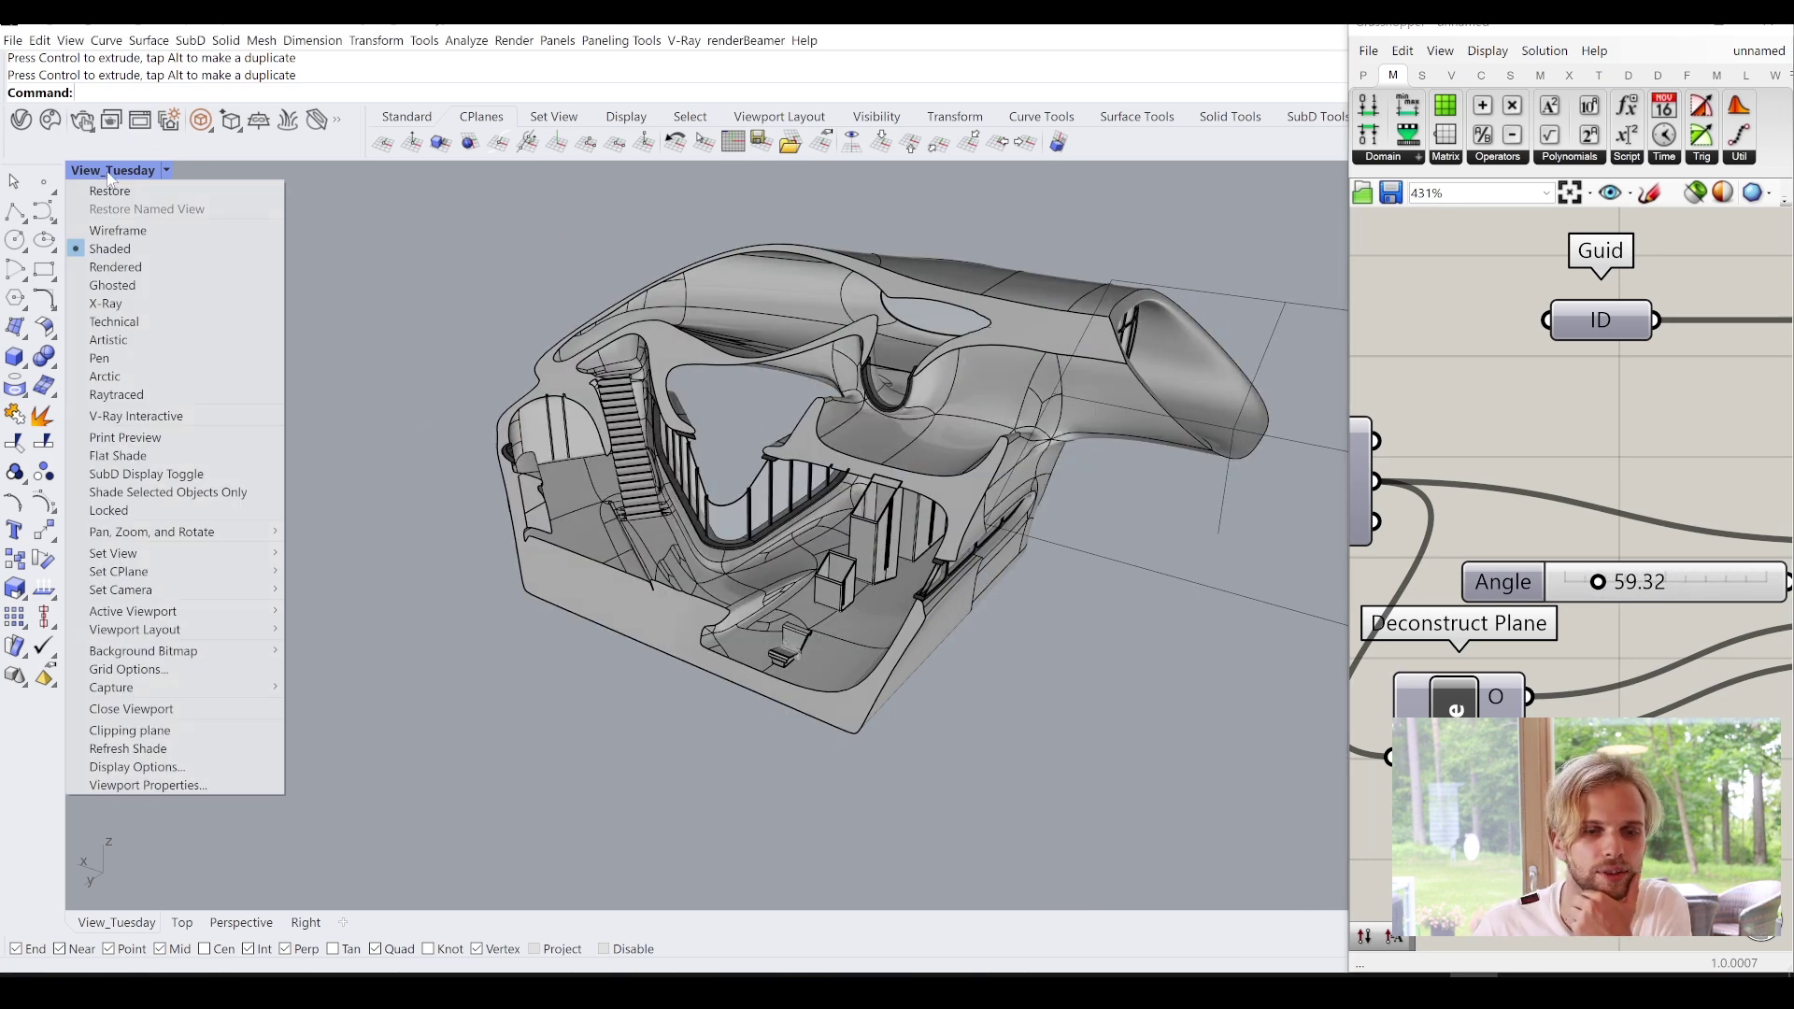
click(177, 377)
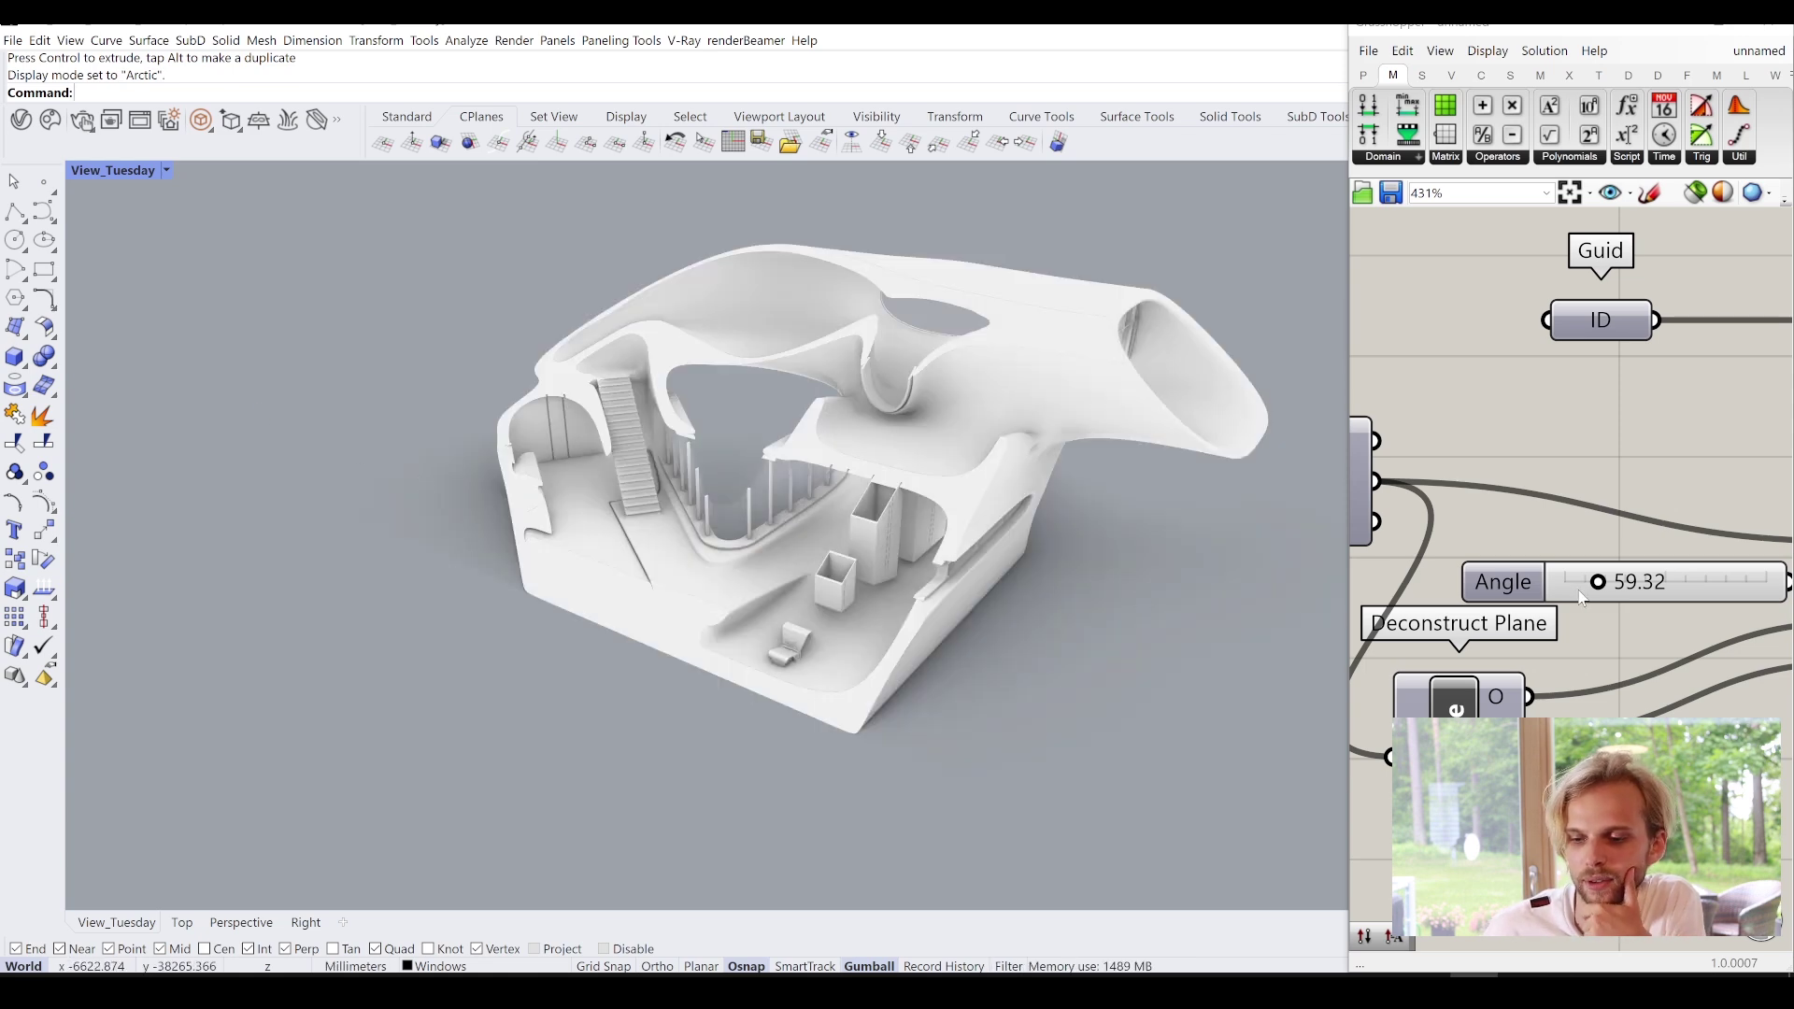
drag(1597, 582, 1769, 601)
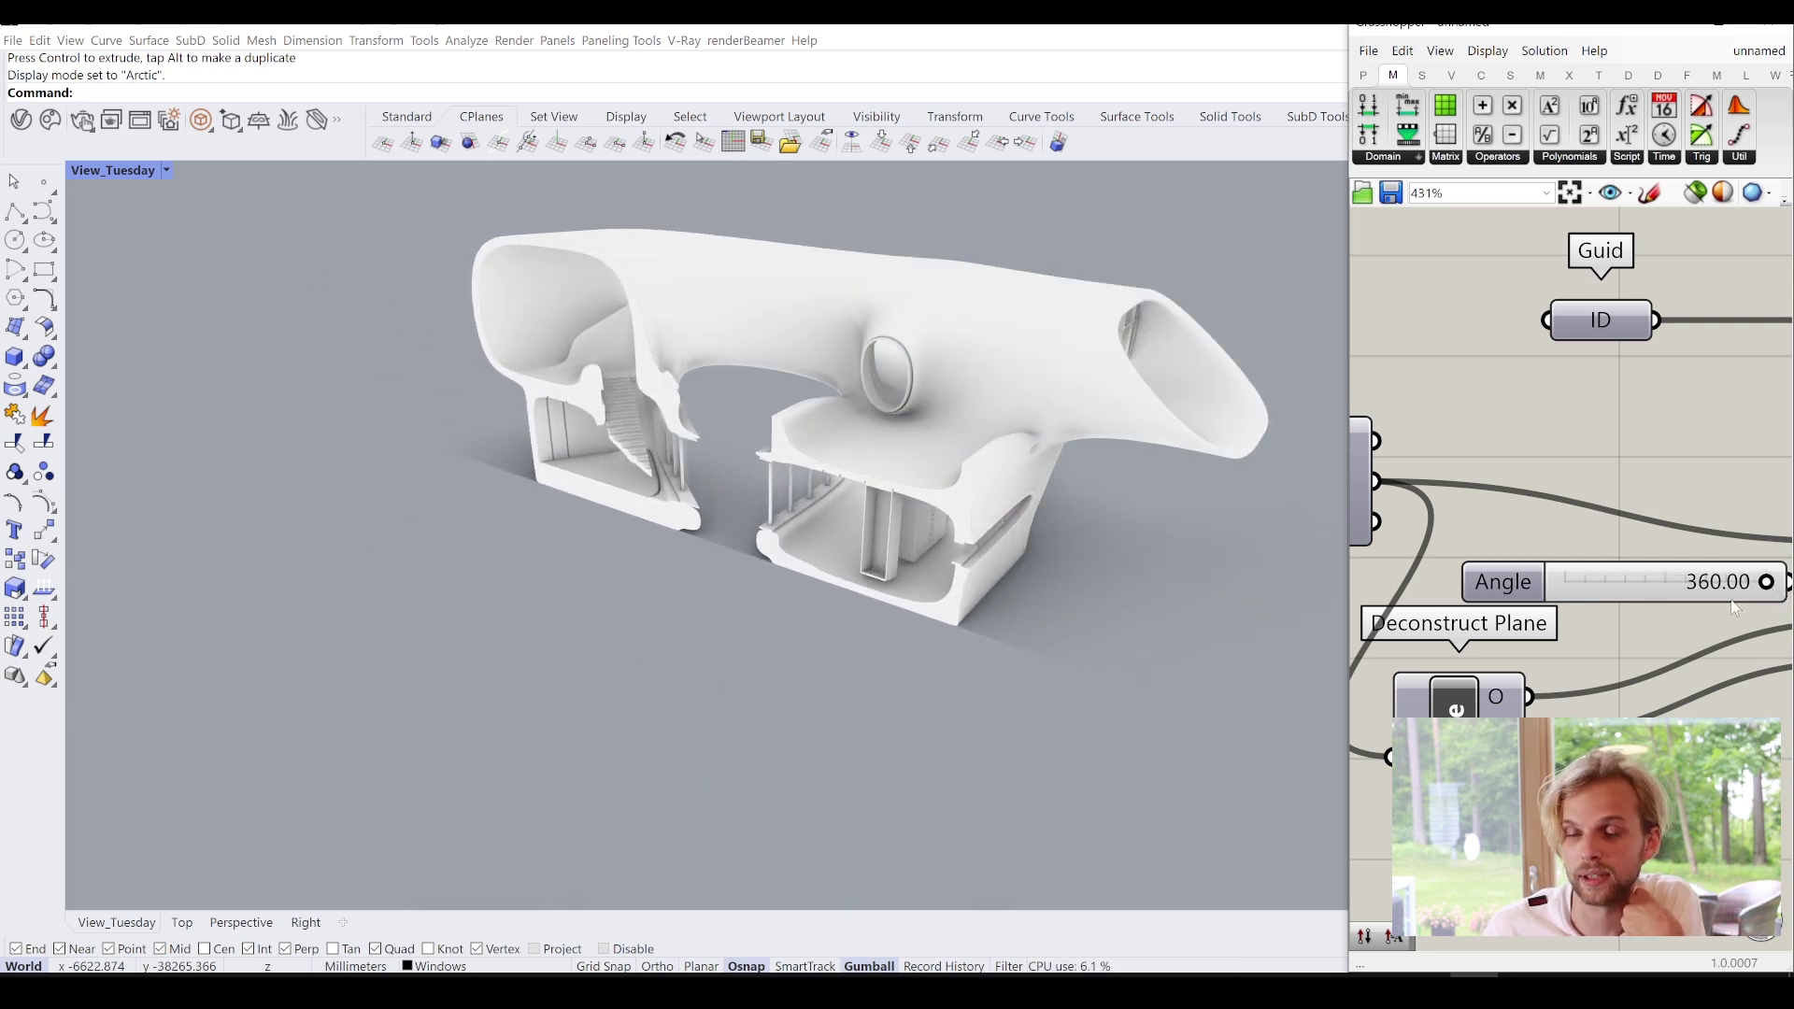
Open the Angle slider's animation settings and set the output resolution to 1920 x 1080.
scroll(1735, 609, down, 3)
click(1444, 583)
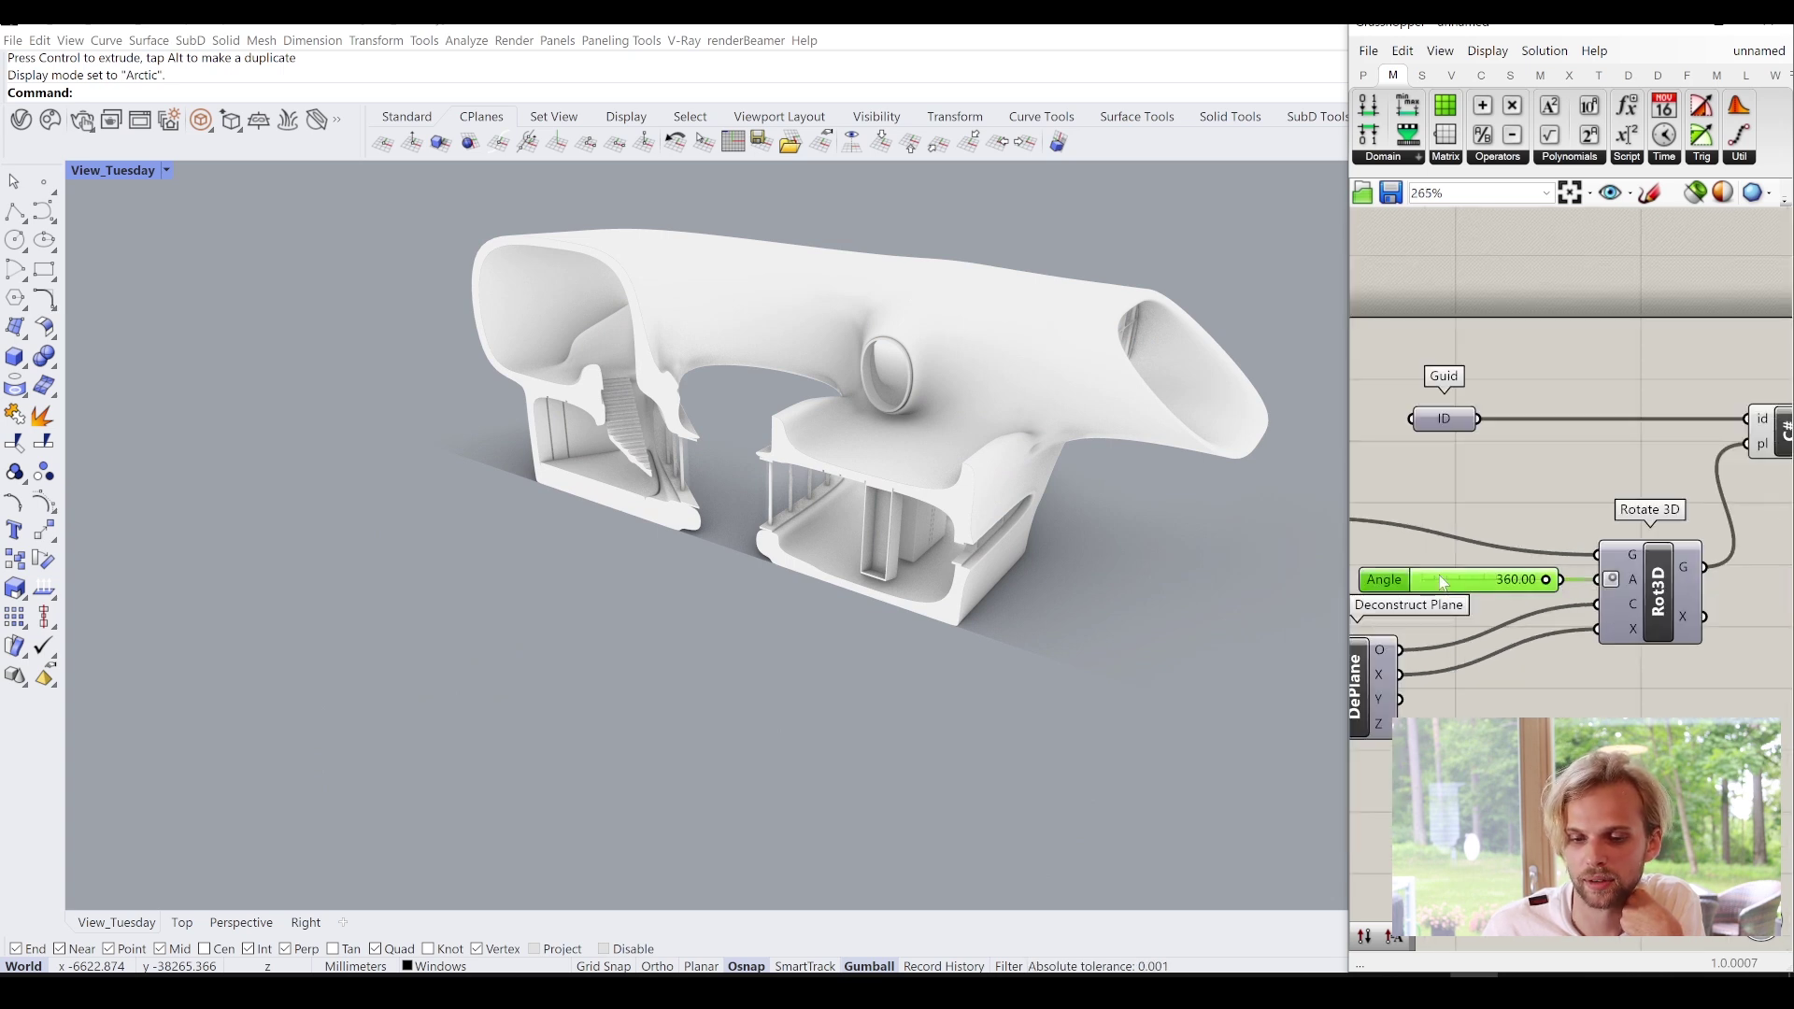
right_click(1442, 585)
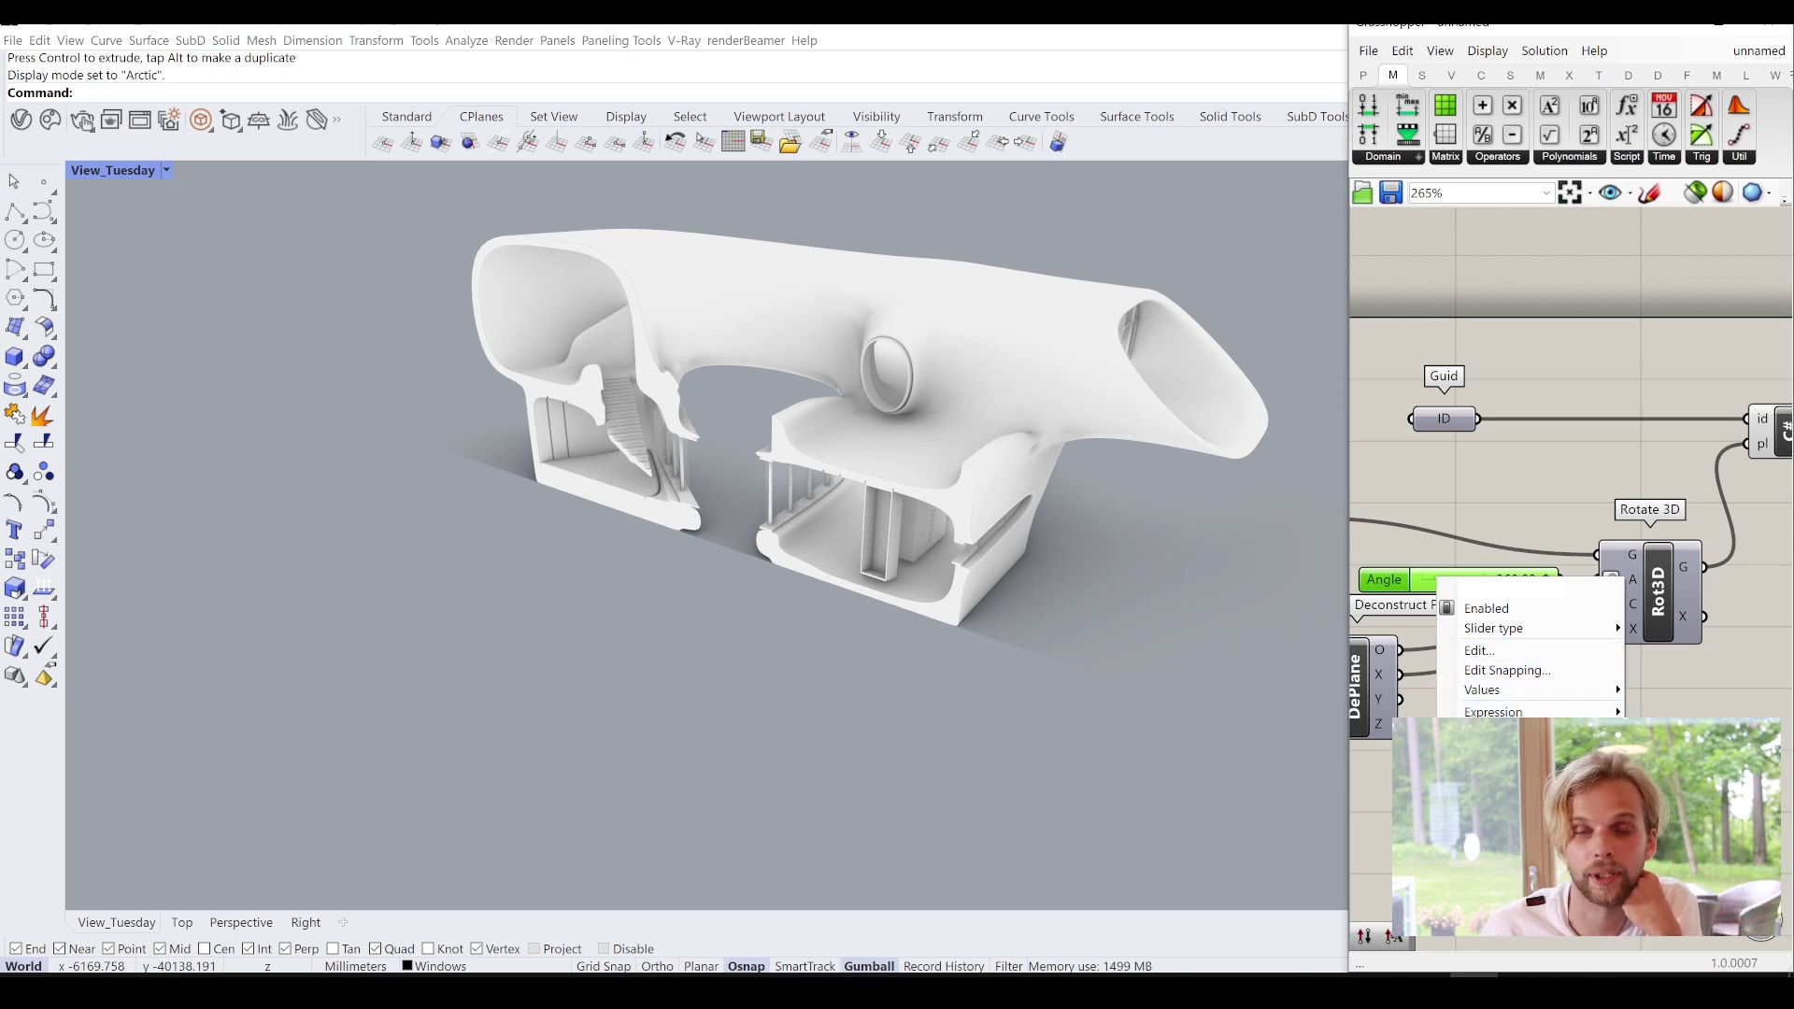
click(1495, 736)
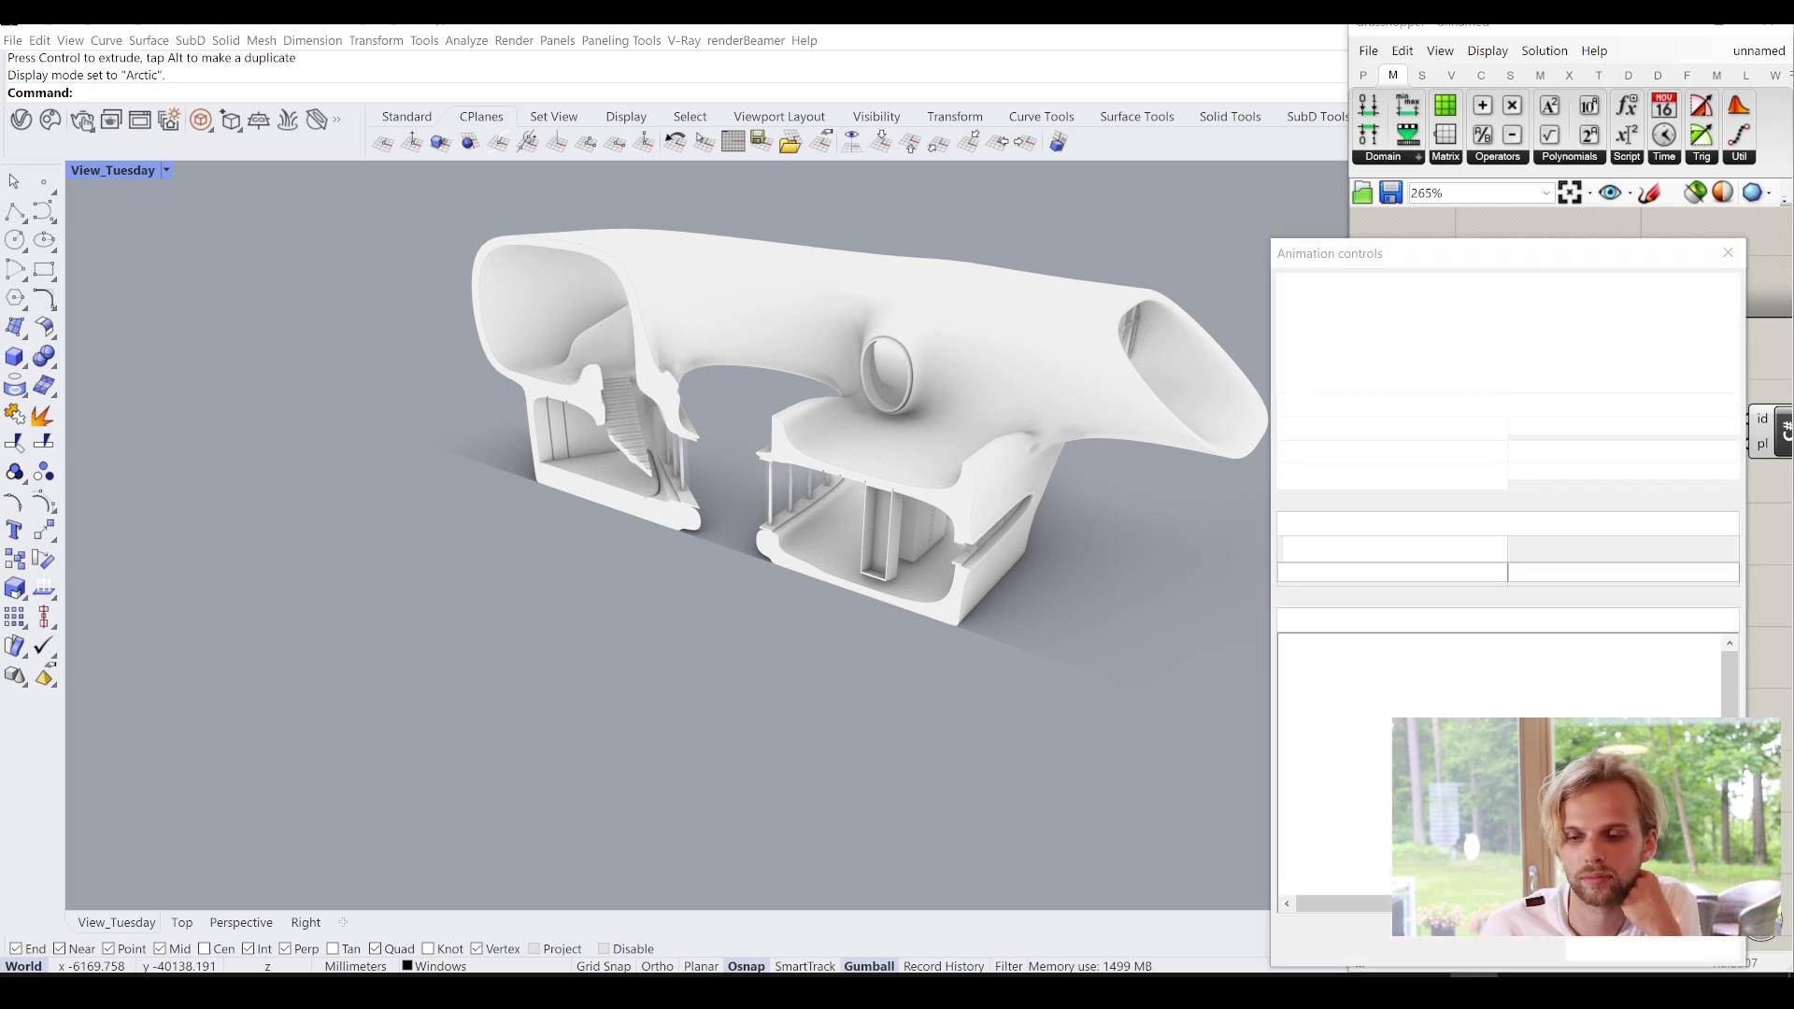
drag(1444, 268, 895, 193)
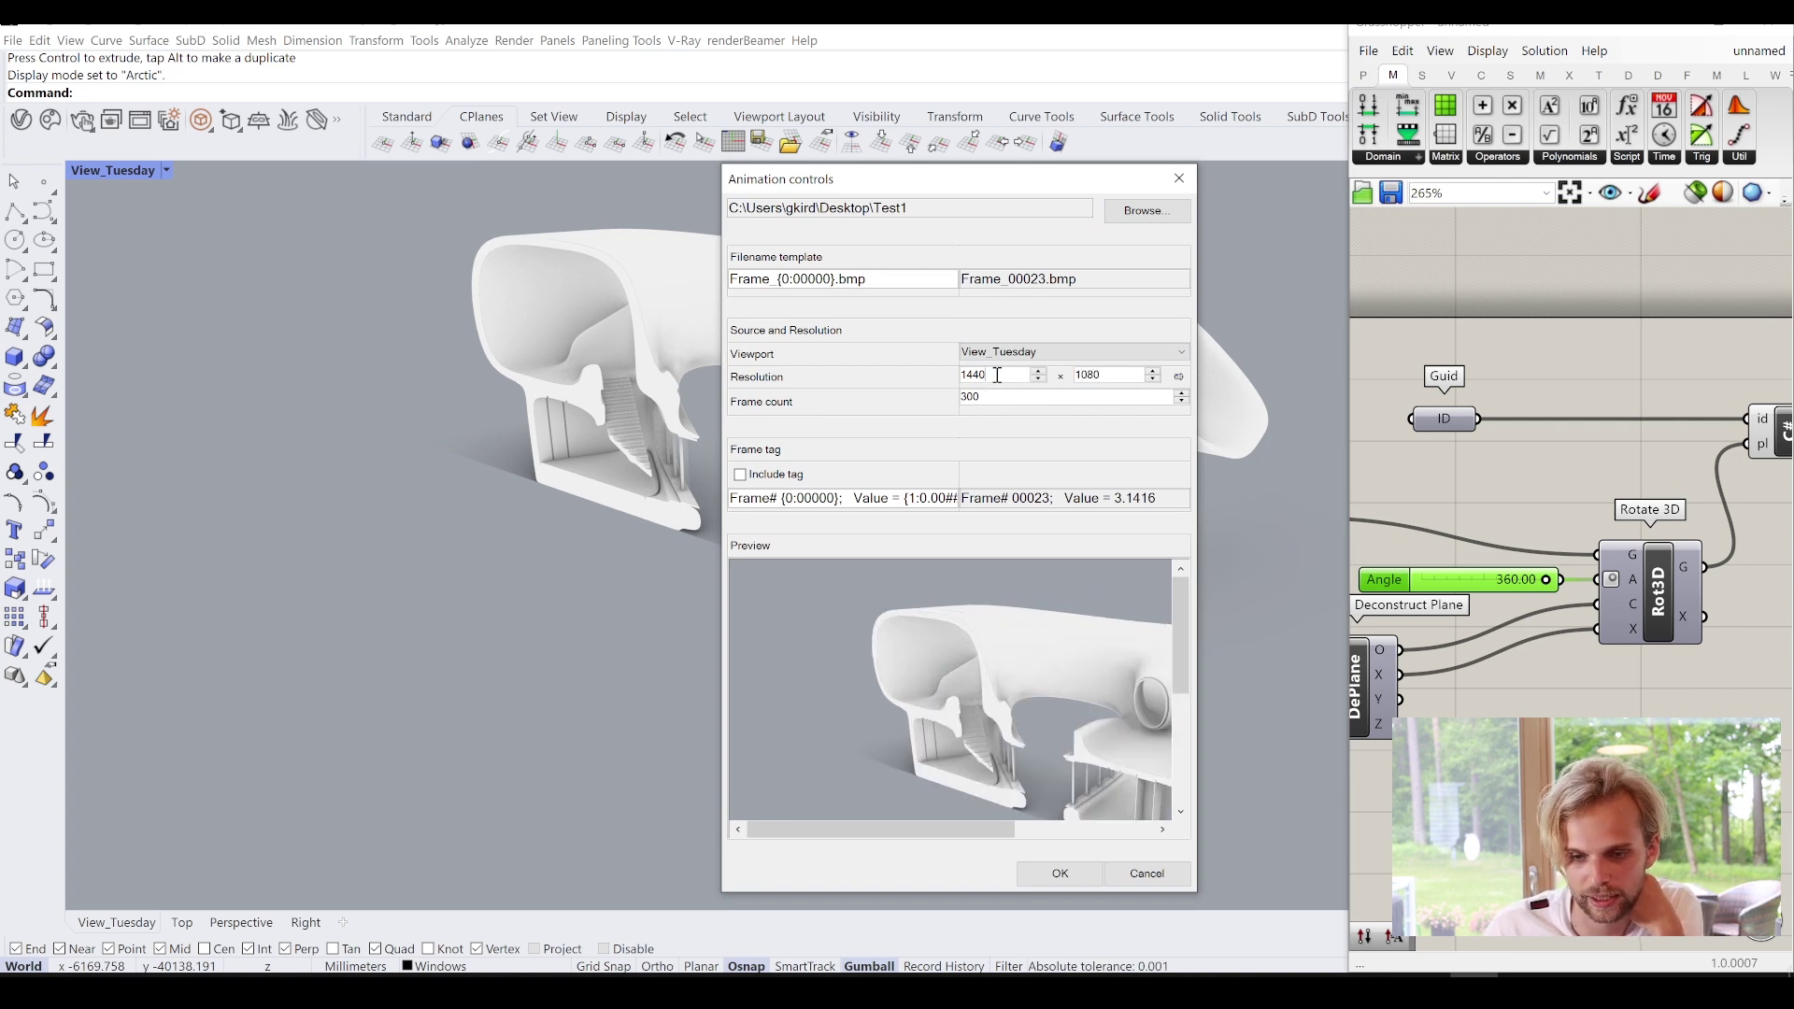
text(1920)
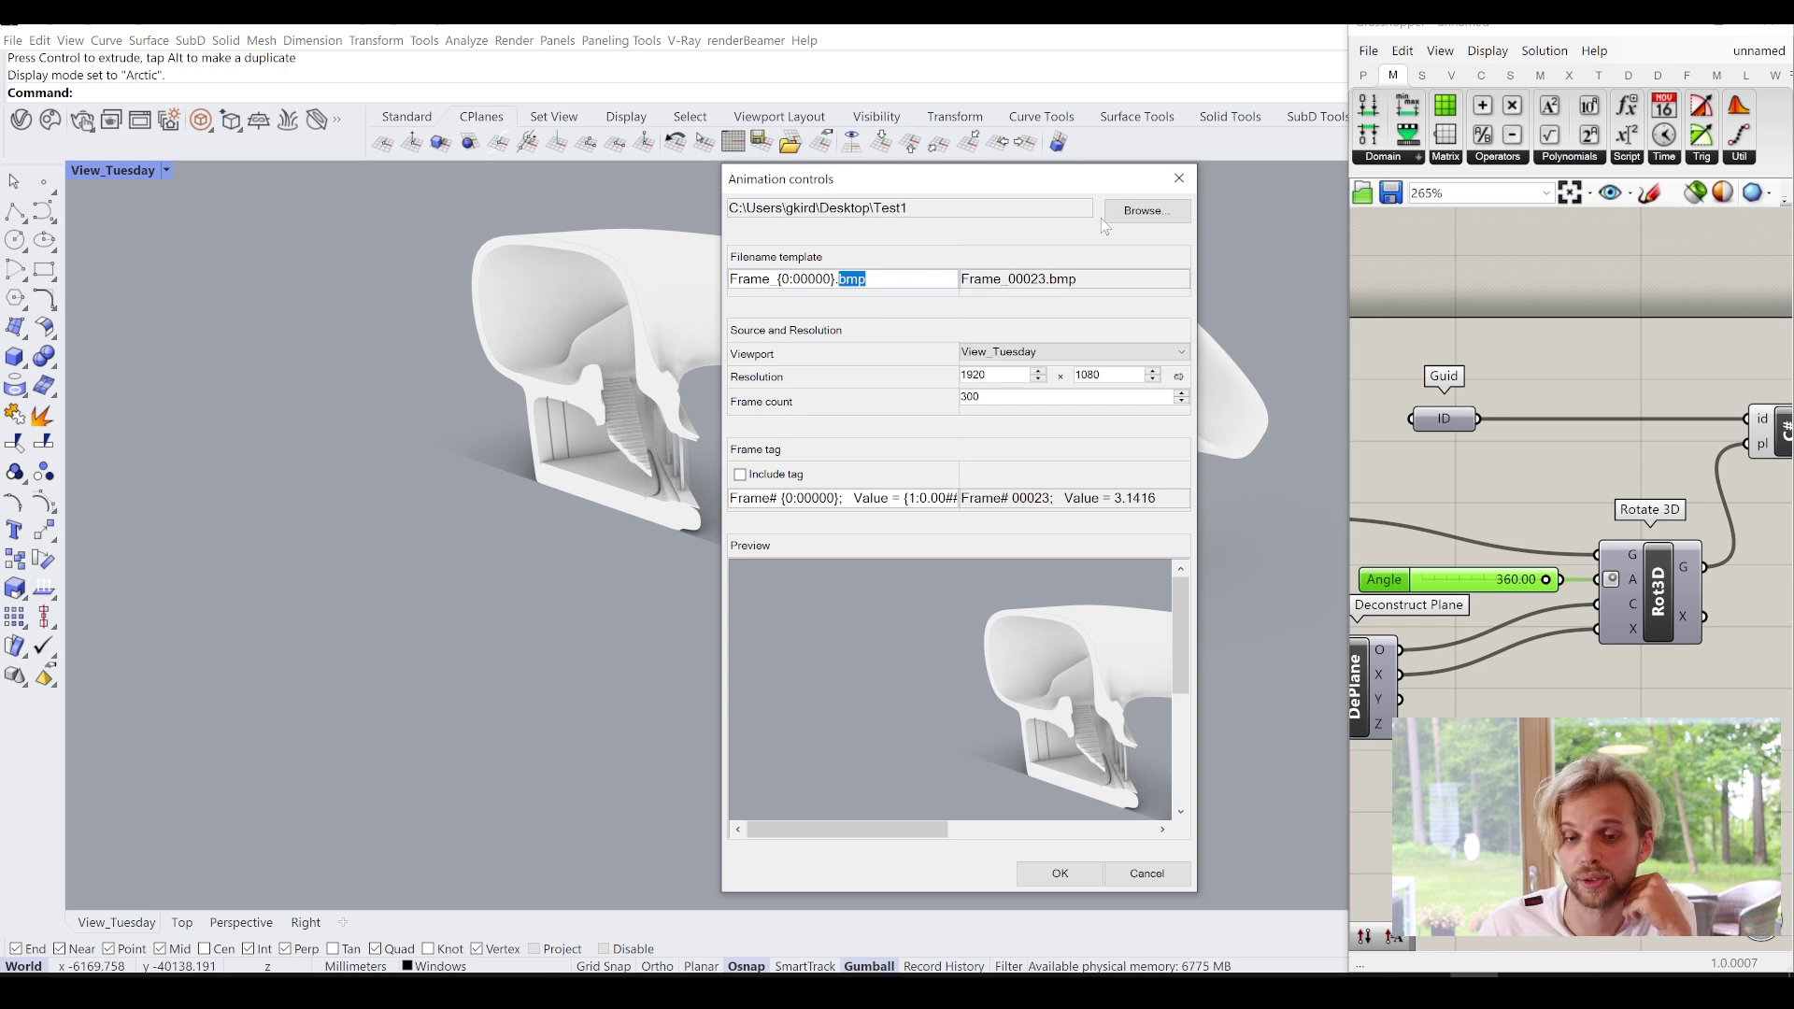
Create a desktop folder named export_animation_1 and choose it as the animation output folder.
click(1147, 211)
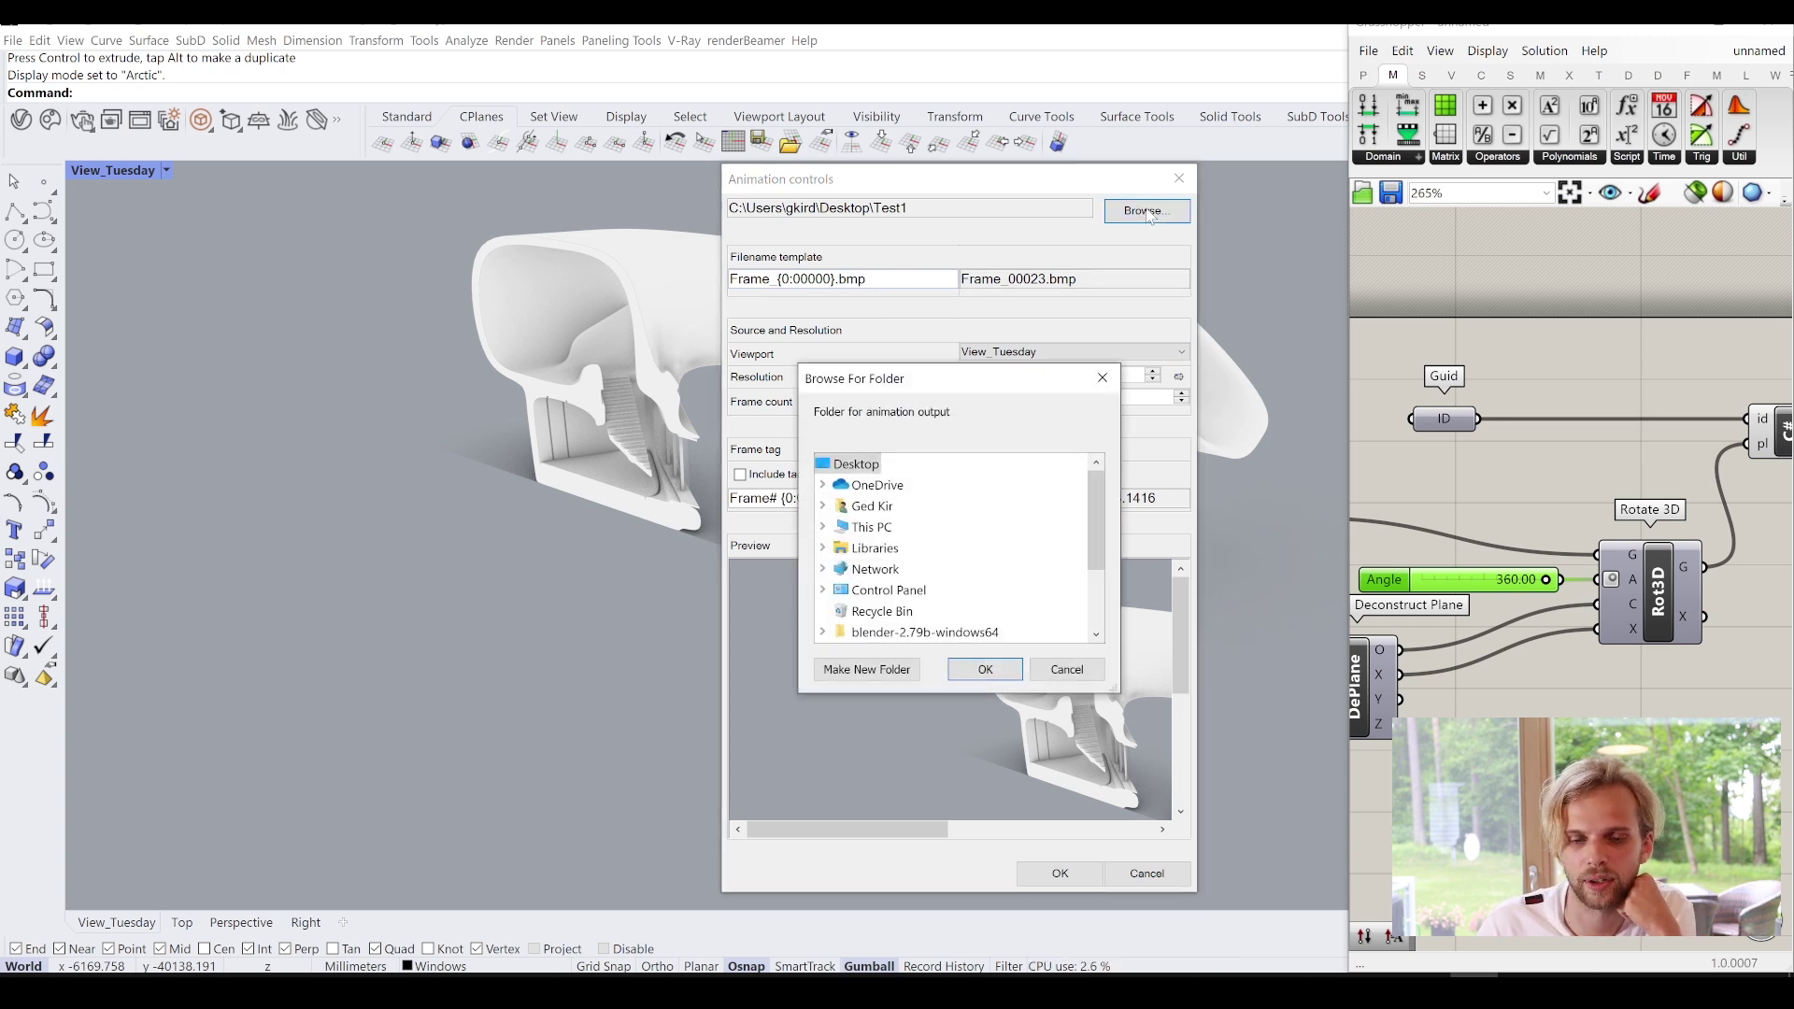
click(867, 669)
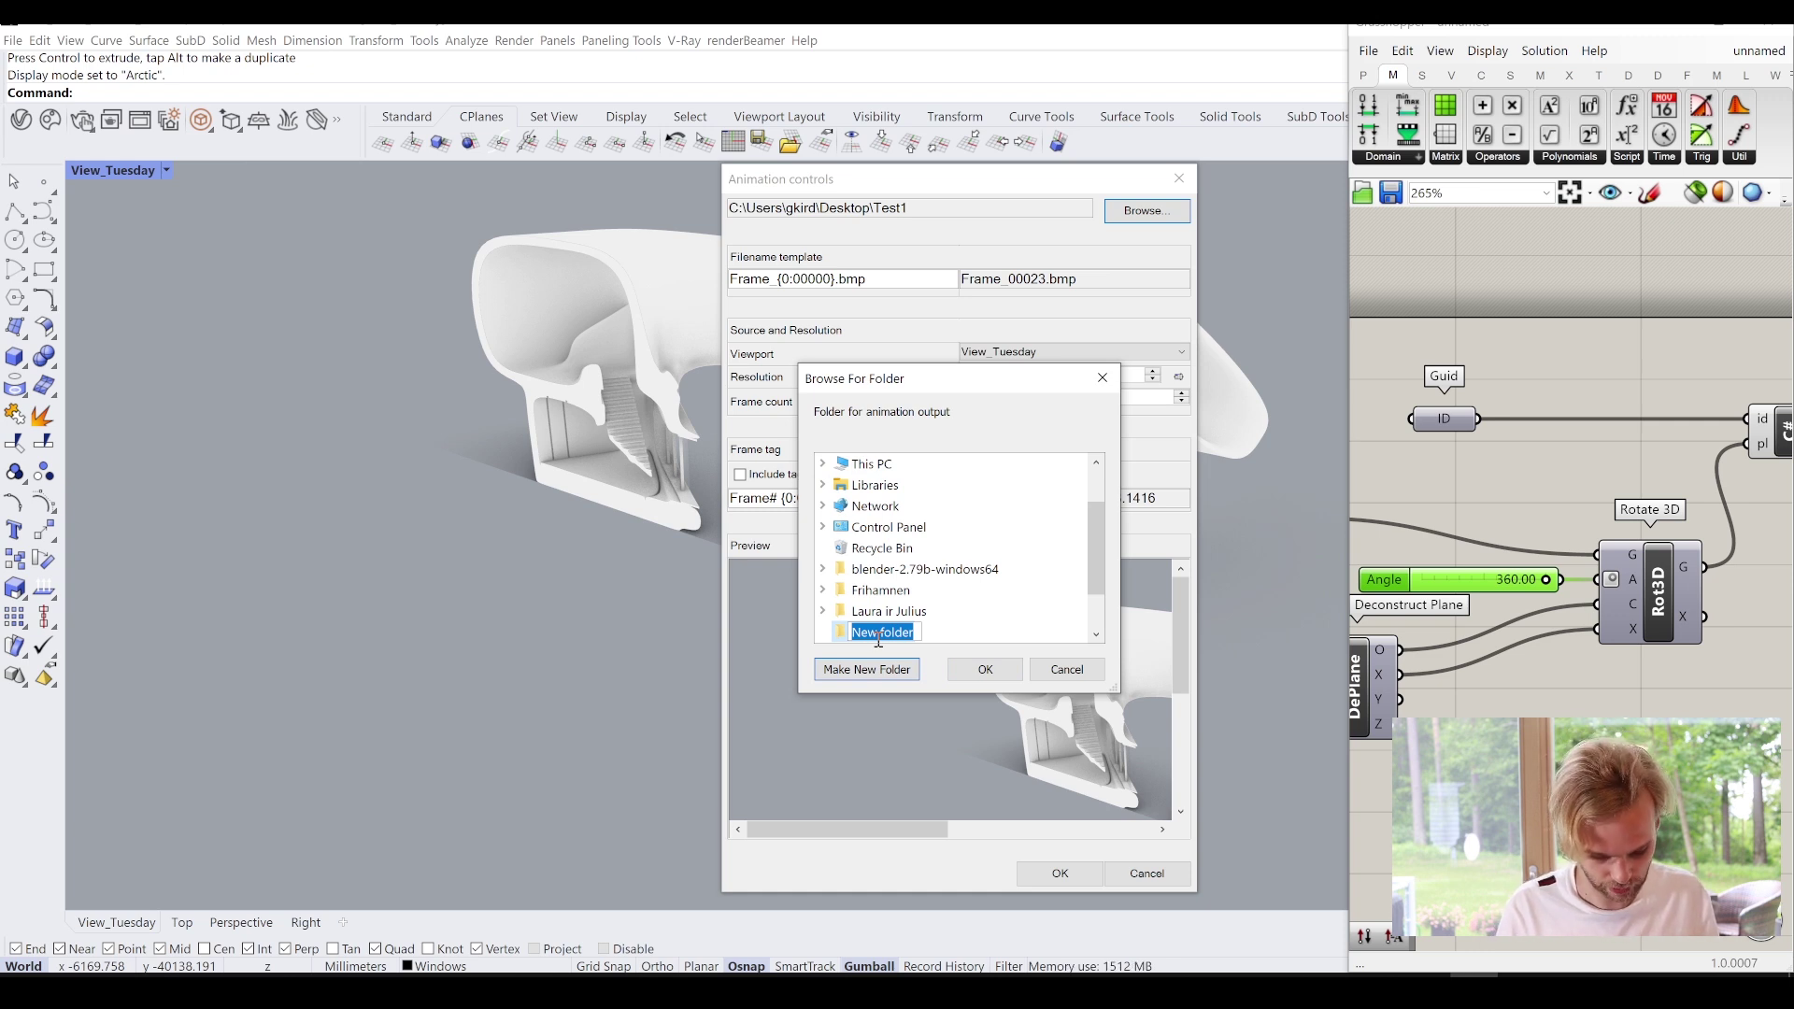
text(ex)
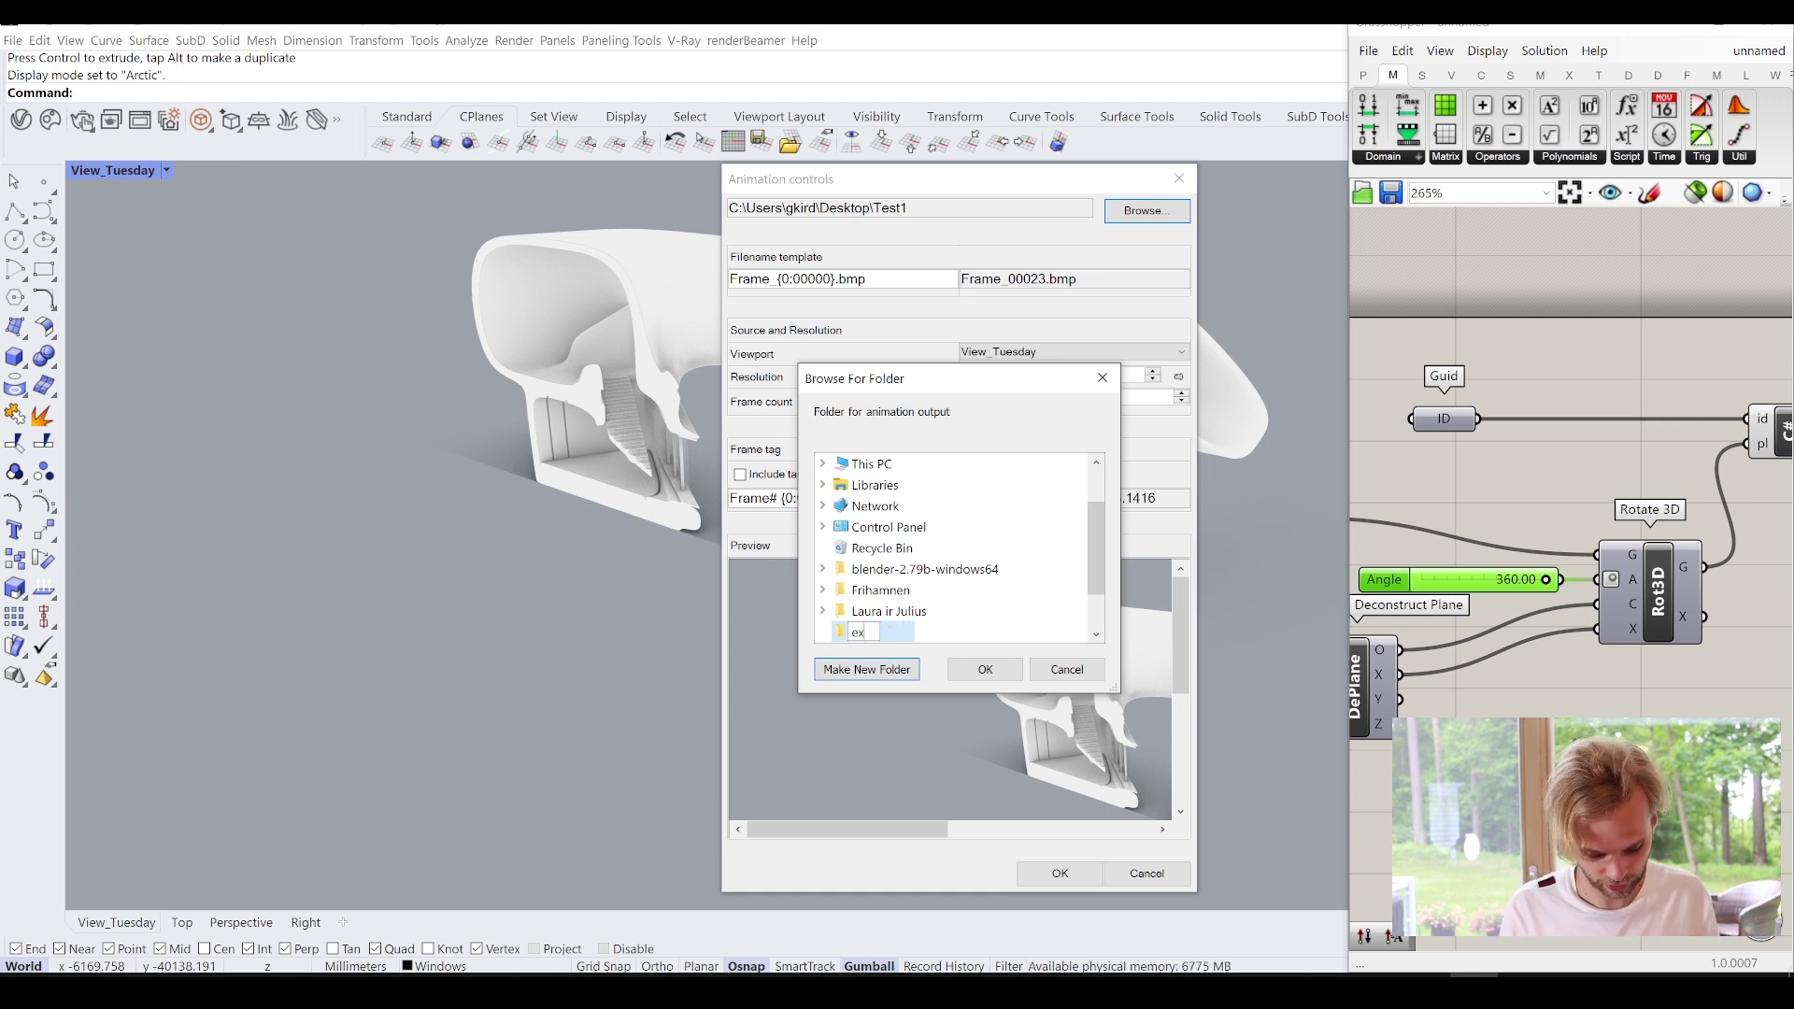
text(port_animation_)
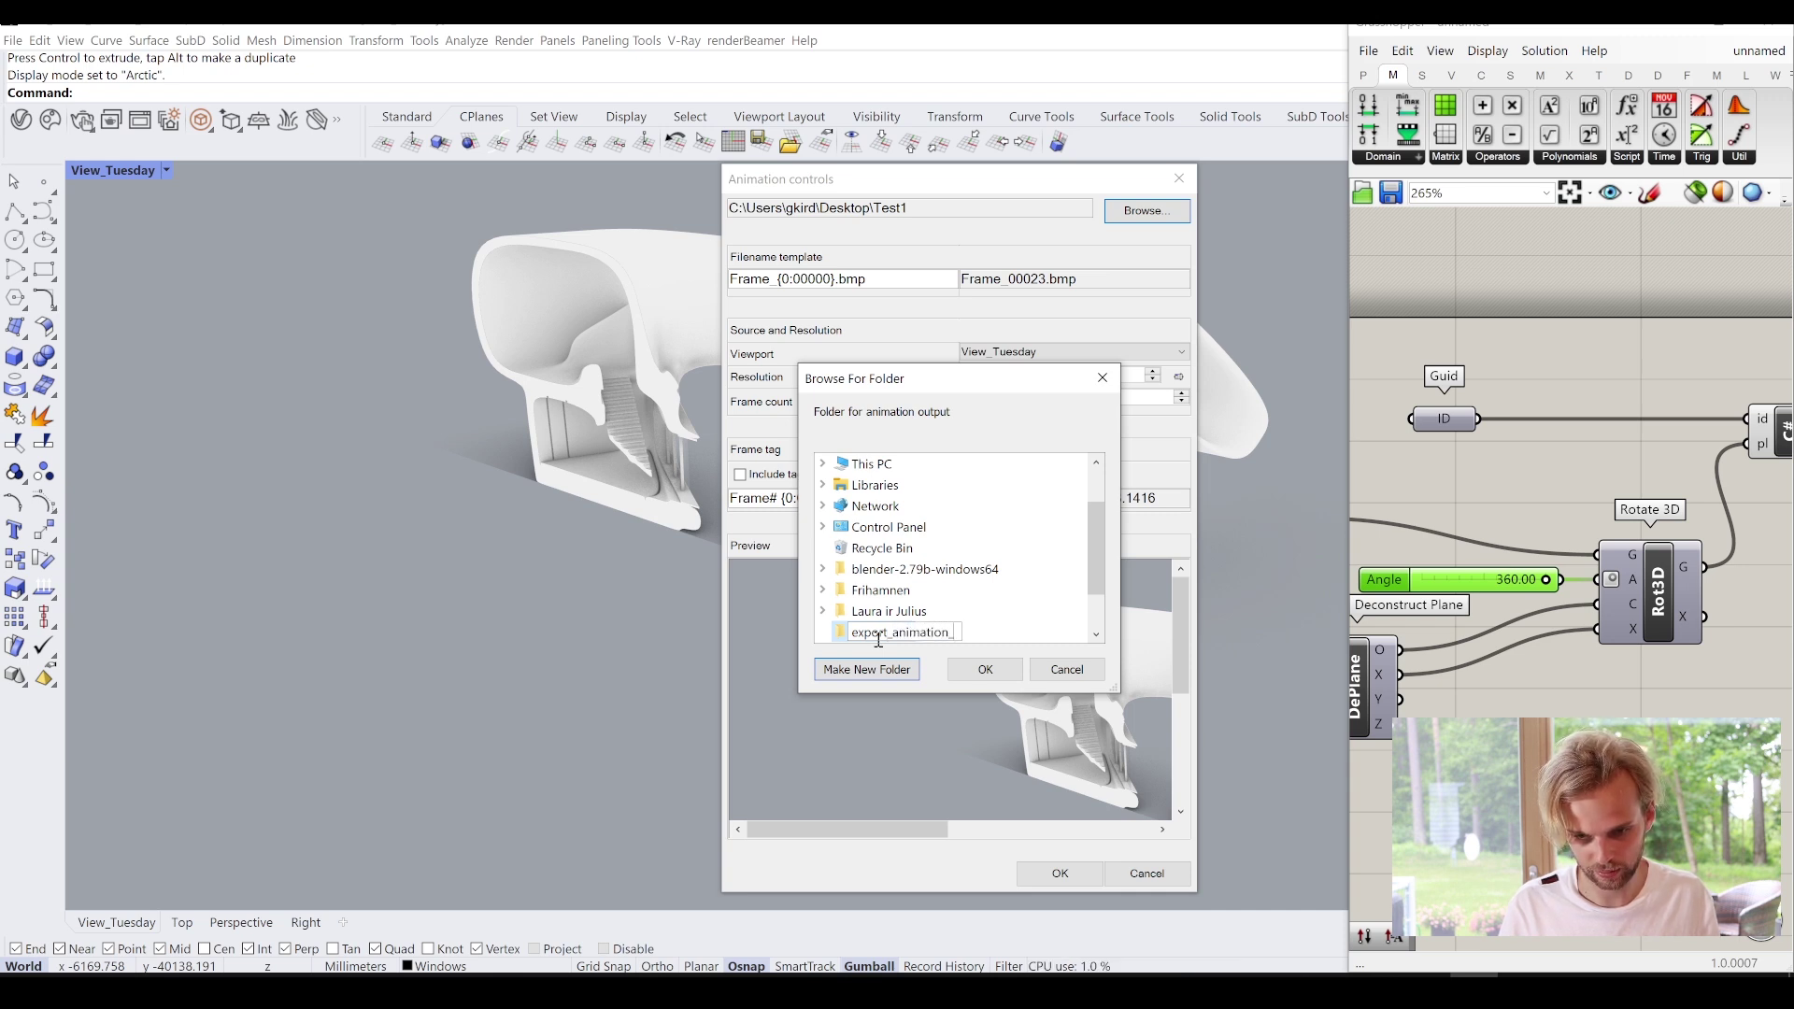
key(Escape)
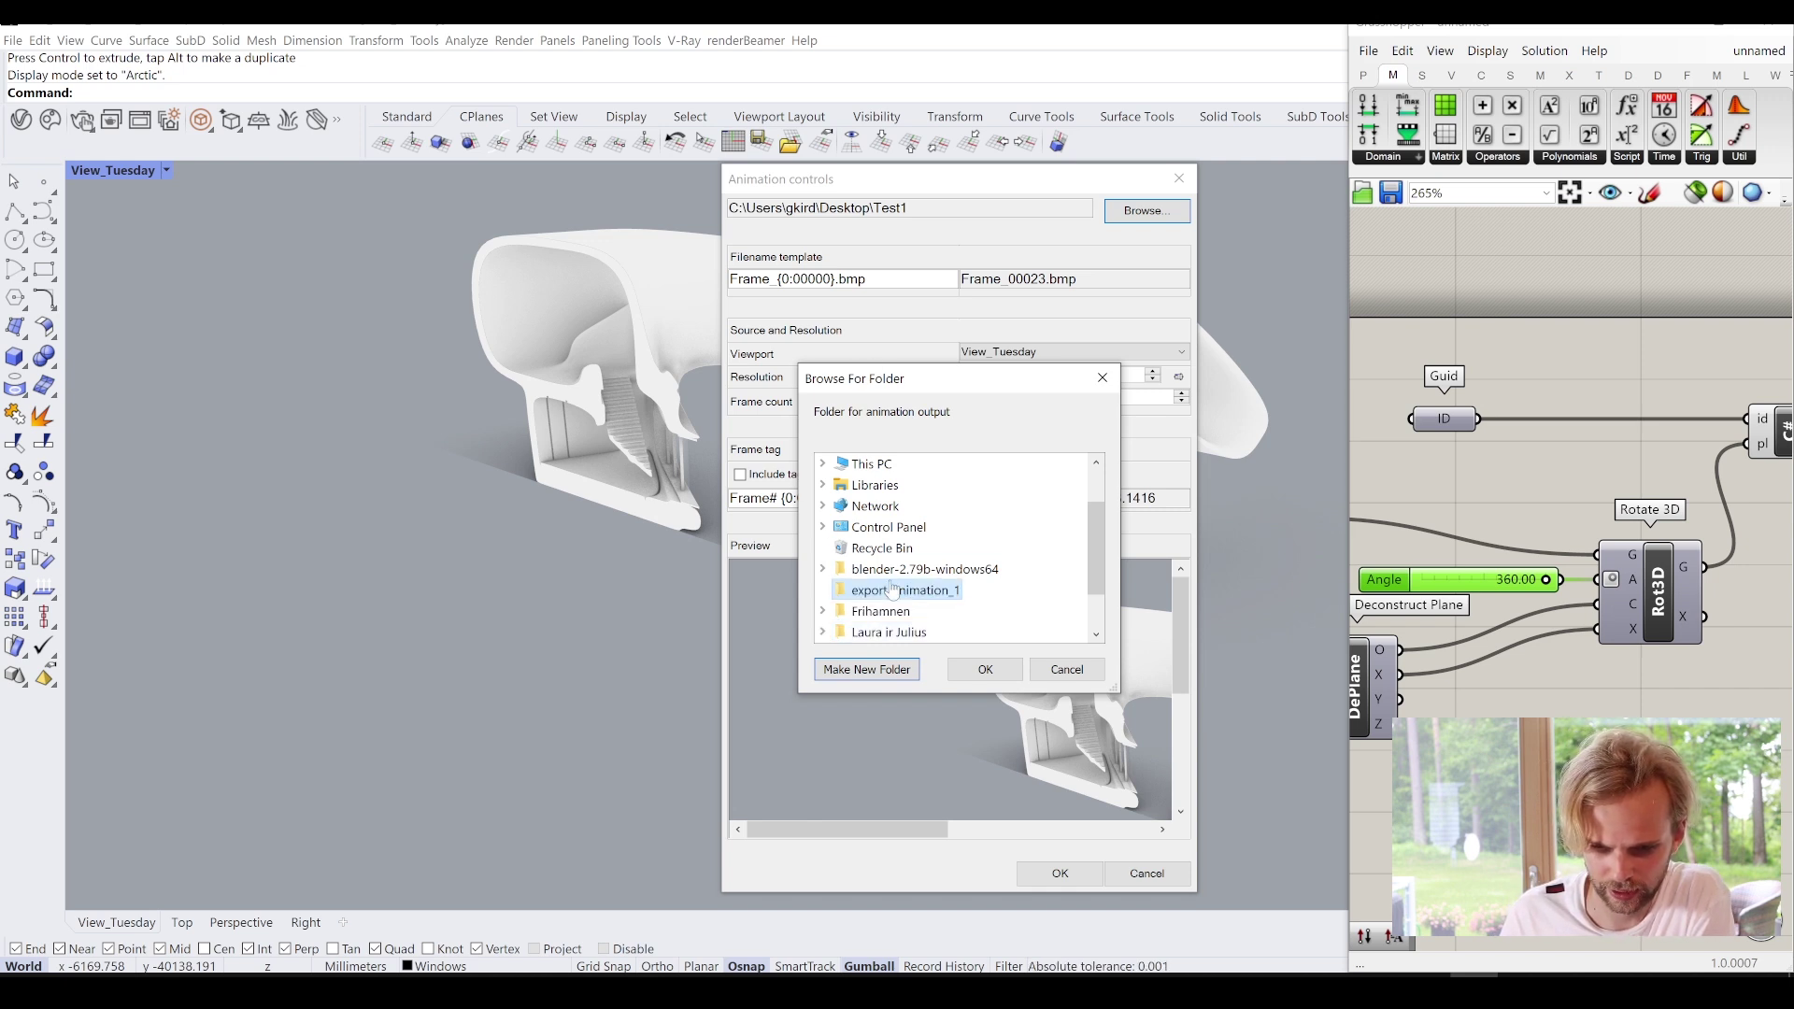
click(986, 671)
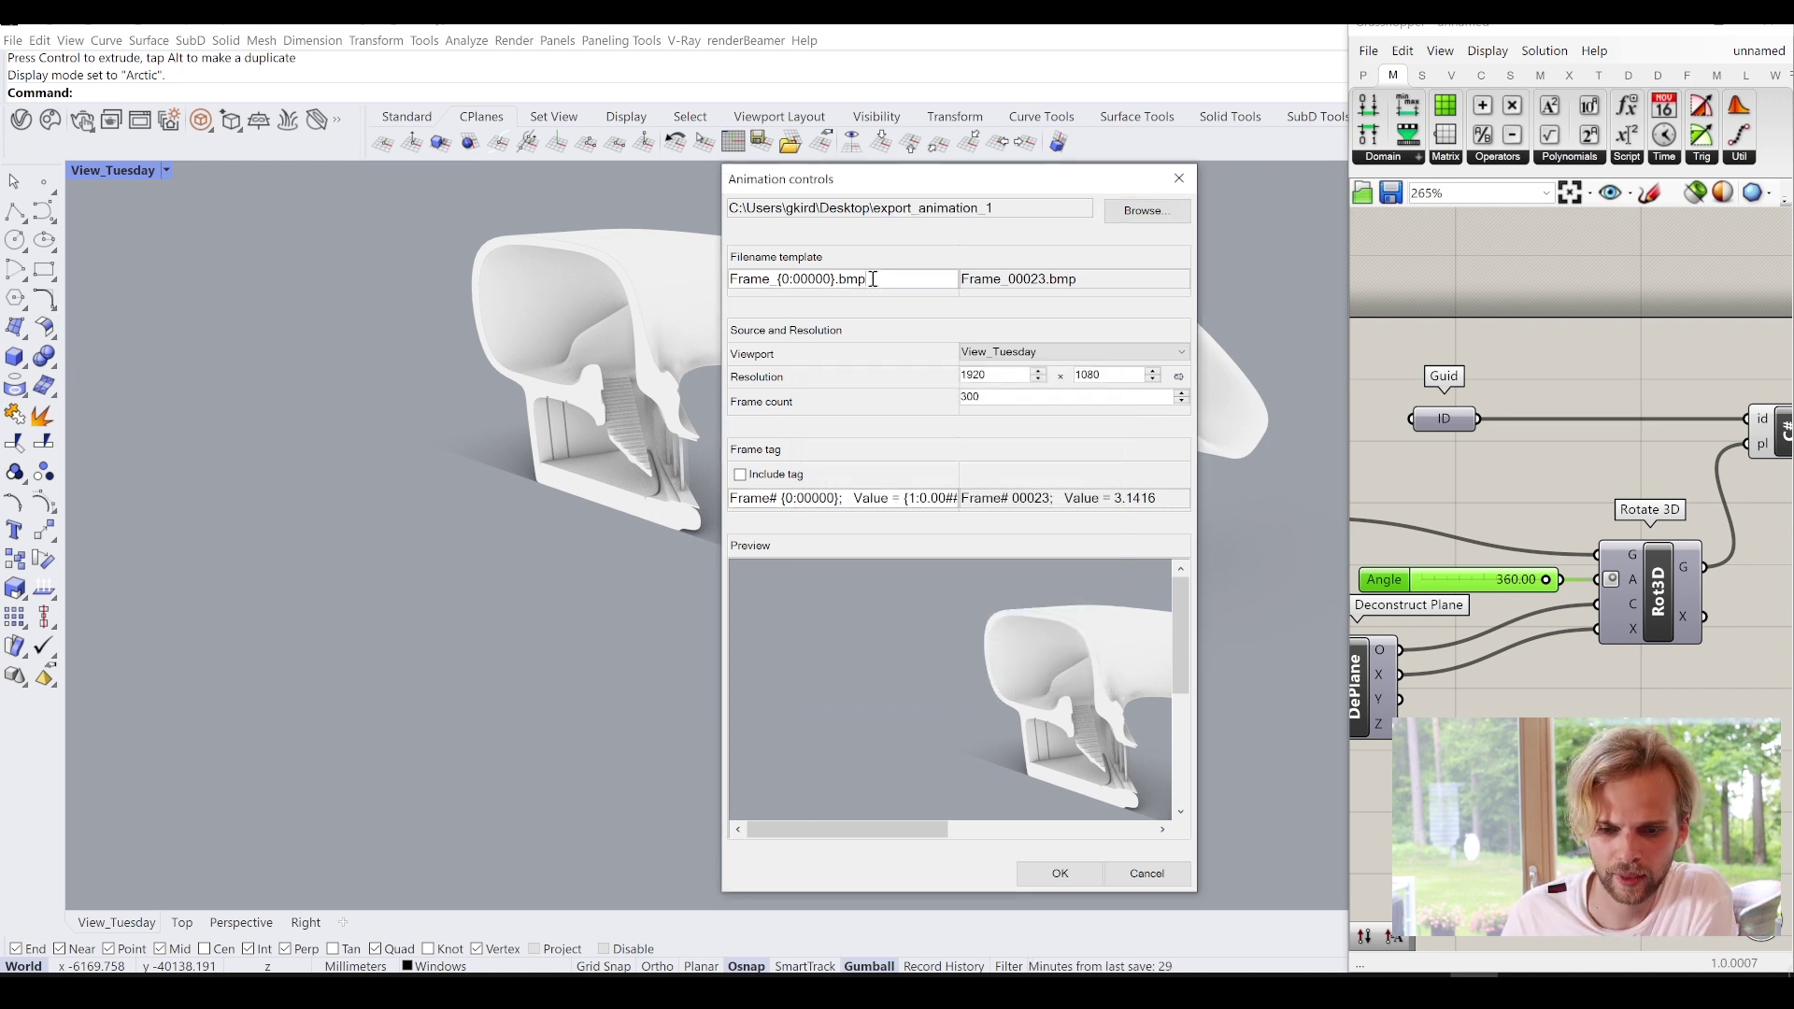
Change the frame filename template's extension to jpg and export the 300-frame Angle animation.
key(BackSpace)
key(BackSpace)
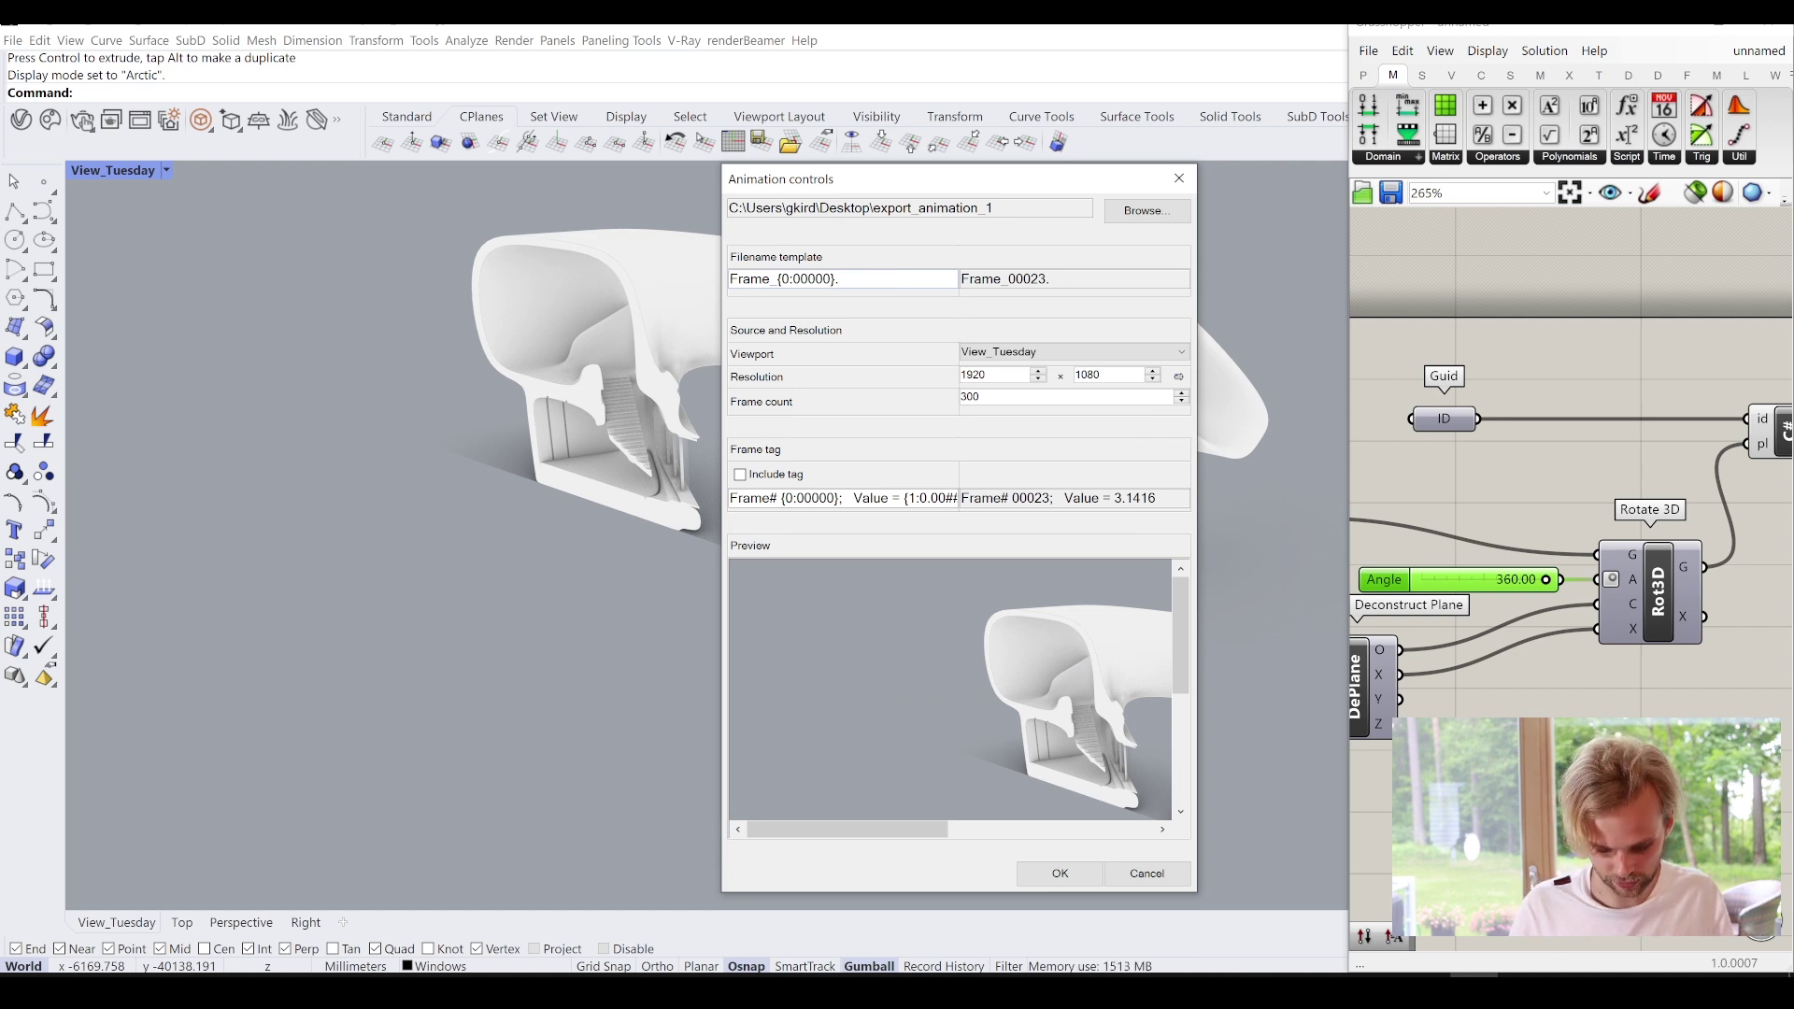
click(994, 397)
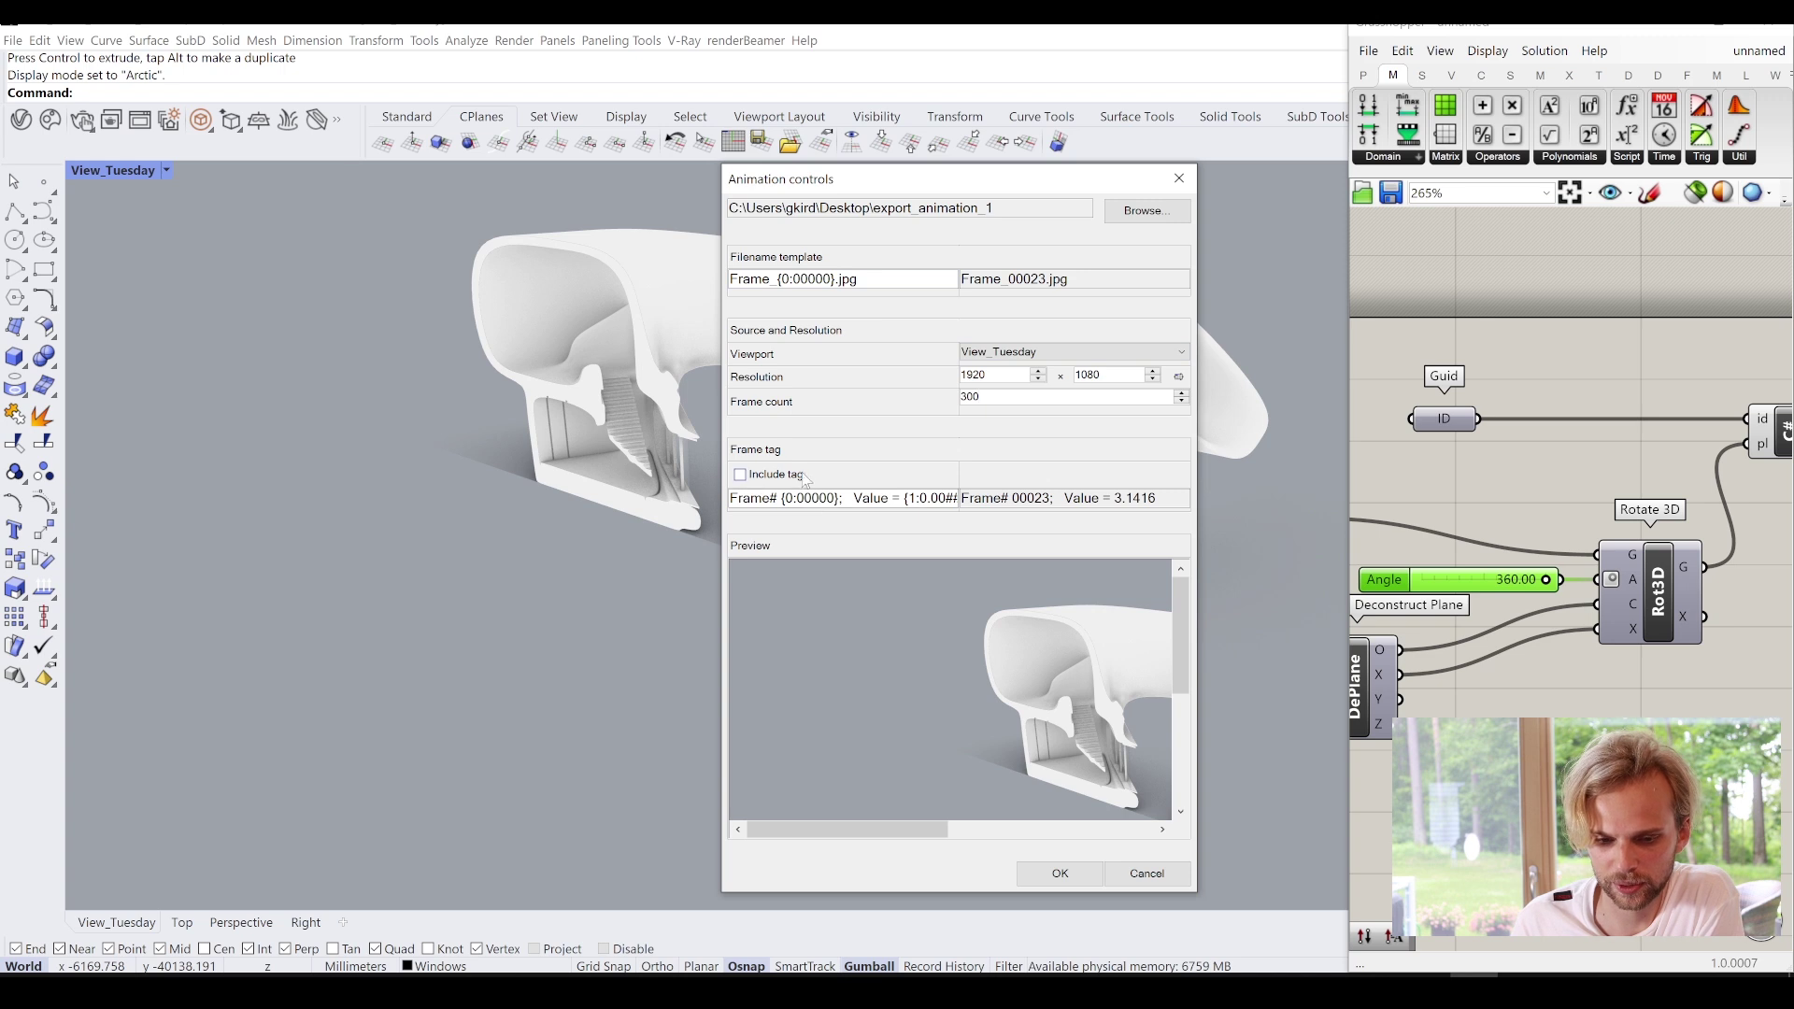
drag(935, 830, 1141, 798)
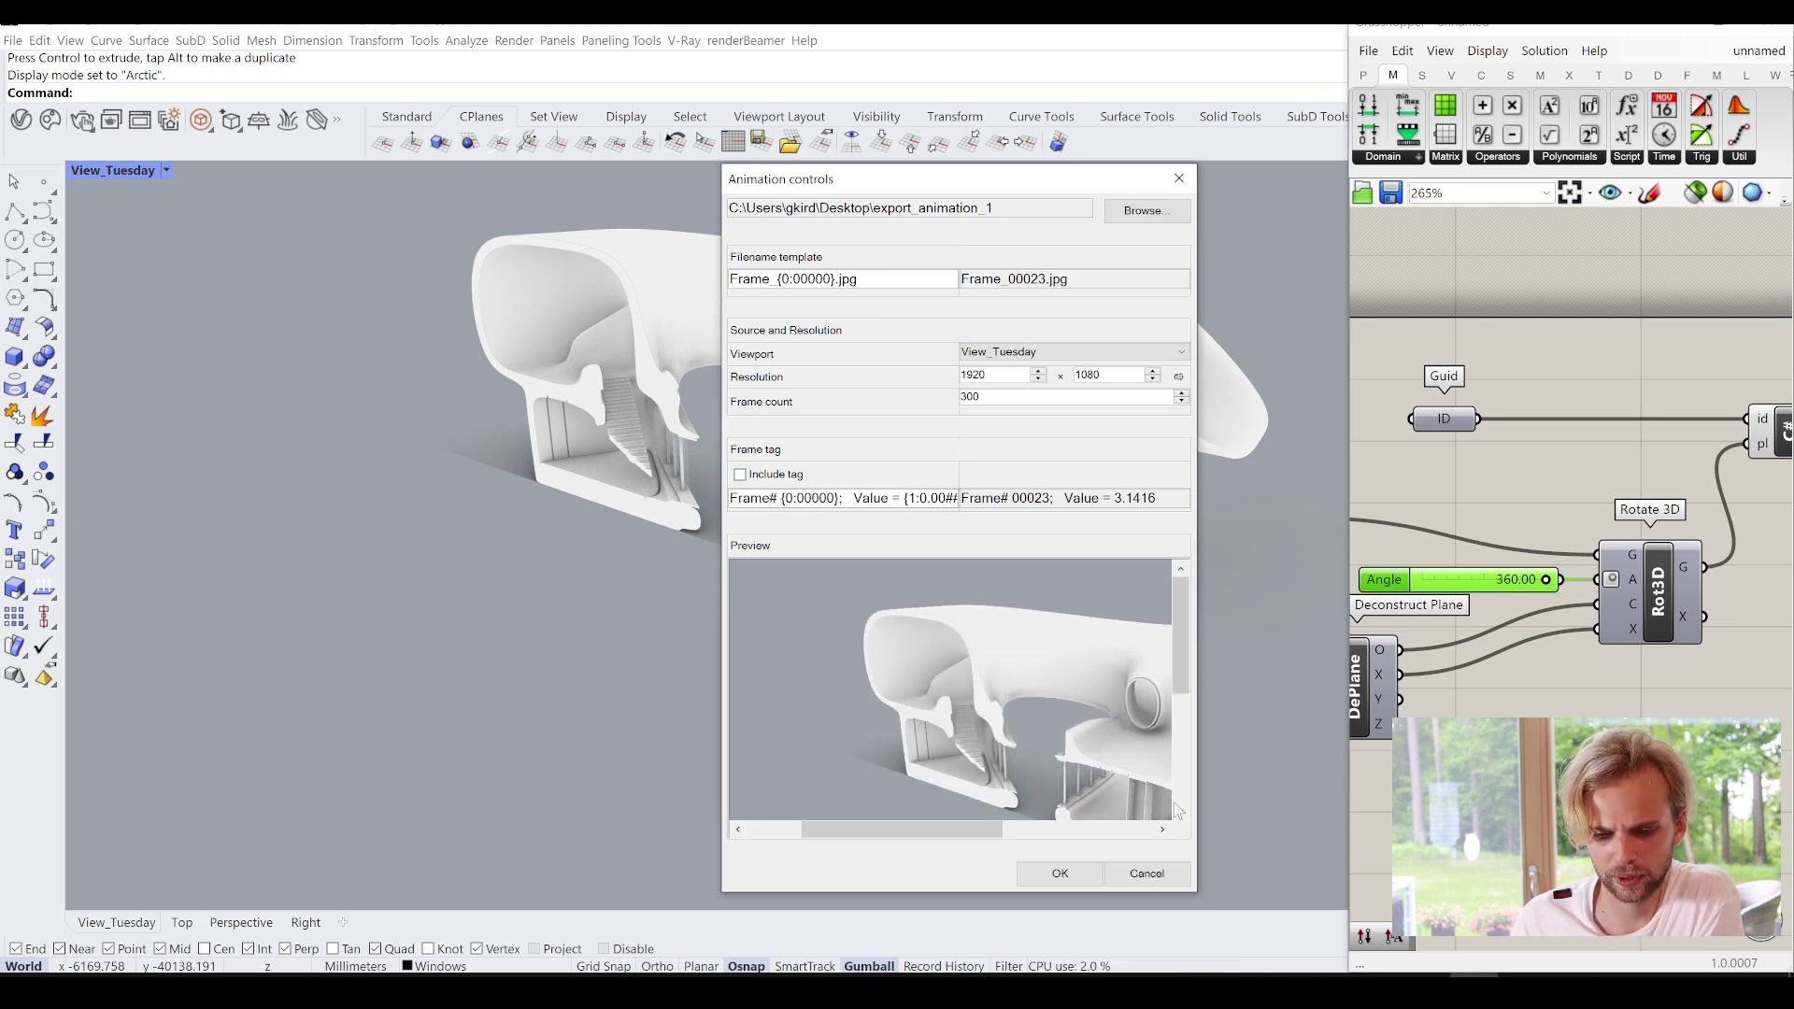
click(1060, 874)
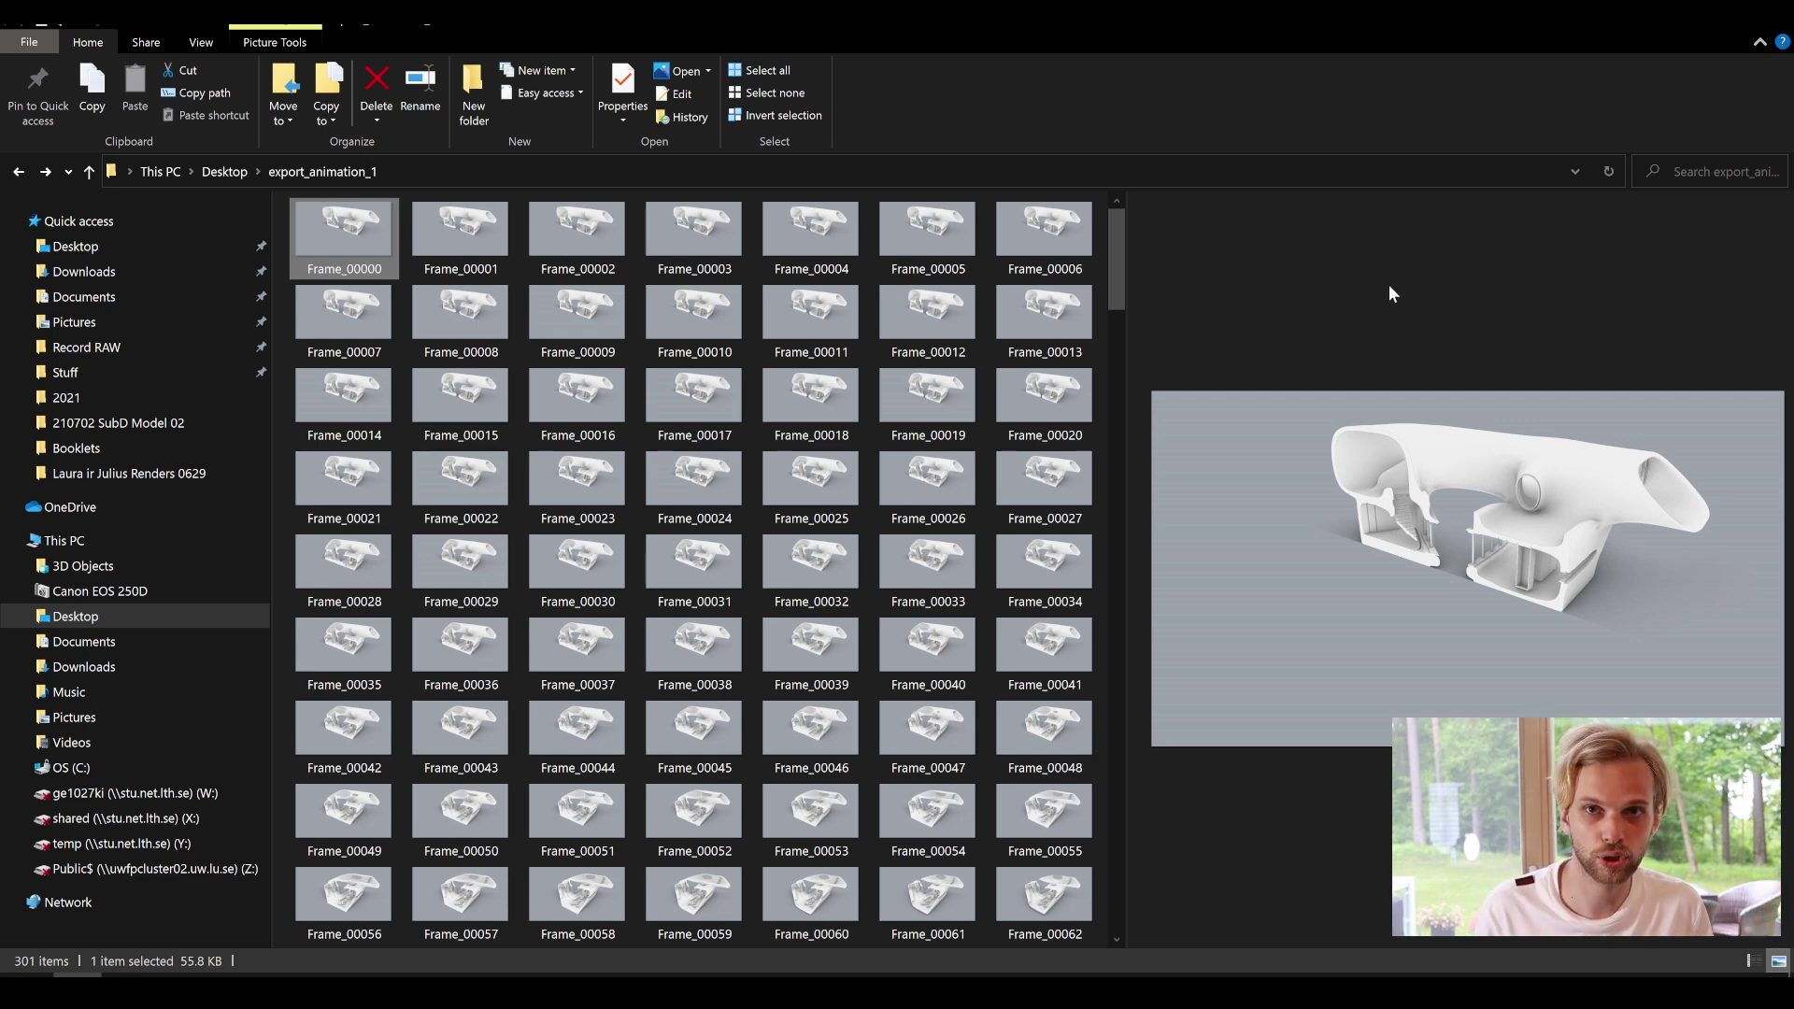
Leave the exported frames folder and widen the Grasshopper window to bring the whole definition into view.
click(1673, 28)
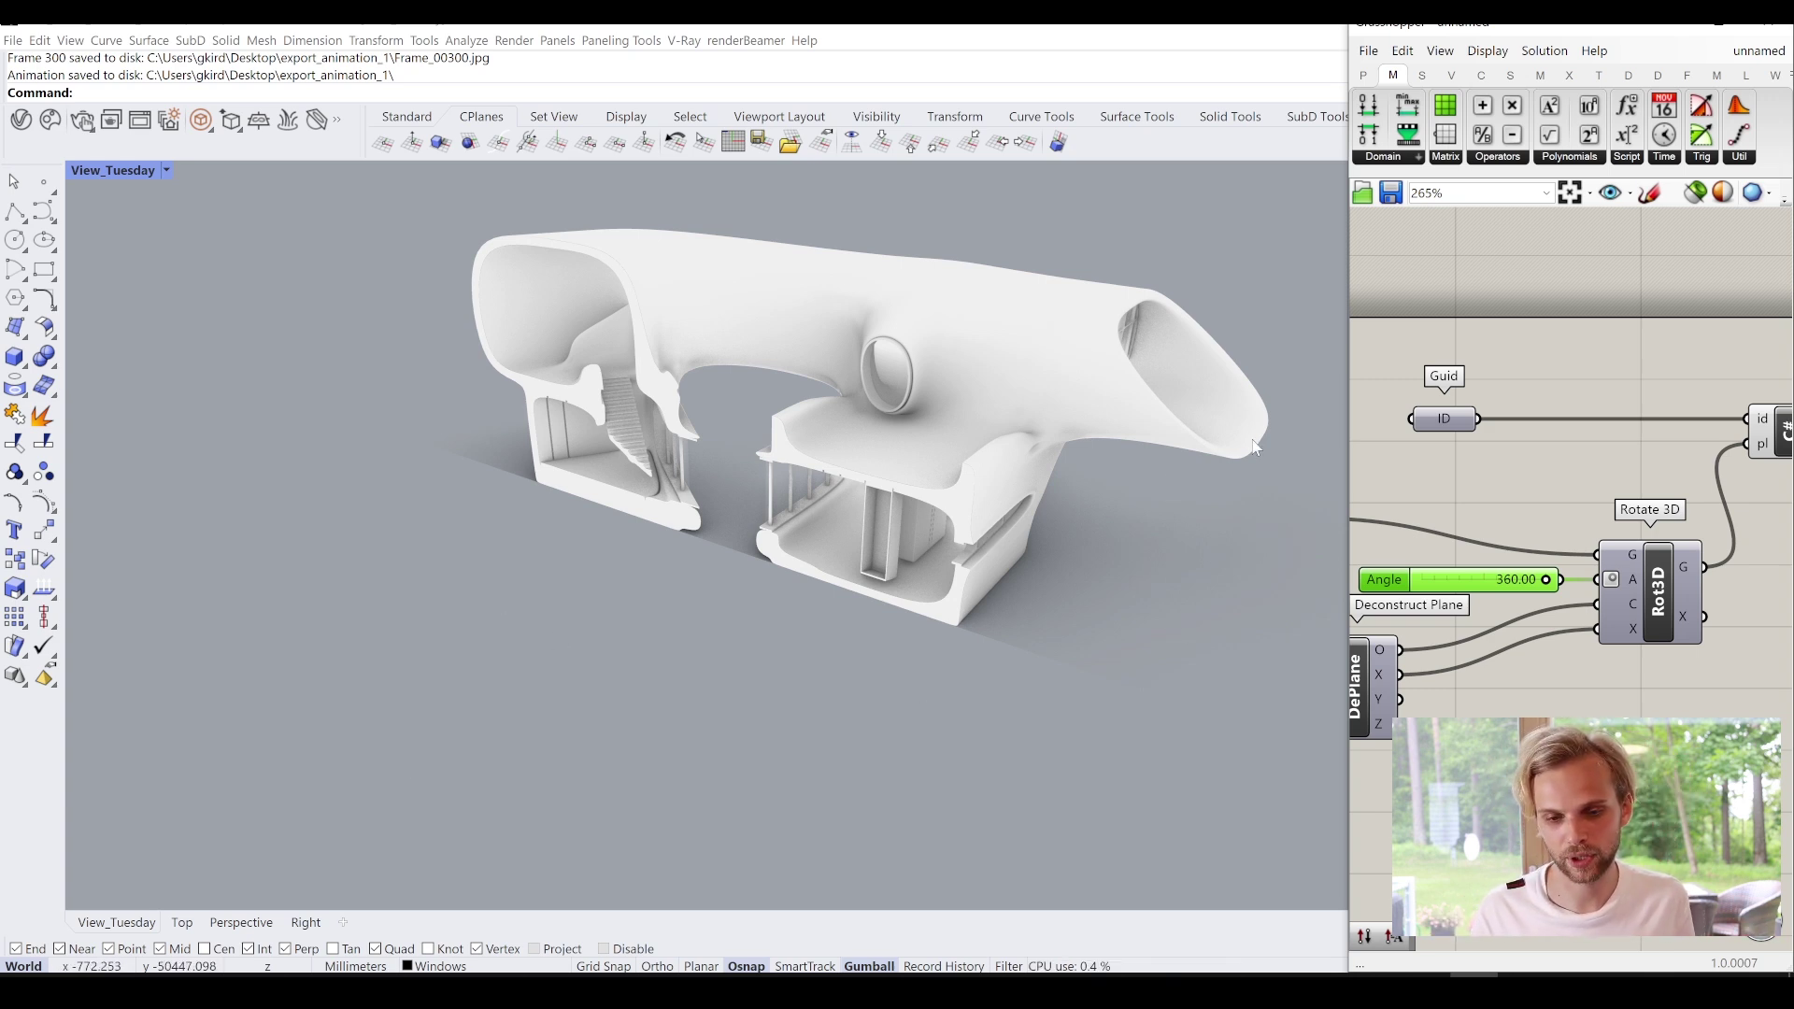
drag(1346, 311, 1014, 318)
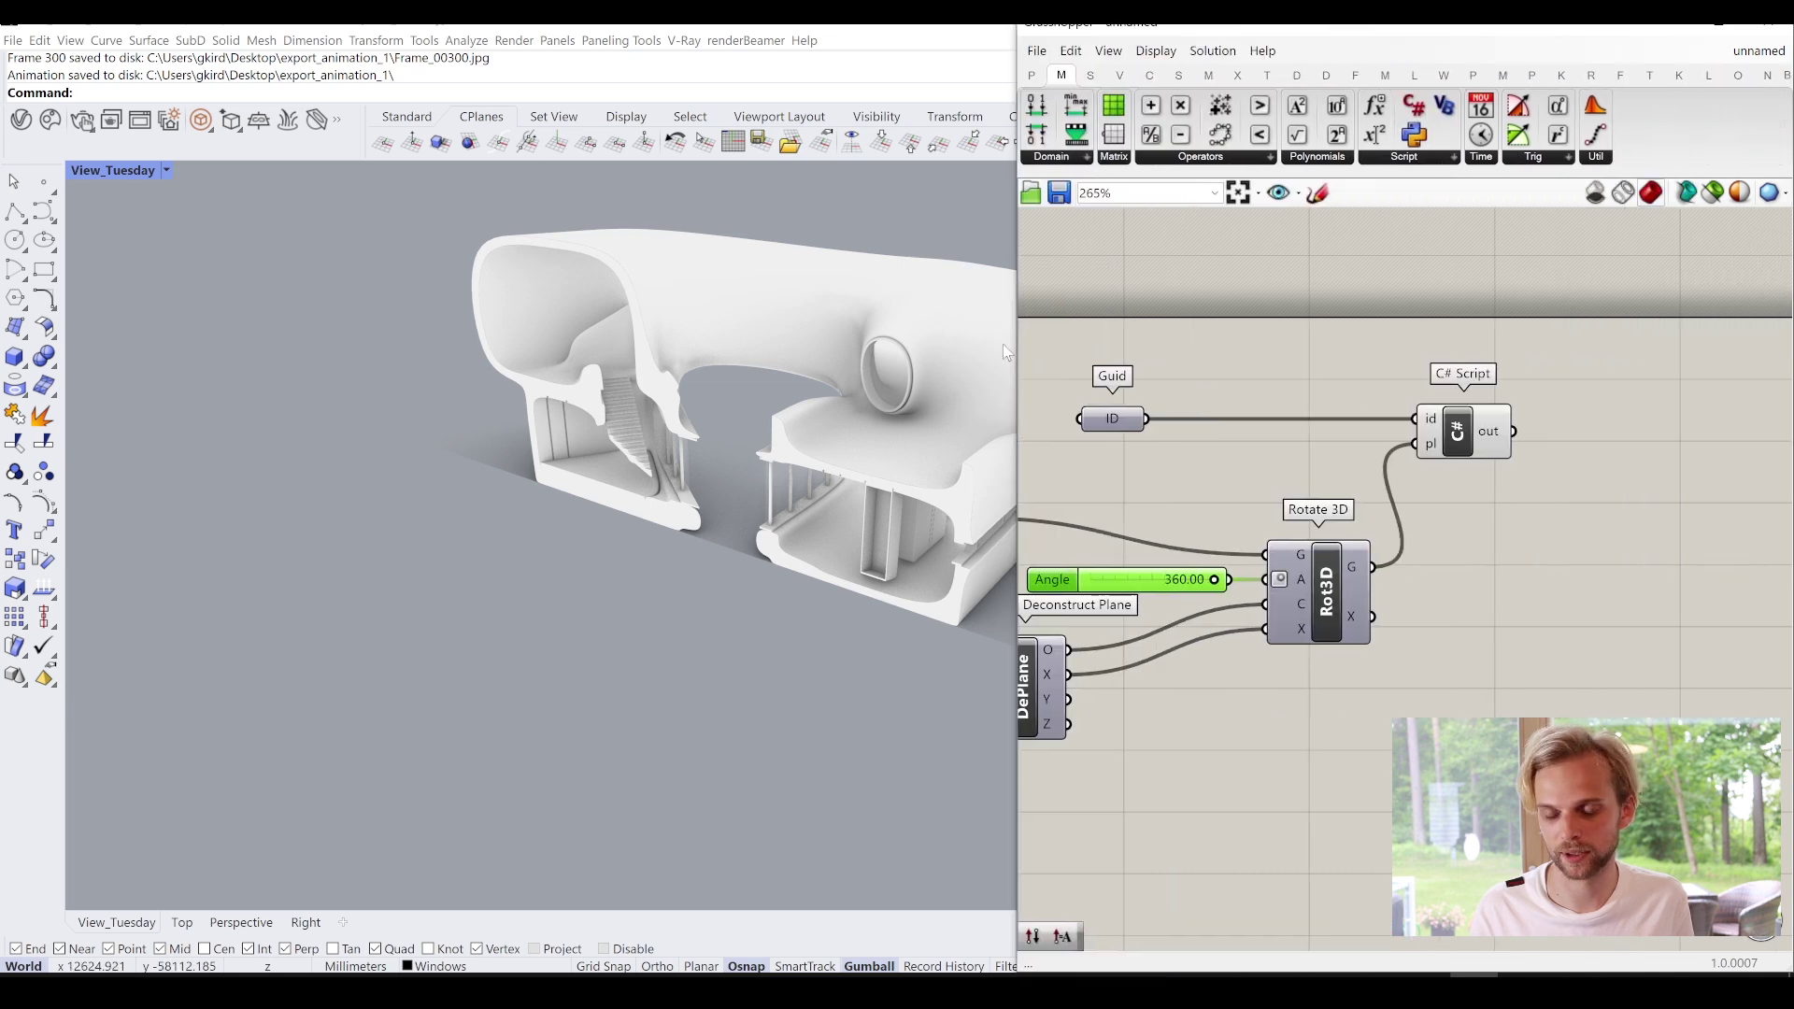
scroll(1187, 378, down, 3)
right_drag(1124, 423, 1279, 451)
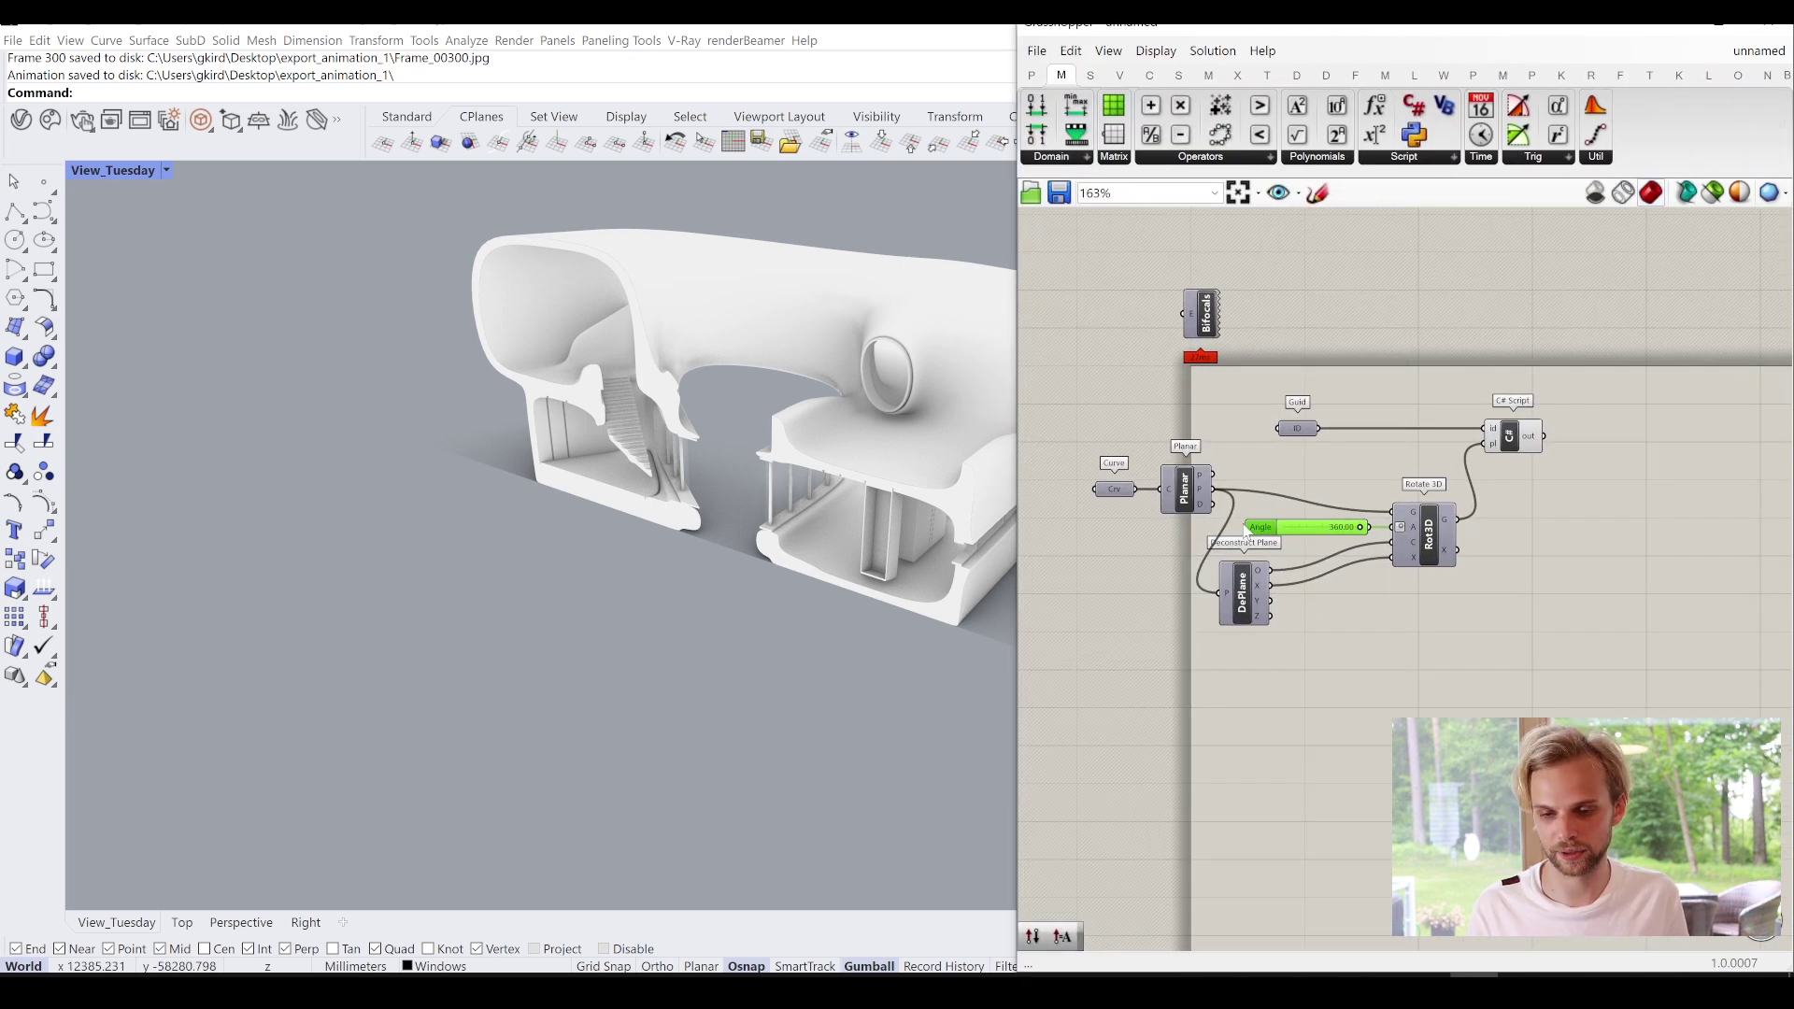
scroll(1248, 534, up, 2)
Clear the stored values from the Guid and Curve parameters.
click(1321, 393)
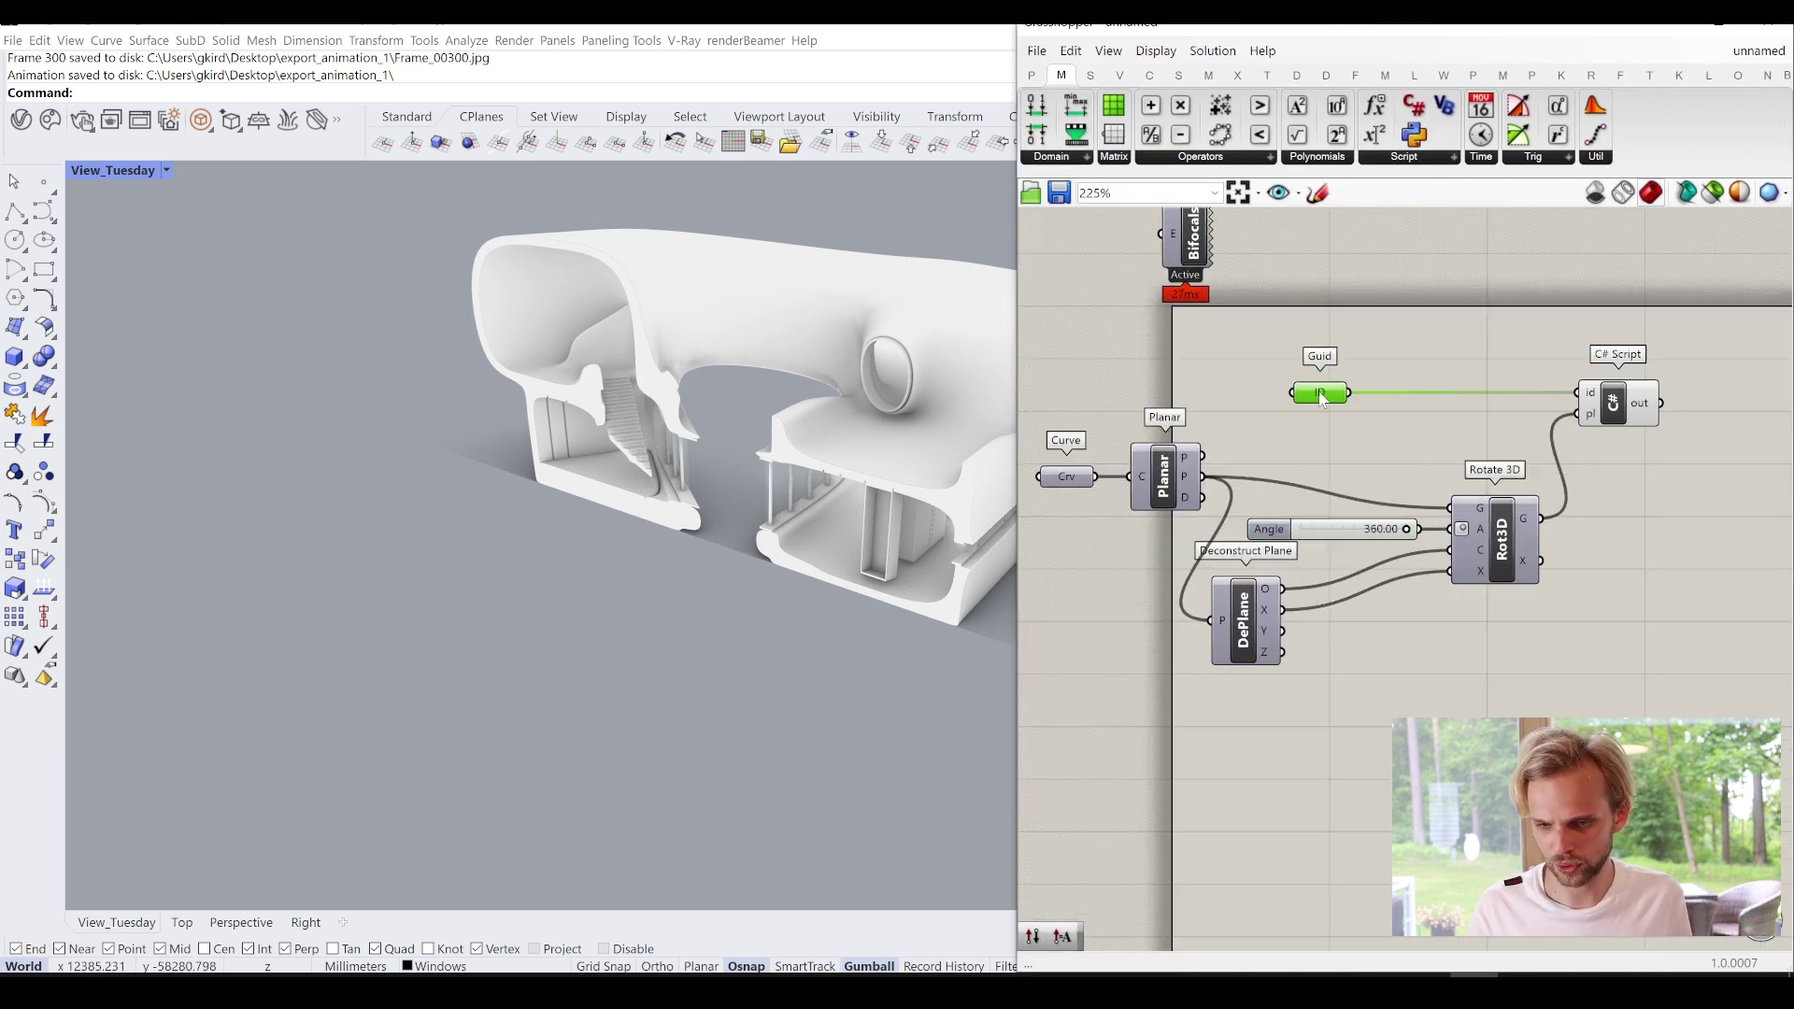
right_click(1321, 392)
click(1430, 631)
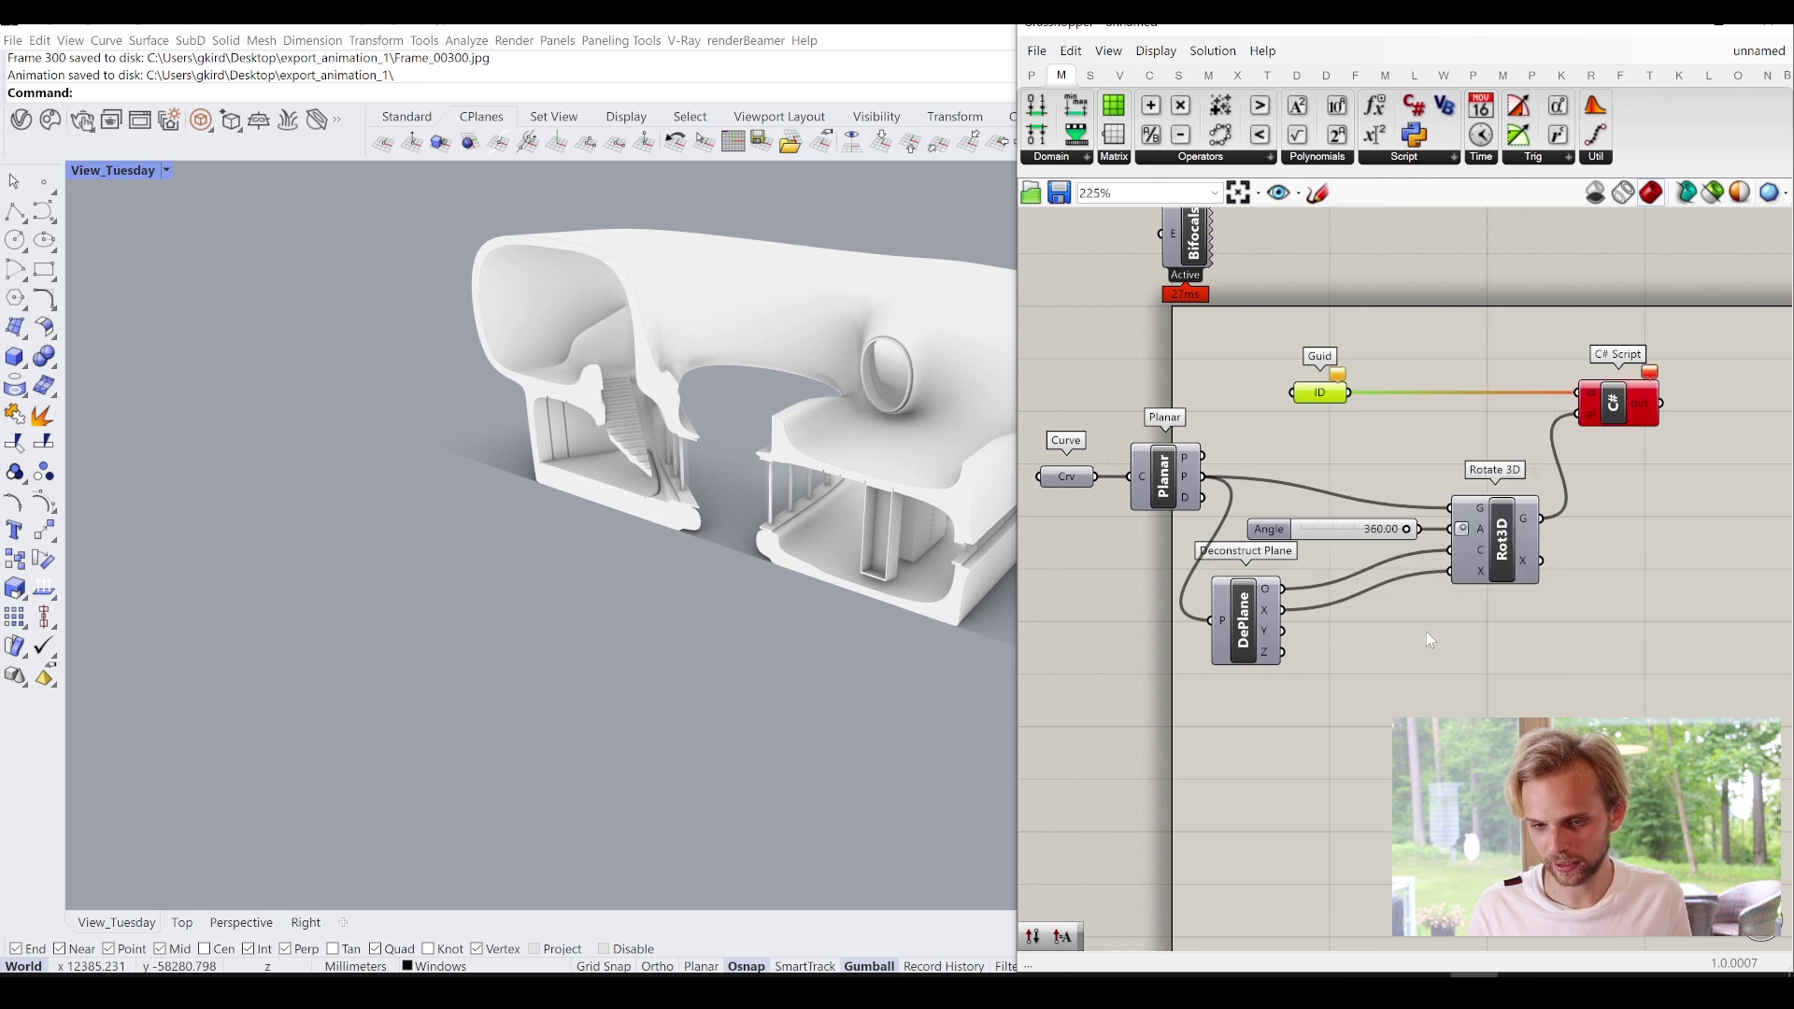
click(1069, 480)
right_click(1069, 479)
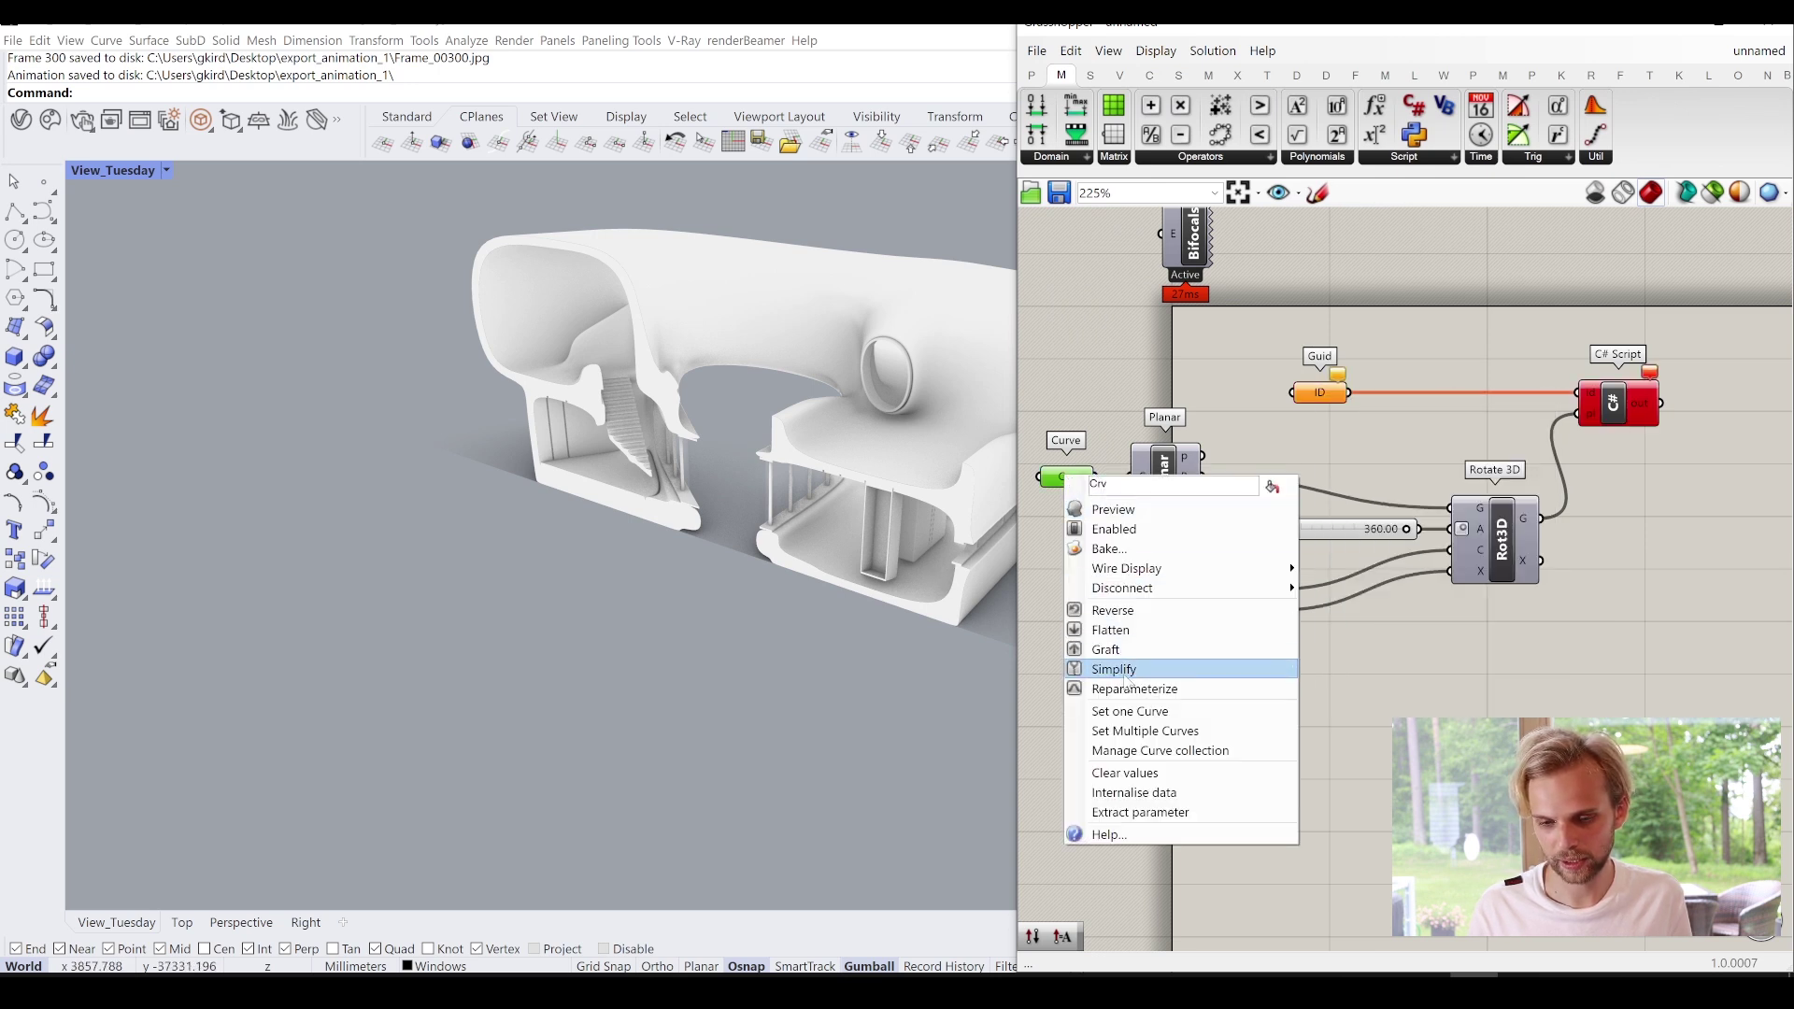
click(1163, 772)
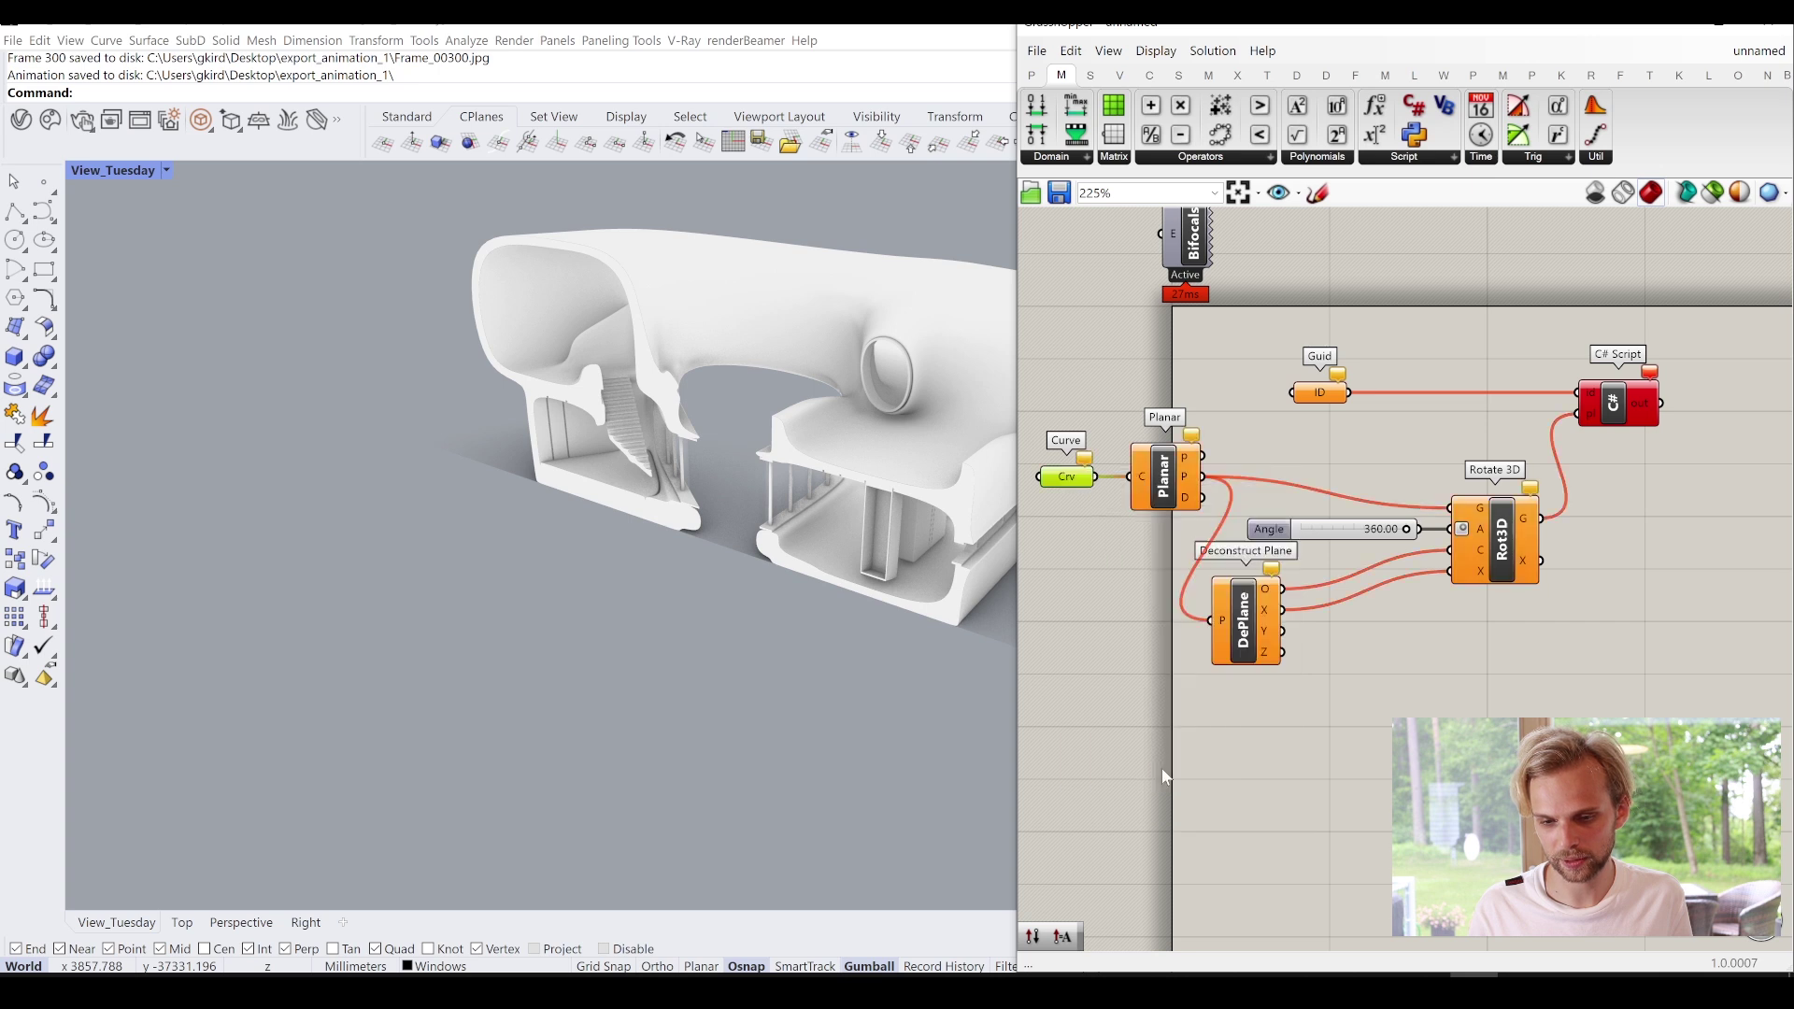
Group all the clipping-plane definition components and move the group inside the canvas boundary.
scroll(1430, 664, down, 2)
drag(1689, 694, 1084, 436)
middle_click(1202, 458)
click(1212, 406)
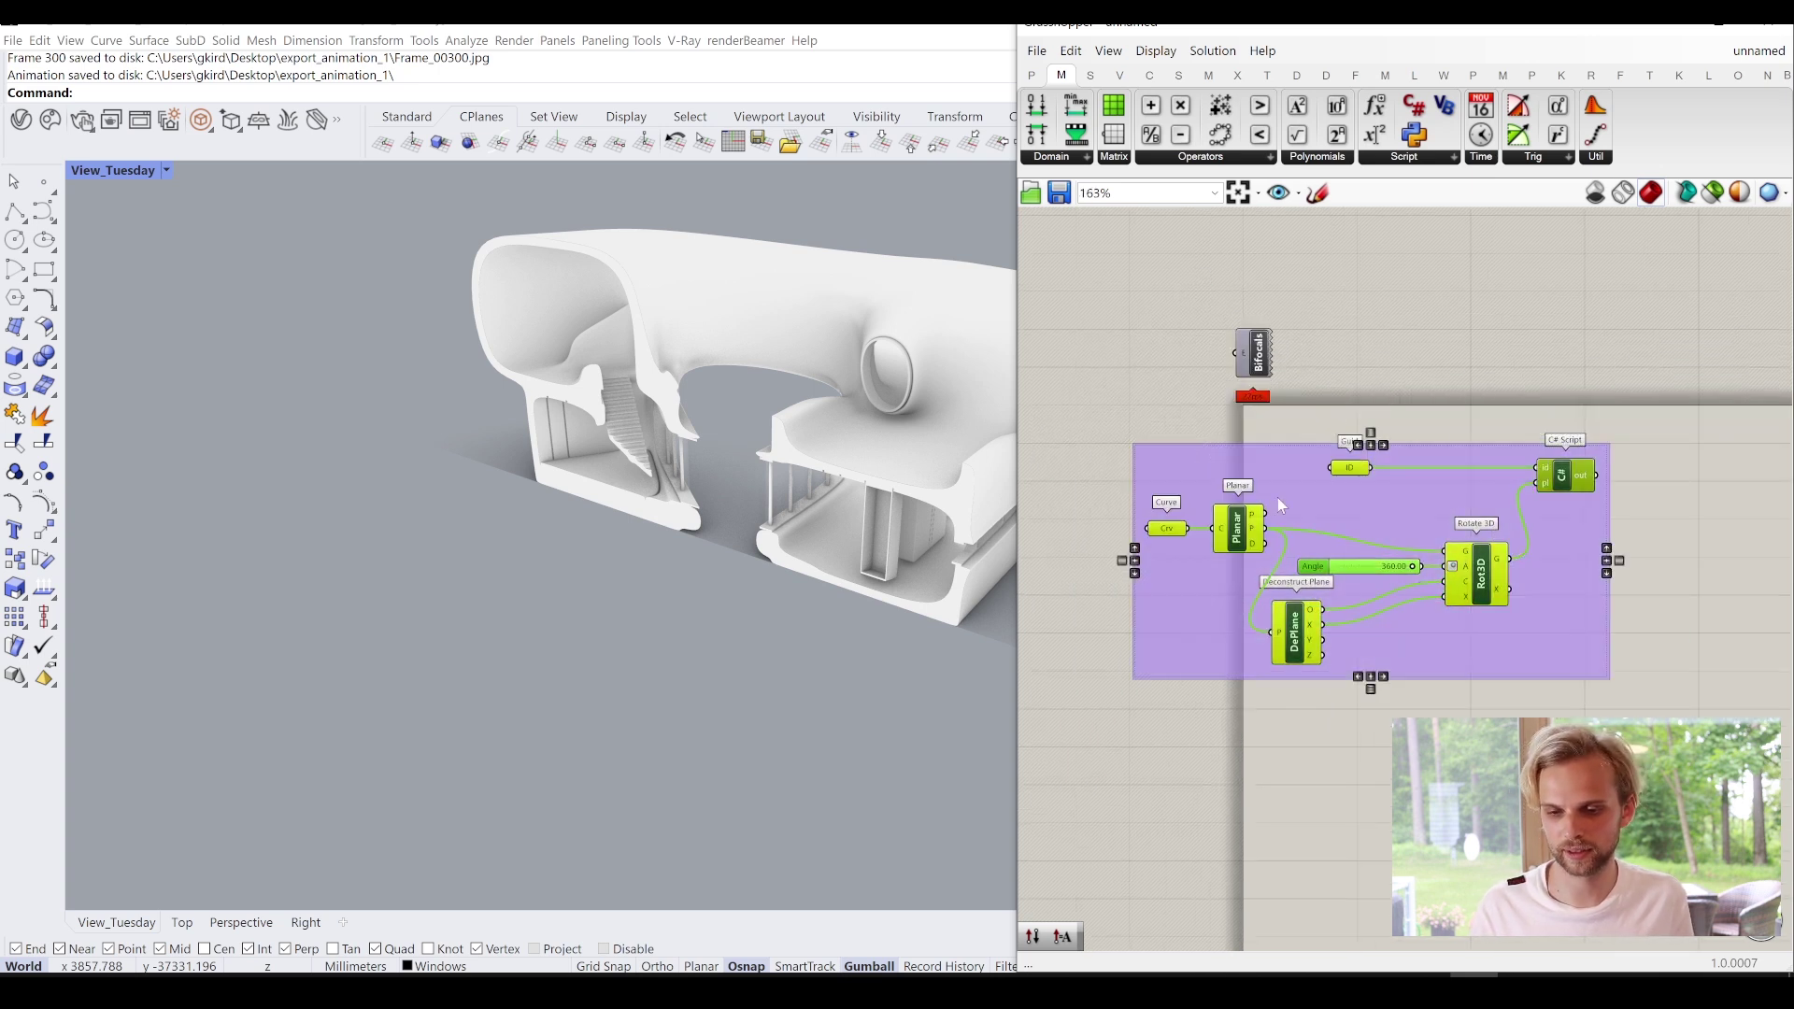
drag(1349, 482, 1504, 454)
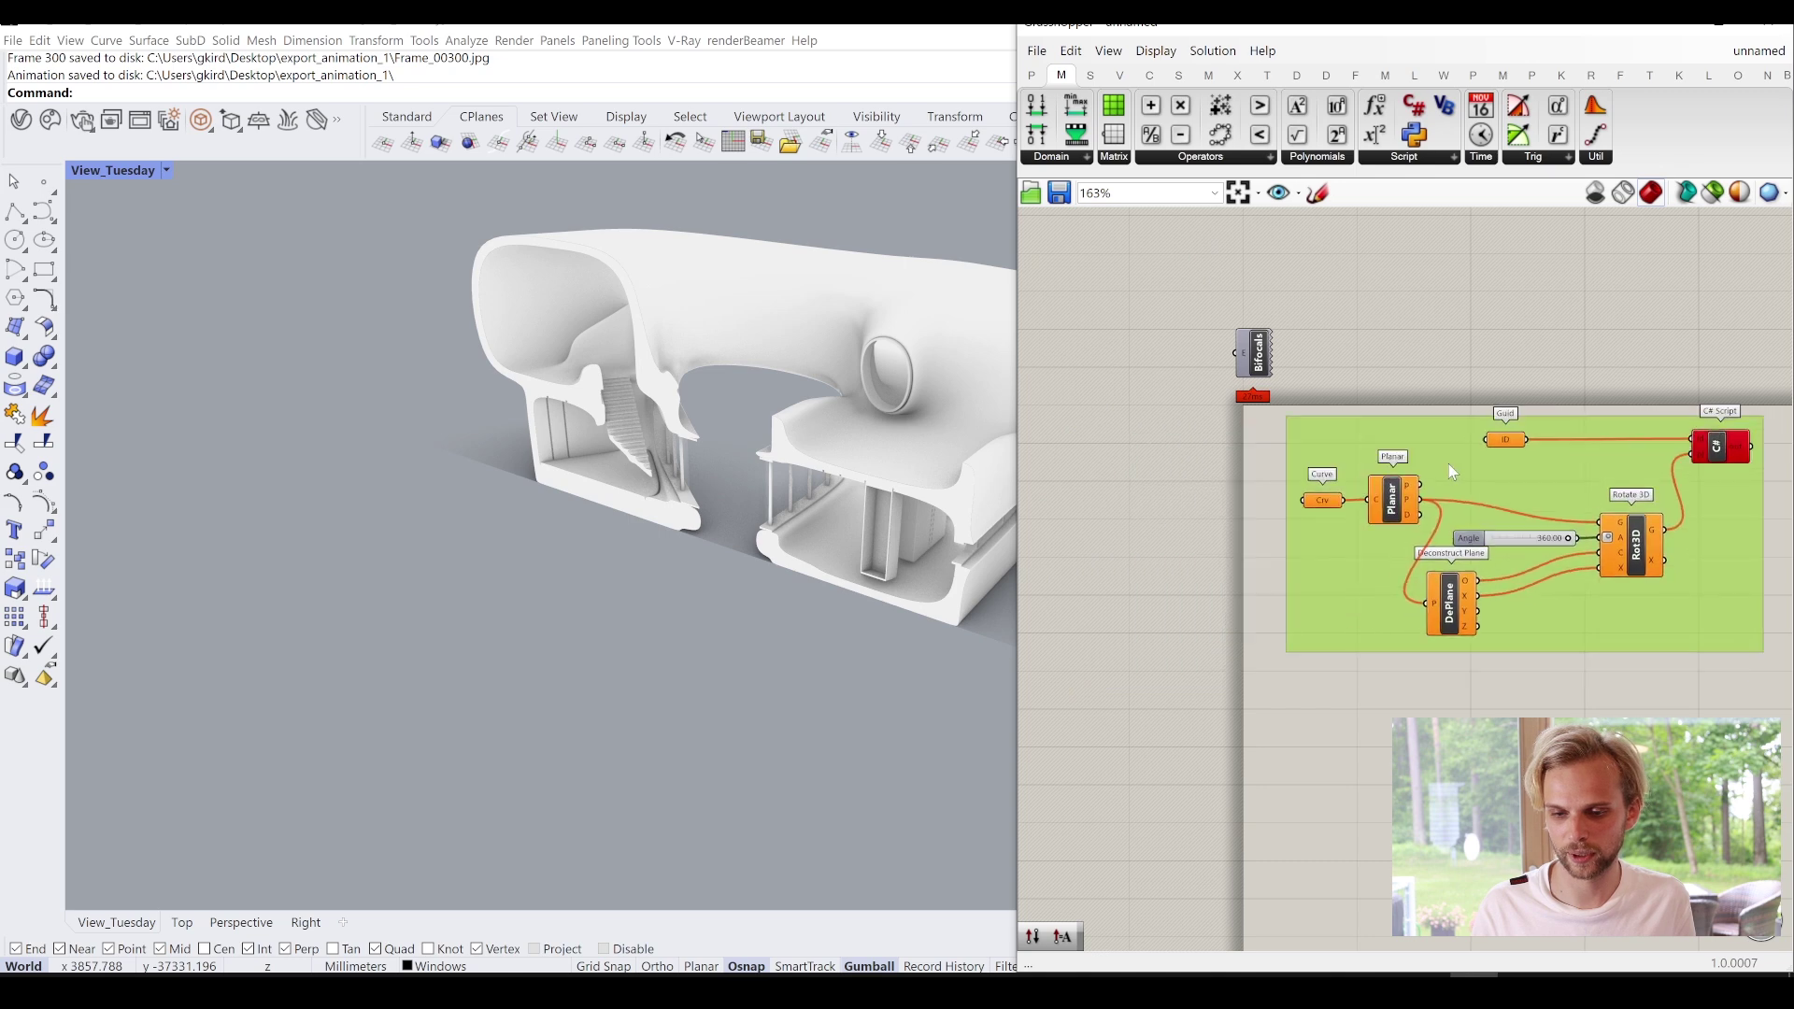
Return the viewport to Shaded display mode and delete the clipping plane with its rectangle curve.
click(93, 170)
click(109, 248)
right_drag(449, 439, 608, 448)
click(692, 618)
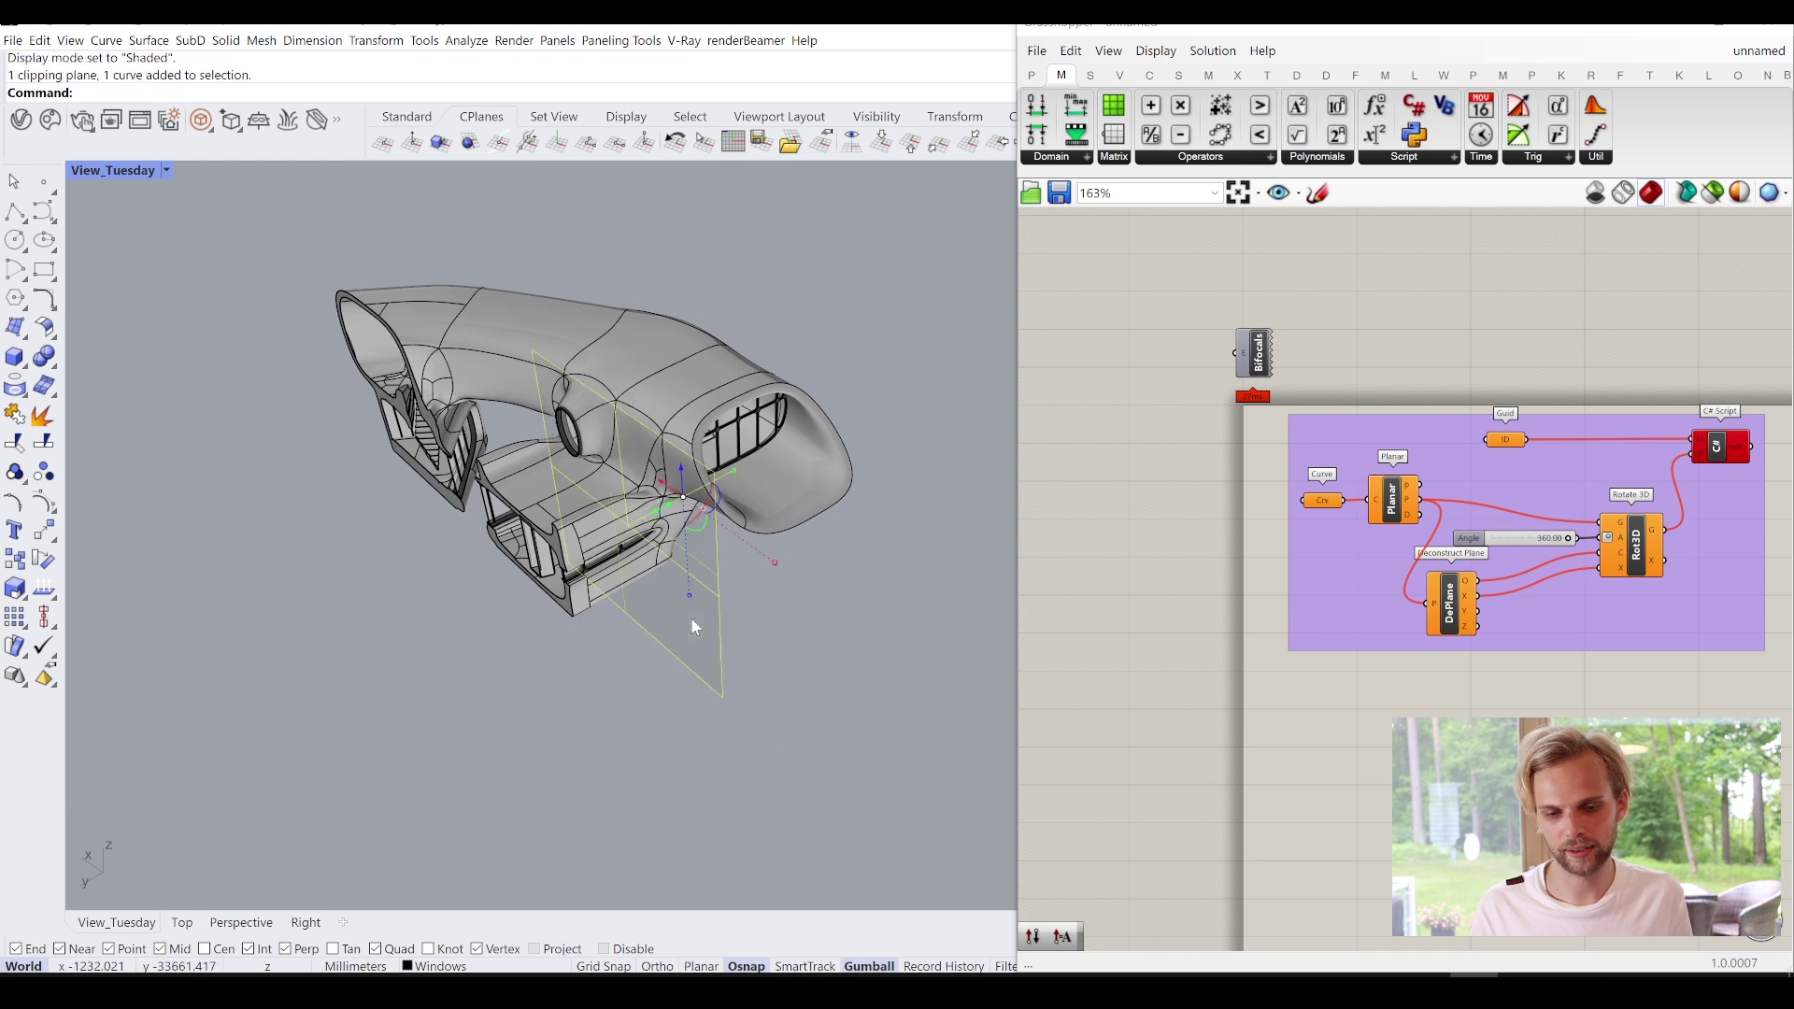
key(Delete)
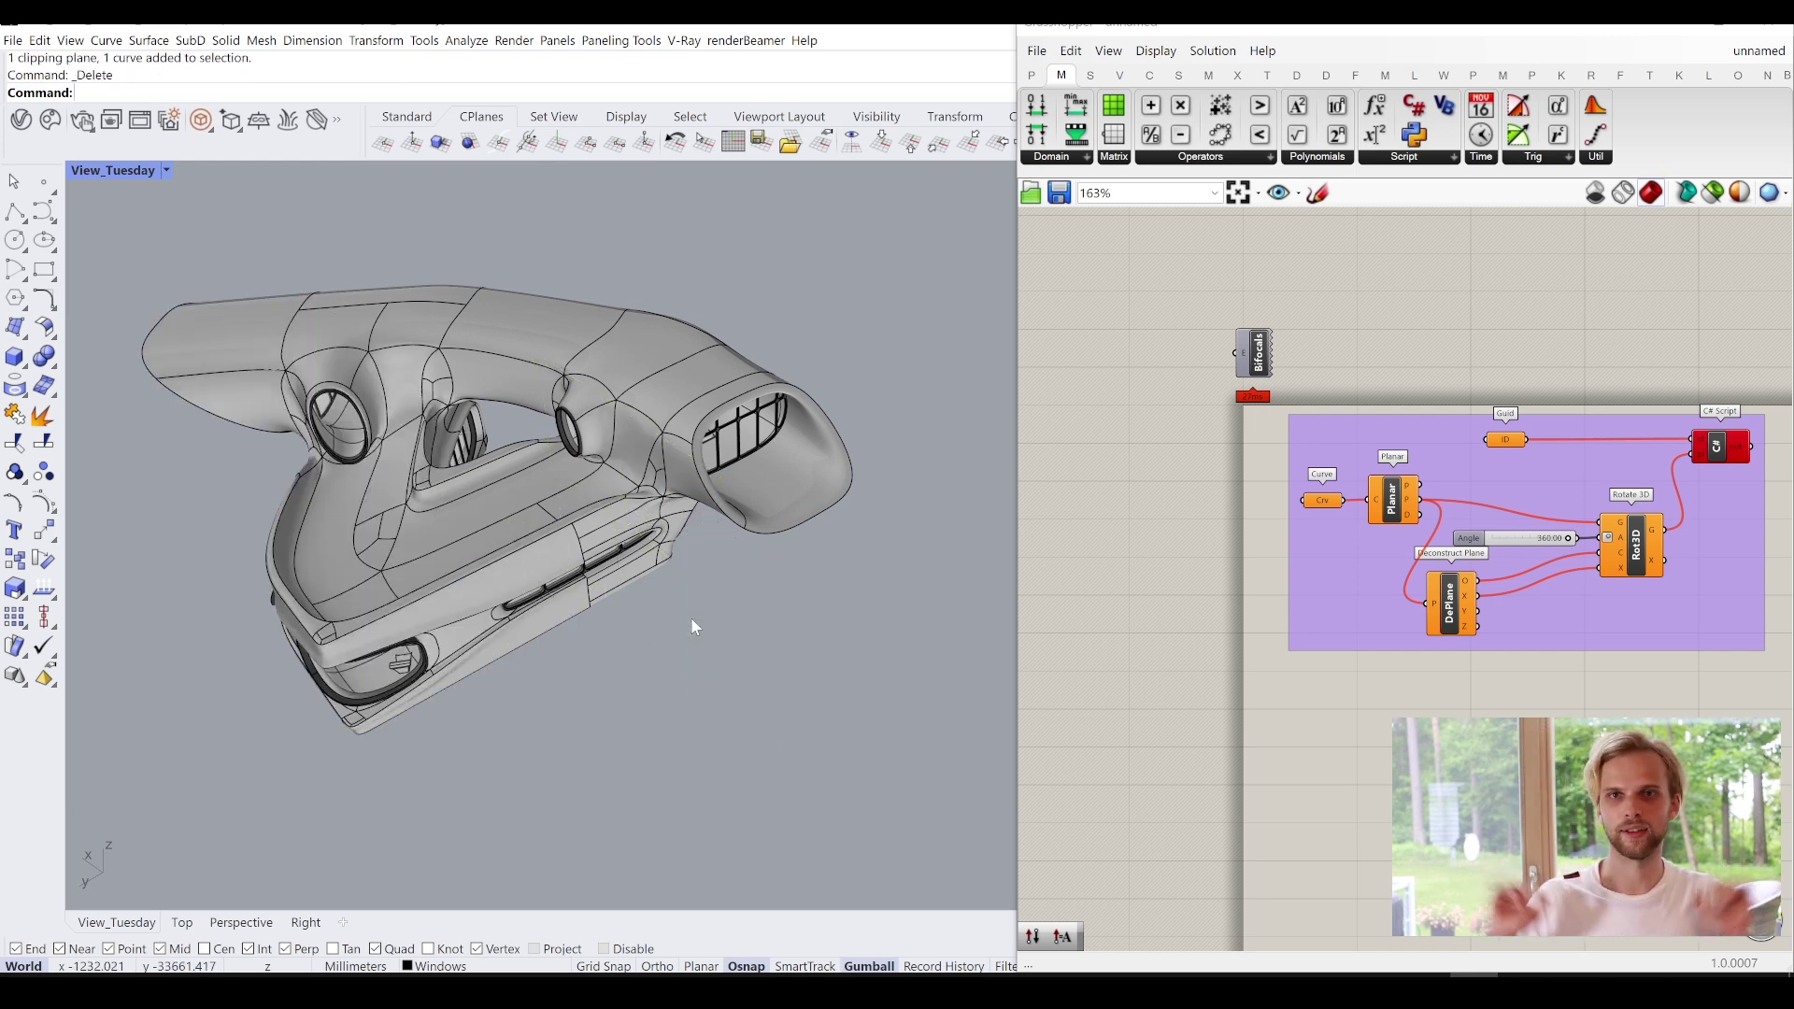
Bring up the V-Ray components in Grasshopper and place its window beside the Rhino viewport.
scroll(1378, 406, down, 3)
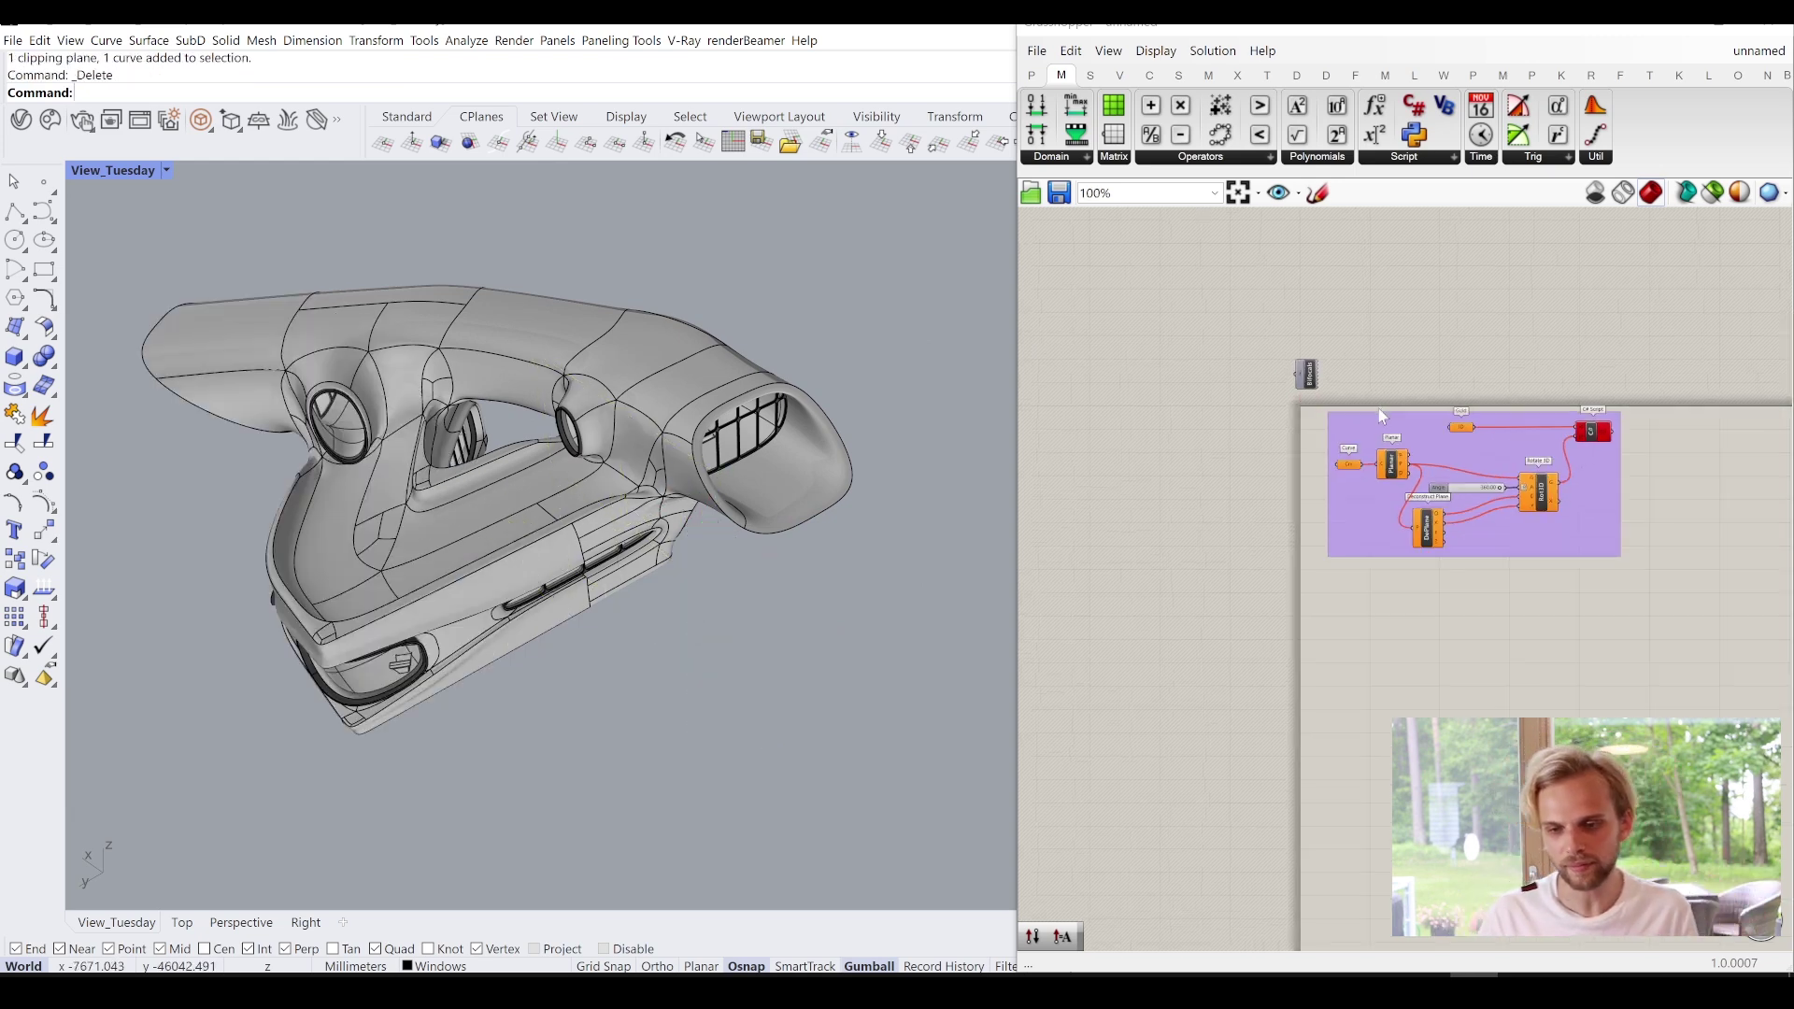
right_drag(1378, 406, 1284, 310)
scroll(882, 481, down, 5)
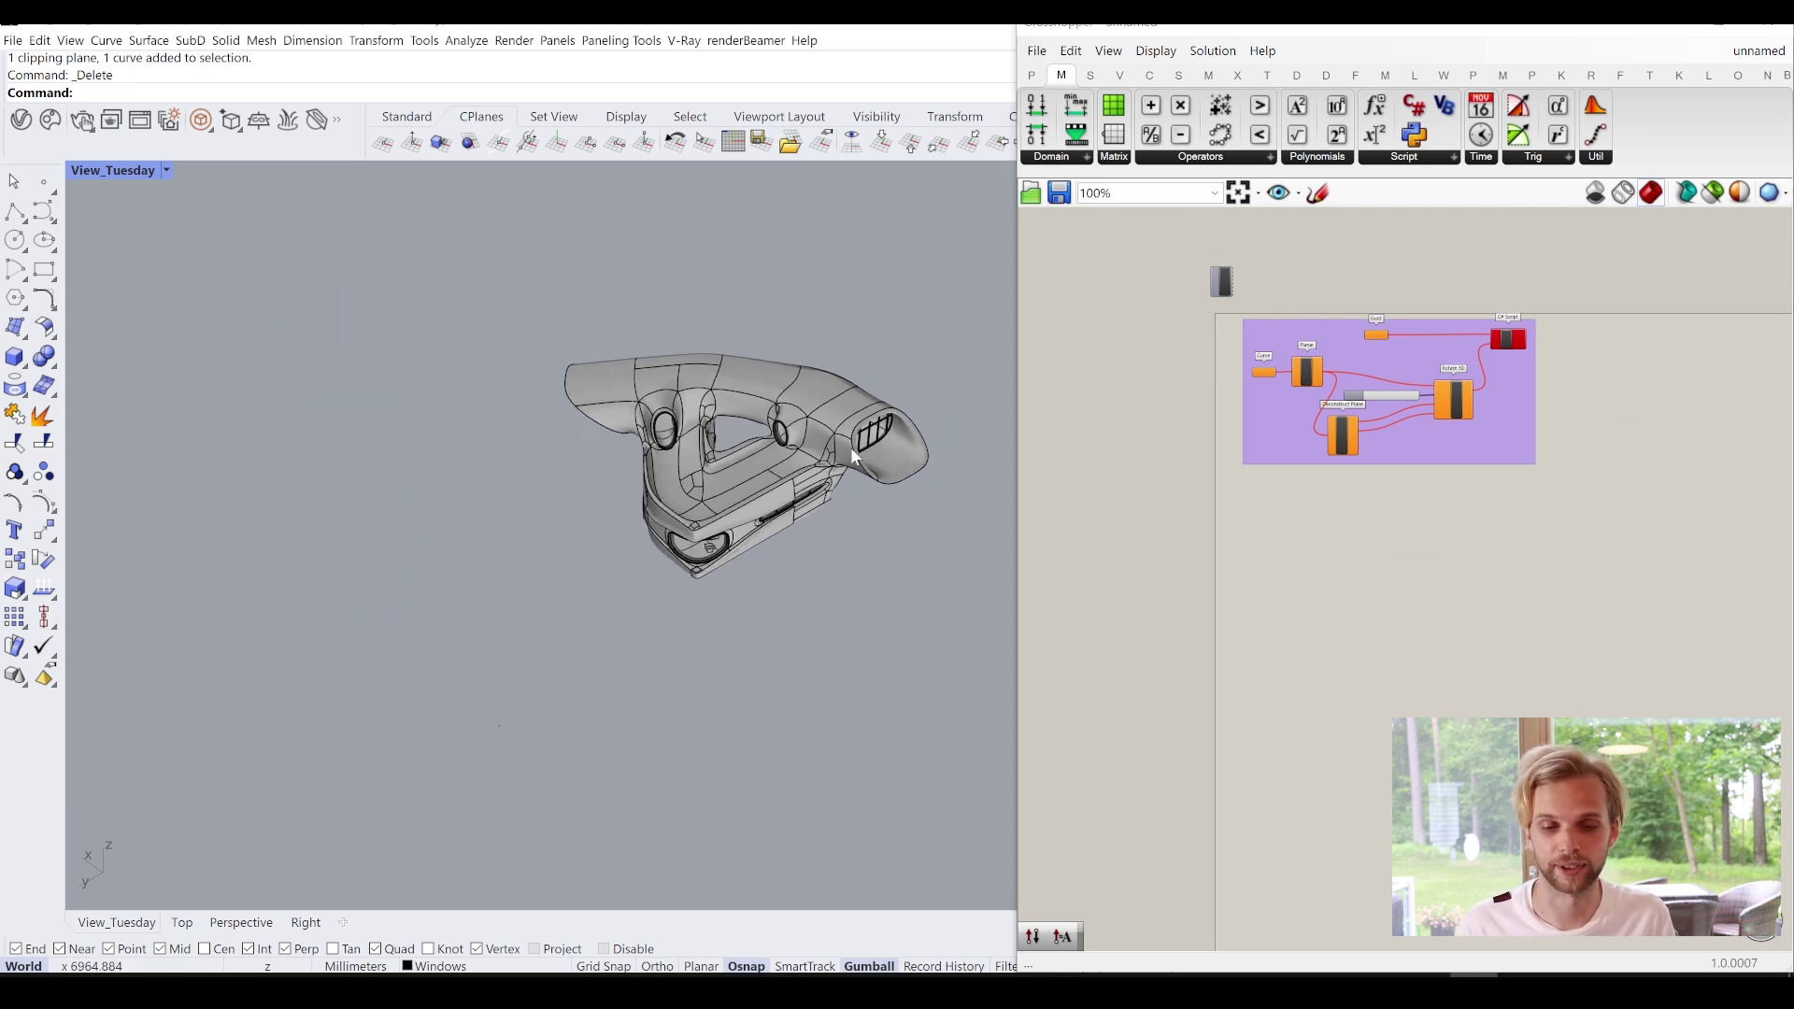
scroll(882, 481, up, 4)
click(1651, 75)
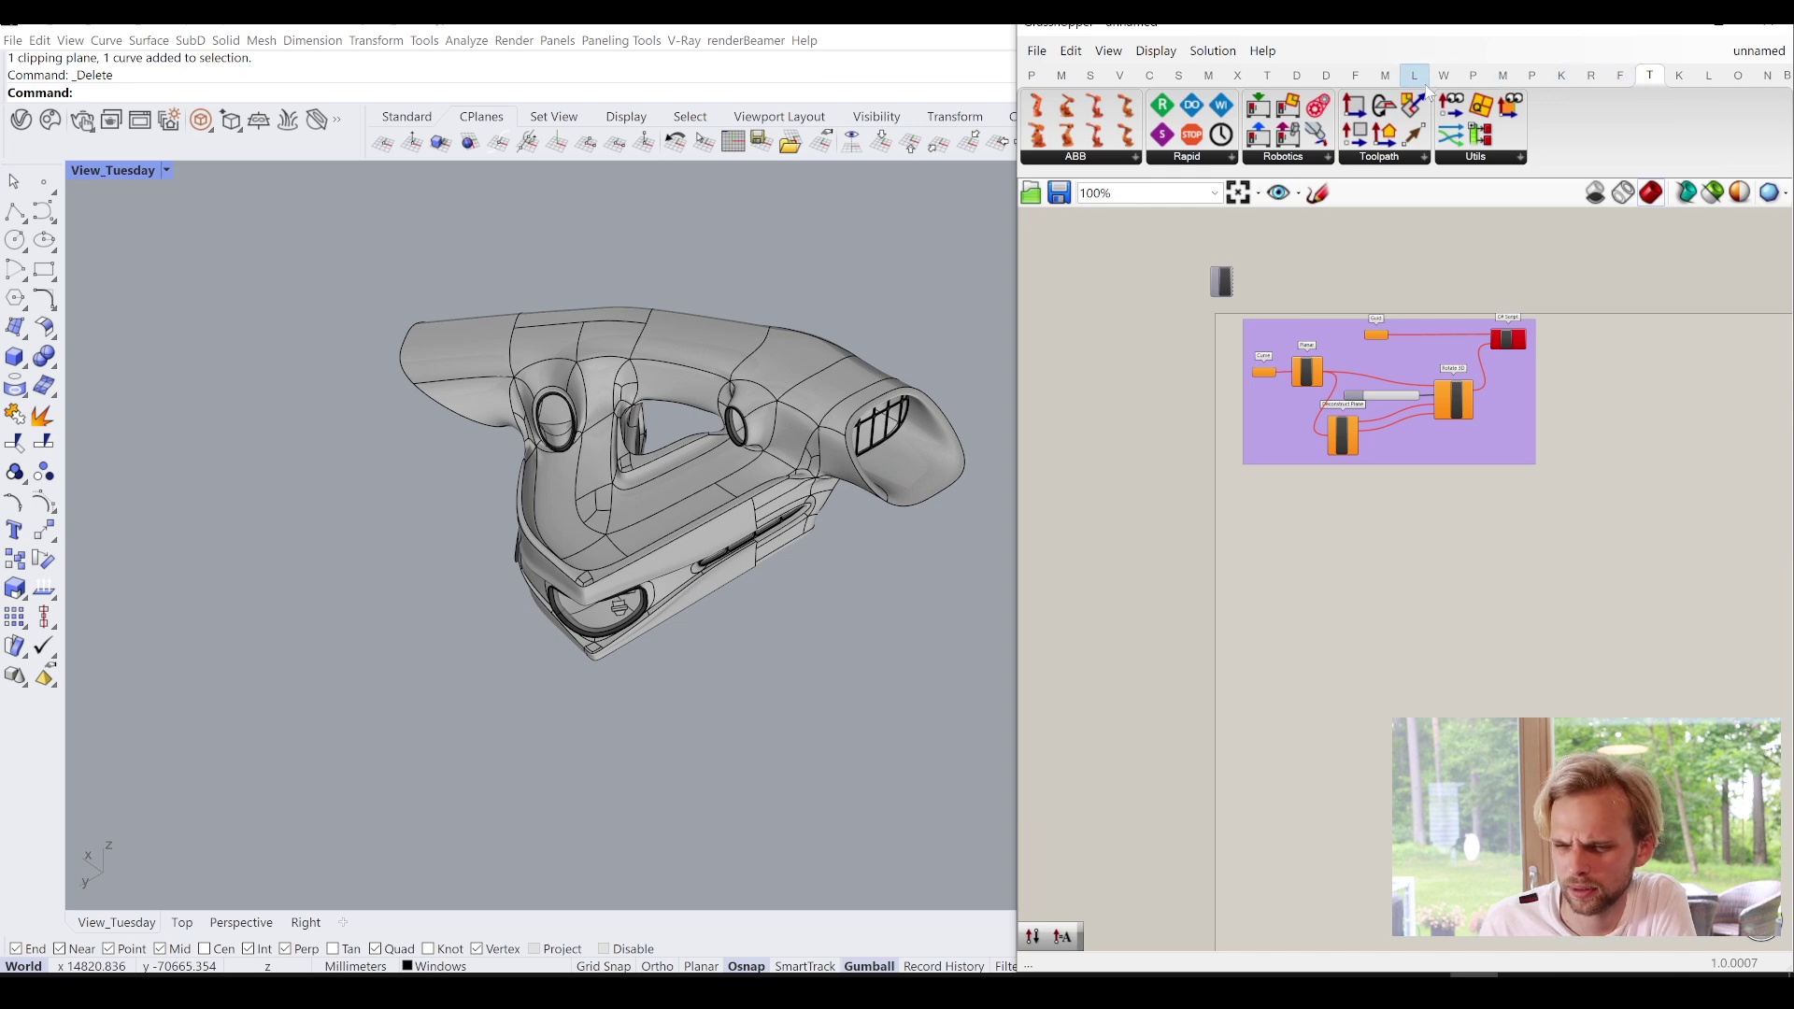
click(1562, 76)
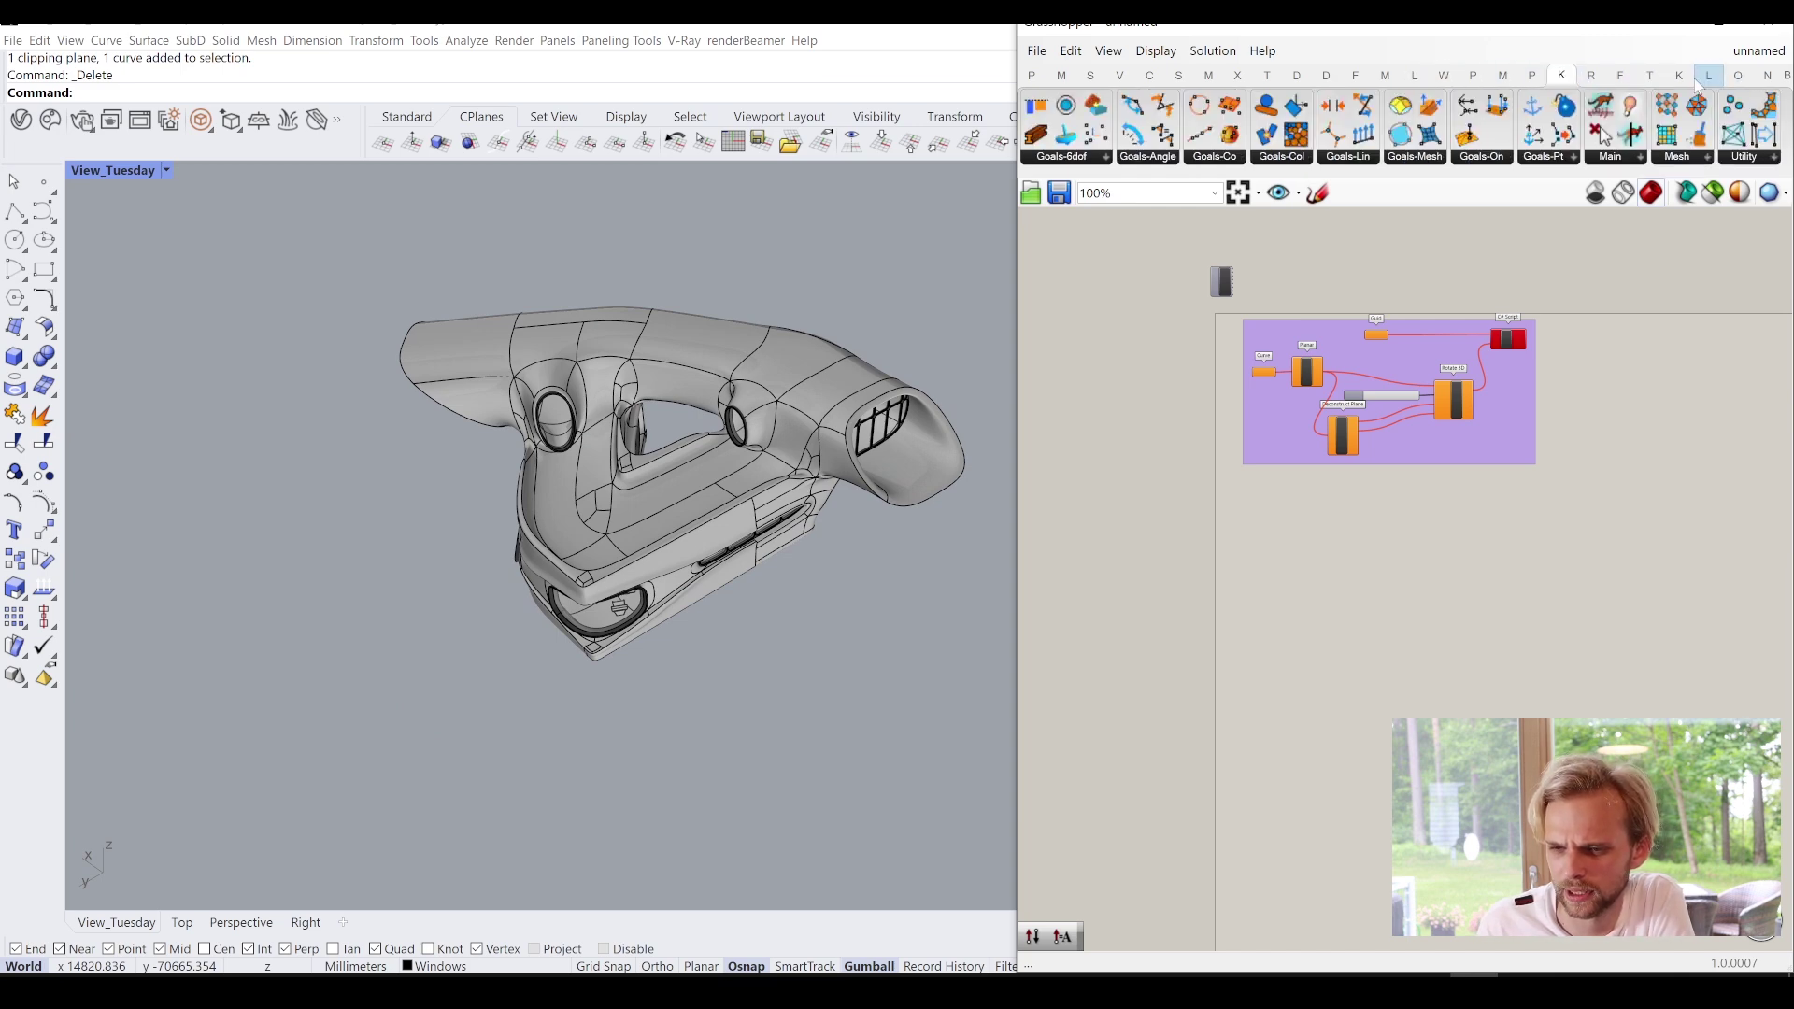
click(1744, 23)
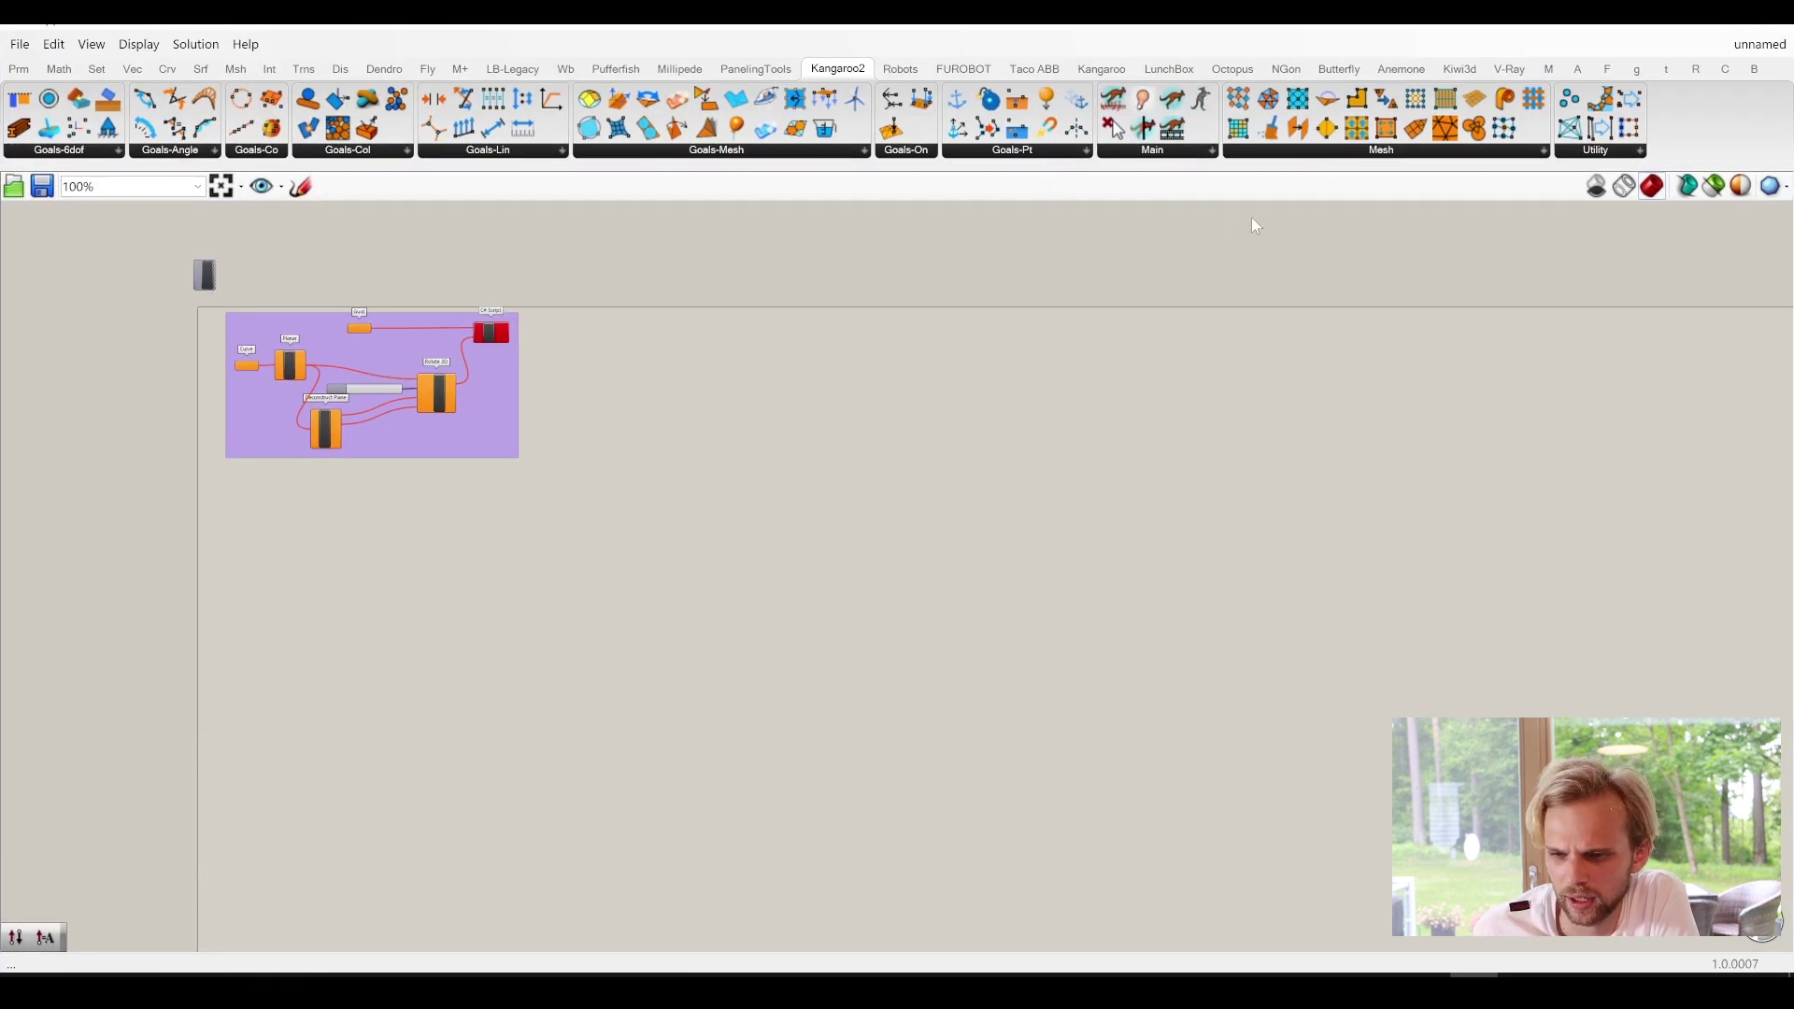
click(1514, 73)
double_click(595, 26)
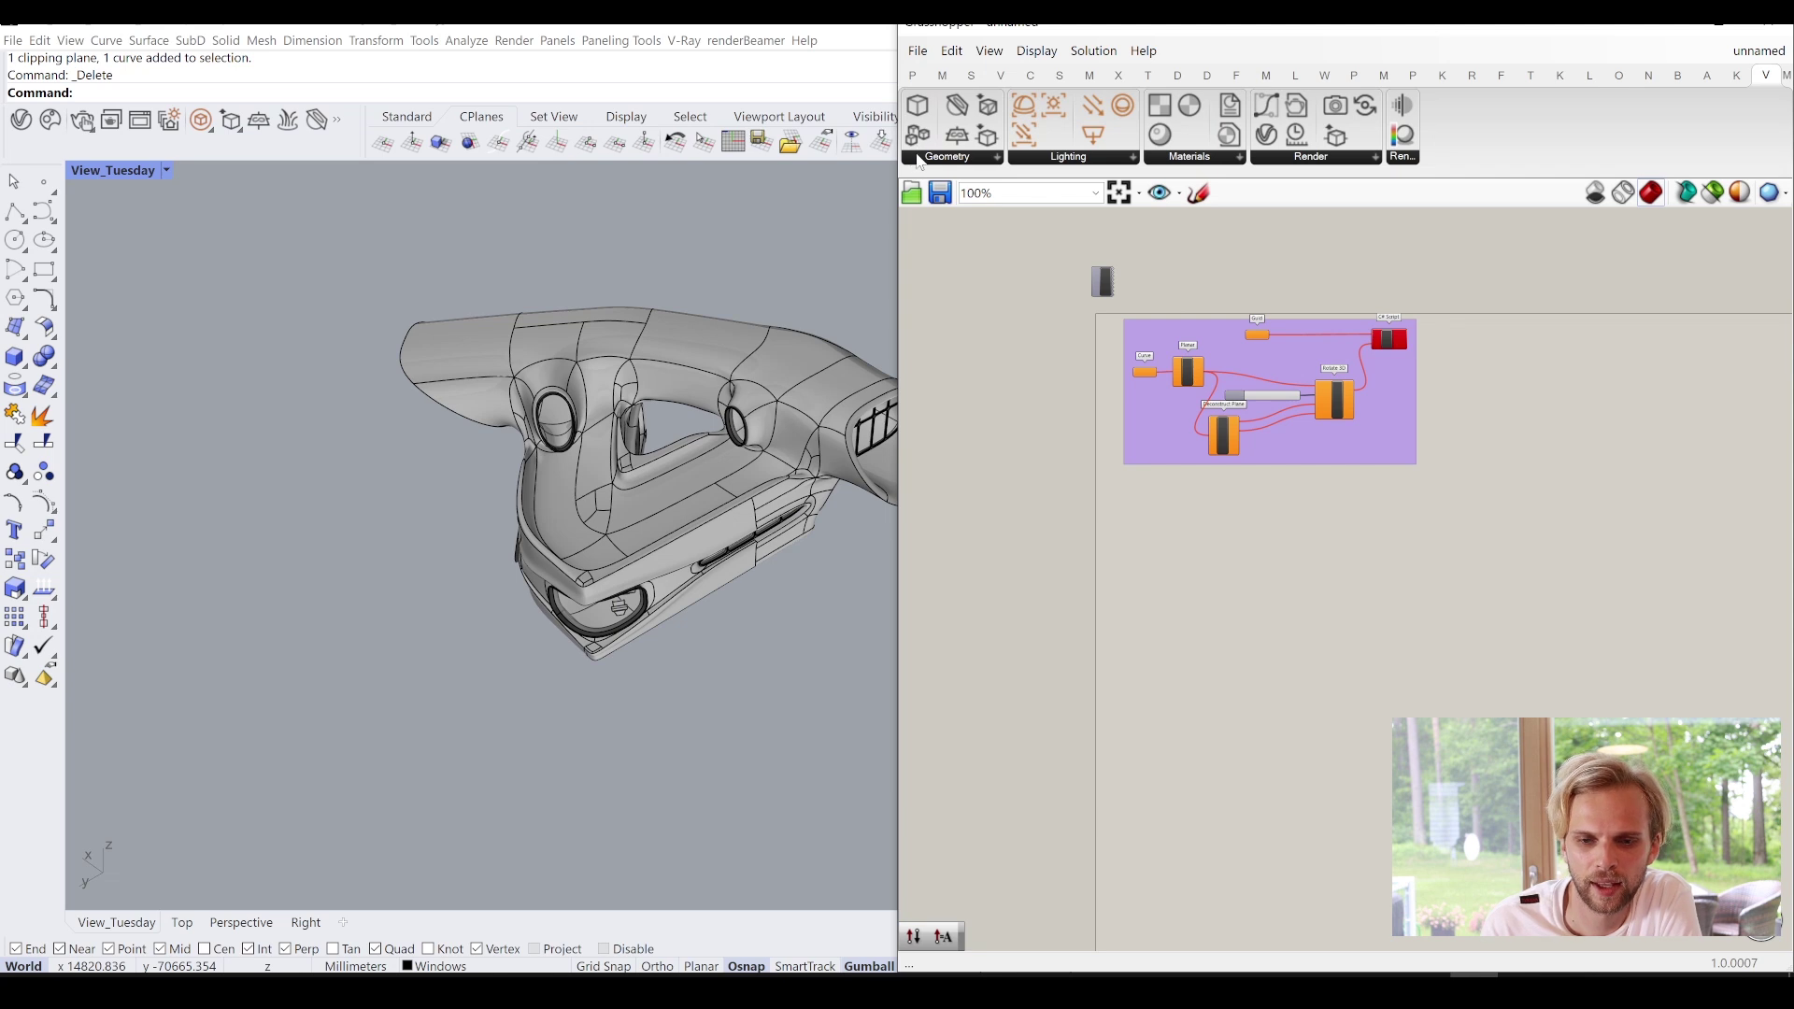
Add a V-Ray Clipper component to the canvas below the grouped definition and examine its inputs.
click(934, 159)
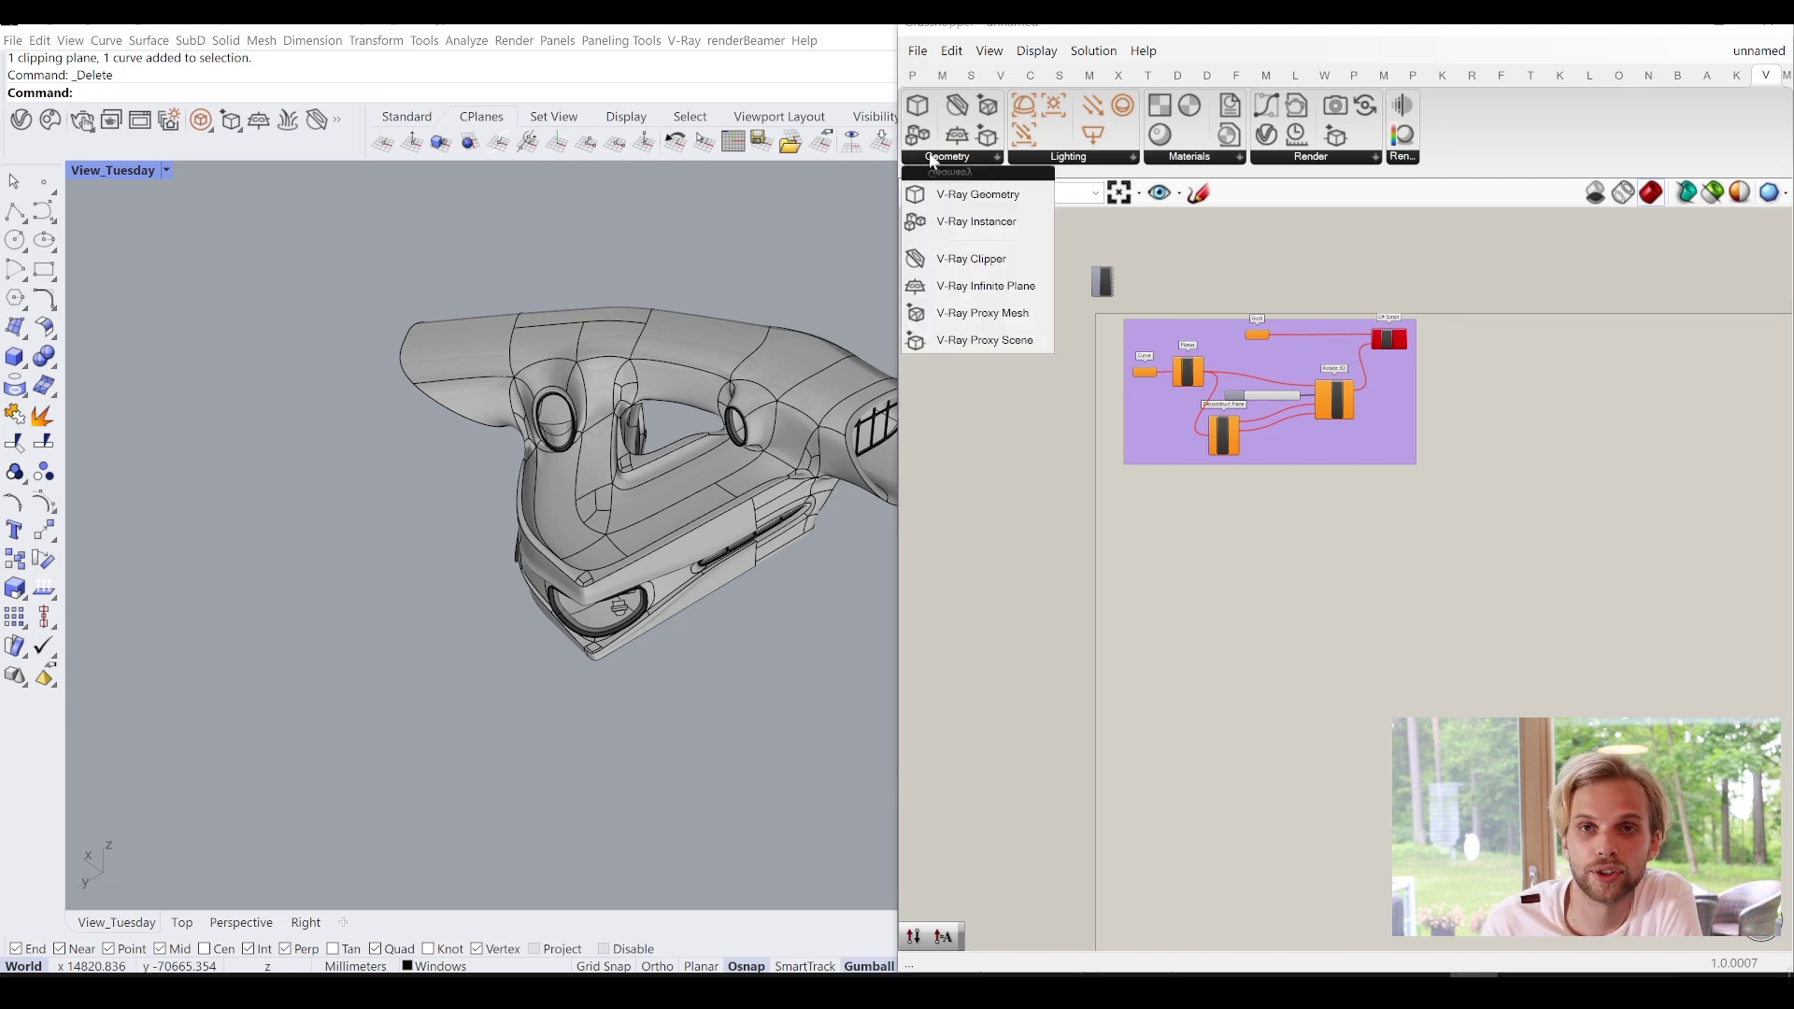
click(949, 268)
scroll(1192, 598, up, 3)
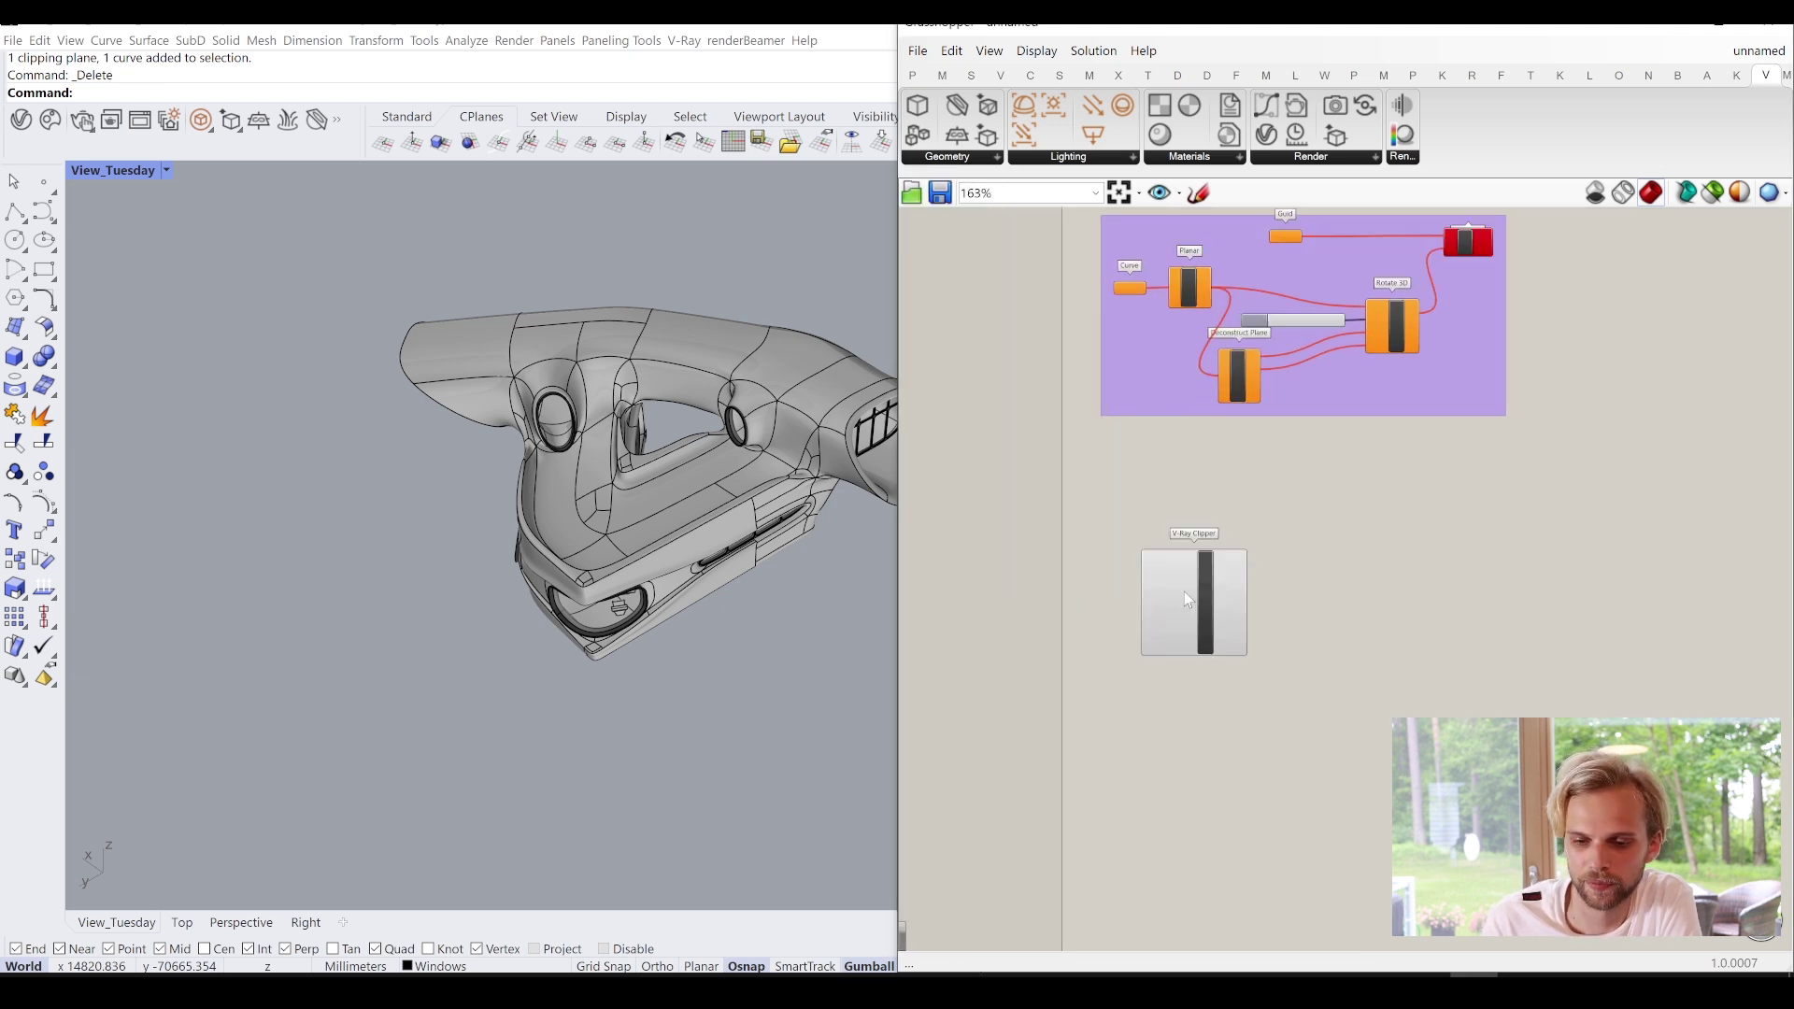
click(1187, 598)
scroll(1225, 558, up, 3)
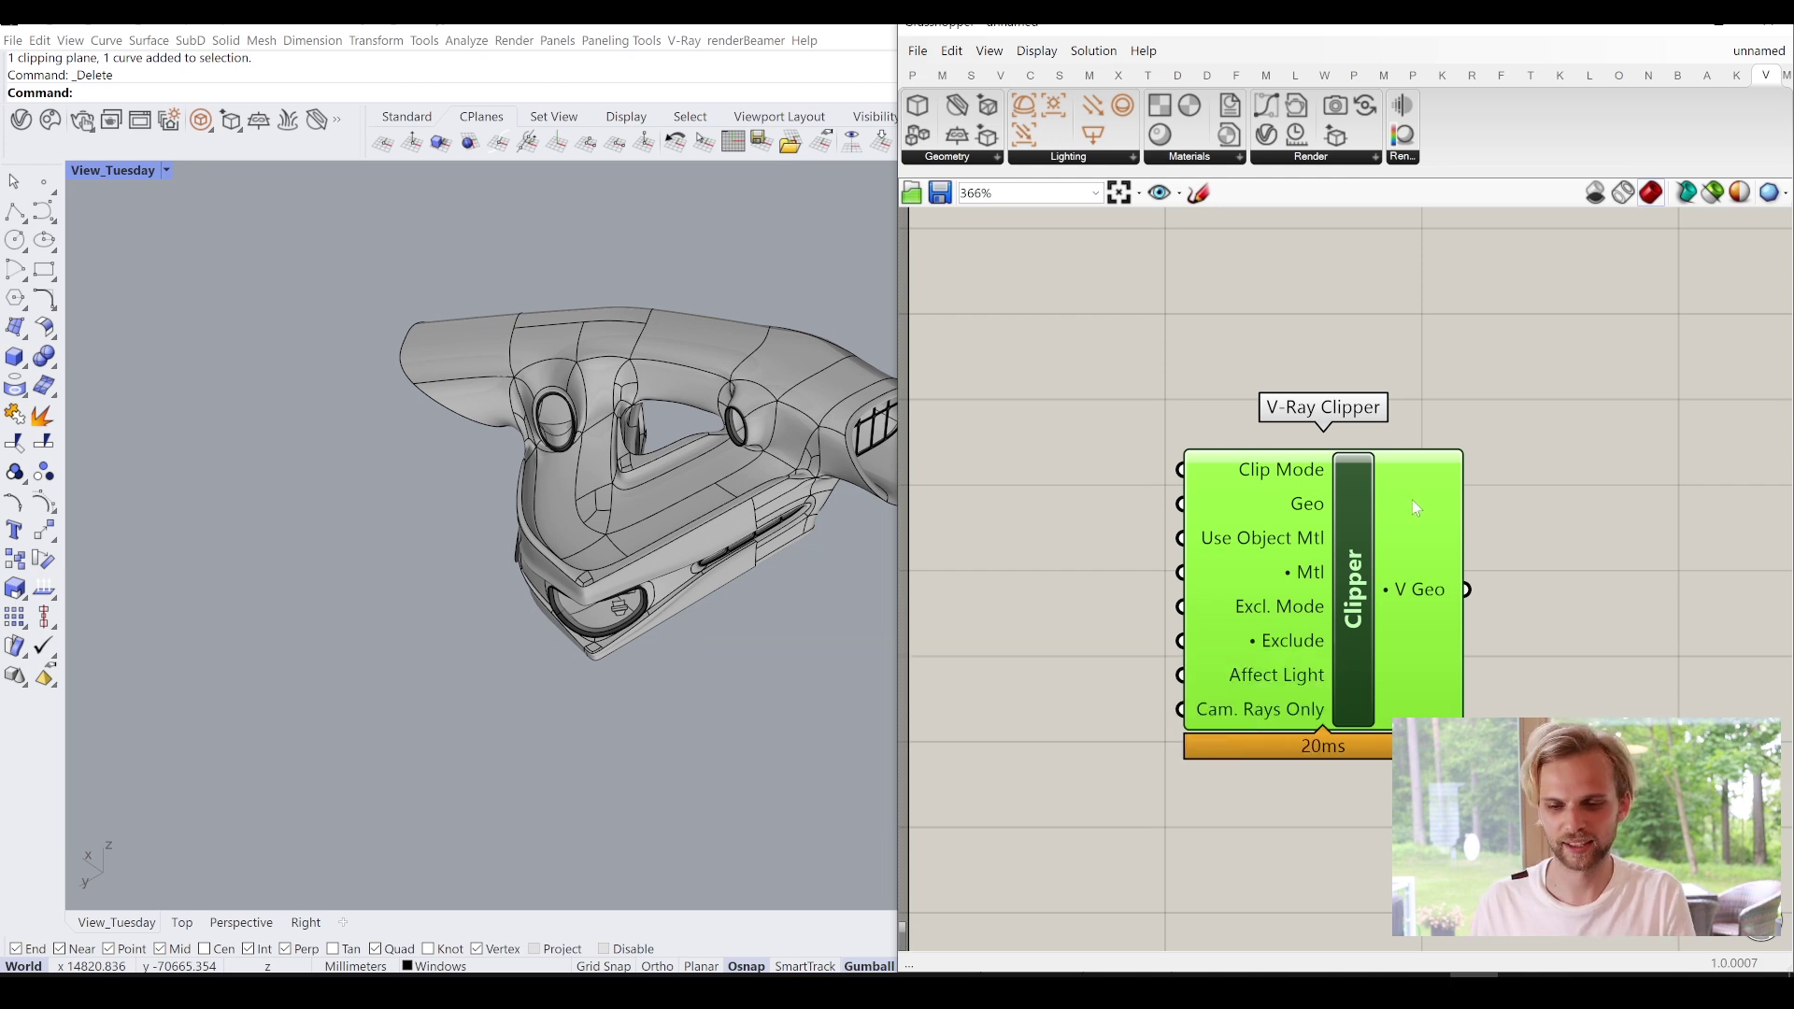
right_drag(1404, 505, 1461, 509)
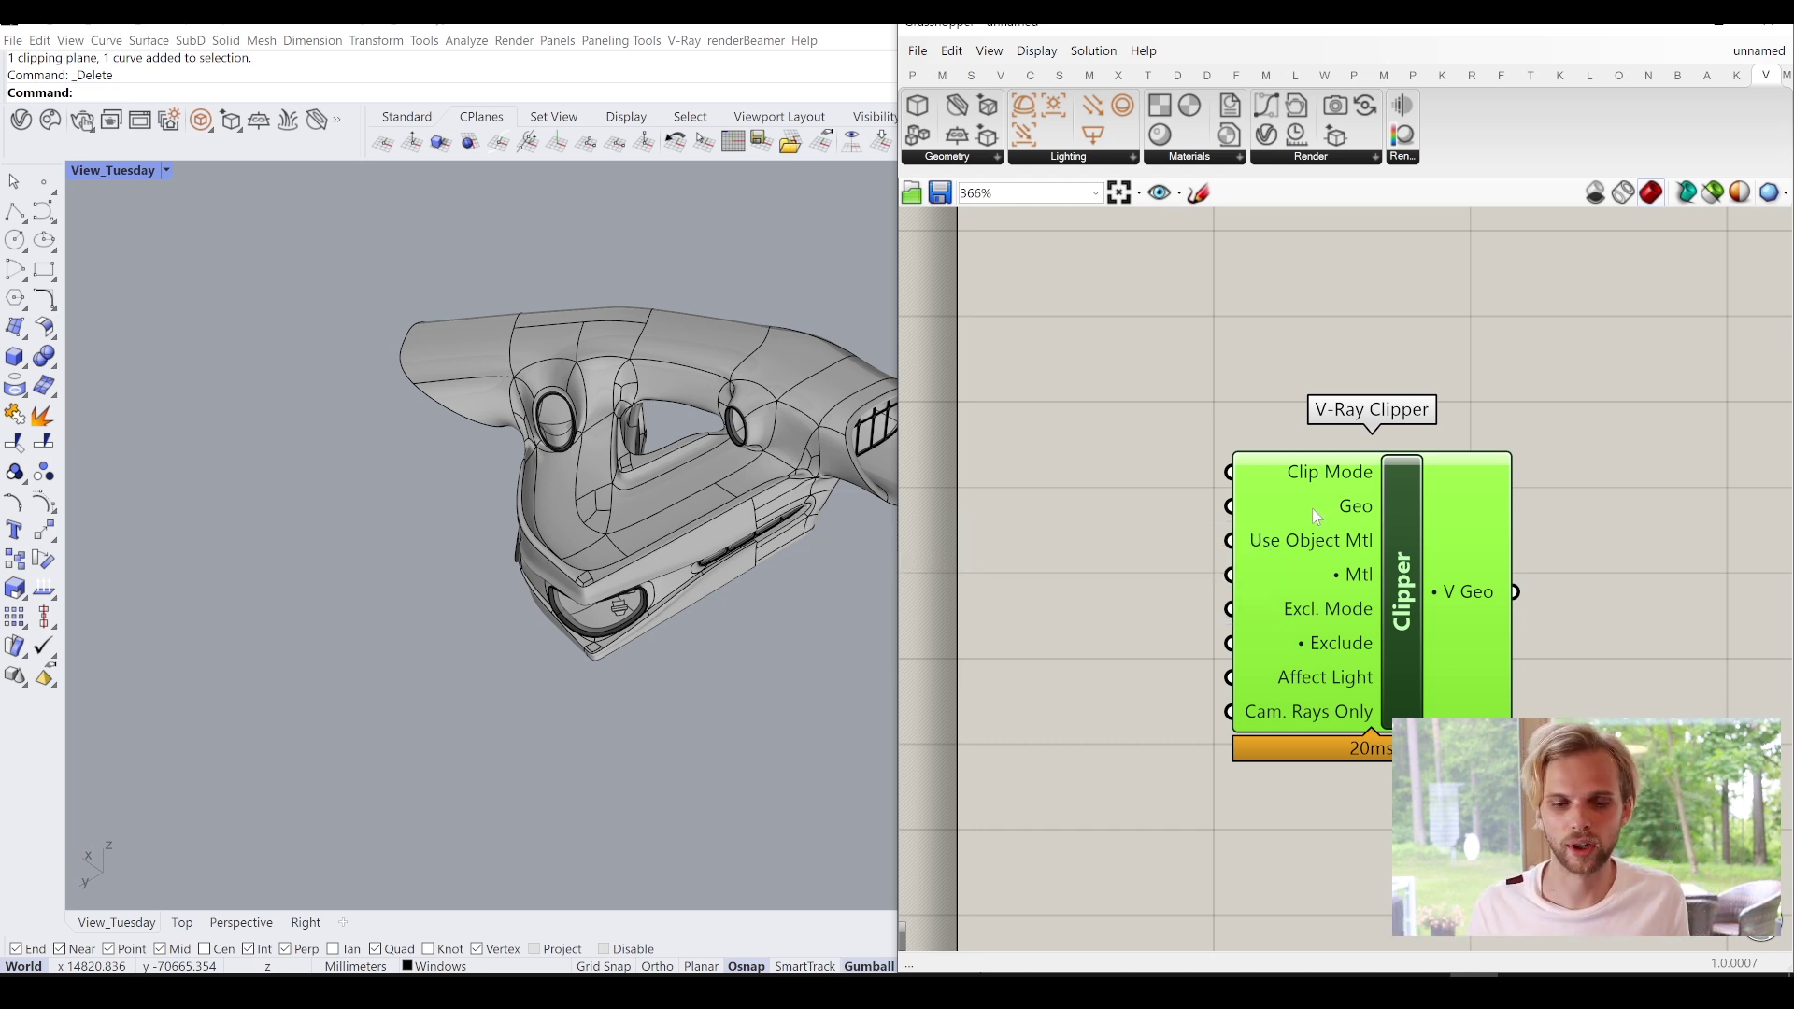
scroll(1458, 542, down, 4)
scroll(1499, 528, up, 2)
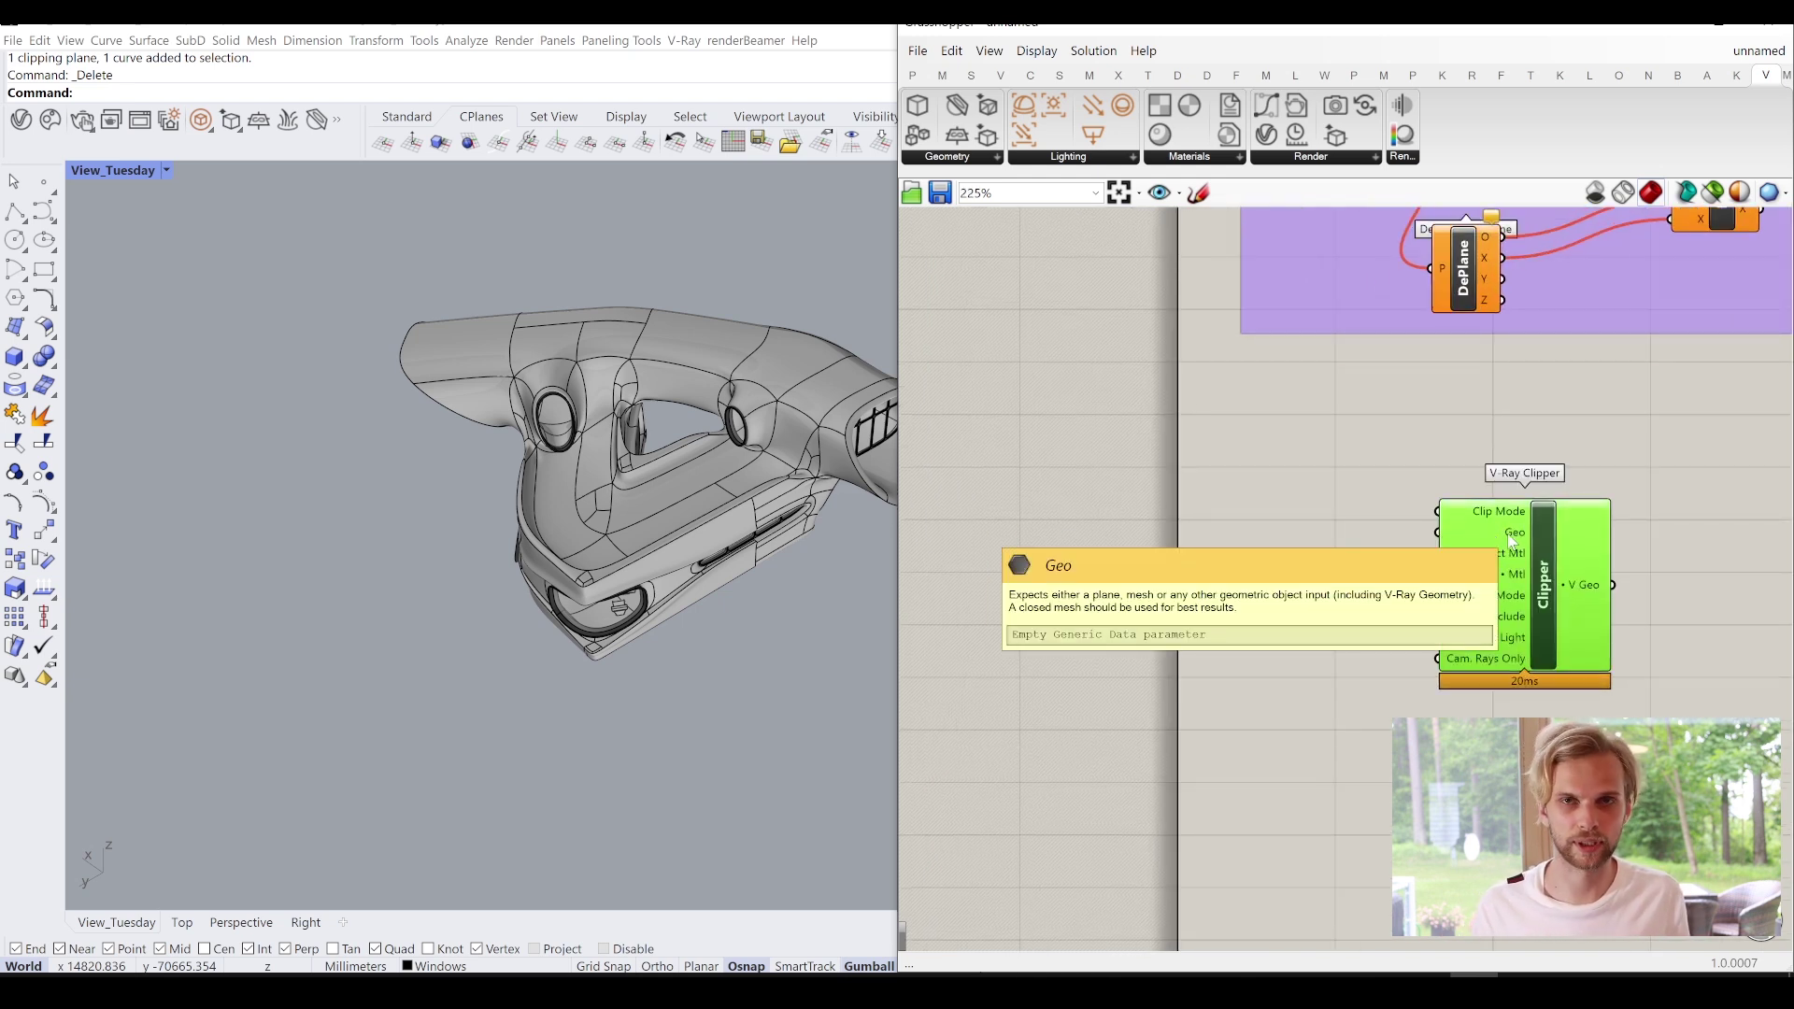
Duplicate the Curve, Planar, Deconstruct Plane, Angle slider and Rotate 3D chain and place the copy beside the V-Ray Clipper.
click(1395, 490)
right_drag(1361, 480, 1316, 721)
right_drag(1144, 303, 1136, 321)
drag(1062, 323, 1734, 624)
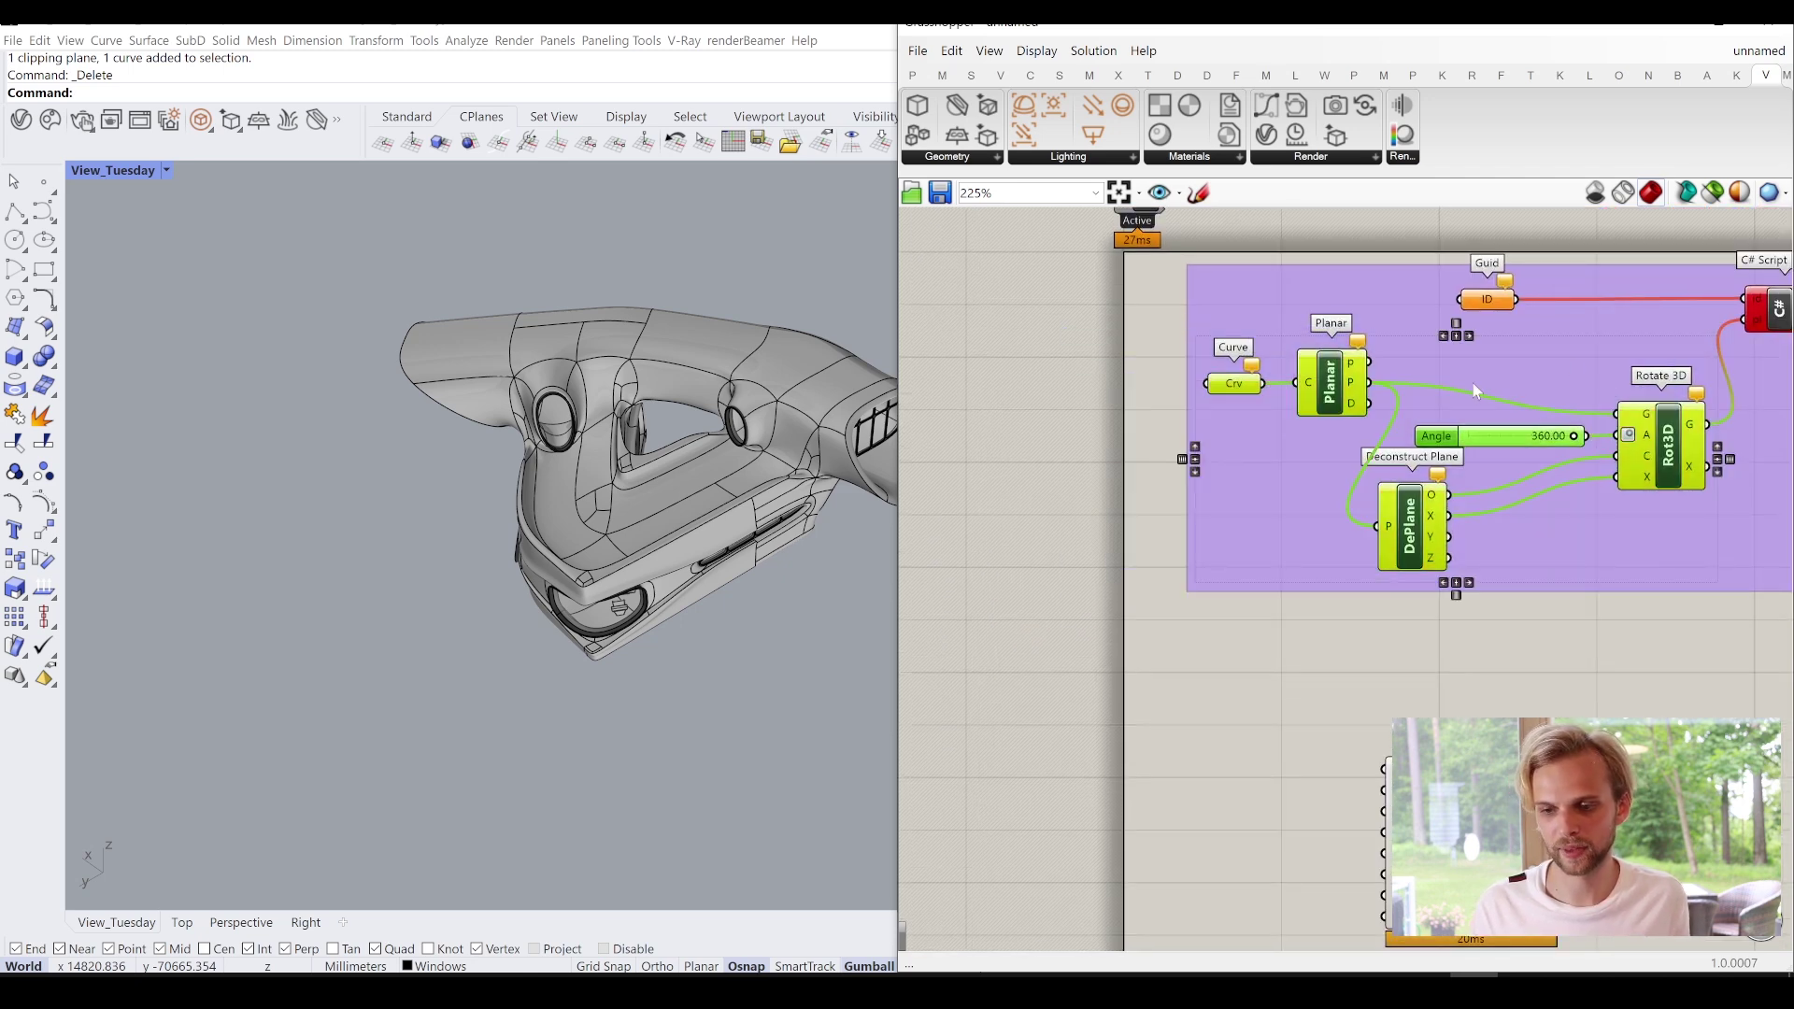
right_drag(1375, 548, 1486, 440)
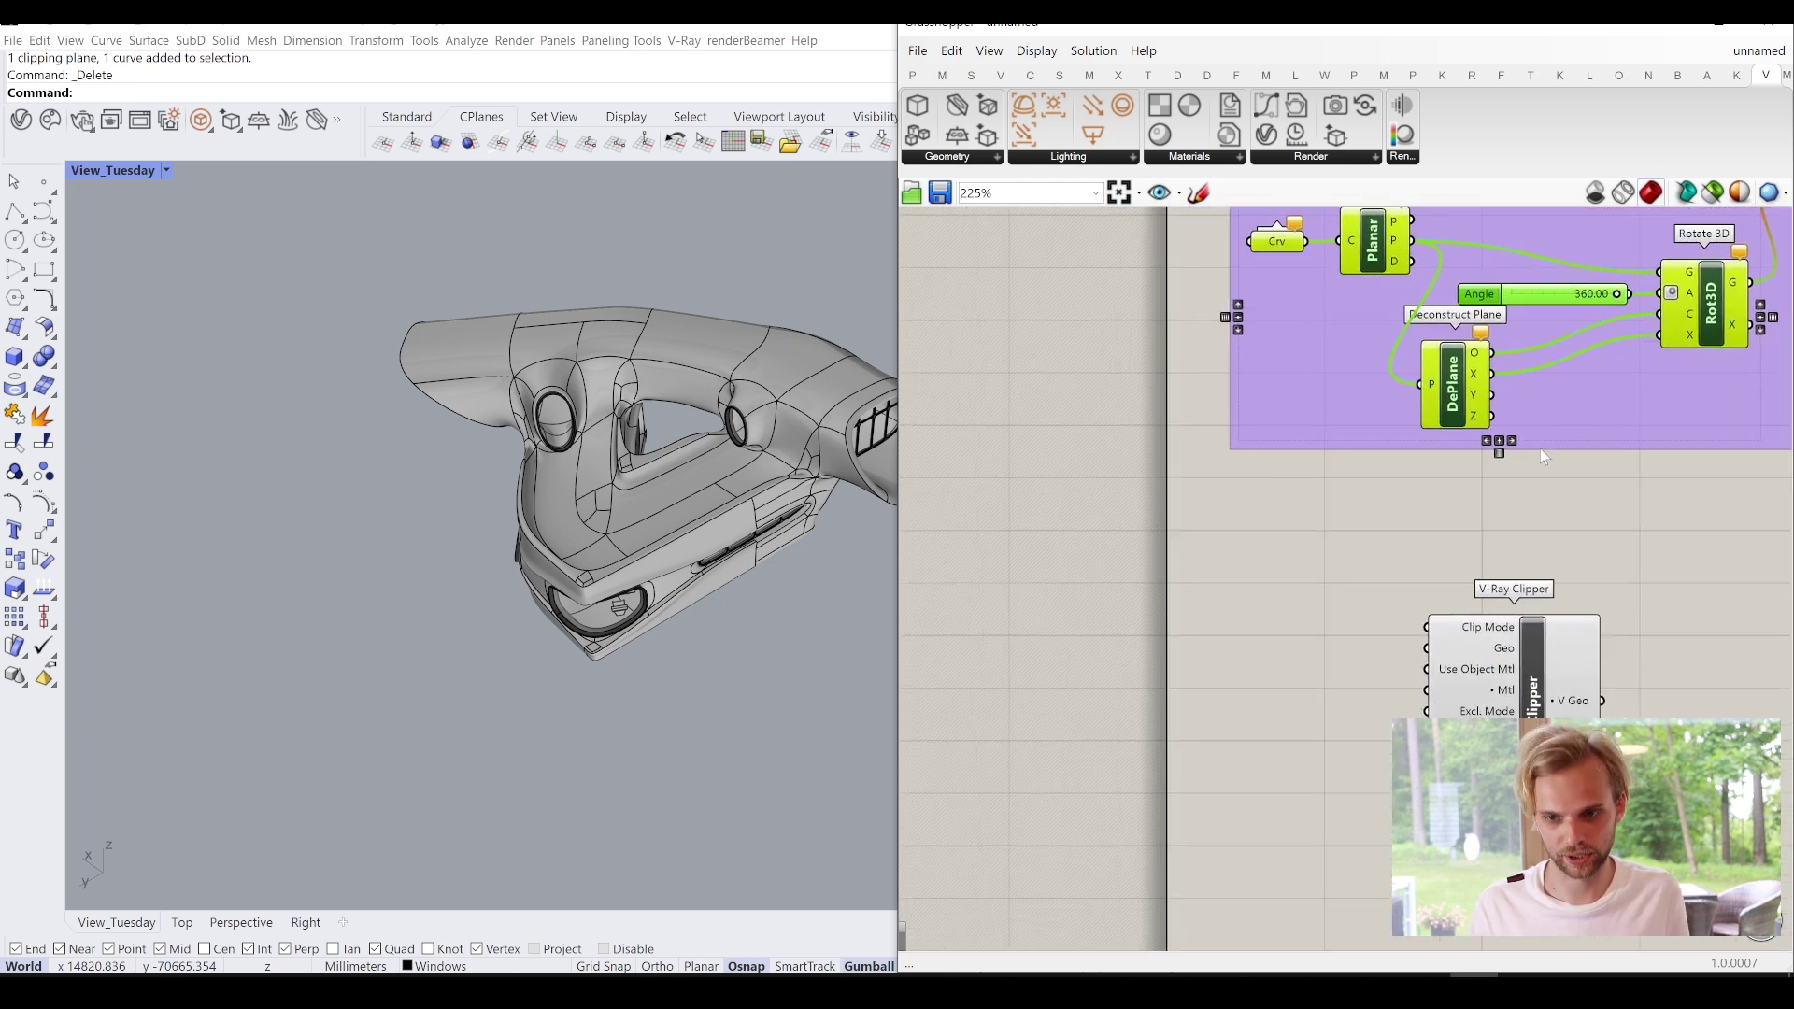
scroll(1540, 448, down, 2)
key(ctrl+c)
key(ctrl+v)
drag(1696, 351, 1240, 747)
click(1355, 729)
right_drag(1319, 671, 1448, 626)
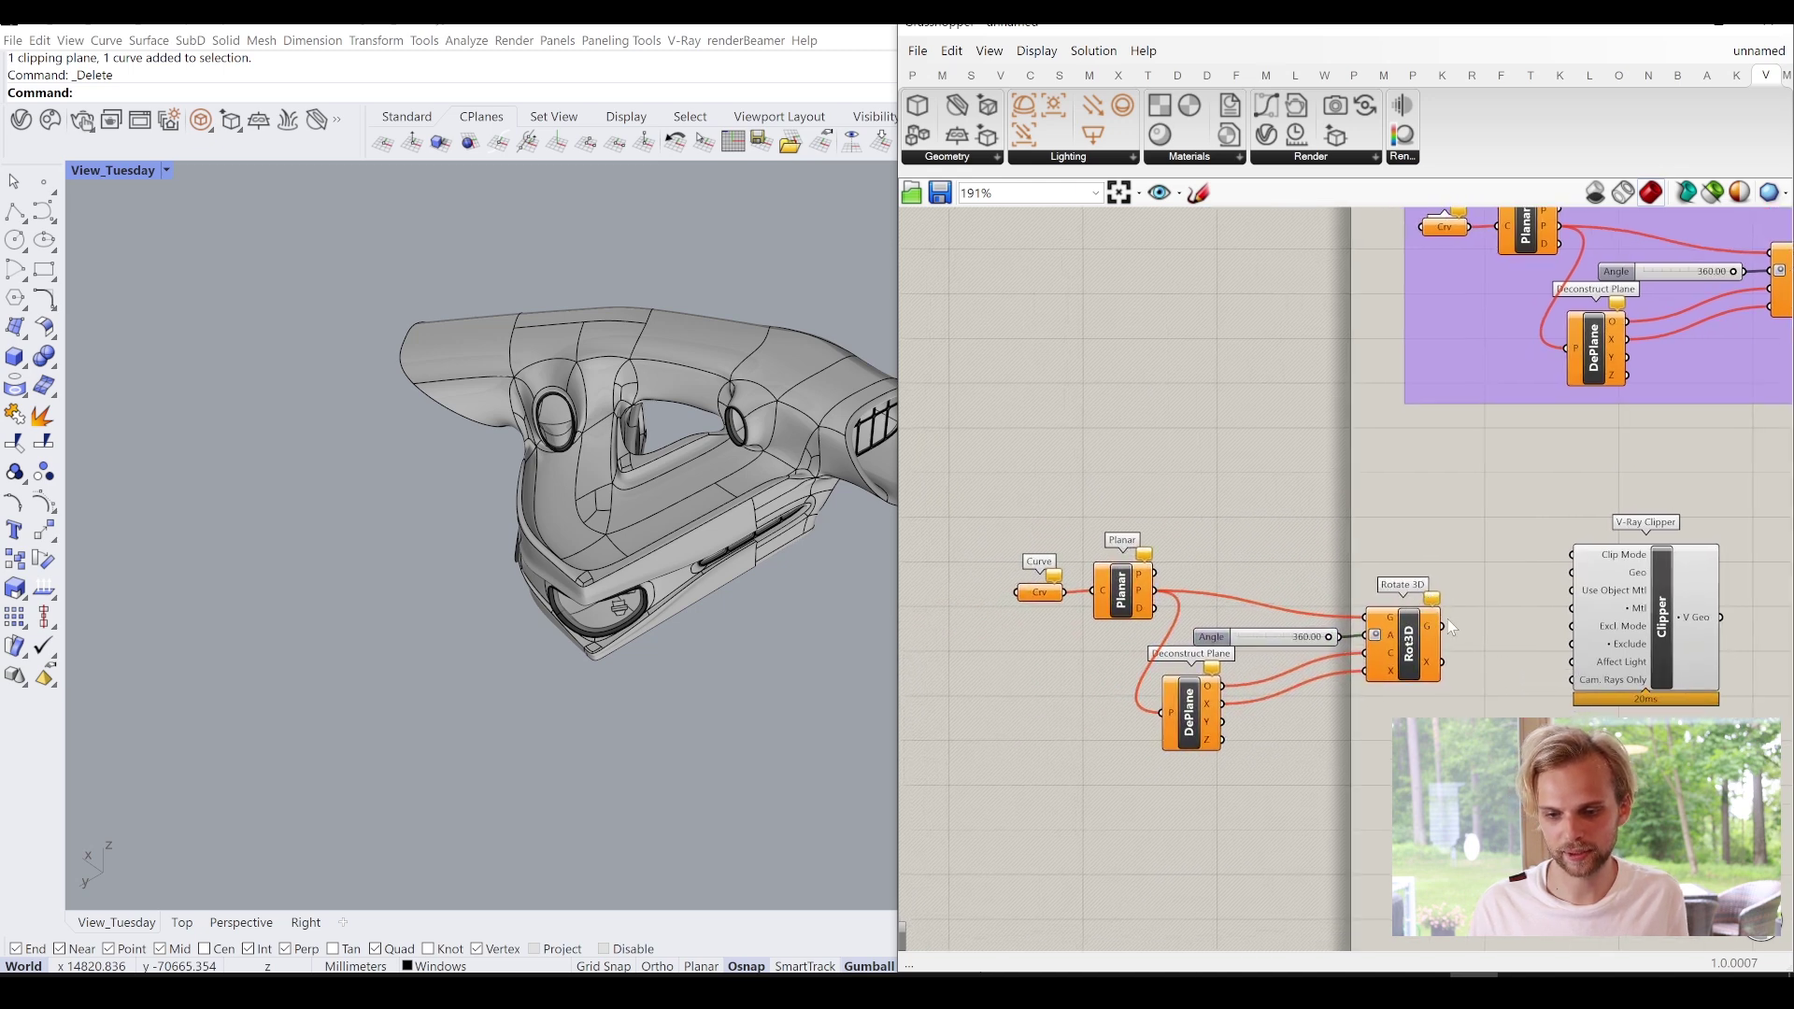
Connect Rotate 3D's geometry output to the Clipper's Geo input and line up the copied Curve and Planar components with Rotate 3D.
scroll(1449, 626, up, 2)
drag(1444, 631, 1624, 558)
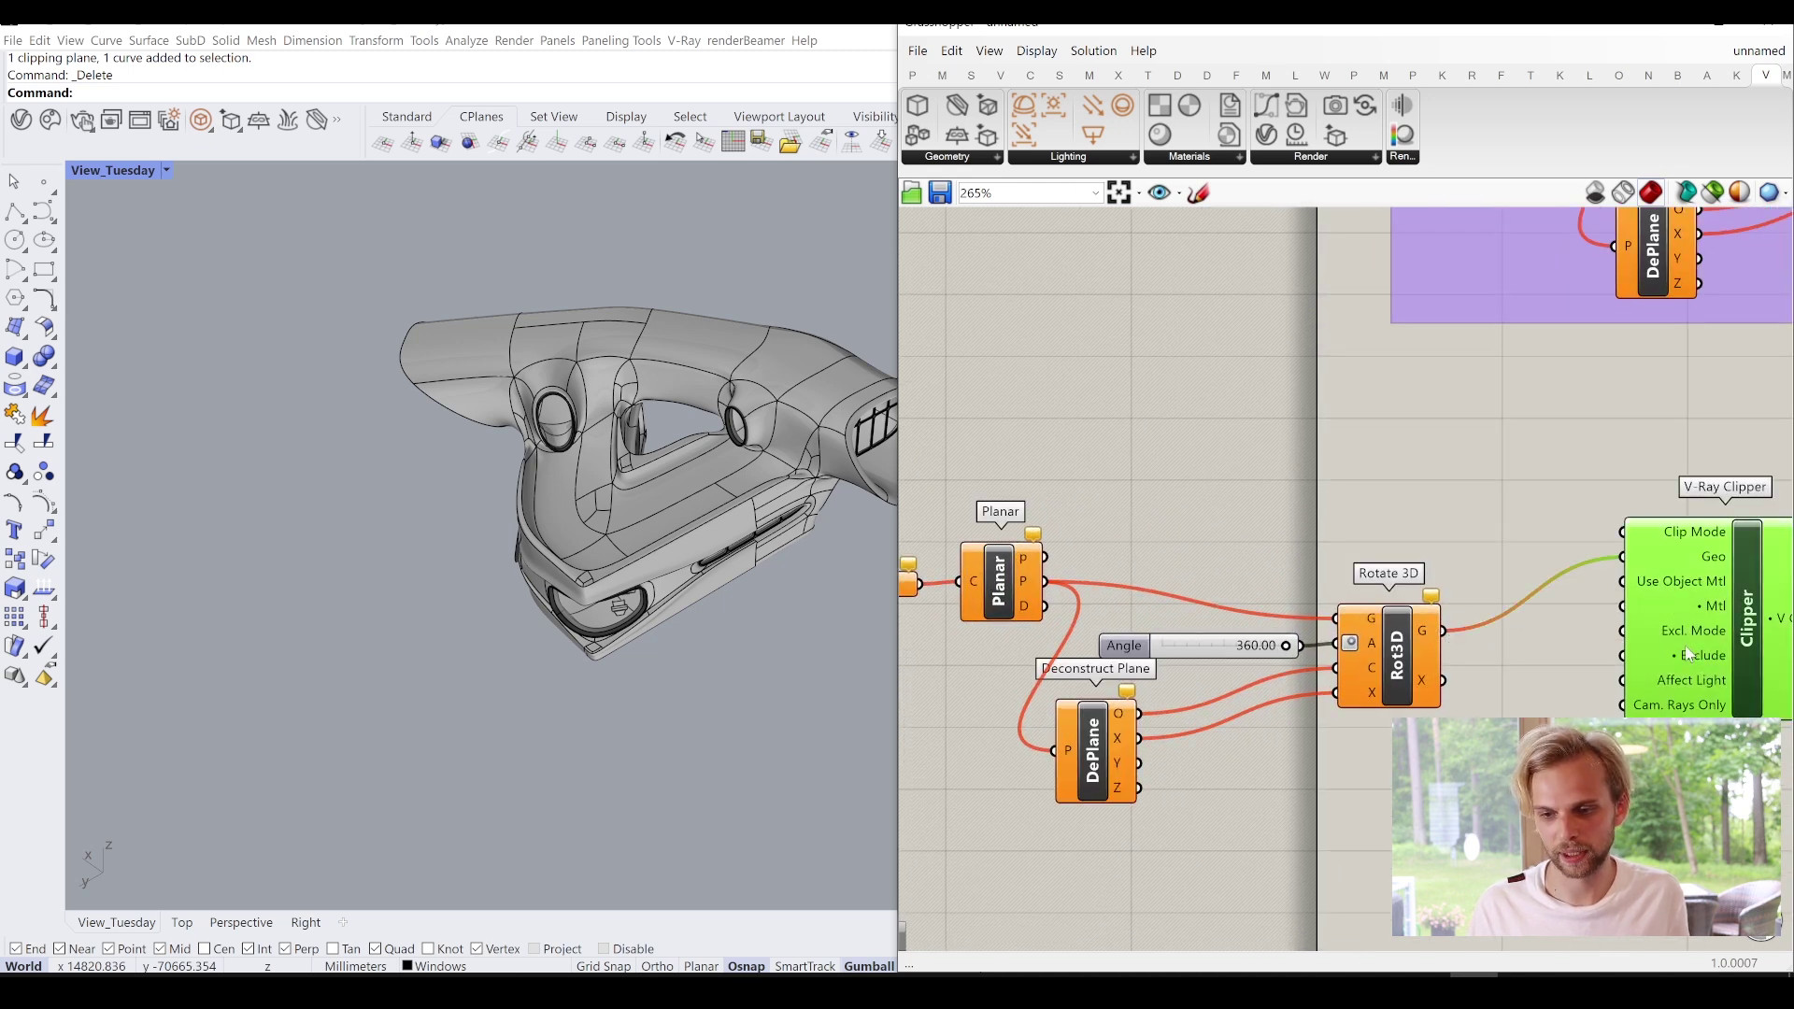
click(1107, 603)
right_drag(1107, 604, 1289, 572)
drag(1183, 692, 1043, 486)
drag(1185, 550, 1155, 582)
click(1213, 456)
Draw a 10000 by 10000 mm rectangle in the Rhino viewport in front of the model.
right_drag(1064, 564, 1149, 526)
scroll(1150, 526, up, 3)
click(1131, 551)
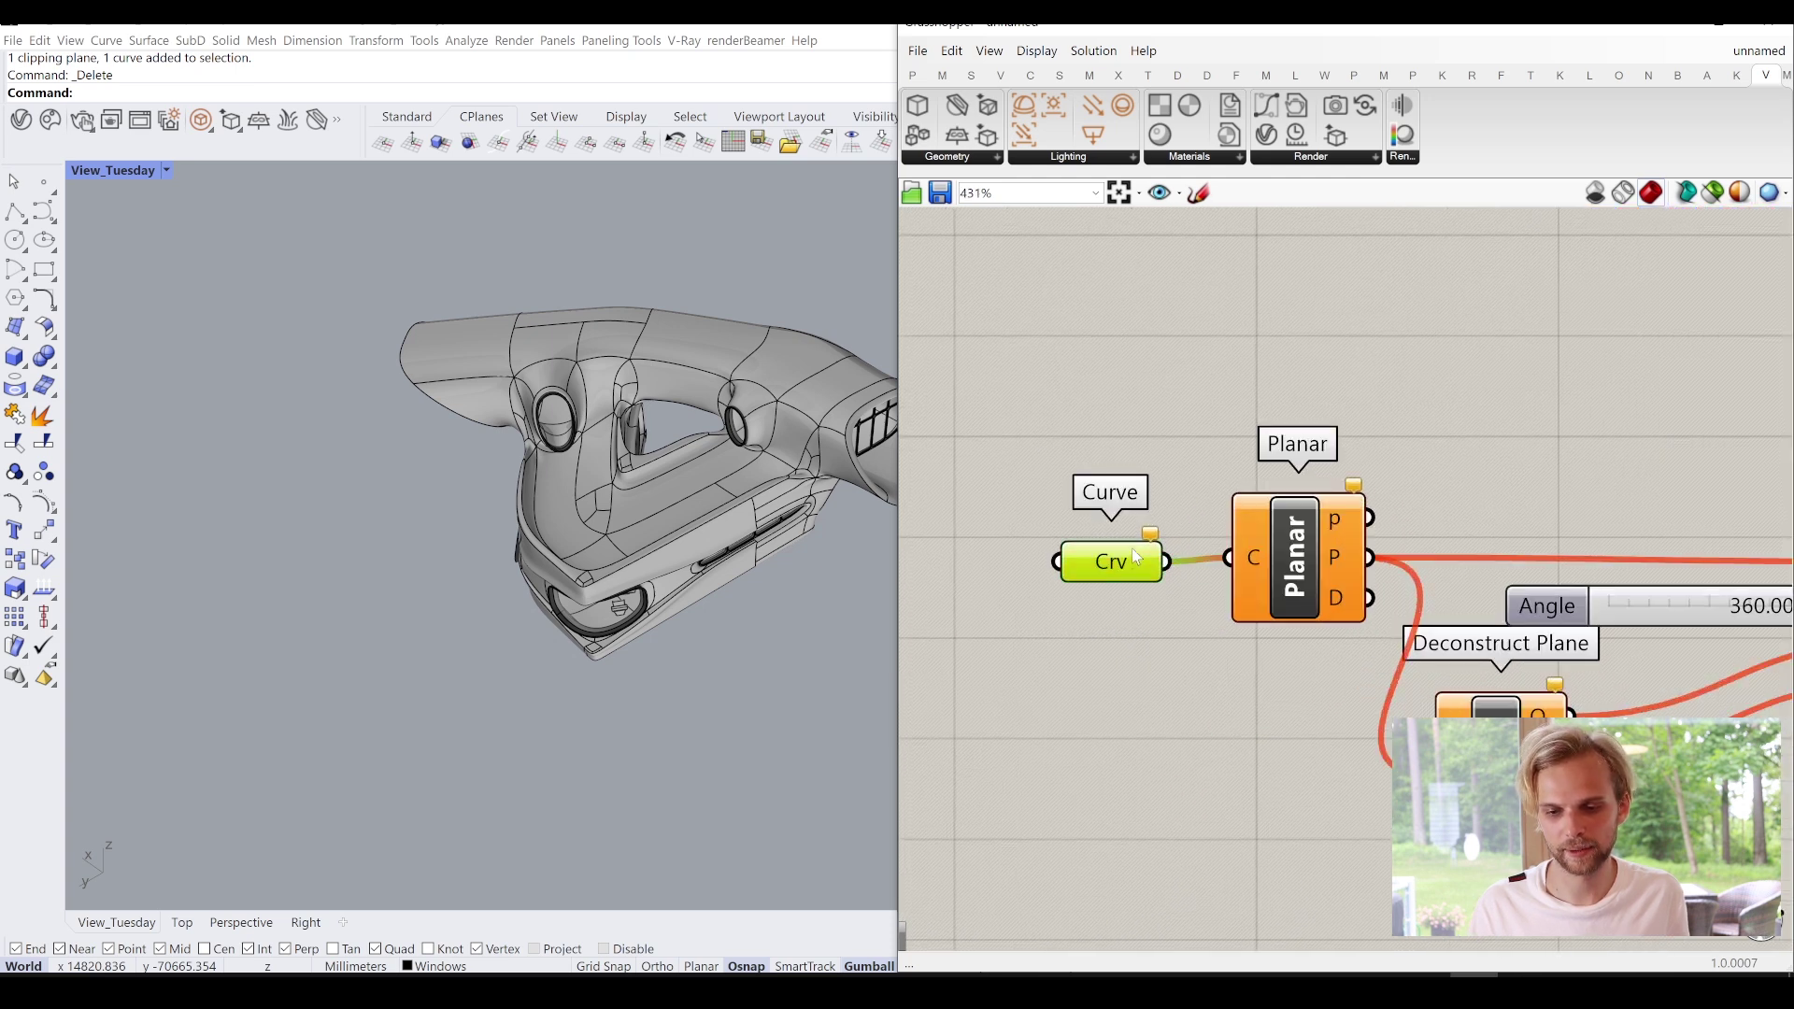
click(1169, 456)
scroll(277, 558, down, 2)
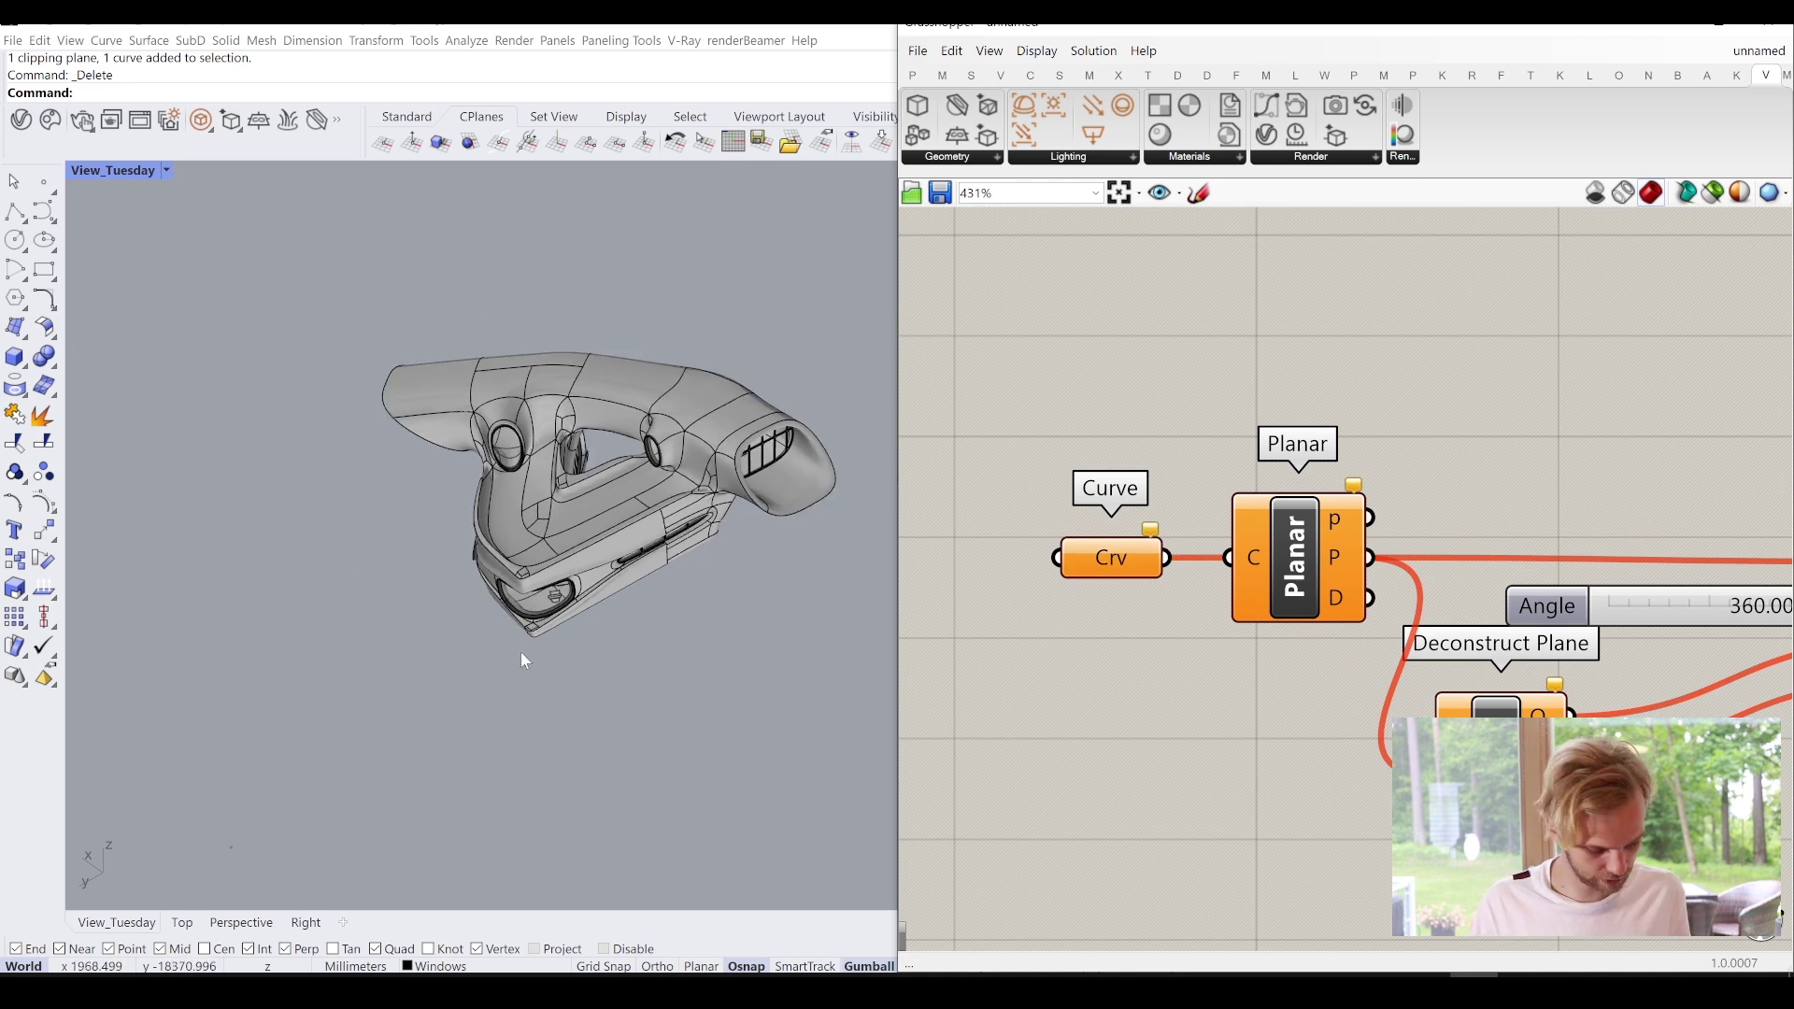
shift+right_drag(522, 663, 486, 593)
click(44, 270)
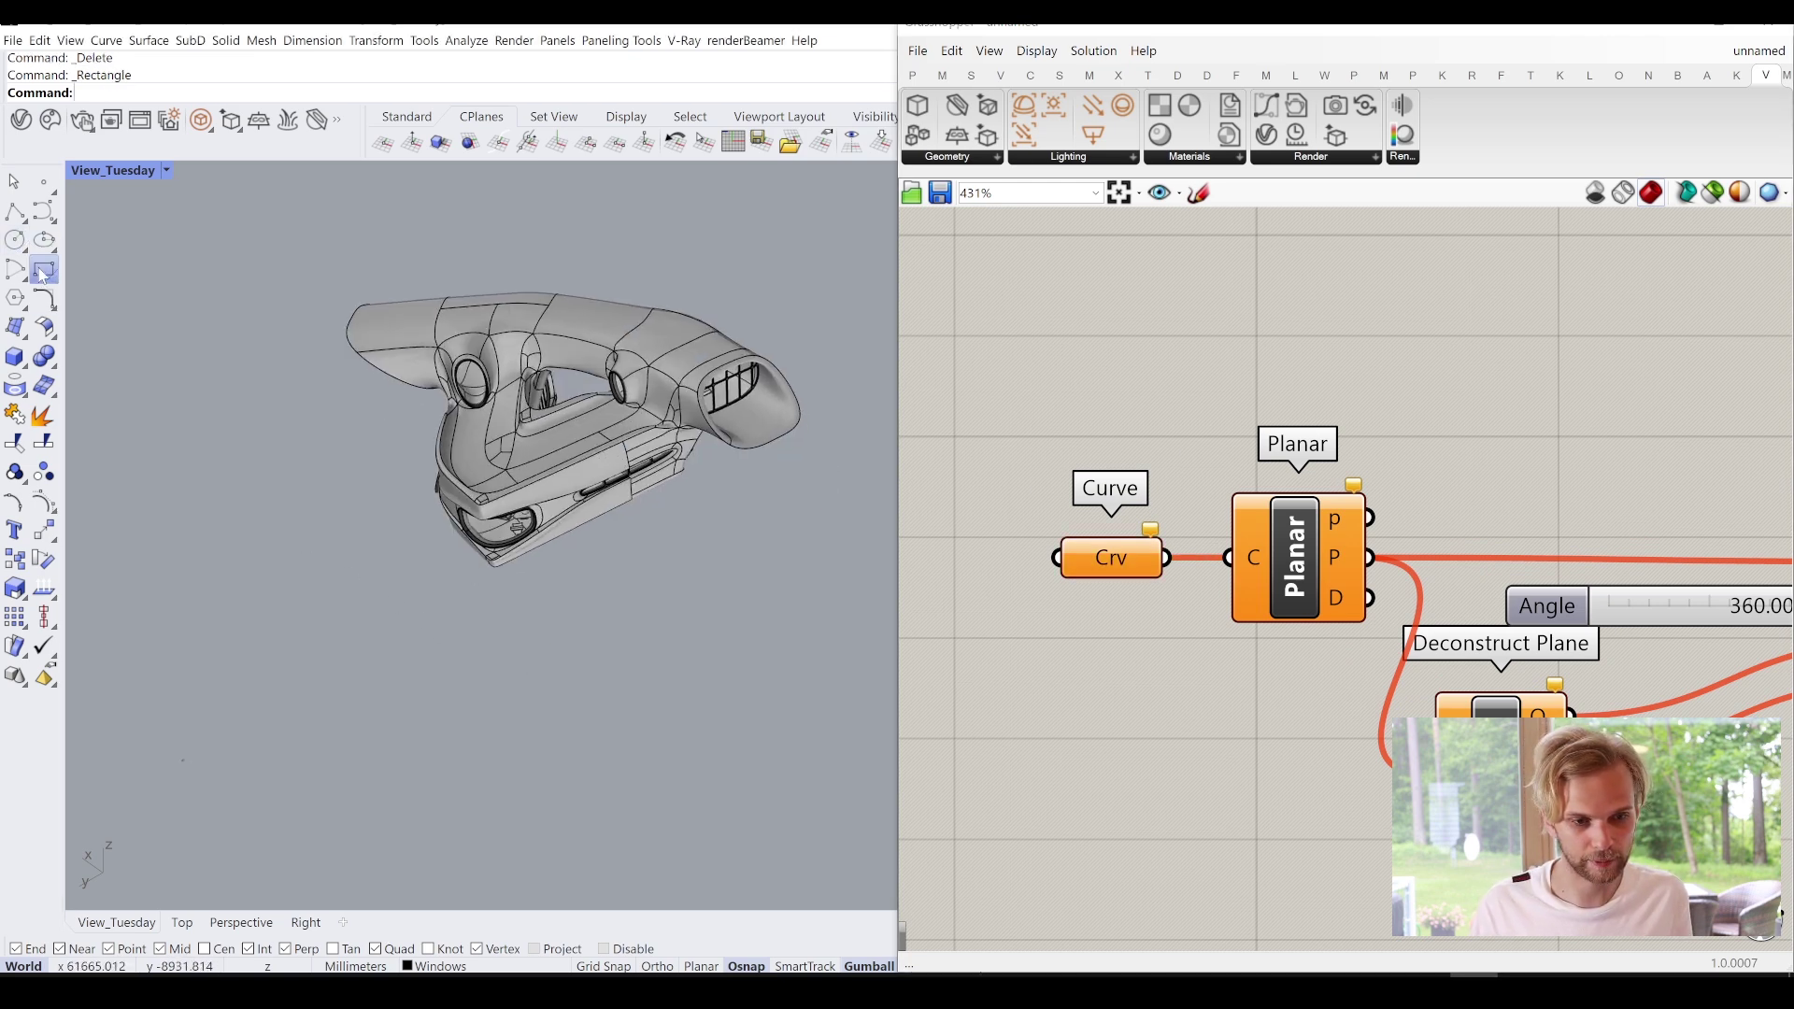
click(512, 745)
text(10)
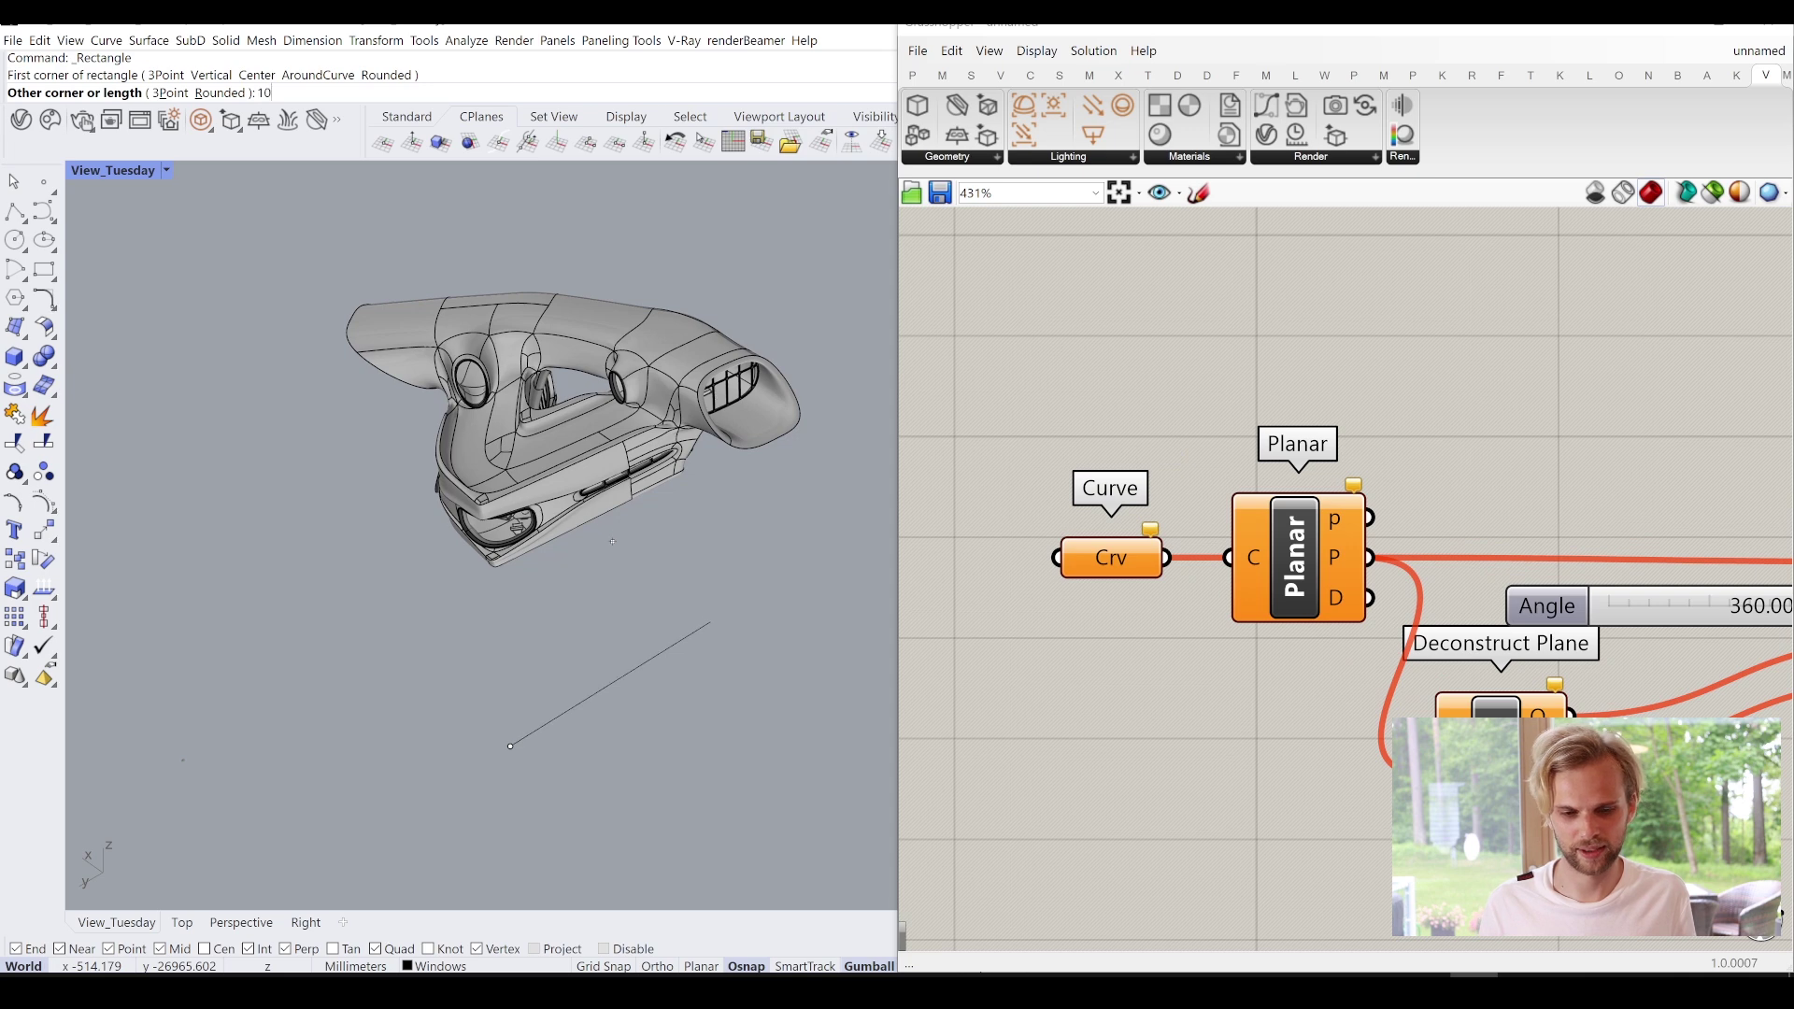
text(000)
key(Return)
text(10000)
key(Return)
Assign the new rectangle to the copied Curve parameter.
click(439, 790)
click(1113, 565)
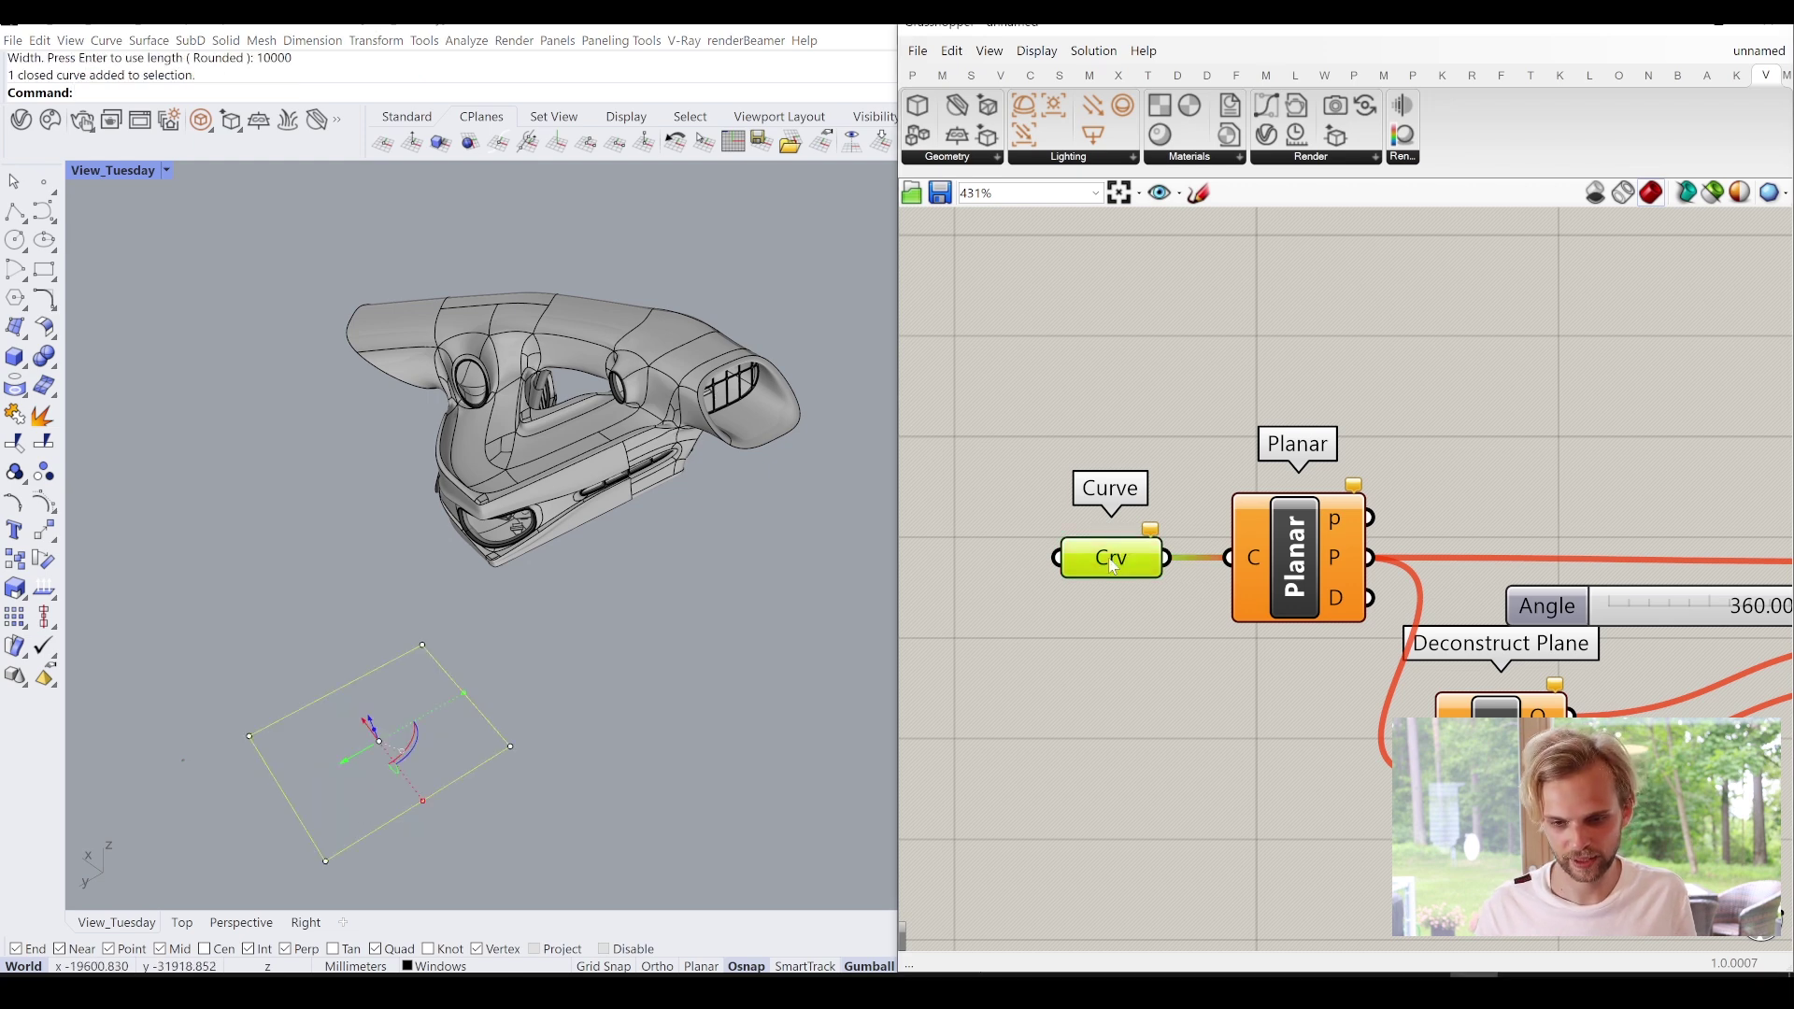
right_click(1113, 565)
click(1220, 819)
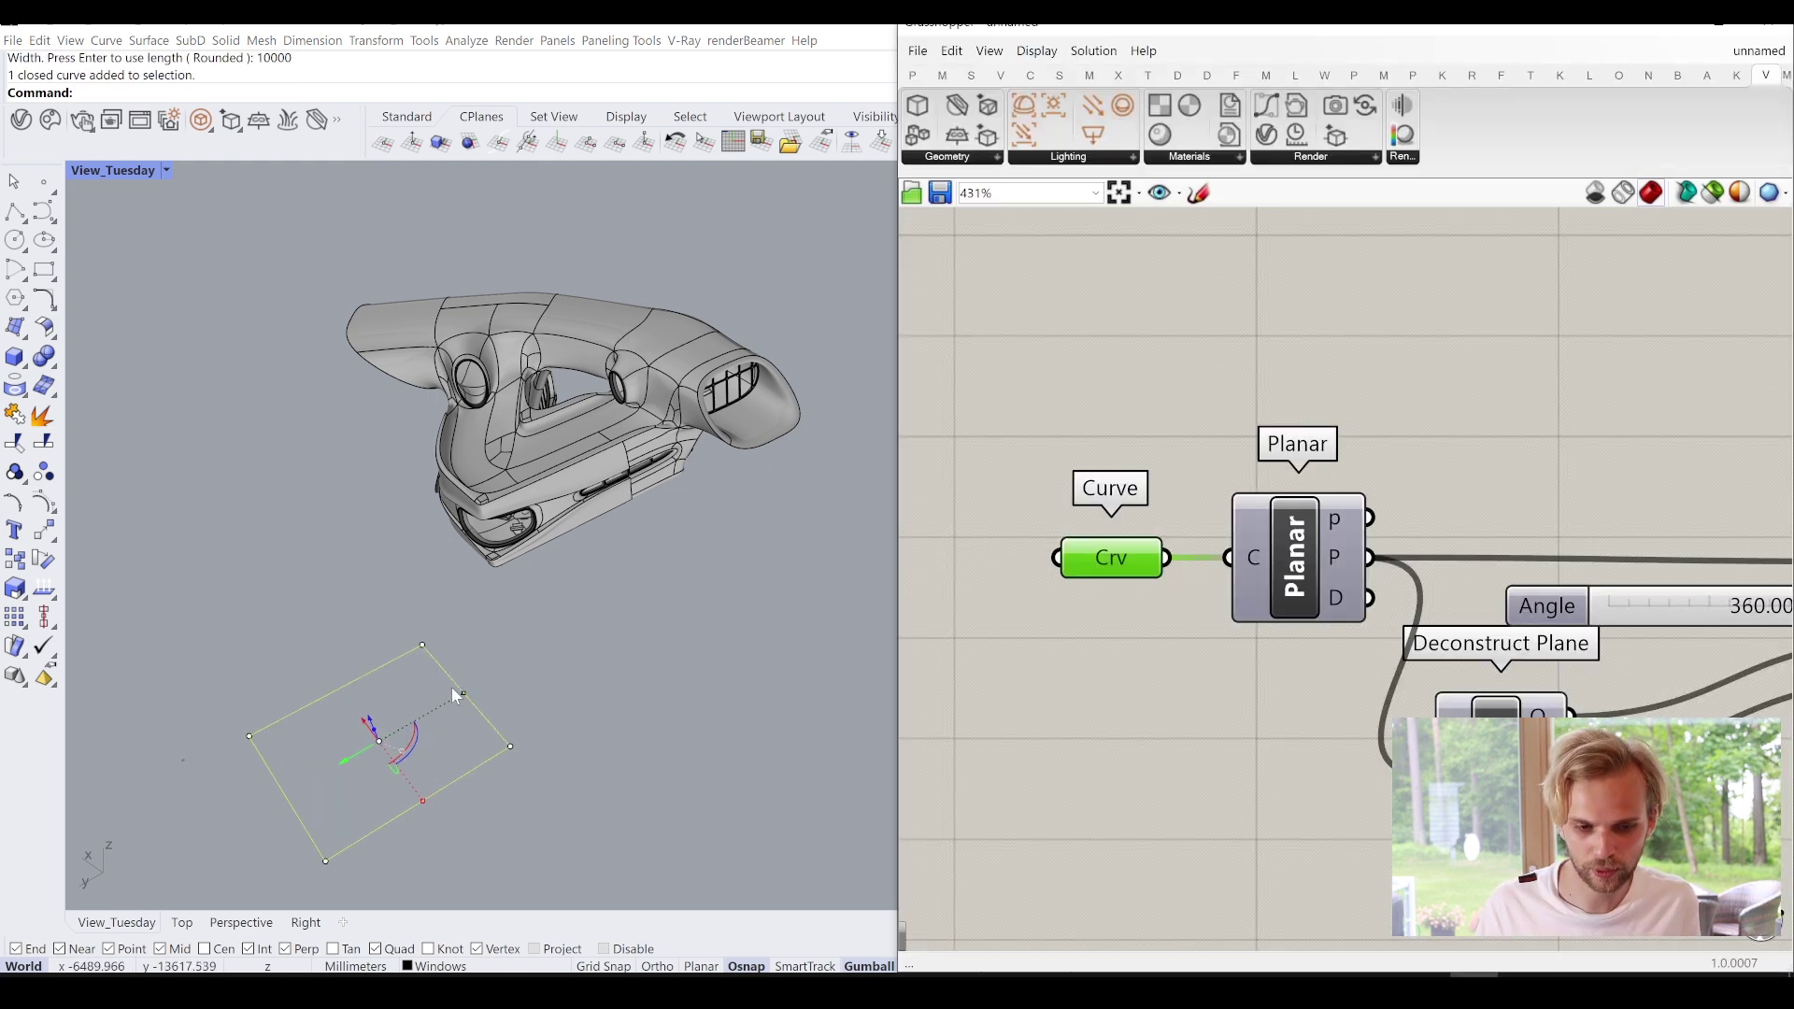
Move the rectangle over to the model and raise it to the height of the lower body, then deselect it.
right_drag(738, 740, 284, 569)
drag(284, 569, 607, 440)
right_drag(608, 439, 823, 505)
drag(825, 538, 762, 598)
right_drag(761, 598, 756, 394)
scroll(608, 529, up, 3)
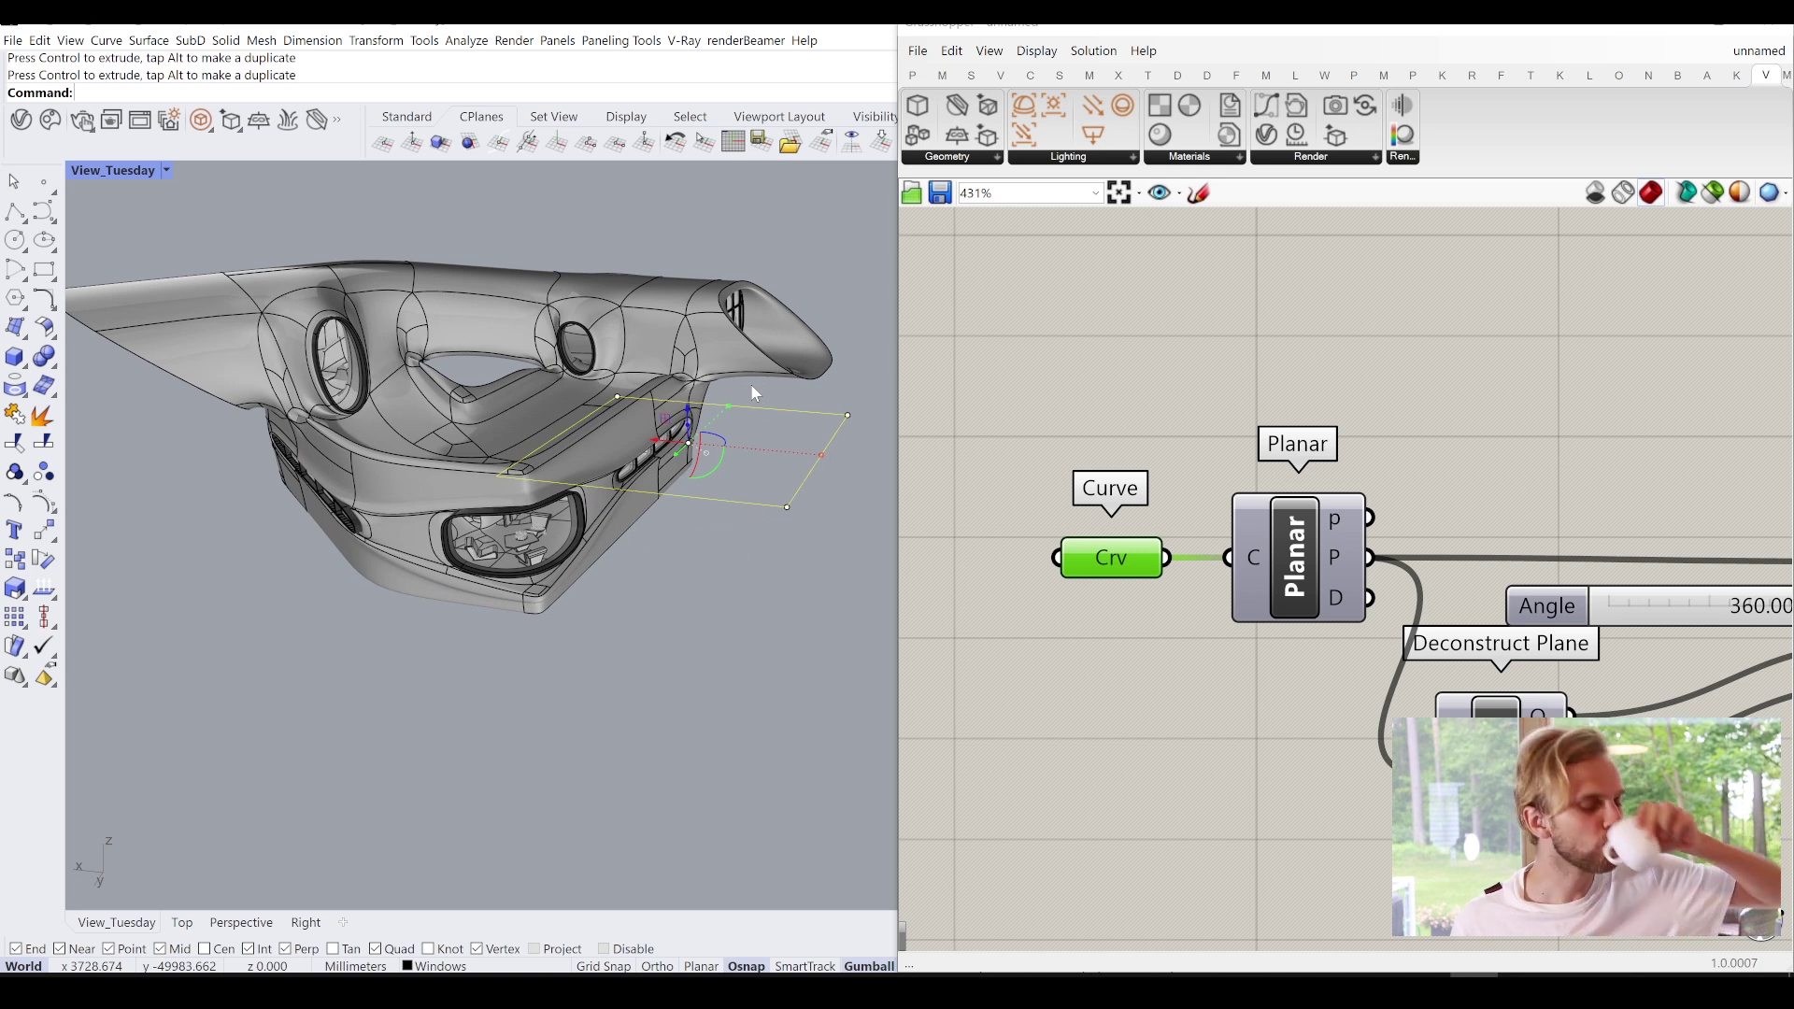
click(1346, 444)
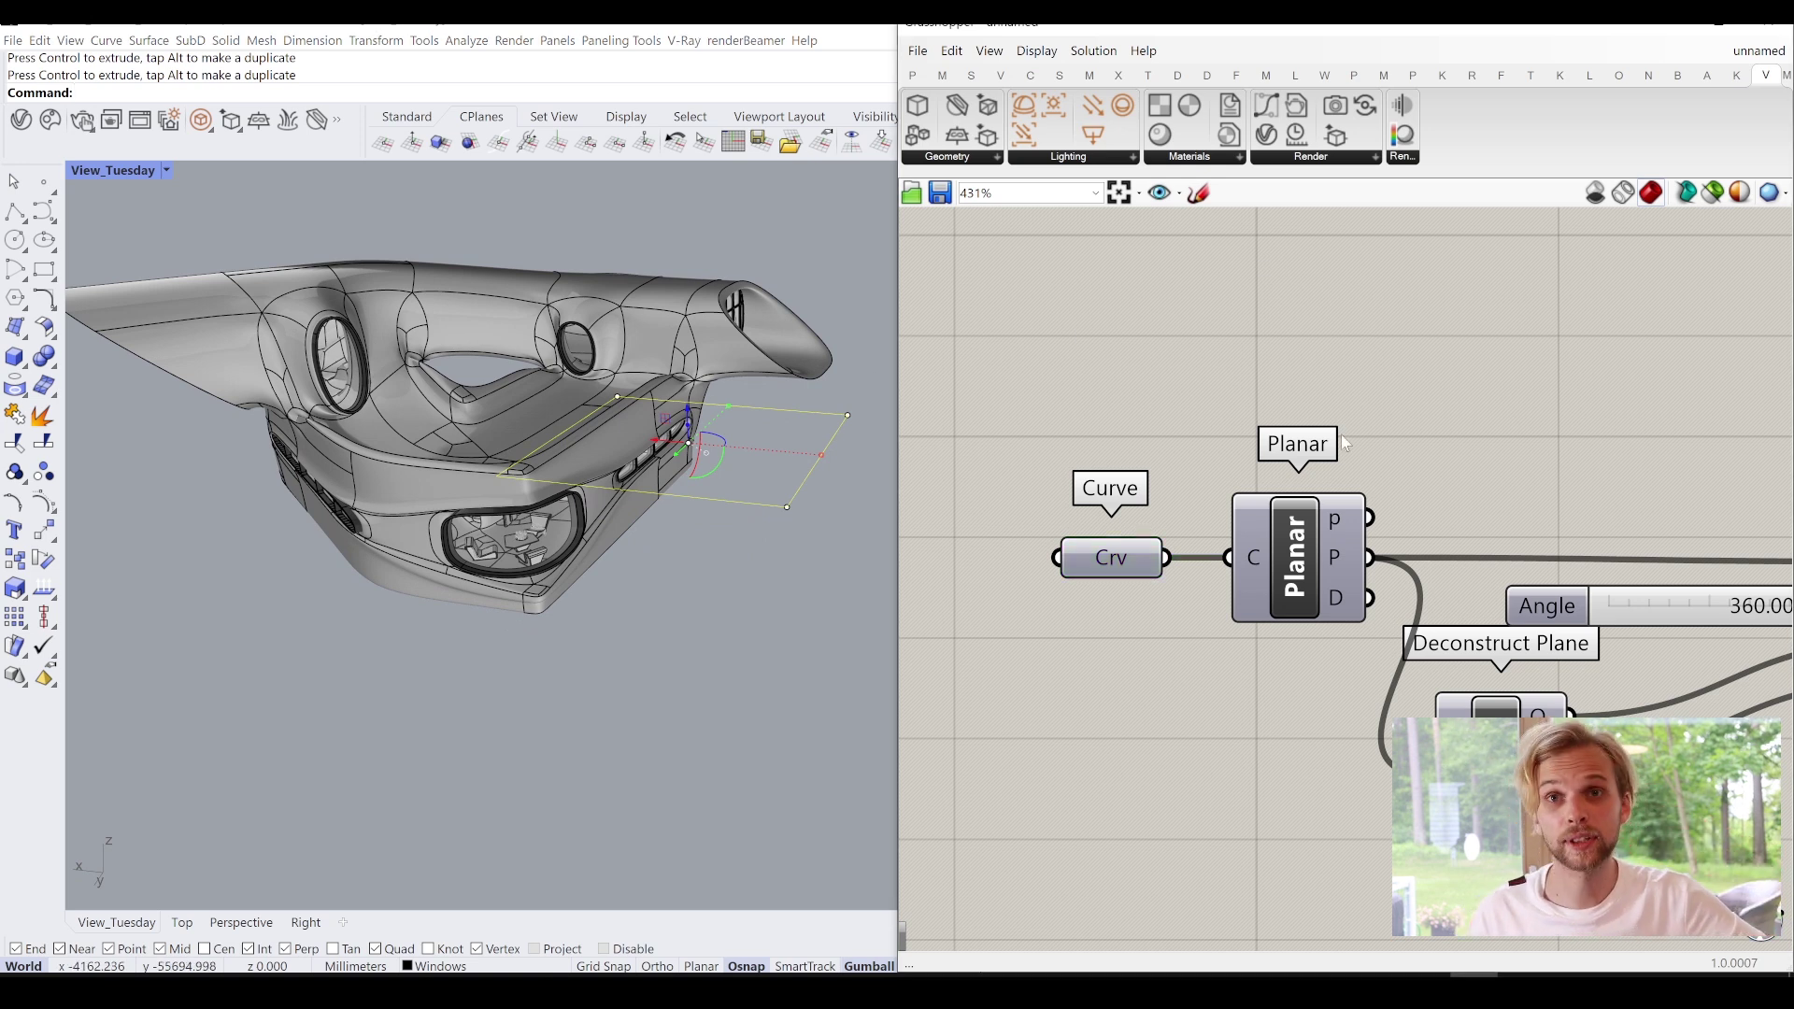
click(808, 628)
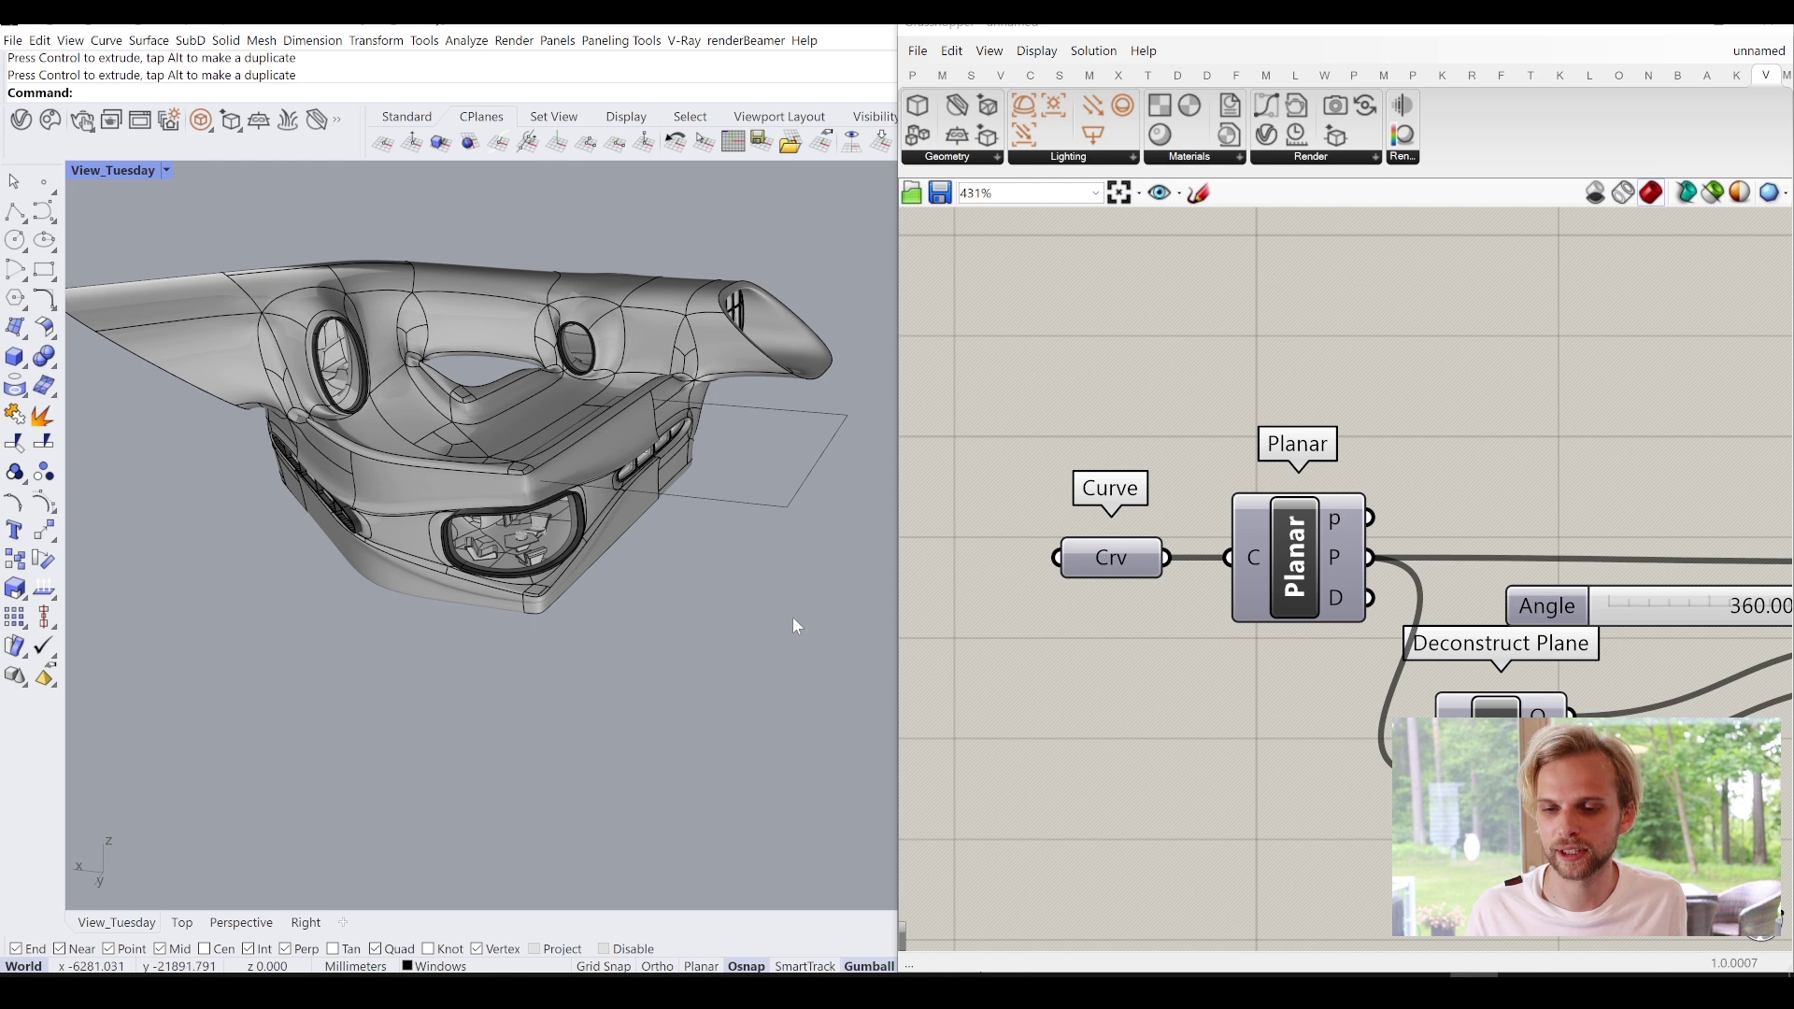
Run an interactive V-Ray render, collapse the frame buffer's History and Layers panels, and stop and close the render.
click(83, 120)
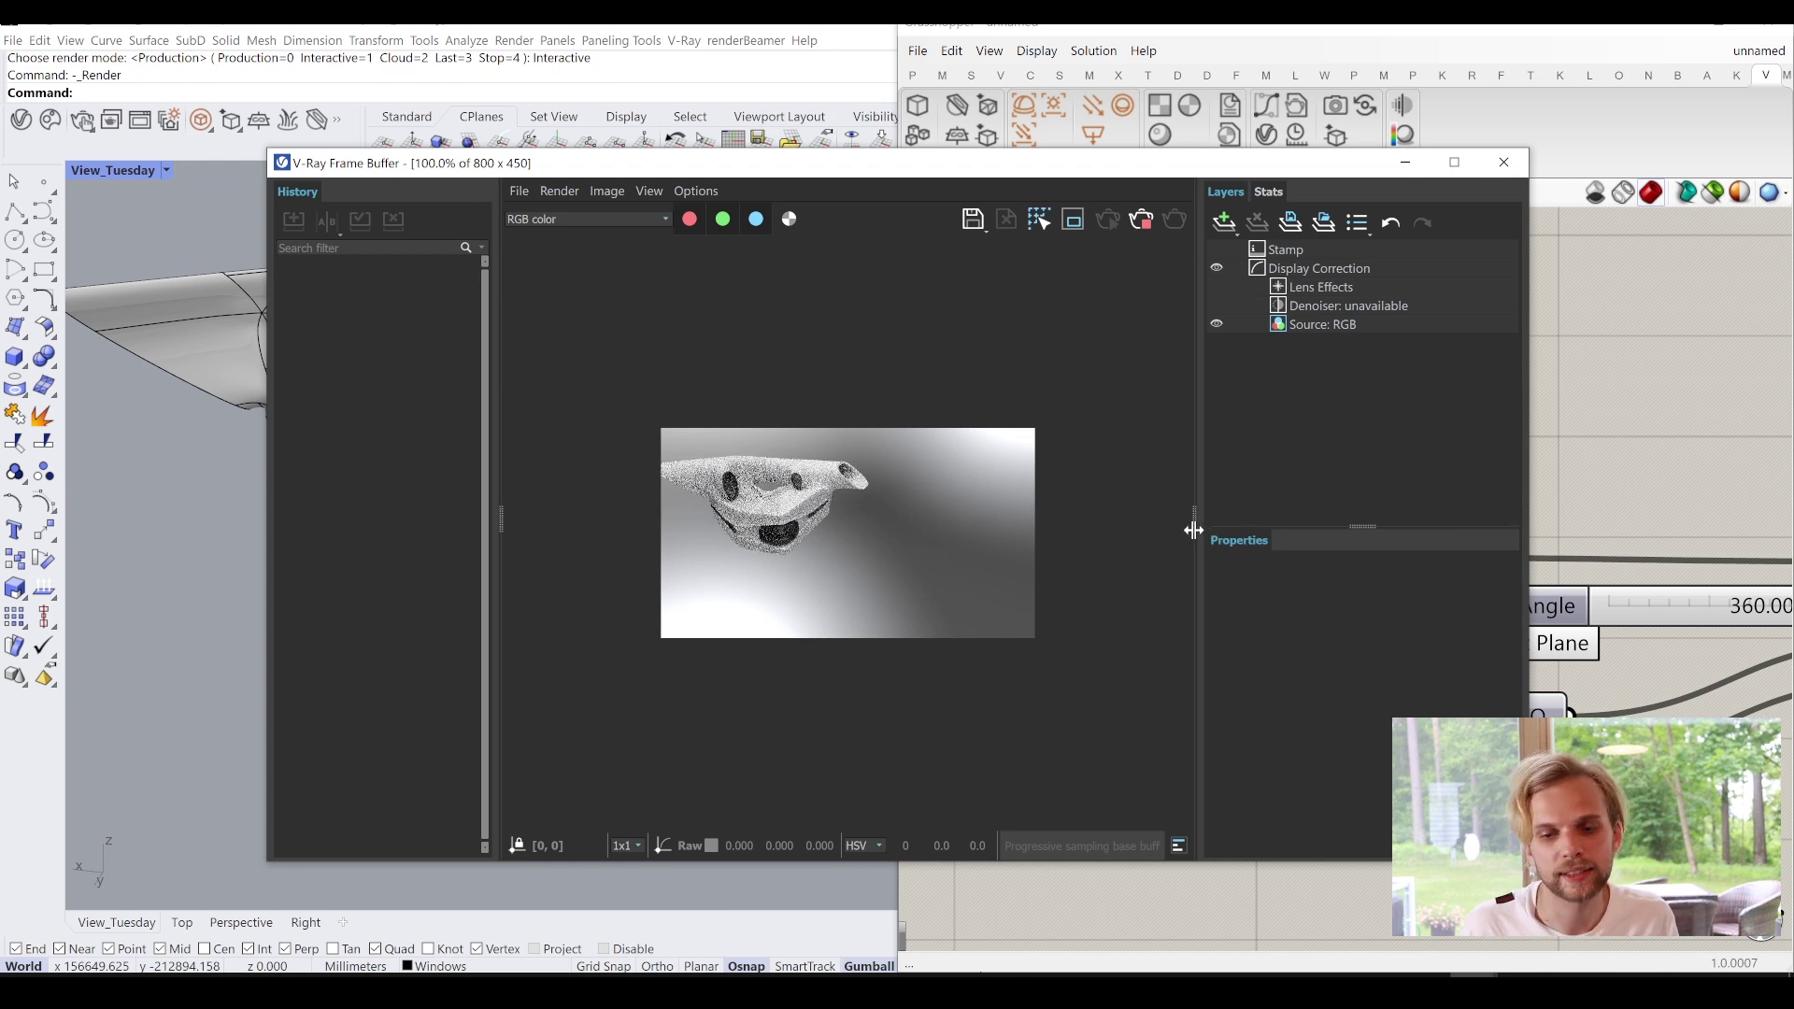
drag(1459, 542, 1633, 548)
drag(515, 523, 281, 518)
click(1471, 219)
click(701, 259)
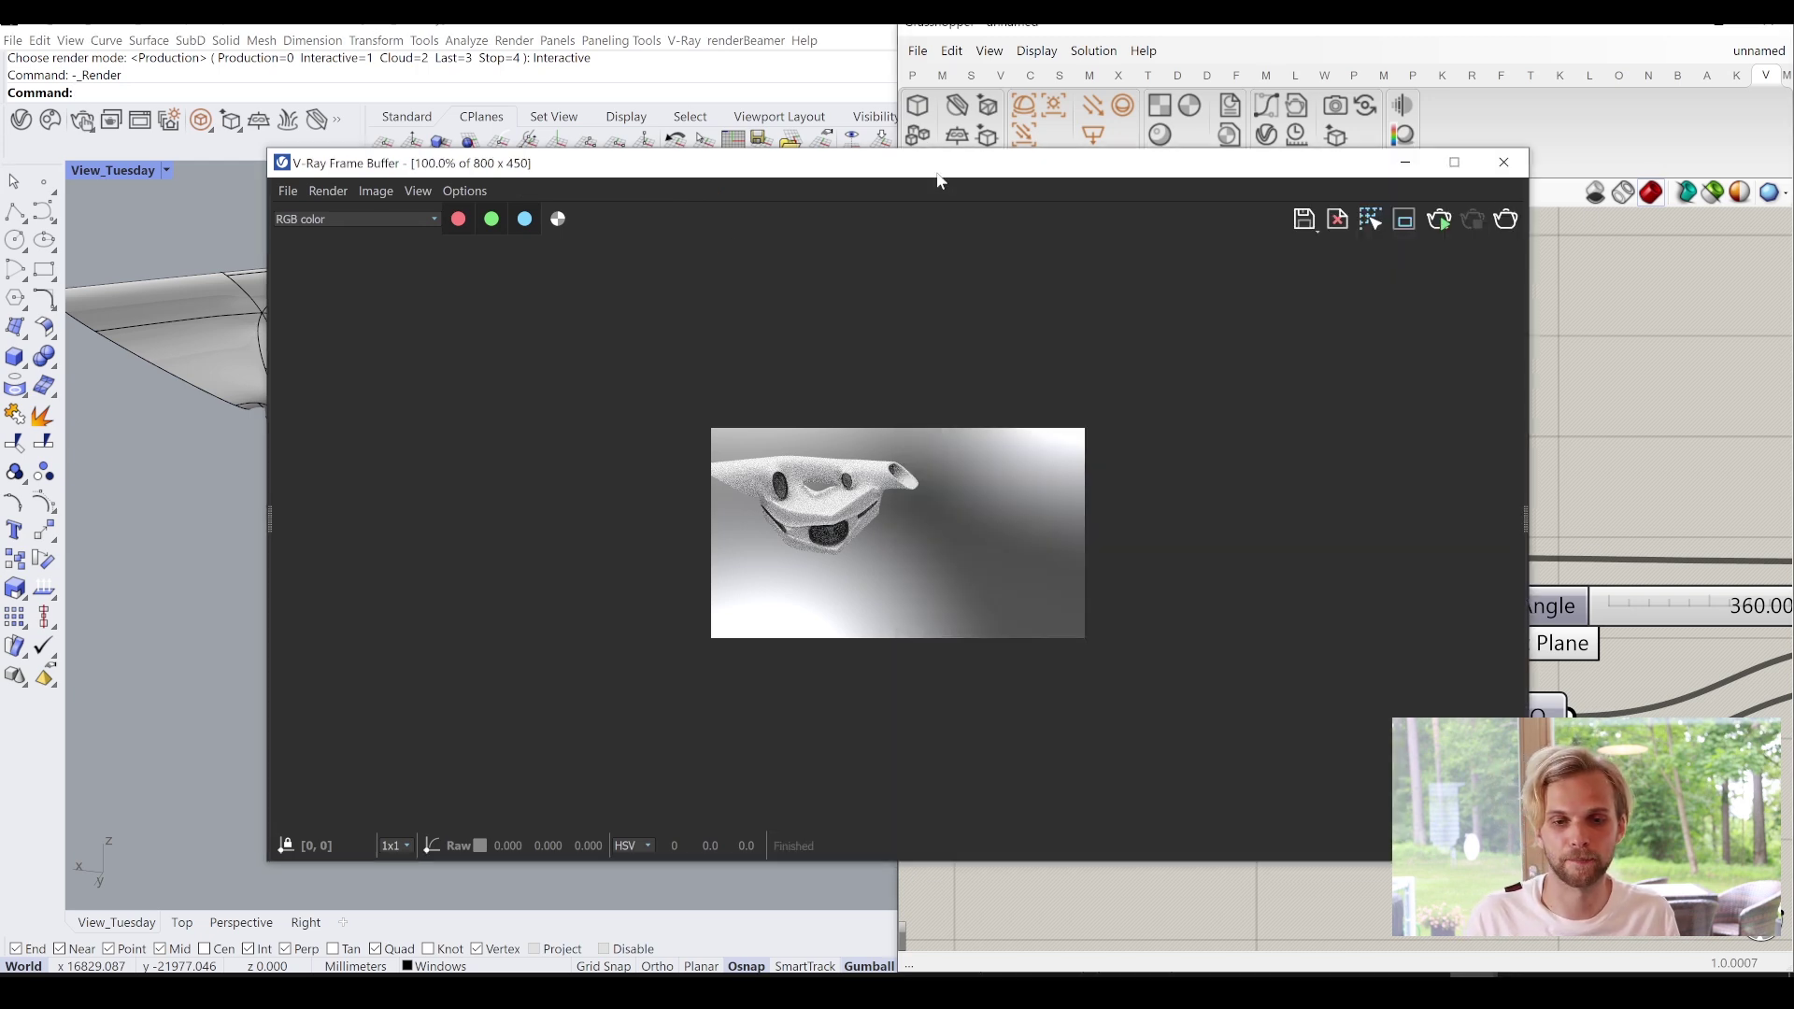
click(1503, 163)
Add a V-Ray Render component, connect the Clipper's V Geo output to its V Geo input, and align it with the Clipper.
scroll(1545, 457, down, 4)
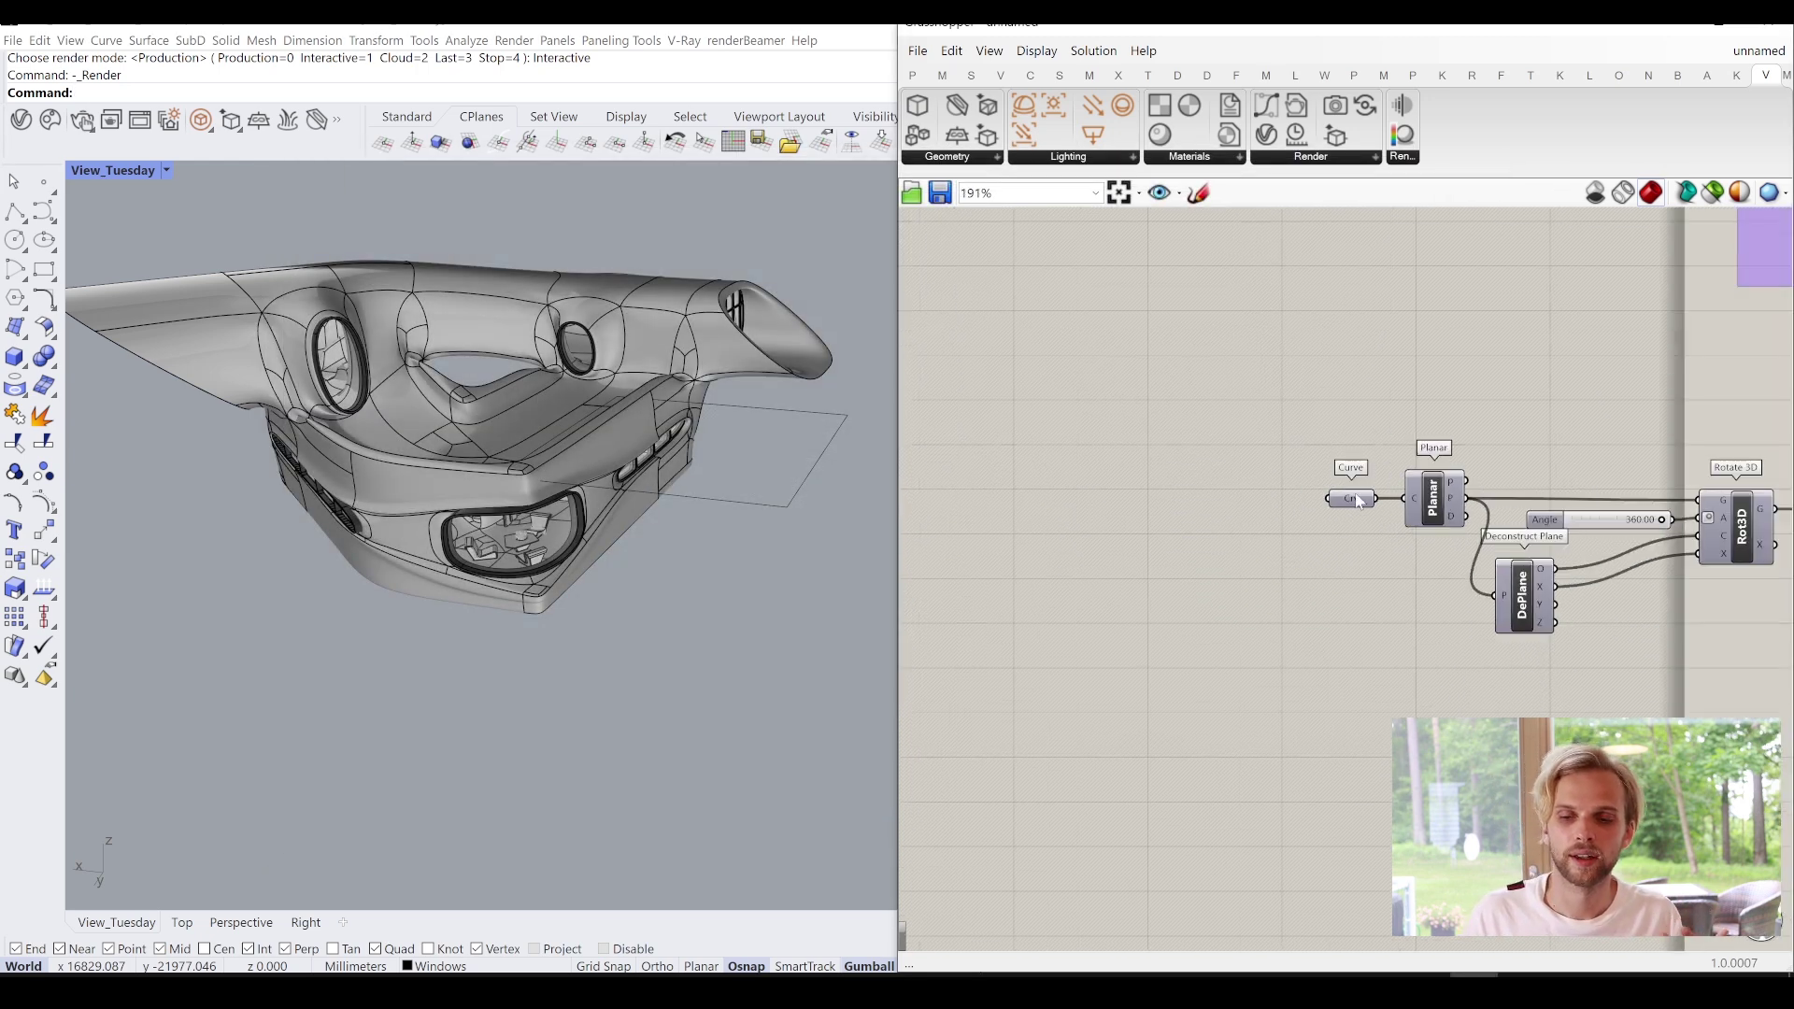
drag(1627, 460, 1585, 461)
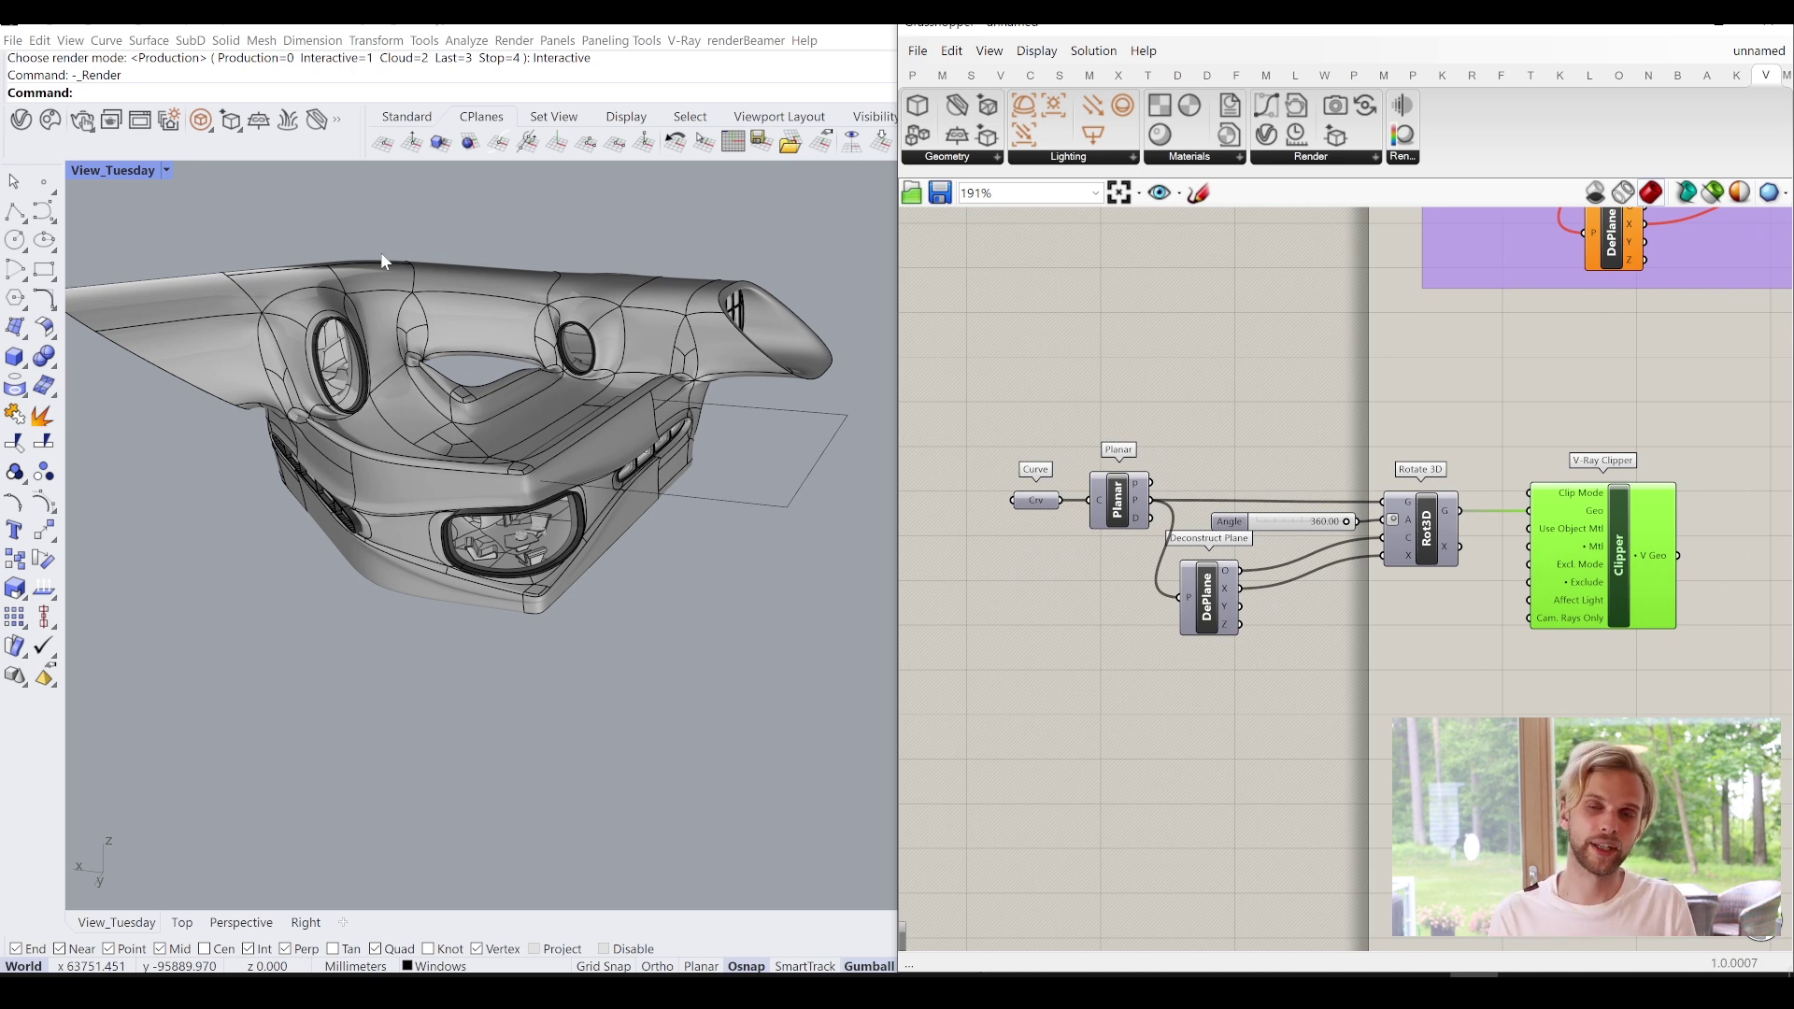
click(1304, 158)
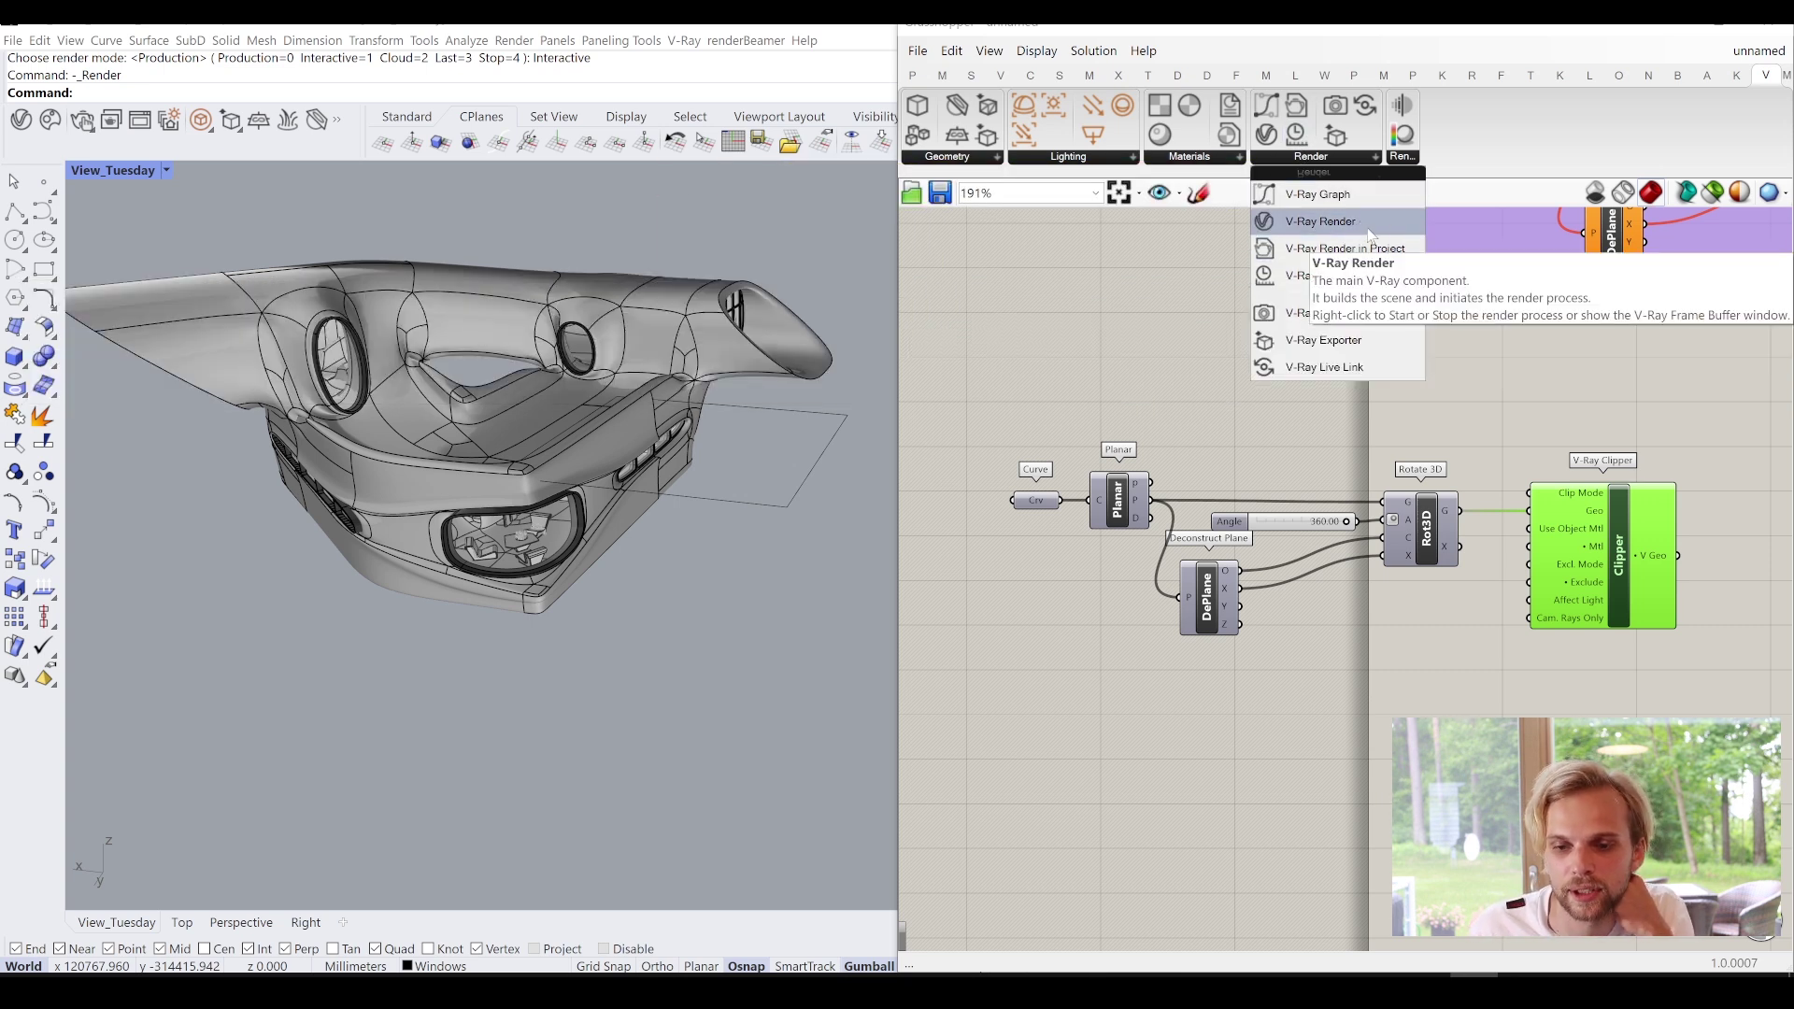
drag(1370, 236, 1723, 423)
right_drag(1693, 428, 1323, 372)
drag(1377, 388, 1546, 514)
click(1318, 436)
scroll(1318, 439, up, 2)
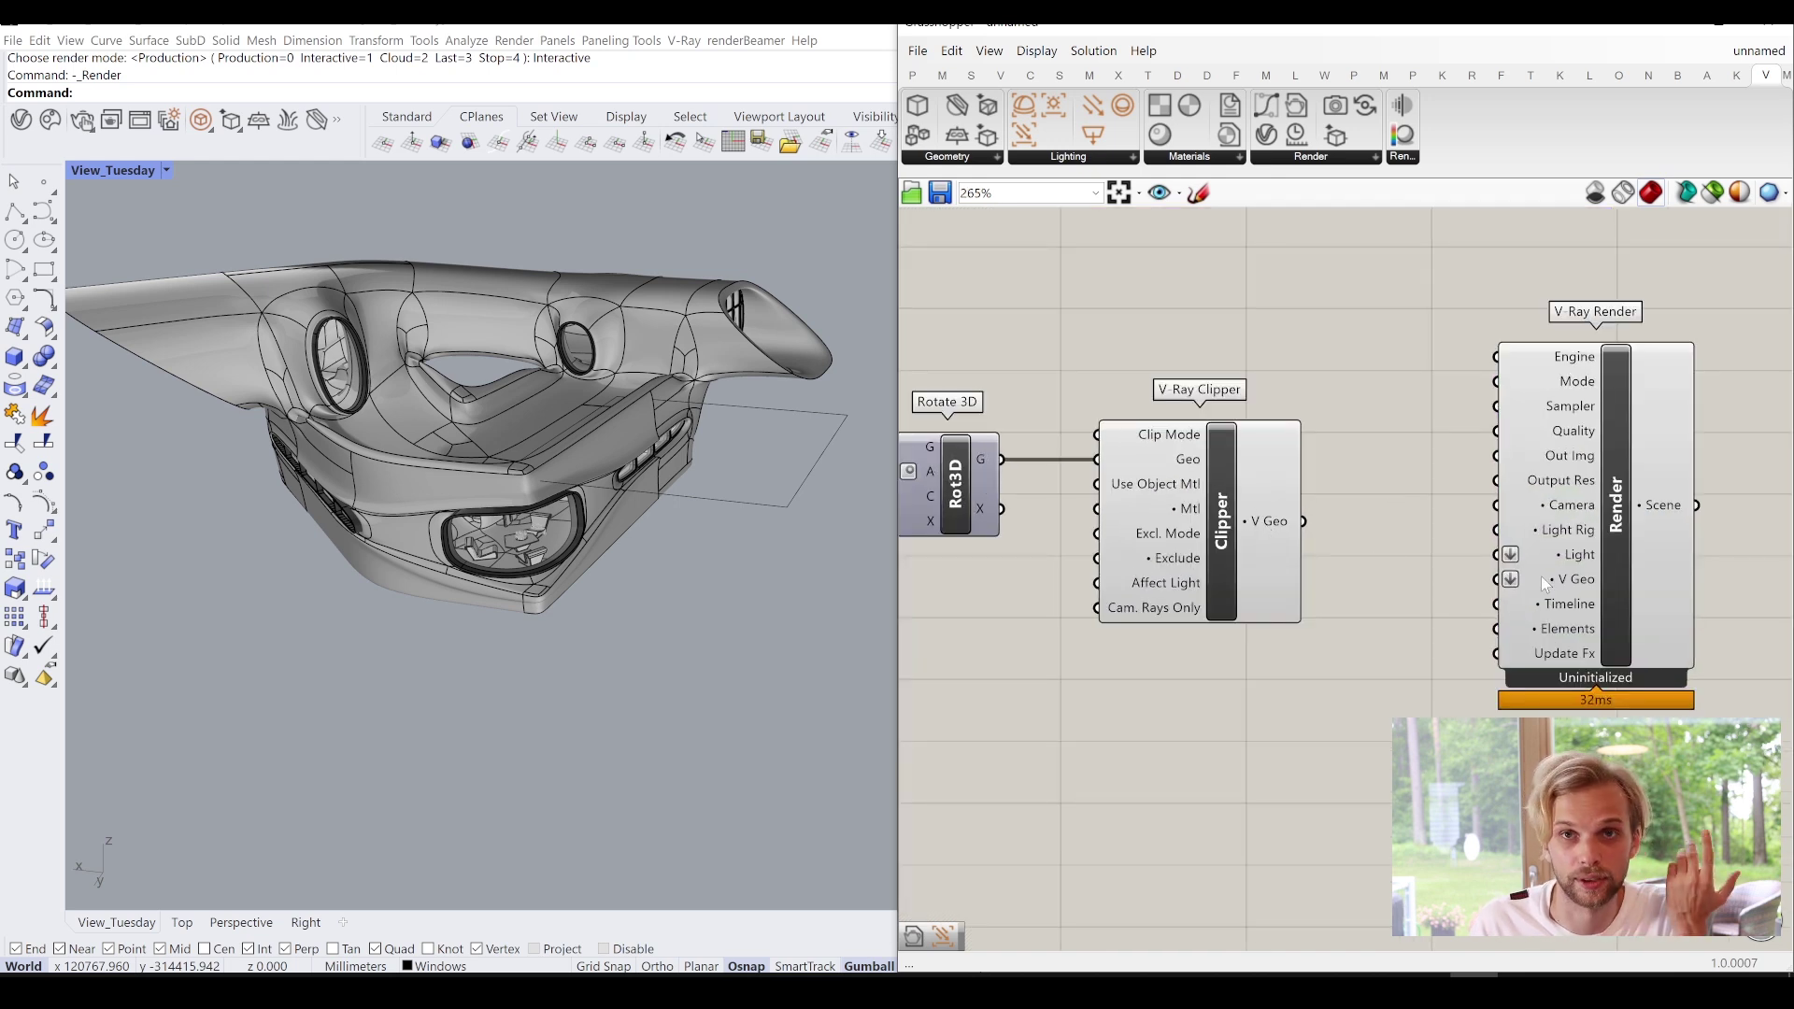
drag(1498, 584, 1499, 582)
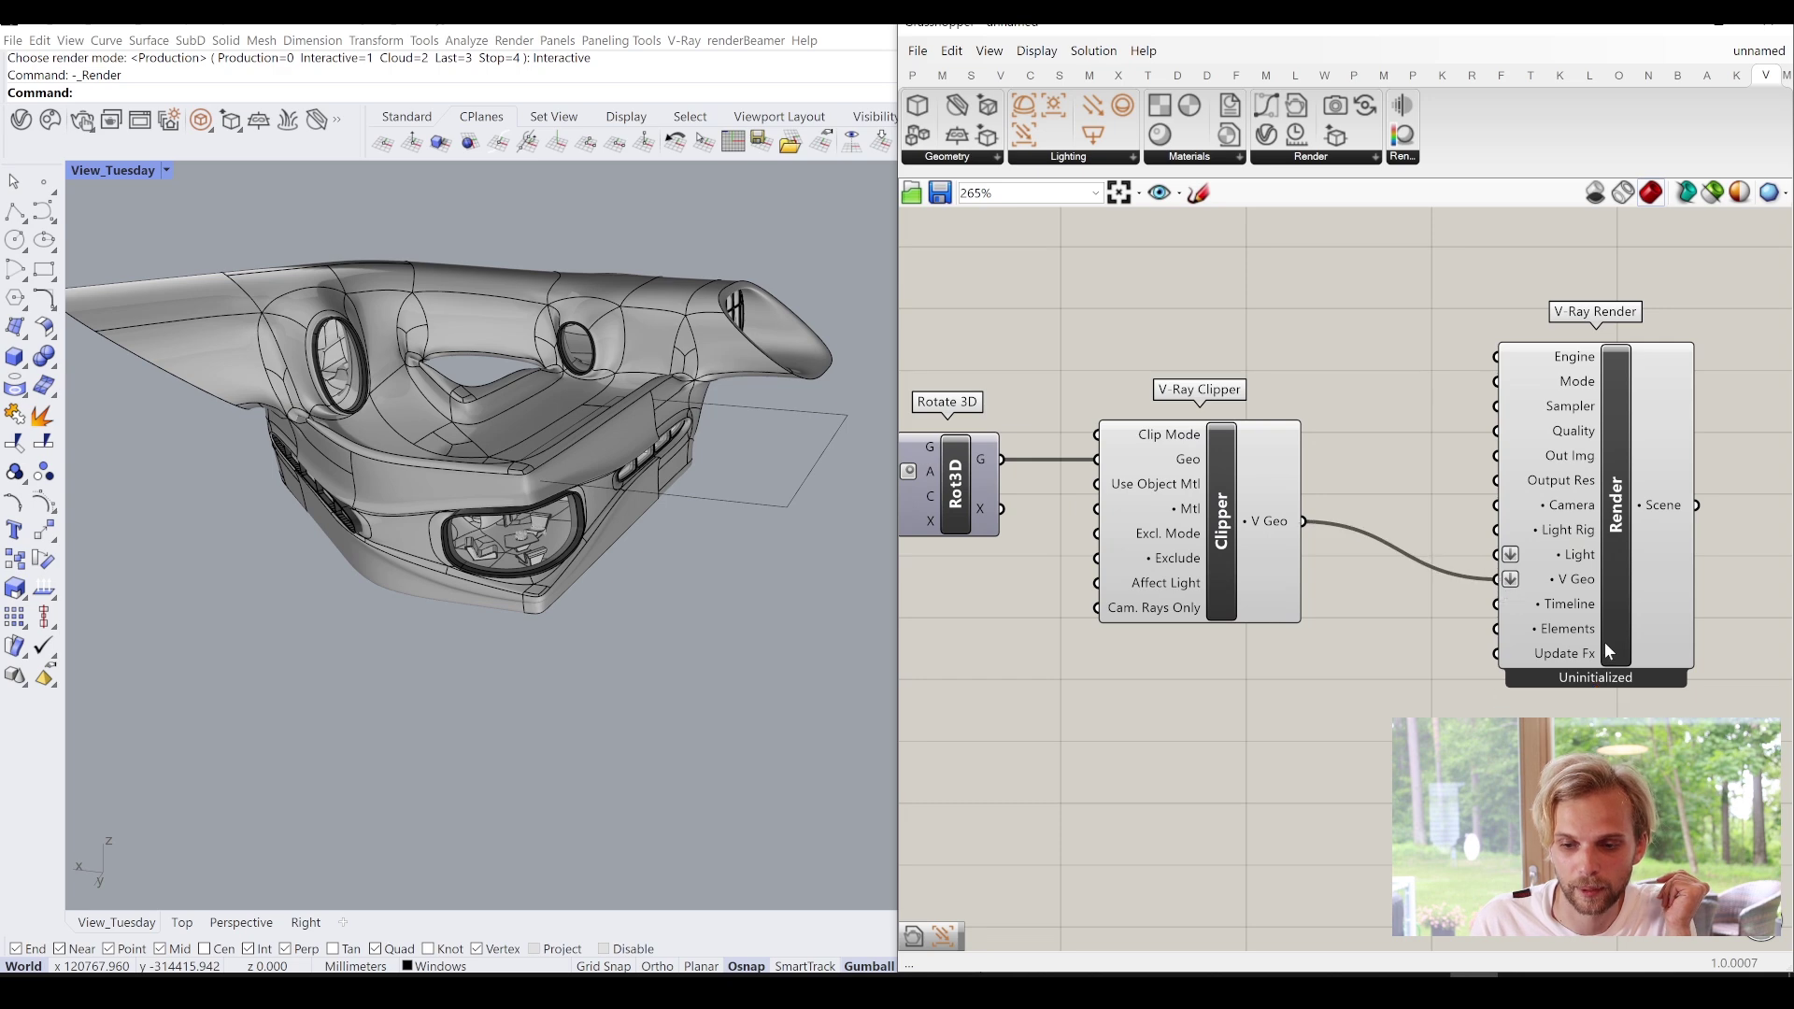
drag(1619, 647, 1523, 590)
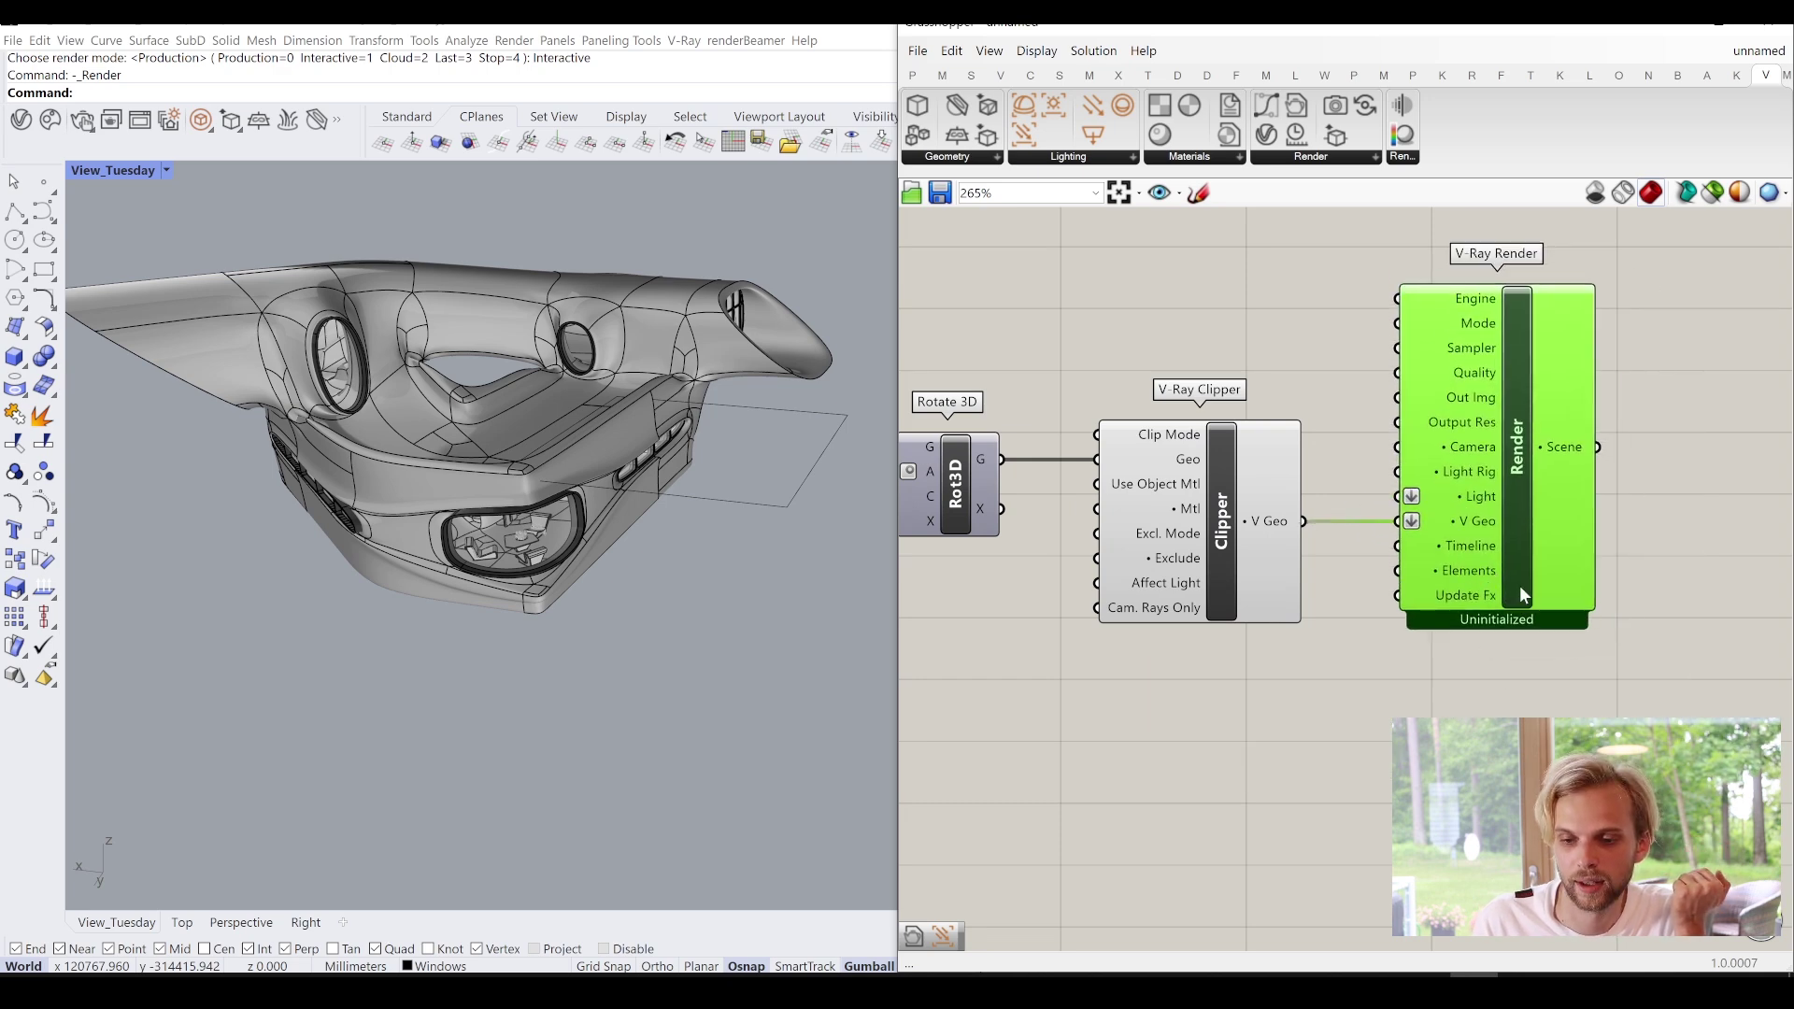
click(1522, 587)
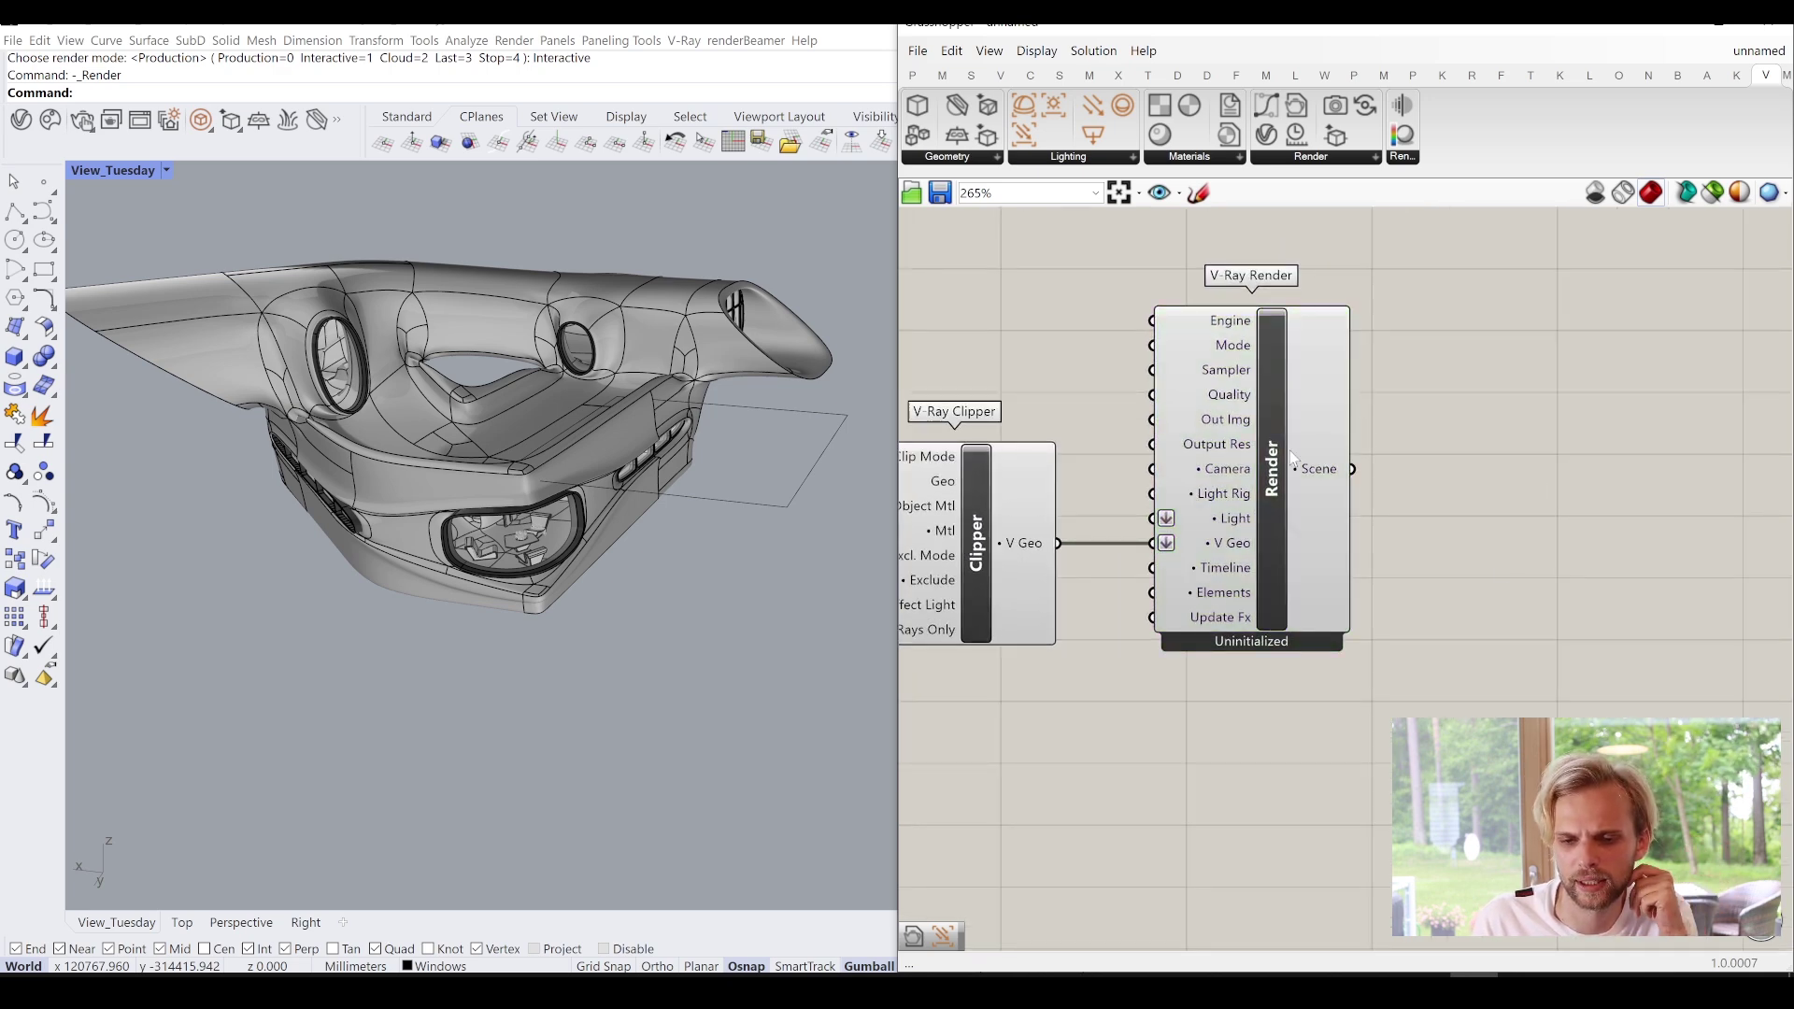
Test the clipper setup with an interactive V-Ray render of the Rhino scene, then stop it and close the frame buffer.
click(84, 122)
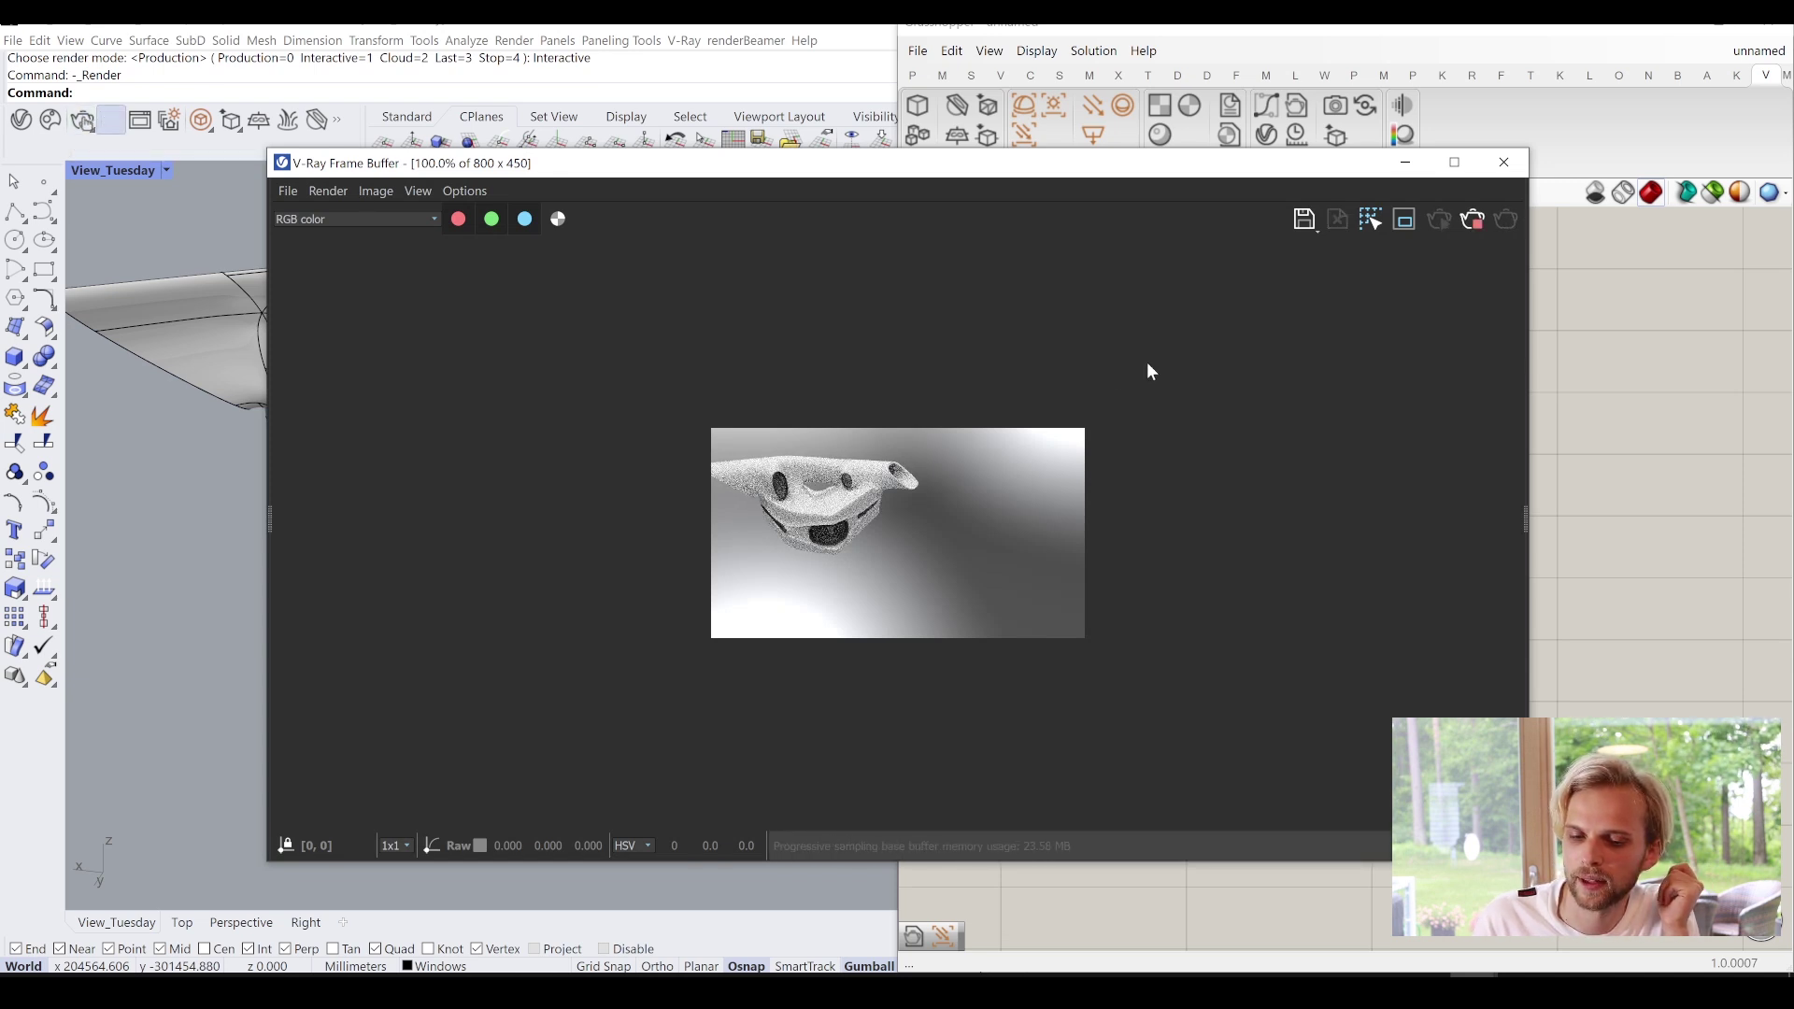
click(1475, 221)
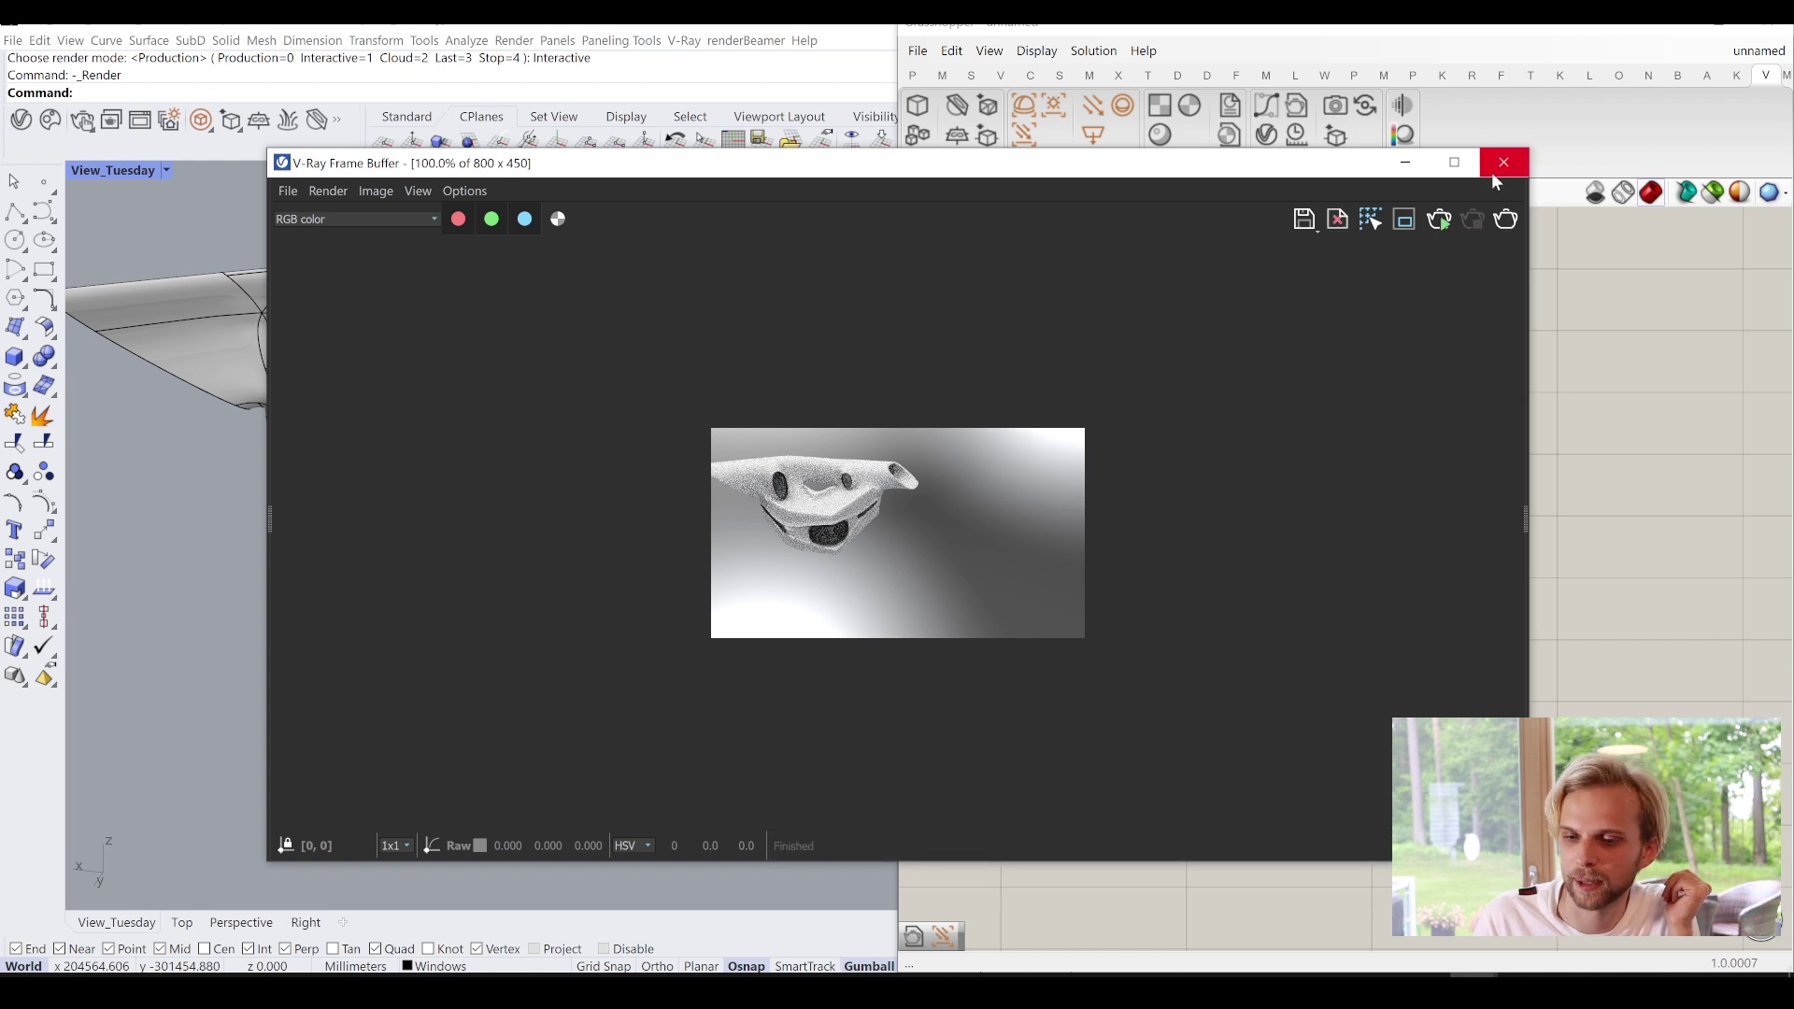
click(1495, 174)
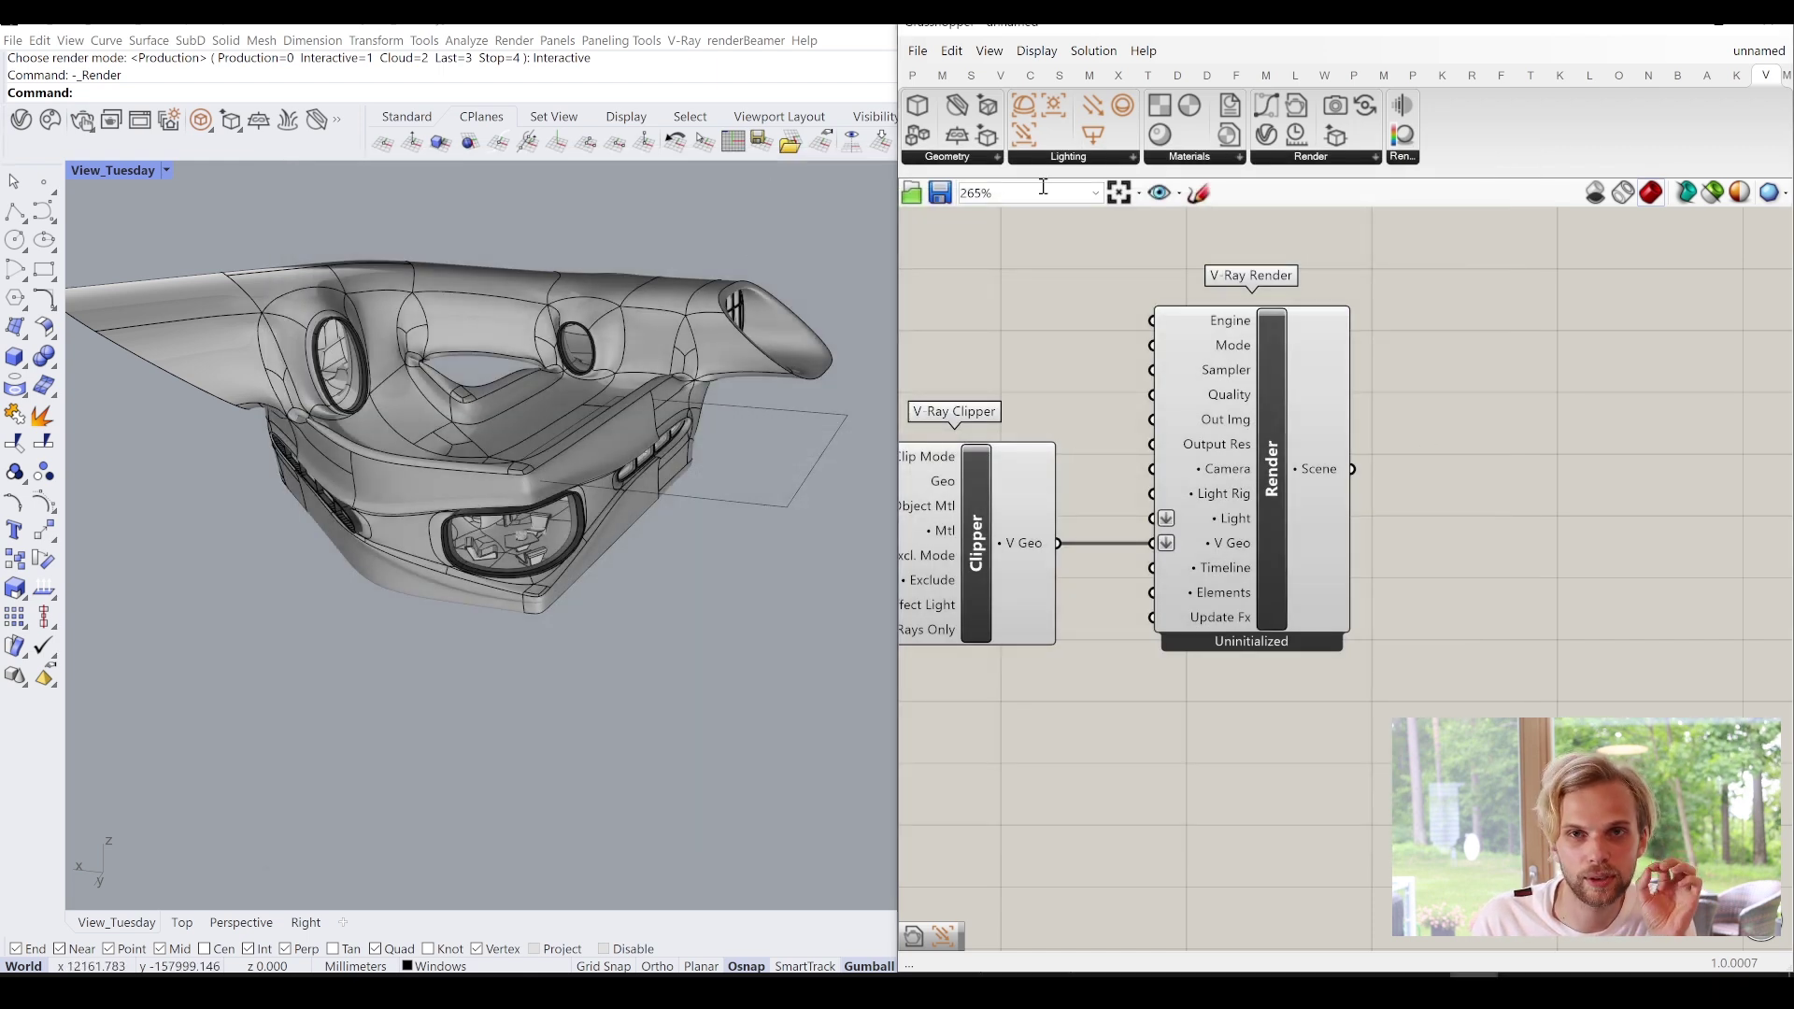
Add a V-Ray Render in Project component fed by V-Ray Render's Scene output and start an interactive render.
click(1308, 159)
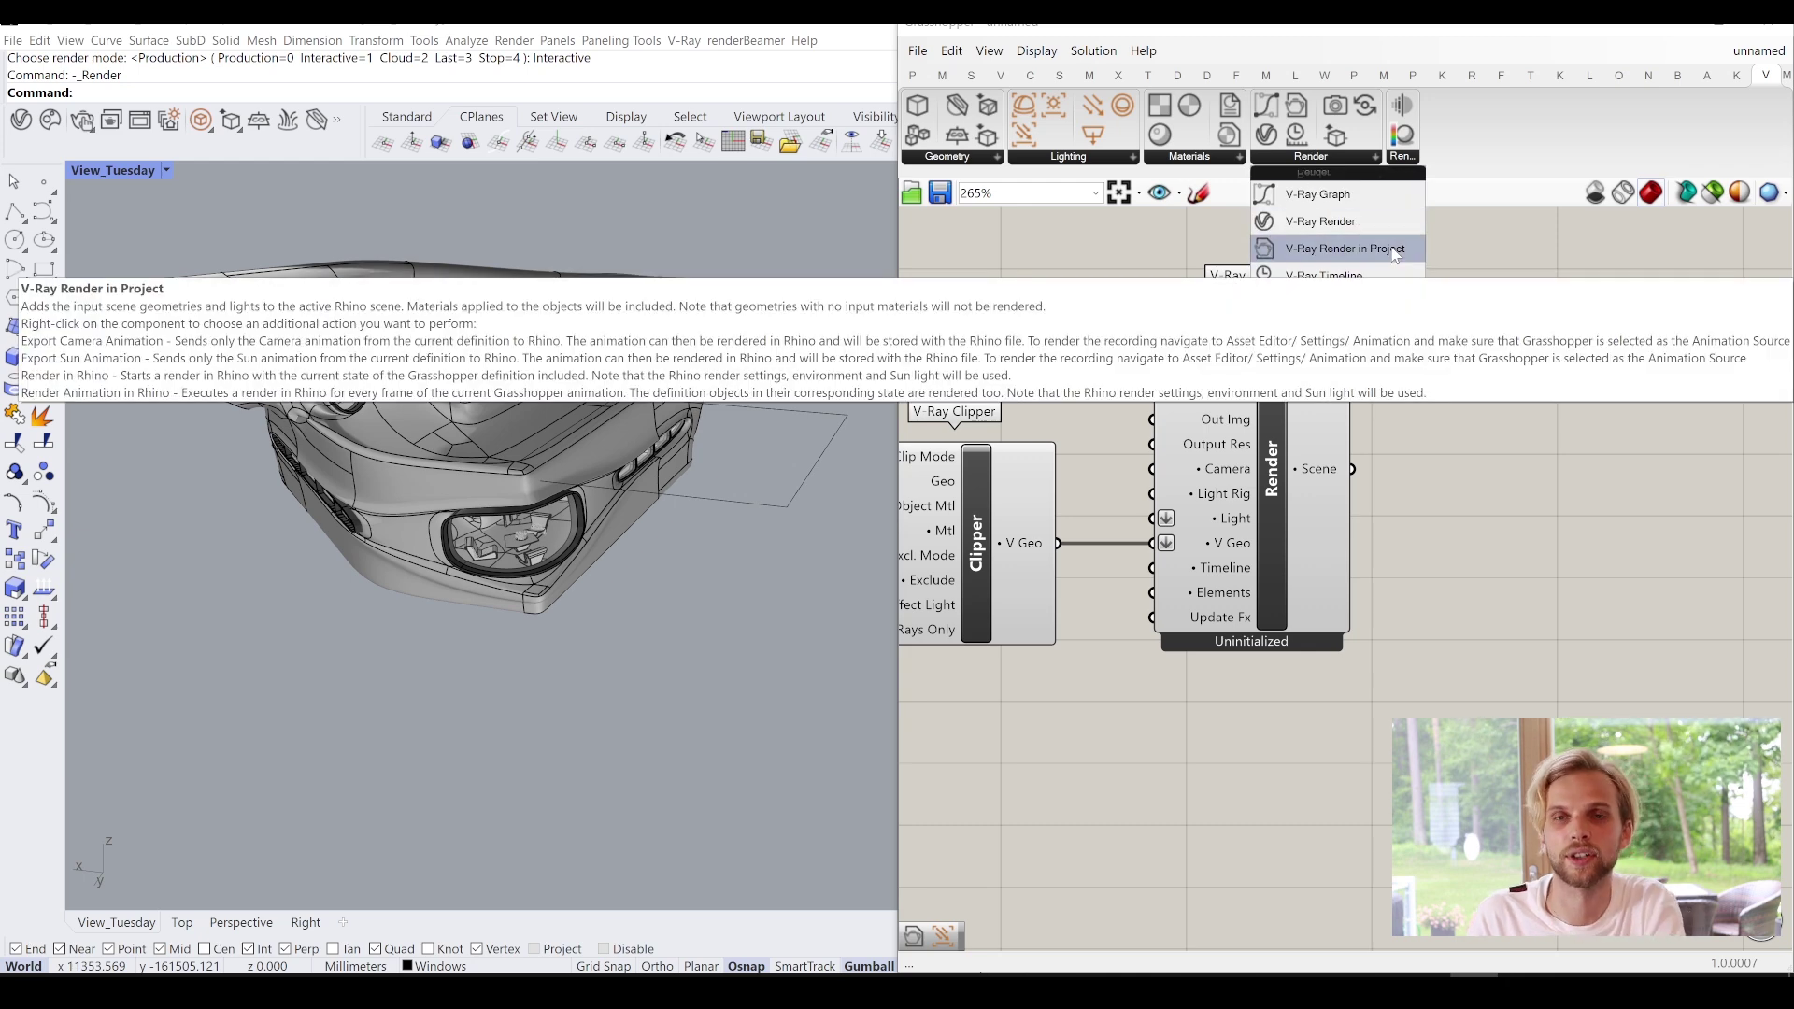
drag(1343, 249, 1505, 481)
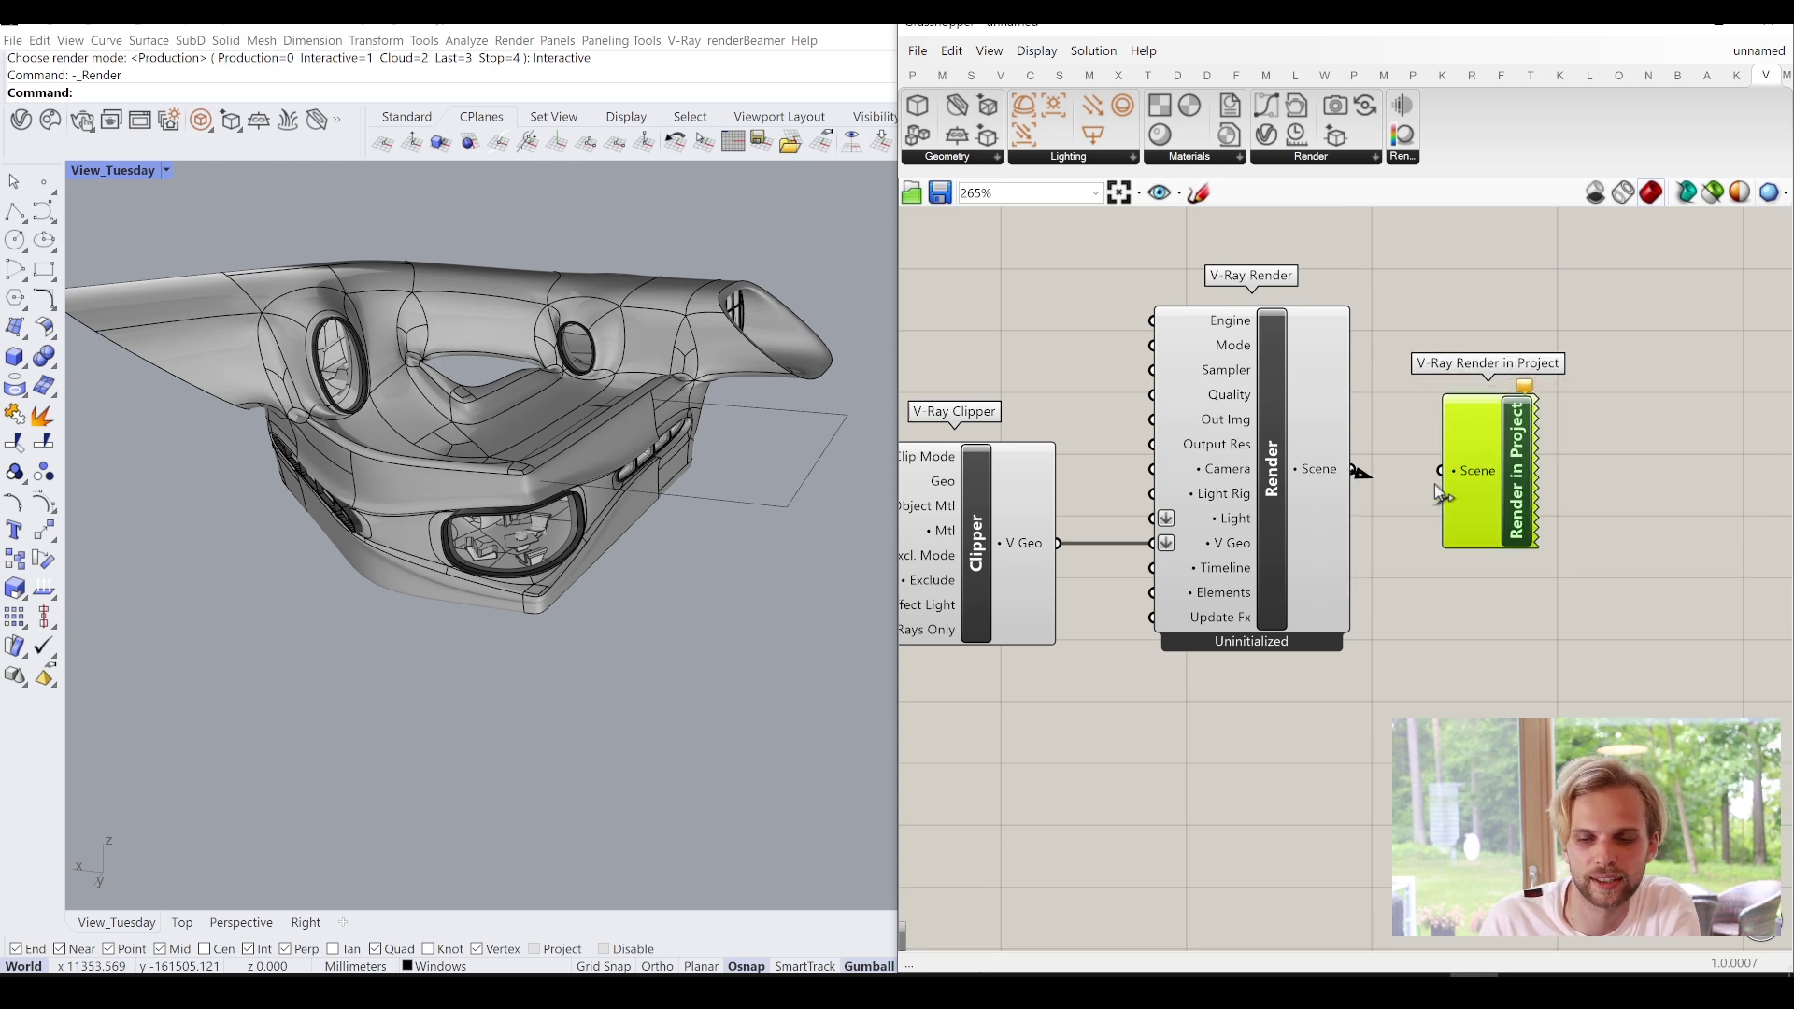
drag(1467, 495, 1436, 495)
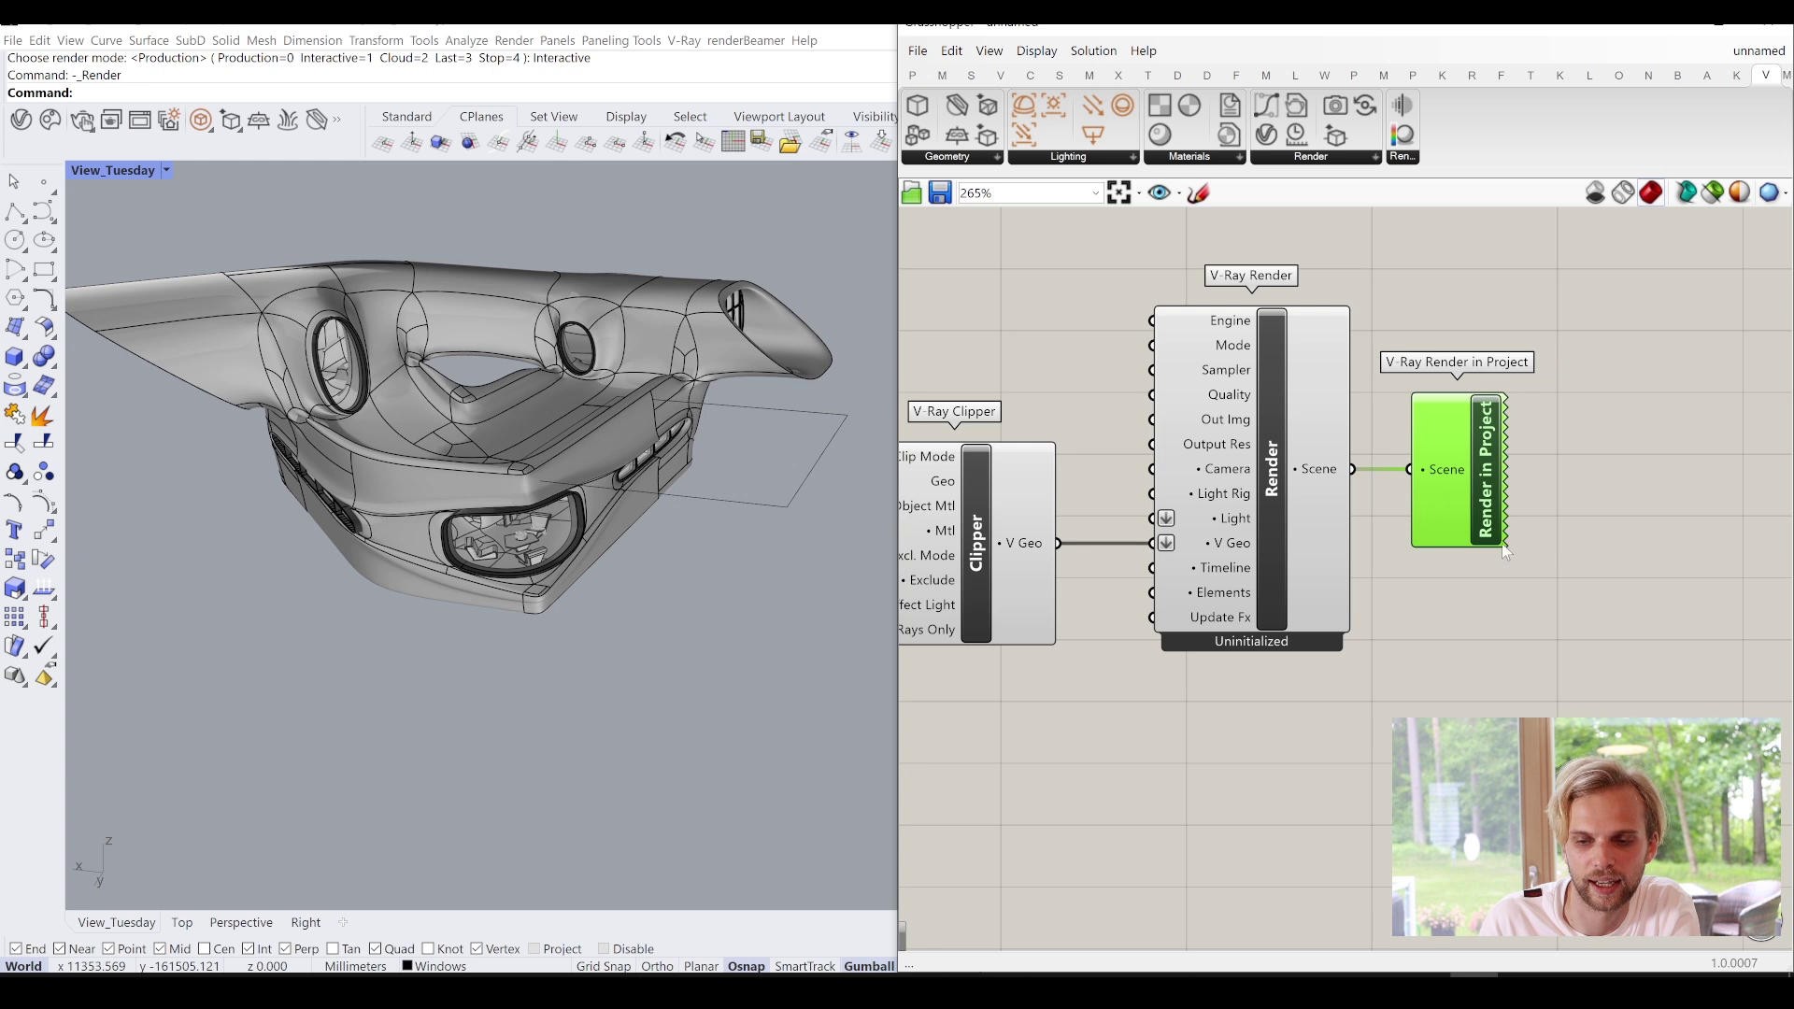
click(1582, 502)
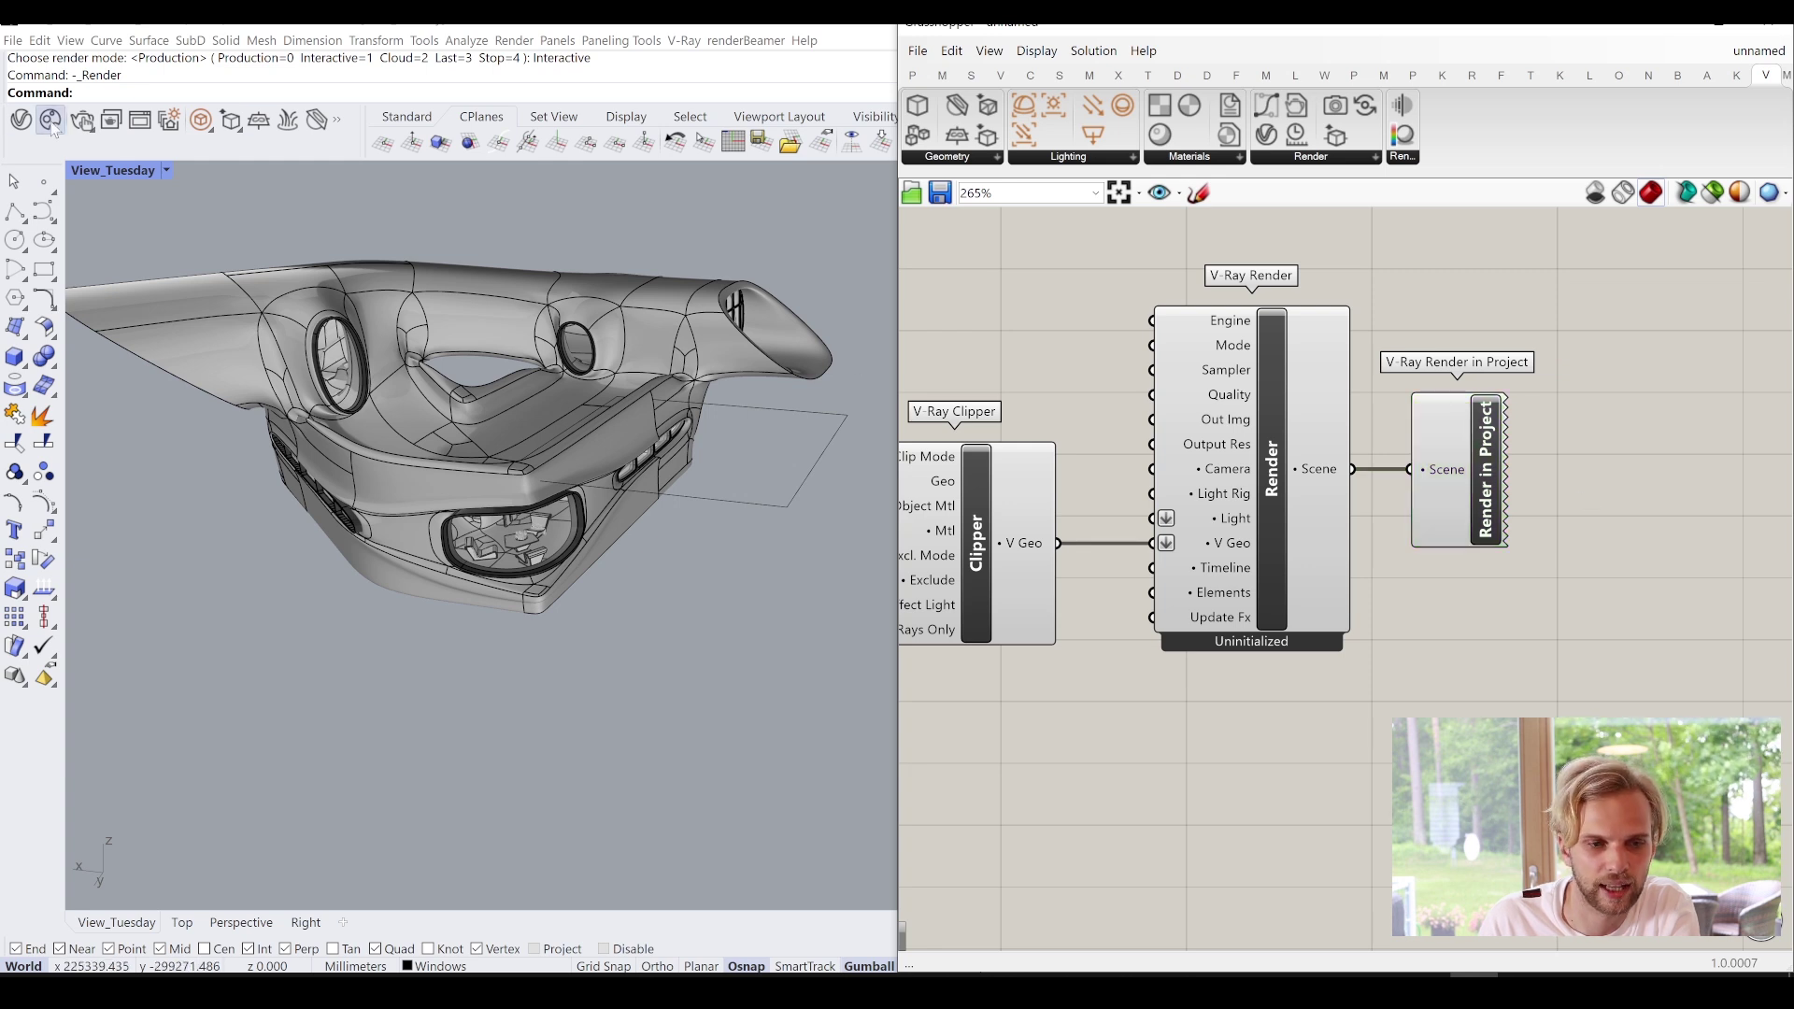
click(82, 123)
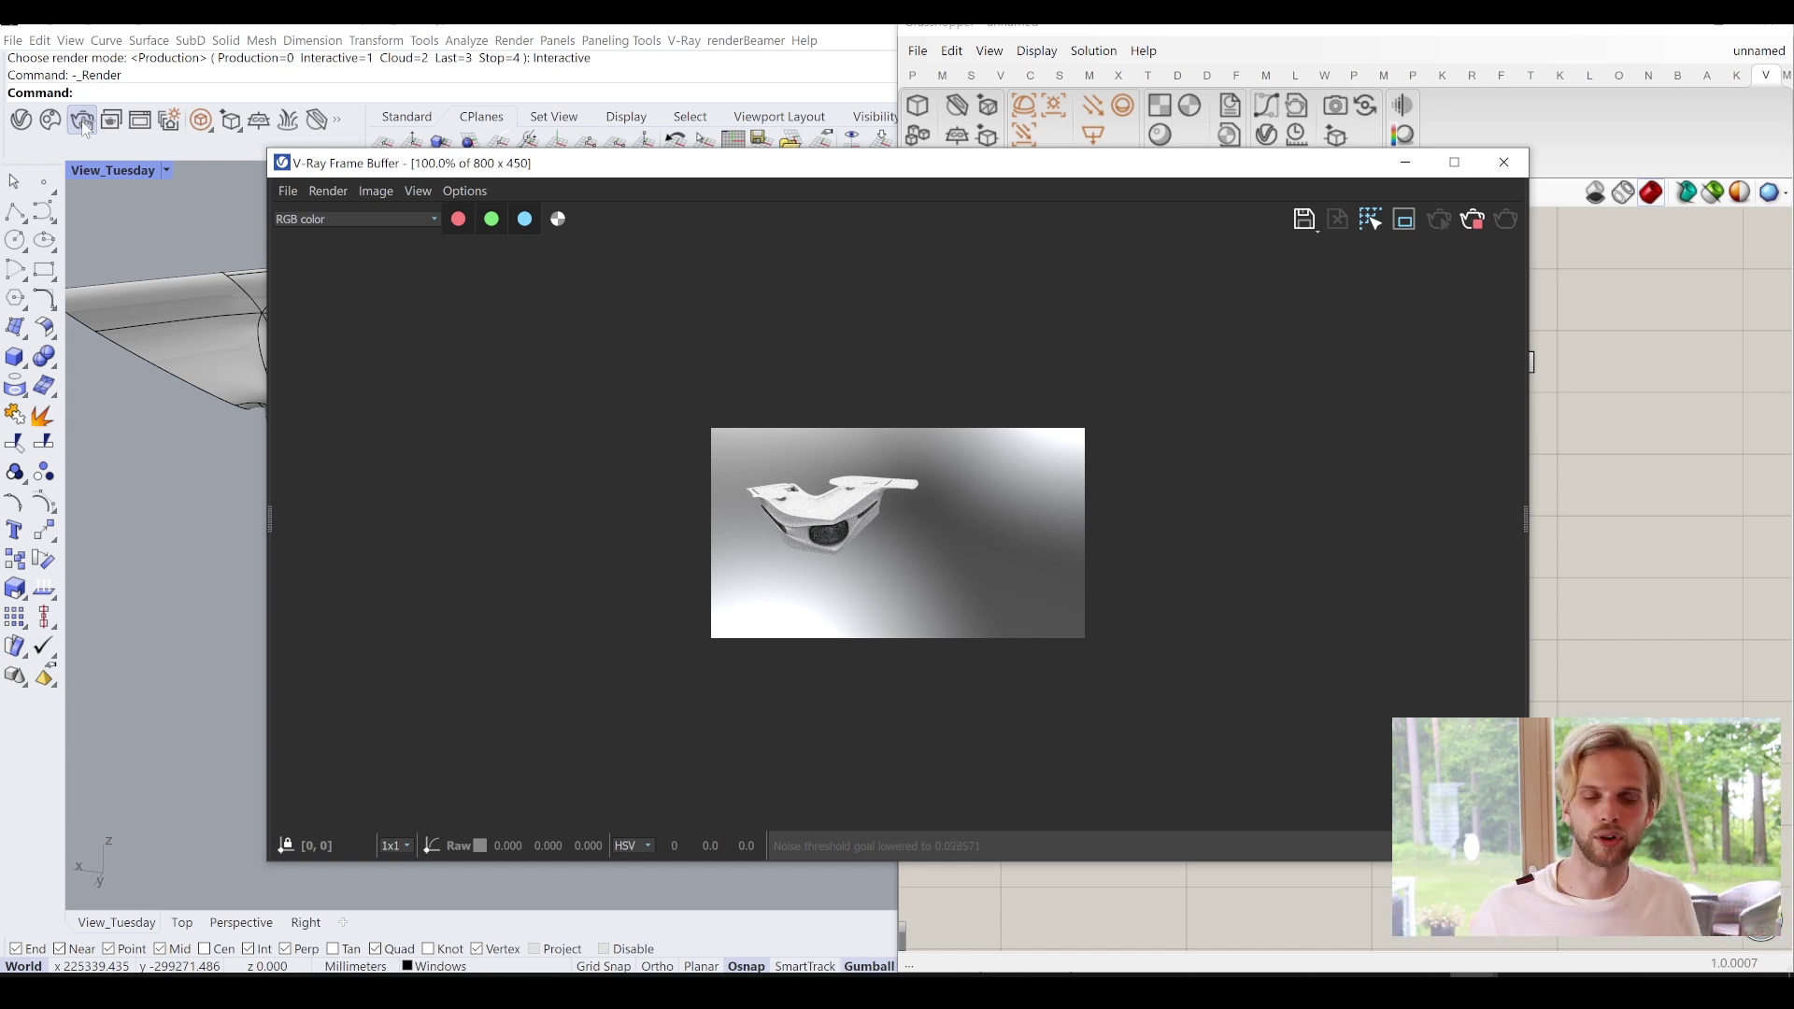
Place the frame buffer beside the Rhino viewport and examine how the interactive render follows view changes around the model.
drag(985, 190, 1382, 162)
scroll(1294, 464, up, 5)
scroll(985, 427, down, 2)
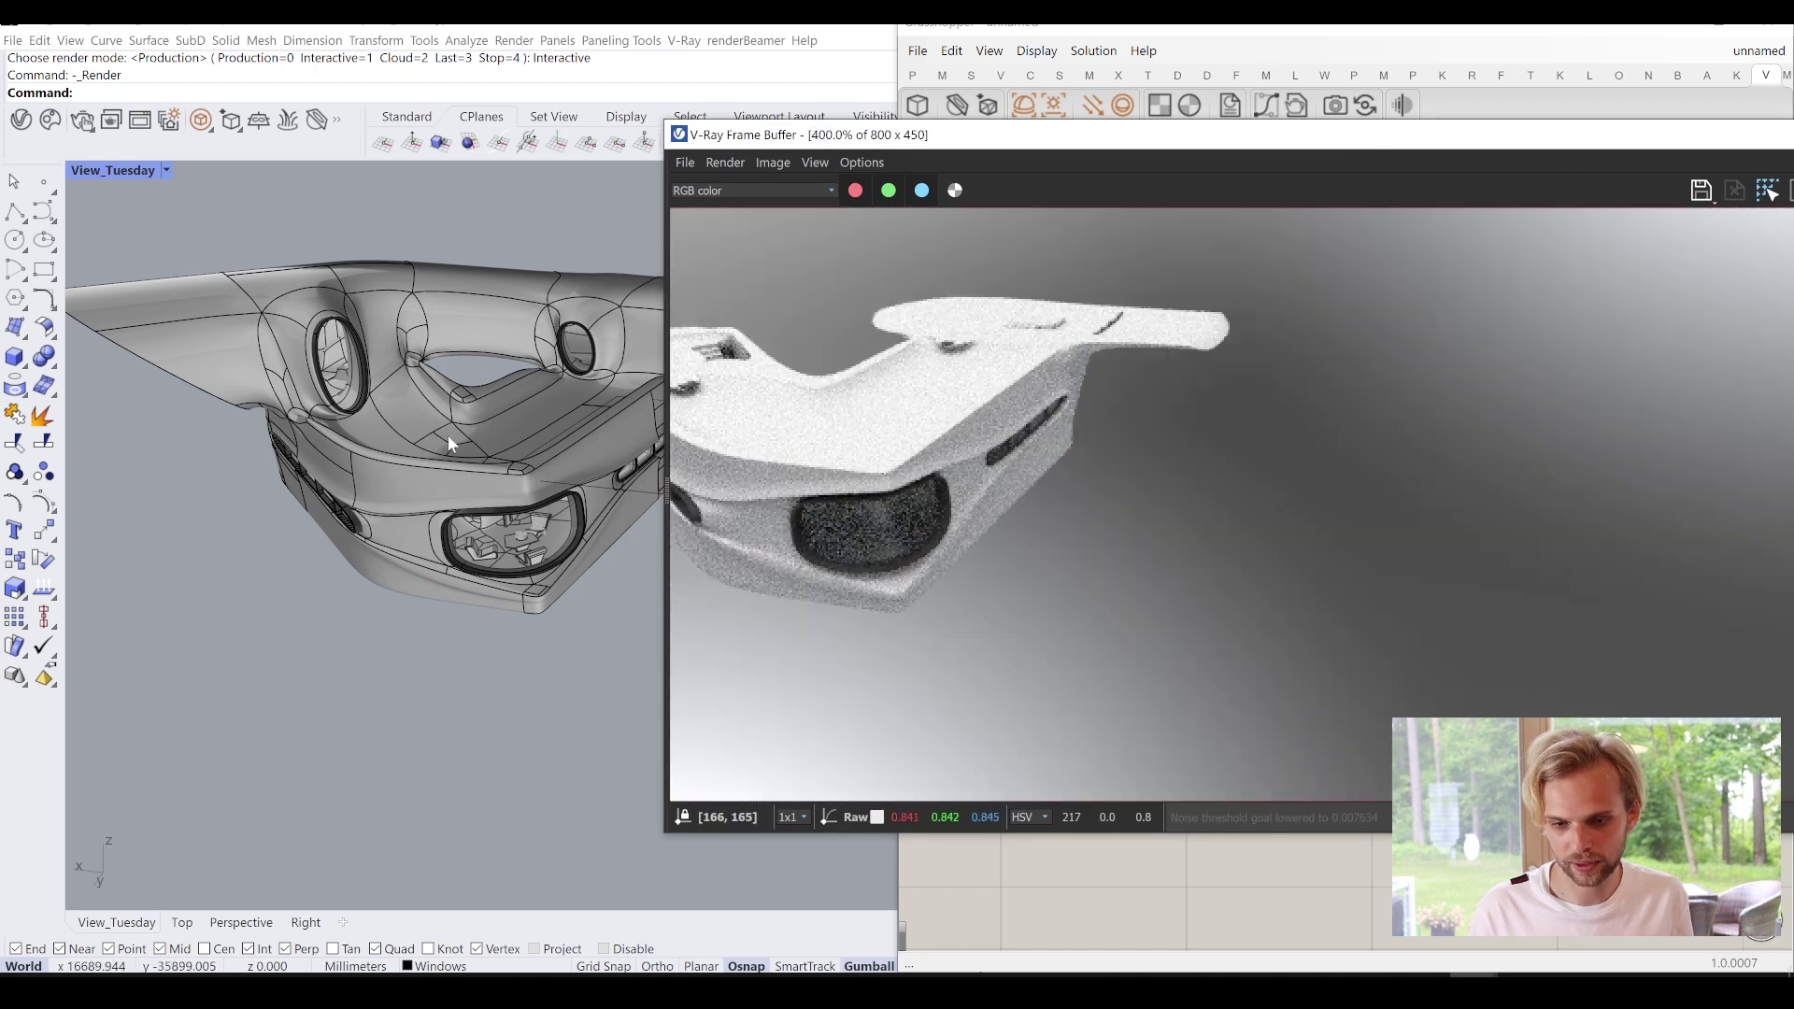
right_drag(293, 422, 477, 497)
click(478, 493)
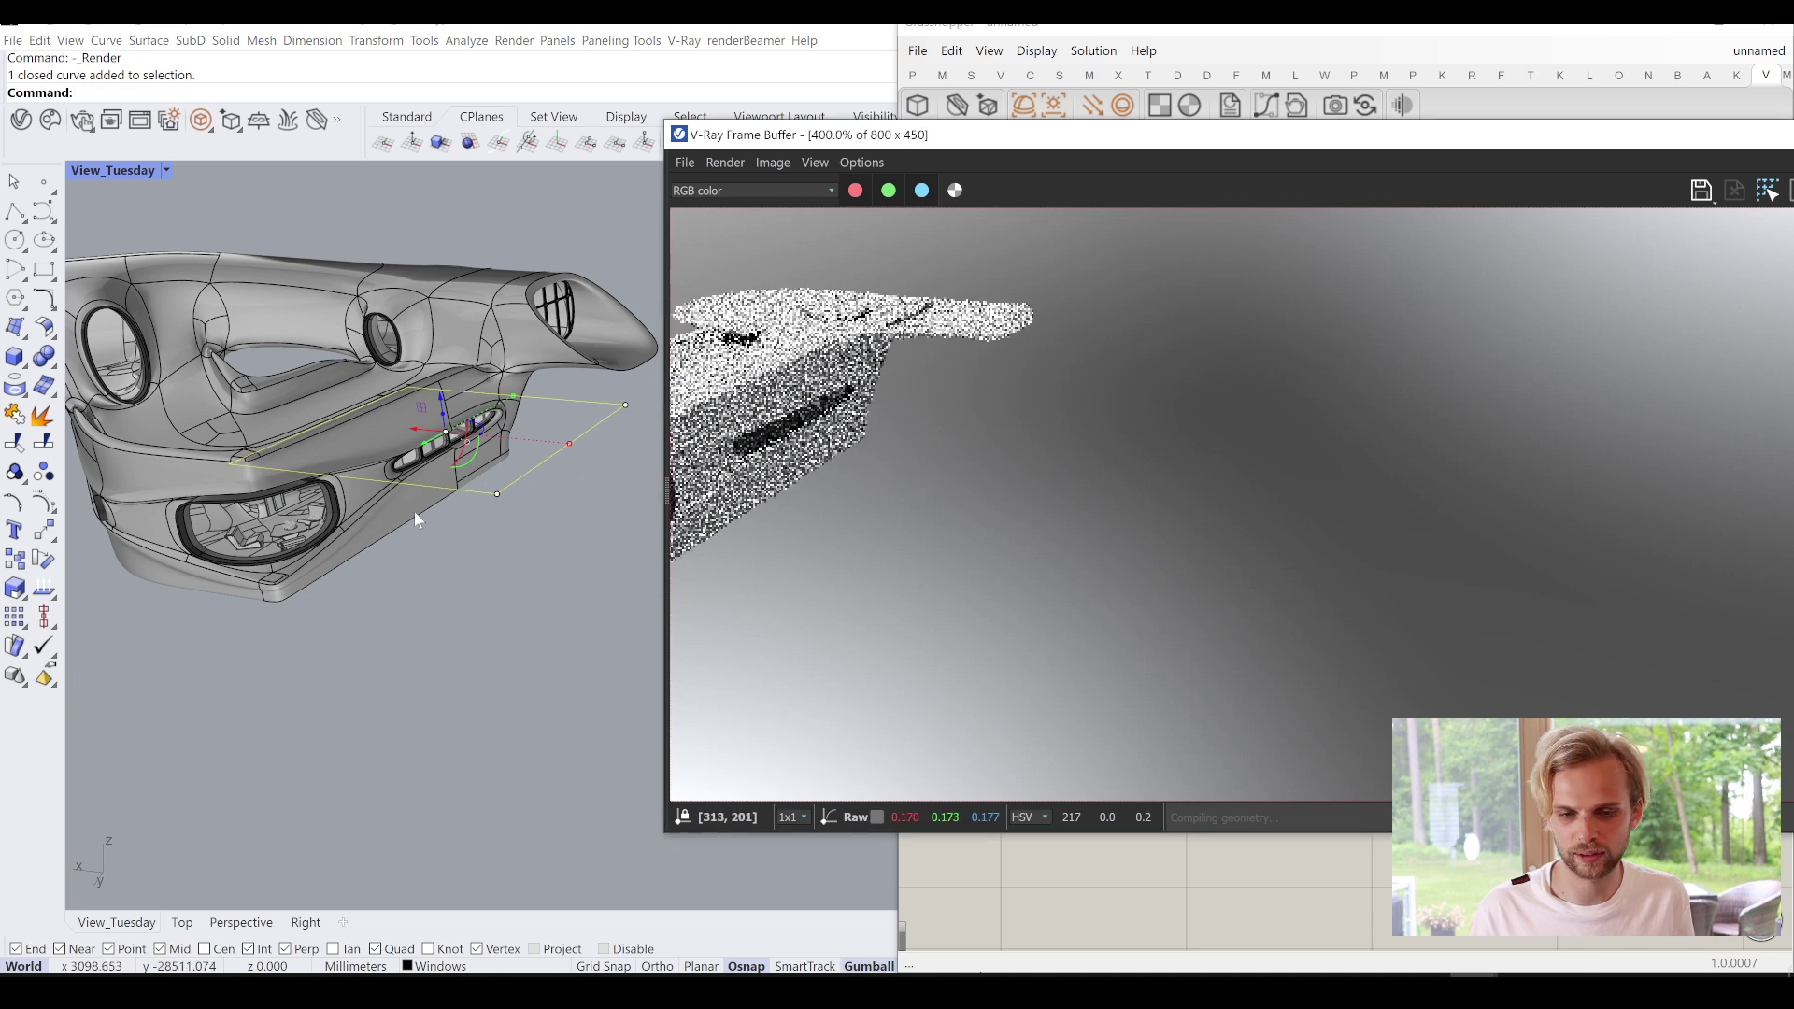
right_drag(512, 602, 1573, 161)
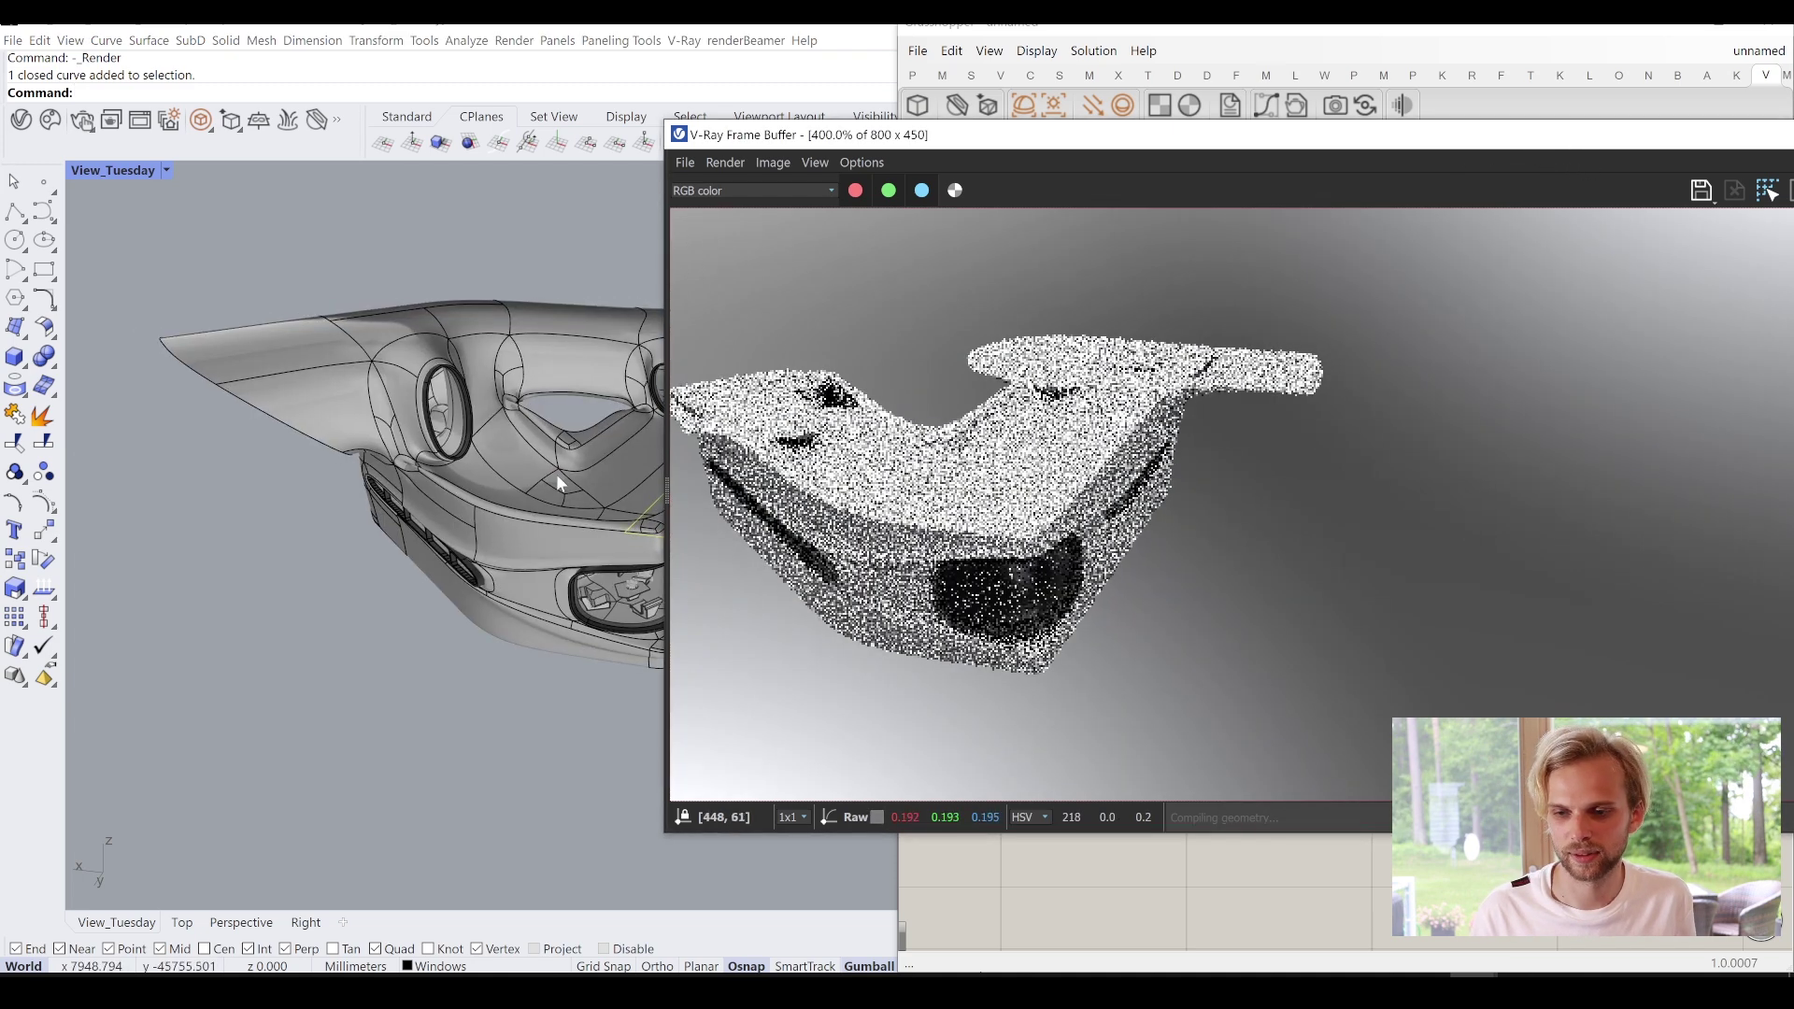
right_drag(458, 492, 478, 502)
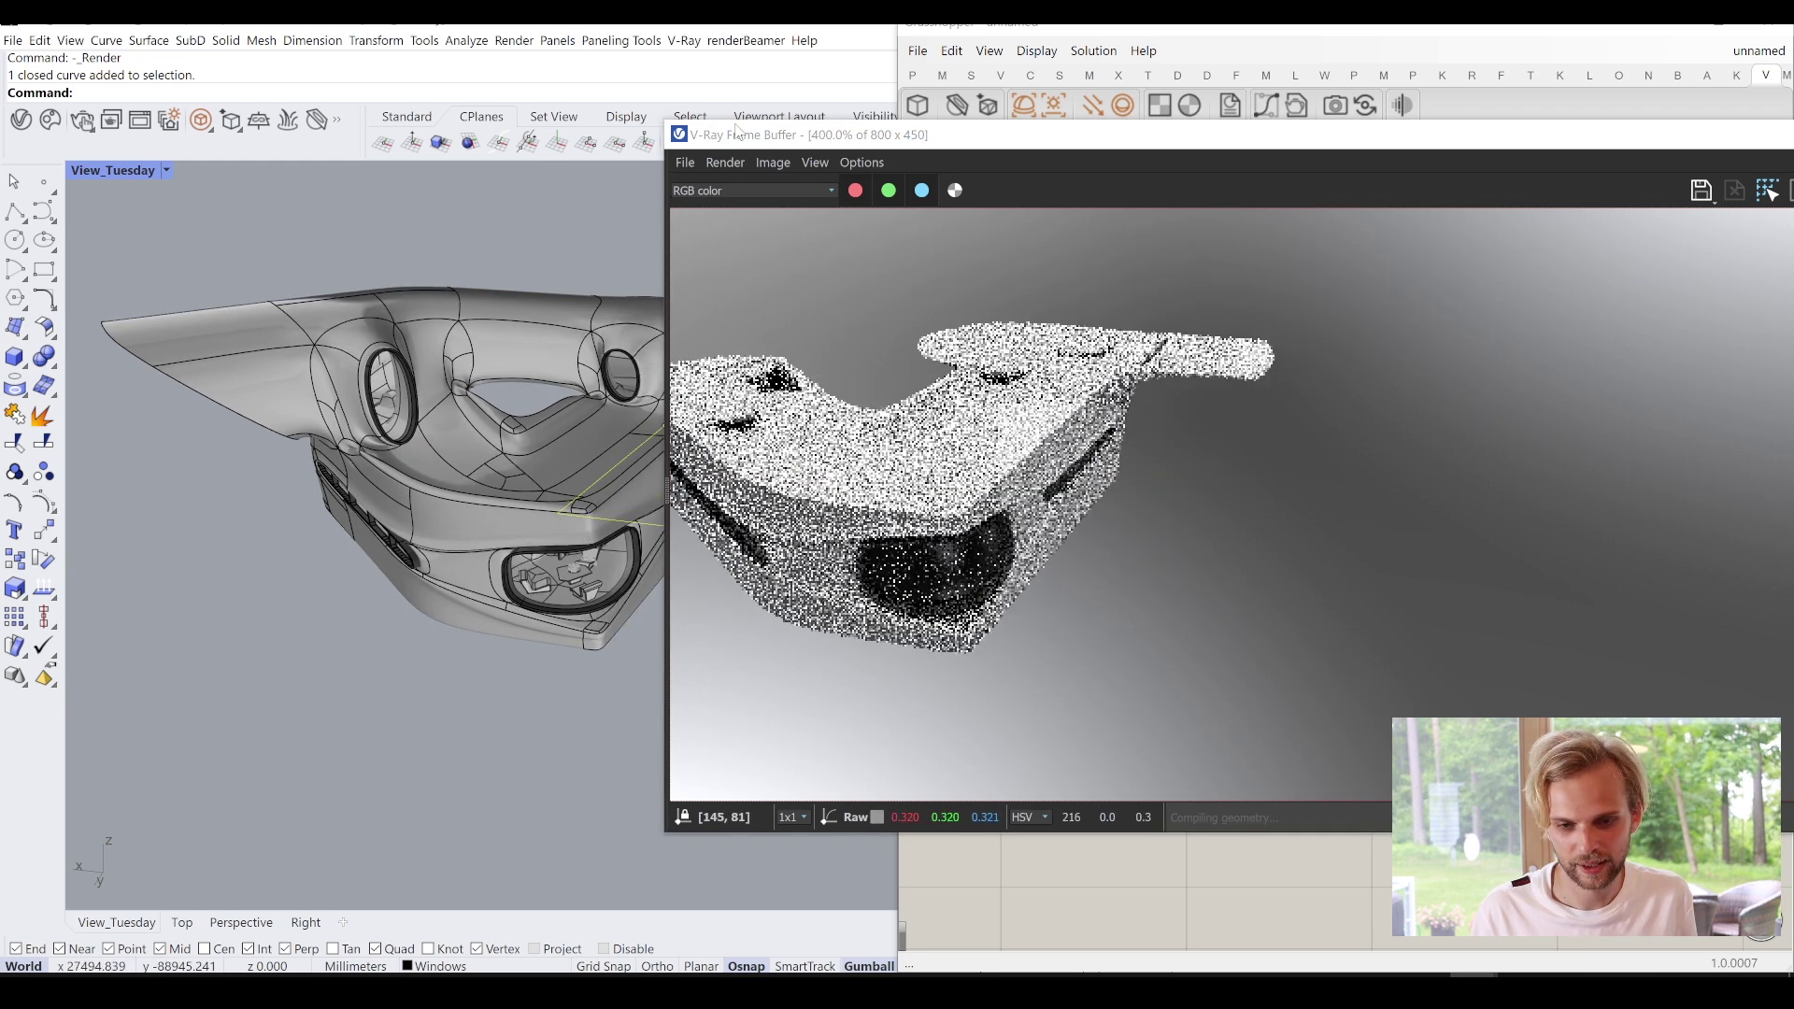
Lower the section rectangle to test the clipping in the interactive render, then stop the render and close the frame buffer.
drag(738, 143, 1036, 235)
drag(745, 455, 740, 503)
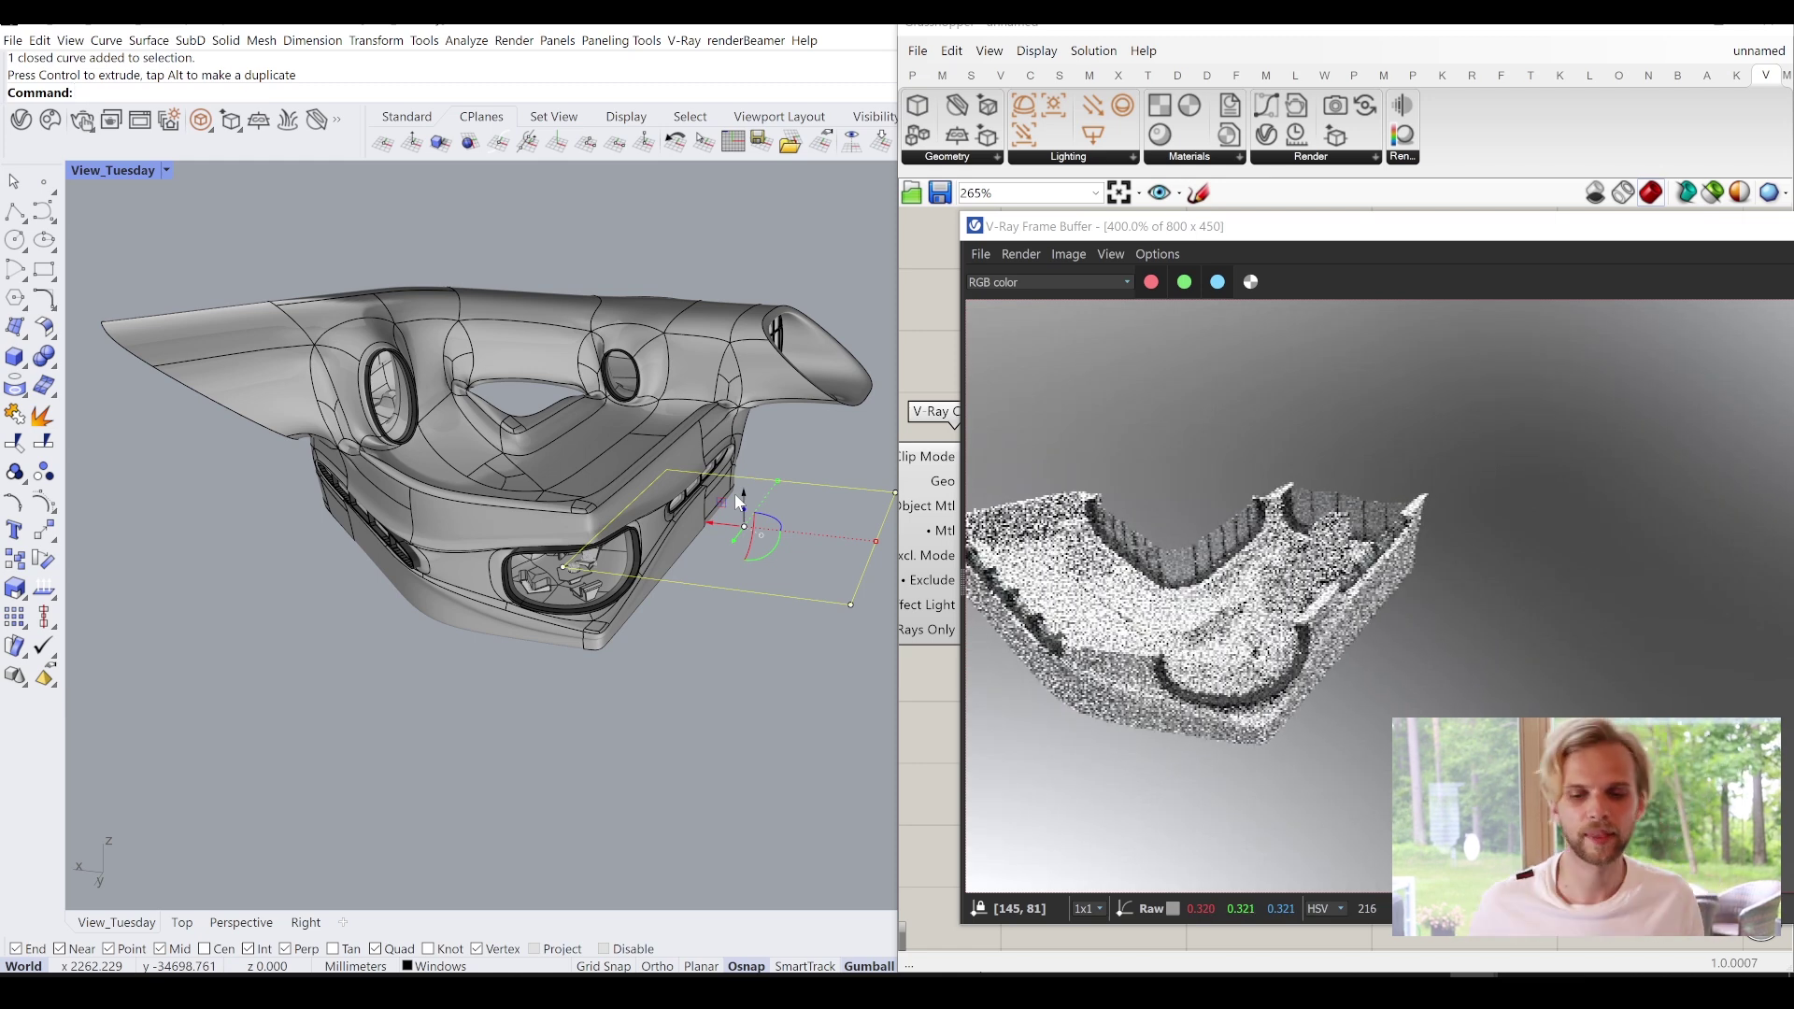
drag(1409, 231, 685, 148)
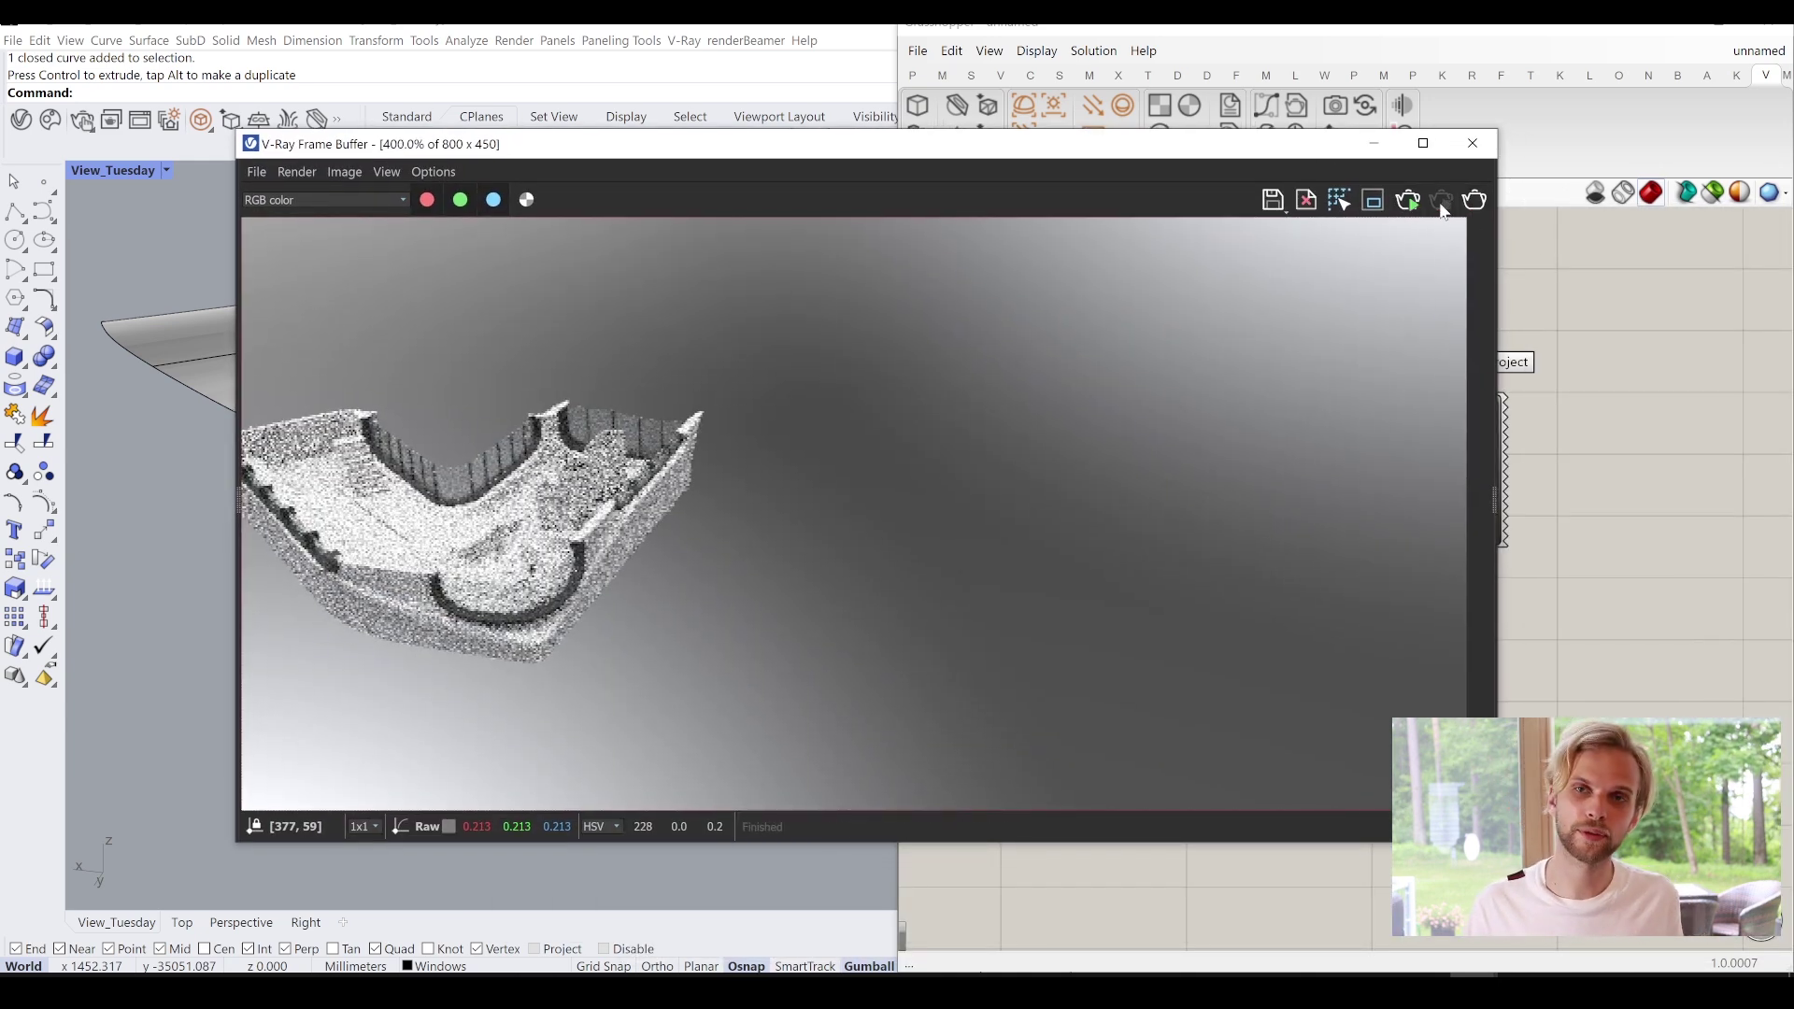
click(1472, 143)
Lower the section rectangle further to the model's underside and deselect it.
scroll(1377, 266, down, 3)
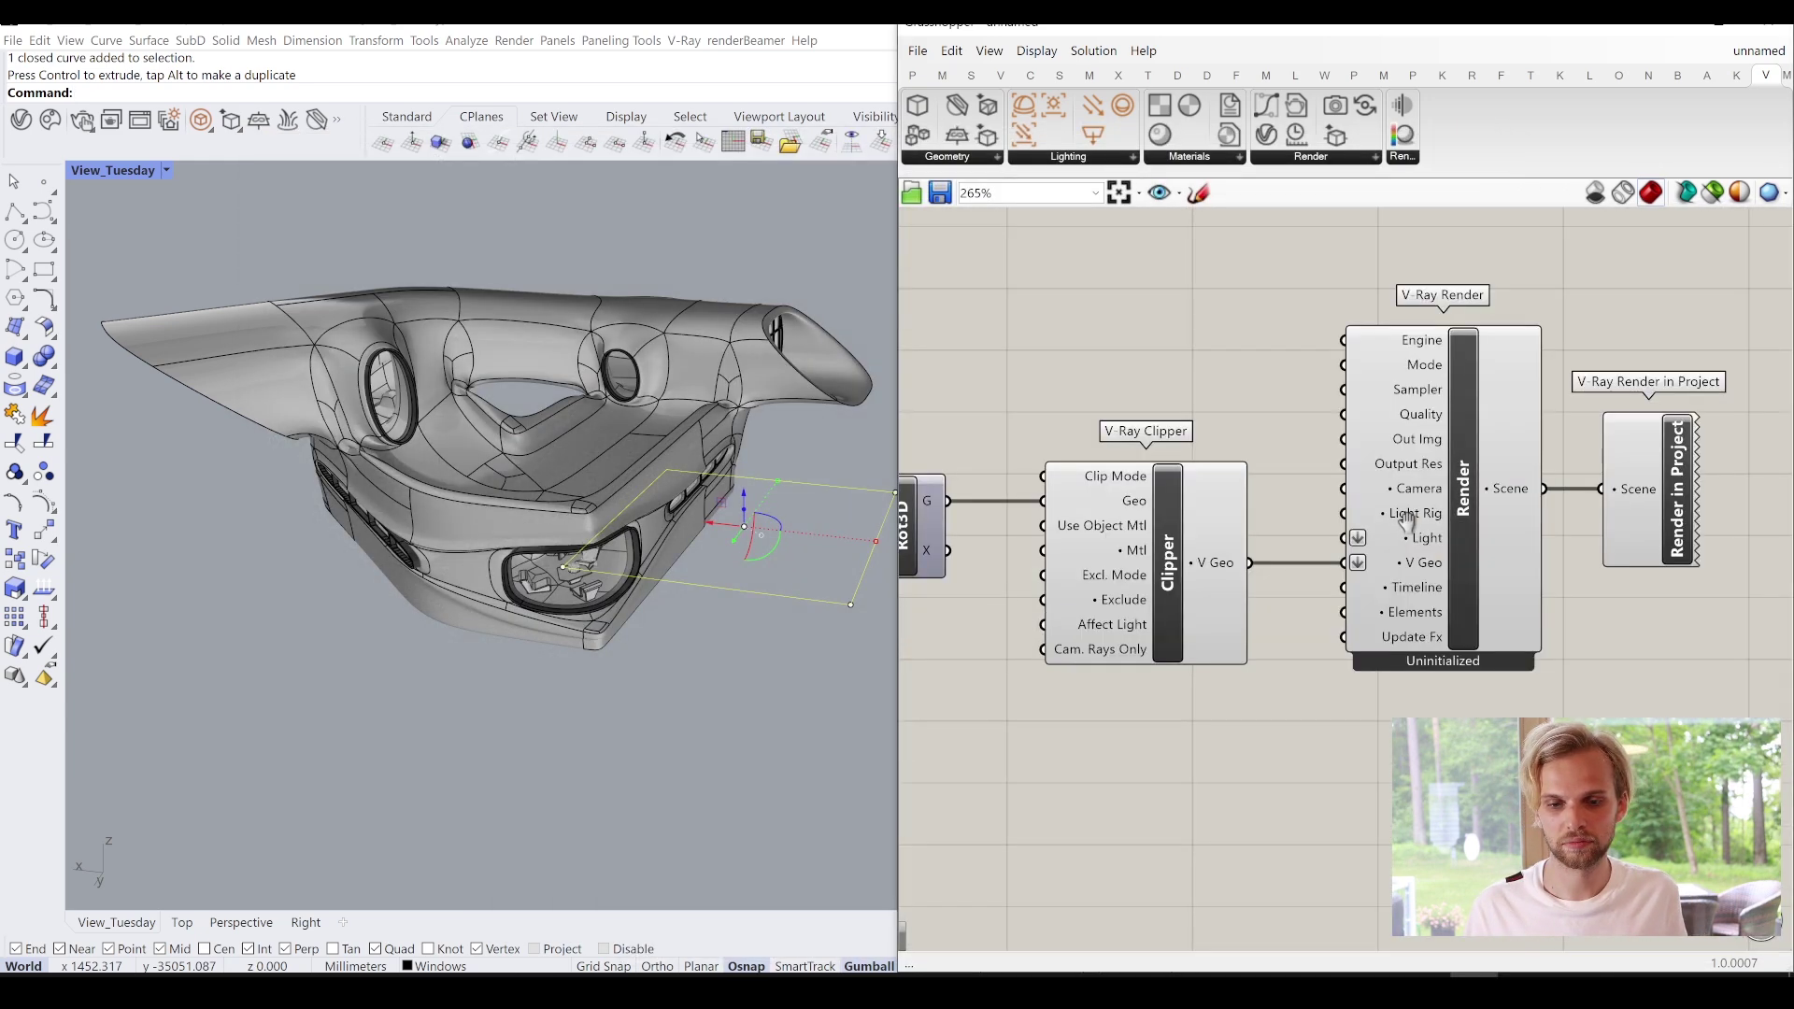
right_drag(765, 631, 587, 433)
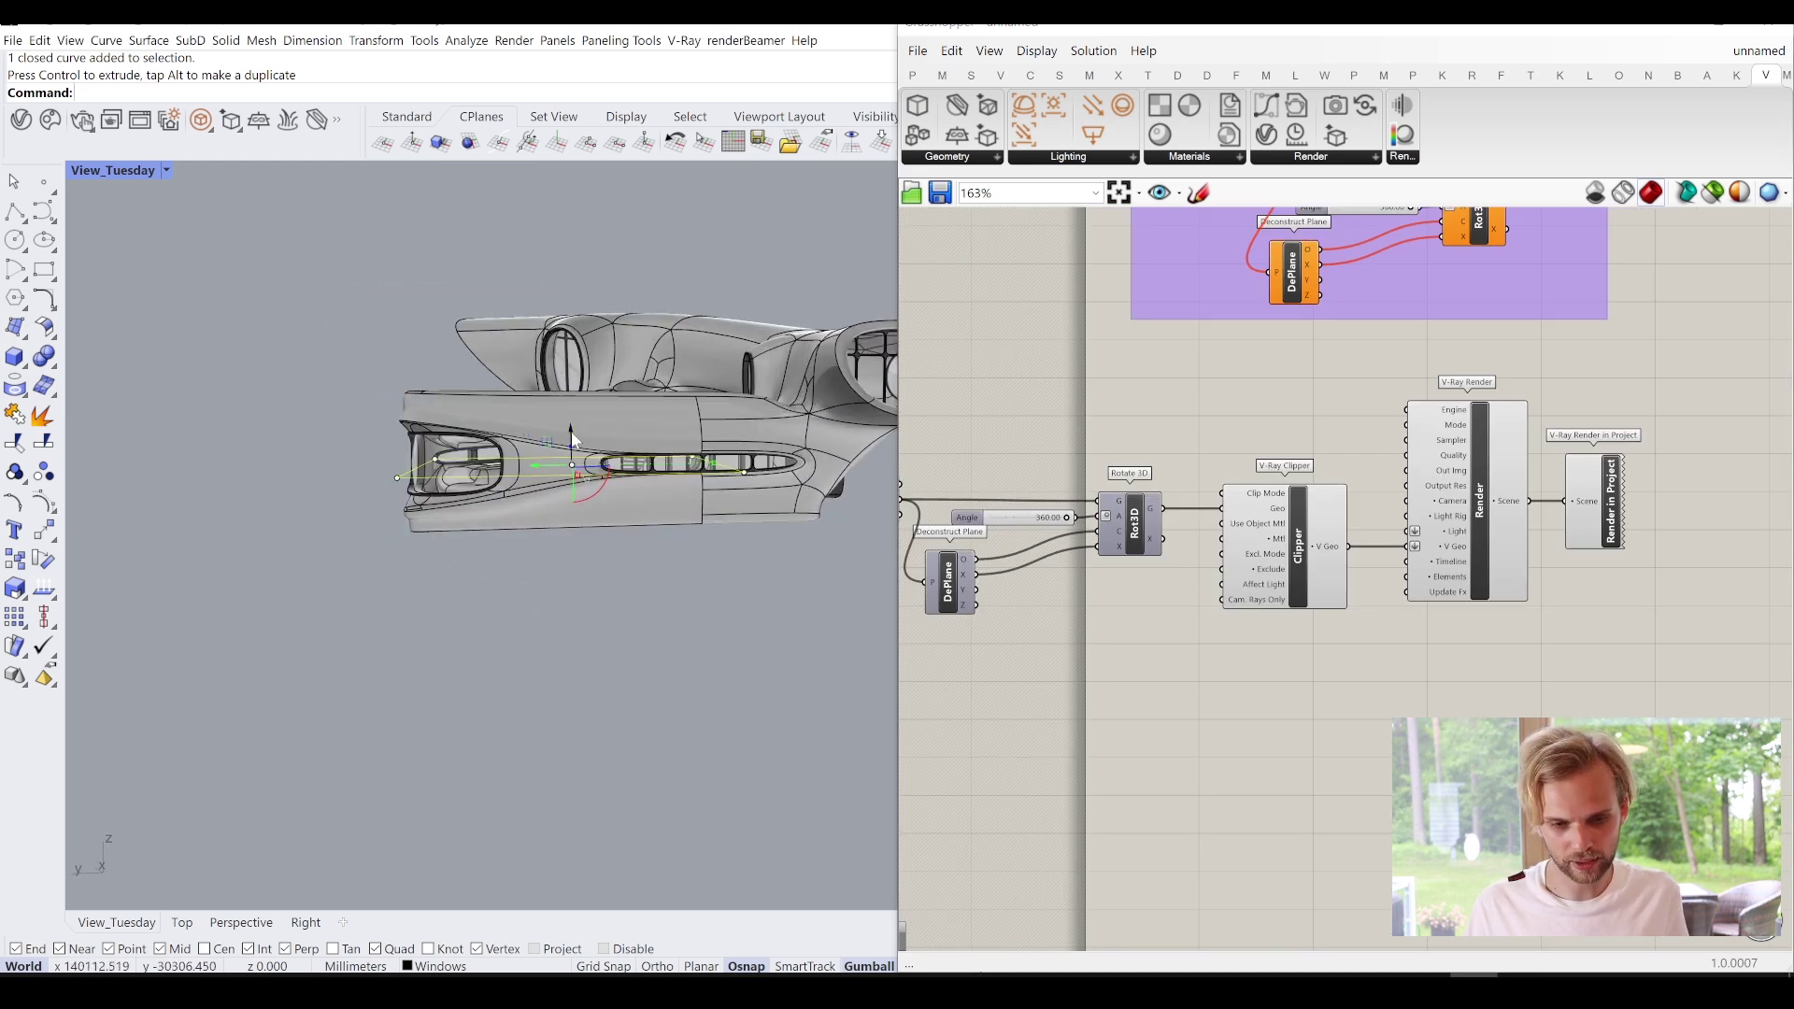
click(656, 642)
scroll(658, 647, up, 4)
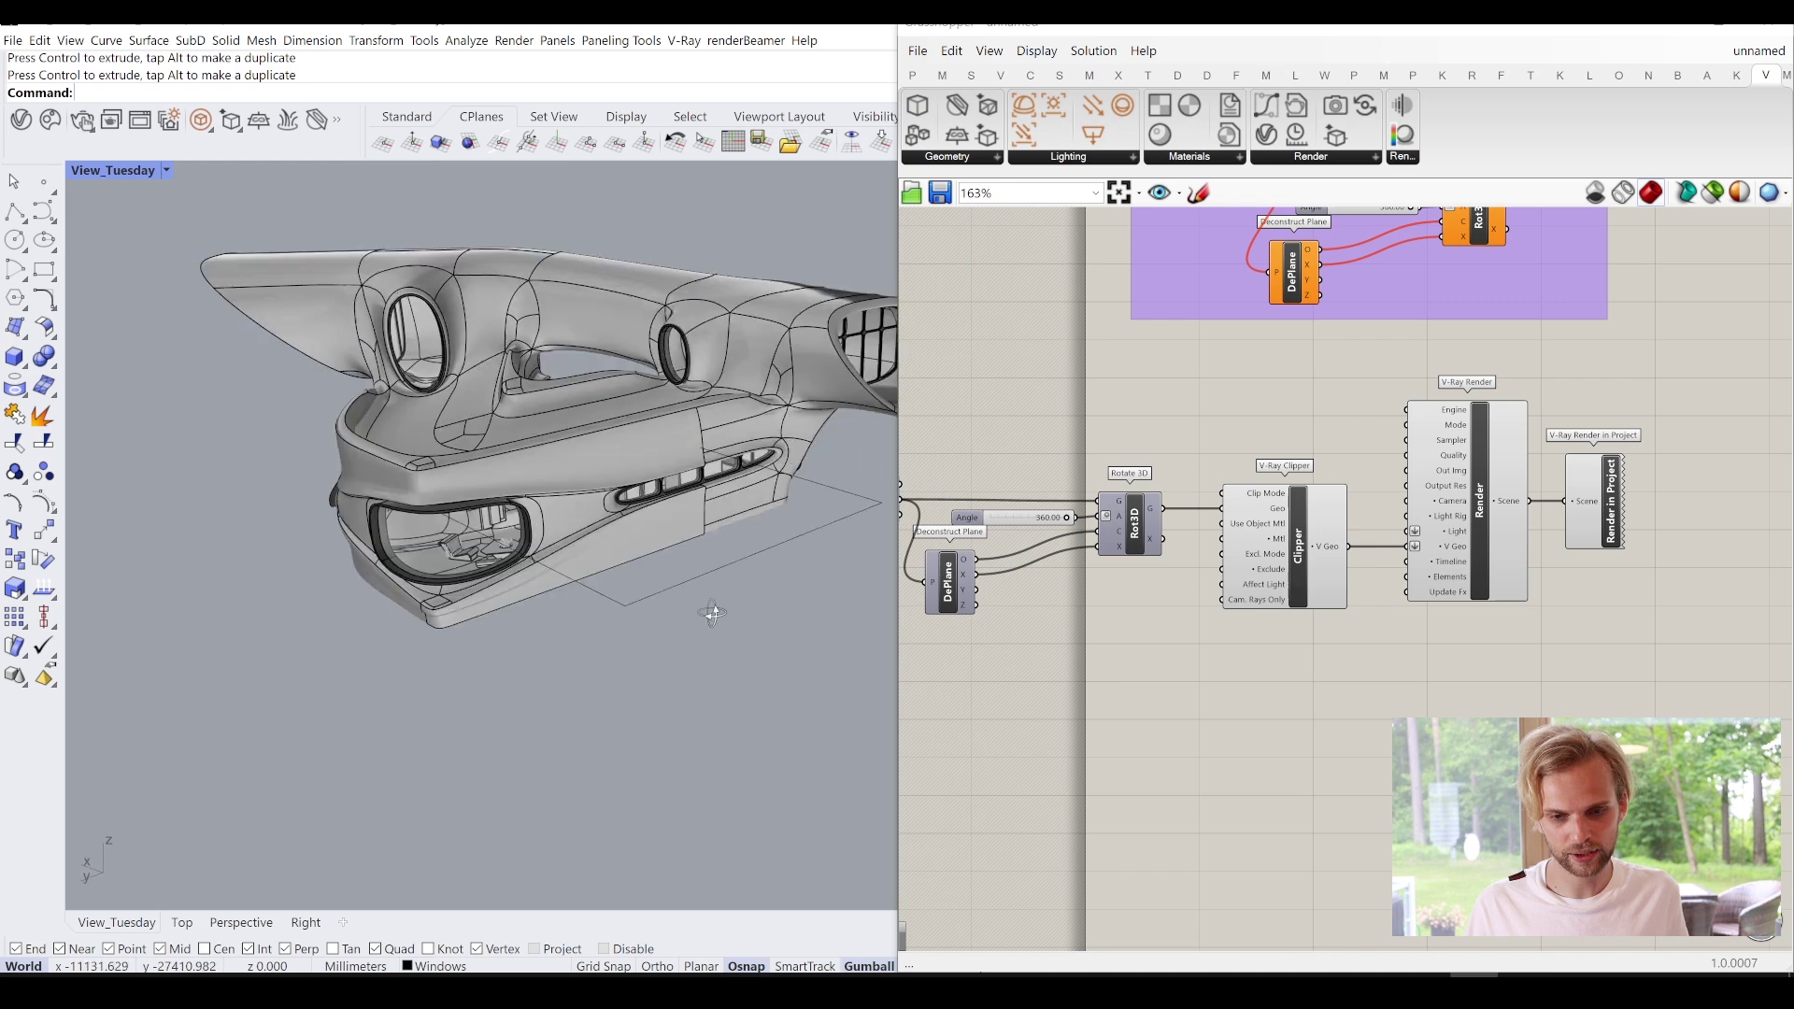
Turn on the viewport preview of the Rotate 3D component and deselect the component.
scroll(1187, 541, up, 2)
click(1113, 517)
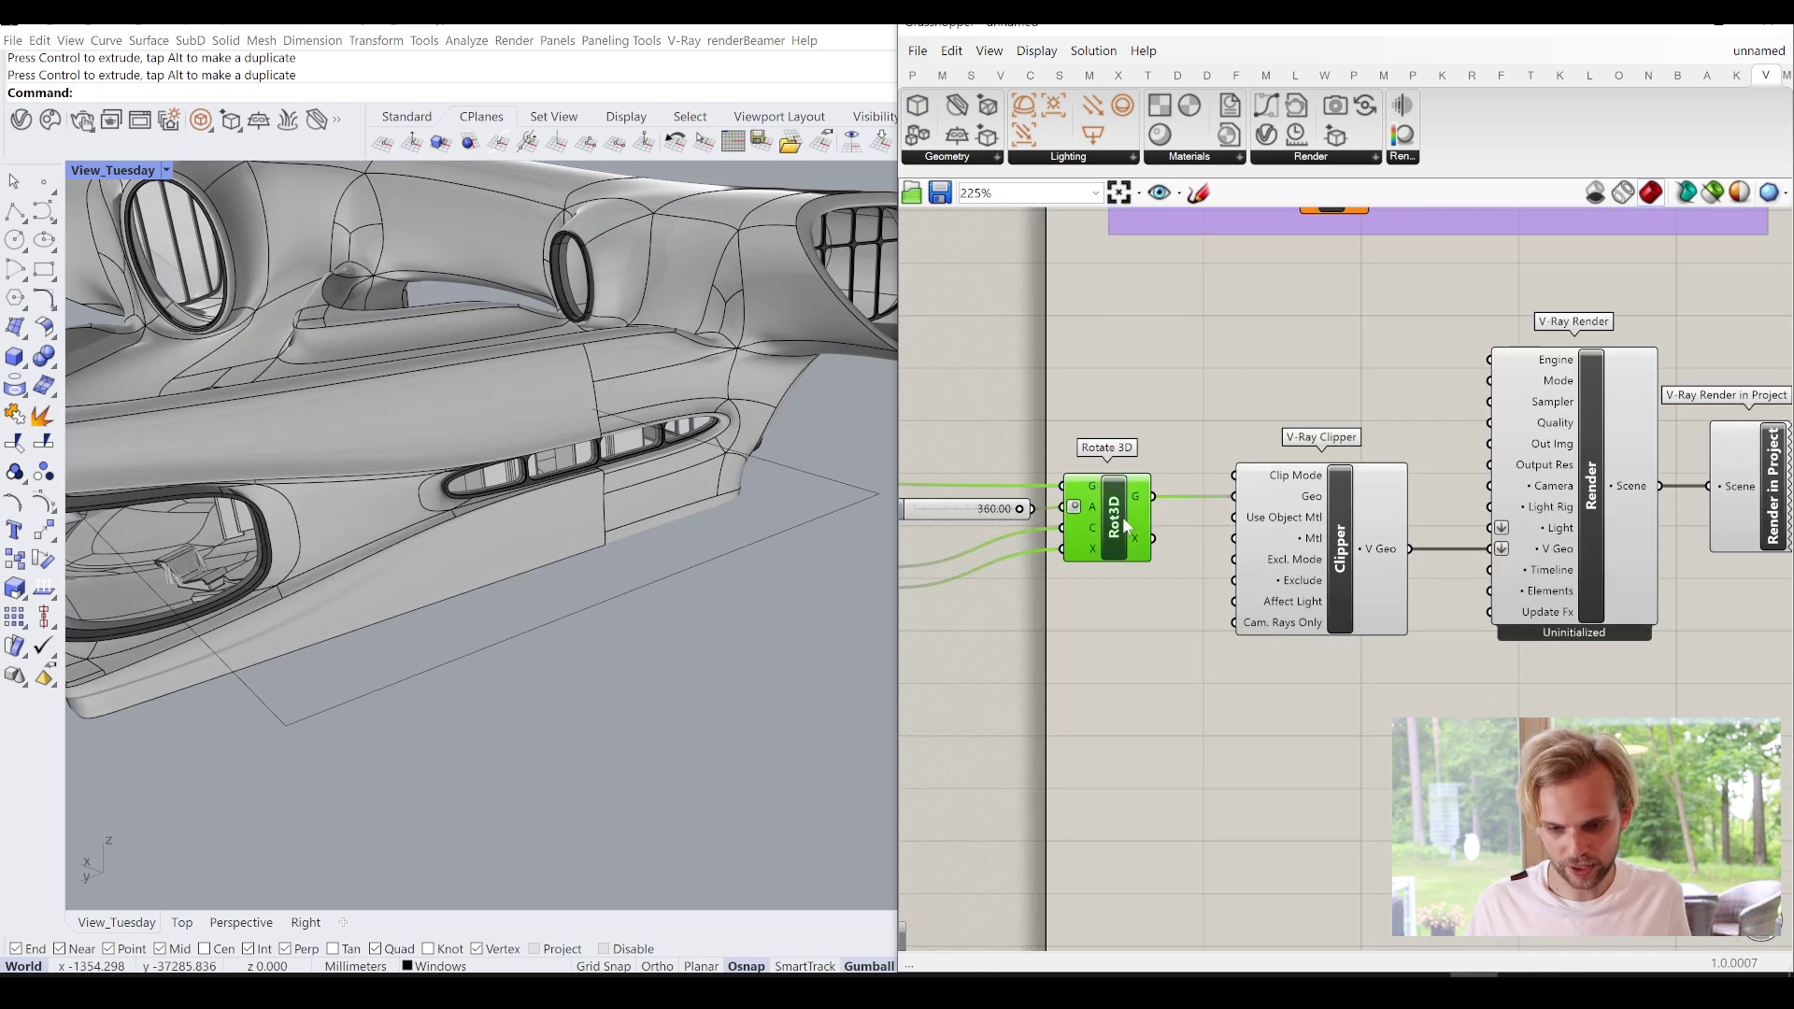
middle_click(1124, 518)
click(1163, 481)
click(1051, 422)
Examine the previewed rotated plane's size and position relative to the section rectangle and the model.
mouse_move(775, 524)
right_down()
mouse_move(547, 586)
mouse_move(652, 456)
mouse_move(810, 460)
mouse_move(721, 504)
mouse_move(732, 521)
mouse_move(705, 512)
right_up()
scroll(637, 552, up, 4)
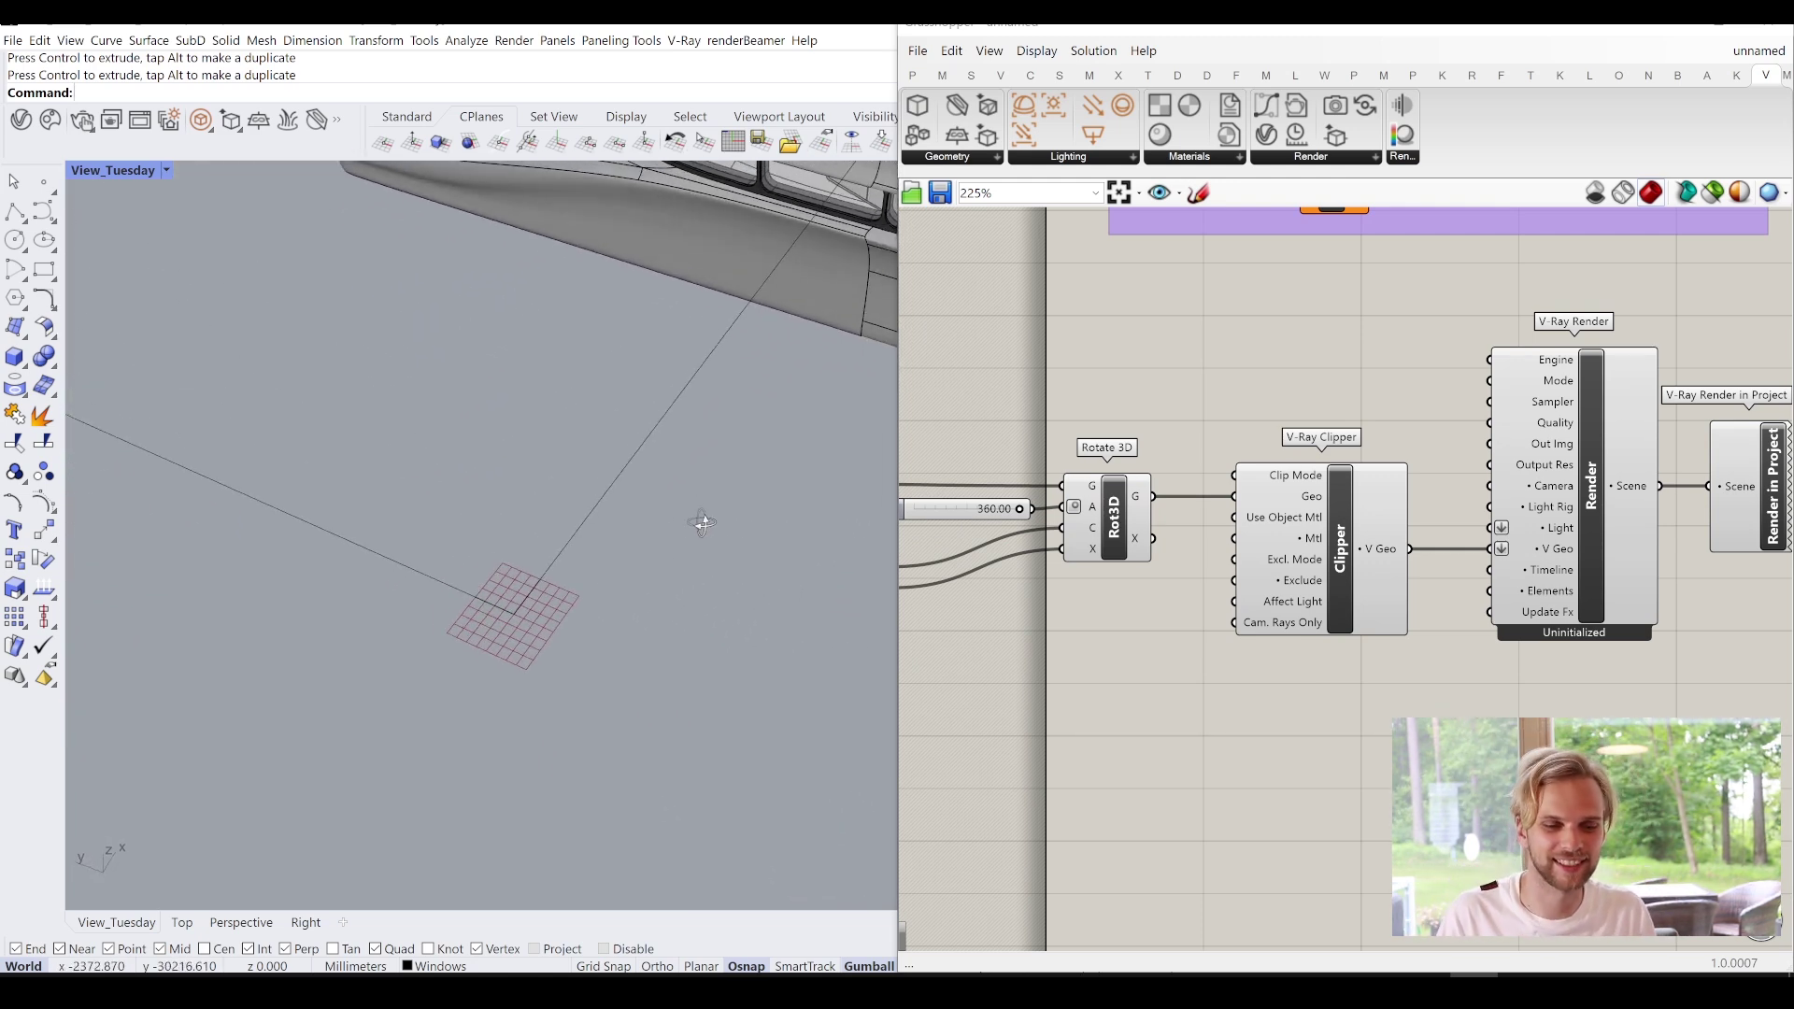
scroll(493, 622, up, 3)
scroll(493, 623, up, 3)
scroll(509, 452, down, 1)
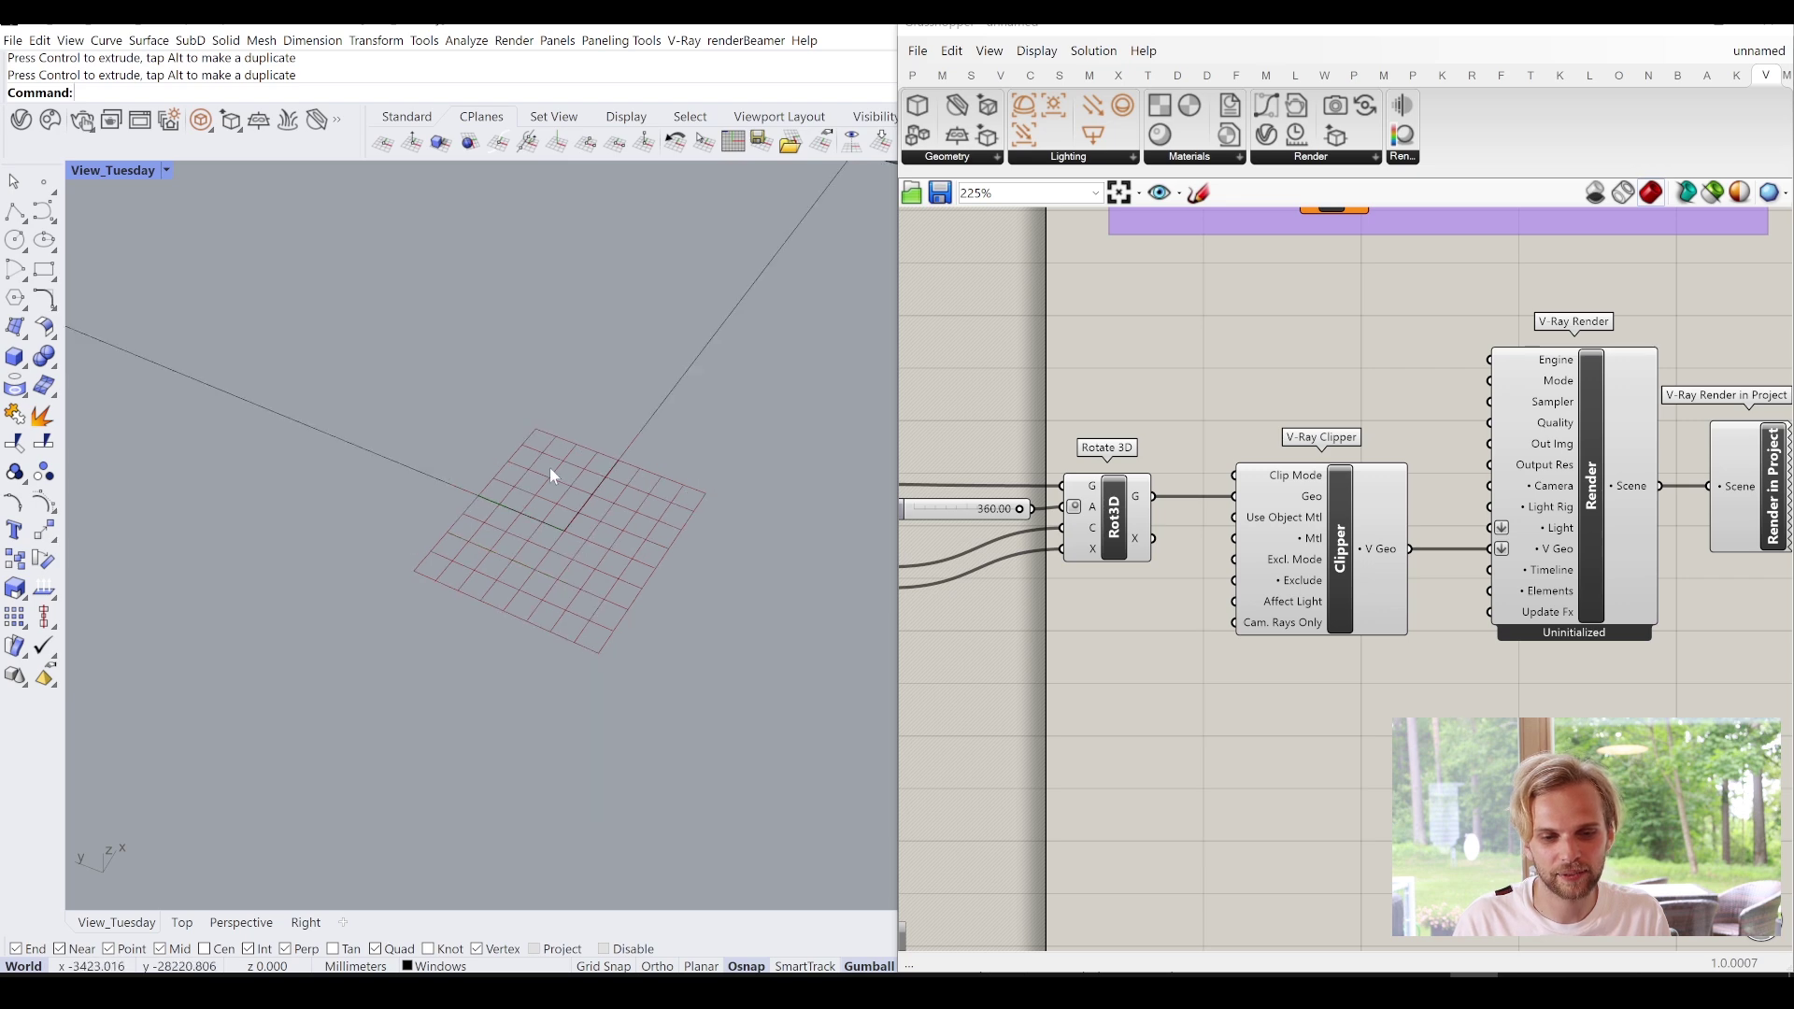
scroll(557, 475, down, 3)
right_drag(589, 512, 660, 380)
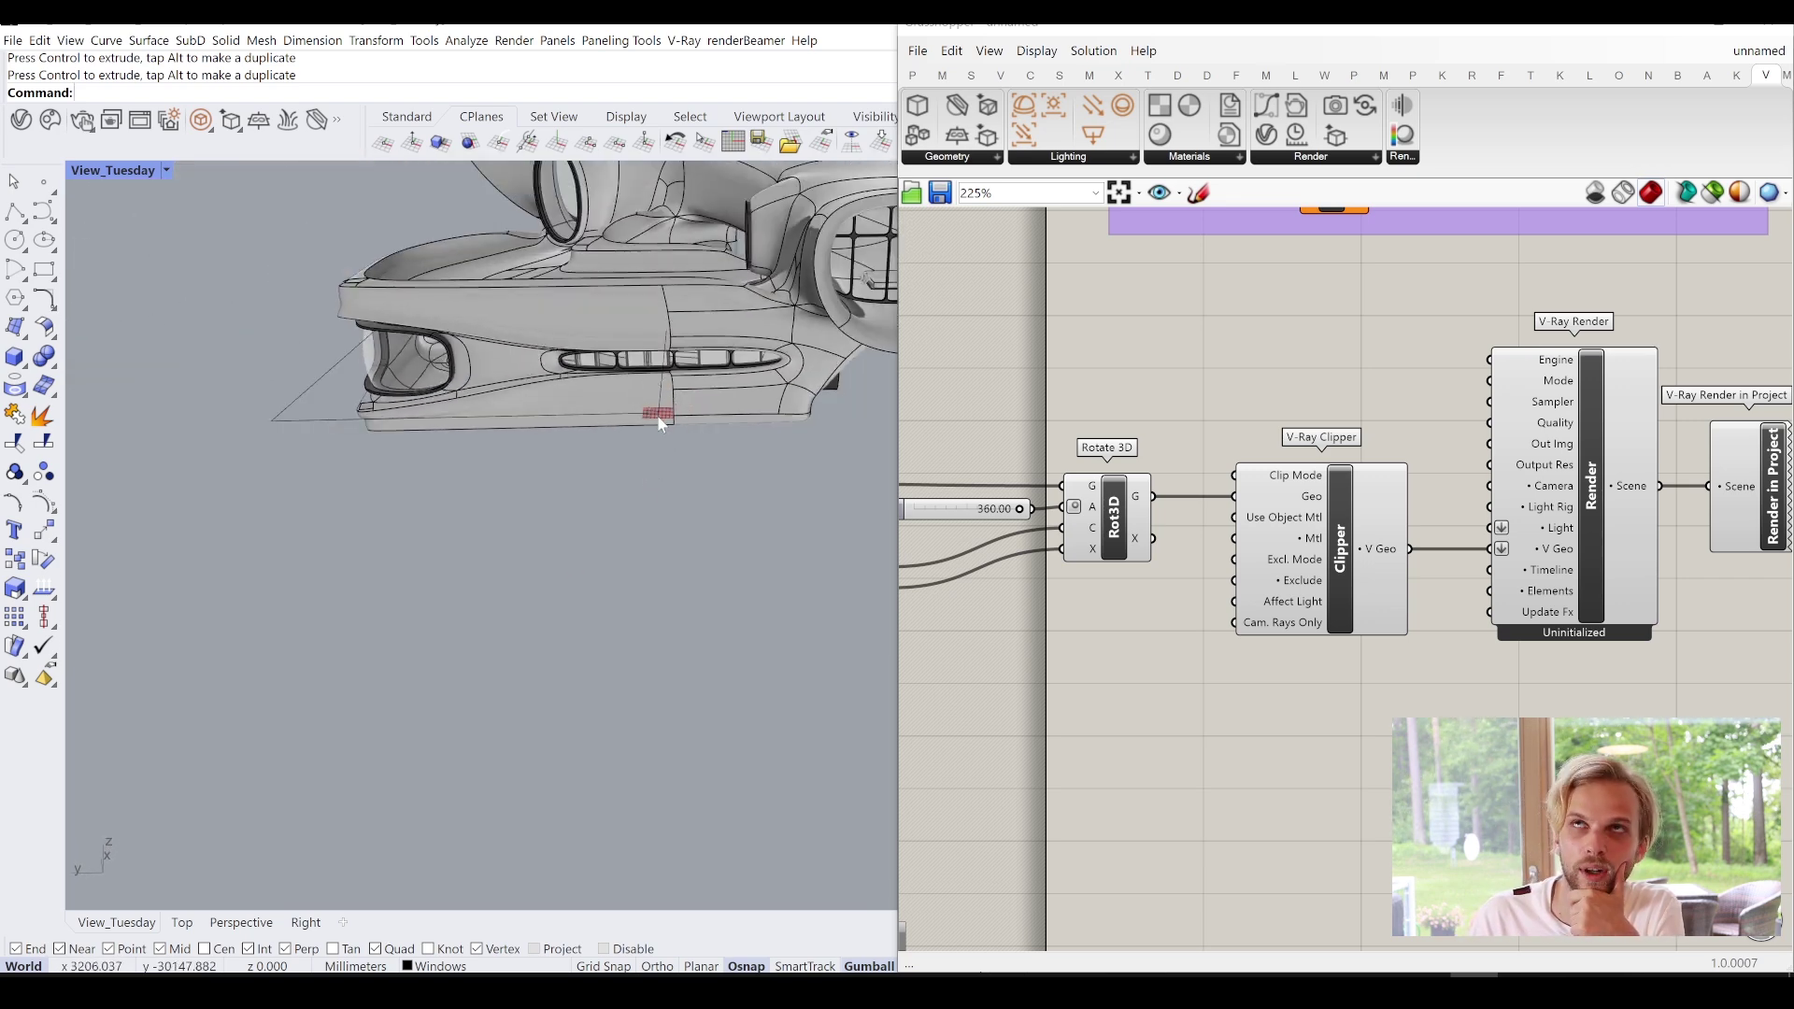
Rotate the section rectangle upright, move it into the model so it cuts vertically, and deselect it.
right_drag(658, 415, 574, 504)
click(661, 514)
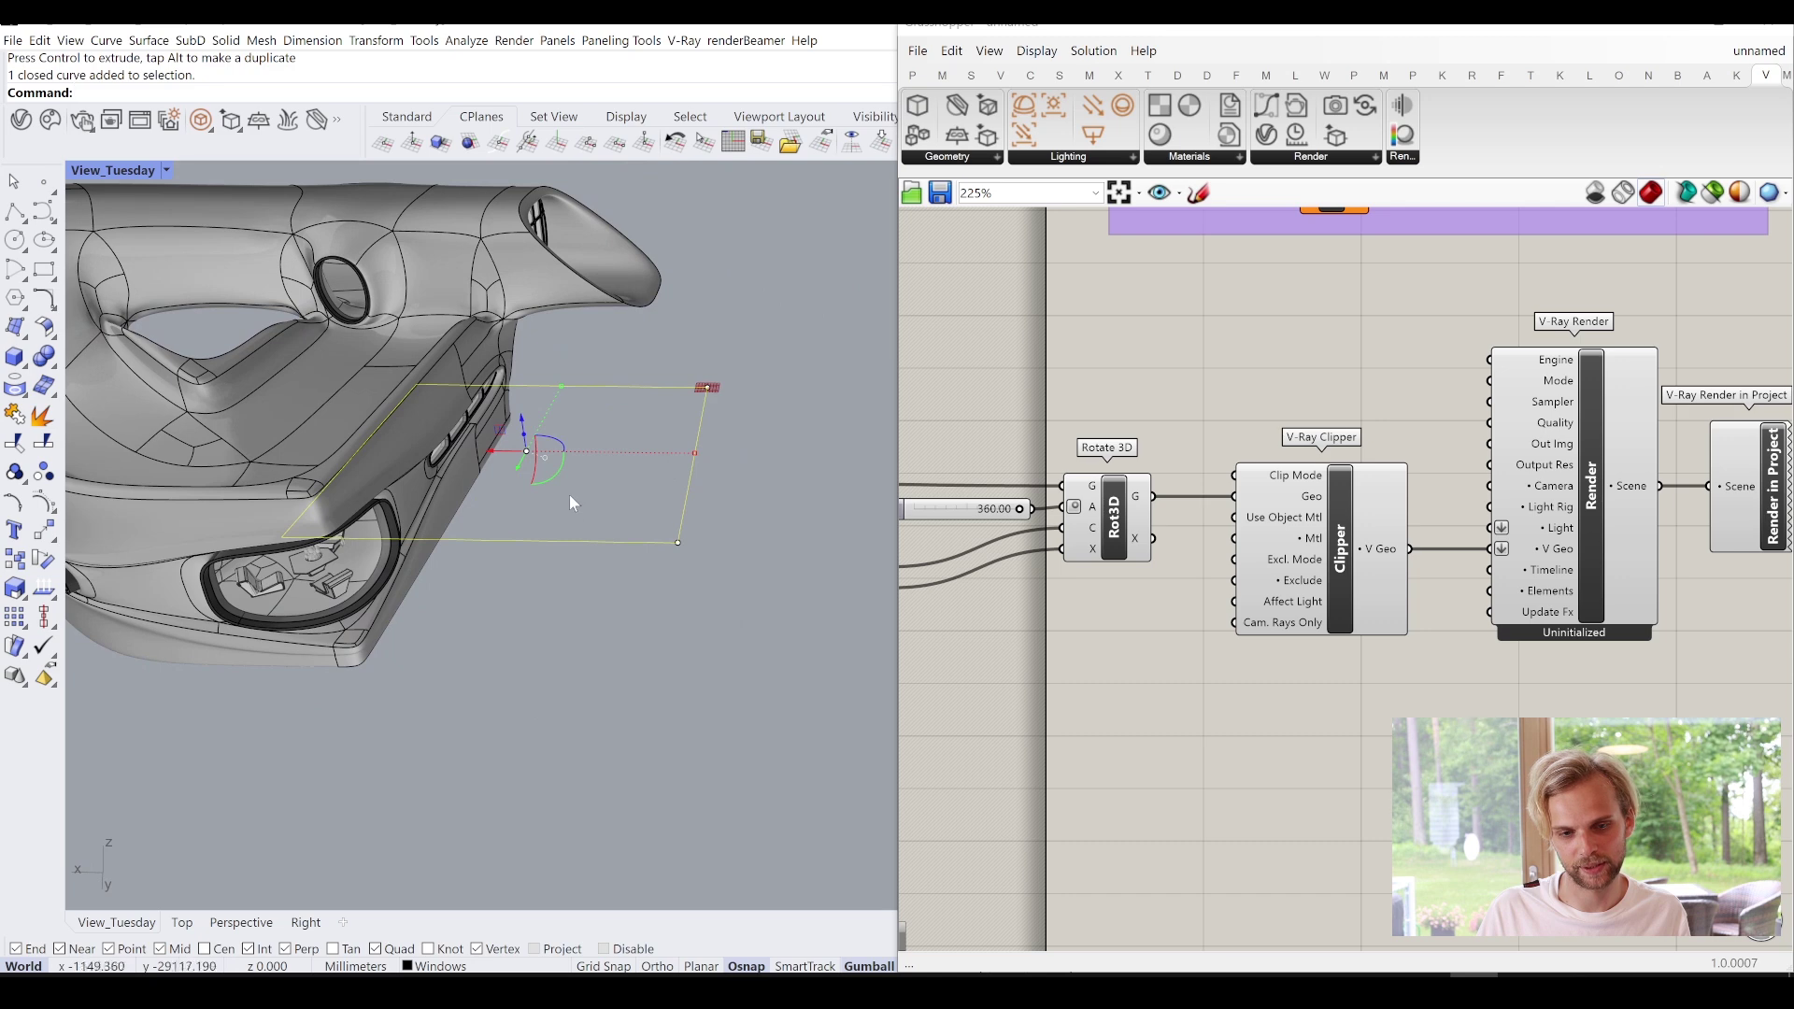
drag(554, 479, 551, 518)
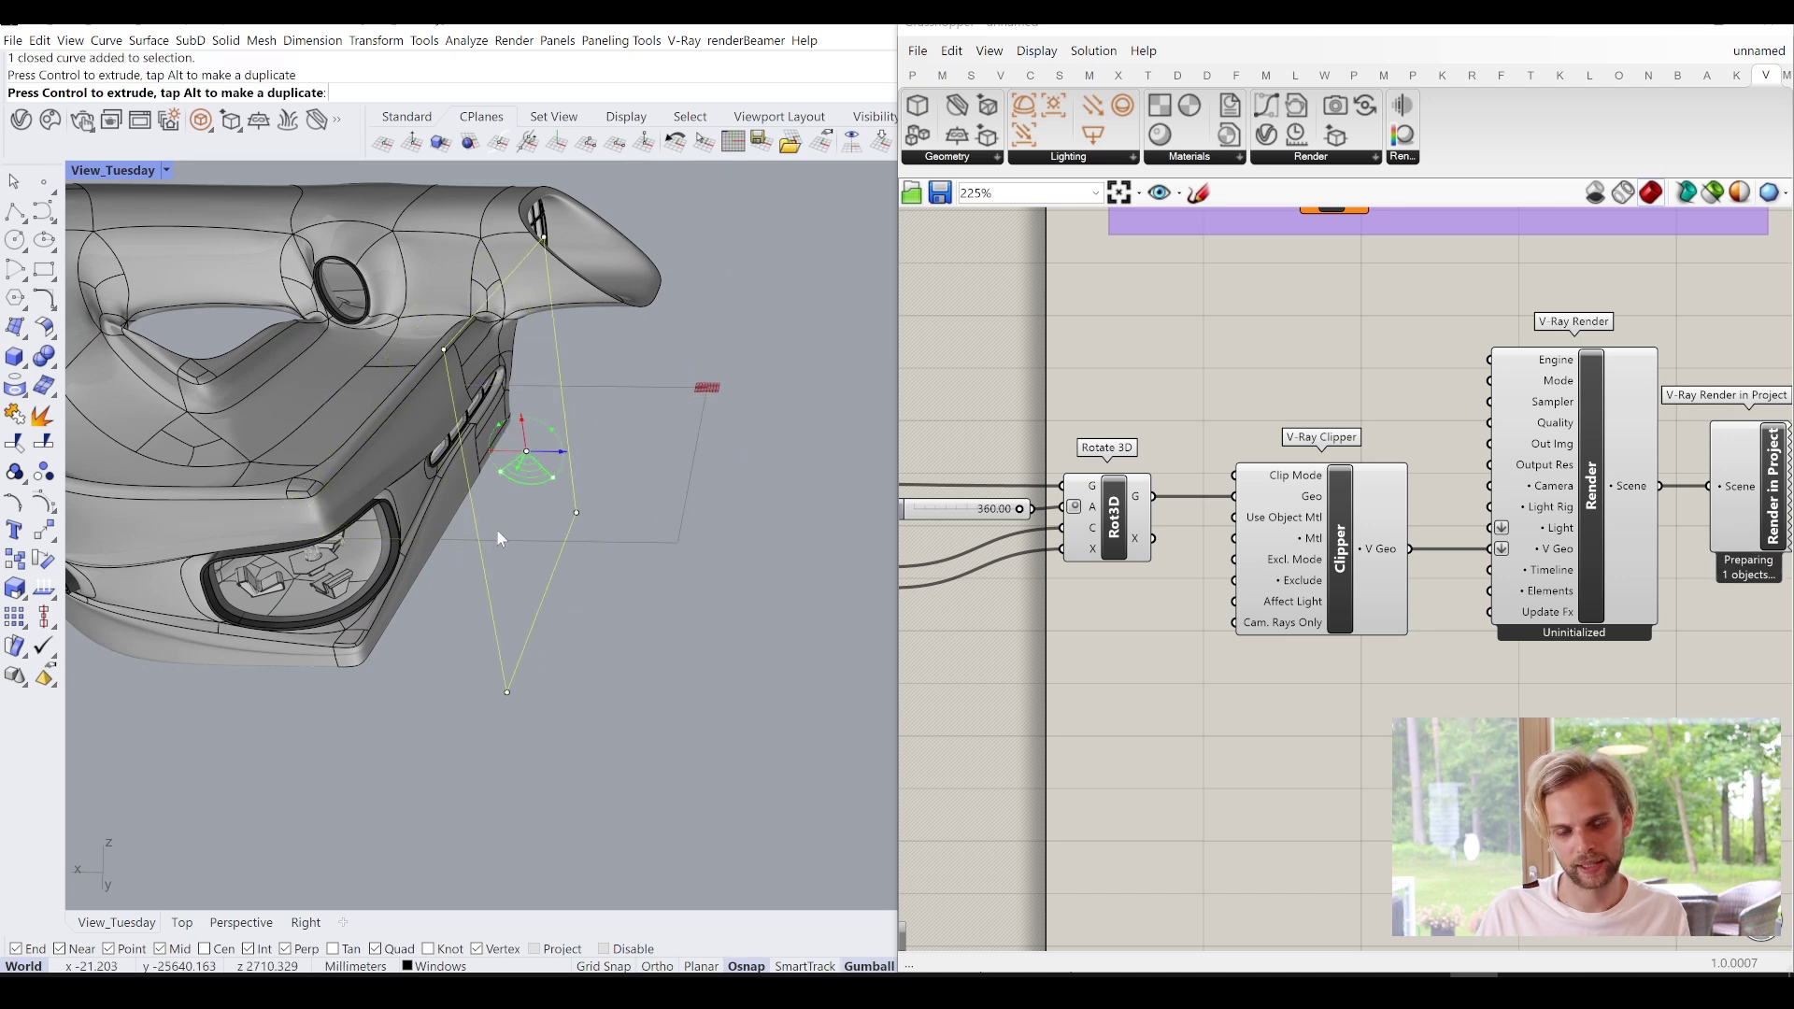
right_drag(552, 518, 512, 598)
drag(484, 615, 411, 312)
right_drag(557, 623, 495, 542)
click(684, 623)
right_drag(1082, 334, 1257, 313)
right_drag(1735, 512, 1333, 461)
click(1411, 395)
right_click(1409, 391)
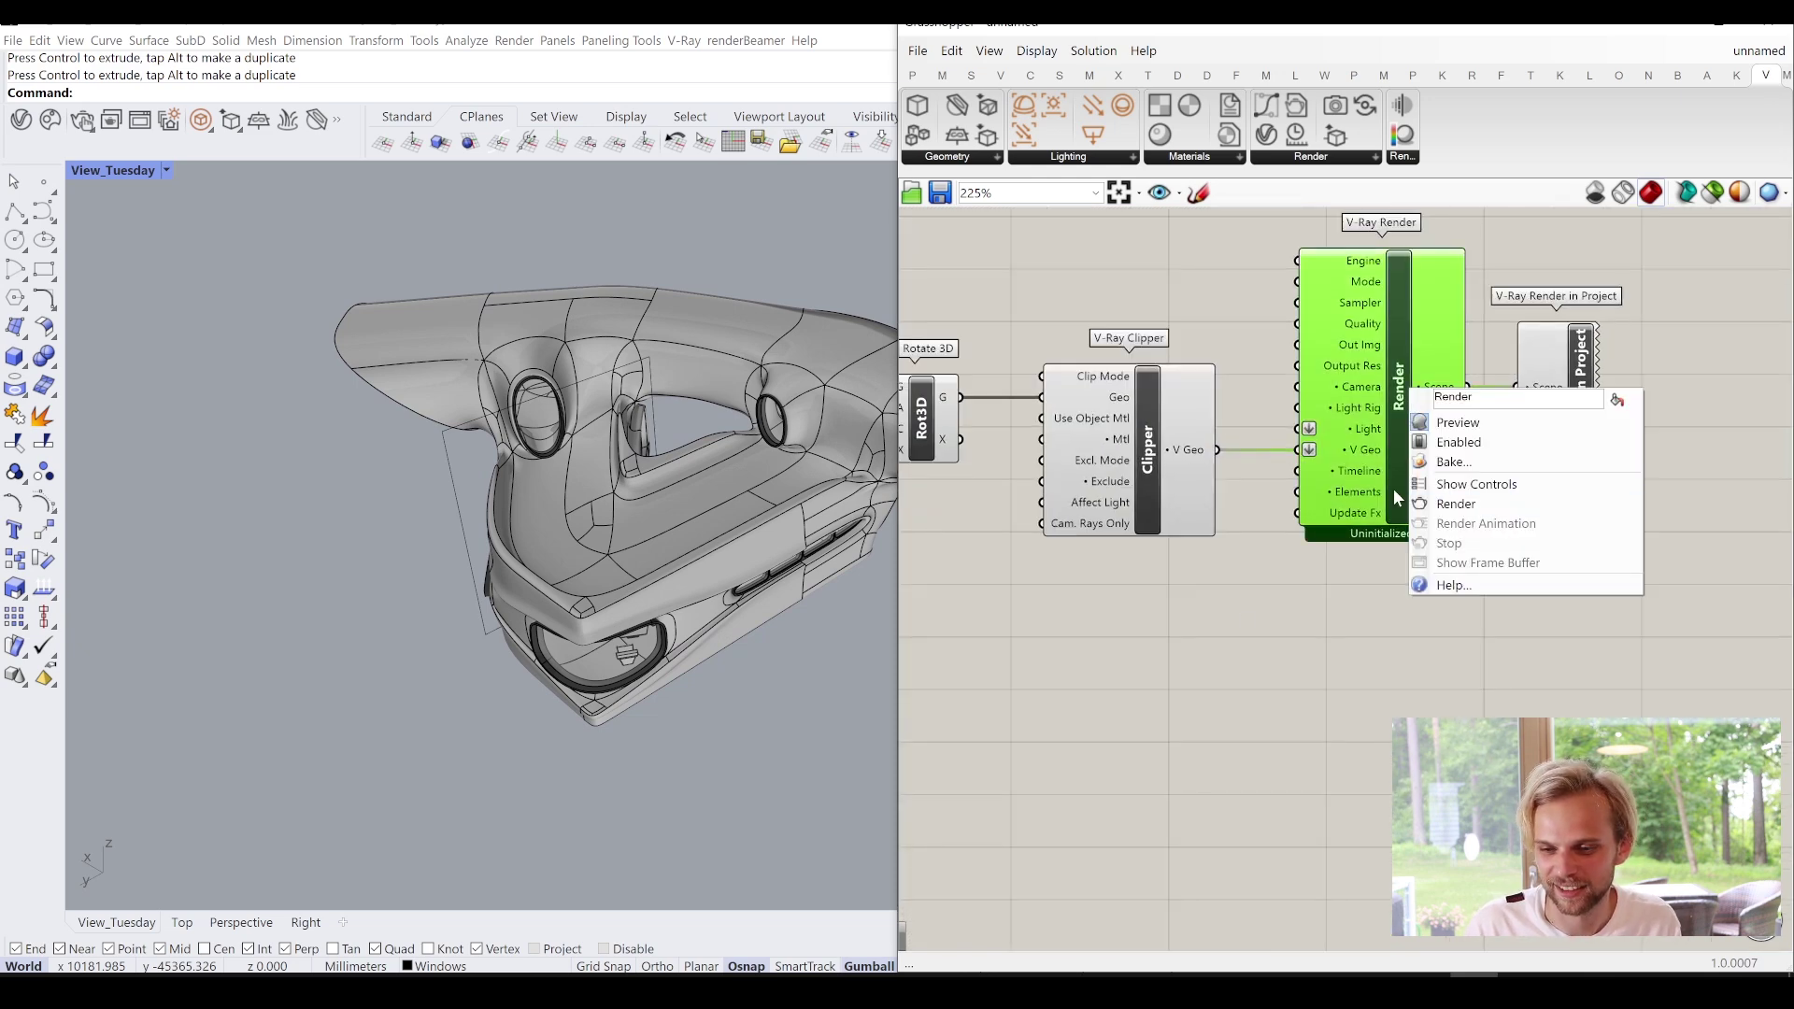
click(1346, 603)
Start an interactive V-Ray render and arrange the frame buffer so the Grasshopper canvas is accessible beside it.
click(82, 122)
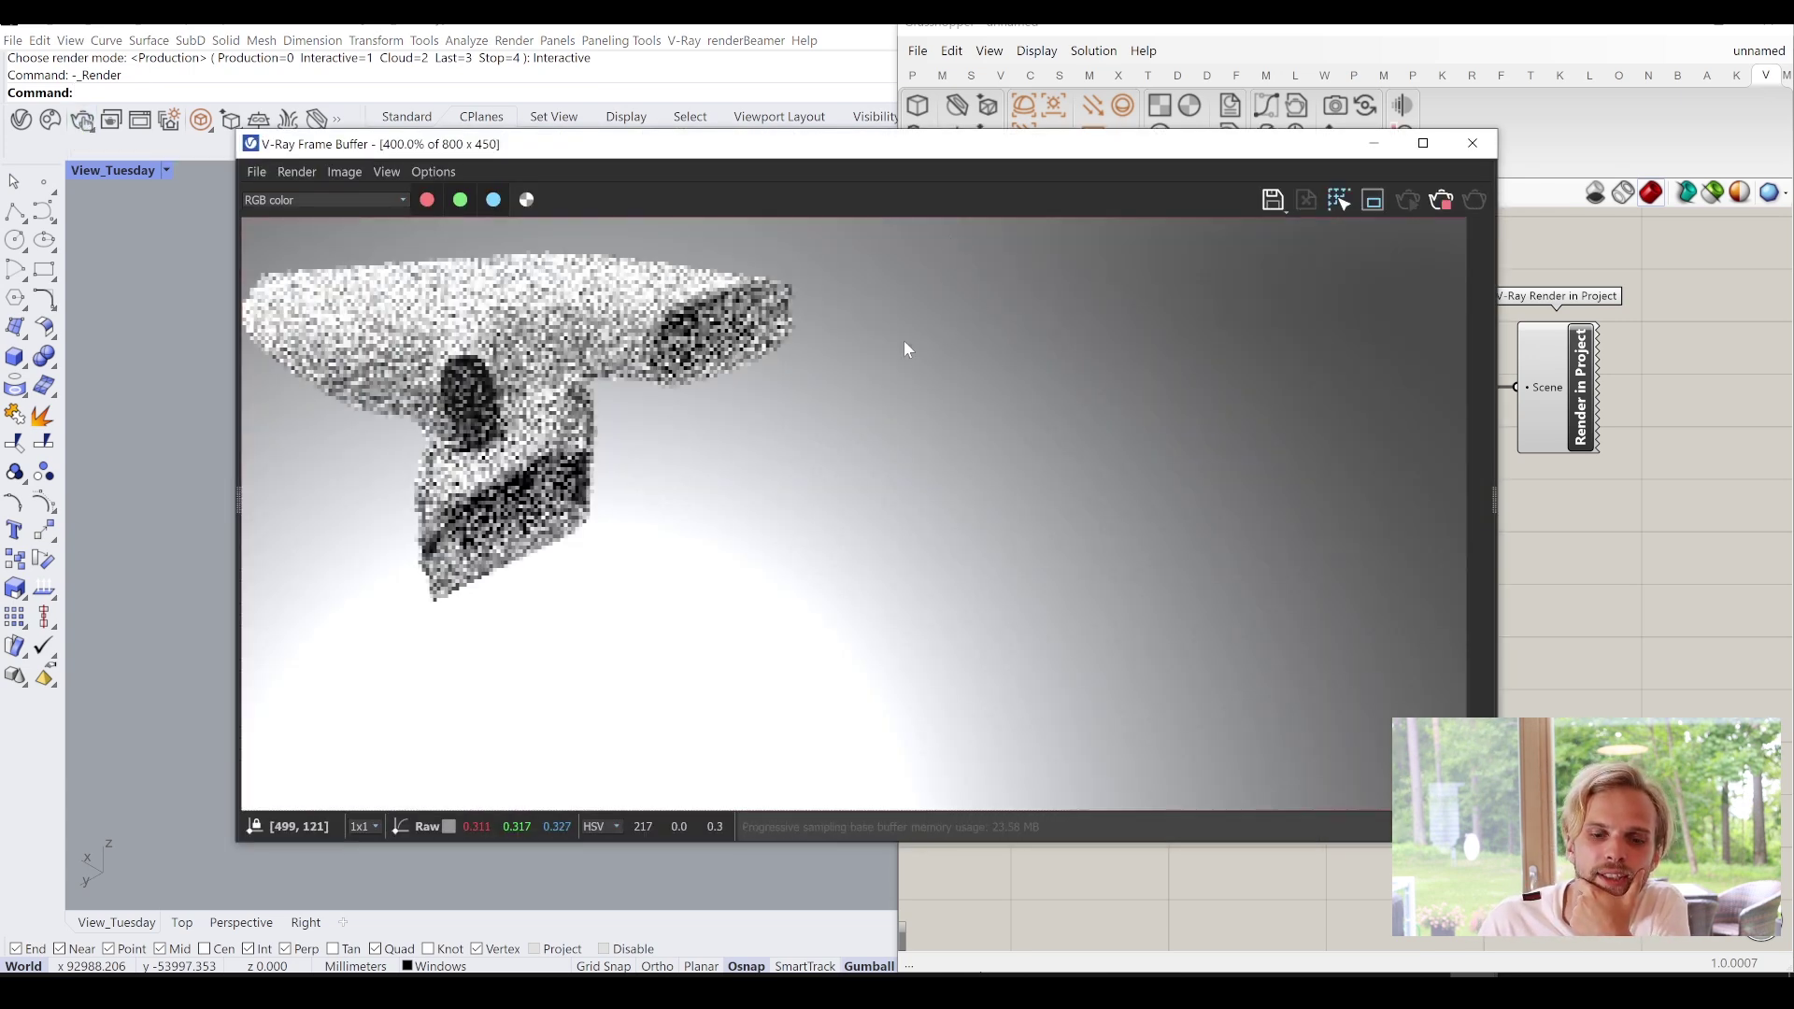
drag(935, 143, 735, 128)
click(1047, 30)
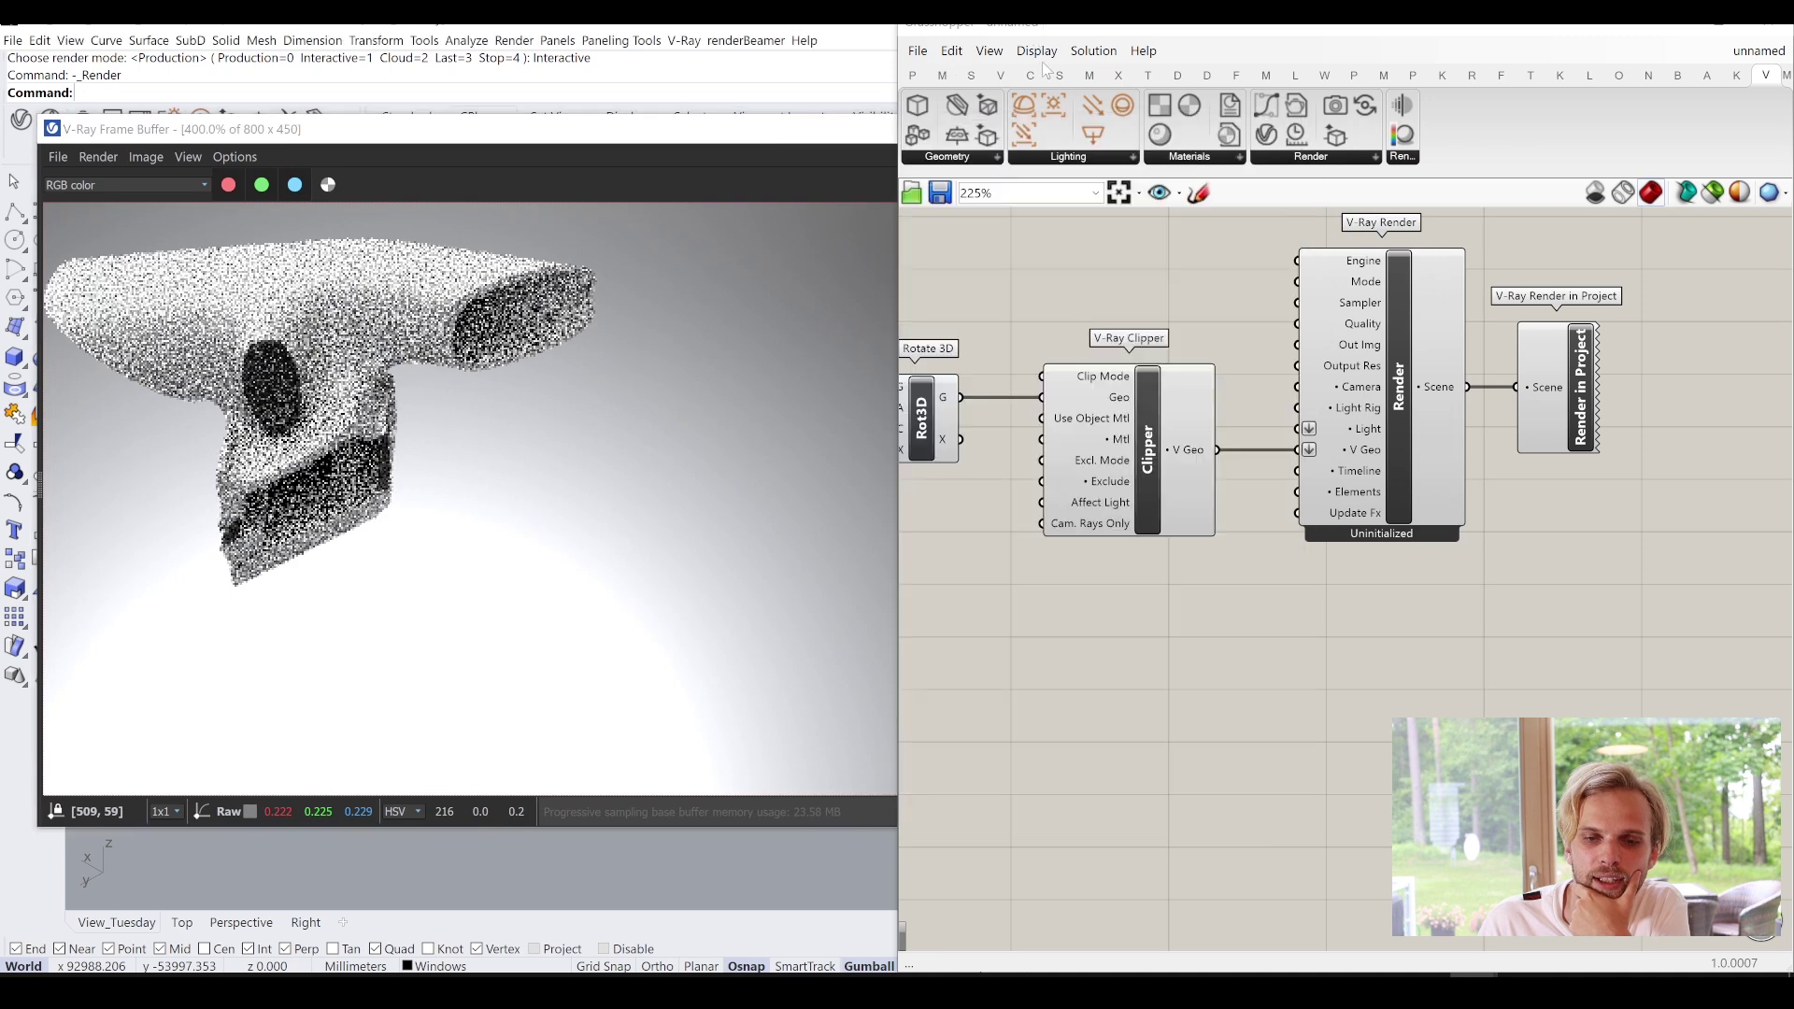
Test the rotating section in the live render by setting the Rotate 3D Angle slider to 23.41, 30 and finally 45.
right_drag(1177, 362, 1520, 369)
scroll(1258, 441, up, 4)
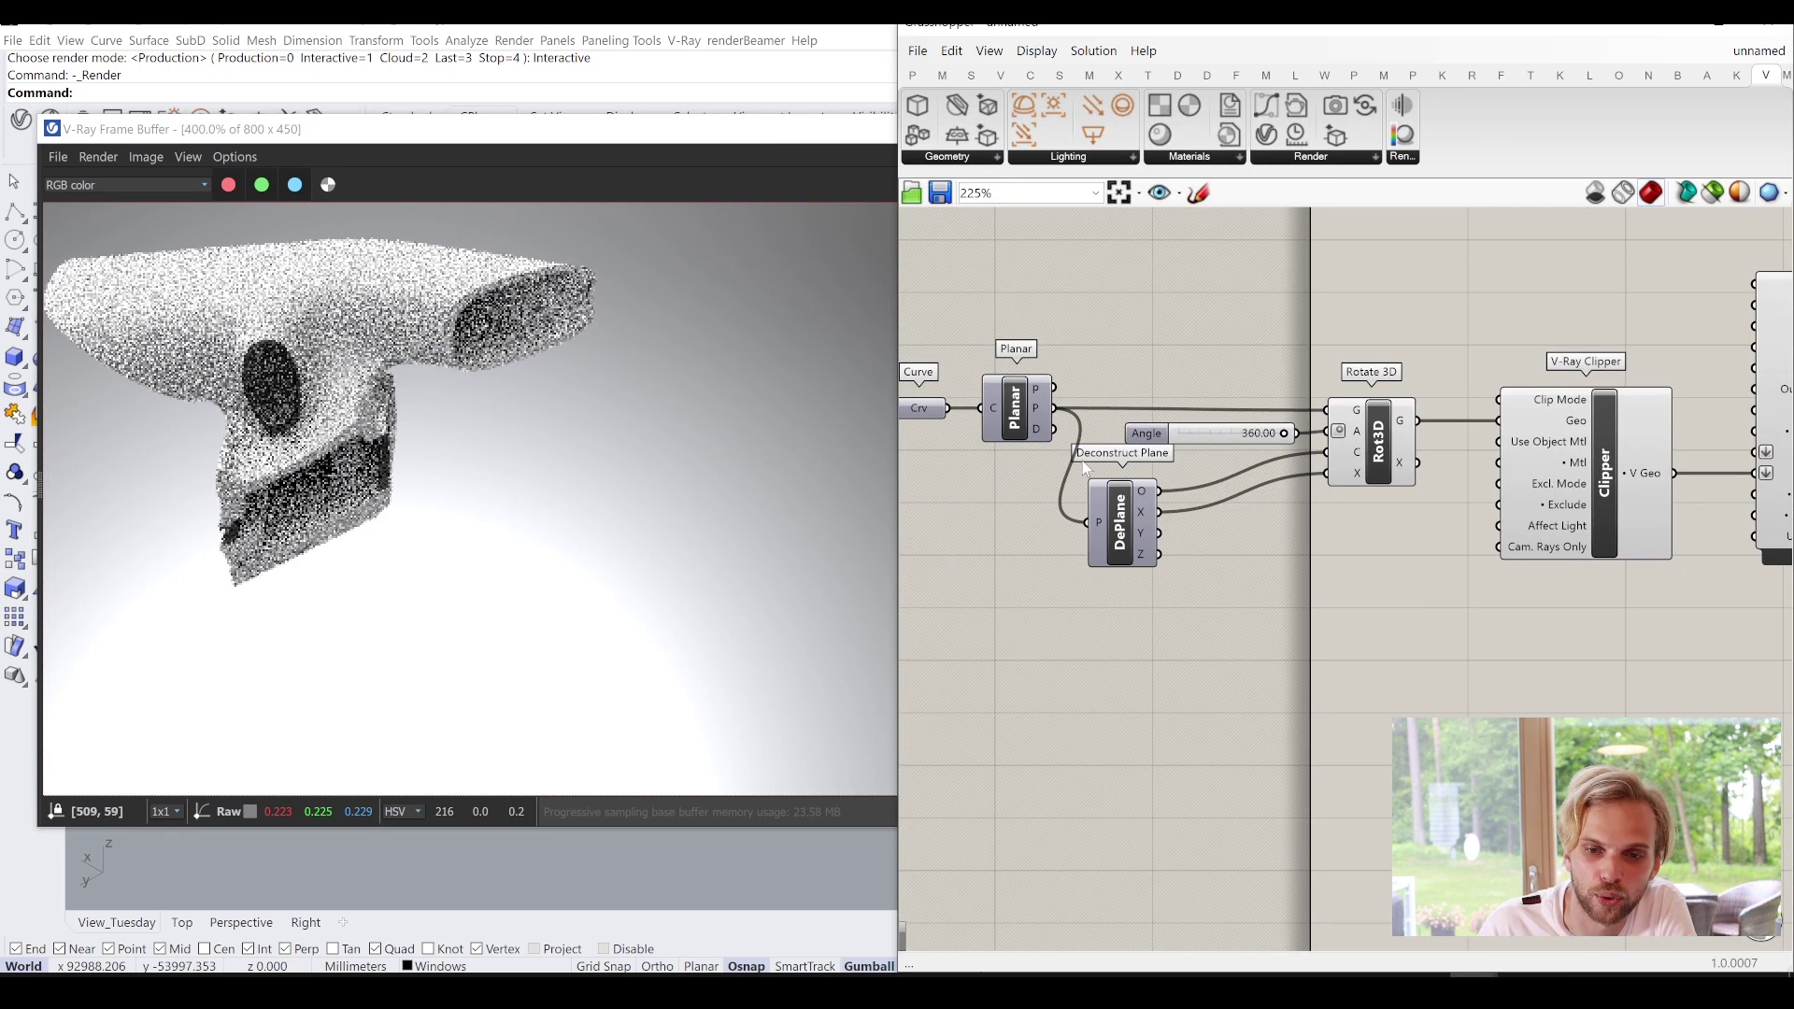
drag(1338, 436, 205, 446)
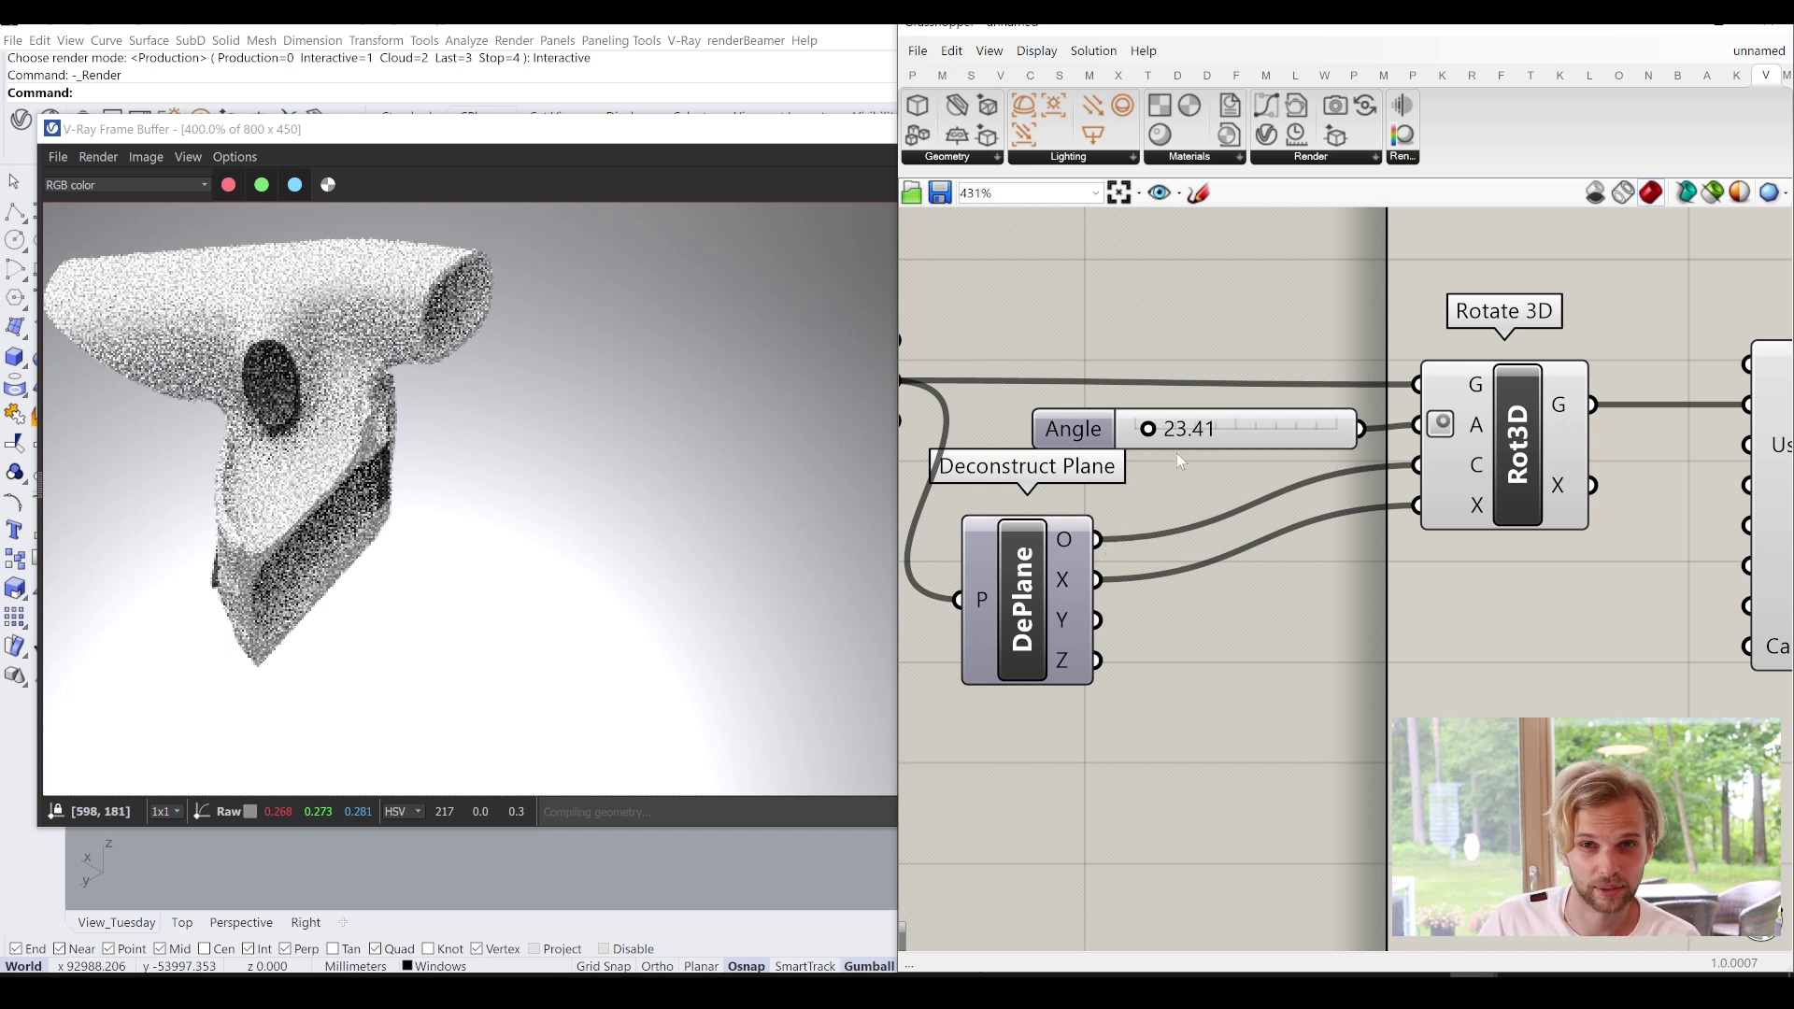
click(1232, 444)
double_click(1271, 432)
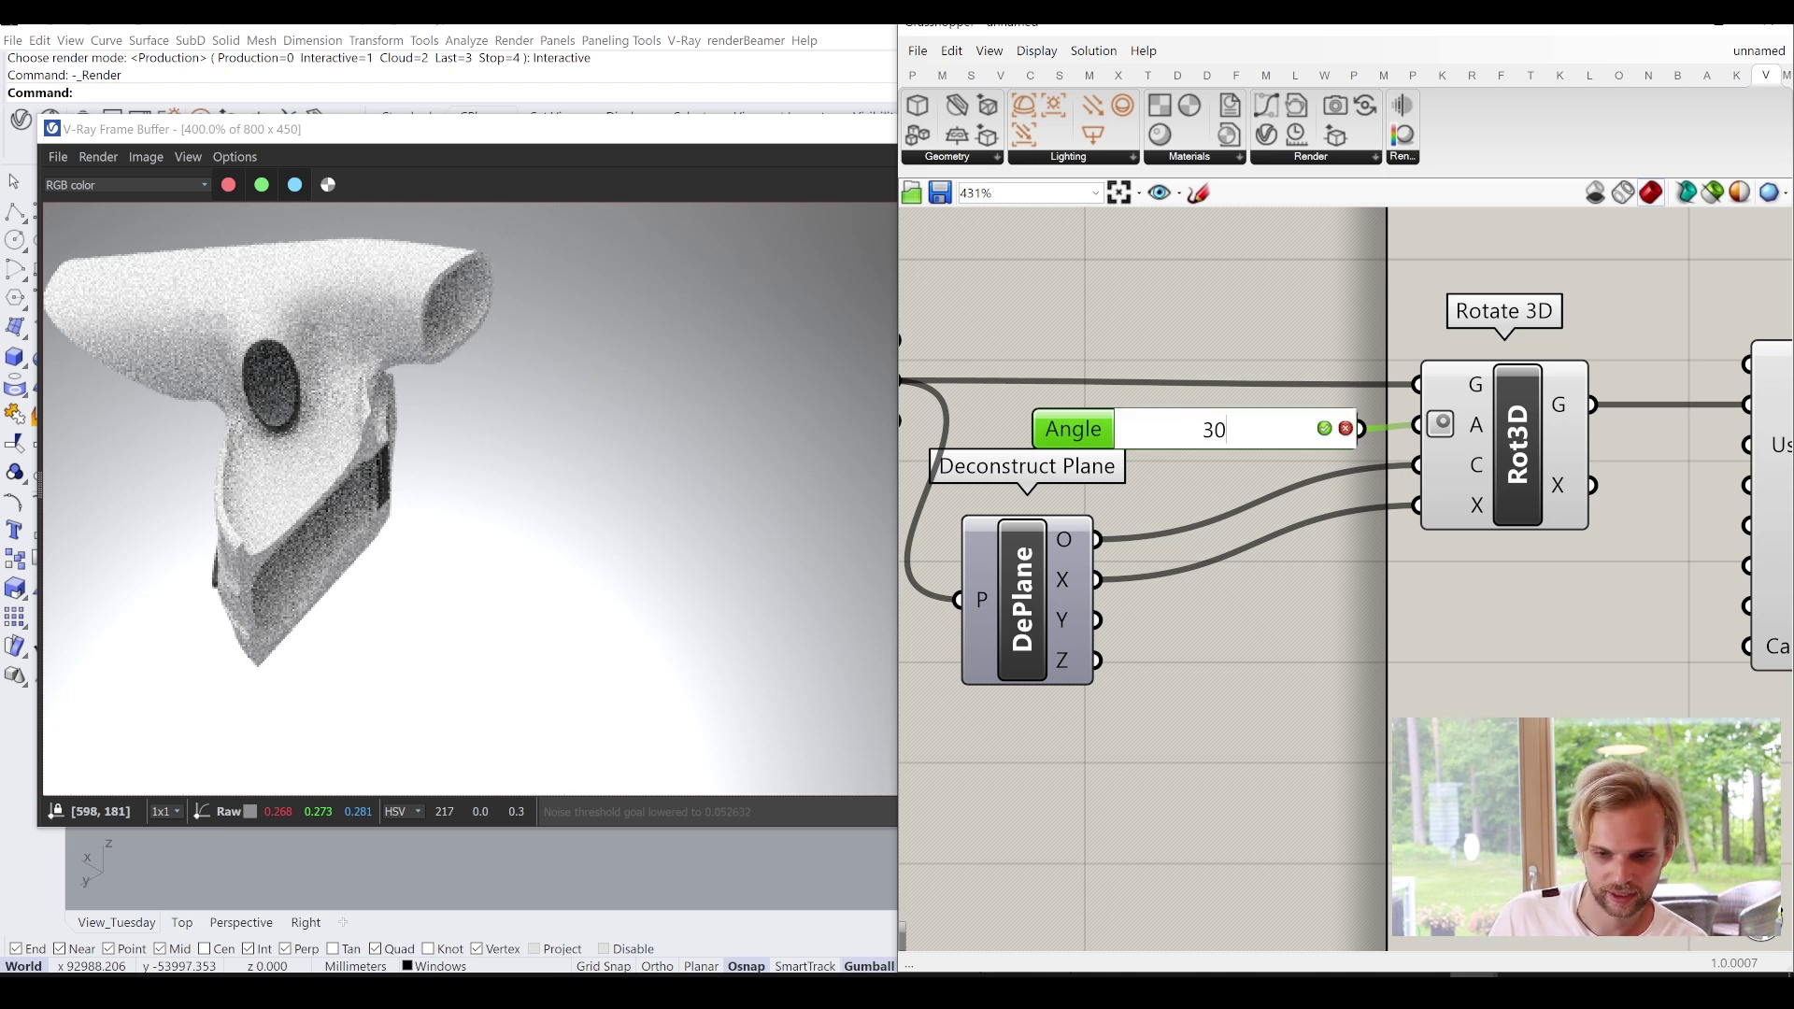
key(Return)
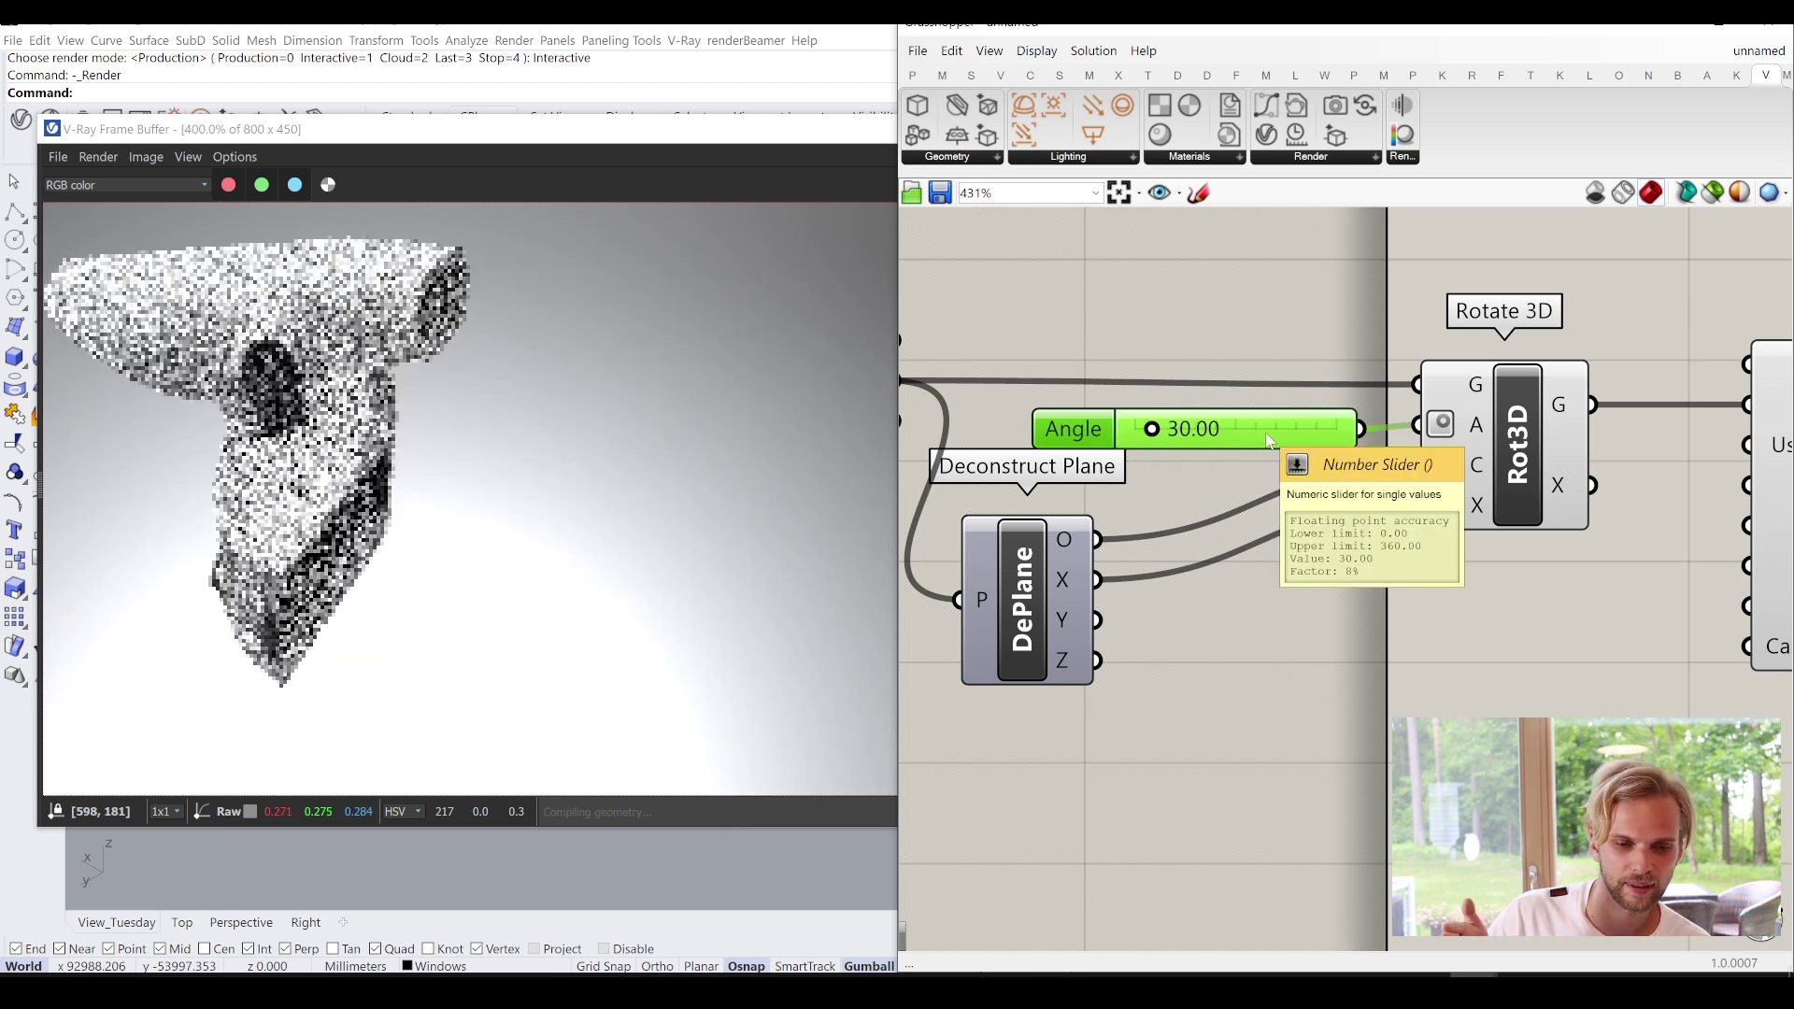
double_click(1269, 434)
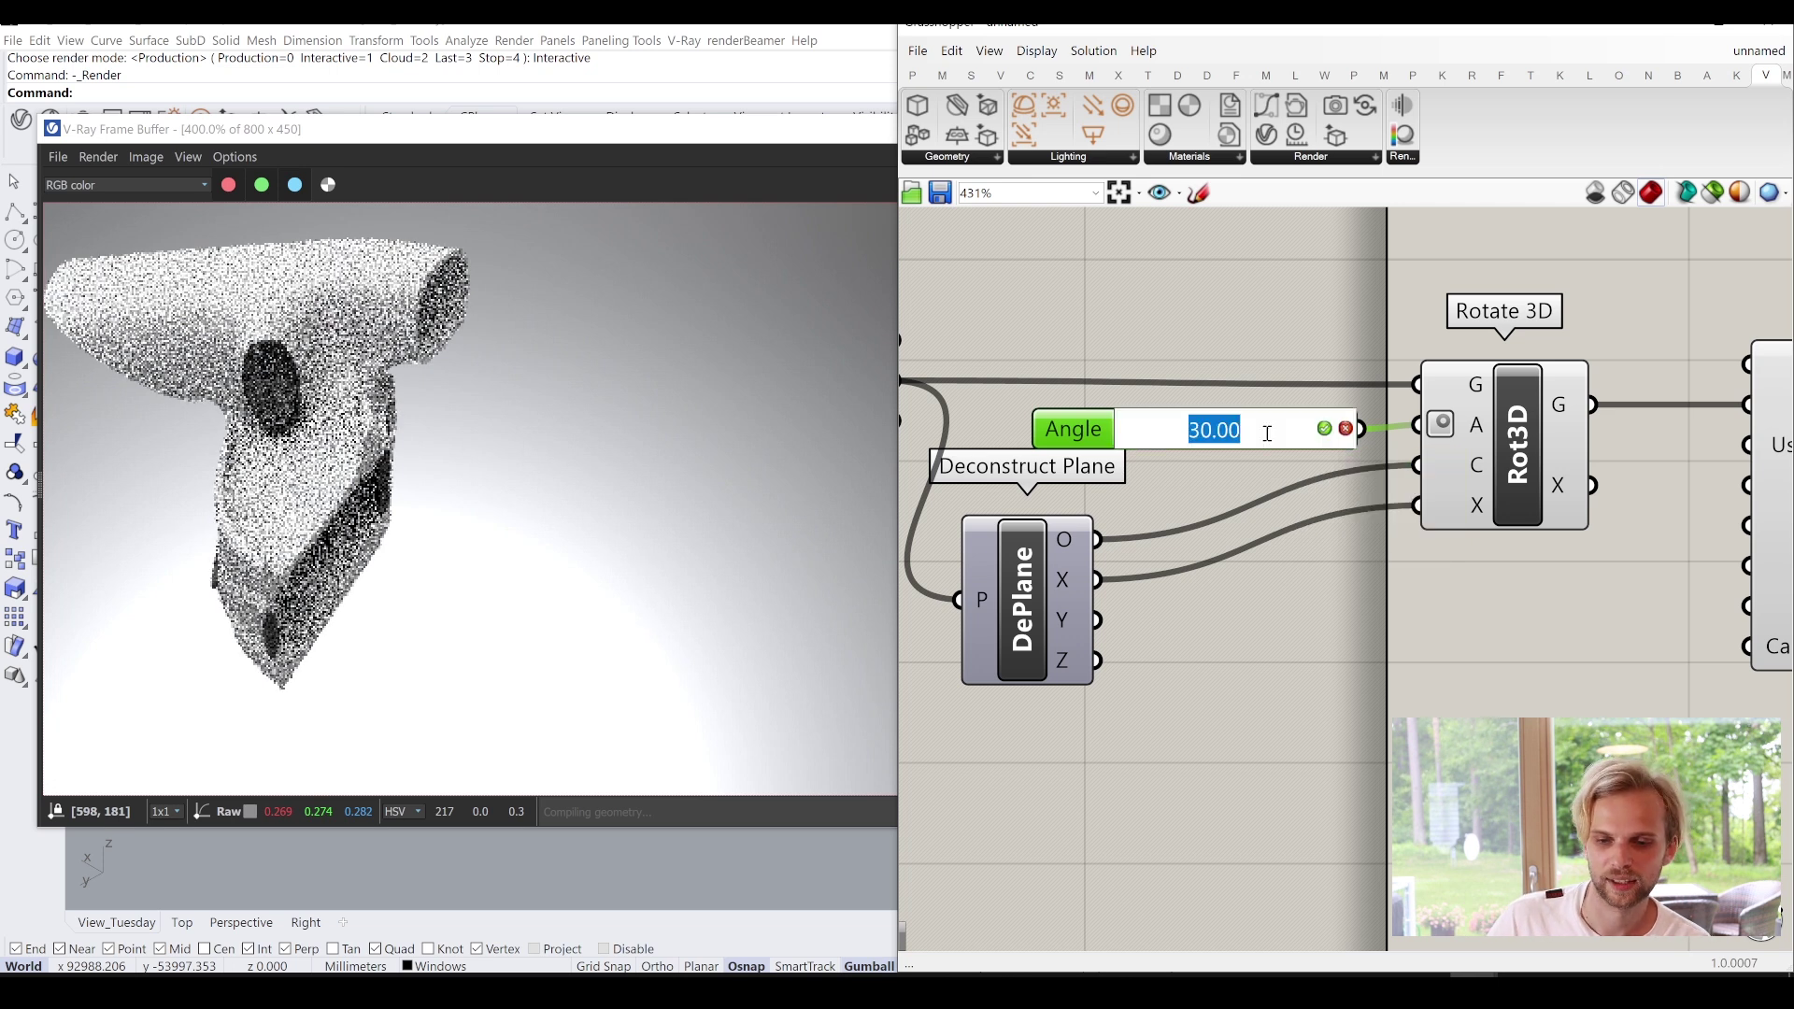
text(45)
key(Return)
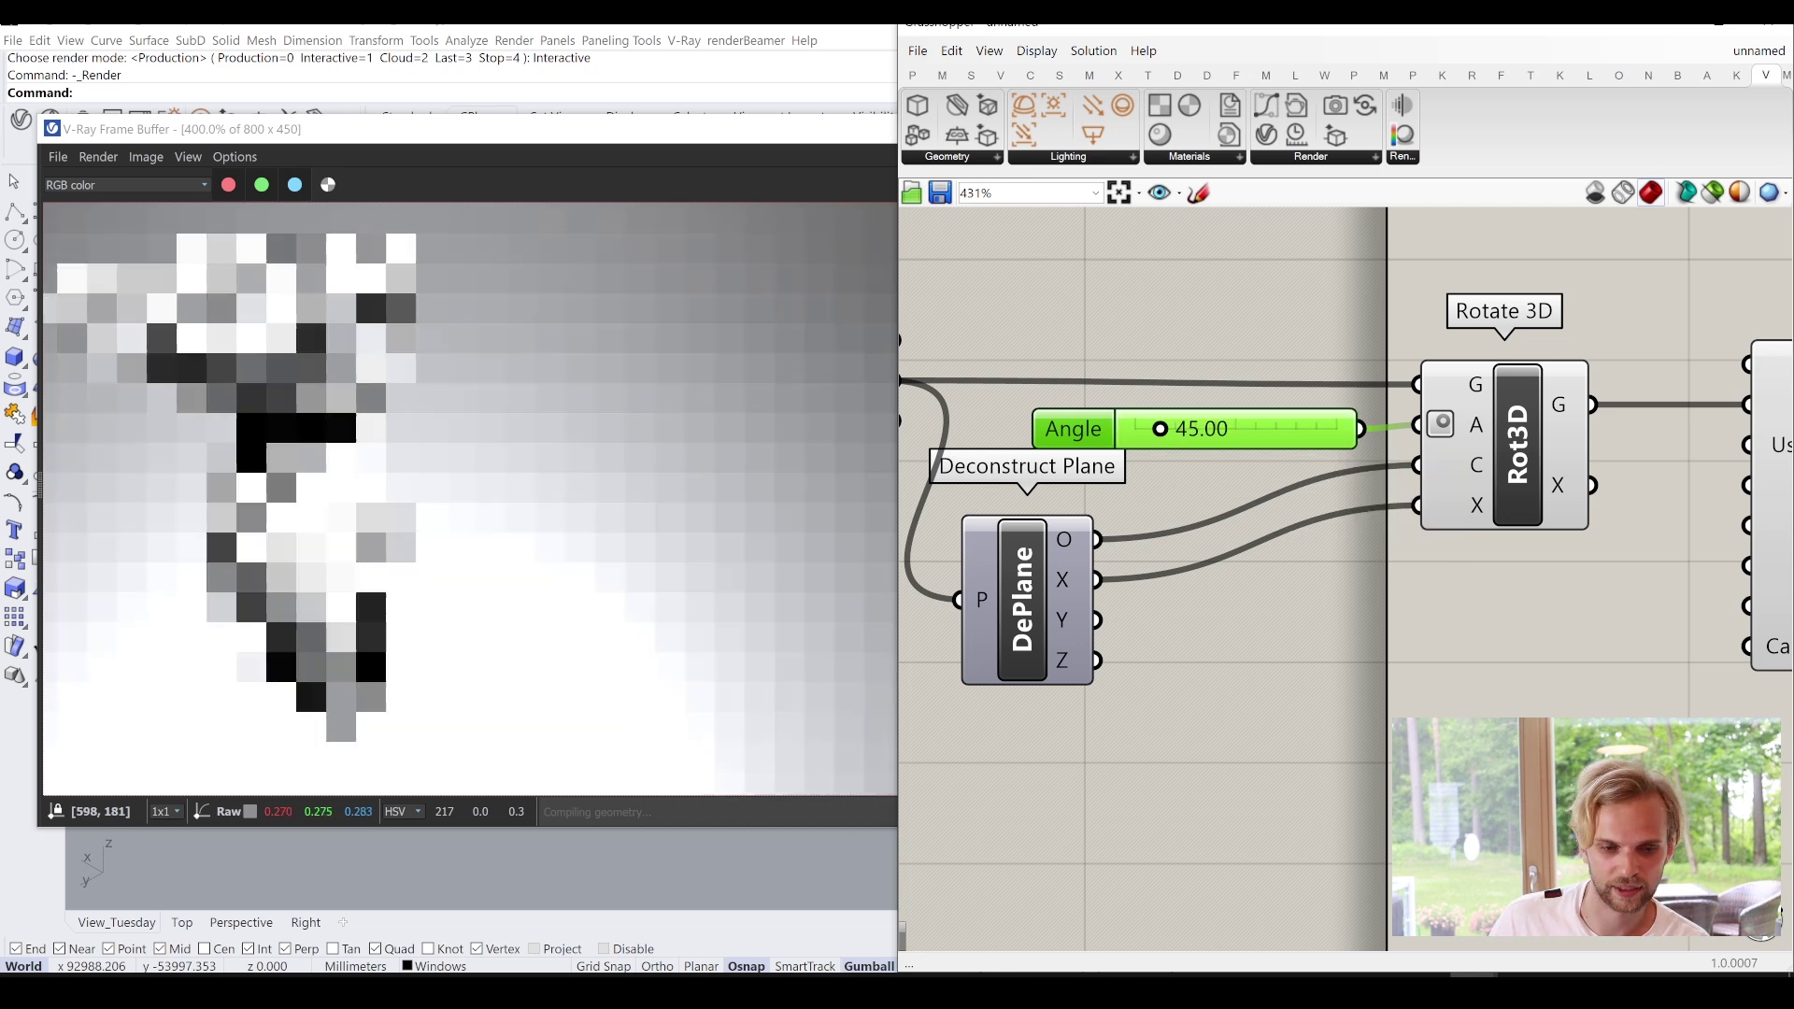
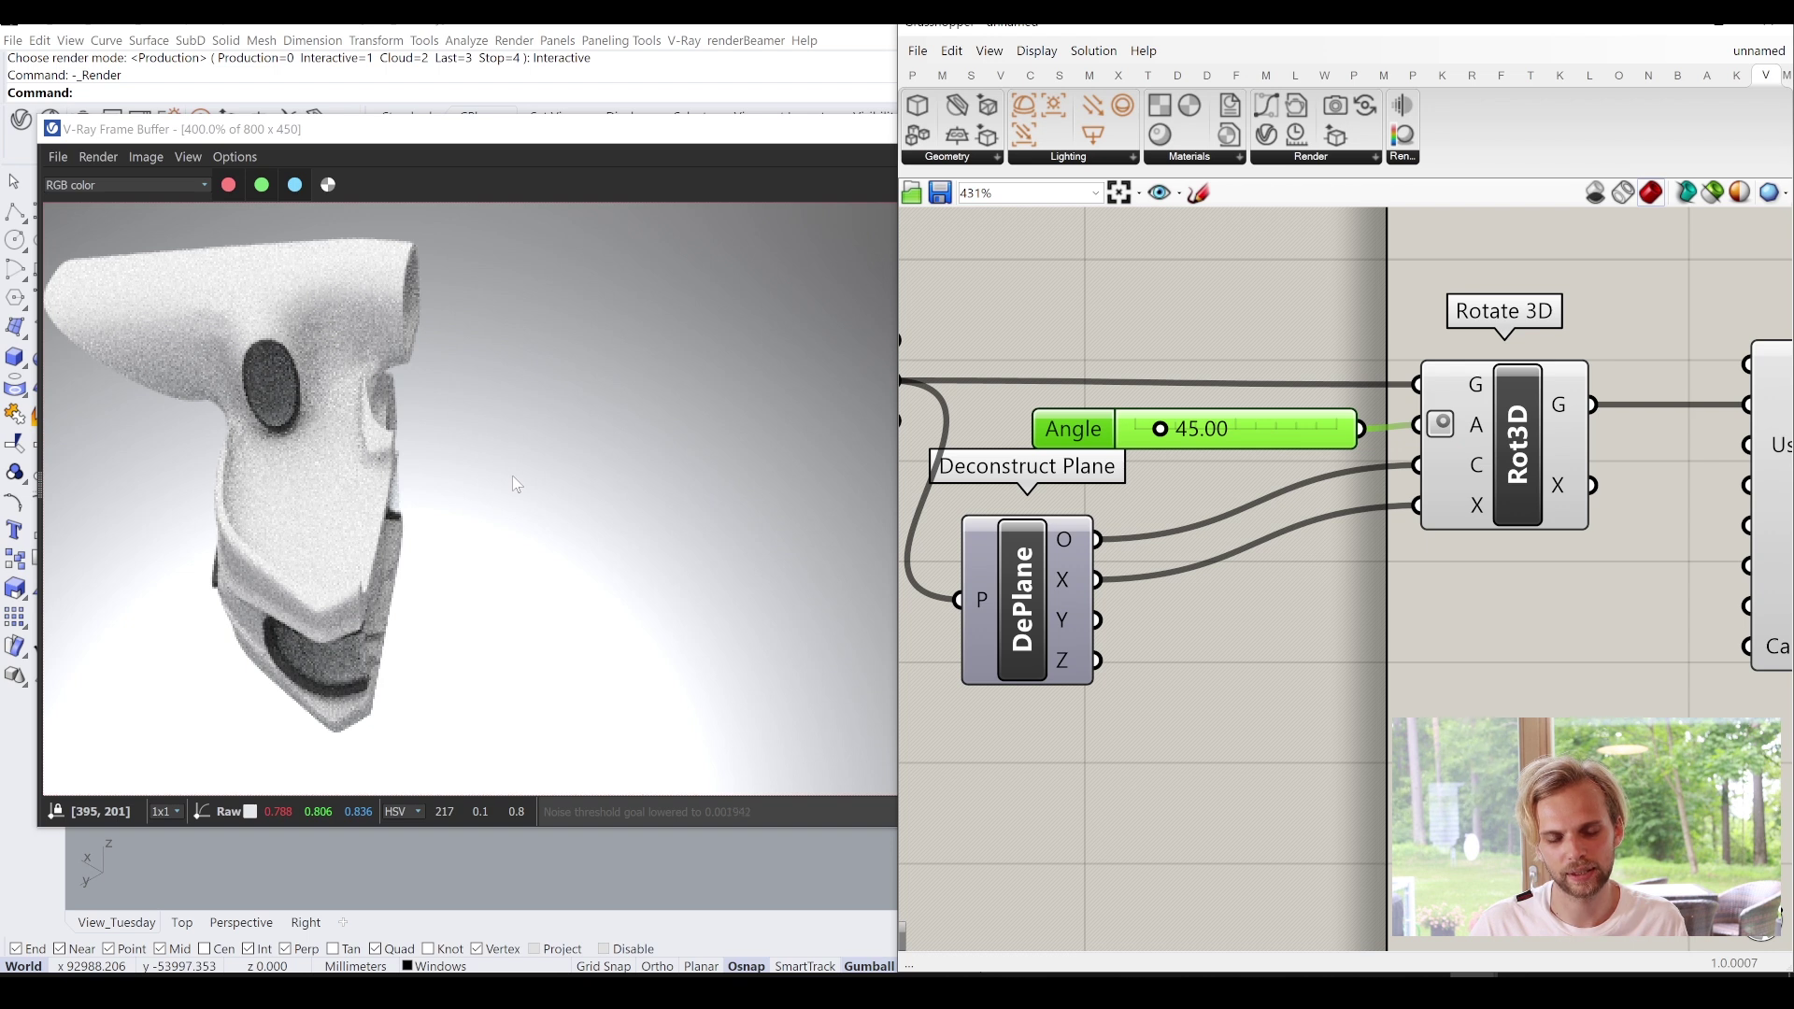
Minimize the frame buffer and flip the direction of the upright section rectangle with the Flip command.
click(513, 477)
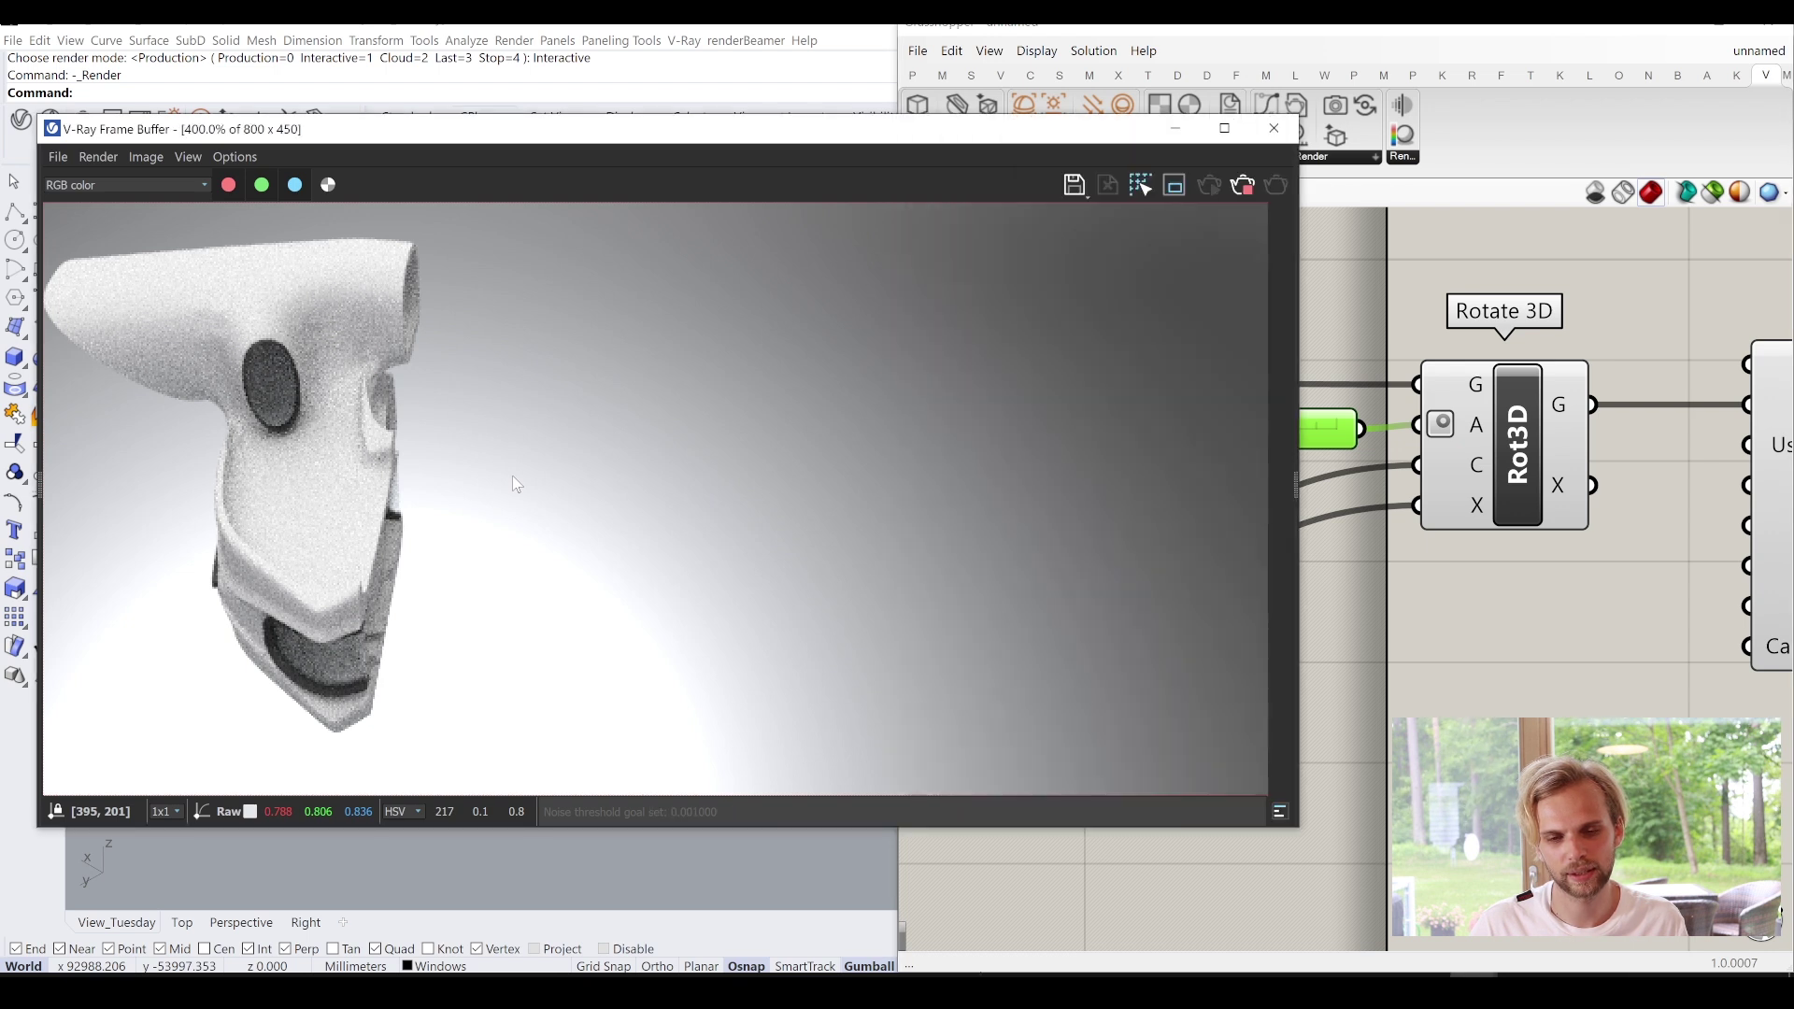
click(1213, 32)
click(707, 147)
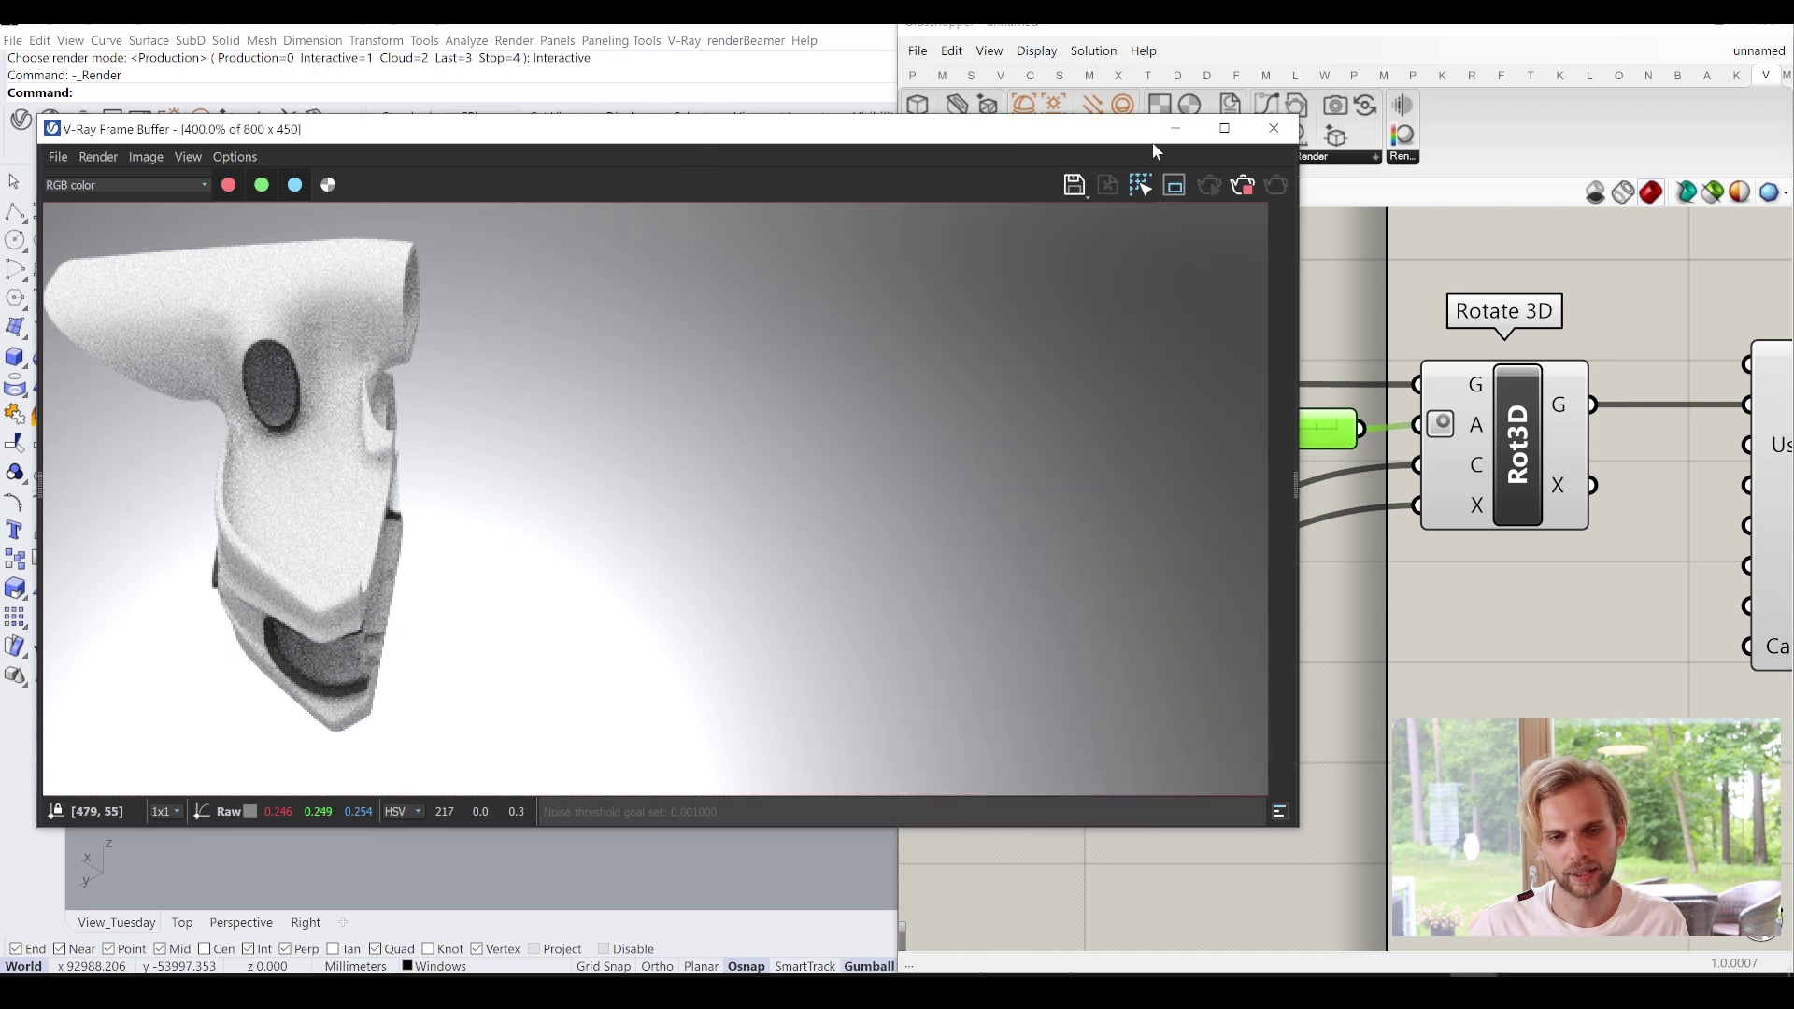
click(1175, 132)
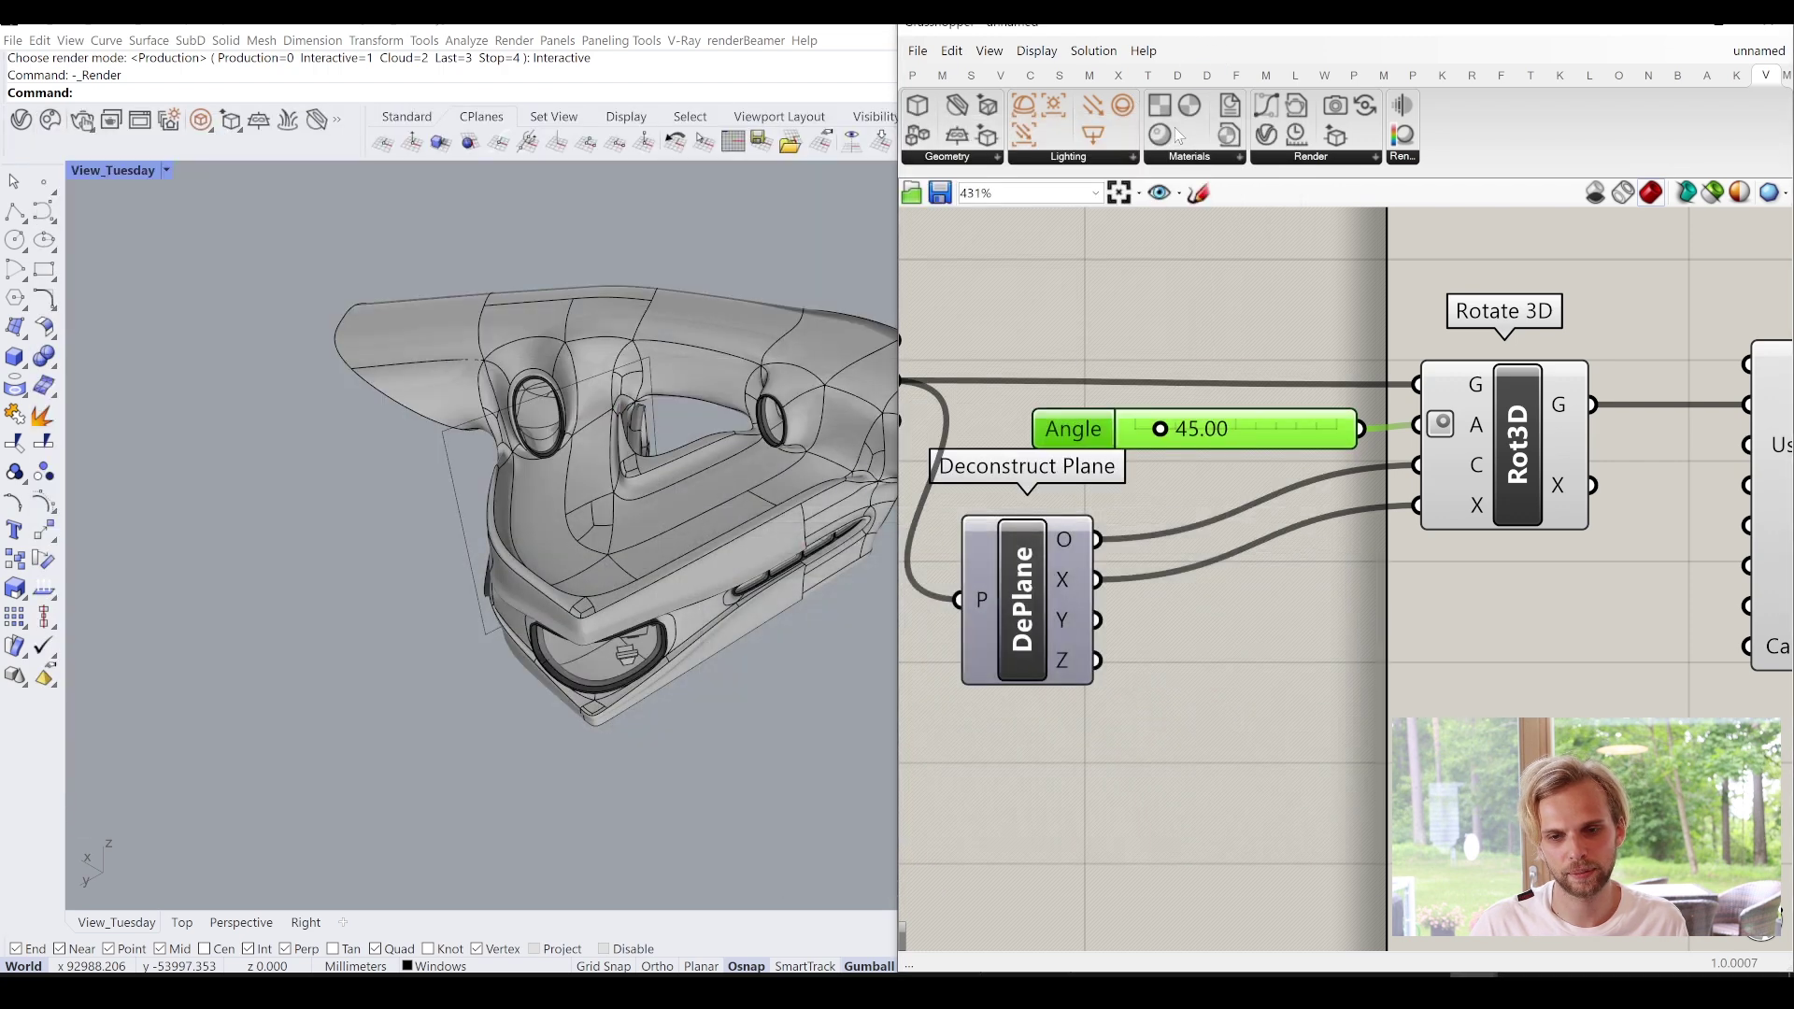
click(449, 466)
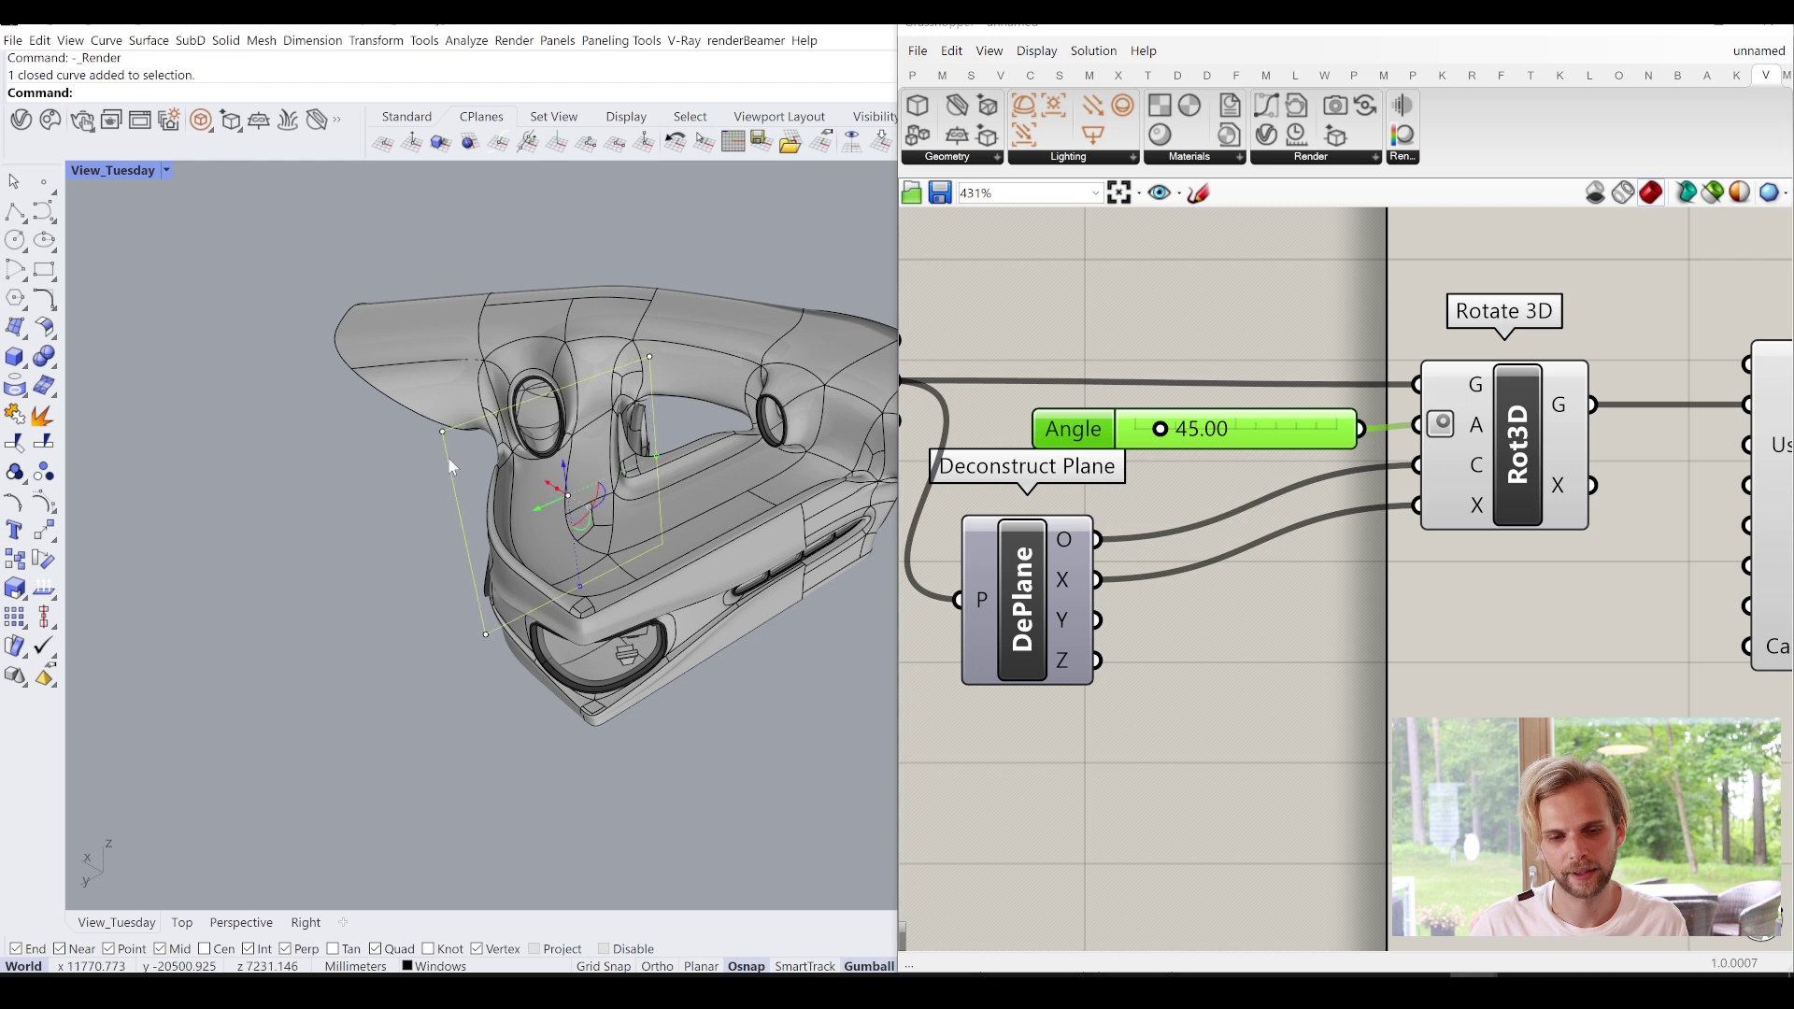
text(Flip)
key(Return)
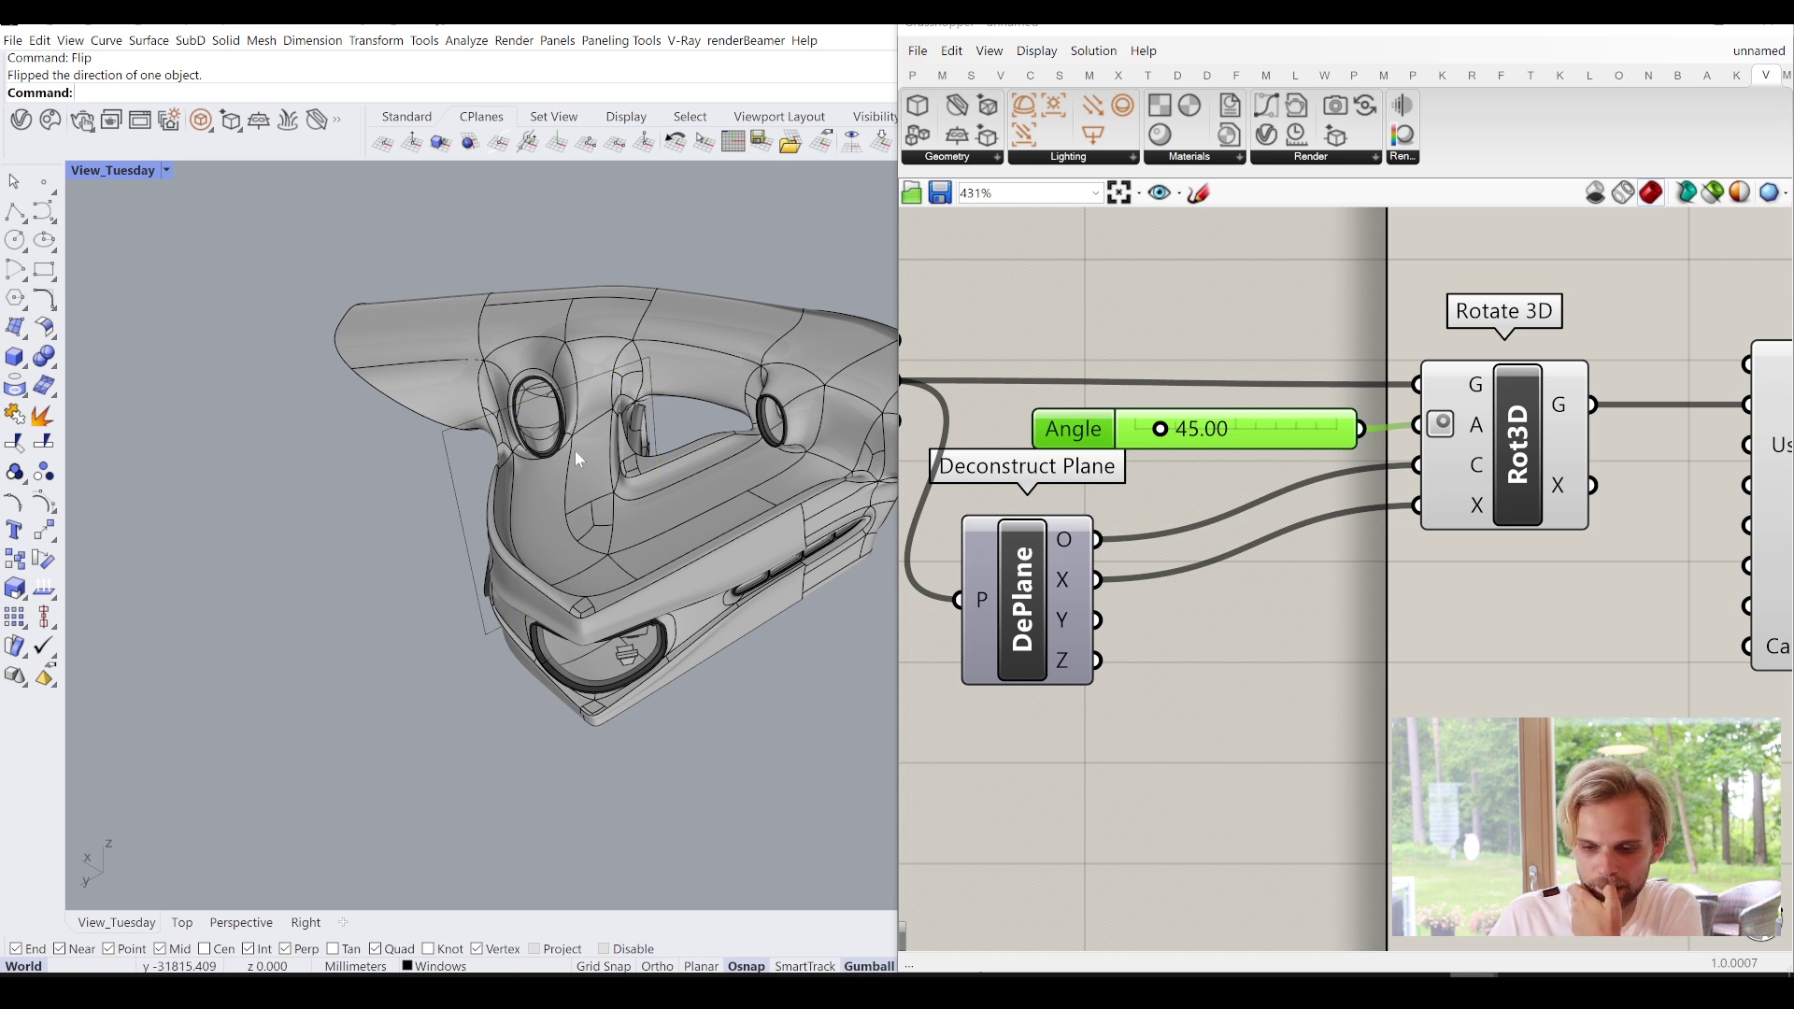
Run the interactive V-Ray render again to check the clipping with the flipped rectangle, then stop it.
click(1342, 675)
scroll(1342, 673, down, 3)
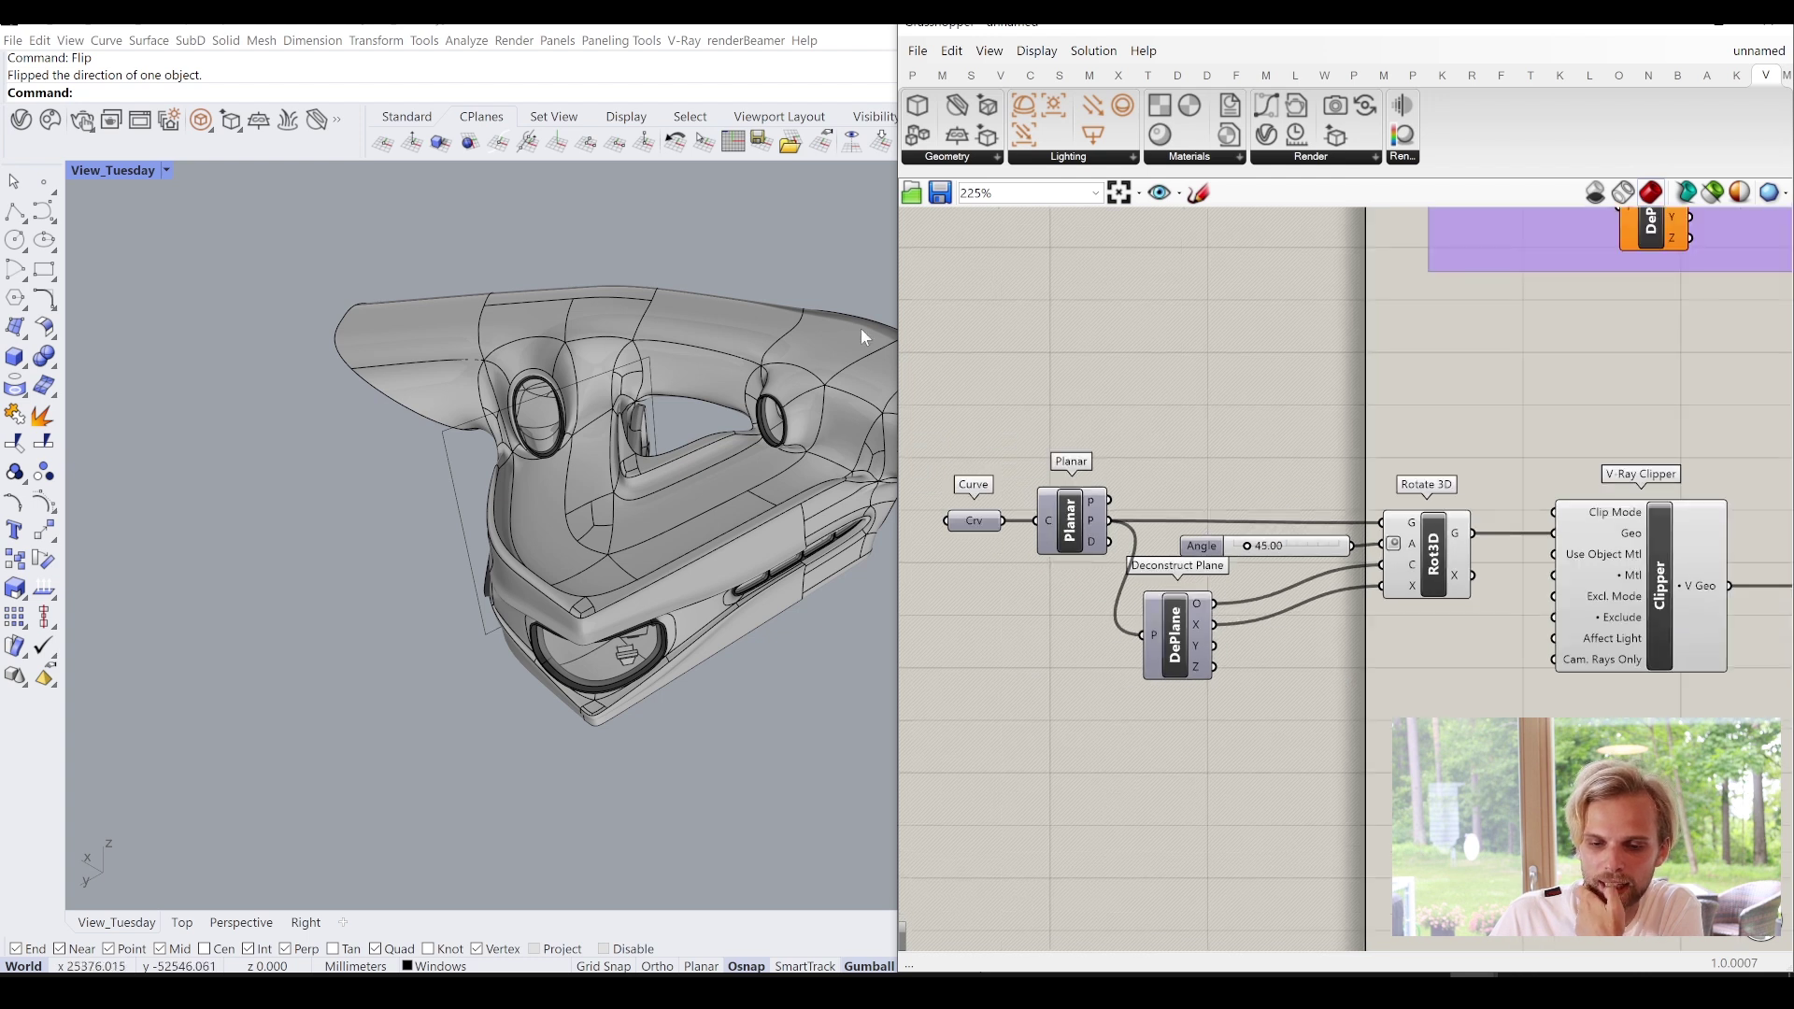
click(81, 124)
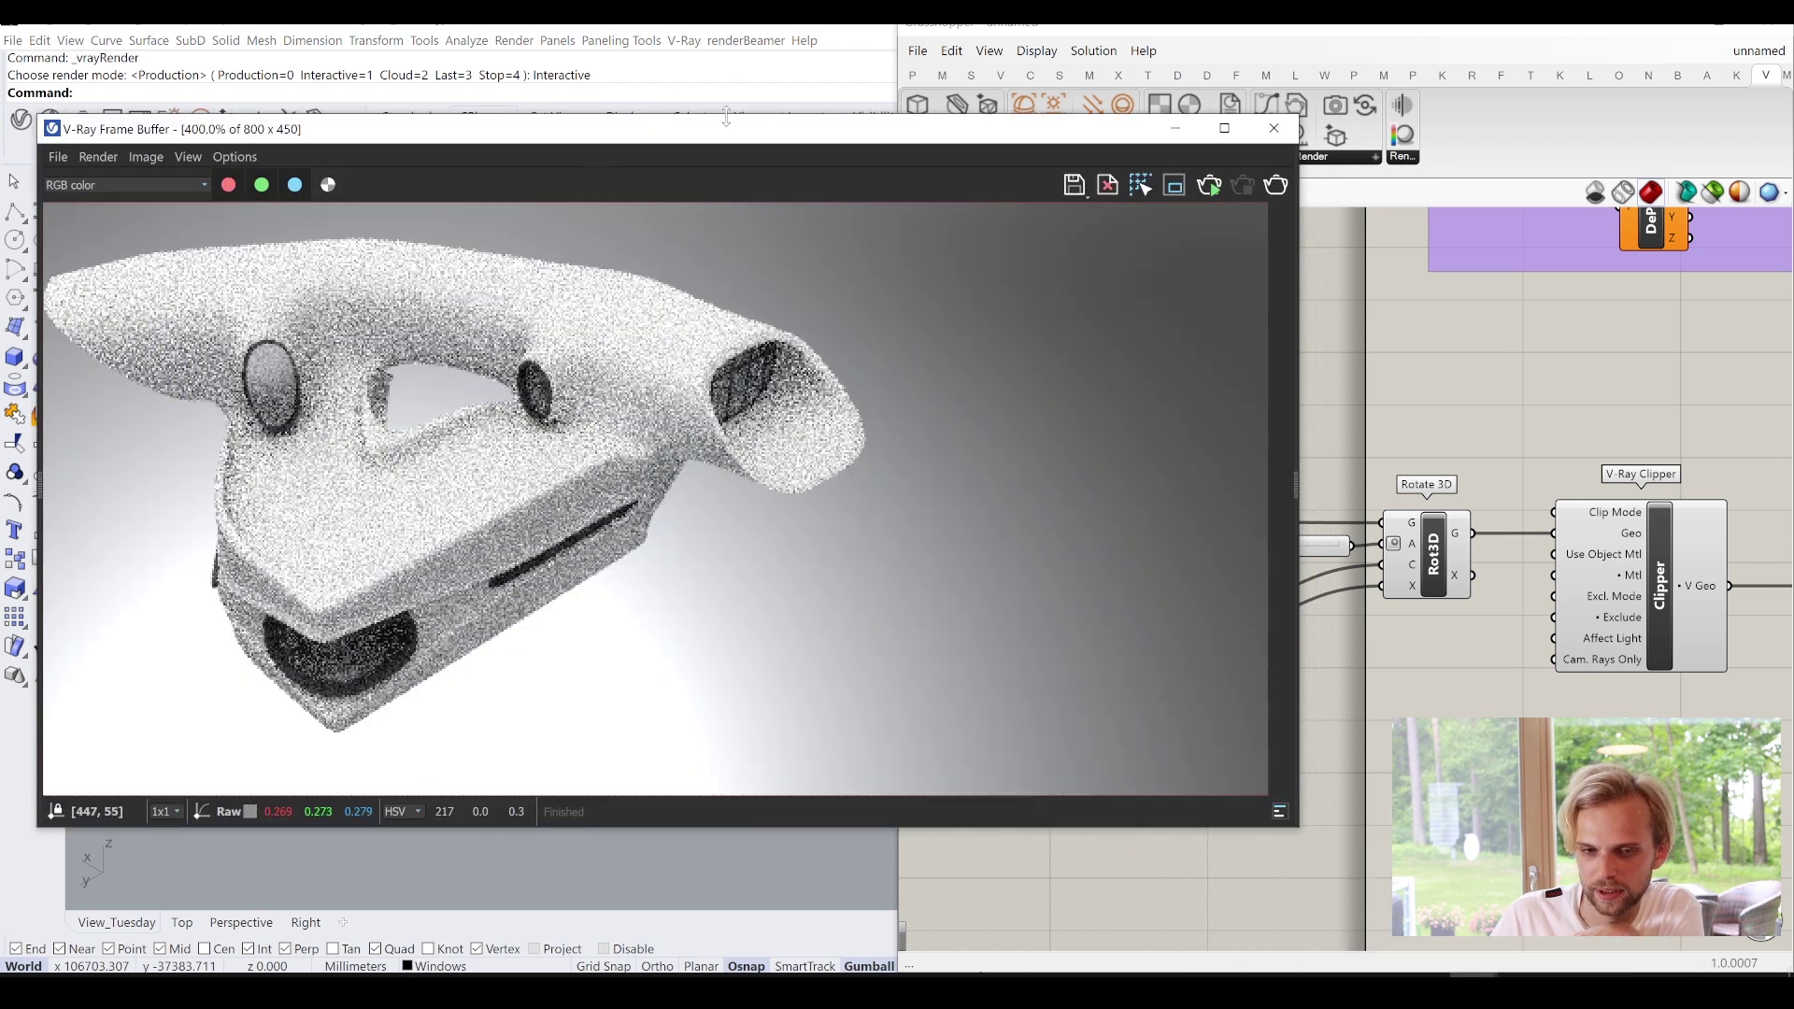
click(1210, 185)
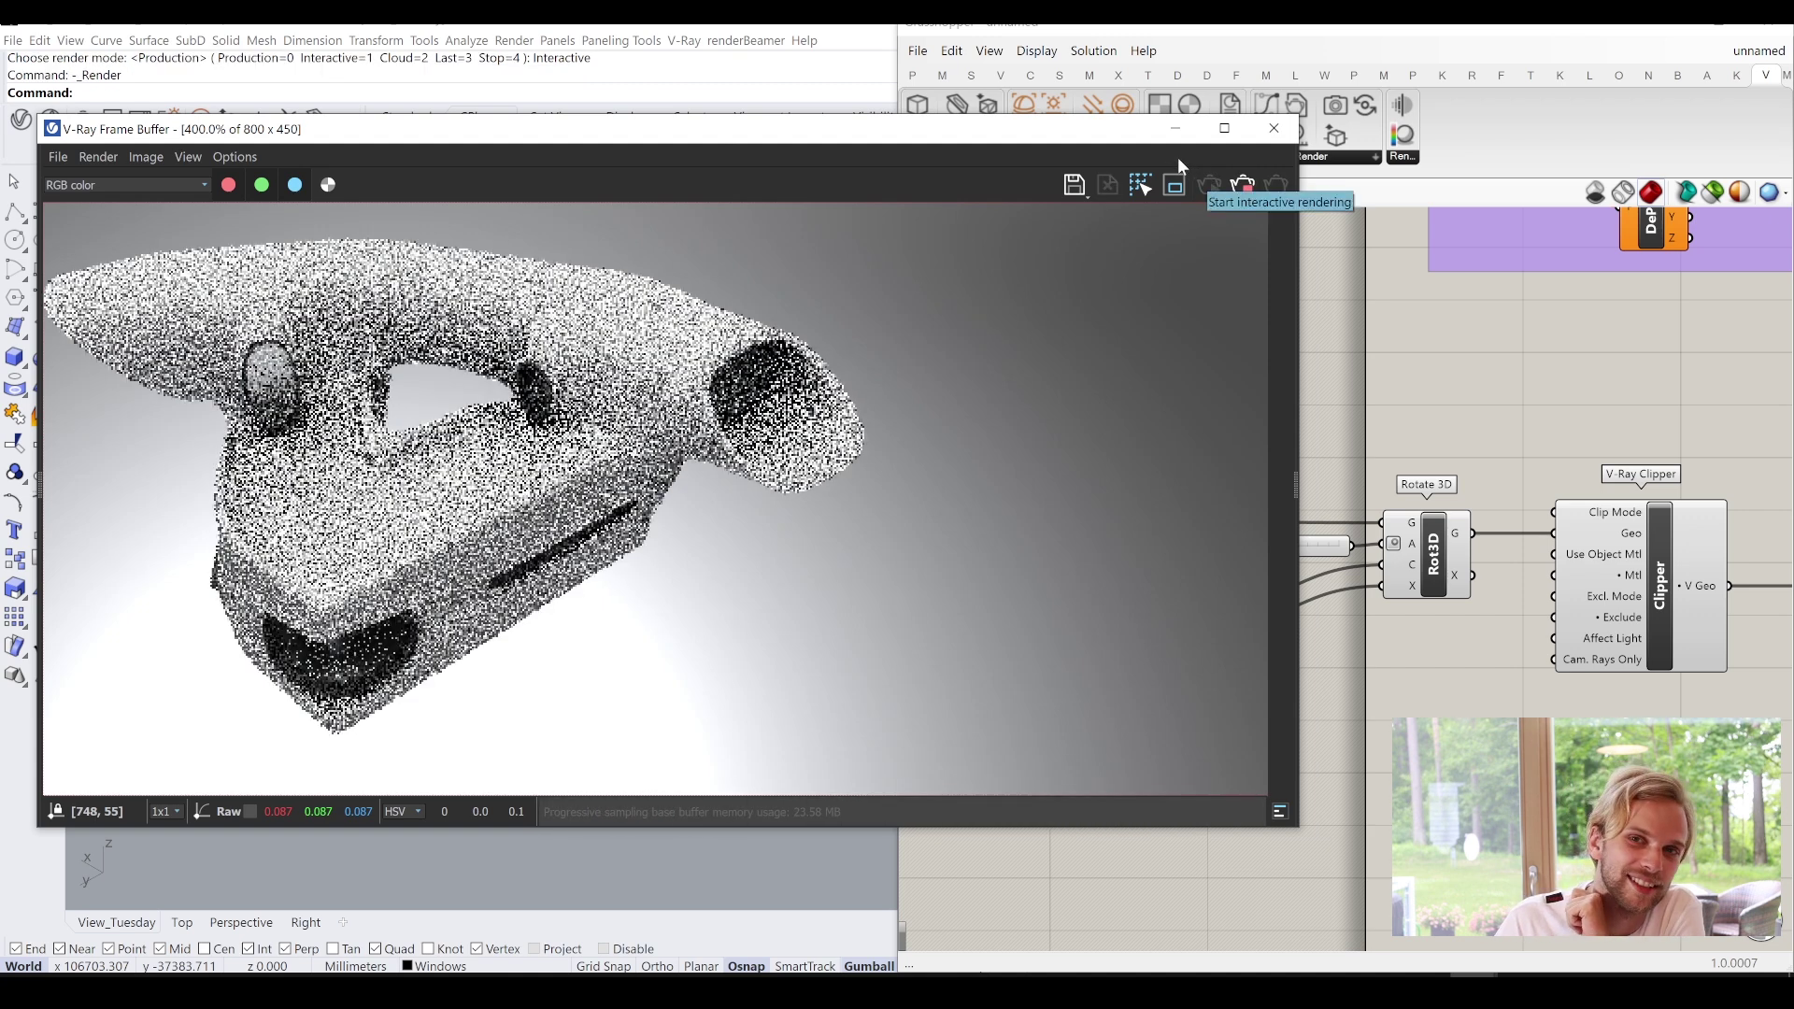
drag(1073, 148, 1277, 178)
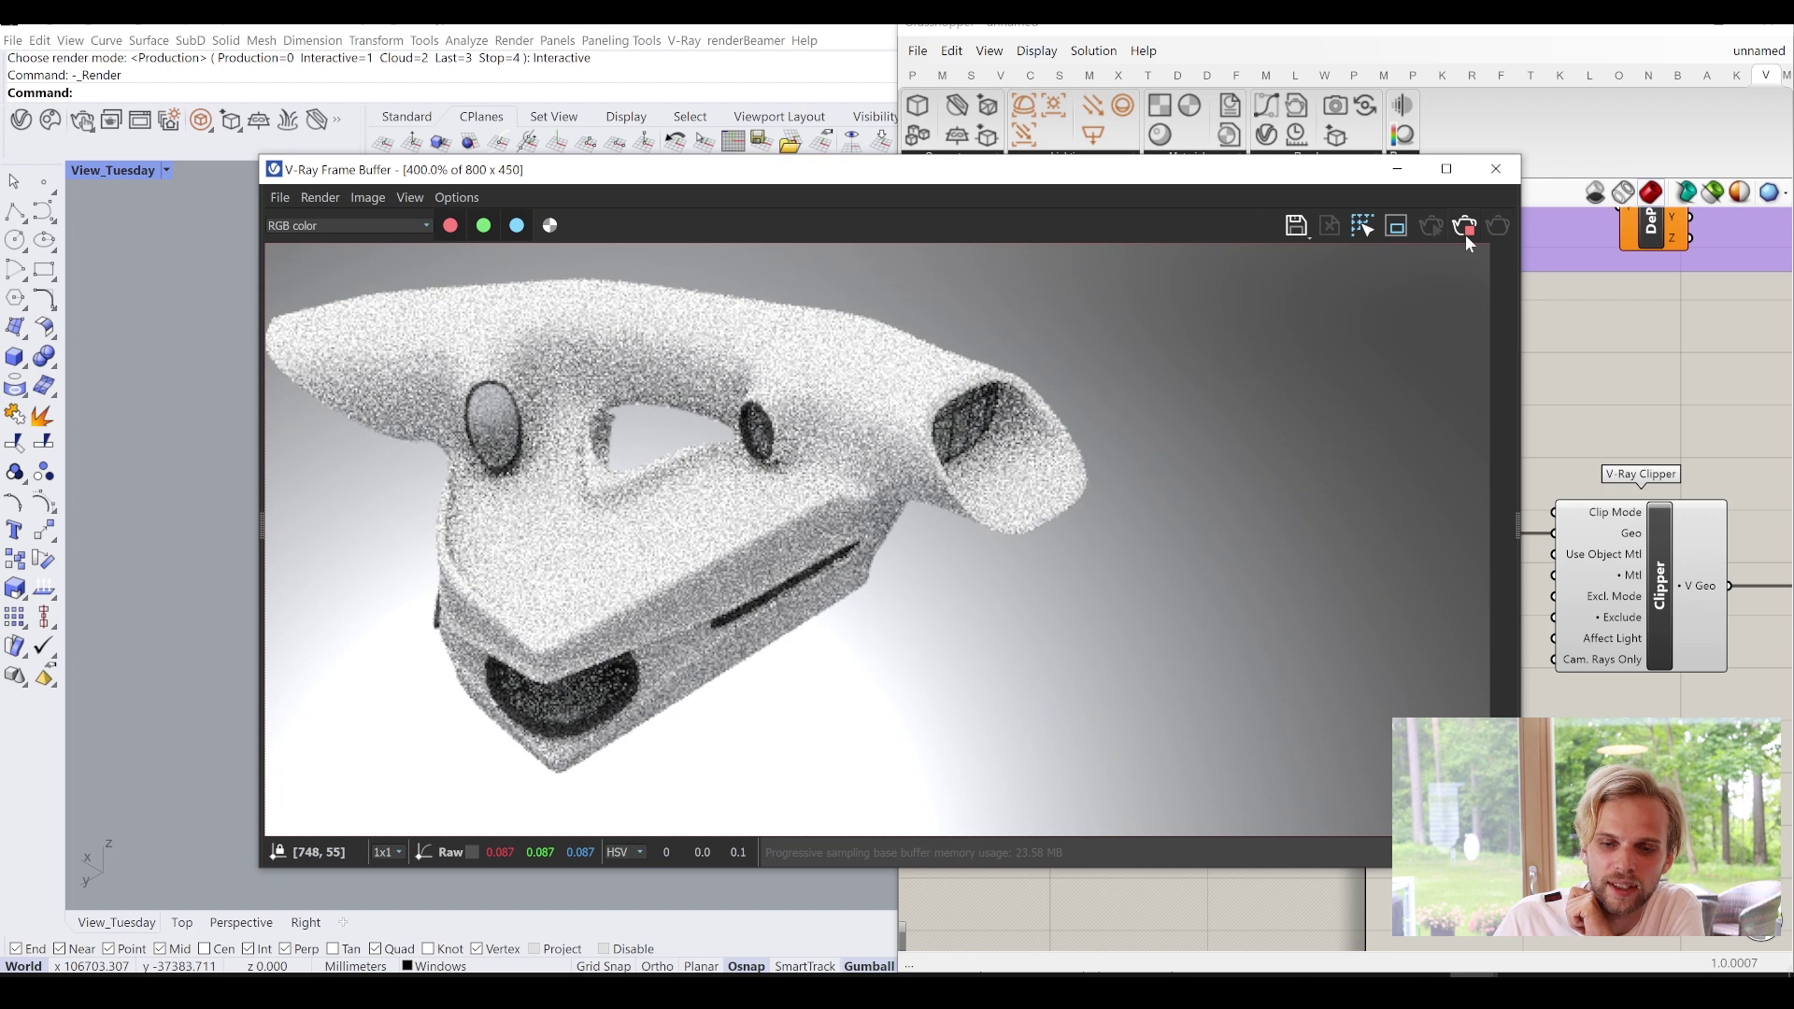
drag(1357, 173, 1199, 170)
click(1305, 222)
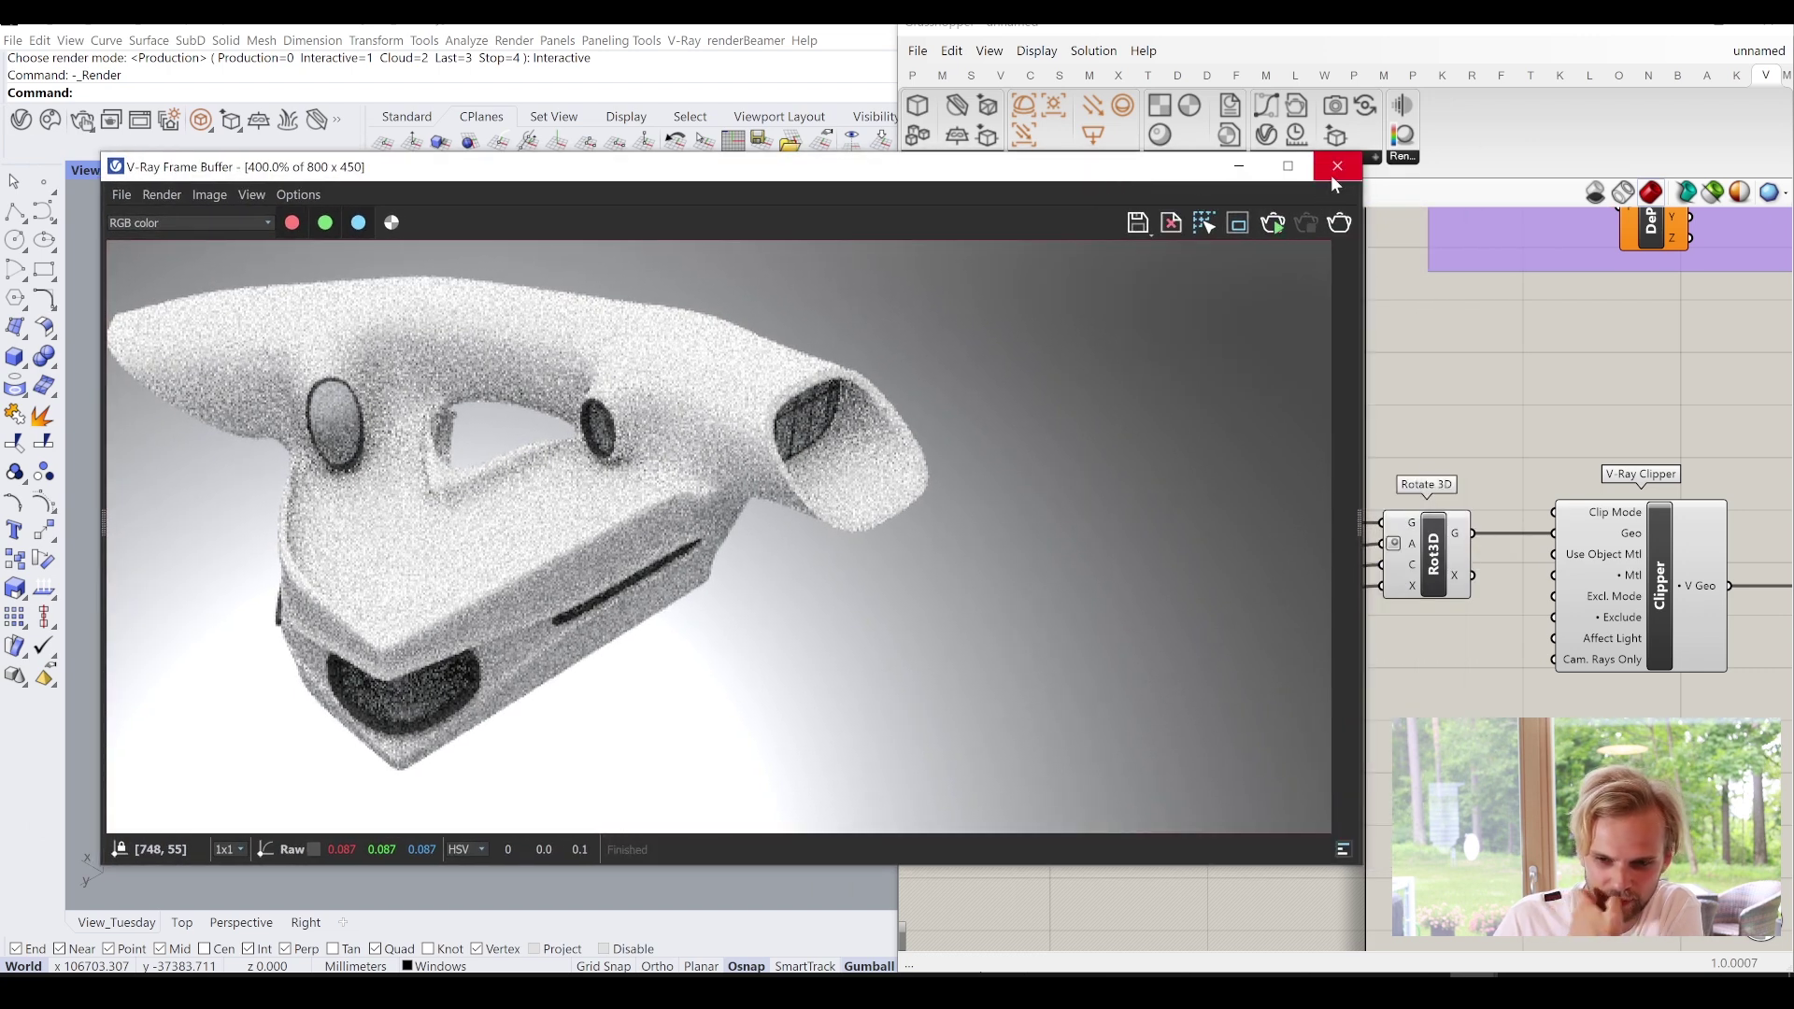
Close the frame buffer and examine the rotated section plane's preview in the Rhino viewport.
click(1337, 165)
scroll(1269, 452, up, 2)
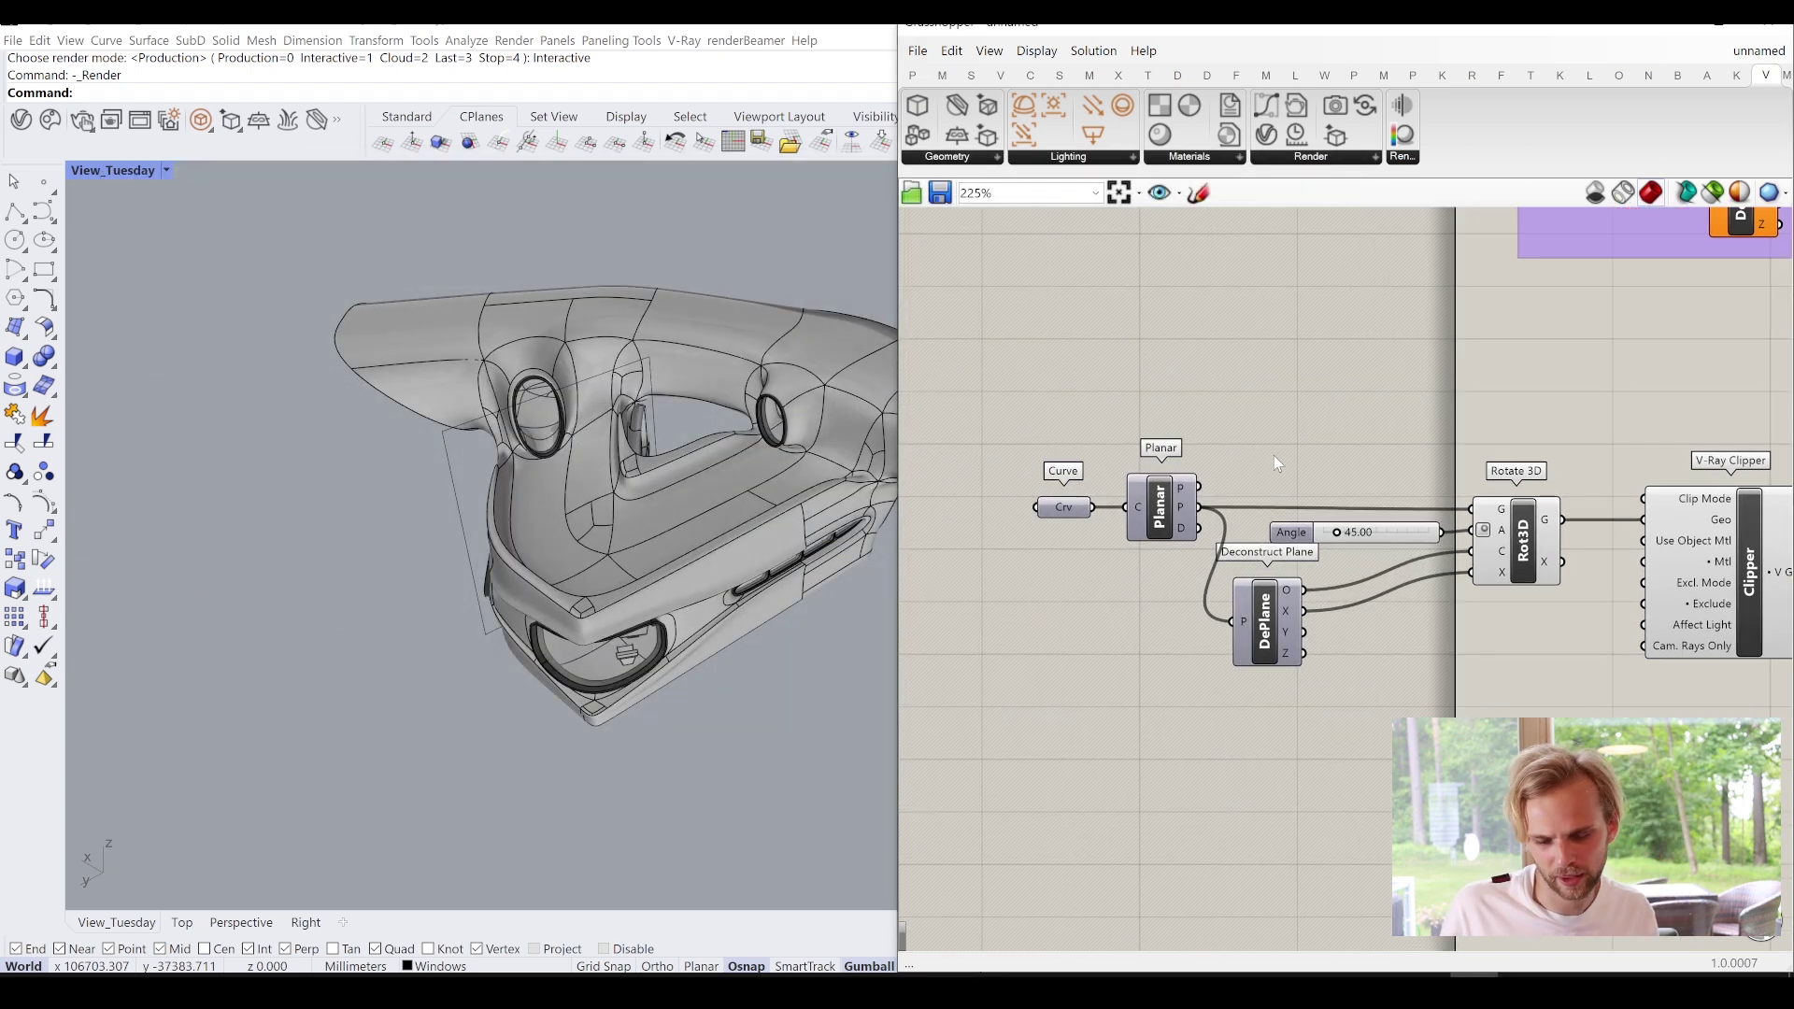
scroll(1390, 586, down, 2)
right_drag(1389, 586, 1193, 576)
right_drag(524, 523, 591, 529)
scroll(590, 529, up, 10)
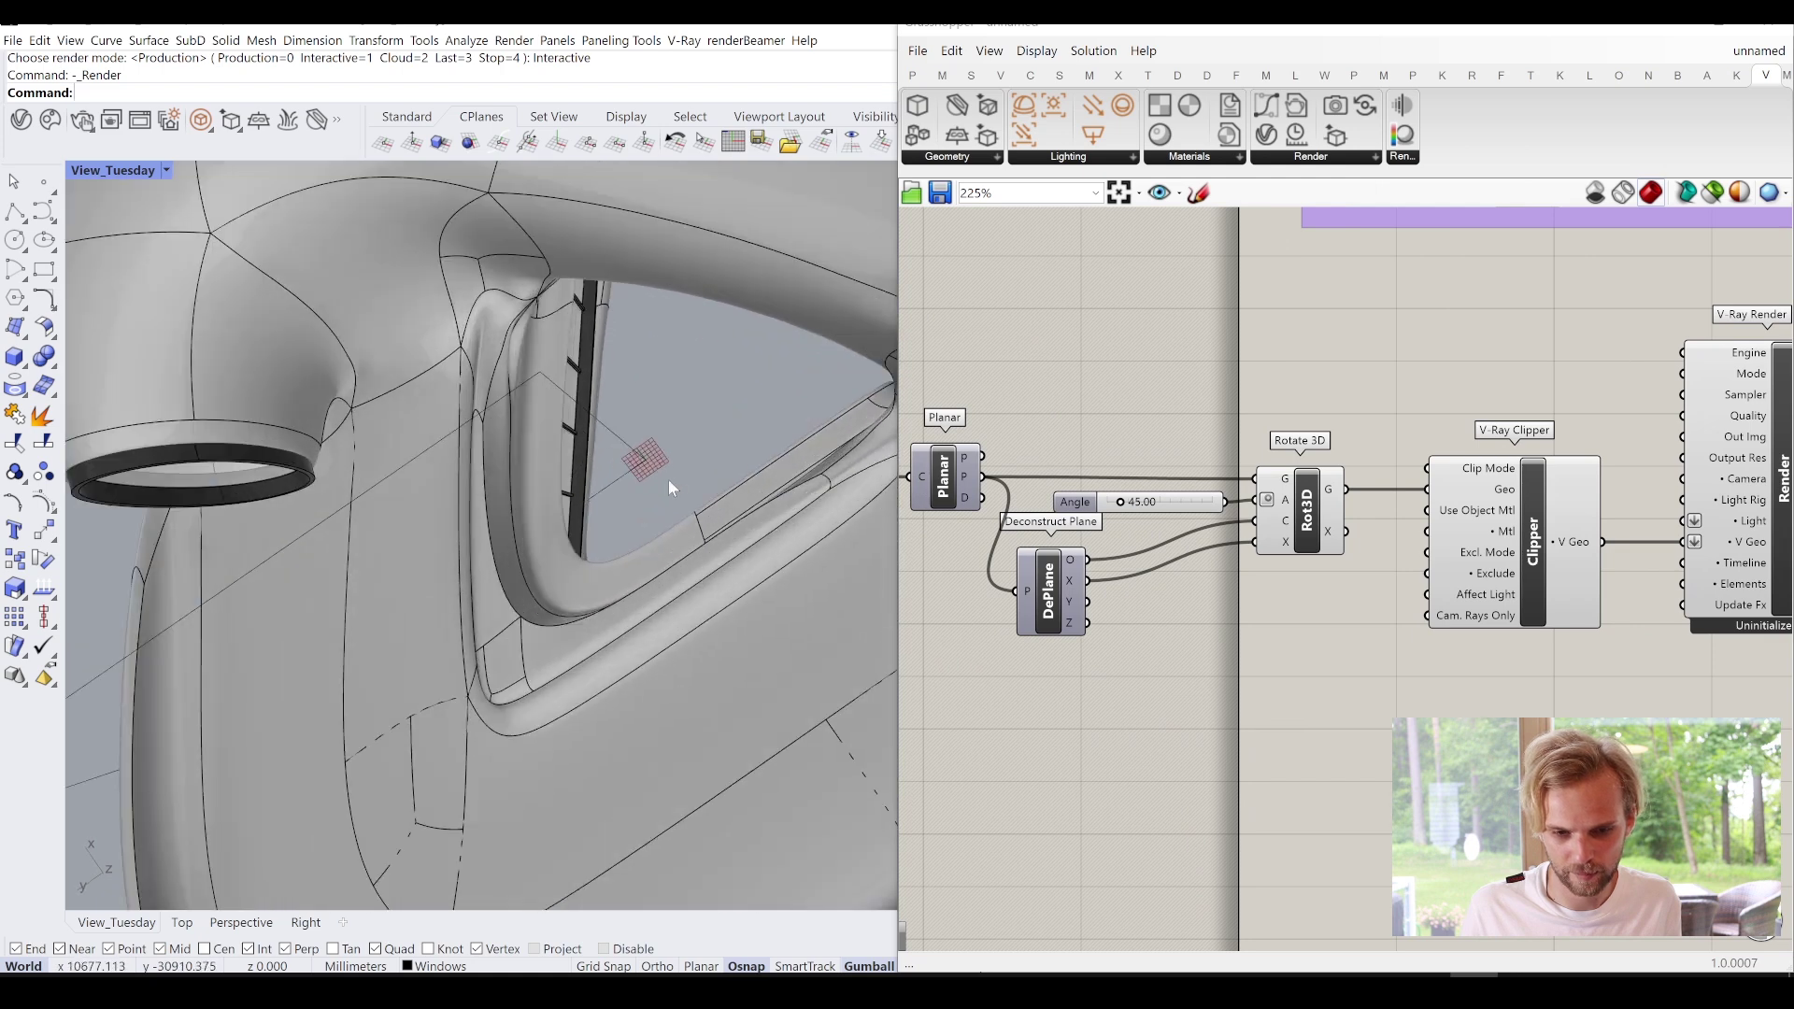
scroll(661, 272, down, 10)
right_drag(661, 272, 517, 614)
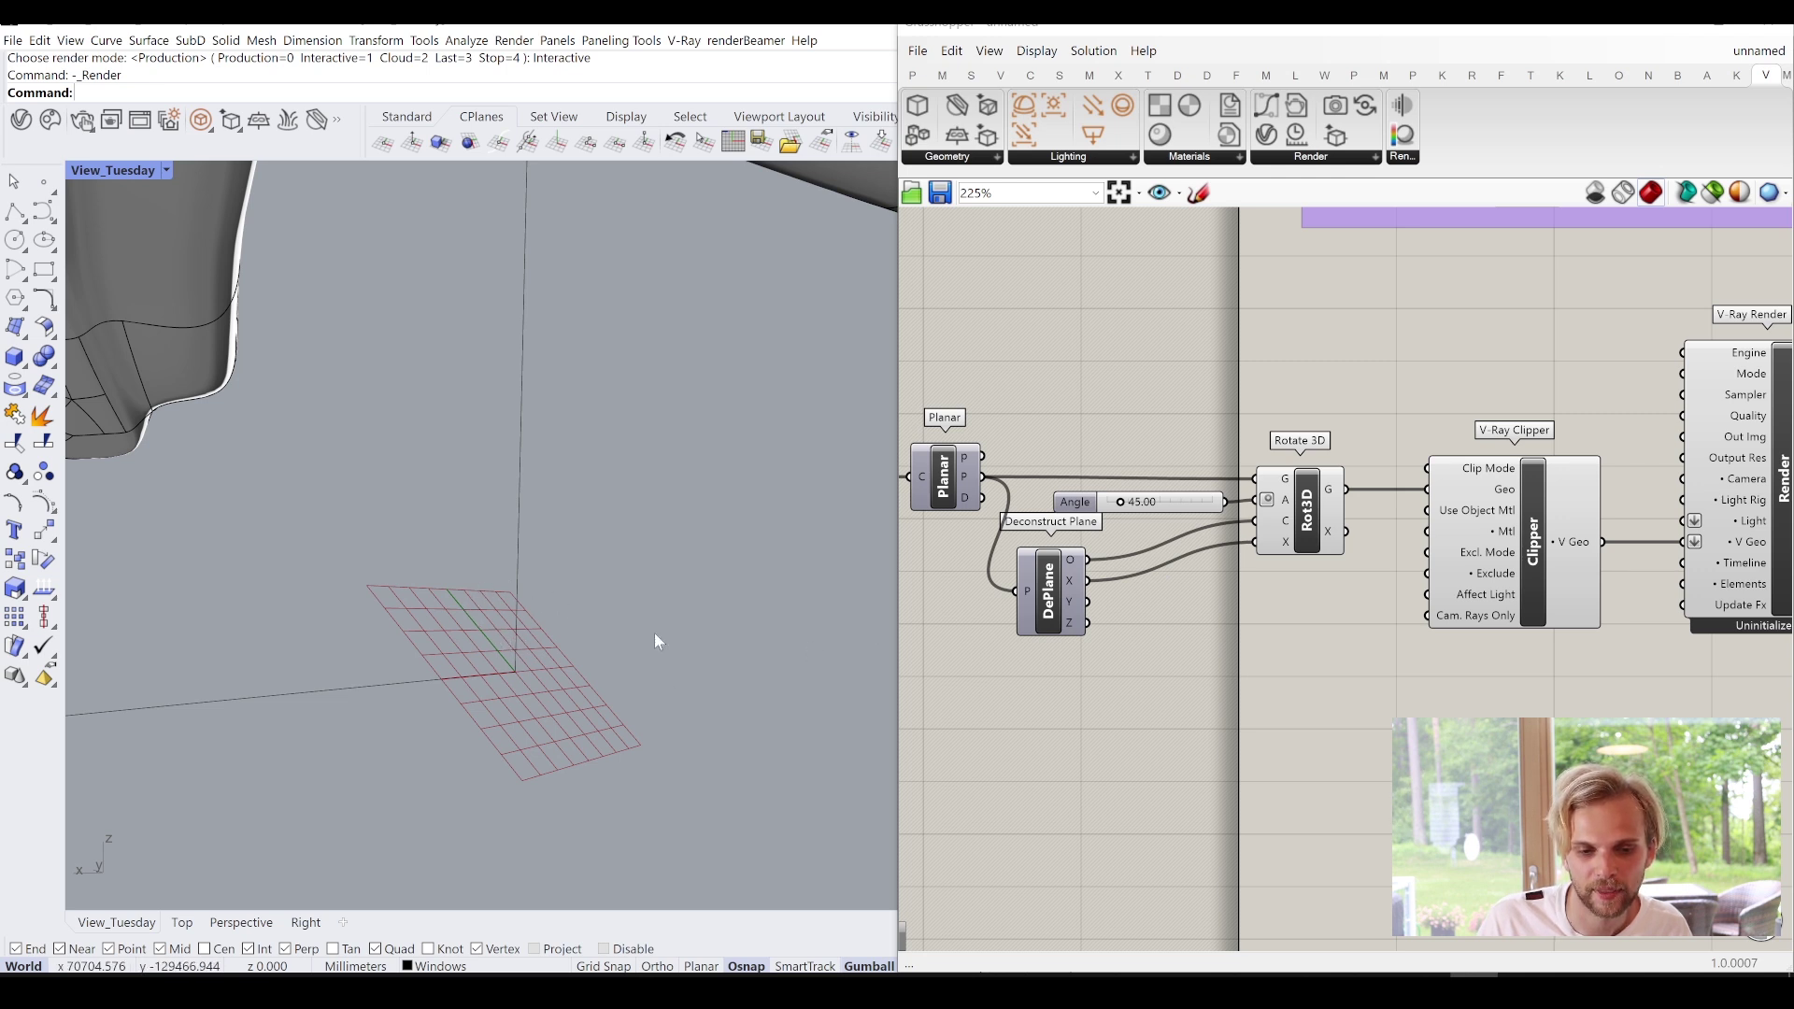
Connect the Deconstruct Plane Y output to the Rotate 3D axis input and set the Angle slider to 360.
drag(1260, 549, 1101, 609)
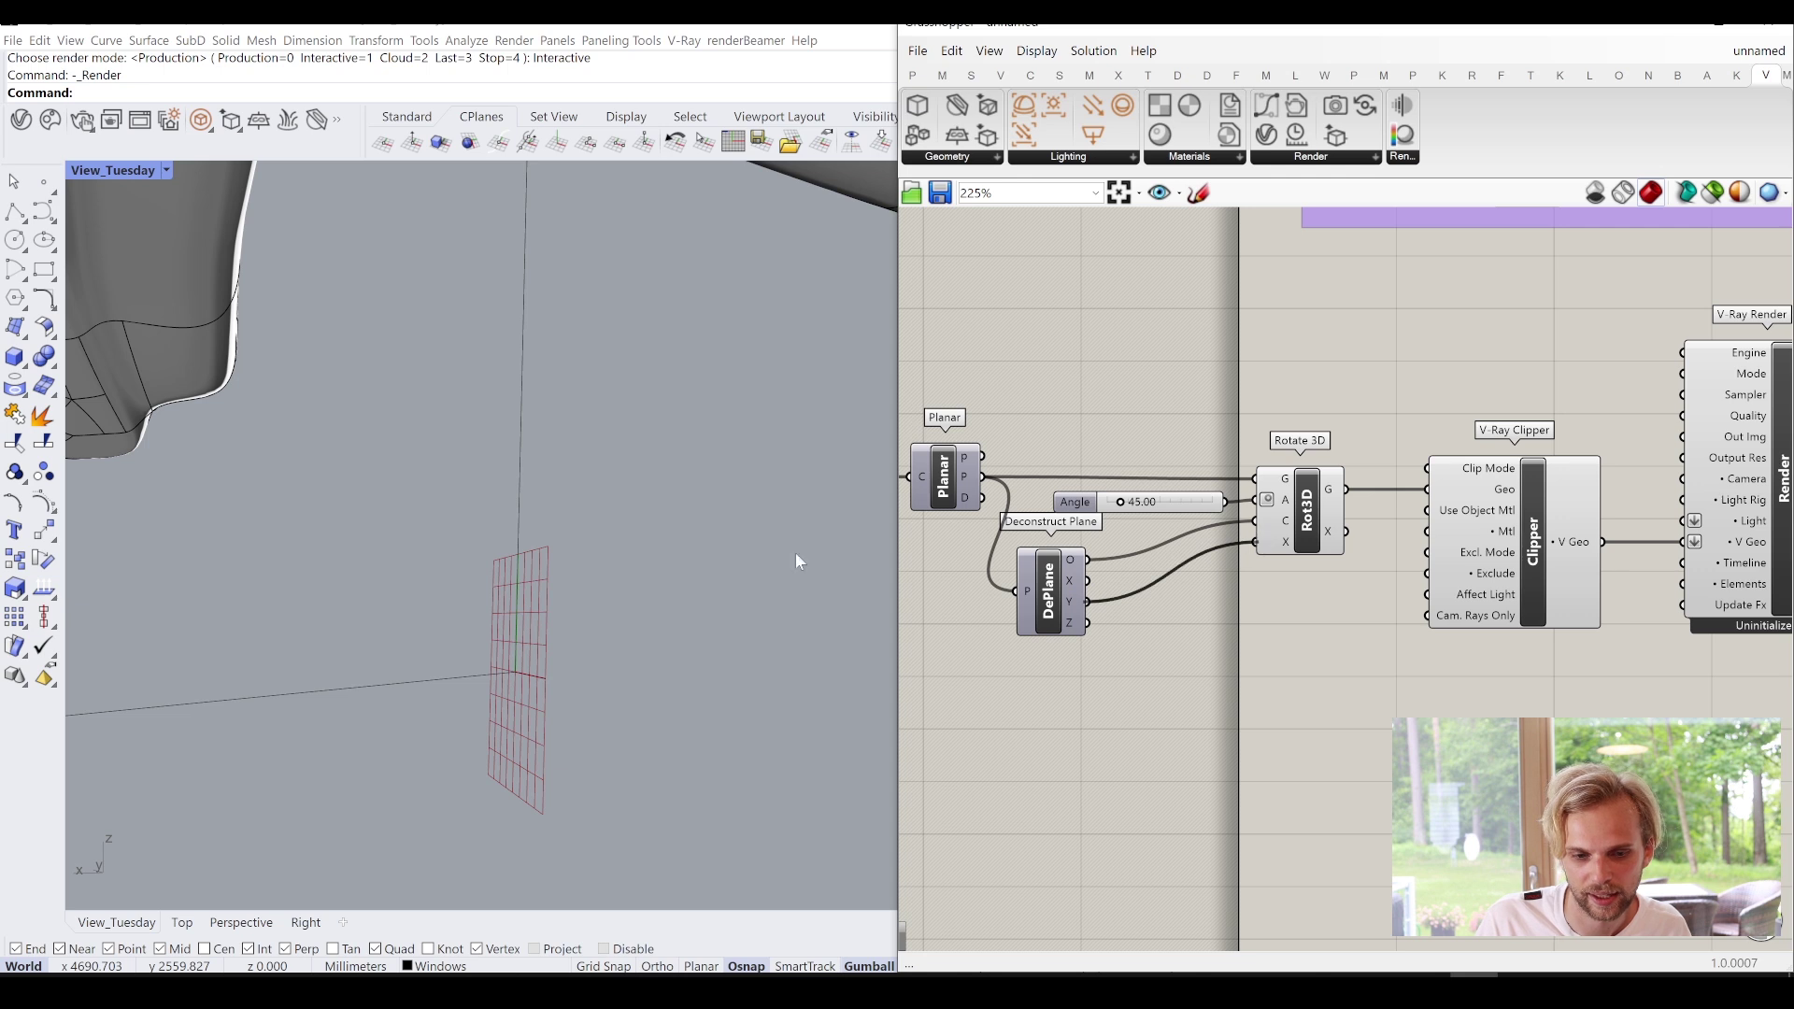
scroll(1256, 644, down, 2)
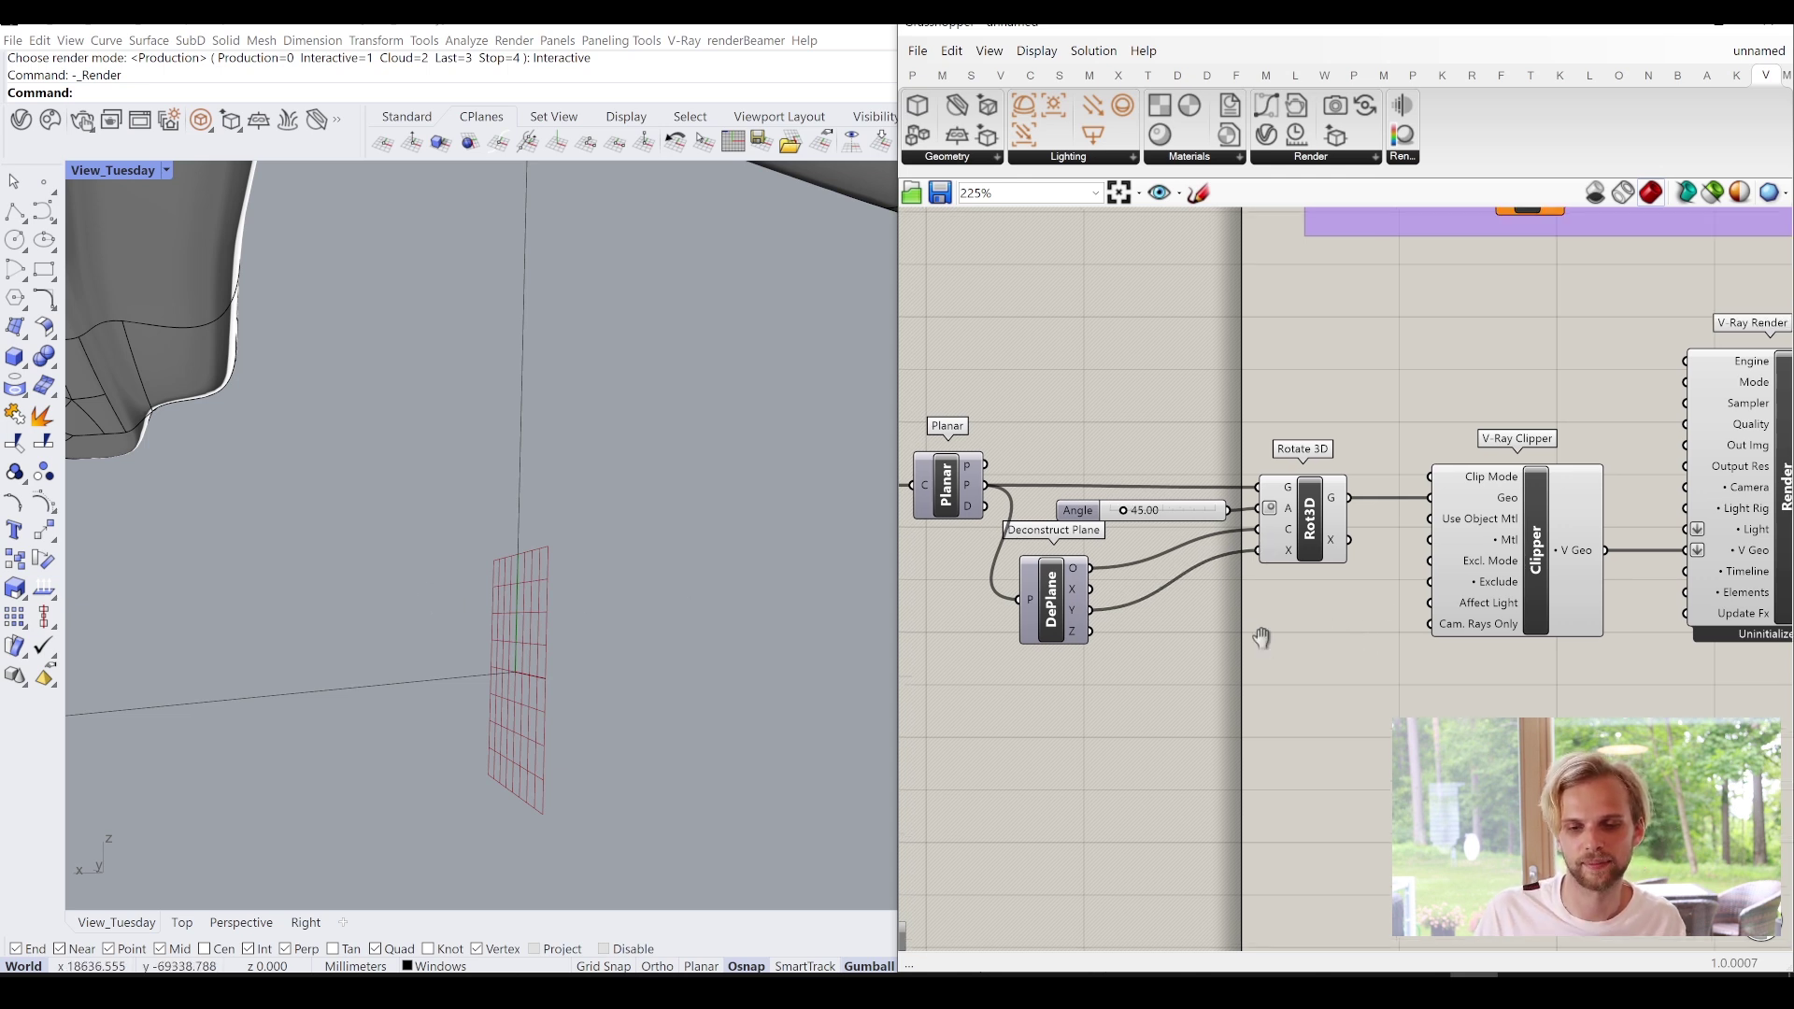
scroll(1146, 552, up, 2)
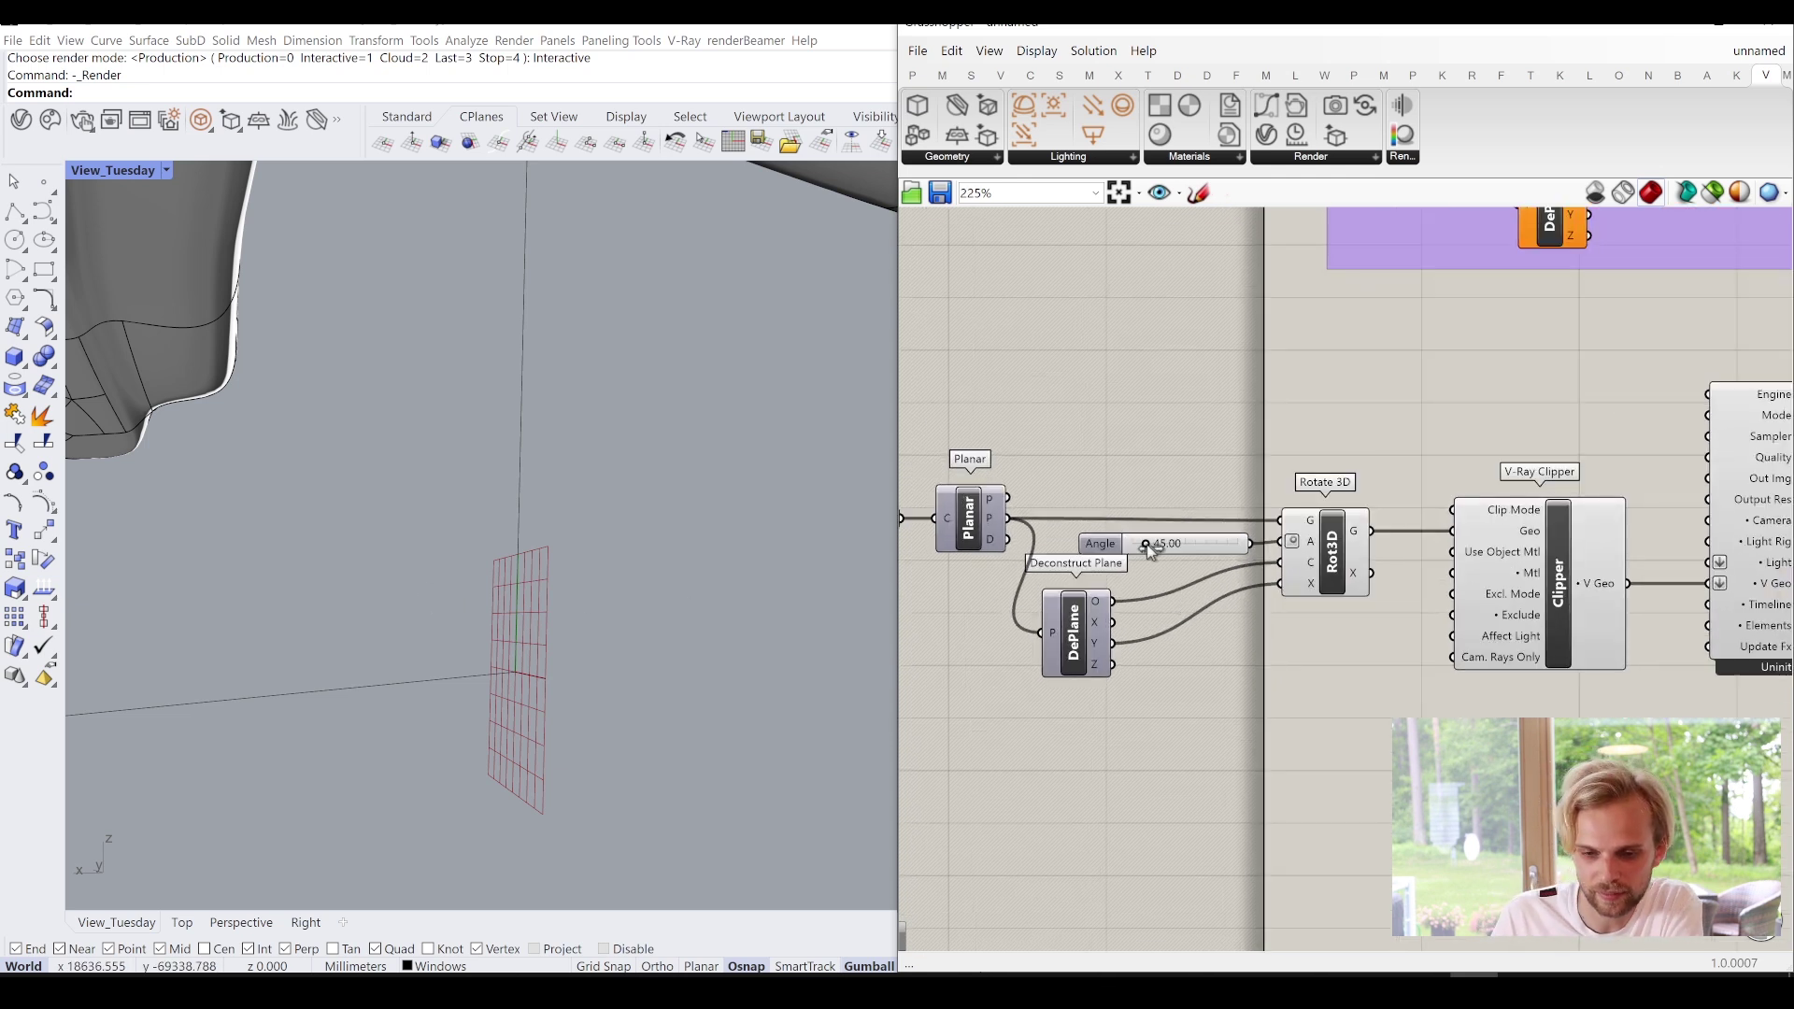
drag(1179, 549, 1276, 559)
right_drag(495, 506, 797, 460)
Start an interactive V-Ray render and test the rotating section with the Angle slider at 75.20.
click(82, 122)
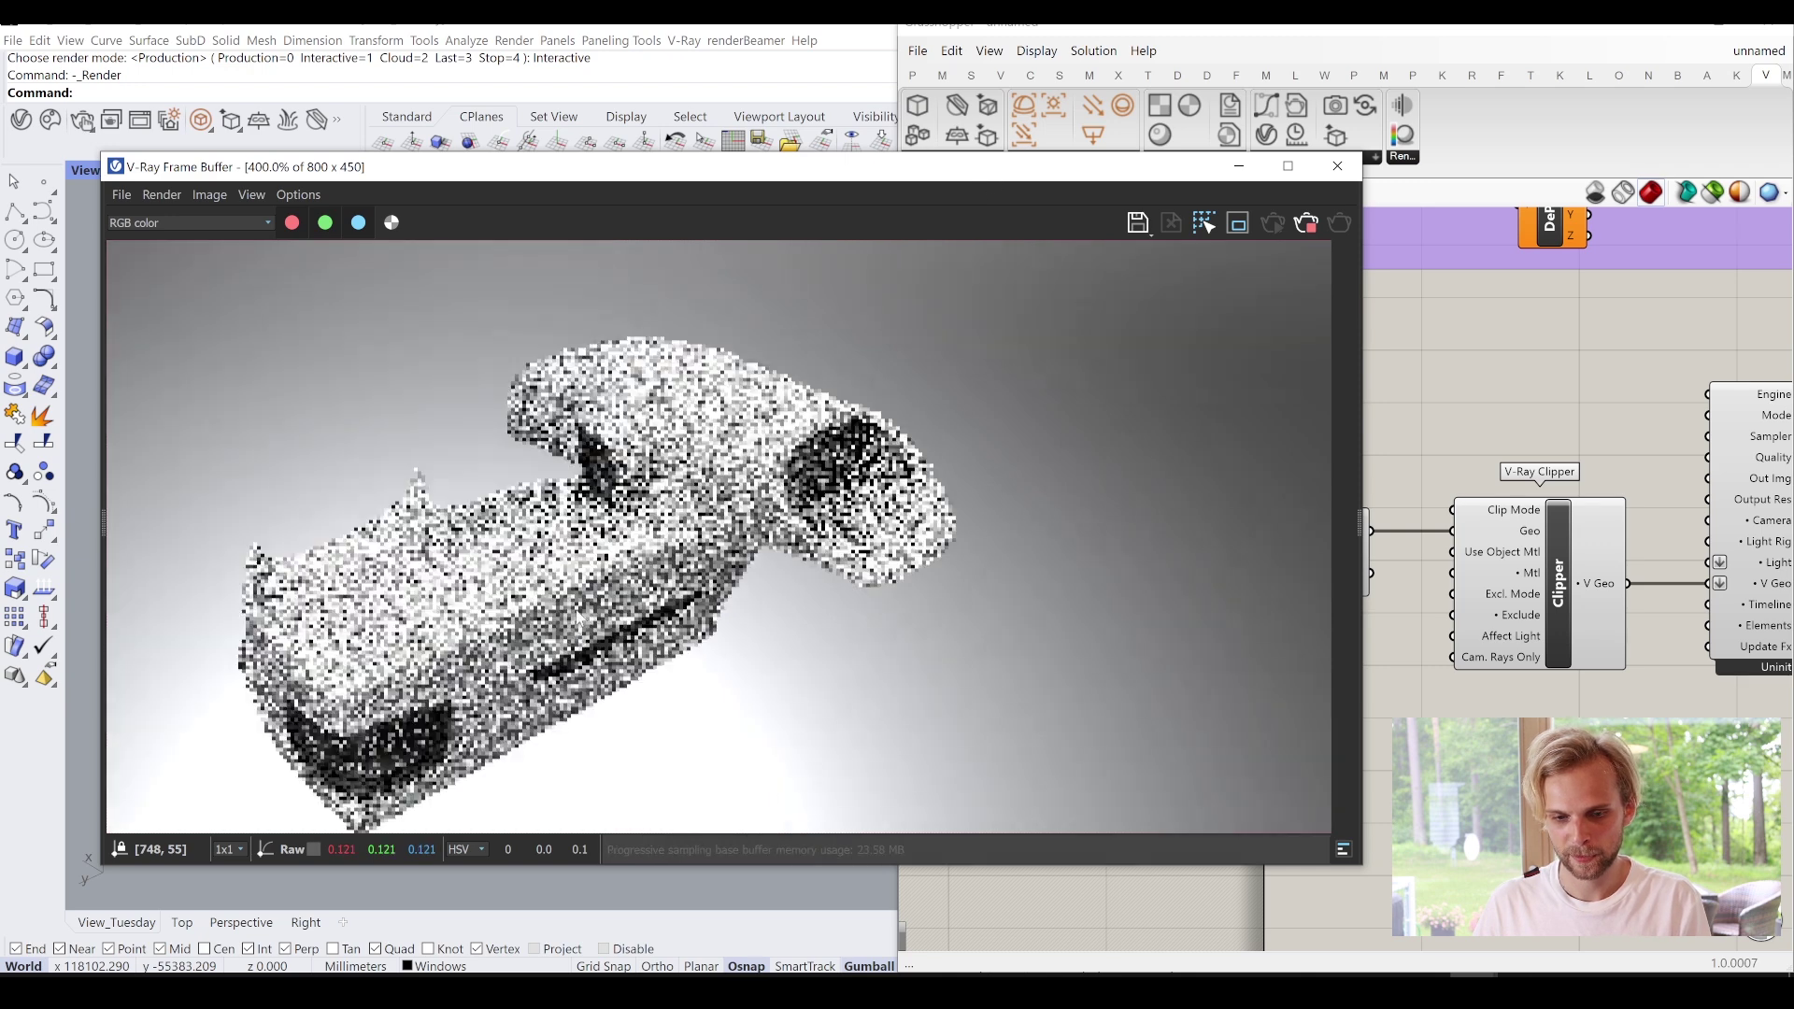
drag(902, 172, 842, 93)
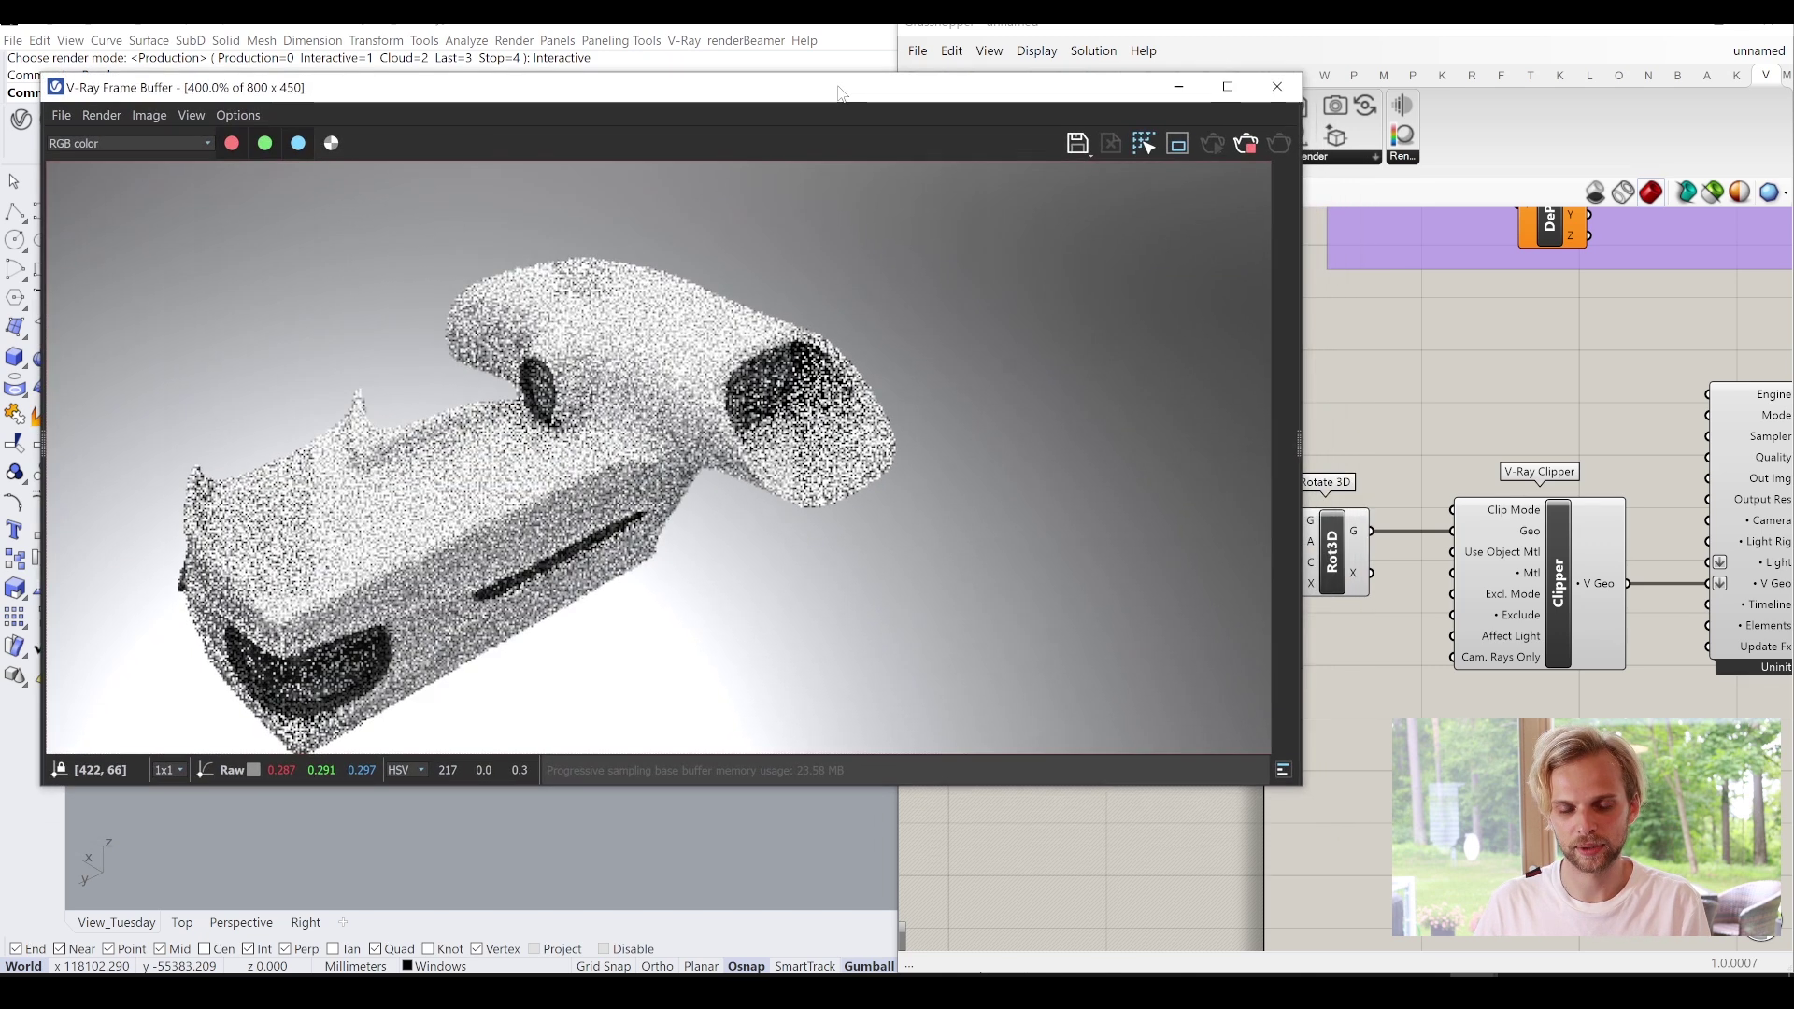
click(1319, 34)
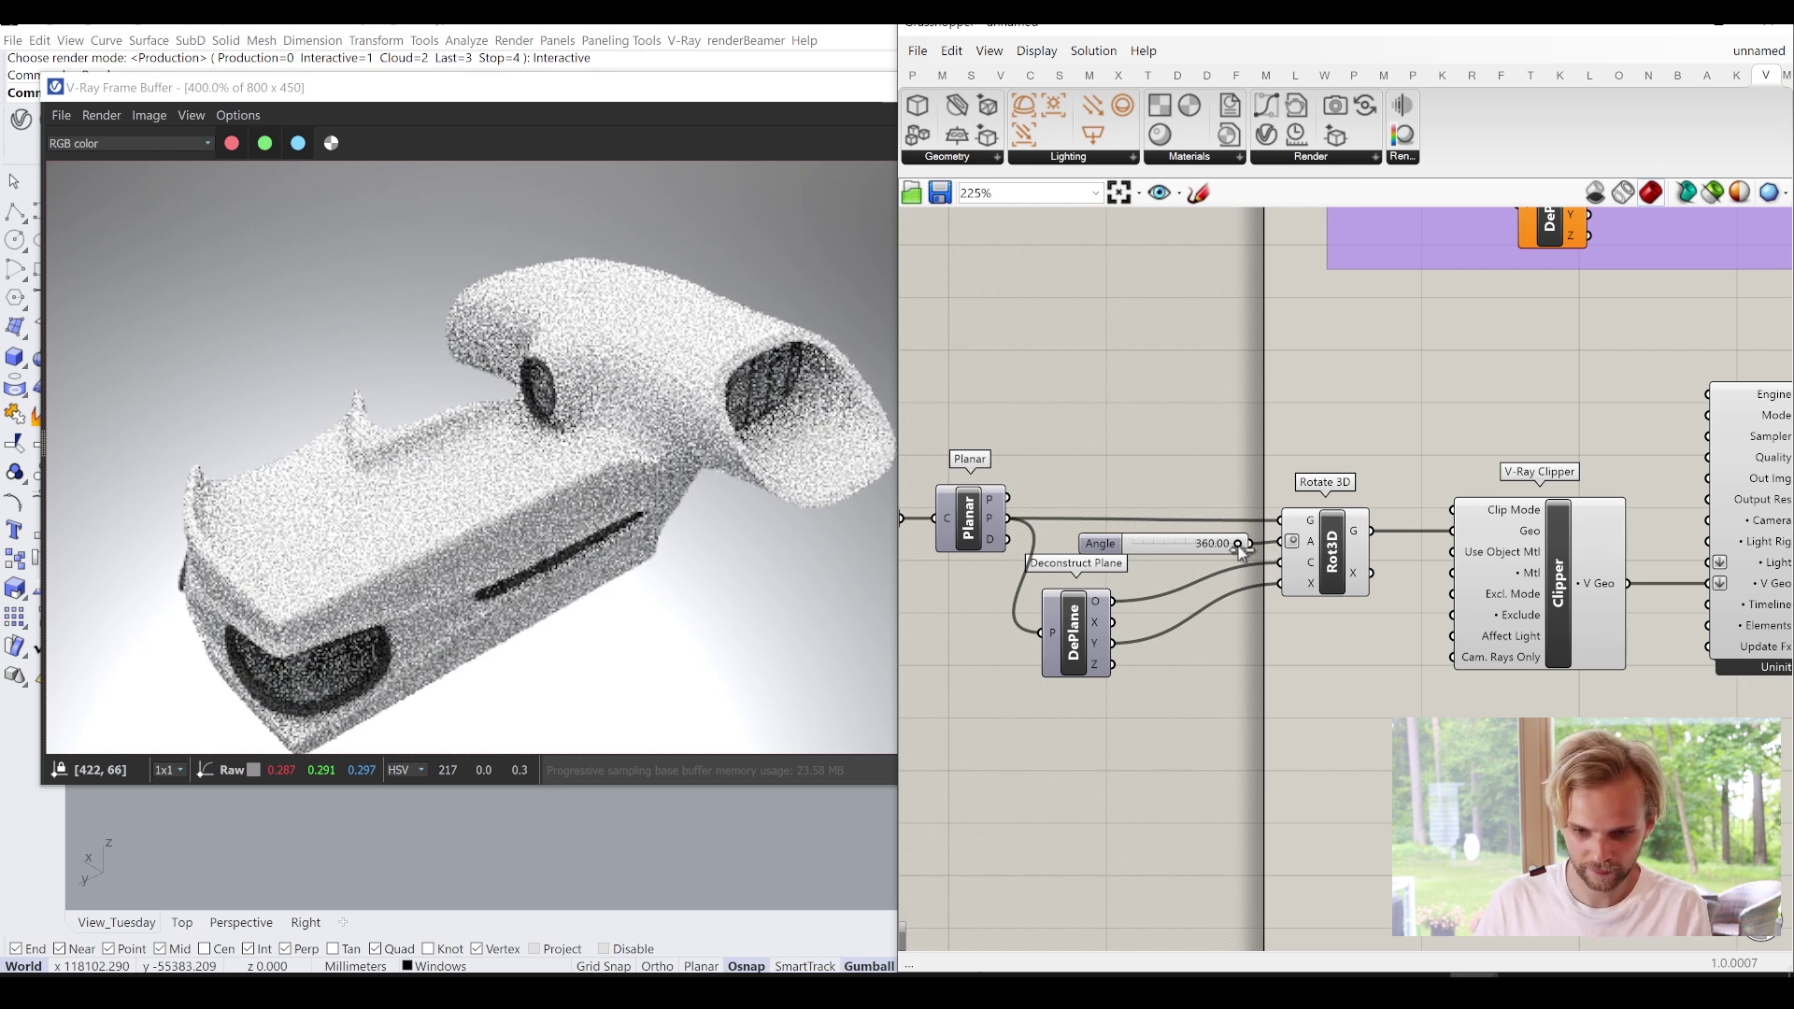
drag(1239, 548, 1158, 564)
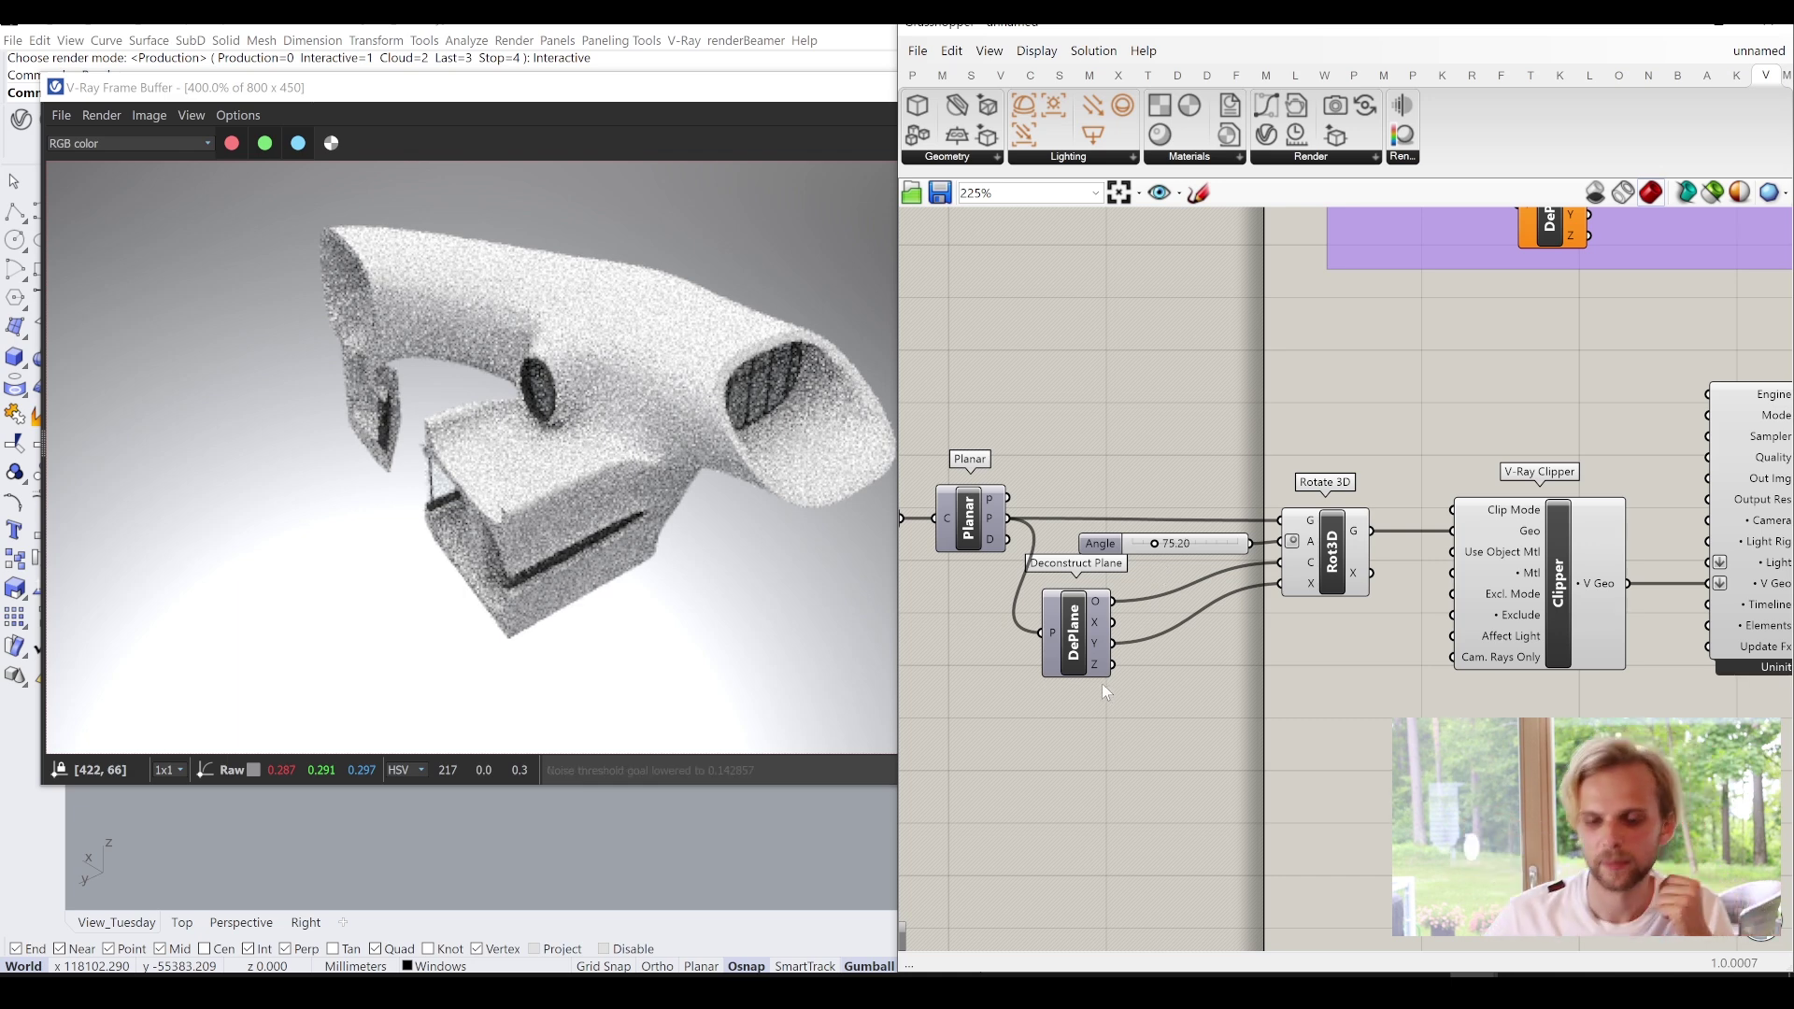
Reconnect the Deconstruct Plane X output to the Rotate 3D axis, set the Angle slider to 228.80, and close the render.
shift+drag(1113, 623, 1280, 586)
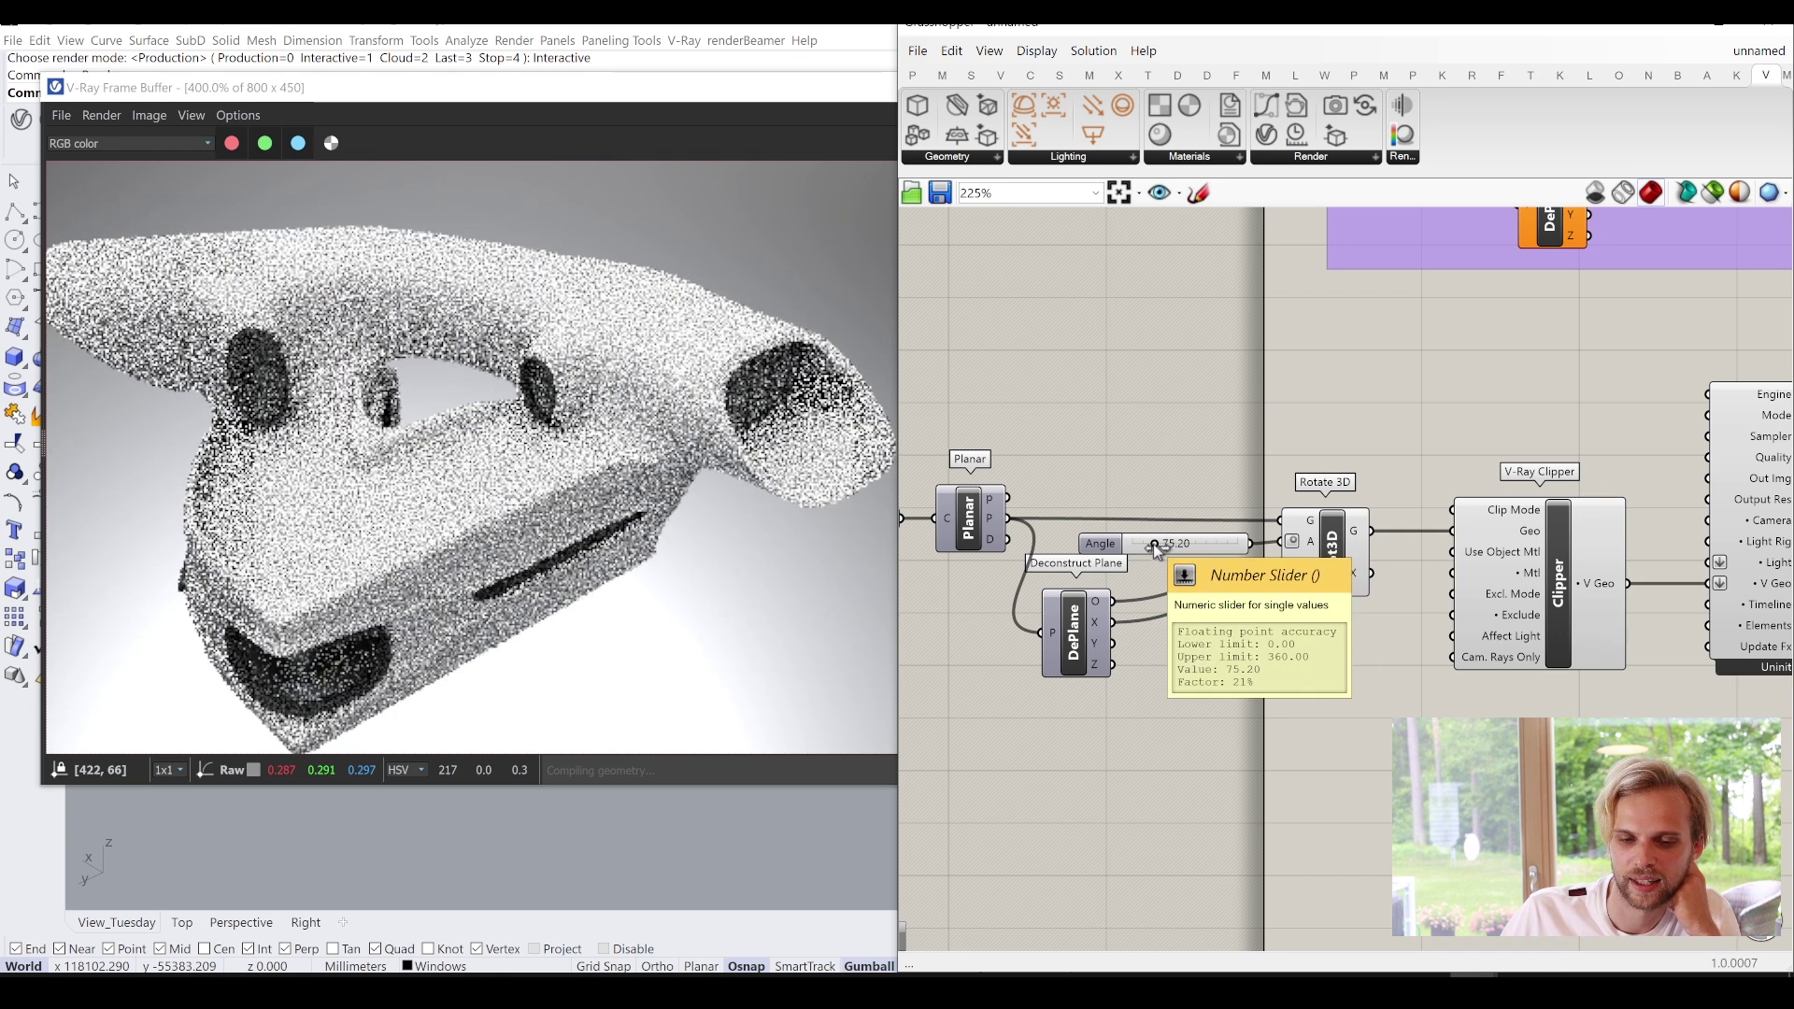
drag(1154, 544, 1204, 550)
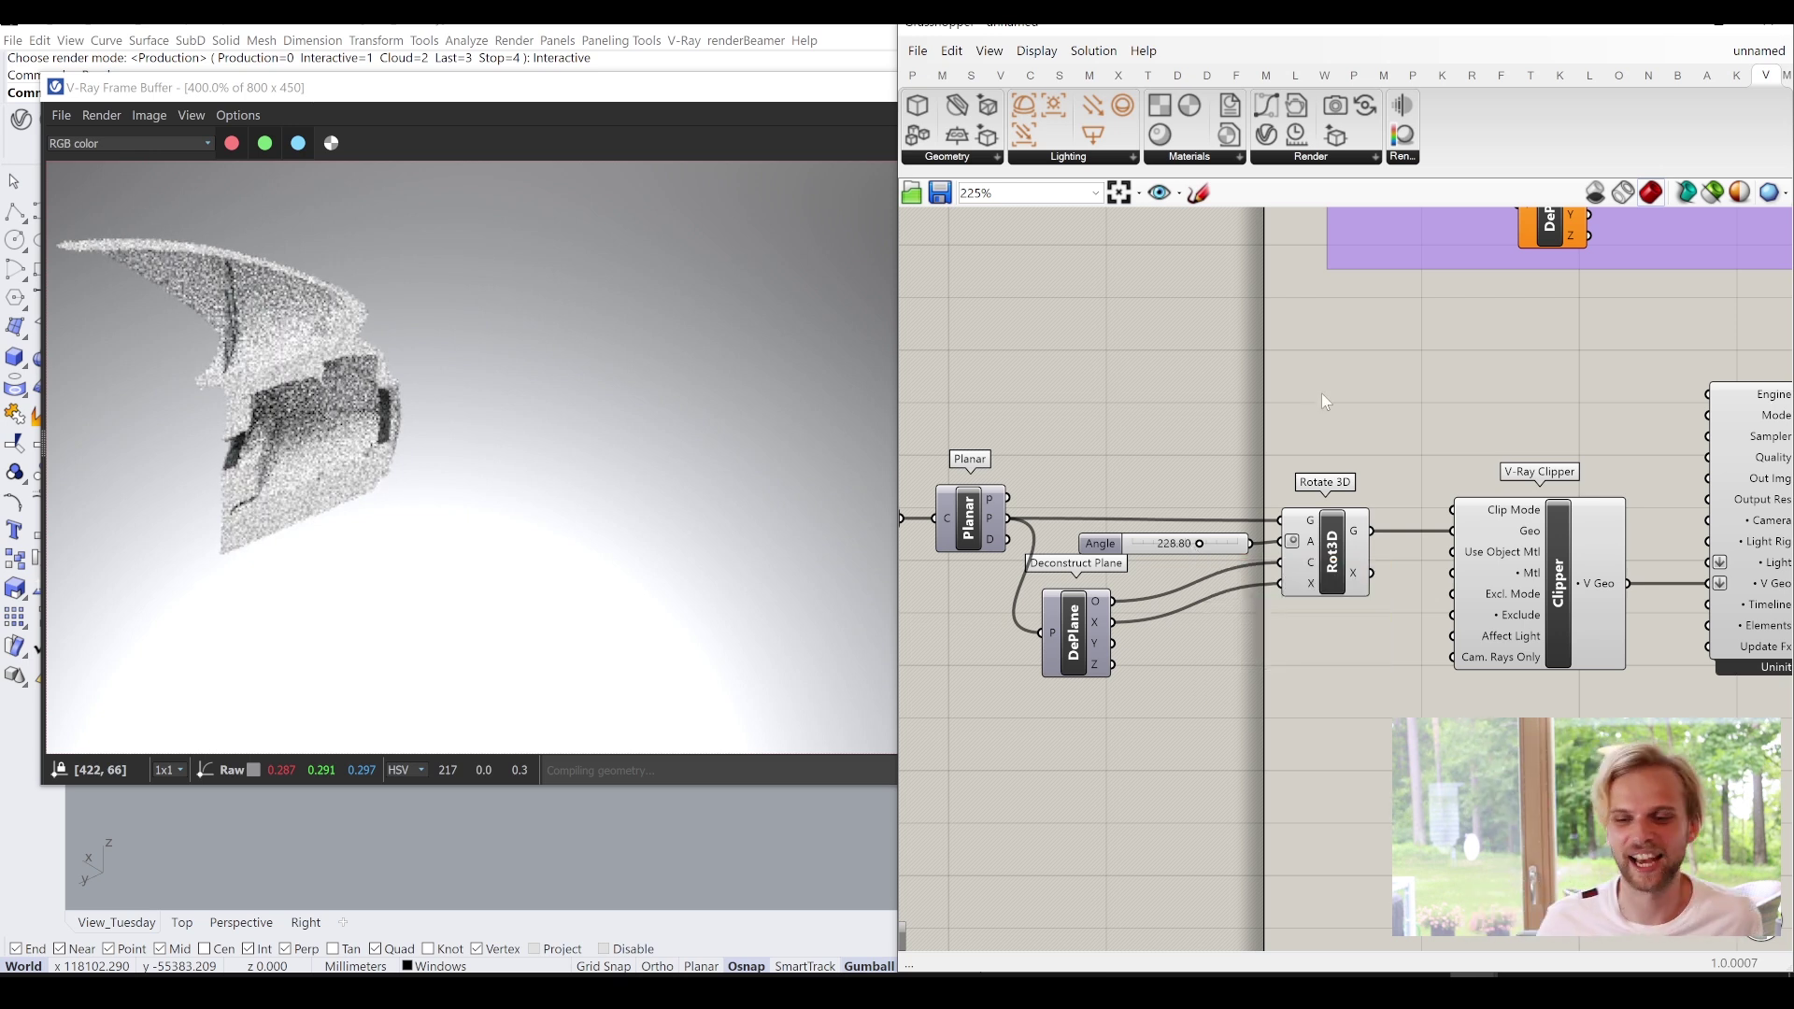
click(583, 109)
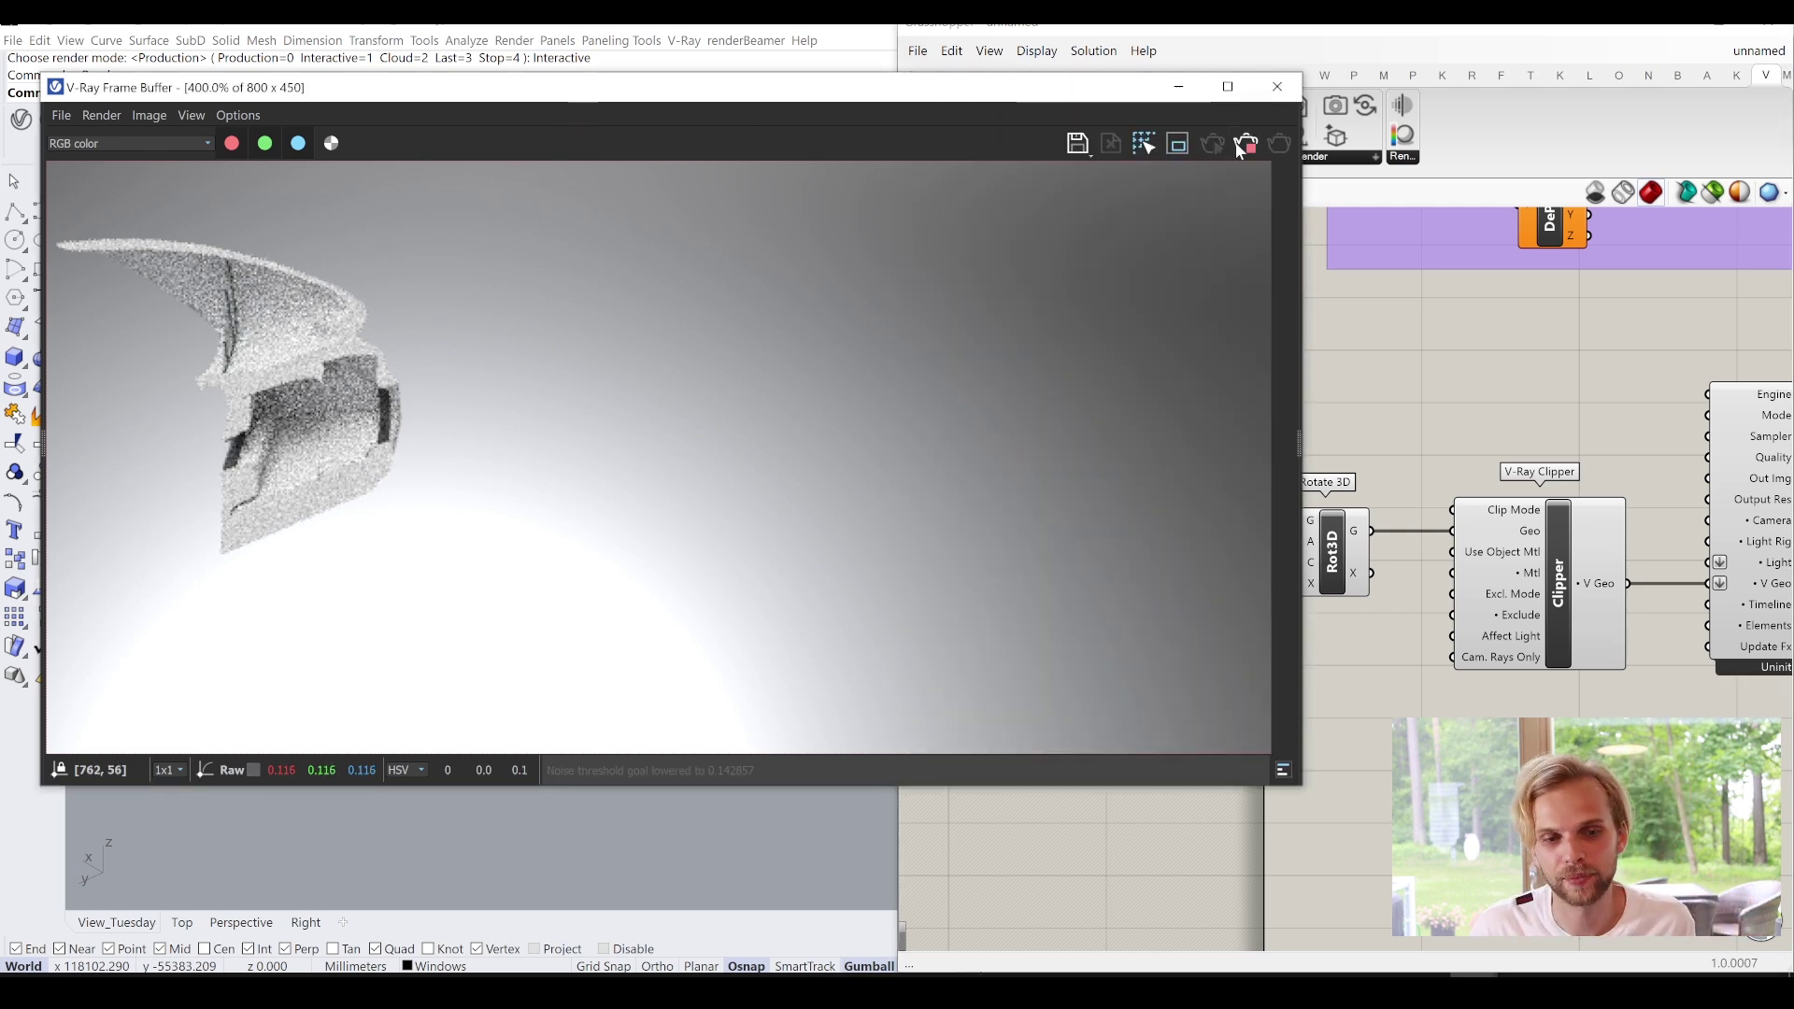
click(1277, 87)
Nudge the upright section rectangle slightly with the gumball in the Rhino viewport.
scroll(636, 525, up, 10)
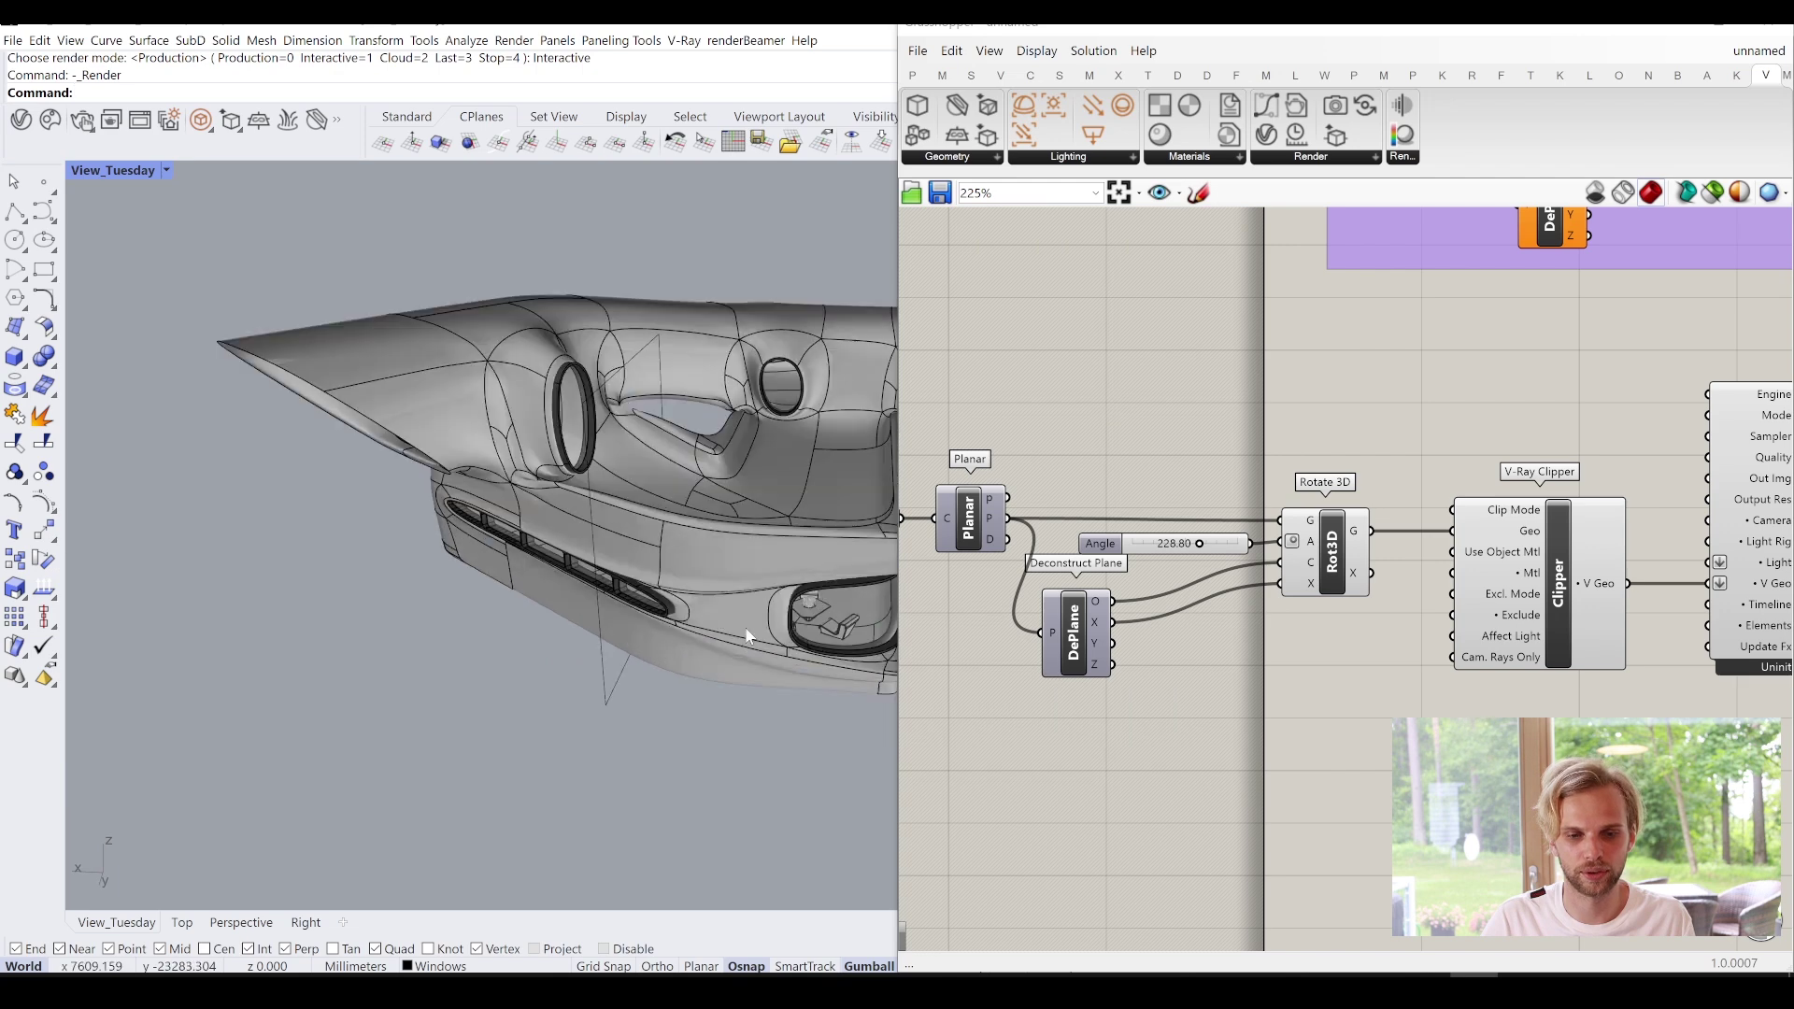
right_drag(653, 583, 601, 498)
scroll(647, 456, up, 4)
scroll(647, 456, down, 8)
scroll(542, 570, down, 4)
click(615, 504)
drag(502, 594, 512, 598)
key(Escape)
Move the upright section rectangle vertically upward so its upper part rises above the model.
right_drag(756, 749, 694, 495)
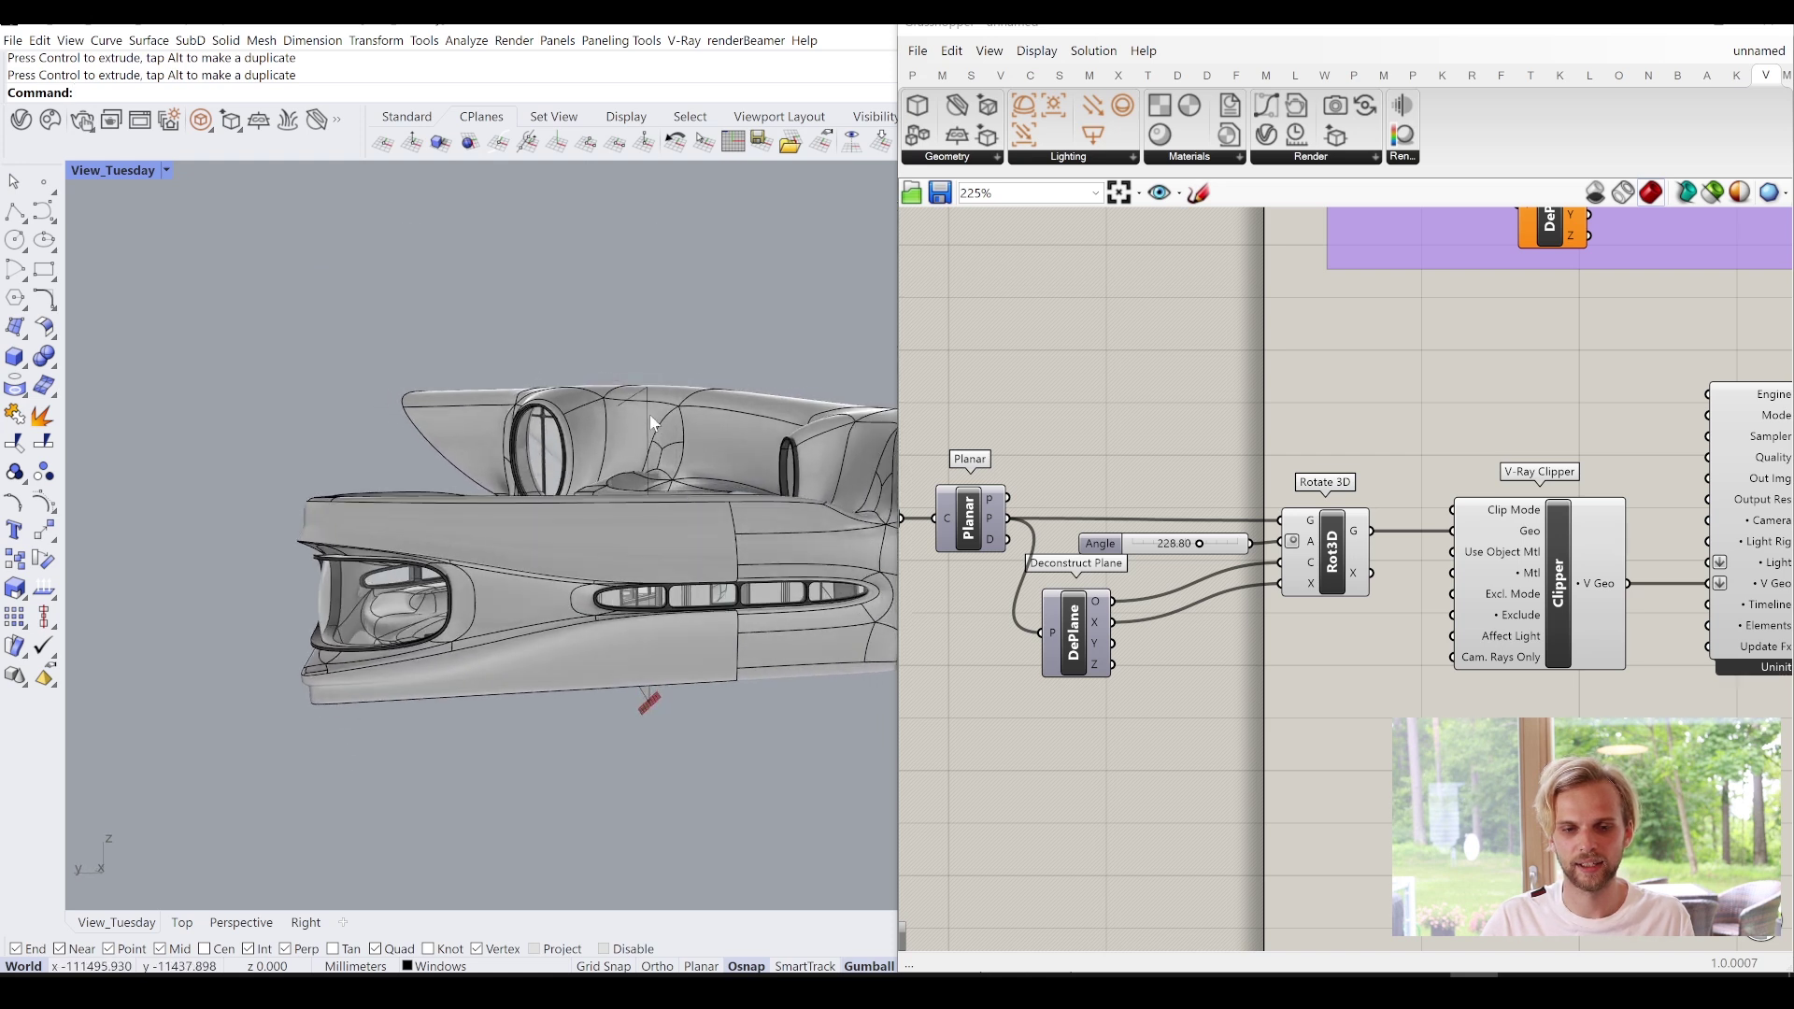
click(654, 413)
click(703, 463)
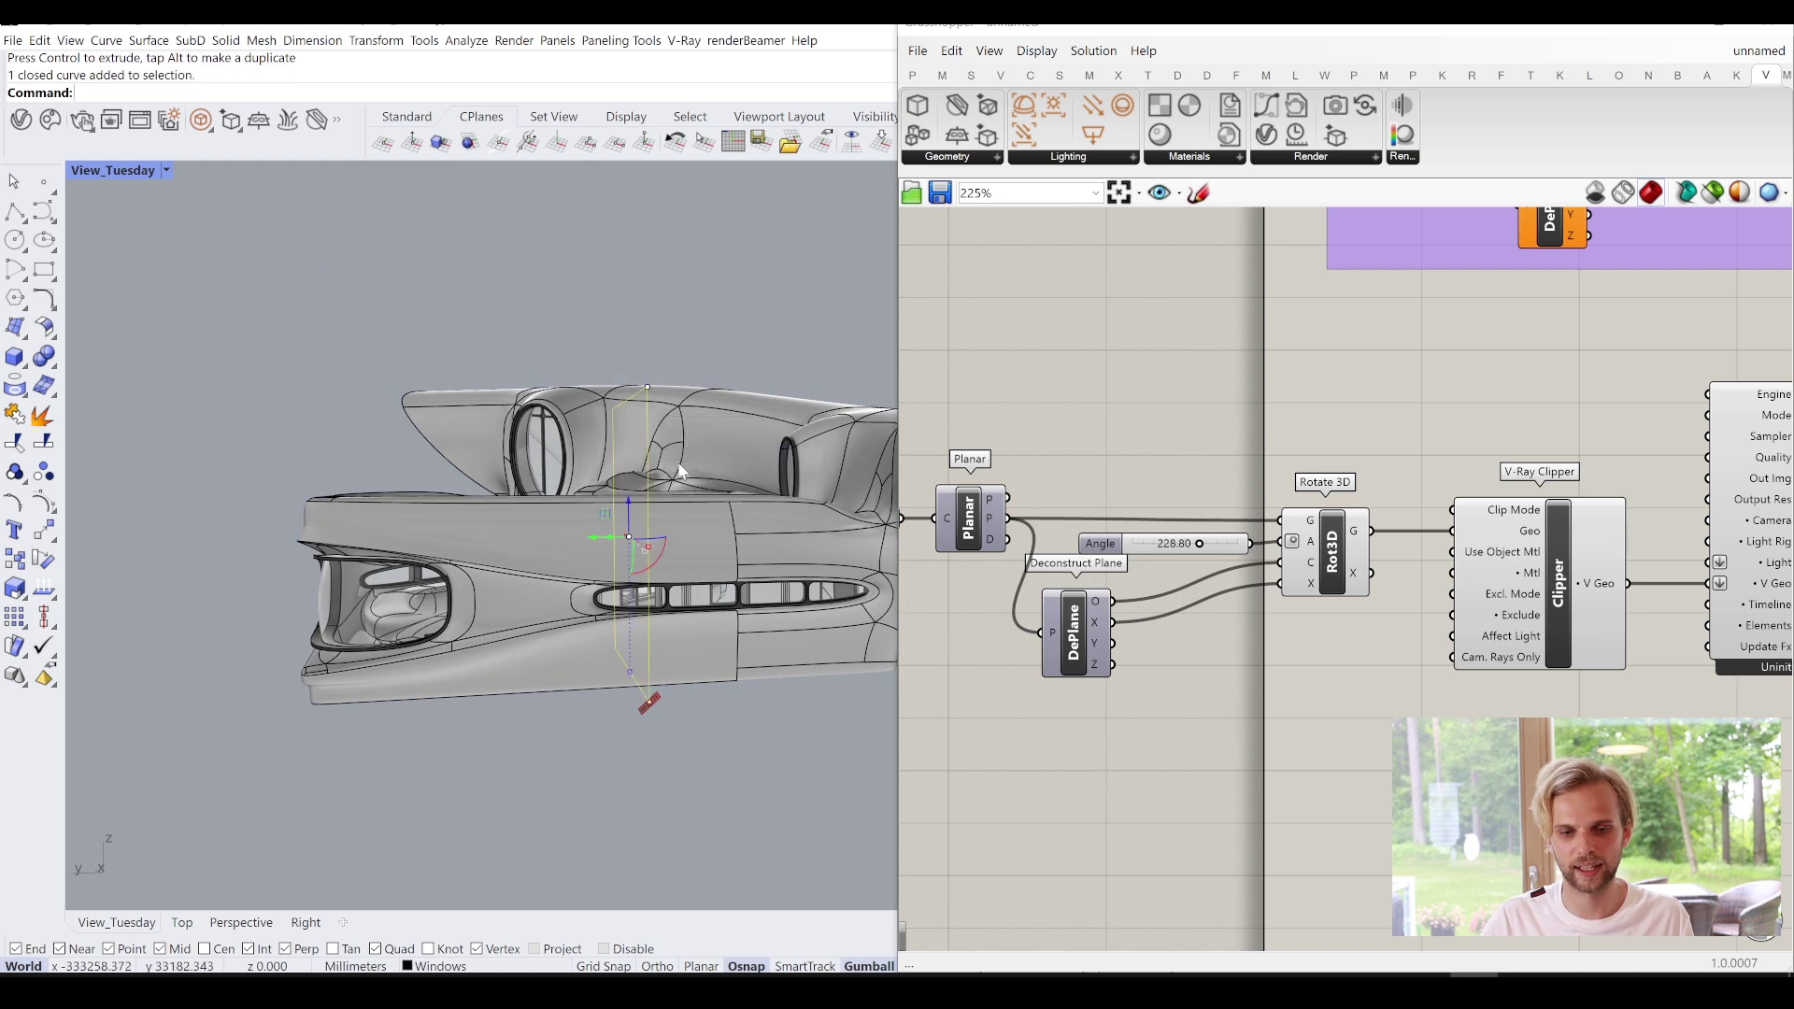
drag(629, 507, 668, 360)
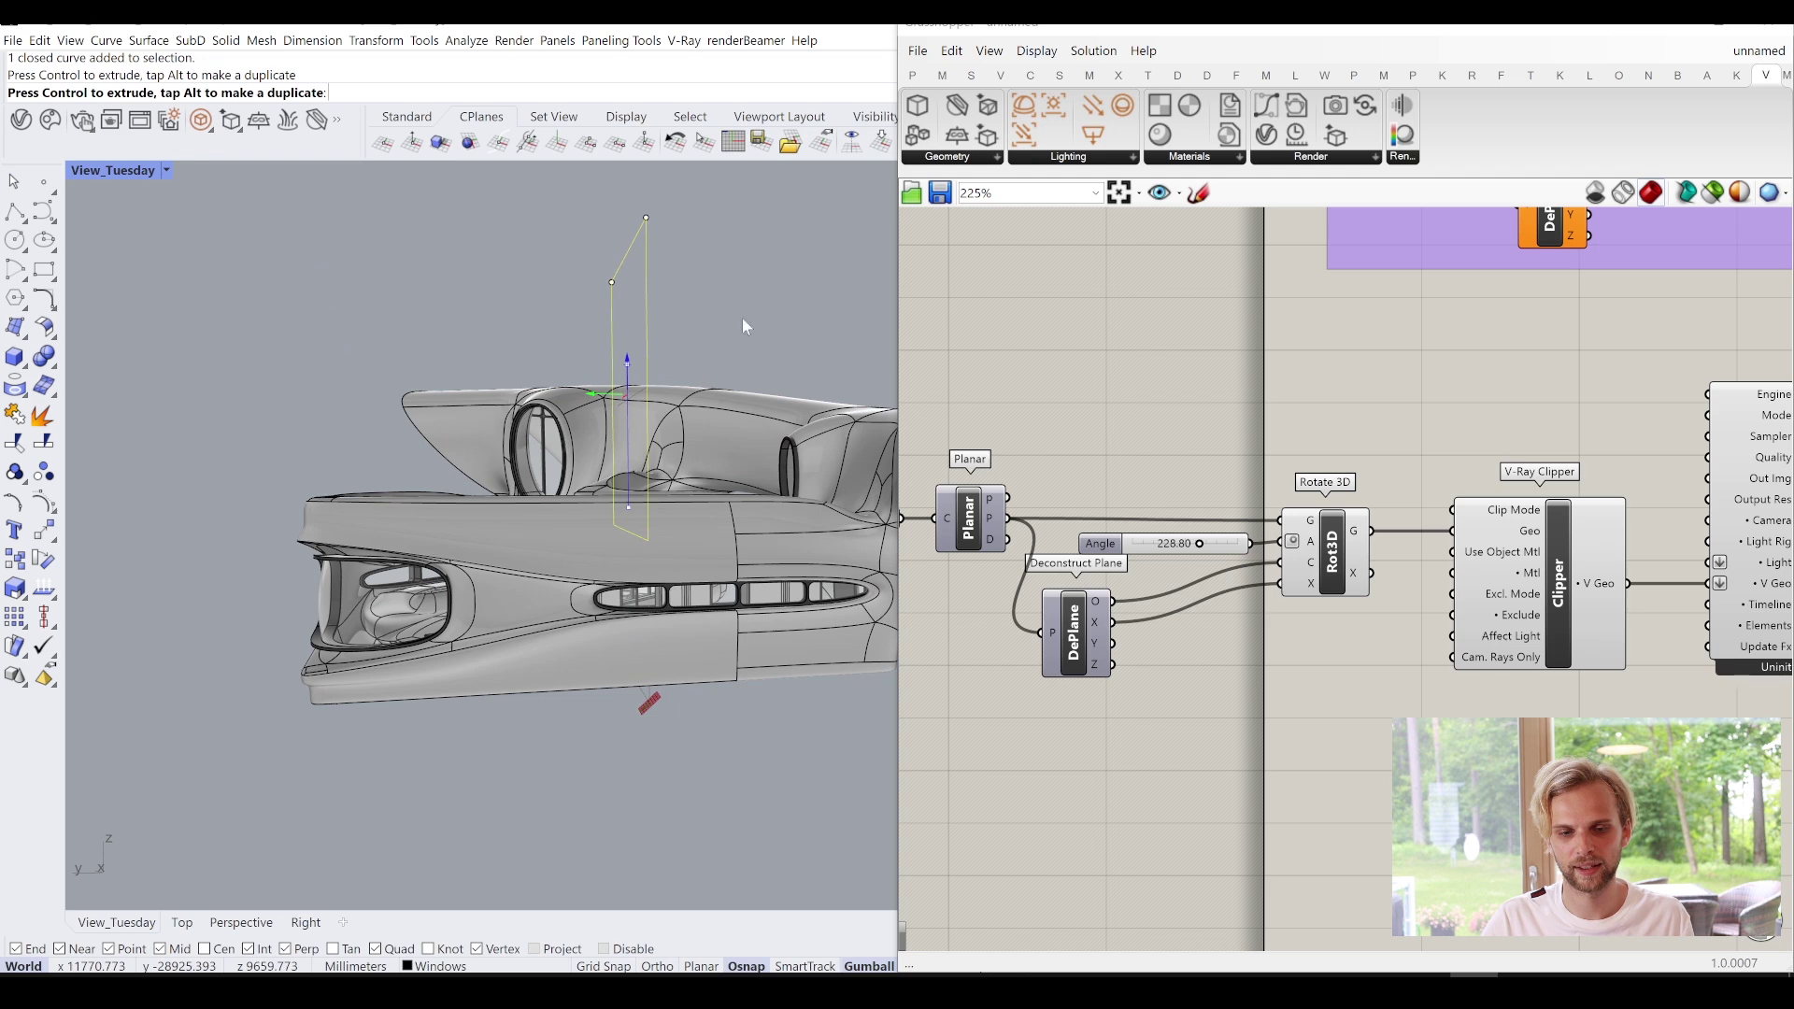
click(810, 294)
right_drag(809, 293, 570, 281)
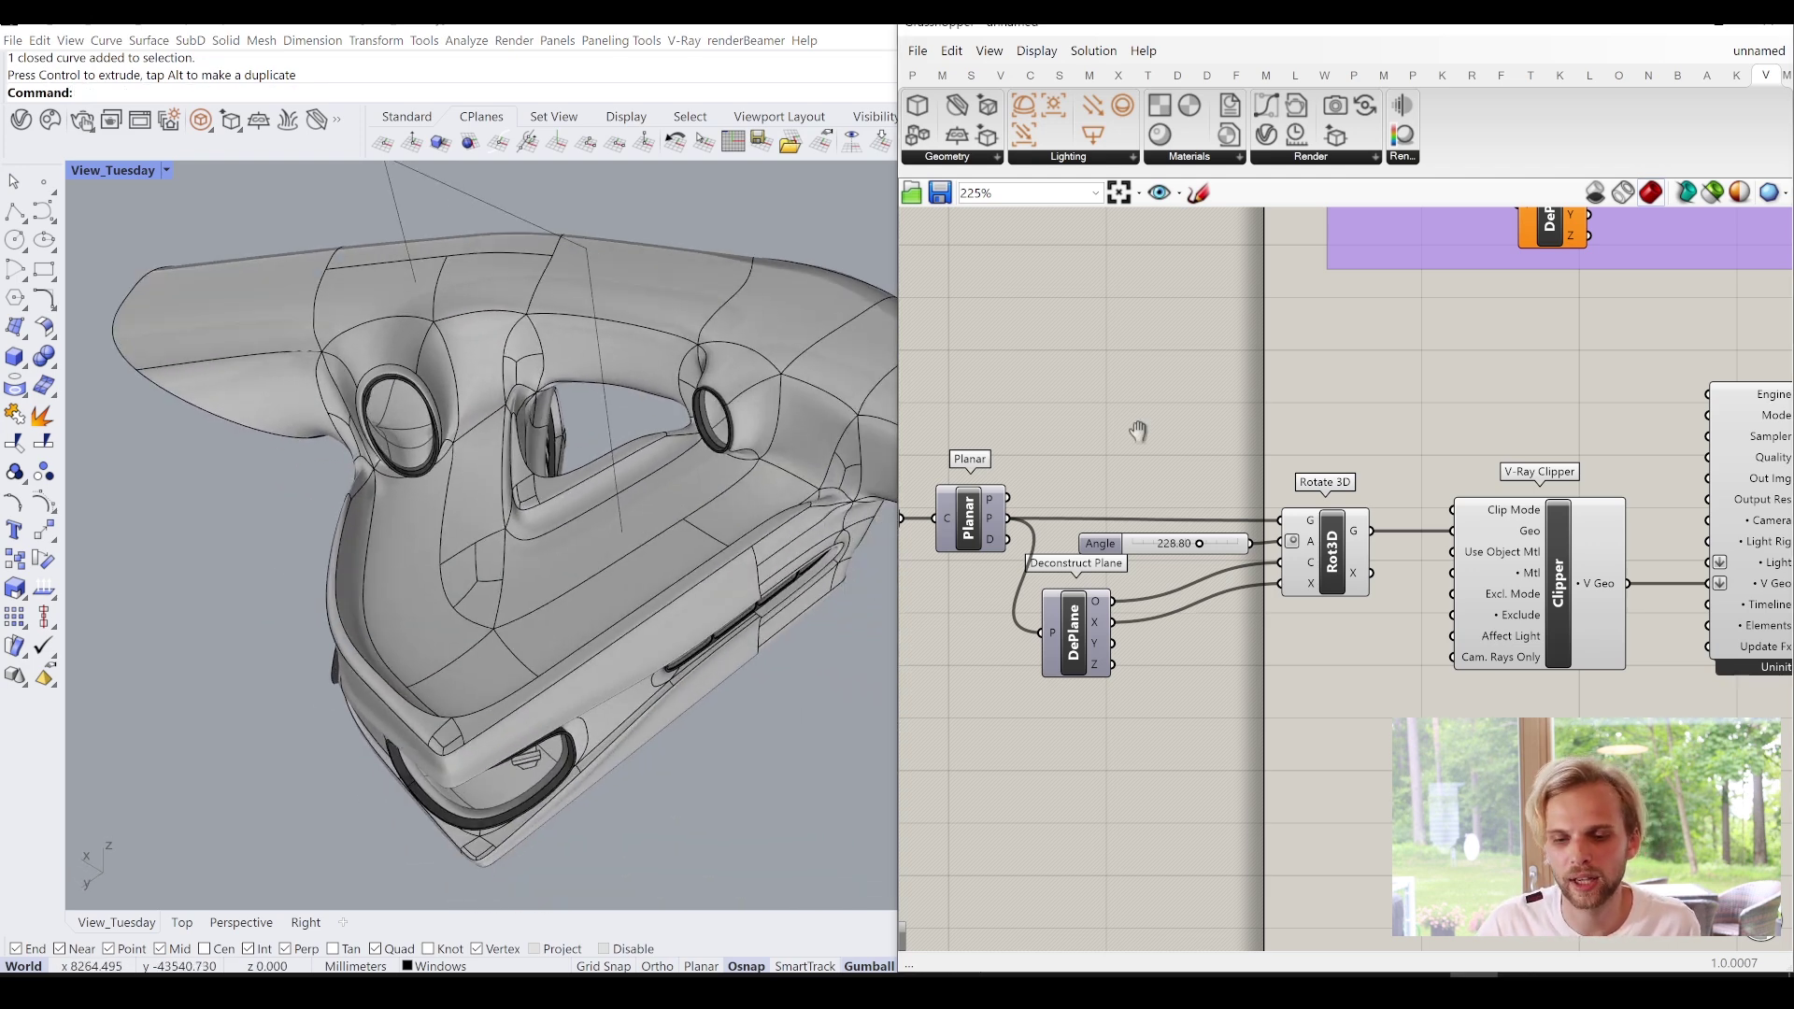
Add a Boolean Toggle set to False and connect it to the V-Ray Clipper's Use Object Mtl input.
scroll(1456, 492, up, 4)
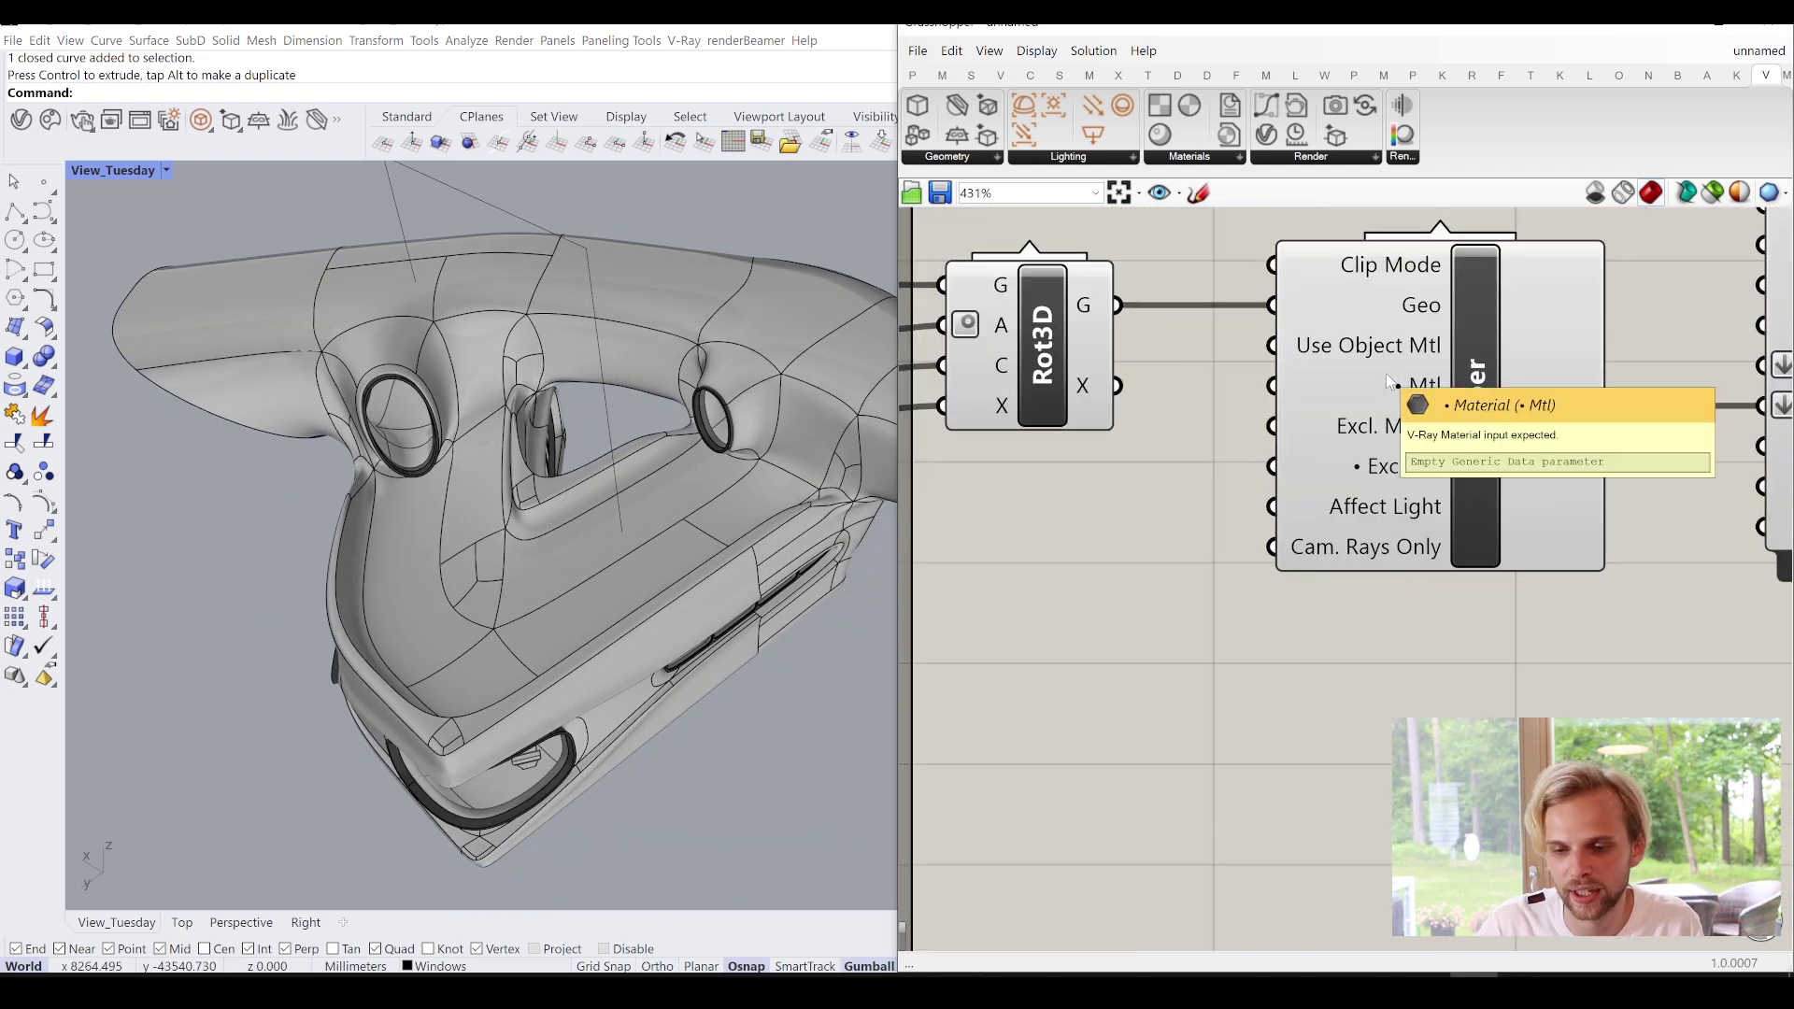
mouse_move(1364, 358)
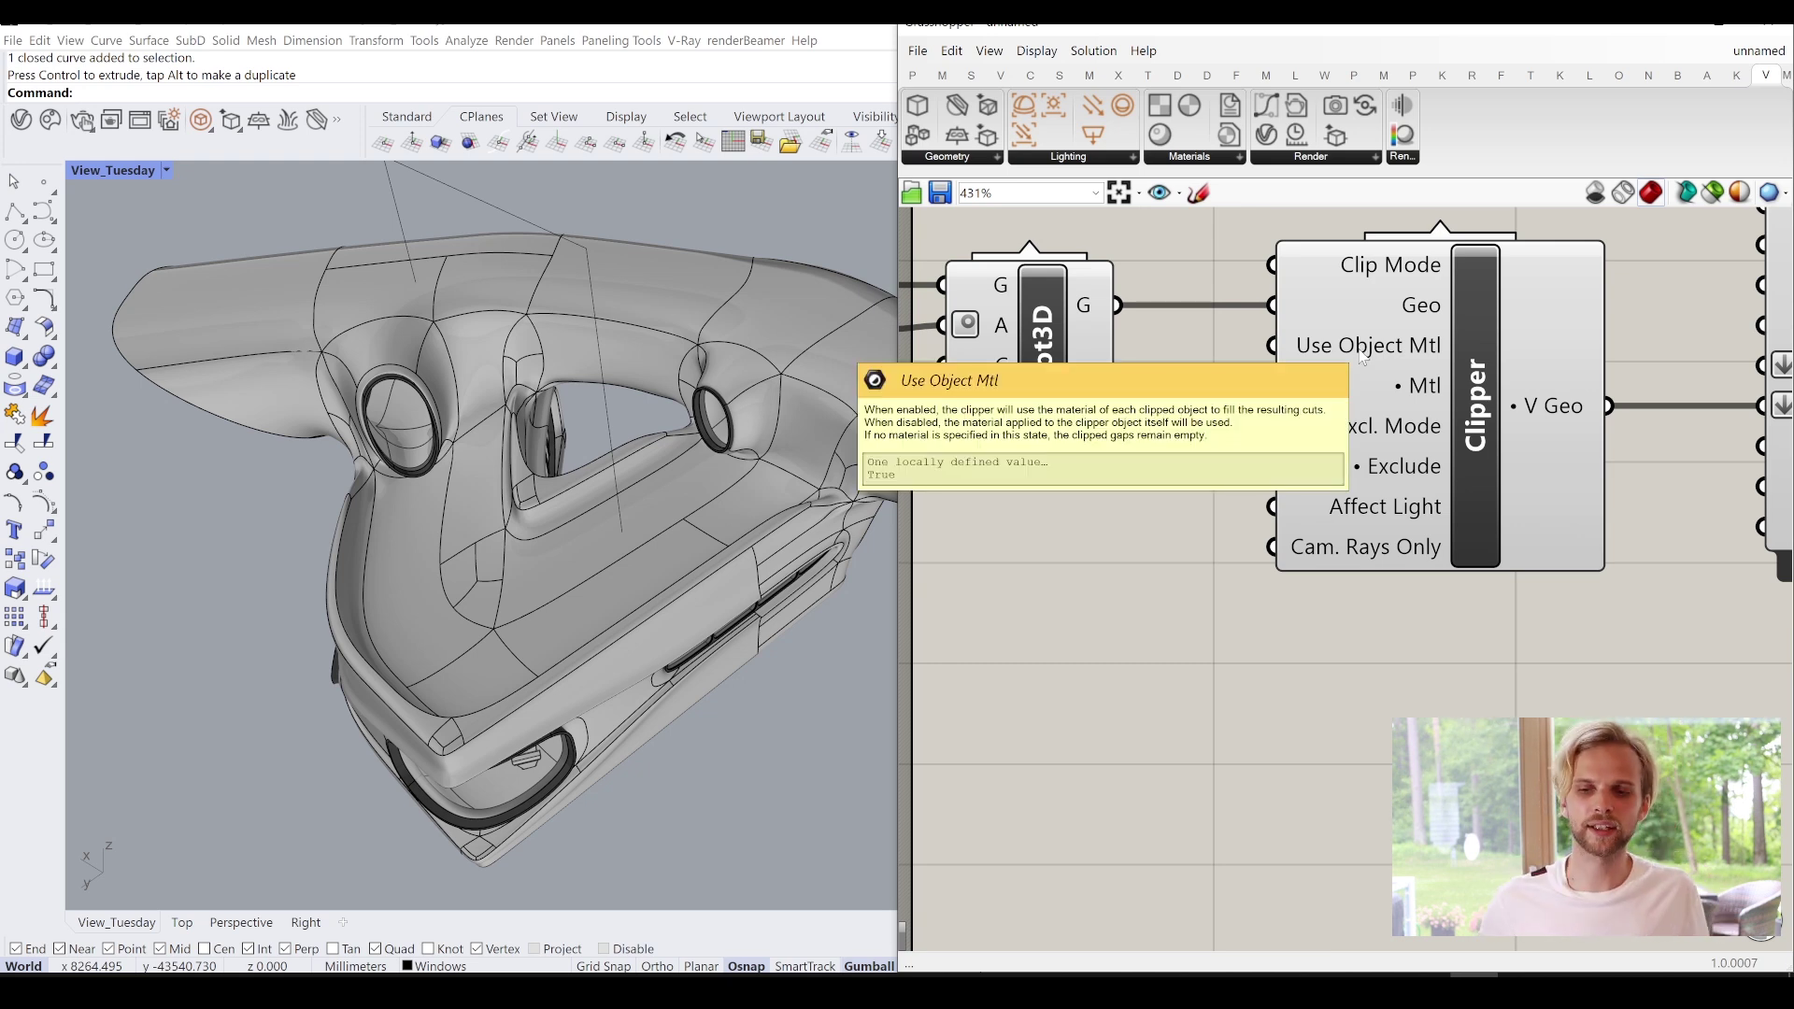
double_click(1079, 564)
text(togg)
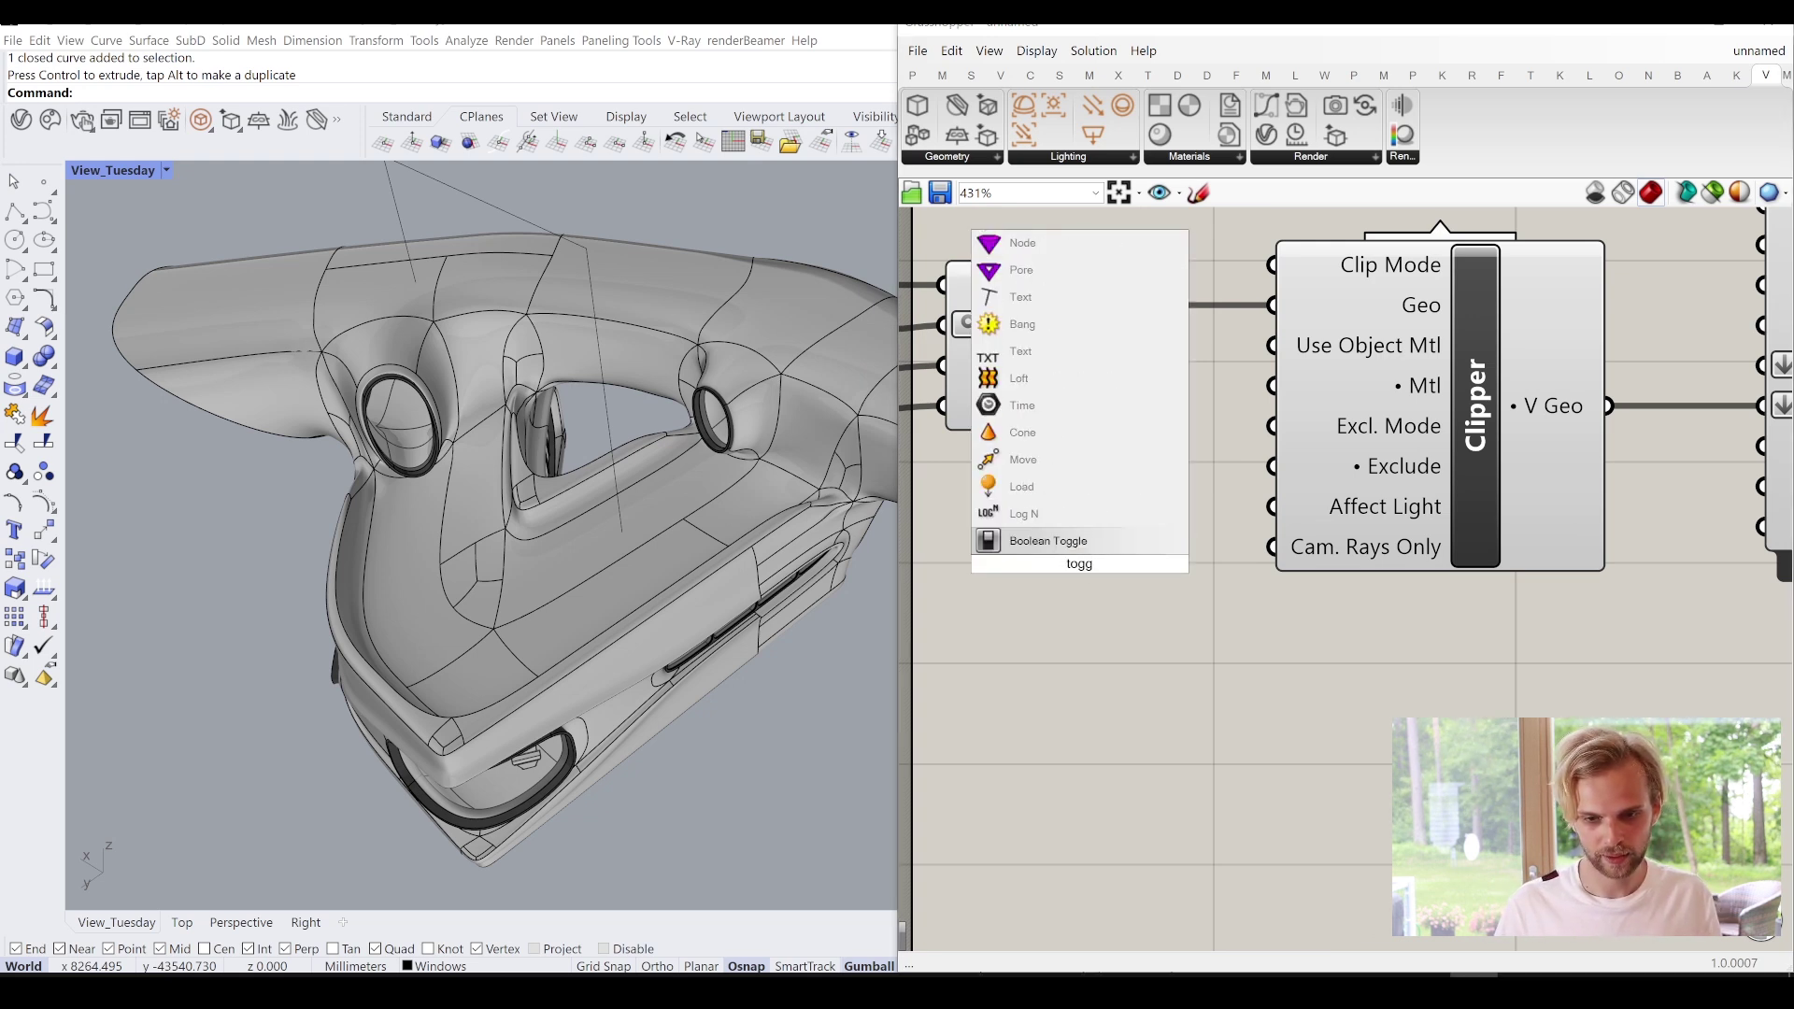
key(Return)
drag(1047, 591, 995, 514)
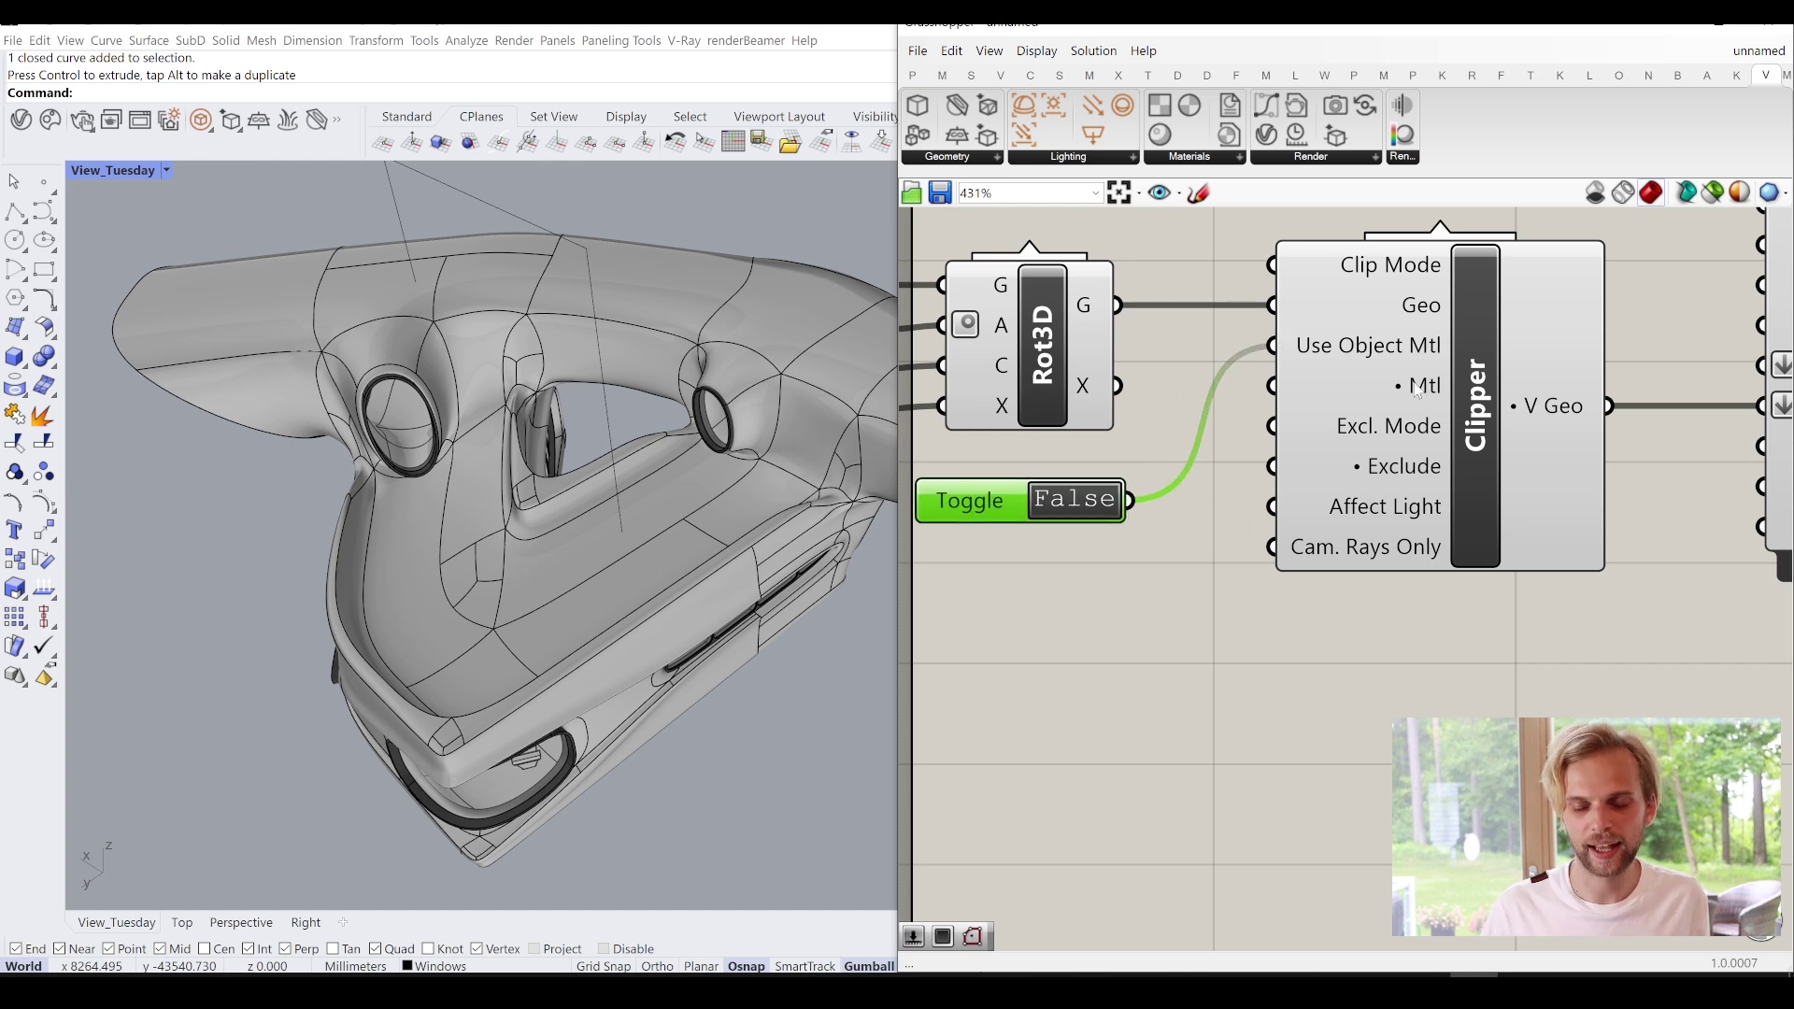
mouse_move(1417, 391)
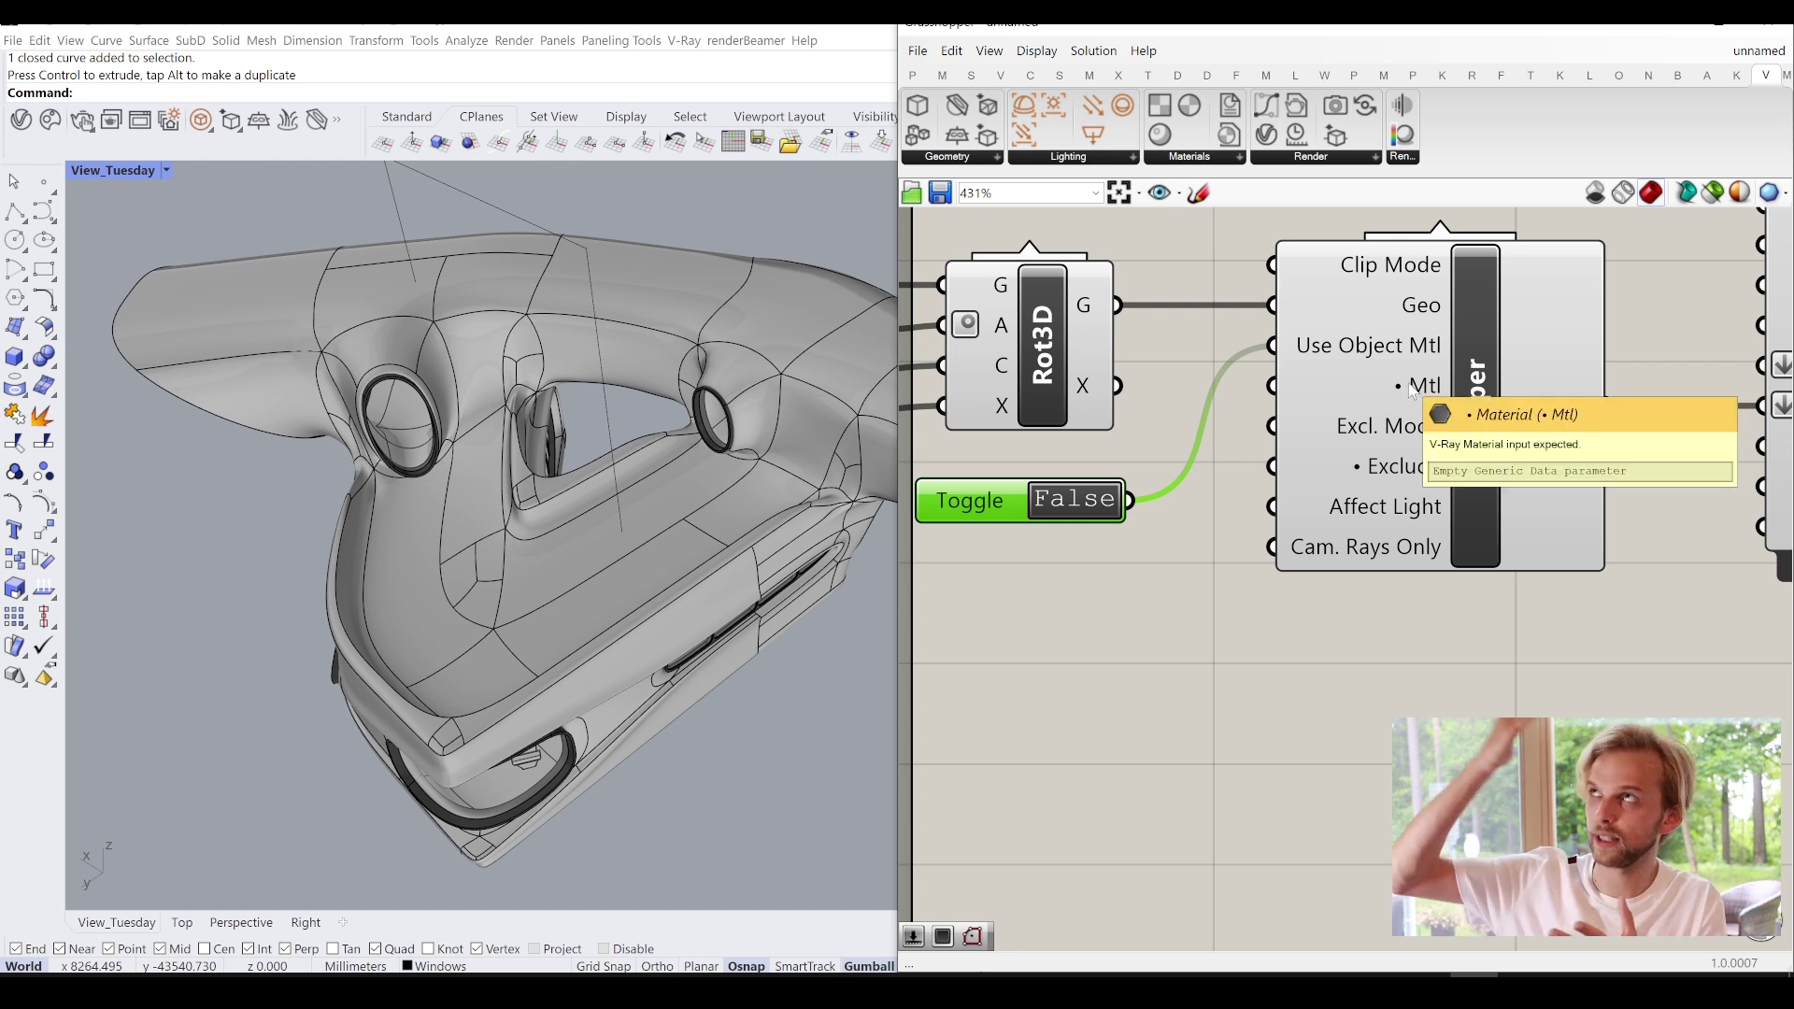
right_drag(1161, 573, 1257, 509)
click(1194, 159)
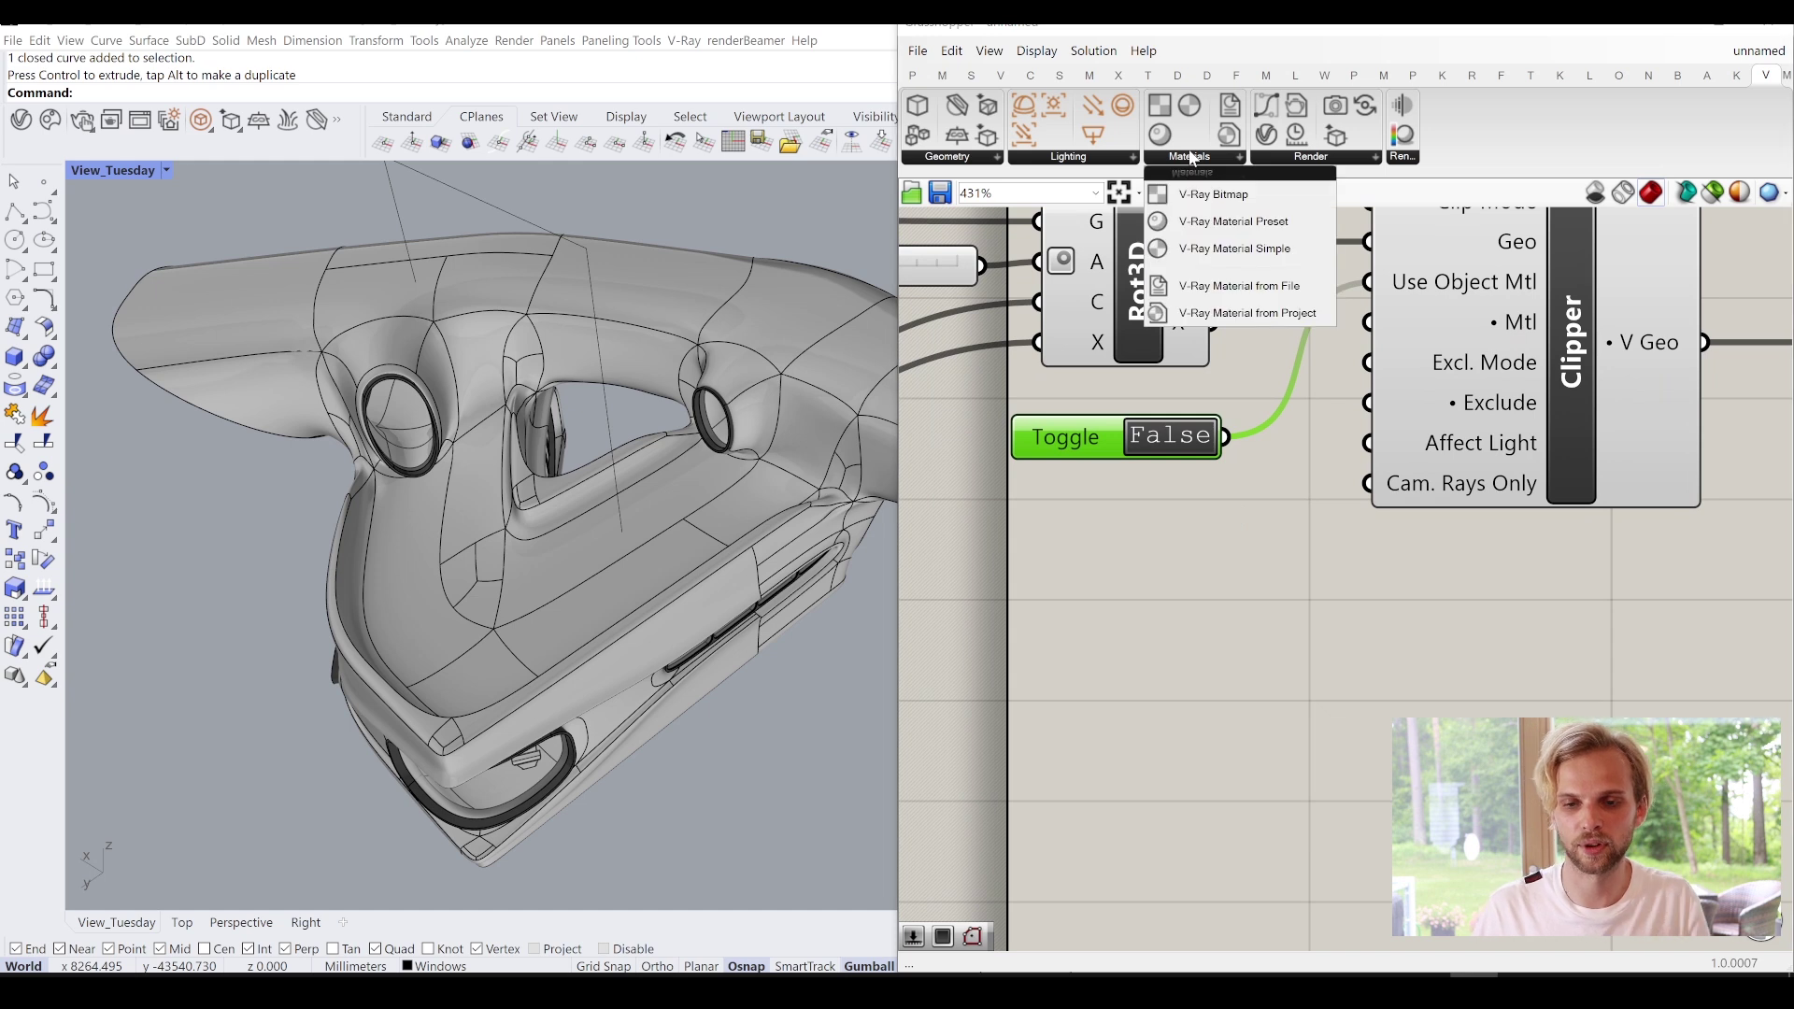
click(1050, 569)
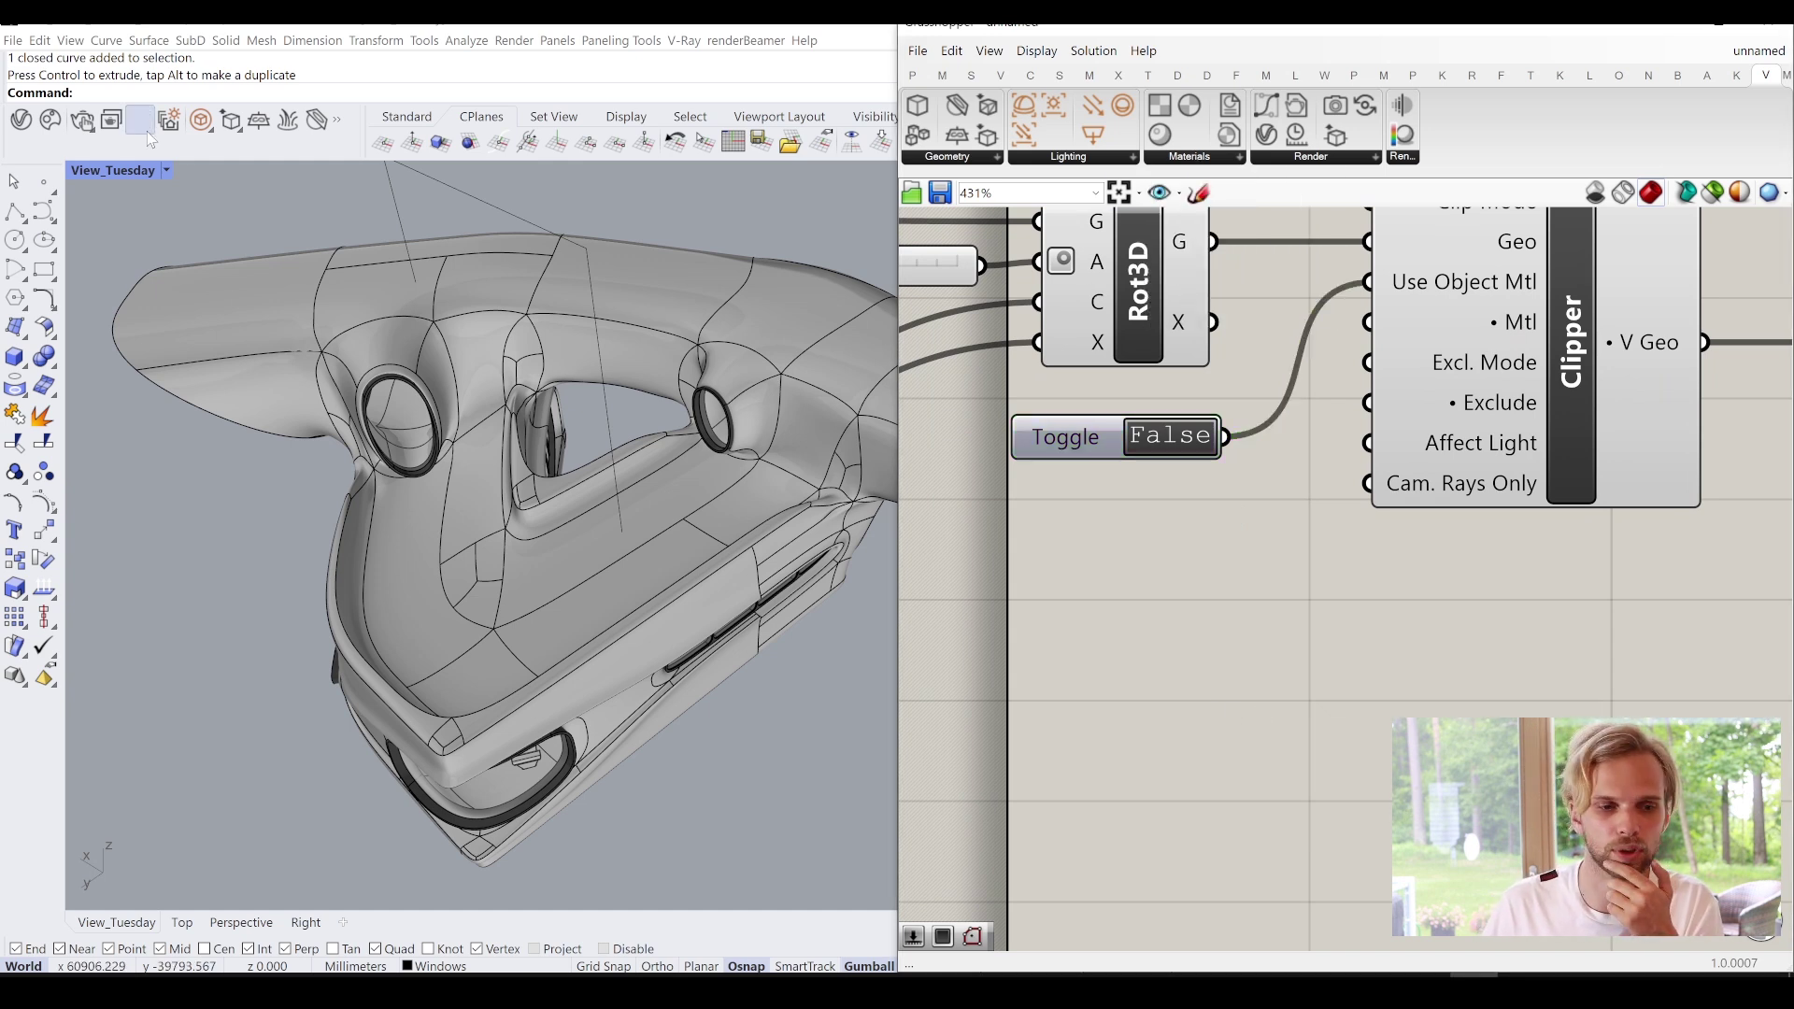
Create a new Emissive material in the V-Ray Asset Editor.
click(19, 121)
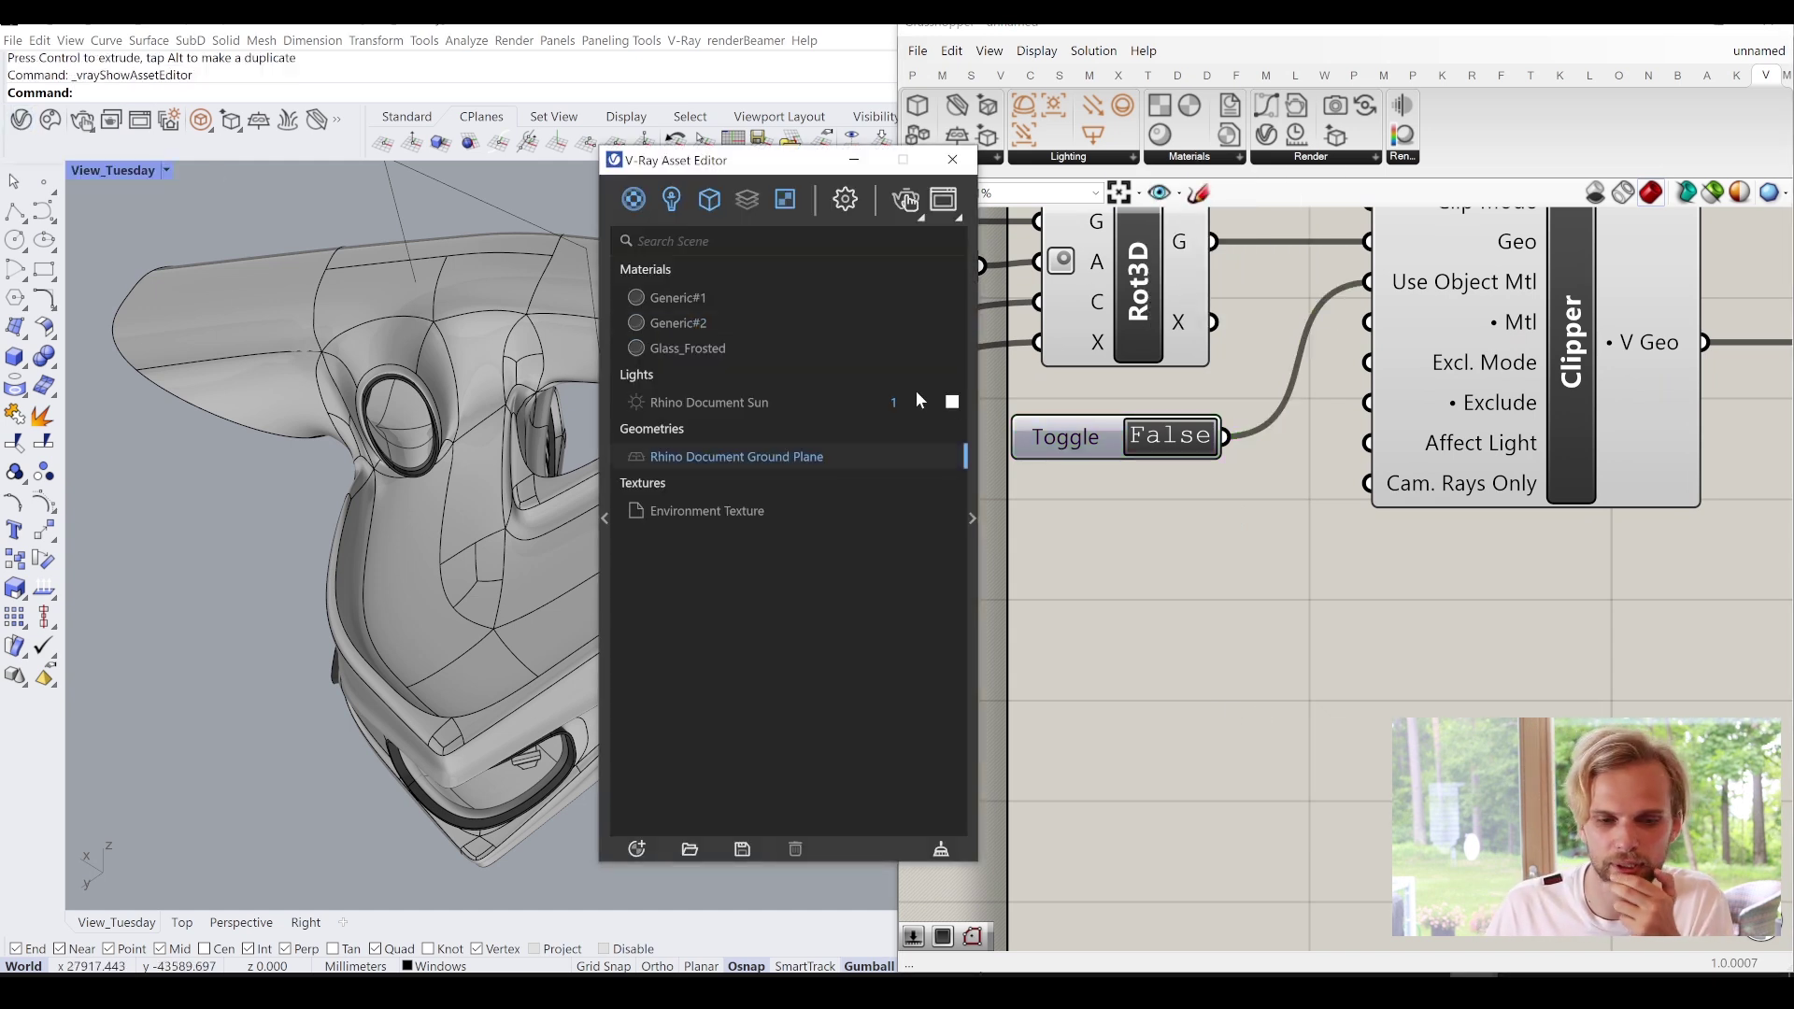
click(637, 851)
mouse_move(692, 822)
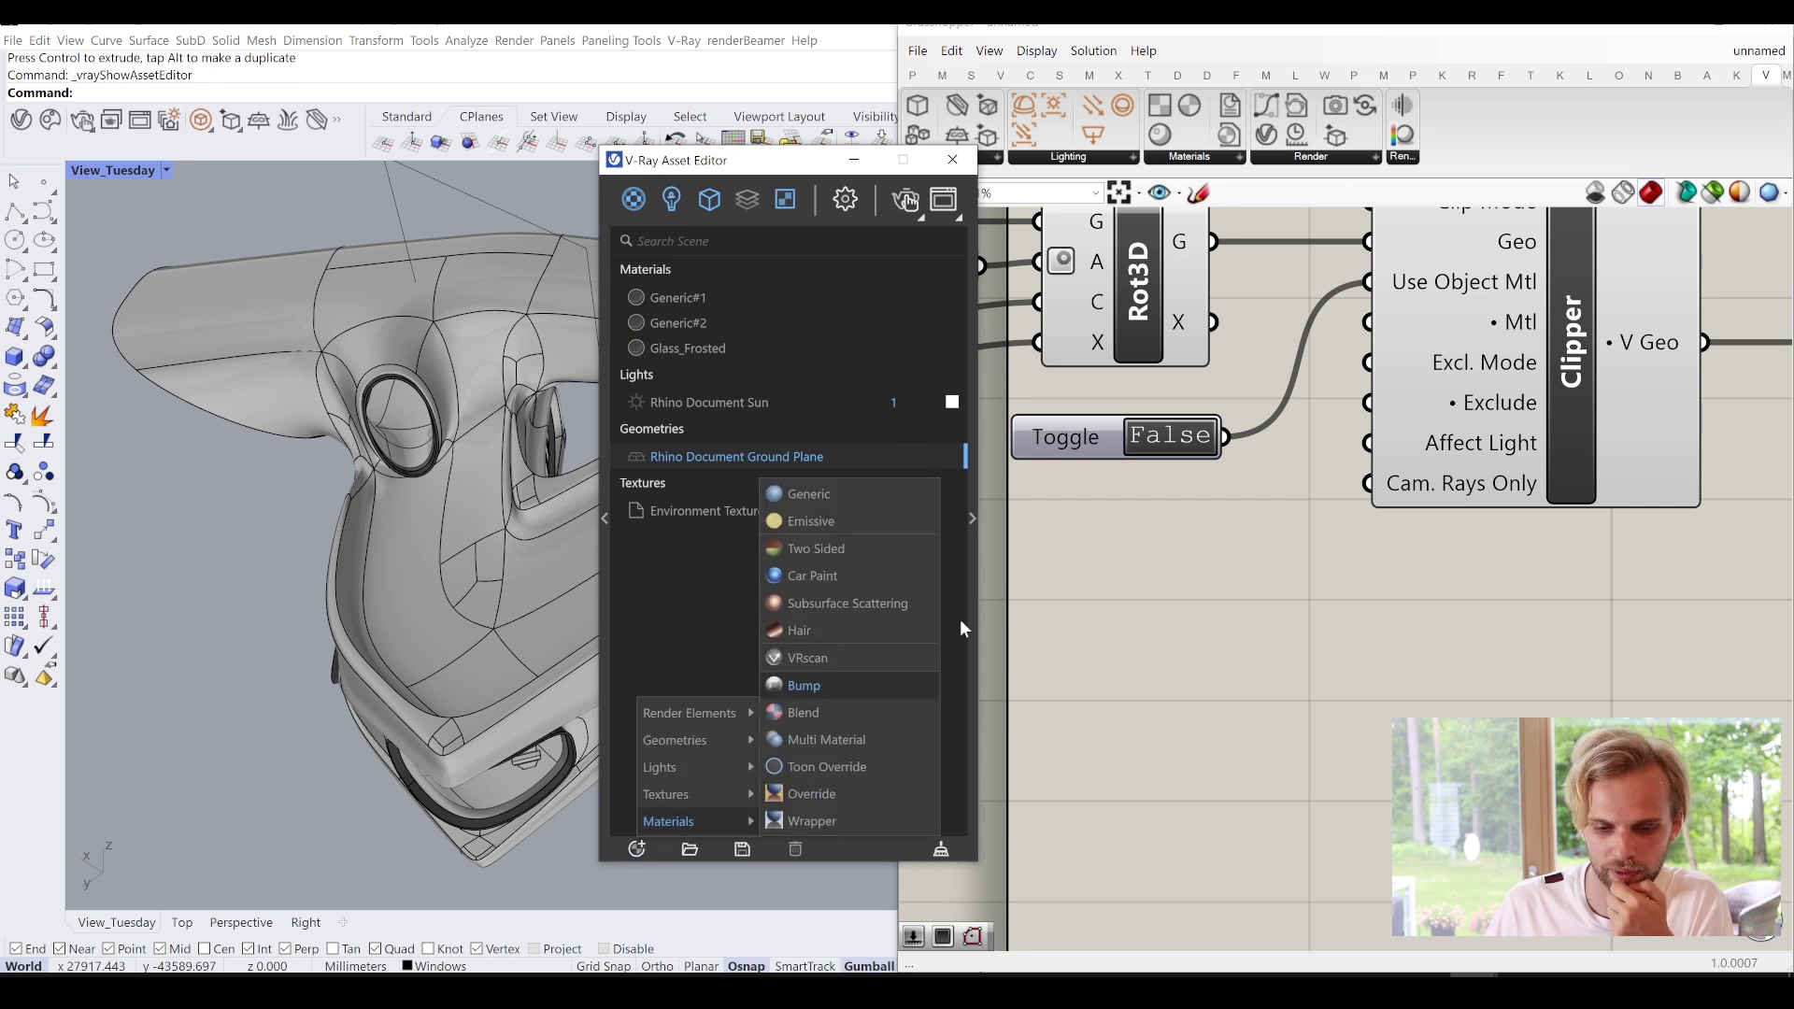
click(850, 520)
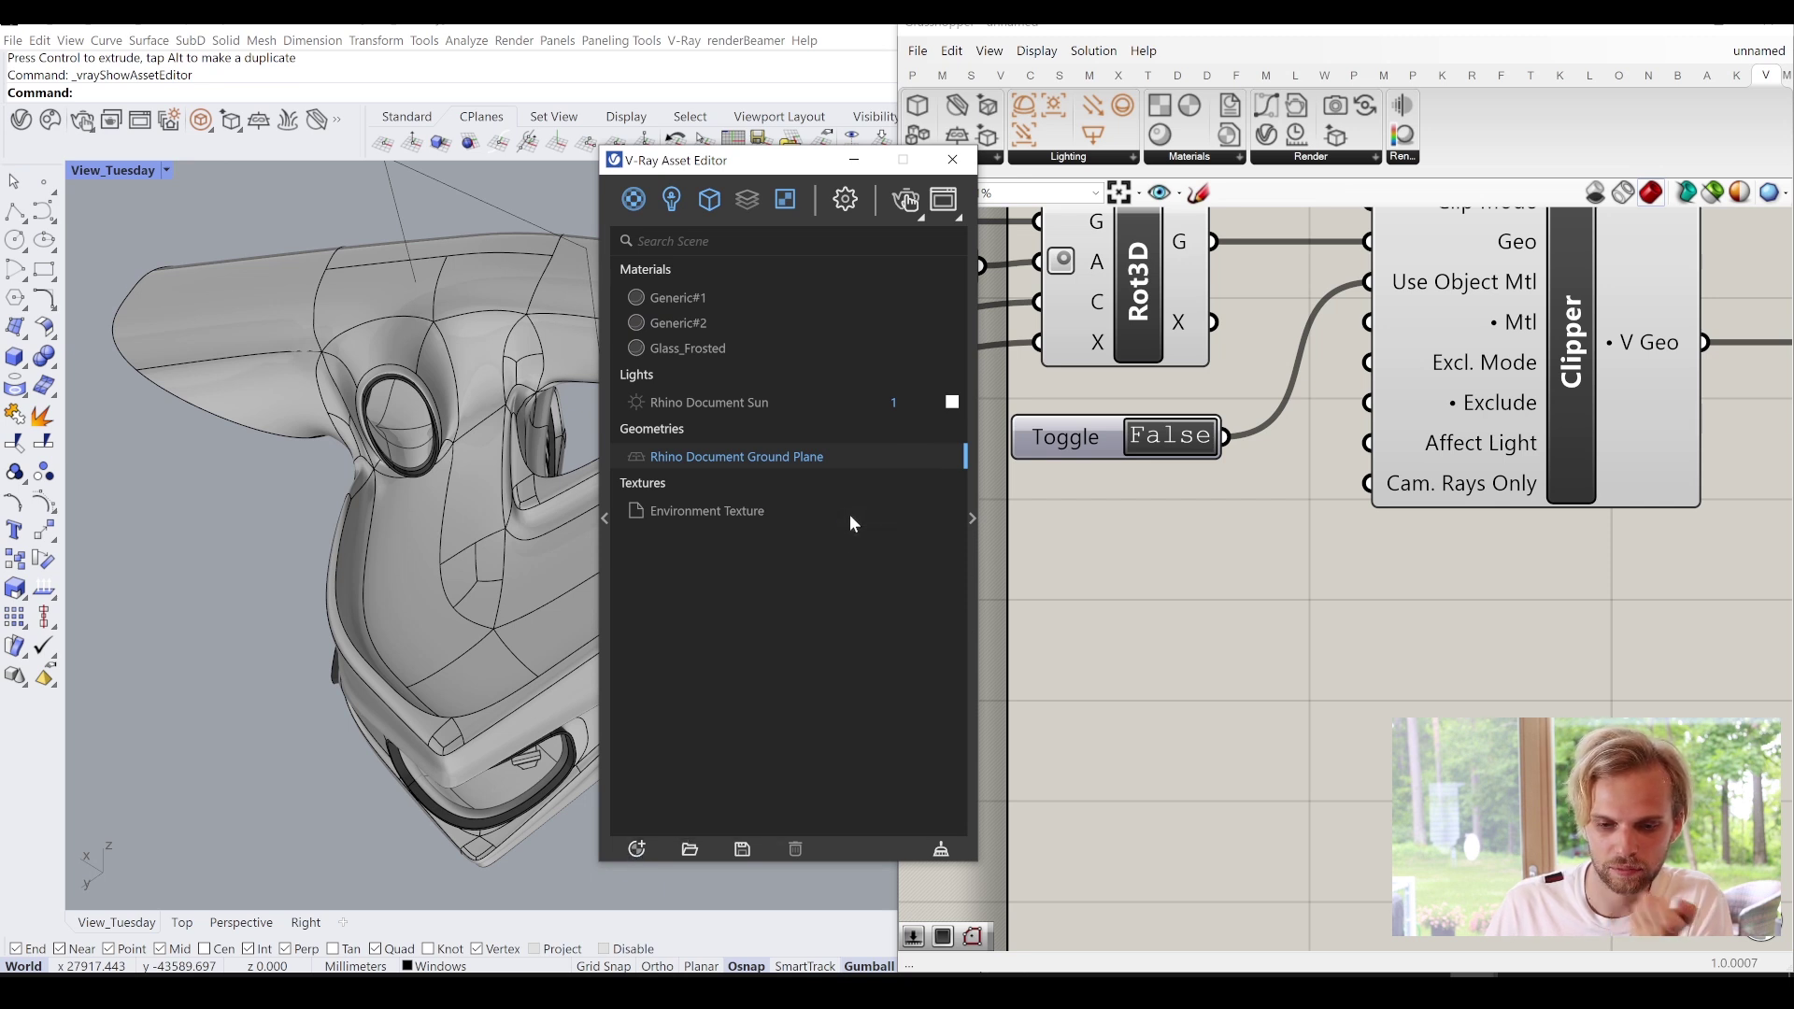
Set the Emissive material's color to a bright magenta-purple with hue 0.825.
click(972, 469)
click(1139, 521)
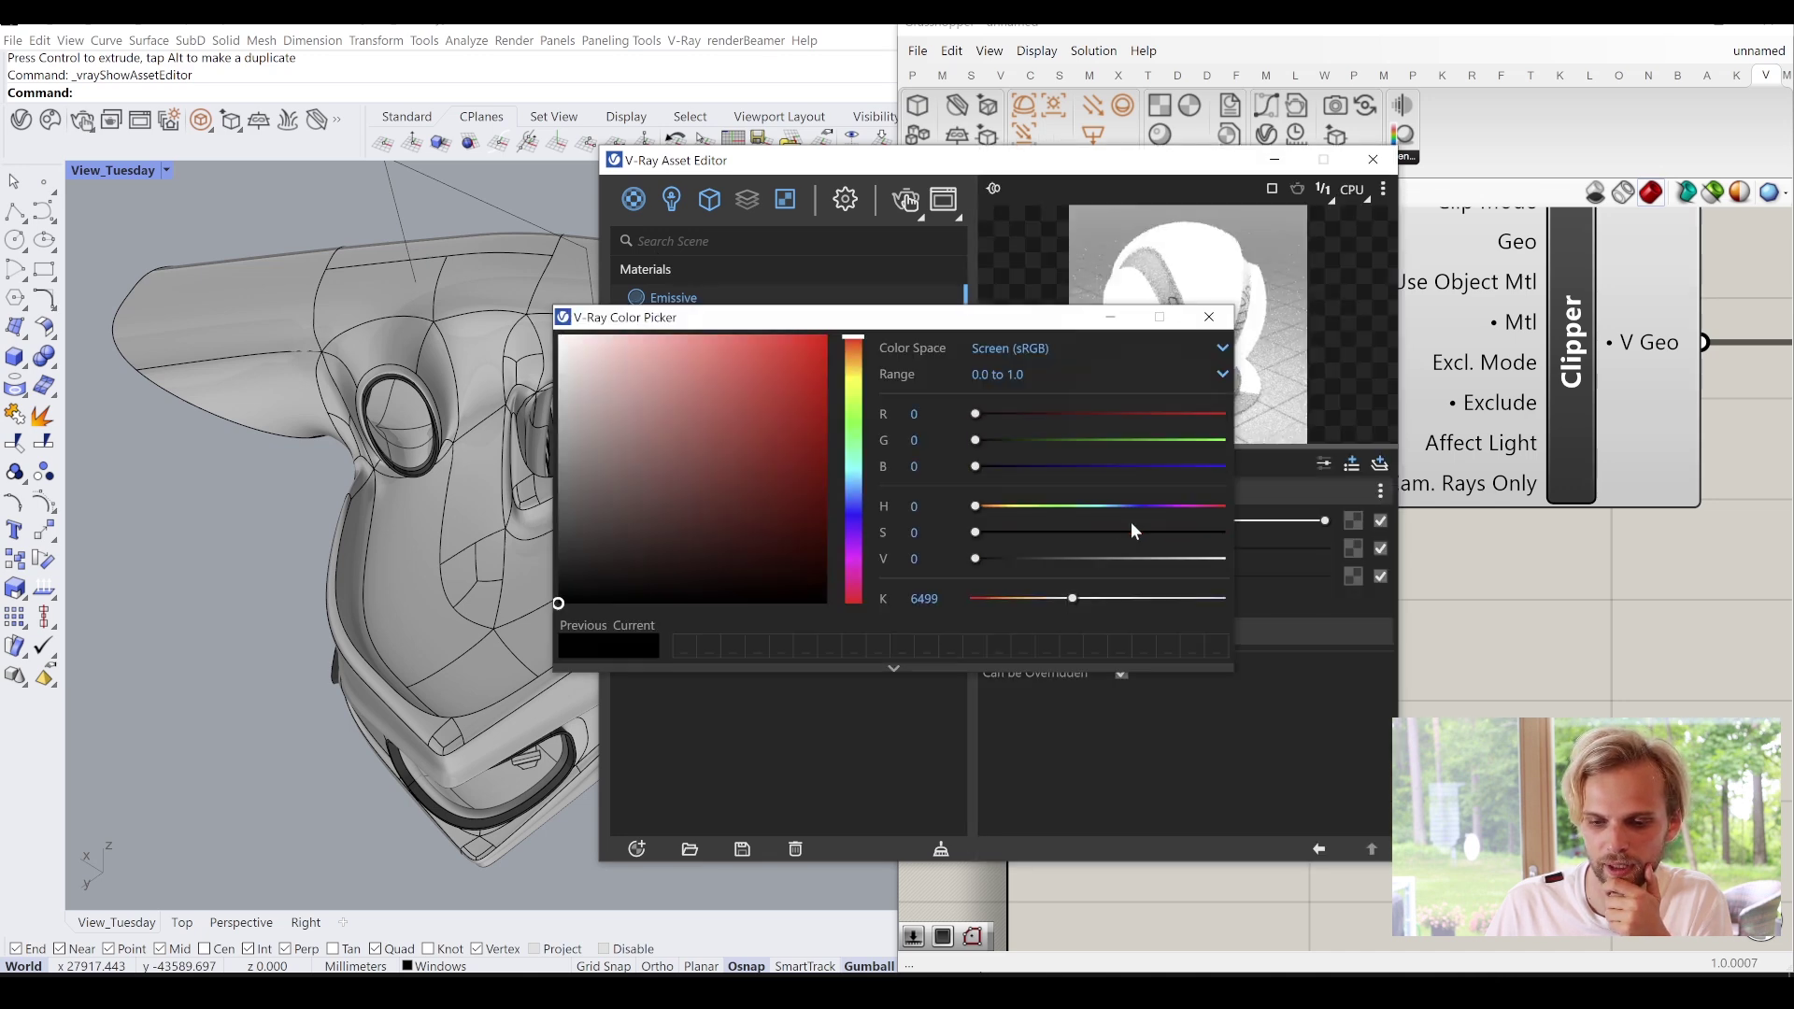
click(856, 559)
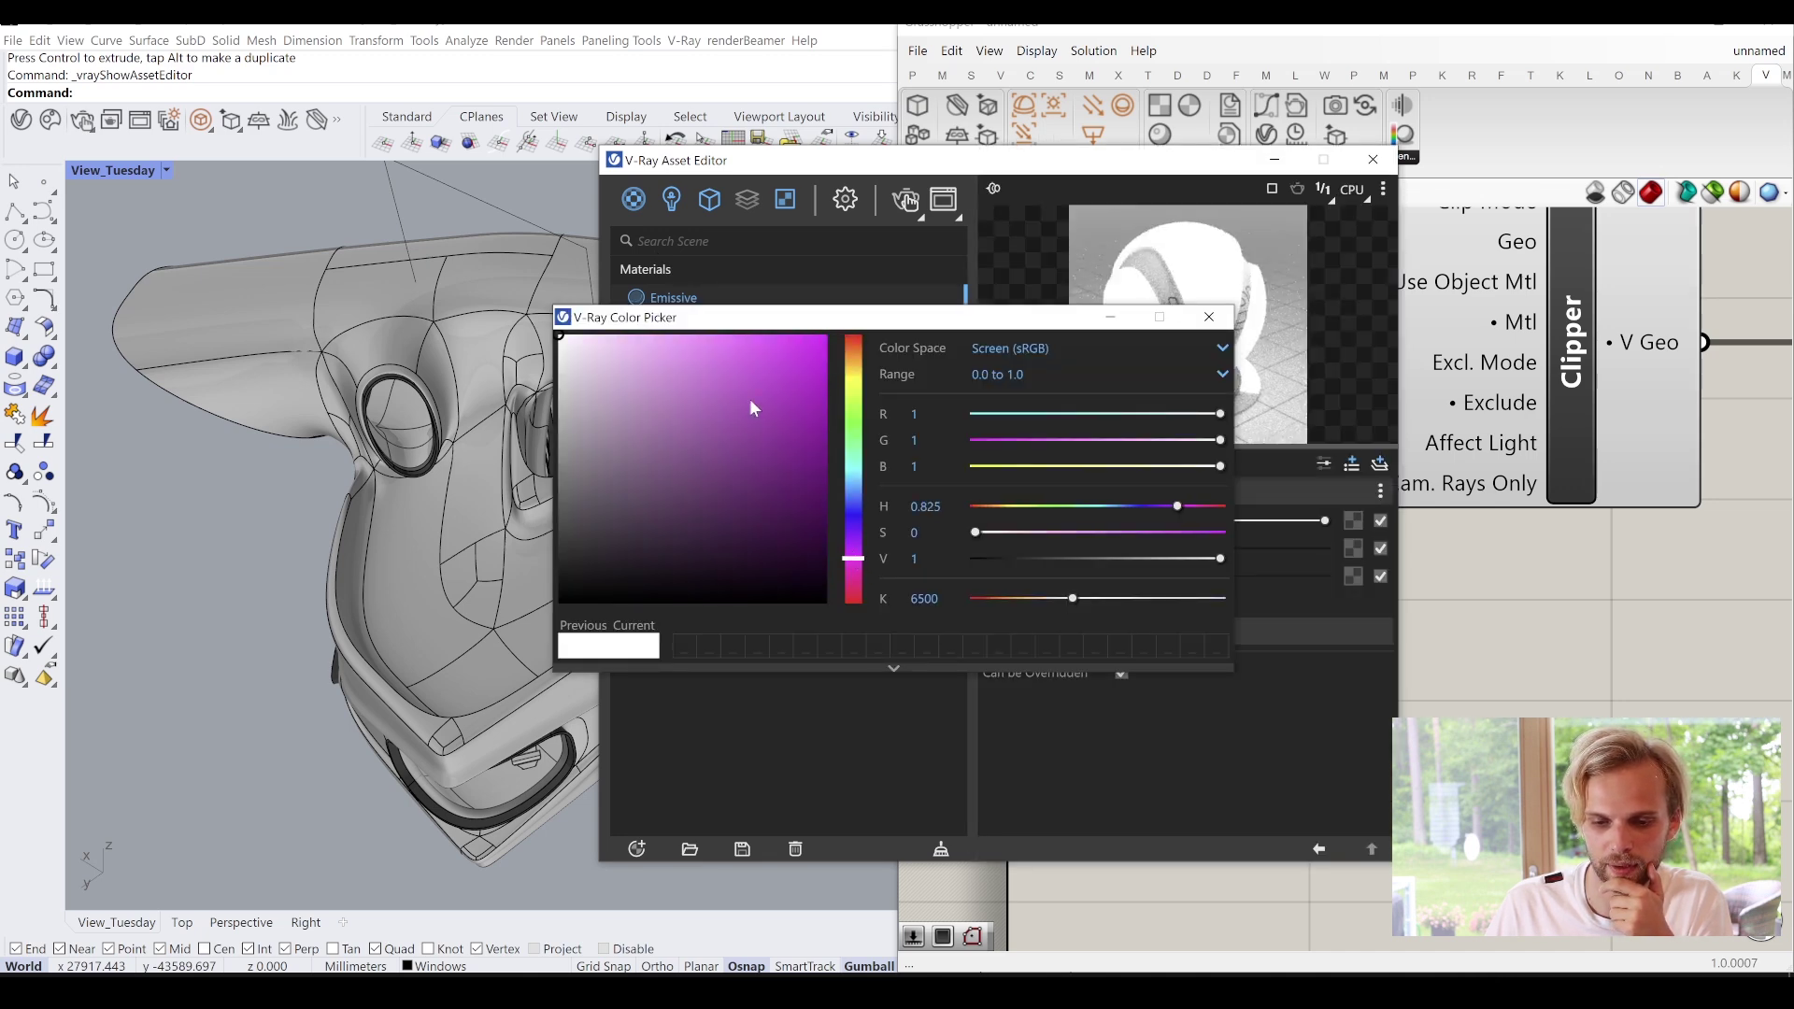
drag(785, 392, 1146, 292)
click(1218, 323)
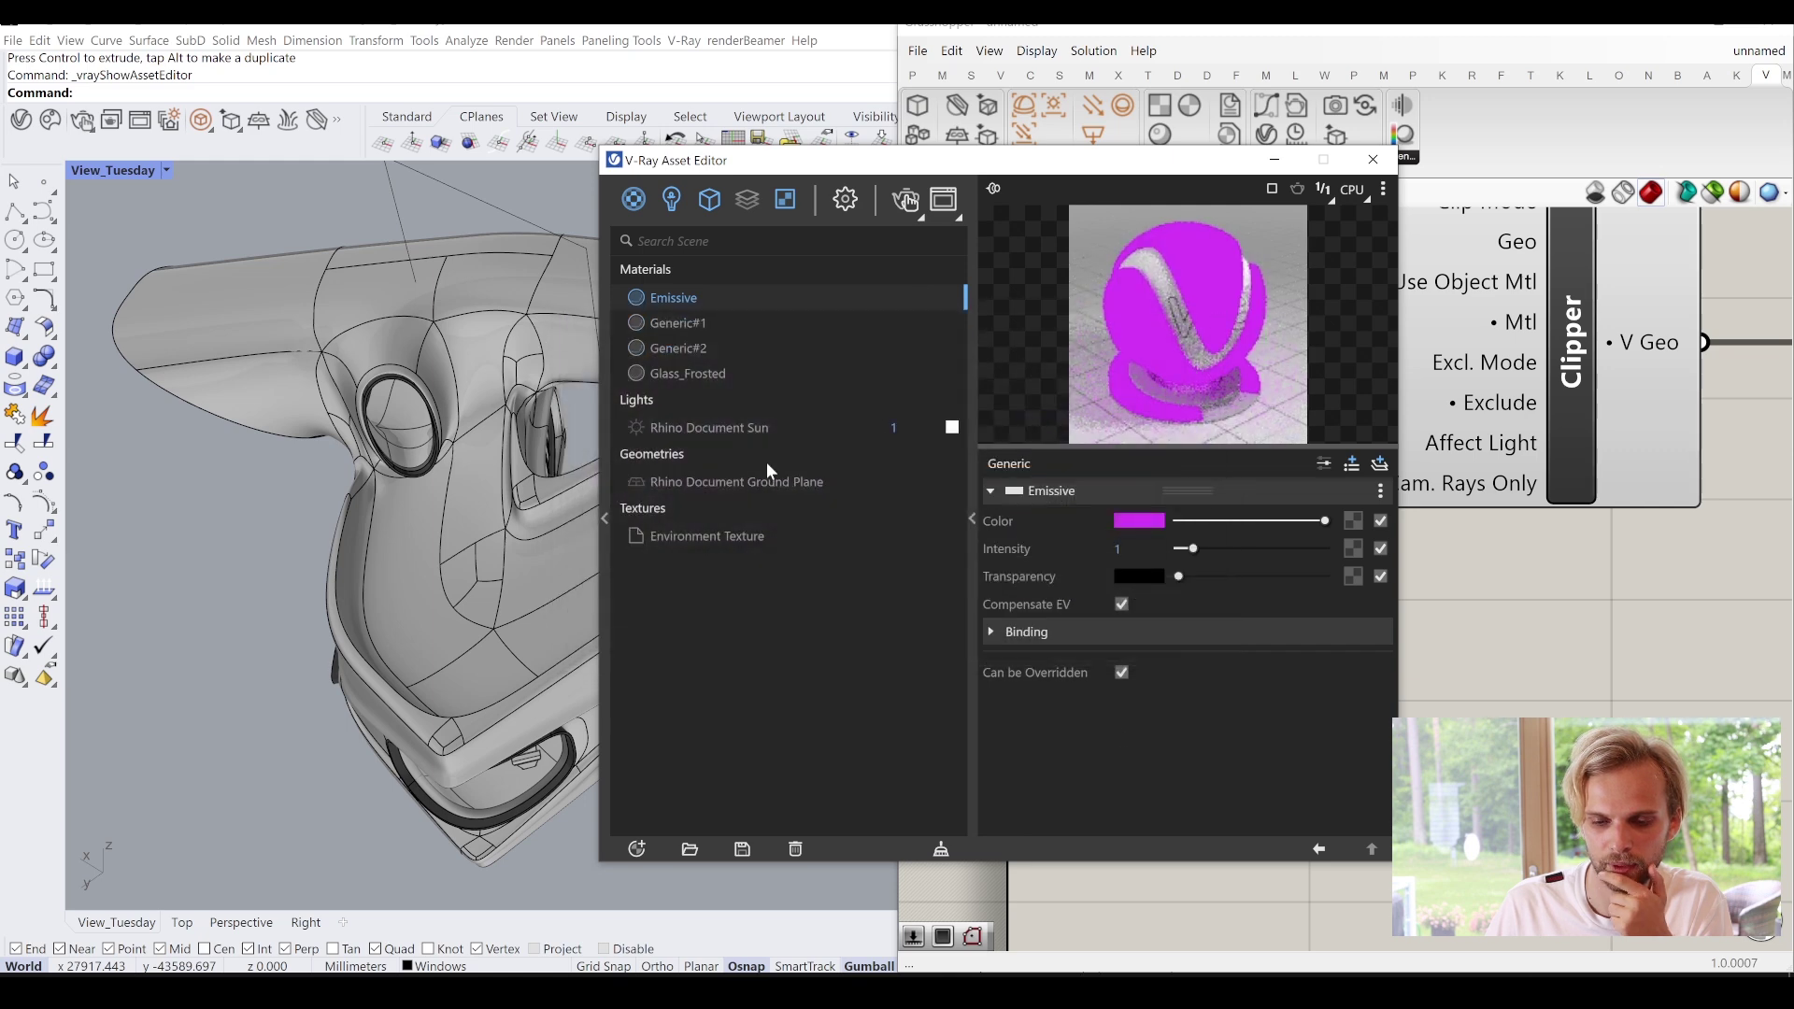
Set the Emissive material's intensity to 5 and collapse its settings.
drag(871, 172, 502, 147)
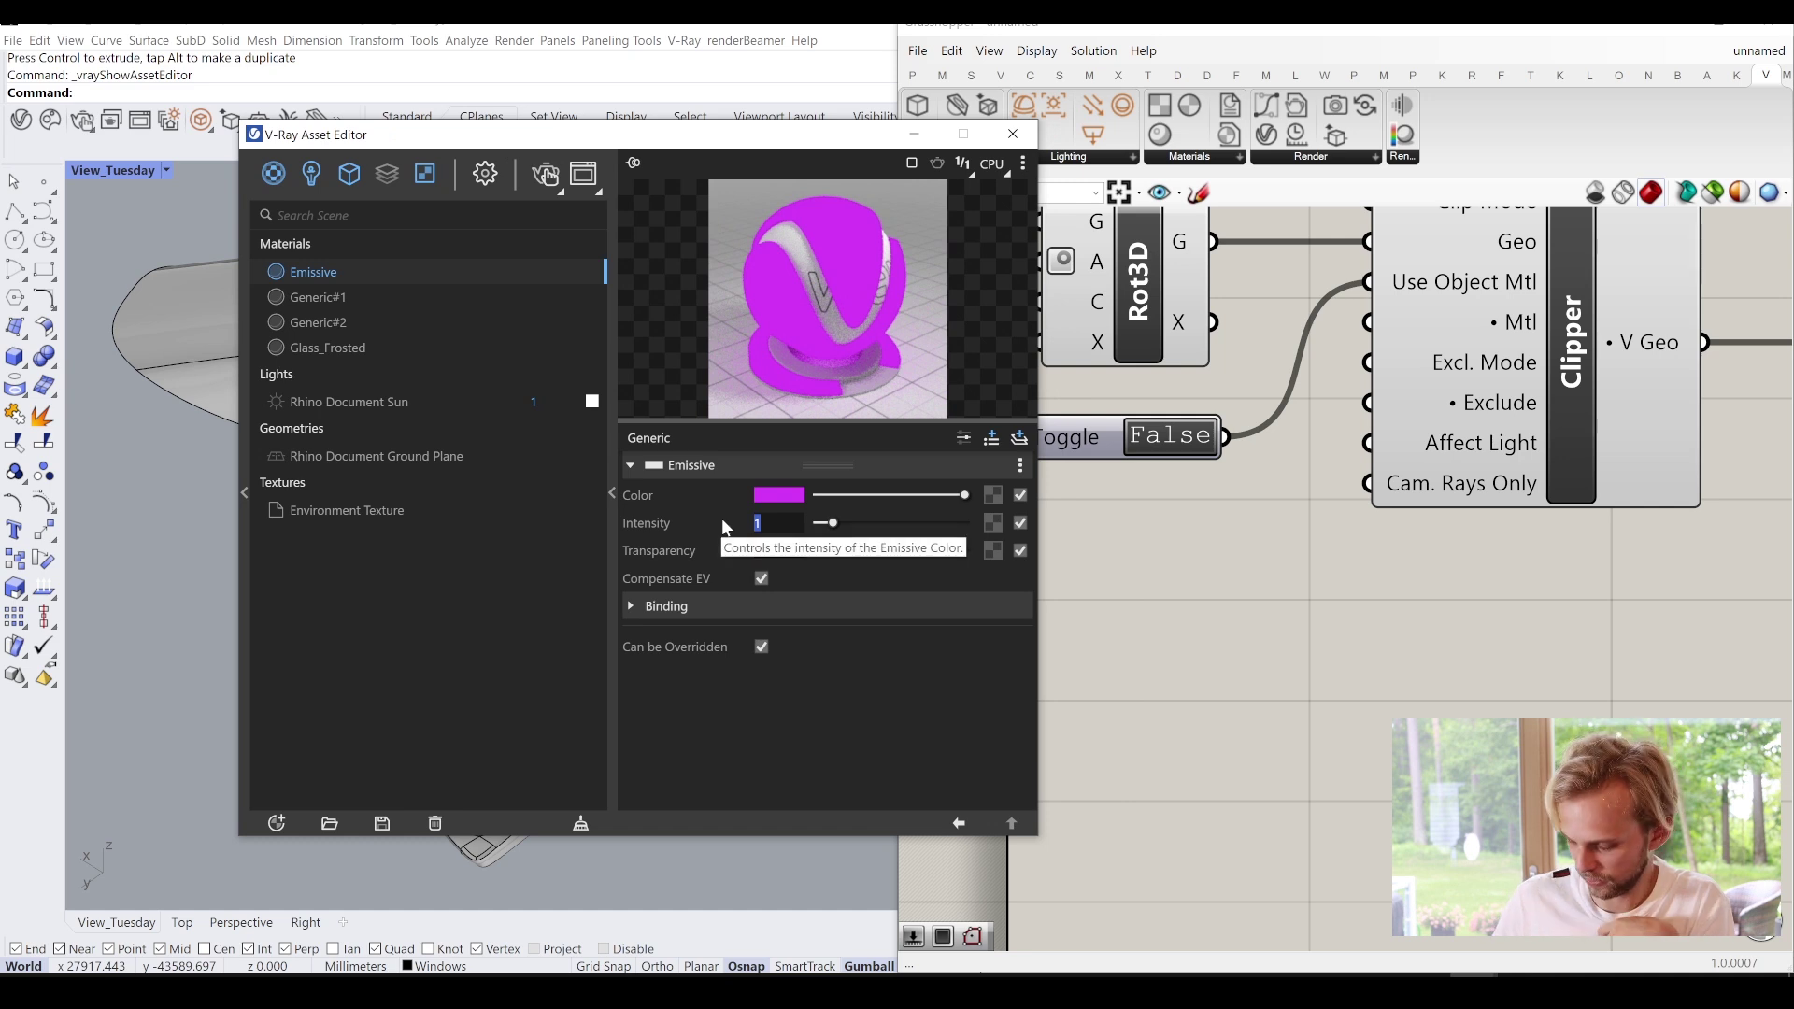
text(5)
key(Return)
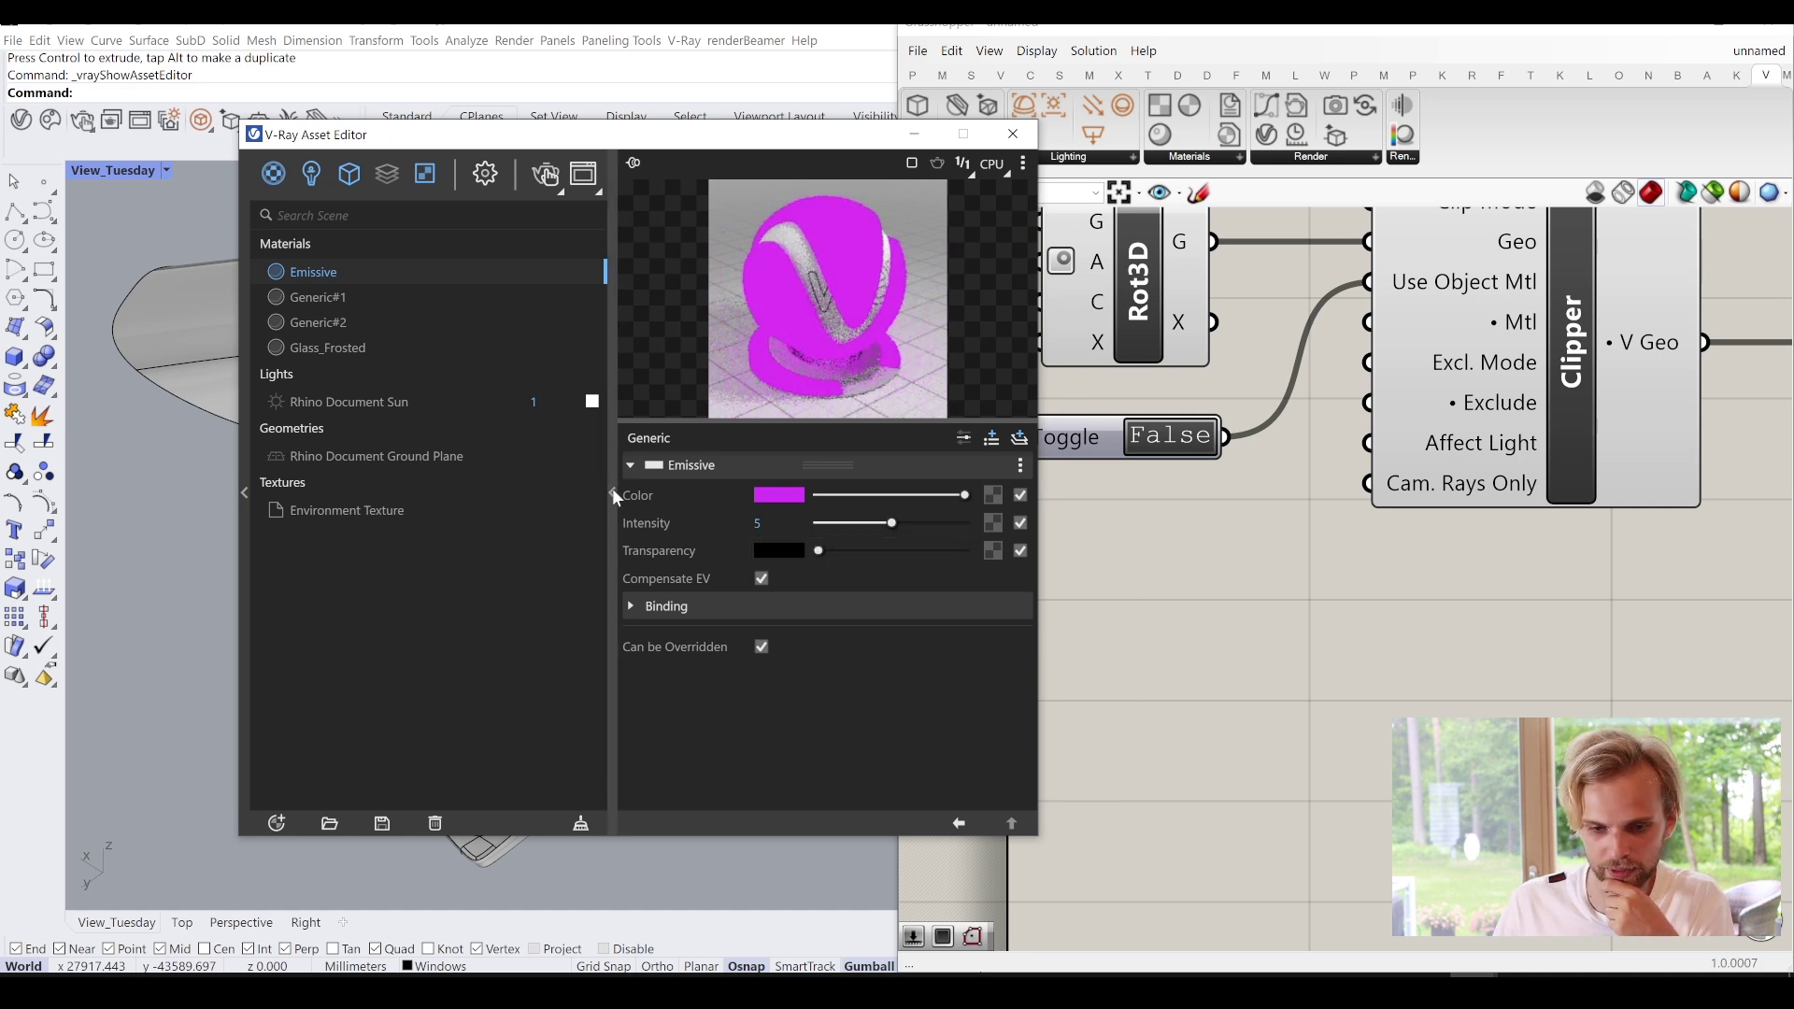
click(613, 490)
Place a V-Ray Material from Project component below the toggle and open its list of project materials.
double_click(1144, 611)
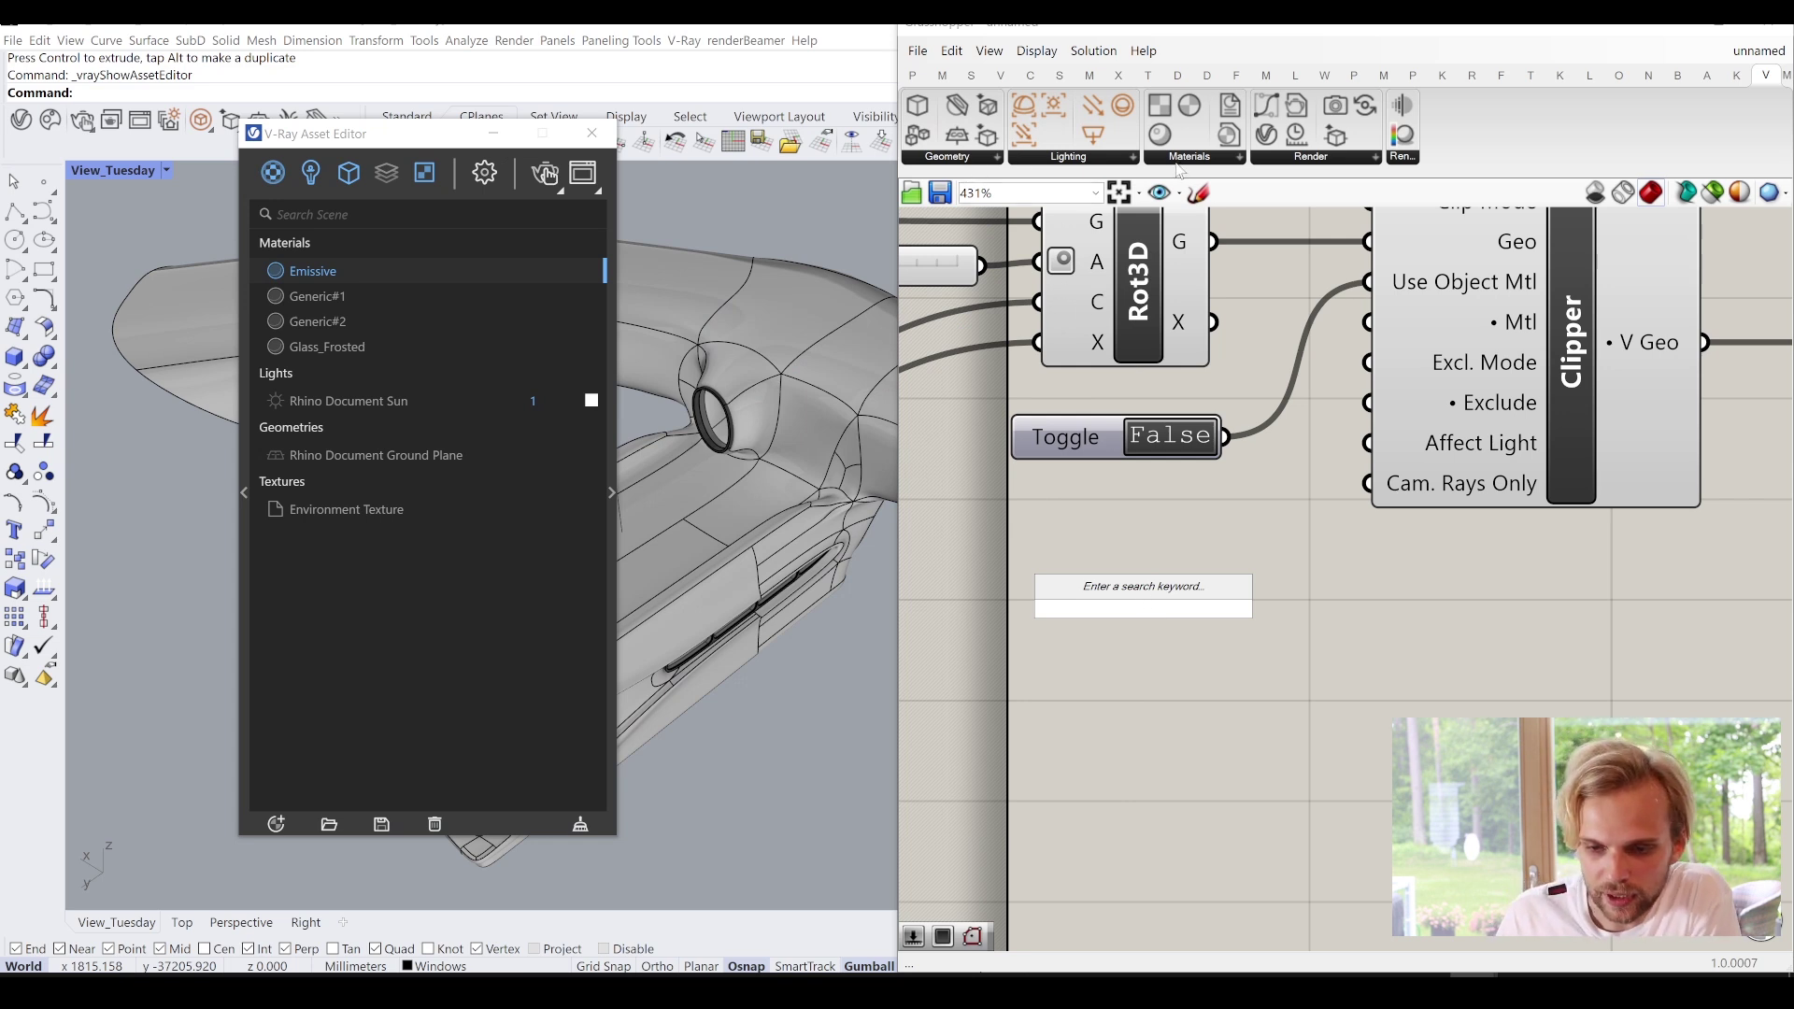
click(1180, 159)
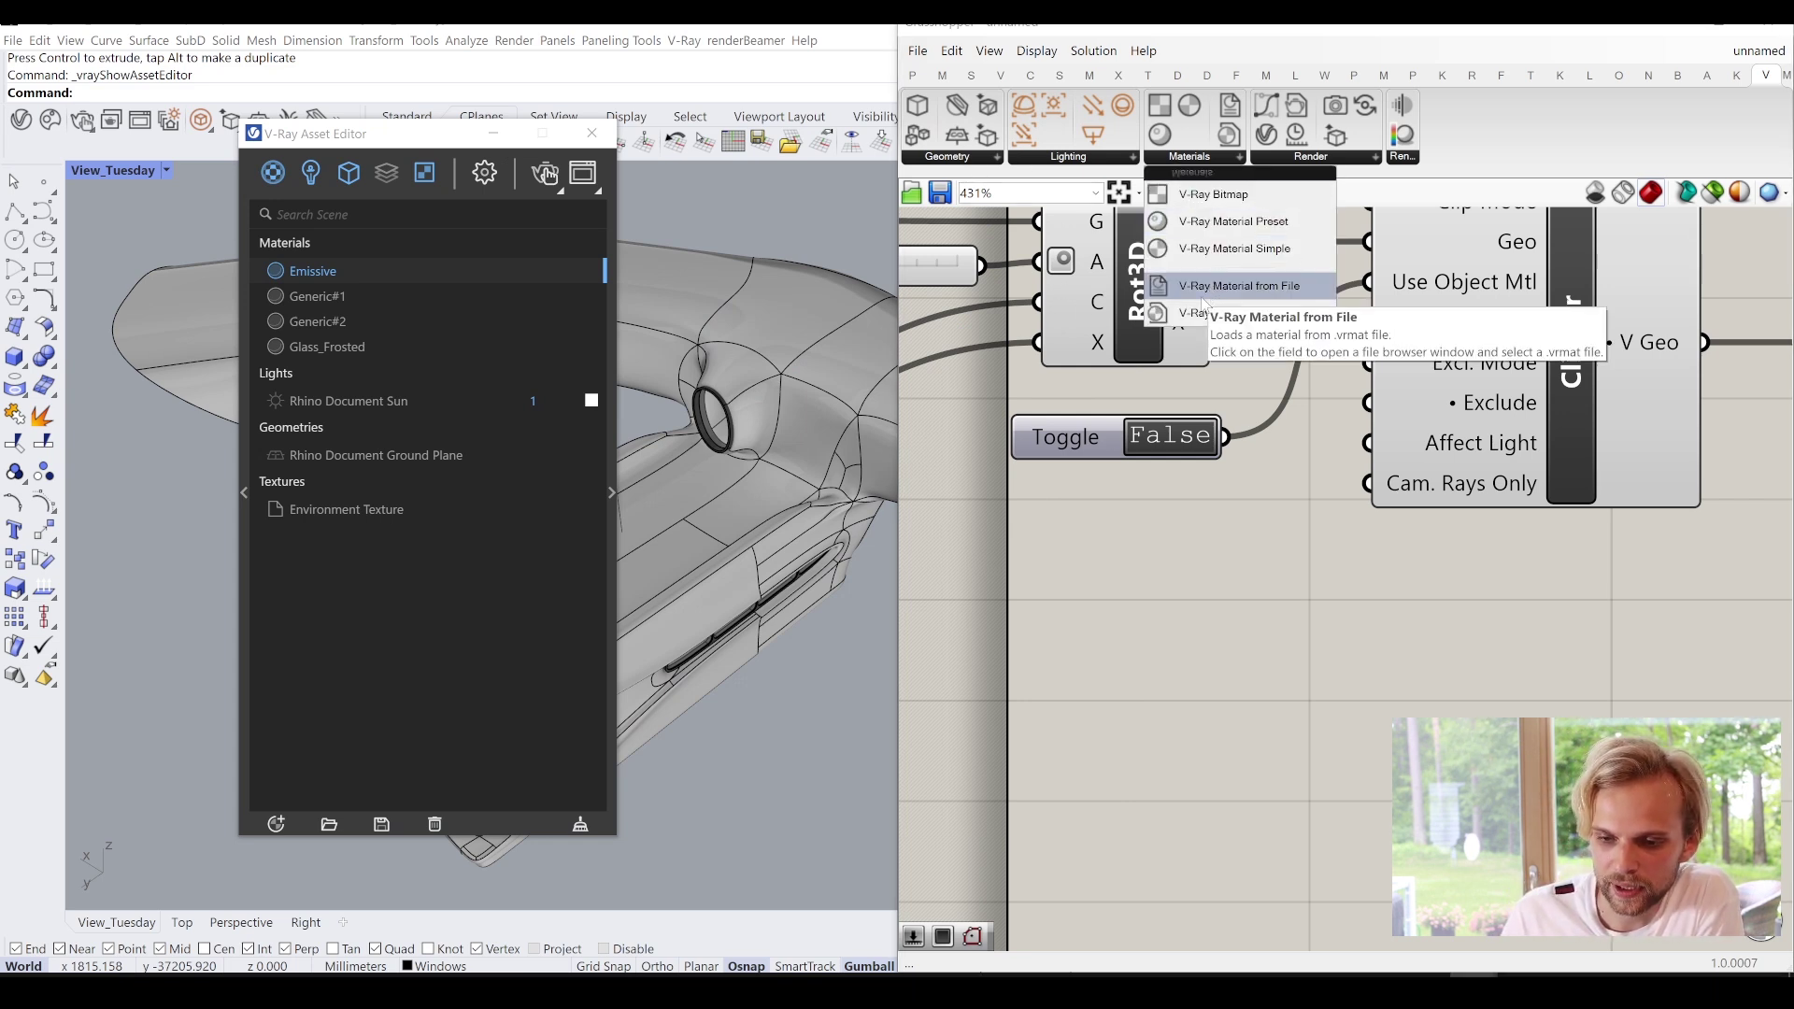
drag(1204, 319, 1104, 605)
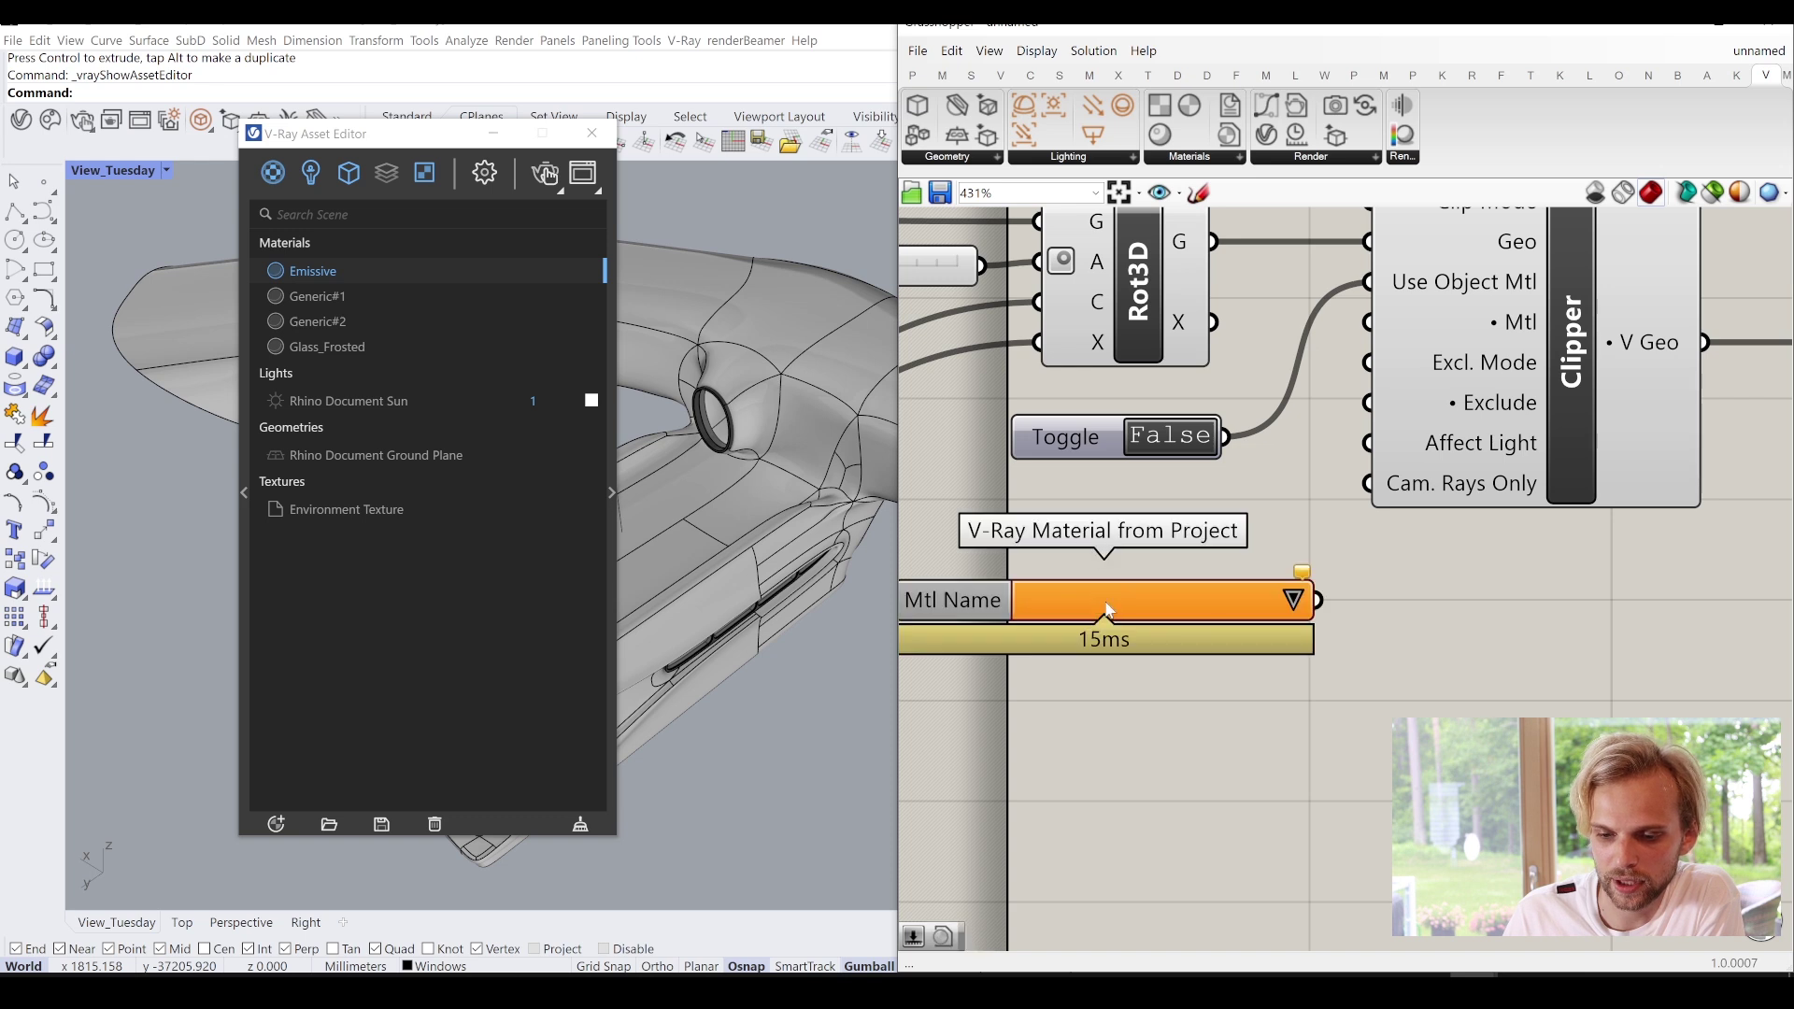
click(1295, 600)
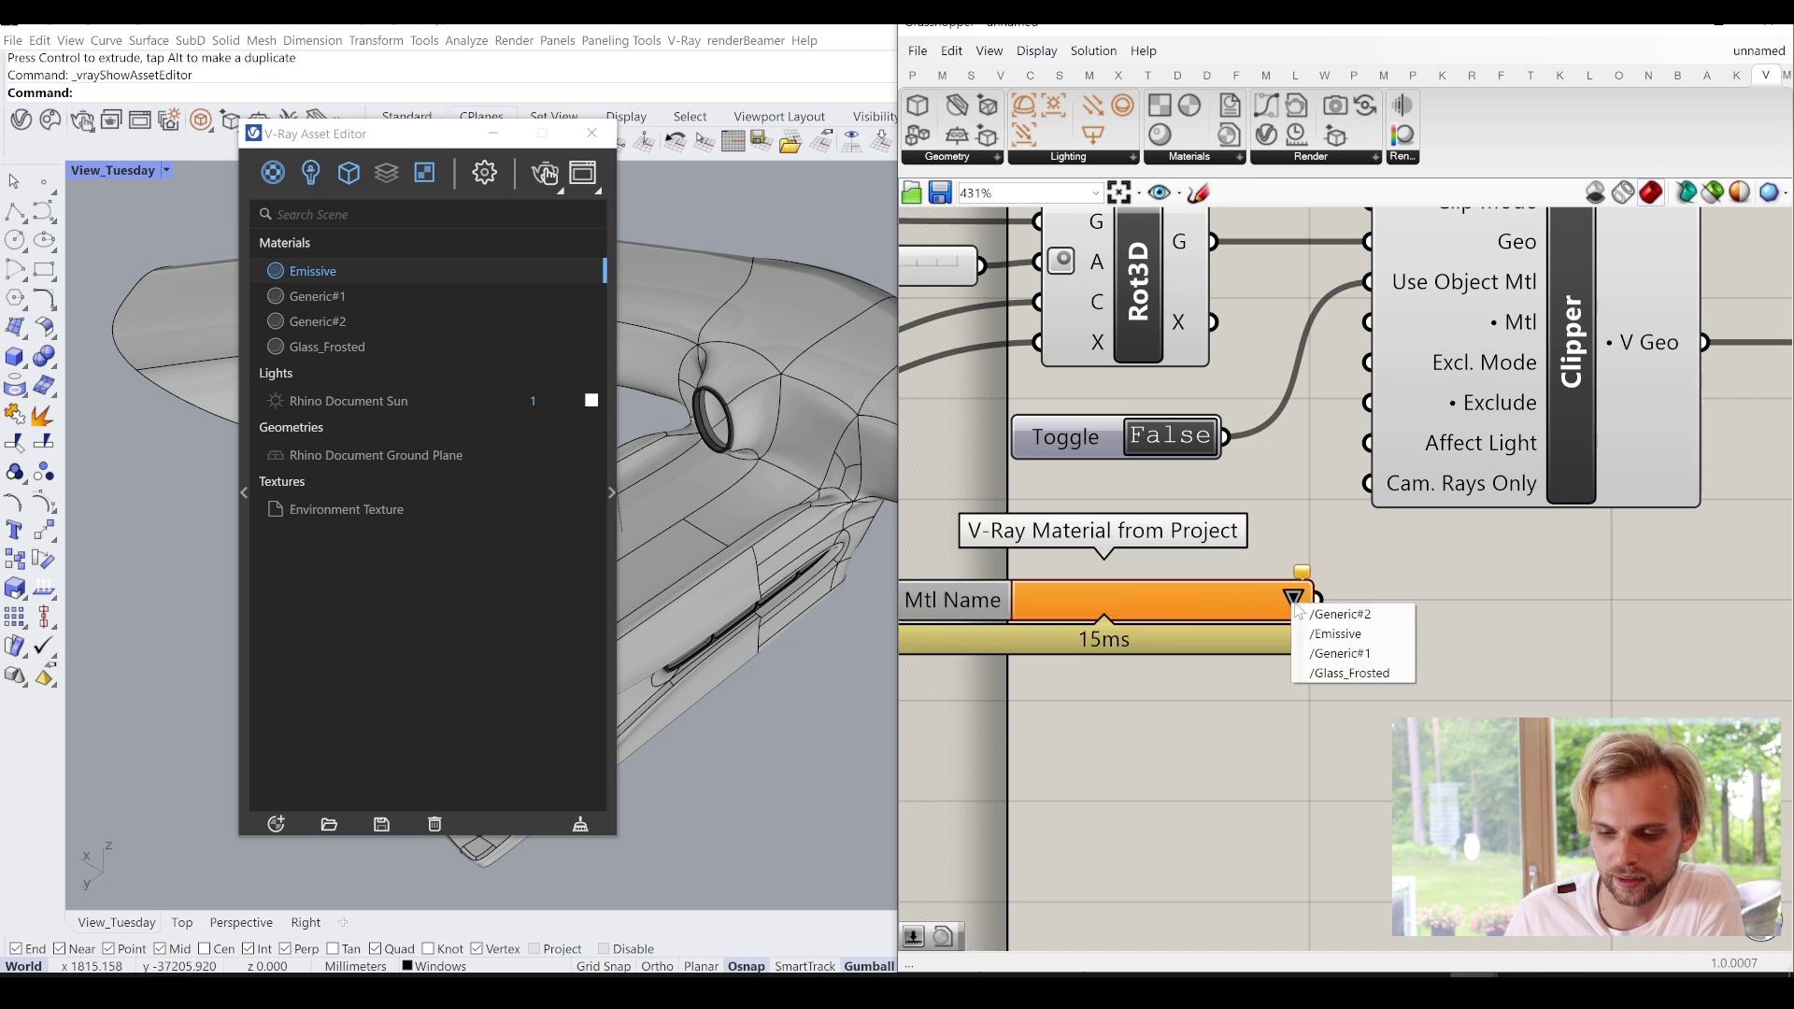
Choose /Emissive in the V-Ray Material from Project component and wire it into the V-Ray Clipper's Mtl input.
click(1324, 645)
drag(1377, 416, 1369, 322)
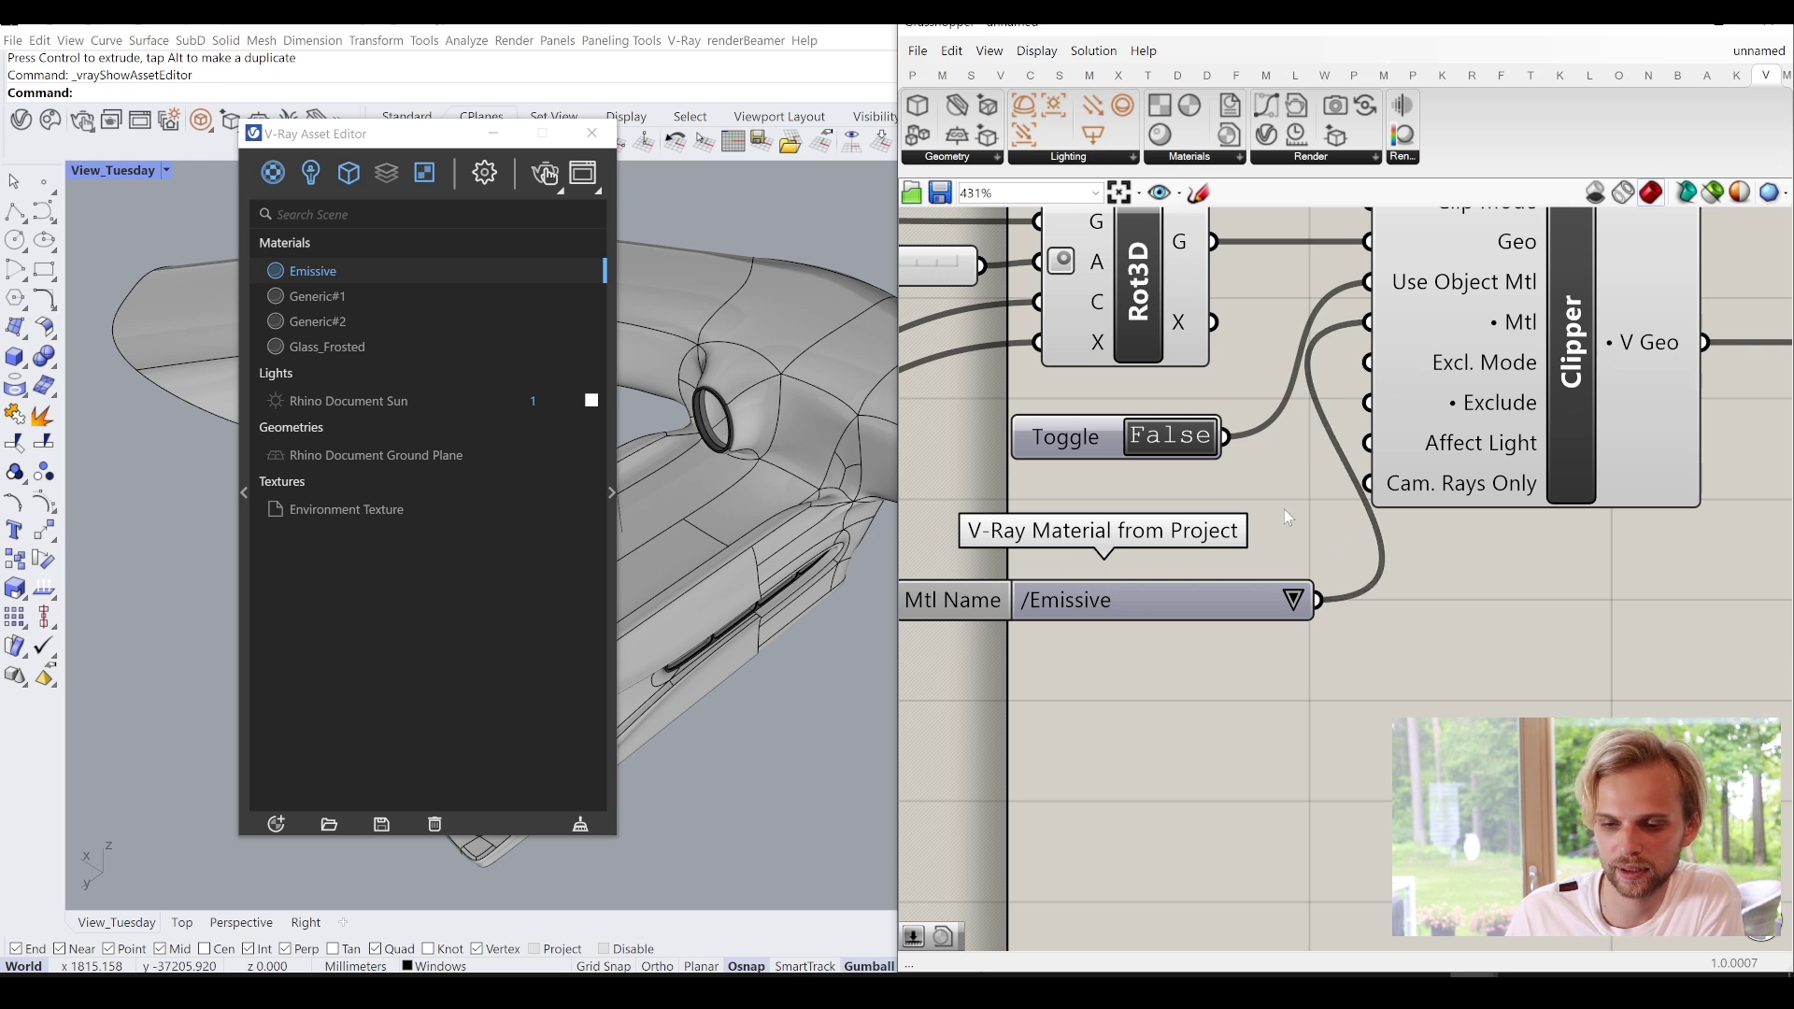
Start an interactive render of the section cut, and arrange the windows so both the render and the Grasshopper definition can be seen.
click(552, 177)
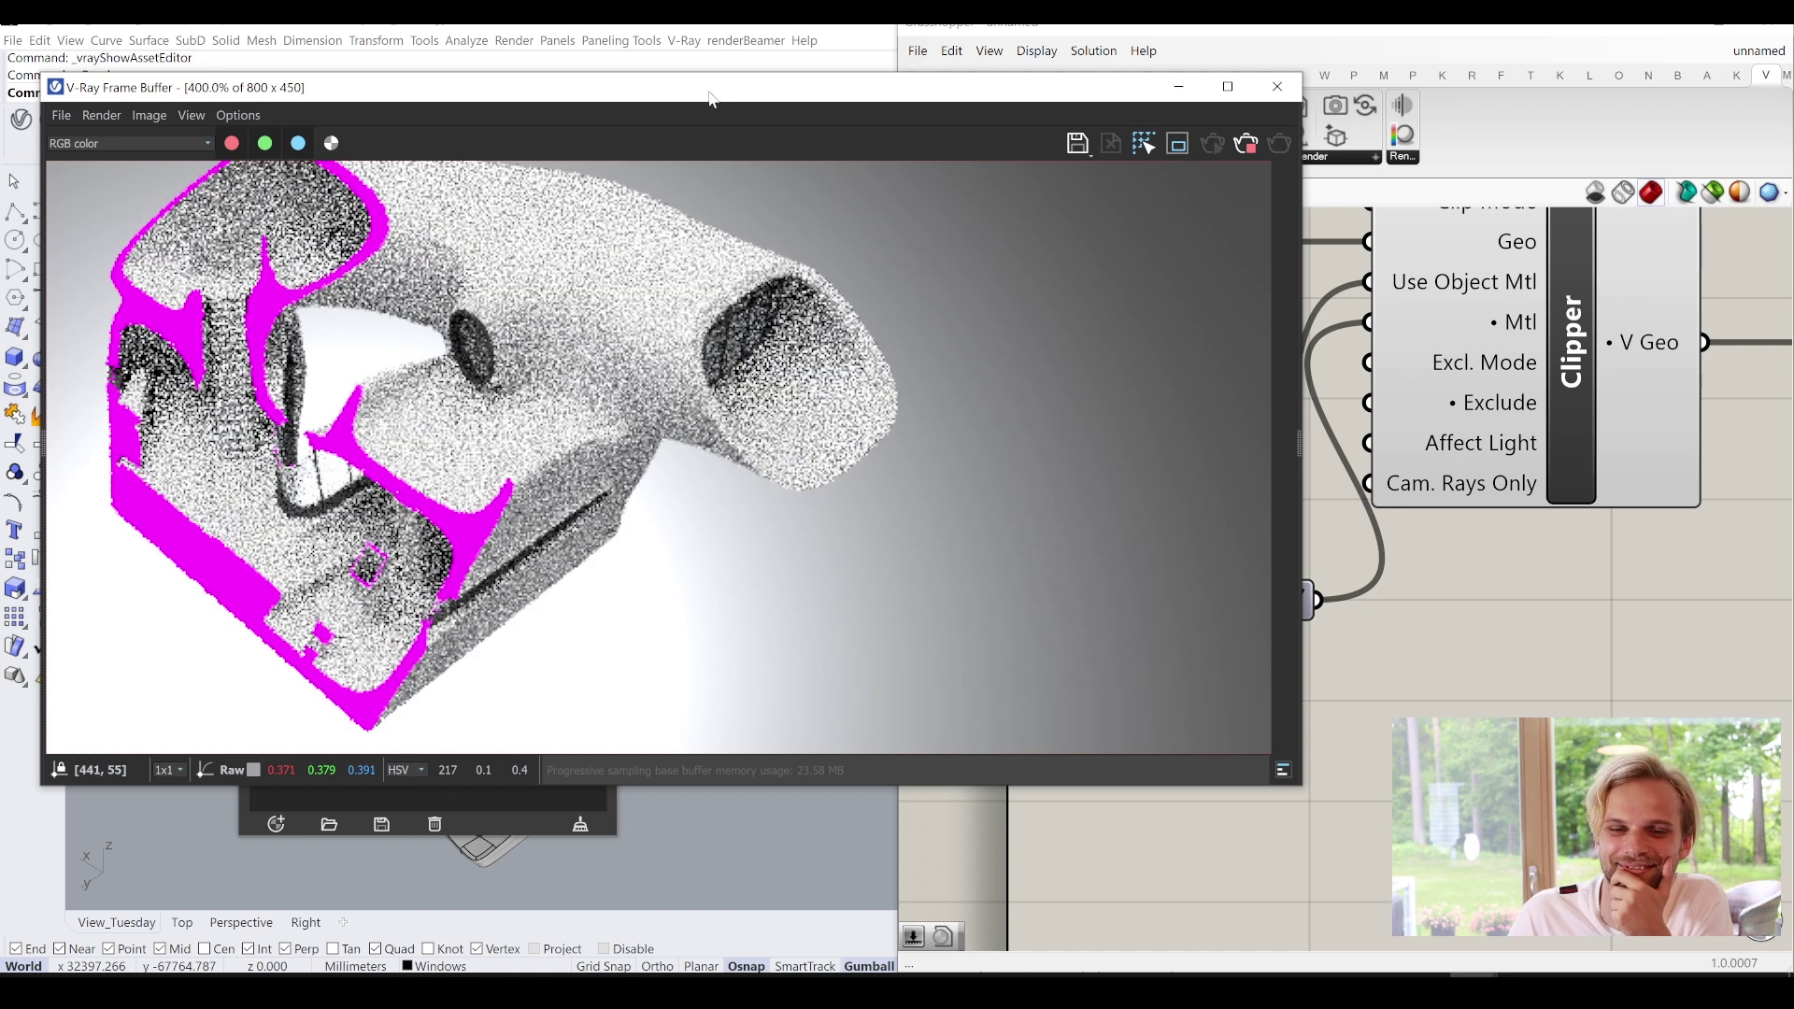
drag(737, 87, 986, 93)
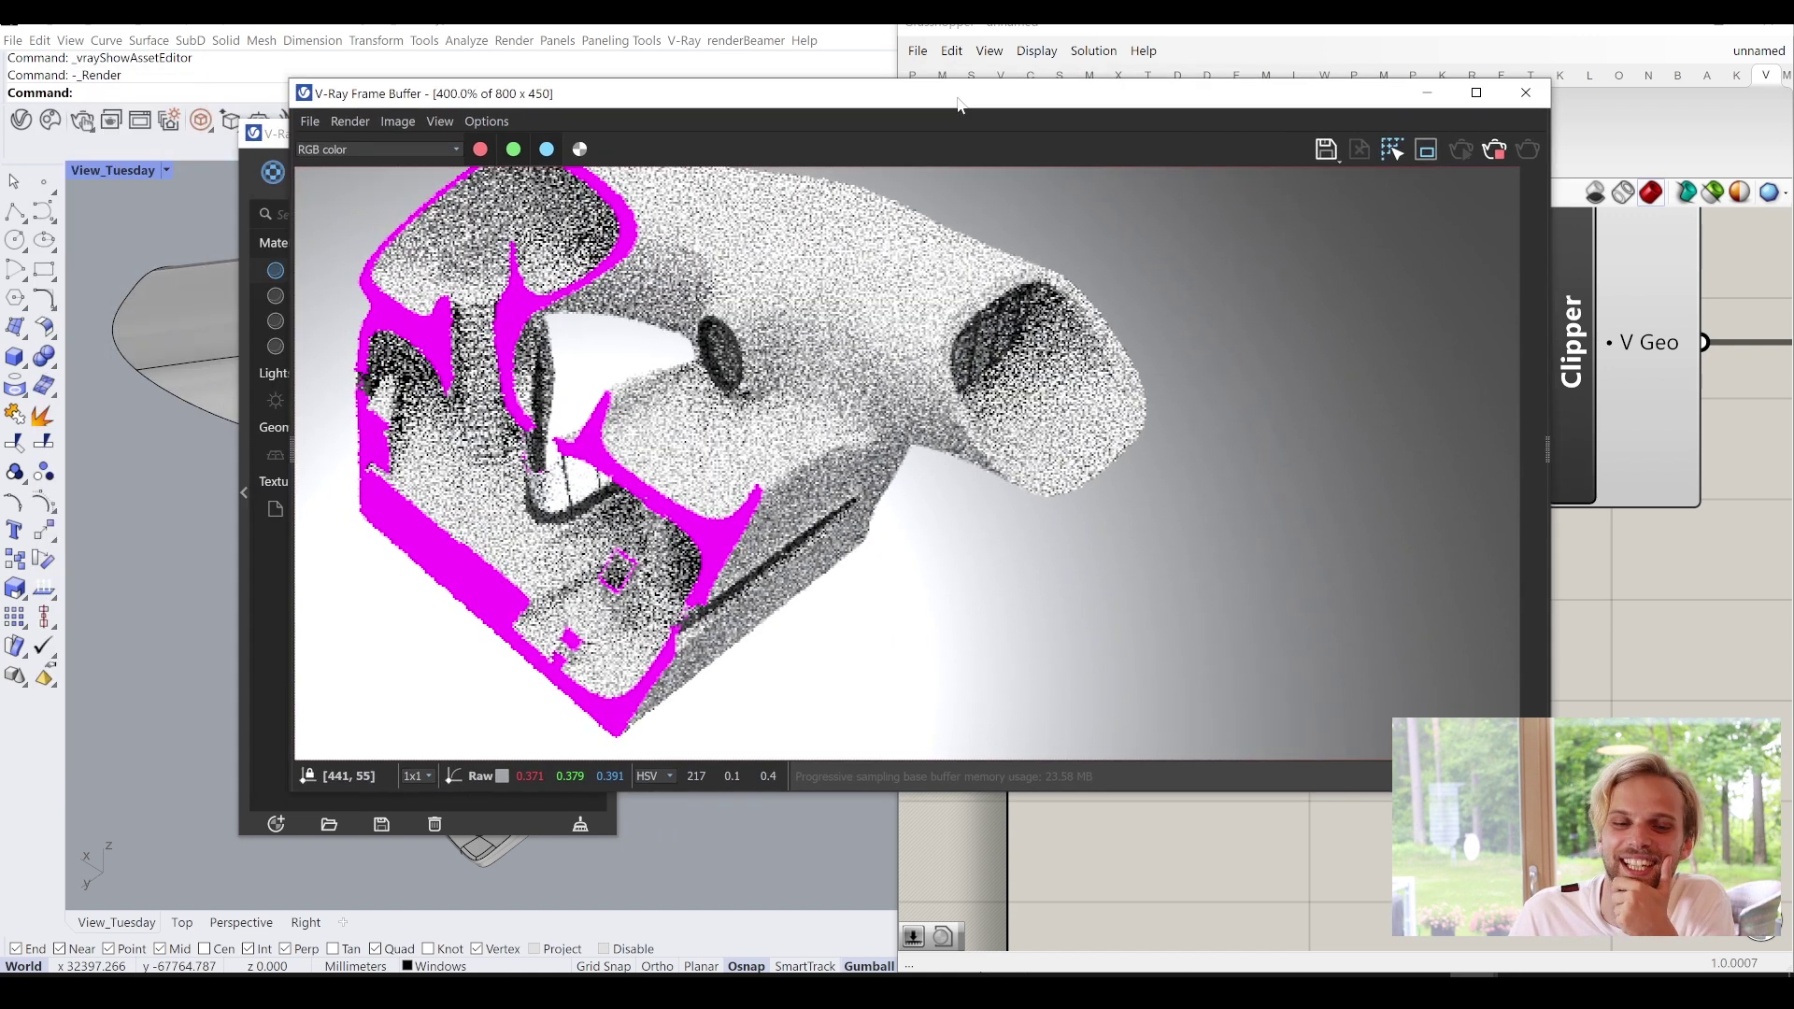
click(281, 140)
drag(281, 140, 197, 145)
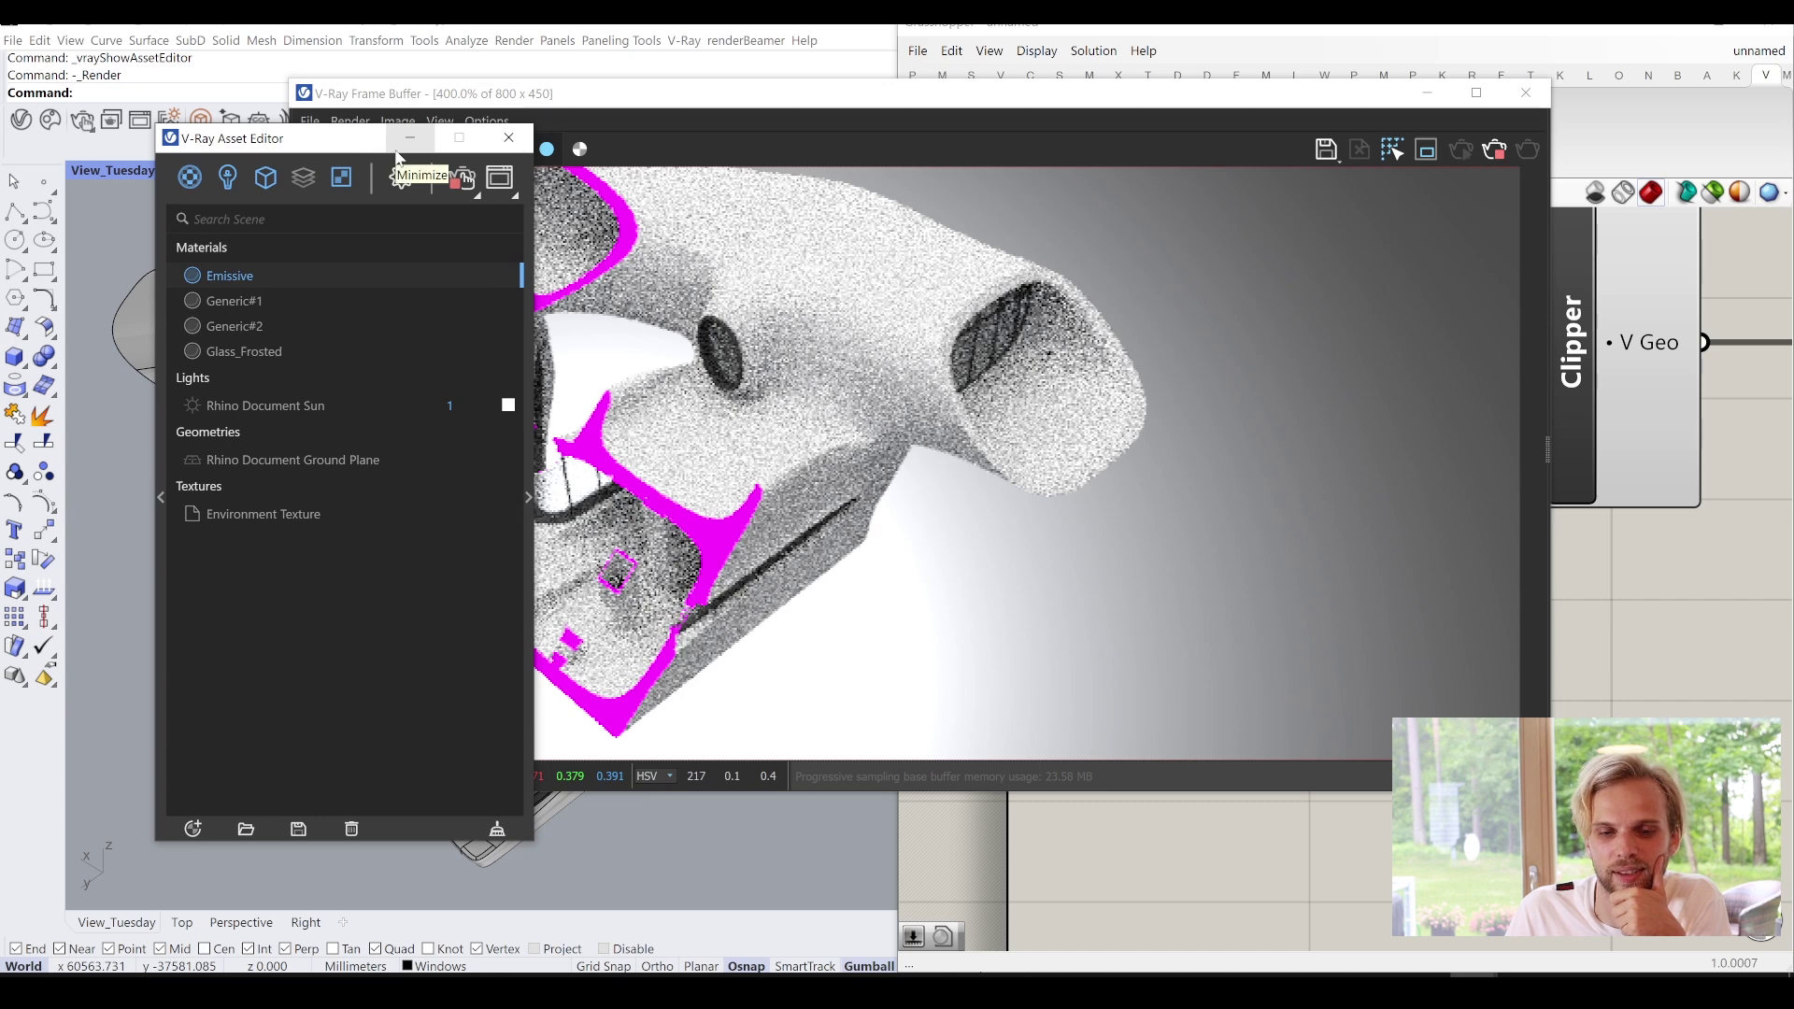
click(396, 151)
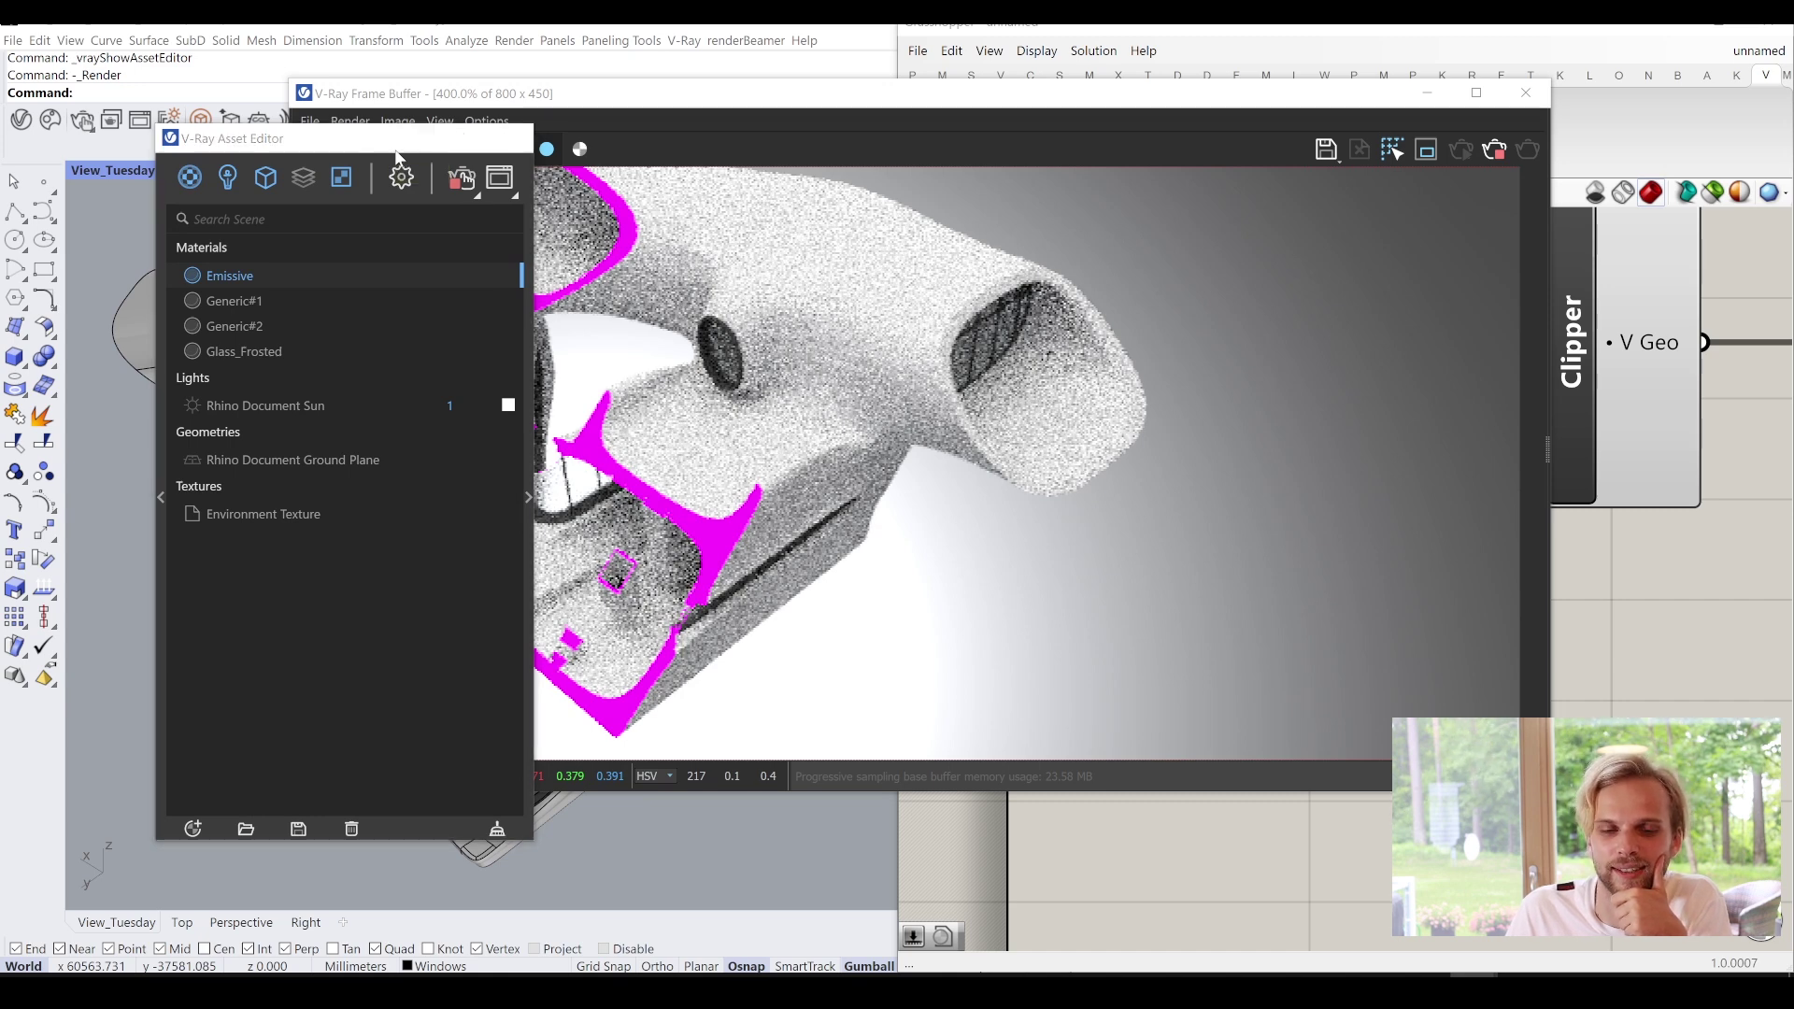
click(1360, 860)
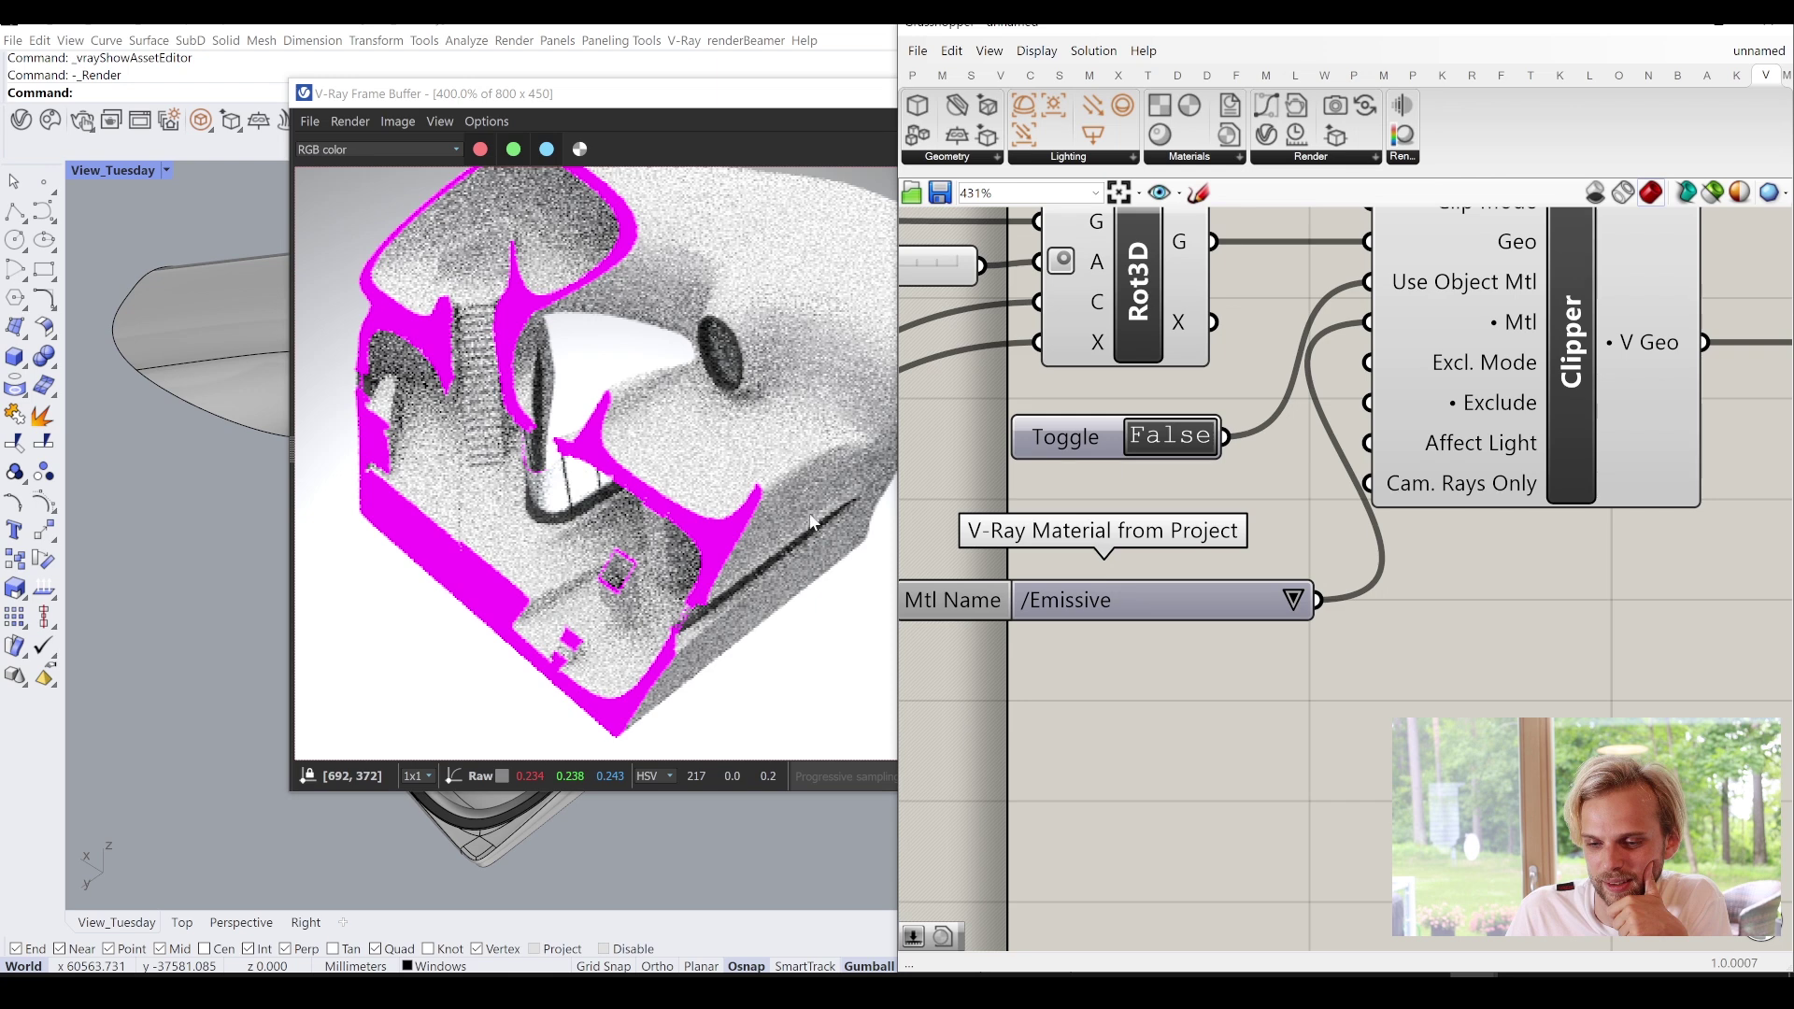
Move the V-Ray Material from Project component up beneath the Toggle, closer to the Clipper.
scroll(1421, 649, down, 2)
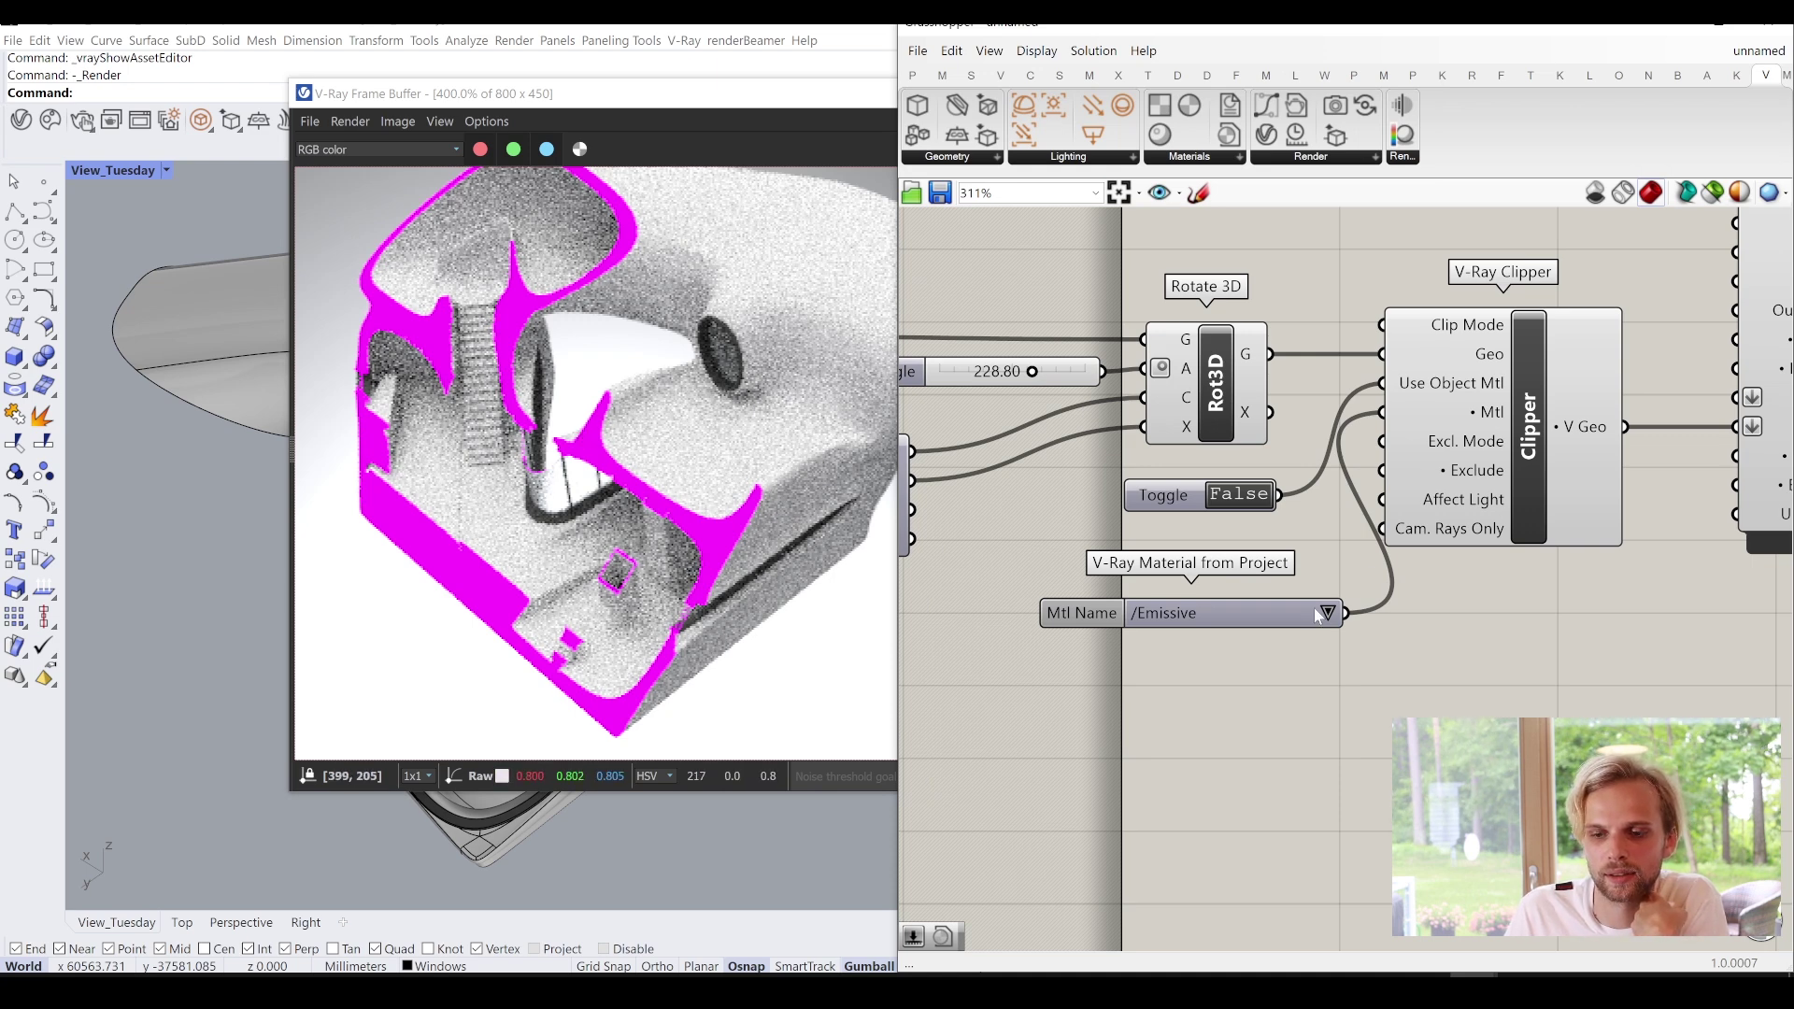
drag(1320, 615, 1281, 560)
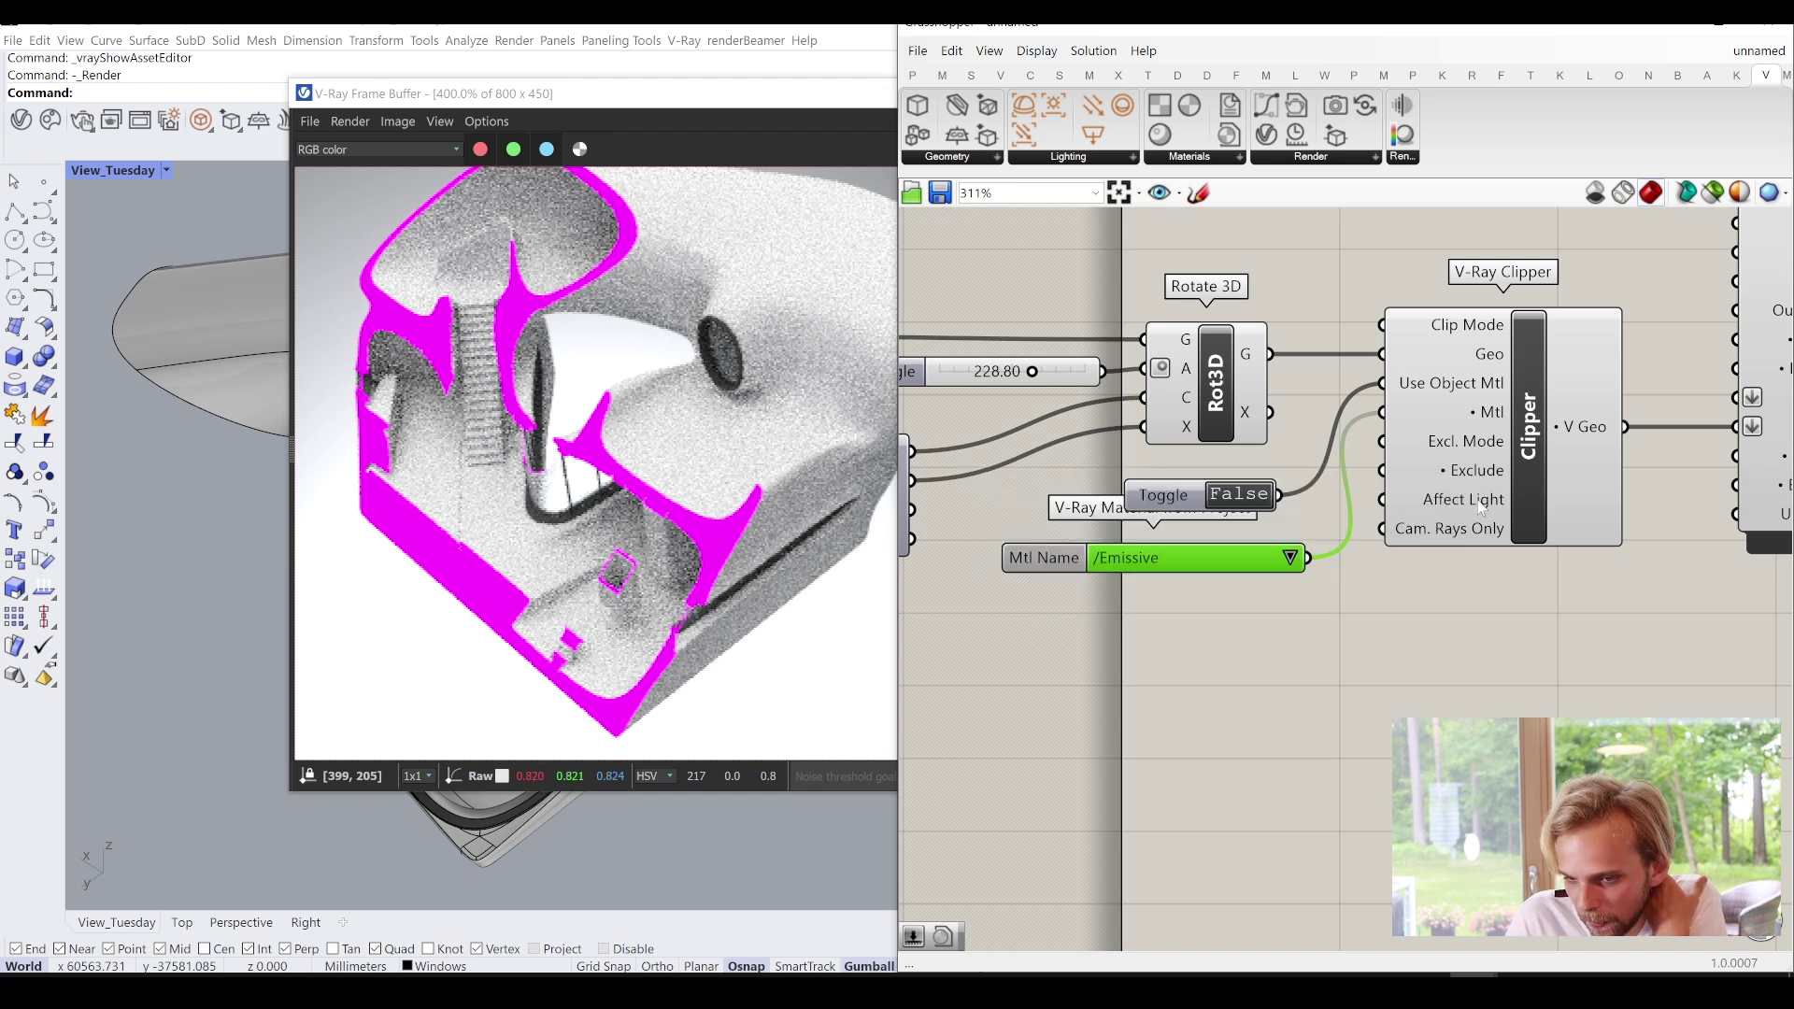
mouse_move(1473, 444)
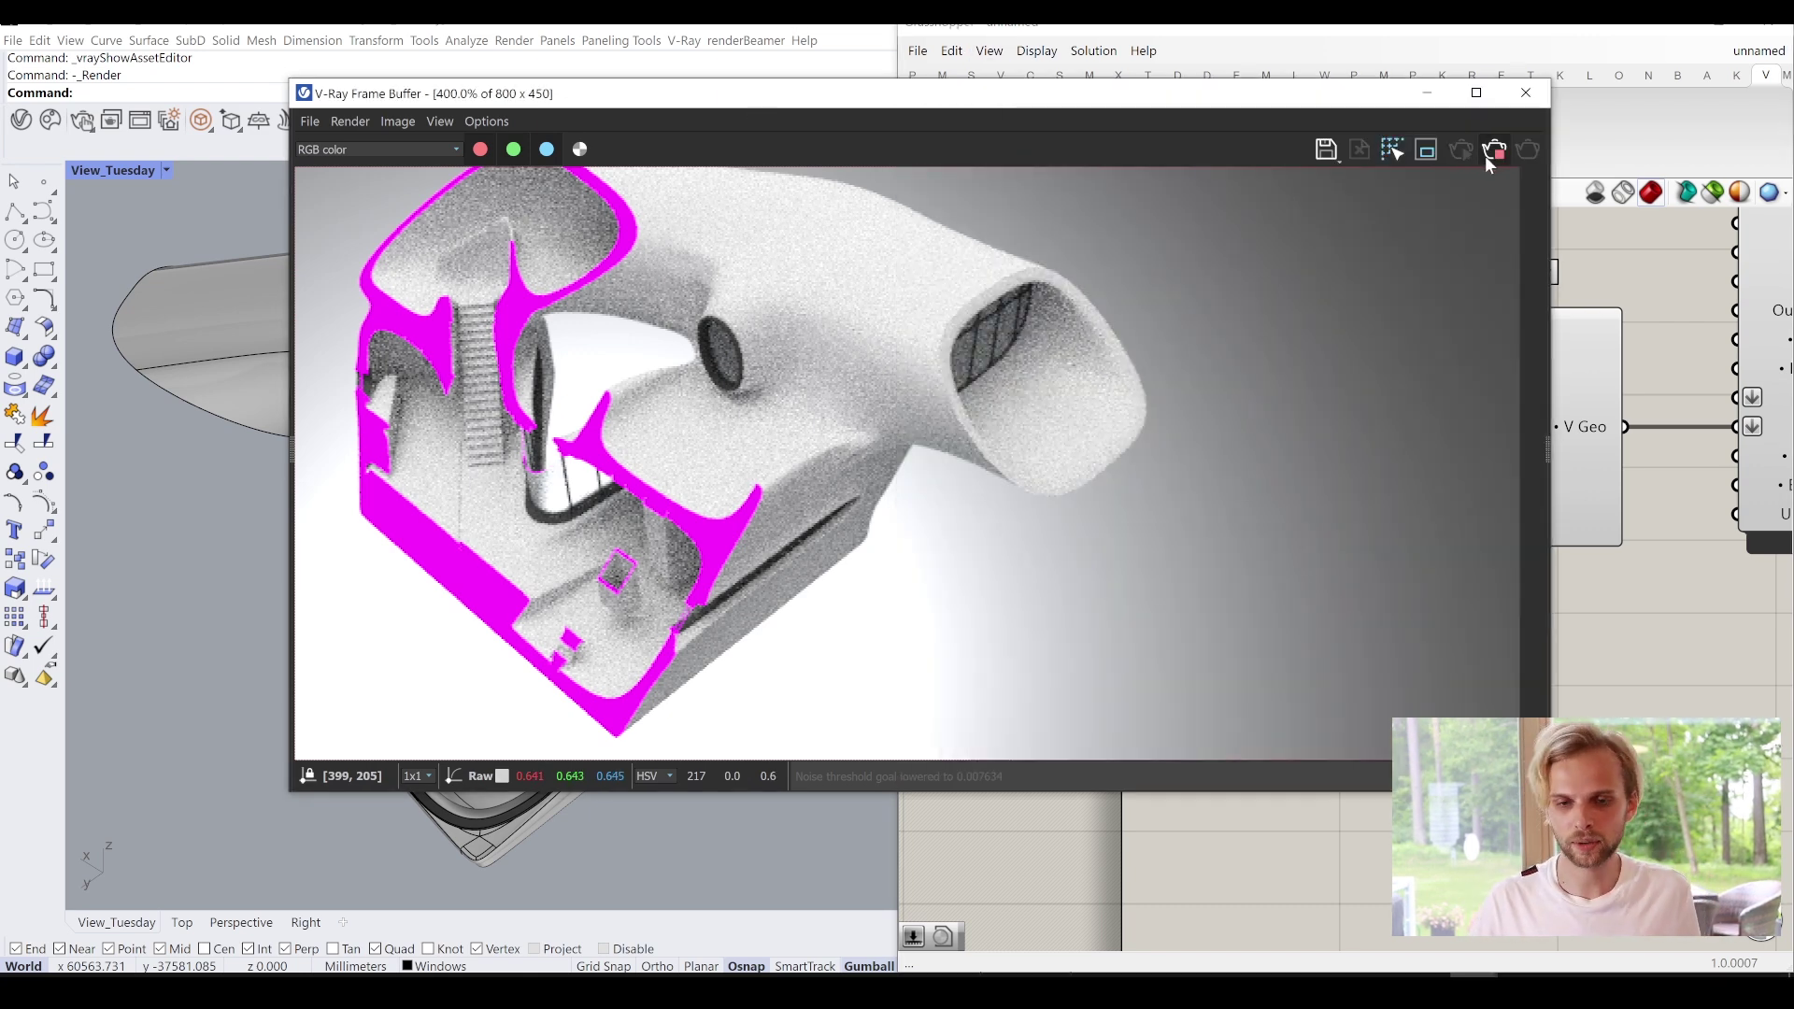
Stop the interactive render and close the V-Ray Frame Buffer.
click(1488, 157)
click(1526, 92)
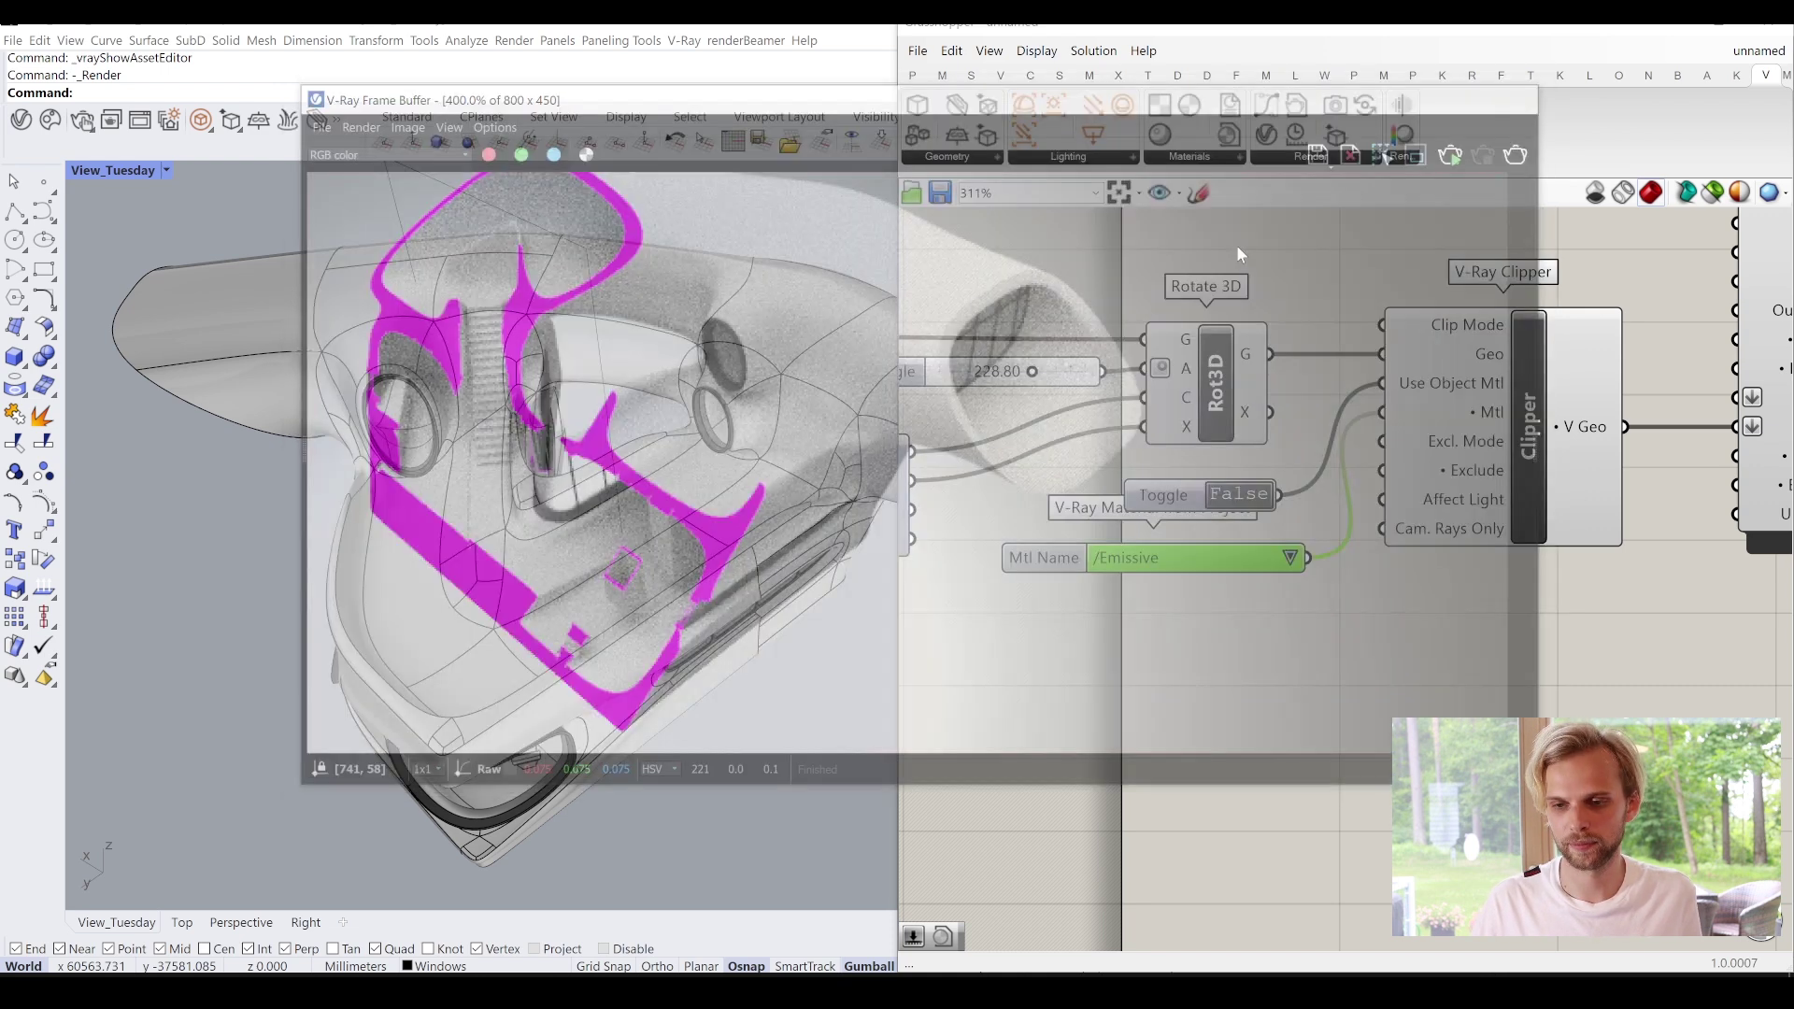
Draw a wide, thin box around and beneath the building as a ground slab.
scroll(642, 457, down, 5)
click(14, 357)
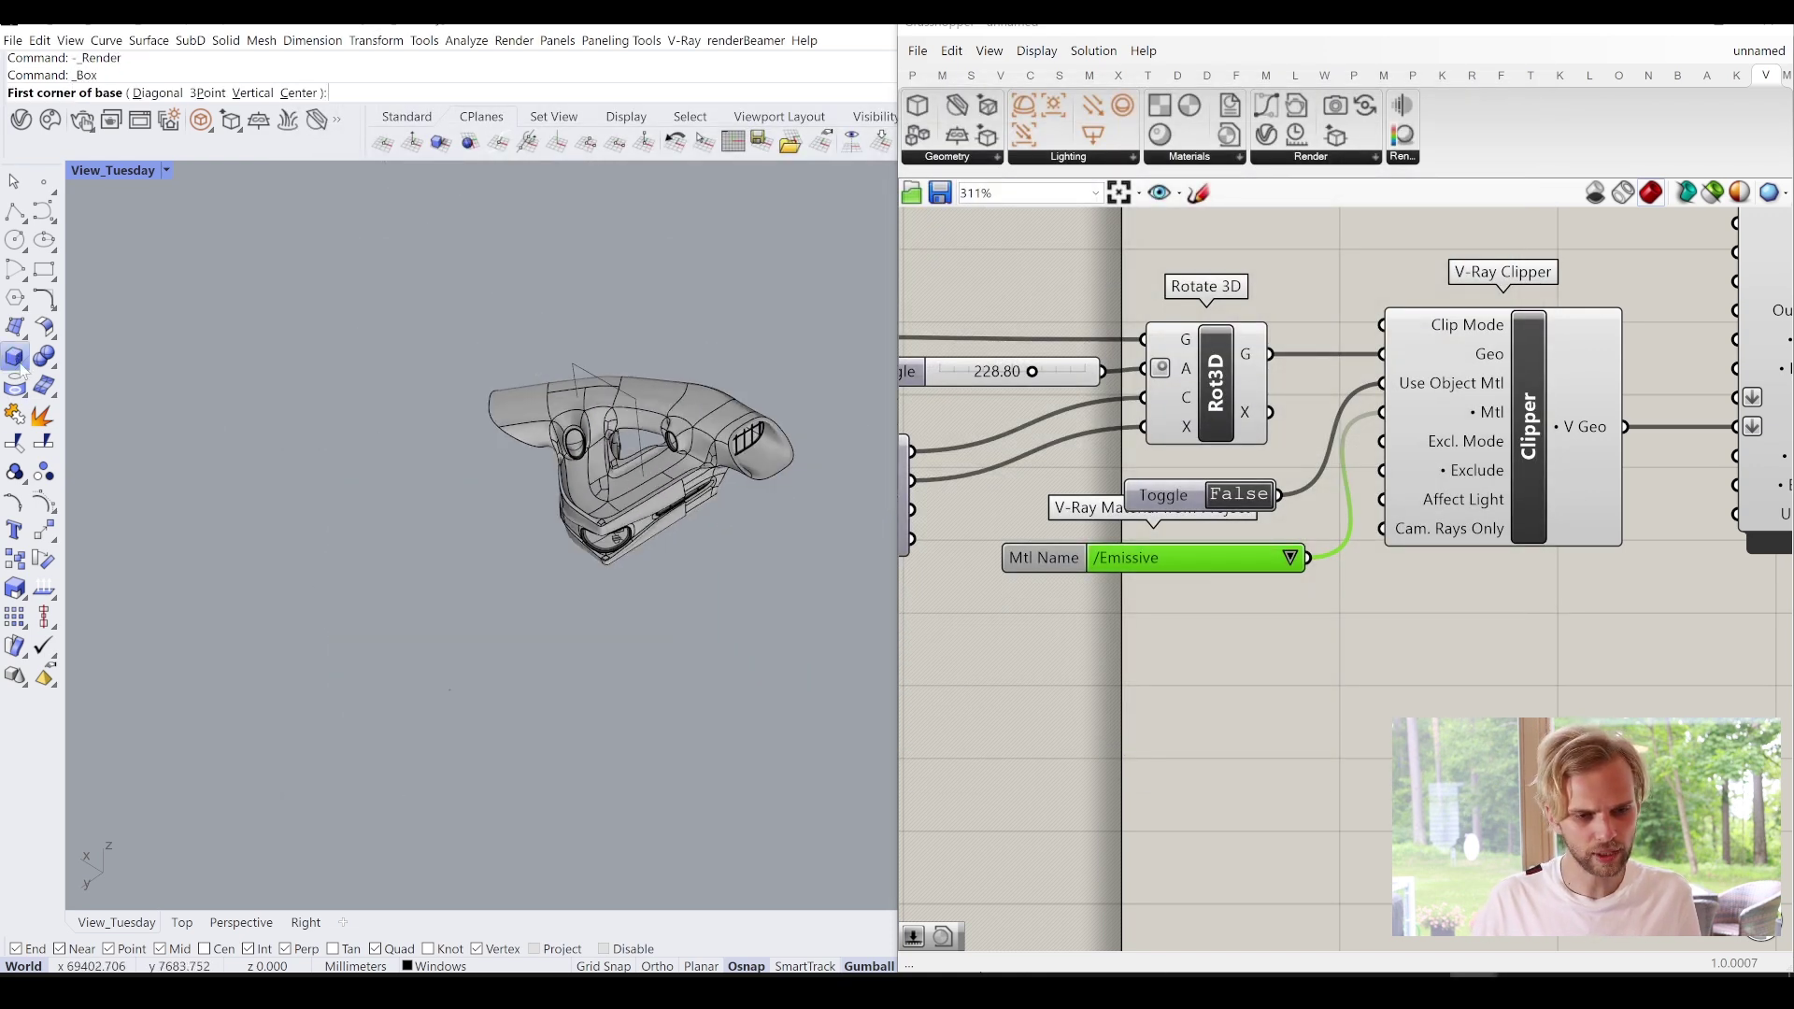
click(241, 554)
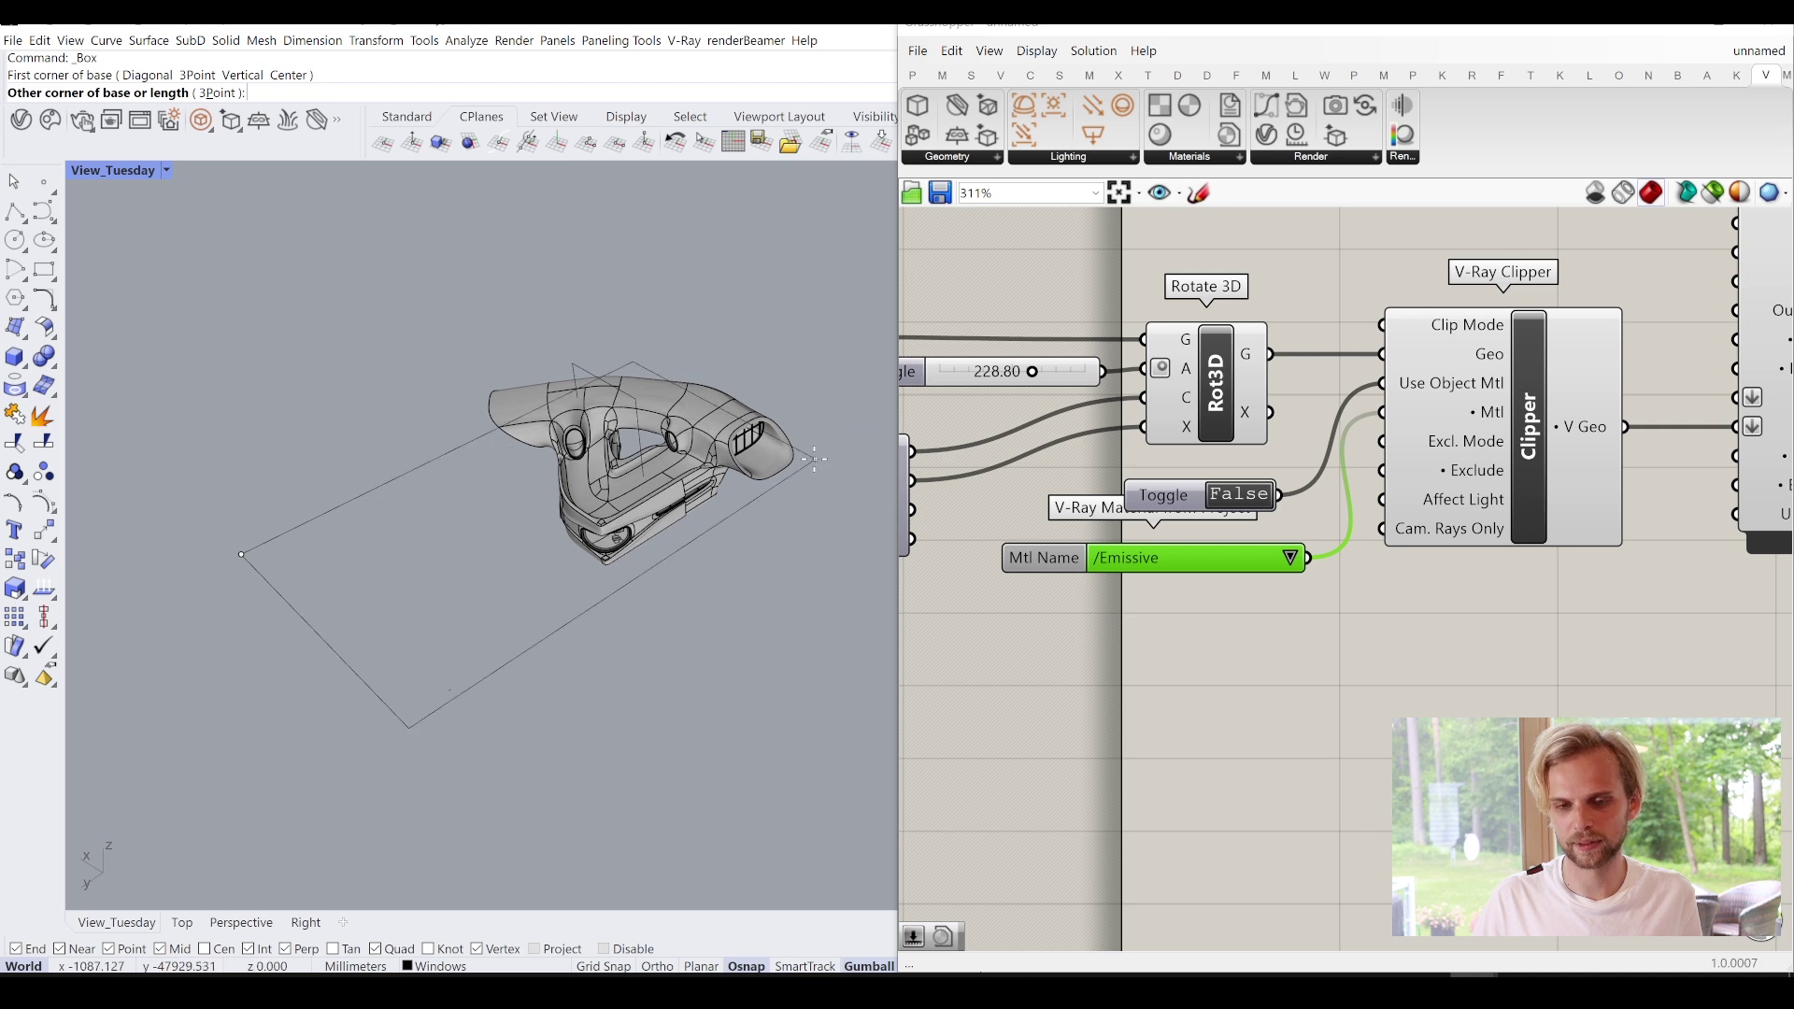
scroll(689, 620, up, 3)
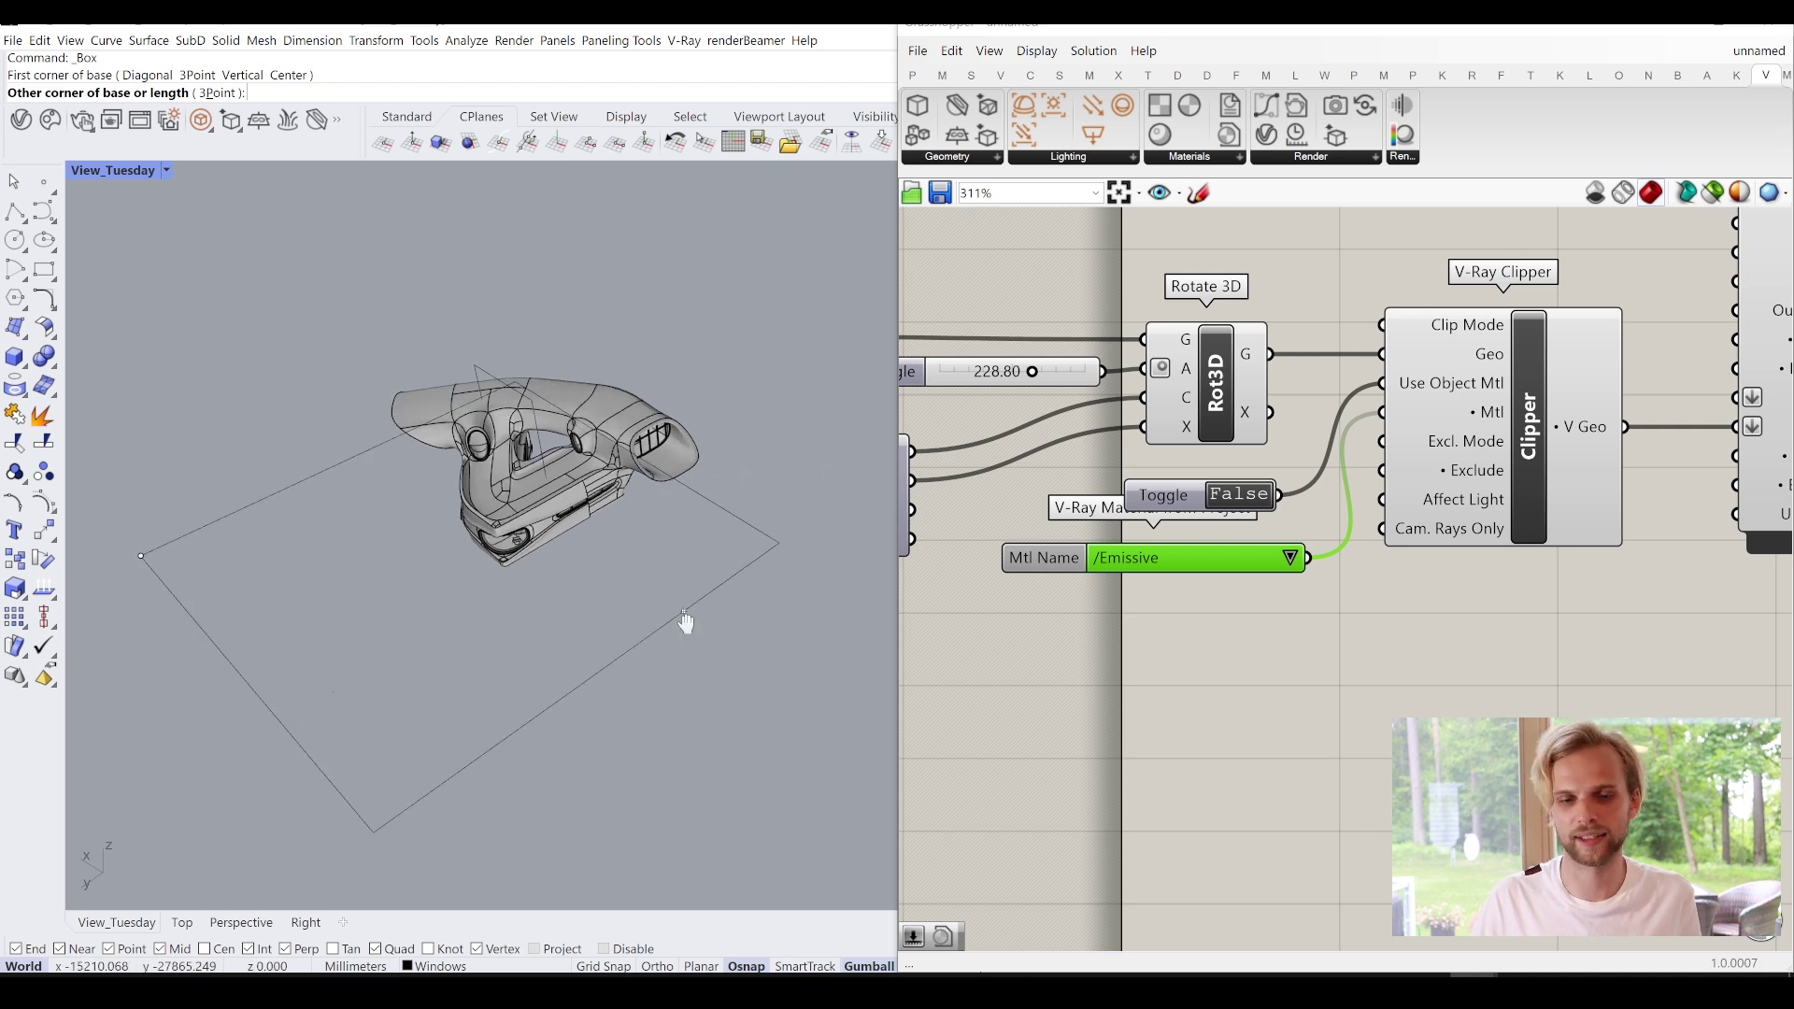
click(868, 525)
click(734, 572)
Select the ground slab and move it vertically to just below the building's base.
click(628, 585)
scroll(546, 552, up, 5)
drag(588, 528, 590, 551)
shift+right_drag(603, 558, 760, 405)
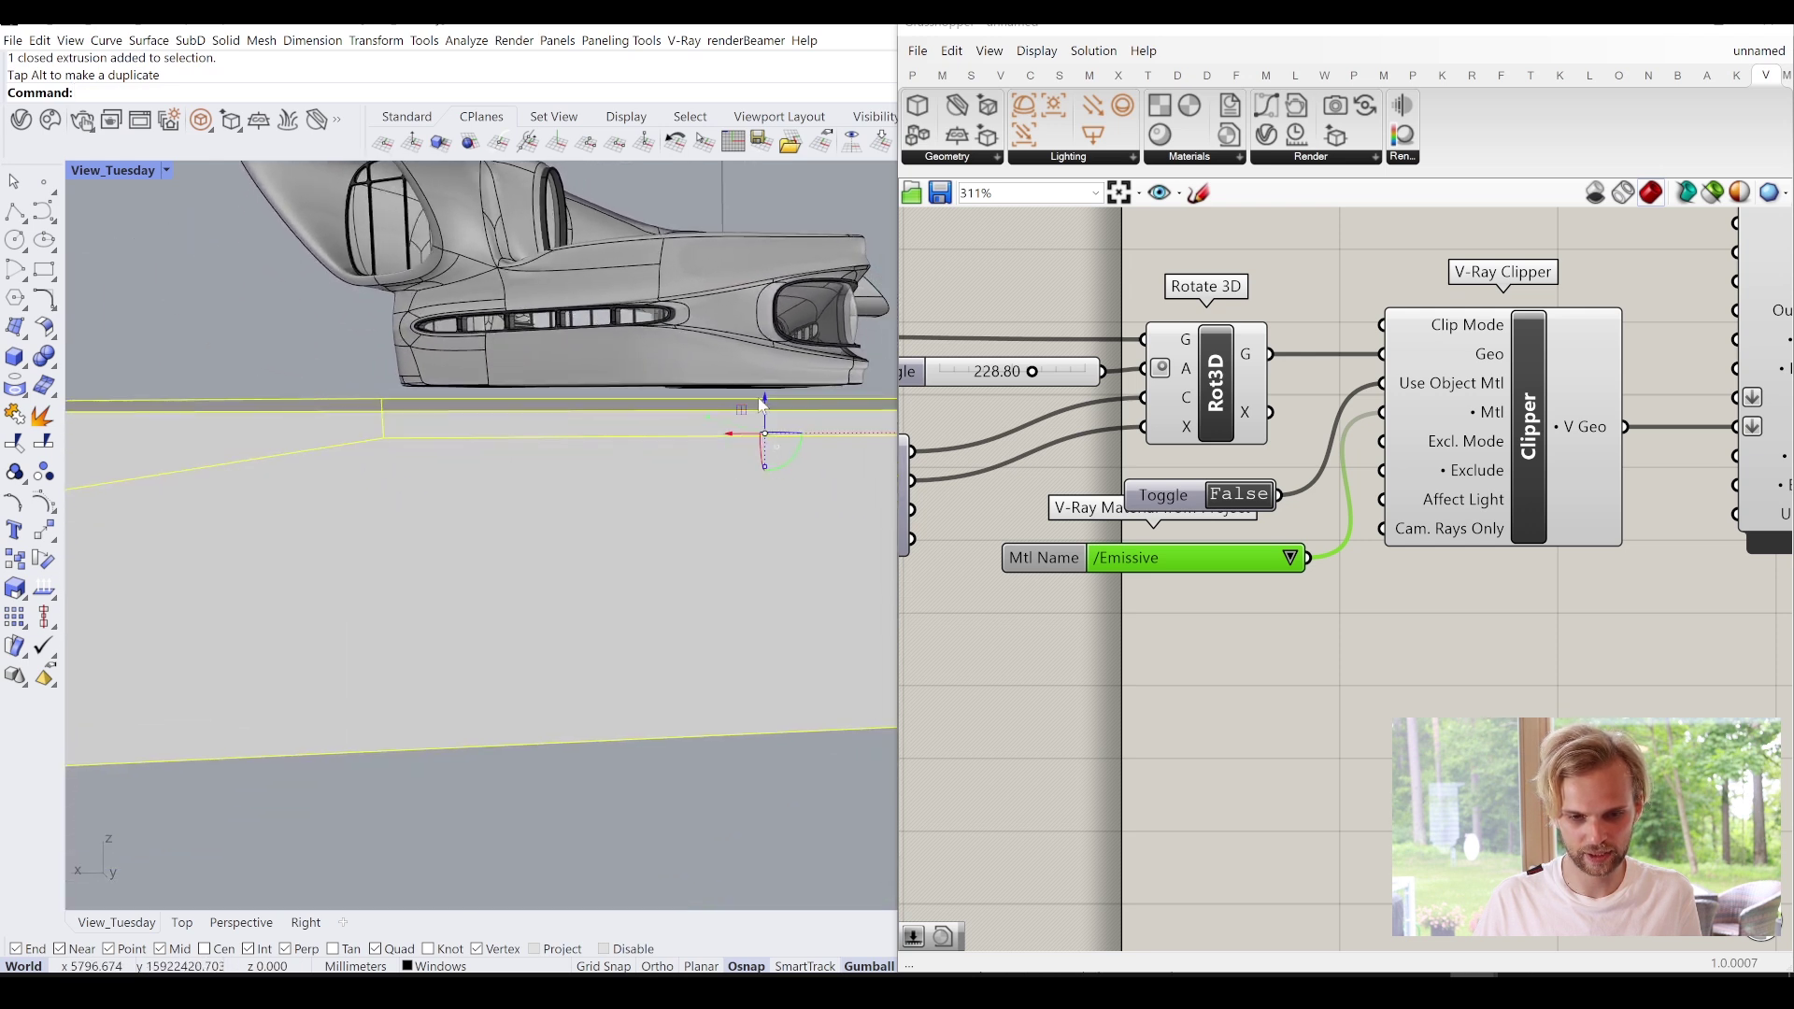
mouse_move(762, 404)
mouse_down()
mouse_move(764, 378)
mouse_move(766, 402)
mouse_up()
In the Right view, raise the ground slab about 312 mm so its top nearly meets the building's base, and deselect it.
key(ctrl+m)
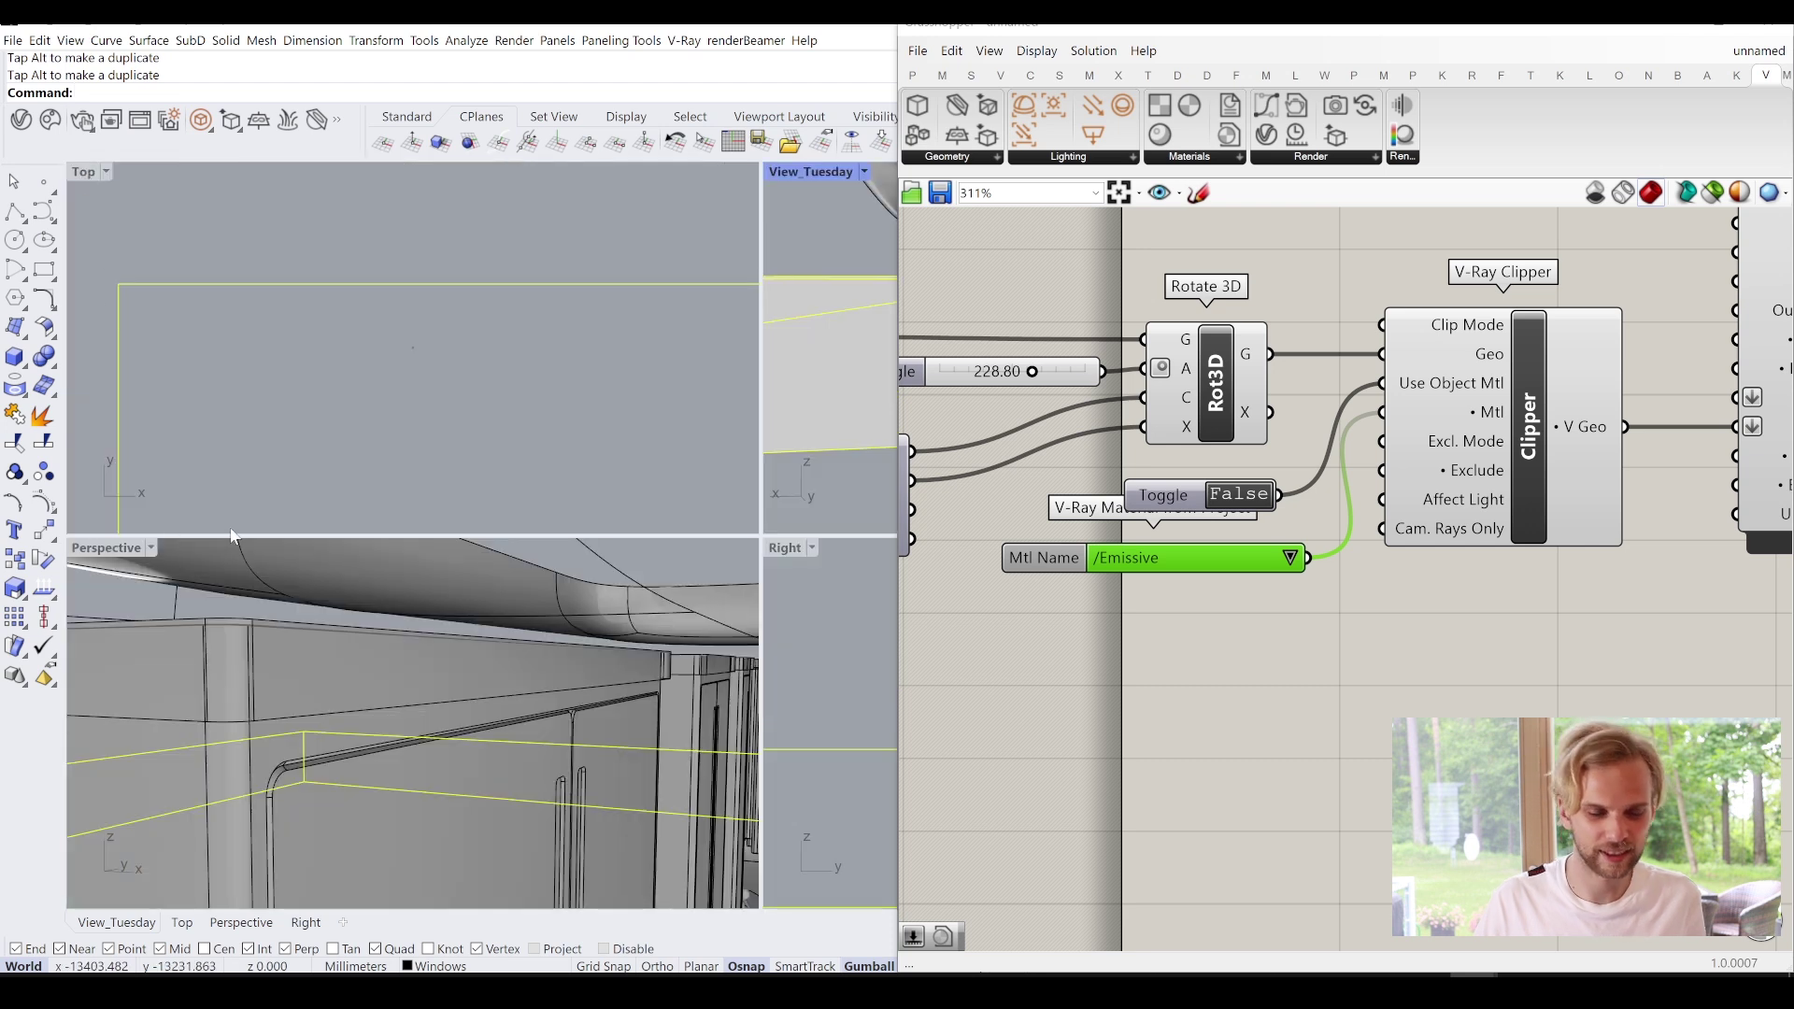
scroll(329, 632, down, 6)
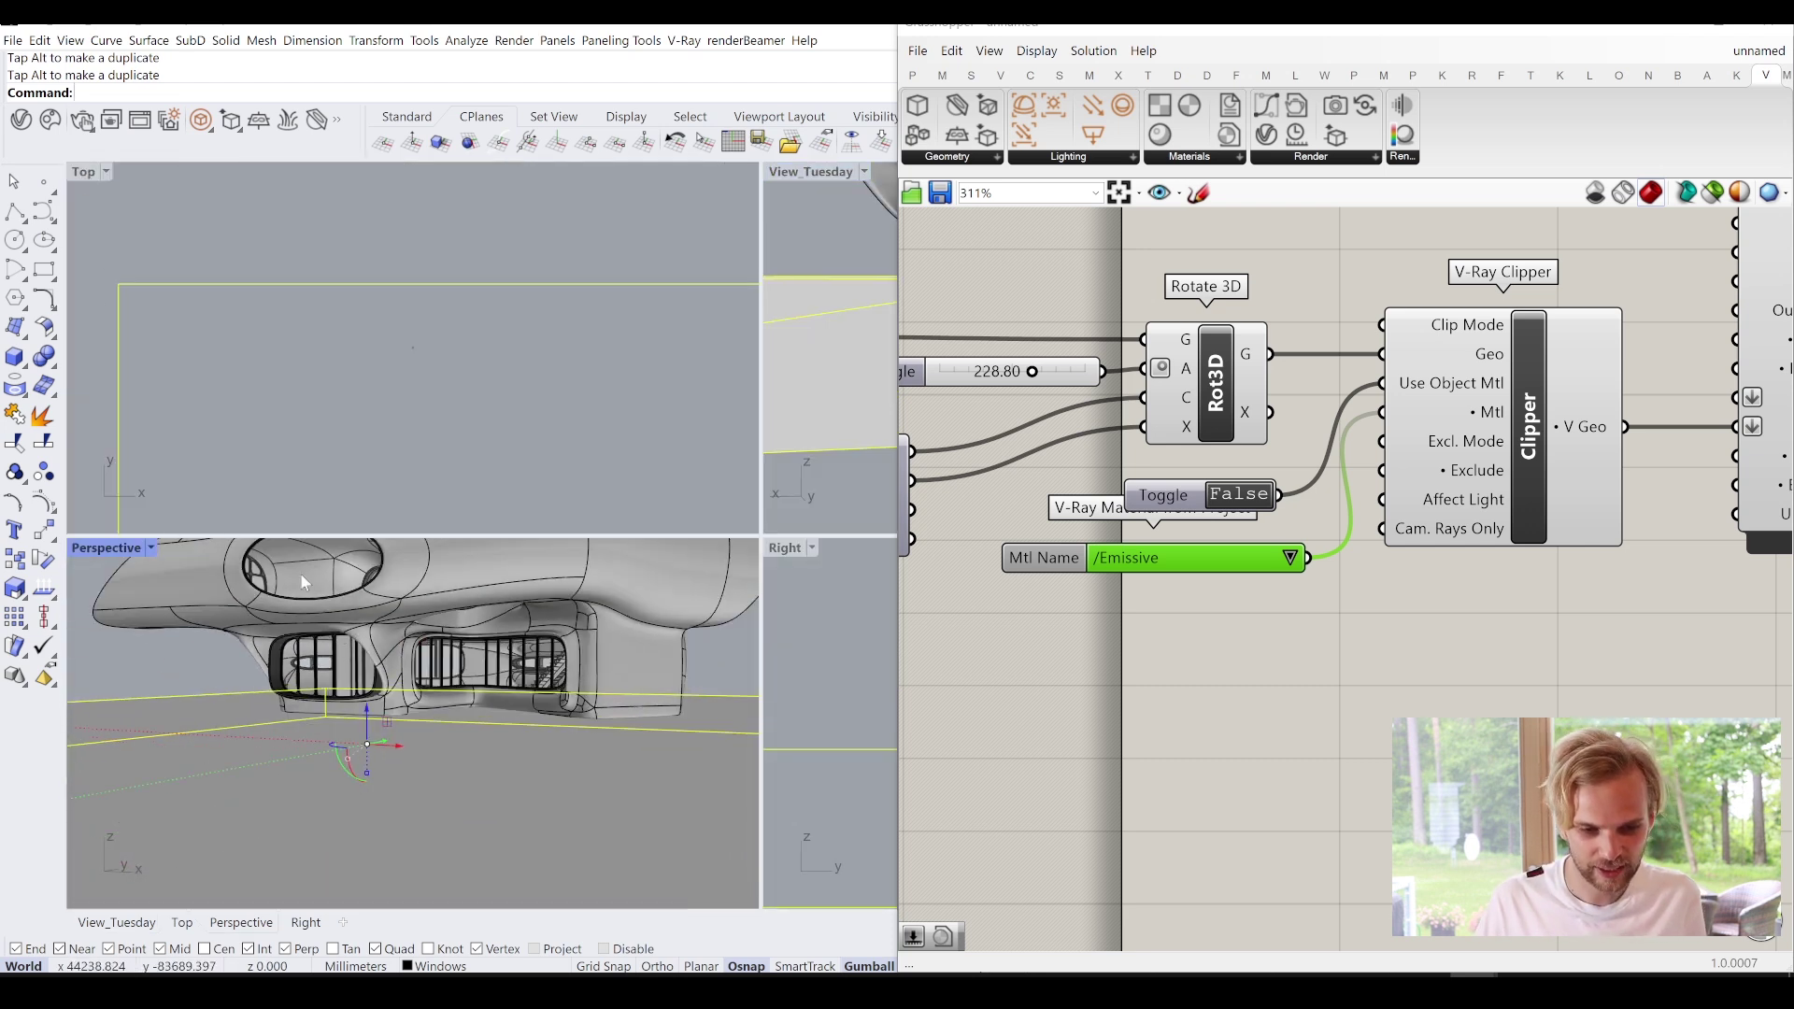
double_click(797, 550)
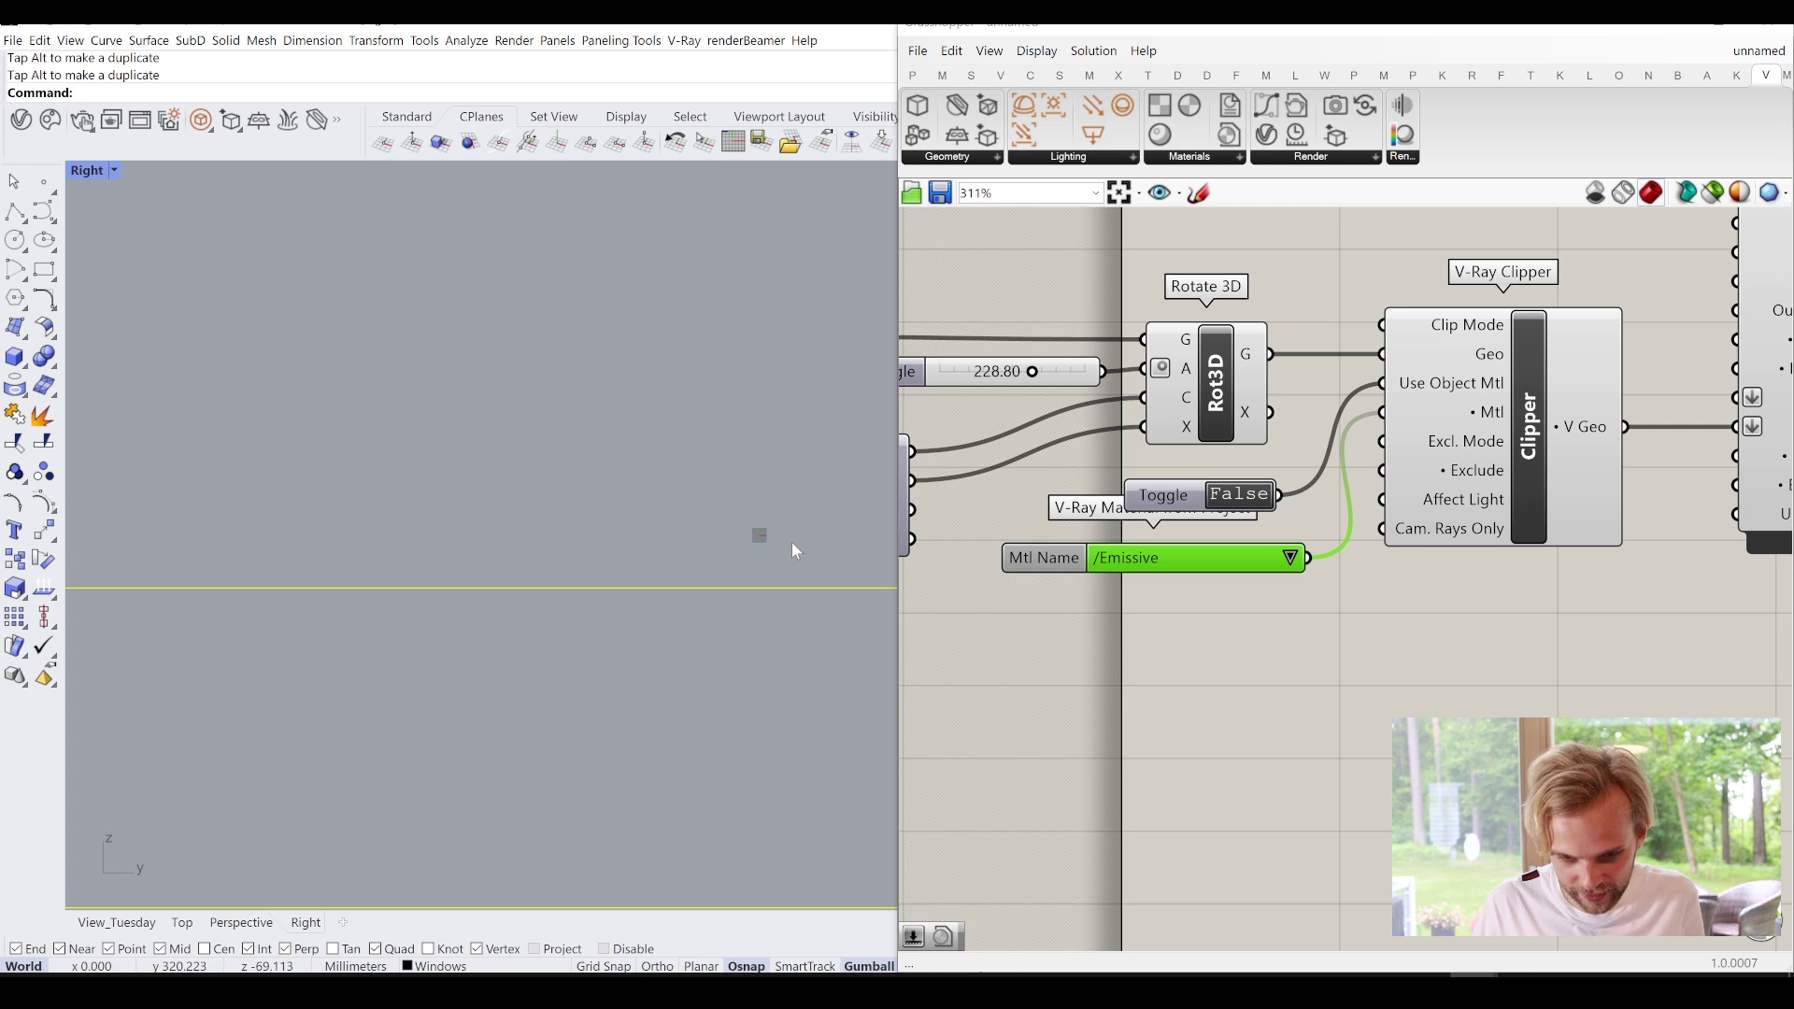
scroll(304, 532, up, 5)
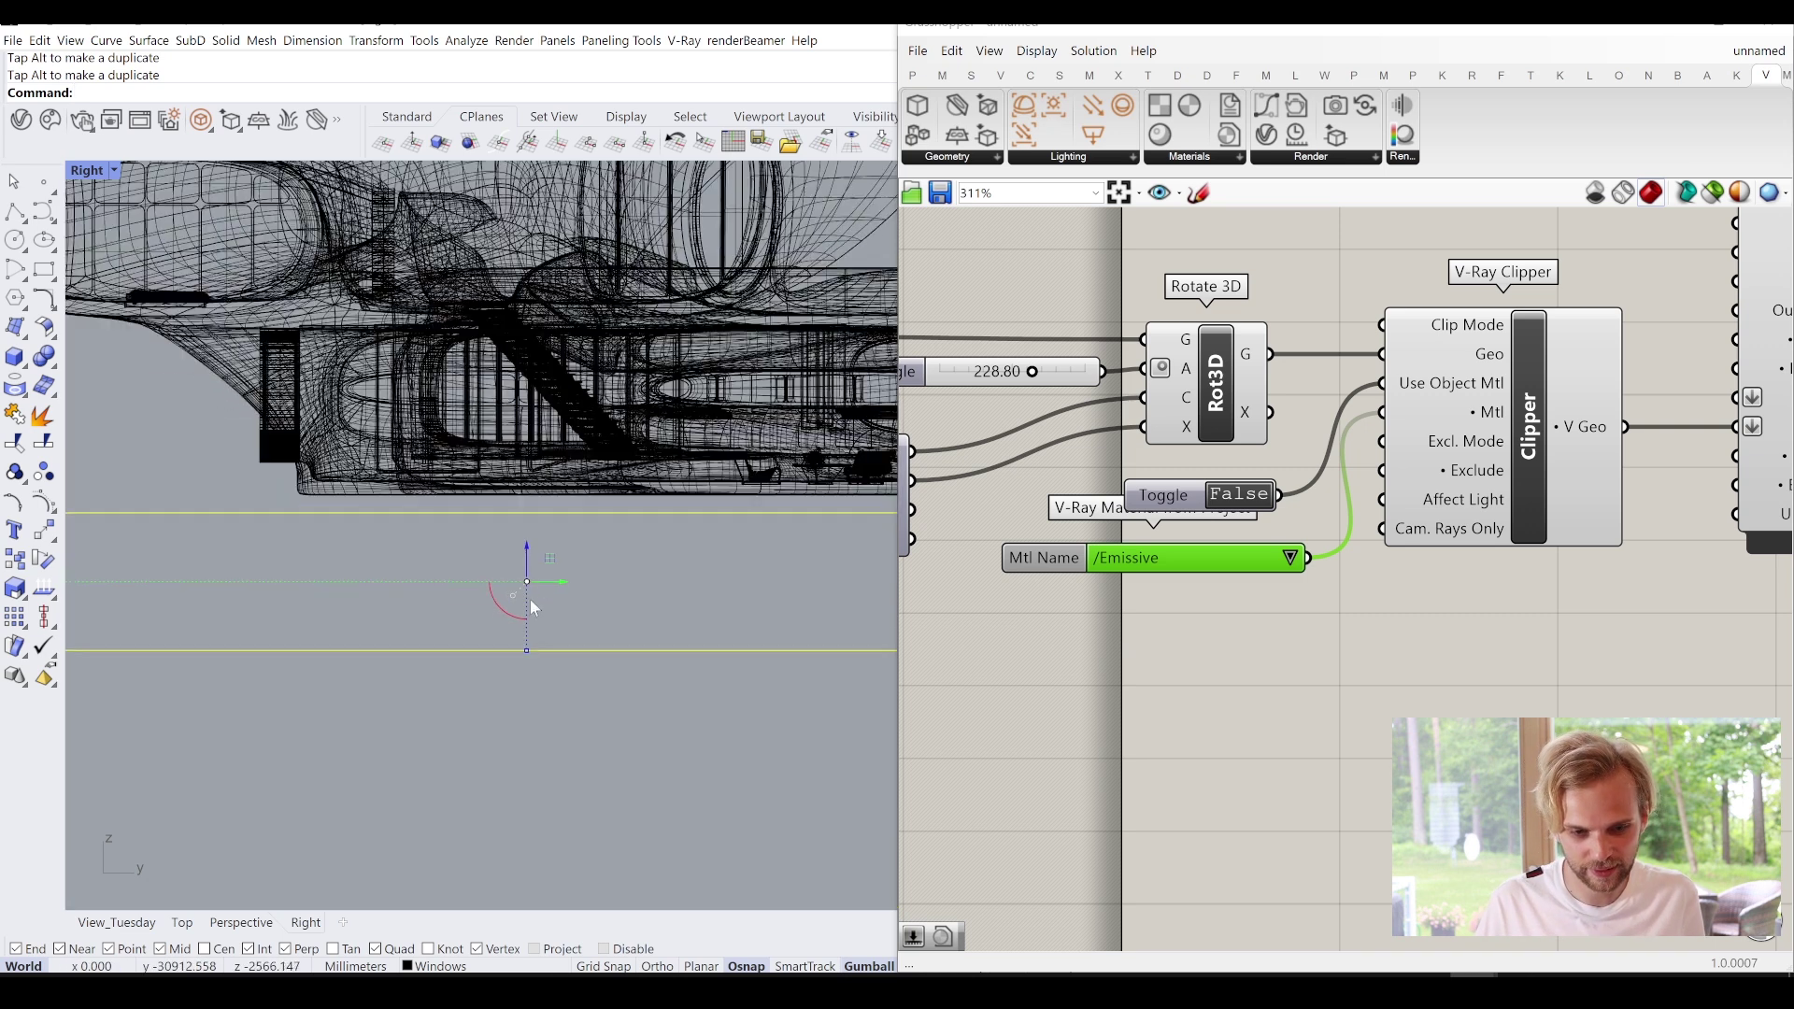
drag(537, 538, 536, 538)
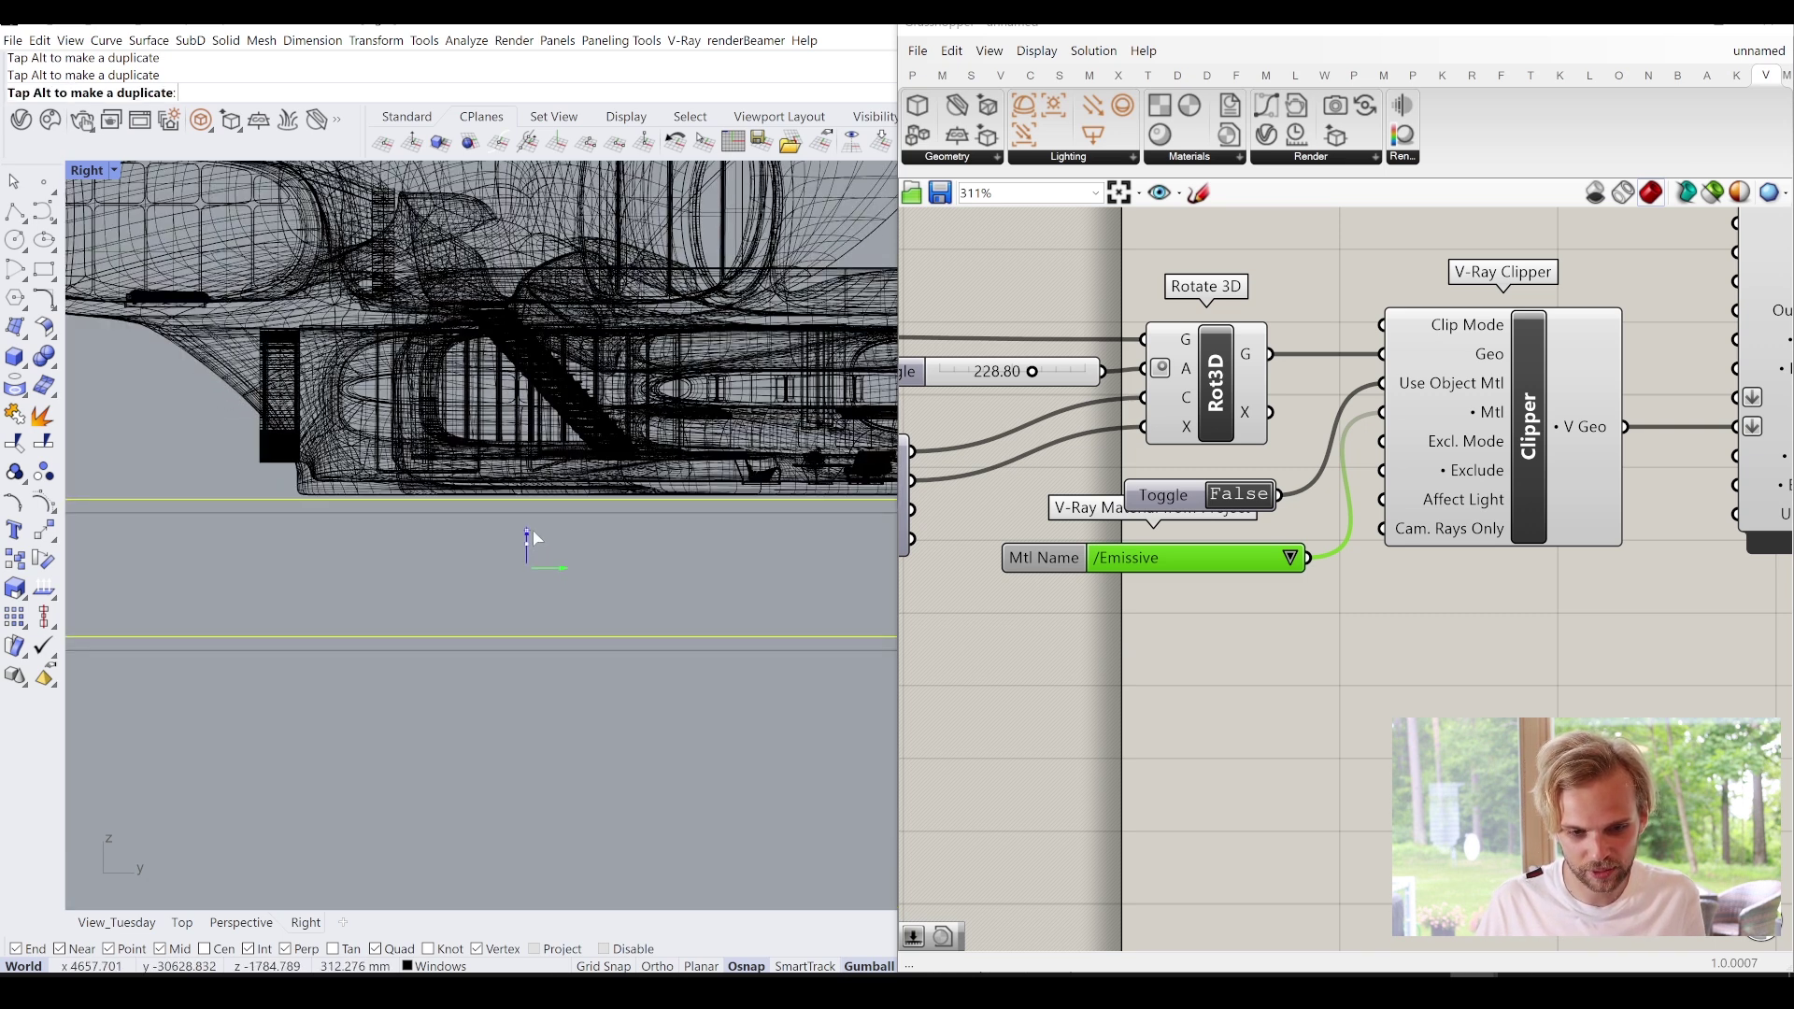
key(Escape)
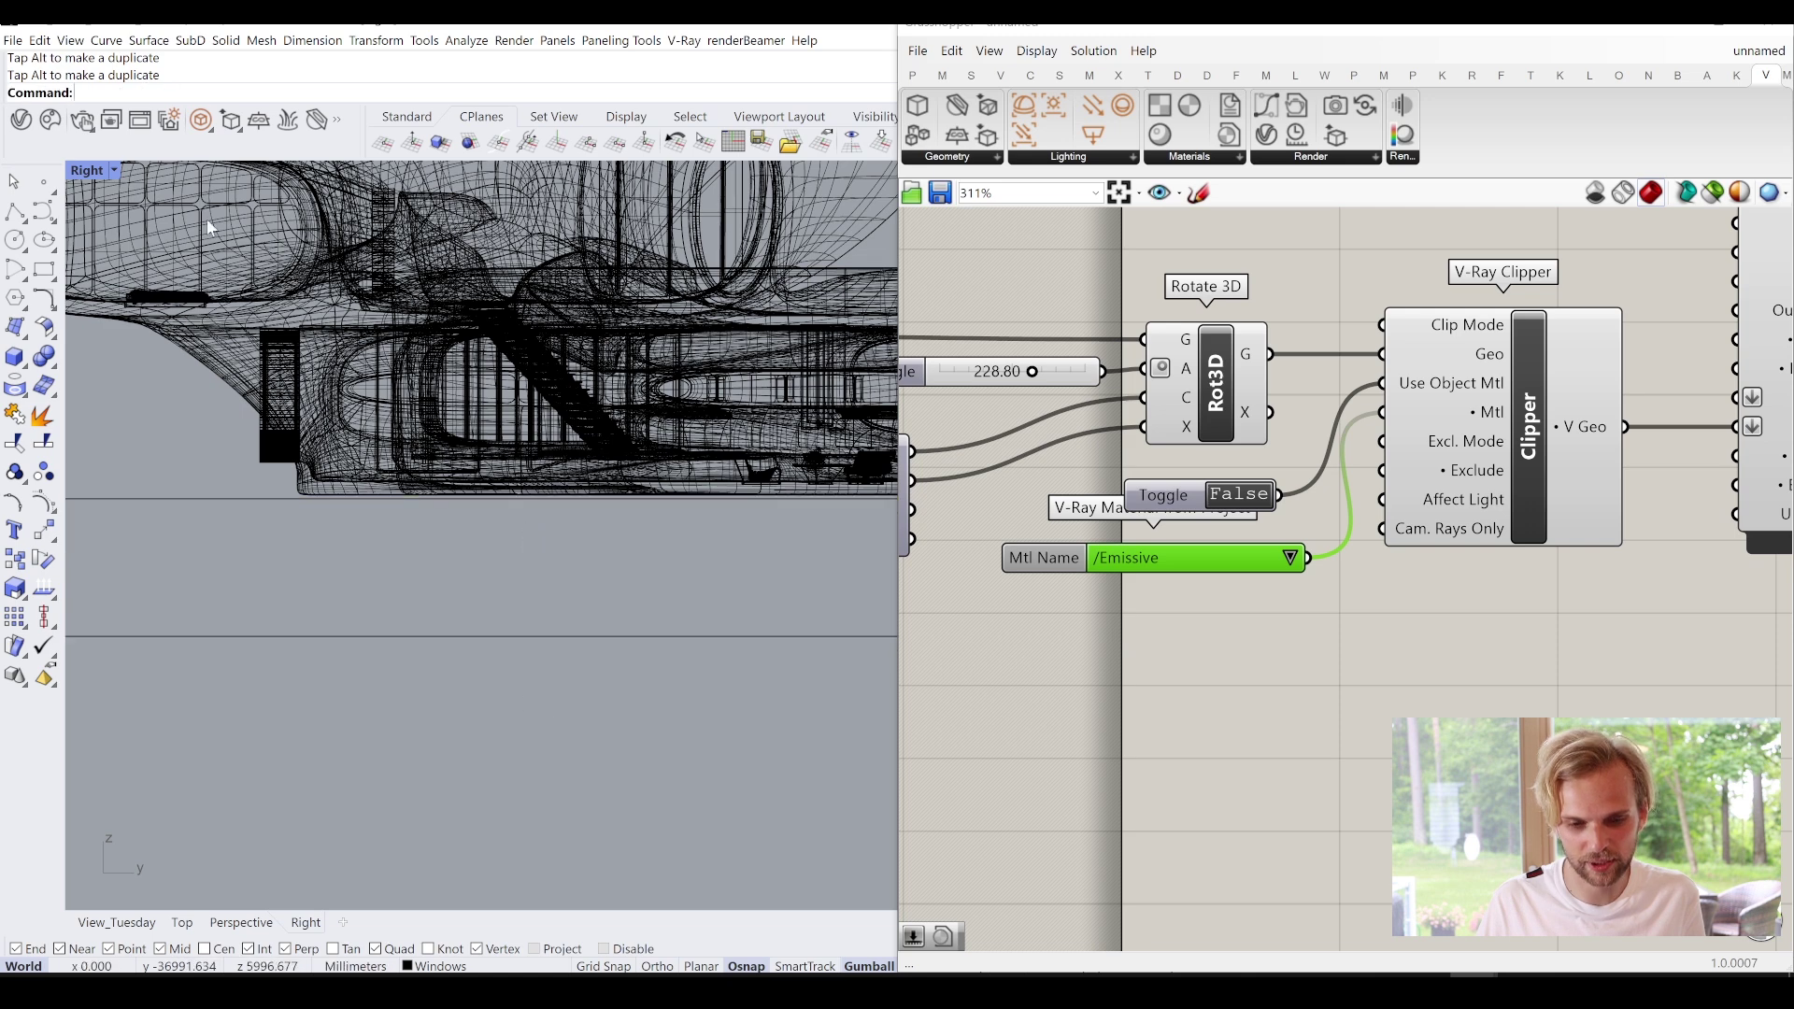
Return to the maximized View_Tuesday view and select the ground slab.
double_click(82, 172)
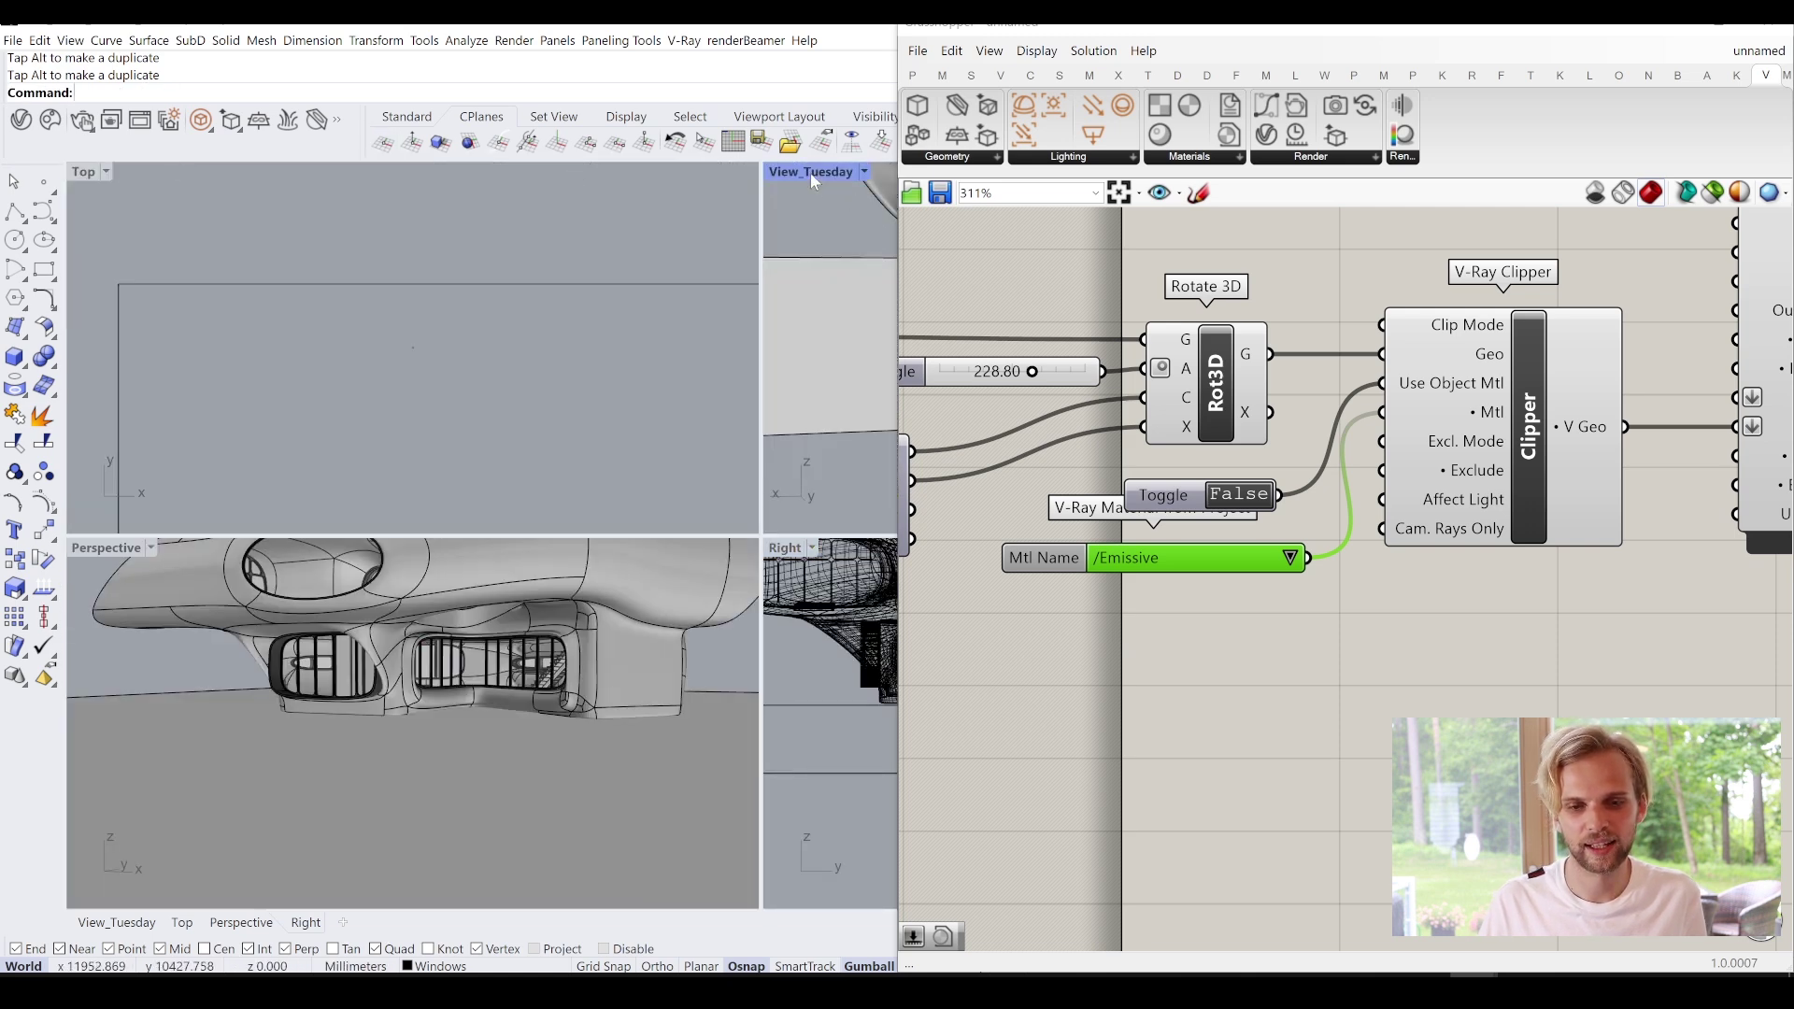
double_click(811, 172)
right_drag(810, 172, 821, 613)
click(831, 591)
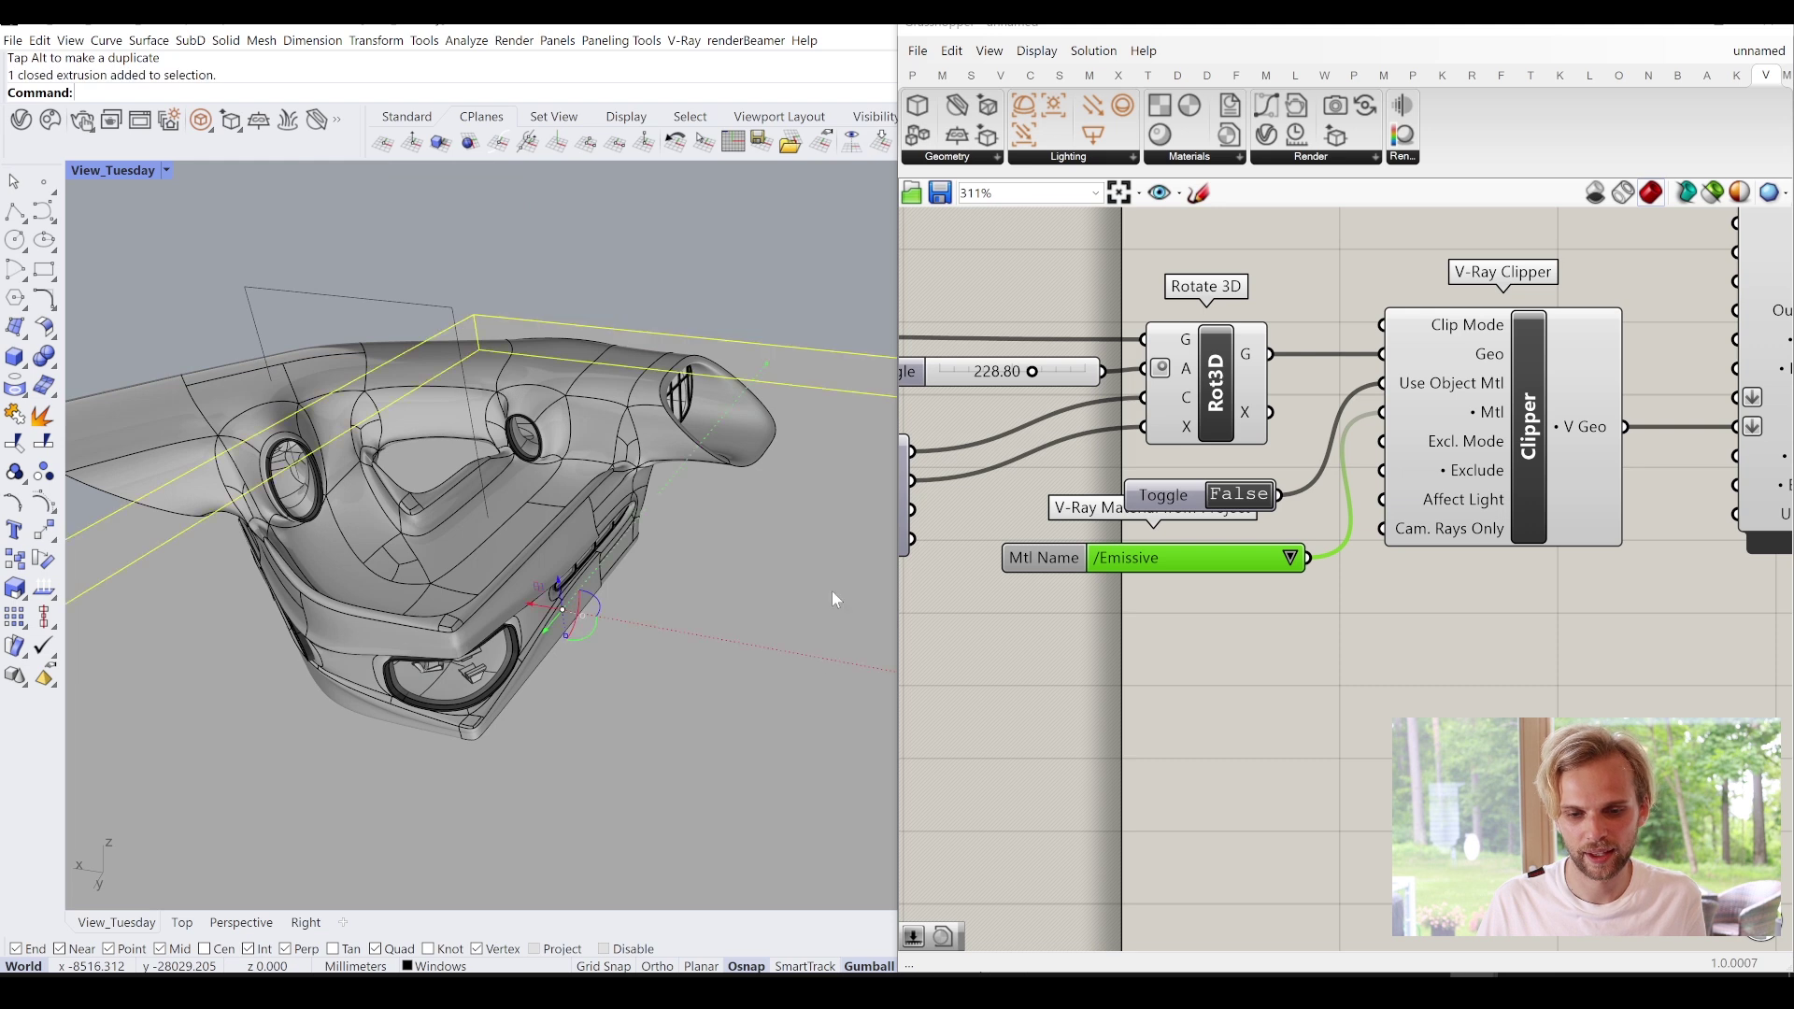
Duplicate the Generic#2 material in the V-Ray Asset Editor.
click(21, 119)
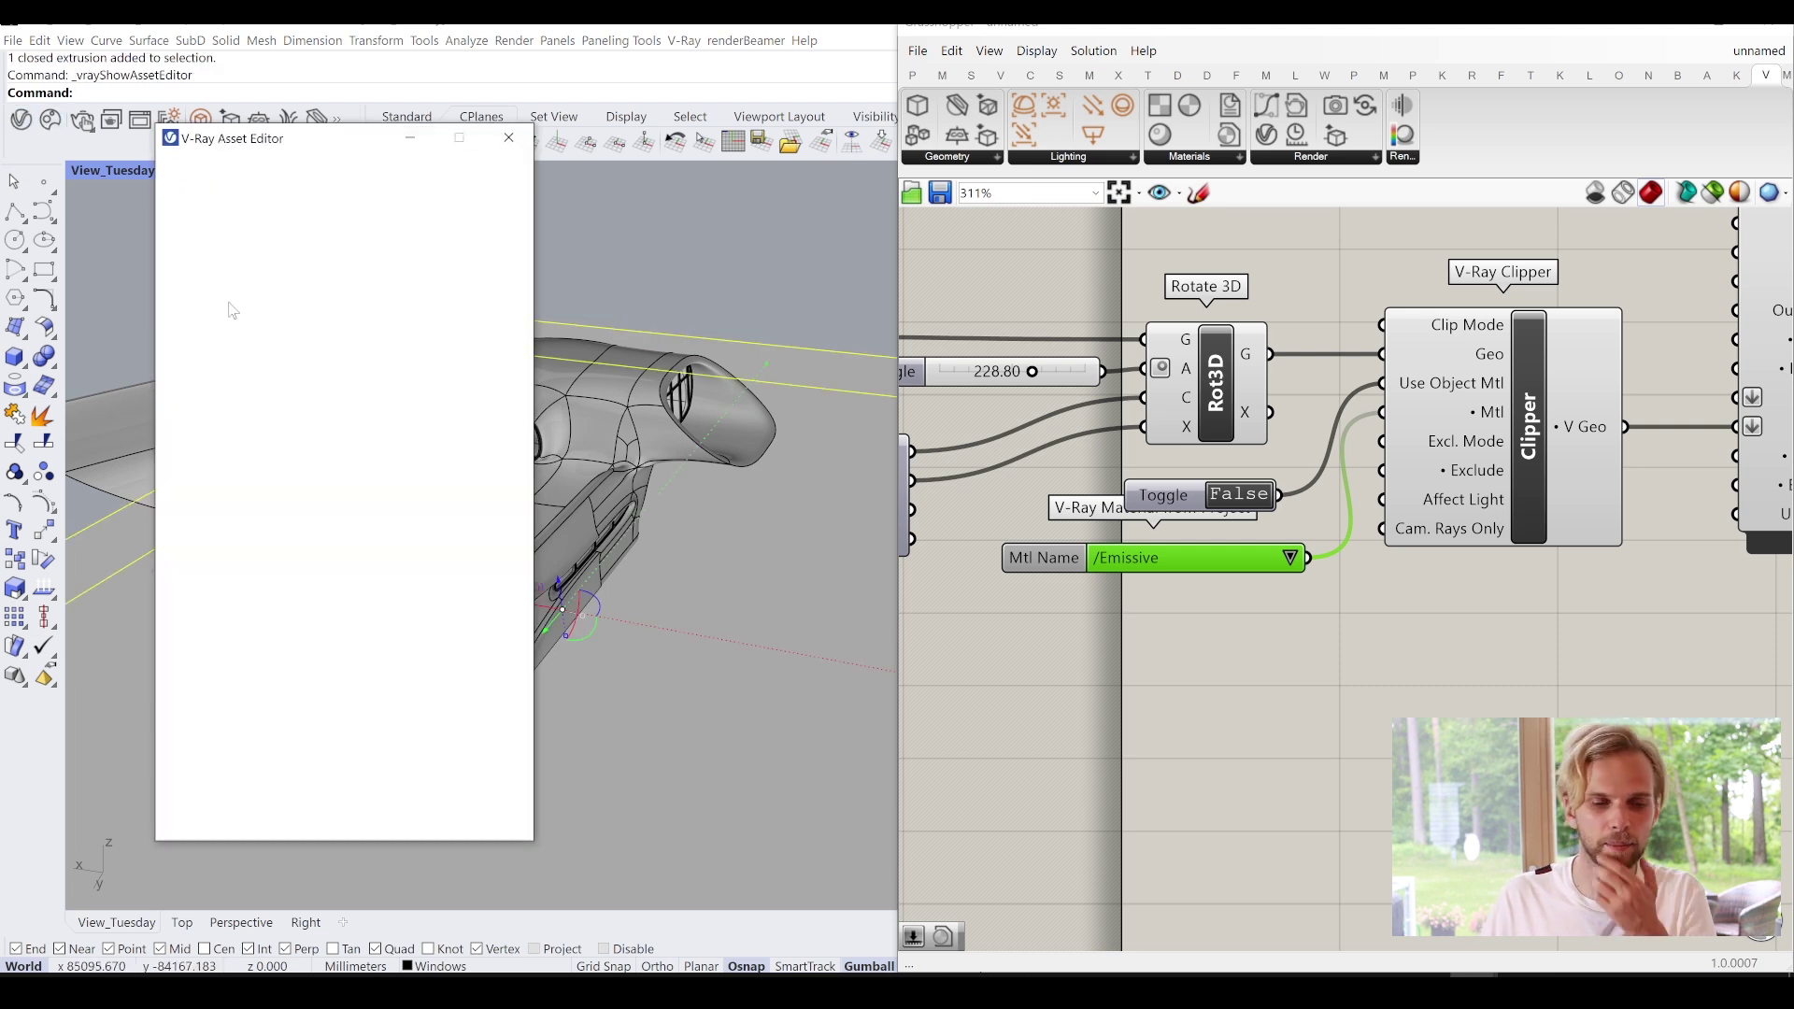
right_click(238, 320)
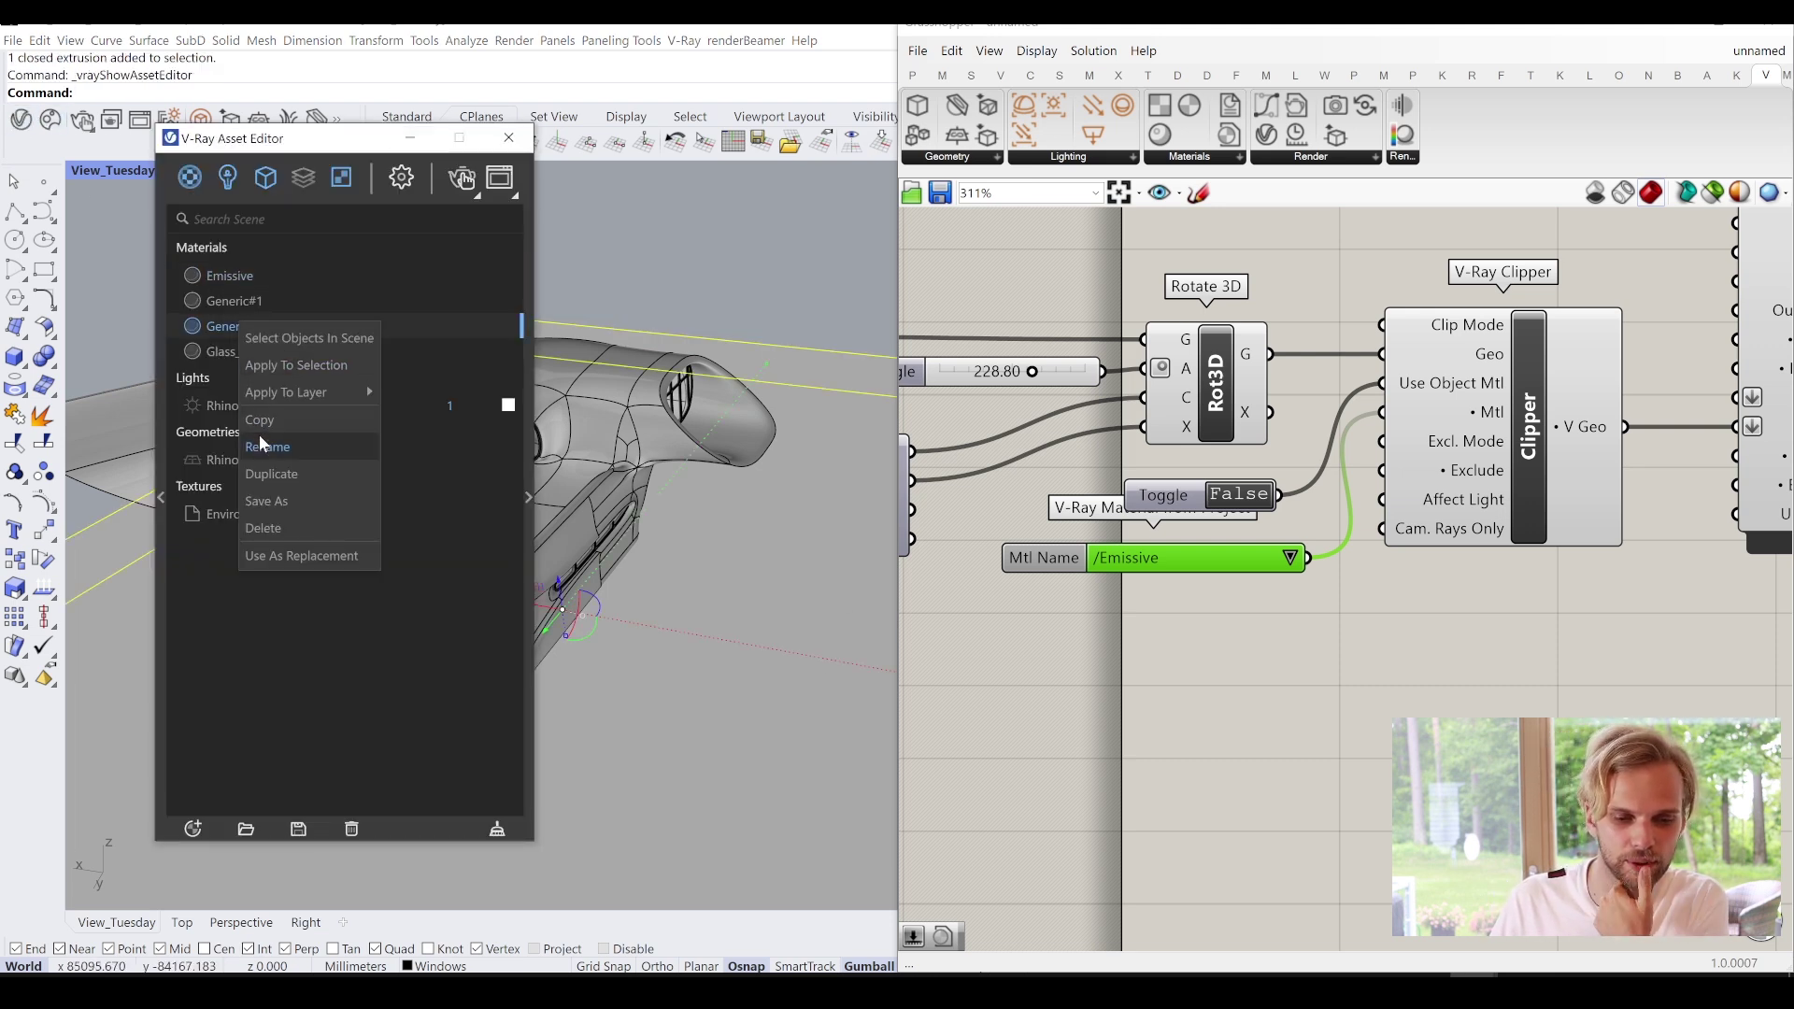
click(295, 472)
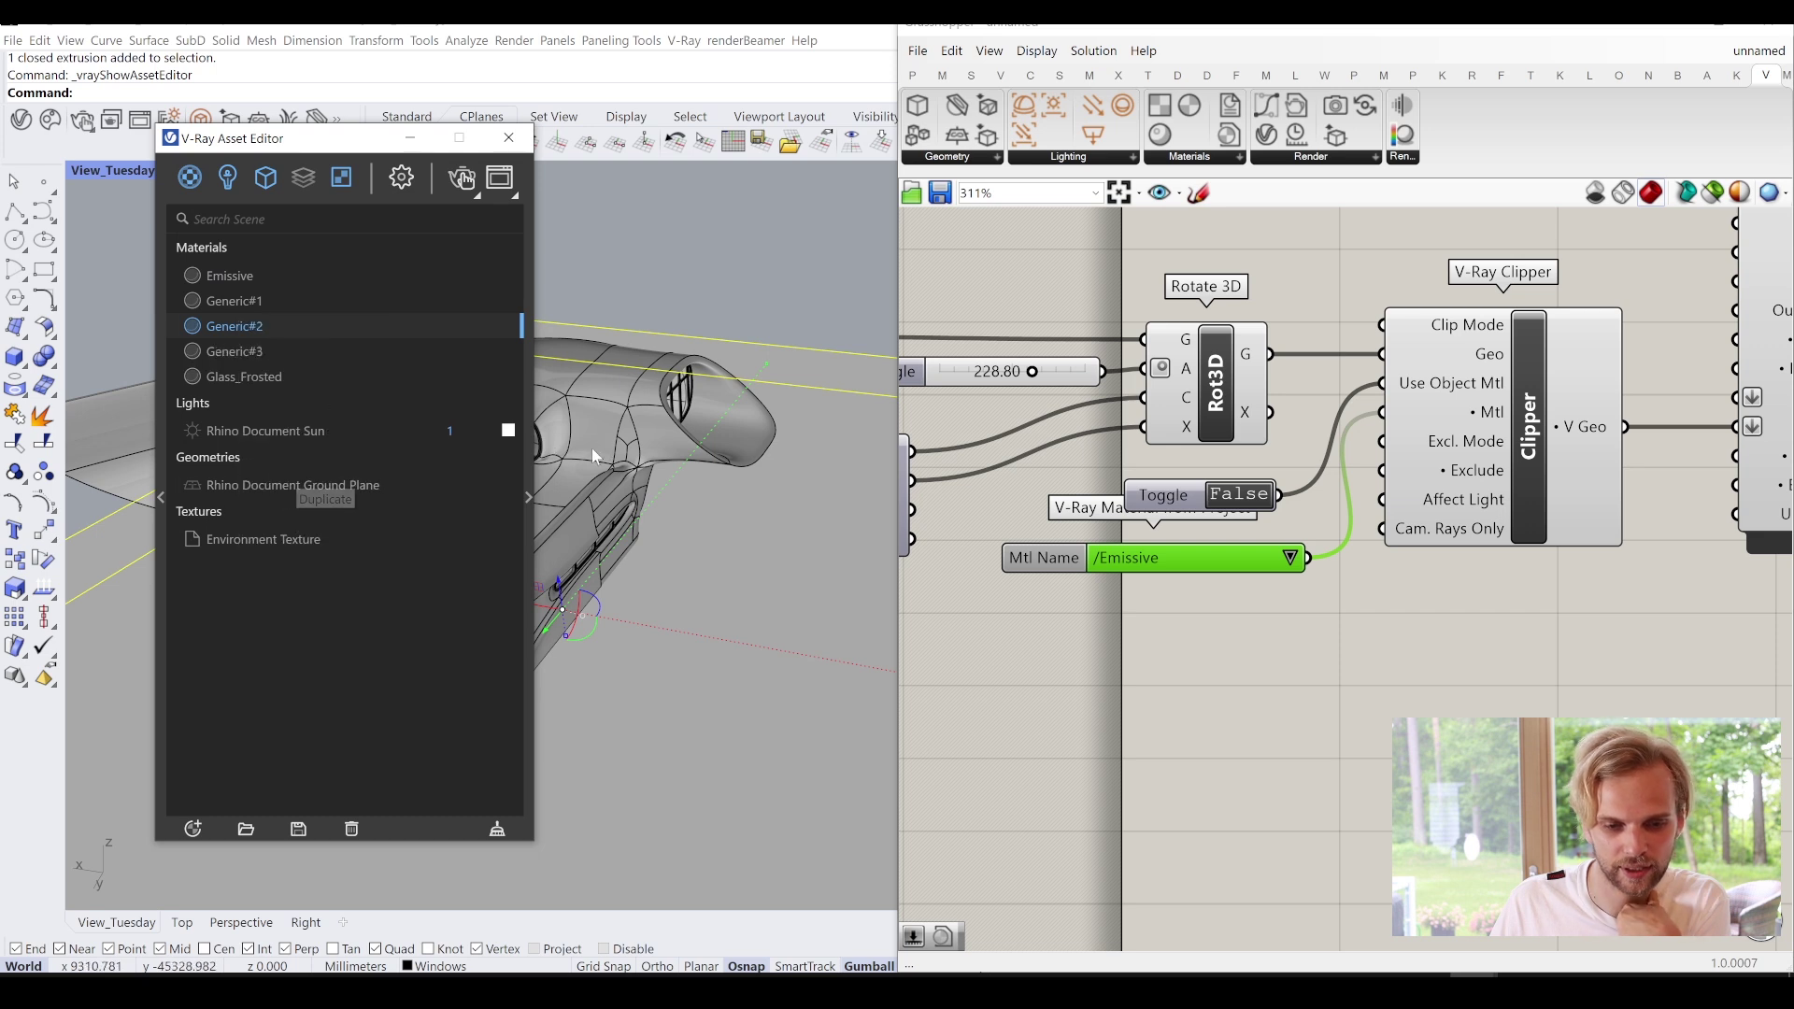
Give the duplicated material a black diffuse colour, a white reflection colour and a reflection glossiness of 0.95.
click(529, 501)
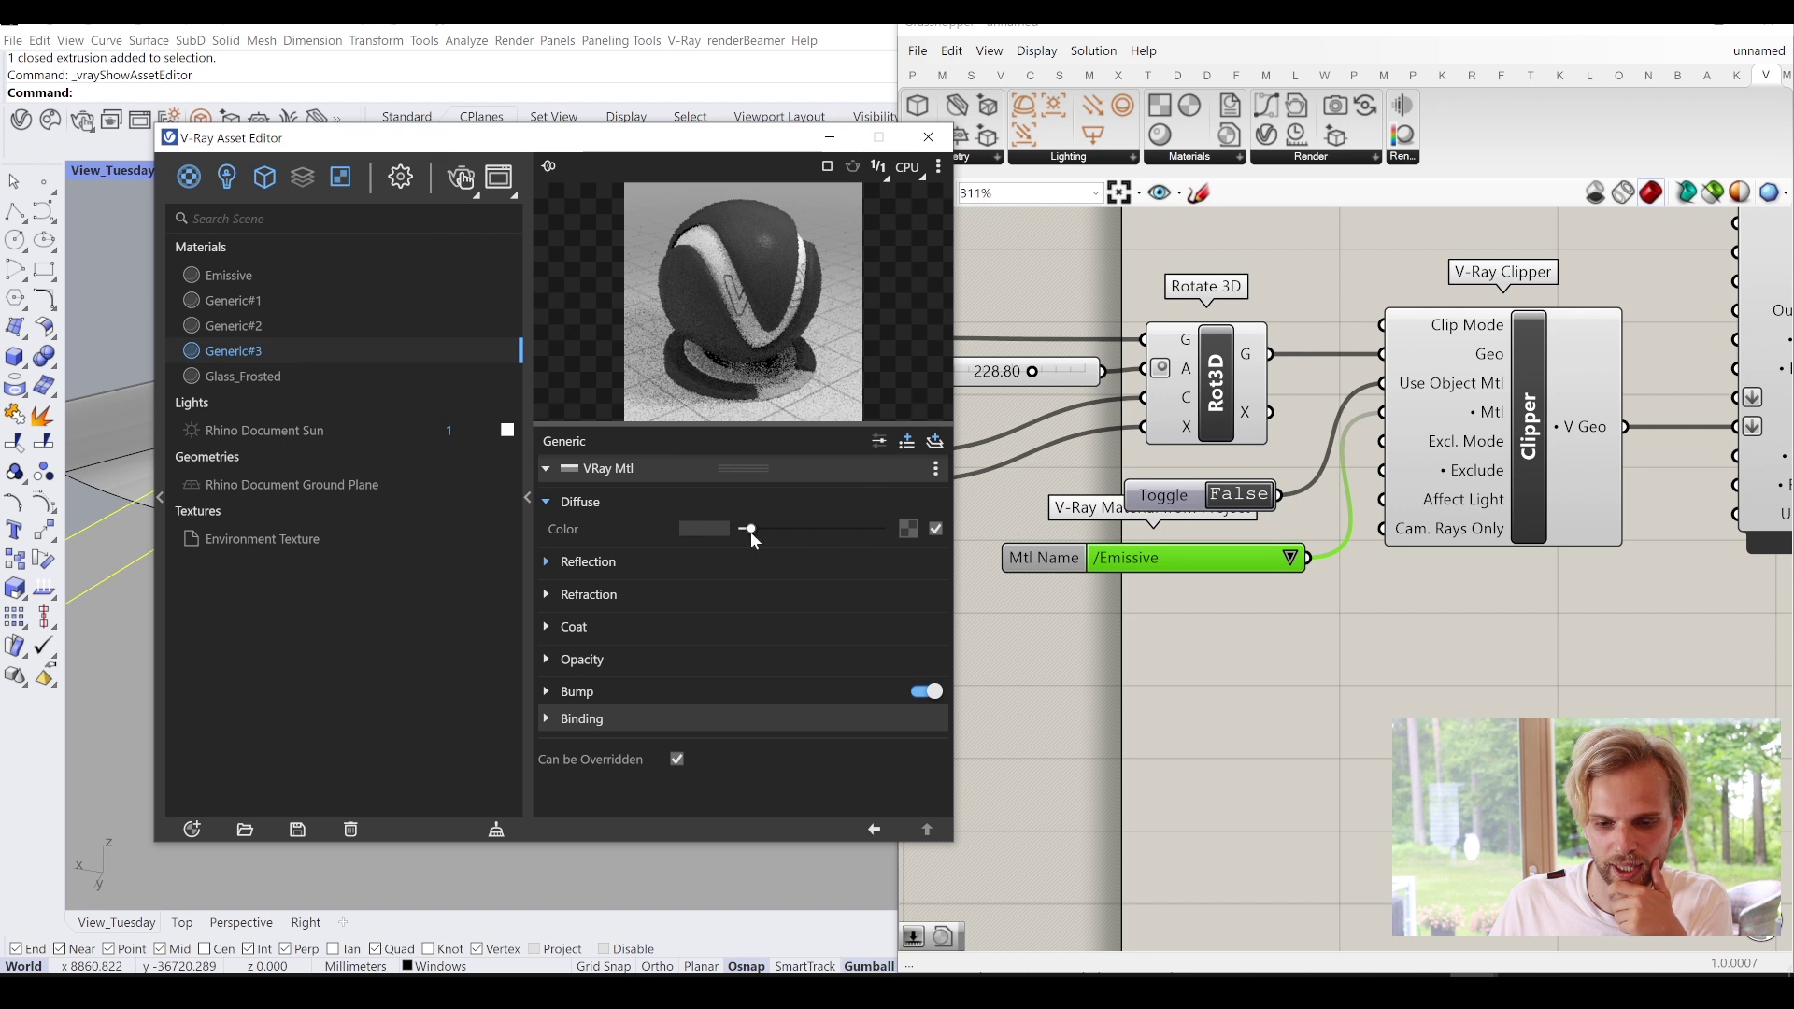
click(582, 561)
drag(834, 591, 966, 596)
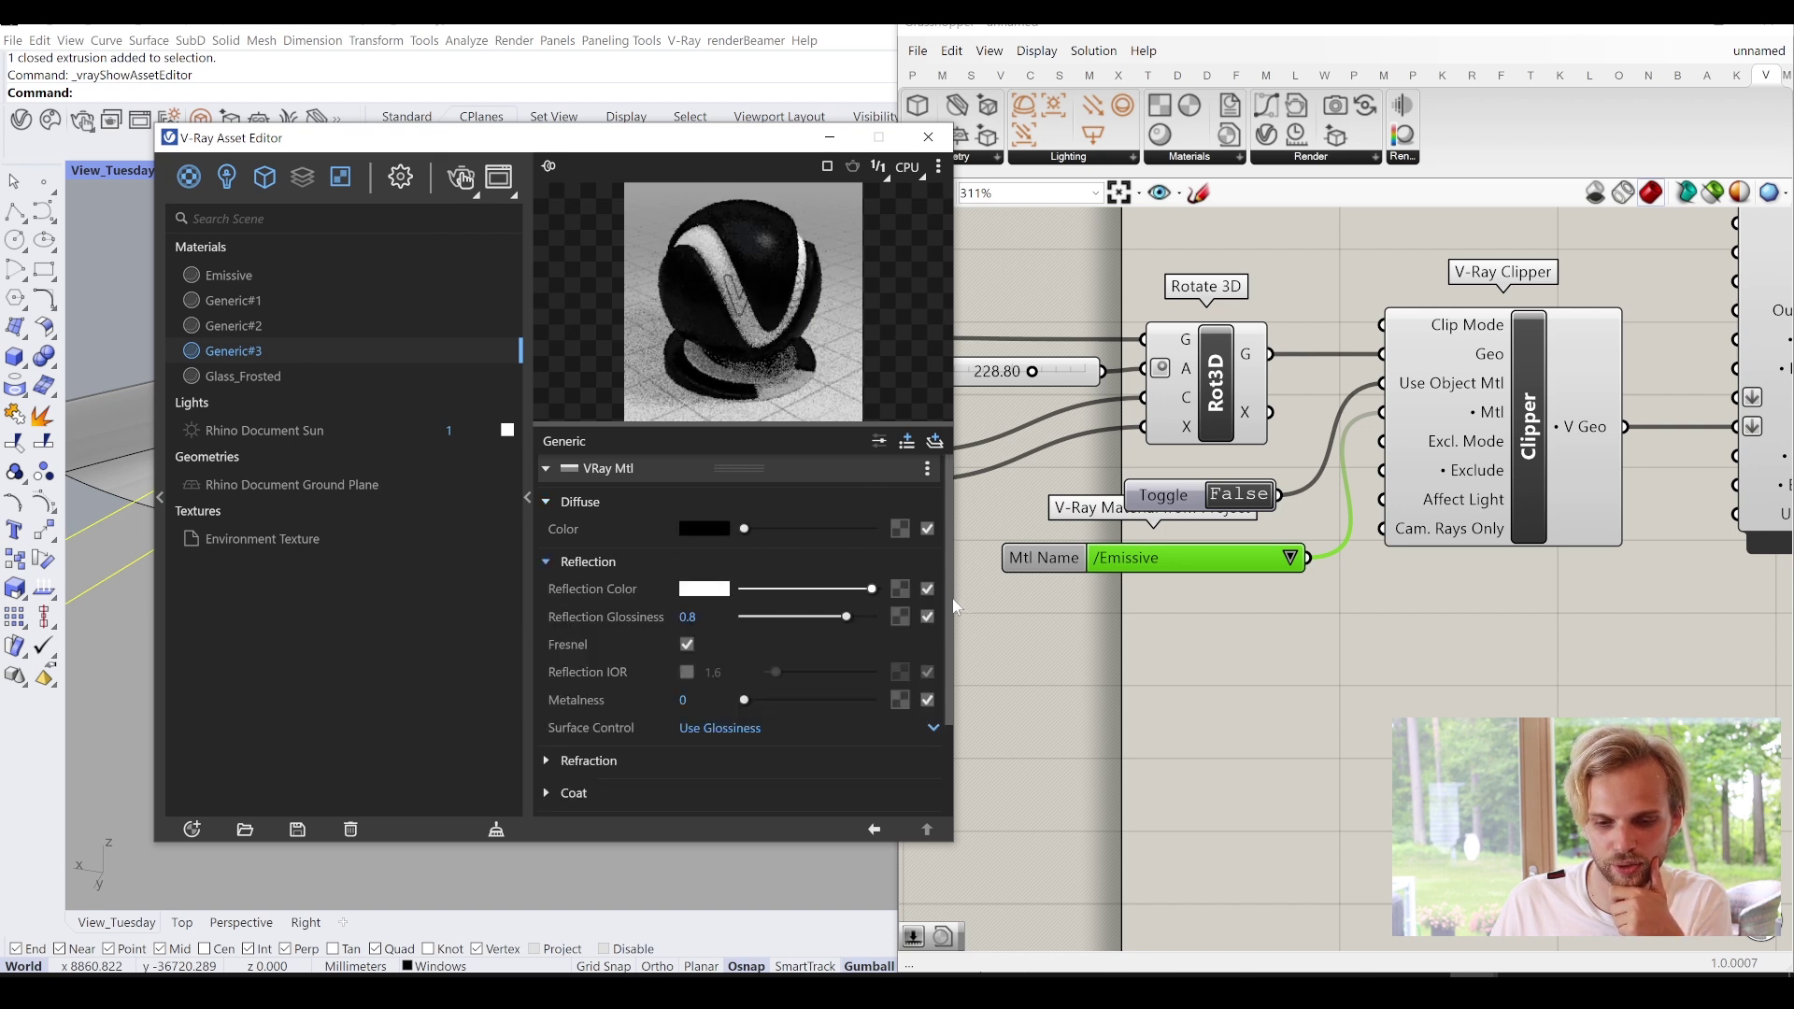
text(0.95)
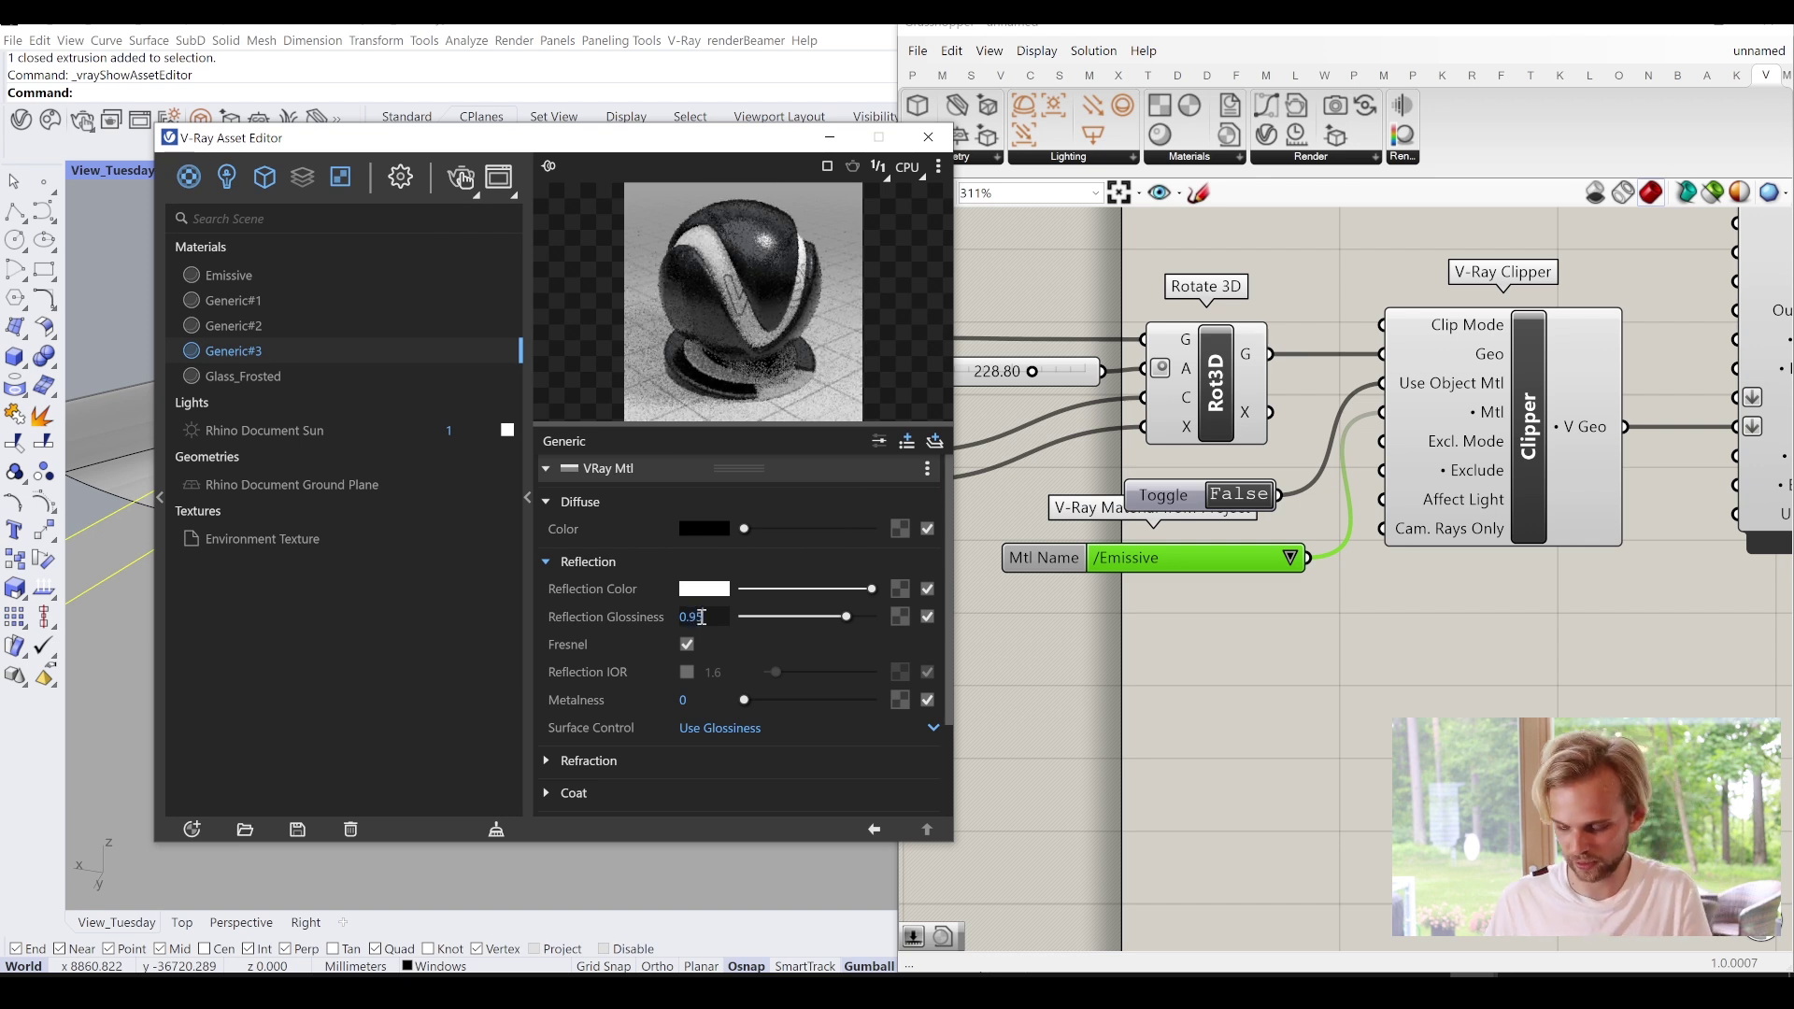
key(Return)
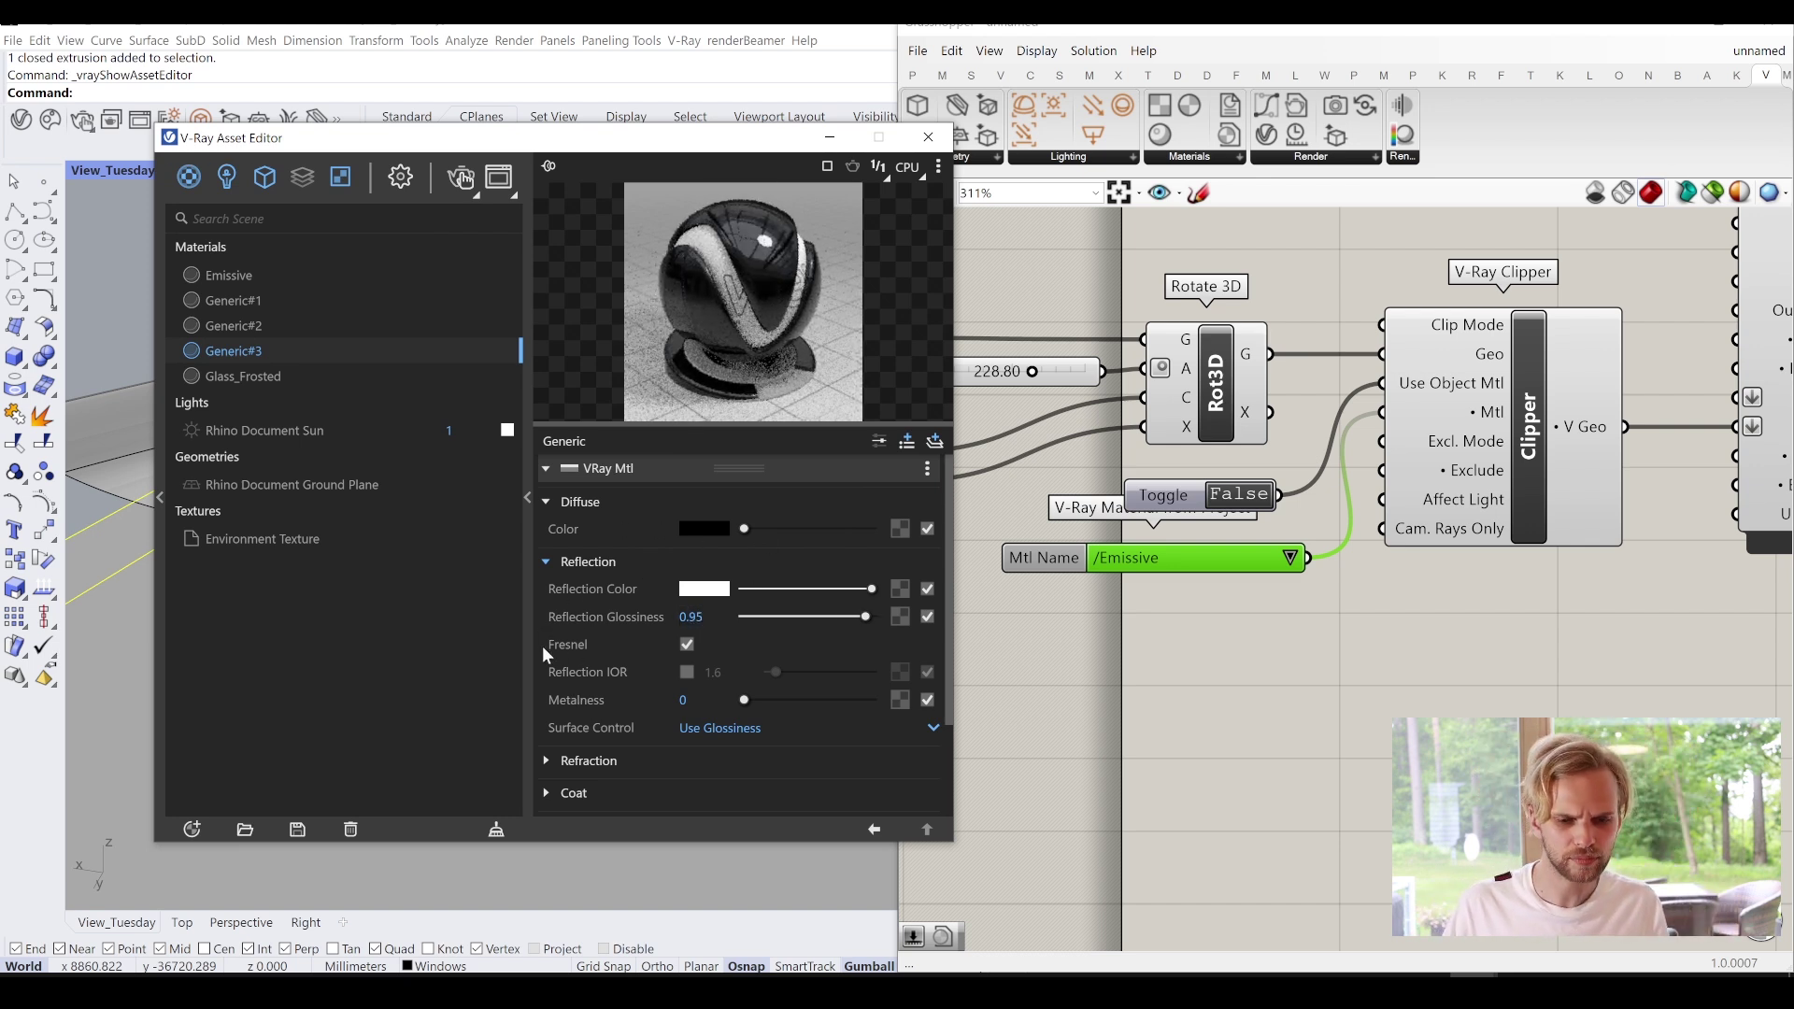
click(528, 486)
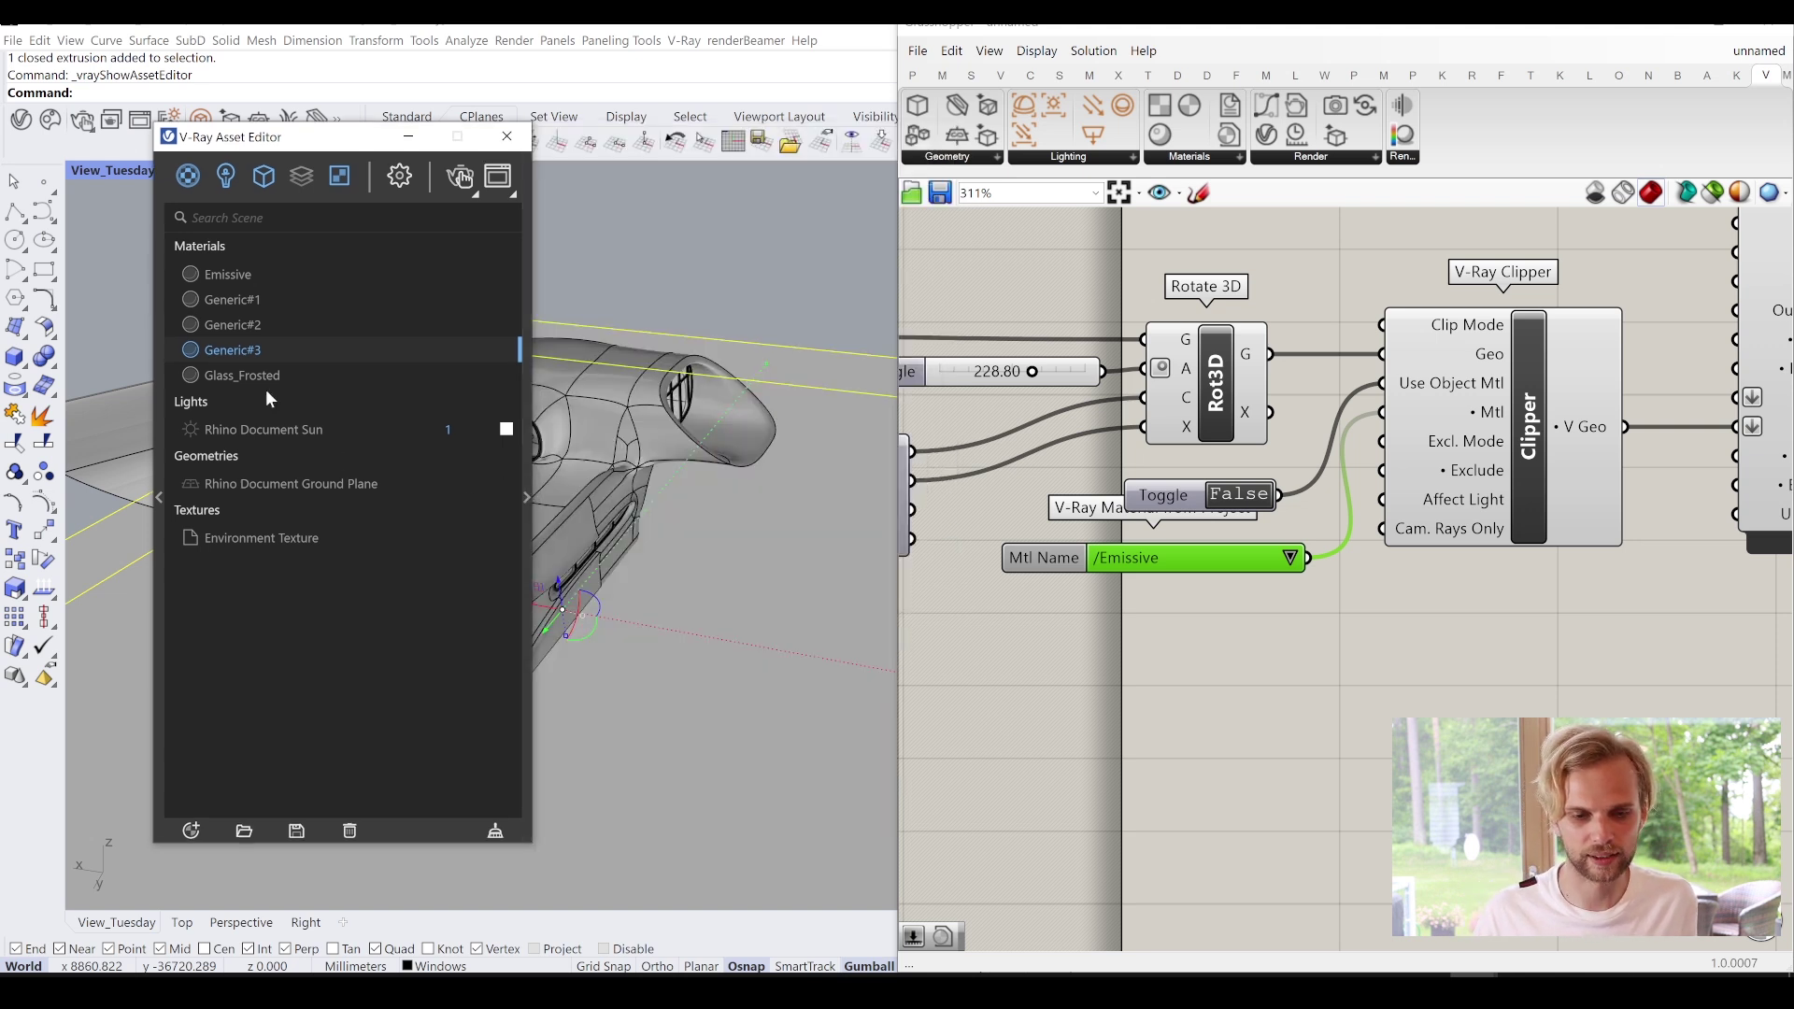
Apply the black reflective material to the selected ground slab and close the V-Ray Asset Editor.
right_click(233, 348)
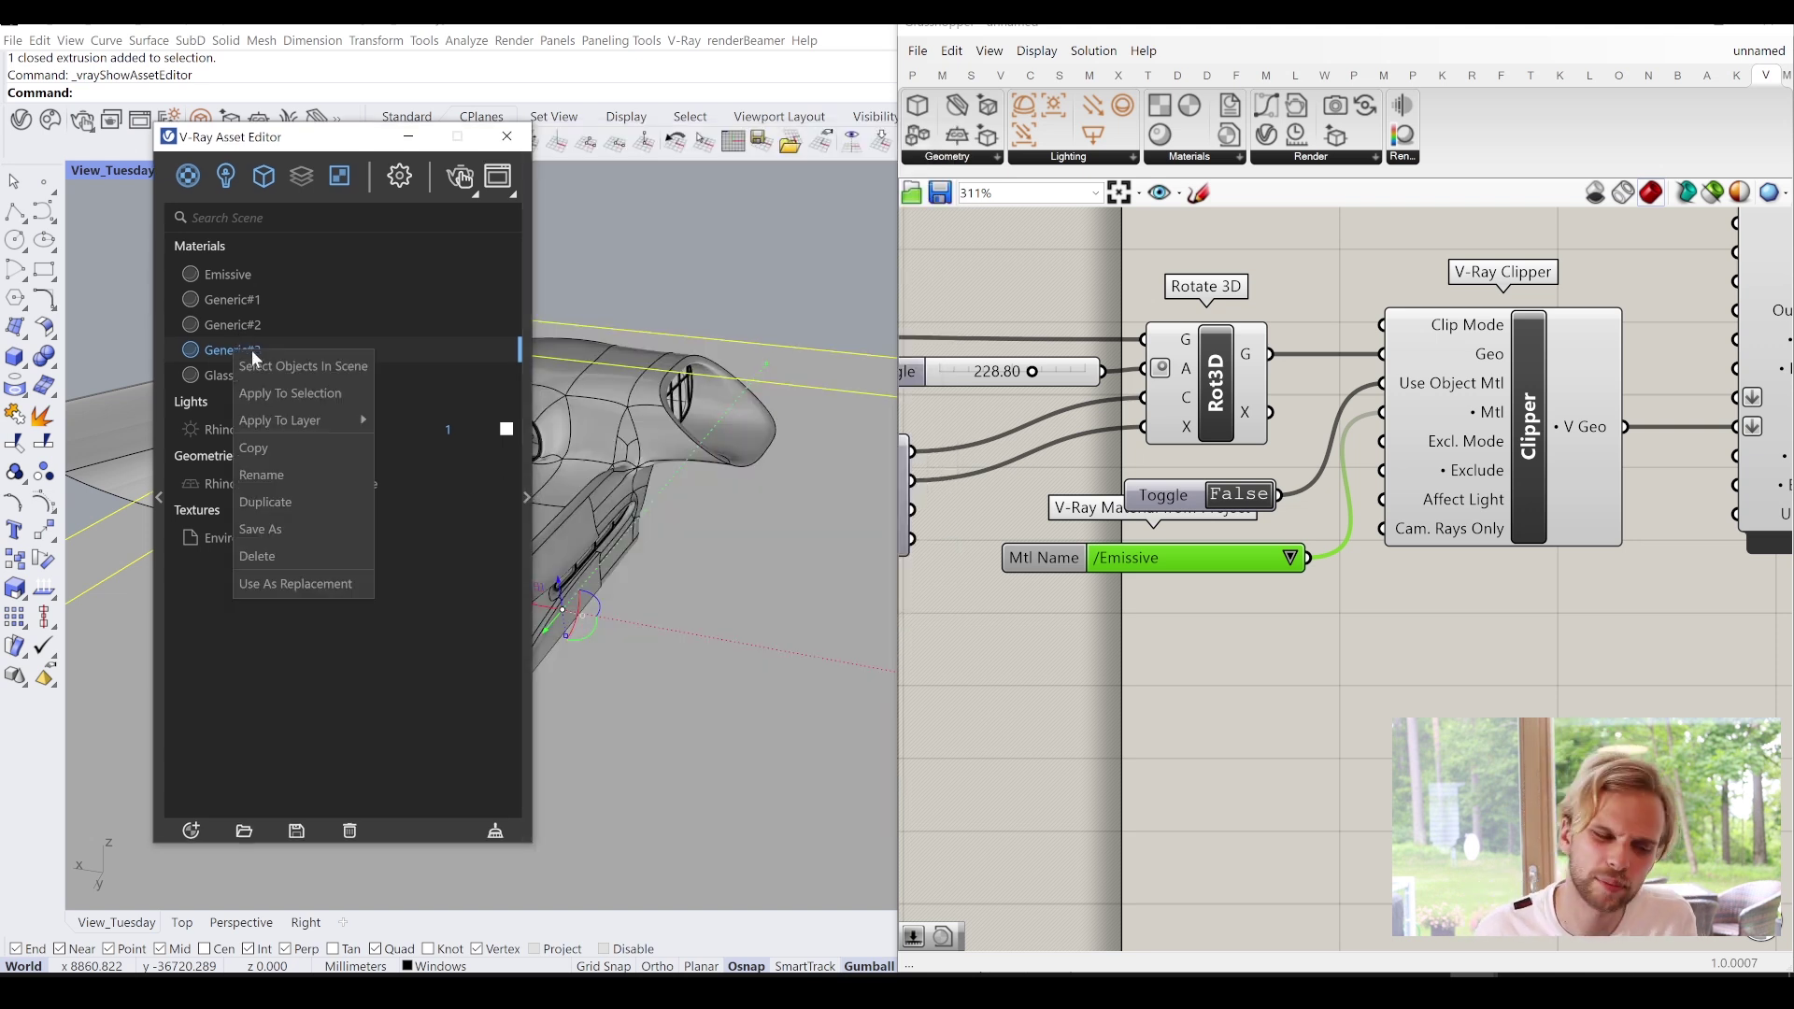
click(285, 401)
click(507, 136)
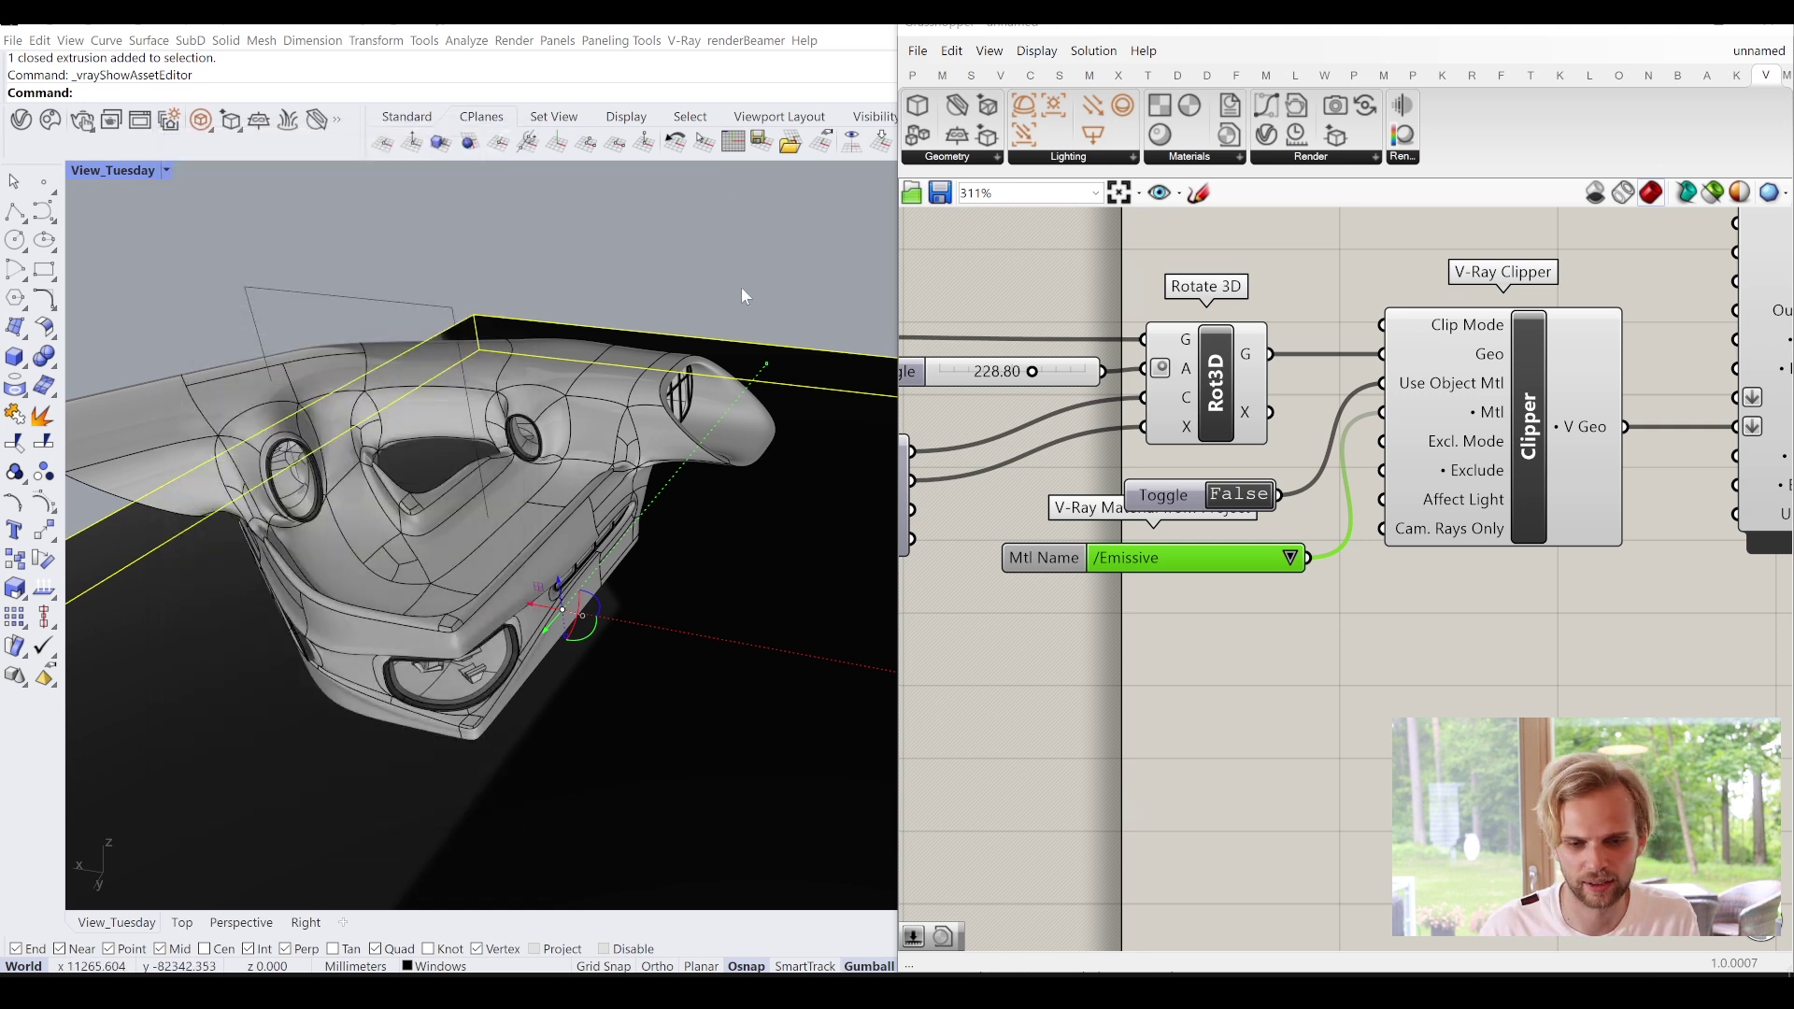
scroll(758, 337, down, 5)
click(778, 389)
right_drag(781, 389, 725, 432)
drag(724, 433, 765, 460)
drag(664, 341, 721, 293)
key(ctrl+z)
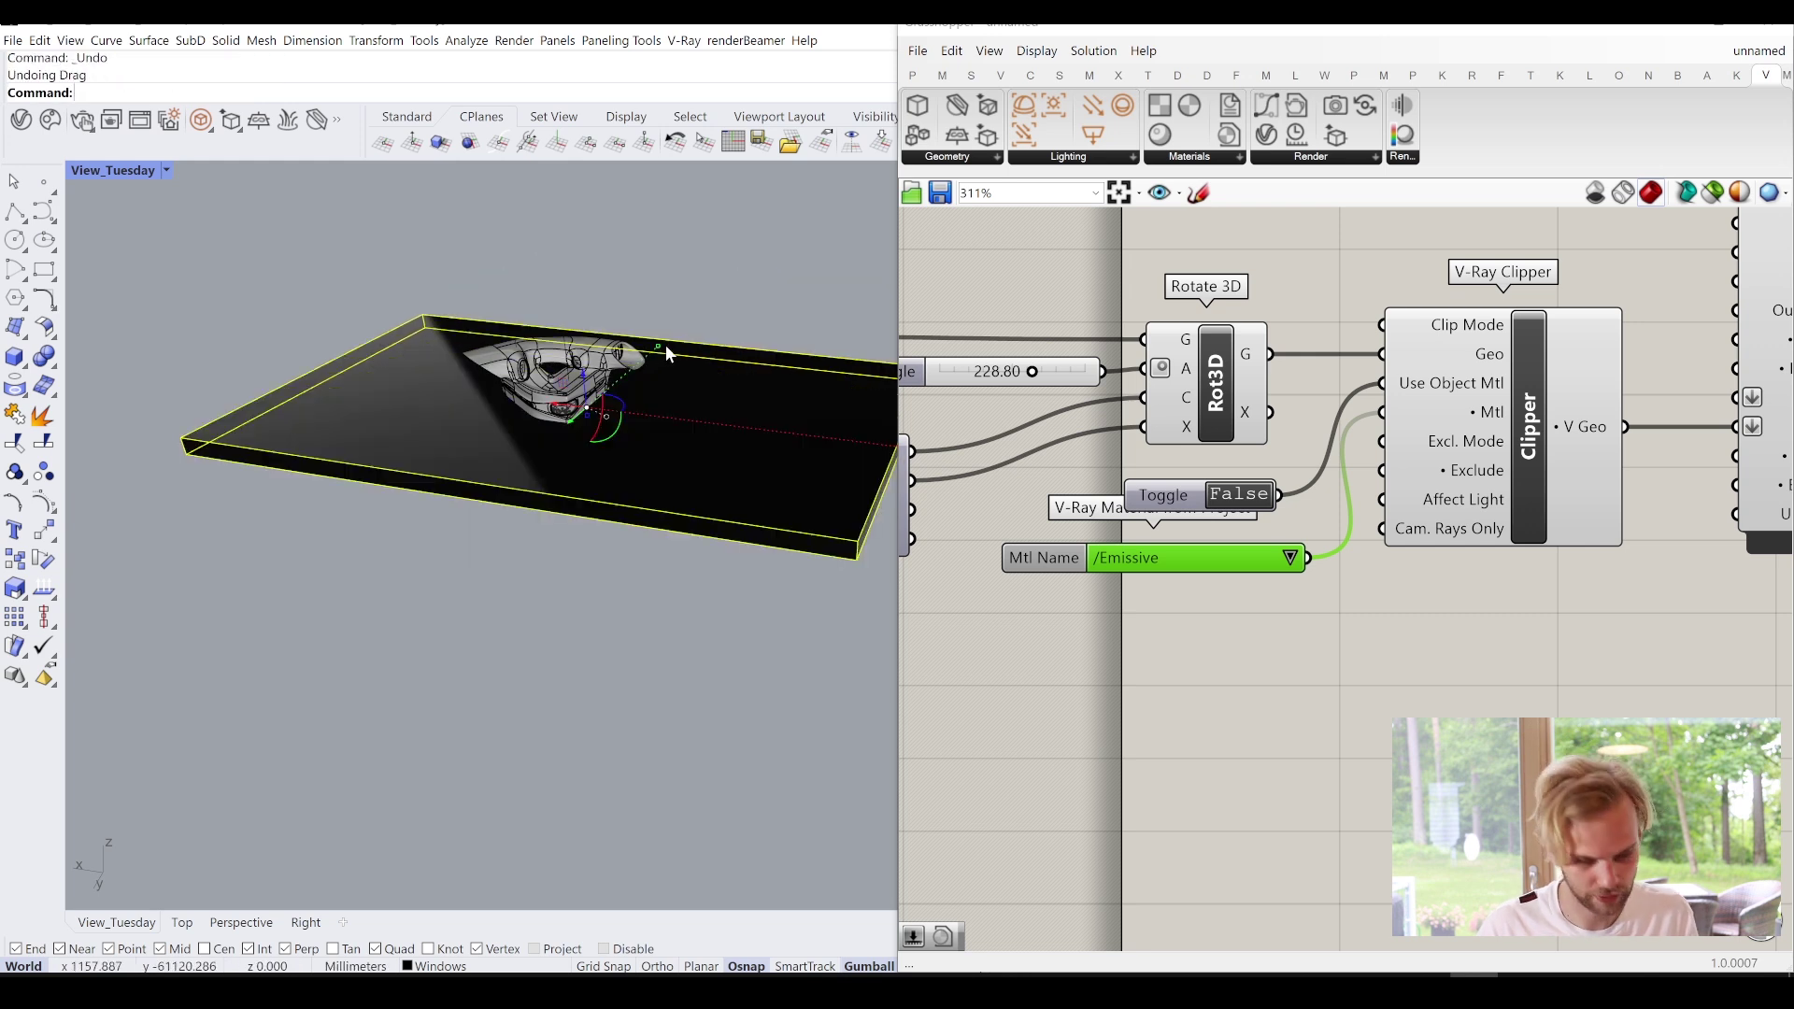
drag(660, 348, 776, 250)
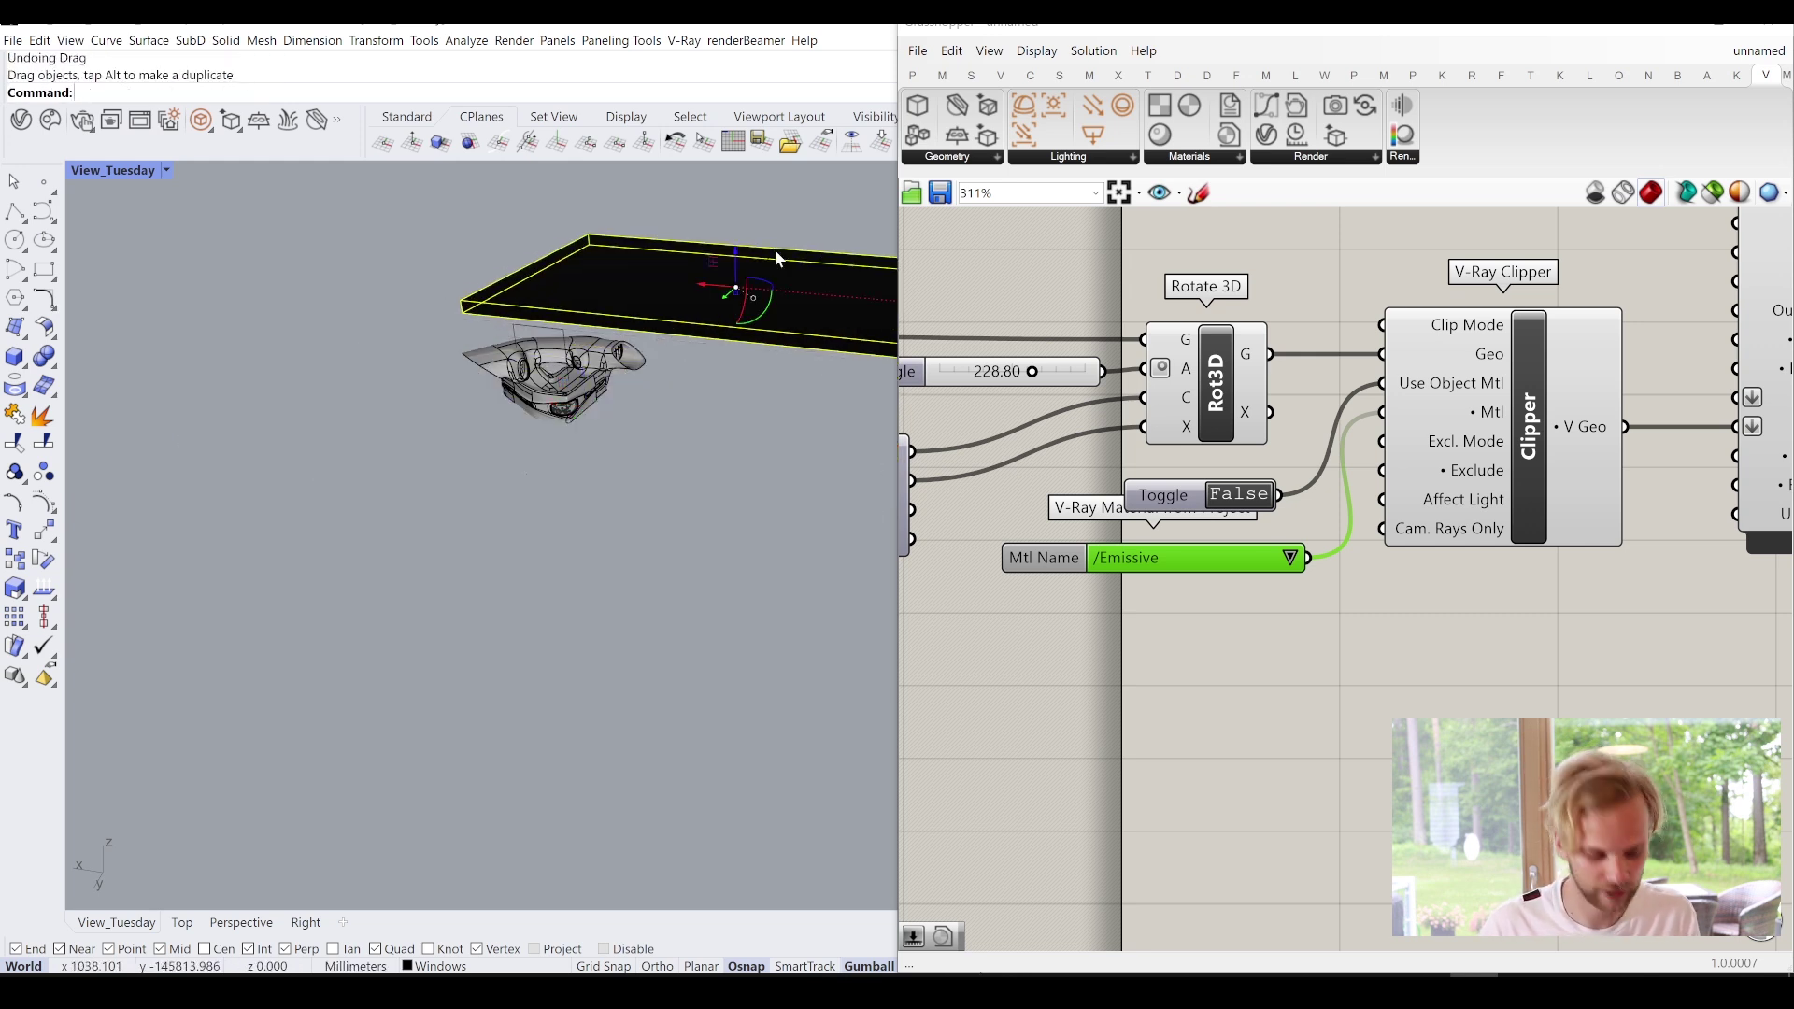
key(ctrl+z)
drag(660, 347, 748, 288)
key(ctrl+z)
Stretch the ground slab along its green and red axes so it extends much farther around the building.
right_drag(689, 546, 666, 645)
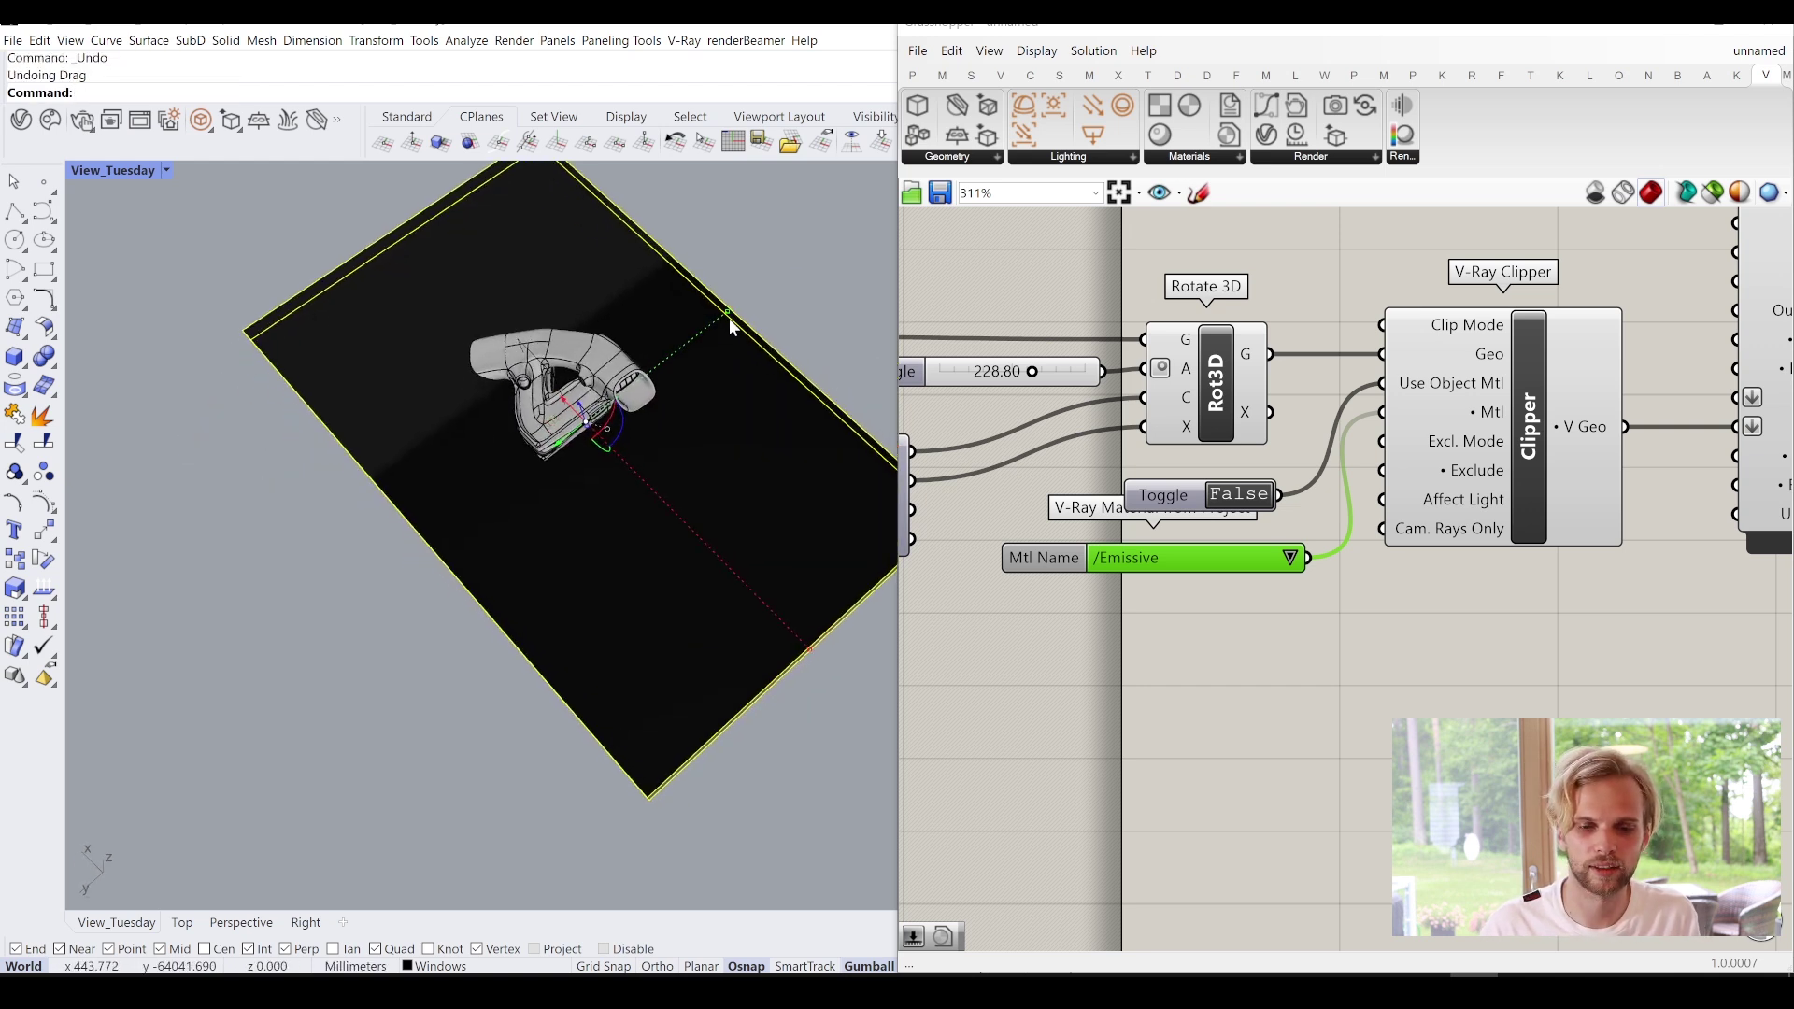
drag(726, 316, 853, 240)
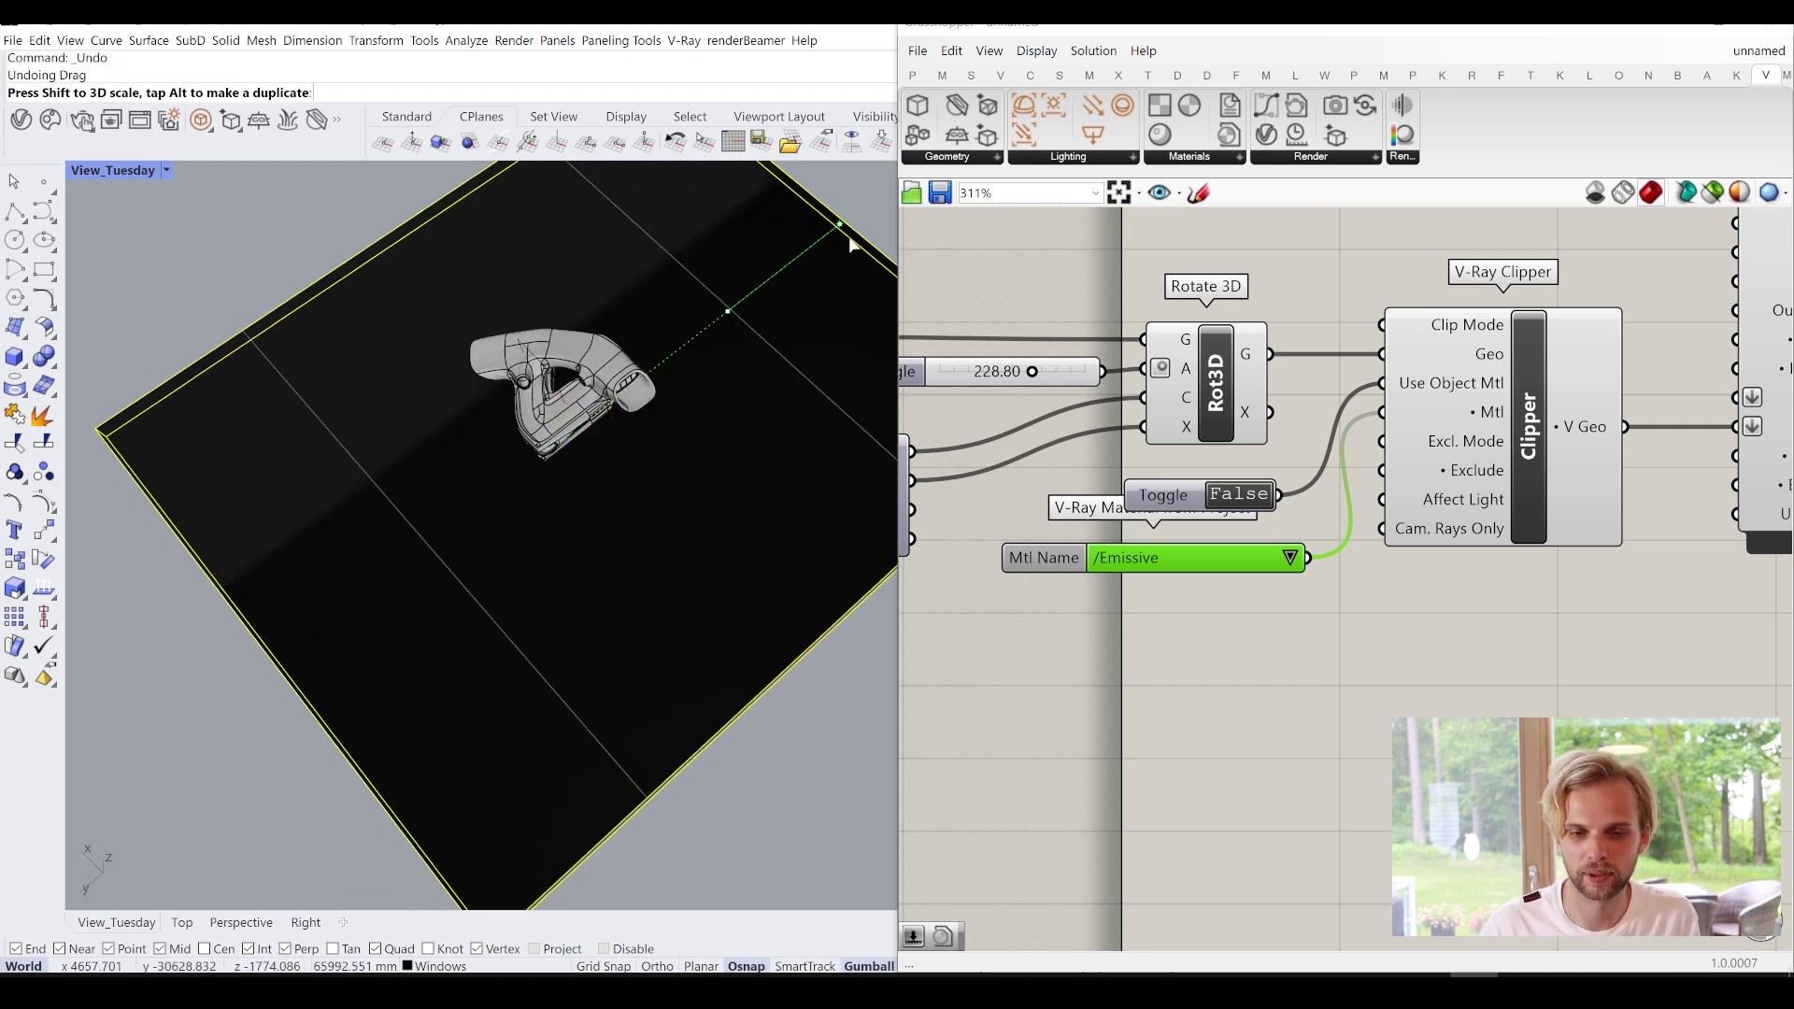
right_drag(834, 283, 598, 553)
scroll(552, 477, up, 6)
shift+right_drag(529, 360, 570, 590)
scroll(424, 452, down, 7)
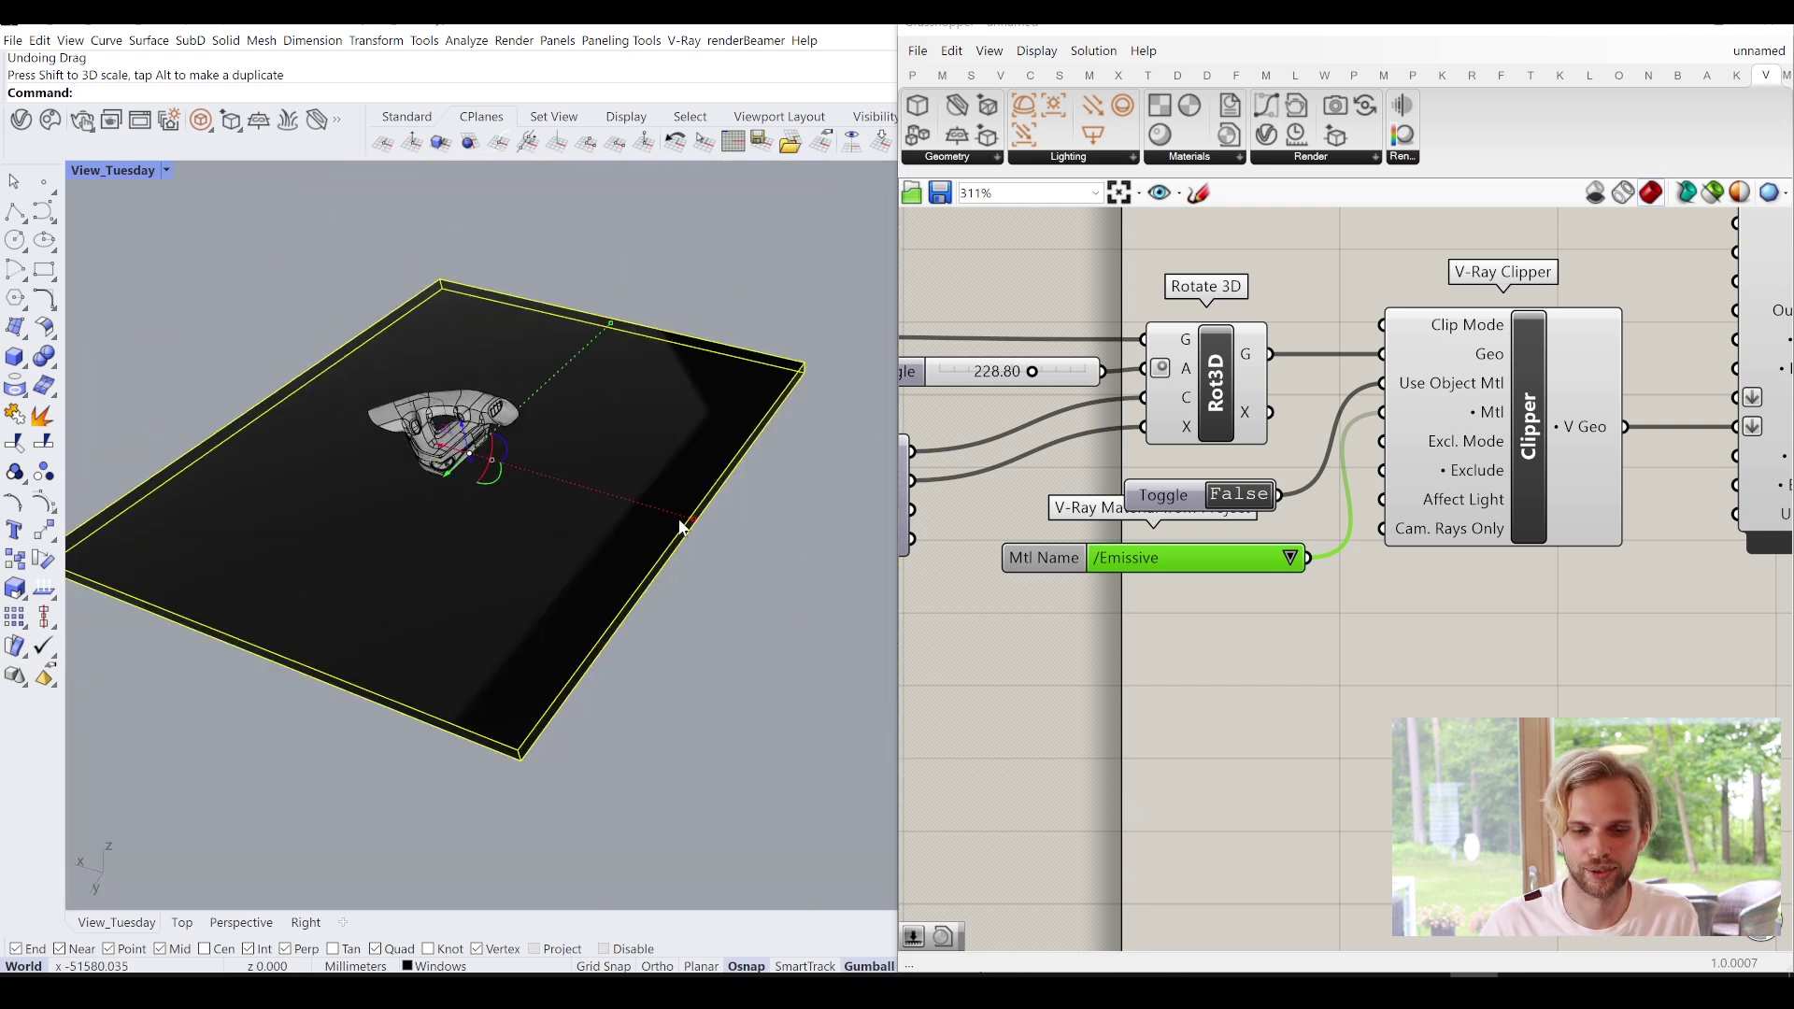
drag(699, 524, 861, 682)
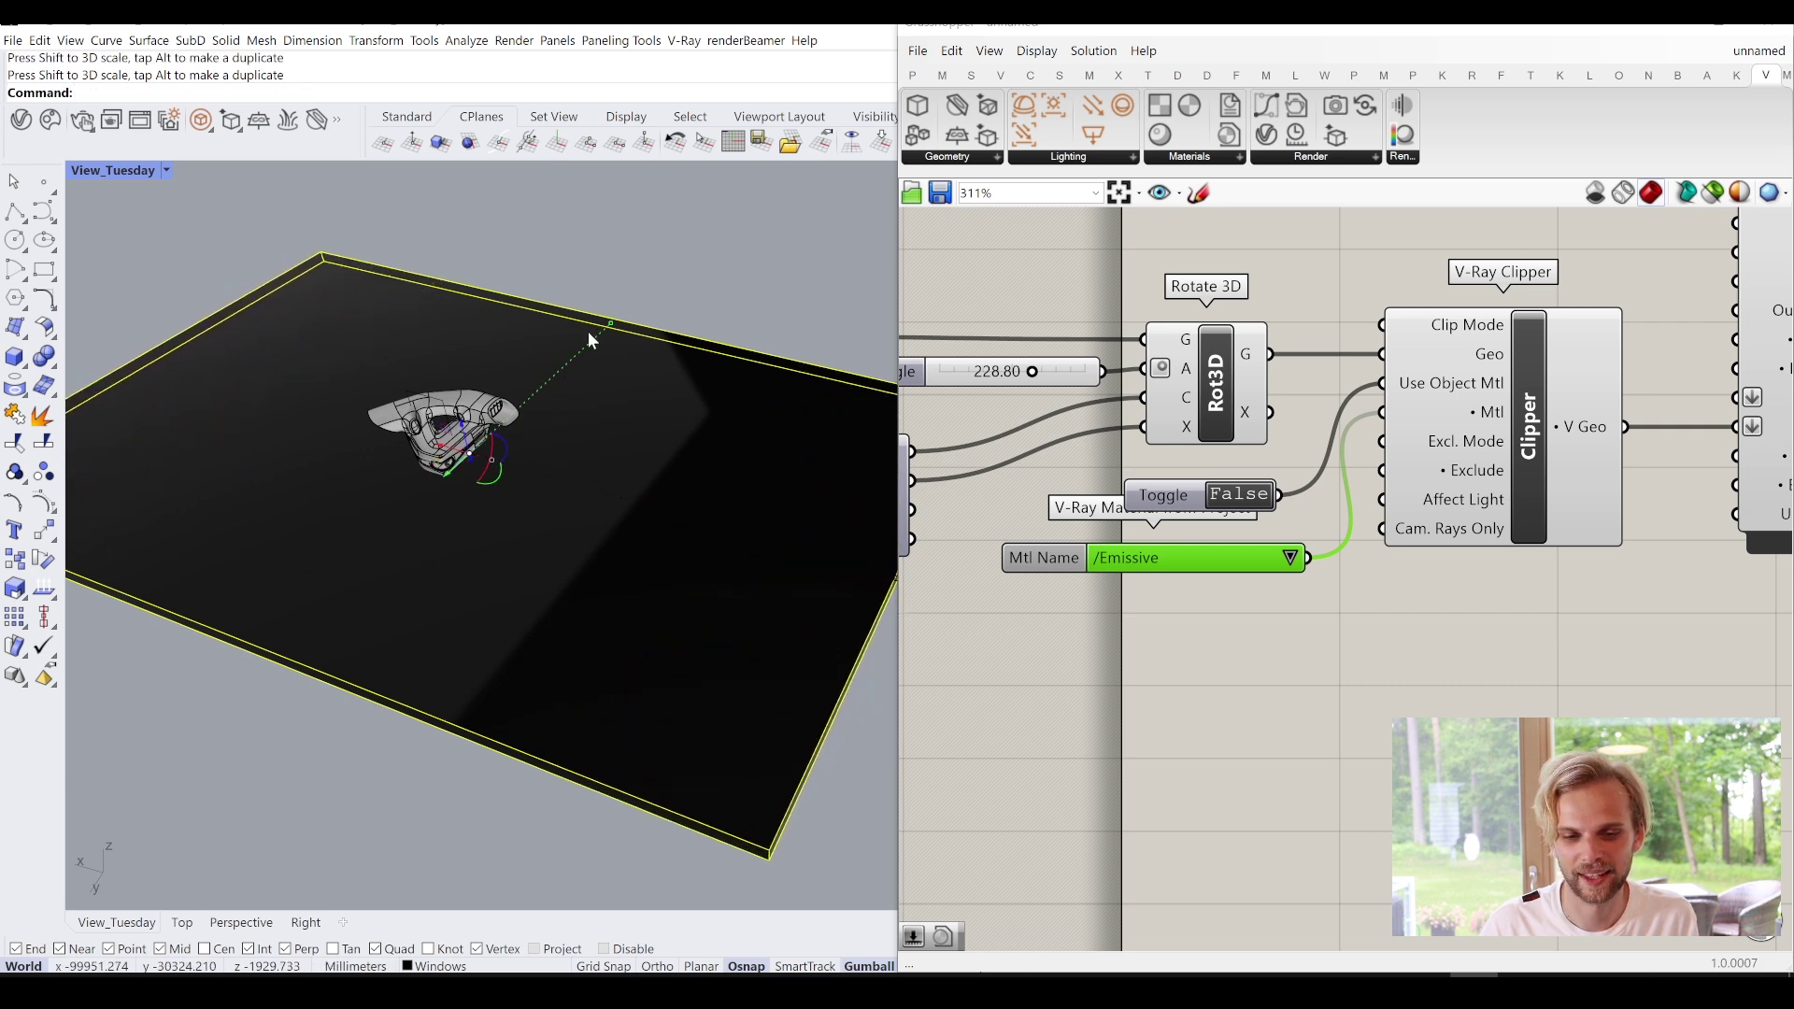
drag(614, 324, 703, 244)
key(ctrl+z)
Lock the enlarged ground slab.
right_drag(703, 246, 686, 514)
text(Lock)
key(Return)
scroll(721, 524, up, 5)
scroll(721, 523, down, 5)
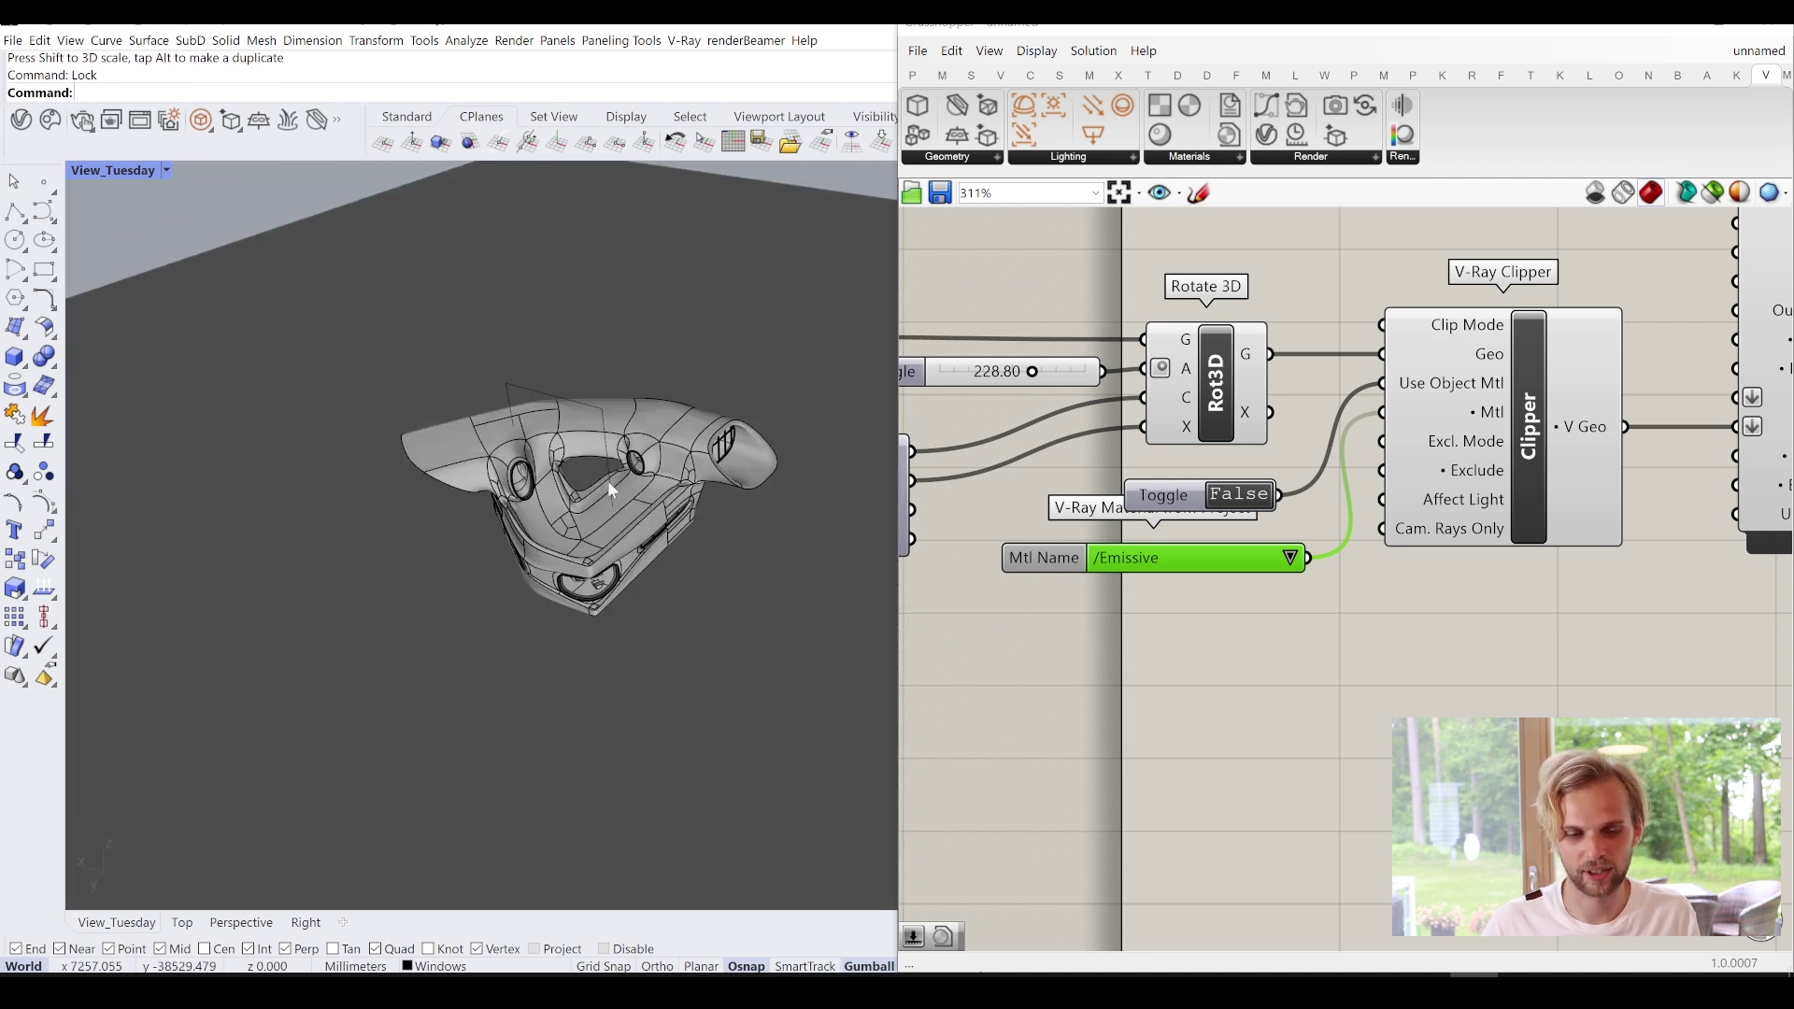
Zoom to the building mass, widen the View_Tuesday viewport against the Grasshopper window, and clear the selection.
click(432, 437)
text(zs)
key(Return)
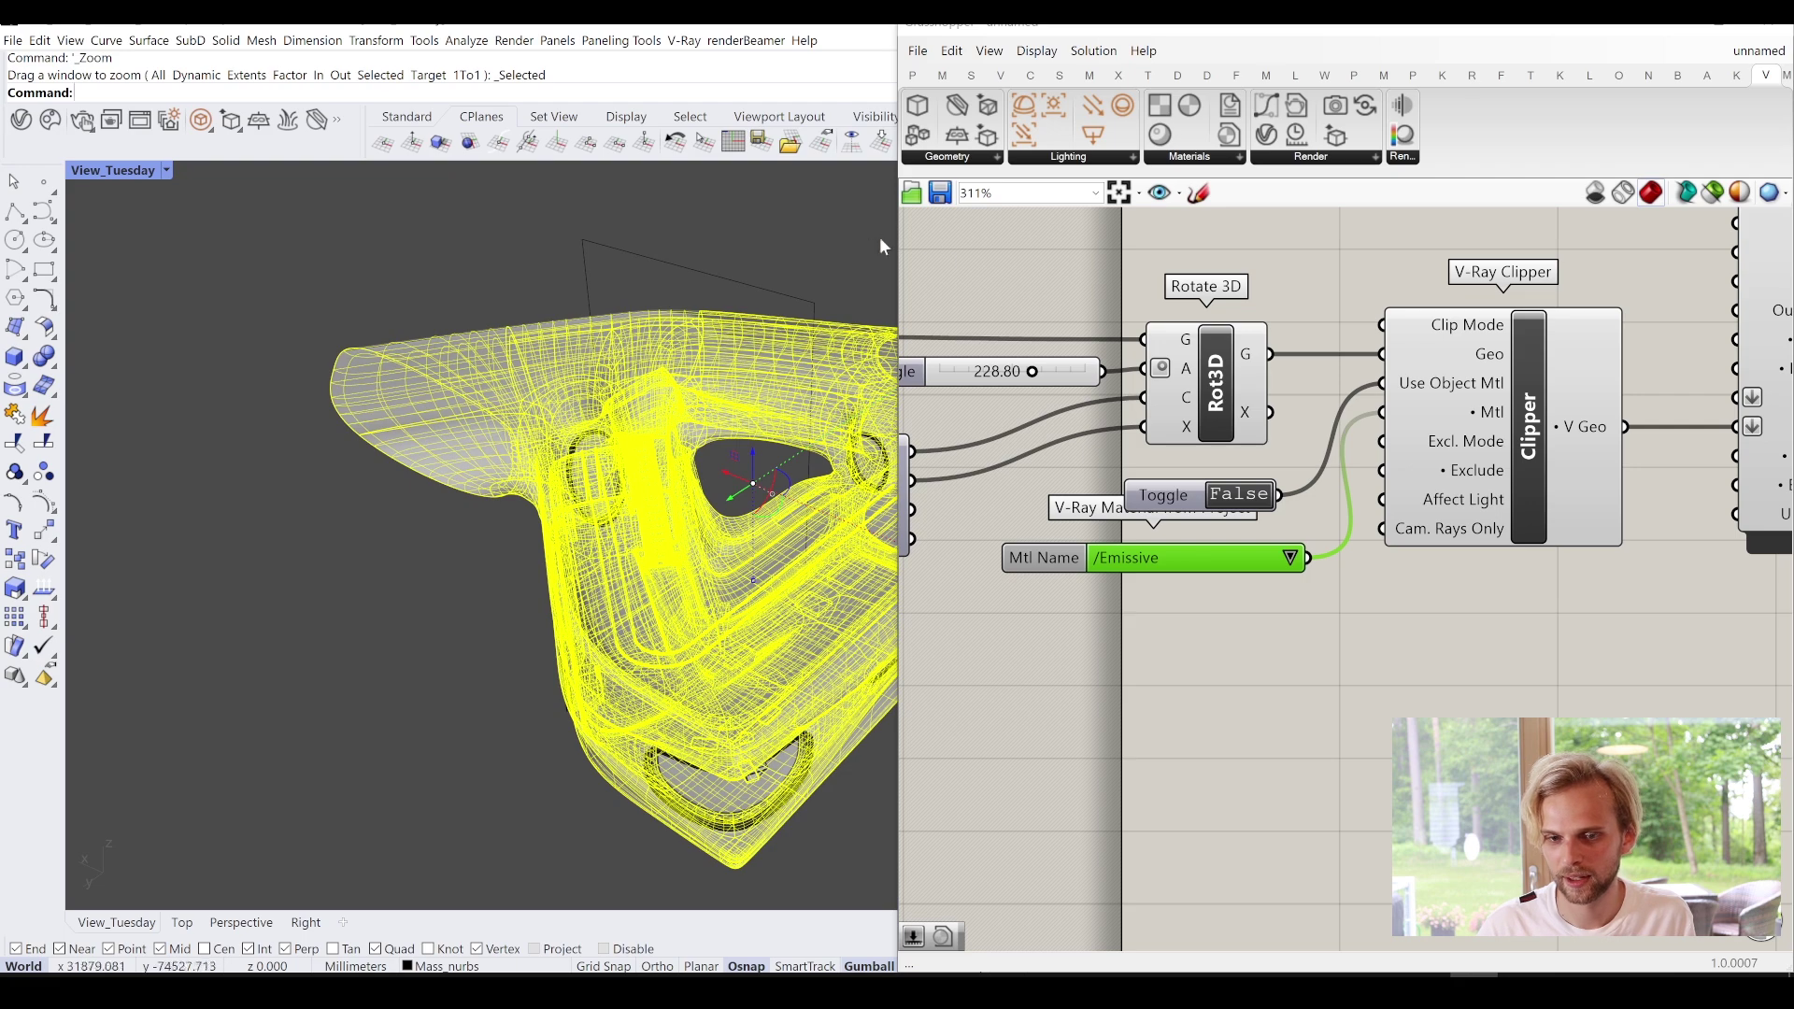
drag(898, 242, 1338, 242)
mouse_move(1016, 383)
right_down()
mouse_move(973, 427)
mouse_move(1007, 373)
right_up()
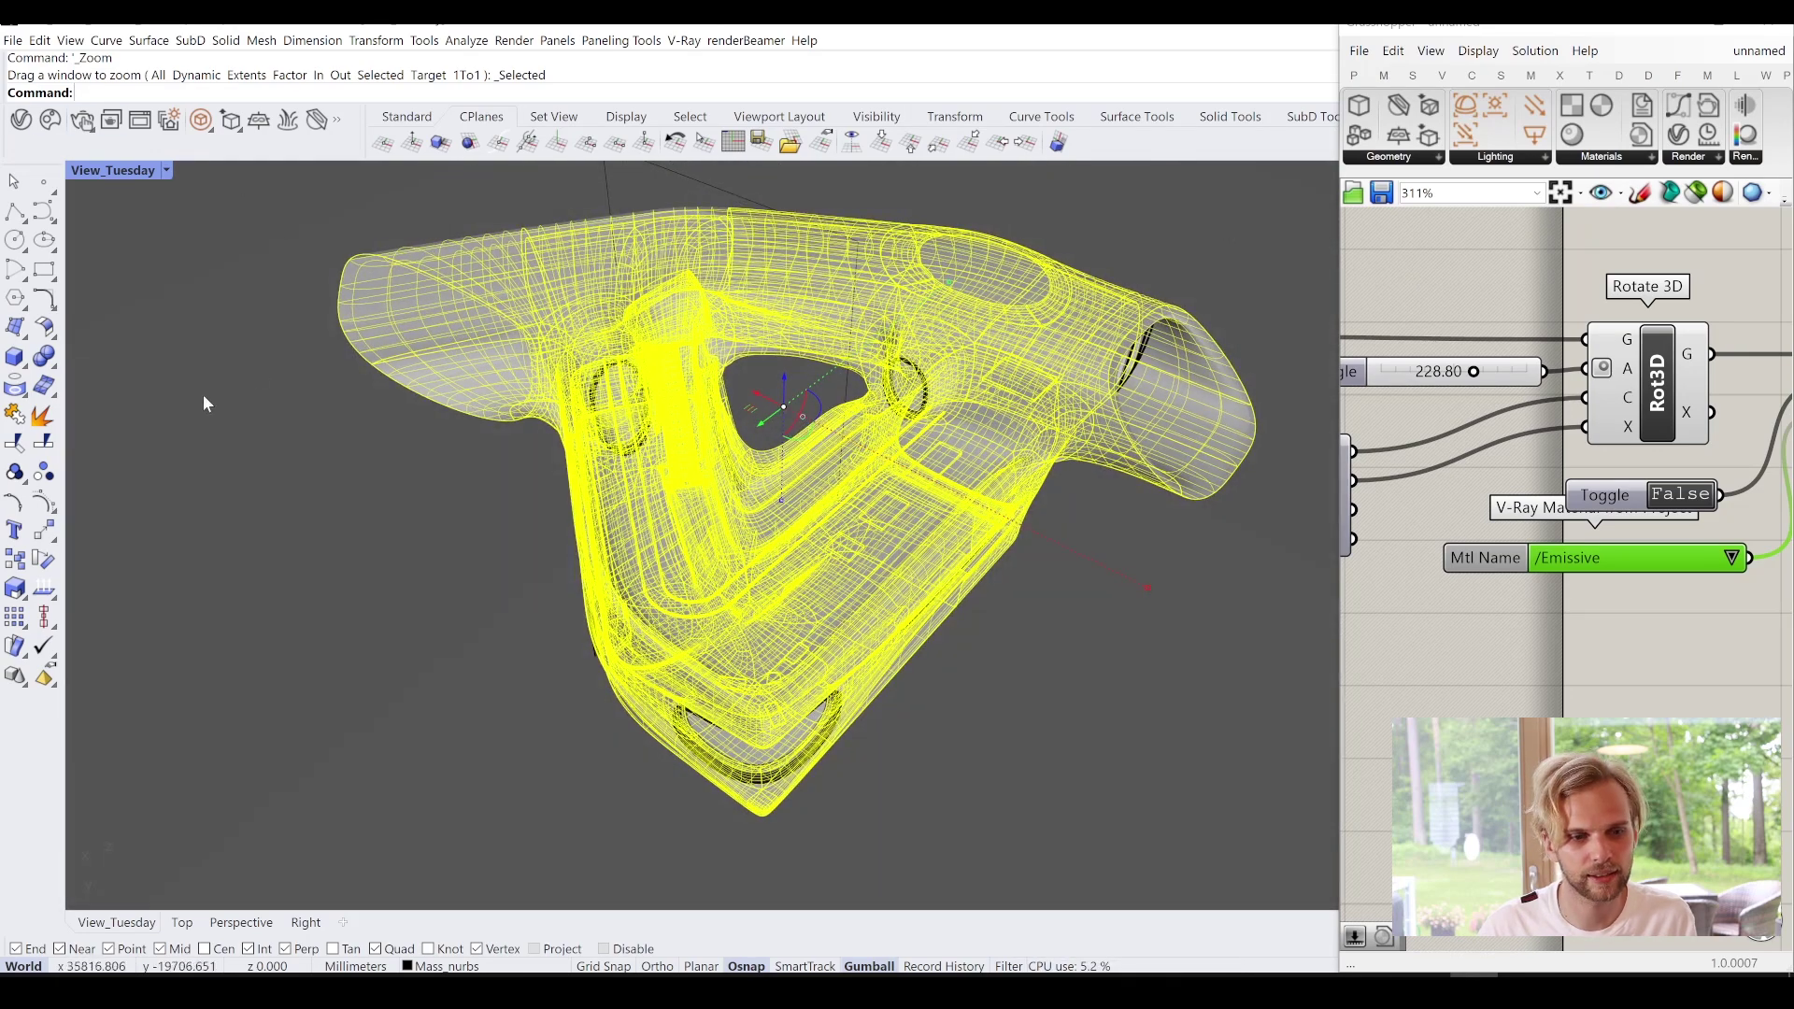
click(204, 398)
right_drag(1503, 485, 1544, 519)
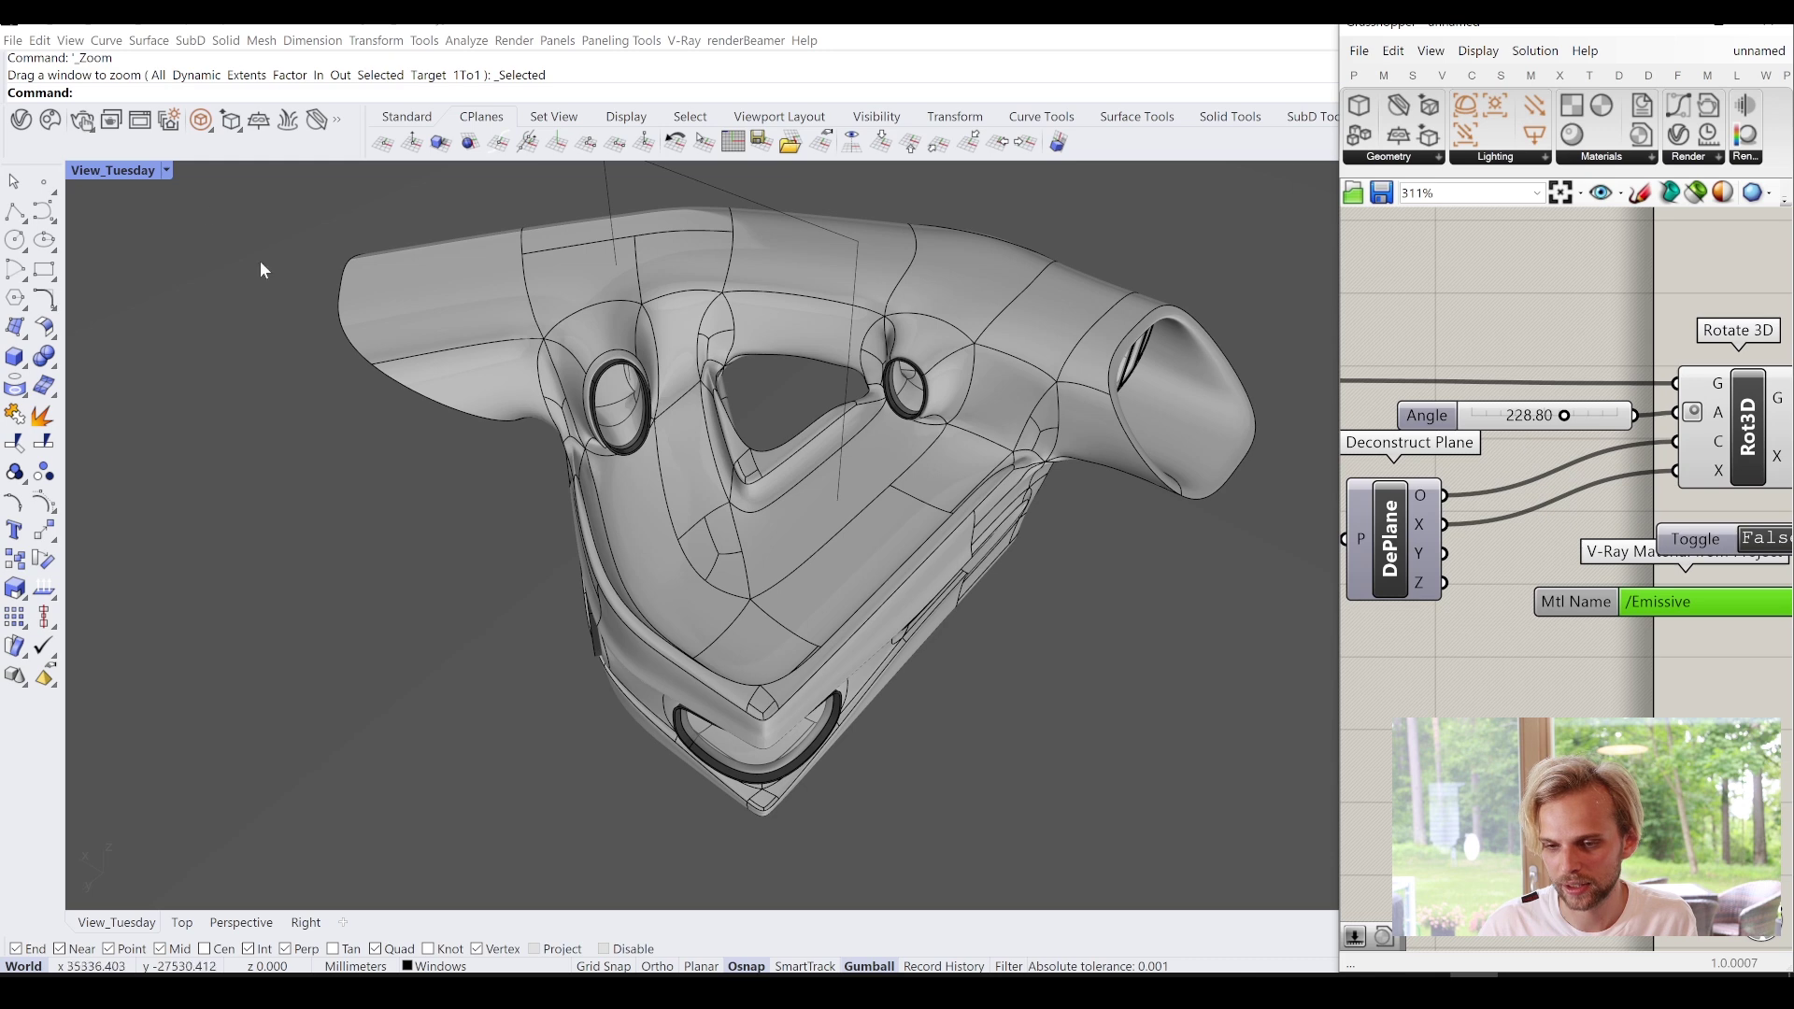
Run an interactive V-Ray render of the section, then stop it and close the frame buffer.
click(81, 120)
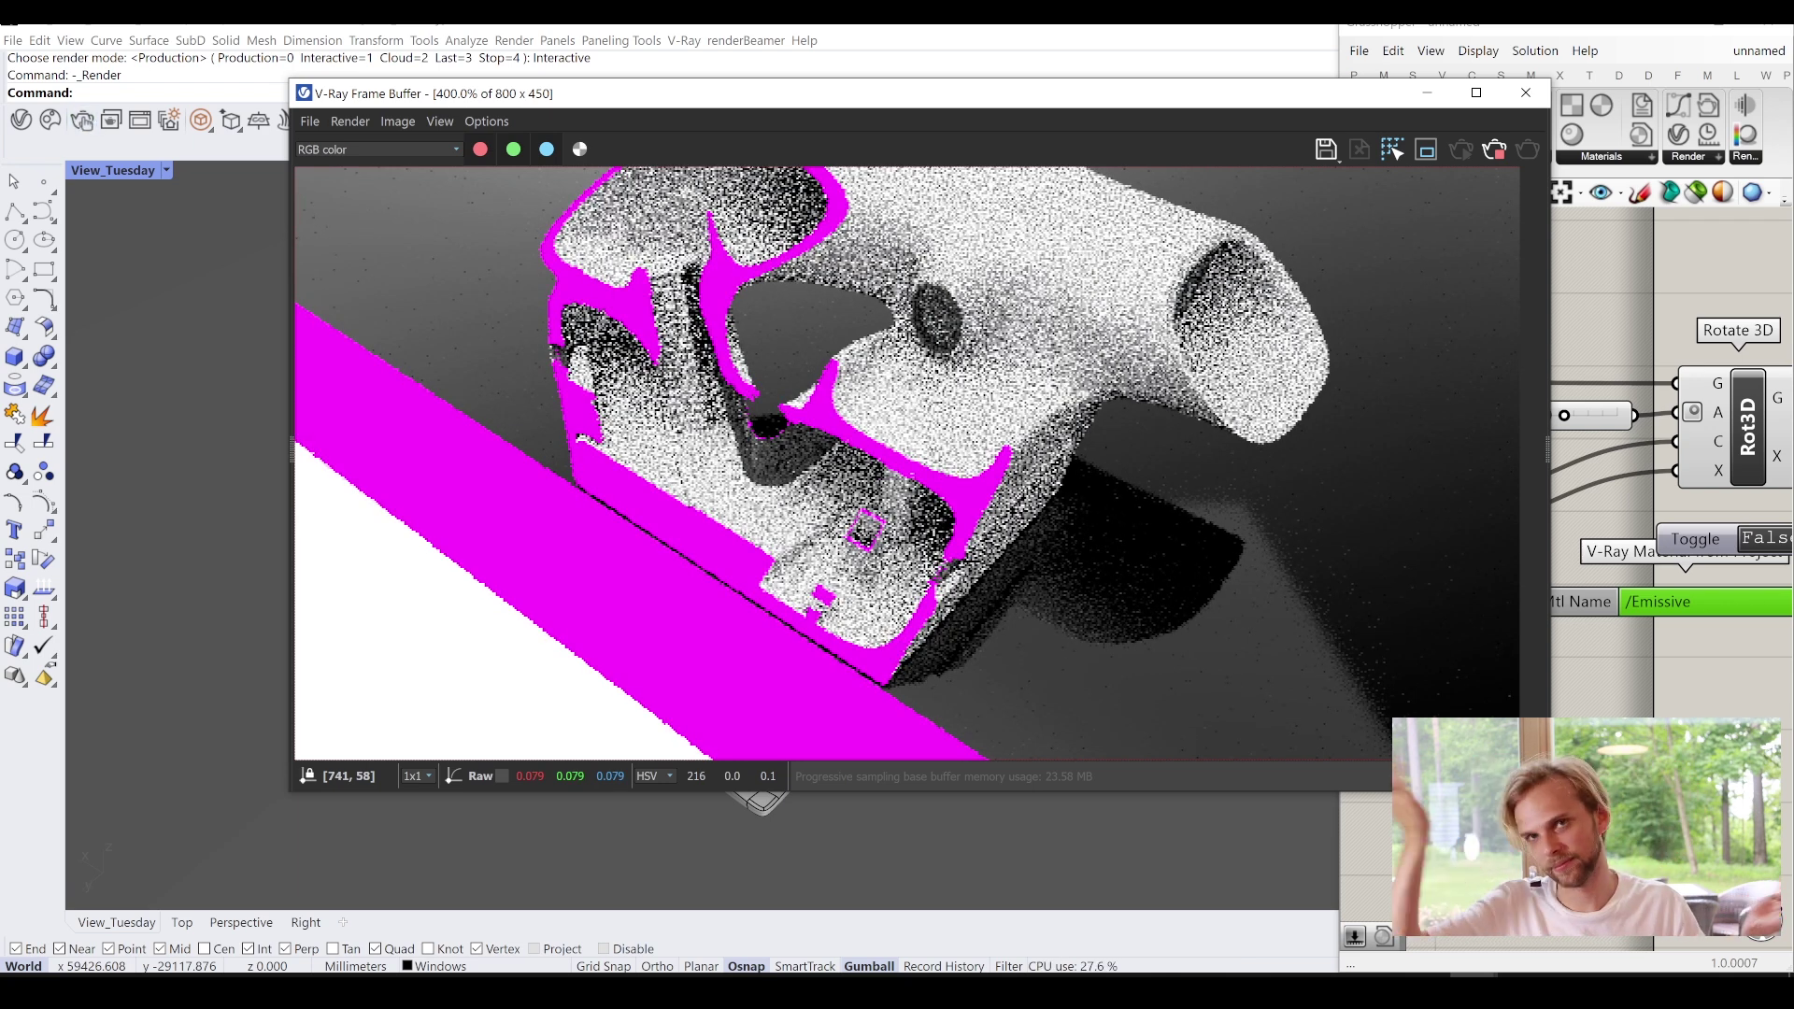
click(1499, 159)
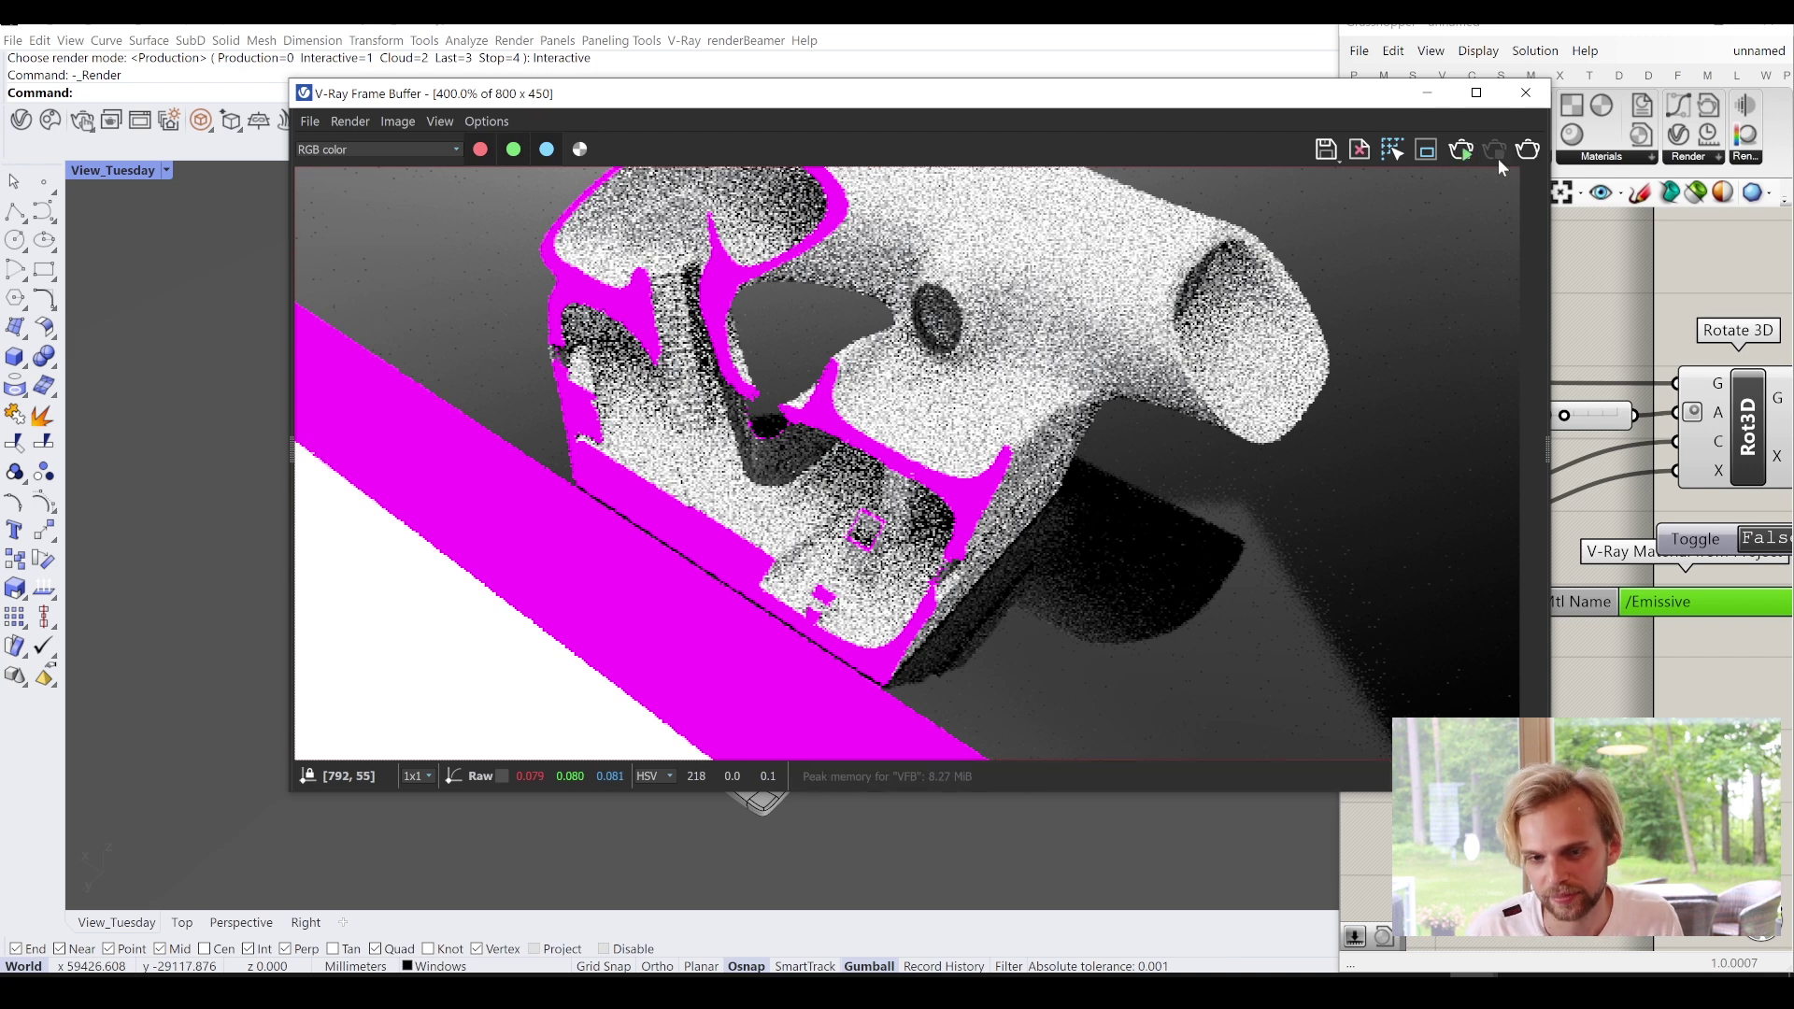
click(1527, 93)
Widen the Grasshopper window, add a panel below the material component, and connect it to the Clipper's Excl. Mode input.
scroll(1486, 682, down, 3)
right_drag(1541, 846, 1478, 636)
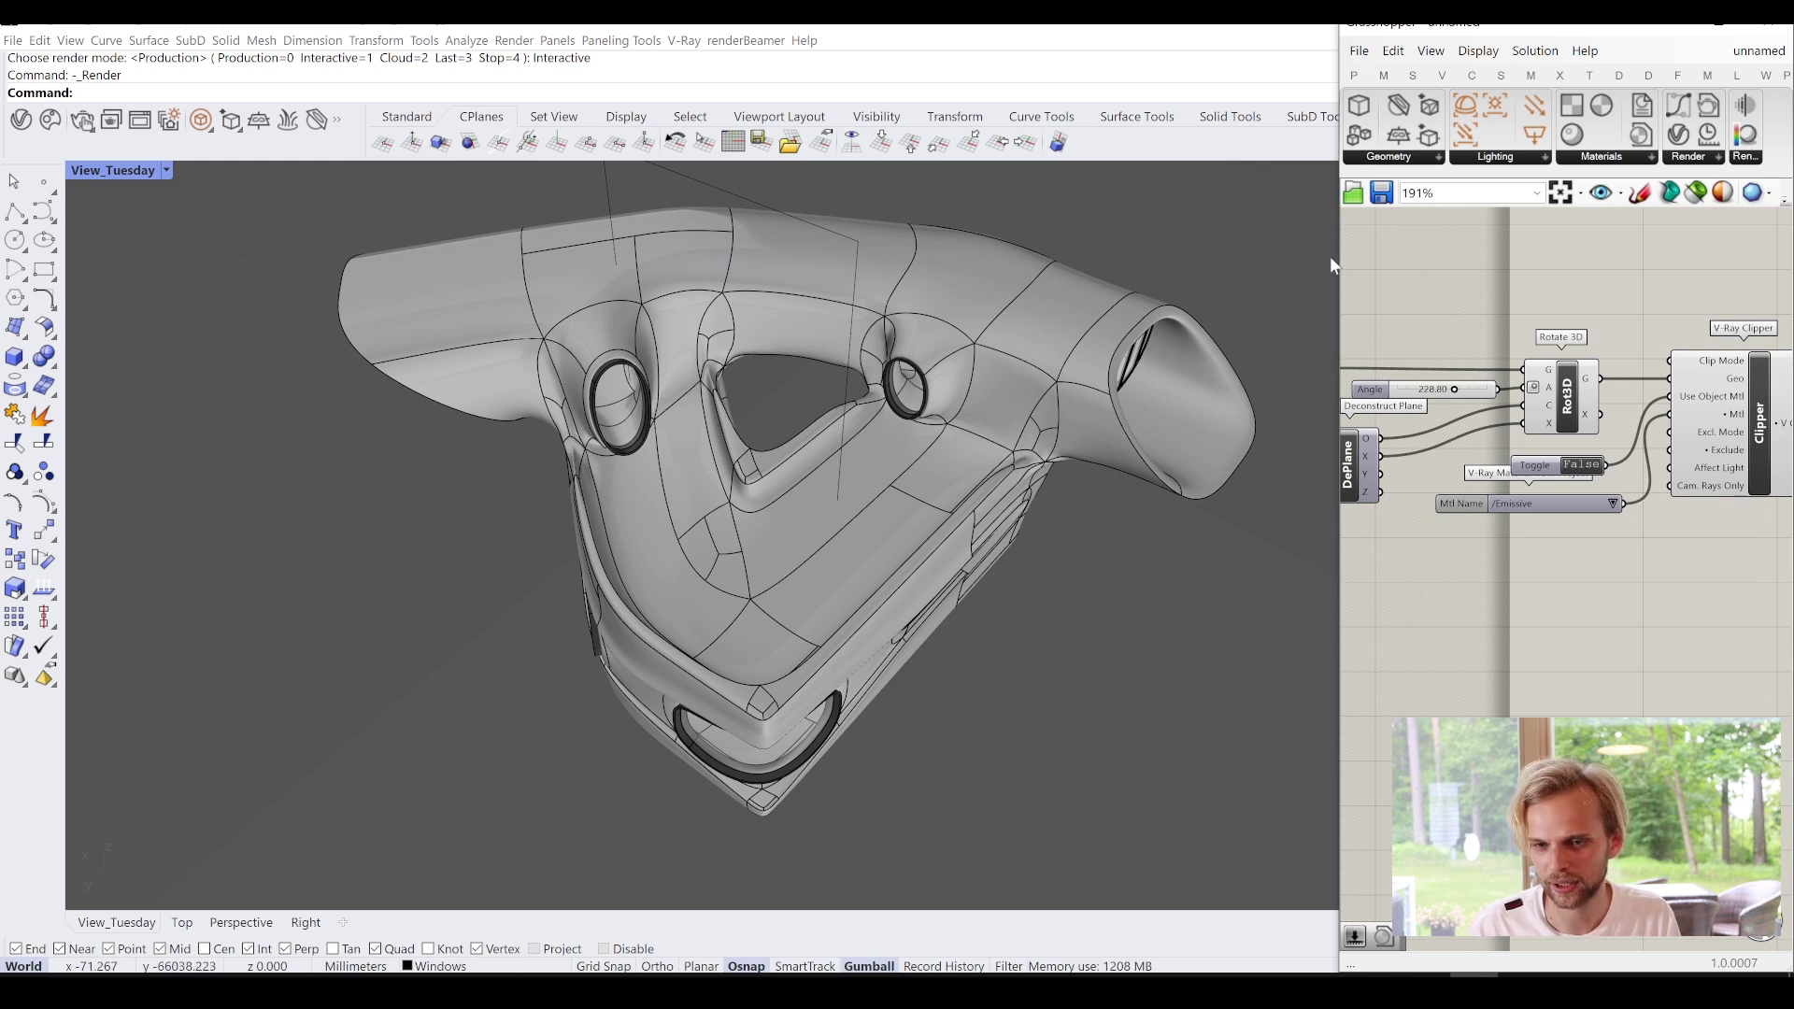
drag(1339, 267, 1112, 272)
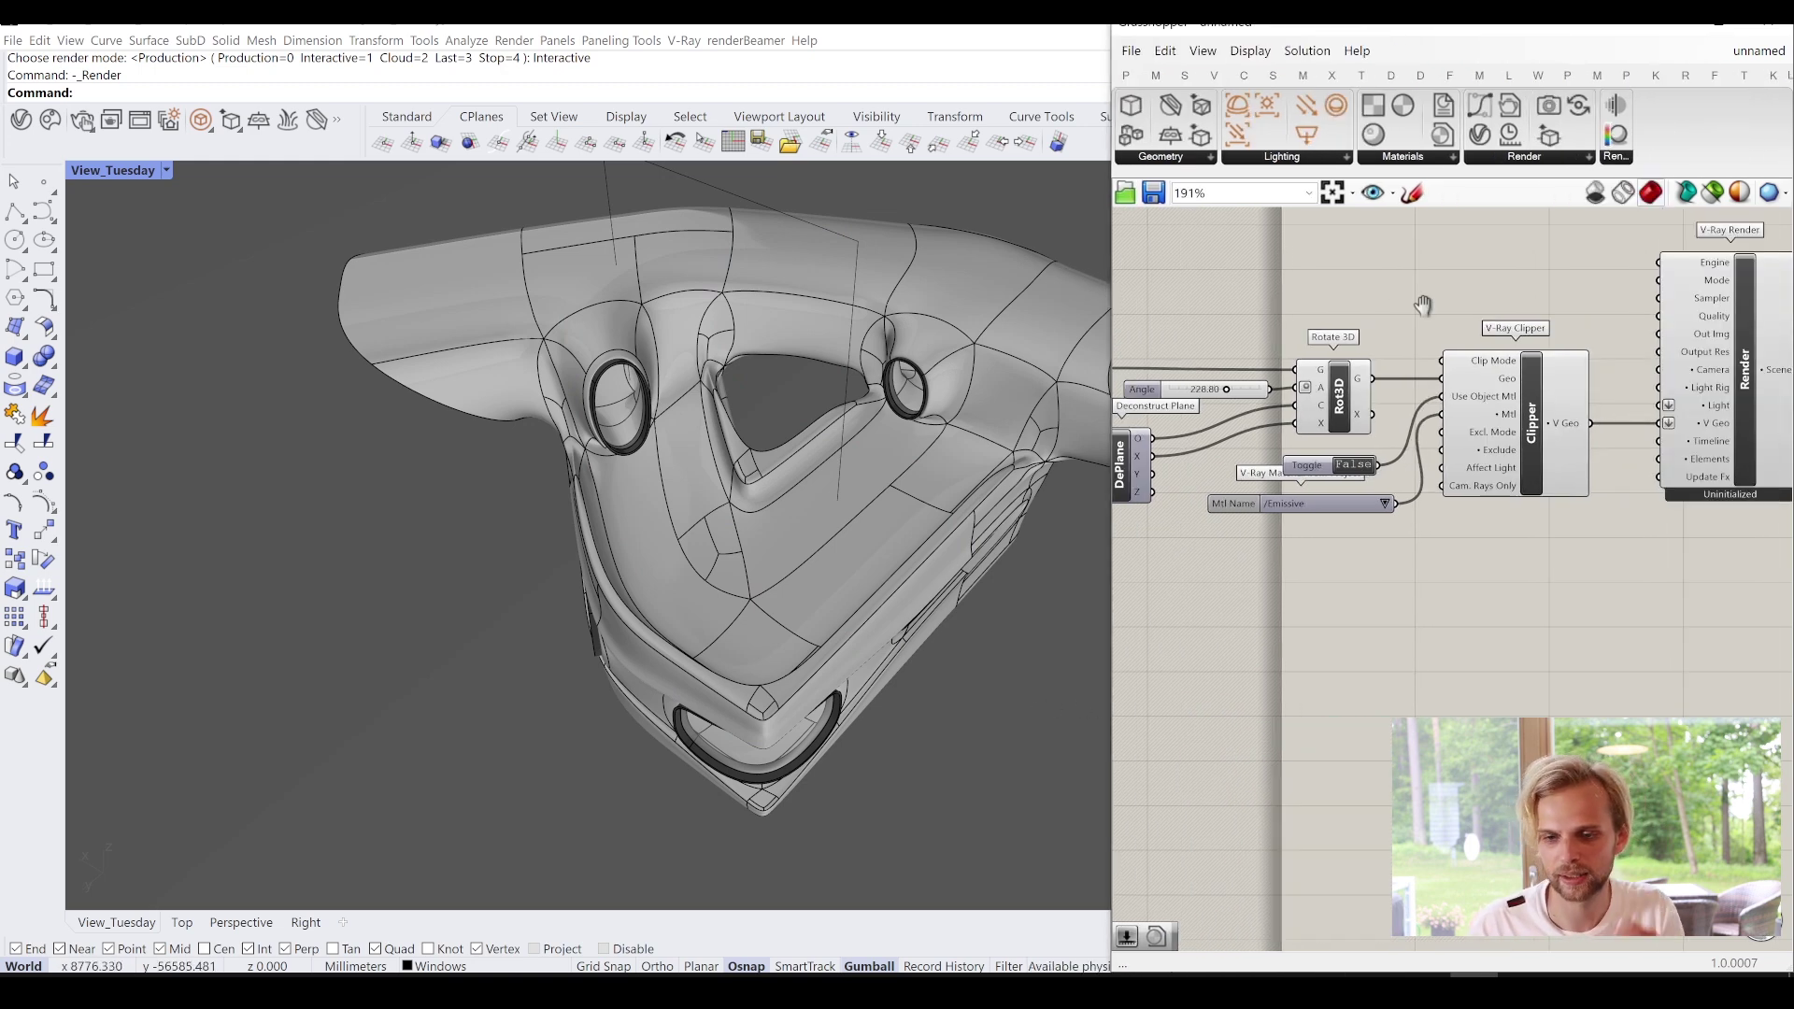
scroll(1416, 458, up, 5)
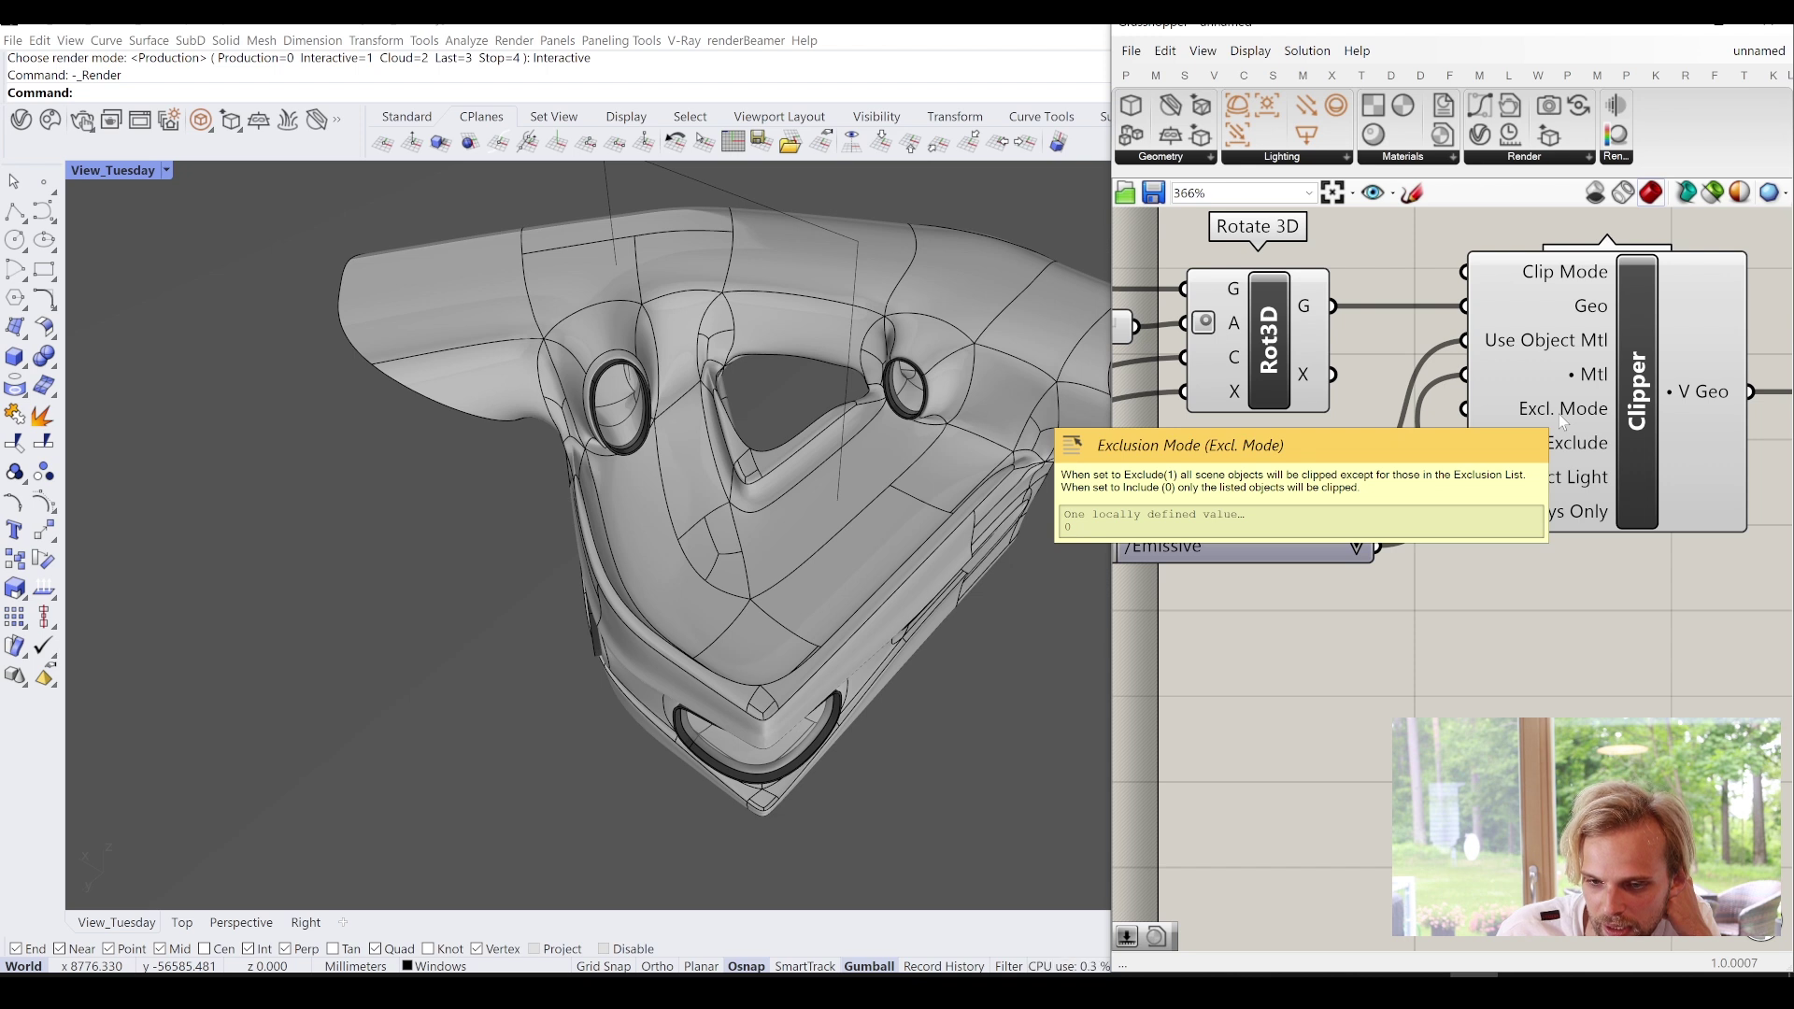
double_click(1356, 613)
text(panel)
key(Return)
drag(1307, 646, 1199, 748)
drag(1355, 713, 1464, 408)
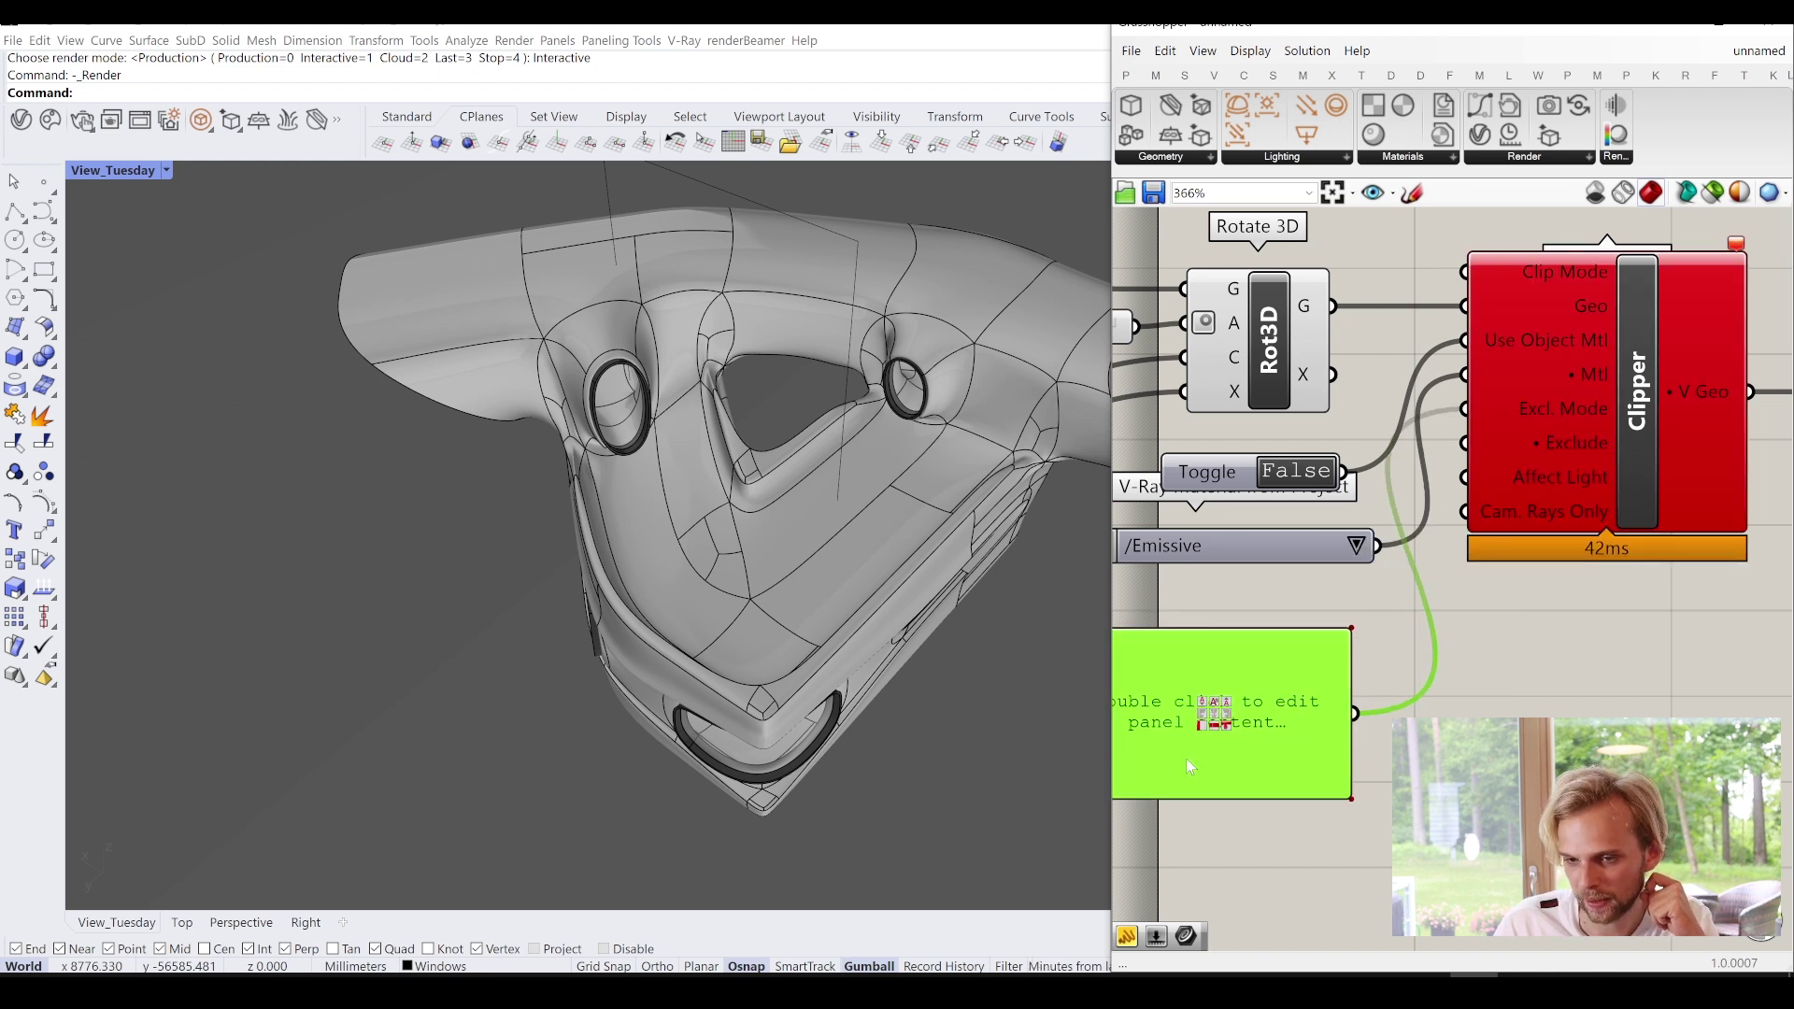
Enter 1 in the exclusion mode panel and shrink the panel to a compact size.
double_click(1271, 742)
key(BackSpace)
text(1)
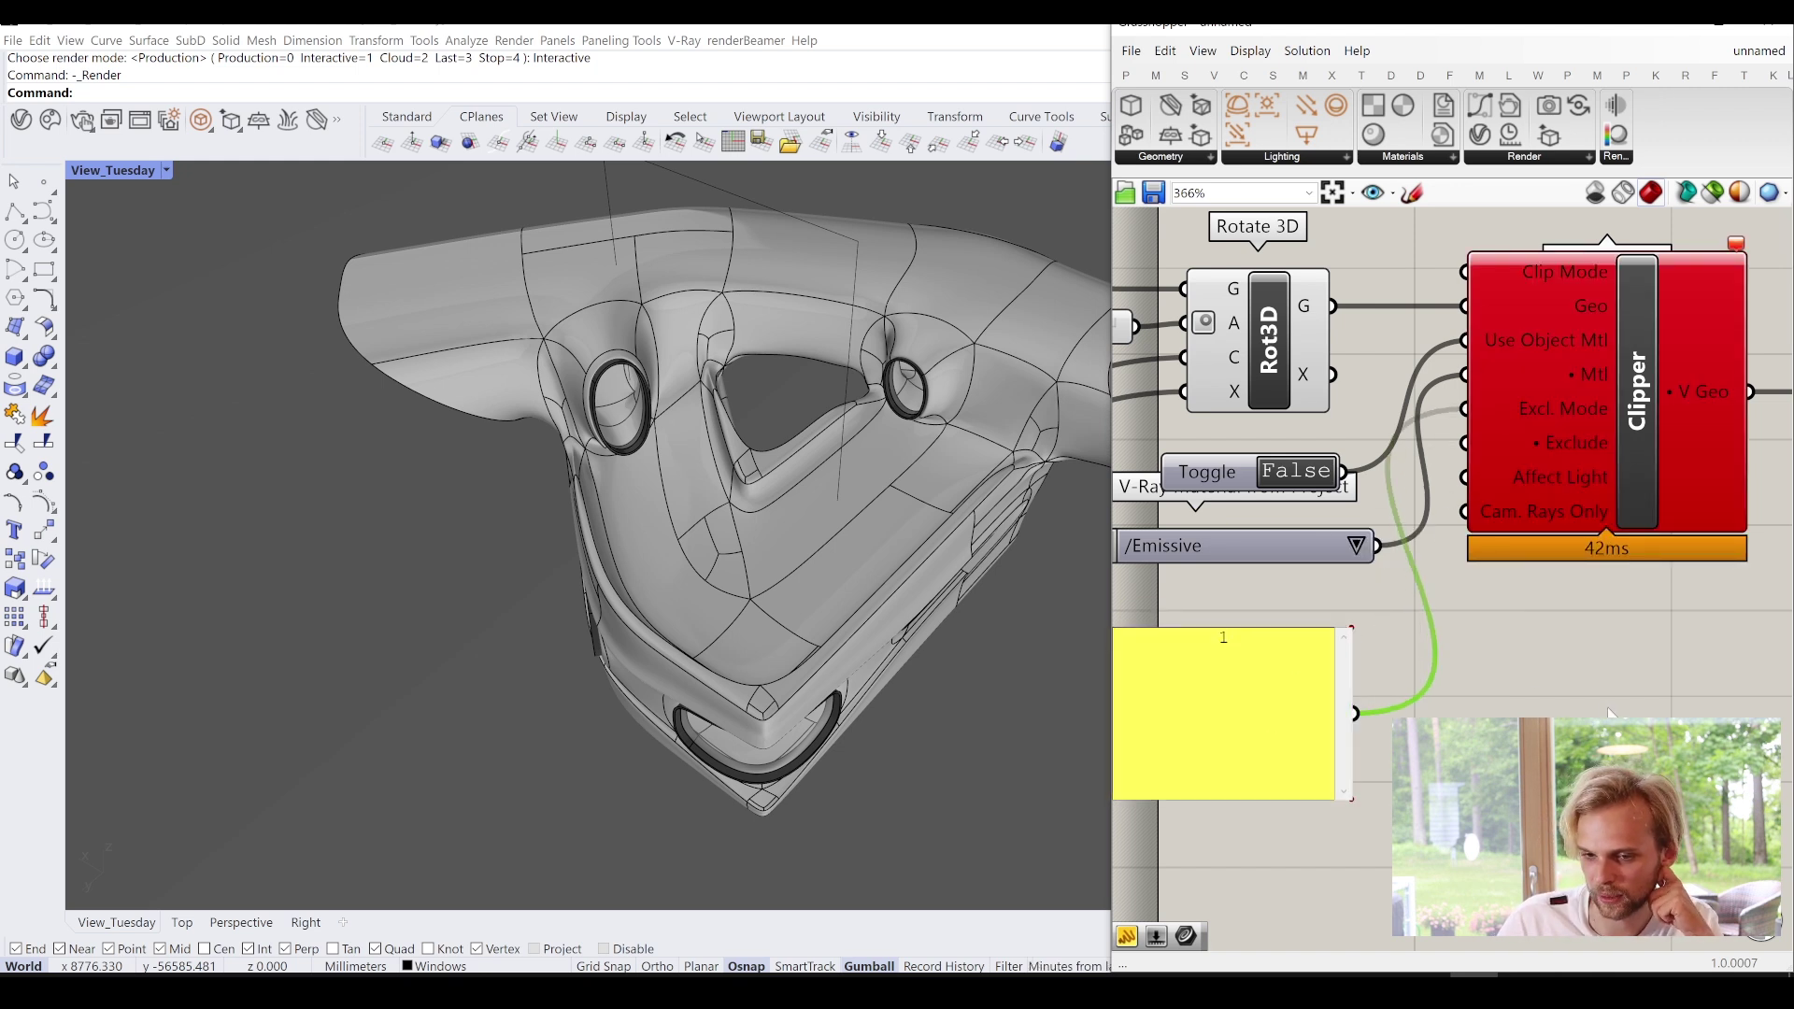
click(1392, 684)
click(1393, 684)
scroll(1392, 654, down, 3)
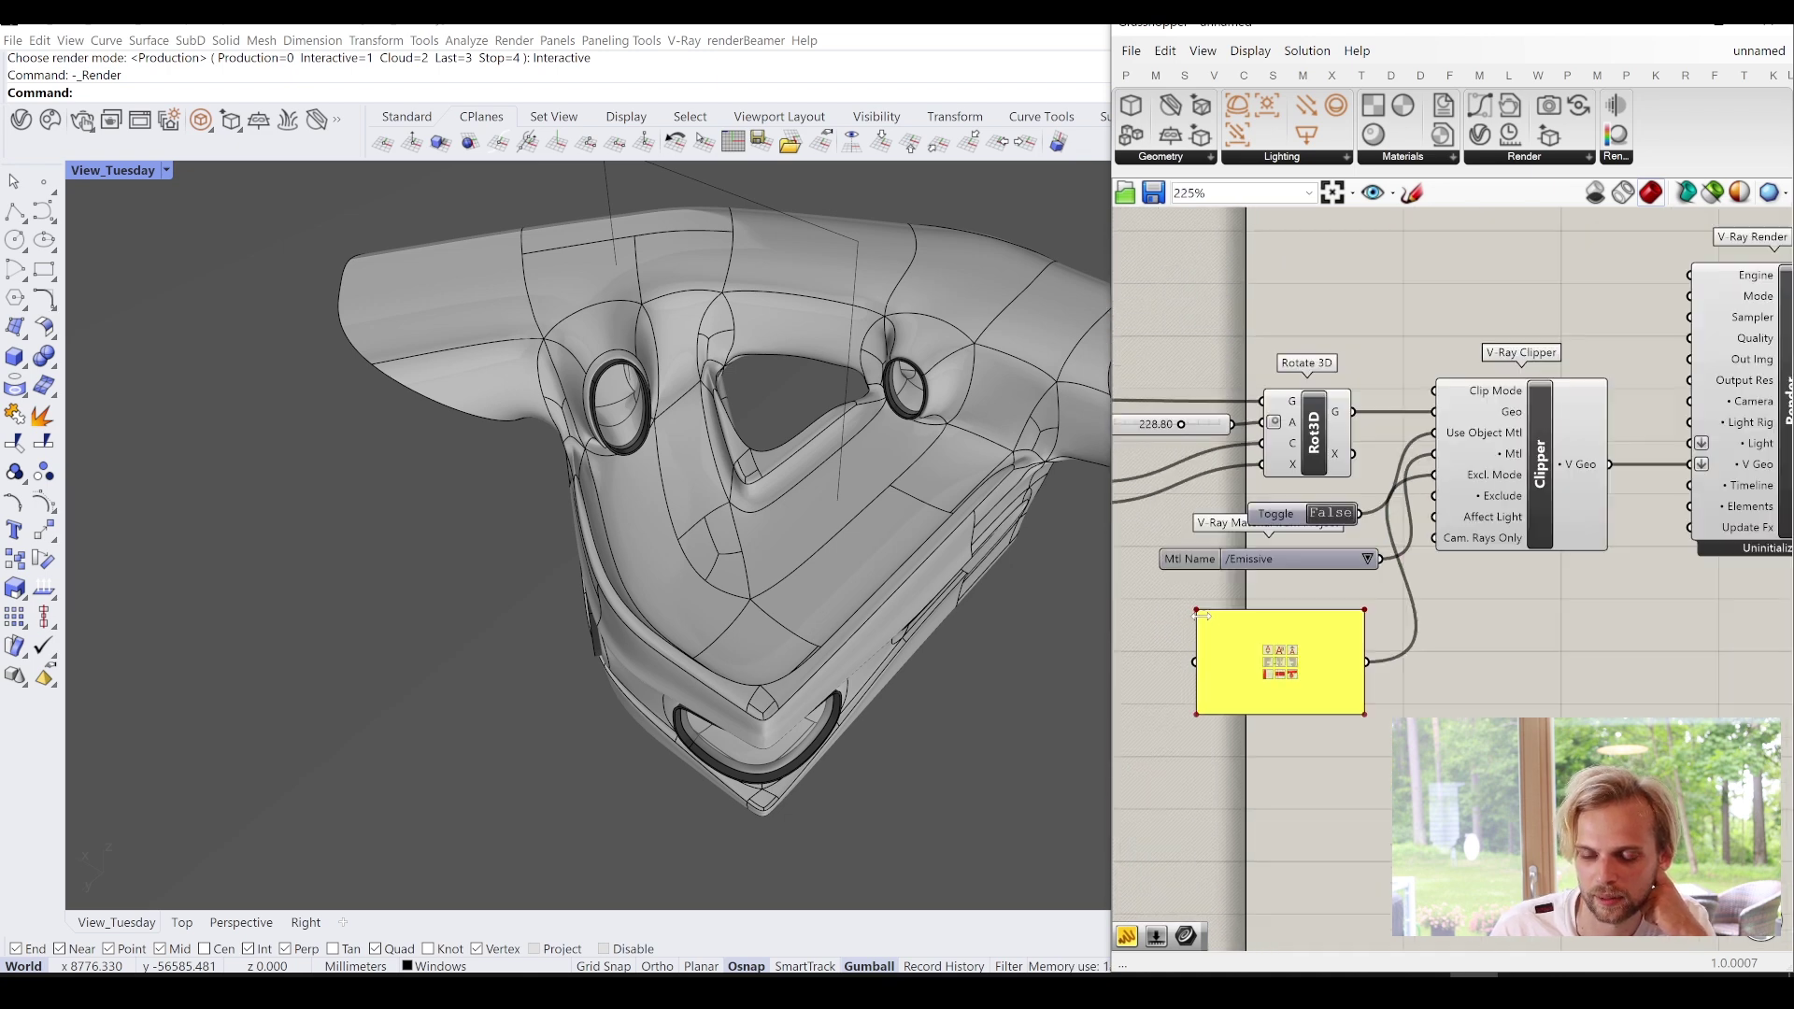
drag(1203, 616, 1348, 591)
click(1412, 612)
scroll(1493, 472, up, 2)
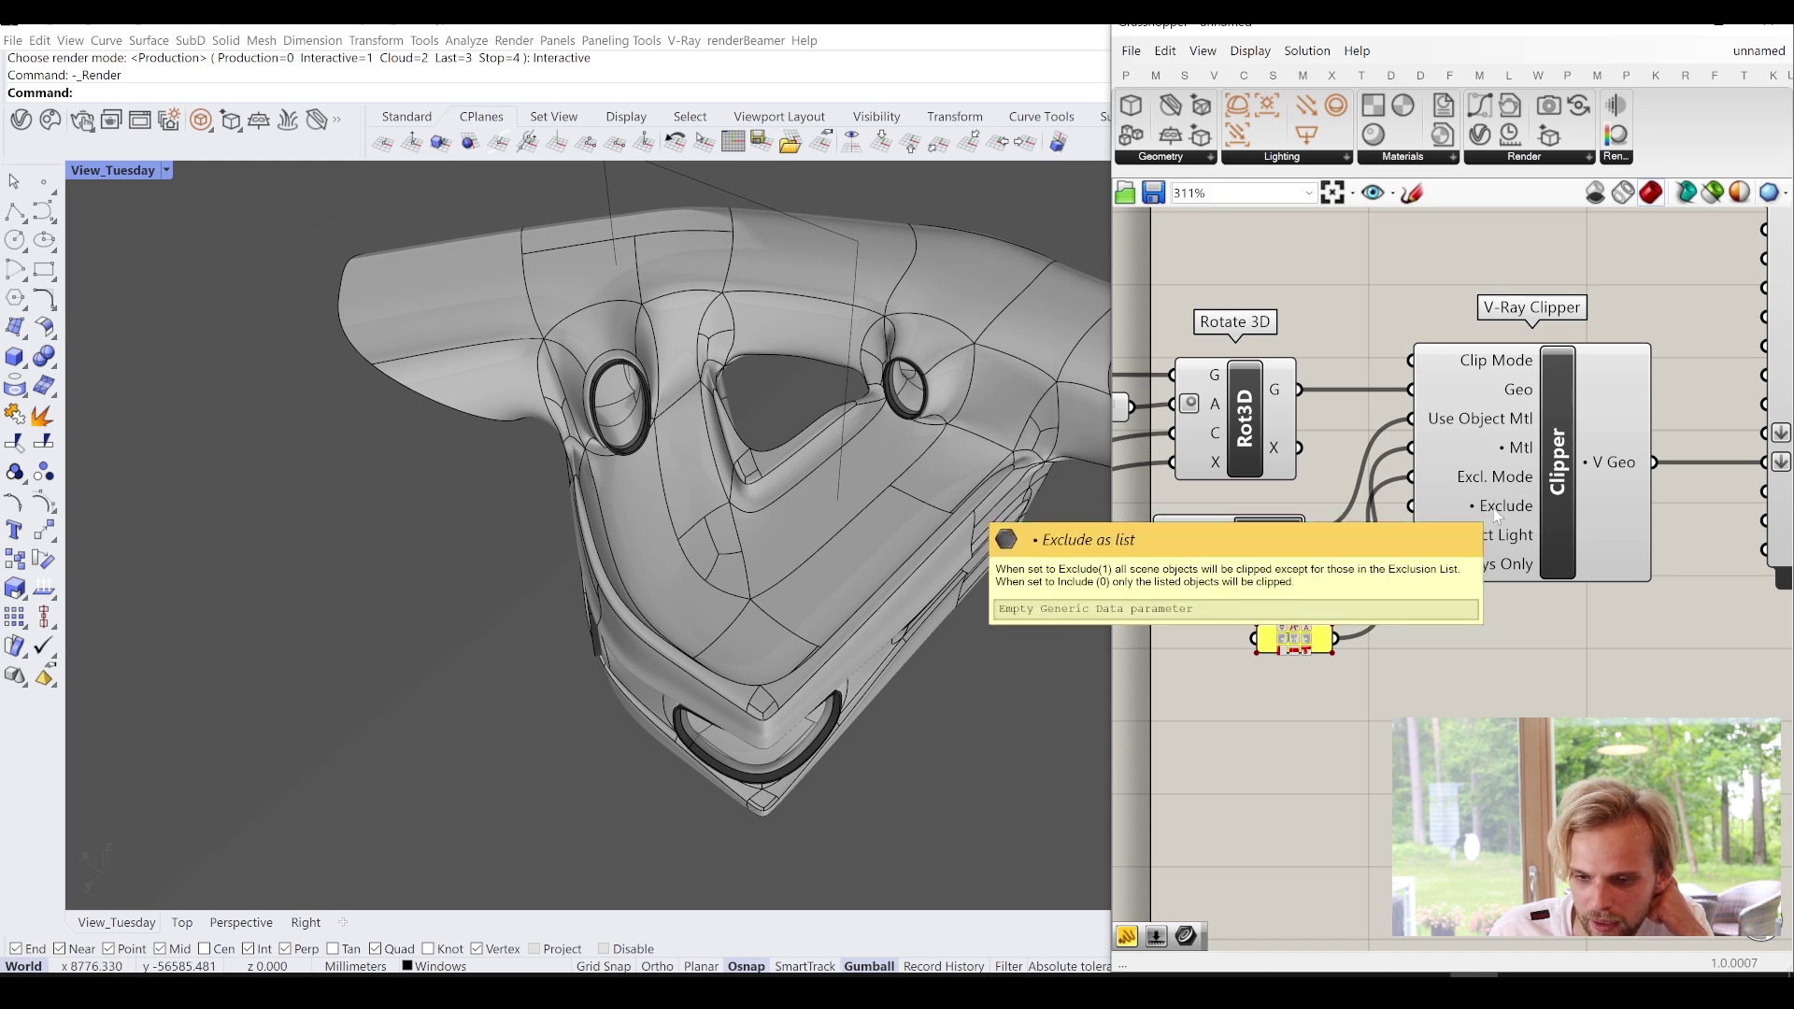
Add a V-Ray Geometry component below the exclusion mode panel.
click(1183, 159)
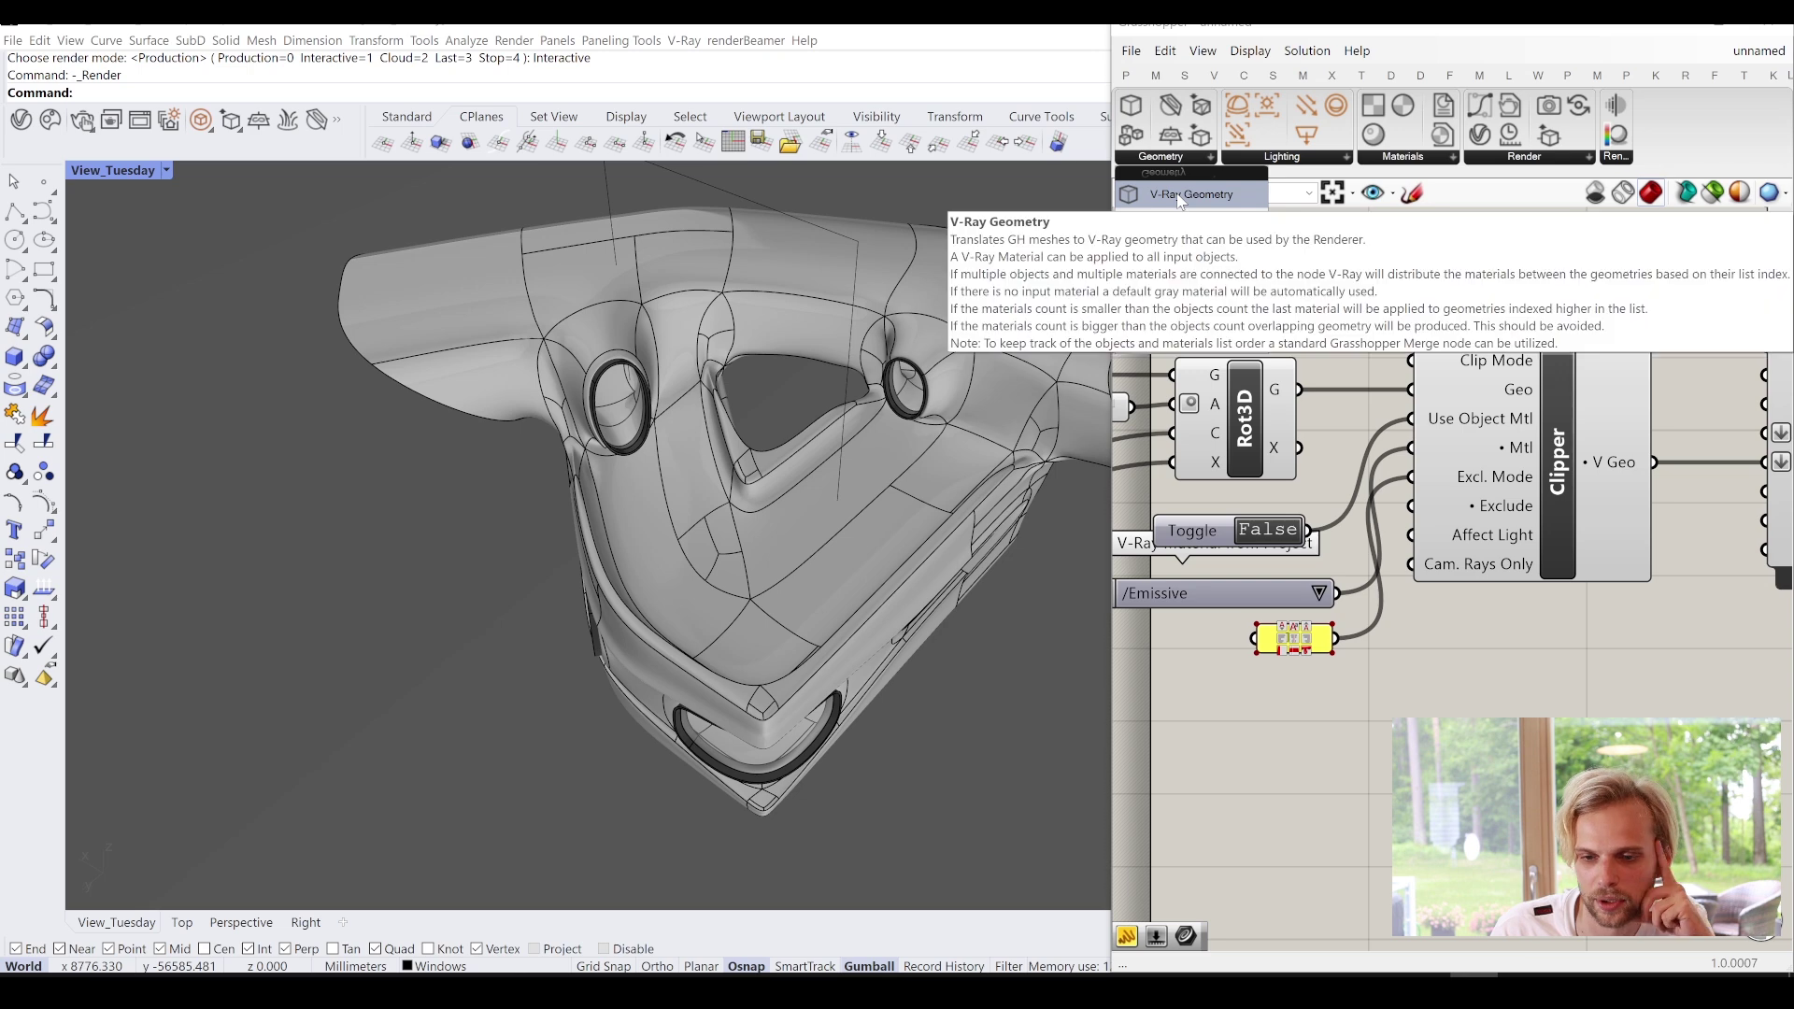
drag(1179, 199, 1252, 801)
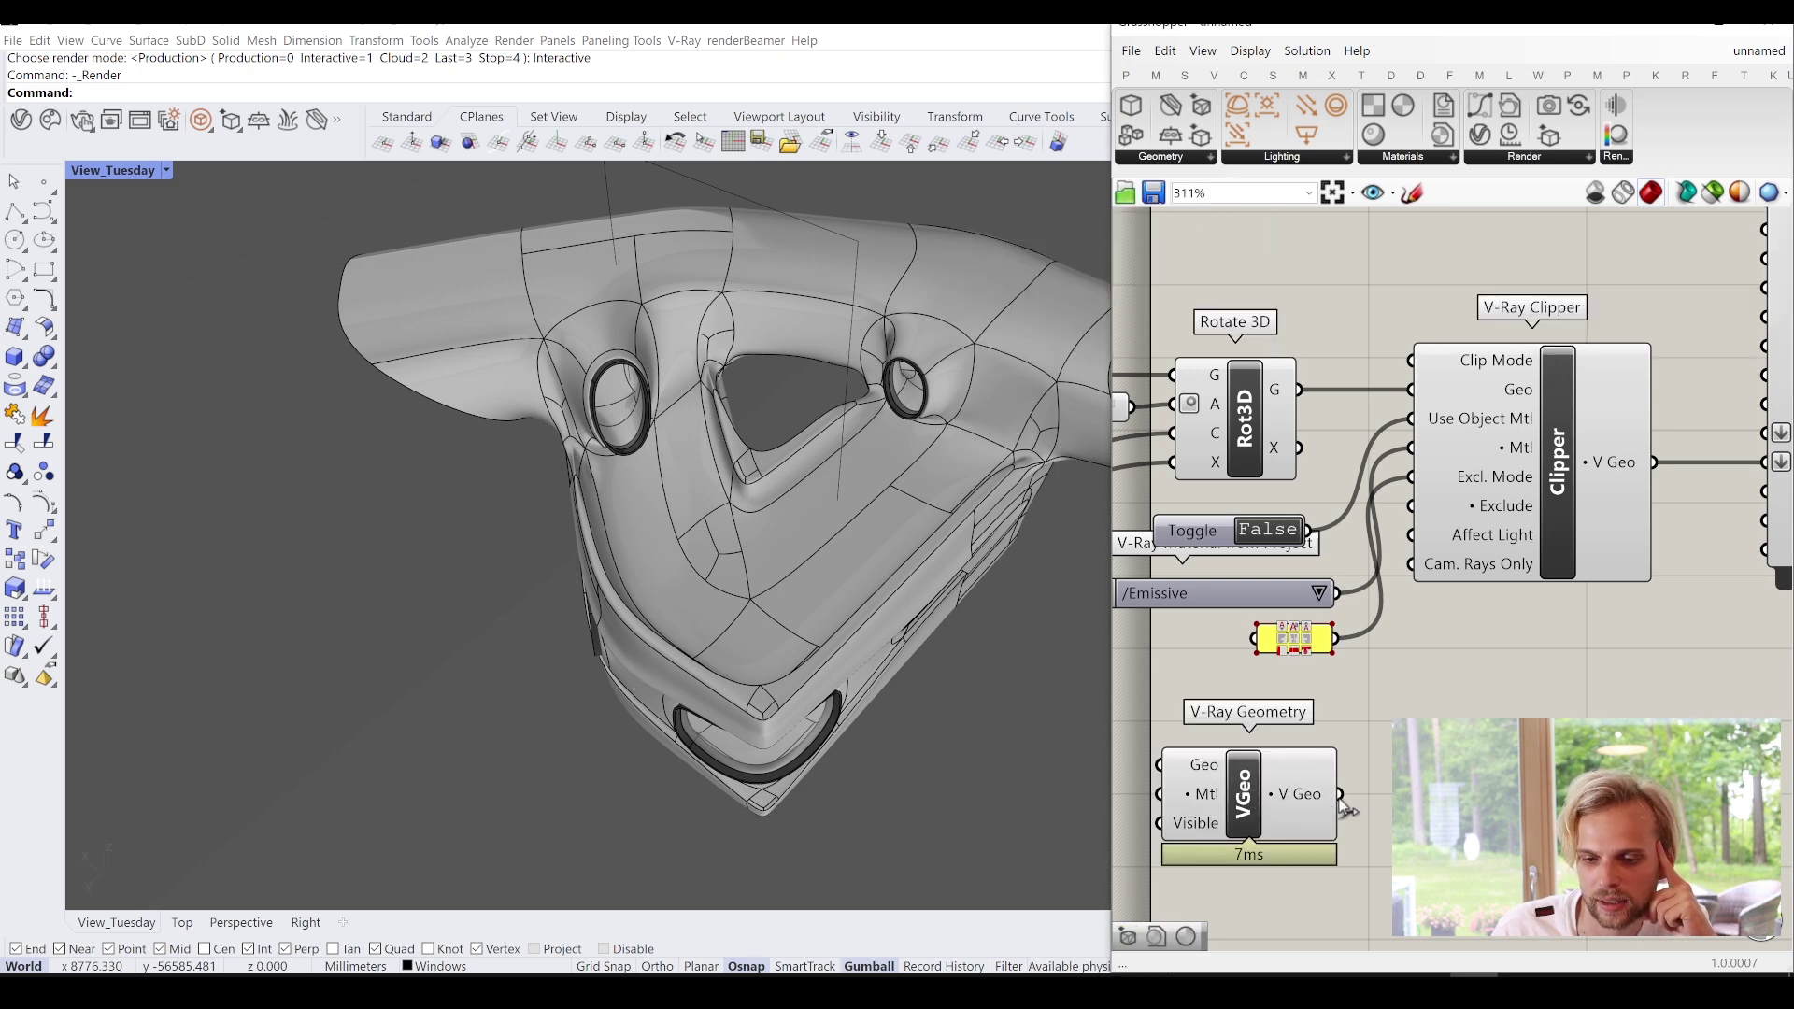
Unlock the ground slab and reference it in a new Brep parameter connected to the V-Ray Geometry's Geo input.
scroll(896, 664, down, 5)
right_drag(900, 671, 887, 647)
key(Return)
click(544, 622)
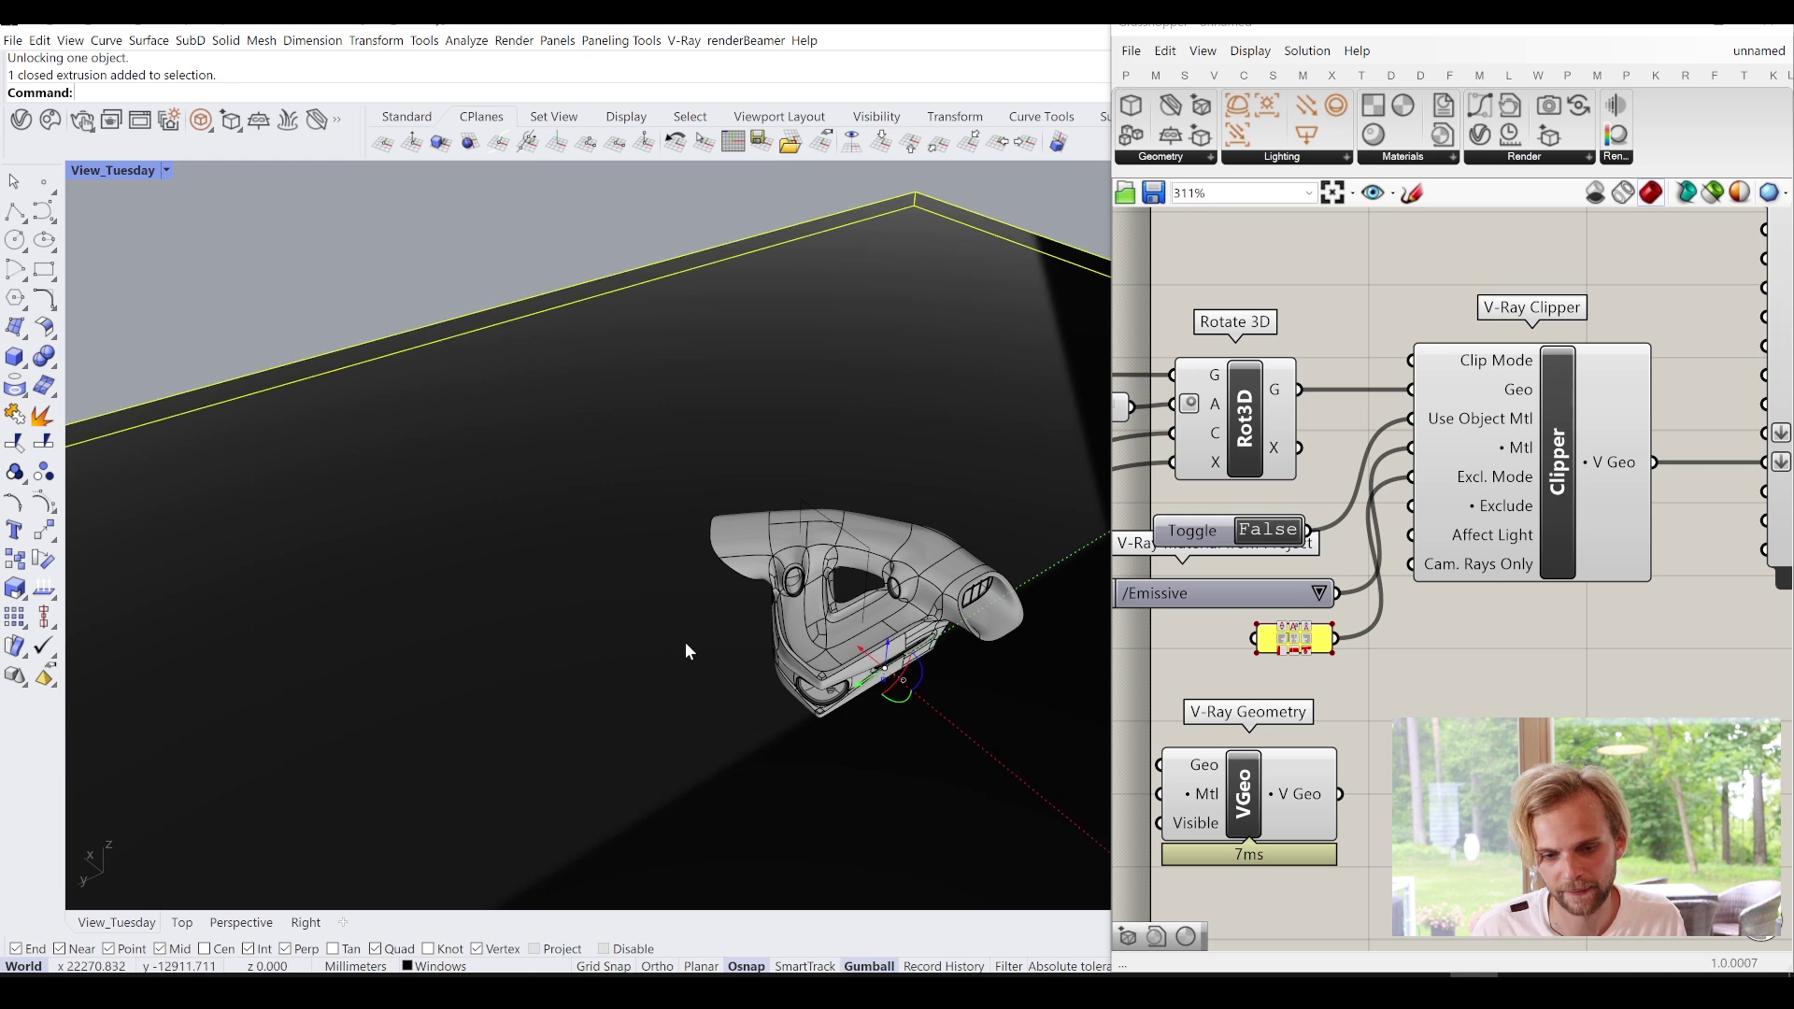
right_drag(1159, 794, 1443, 674)
double_click(1316, 675)
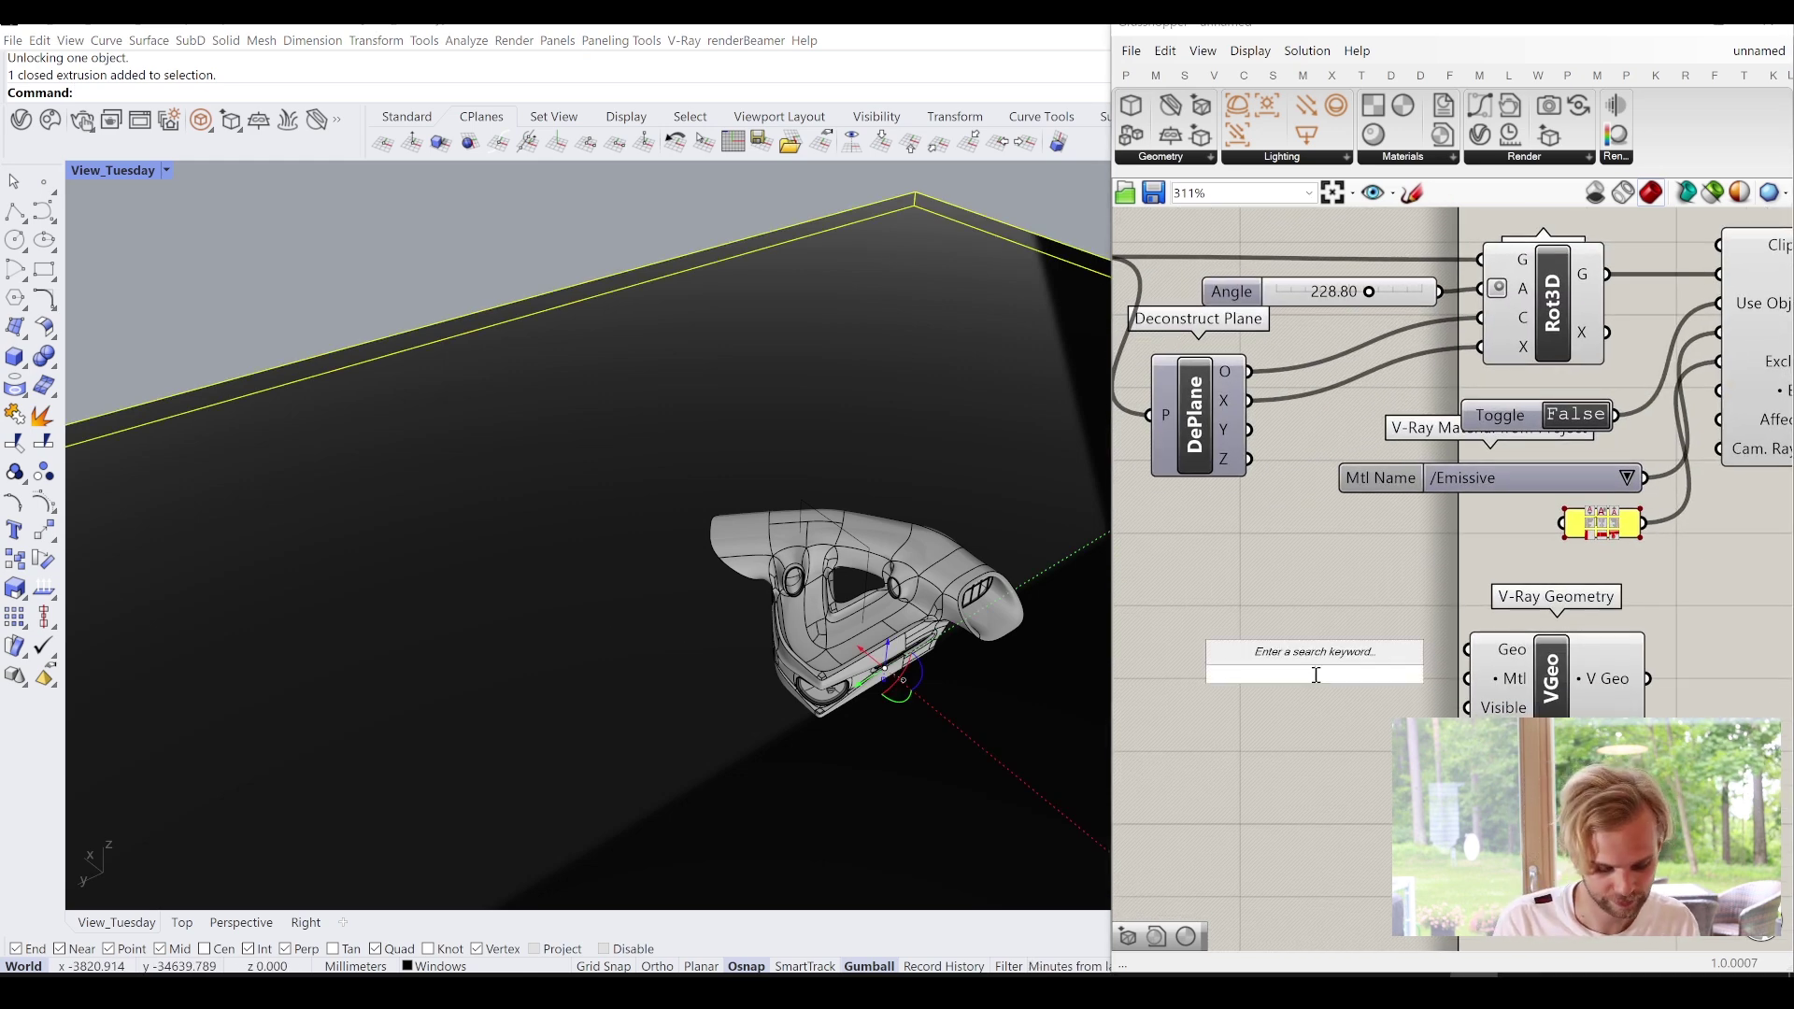
text(brep)
key(Return)
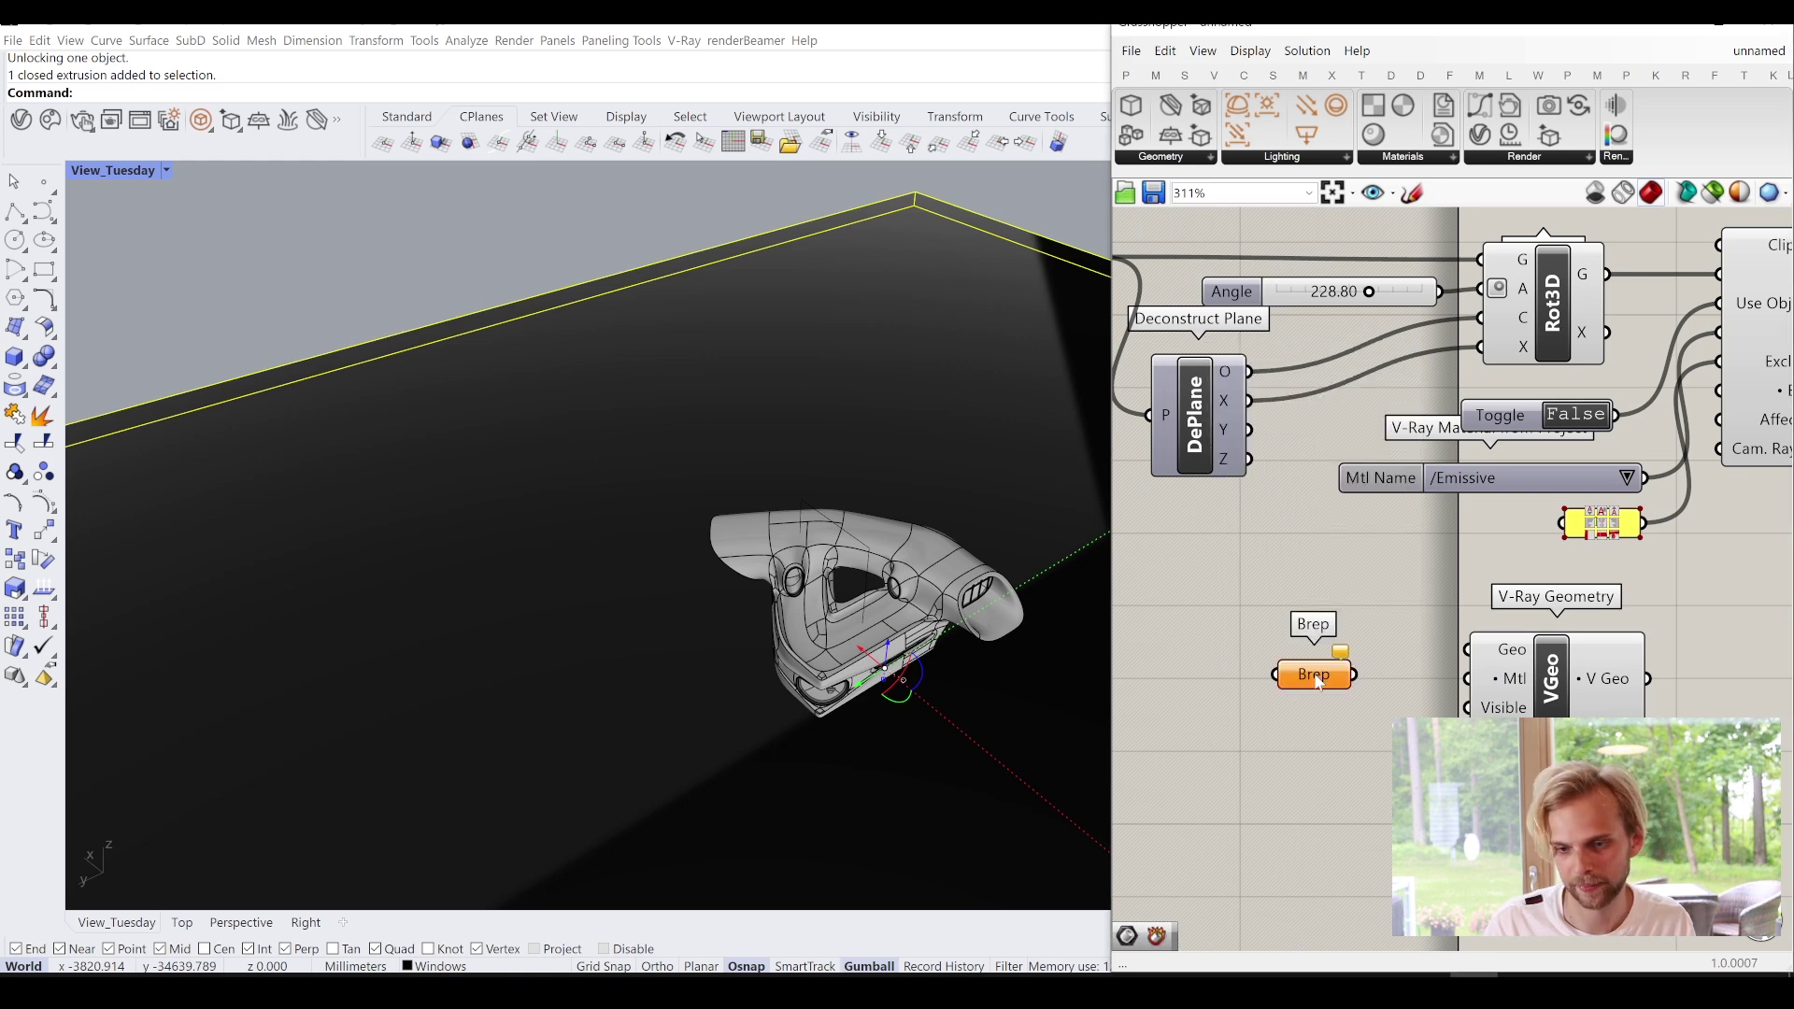
right_click(1317, 682)
click(1384, 838)
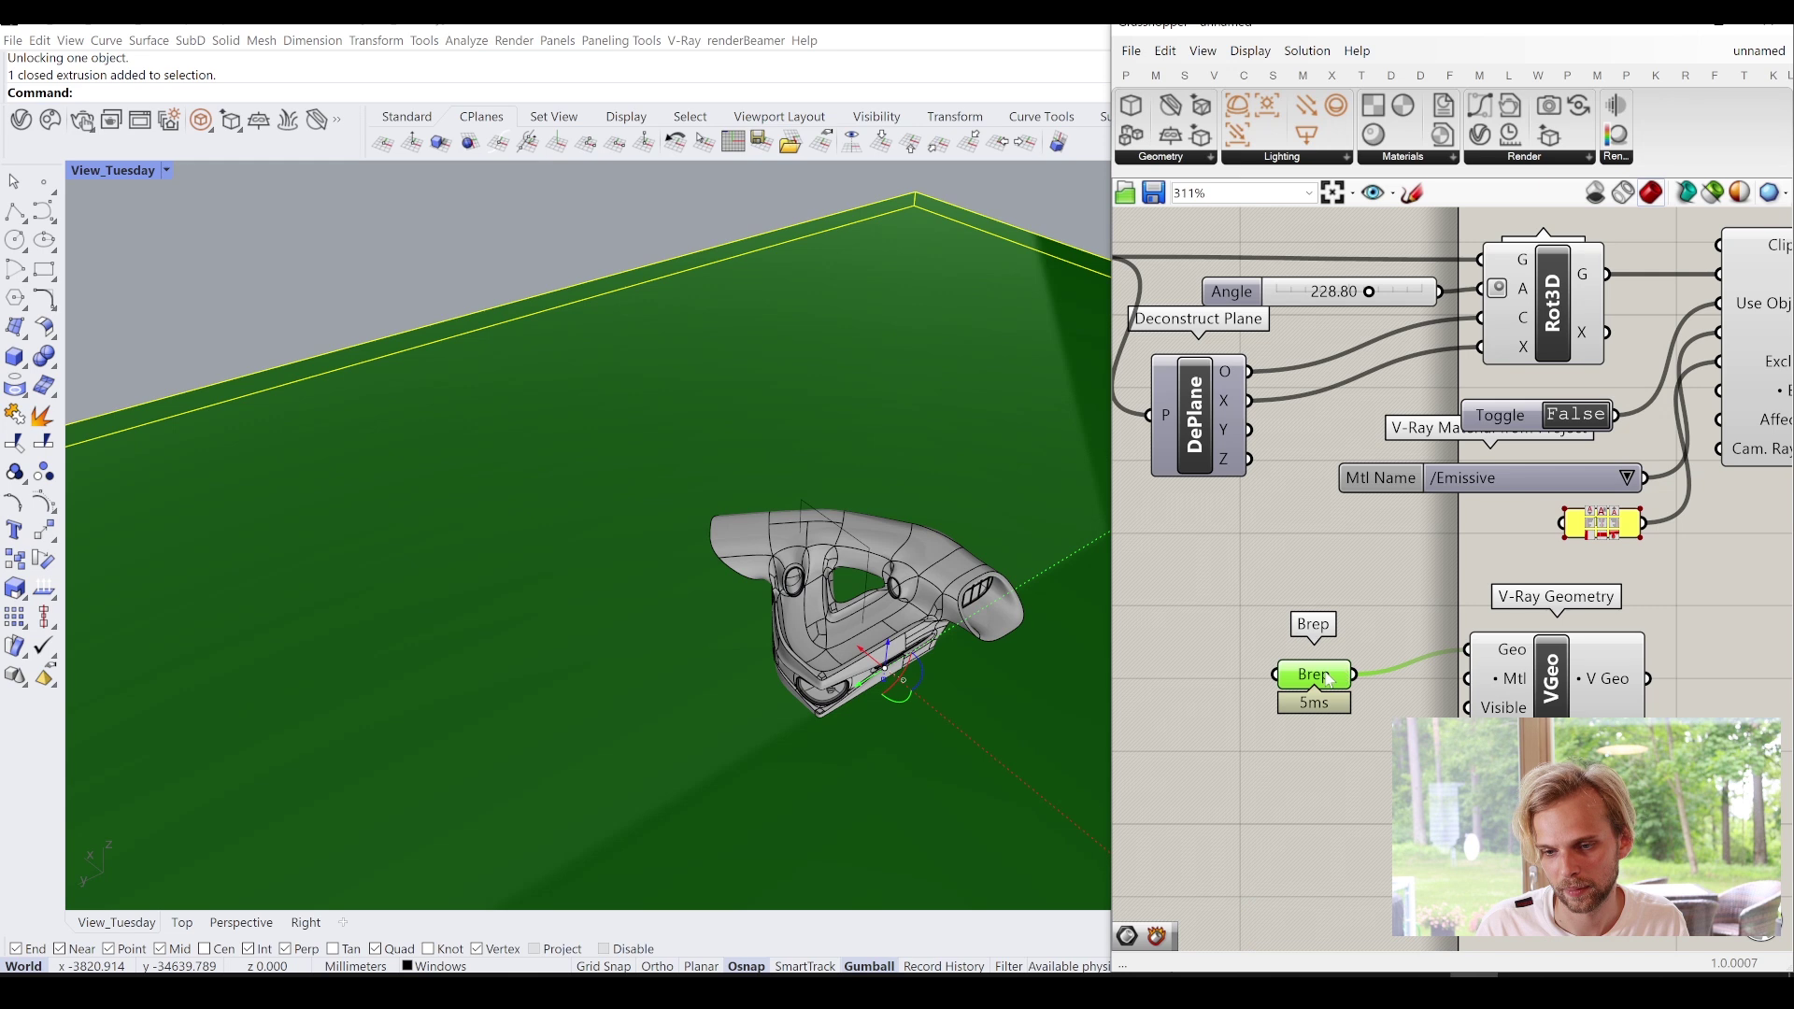
drag(1329, 679, 1385, 662)
Internalise the slab geometry in the Brep parameter and delete the original slab from the Rhino model.
right_click(1385, 663)
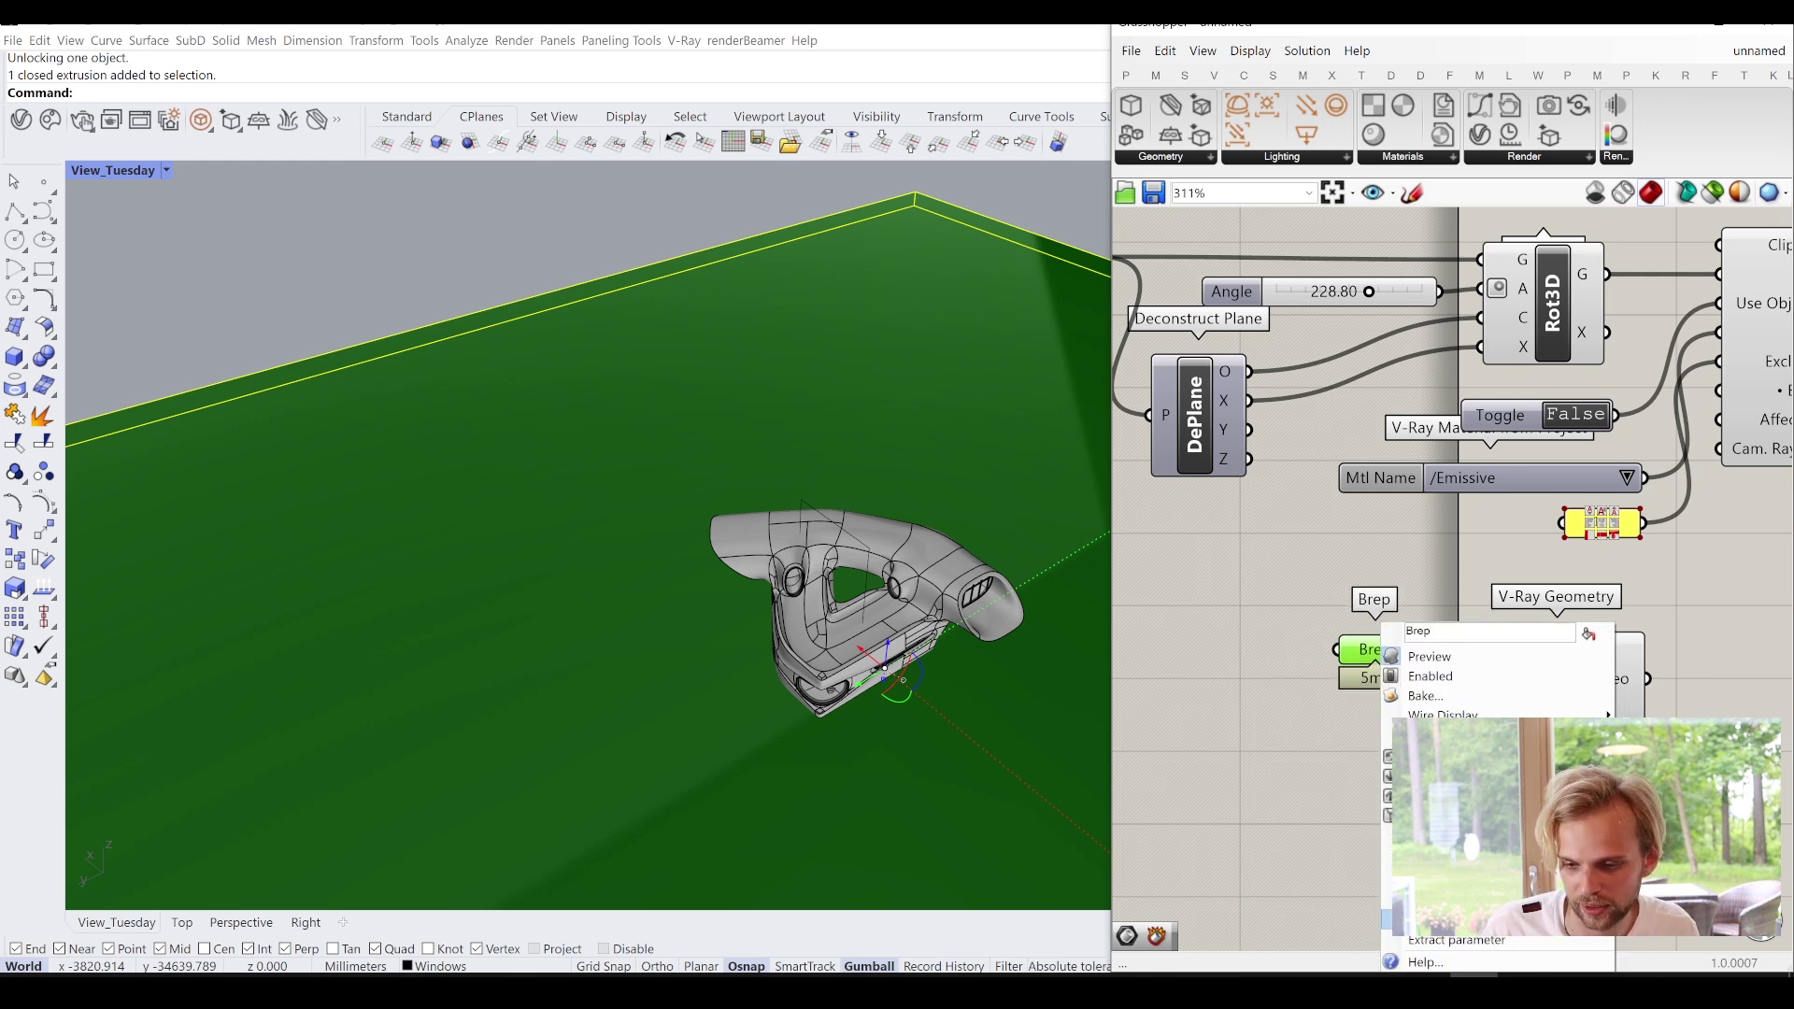
click(1372, 648)
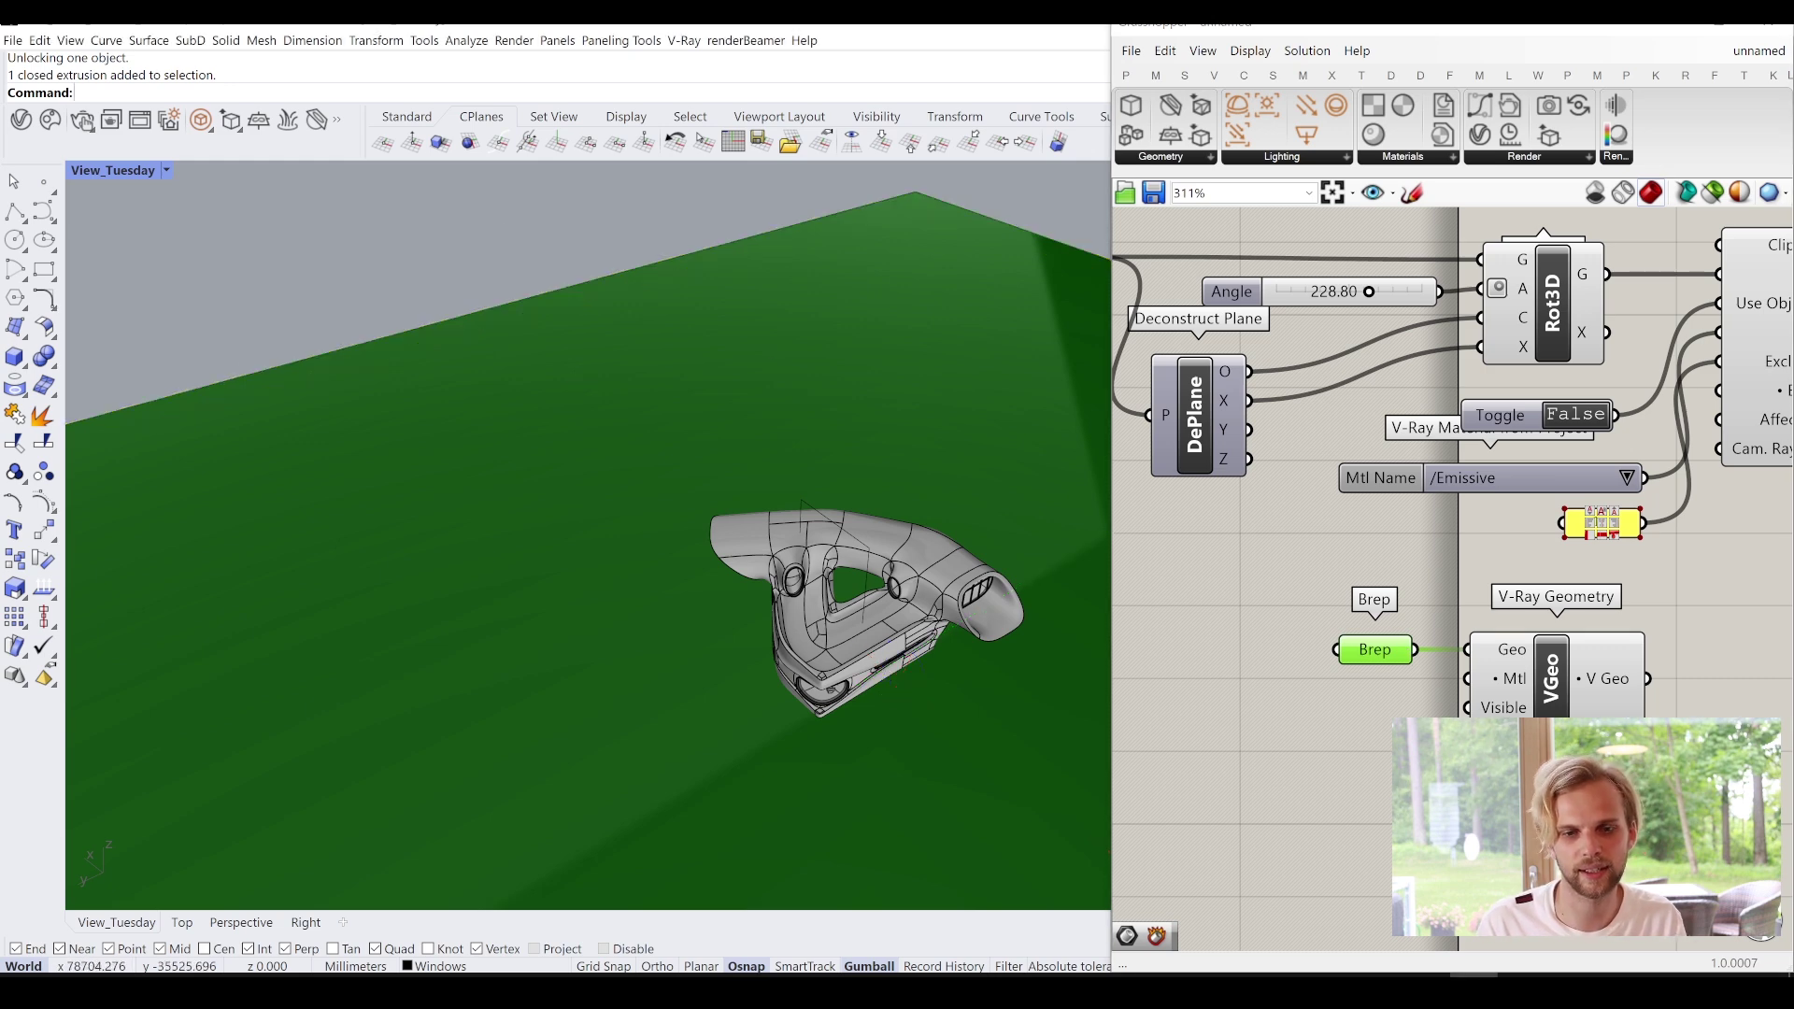
key(Delete)
right_drag(785, 579, 812, 483)
scroll(875, 430, up, 4)
shift+right_drag(875, 433, 765, 531)
click(1308, 714)
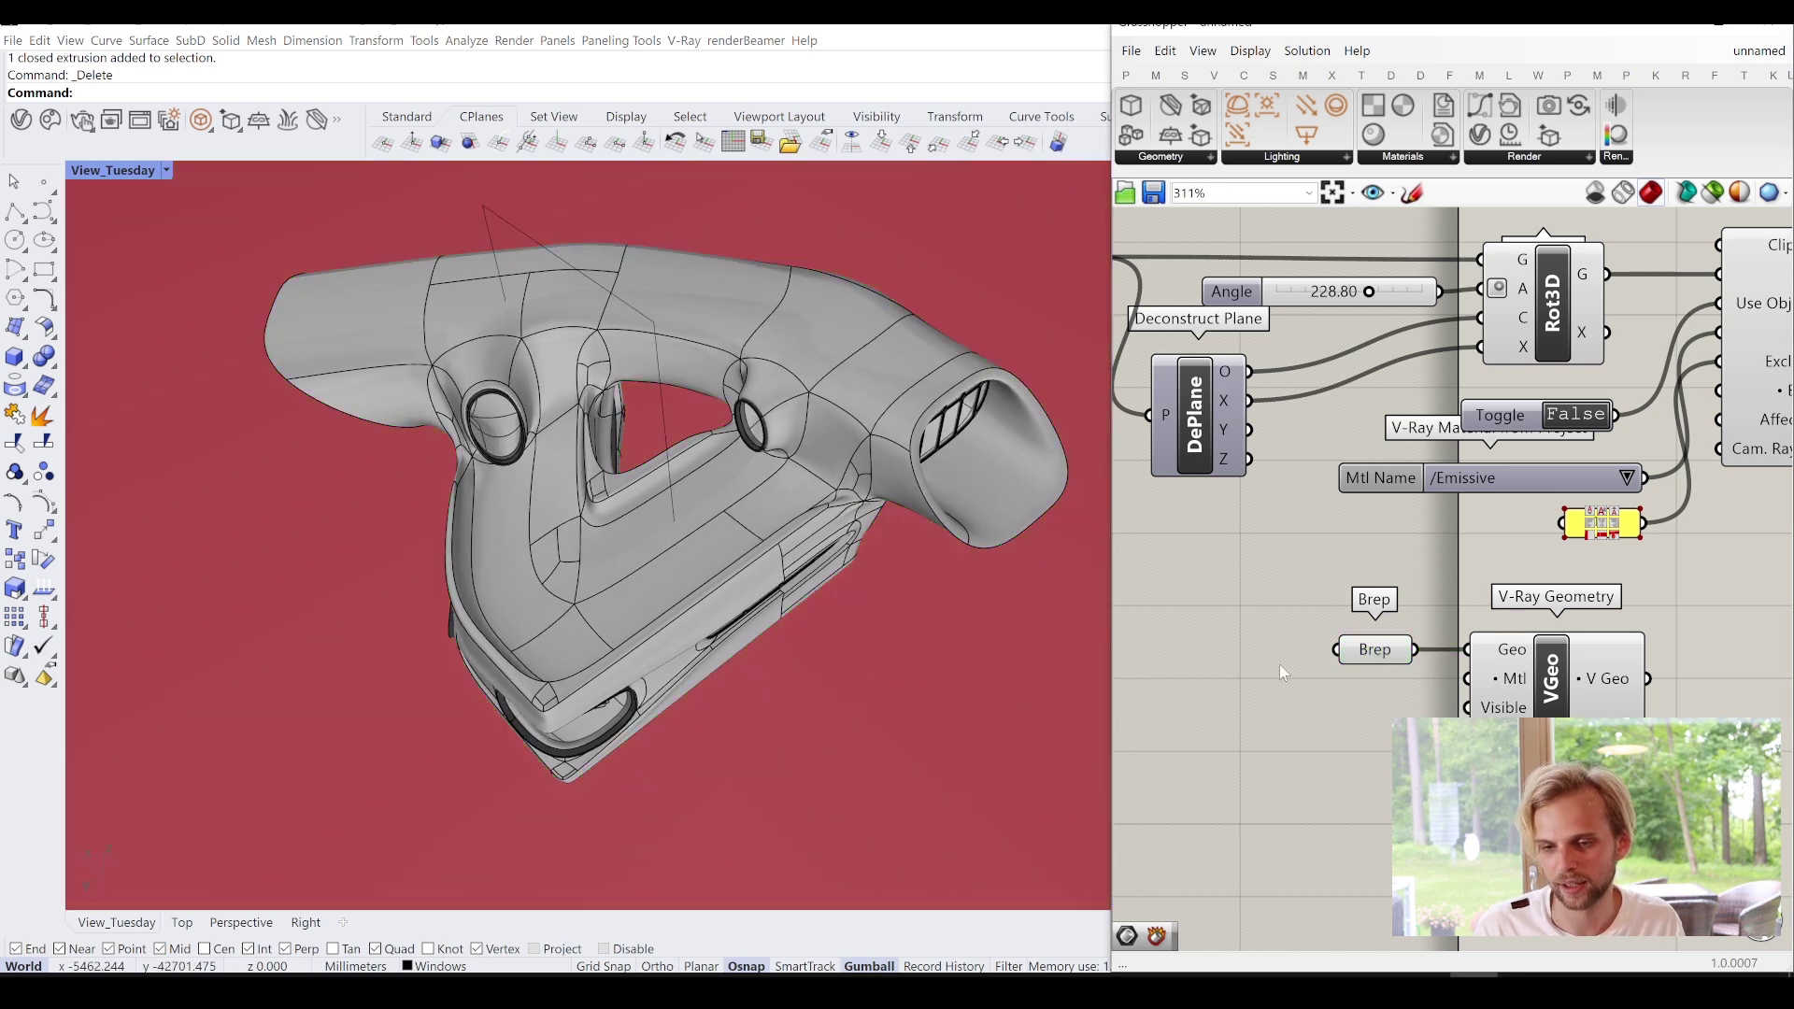
click(1299, 713)
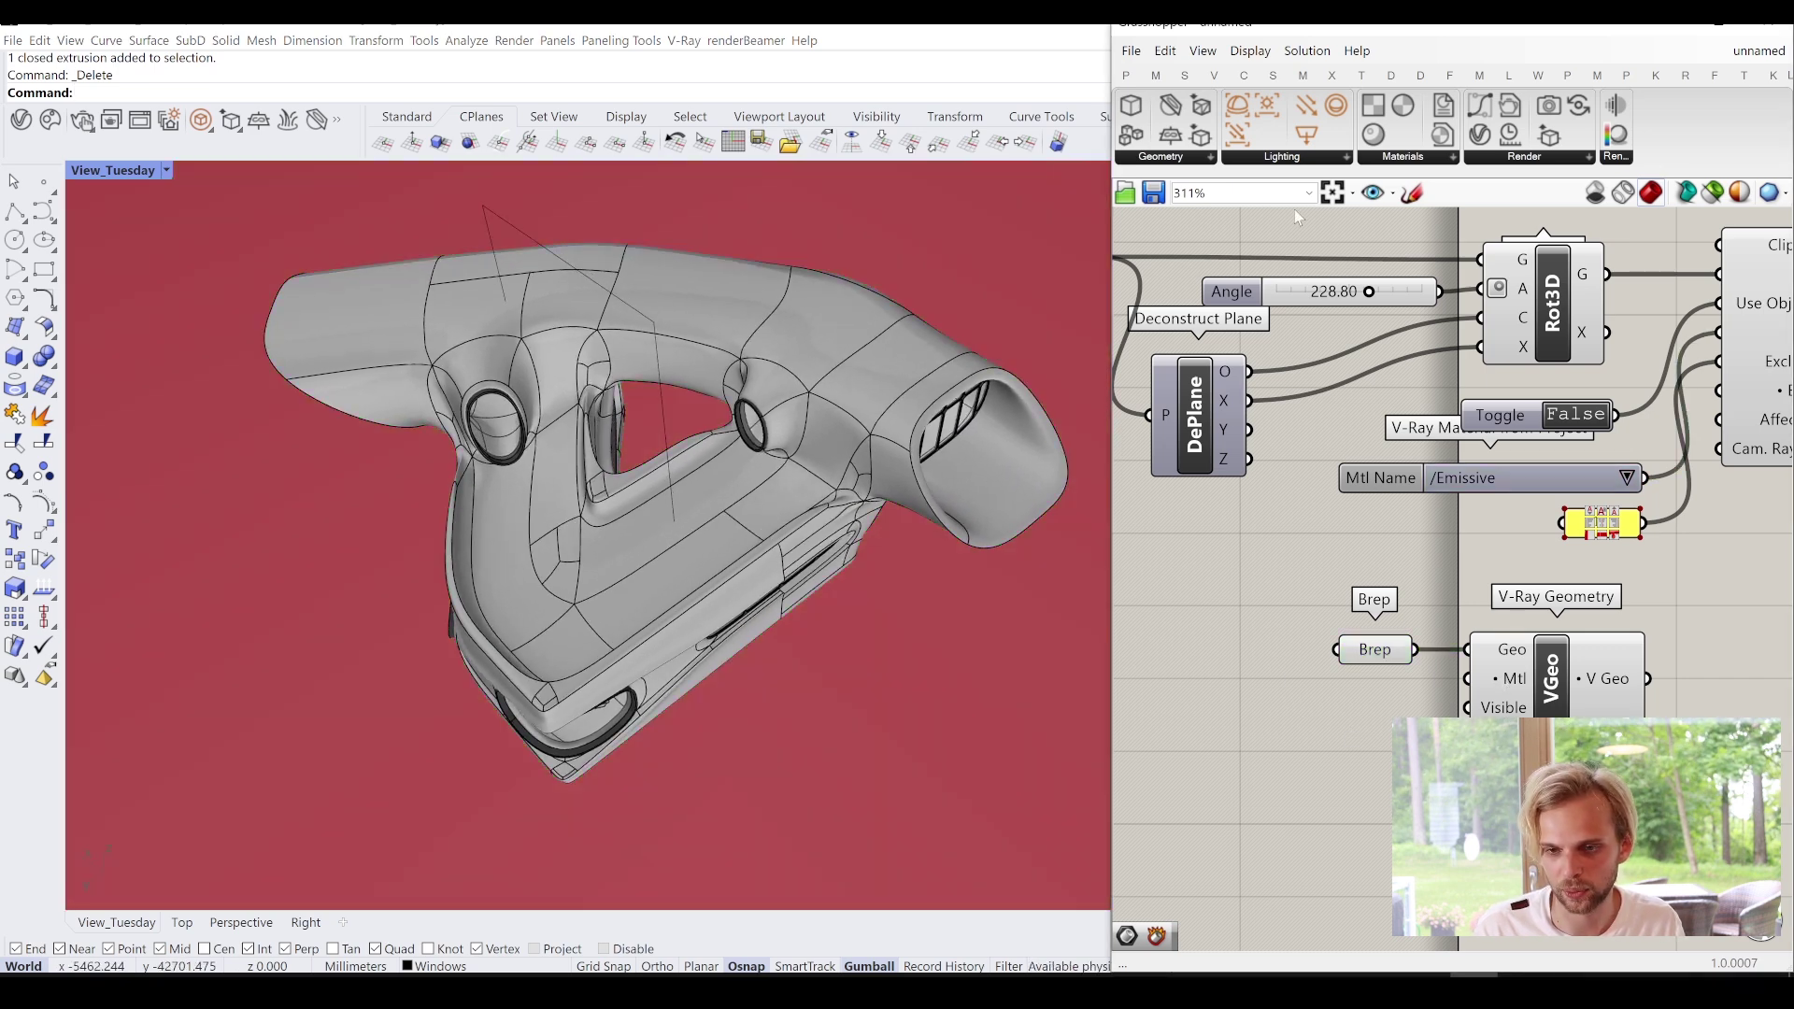
Add a V-Ray Material from Project component below the Brep parameter and choose the Generic#3 material.
click(1260, 157)
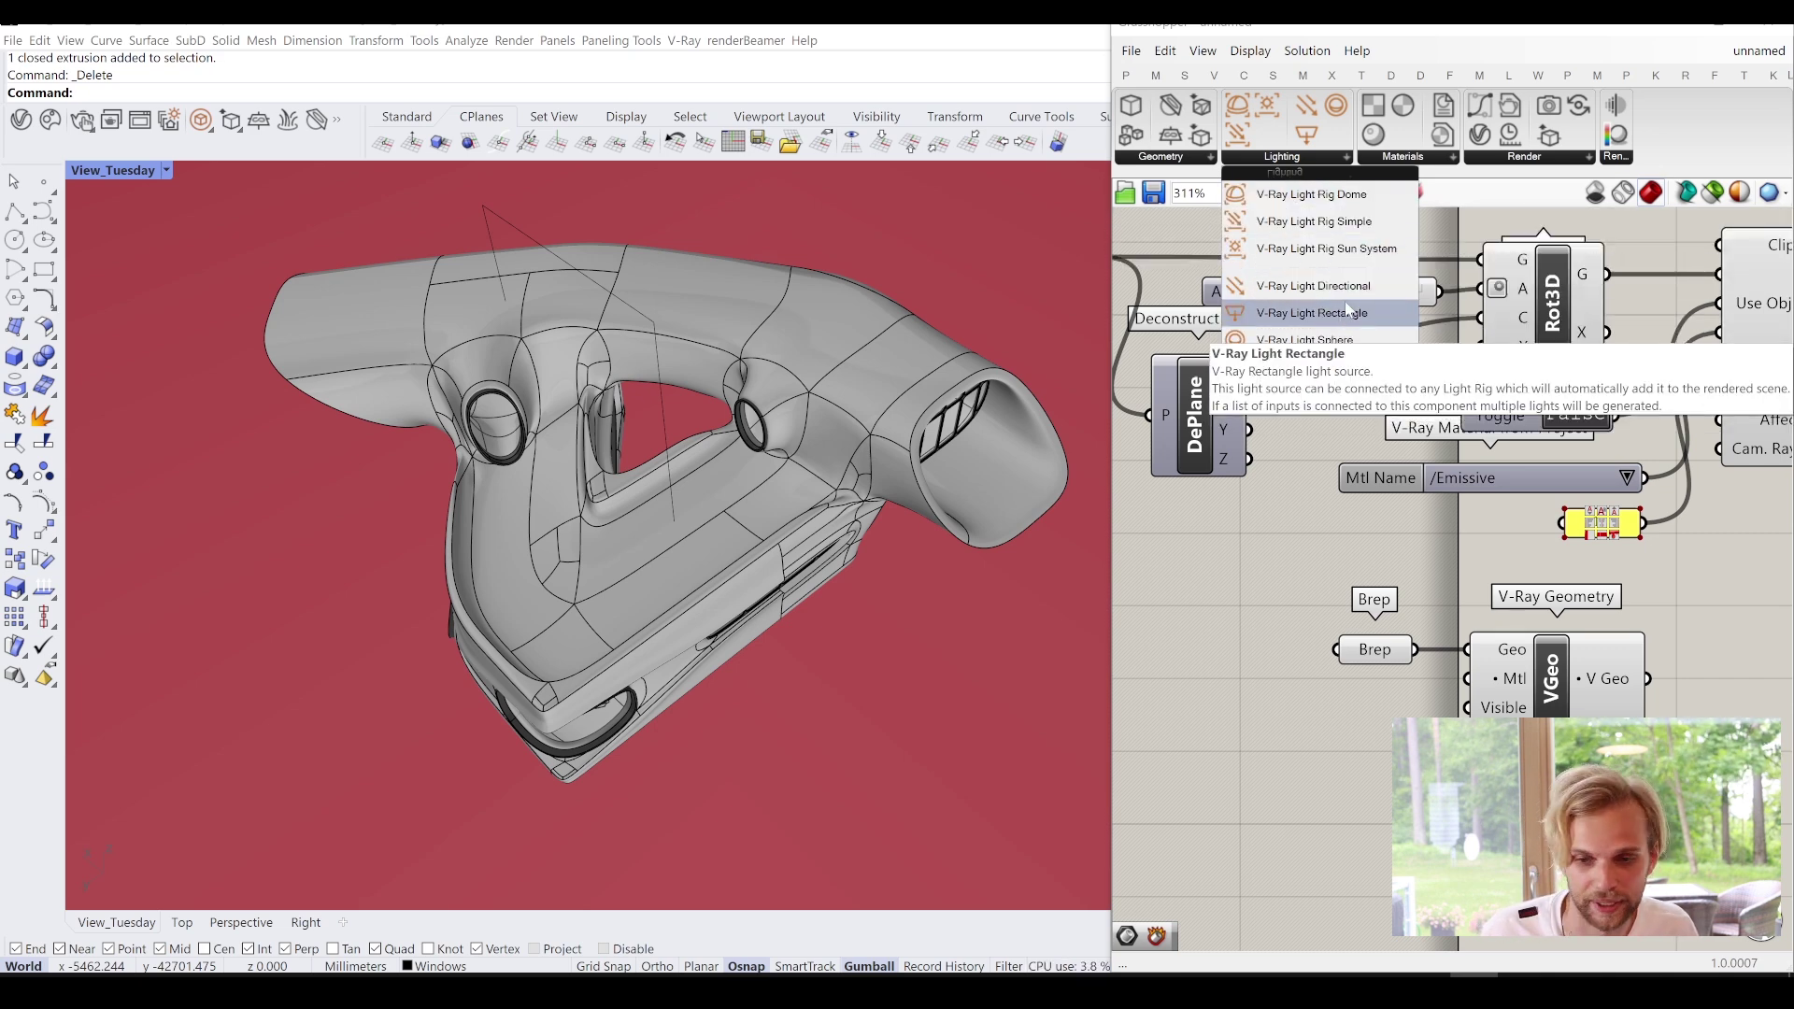
click(1370, 157)
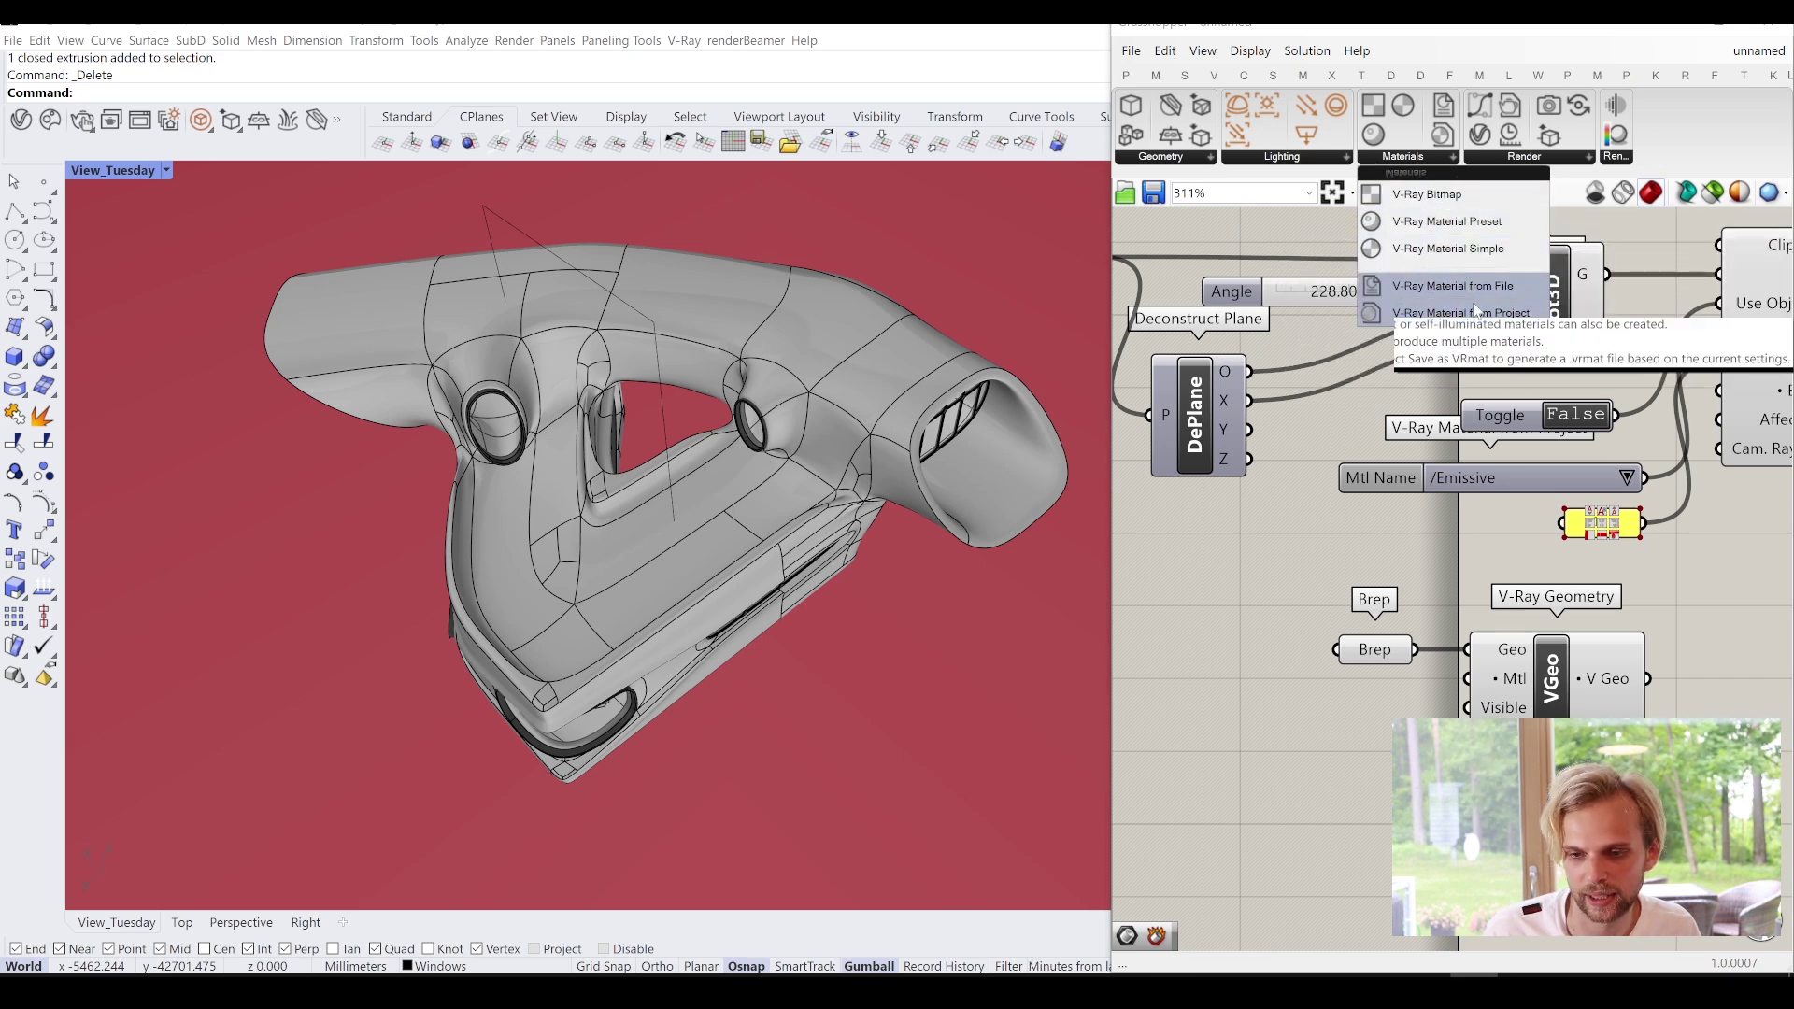
click(1458, 275)
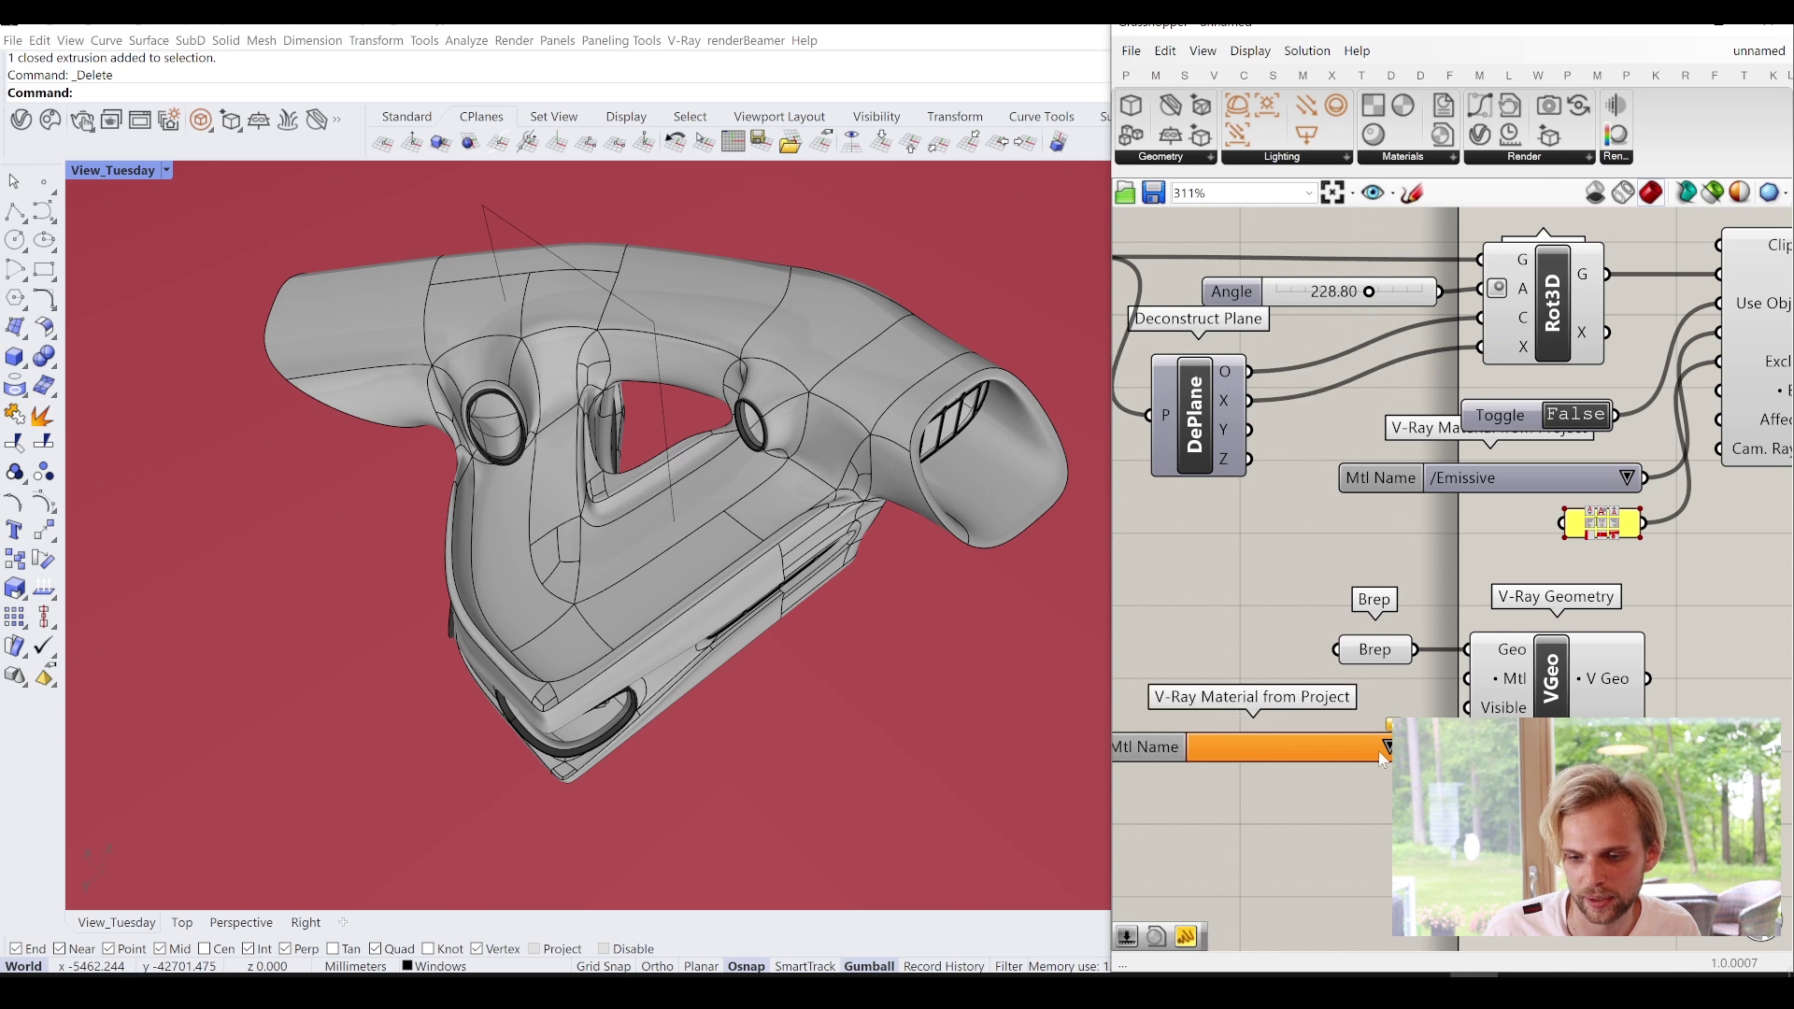
click(1384, 758)
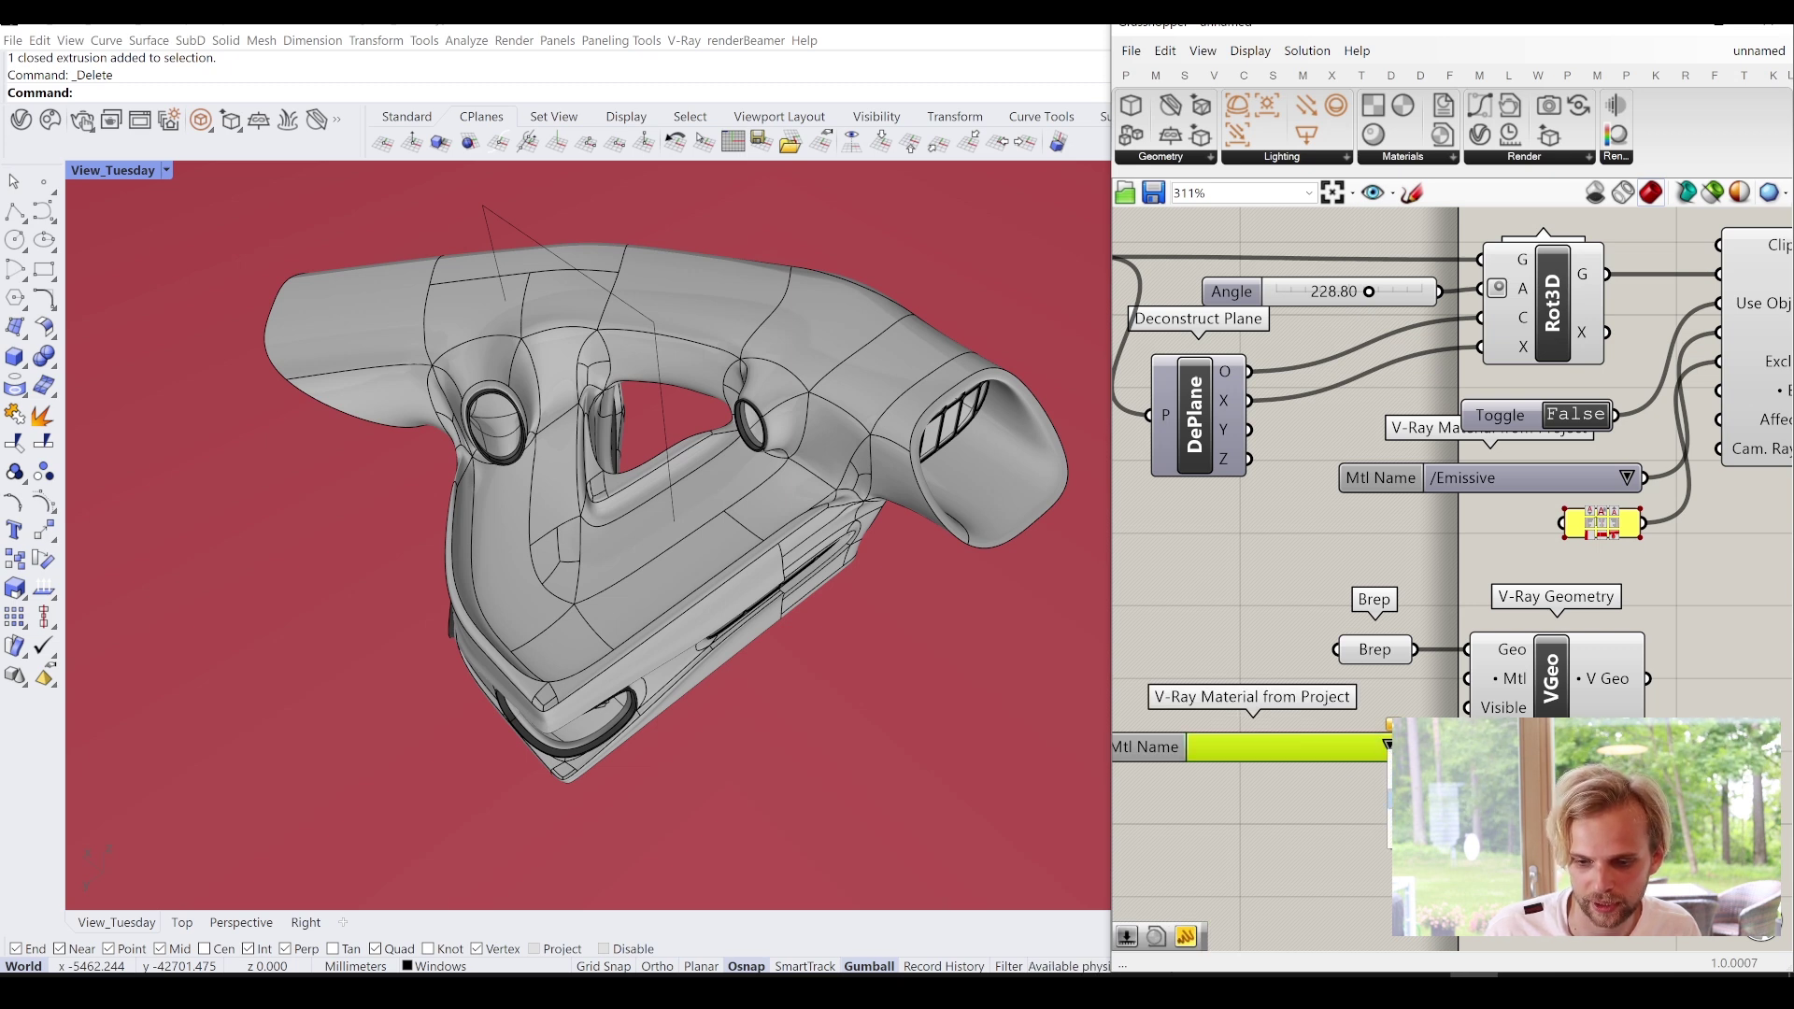
Connect the project material to the V-Ray Geometry's Mtl input and the V-Ray Geometry output to the Clipper's Exclude input.
drag(1346, 766, 1367, 721)
right_drag(1366, 720, 1206, 793)
drag(1488, 751, 1545, 471)
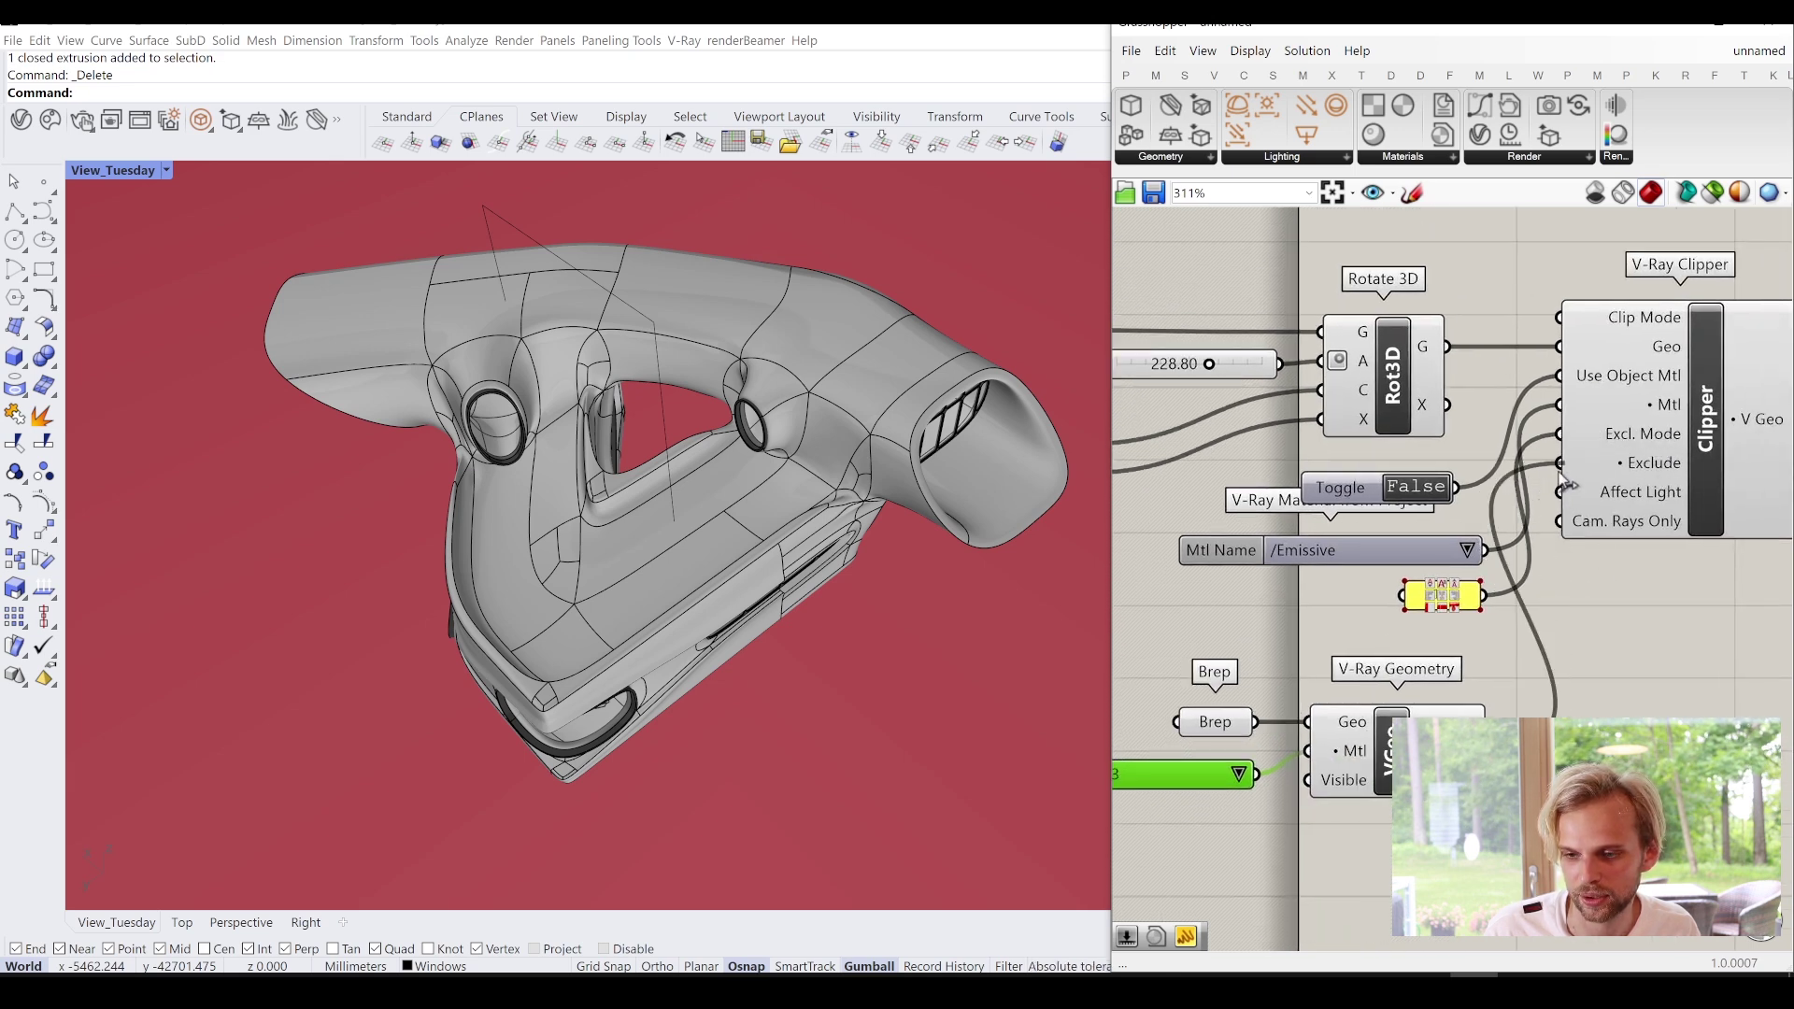
scroll(1419, 540, down, 5)
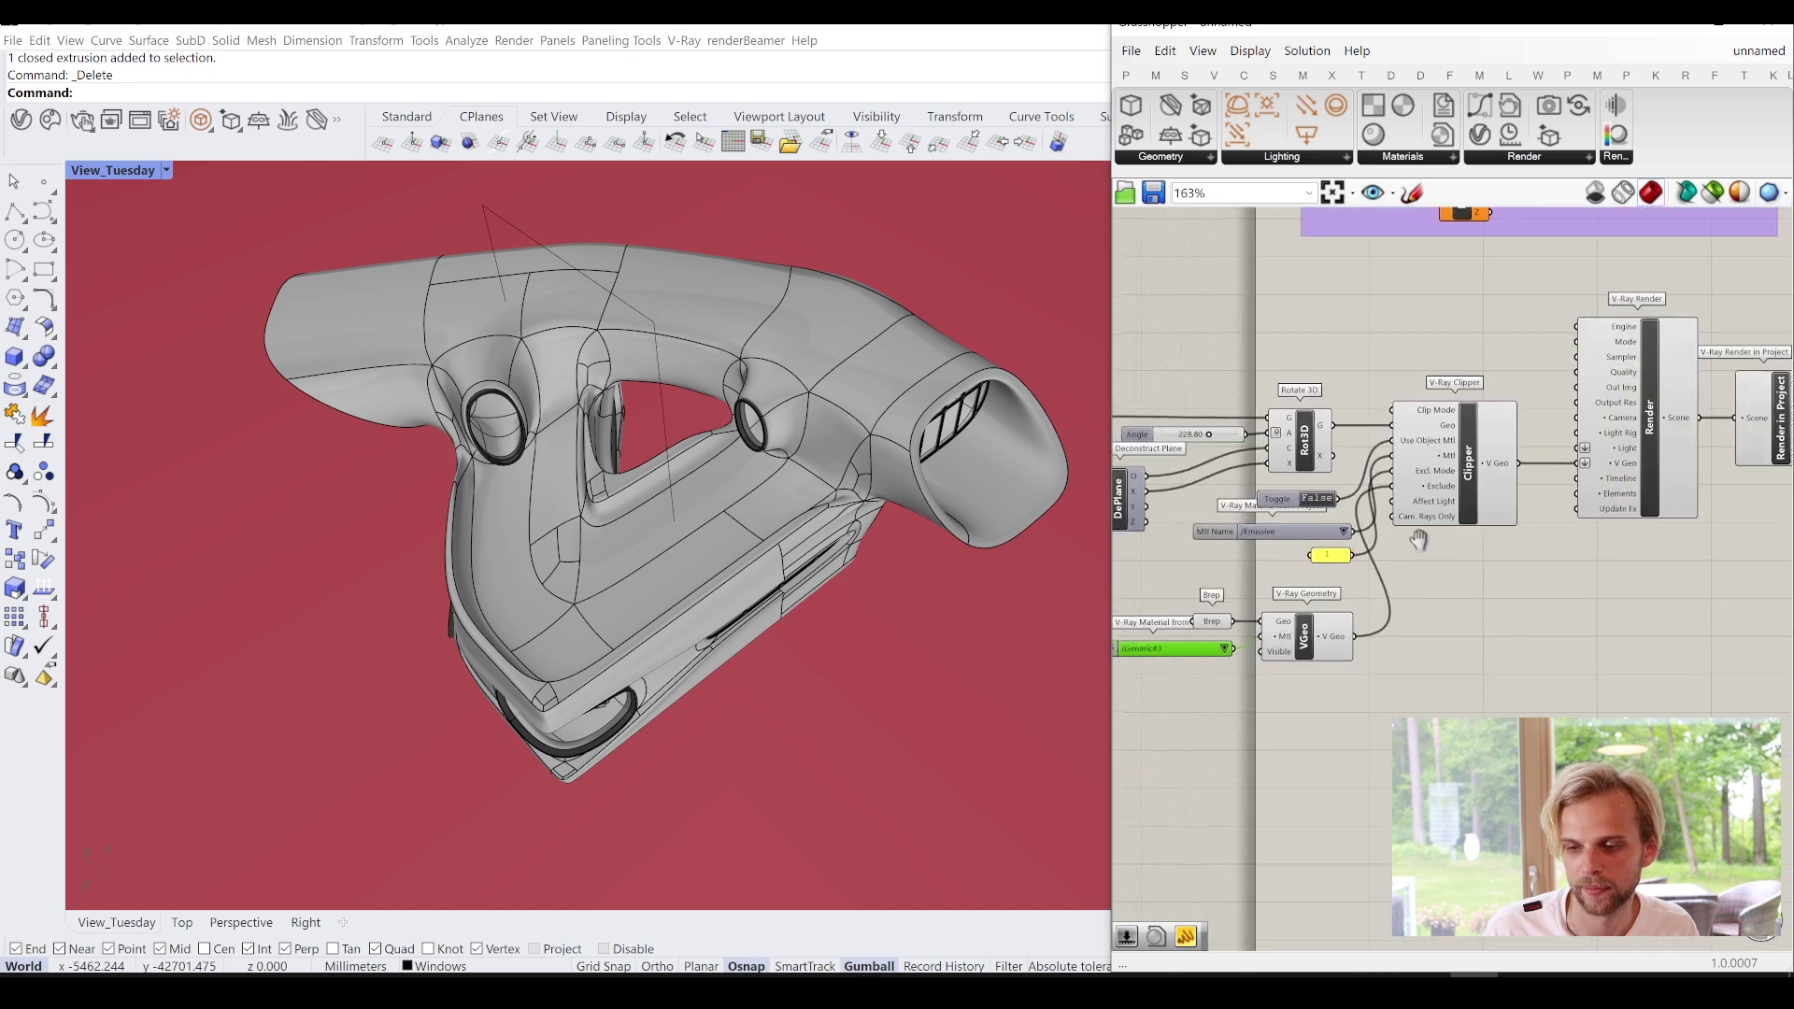
Connect the ground slab's V-Ray Geometry output as an additional source to the V-Ray Render's V Geo input and render the scene.
scroll(1612, 479, up, 2)
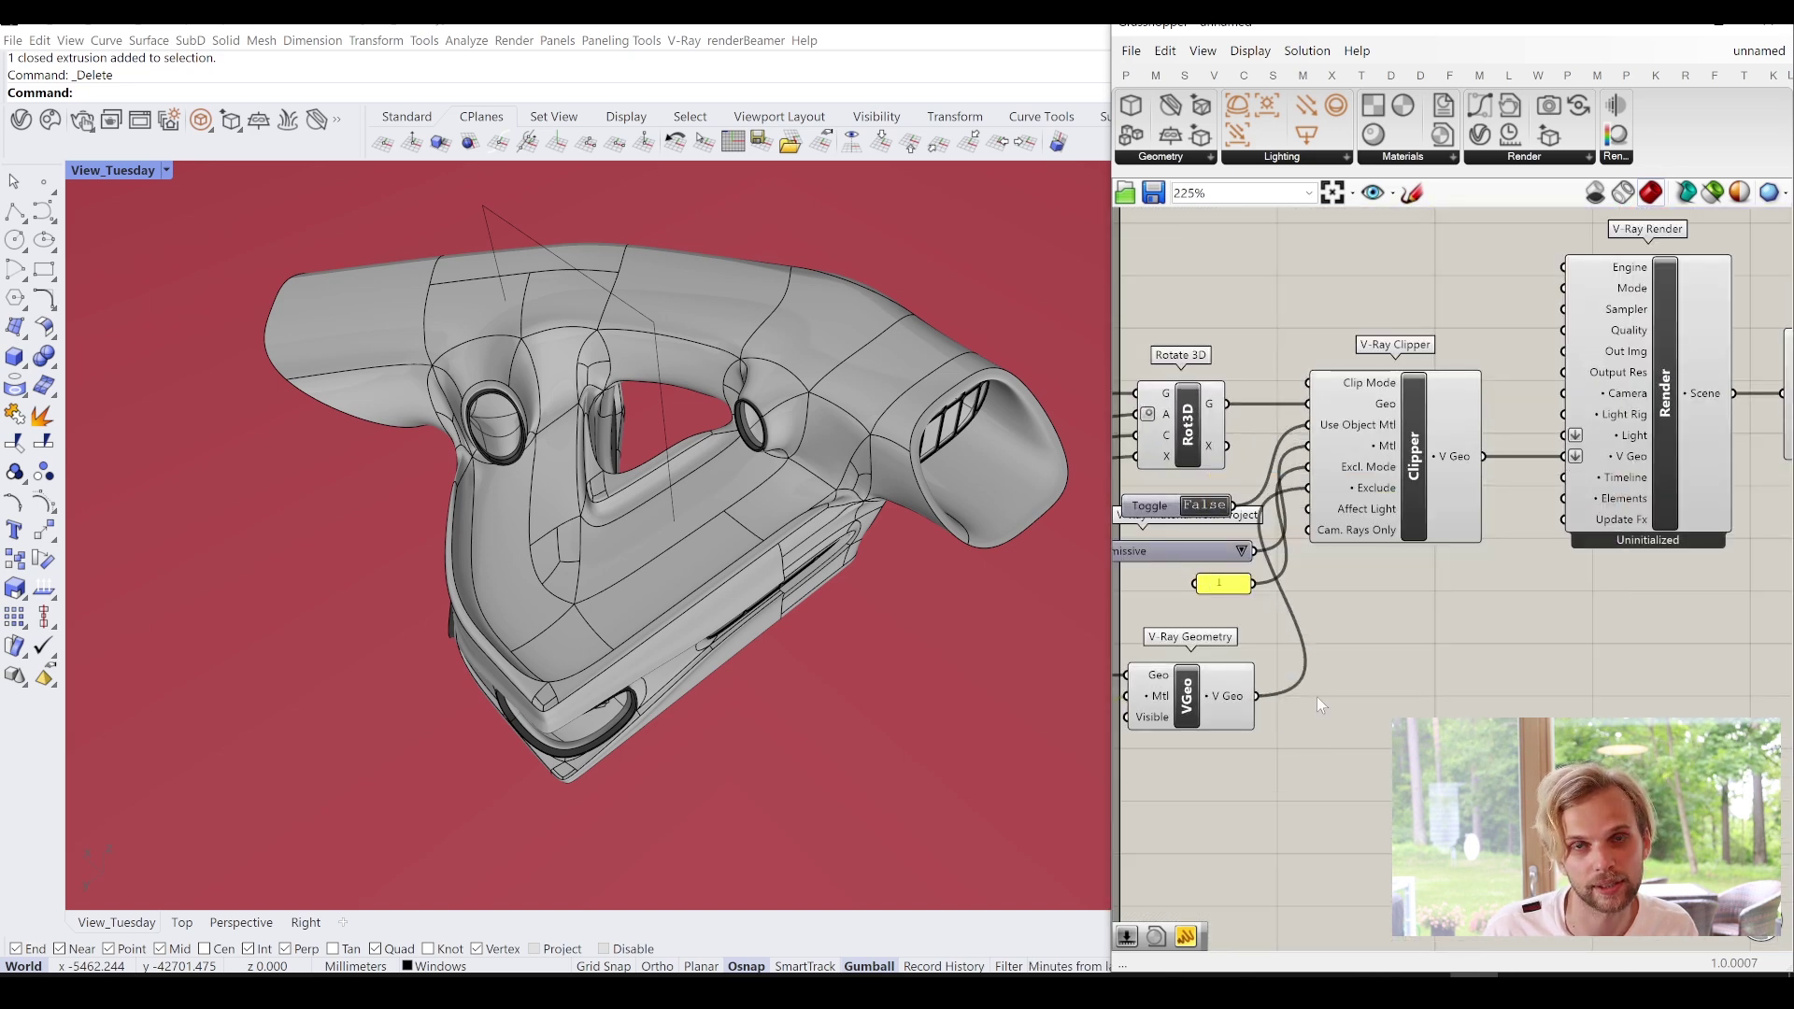
shift+drag(1421, 630, 1573, 459)
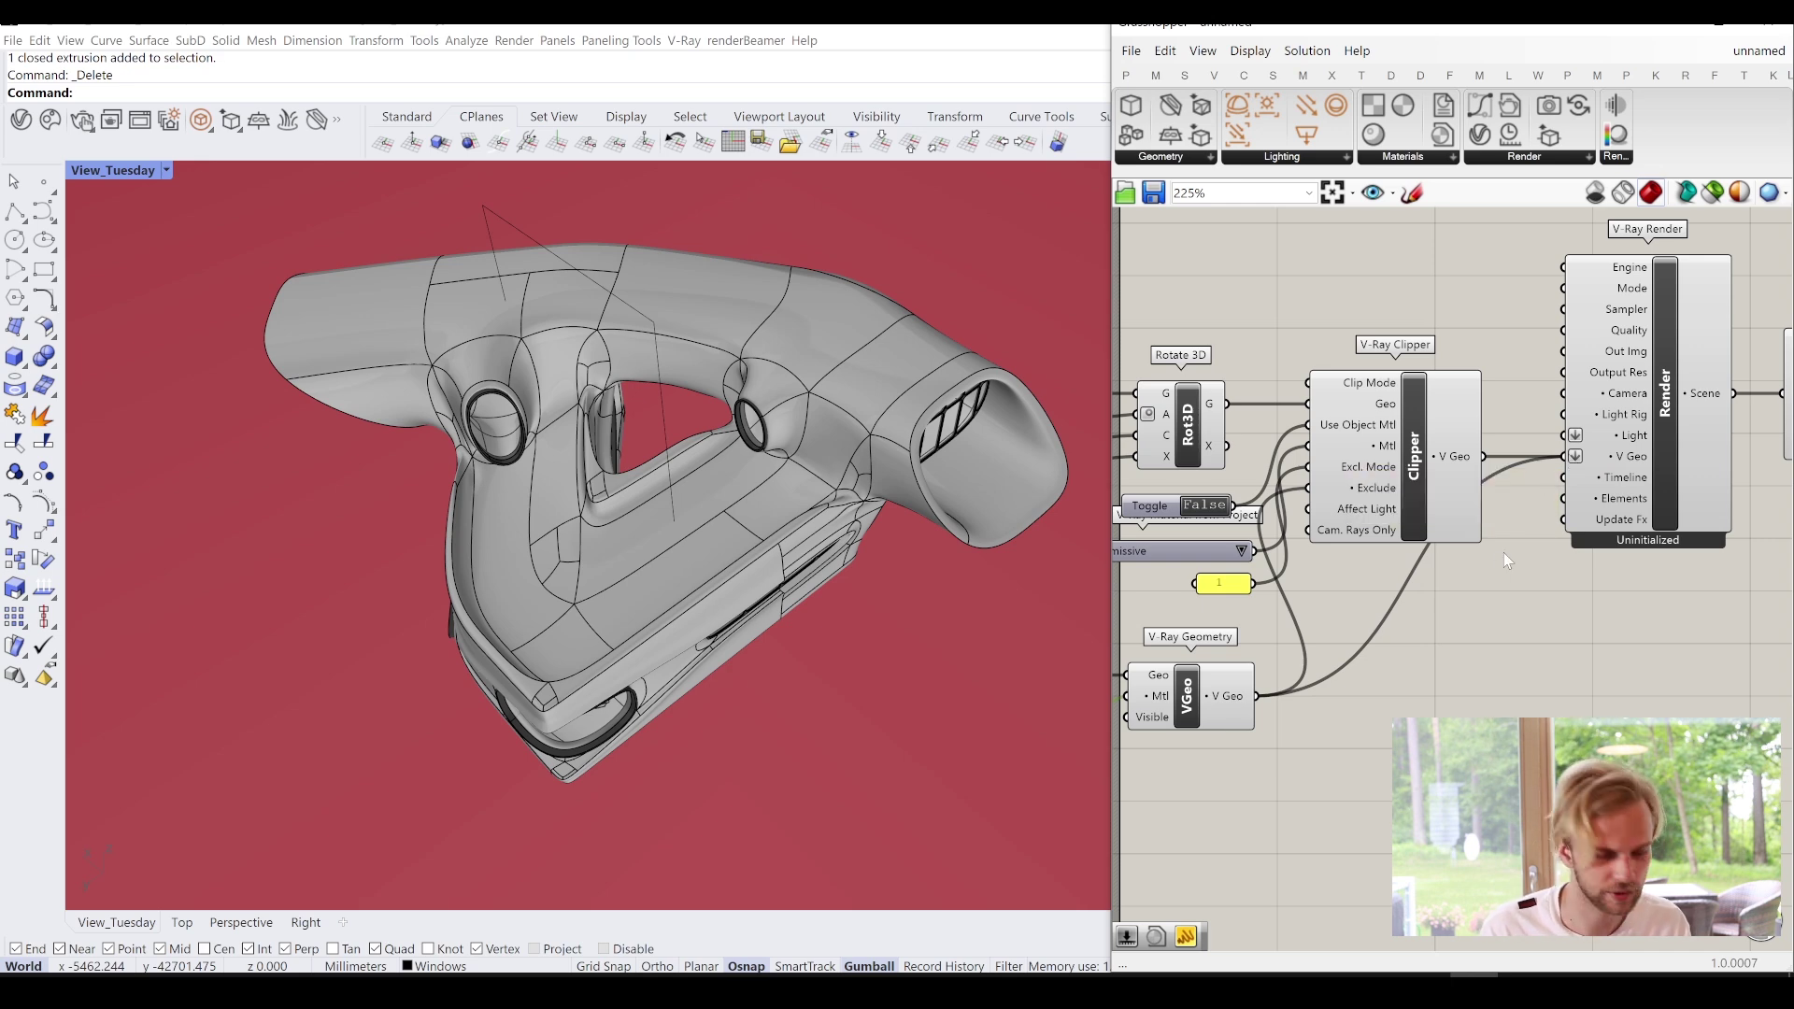
scroll(1595, 553, down, 2)
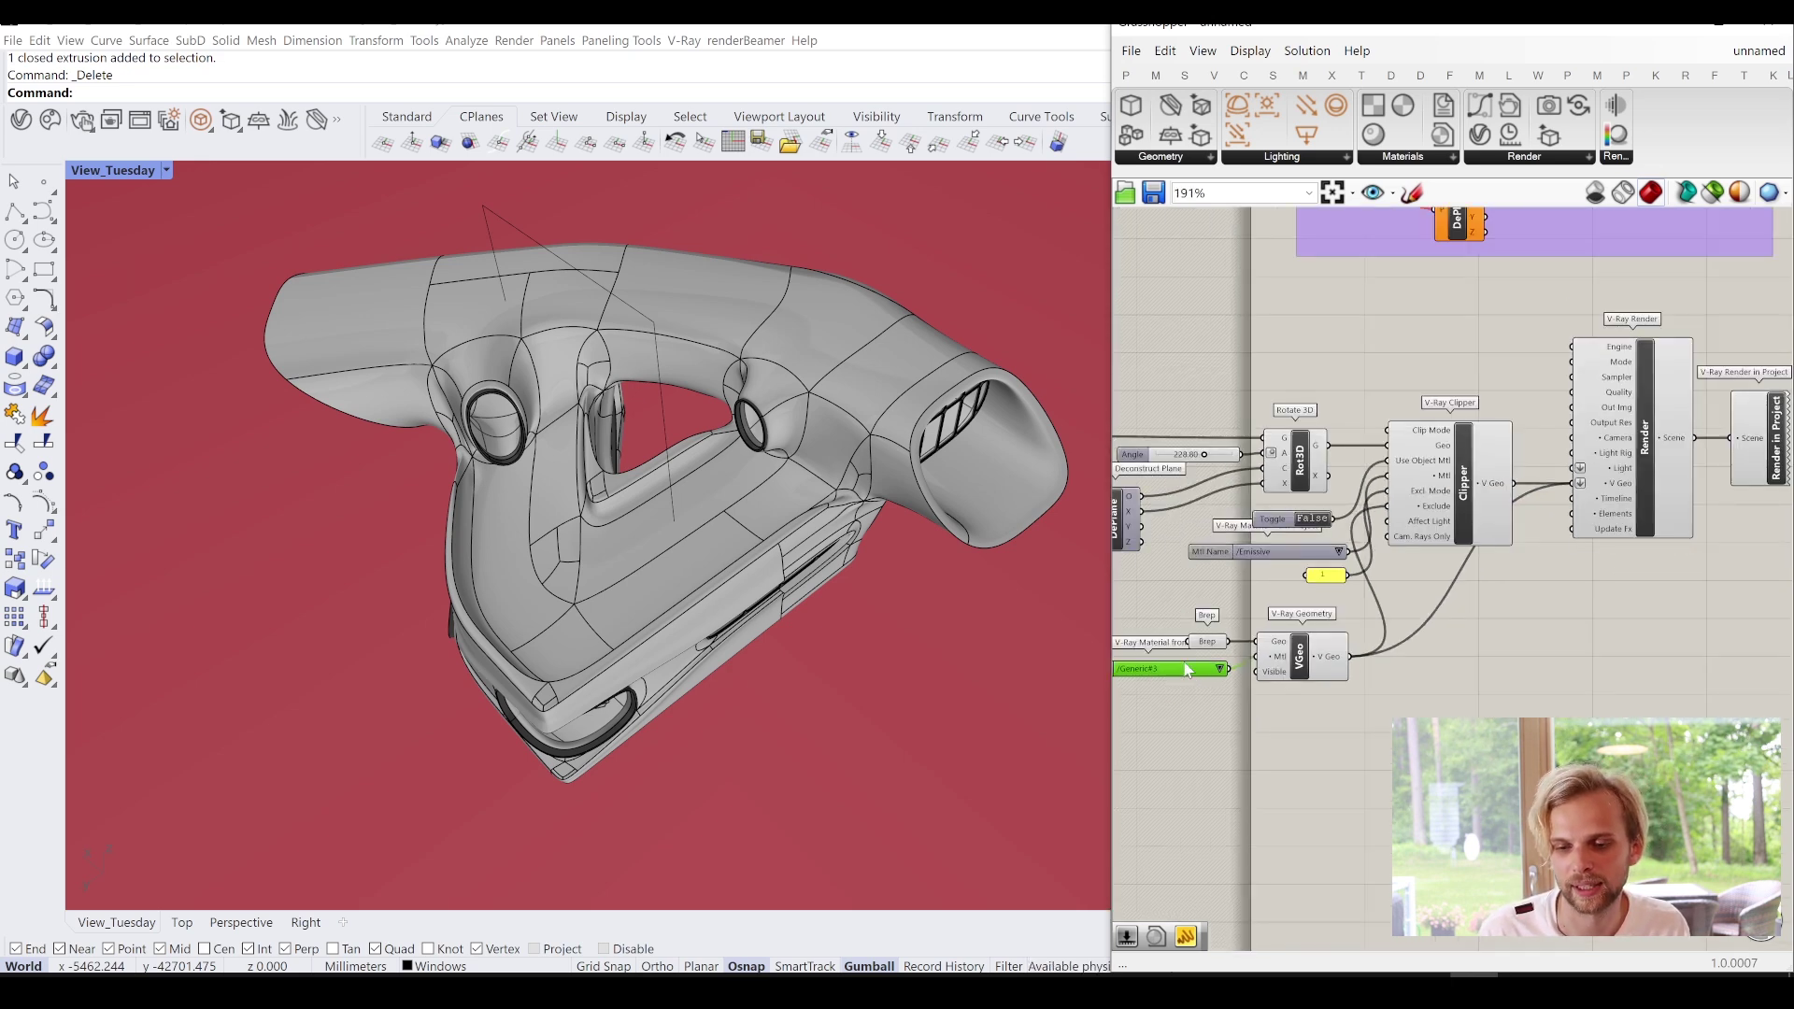
right_drag(1601, 466, 1539, 504)
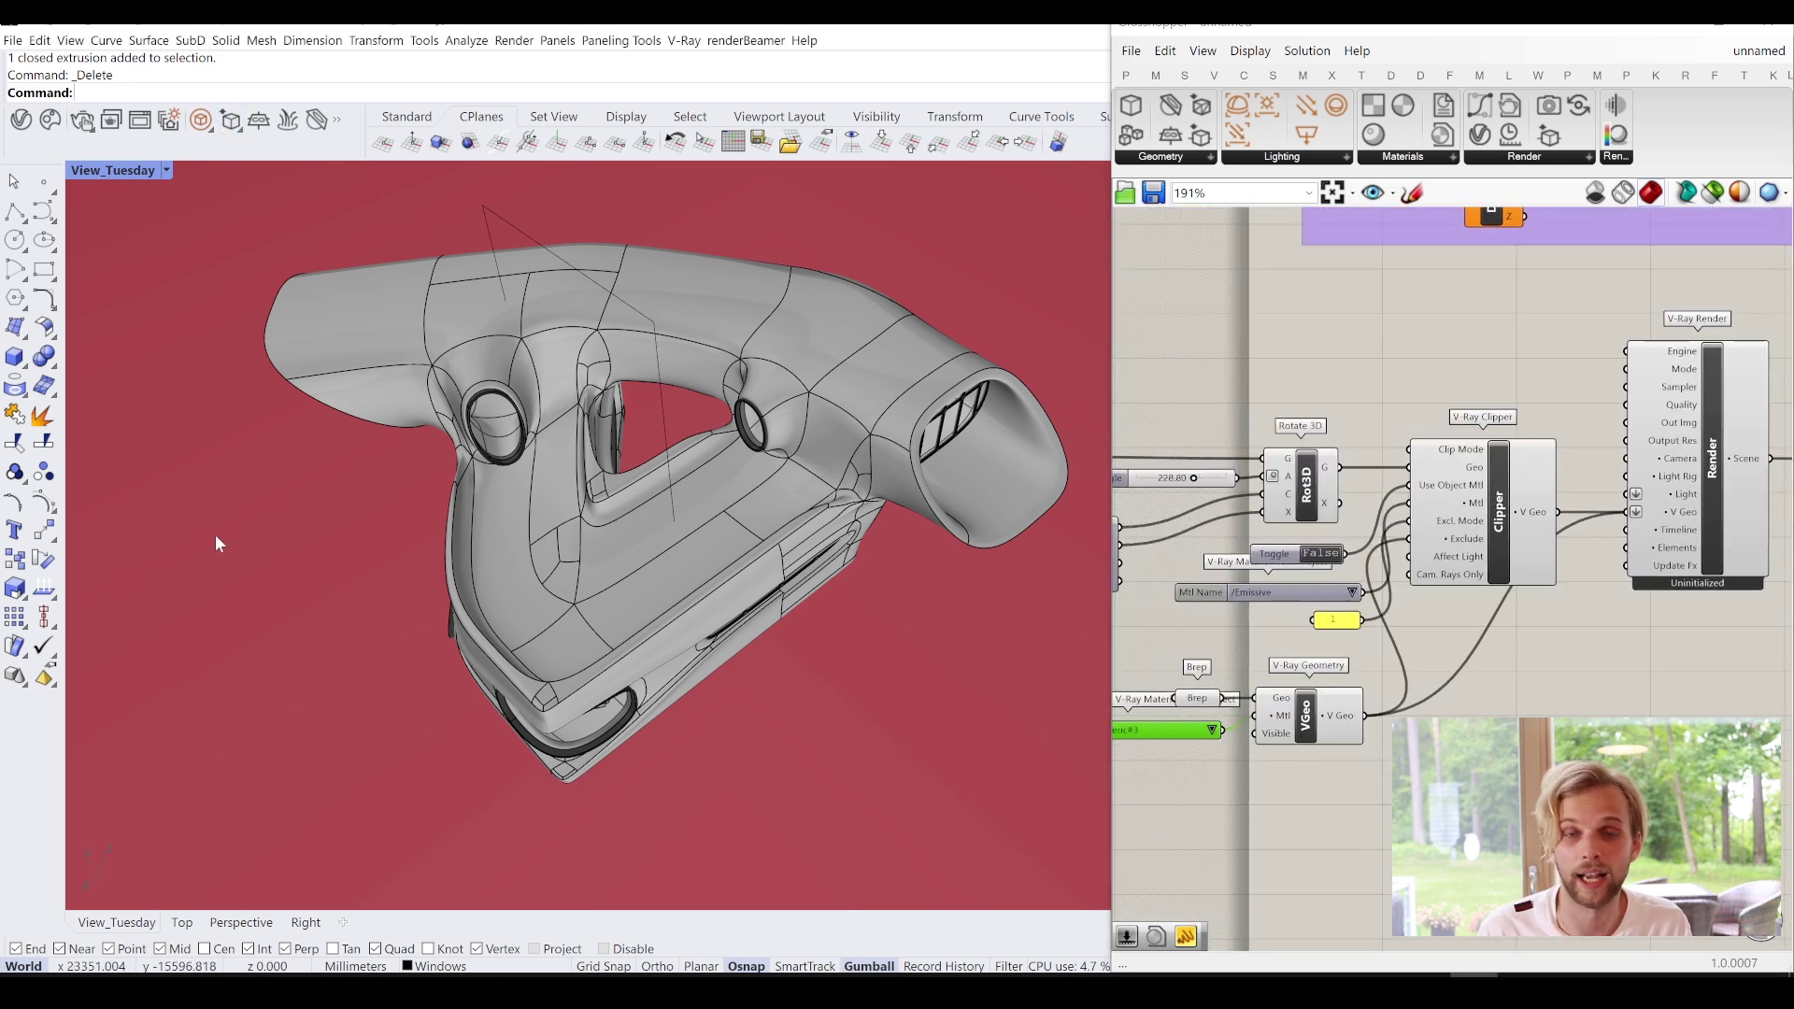
click(86, 132)
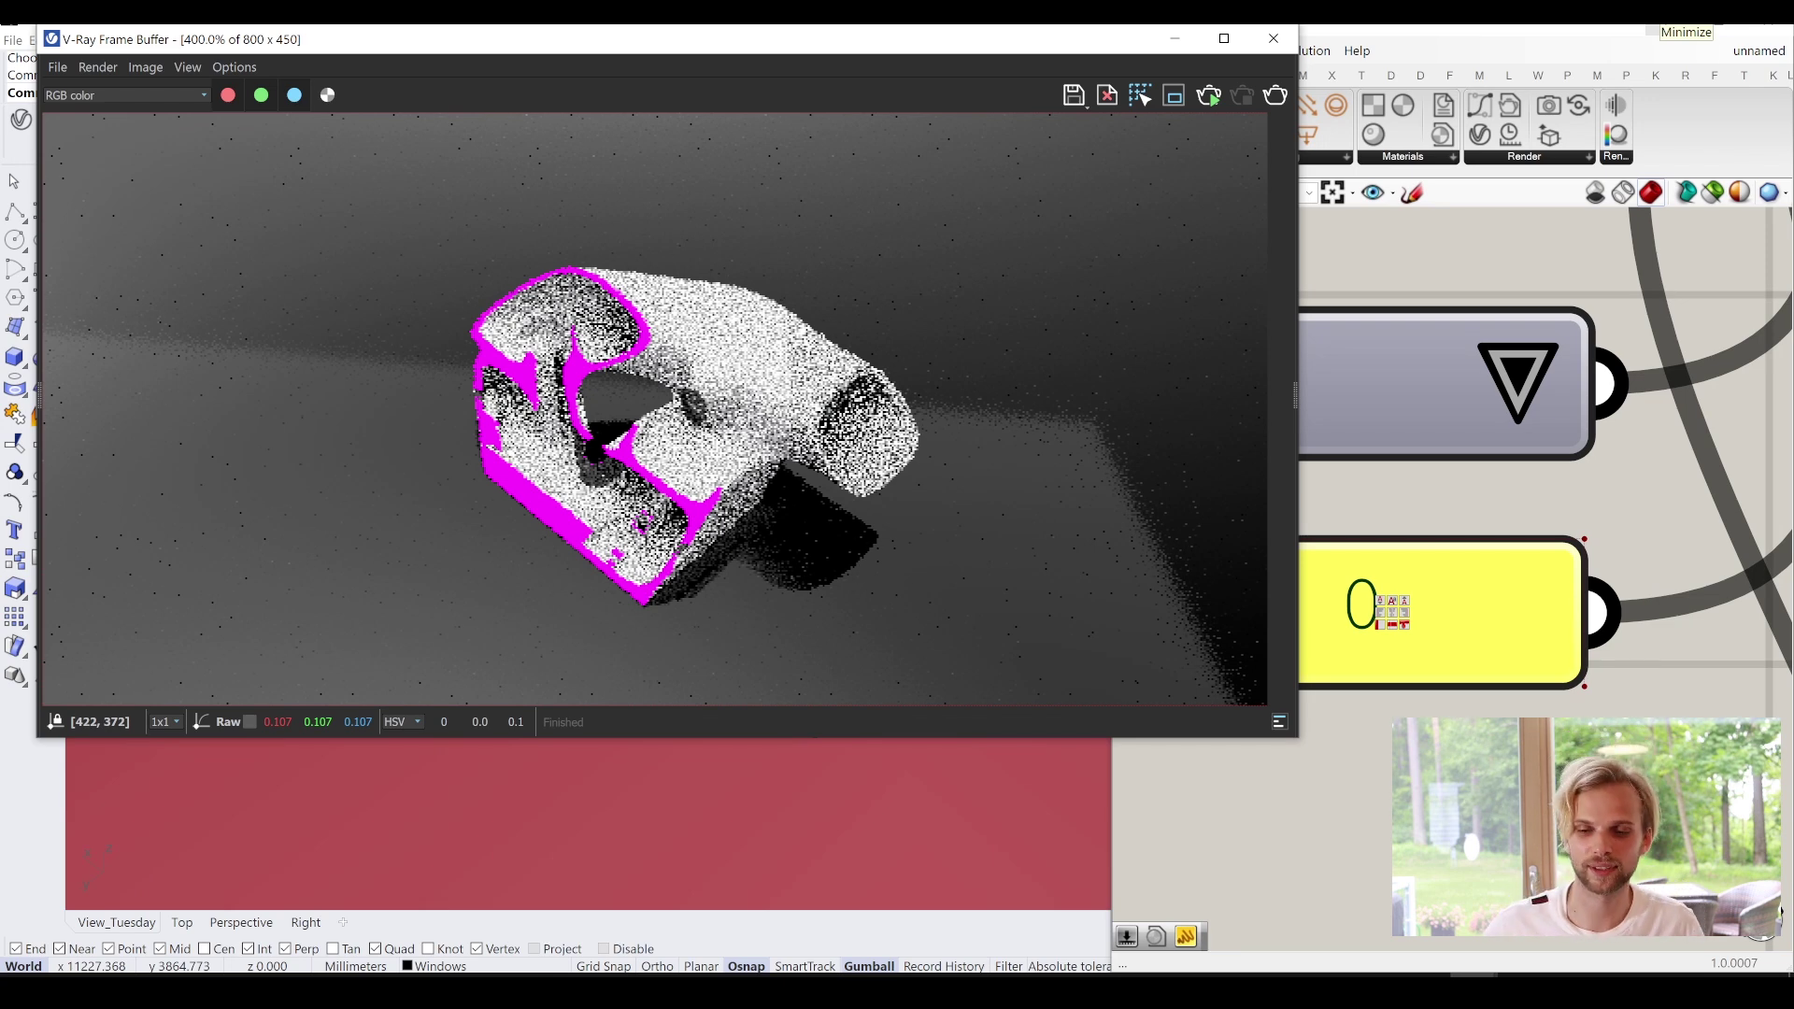
Read the description of the Clipper's Exclusion Mode input and check its connected panel against the rendered section.
click(1455, 419)
scroll(1455, 420, down, 5)
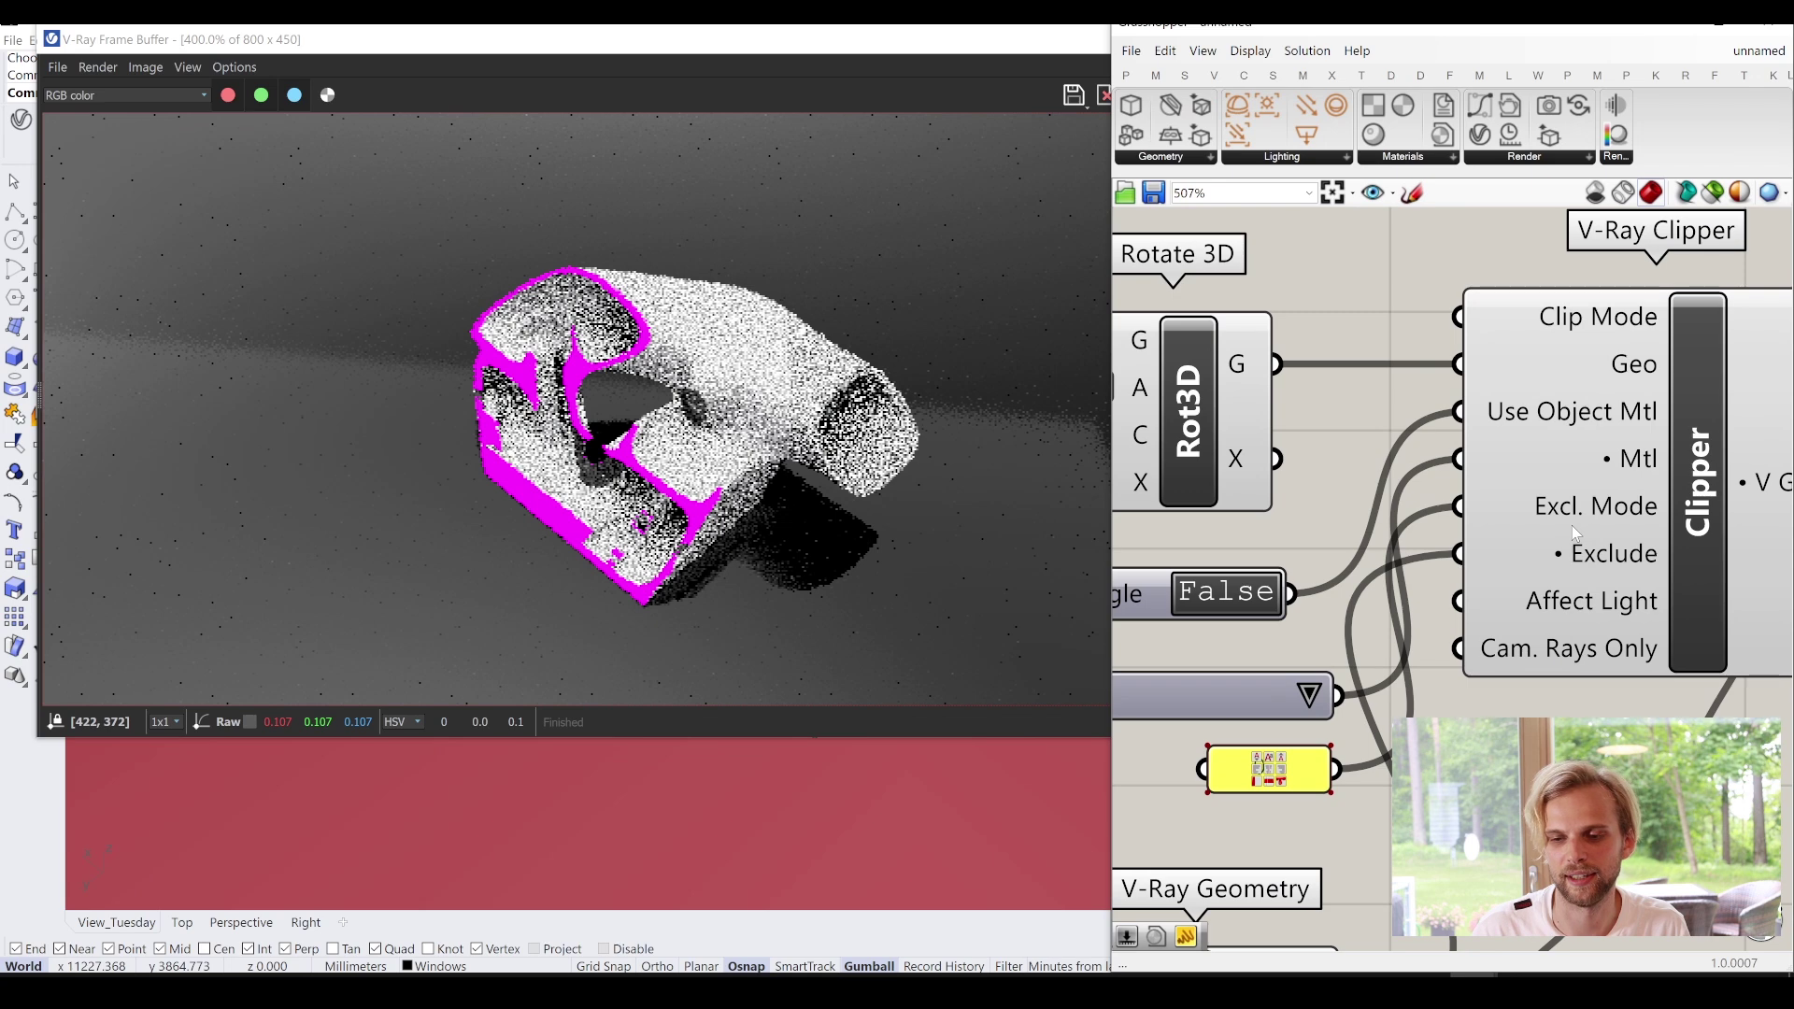
mouse_move(1583, 509)
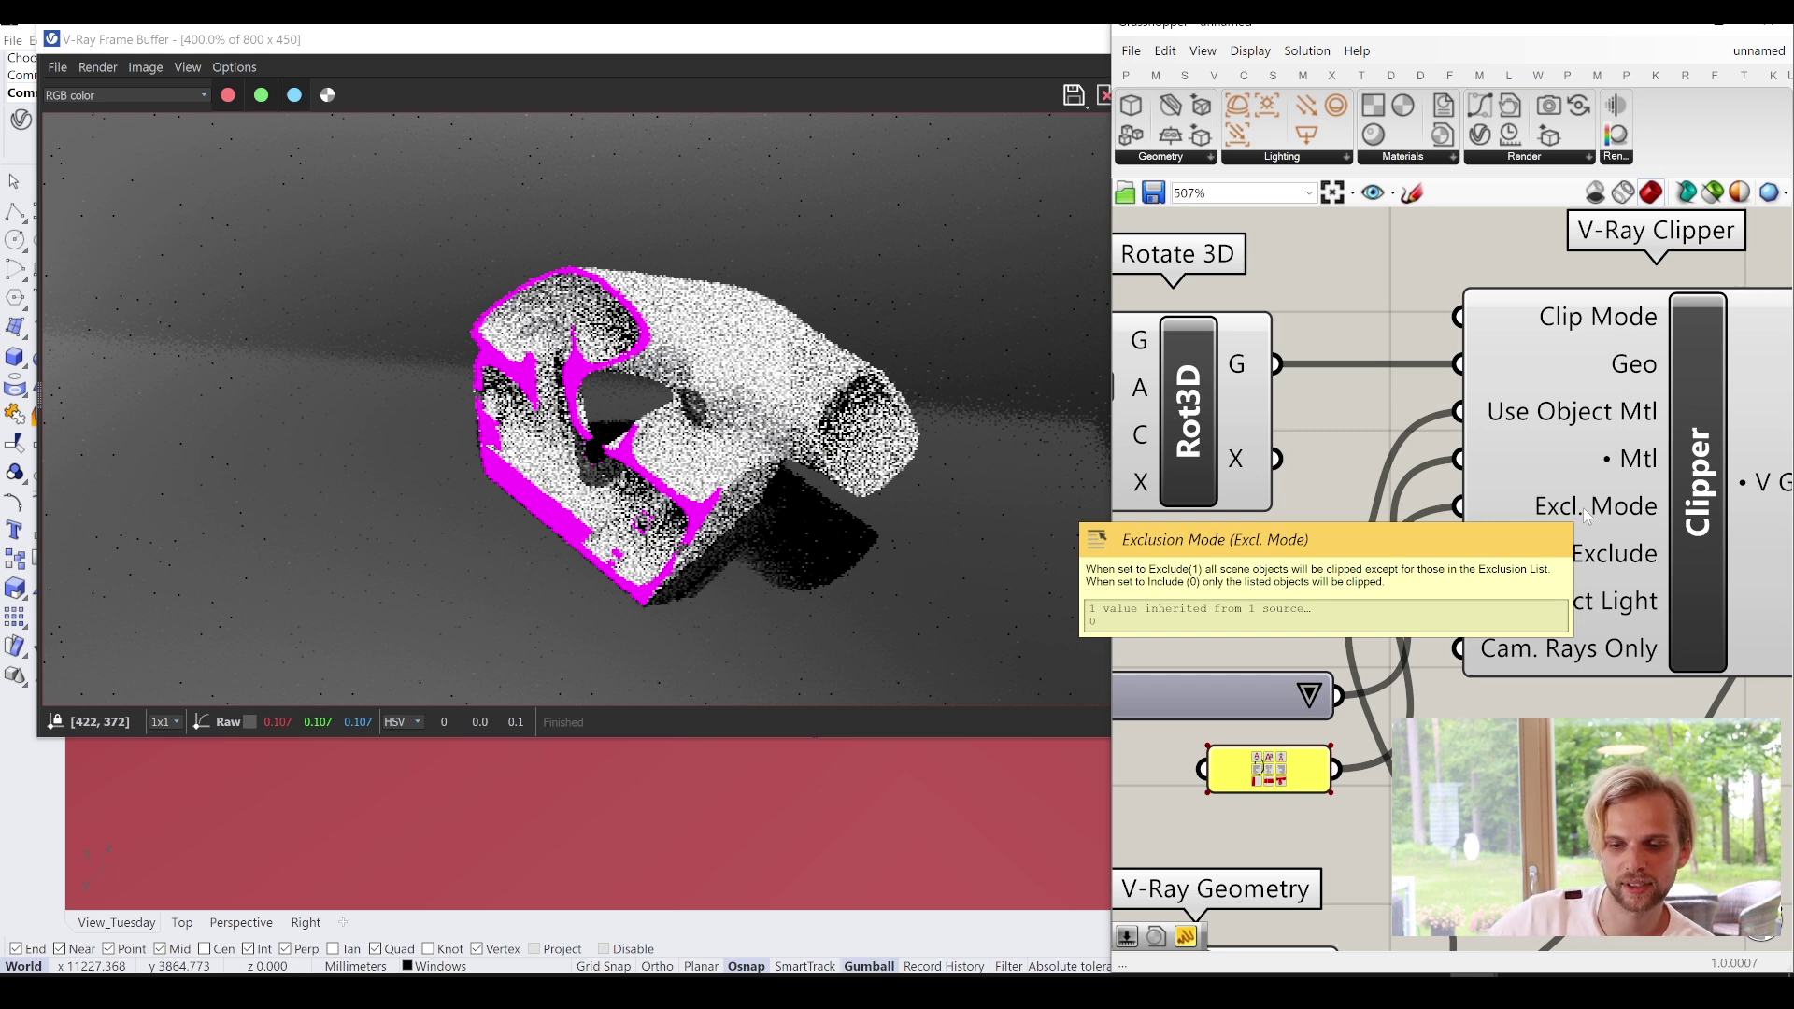
scroll(1586, 515, down, 3)
right_drag(1586, 677, 1734, 622)
scroll(1515, 605, down, 2)
scroll(1515, 603, up, 3)
scroll(1514, 604, down, 2)
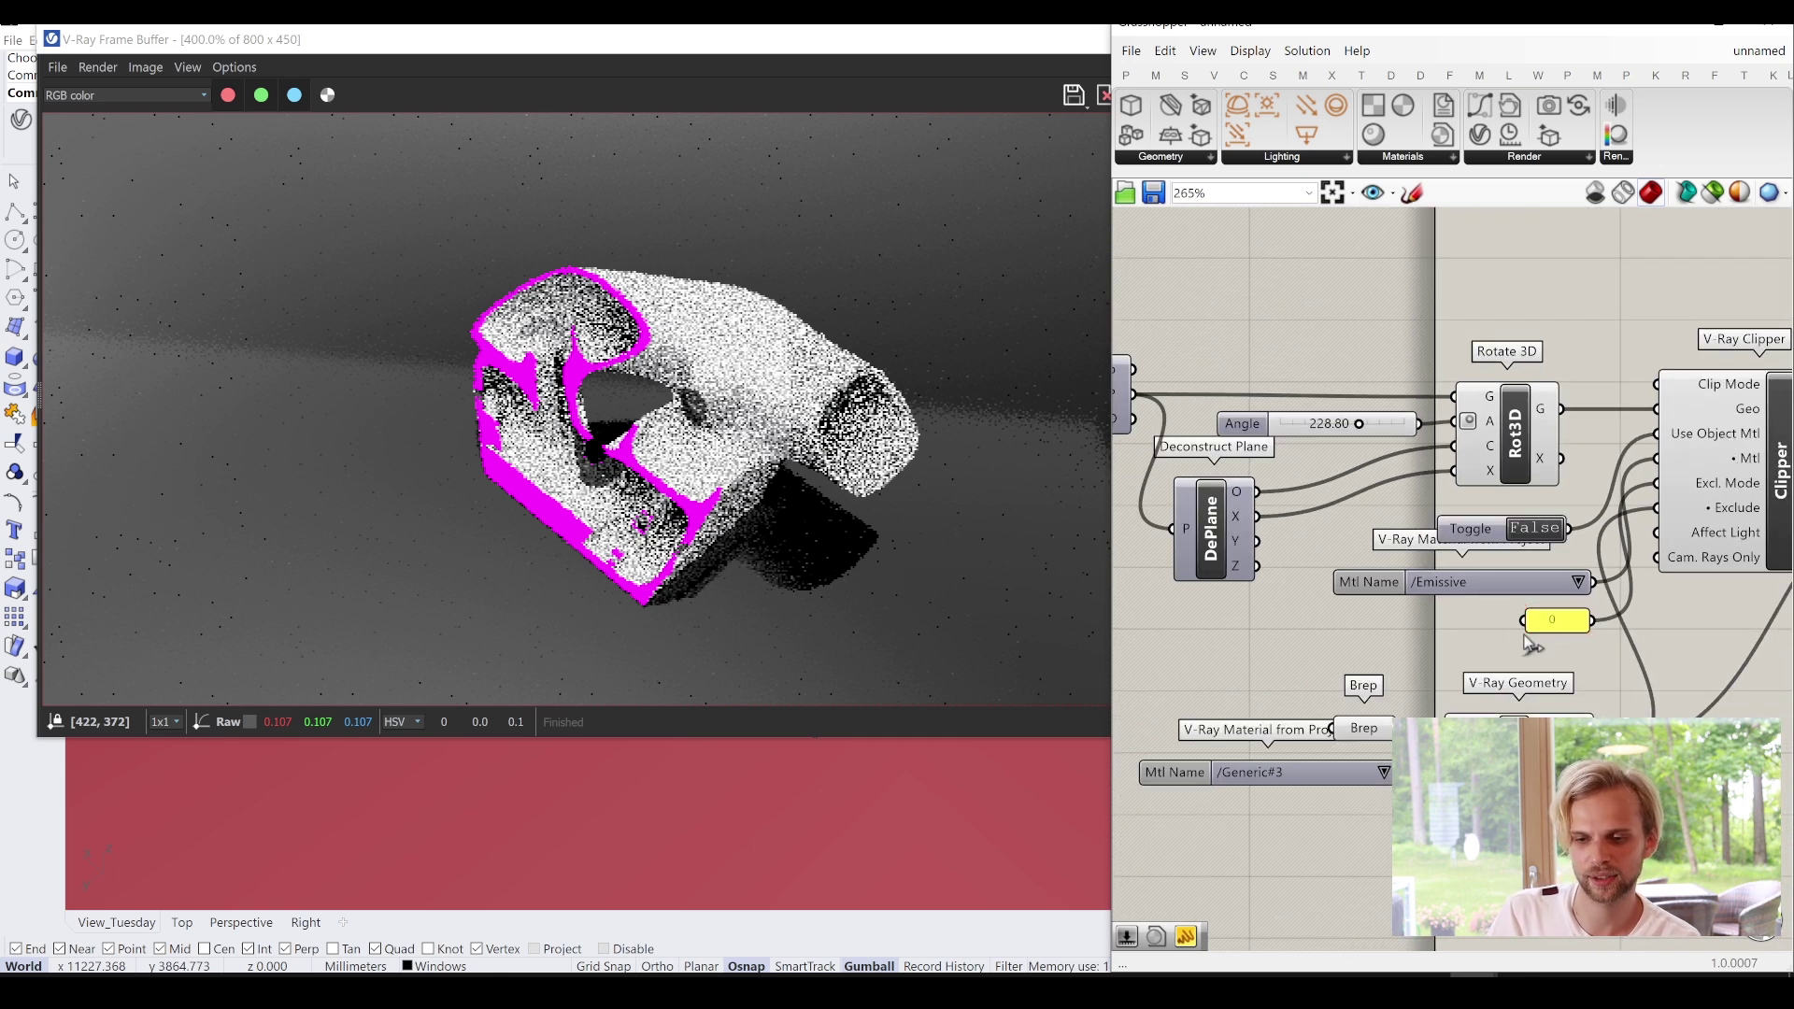
right_drag(1482, 647, 1475, 648)
scroll(1486, 644, up, 4)
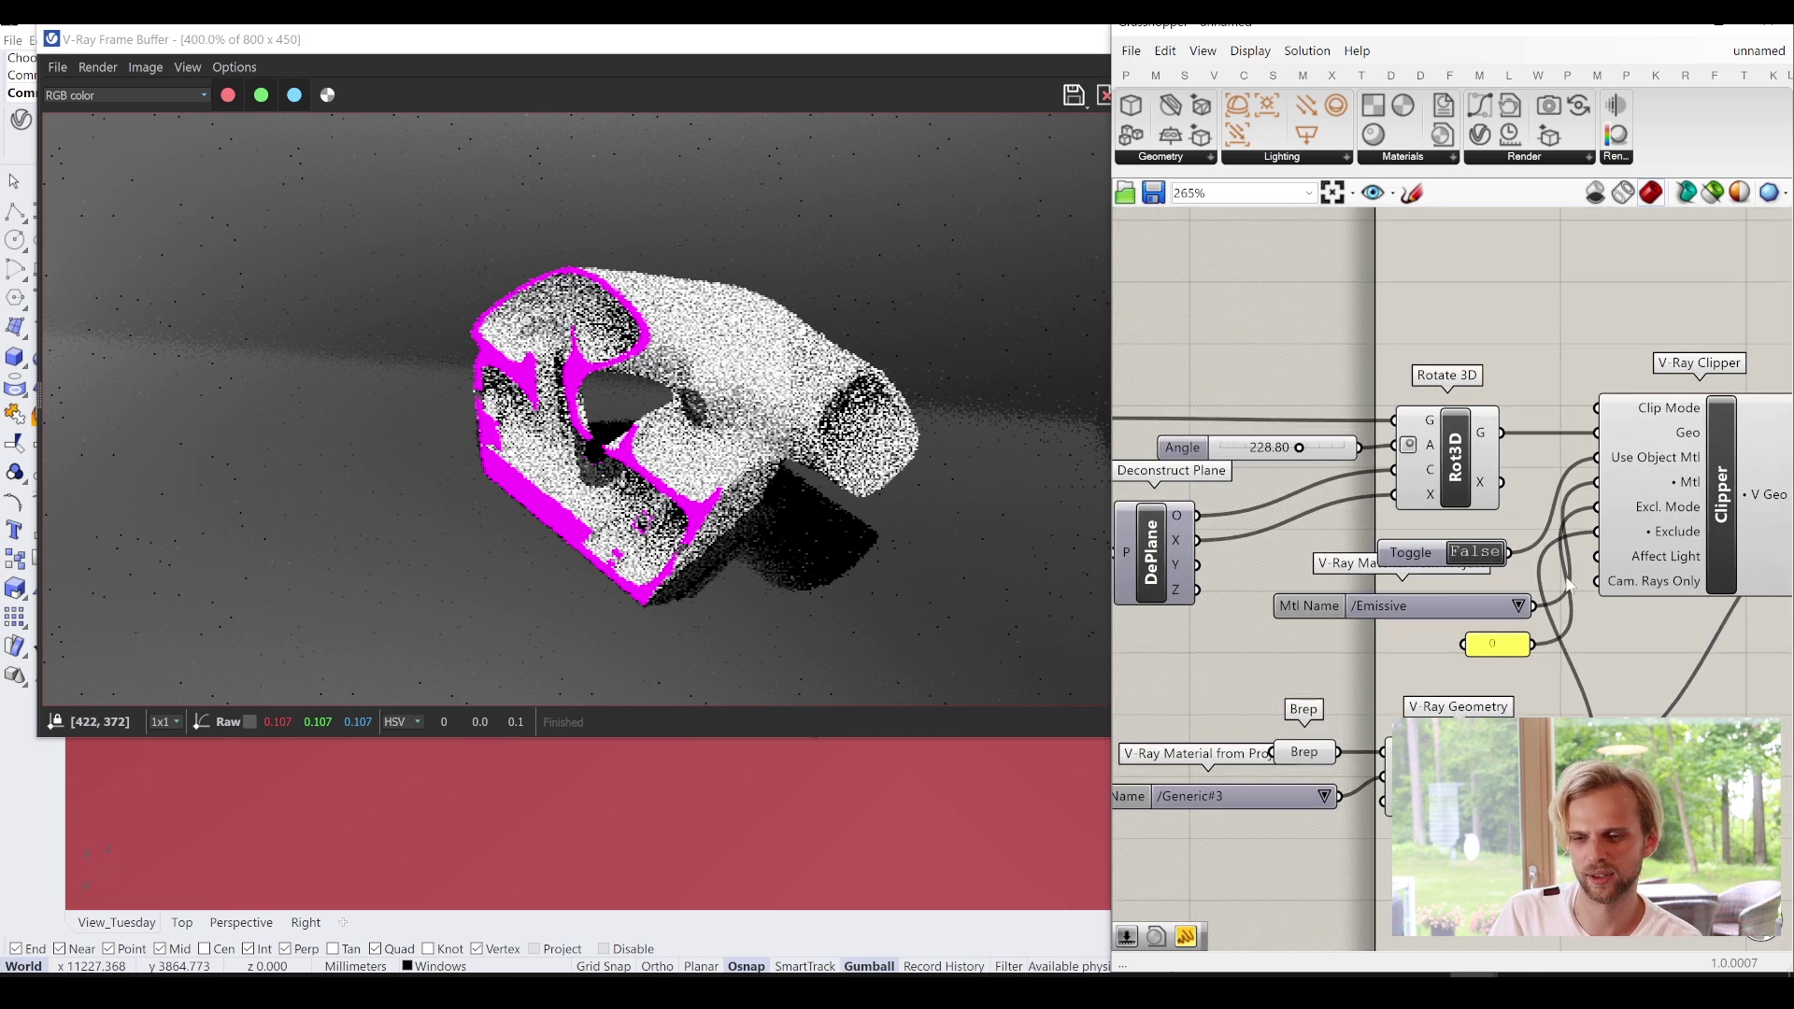
scroll(1482, 654, up, 4)
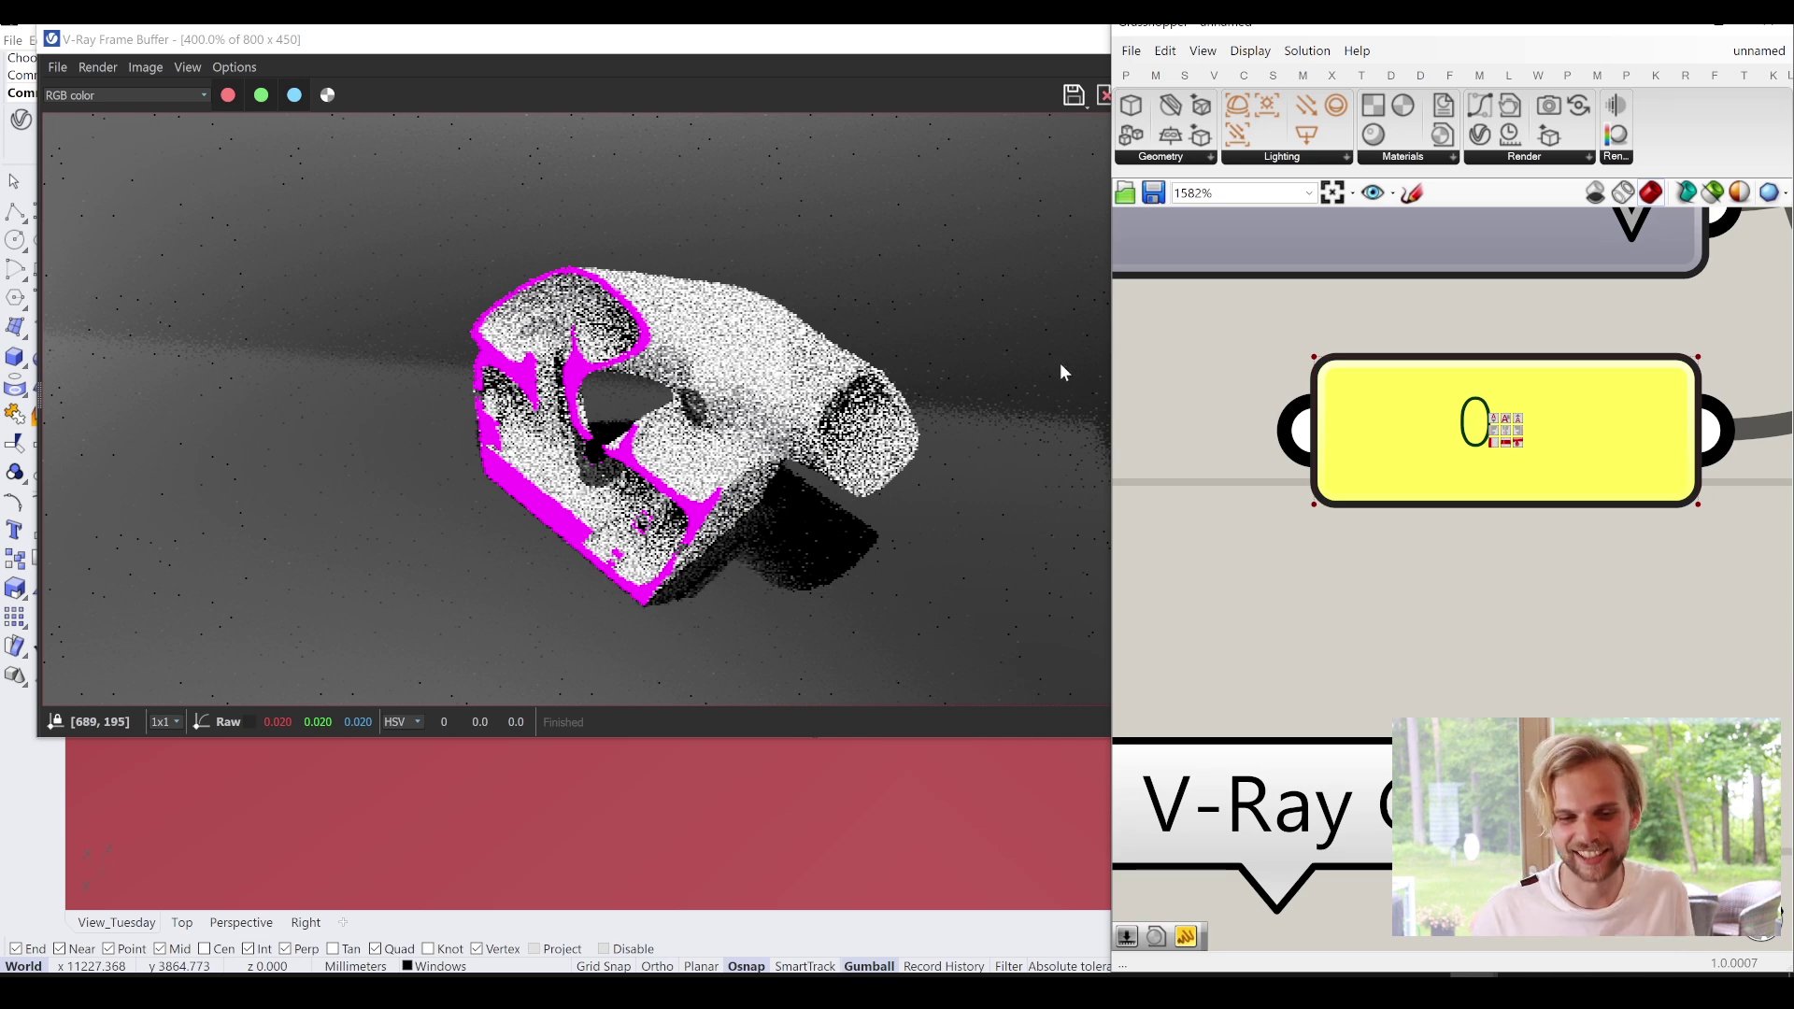
scroll(1065, 393, down, 1)
scroll(1269, 475, down, 2)
scroll(1269, 475, down, 5)
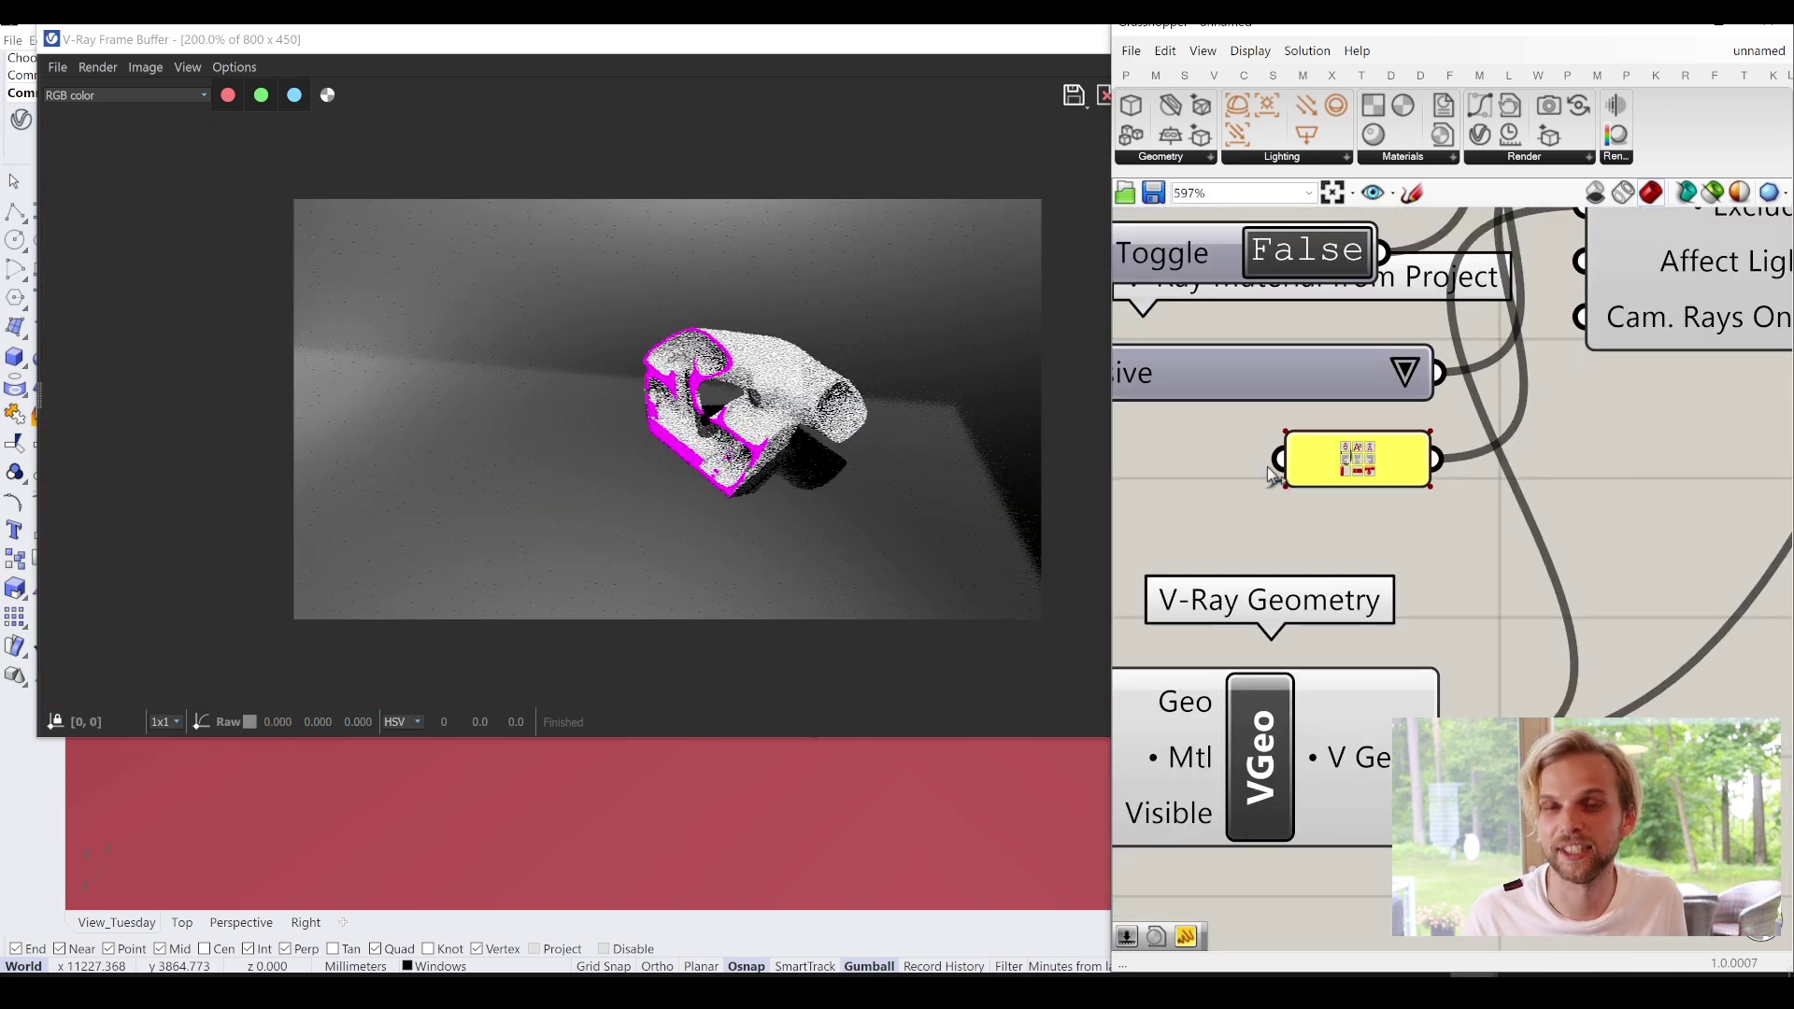
Move the ground slab's Brep, material and V-Ray Geometry components up, closer to the Clipper's other inputs.
right_drag(1495, 524, 1585, 536)
scroll(1585, 536, down, 1)
drag(1532, 720, 1222, 551)
drag(1421, 632, 1419, 581)
click(1537, 630)
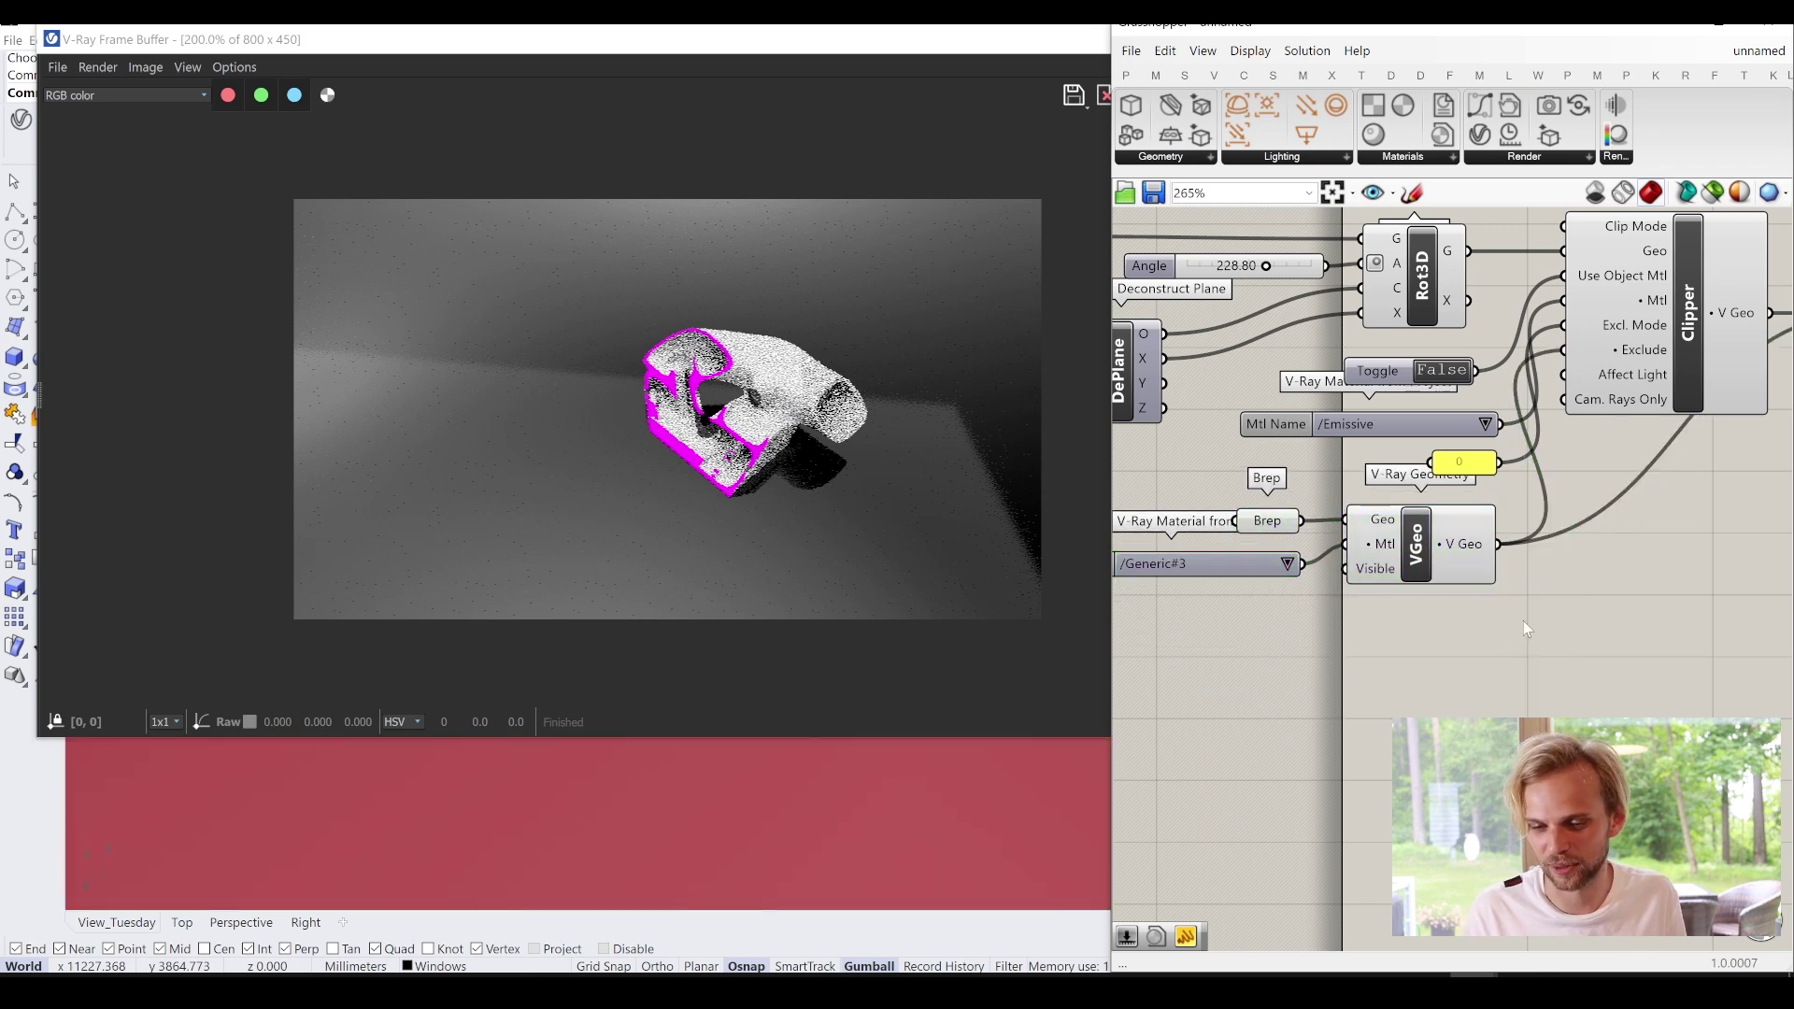
Turn off the viewport preview of the ground slab's Brep and V-Ray Geometry components.
scroll(1517, 627, down, 2)
drag(1515, 697, 1292, 549)
middle_click(1293, 548)
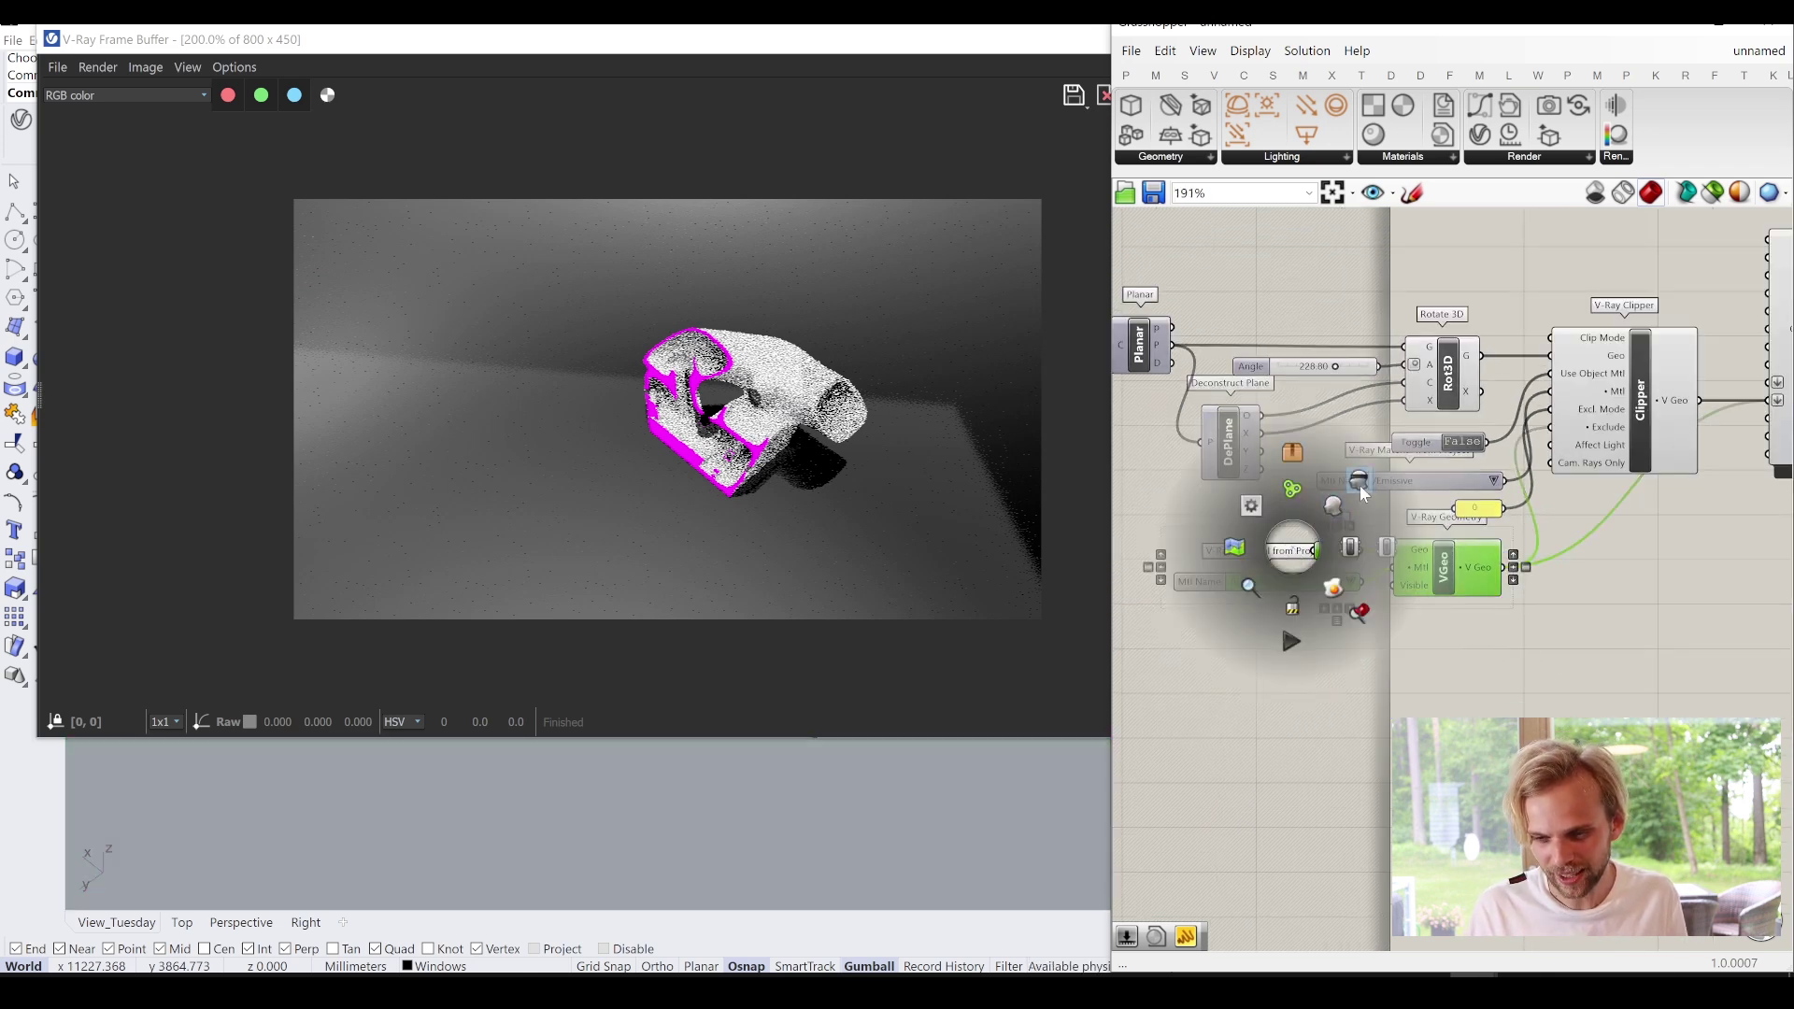
click(1337, 506)
Move the whole clipper and render definition sideways so it lines up beneath the purple group.
scroll(1663, 645, down, 2)
scroll(1504, 630, down, 1)
drag(1754, 701, 1173, 461)
drag(1701, 535, 1785, 543)
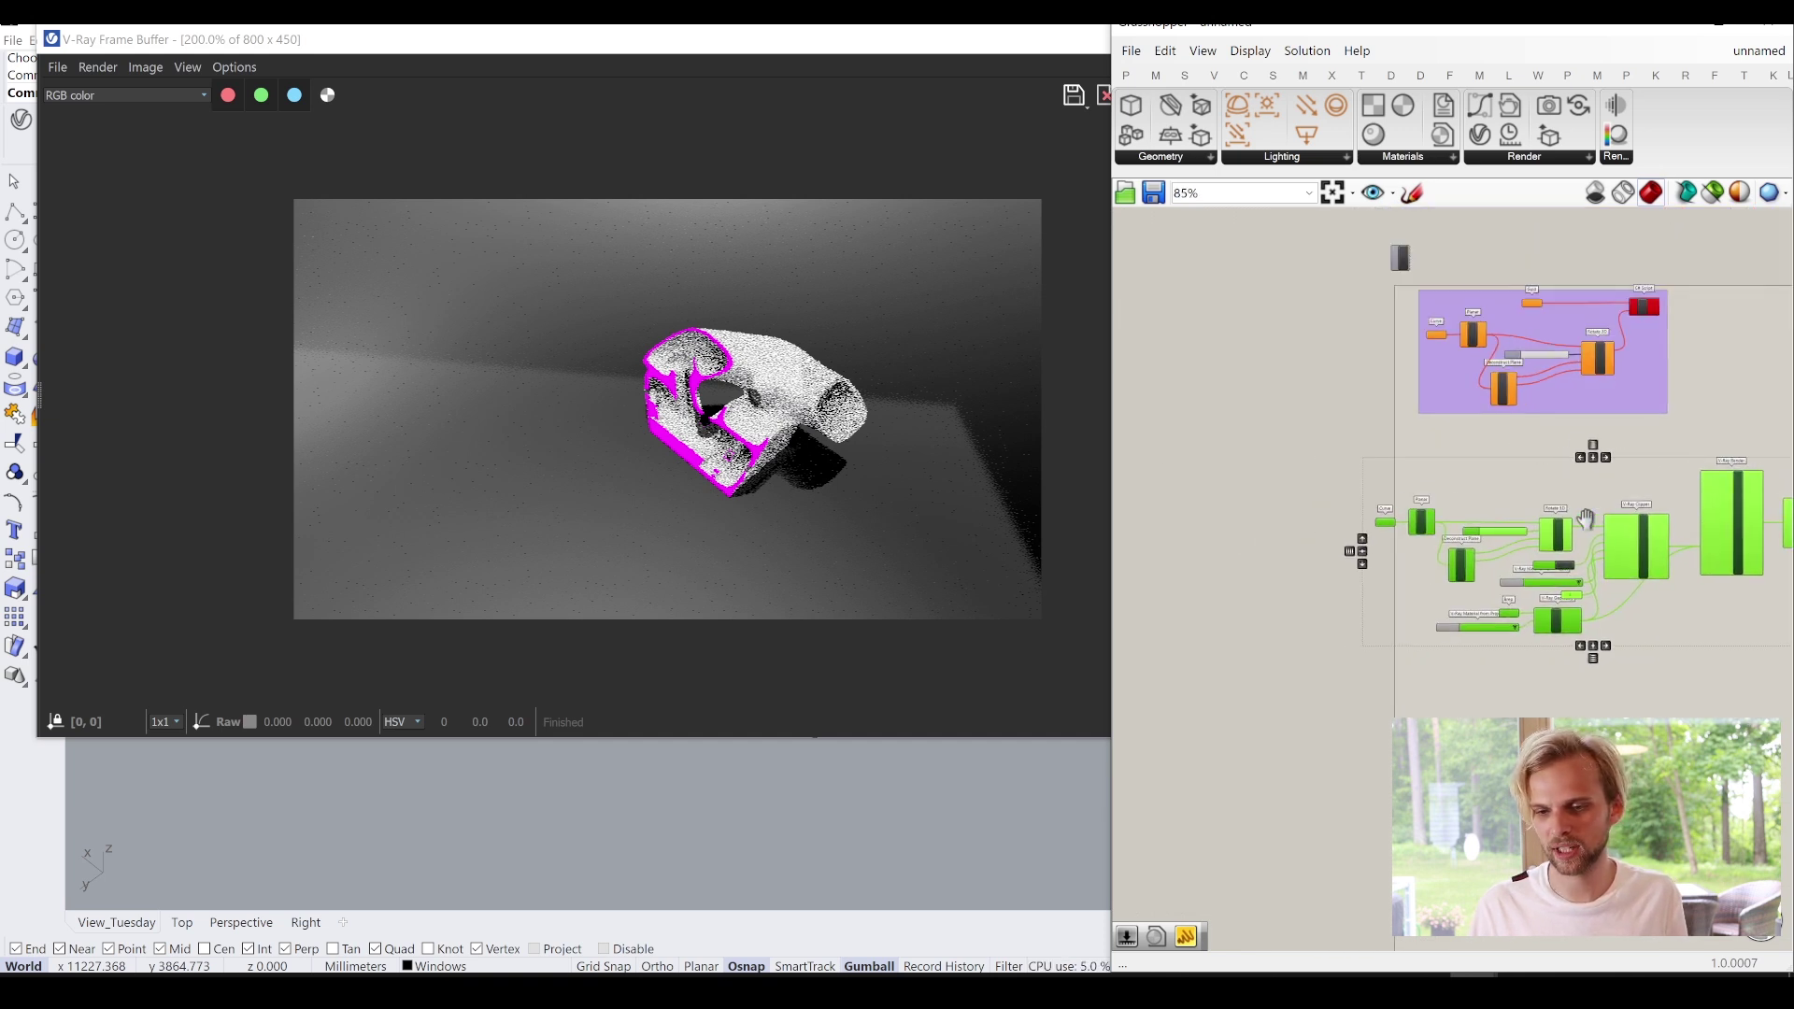
right_drag(1784, 543, 1578, 708)
drag(1710, 737, 1113, 484)
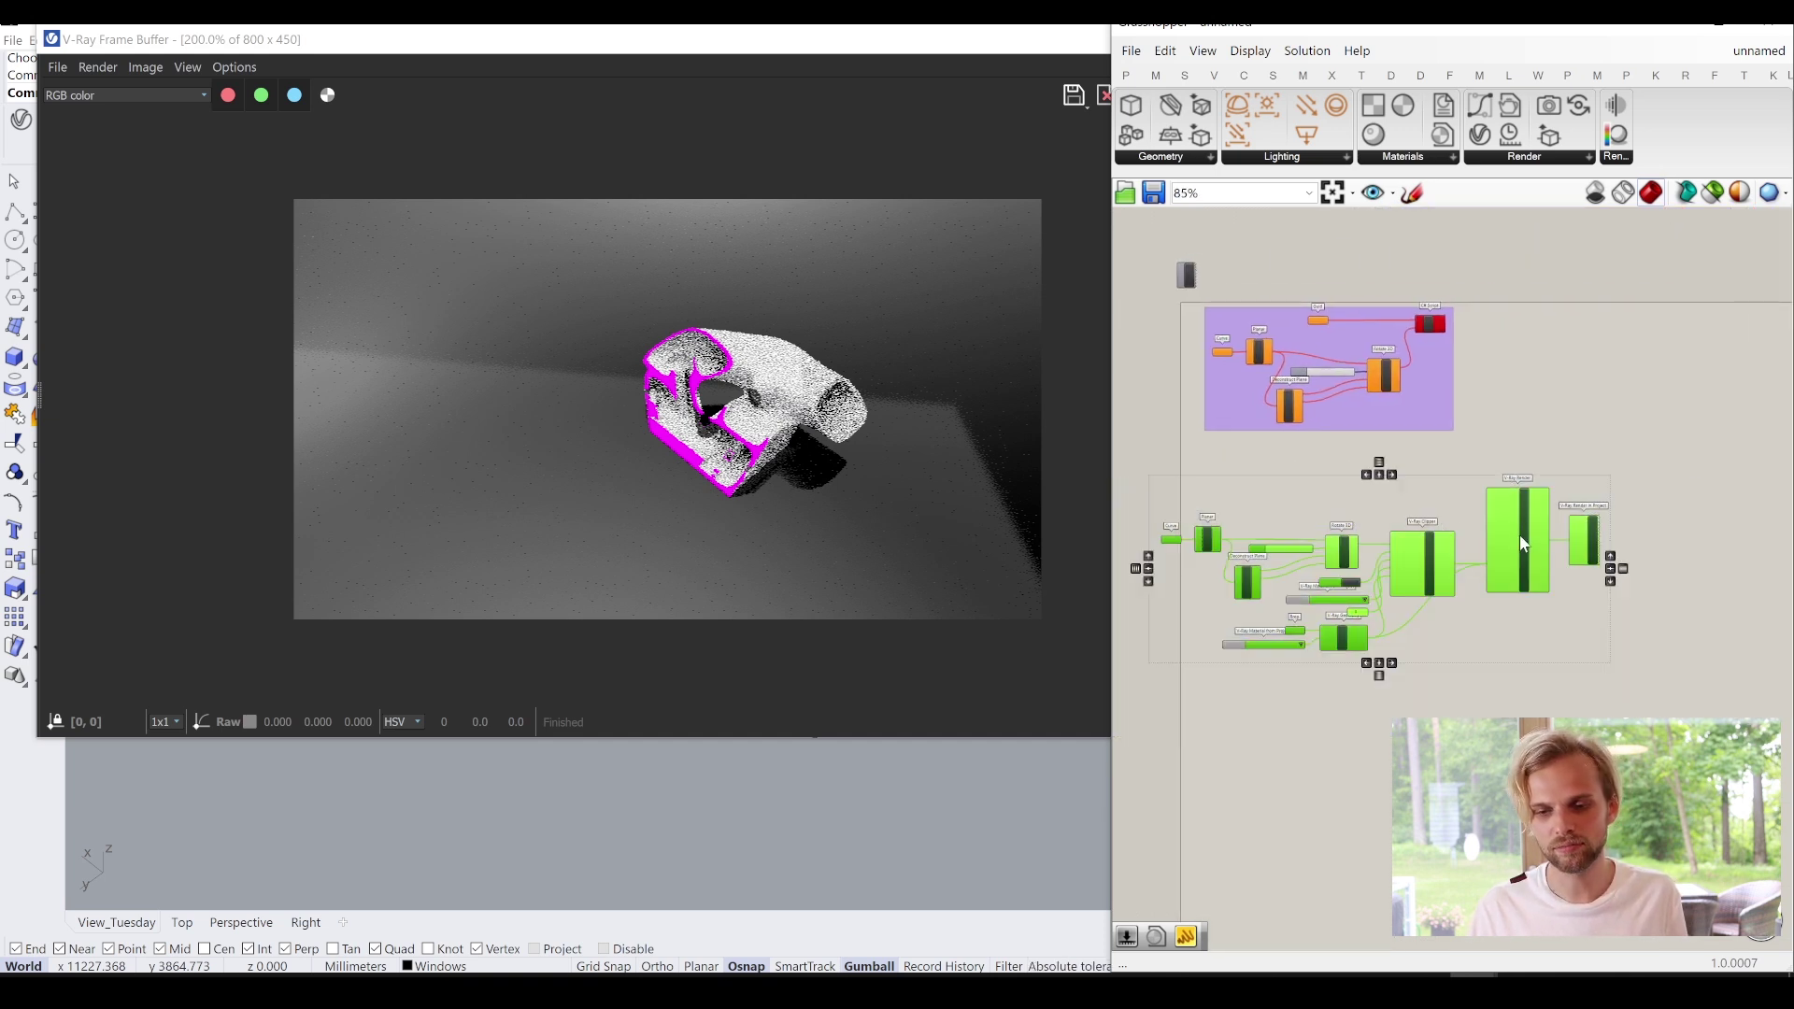
click(1549, 467)
scroll(1548, 487, up, 1)
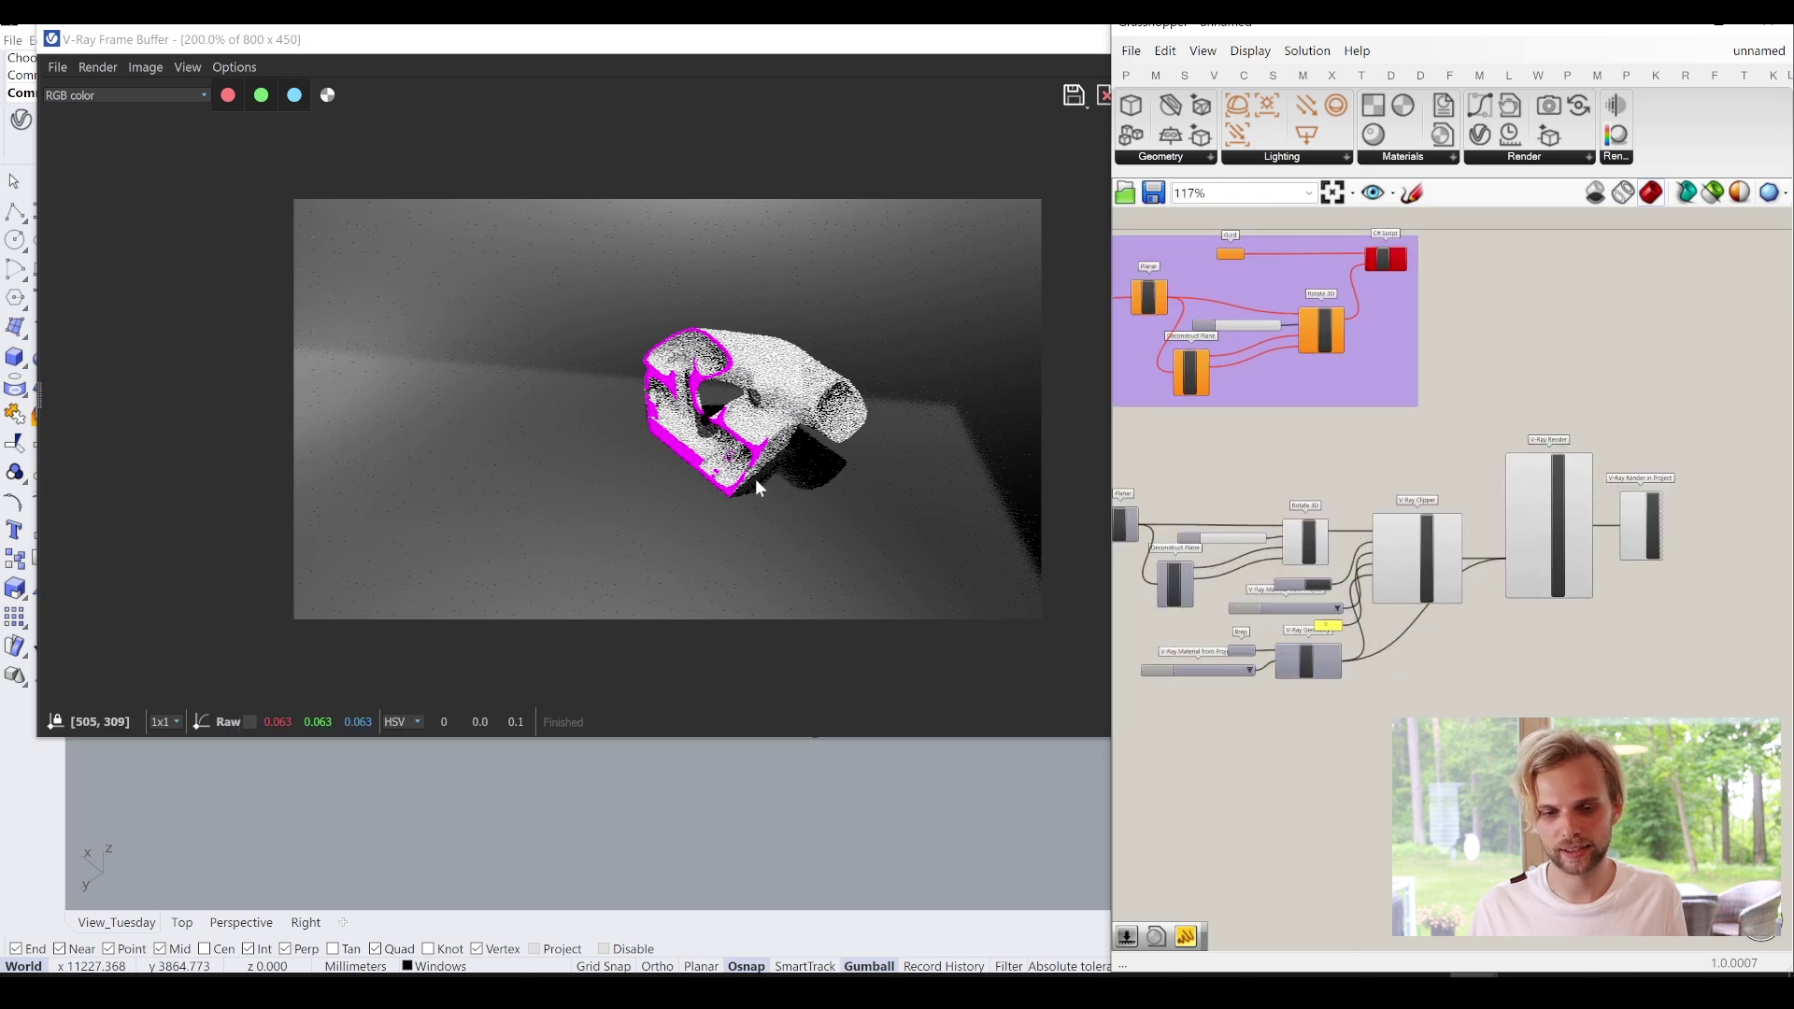
Examine the pink section cut and the building's shadow on the ground slab closely in the rendered image.
scroll(781, 503, up, 3)
scroll(766, 467, down, 2)
scroll(755, 439, up, 1)
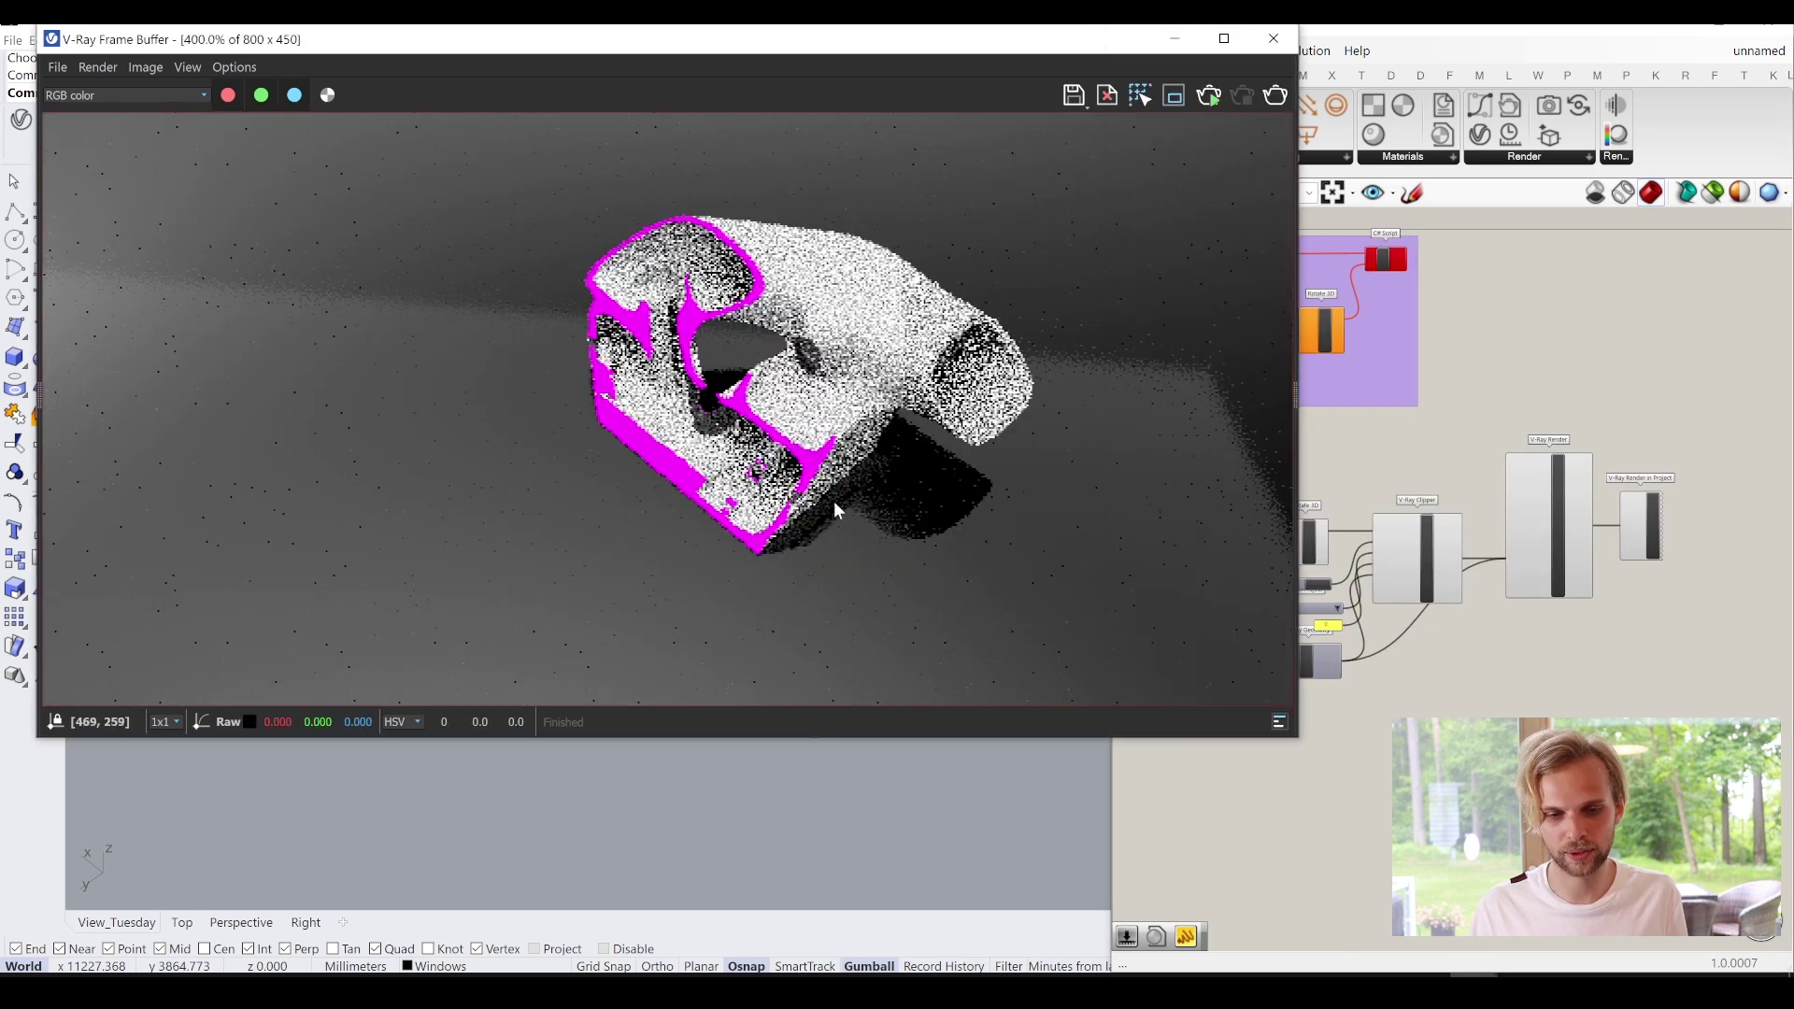
key(alt+Tab)
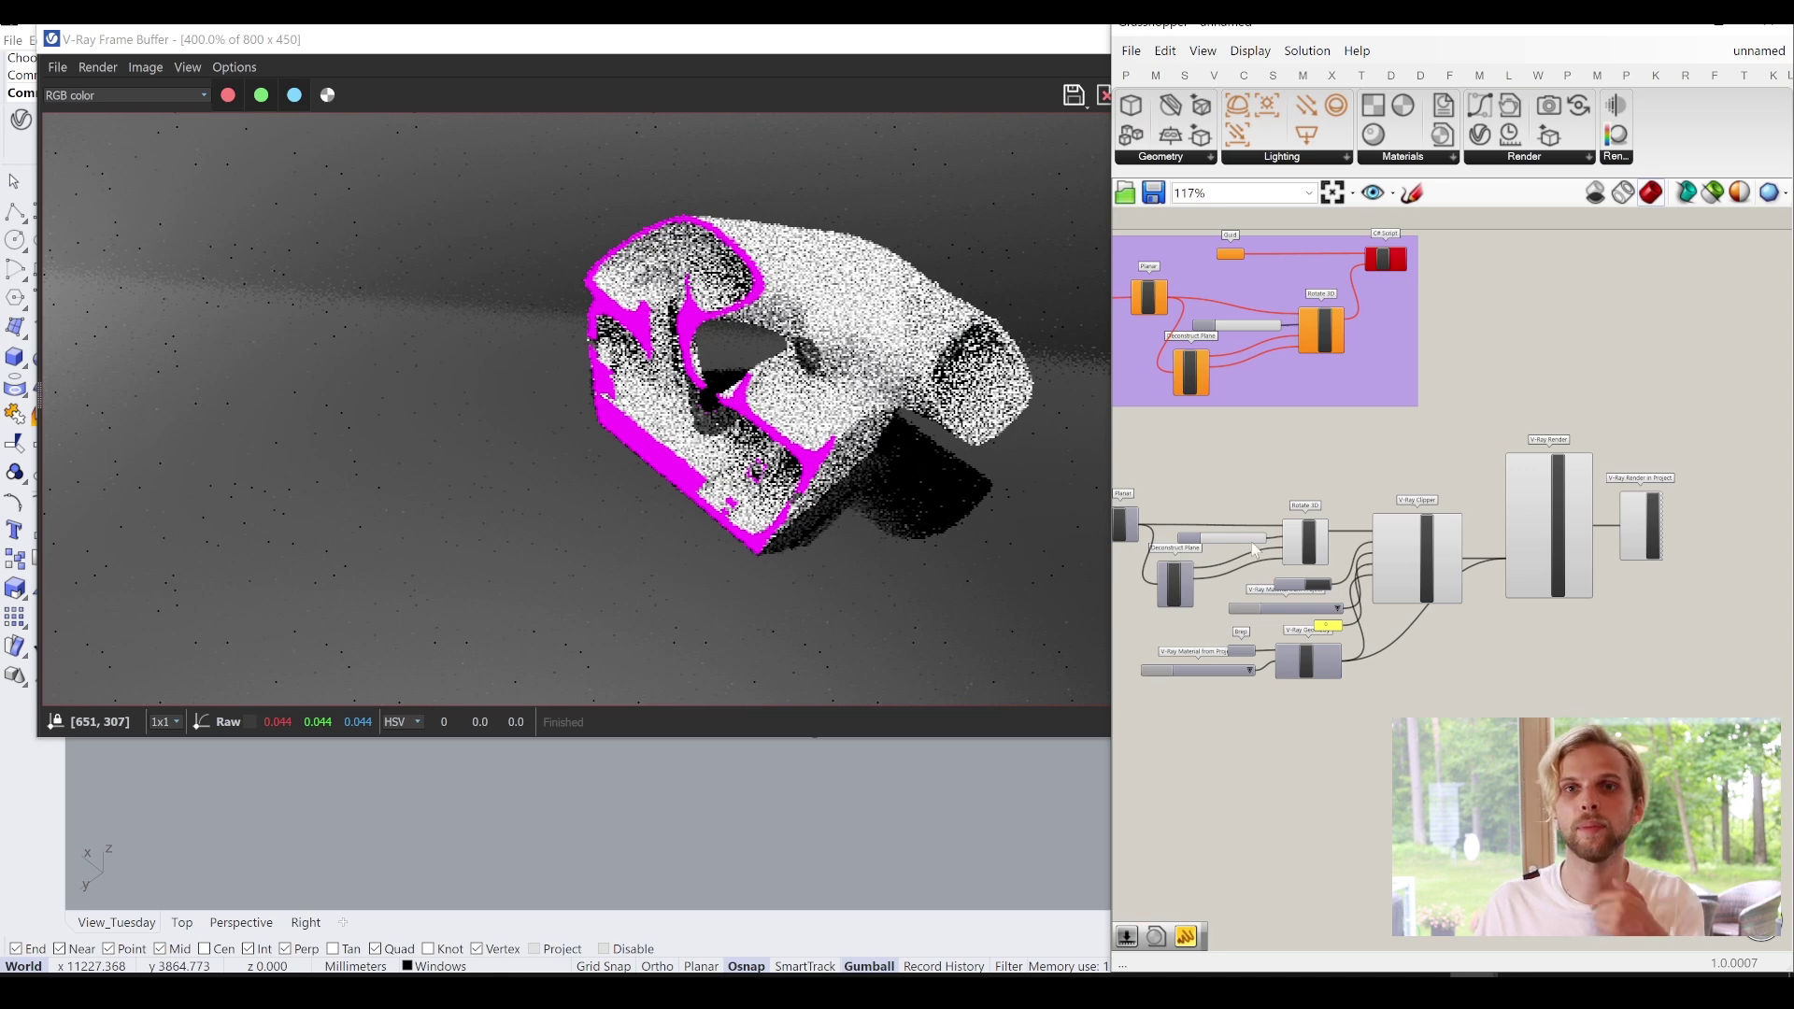
Move the Curve, Planar and Deconstruct Plane components farther away from Rotate 3D in the clipper definition.
scroll(1450, 509, up, 4)
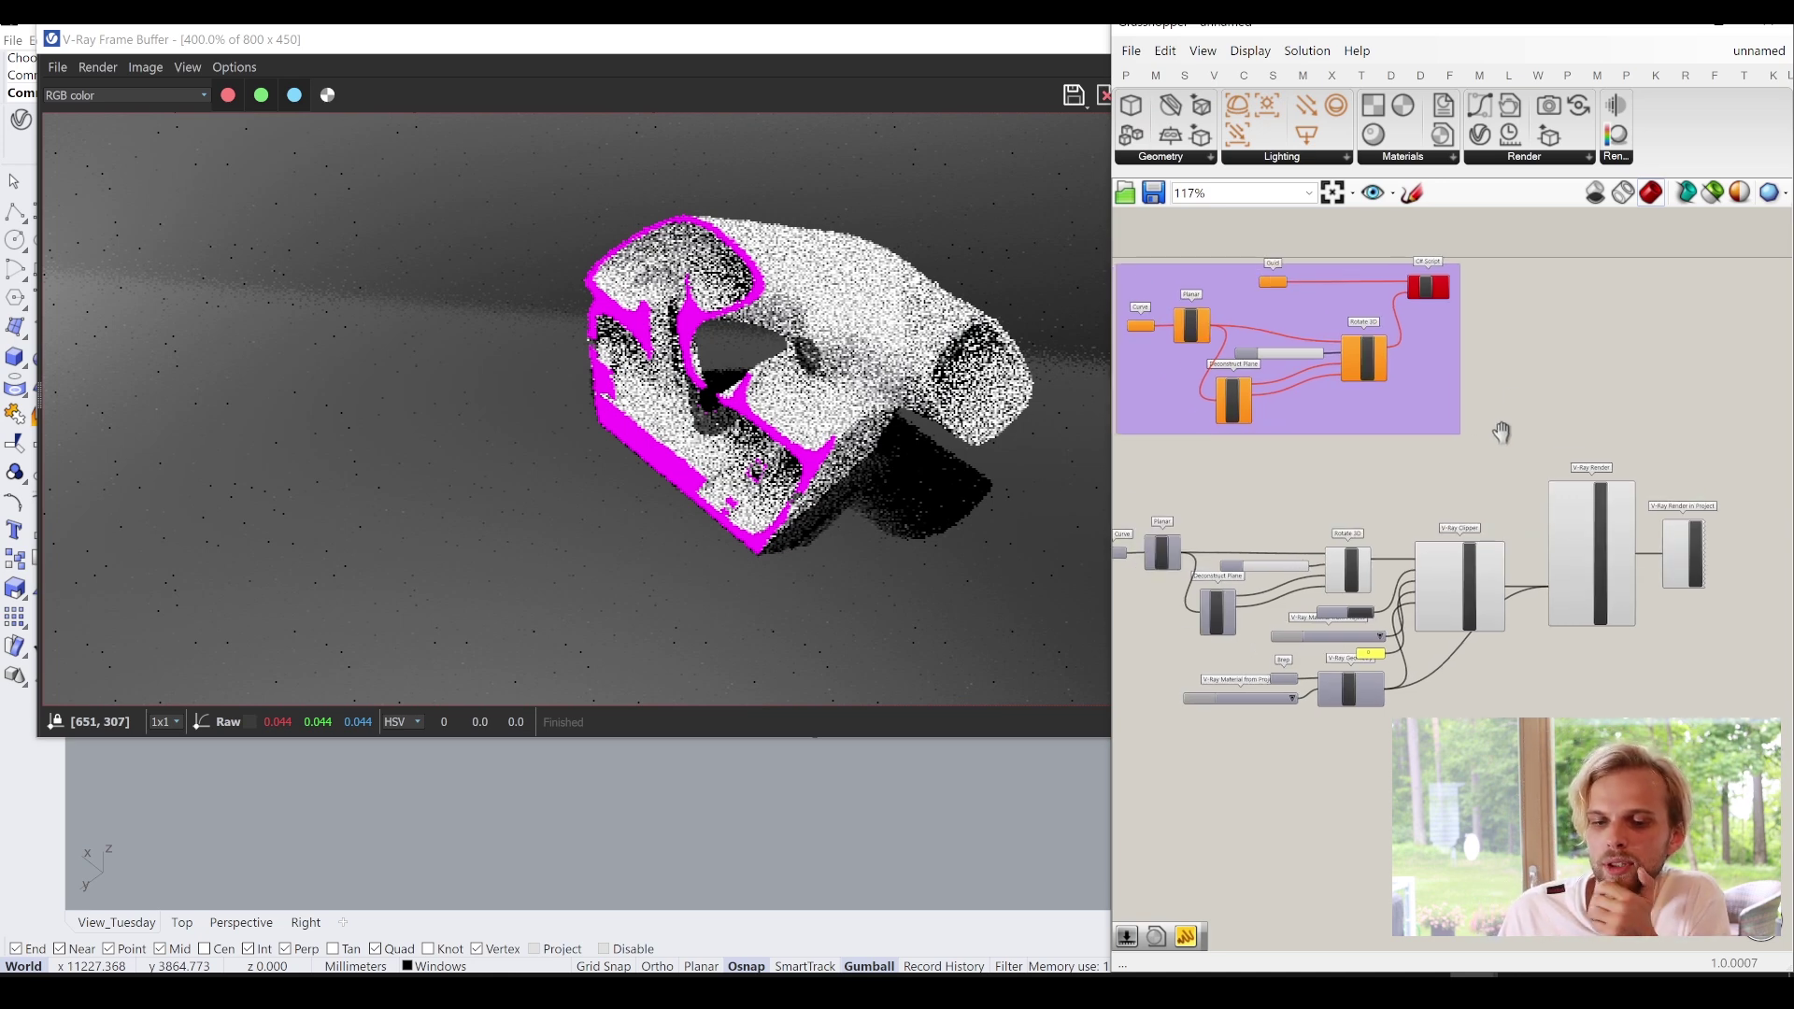
scroll(1360, 523, down, 3)
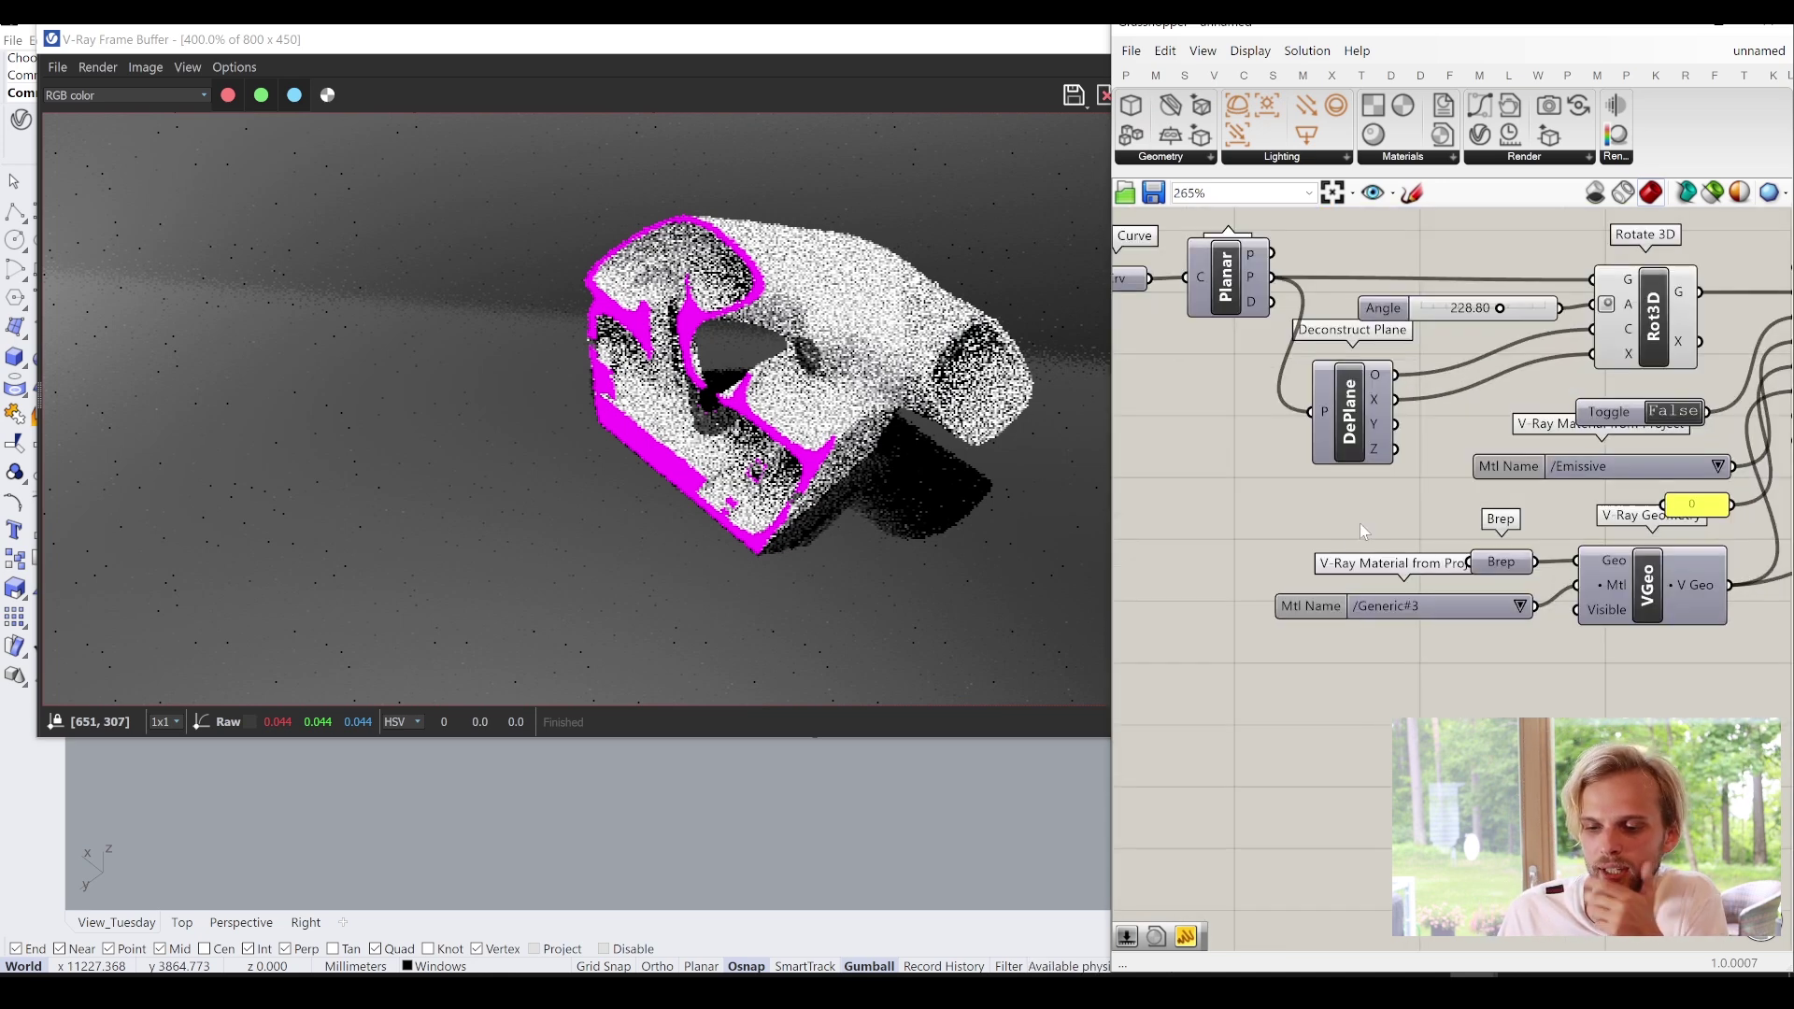
right_drag(1295, 441, 1391, 485)
drag(1161, 387, 1400, 594)
drag(1301, 477, 1223, 469)
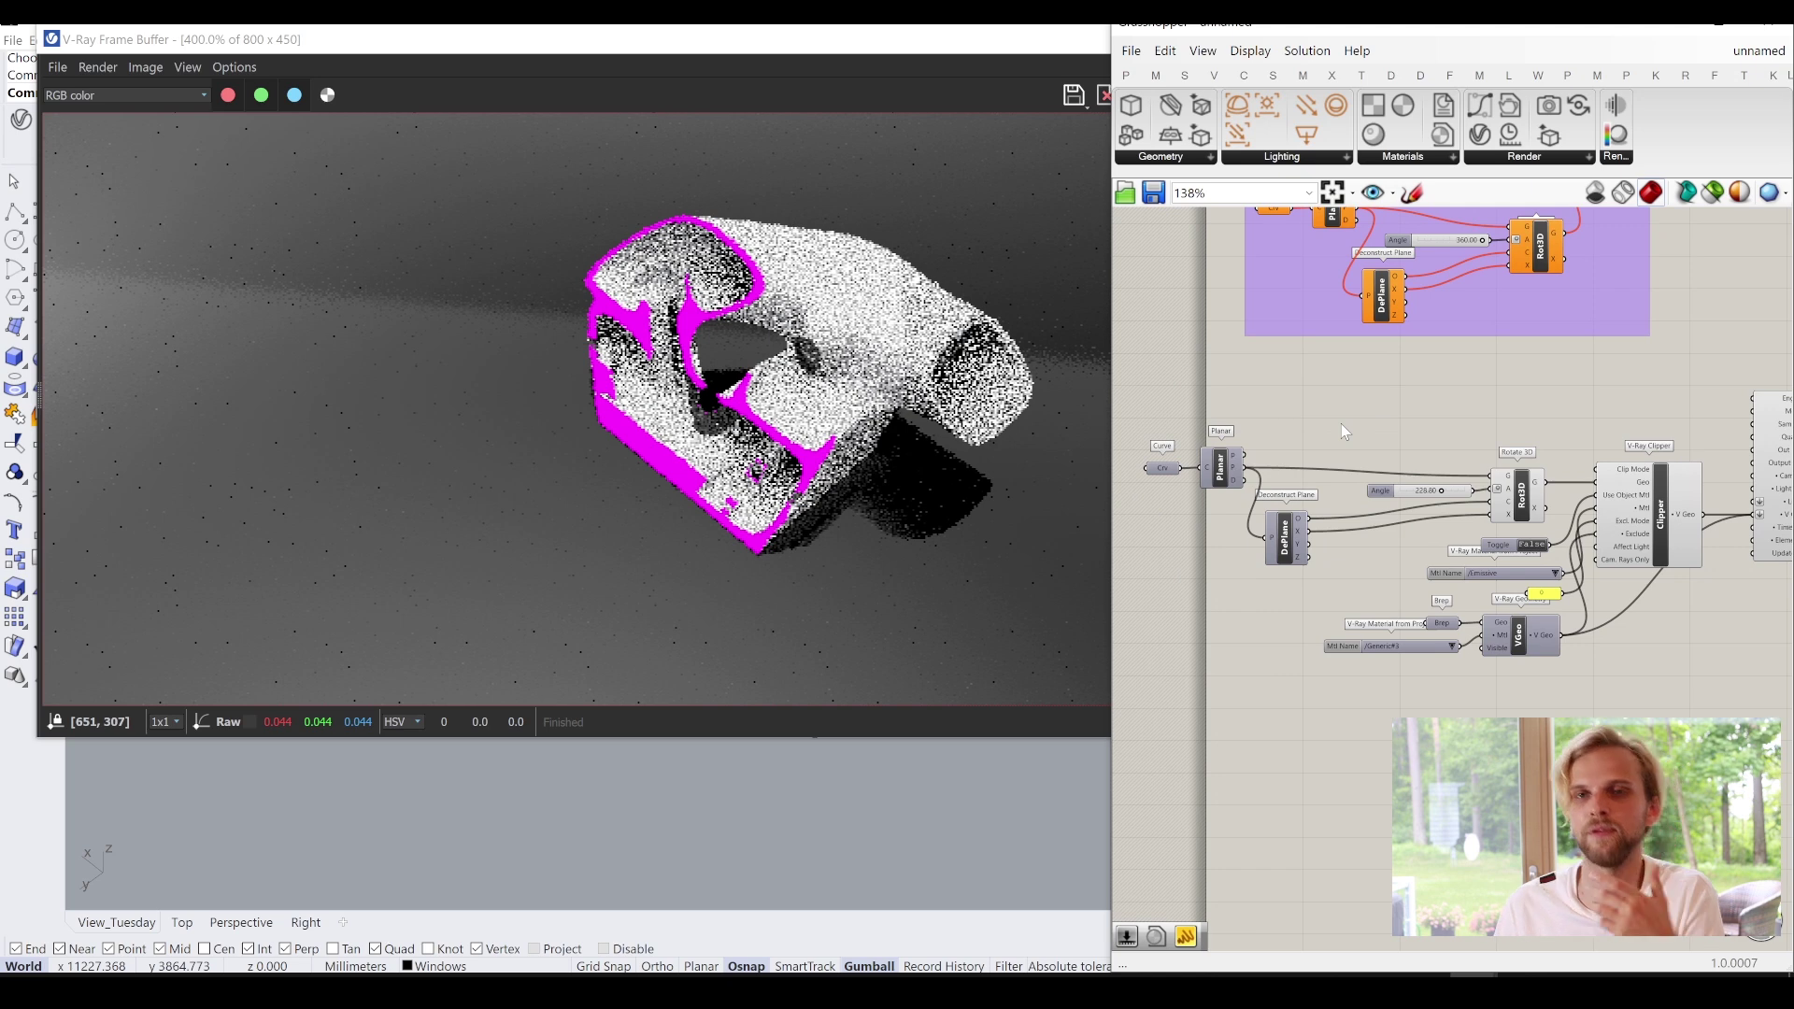
Add a V-Ray Timeline component between the purple group and the clipper definition.
right_drag(1348, 369, 1310, 395)
right_drag(1638, 417, 1570, 426)
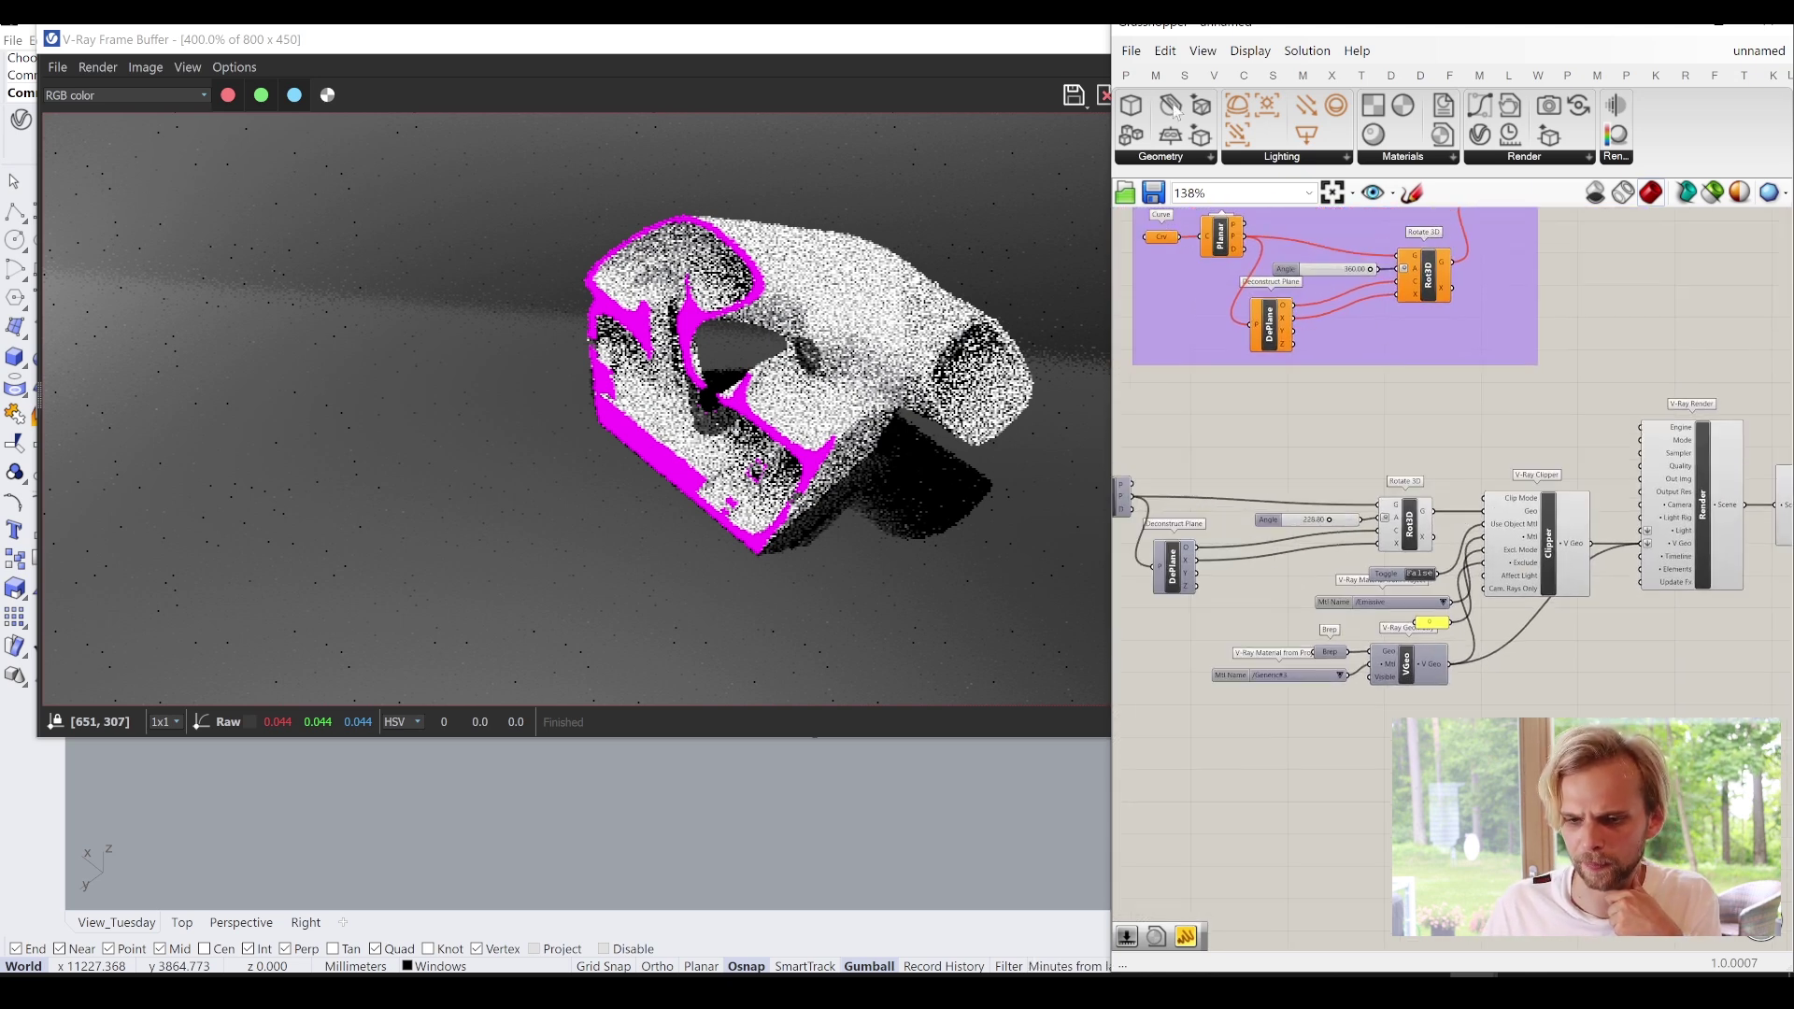
click(1516, 159)
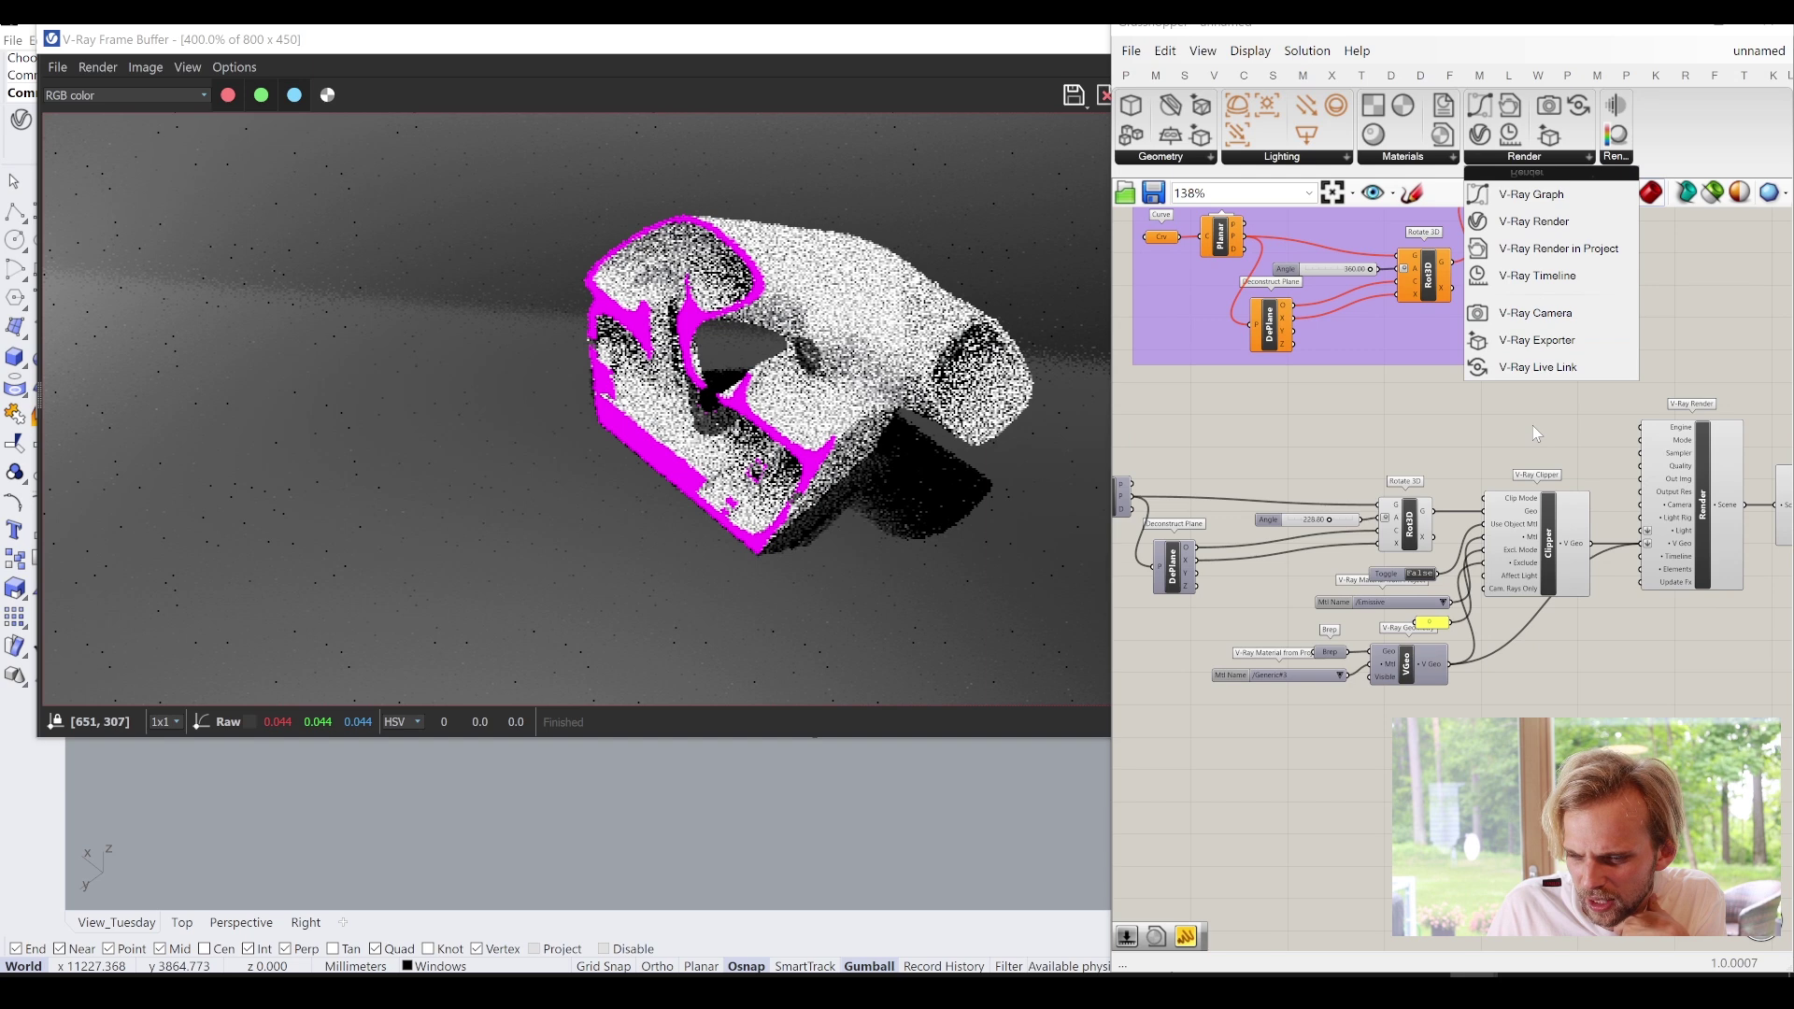
click(1537, 276)
click(1327, 412)
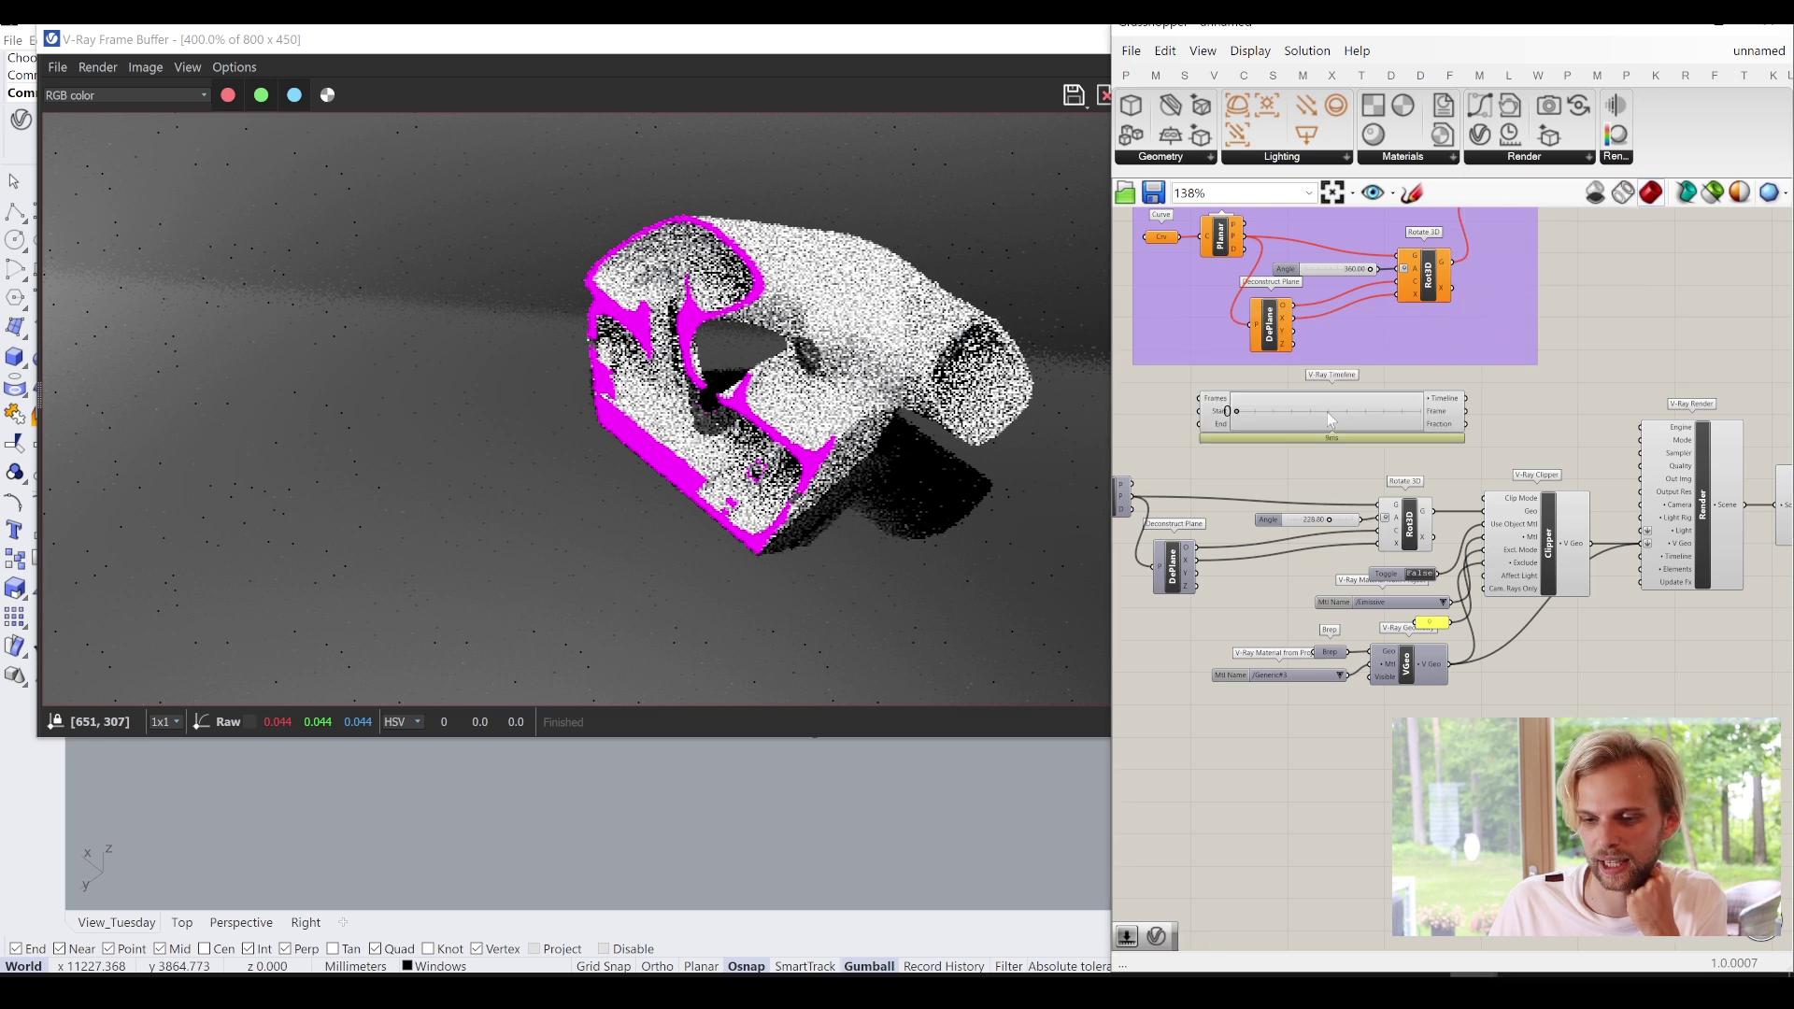
scroll(1327, 412, up, 2)
click(1303, 412)
scroll(1345, 413, up, 3)
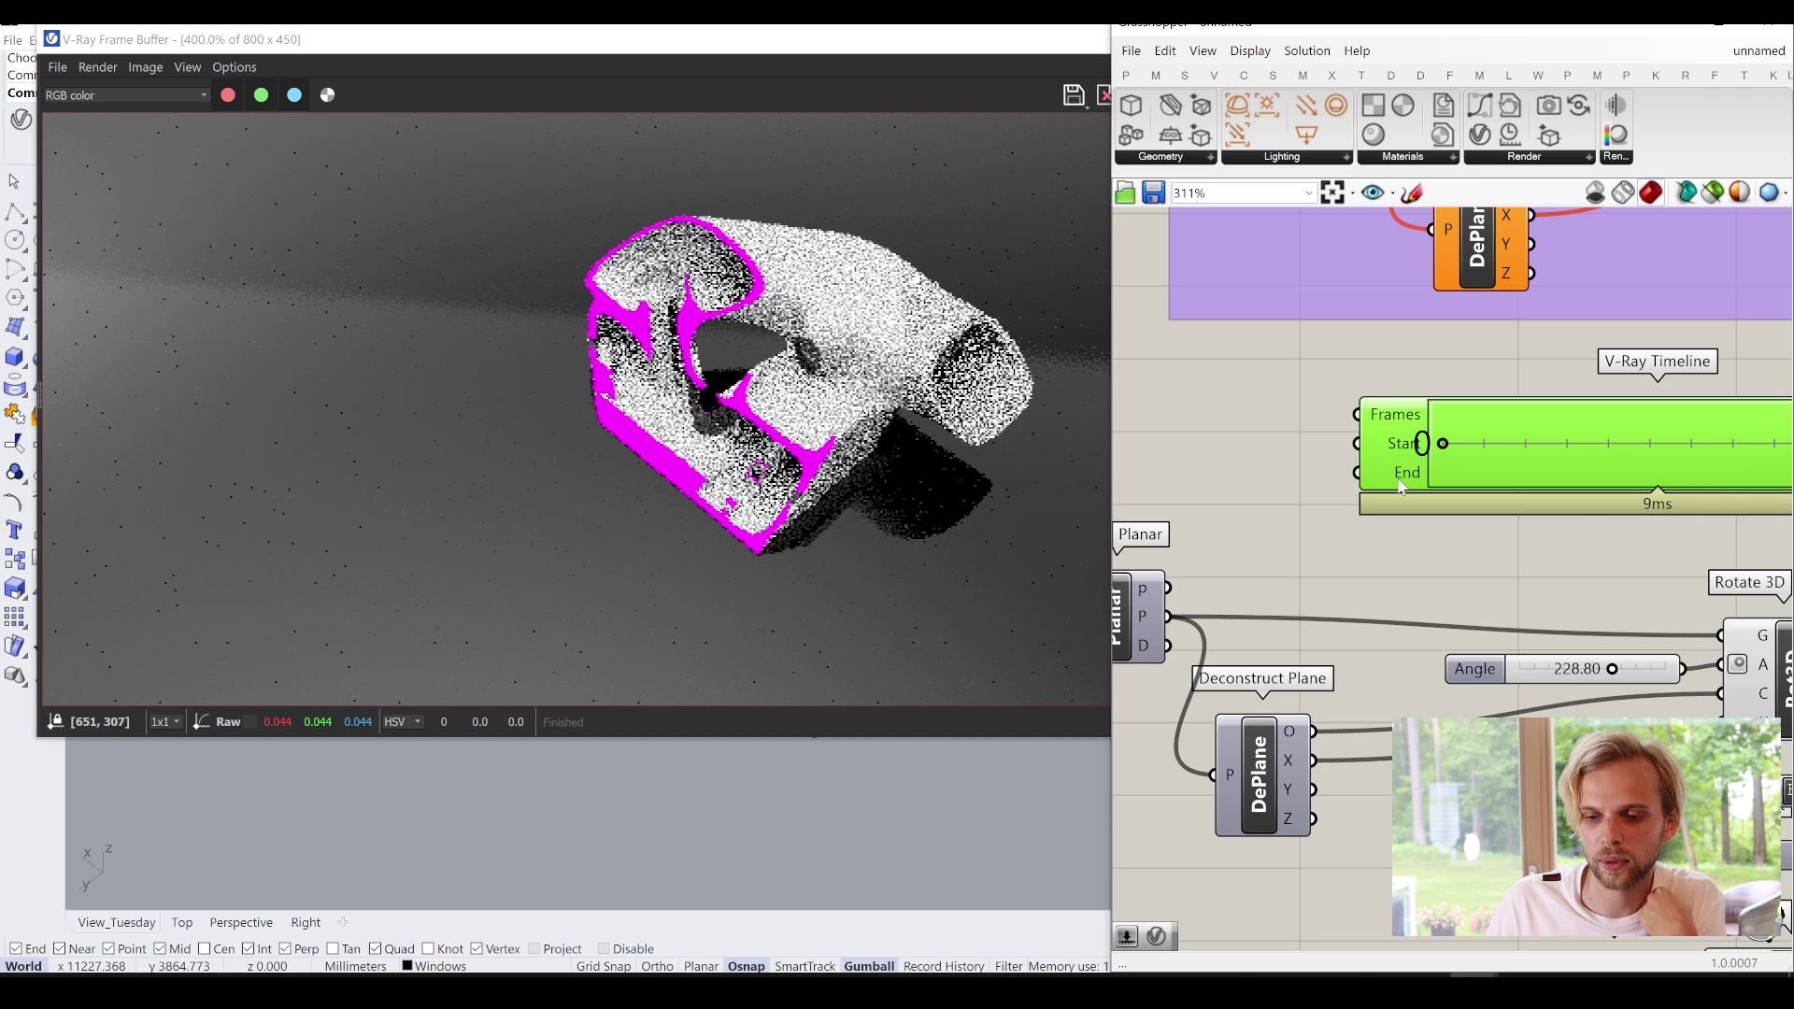
right_drag(1328, 429, 1451, 427)
double_click(1264, 404)
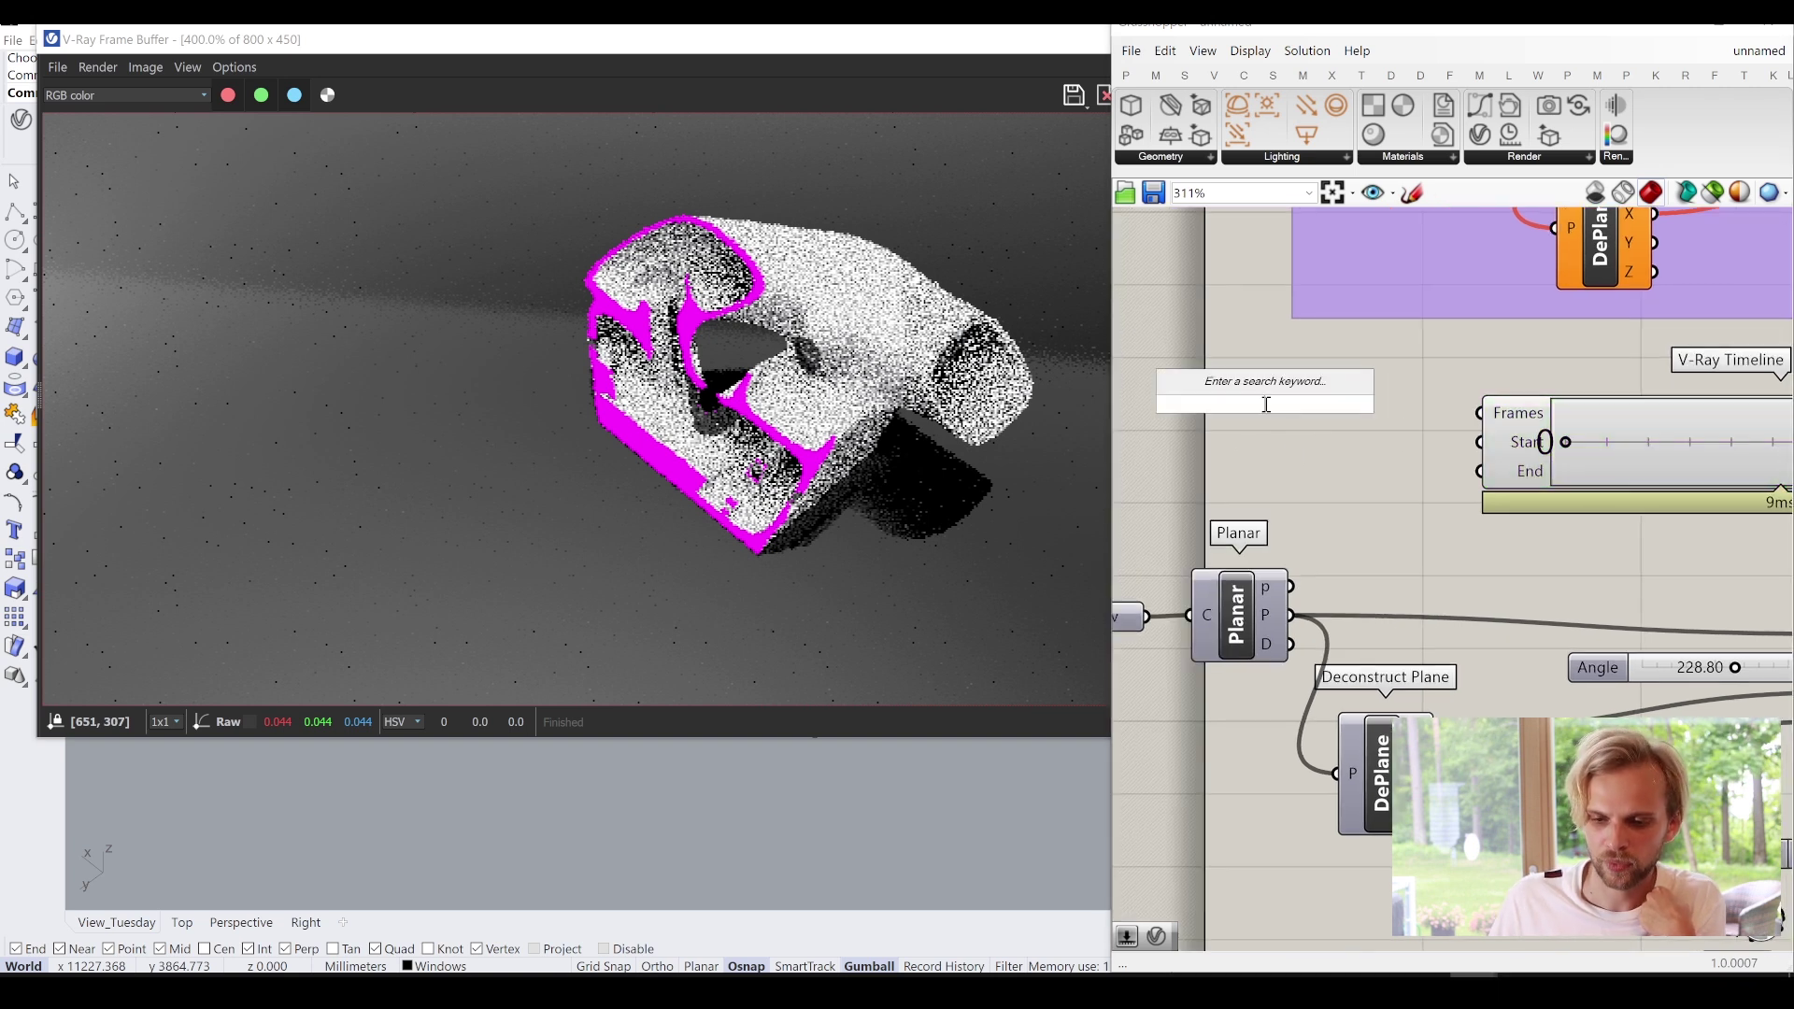
text(//)
text(300)
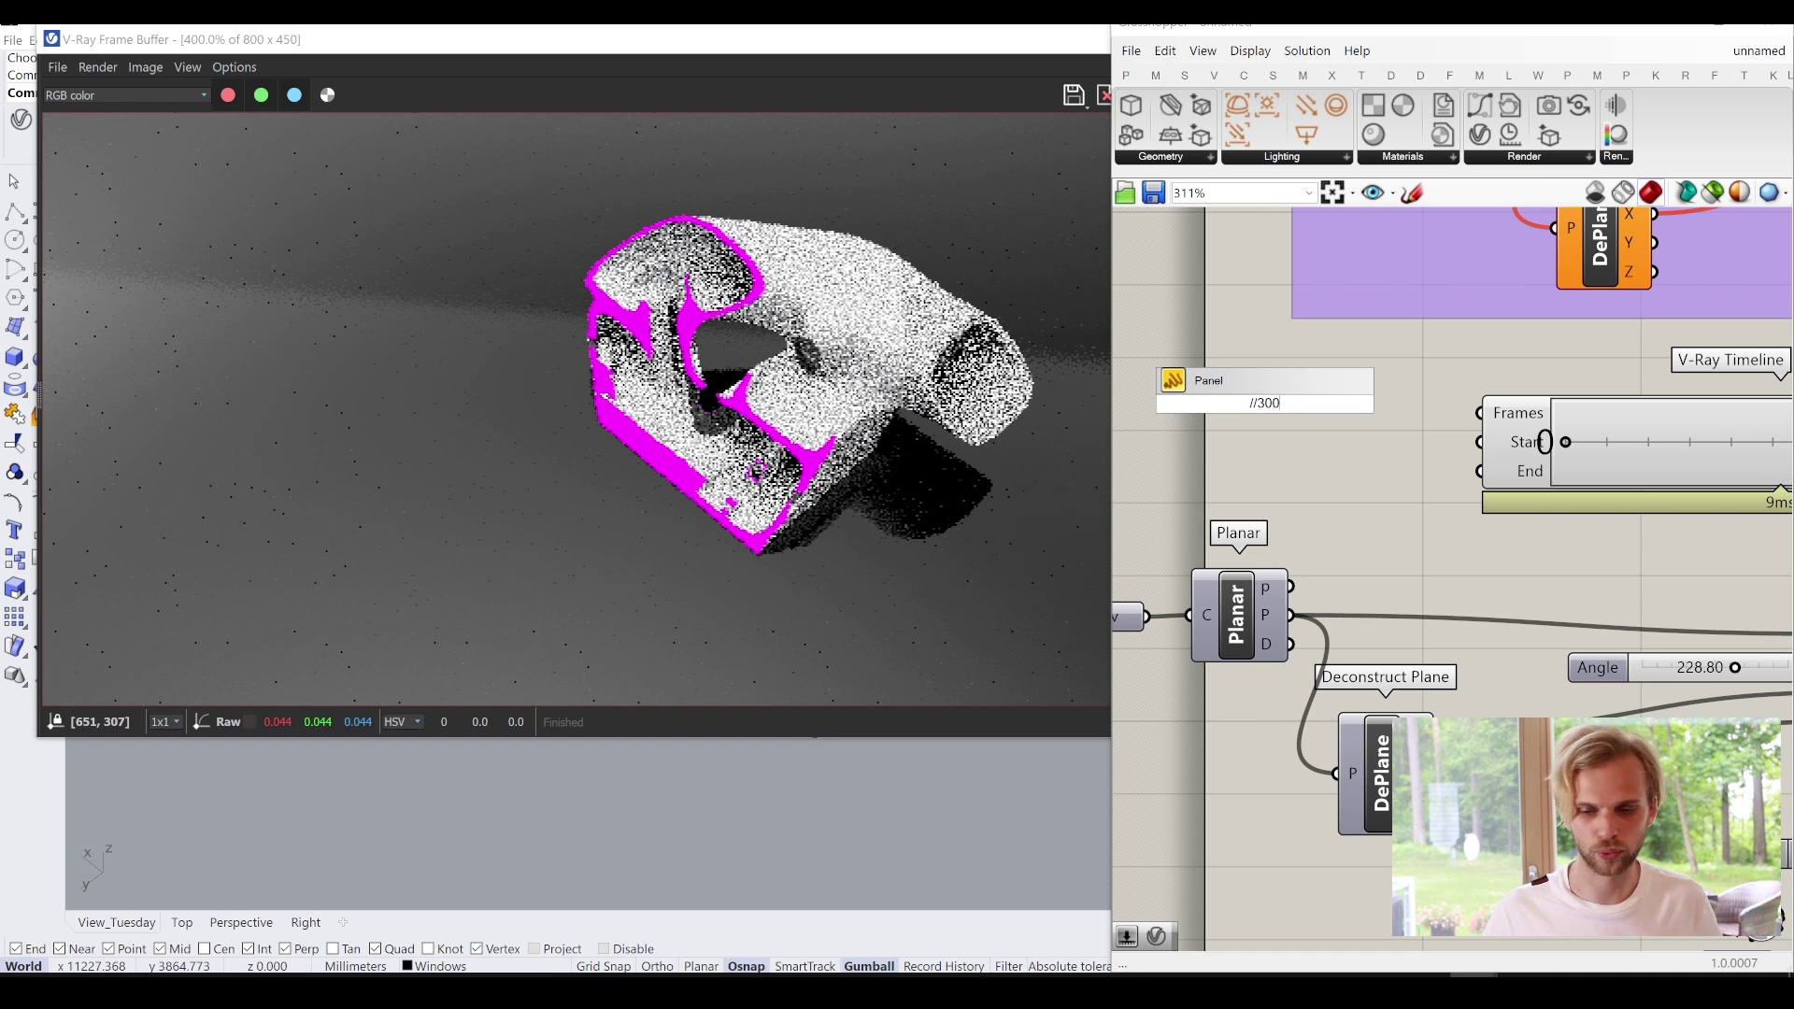
key(ctrl+z)
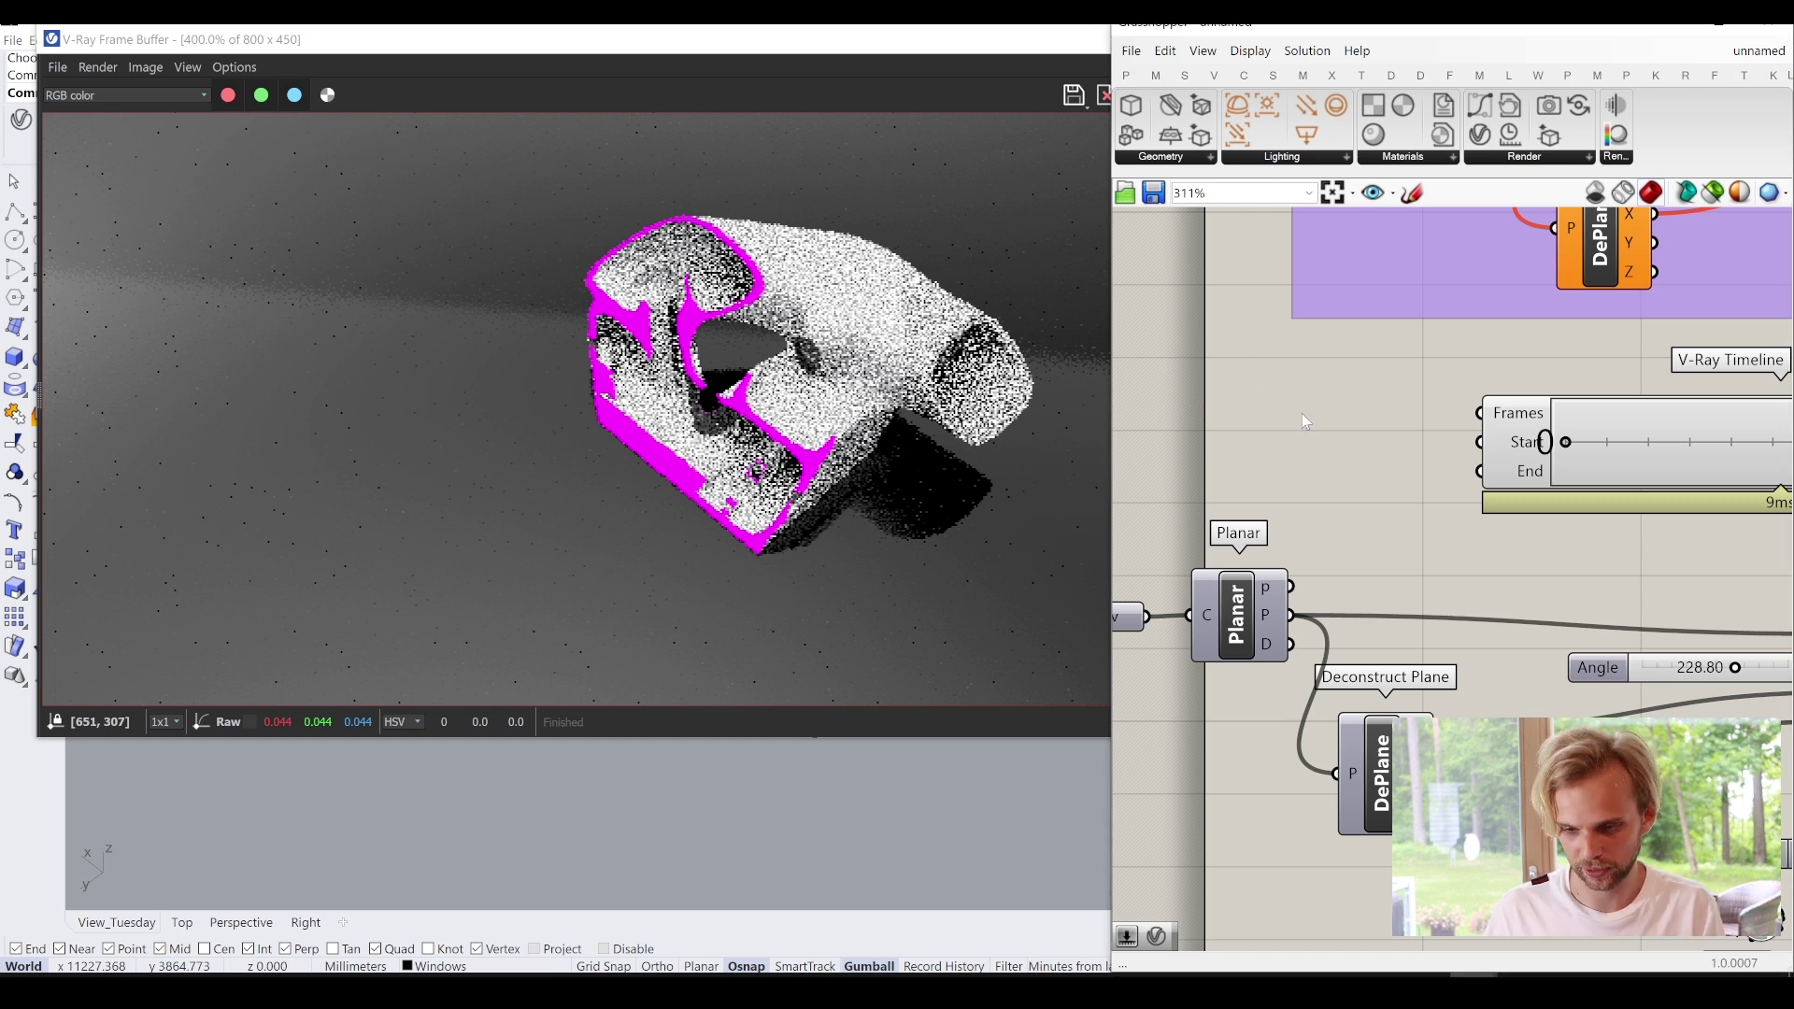
Create a number slider with the value 300 and connect it to the V-Ray Timeline's Frames input.
double_click(1303, 413)
text(300)
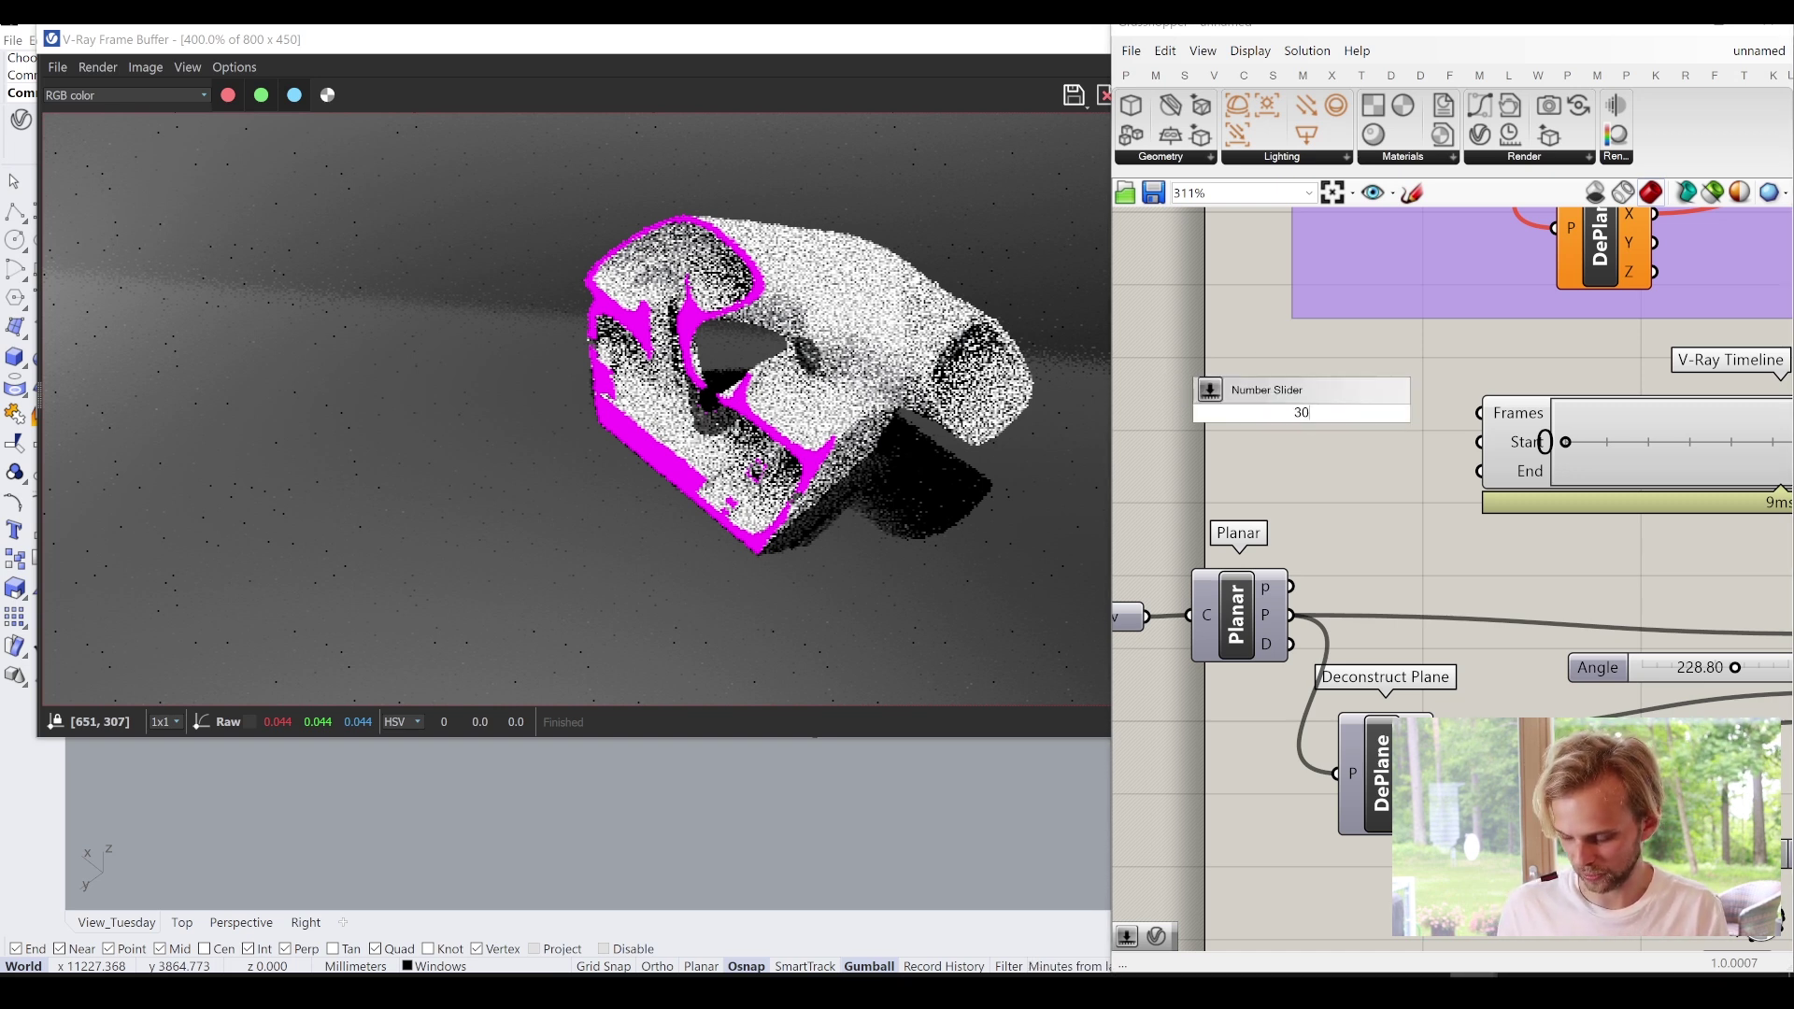
key(Return)
scroll(1443, 407, up, 1)
drag(1416, 413, 1486, 413)
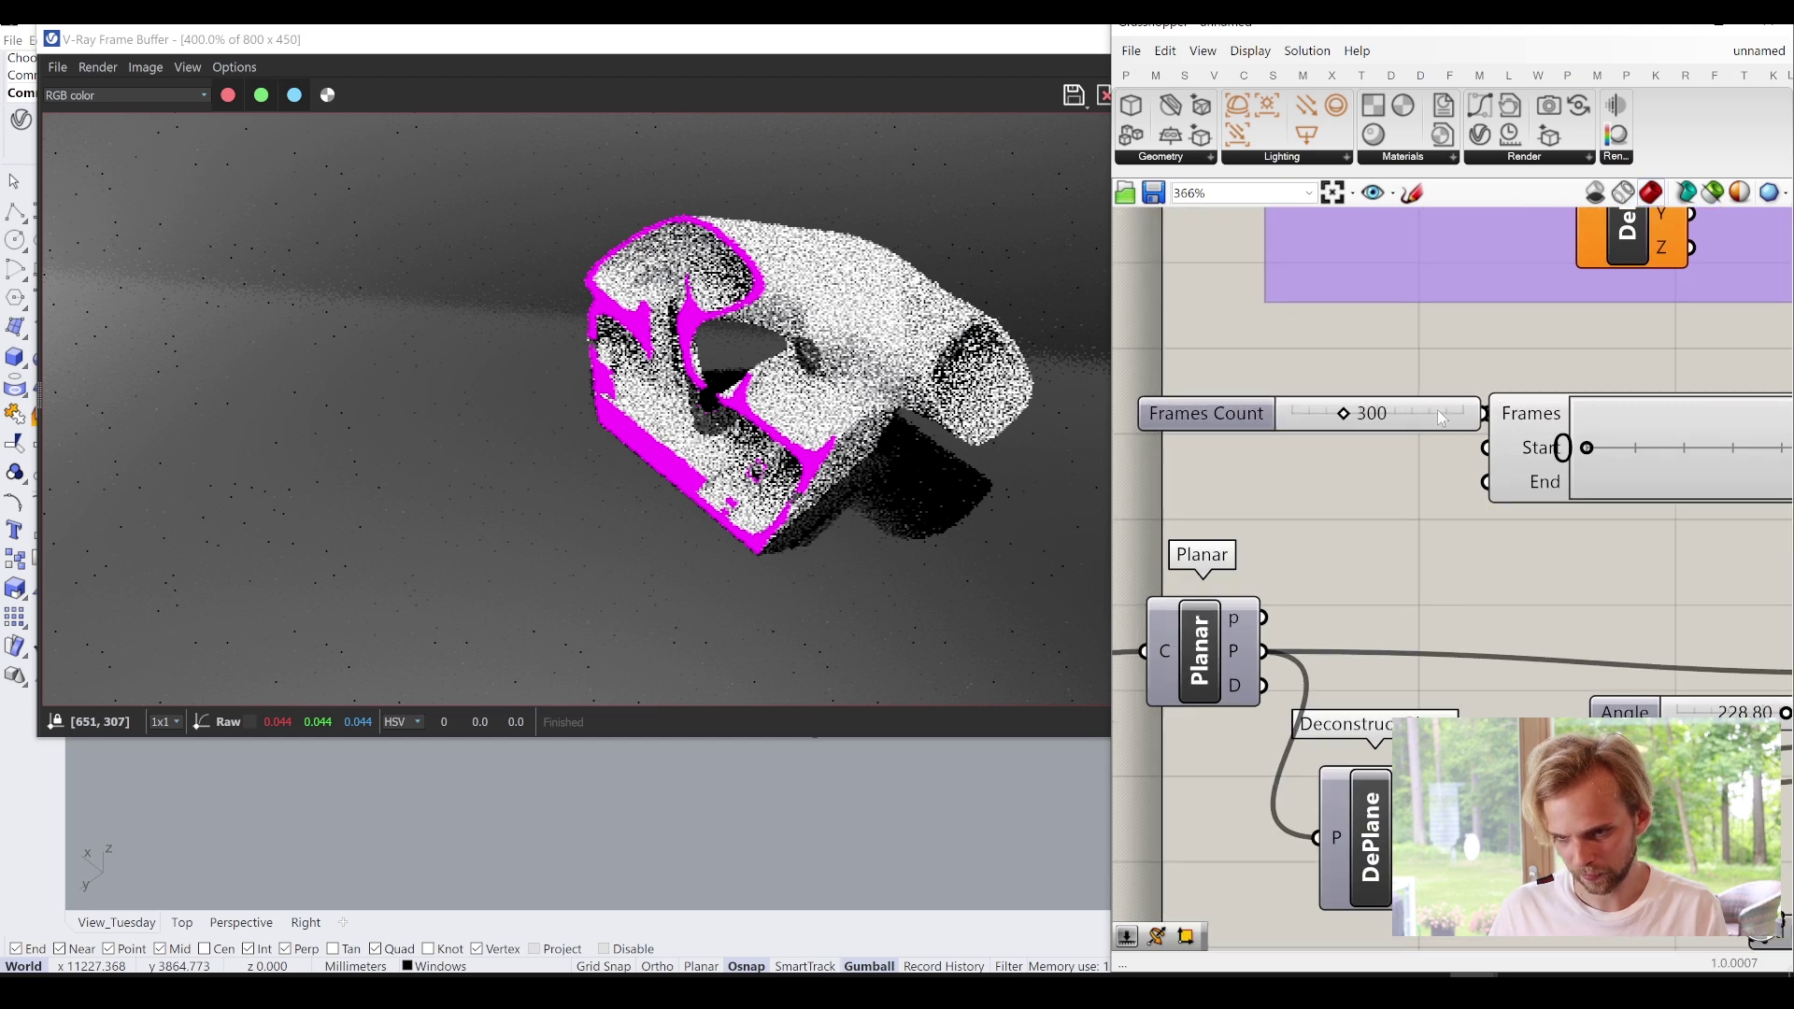
click(1386, 428)
Examine the V-Ray Timeline's outputs and read the description of its Fraction output.
scroll(1387, 428, down, 3)
scroll(1594, 422, up, 2)
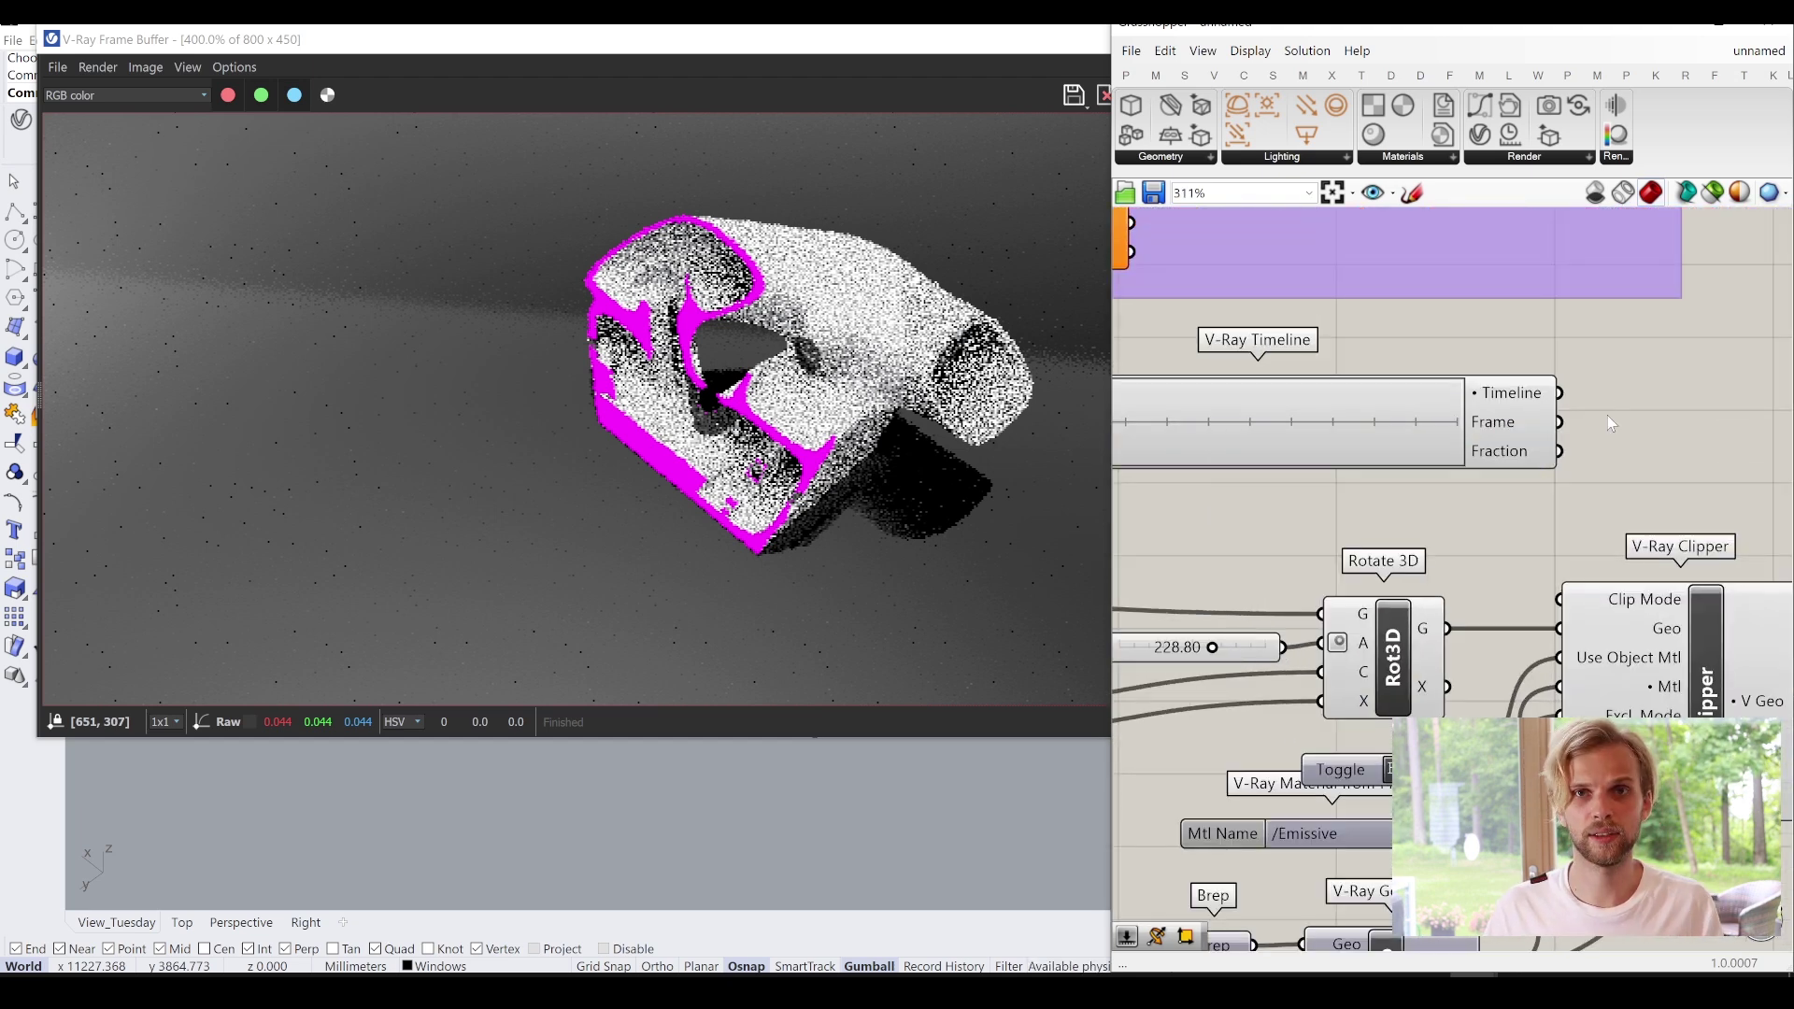
scroll(1556, 421, down, 1)
right_drag(1512, 483, 1578, 466)
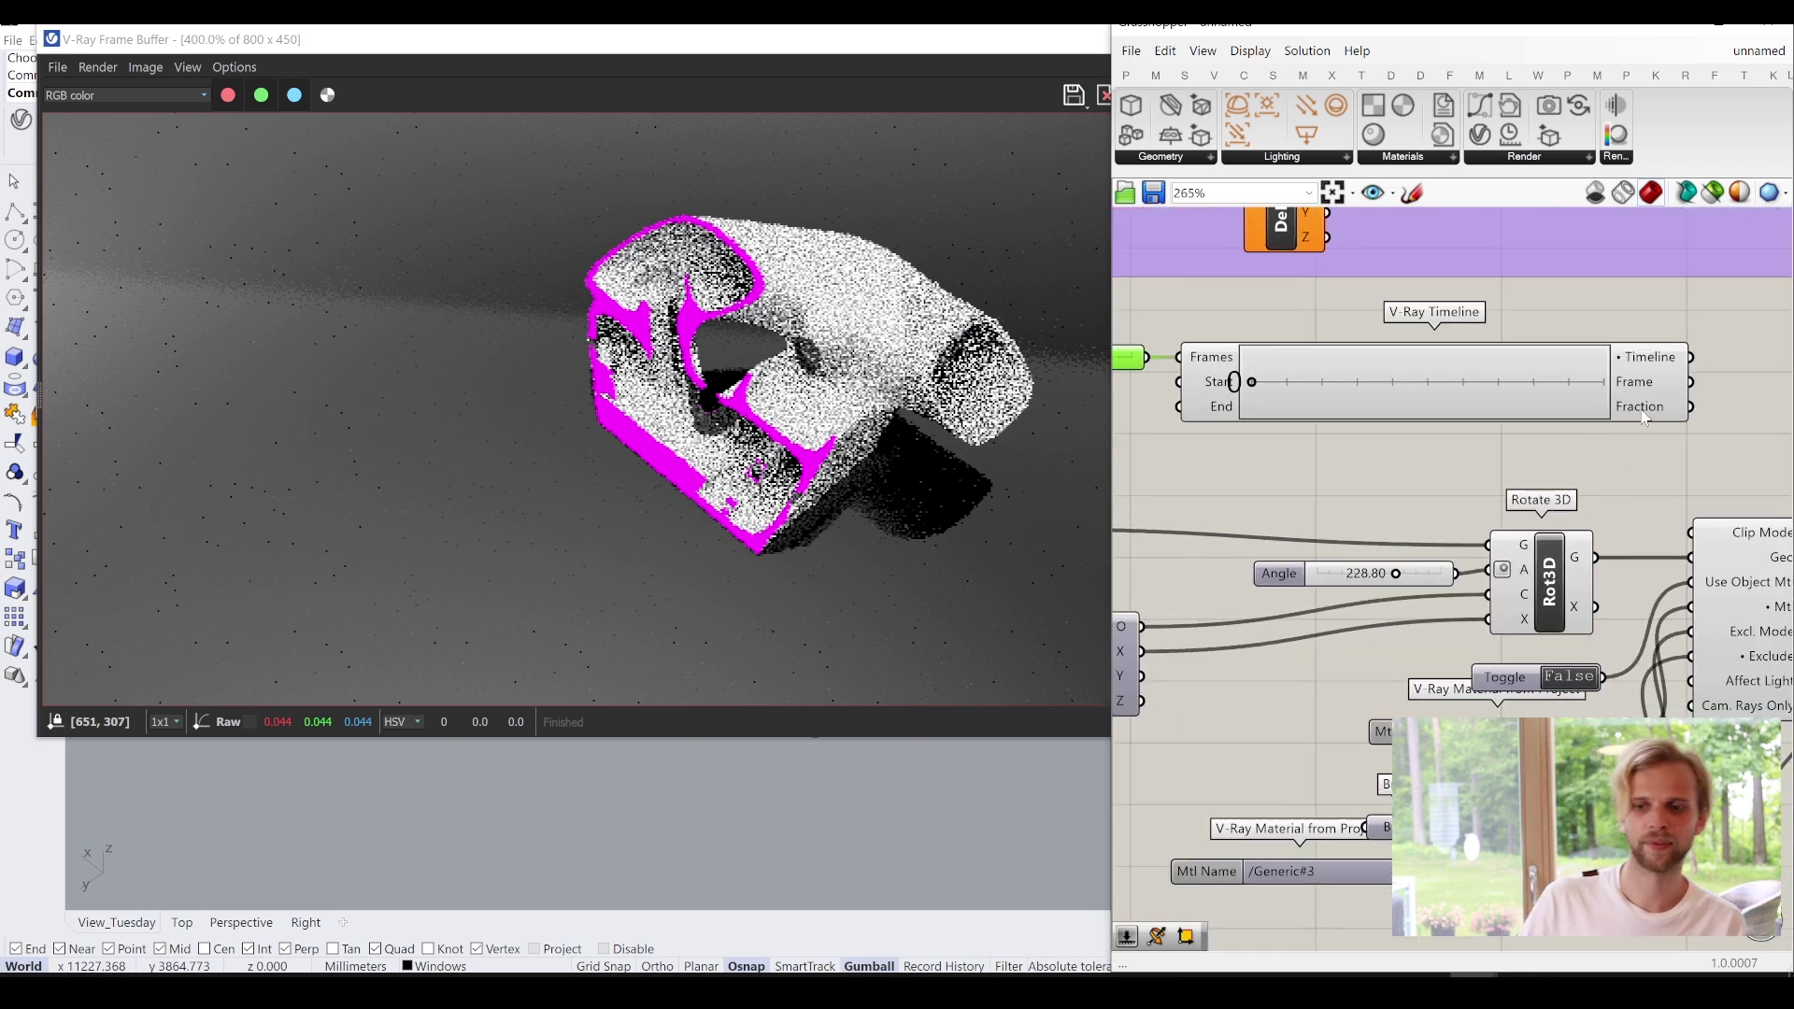
mouse_move(1645, 415)
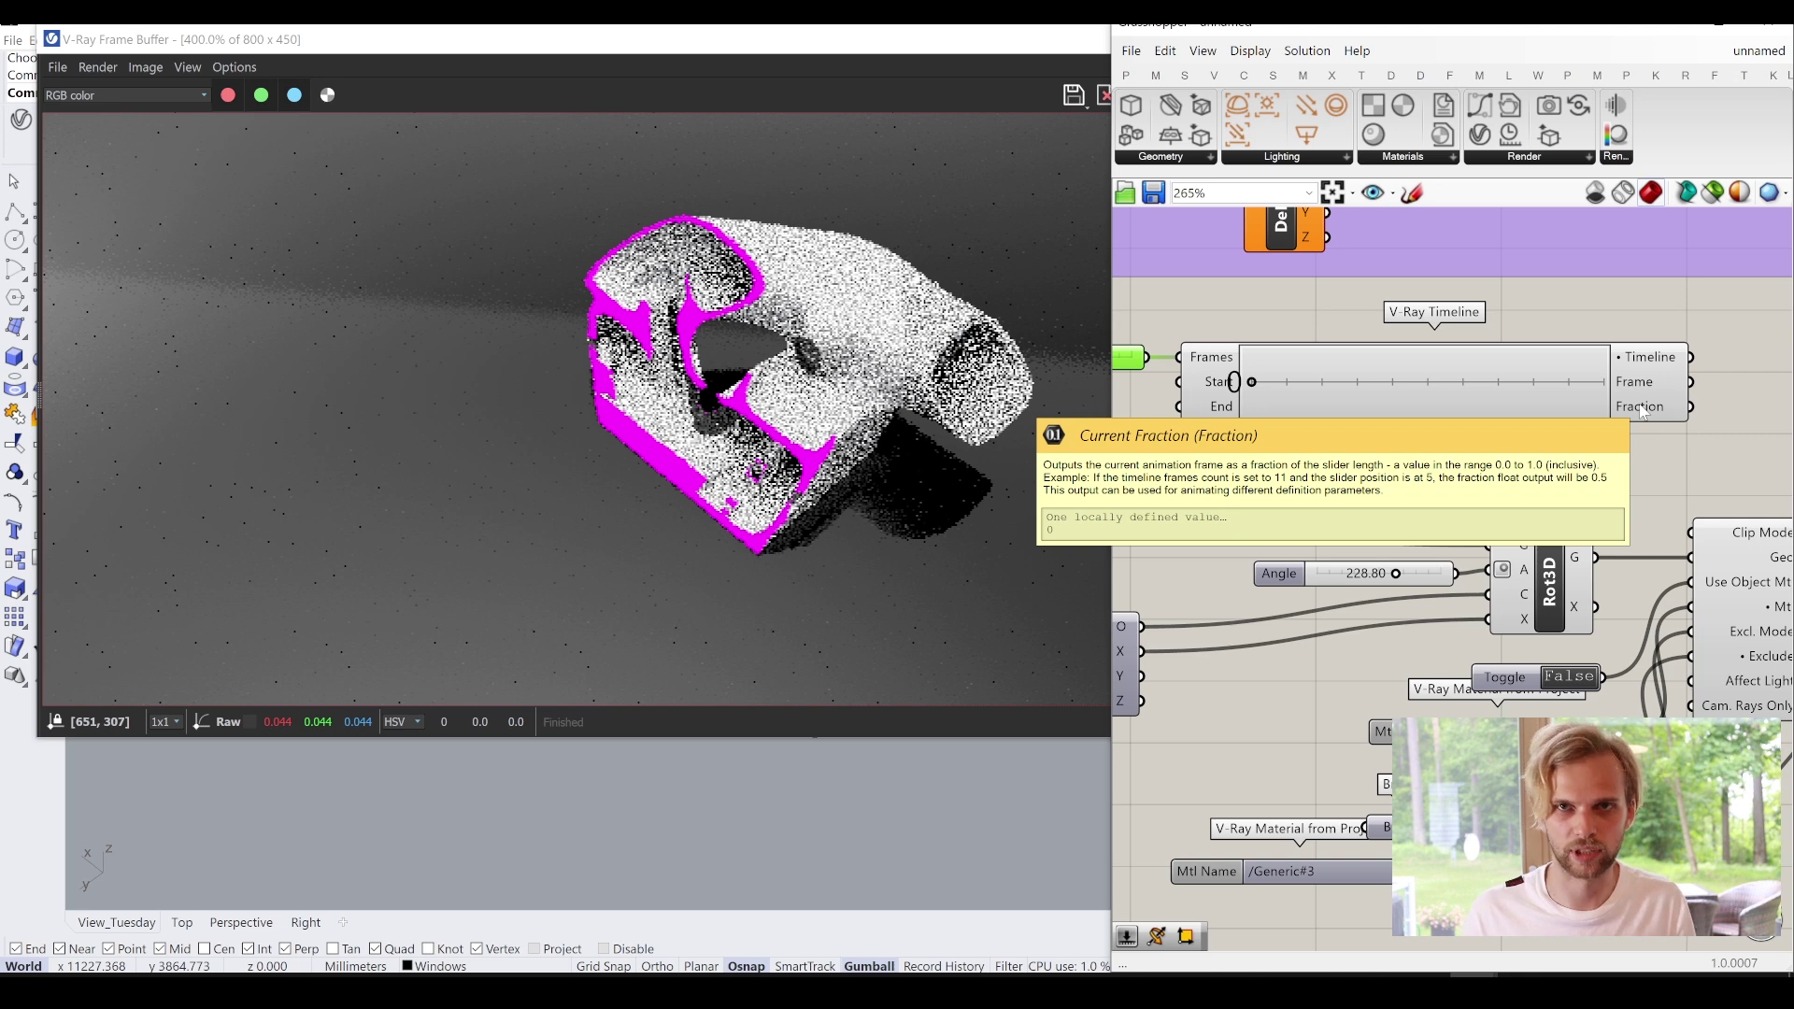
right_drag(1255, 386, 1486, 392)
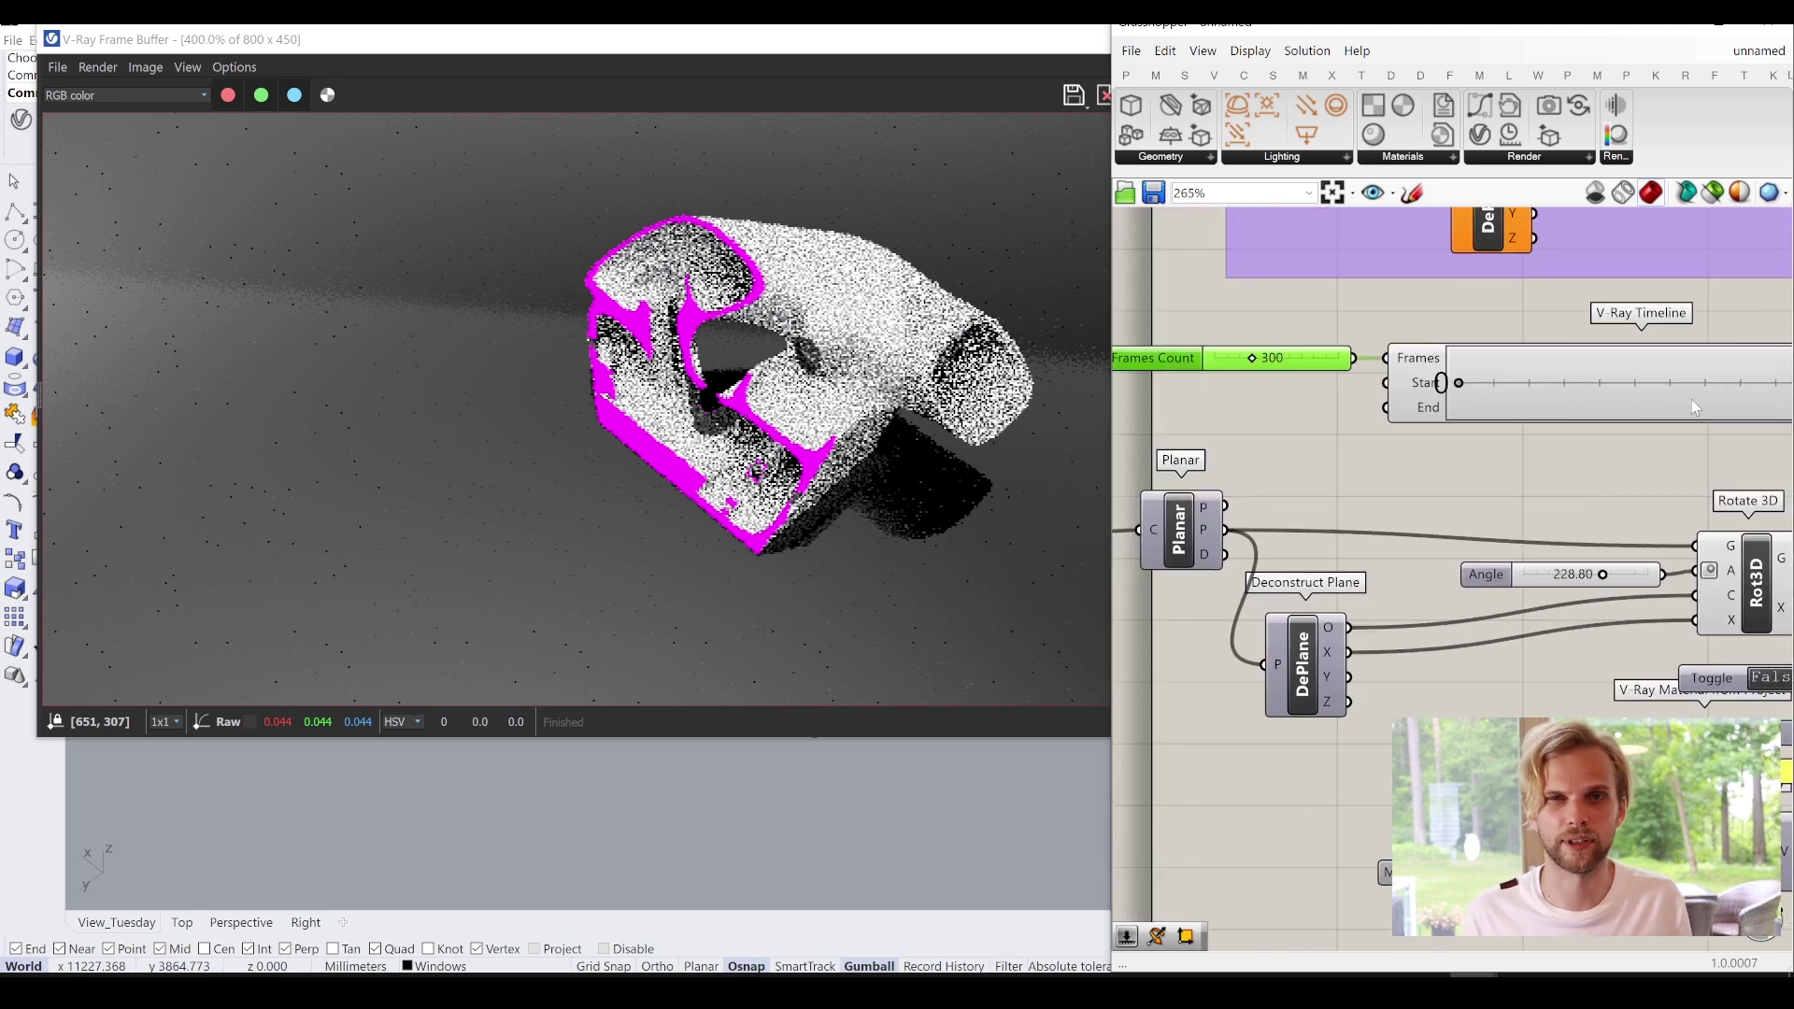
right_drag(1715, 412, 1492, 382)
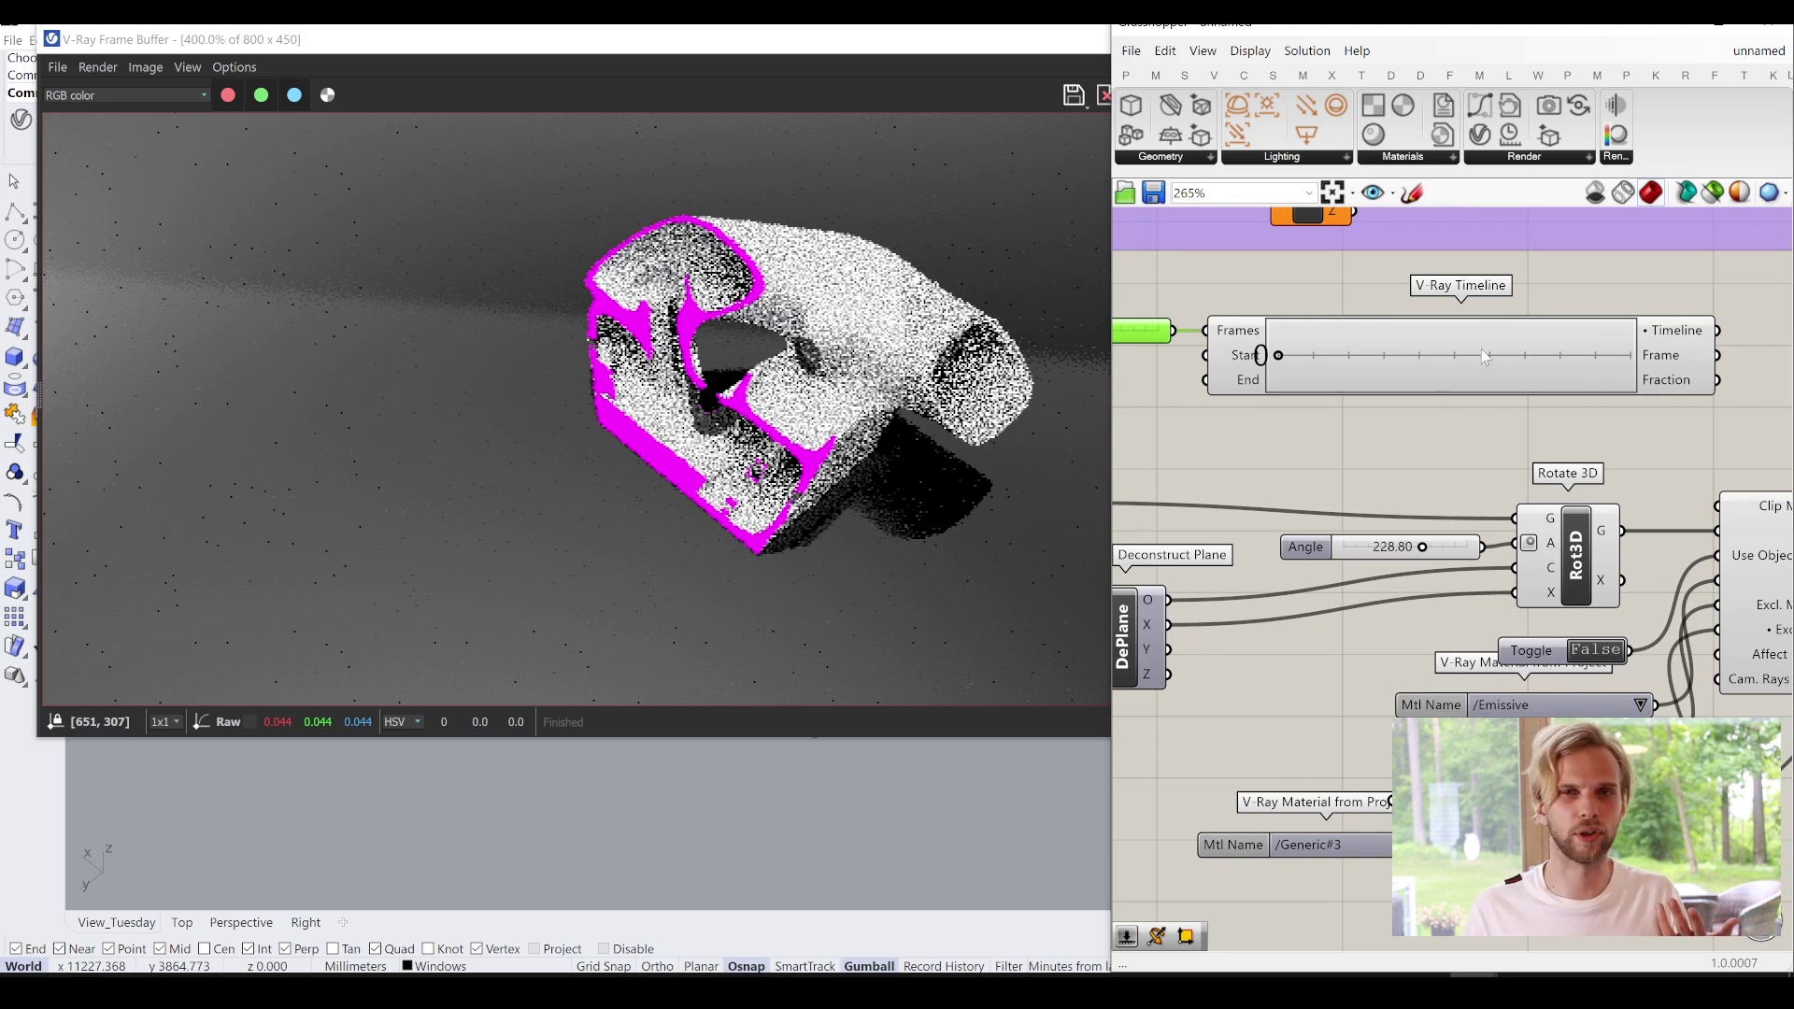
Add a Multiplication component beside the V-Ray Timeline and connect the Timeline's Fraction output to its A input.
right_drag(1686, 362, 1464, 345)
double_click(1661, 374)
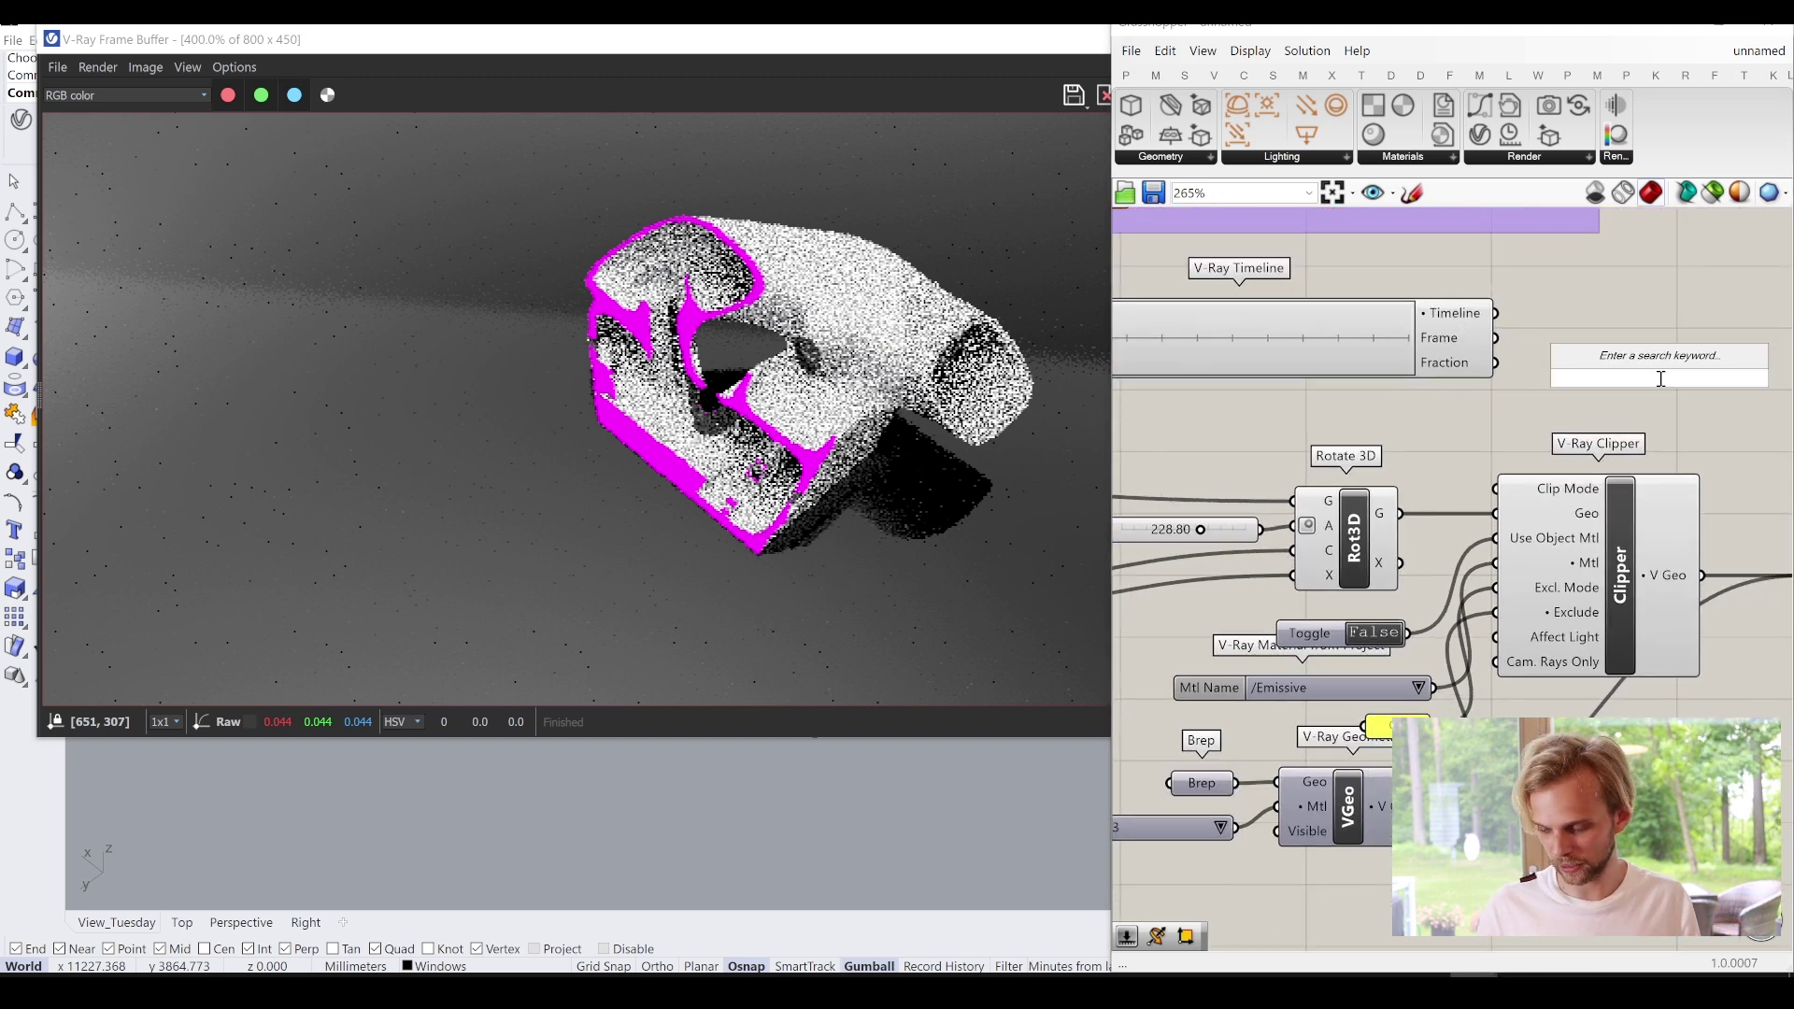
text(x)
key(Return)
drag(1496, 362, 1619, 366)
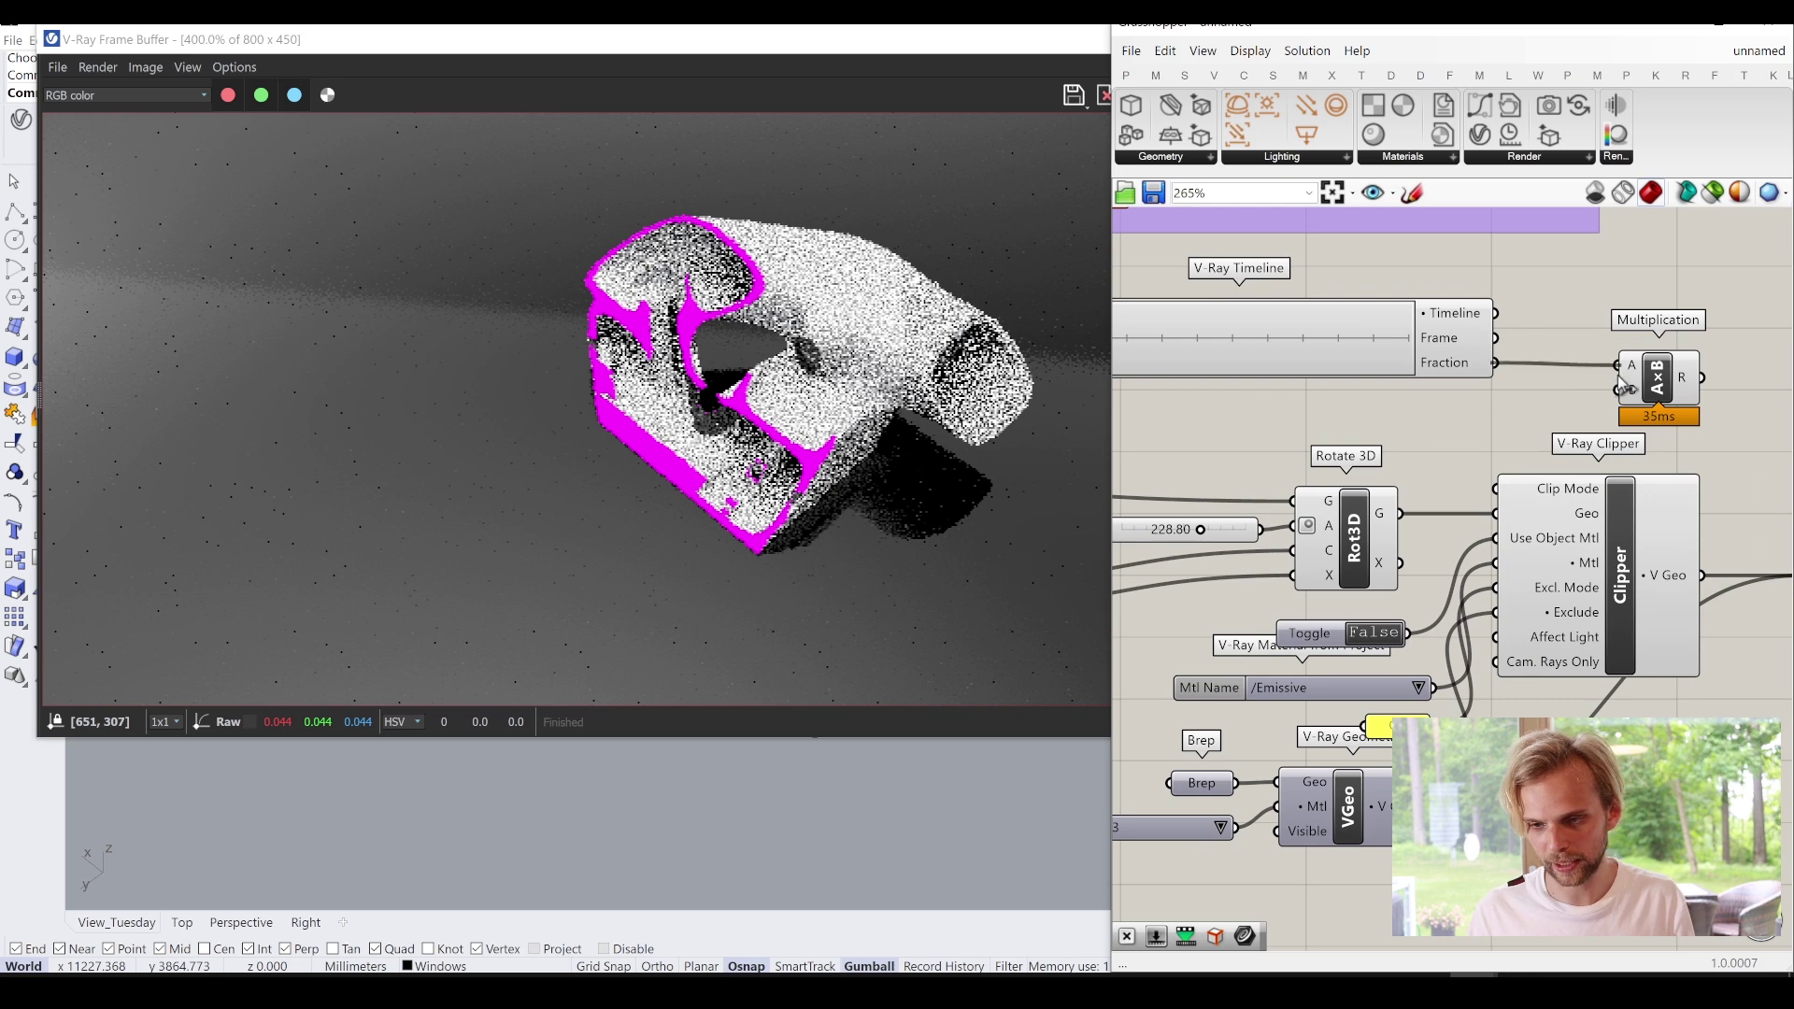
Connect the angle slider, set to 360, to Multiplication's B input and the multiplied result to Rotate 3D's angle input.
right_drag(1347, 469, 1462, 456)
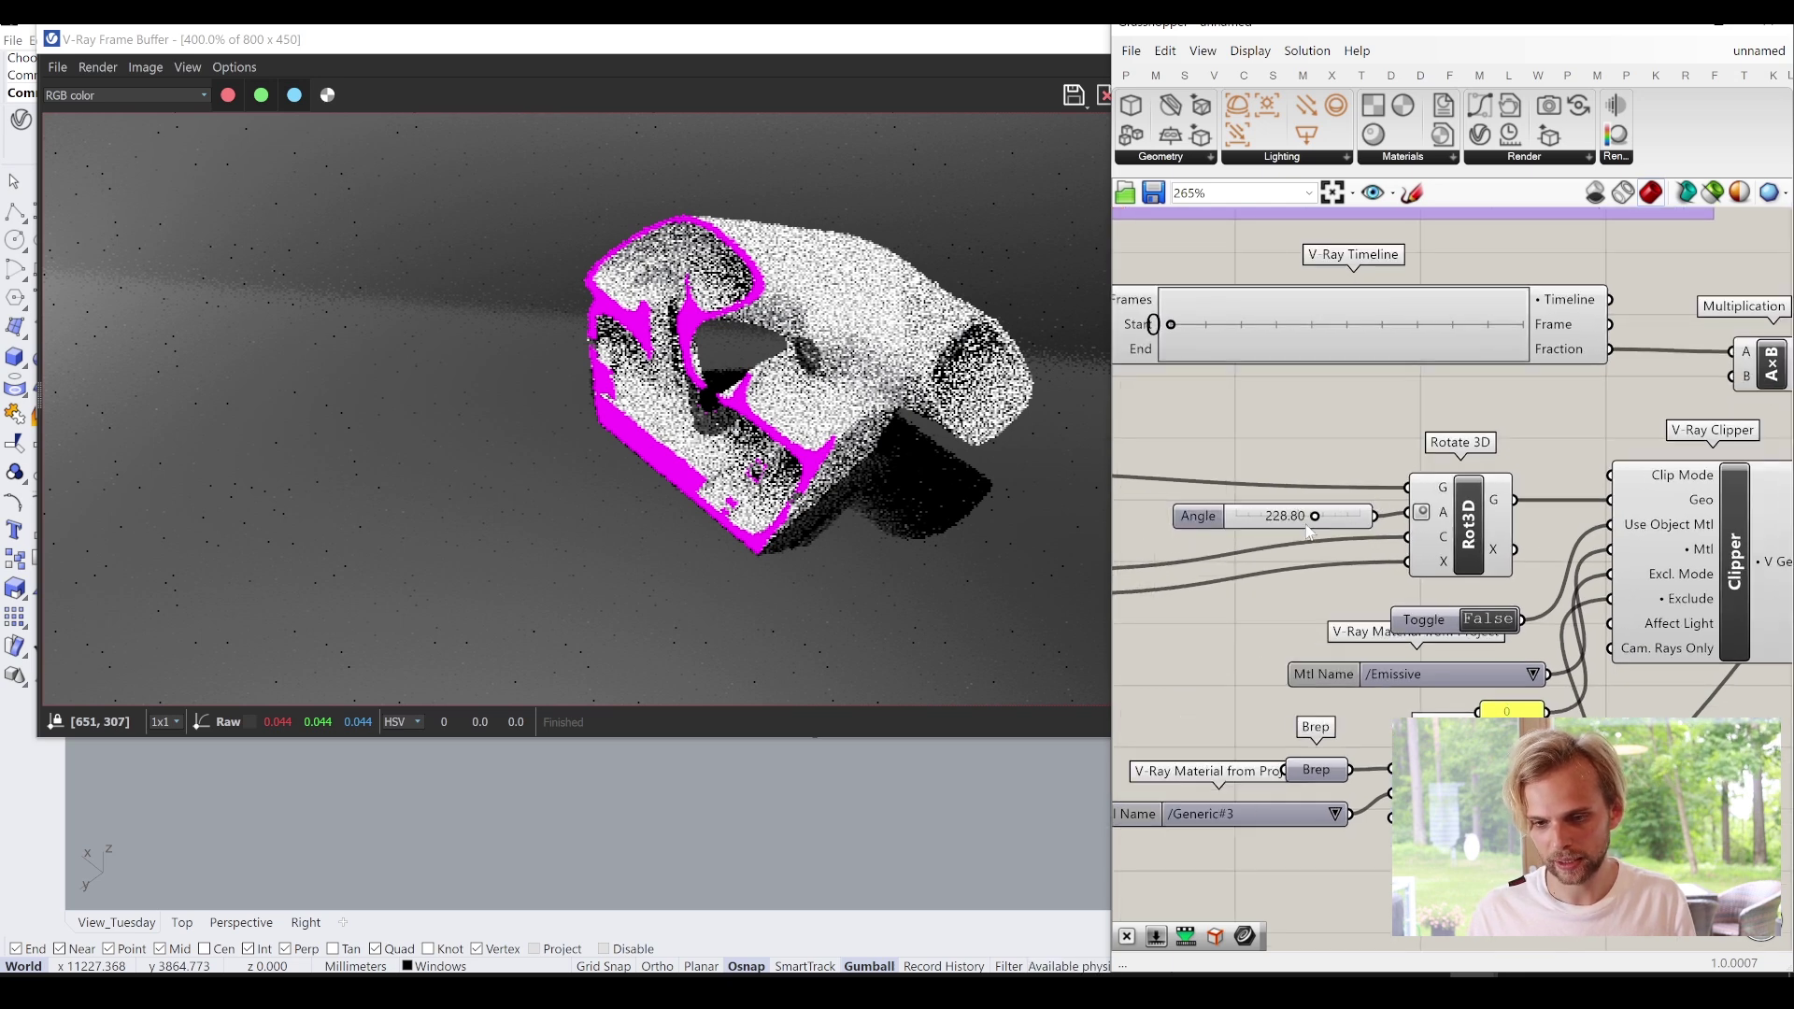
drag(1316, 516, 1305, 426)
drag(1665, 414, 1687, 379)
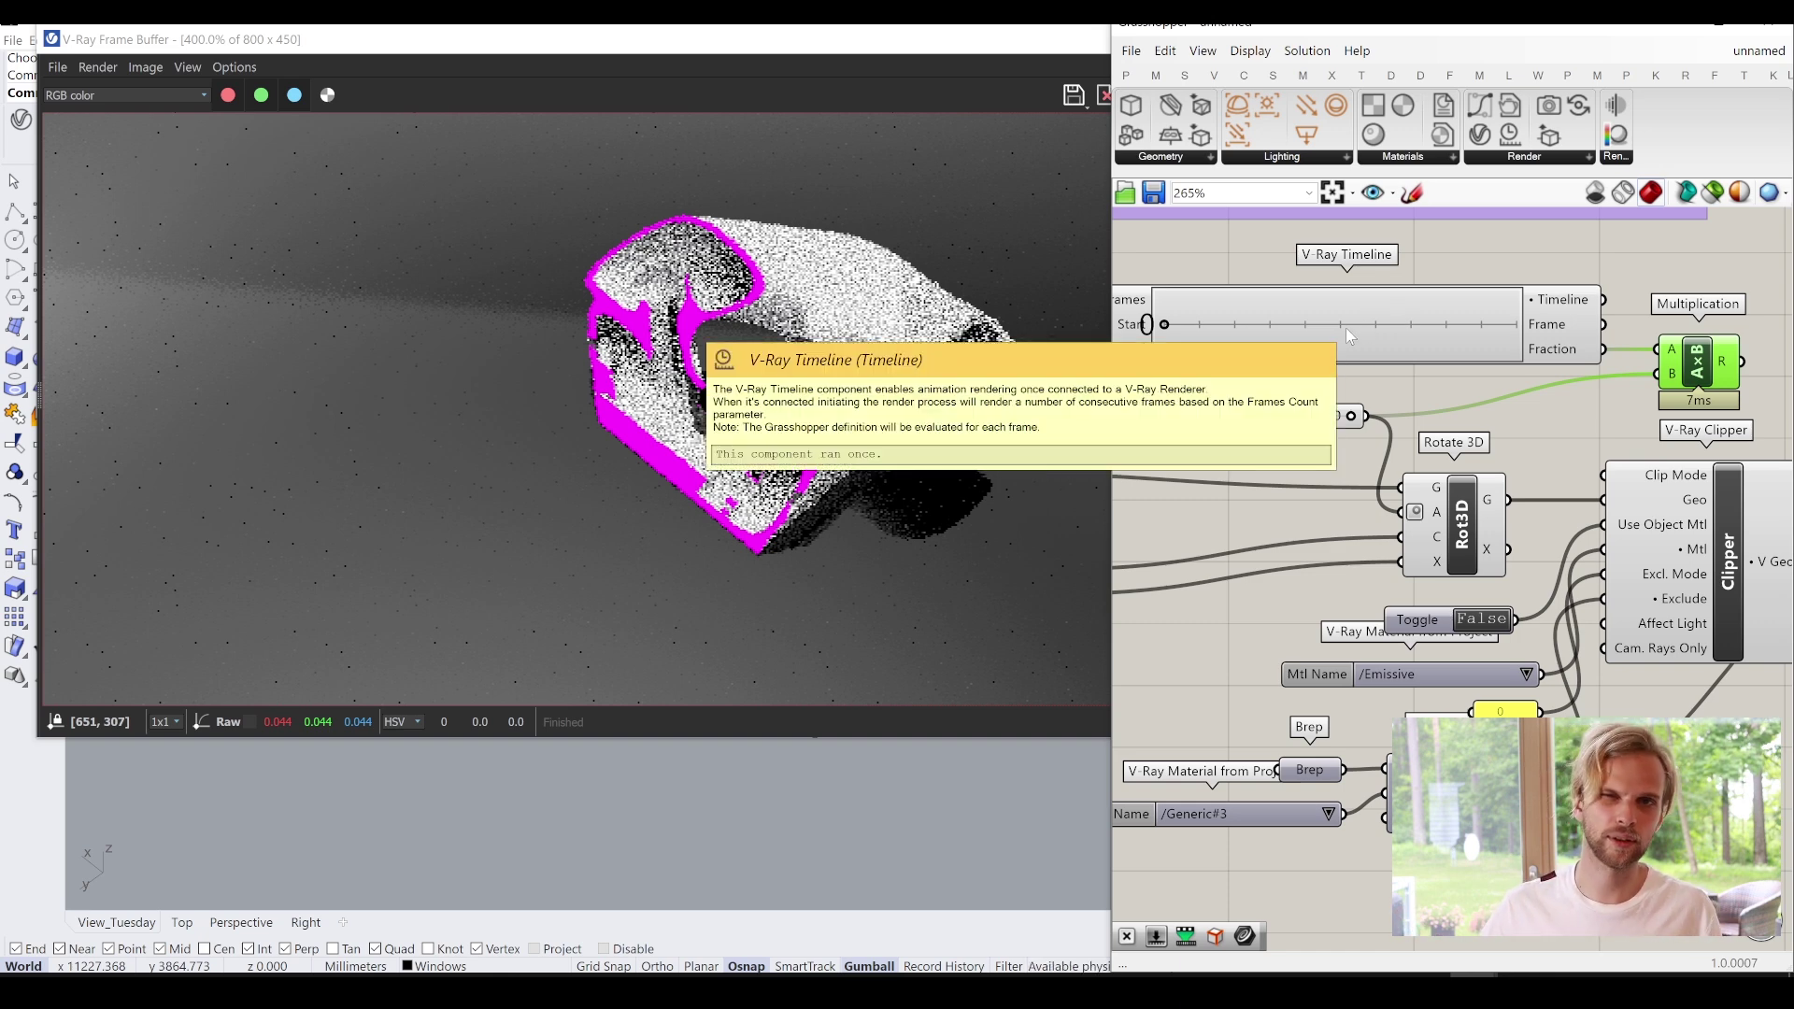
drag(1742, 362, 1402, 513)
drag(1335, 433, 1567, 408)
Move the V-Ray Timeline, its Frames slider, the 360 slider and Multiplication together farther away from the V-Ray Clipper.
scroll(1448, 404, down, 3)
scroll(1145, 367, up, 2)
drag(1737, 290, 1173, 411)
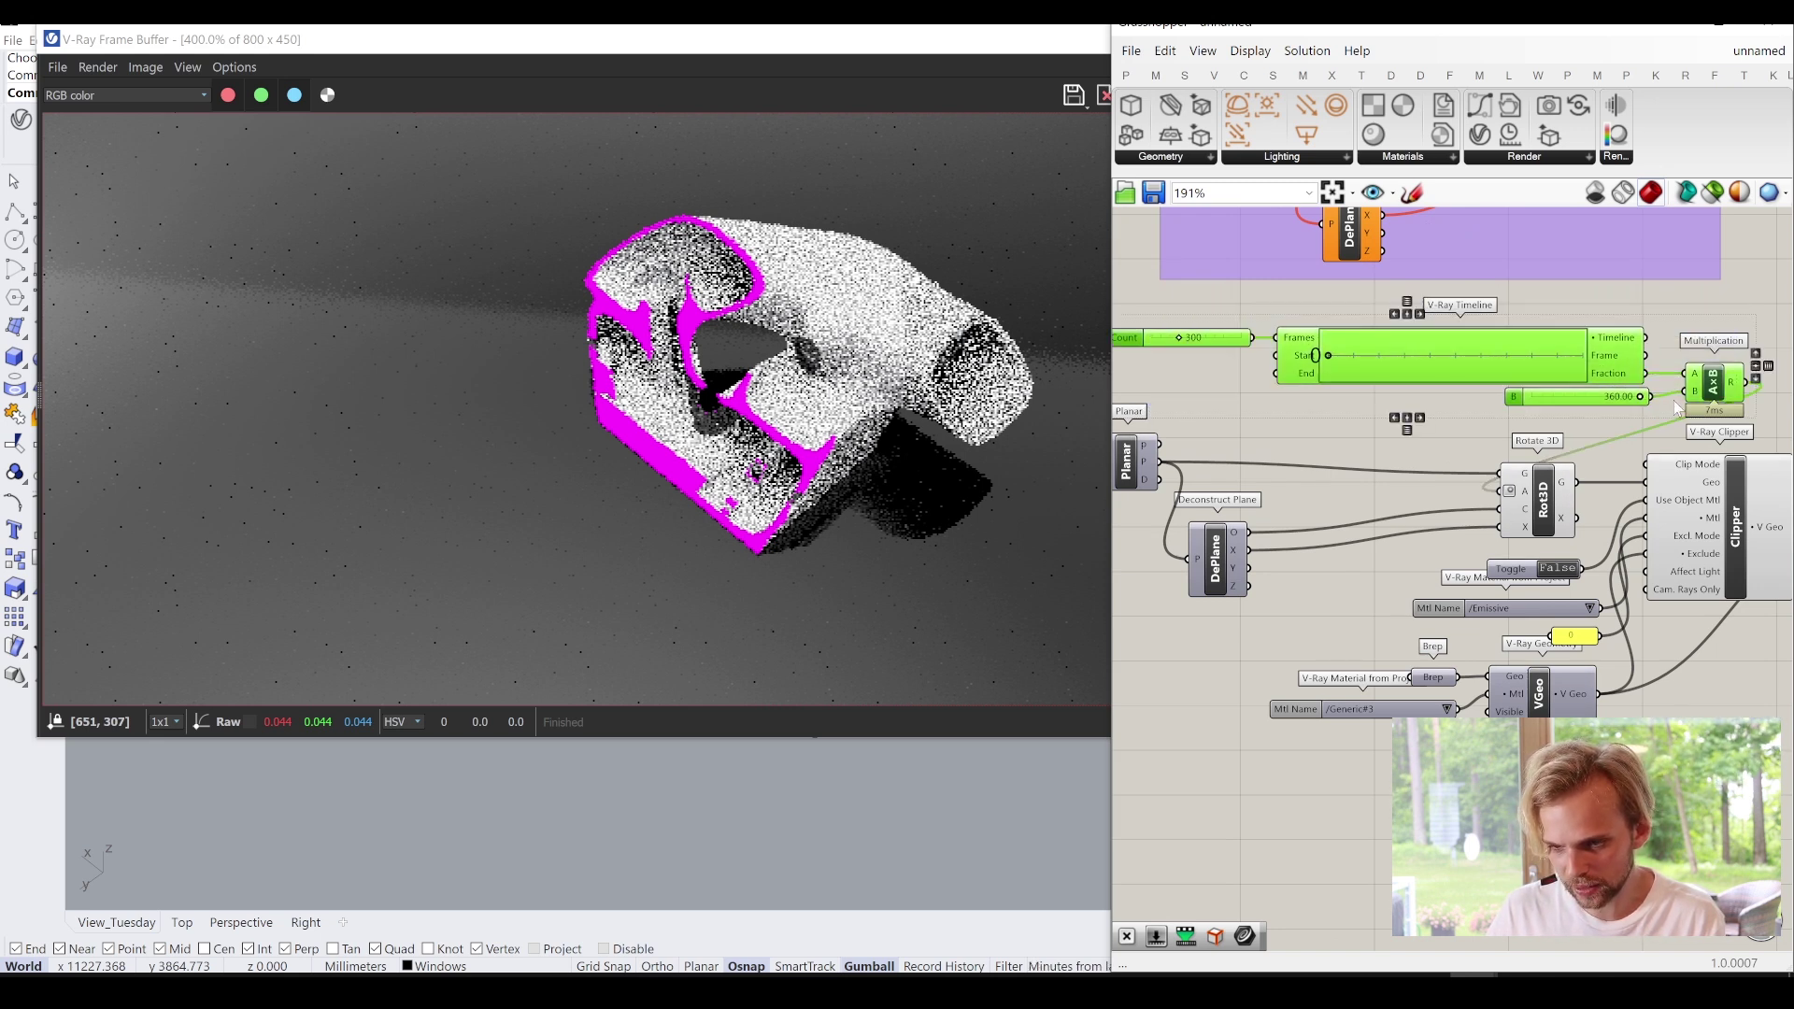
drag(1716, 398, 1371, 408)
Close the V-Ray Frame Buffer and widen the Grasshopper window to expose the V-Ray Render component.
click(901, 64)
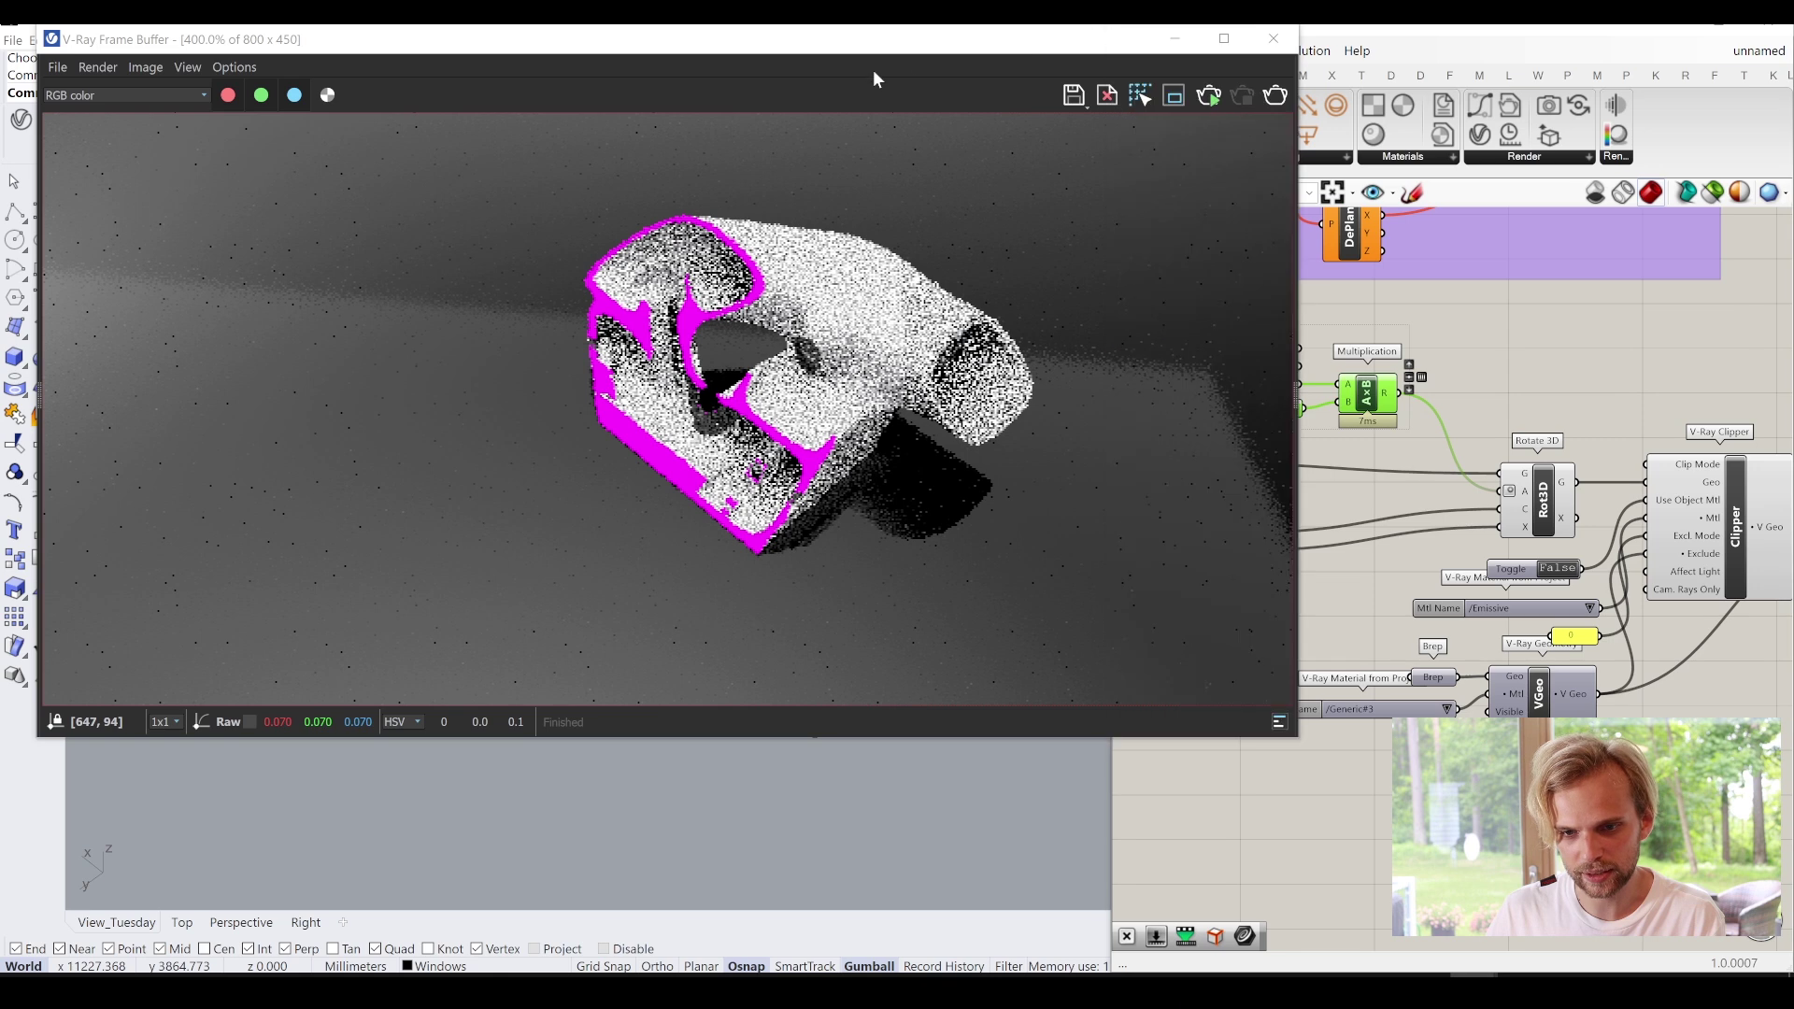
click(1042, 65)
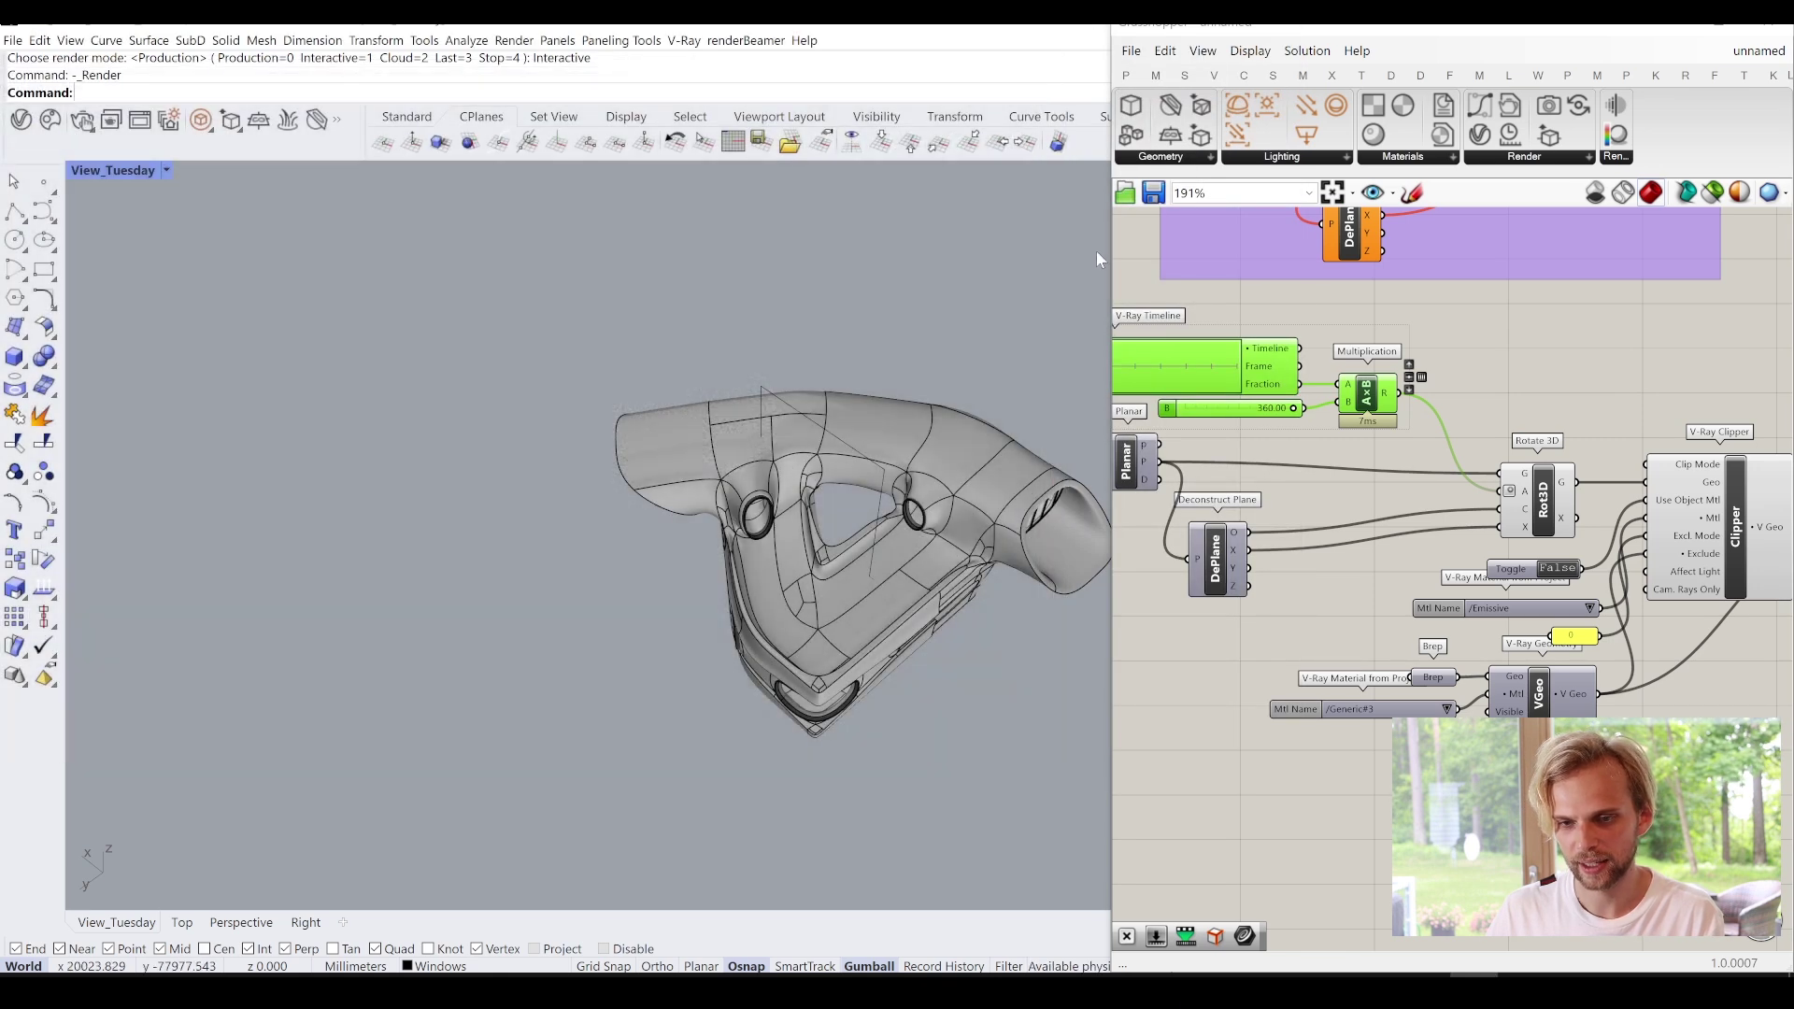
drag(1110, 260, 645, 327)
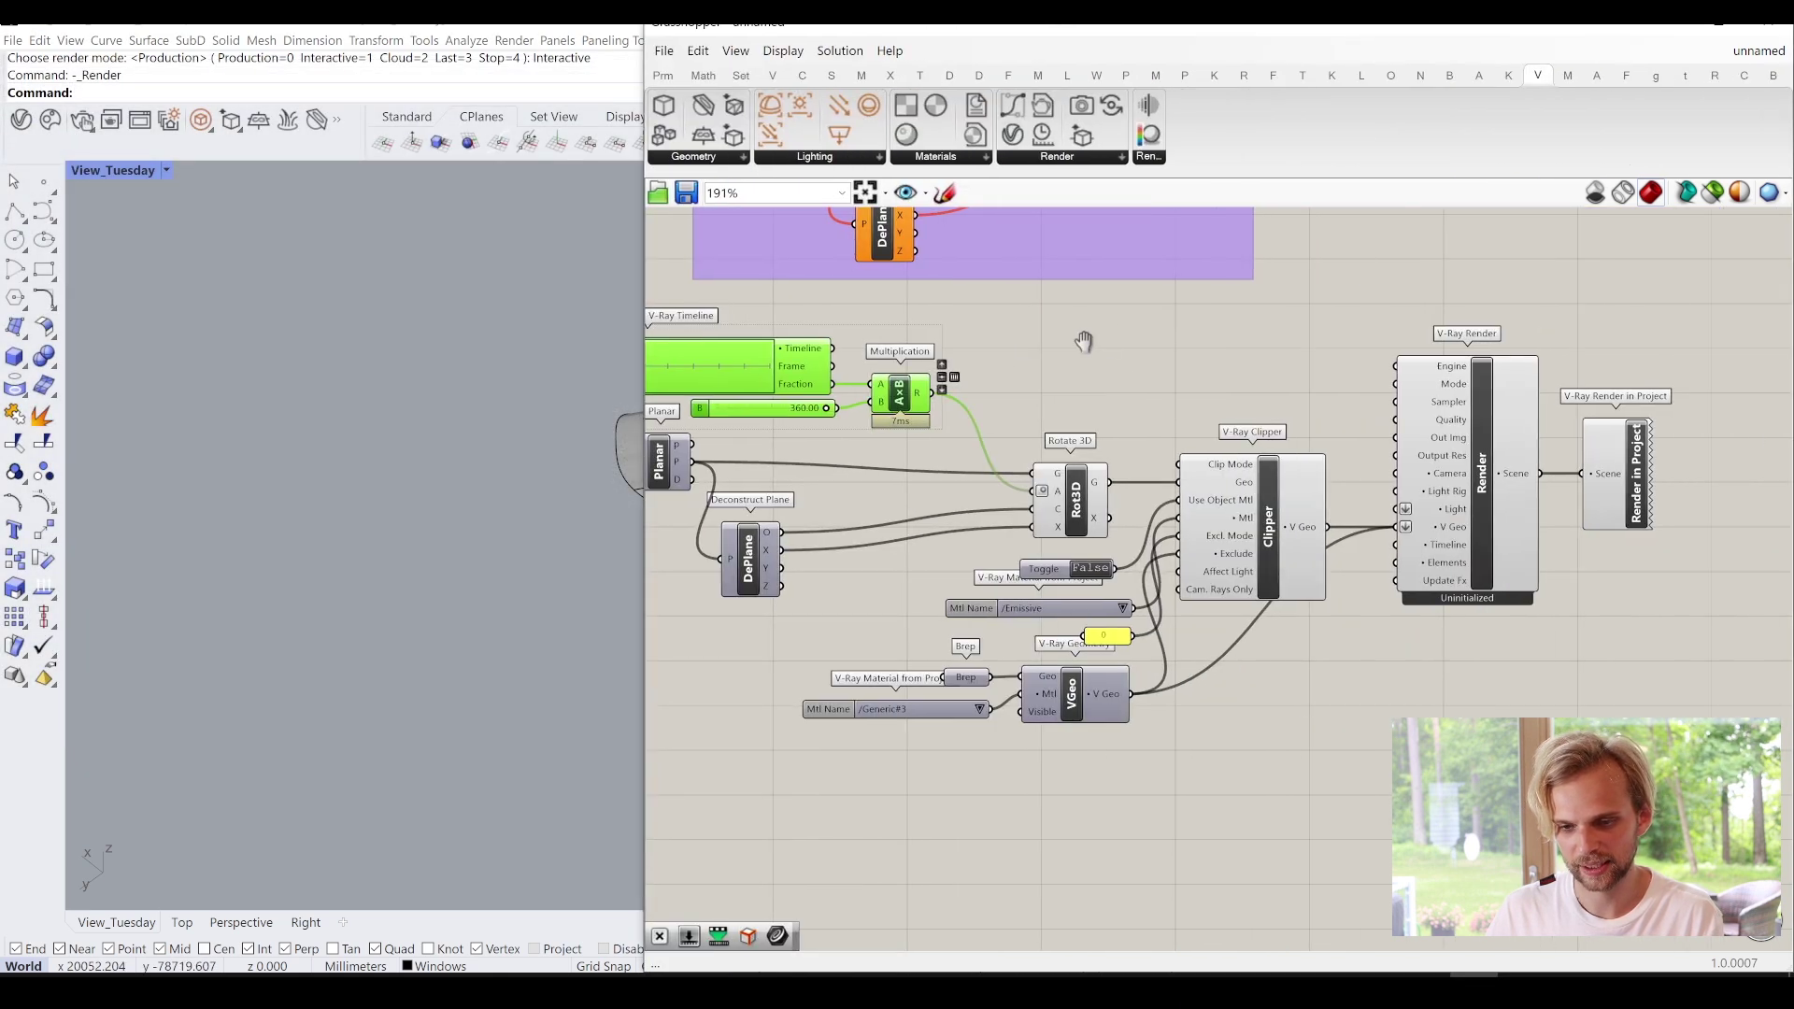
Connect the V-Ray Timeline's Timeline output to the Timeline input of the V-Ray Render component.
right_drag(1051, 349, 1317, 365)
scroll(1210, 467, up, 3)
drag(1236, 491, 960, 374)
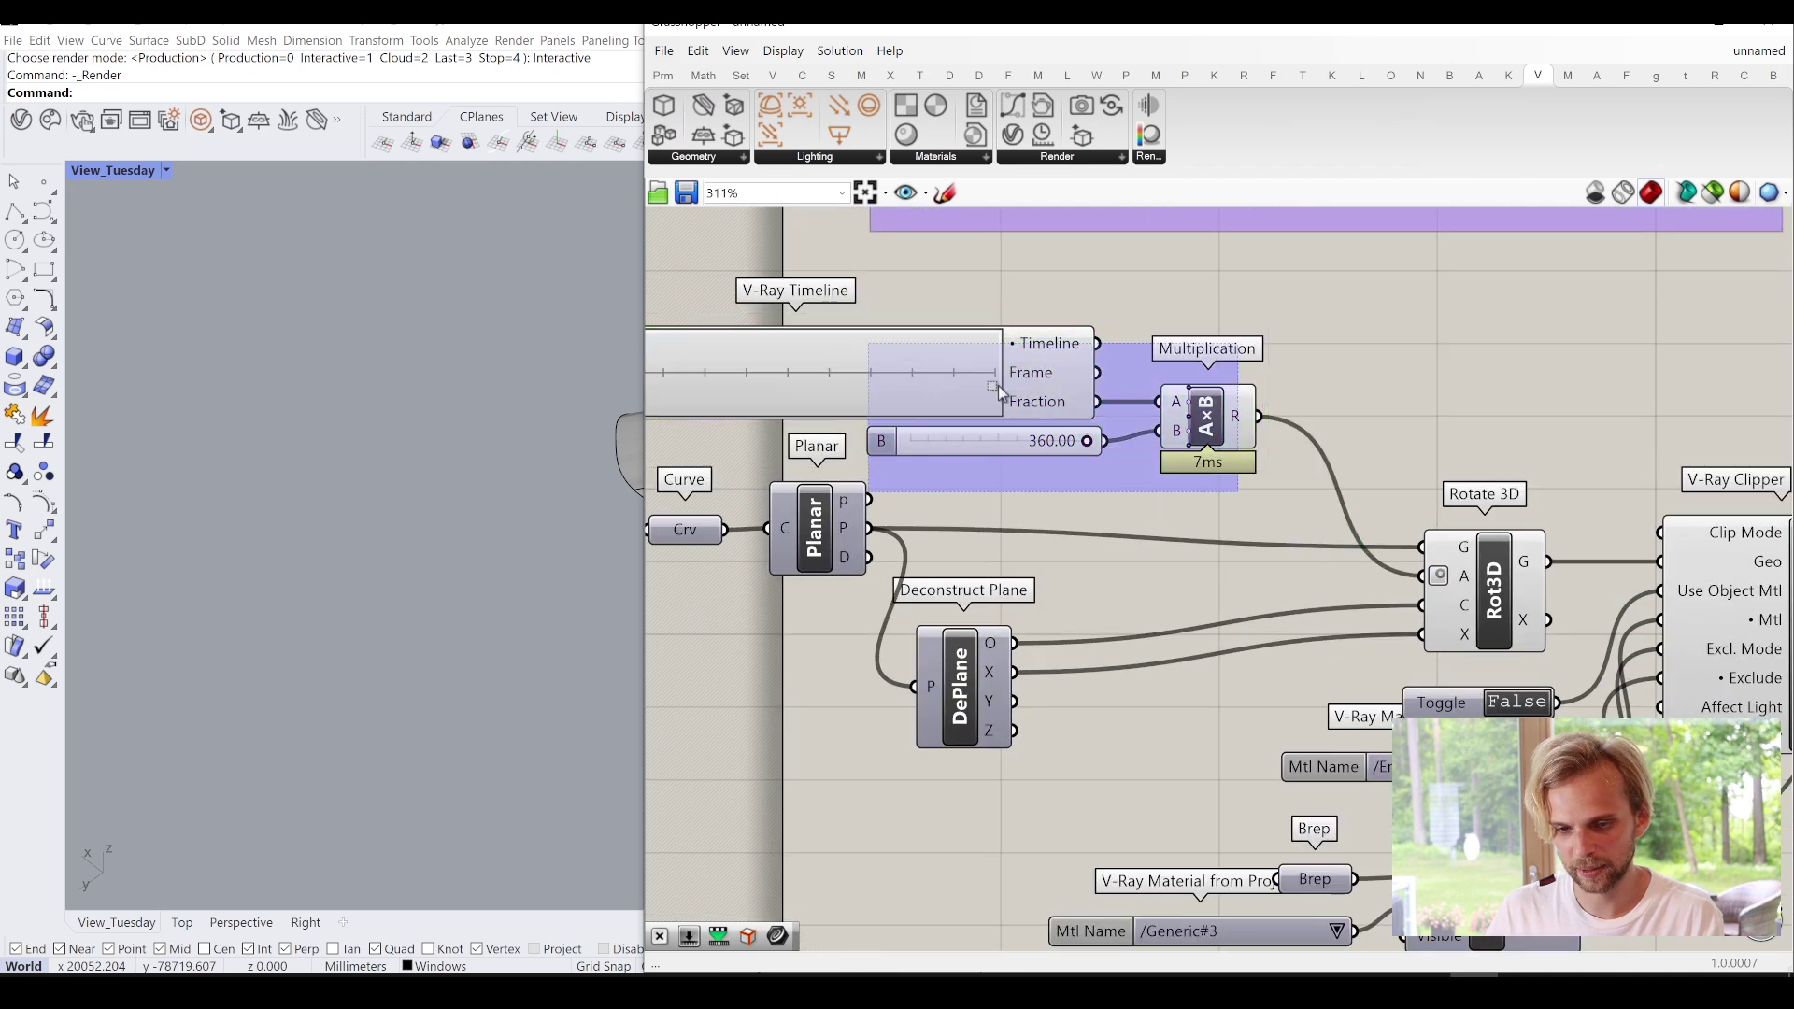
scroll(1252, 493, down, 5)
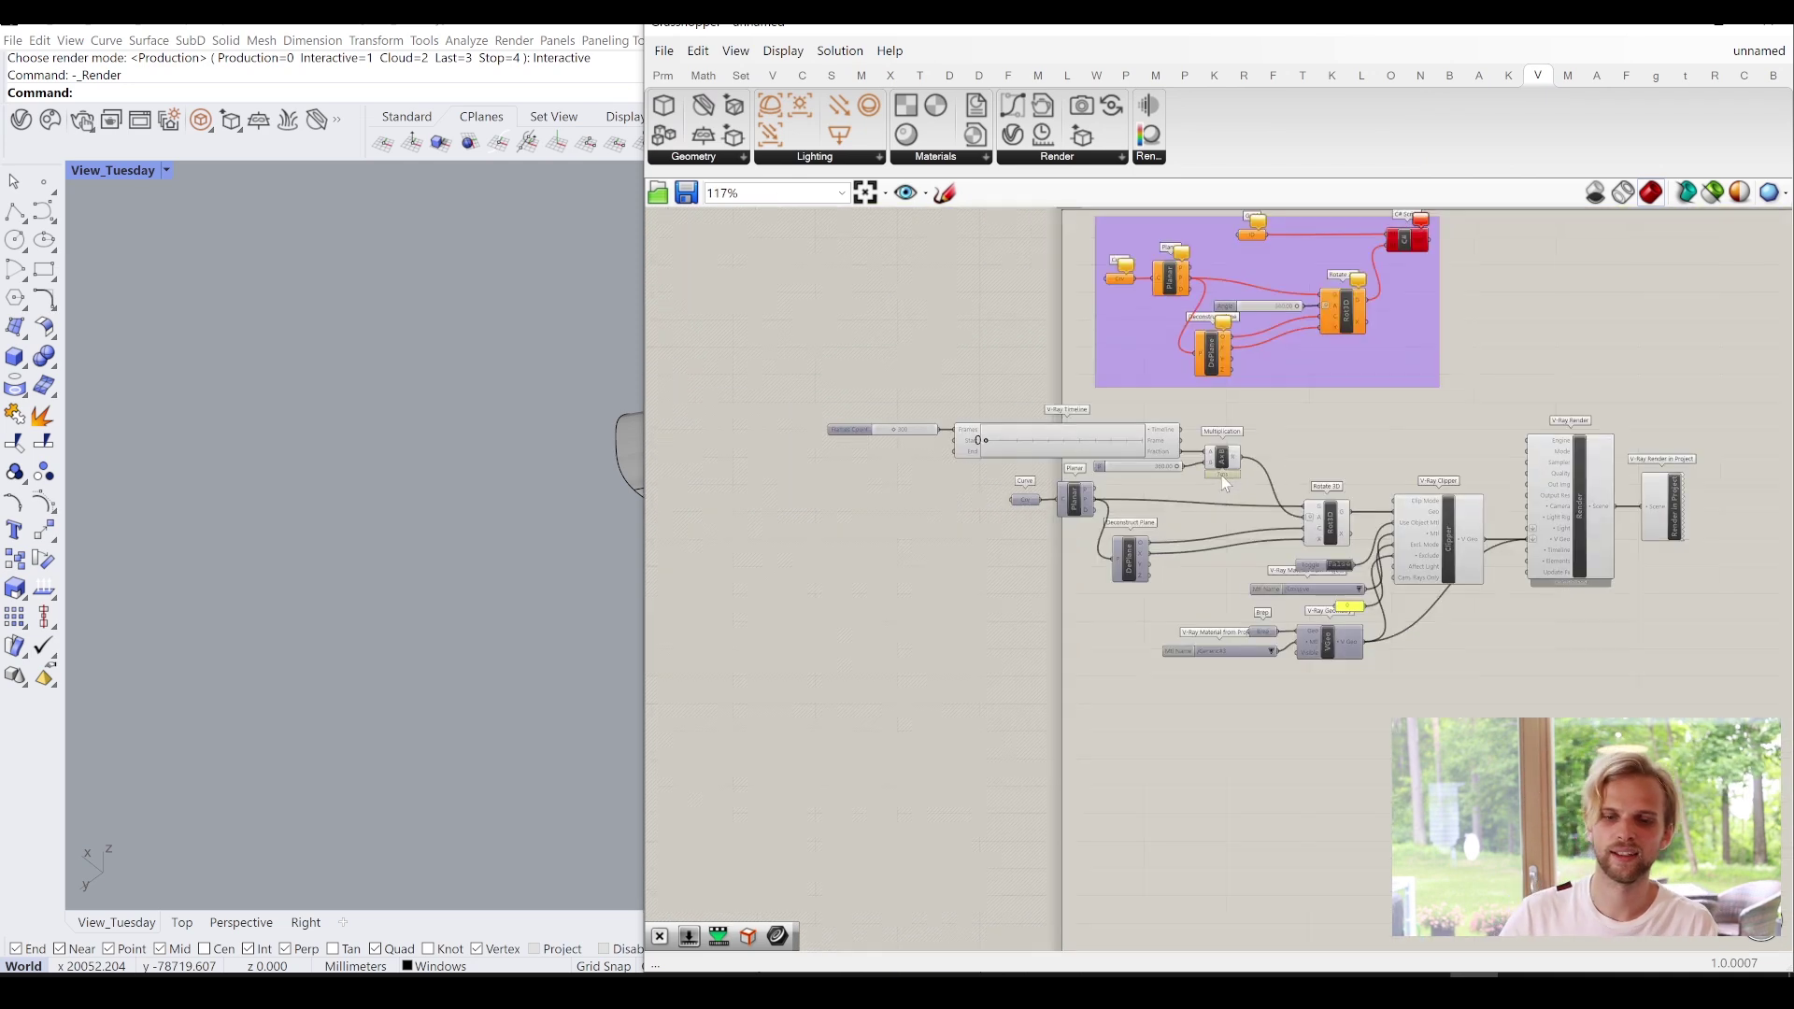
scroll(1255, 443, up, 2)
right_drag(1423, 530, 1224, 534)
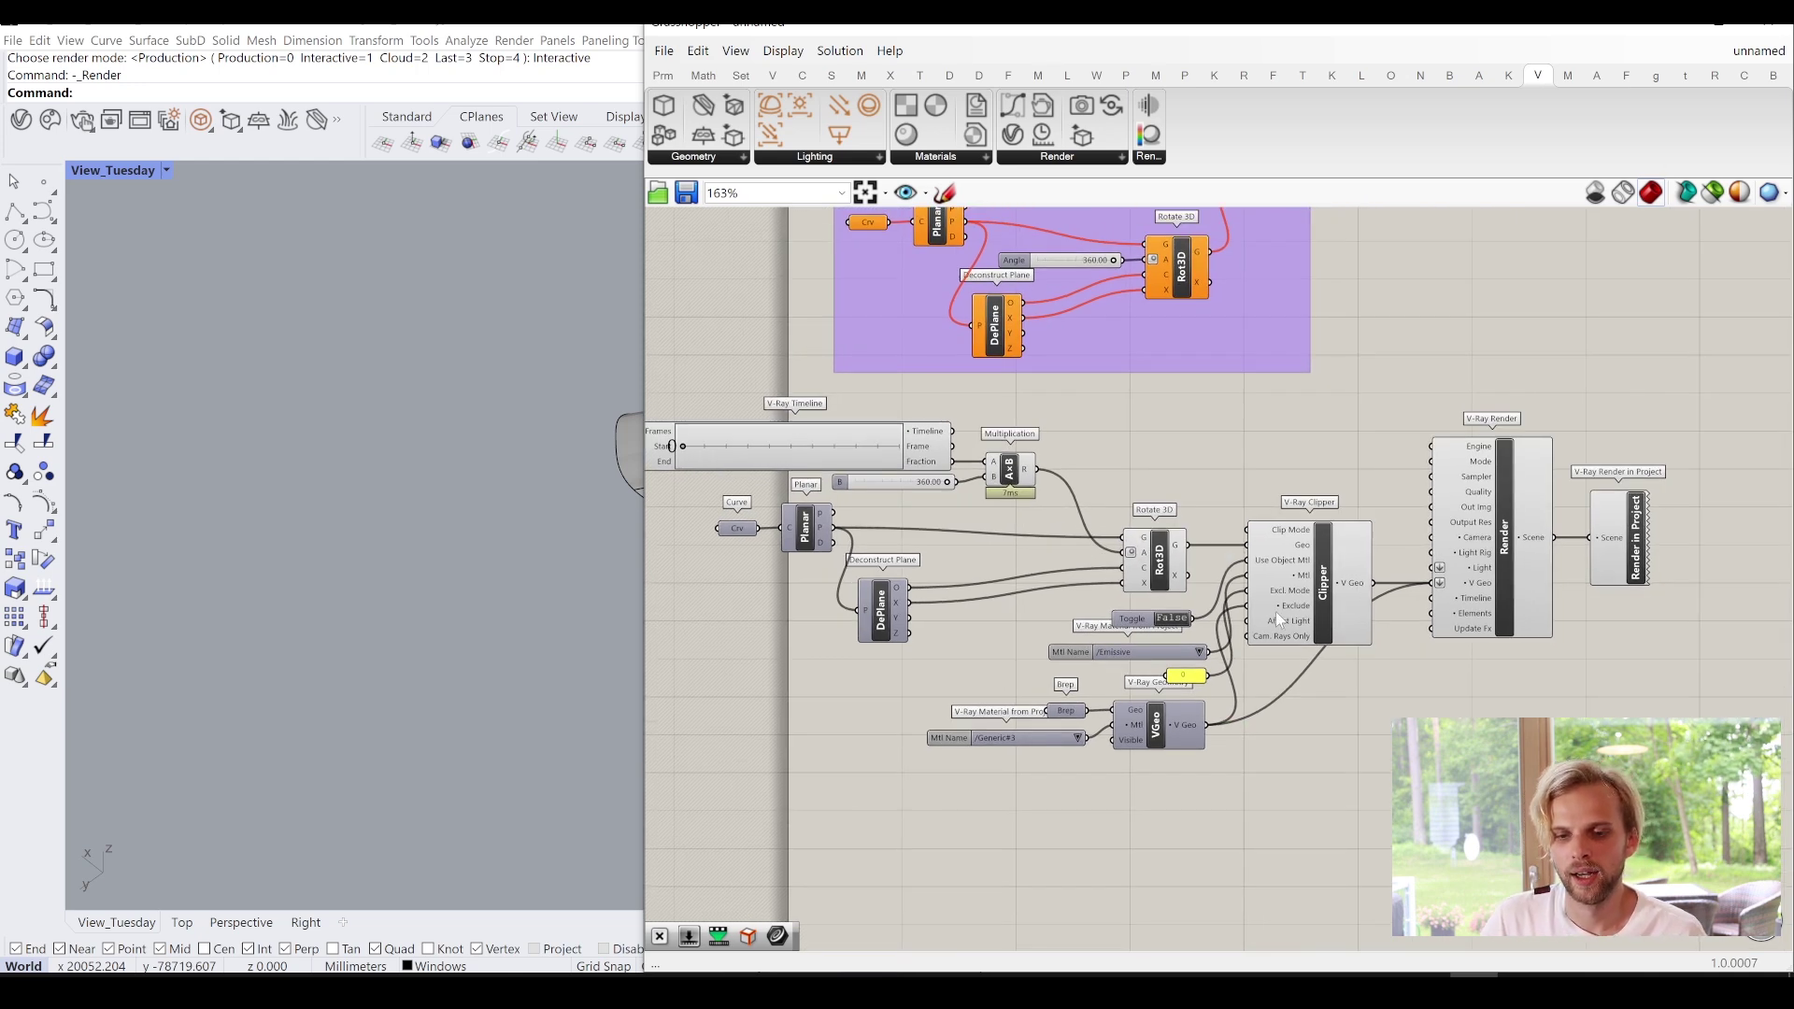
scroll(975, 475, up, 2)
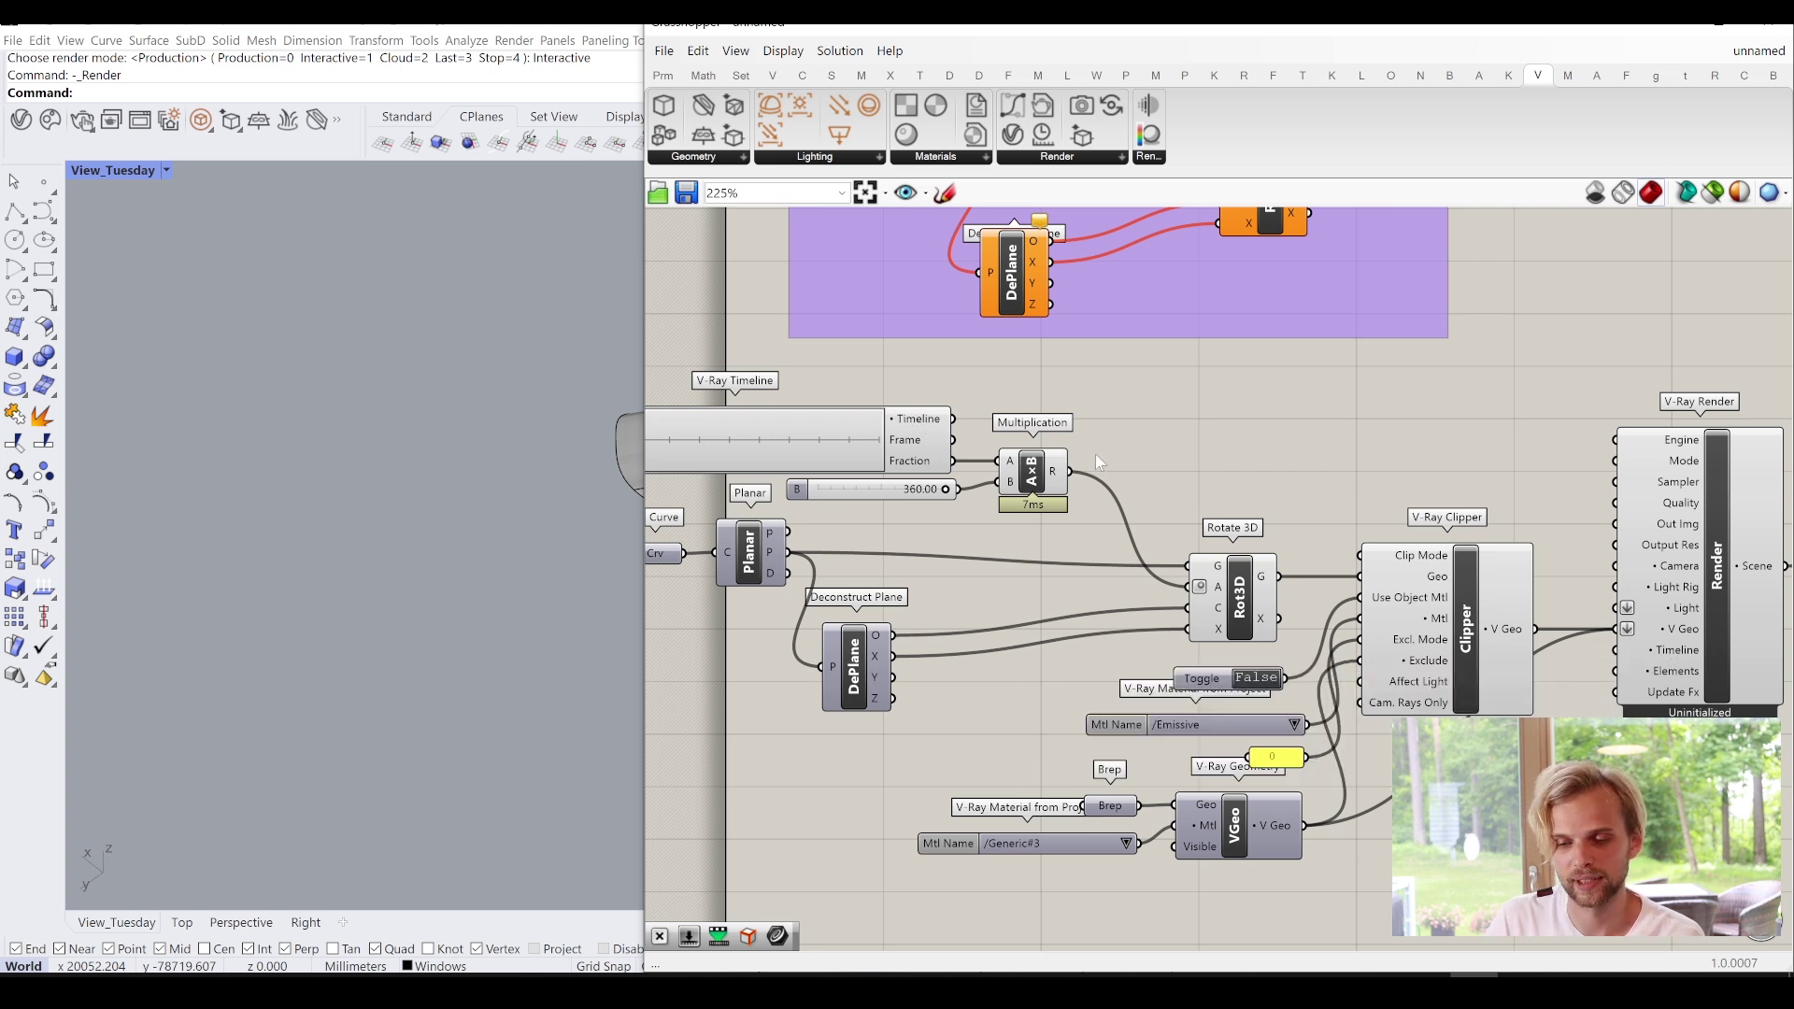
drag(955, 419, 1633, 657)
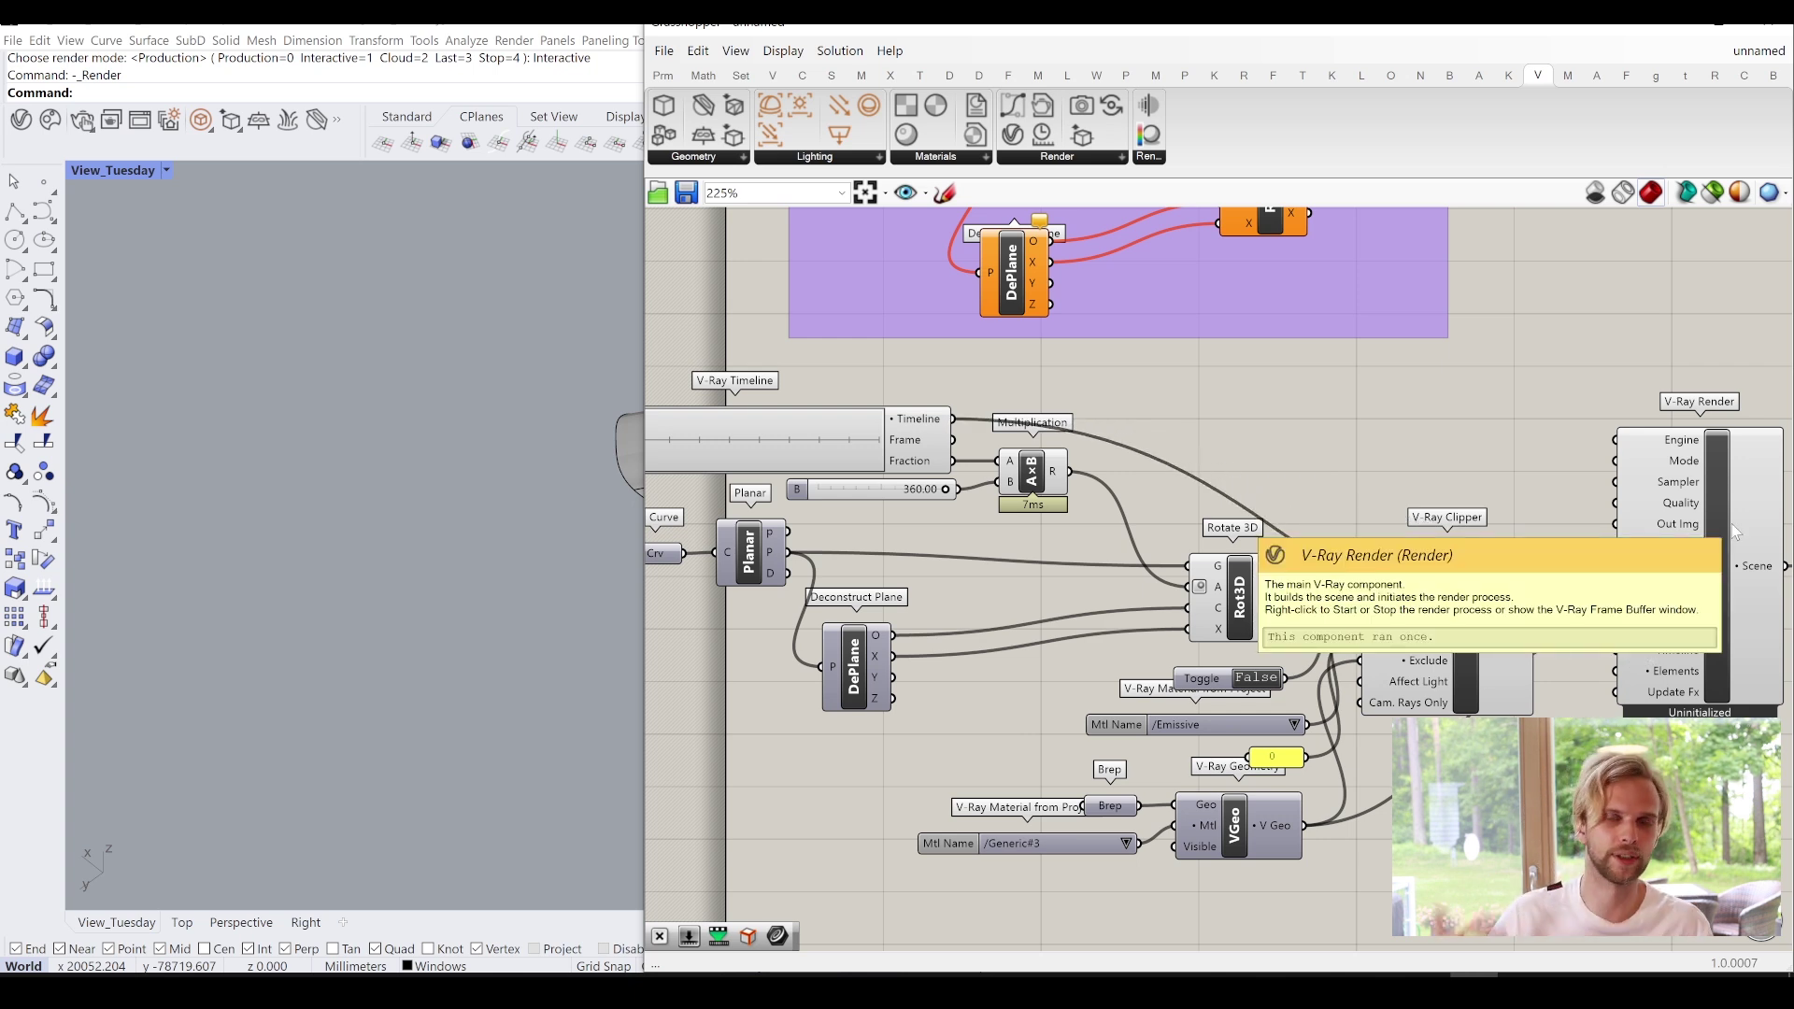
right_drag(1599, 523, 1294, 523)
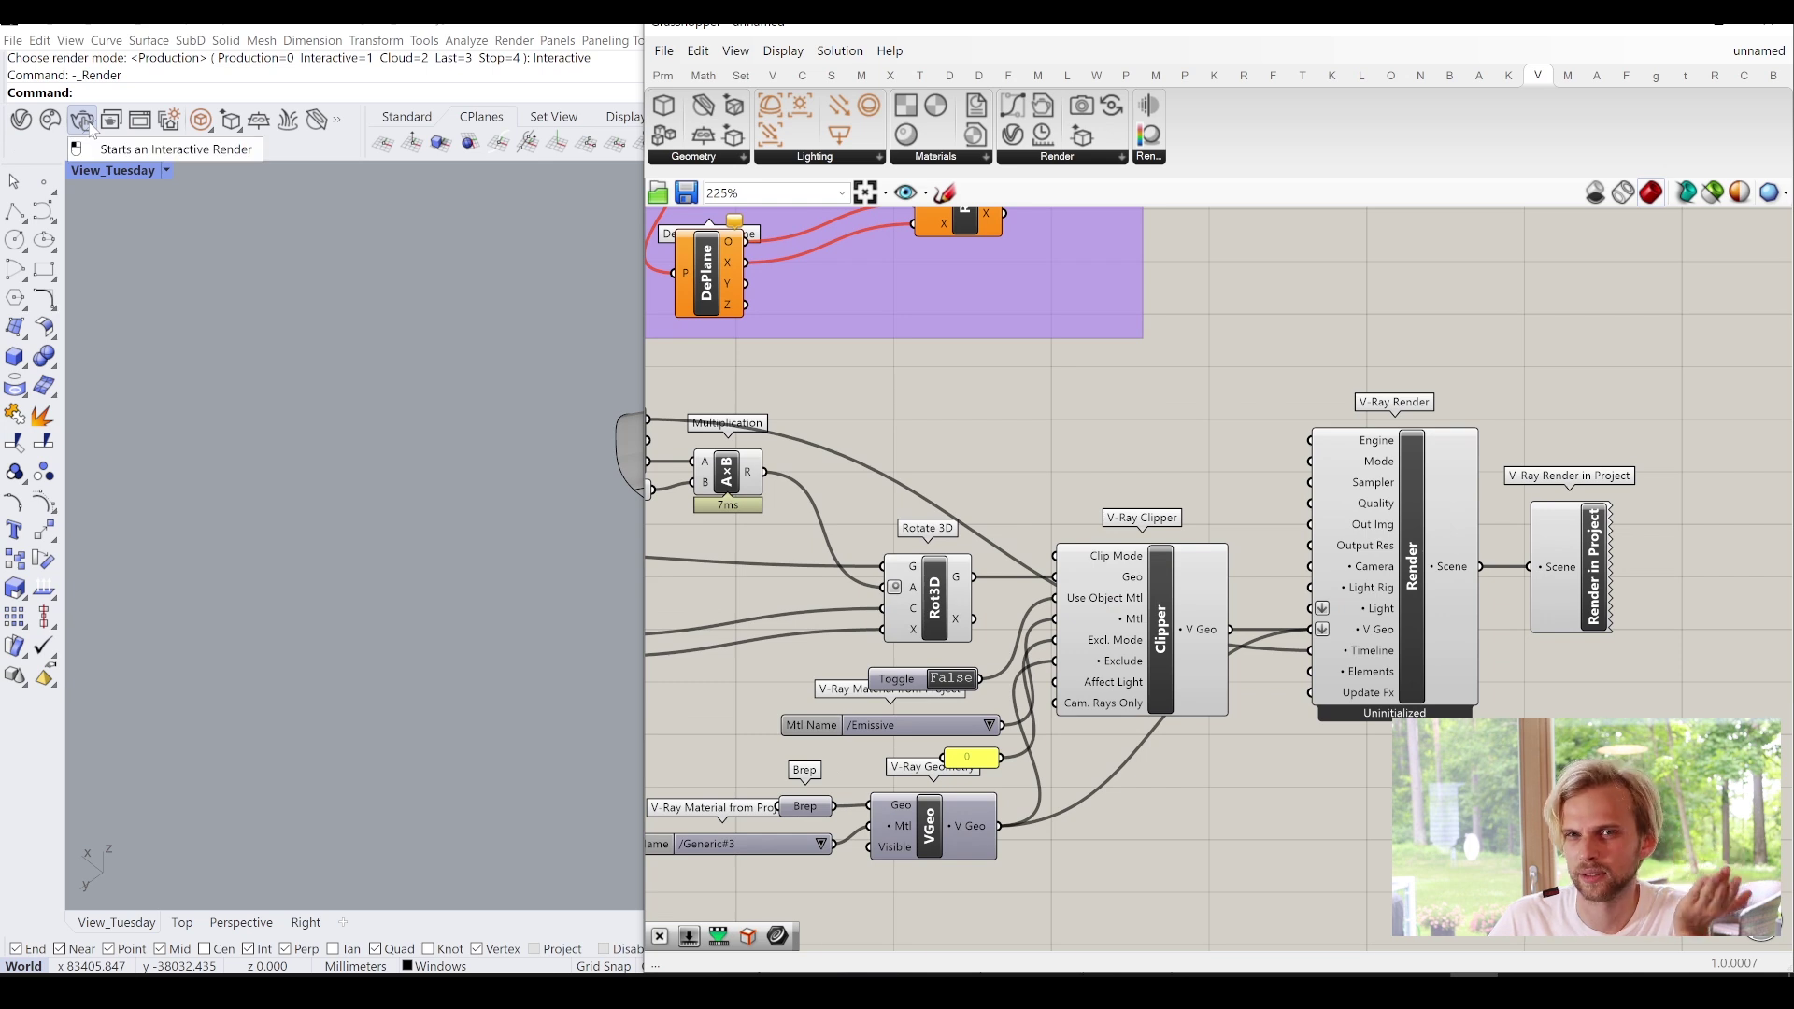
Try rendering directly from the V-Ray Render component and close the frame buffer after checking the image.
click(1411, 508)
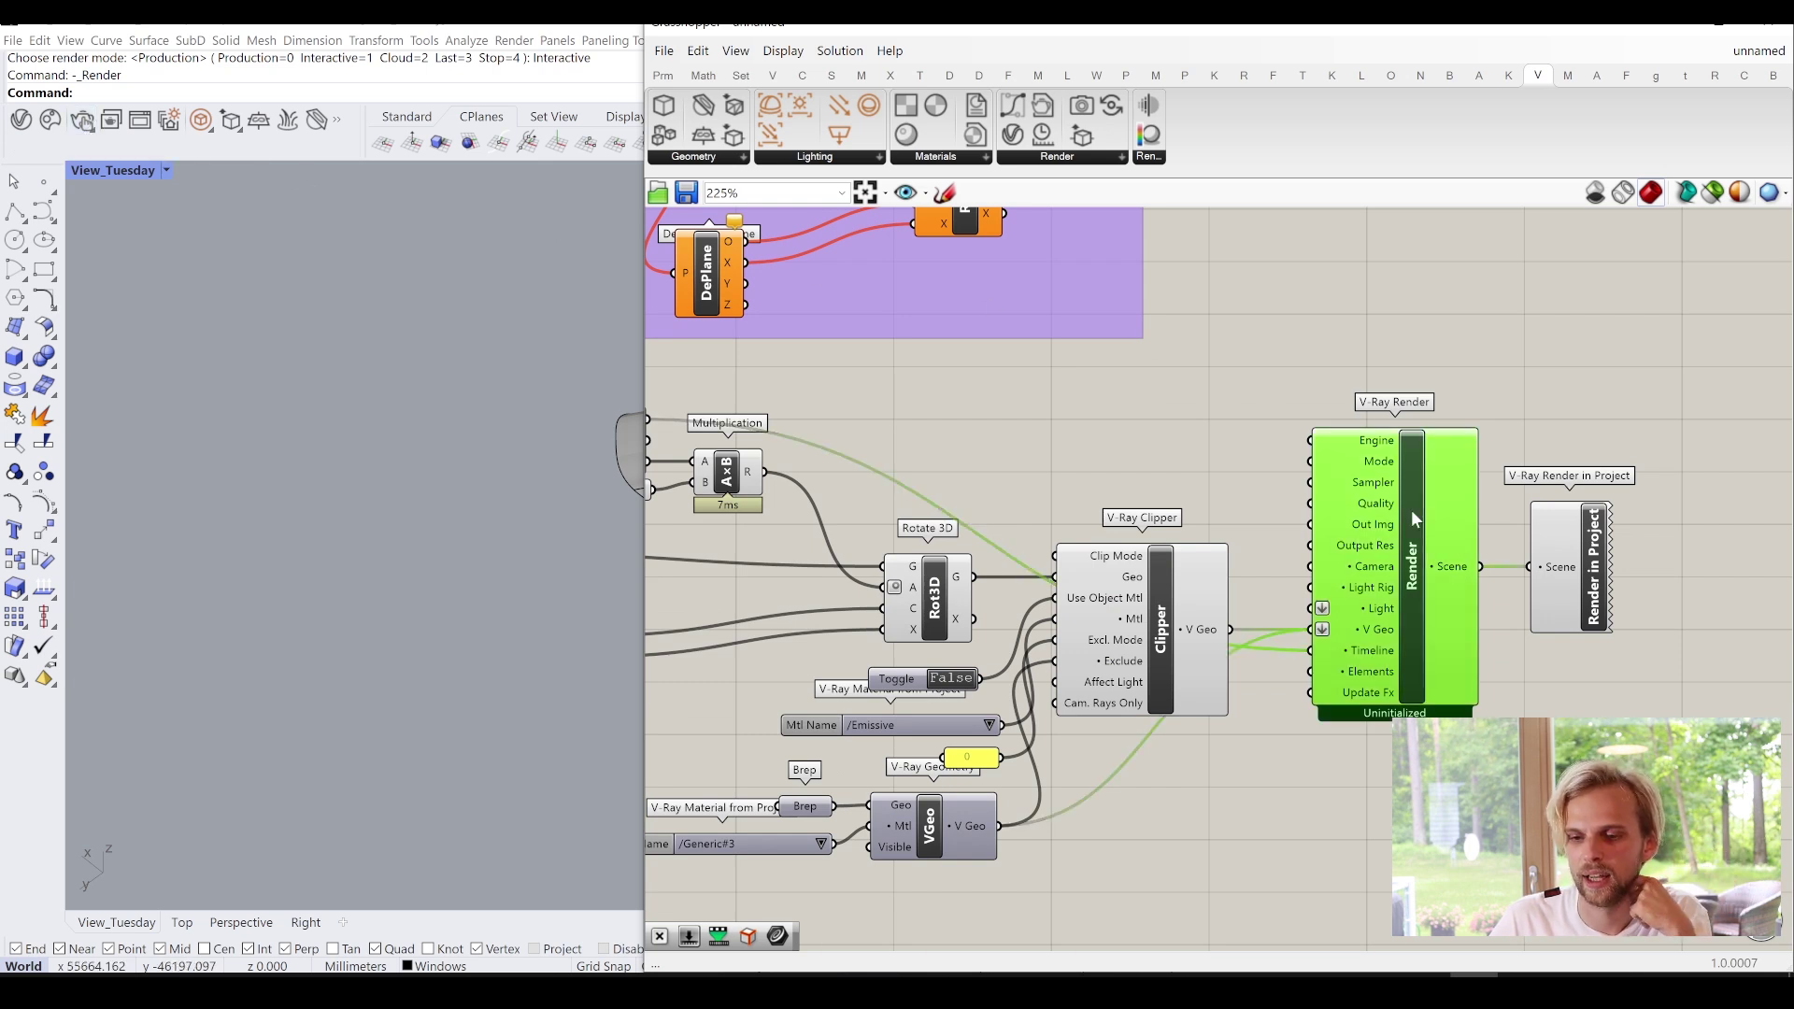
right_click(1411, 509)
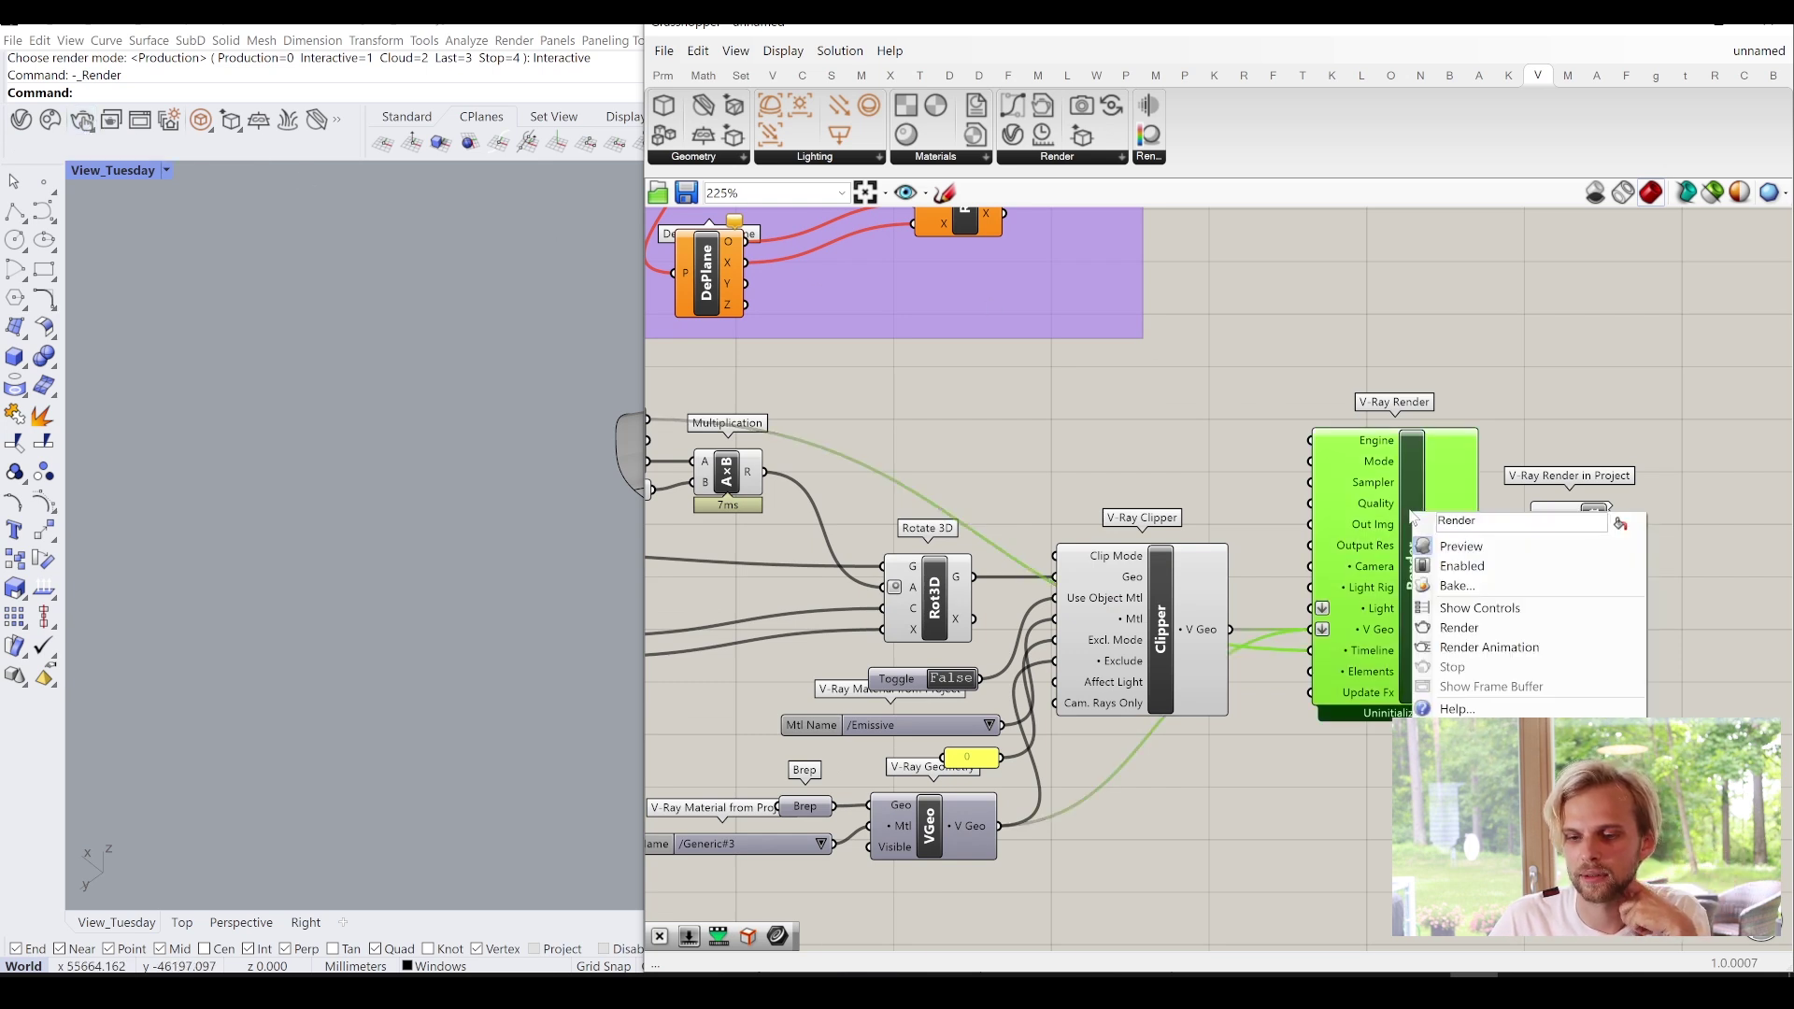
click(1473, 634)
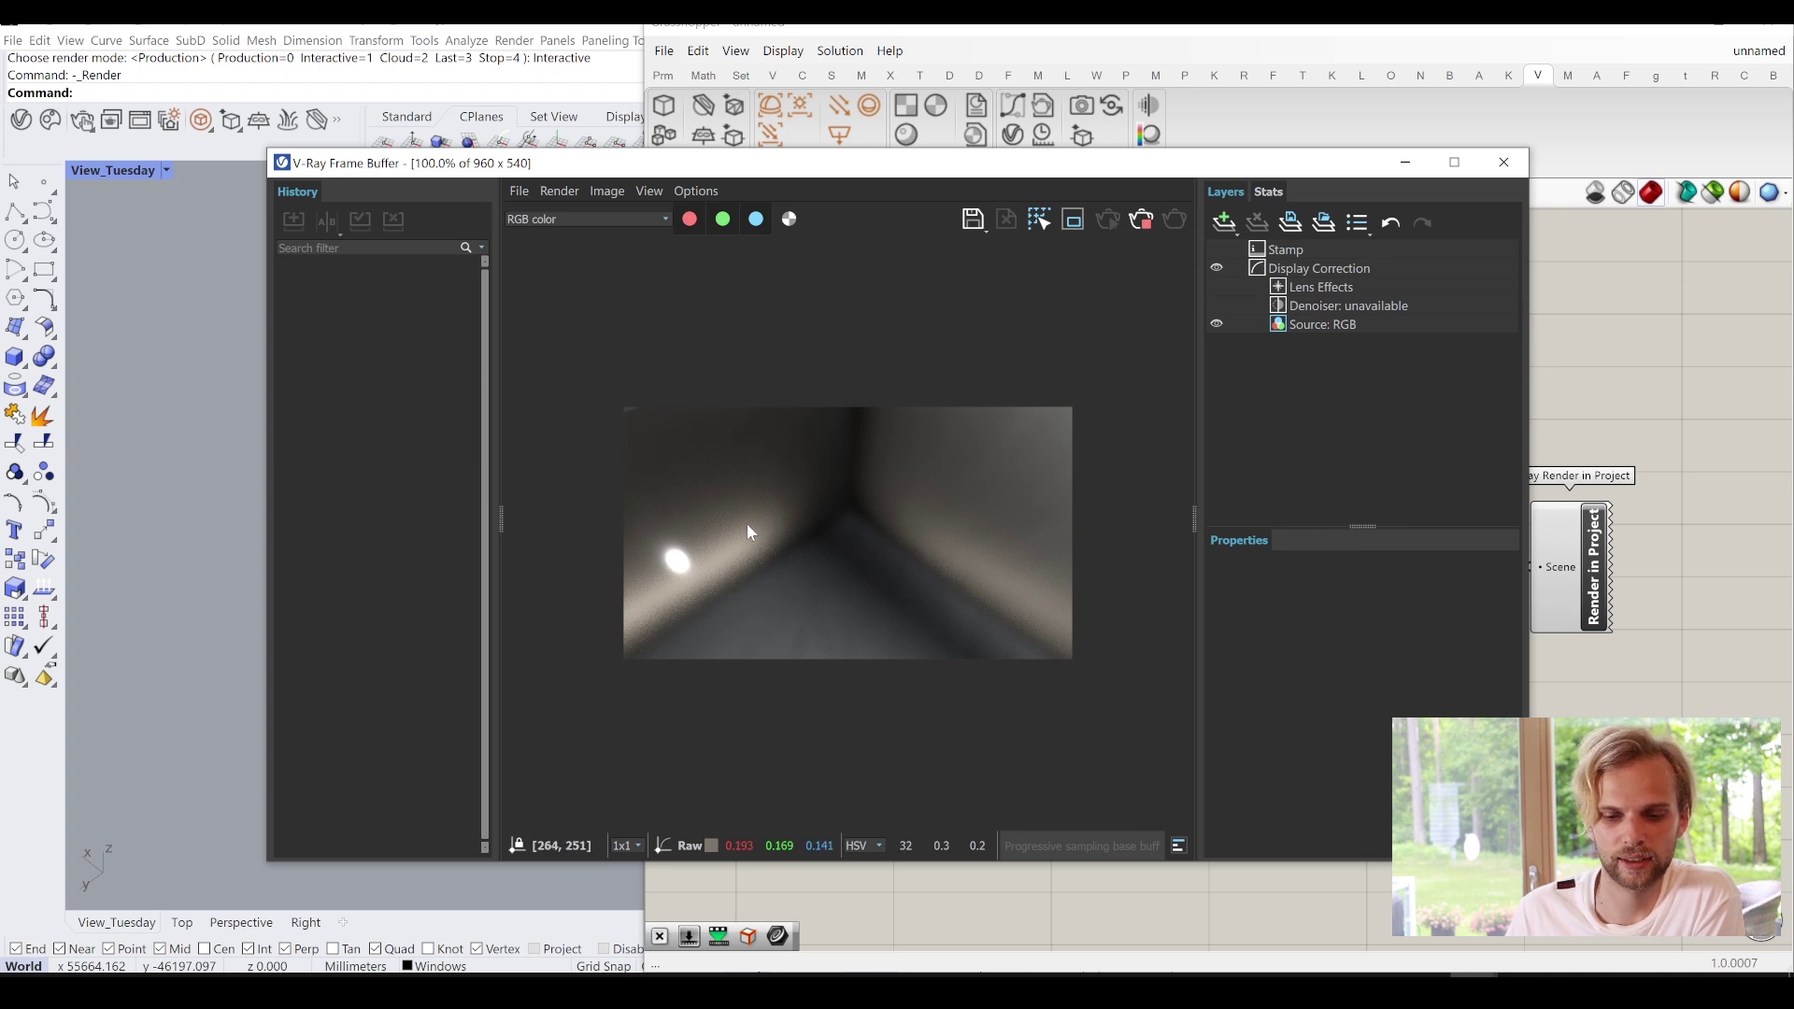
scroll(906, 589, down, 2)
scroll(906, 588, up, 3)
scroll(906, 589, down, 2)
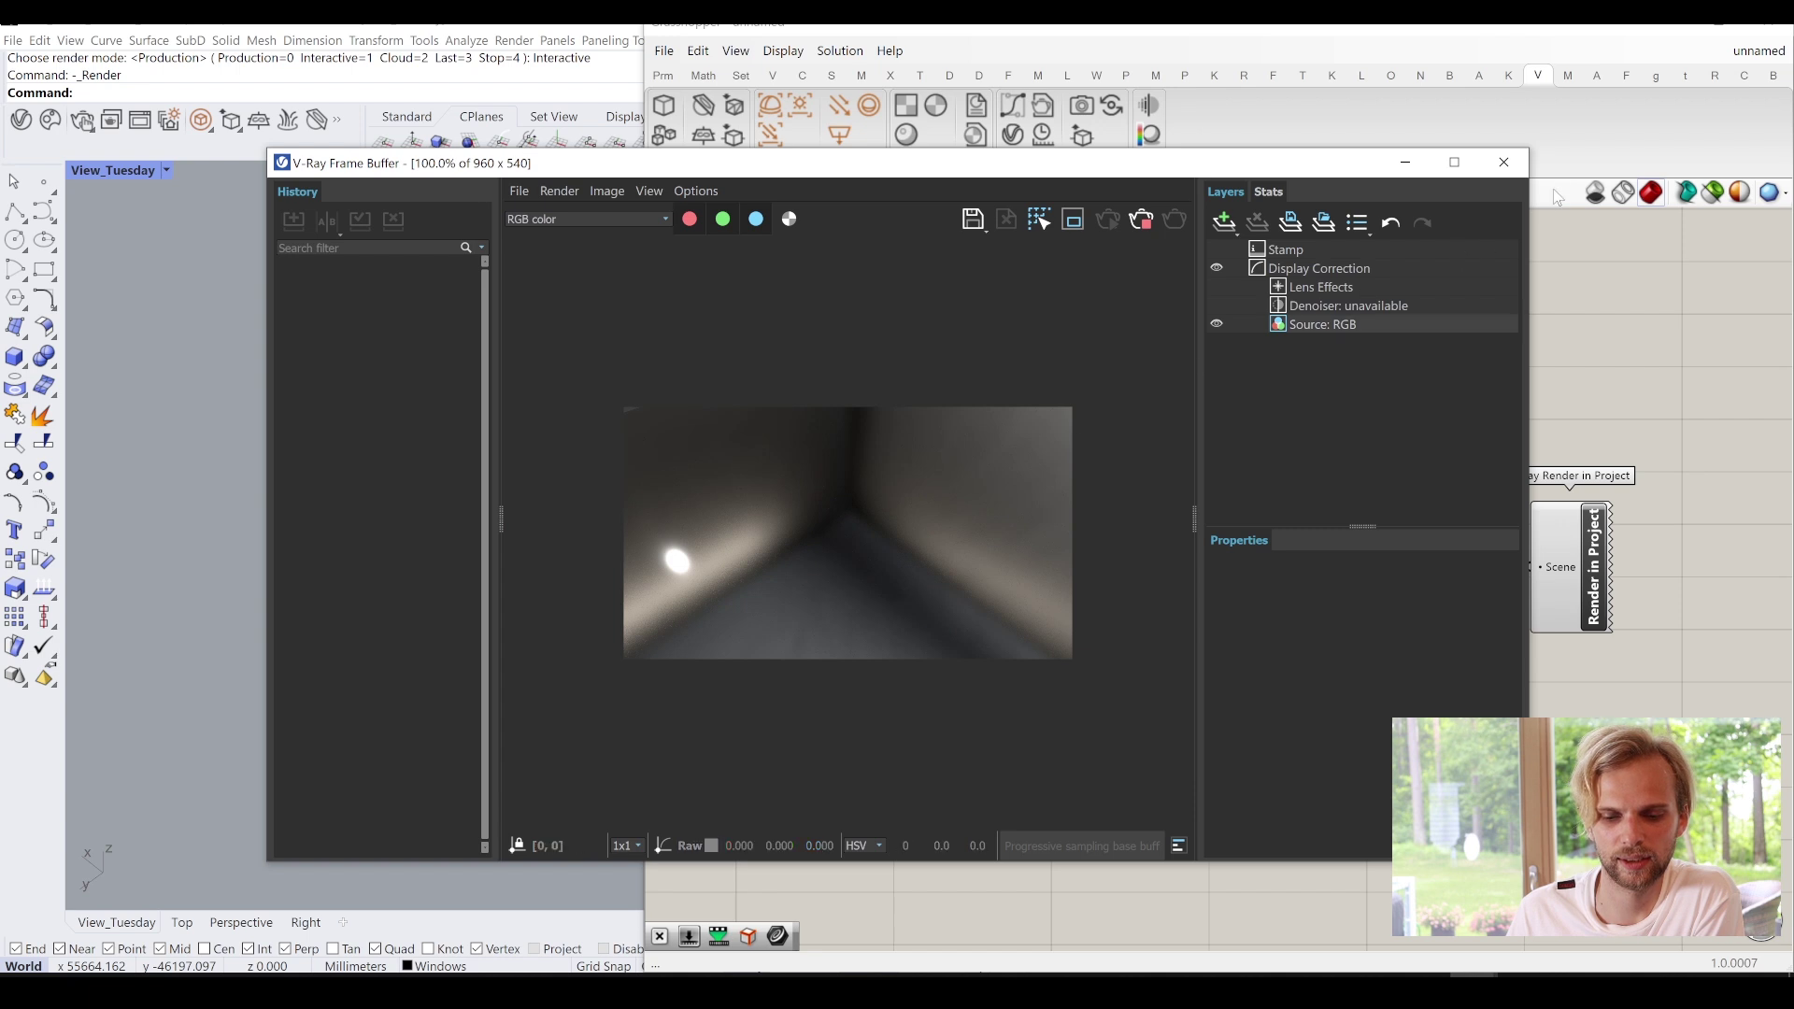
click(1501, 157)
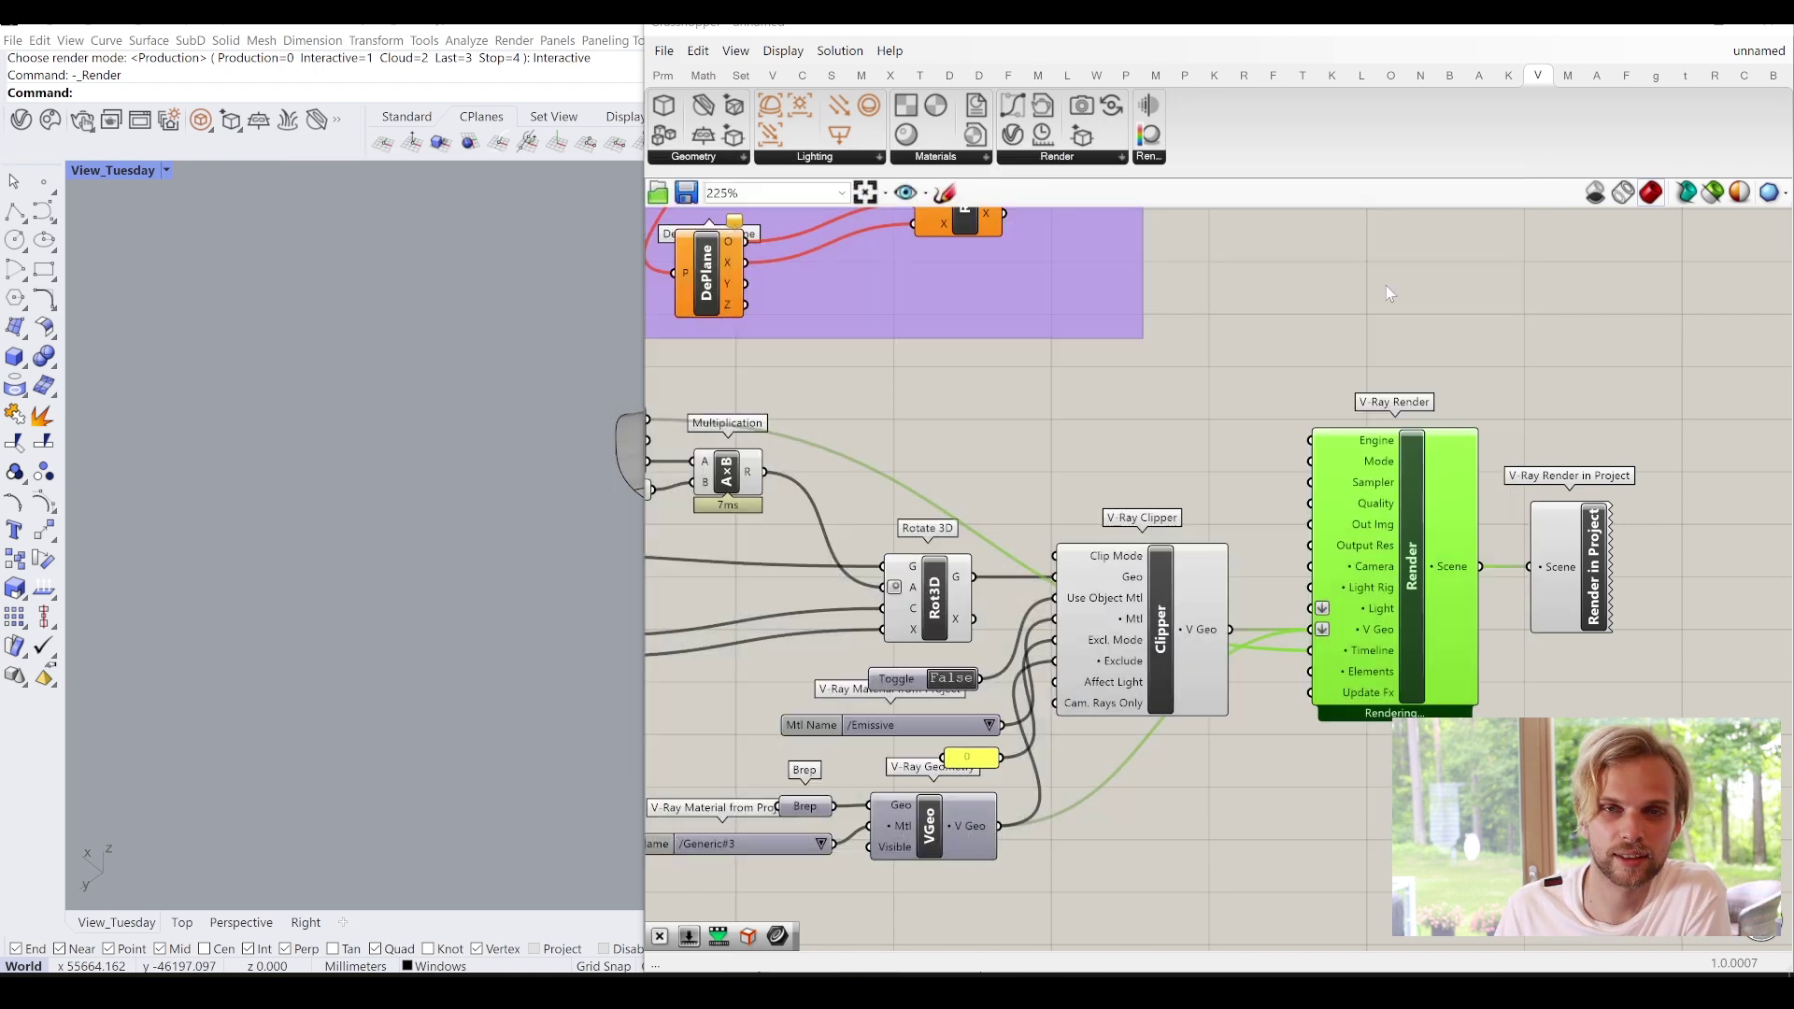
Run an interactive V-Ray render of the timeline animation from Rhino, stopping it and closing the frame buffer after the first frames.
right_drag(1279, 499, 1360, 510)
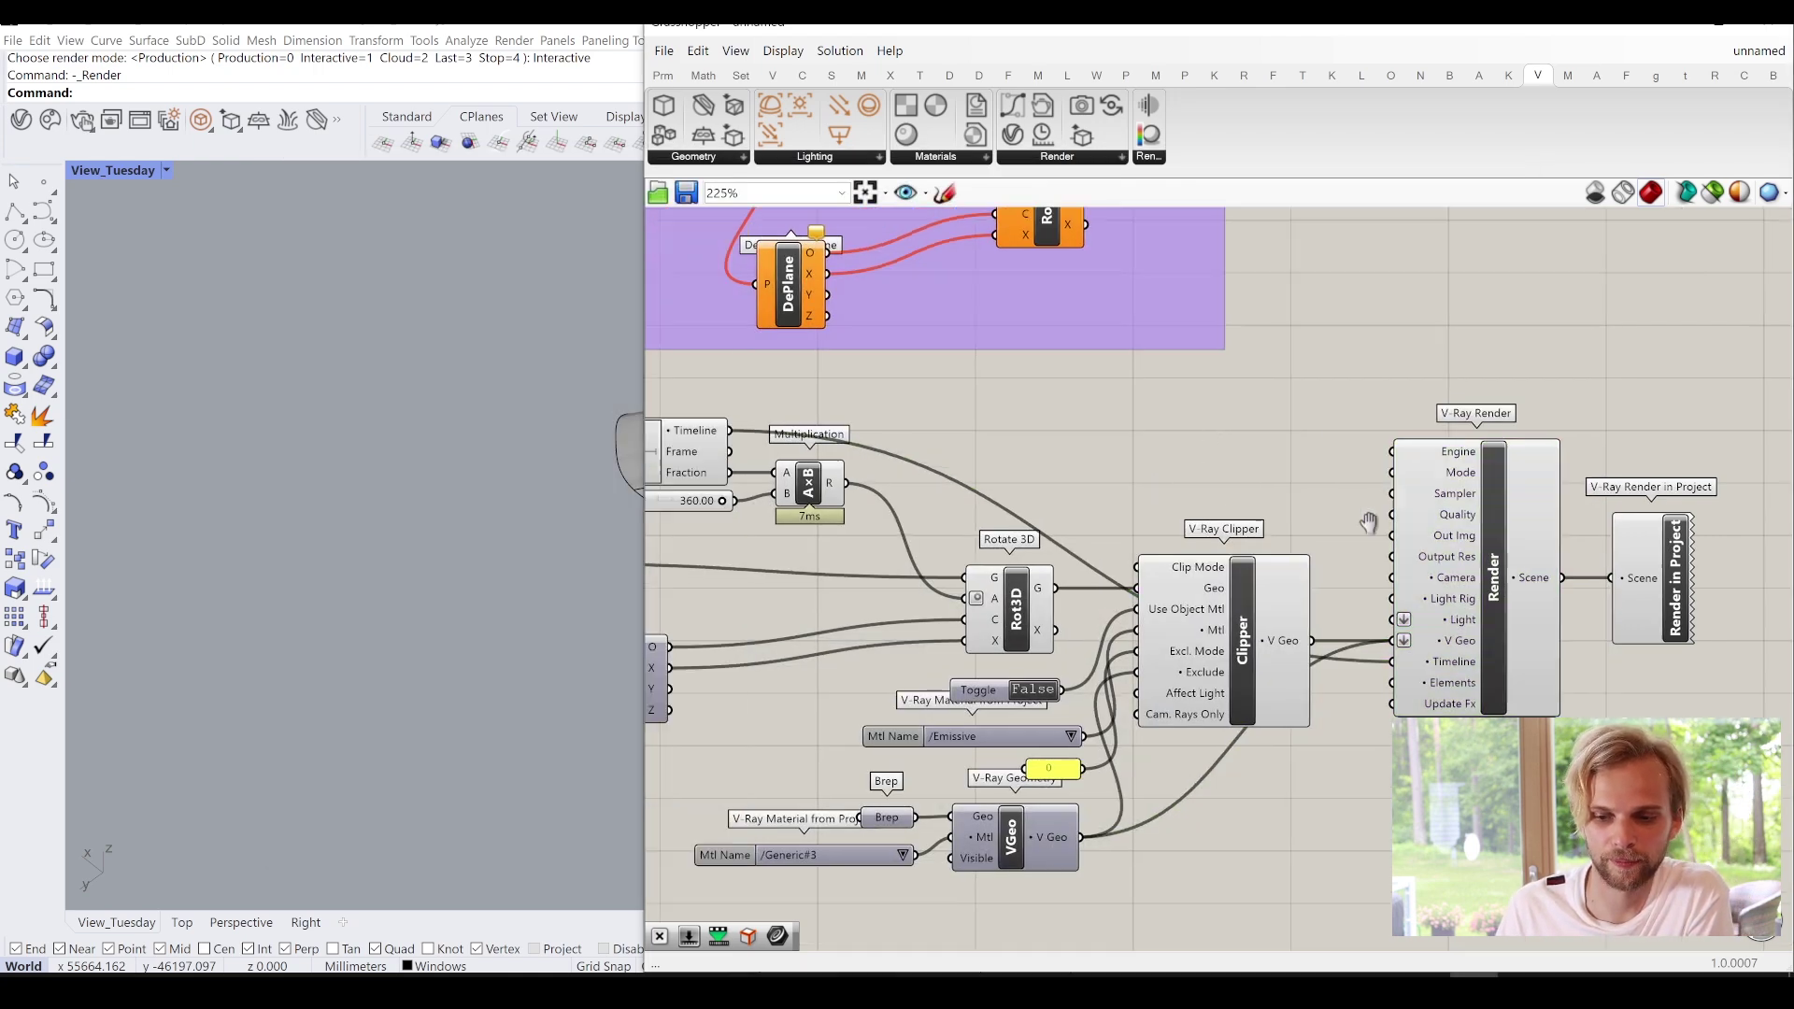
right_click(1499, 553)
click(82, 119)
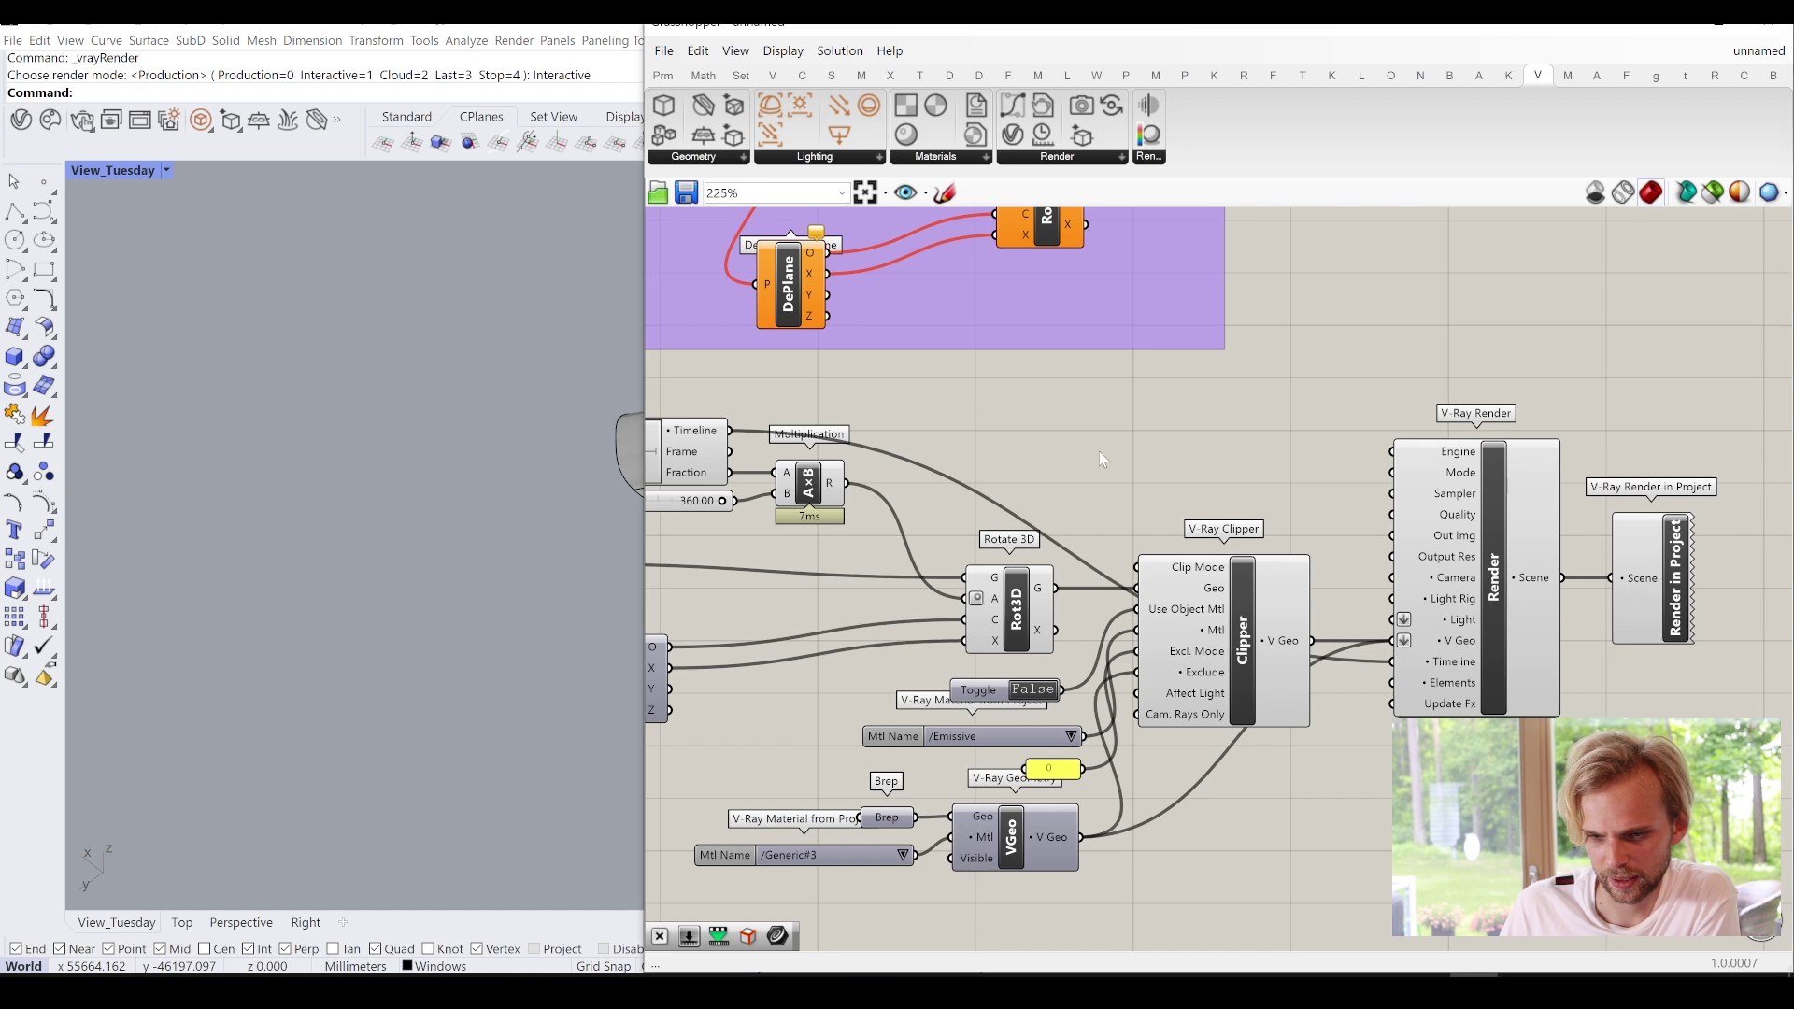
scroll(1099, 451, down, 1)
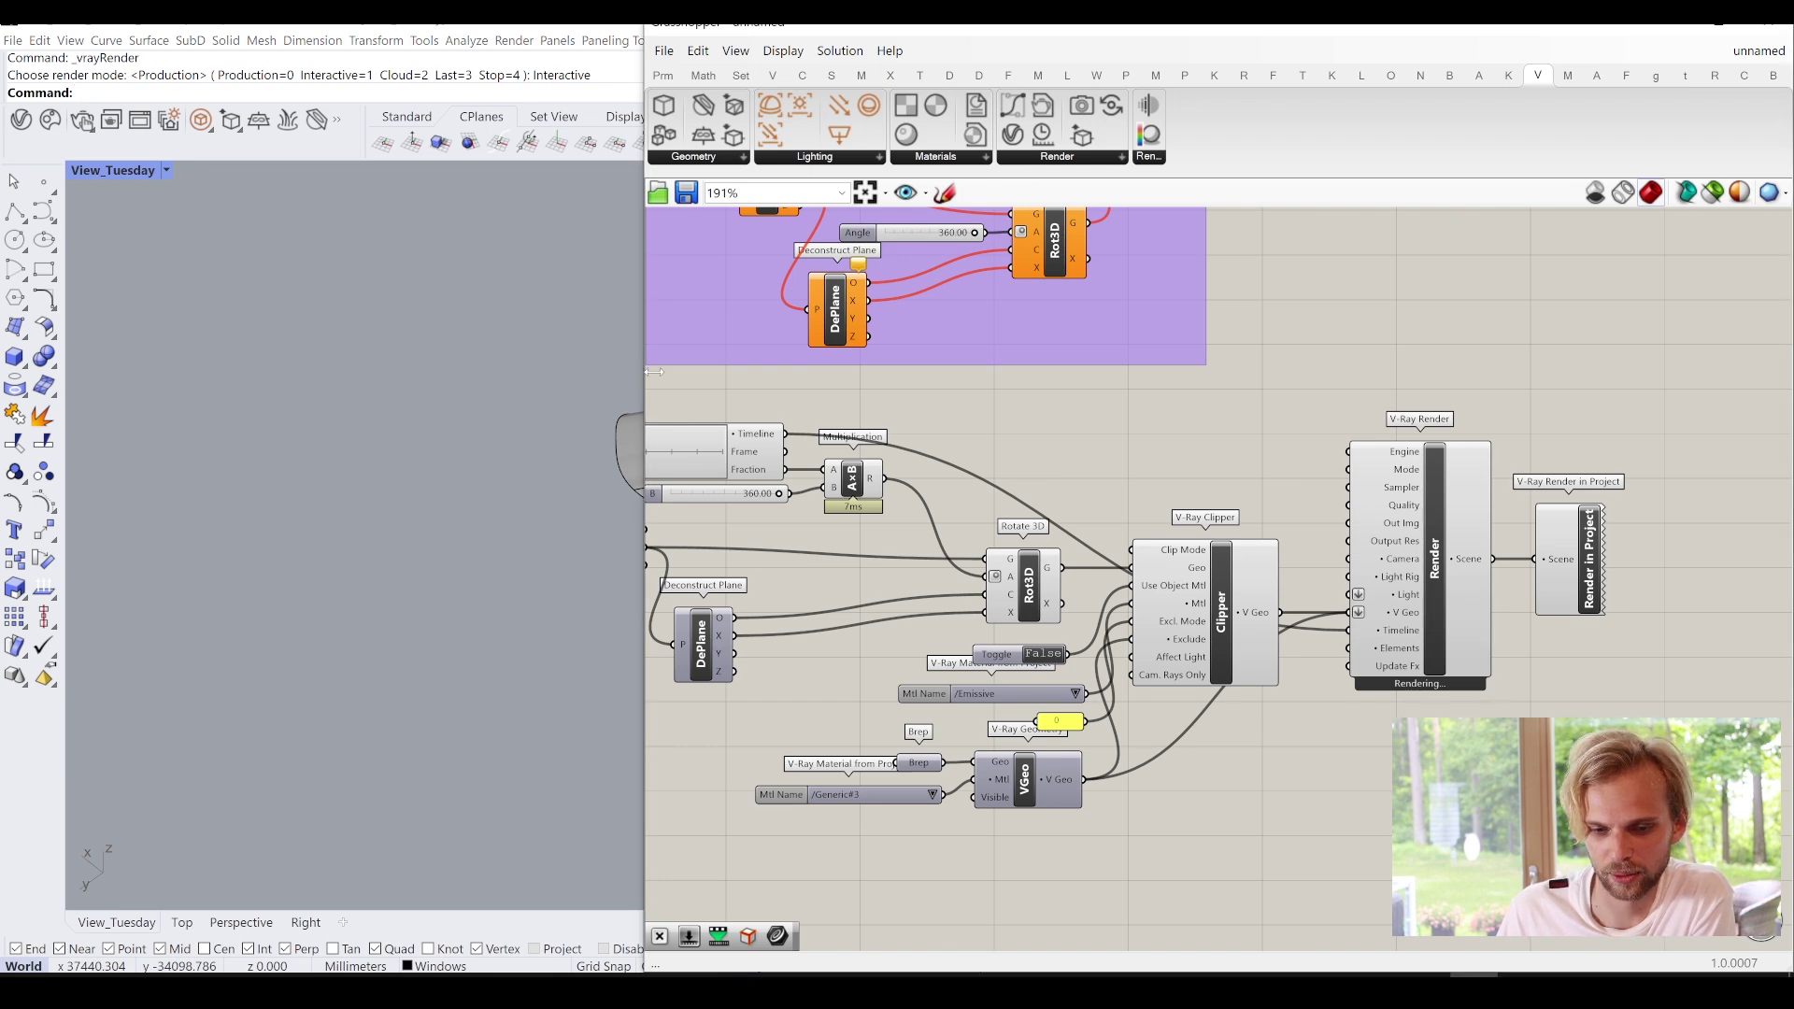
drag(639, 371, 996, 374)
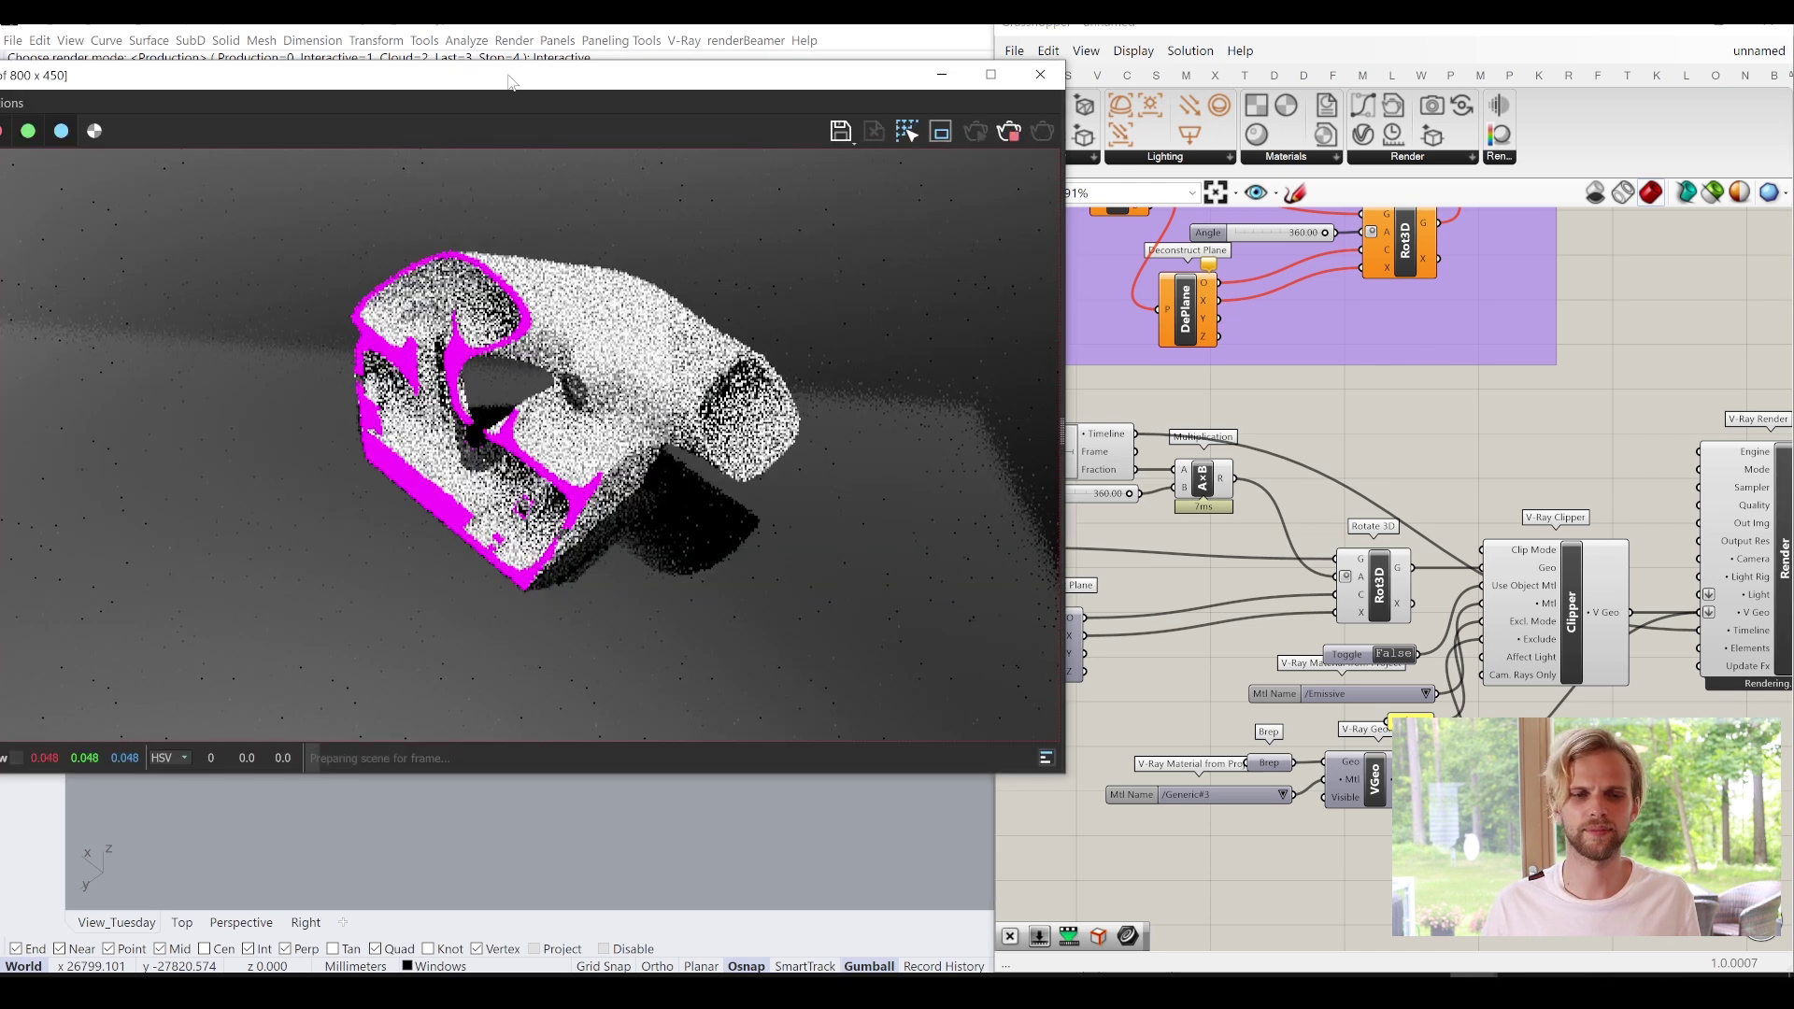
drag(510, 74, 720, 78)
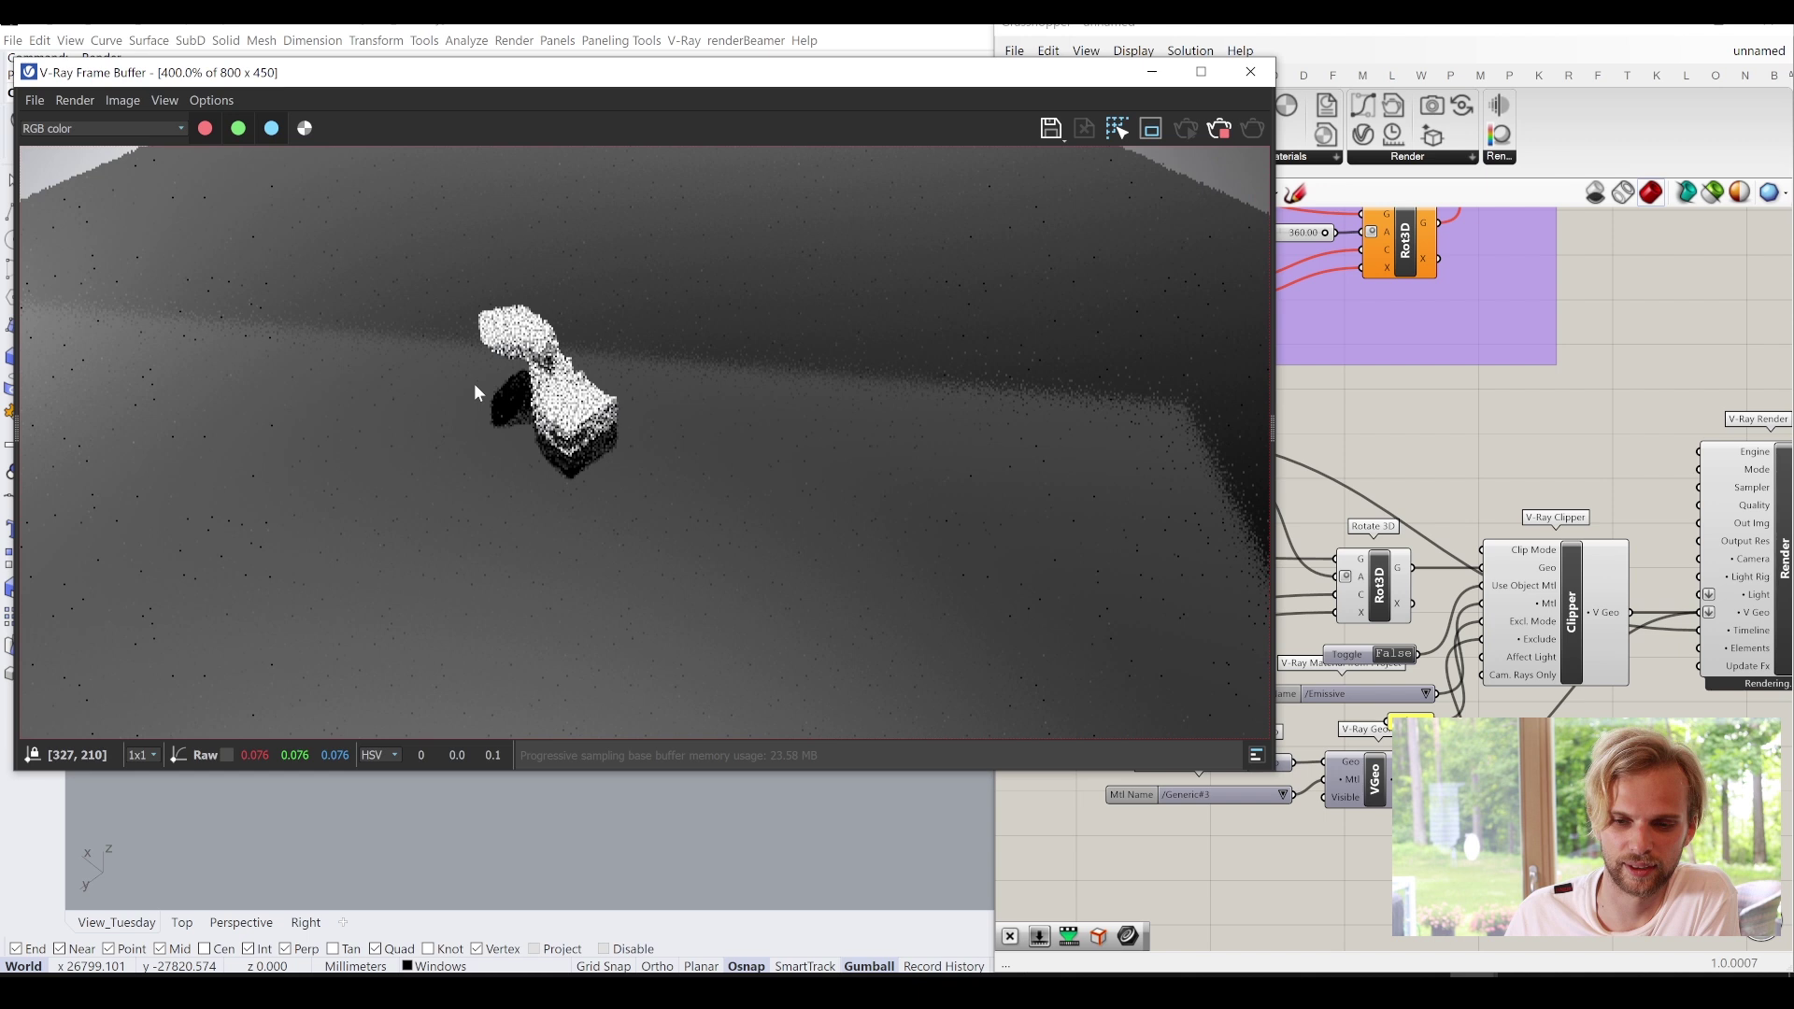
click(1220, 131)
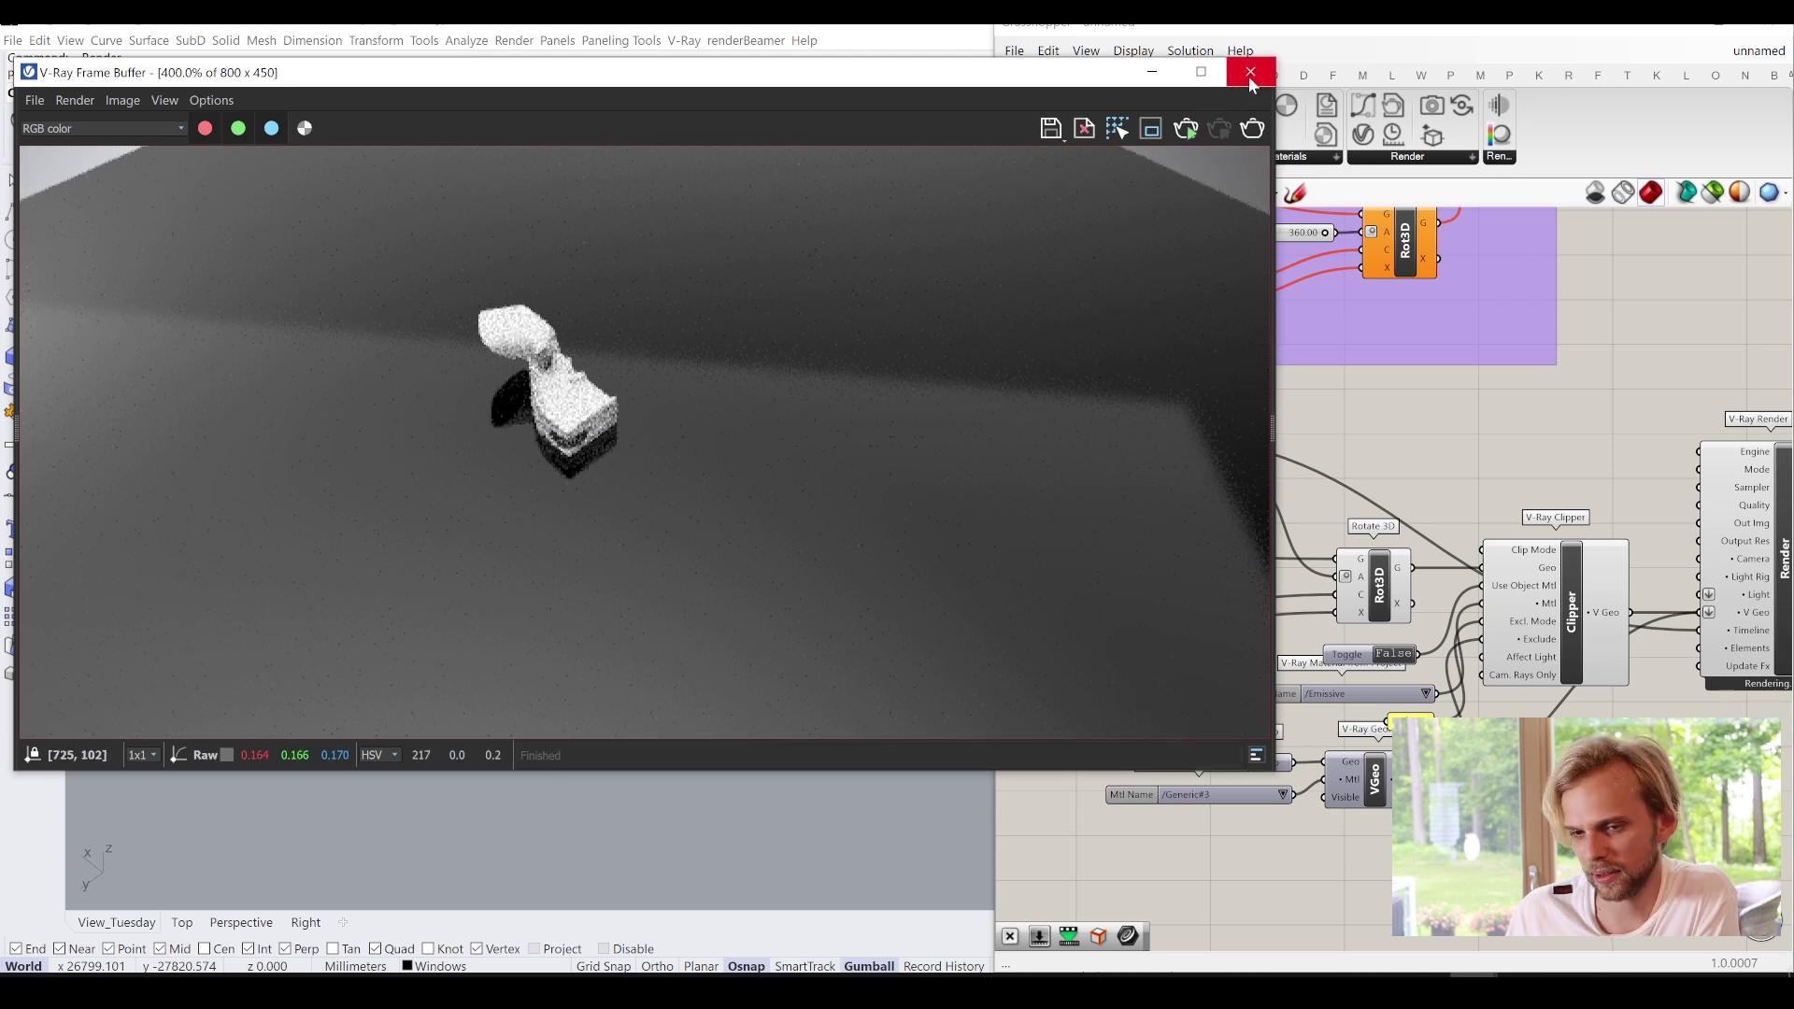
click(1251, 73)
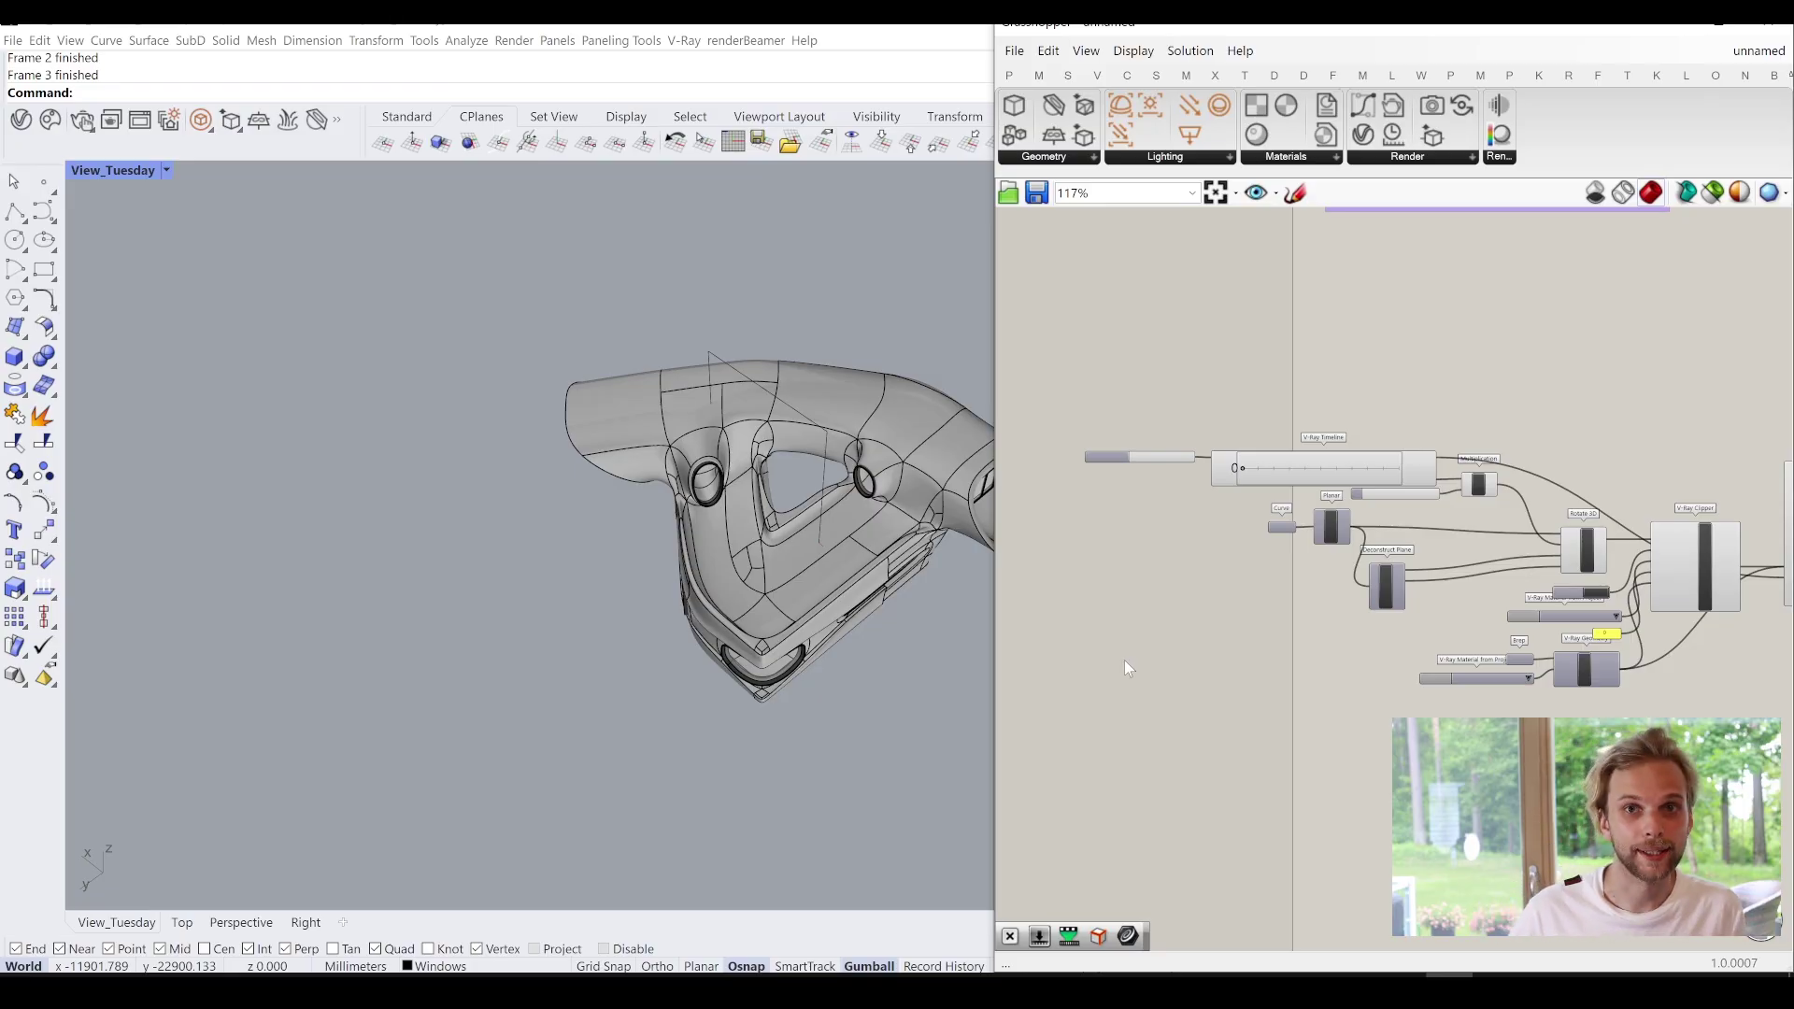
right_drag(501, 645, 521, 431)
scroll(522, 425, up, 2)
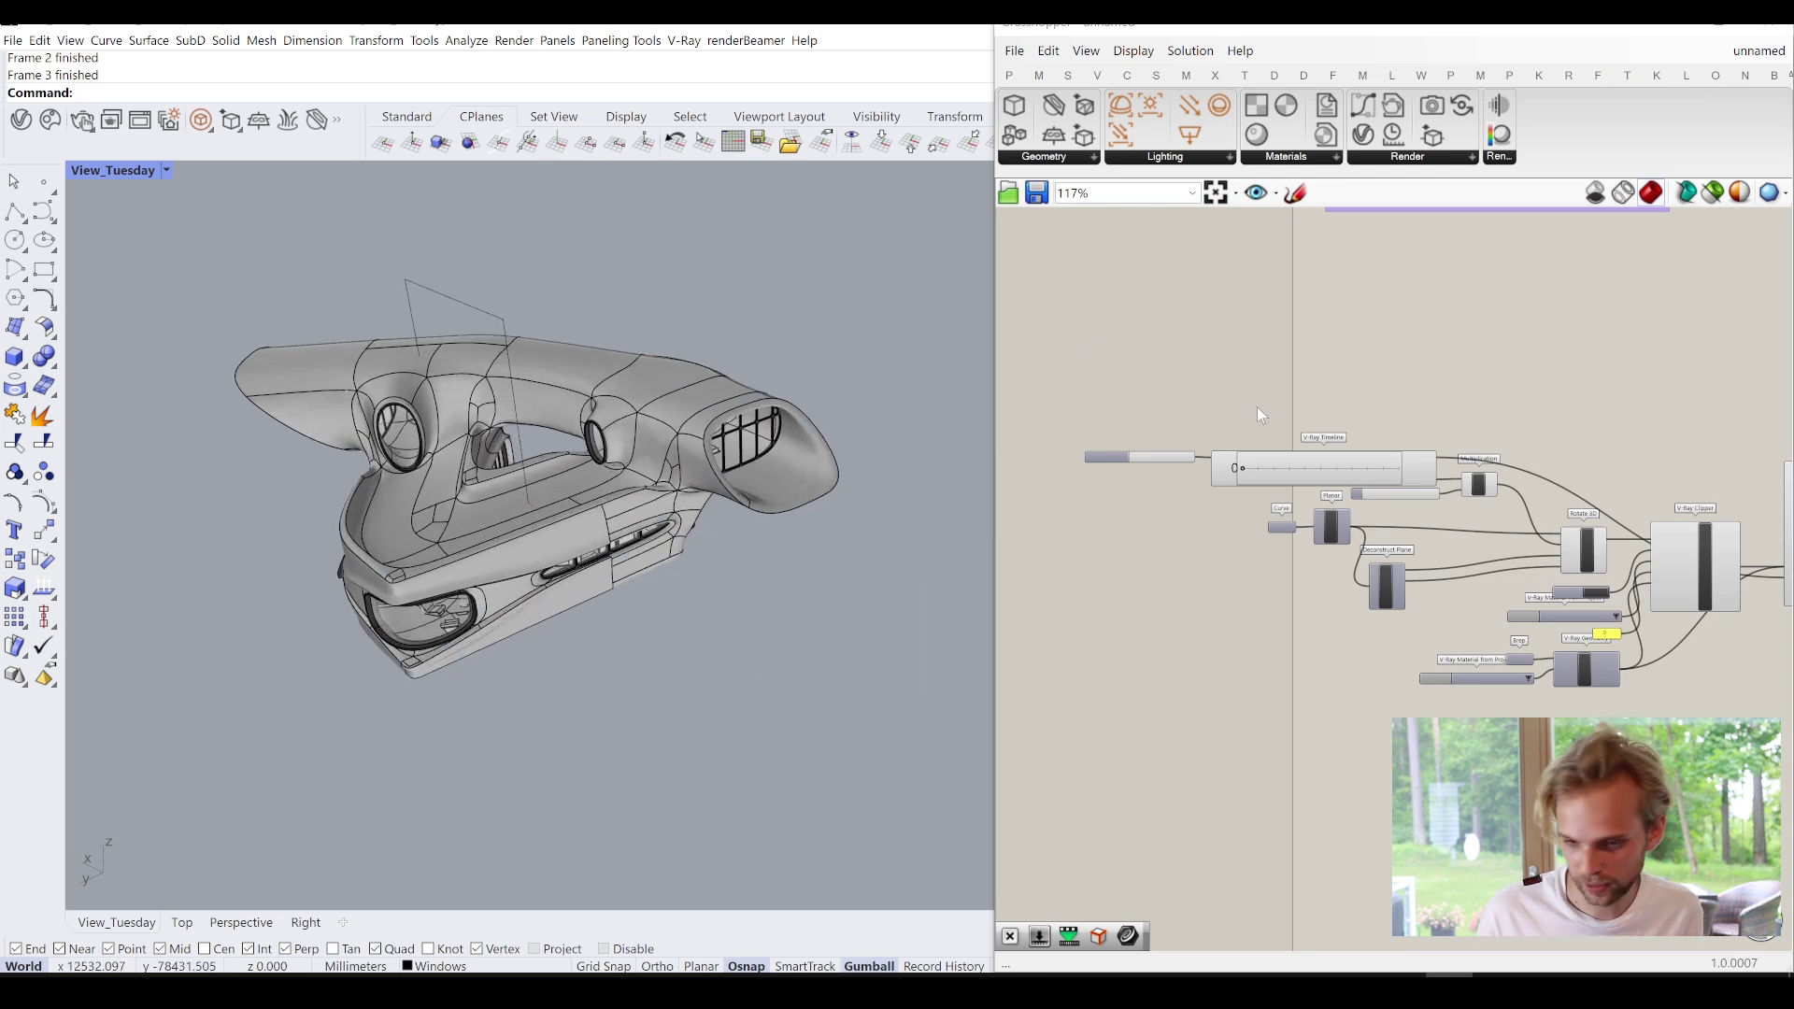
right_drag(1499, 382, 1416, 438)
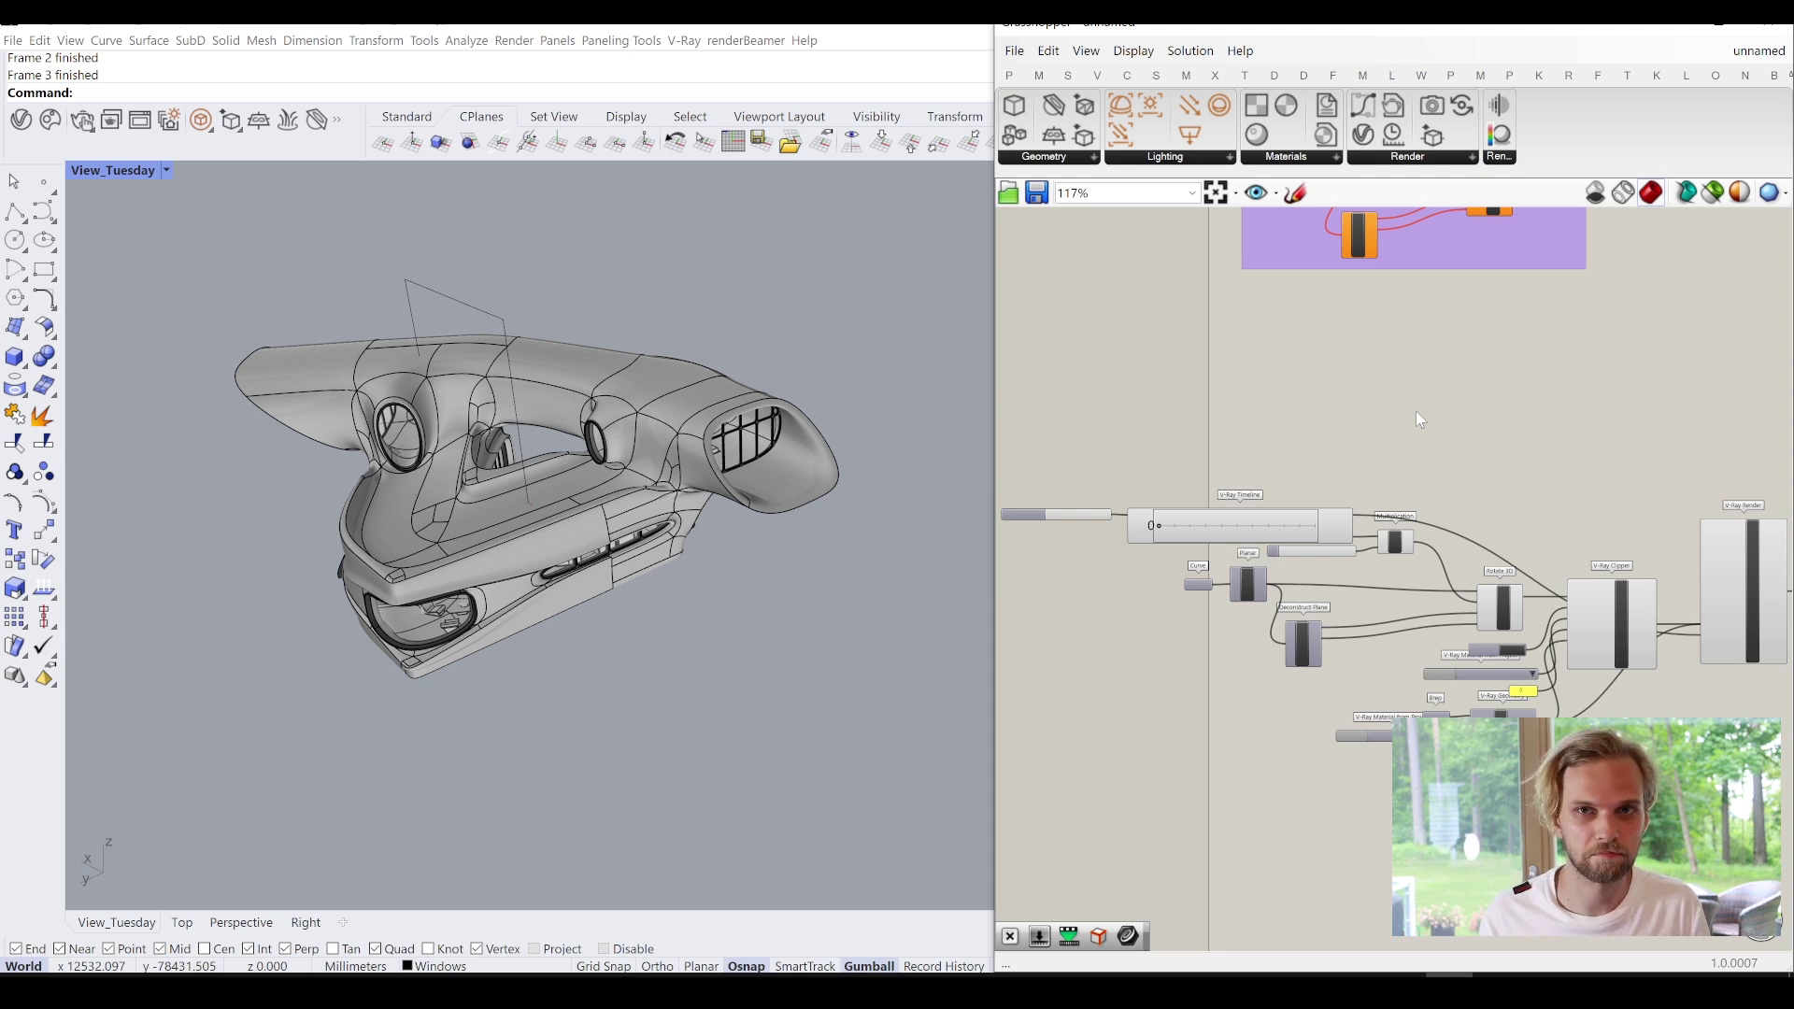
Open the Animation settings in the V-Ray Asset Editor, toggle animation on and back off, and close the editor.
click(21, 119)
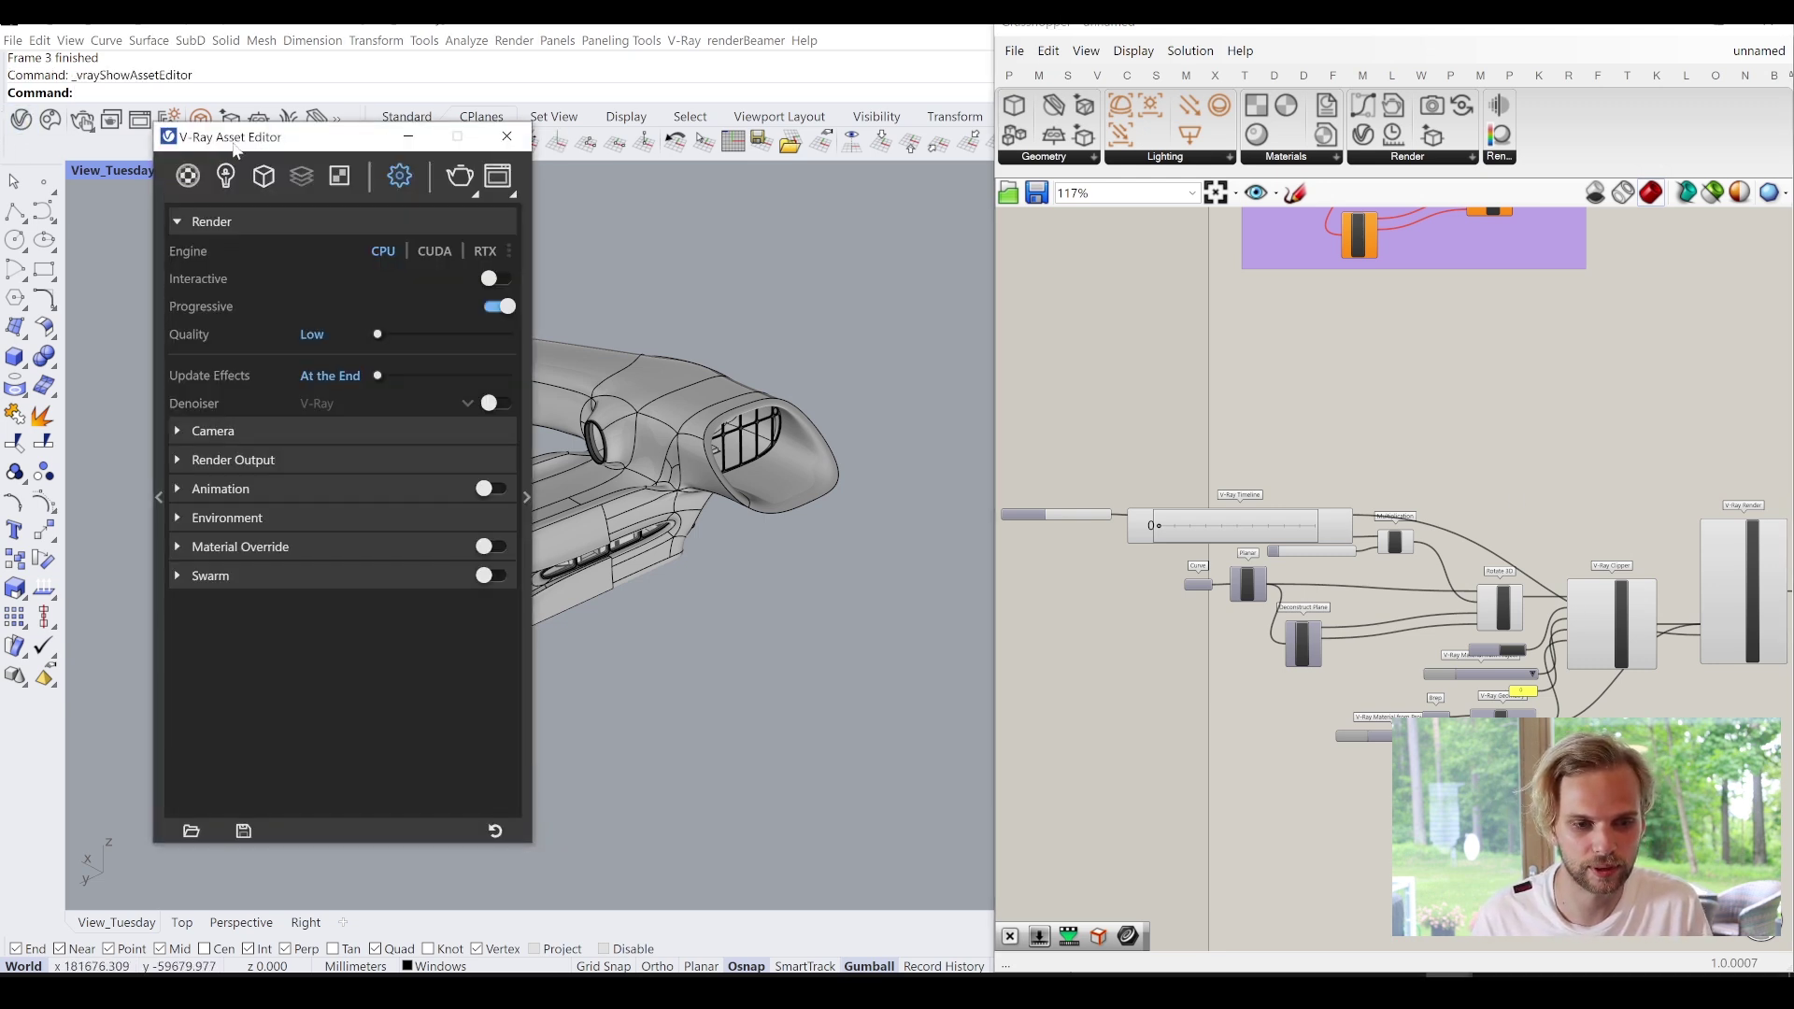
click(198, 489)
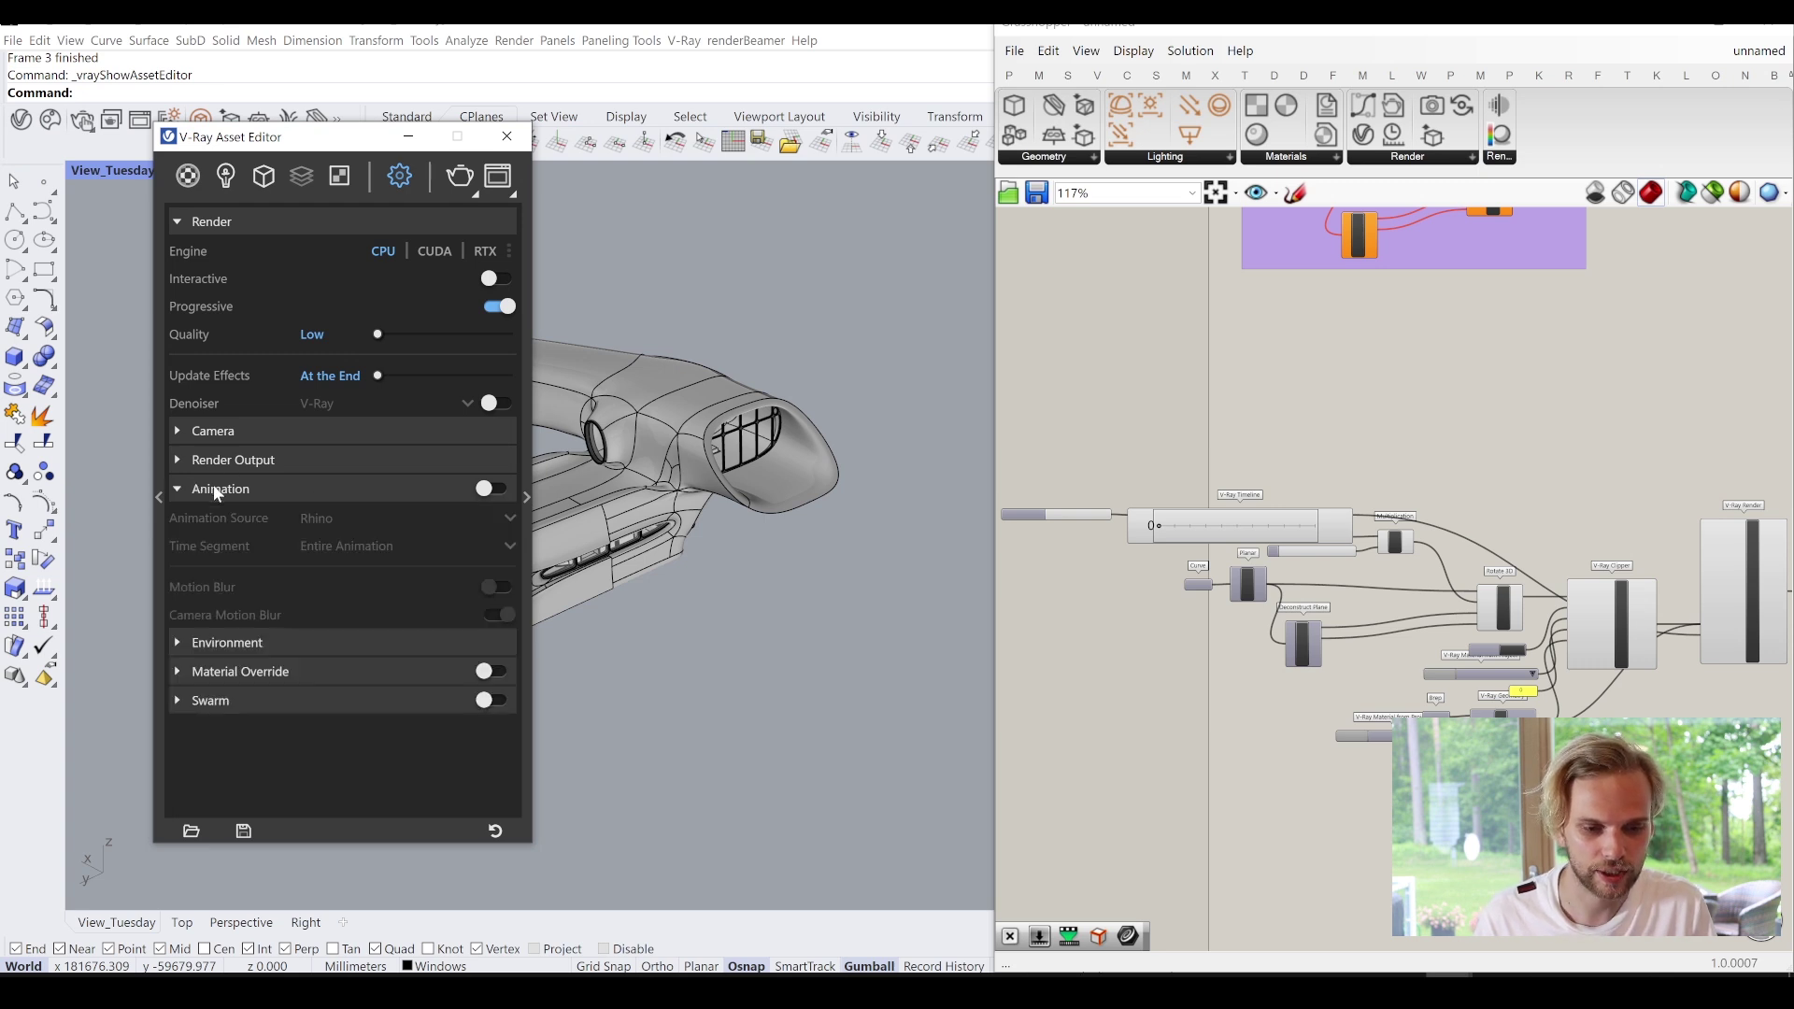
click(495, 489)
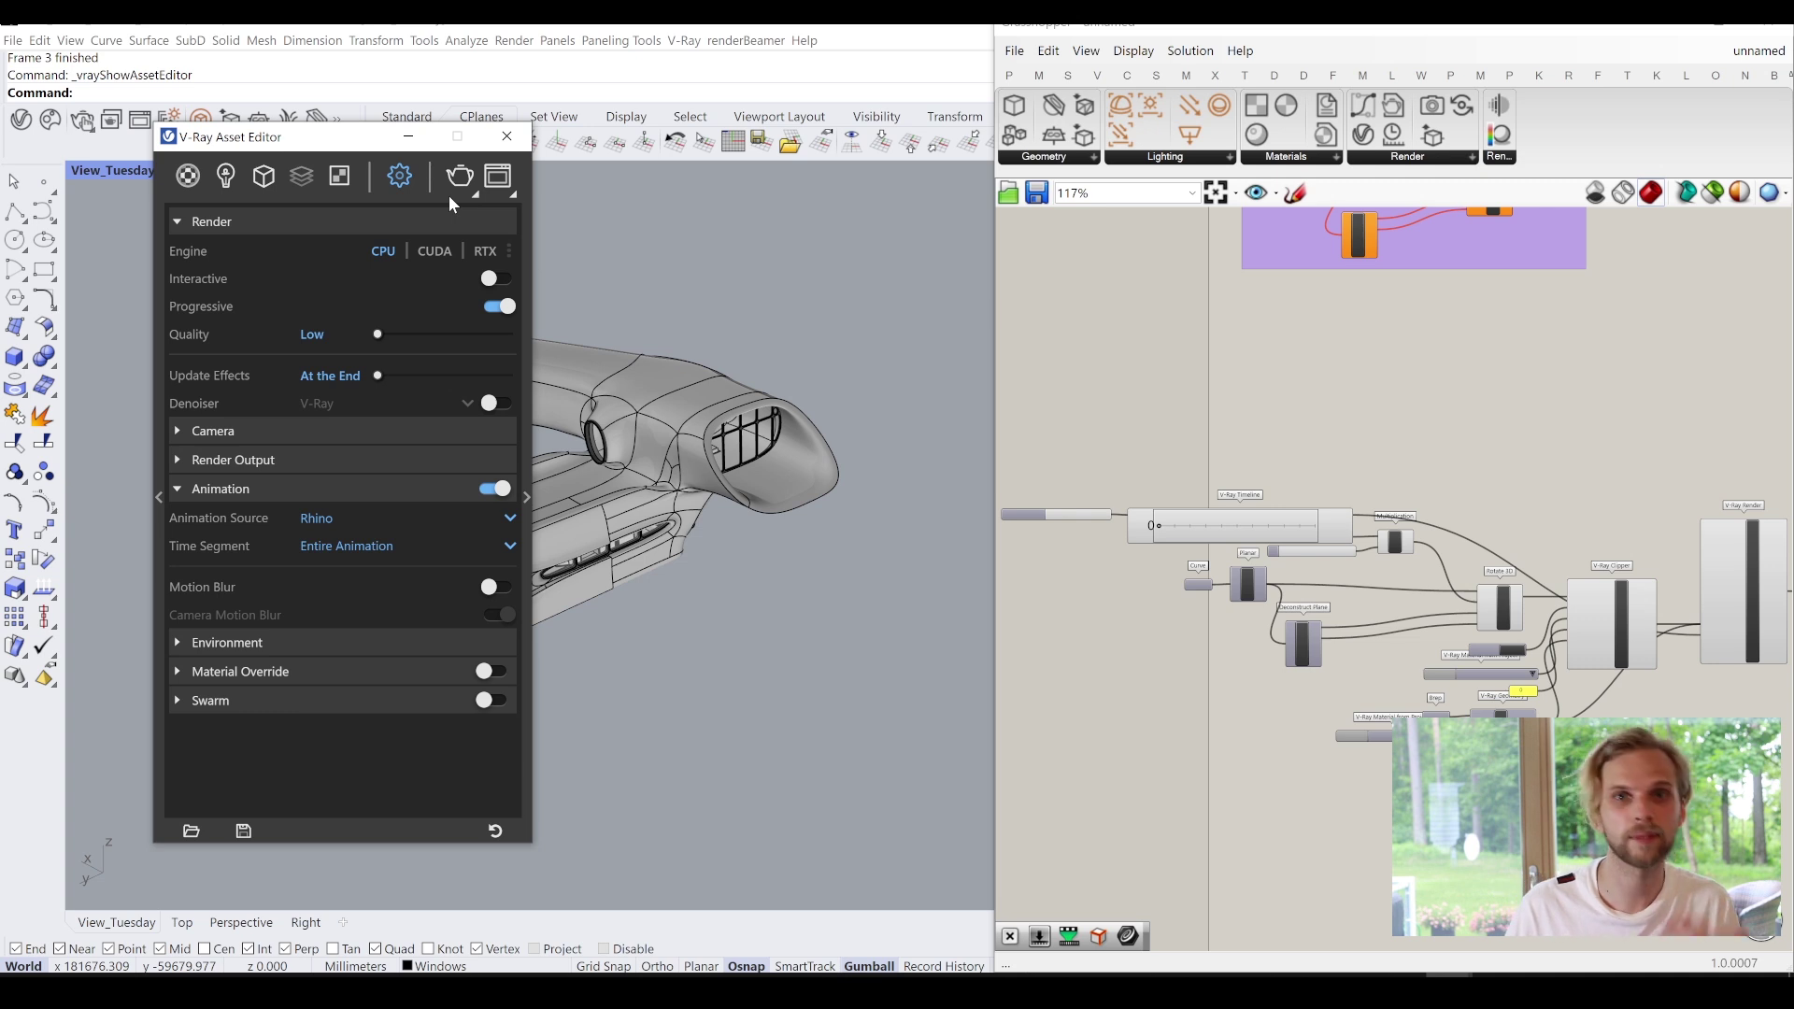
click(242, 493)
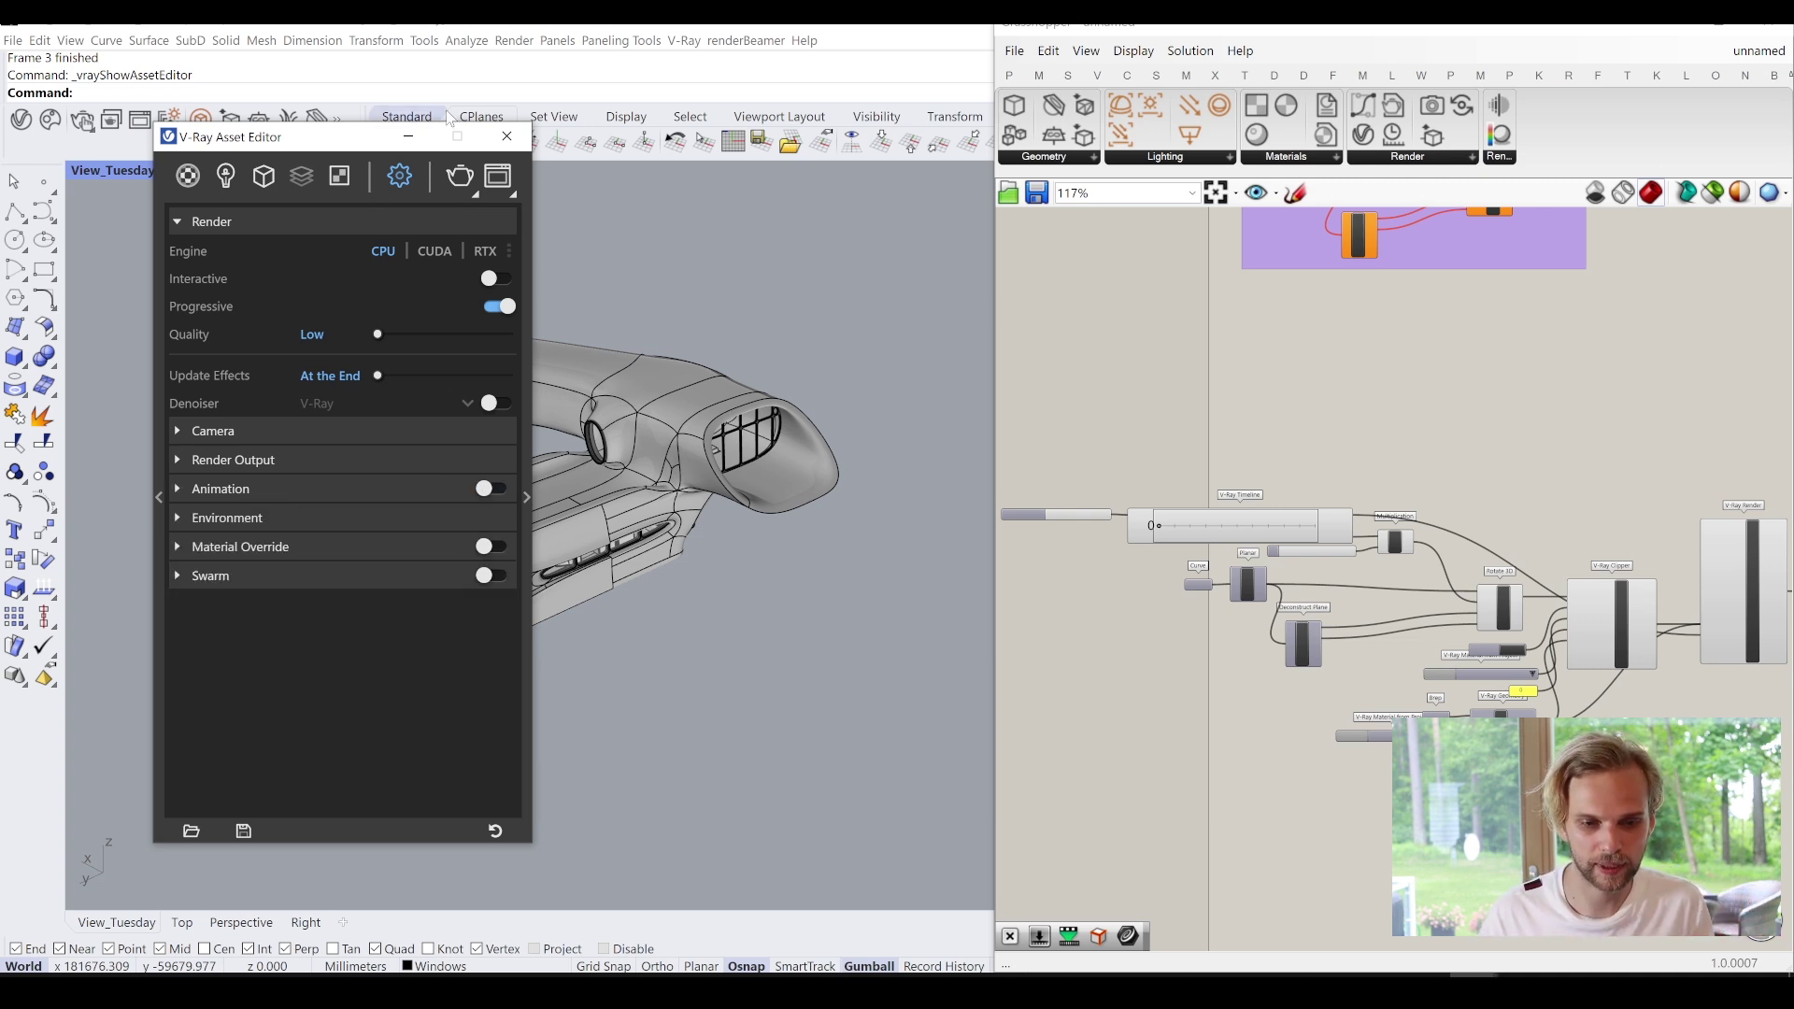
click(508, 137)
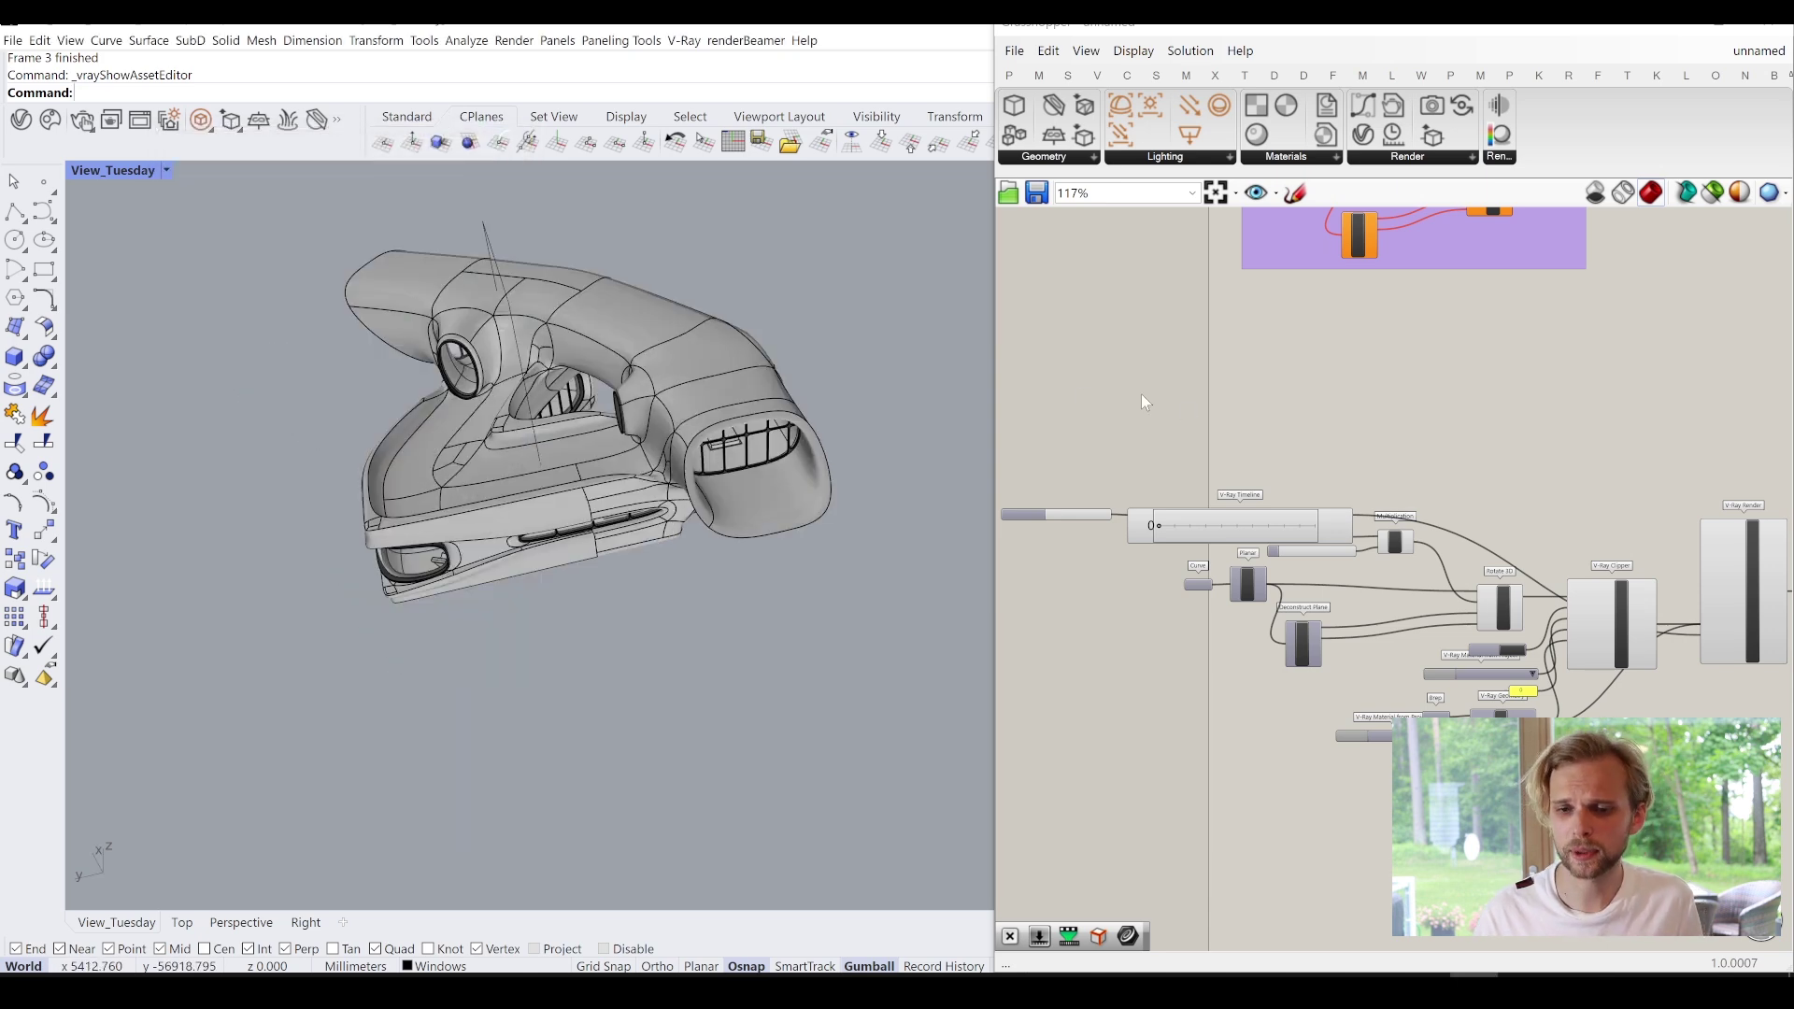
Widen the Grasshopper window and frame the building model in the remaining Rhino viewport.
drag(976, 344, 860, 343)
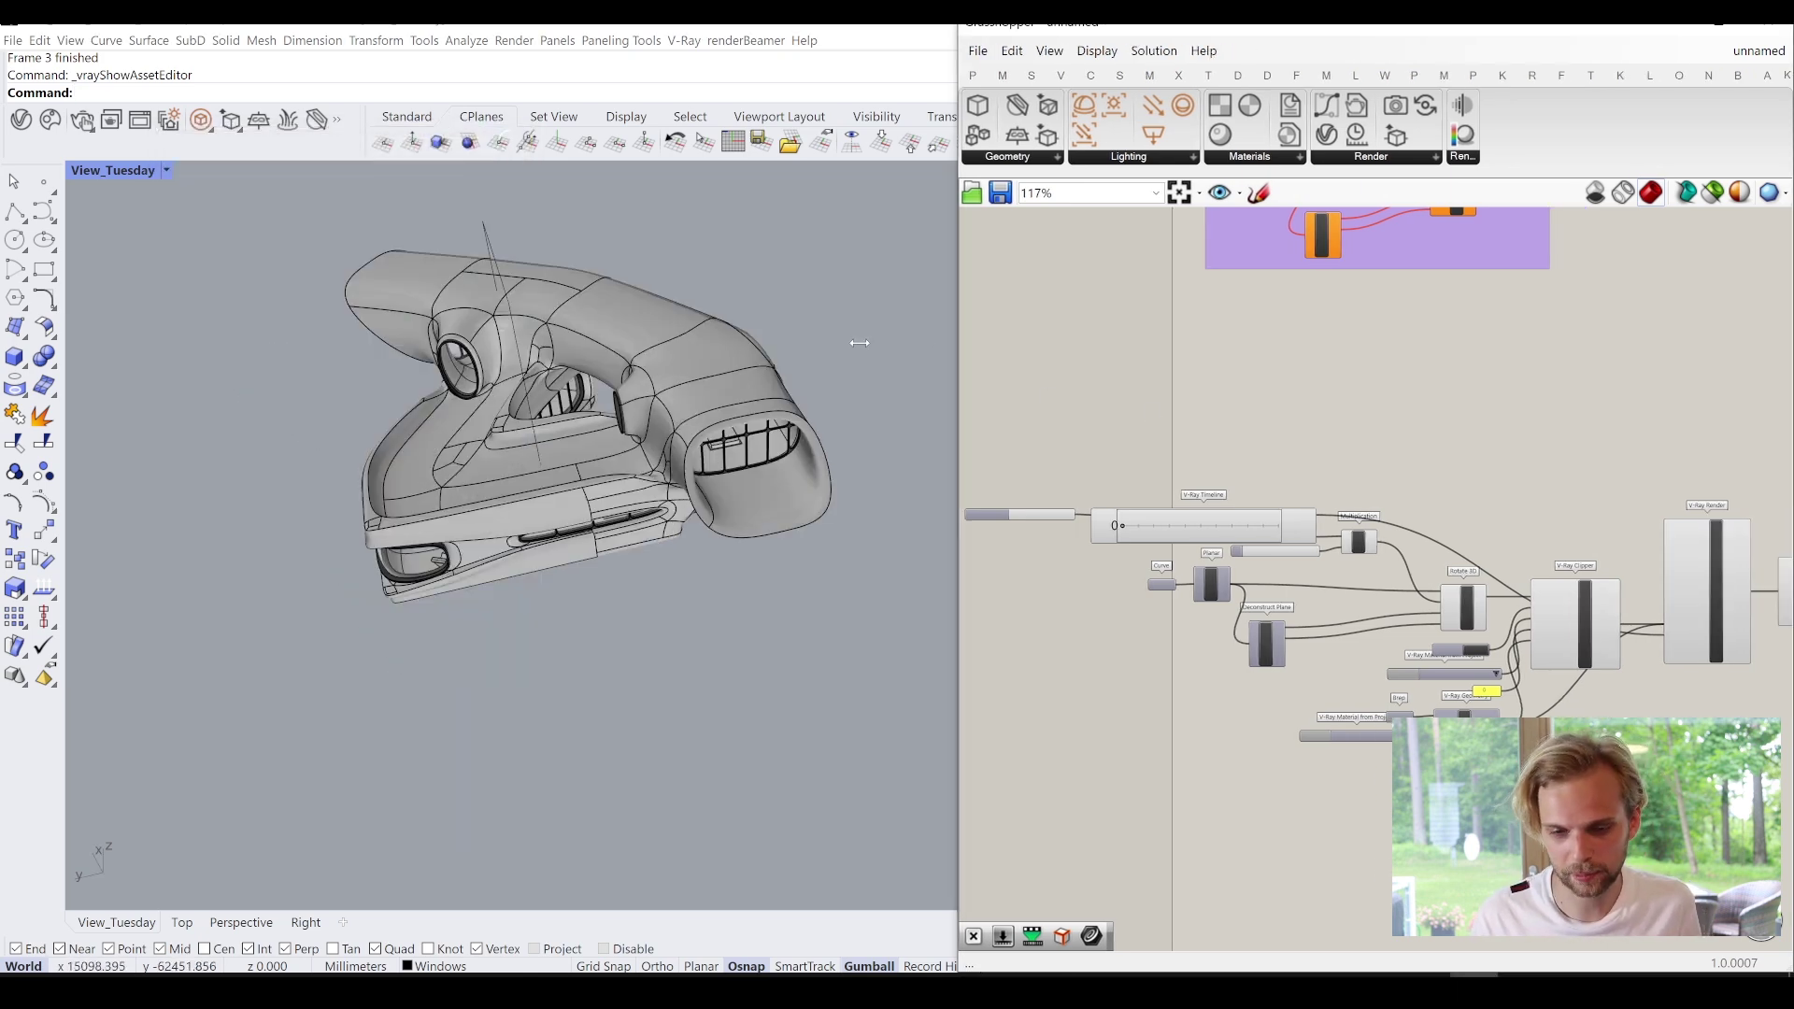
right_drag(601, 533, 651, 526)
scroll(1118, 436, up, 3)
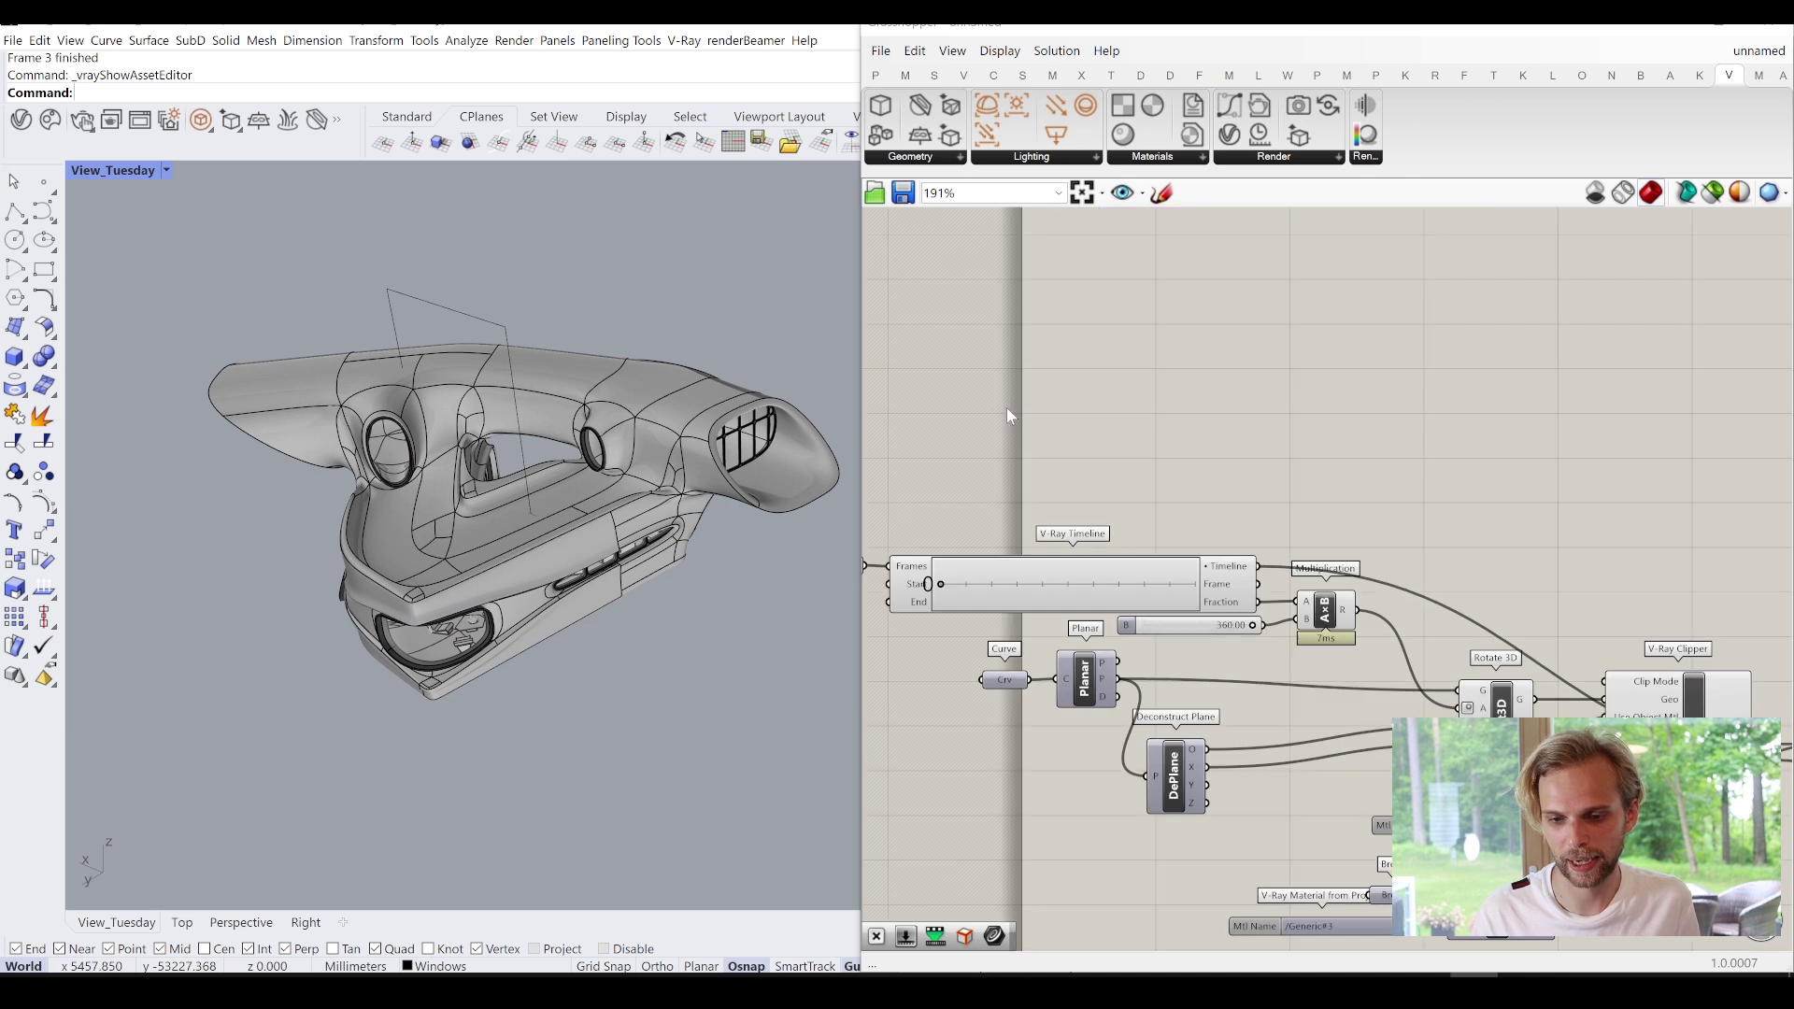
Add a Brep parameter above the V-Ray Timeline and duplicate it to make a column of three.
double_click(1013, 392)
text(brep)
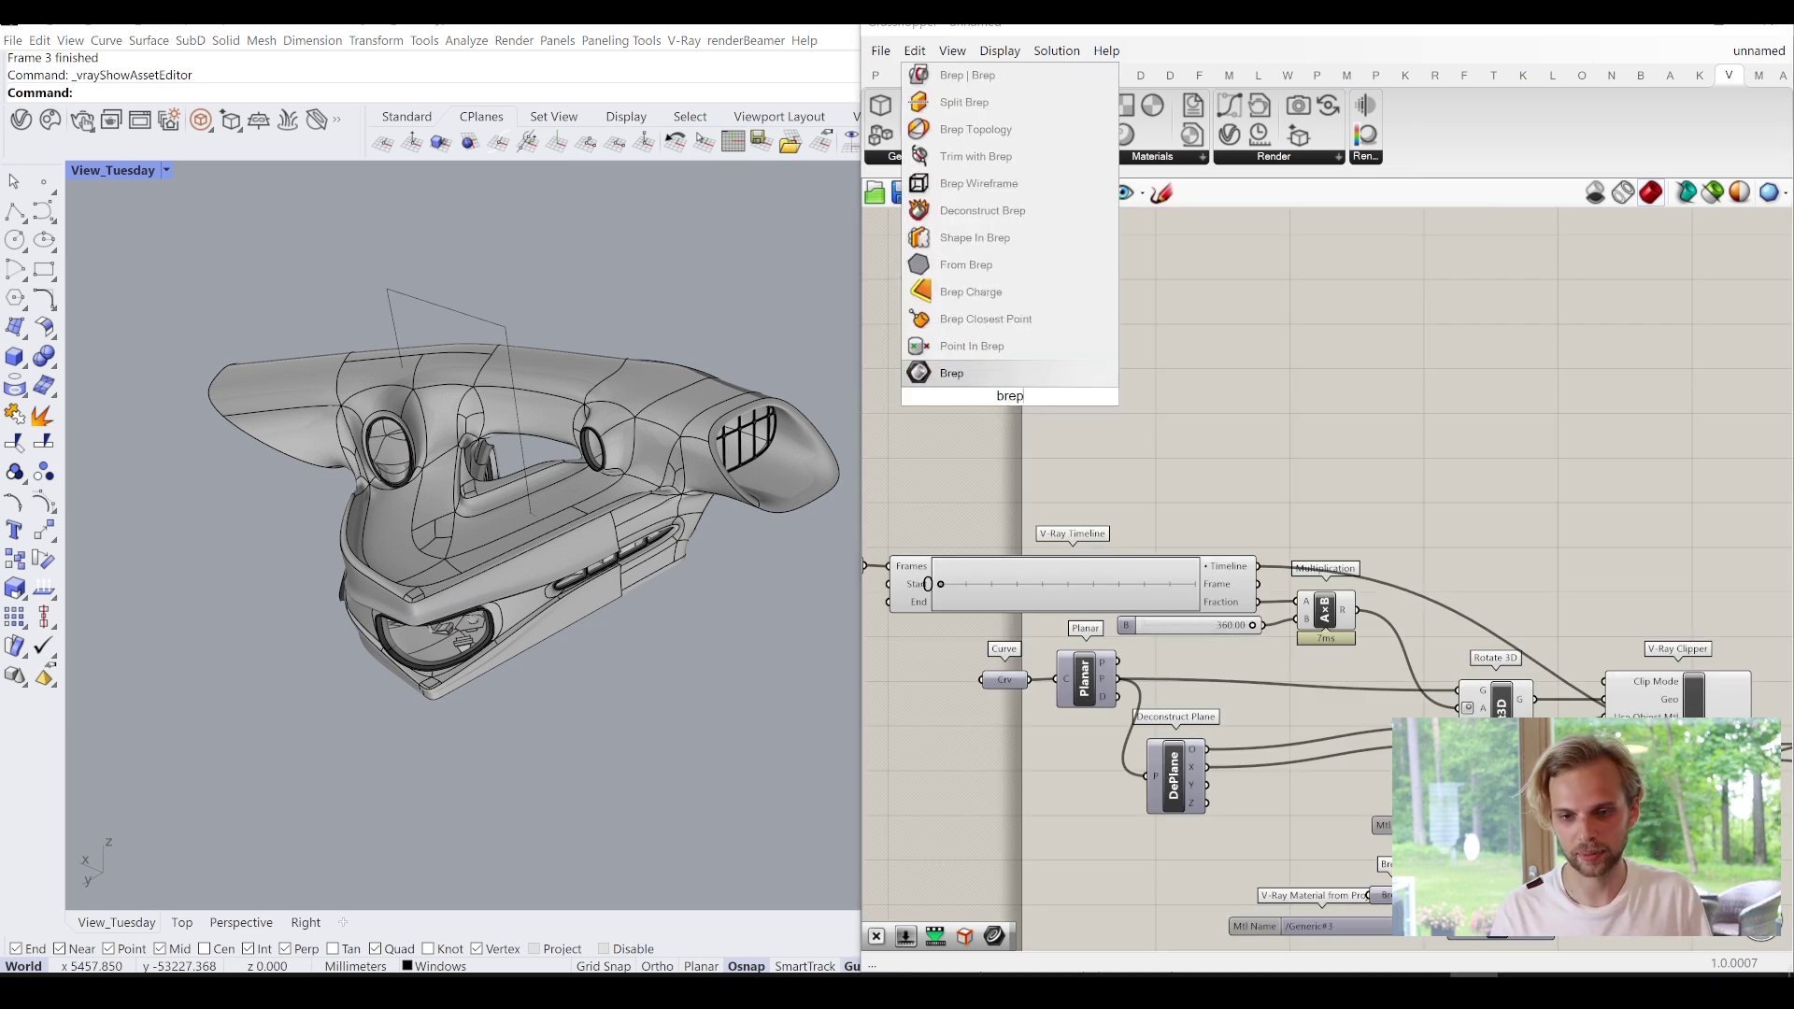
click(951, 265)
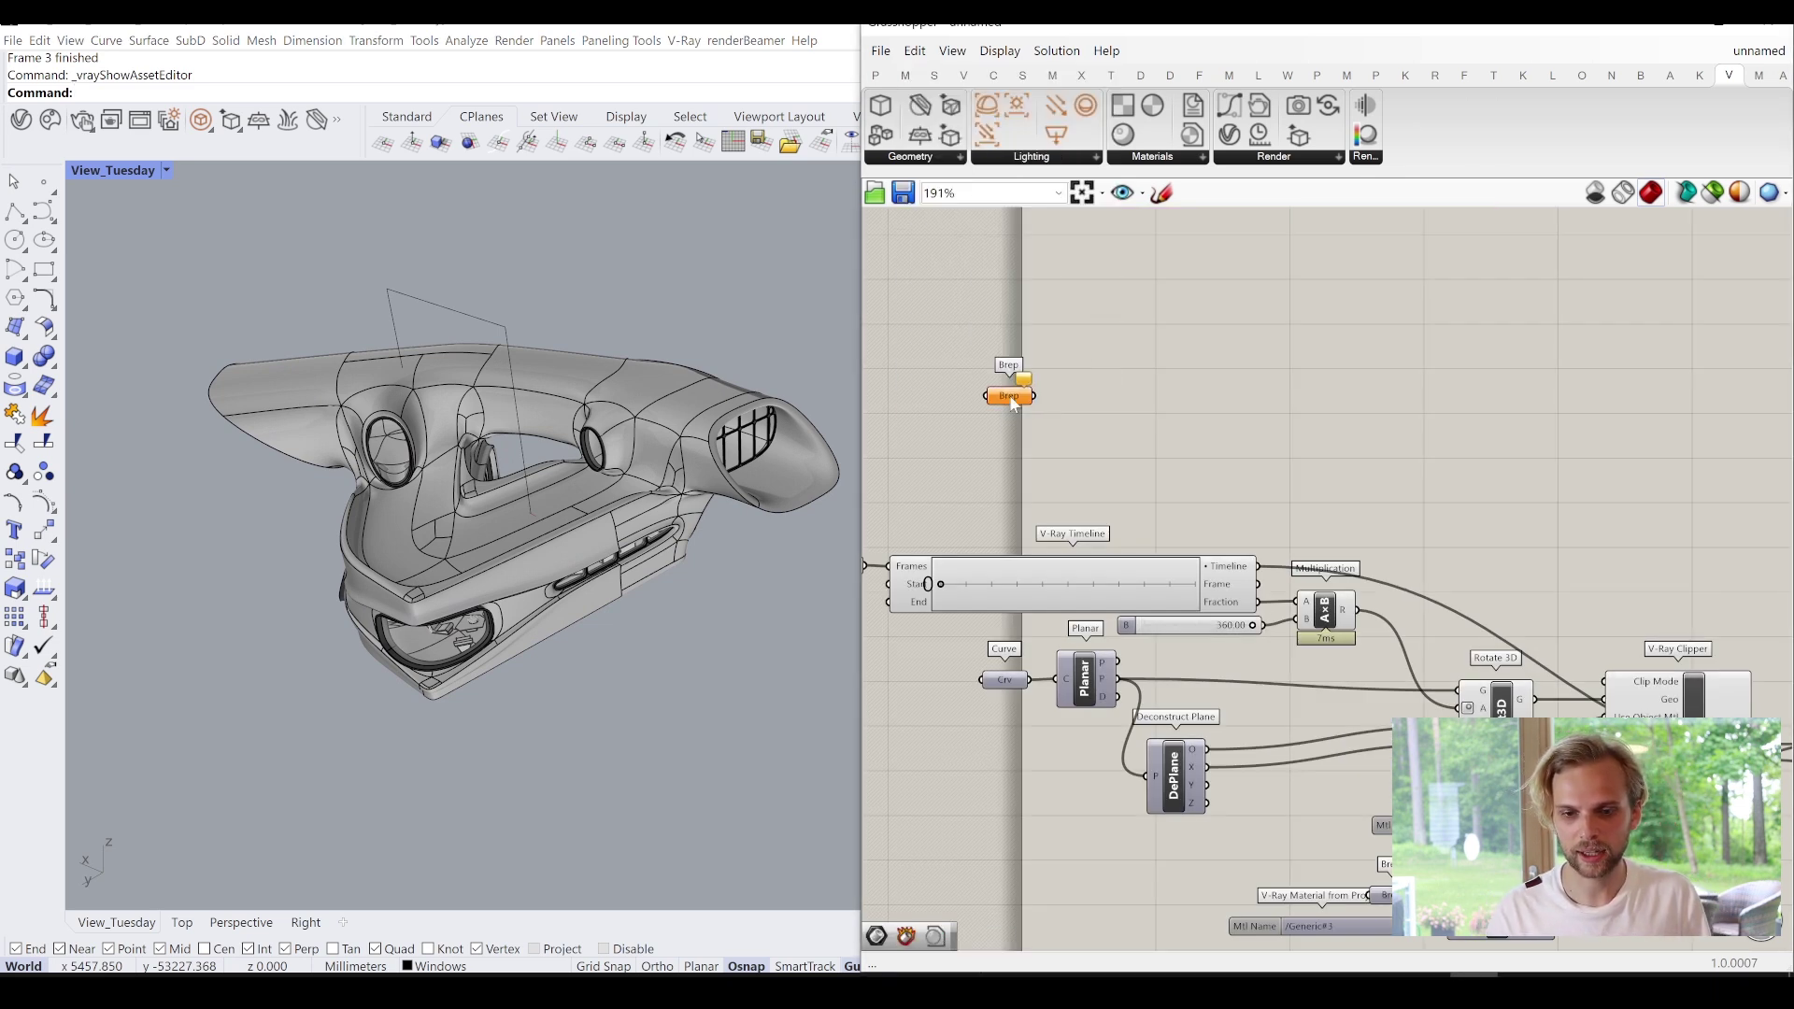
drag(1056, 361, 1068, 354)
right_click(1057, 354)
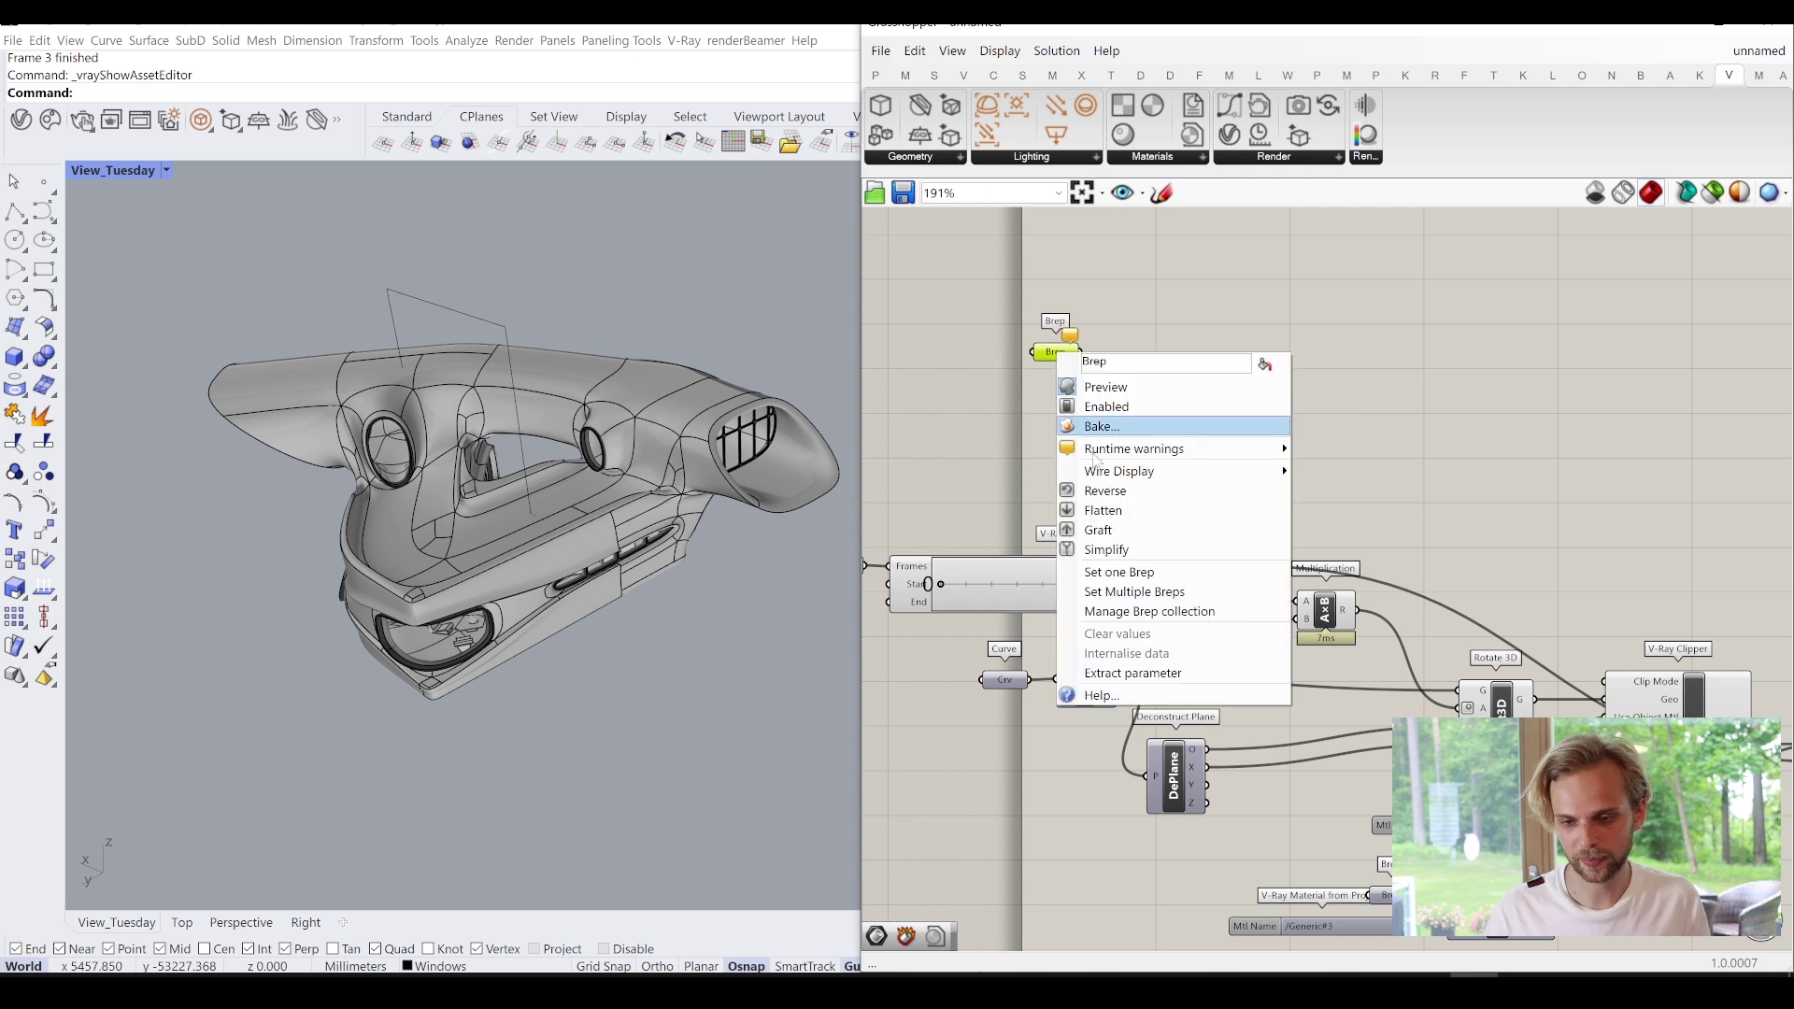
click(932, 397)
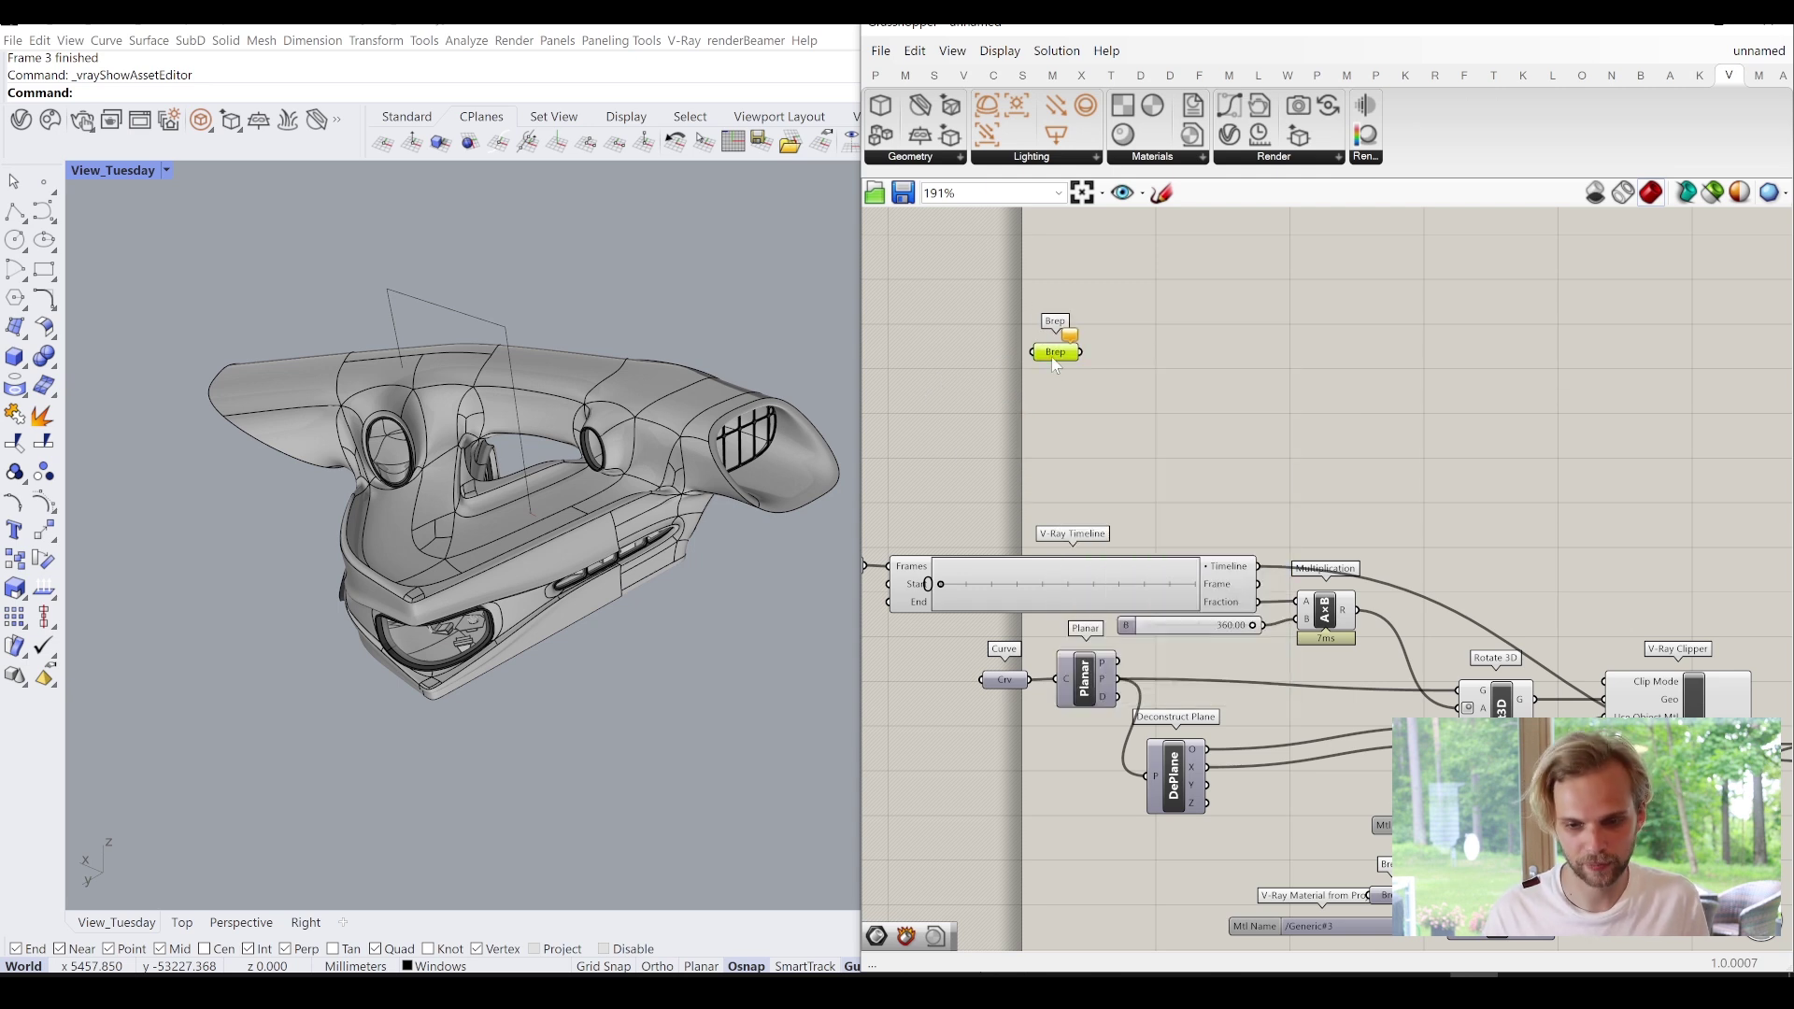
alt+drag(1057, 367, 1064, 516)
scroll(1067, 406, up, 3)
scroll(1050, 400, up, 1)
click(1153, 457)
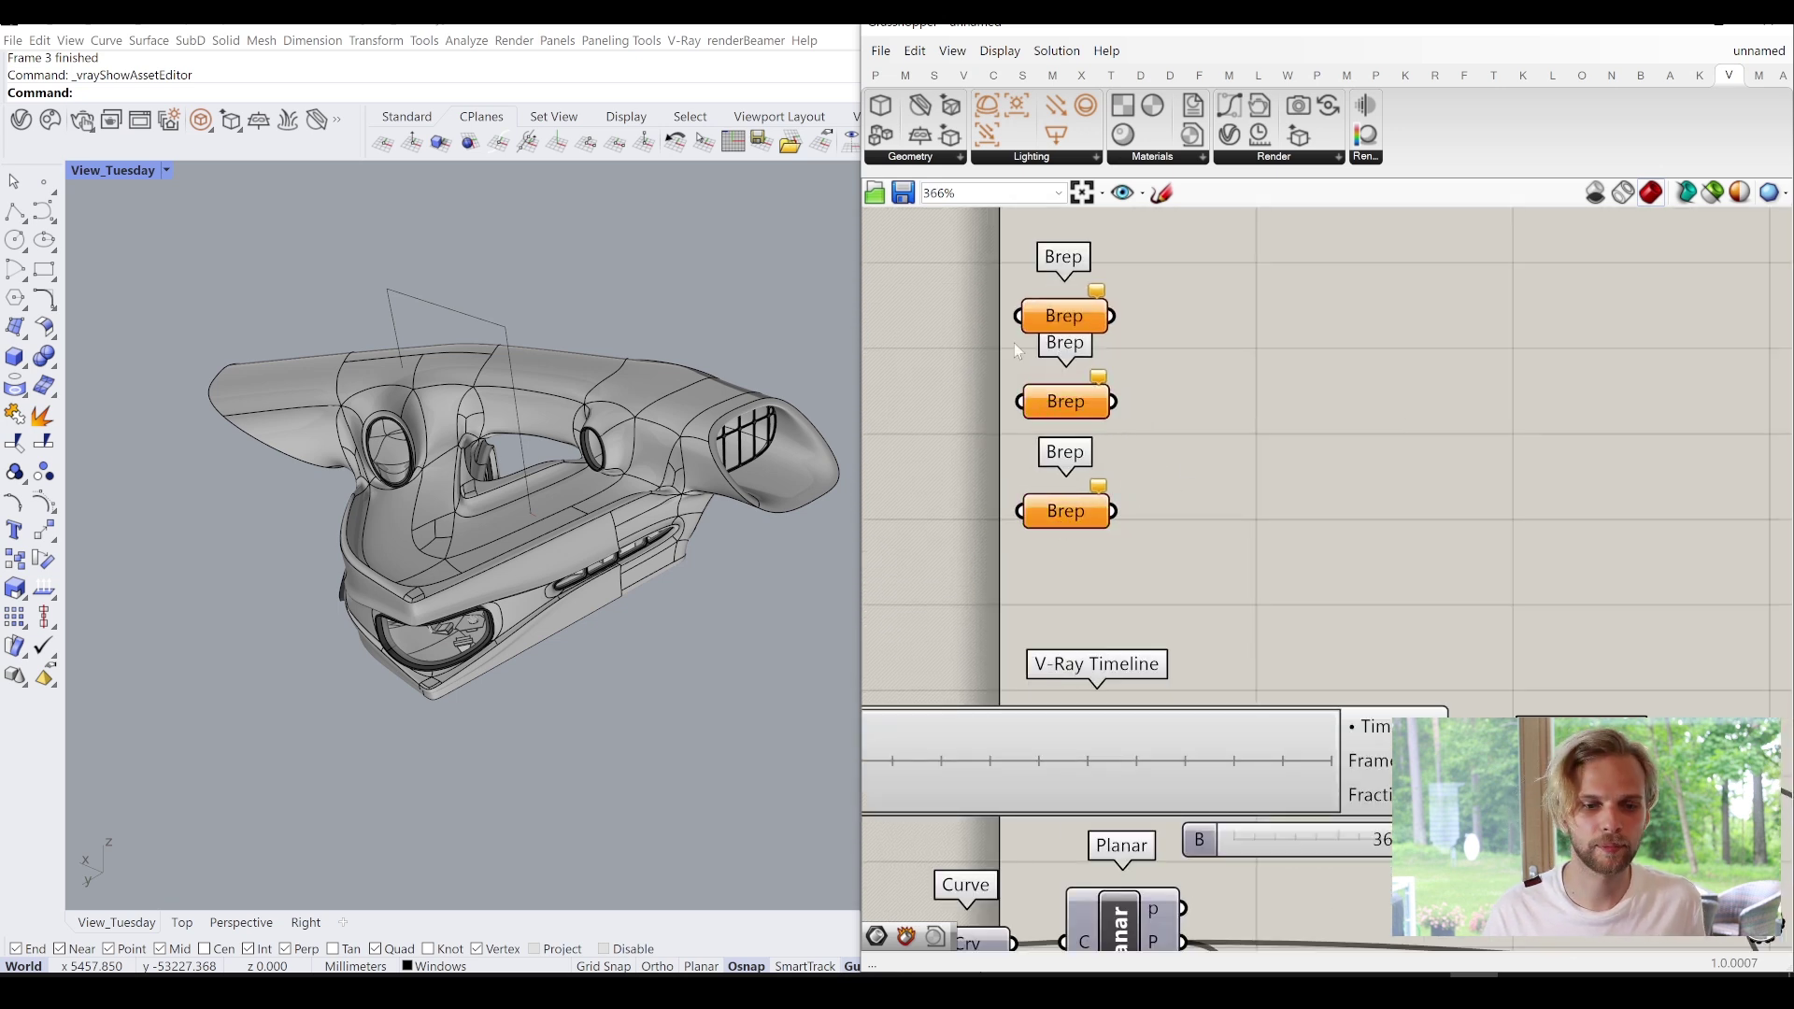
Reference the building mass from Rhino as the single Brep of the first Brep parameter.
right_click(1065, 315)
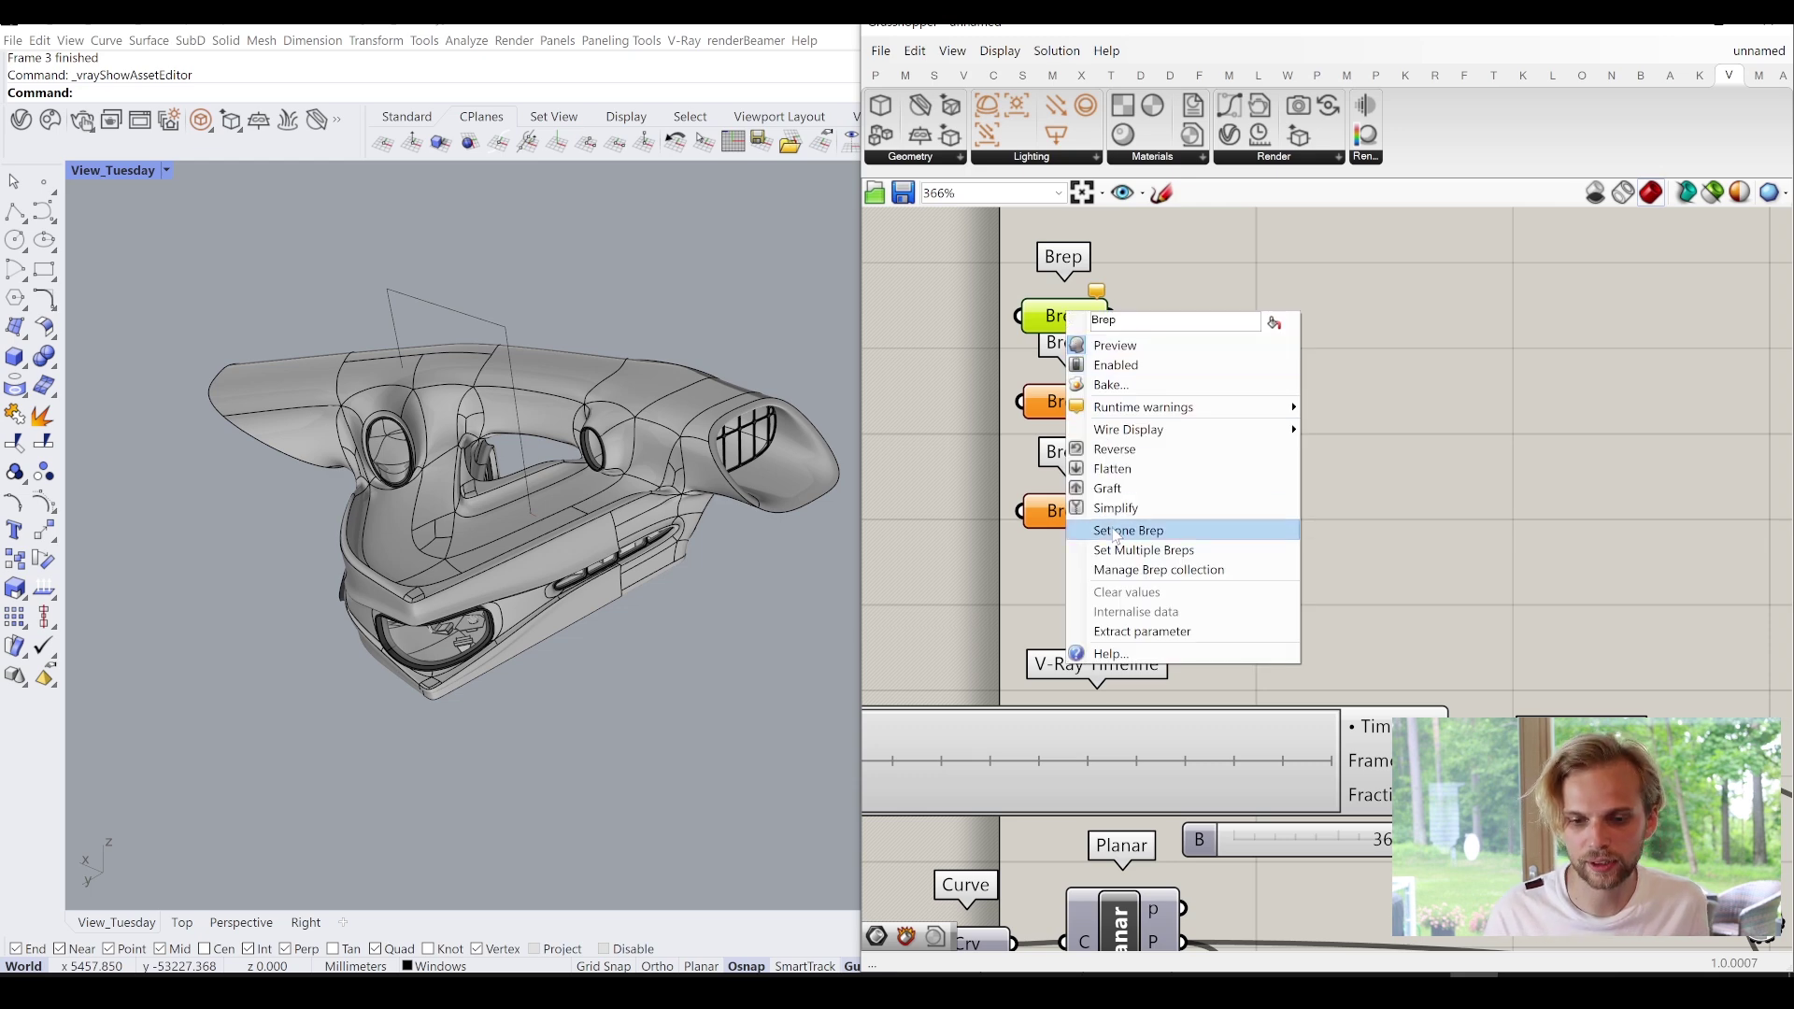
click(1115, 531)
click(683, 416)
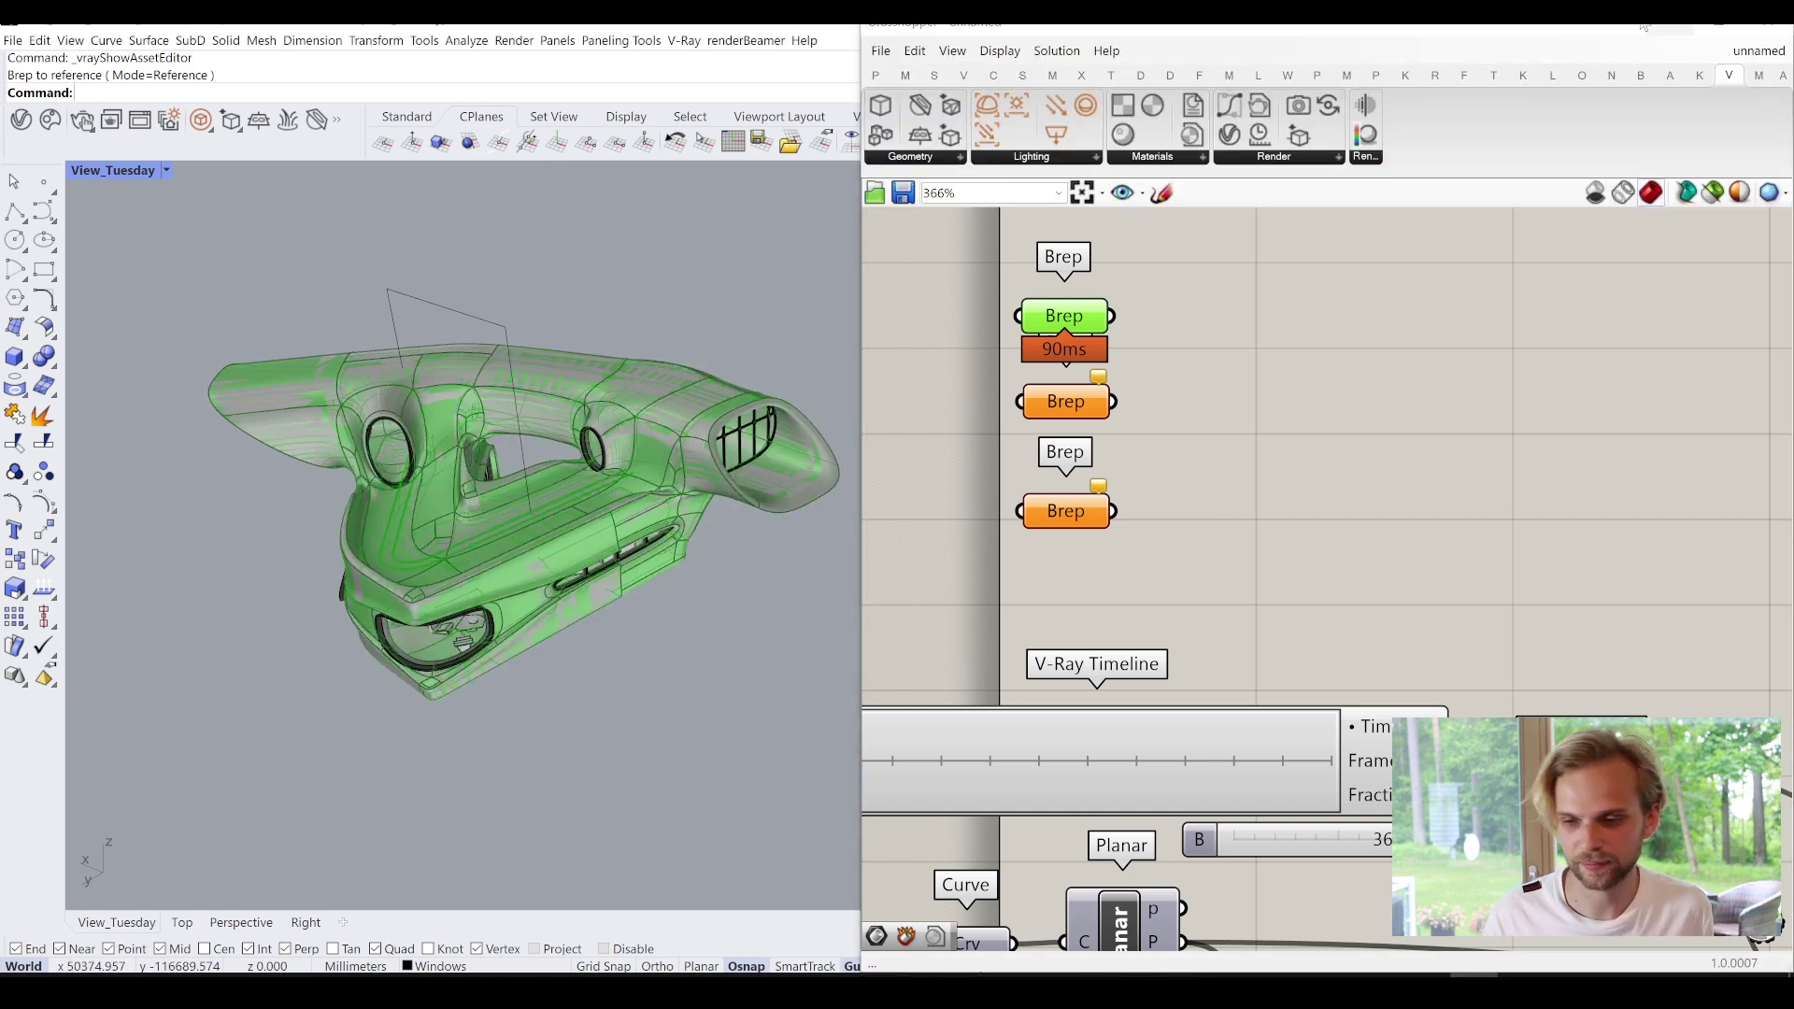
Hide the building mass polysurface in the Rhino viewport.
click(1723, 25)
click(1722, 25)
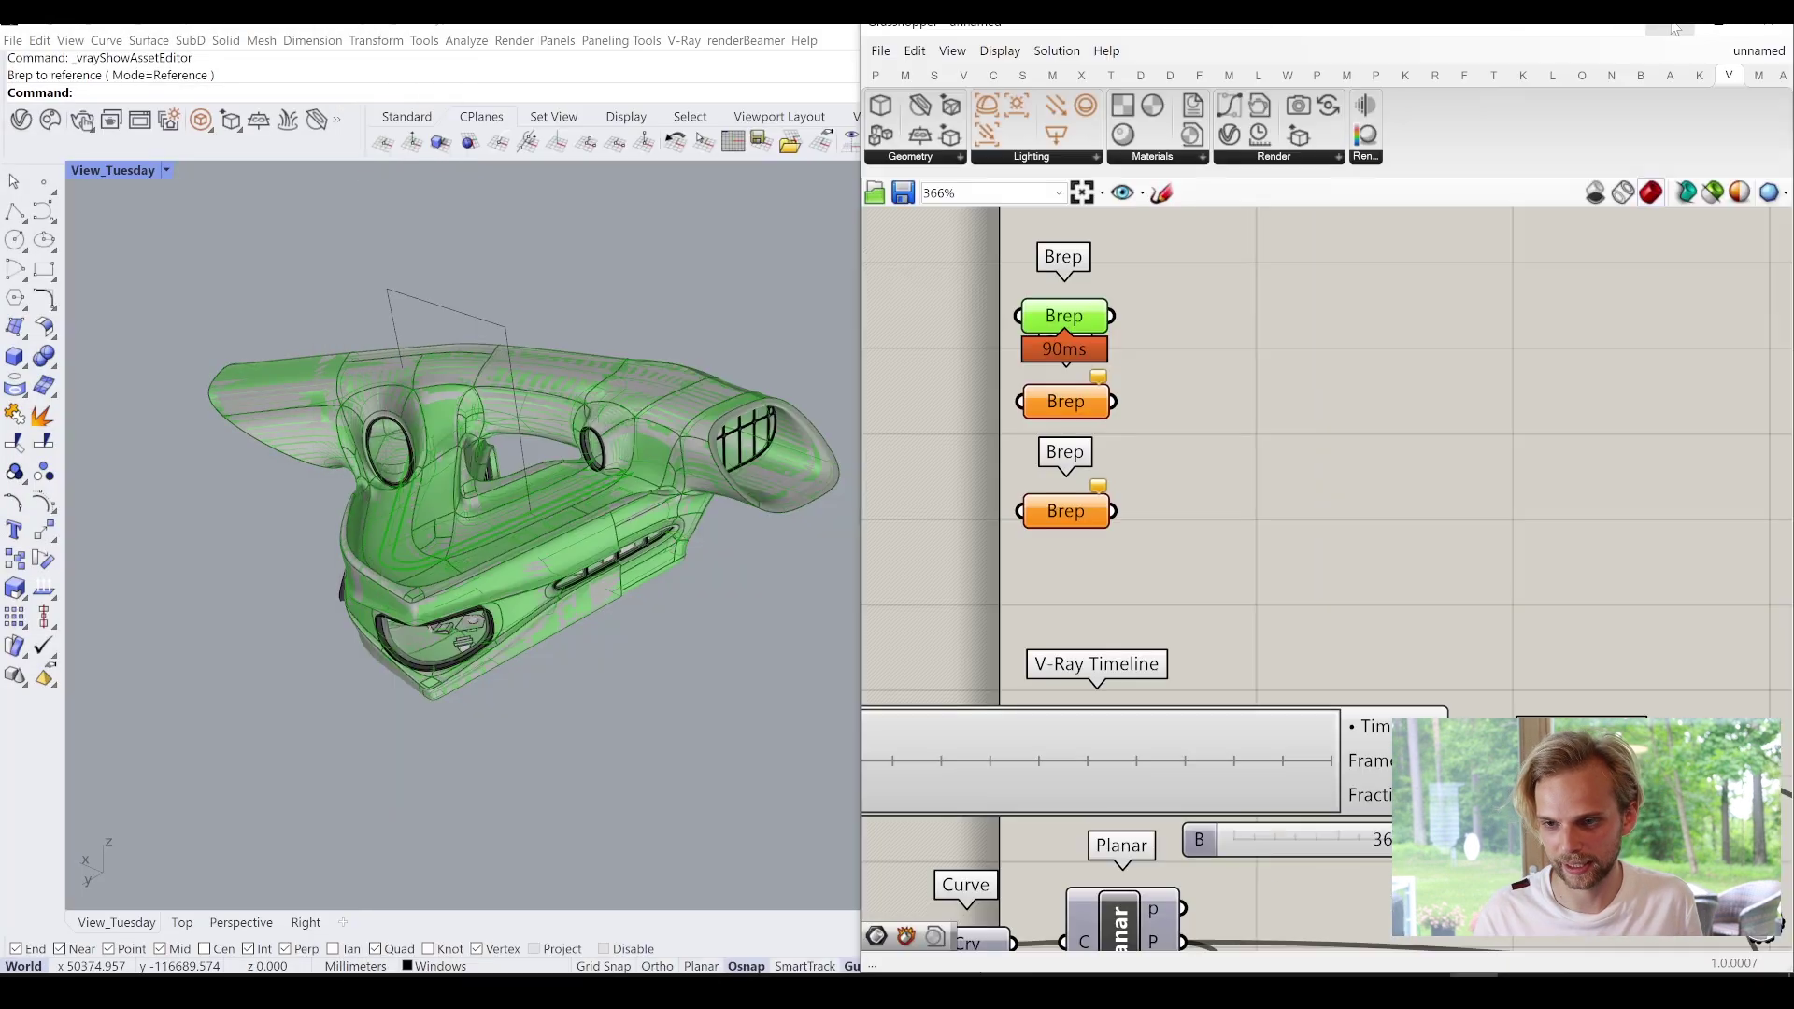
click(675, 430)
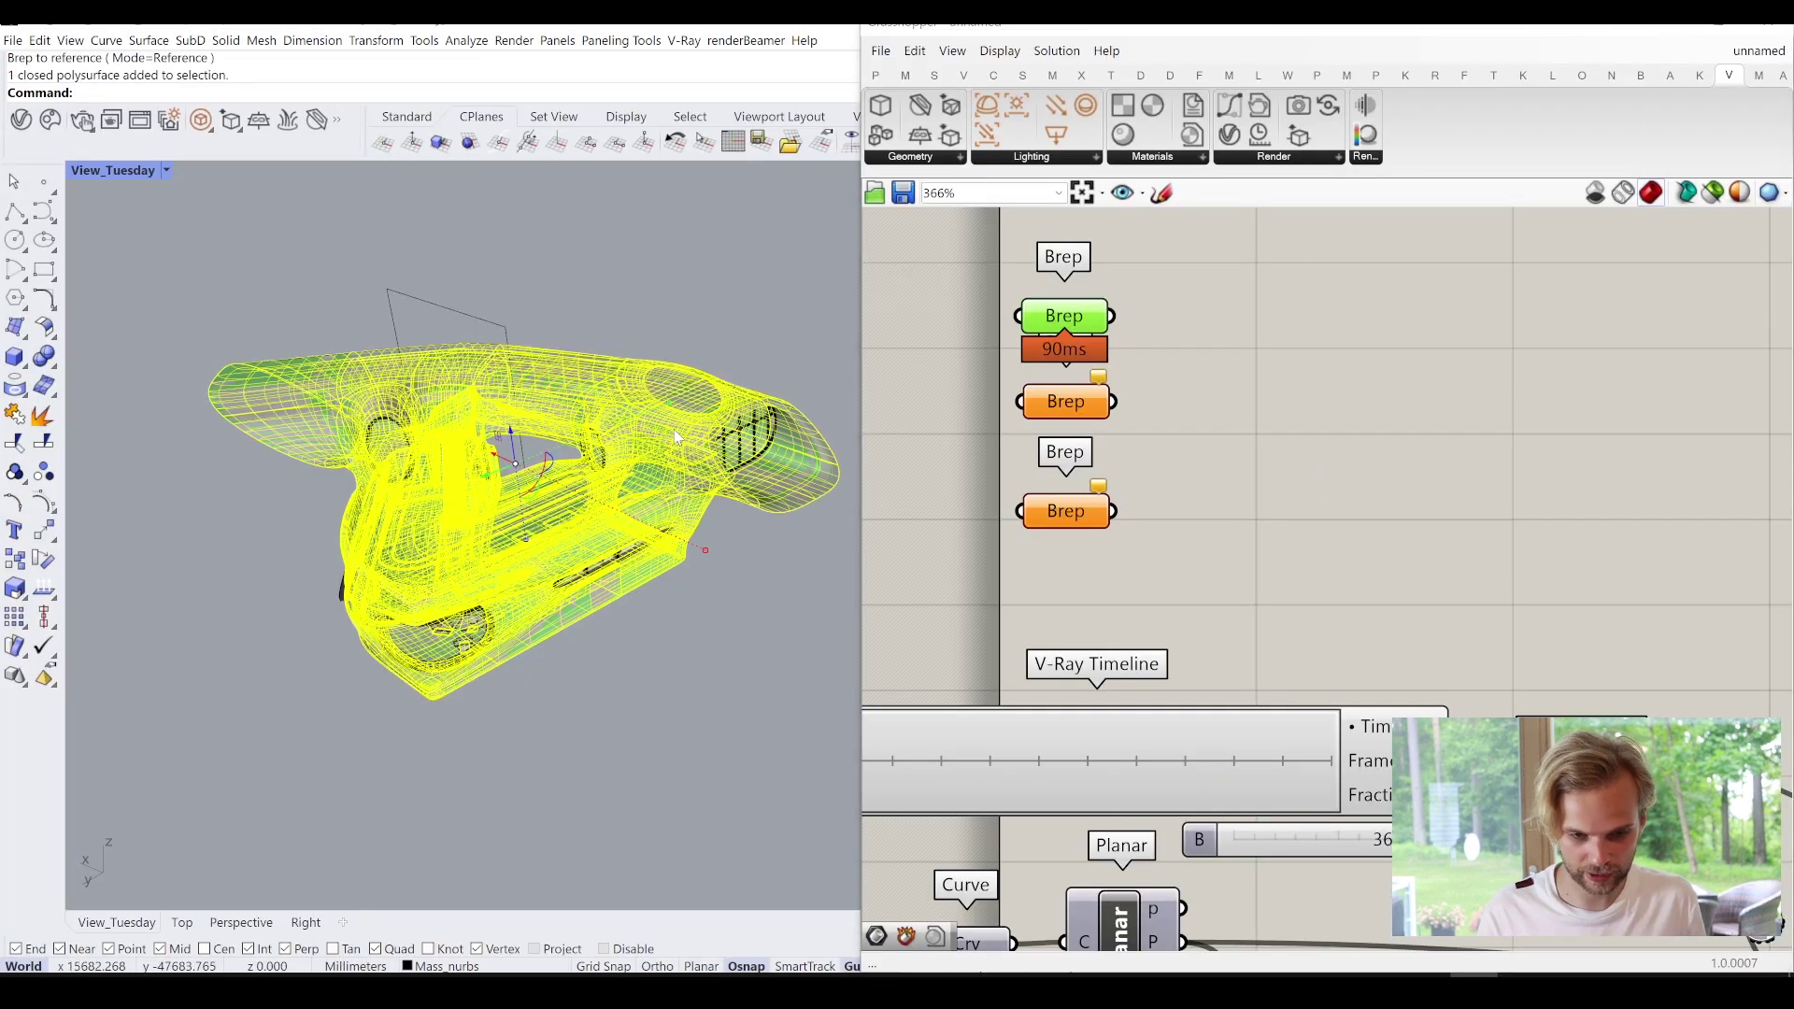
text(Hide)
key(Return)
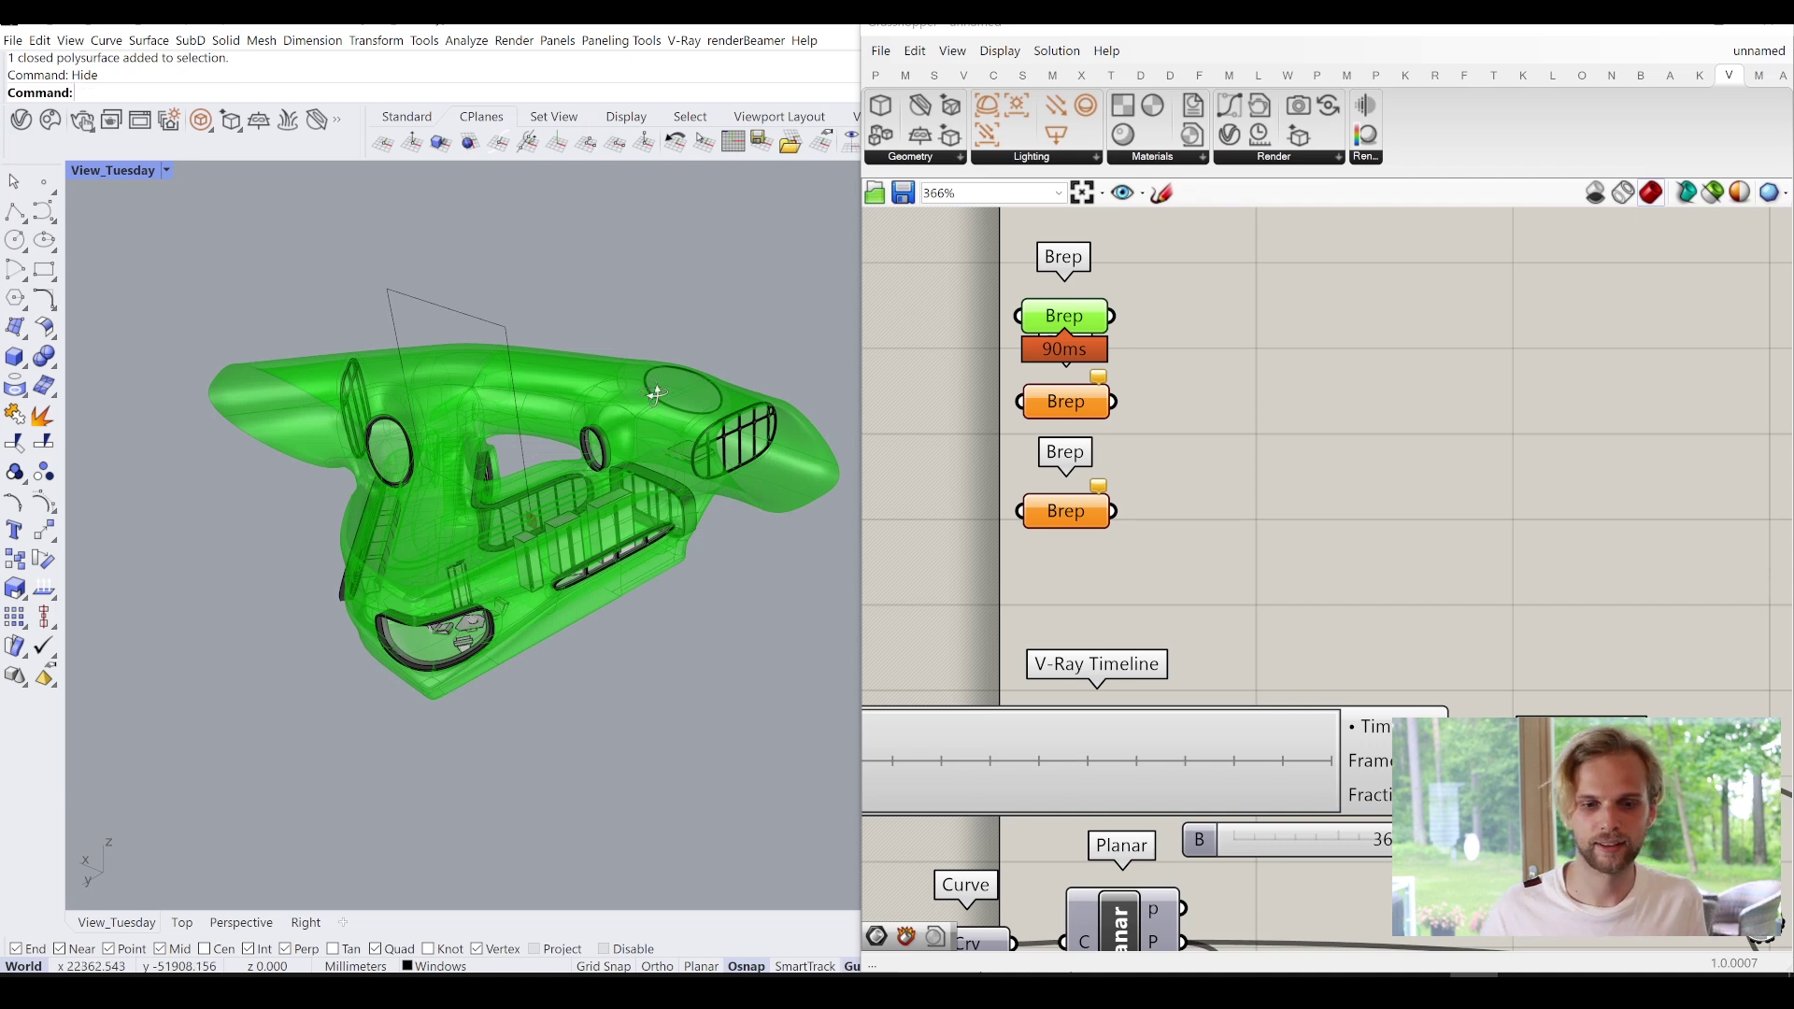
right_drag(652, 390, 755, 314)
scroll(710, 365, up, 4)
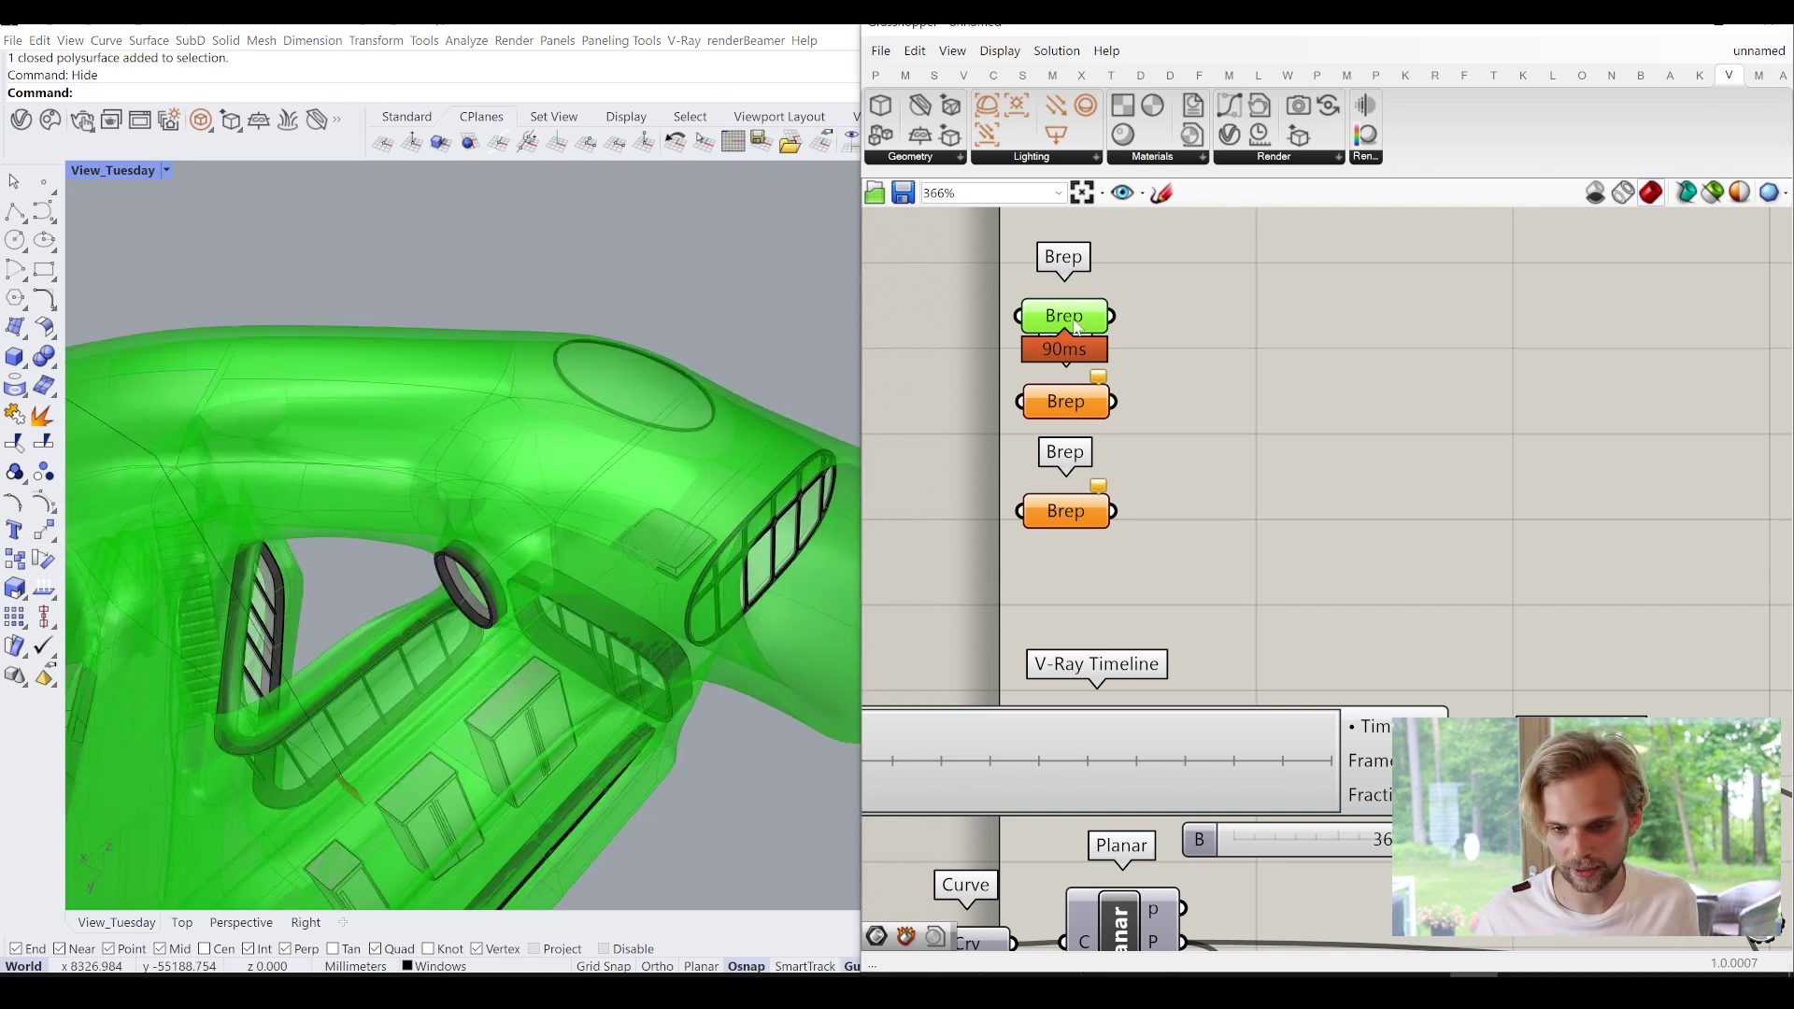
Turn off the Grasshopper preview of the first Brep parameter holding the building mass.
scroll(1126, 289, up, 1)
middle_click(1089, 318)
click(1151, 296)
scroll(592, 468, down, 2)
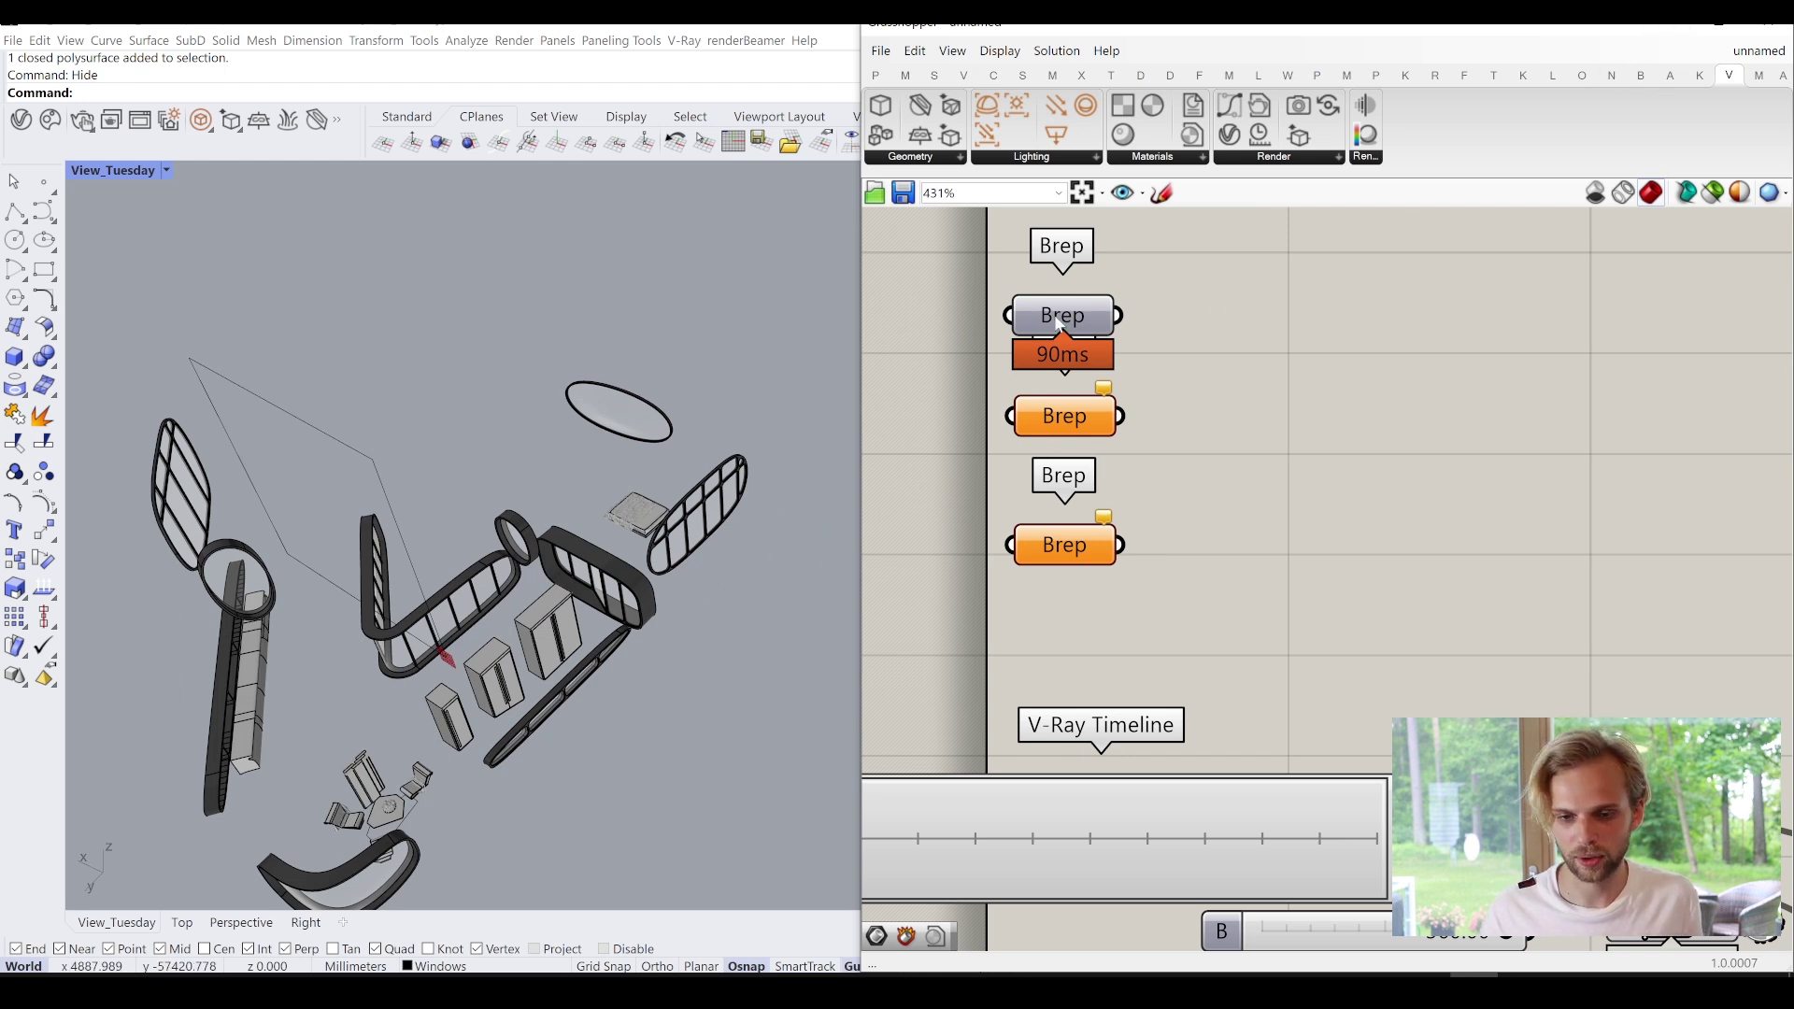
Copy an empty Brep parameter and place the fourth one at the lower end of the column.
right_drag(1074, 318, 1069, 537)
click(1079, 640)
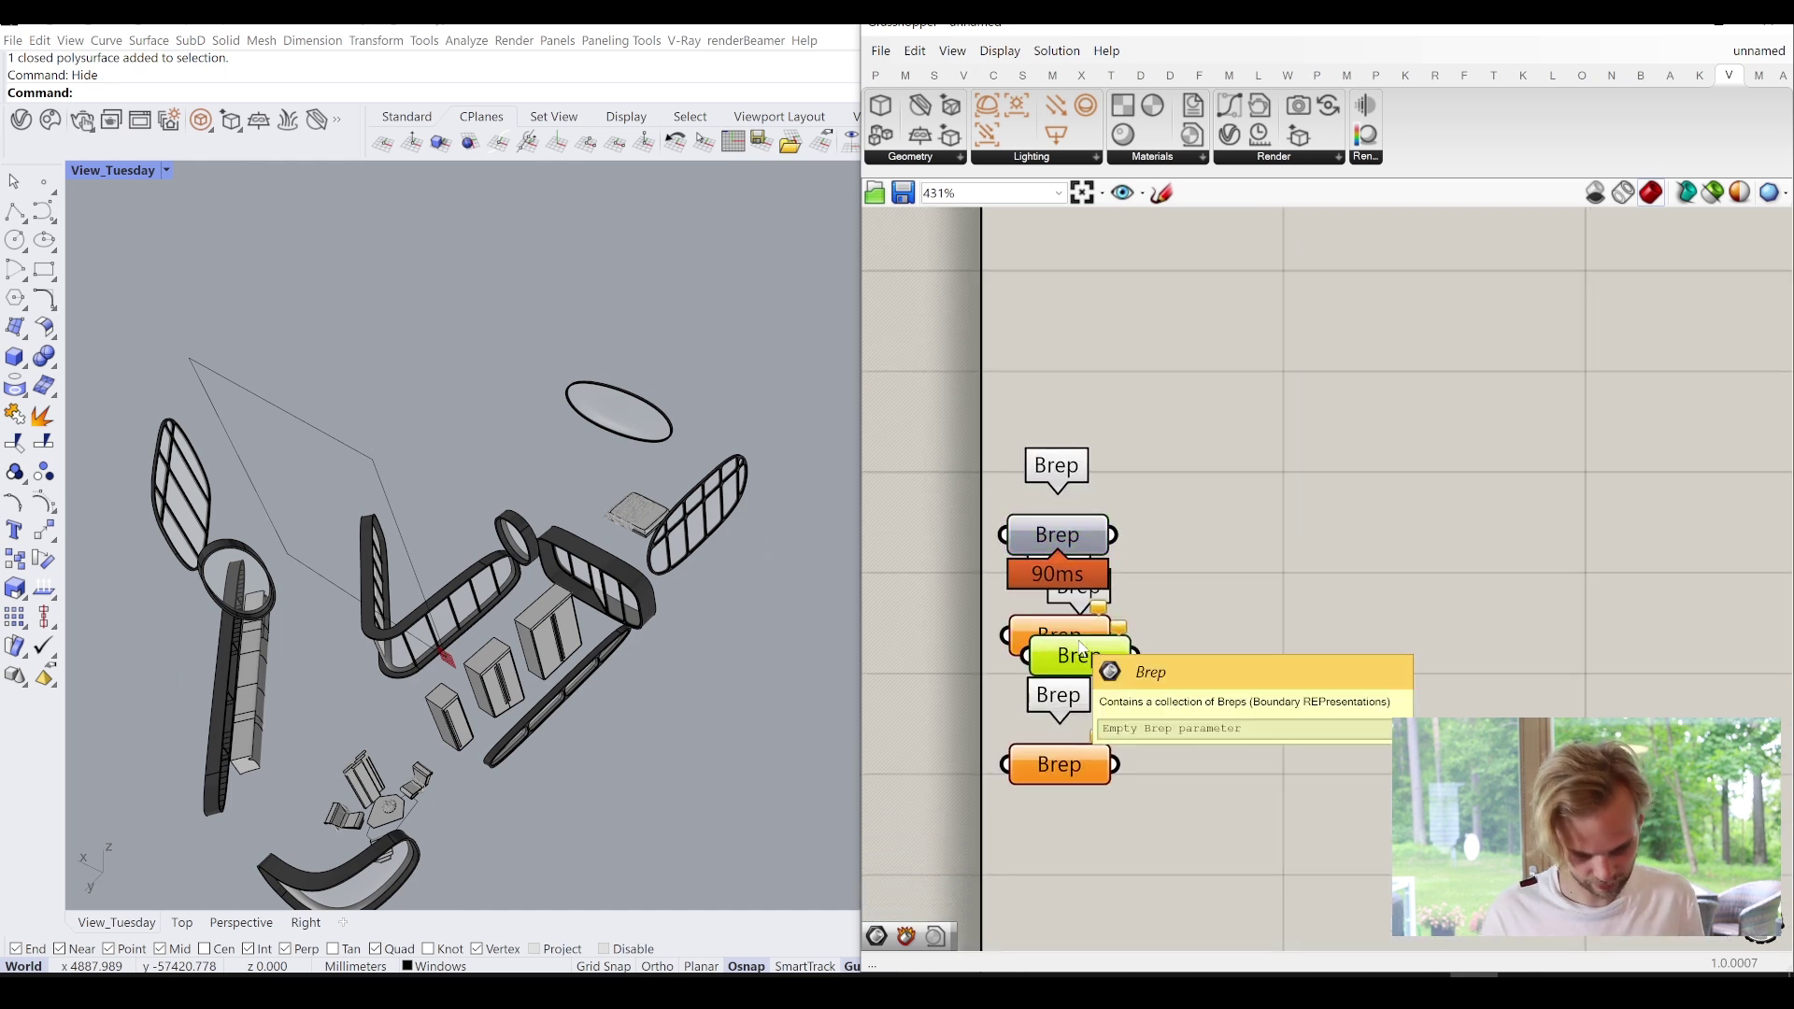
key(ctrl+c)
key(ctrl+v)
drag(1073, 342, 1076, 911)
click(1194, 741)
Select all objects on the Frames layer in Rhino and reference them as multiple Breps in the second Brep parameter.
click(1663, 30)
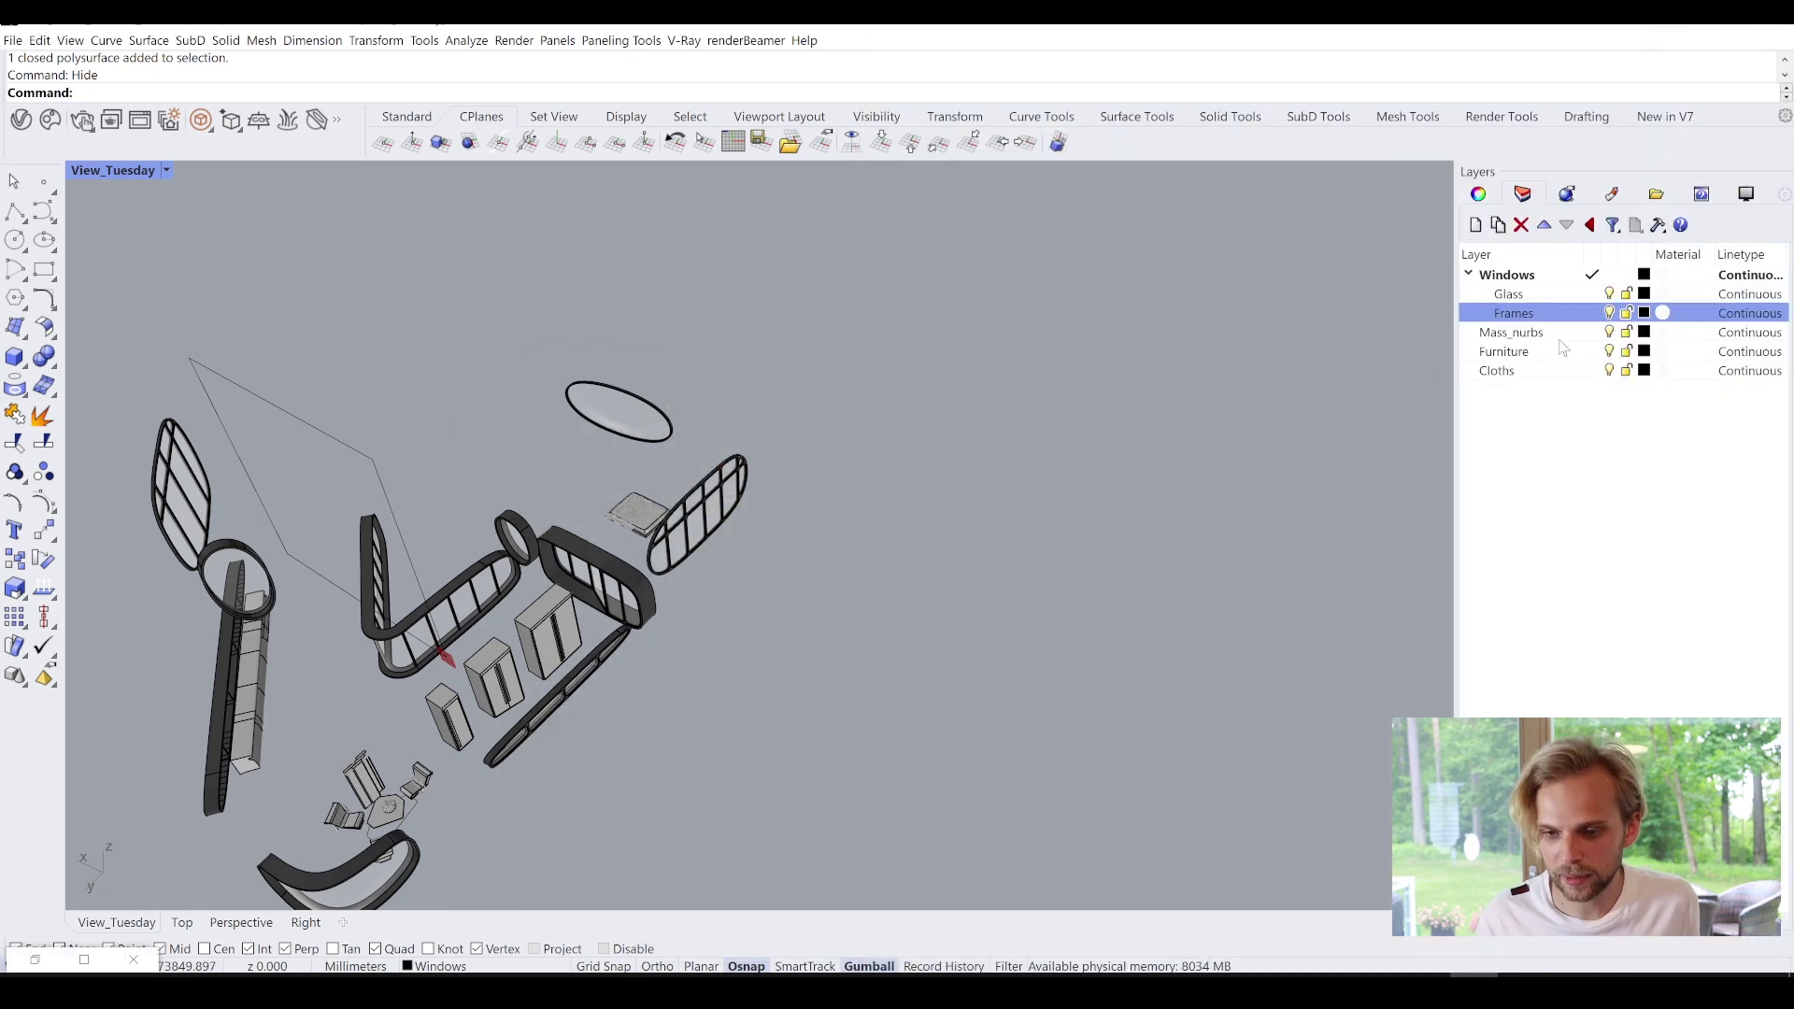
right_click(1543, 320)
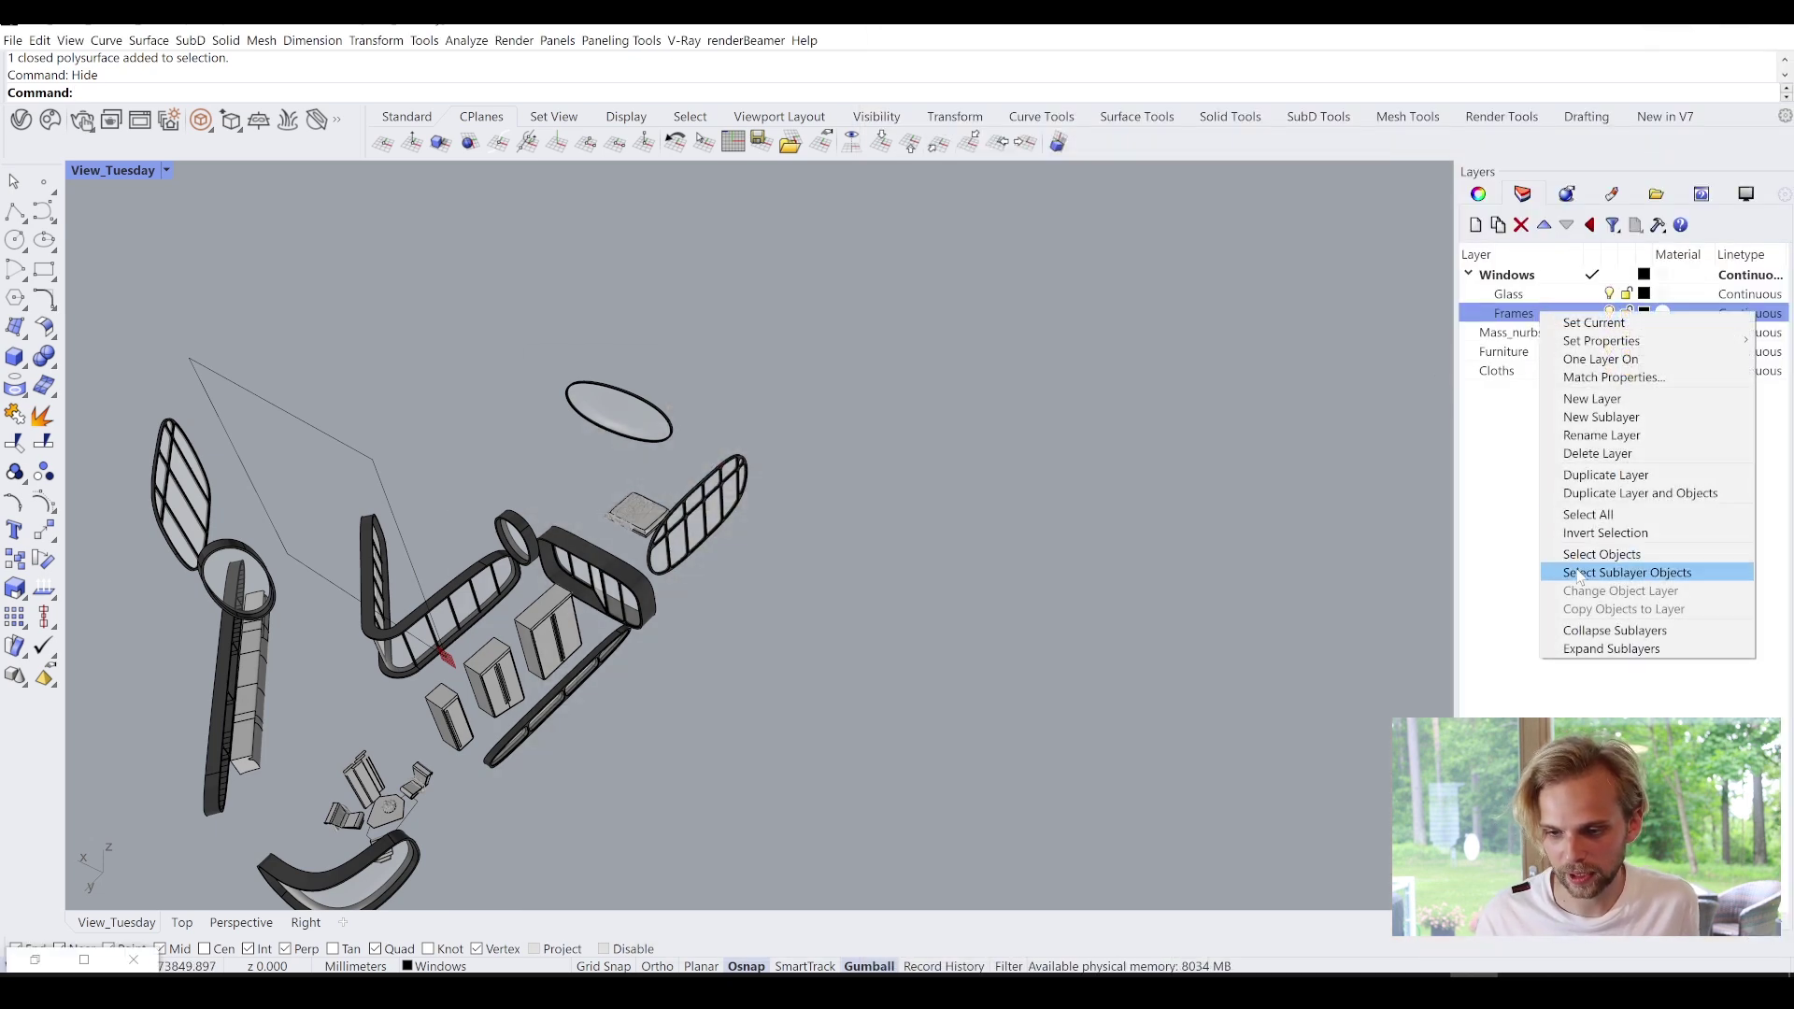
click(1607, 570)
click(34, 961)
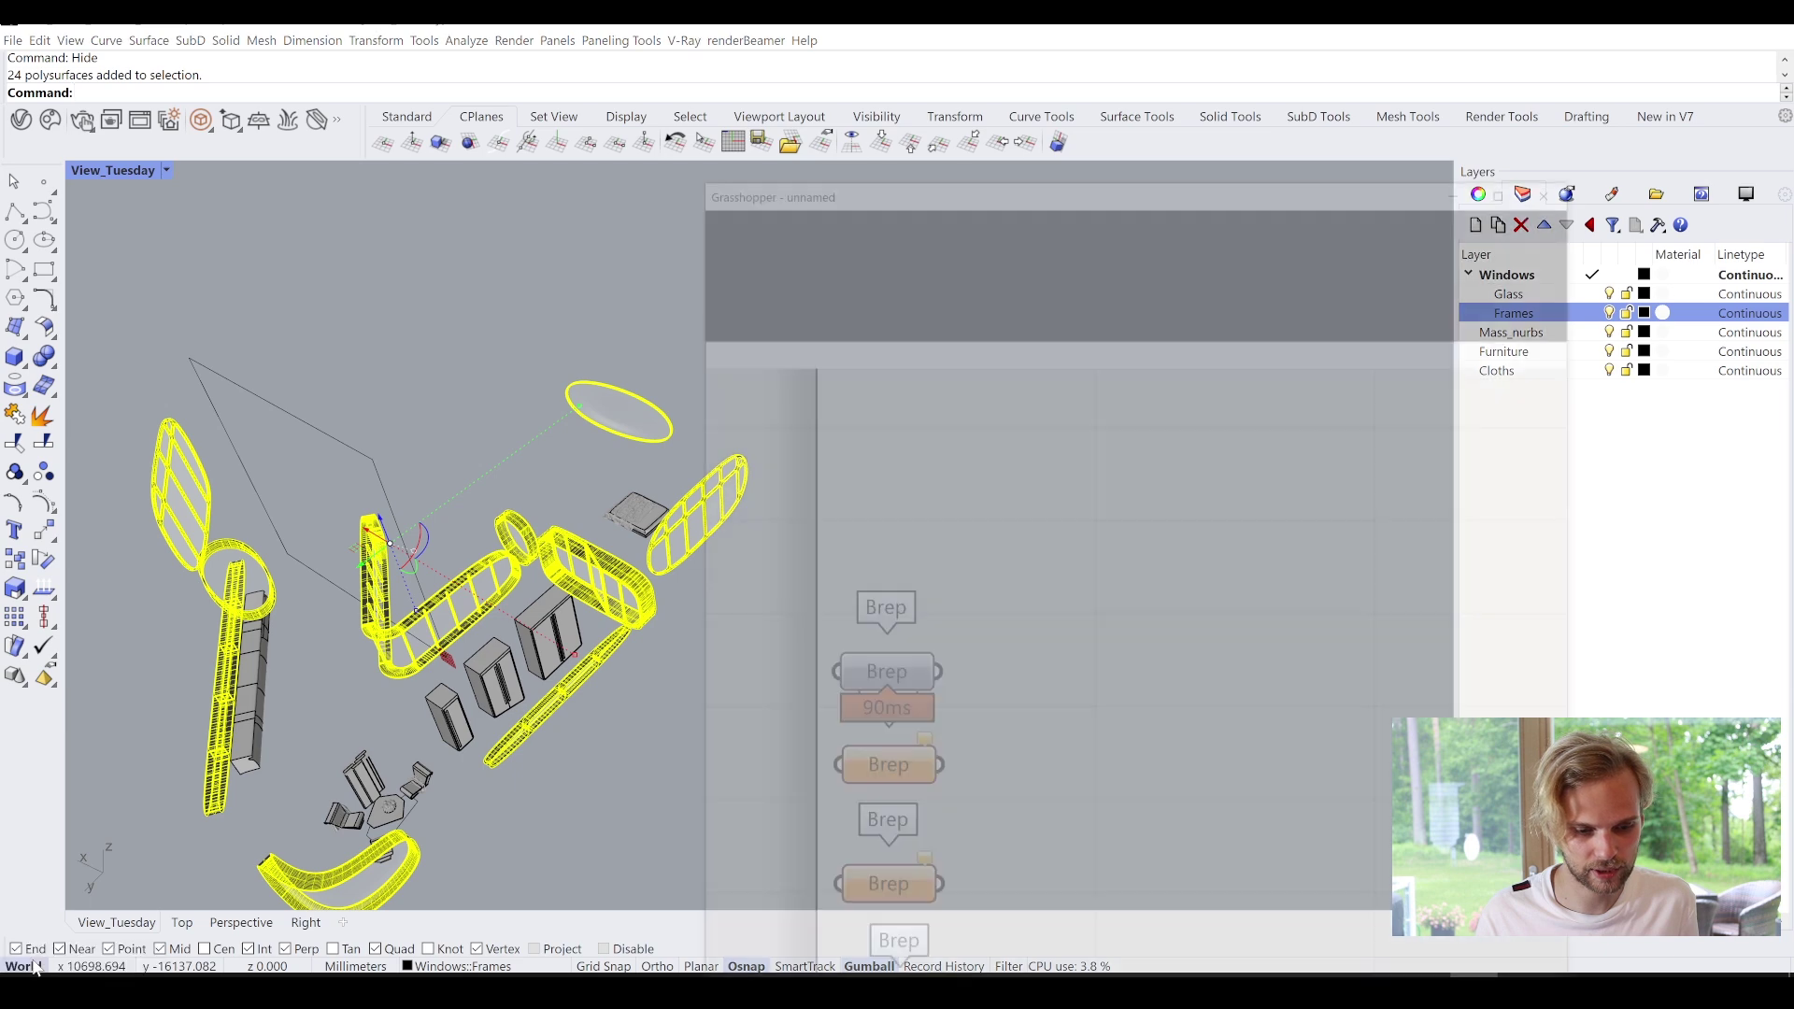
right_click(1071, 651)
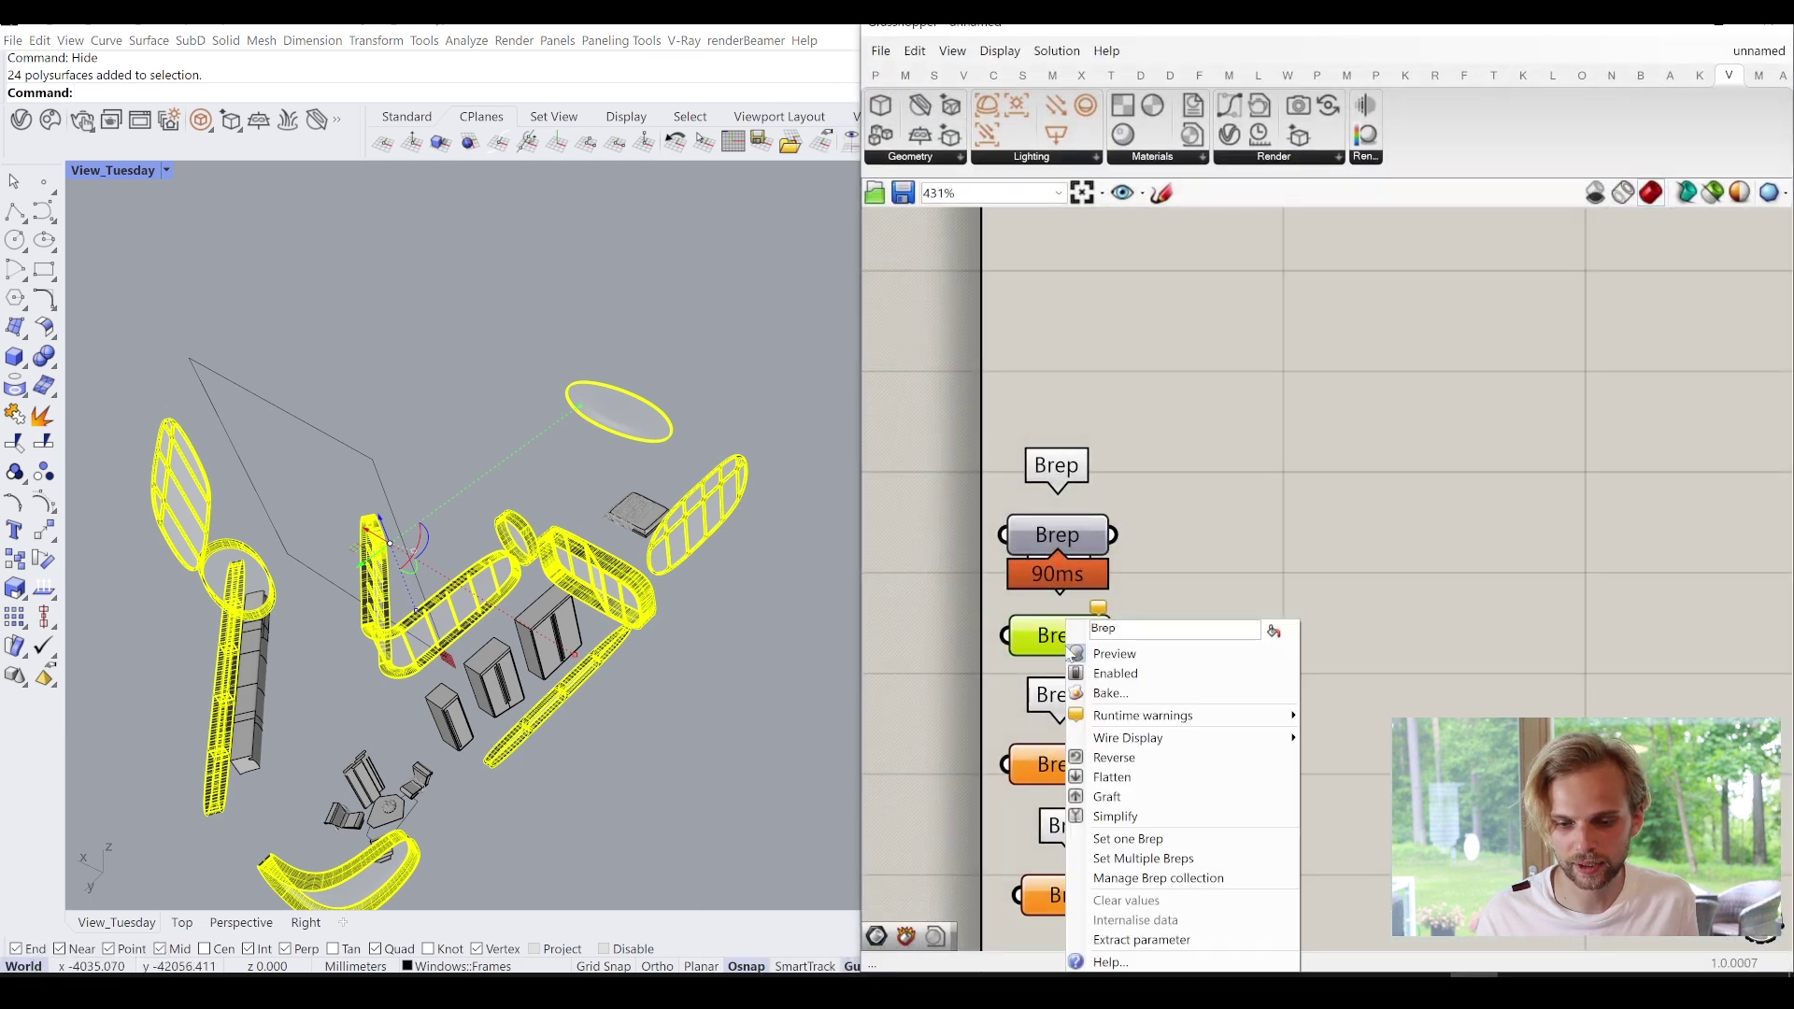
click(1125, 858)
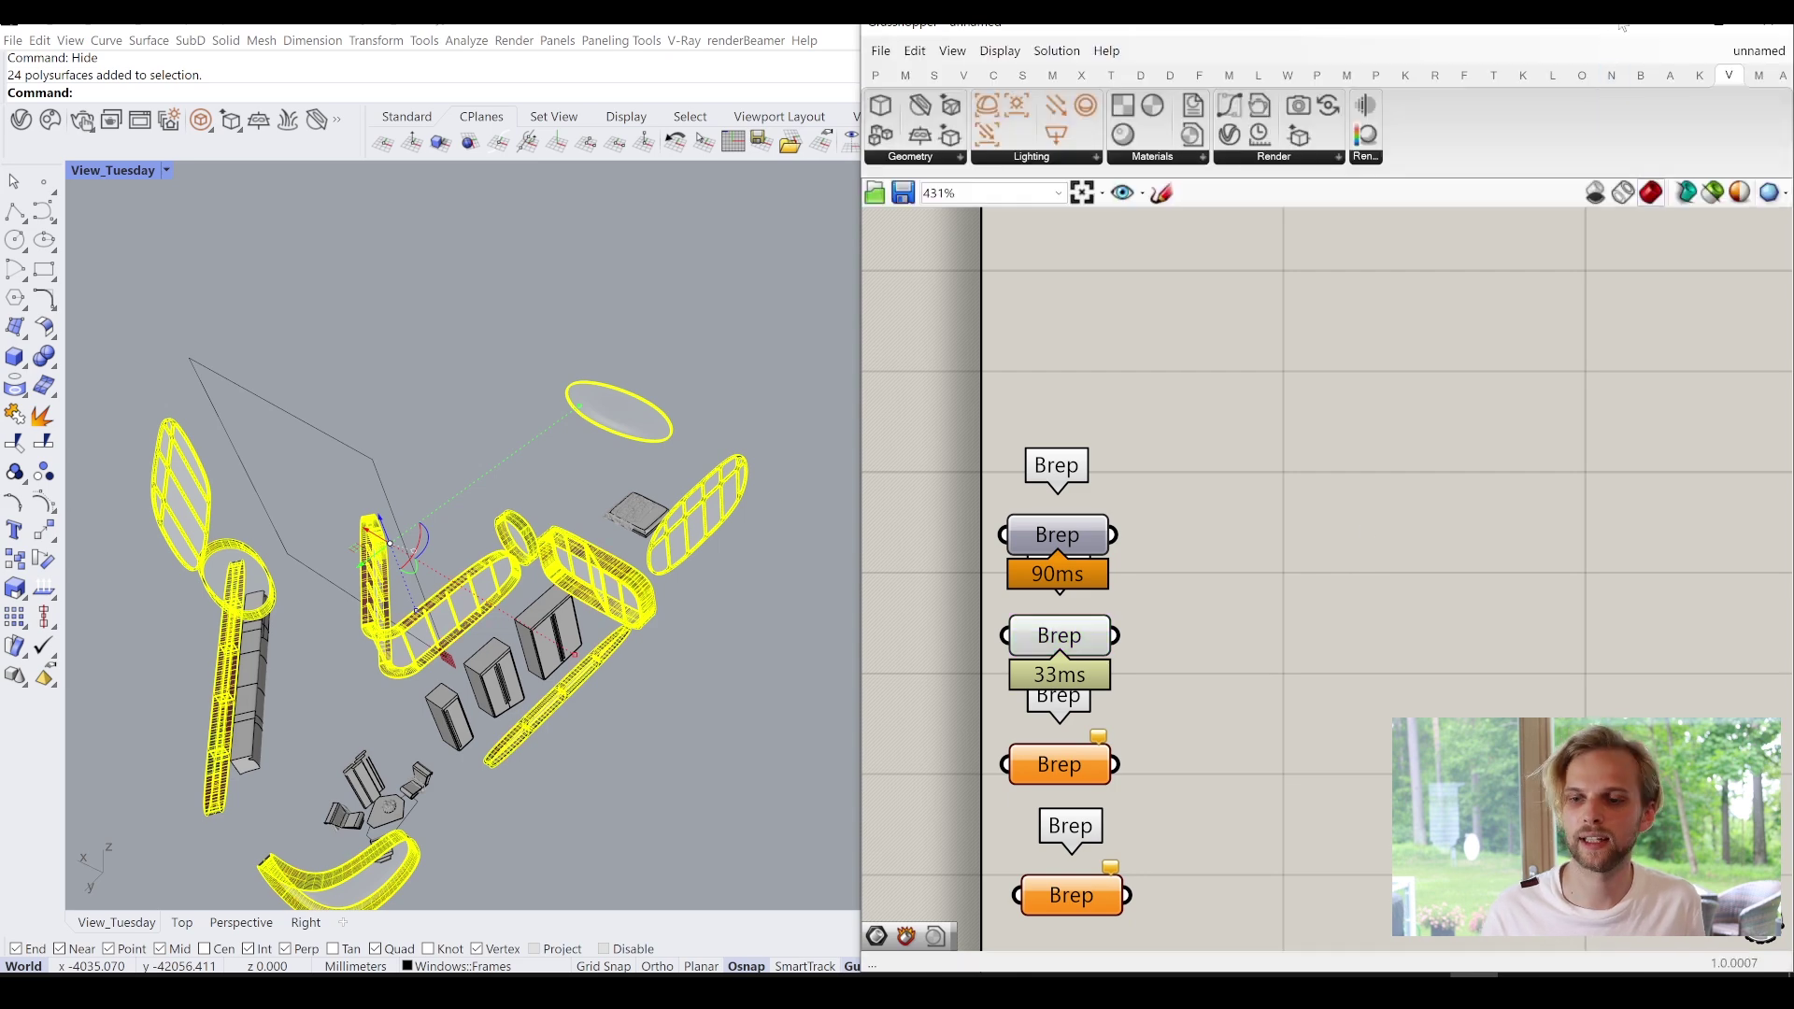
Turn off the Frames layer in Rhino and clear the selection.
click(1720, 20)
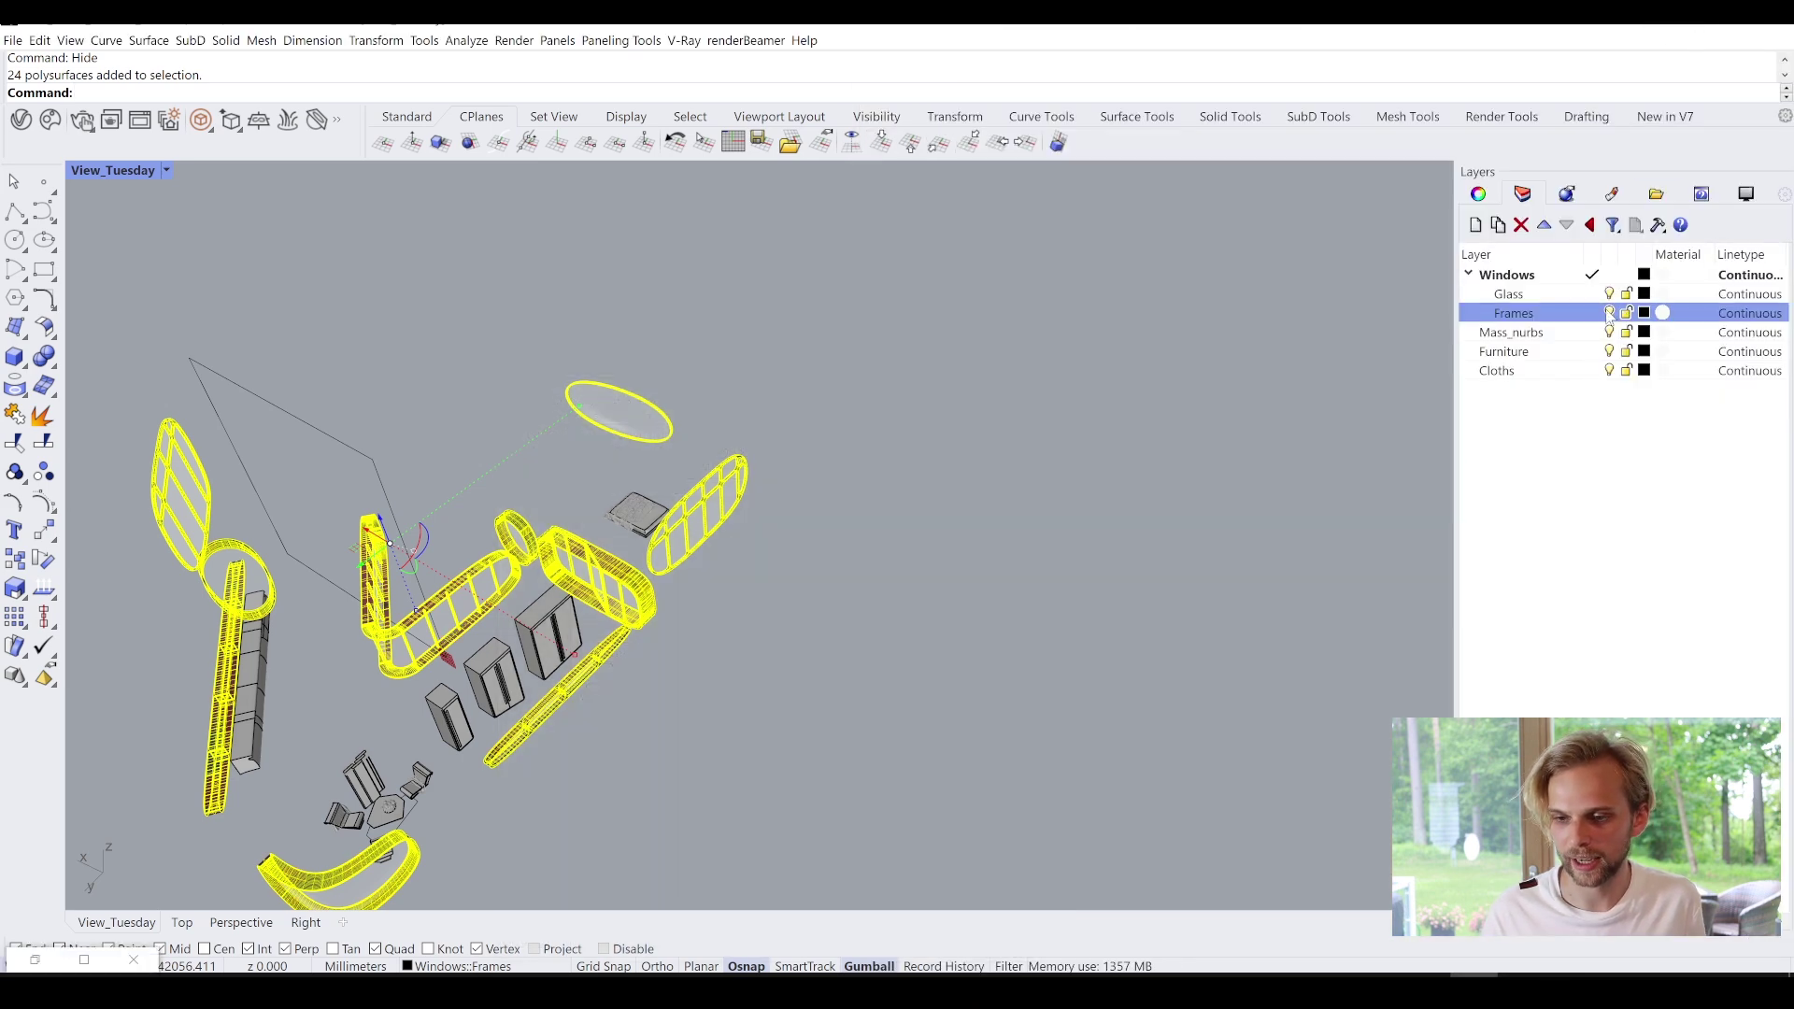
click(1290, 457)
right_drag(746, 583, 896, 515)
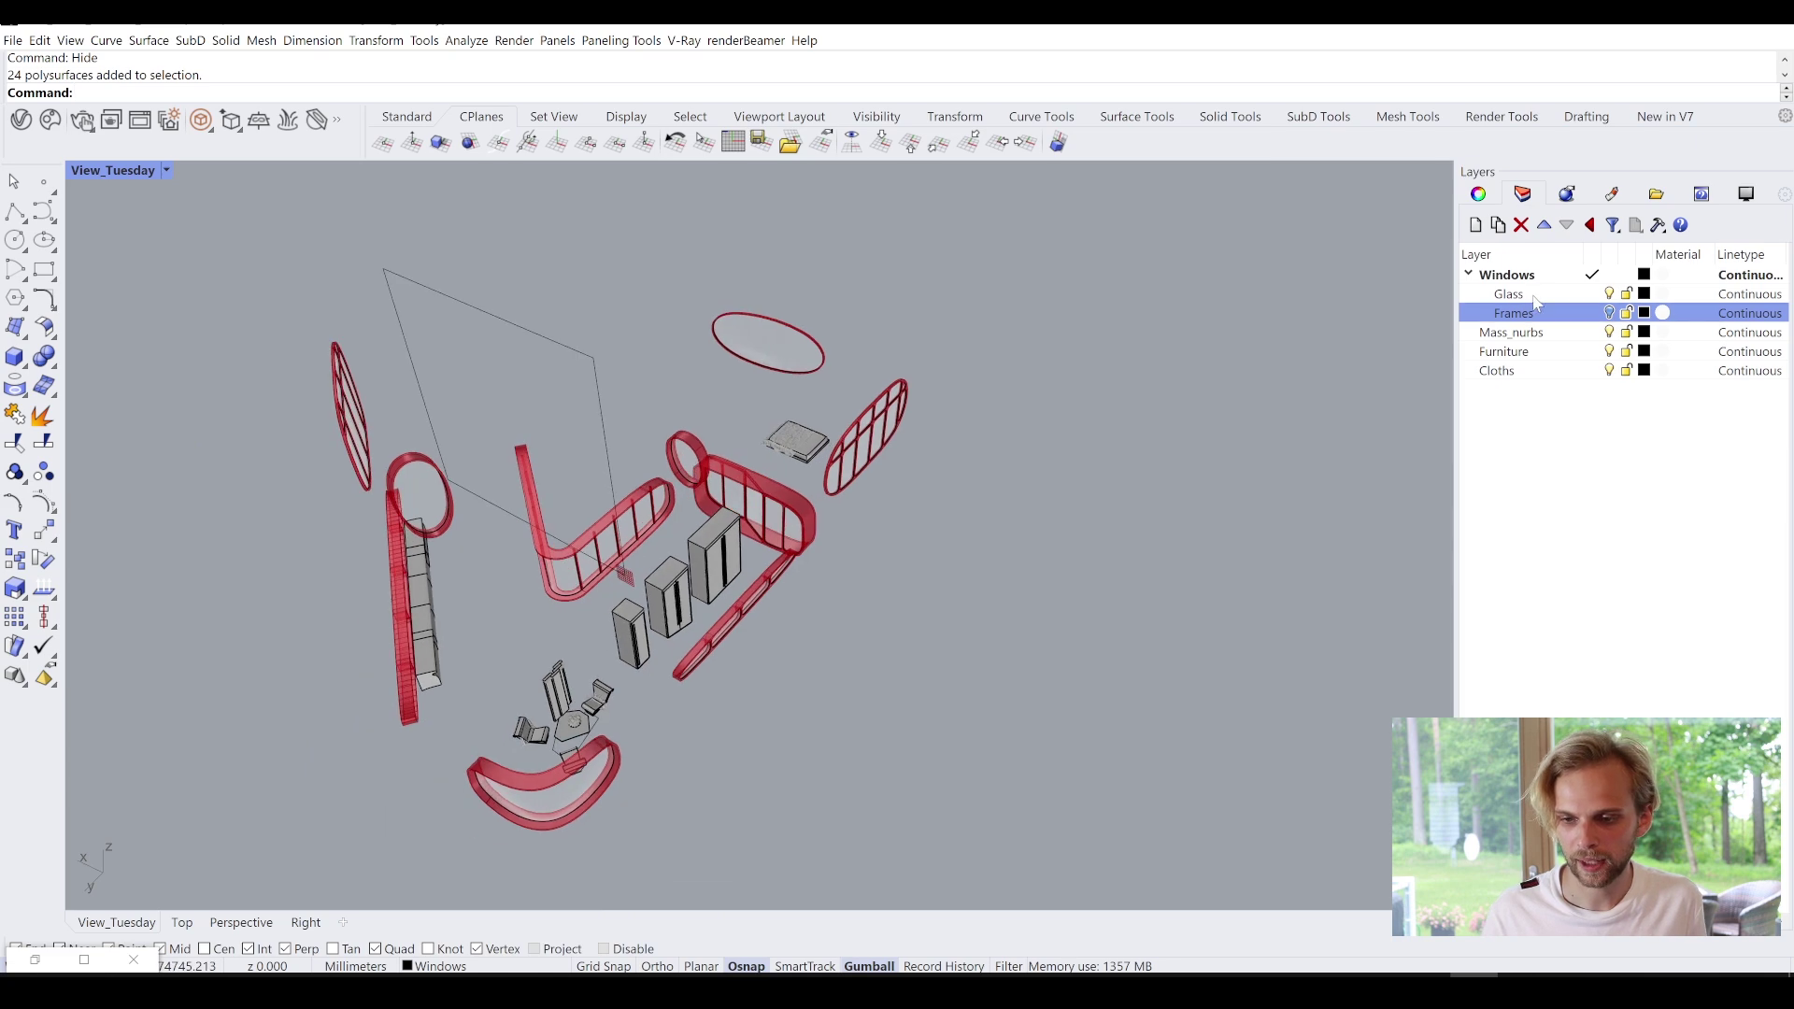
Select all objects on the Glass layer and reference them as multiple Breps in the third Brep parameter.
right_click(1536, 297)
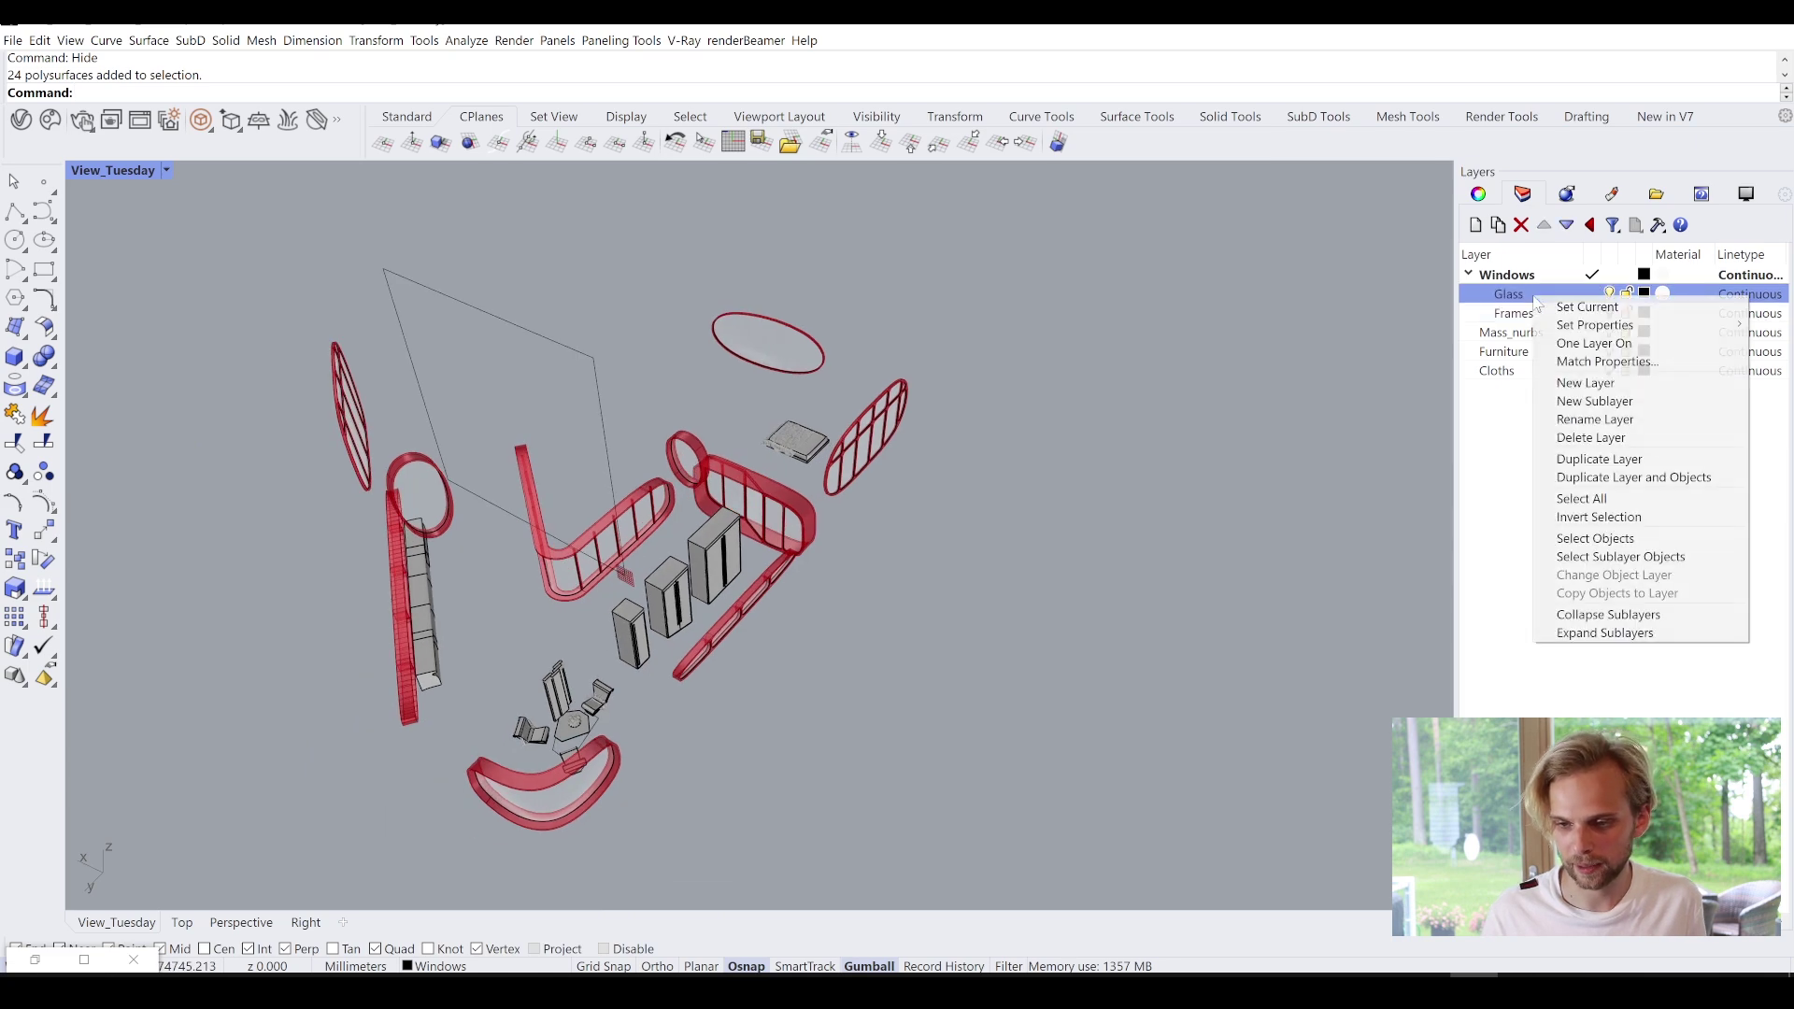
click(1594, 557)
click(35, 961)
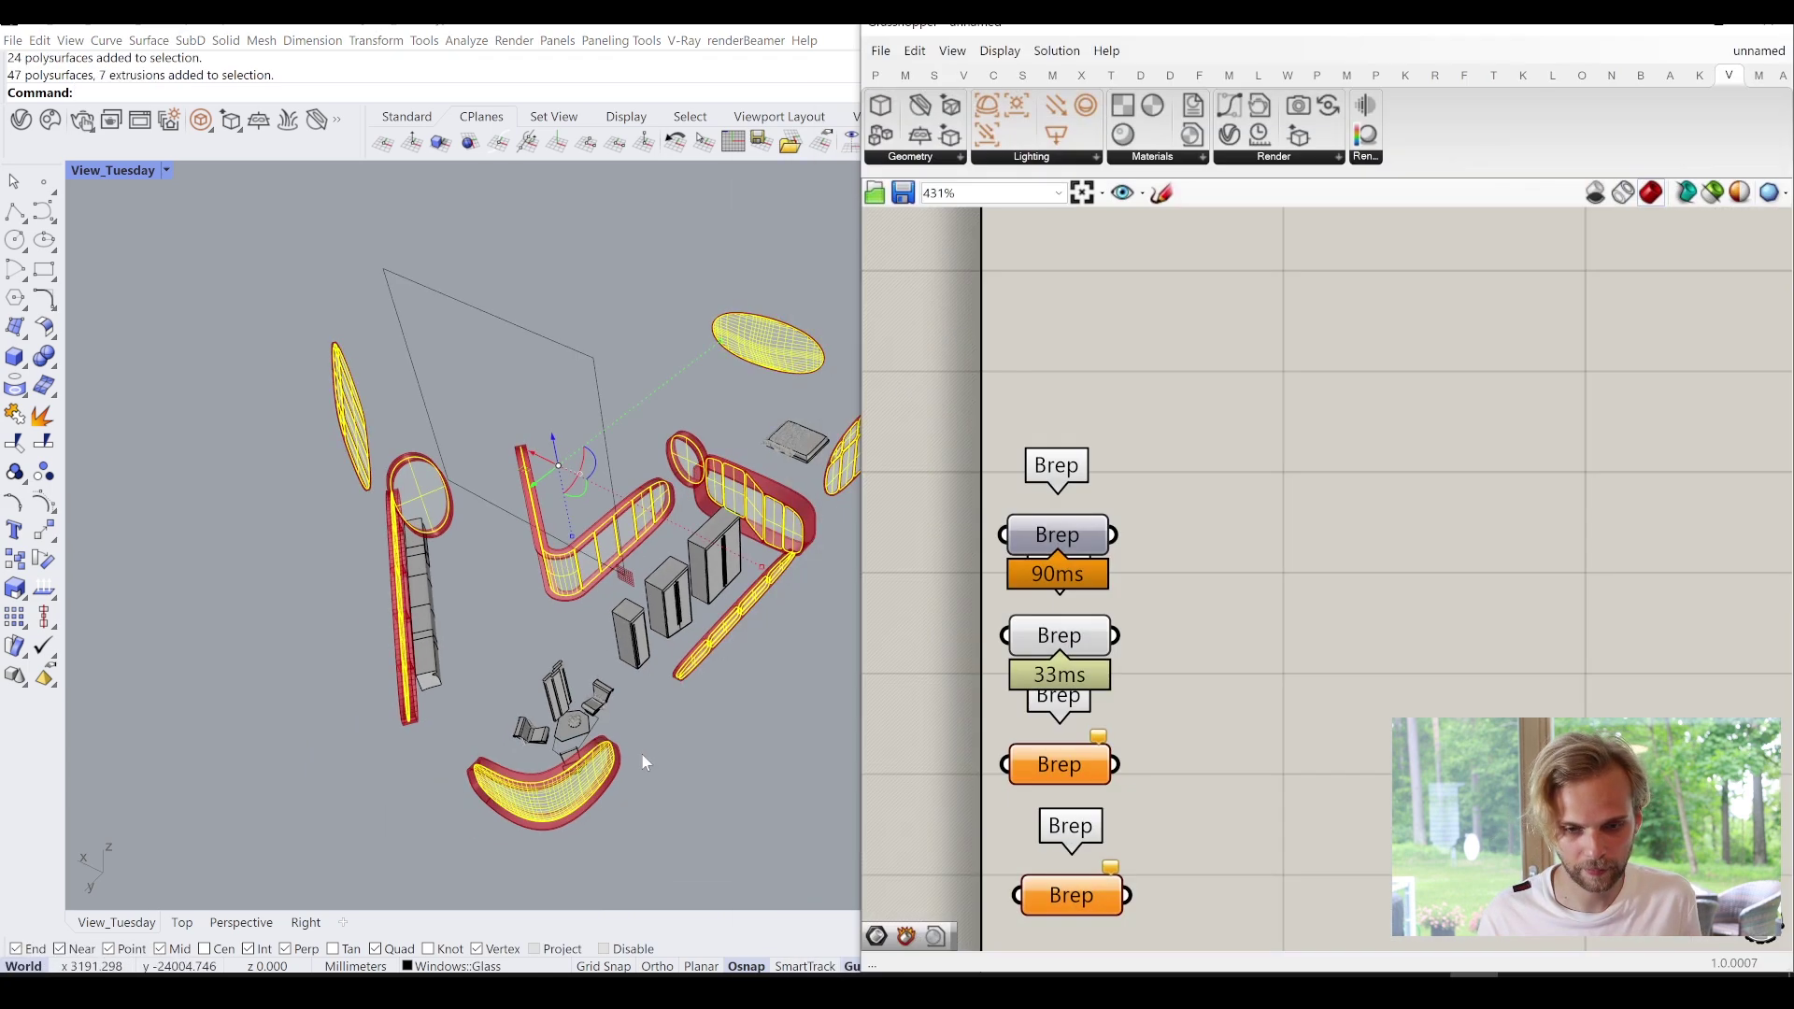
right_click(1068, 767)
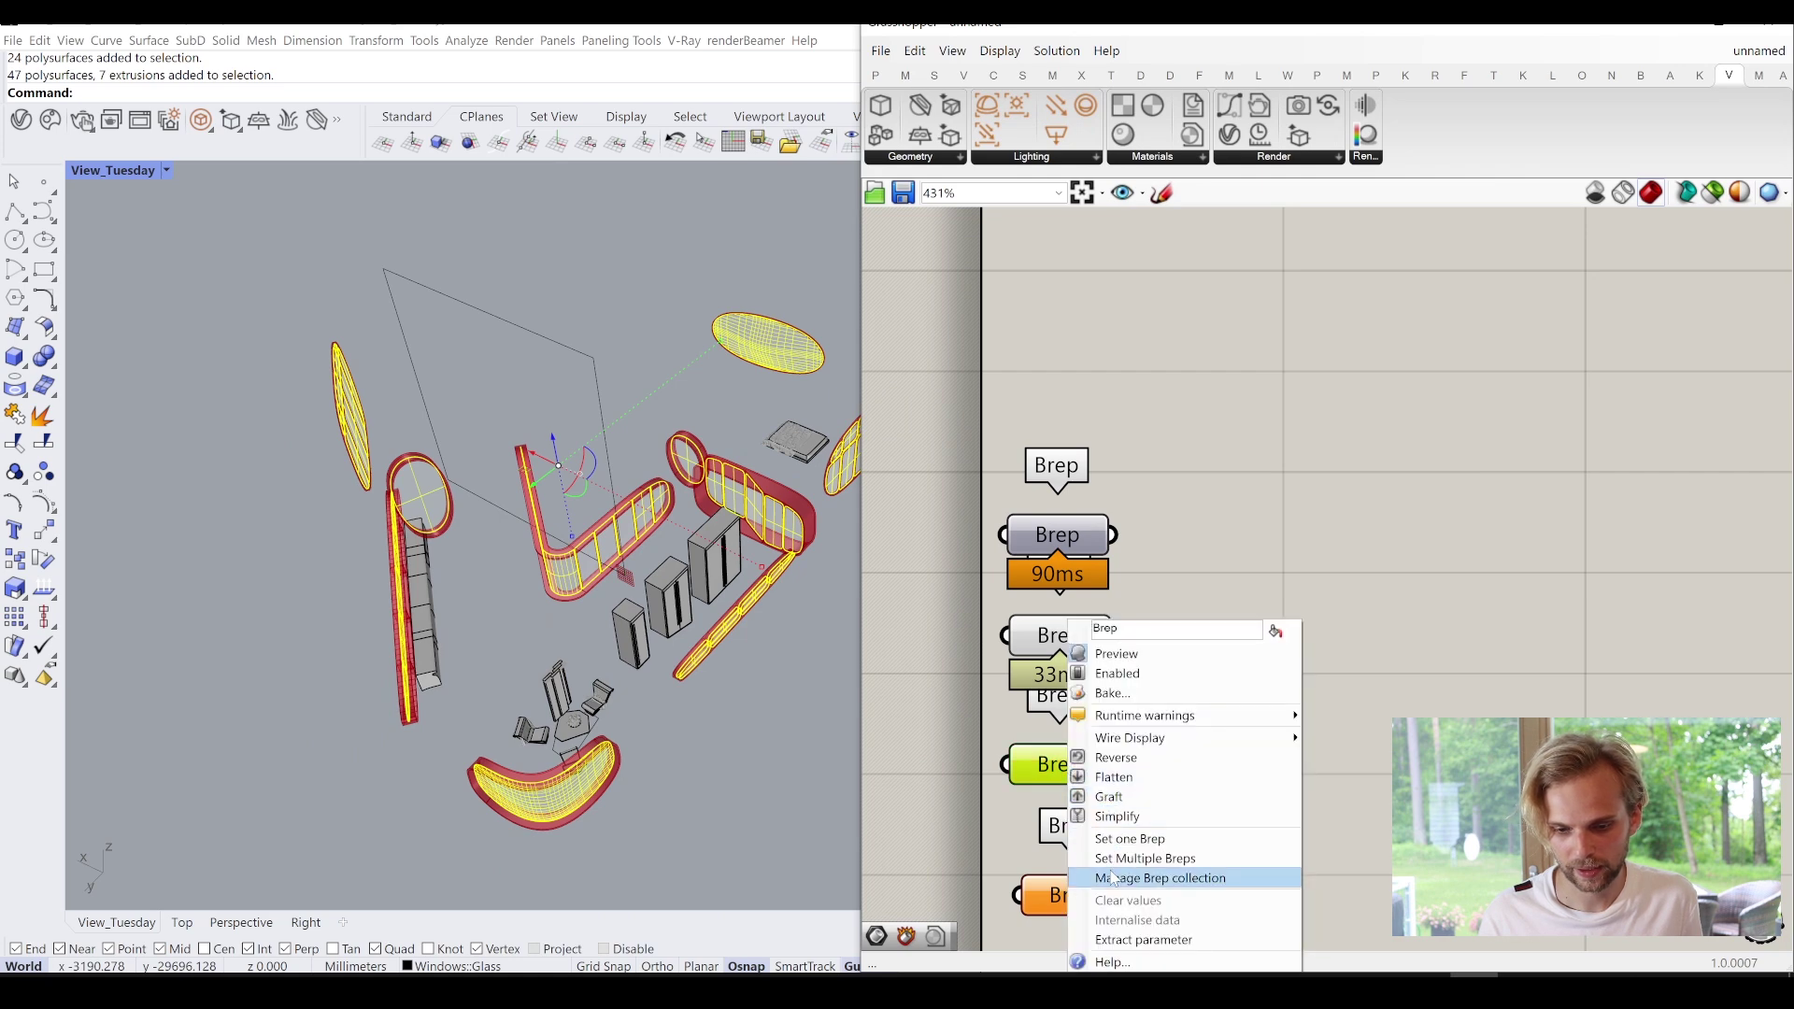
click(1146, 858)
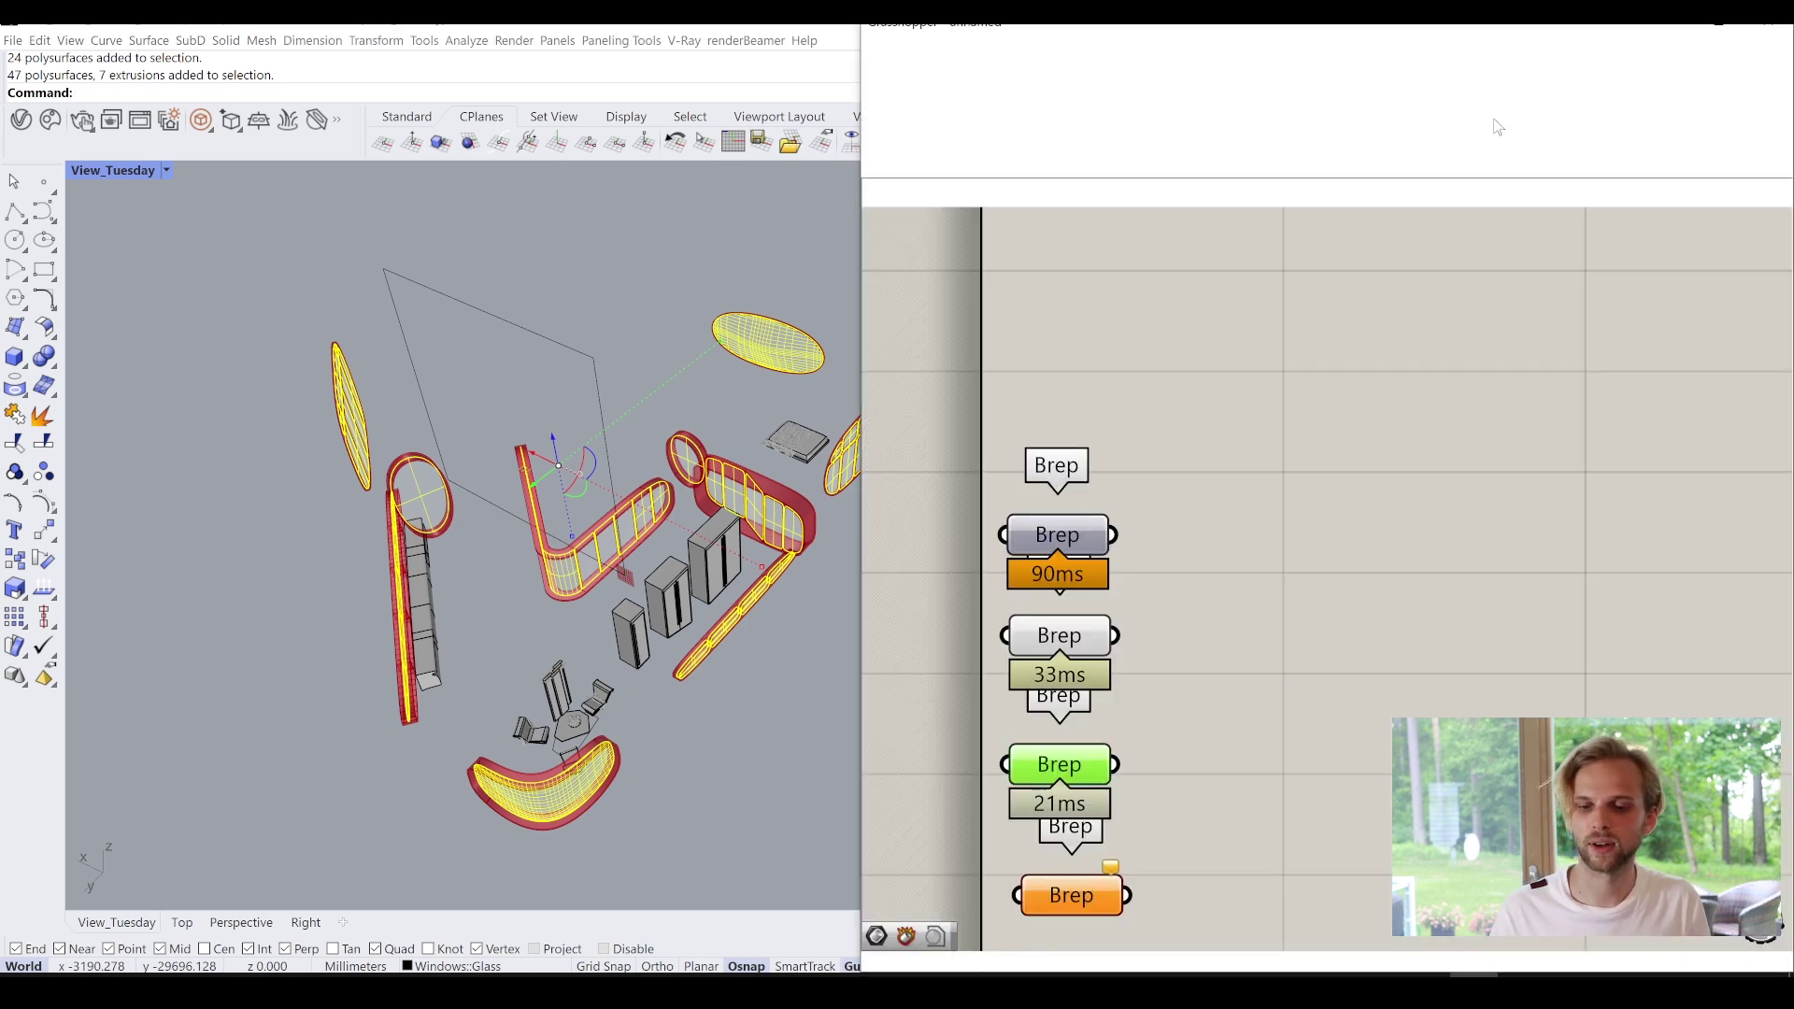
Turn off the Glass layer and select all remaining furniture objects in Rhino, excluding the rectangular clipper curve.
click(1669, 29)
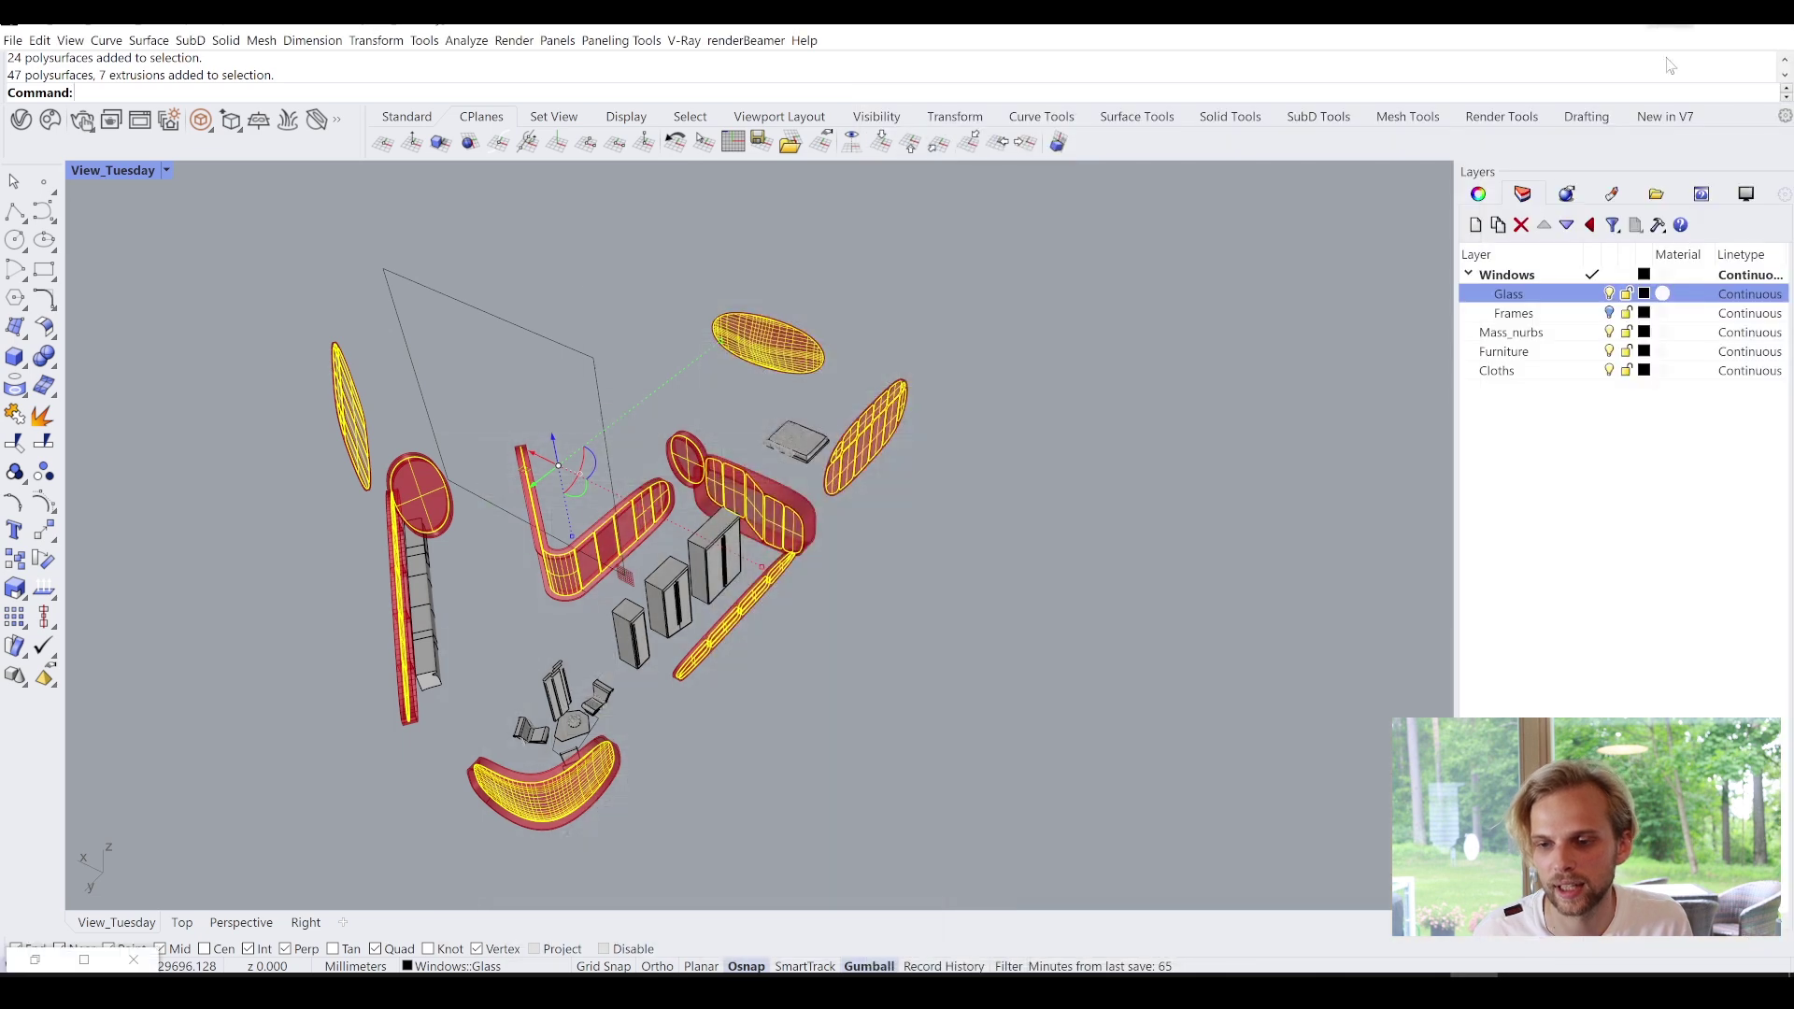
key(Escape)
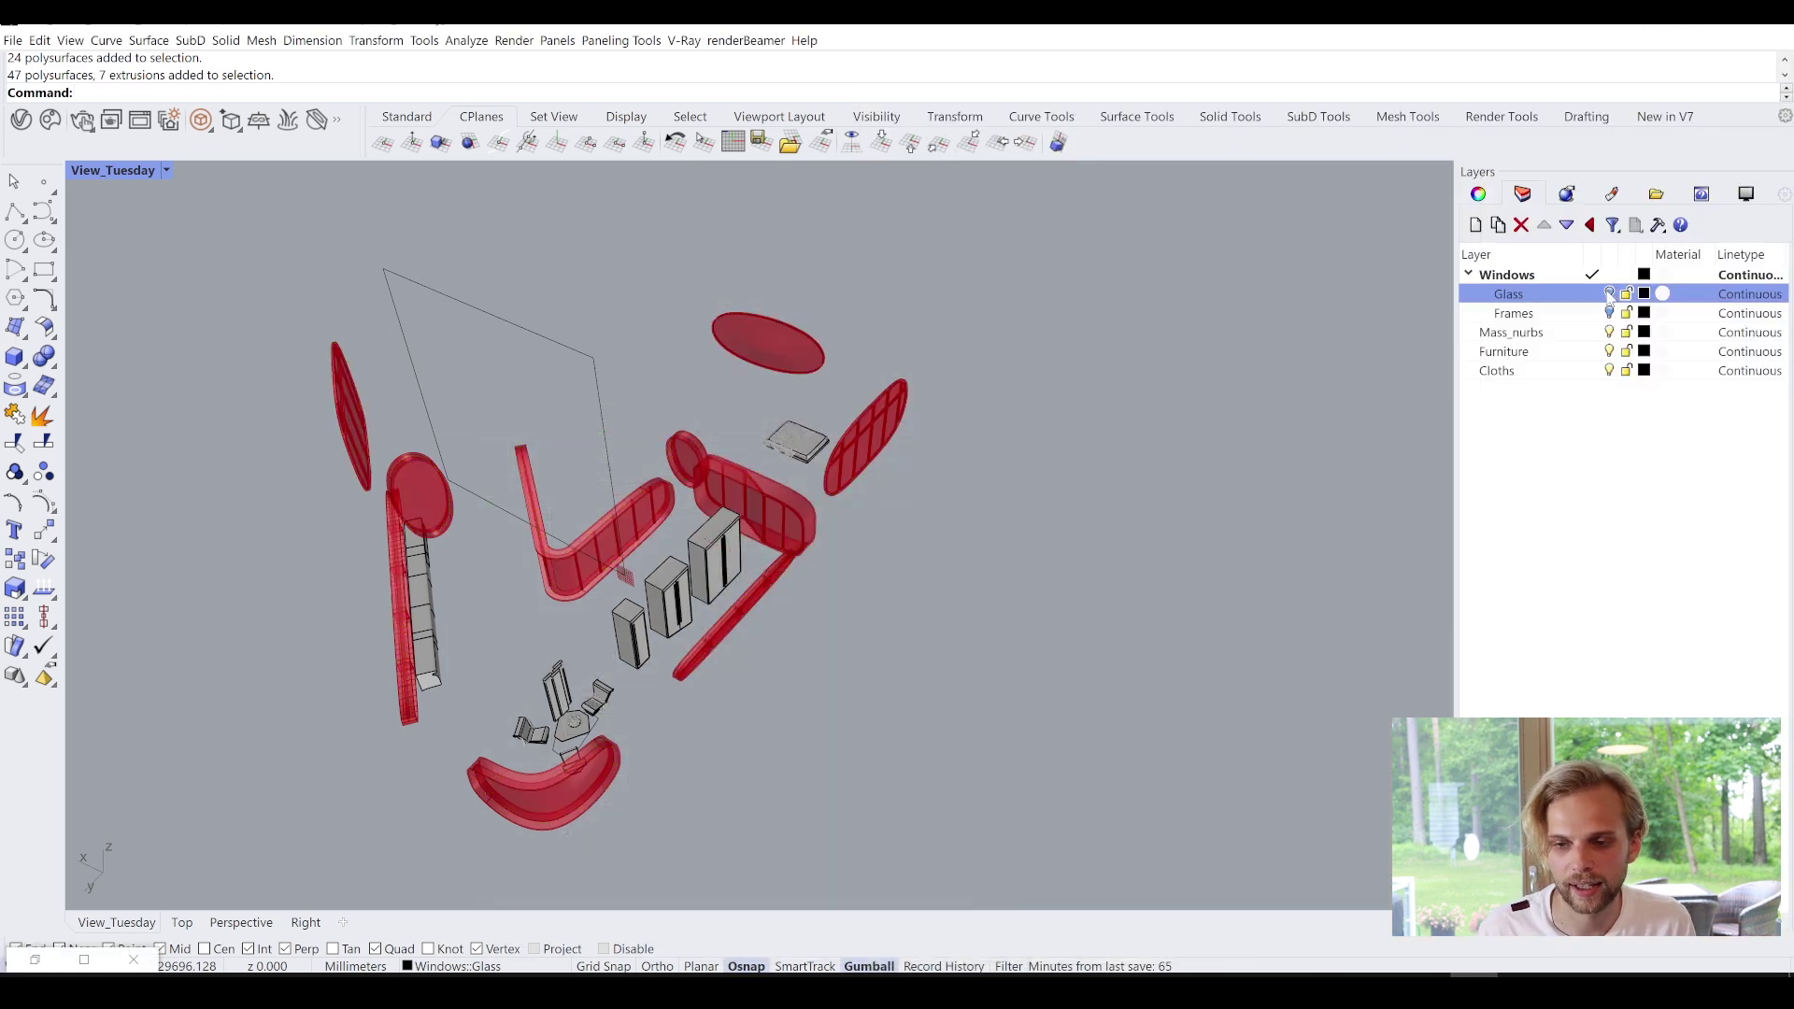
right_drag(1028, 655, 1215, 794)
drag(1221, 797, 407, 339)
ctrl+click(692, 217)
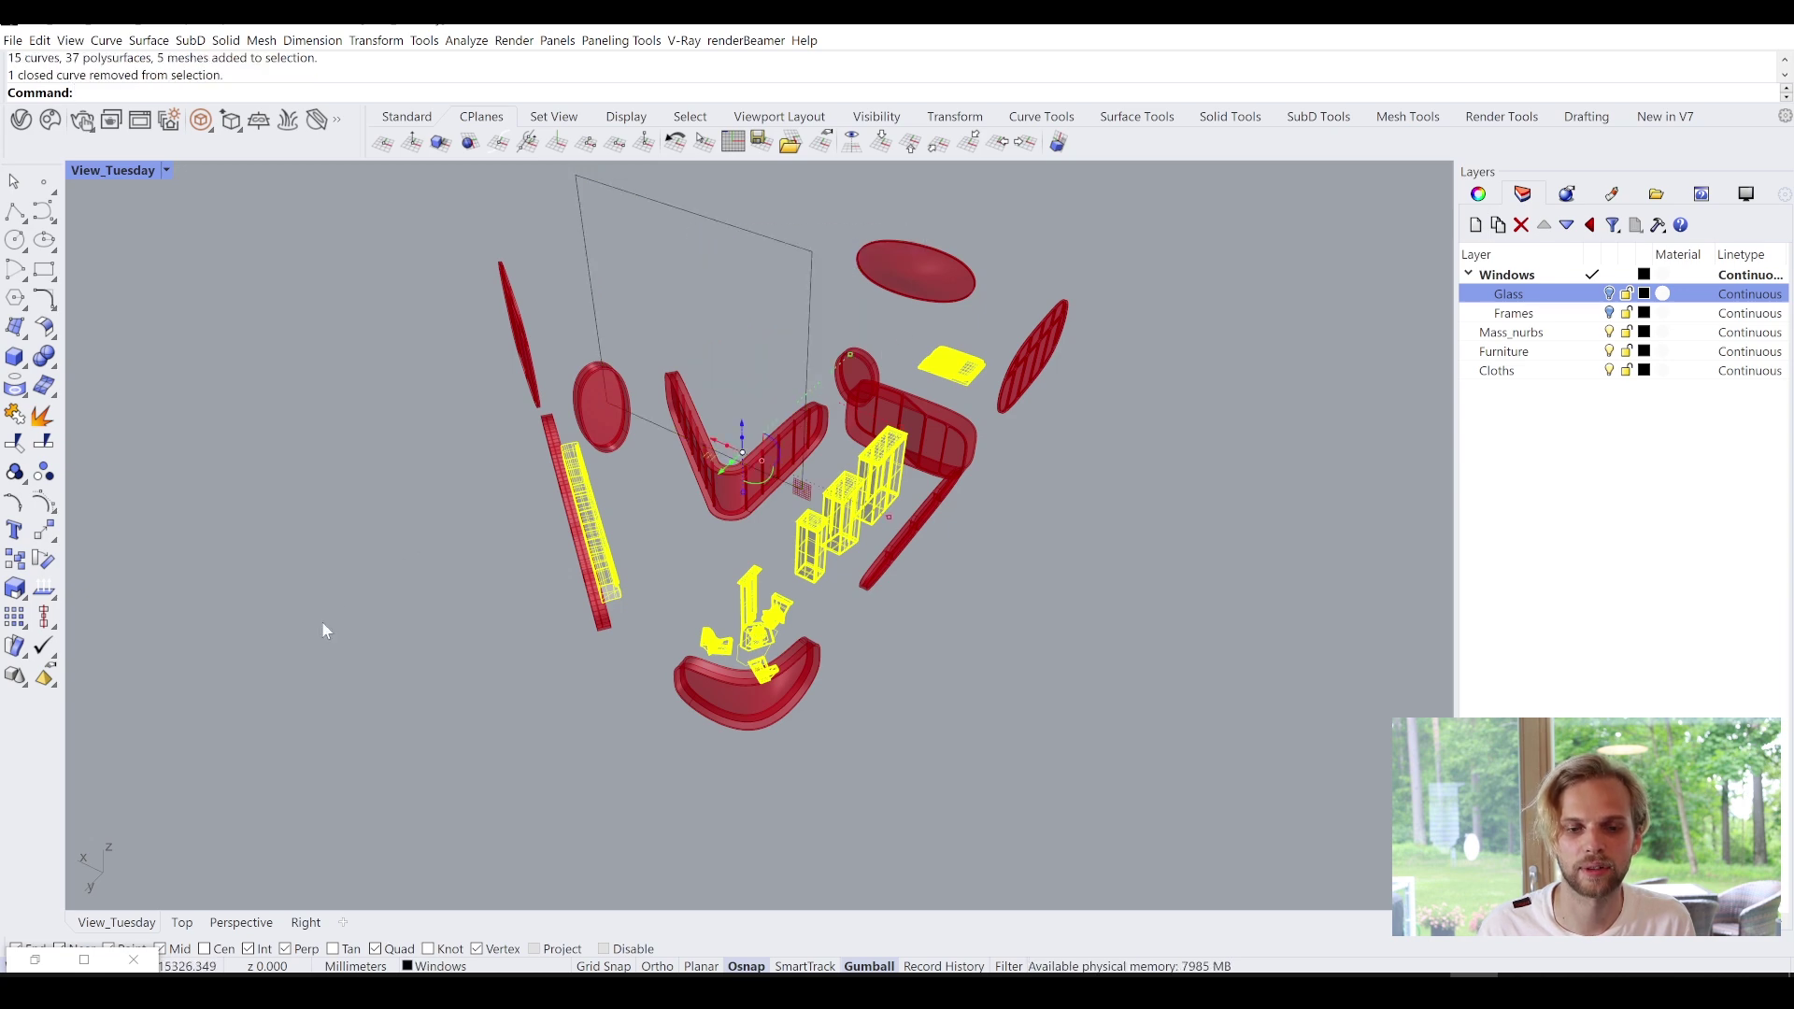
Reference the selected furniture objects as multiple Breps in the fourth Brep parameter.
click(41, 961)
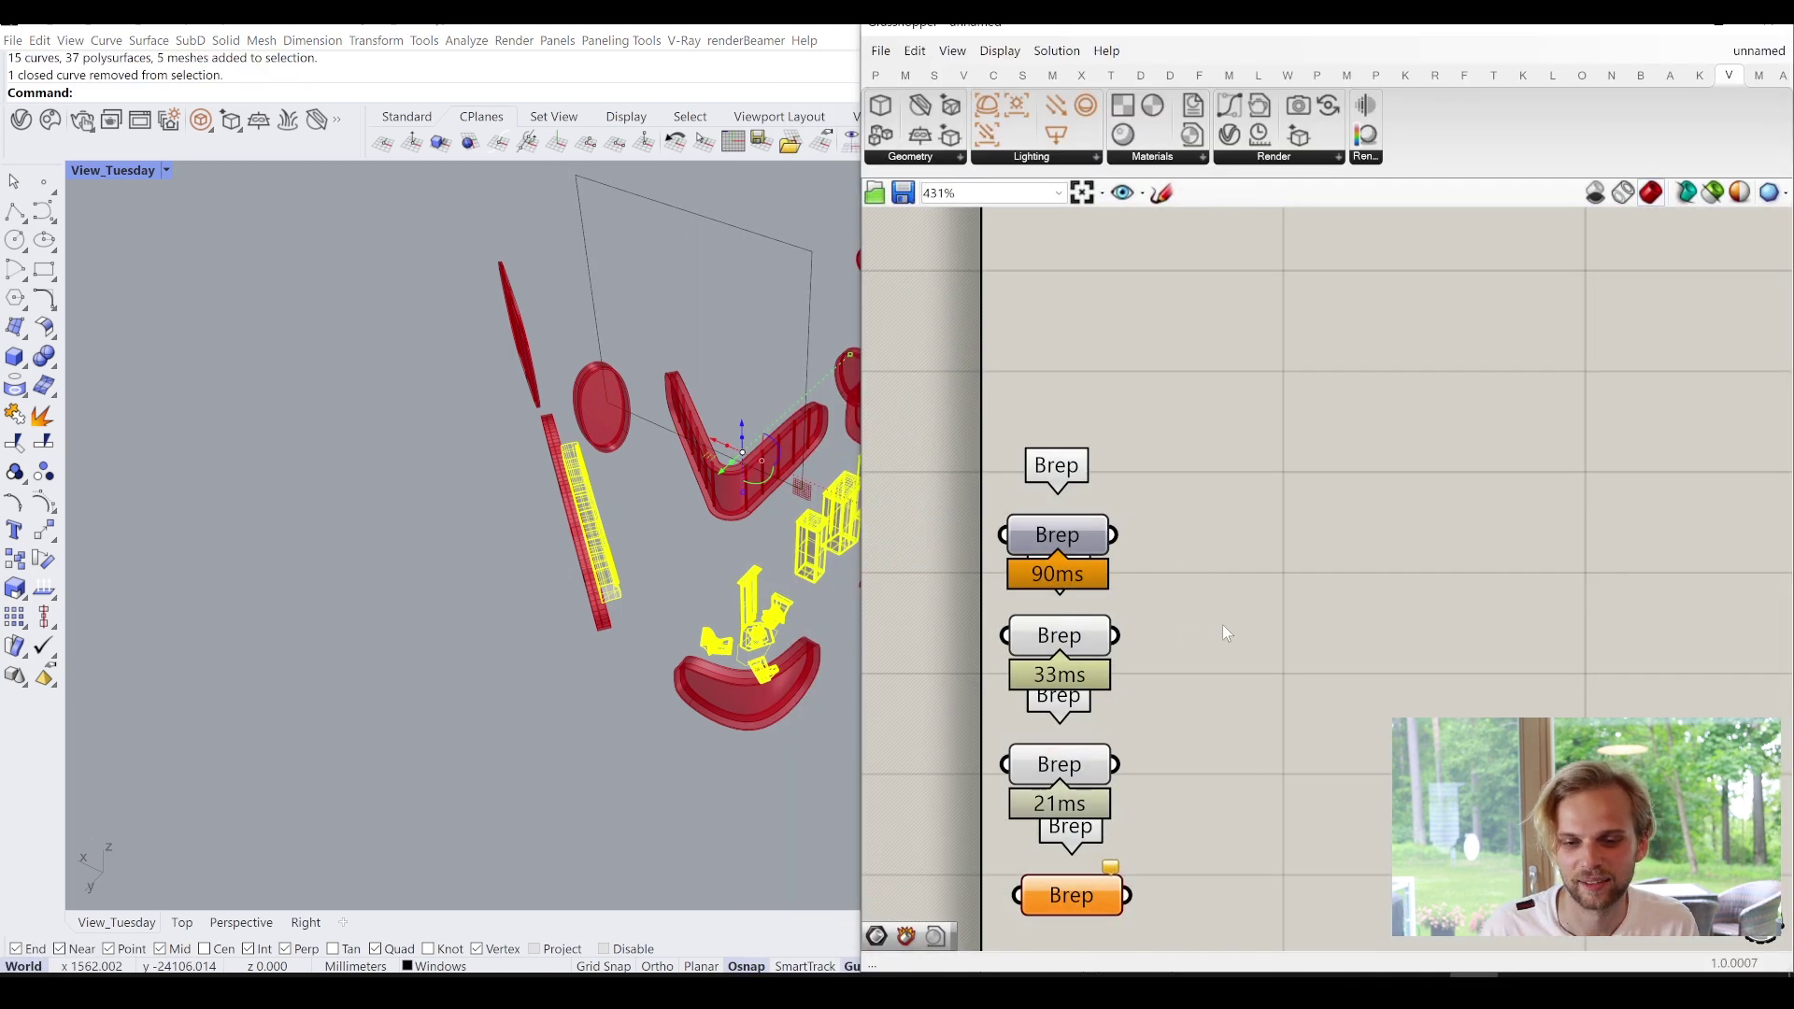
right_click(1122, 732)
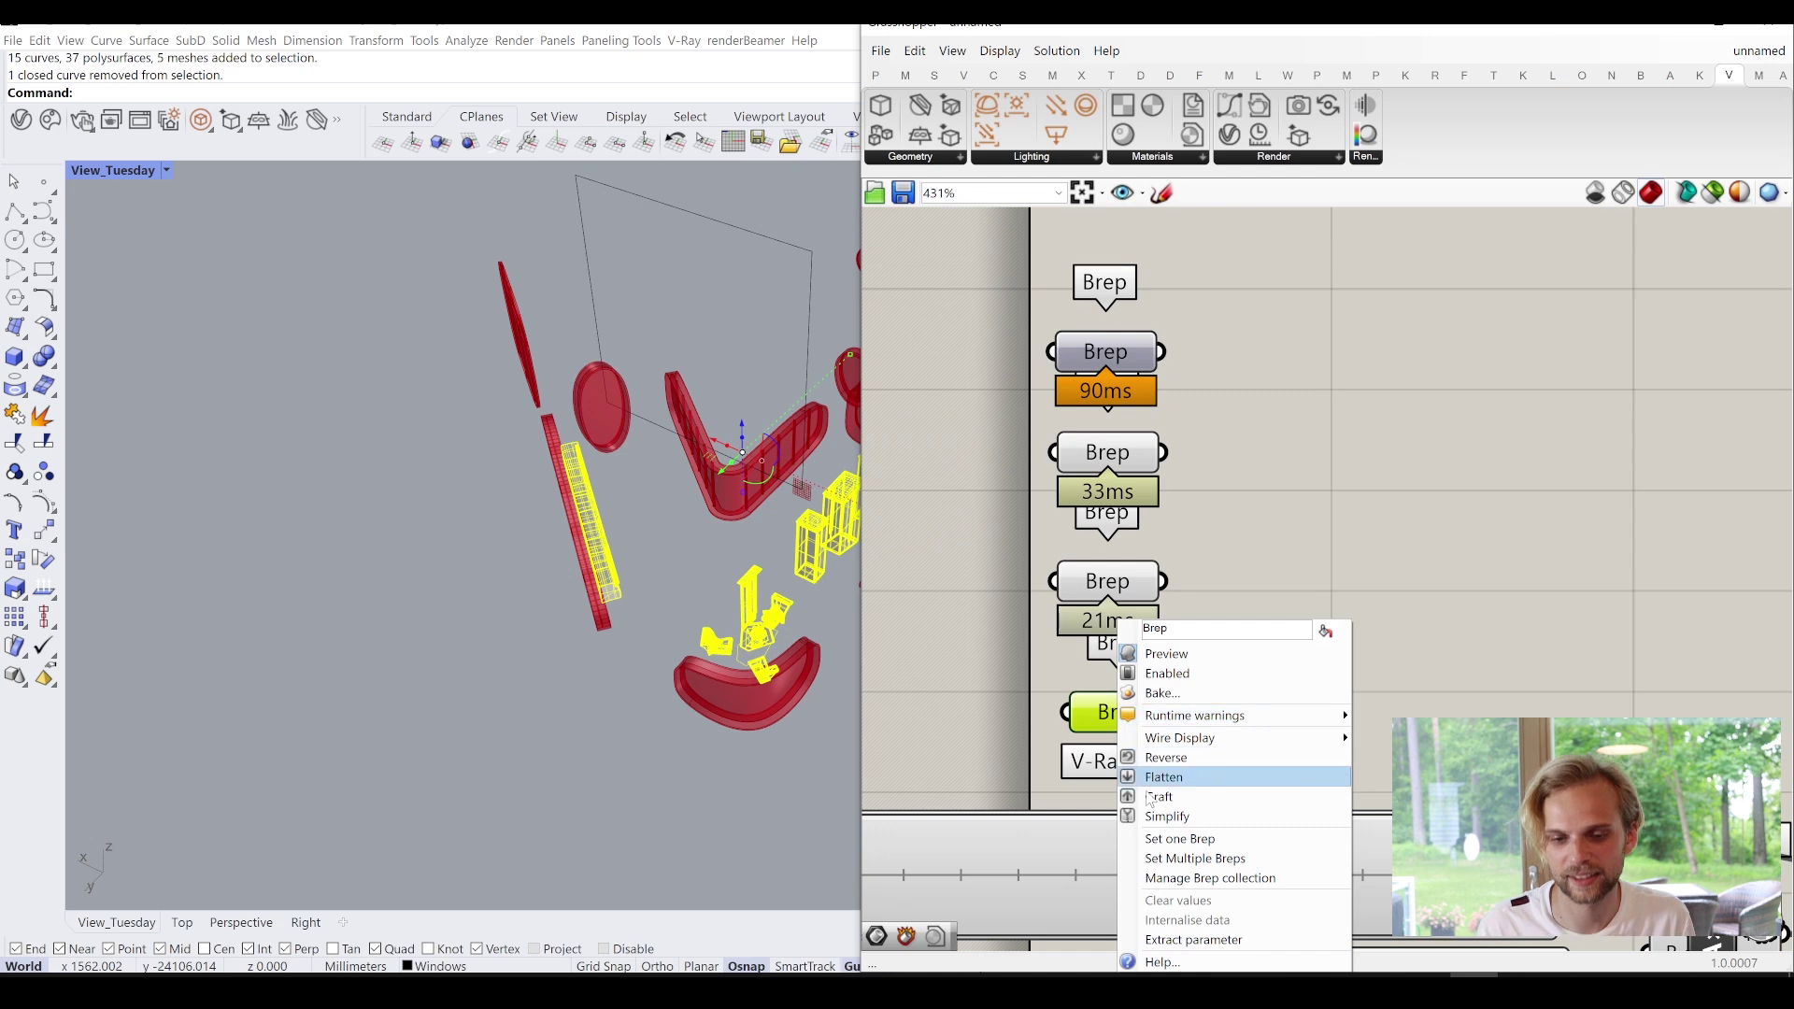
click(1201, 860)
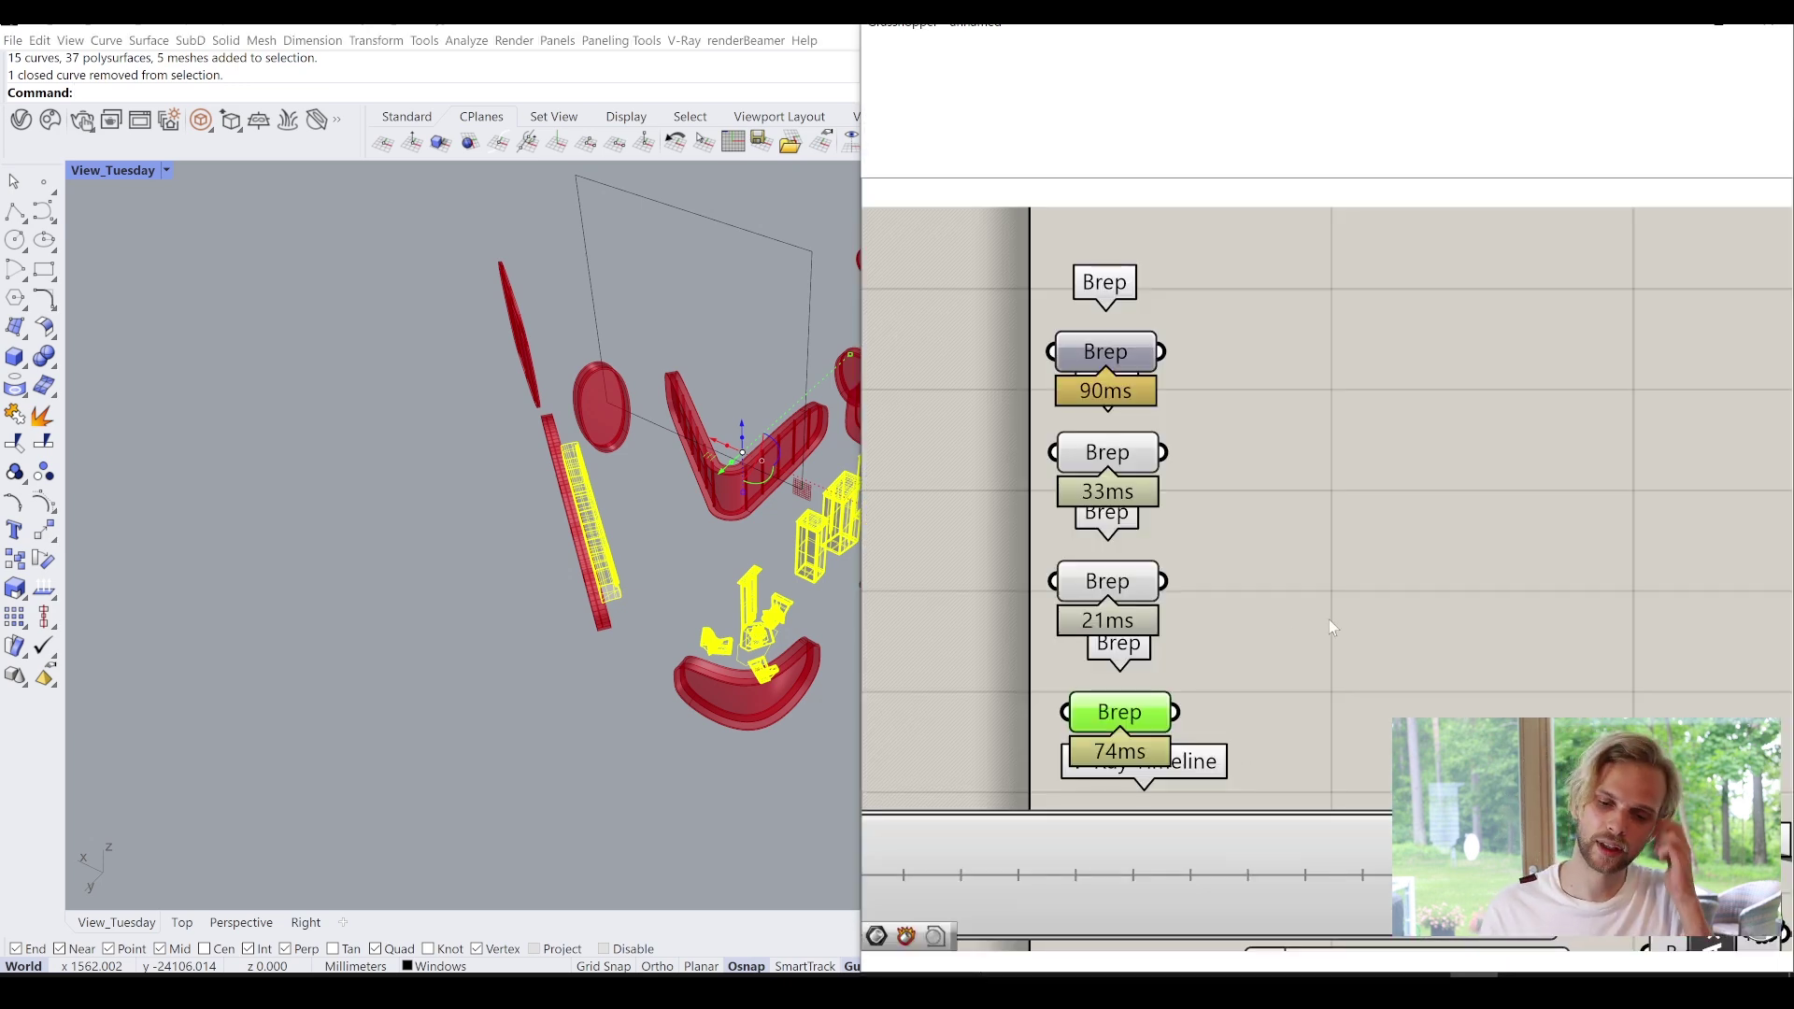
Turn off the Grasshopper preview of the frames, glass and furniture Brep parameters and clear the Rhino selection.
click(1282, 596)
drag(1253, 758, 996, 301)
middle_click(996, 301)
click(1042, 257)
right_drag(1187, 250, 1225, 412)
click(508, 721)
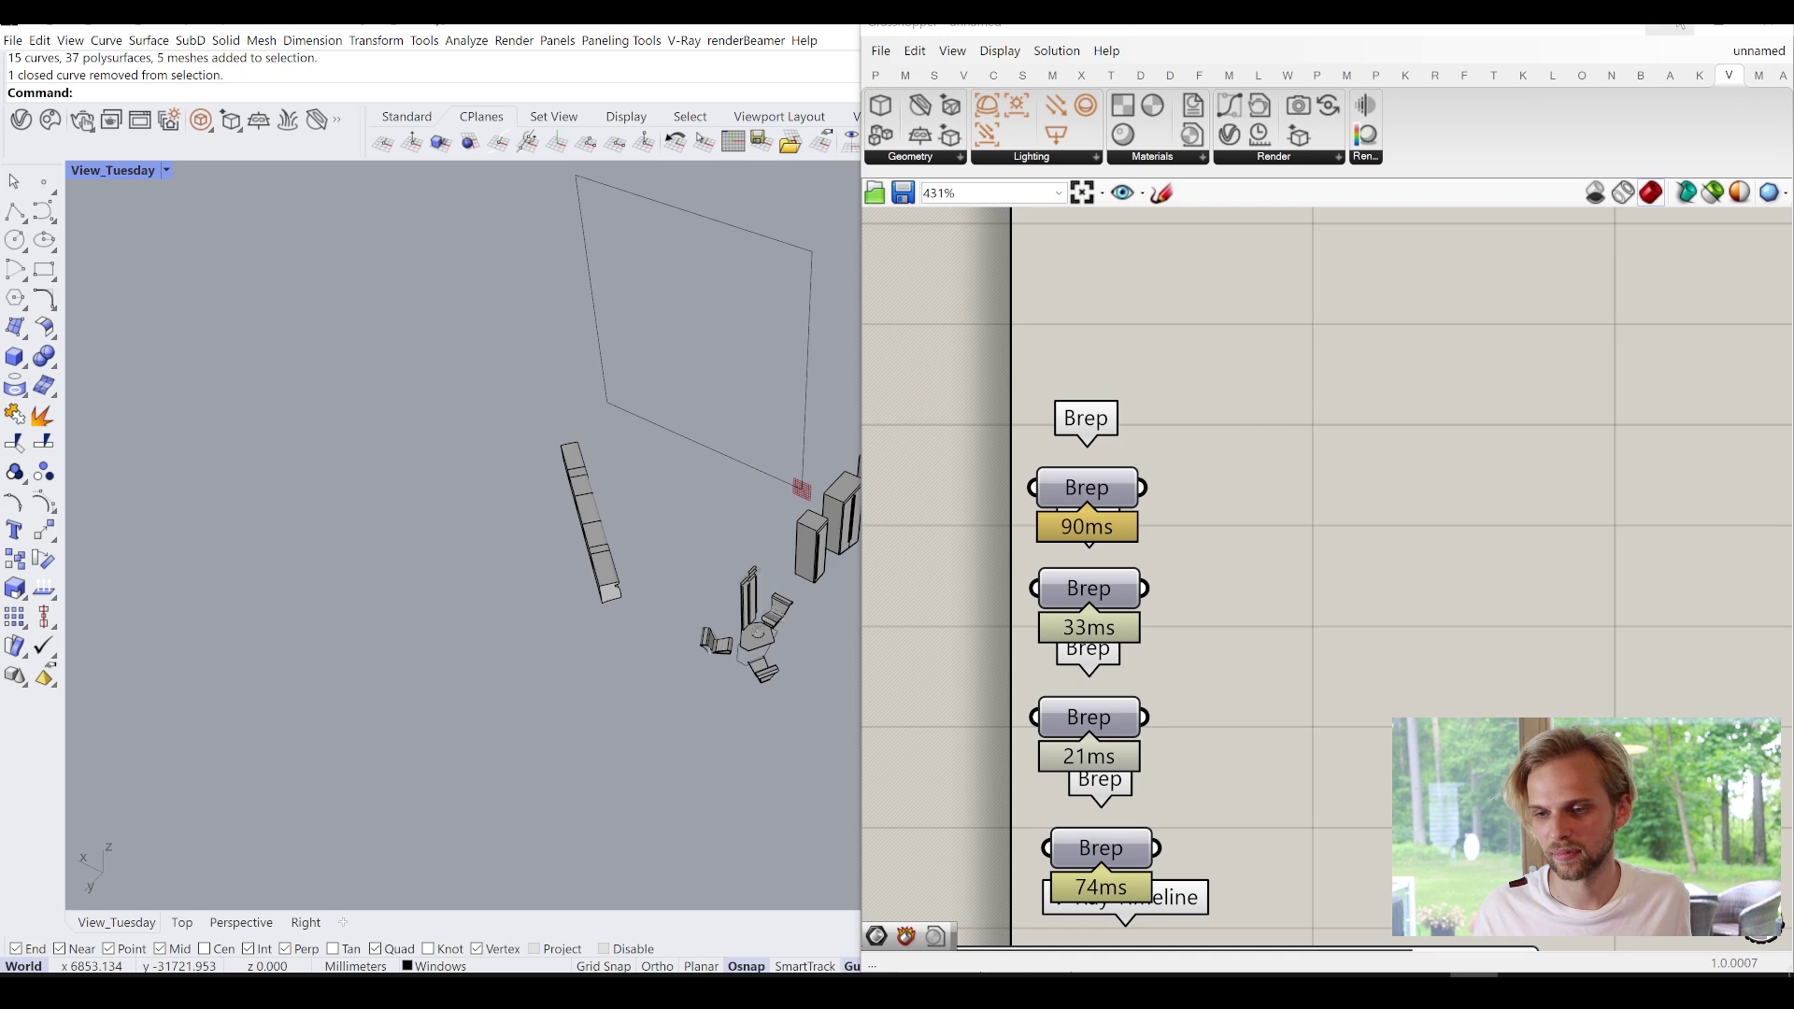
Turn the Glass and Frames layers back on and show the hidden building mass in Rhino.
click(1680, 25)
click(1609, 296)
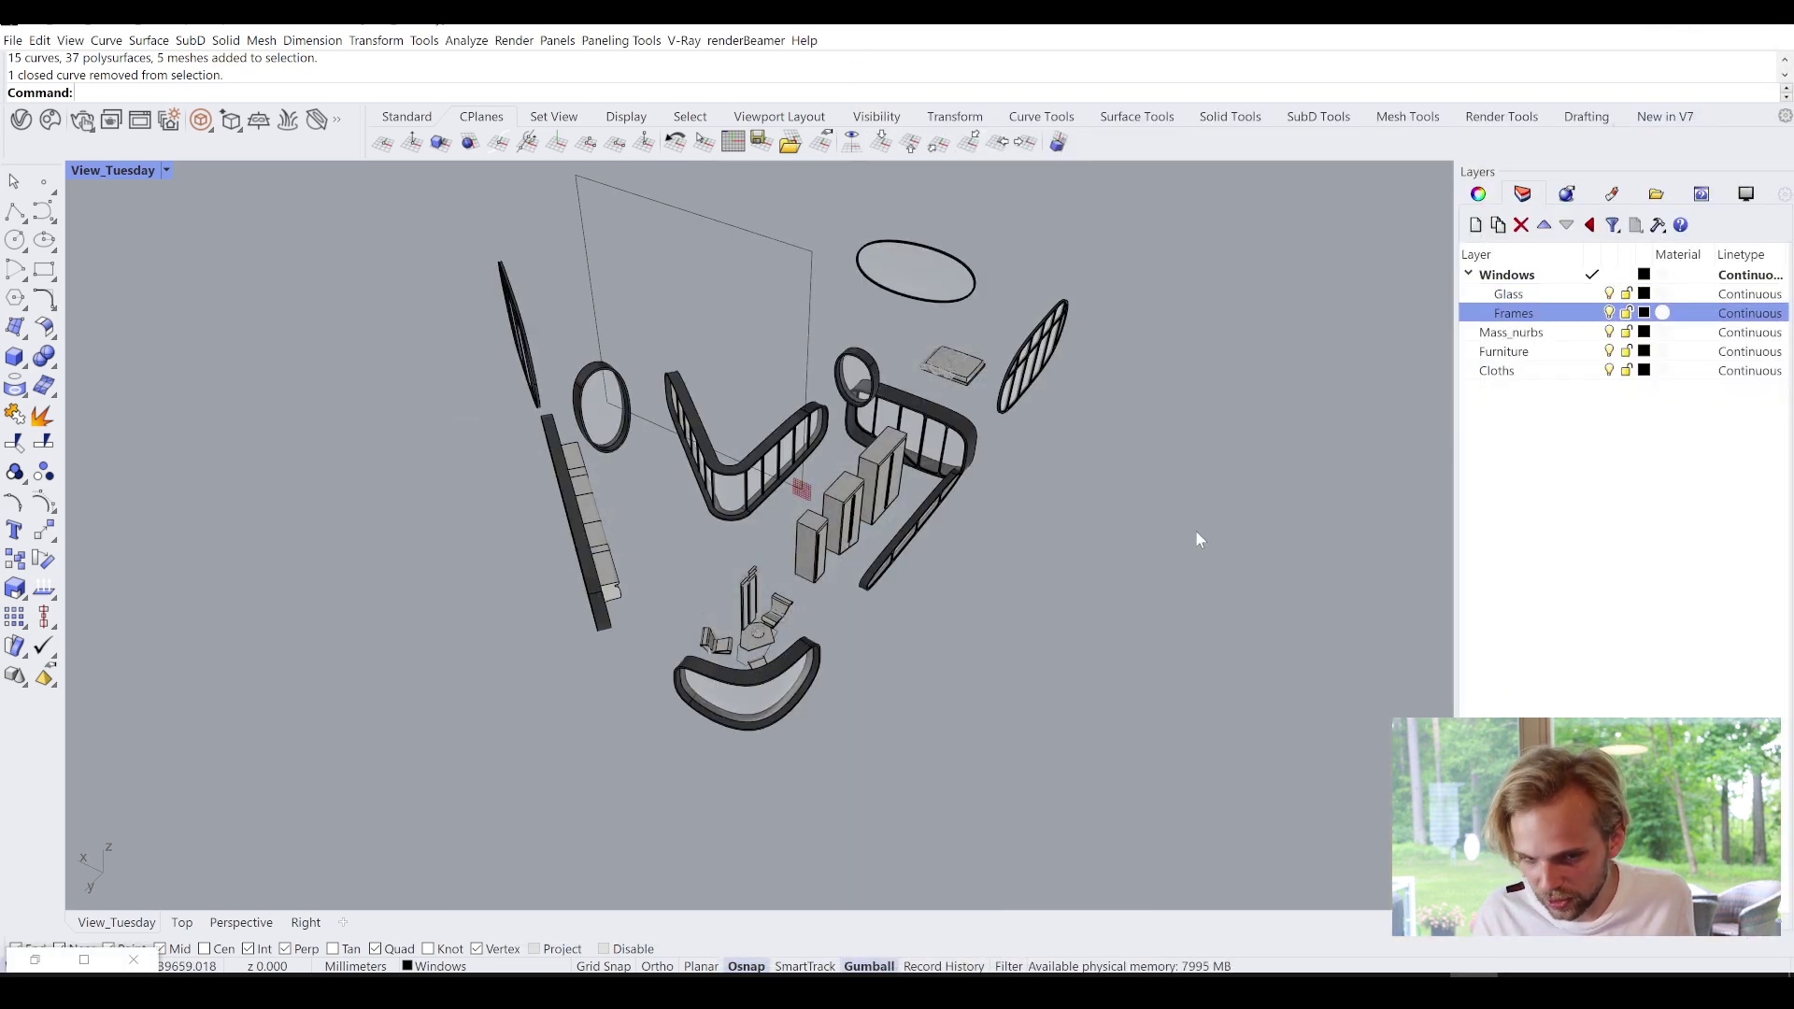
text(Show)
key(Return)
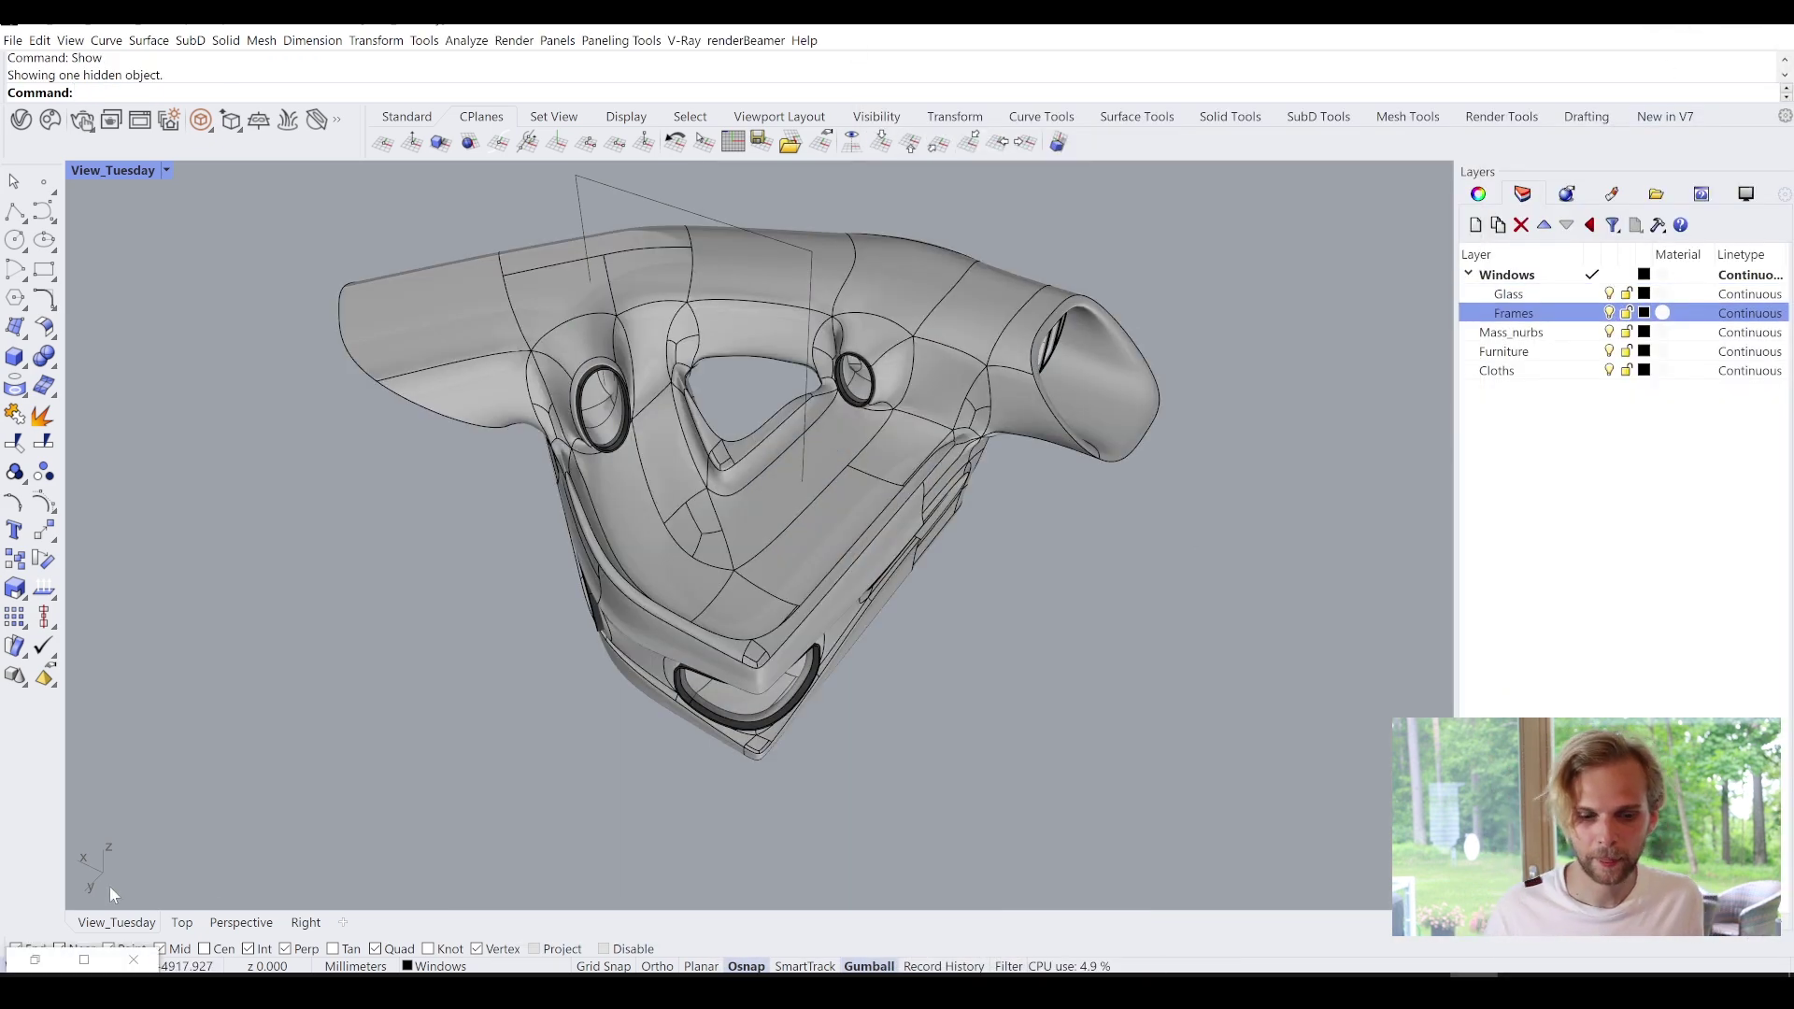
Switch to Grasshopper and move the four Brep parameters into the free space above the V-Ray Timeline.
click(37, 961)
drag(1267, 858, 991, 426)
drag(1090, 589, 1127, 359)
click(1377, 362)
scroll(1372, 360, down, 3)
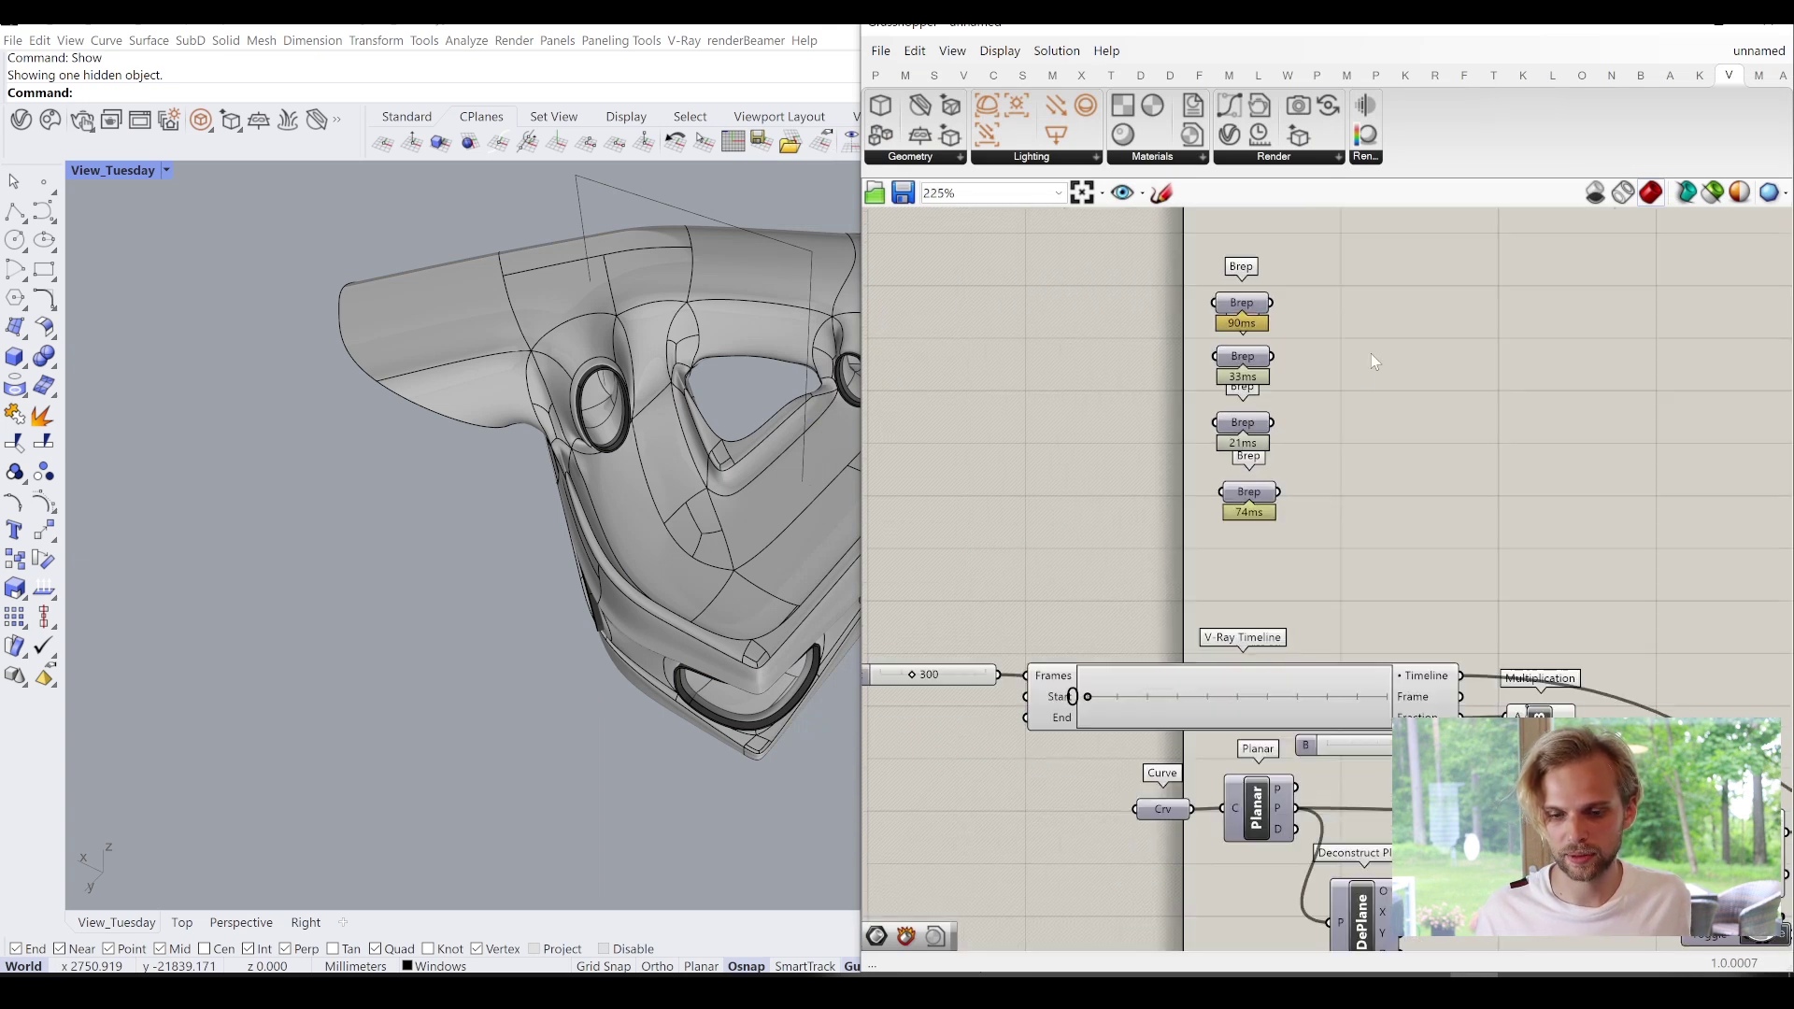
Place a V-Ray Geometry component beside the Brep parameters and make three copies stacked below it.
click(930, 168)
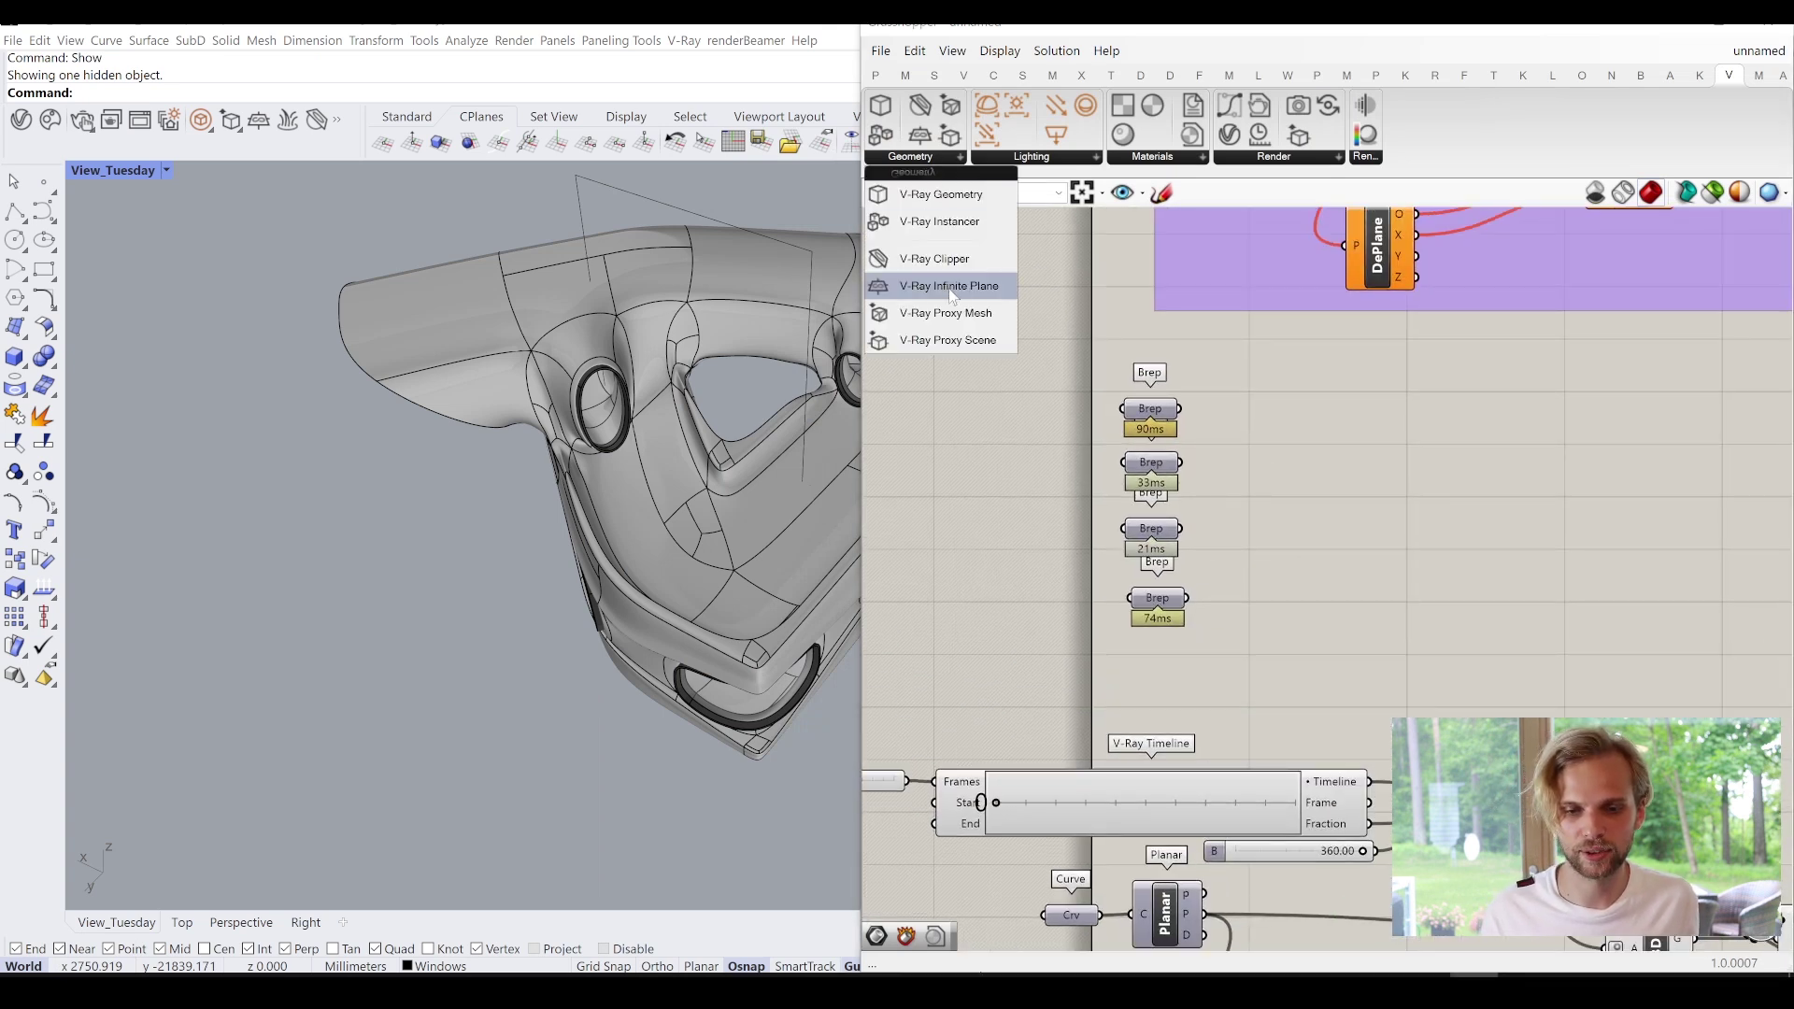
drag(1000, 192, 1274, 402)
scroll(1272, 416, up, 4)
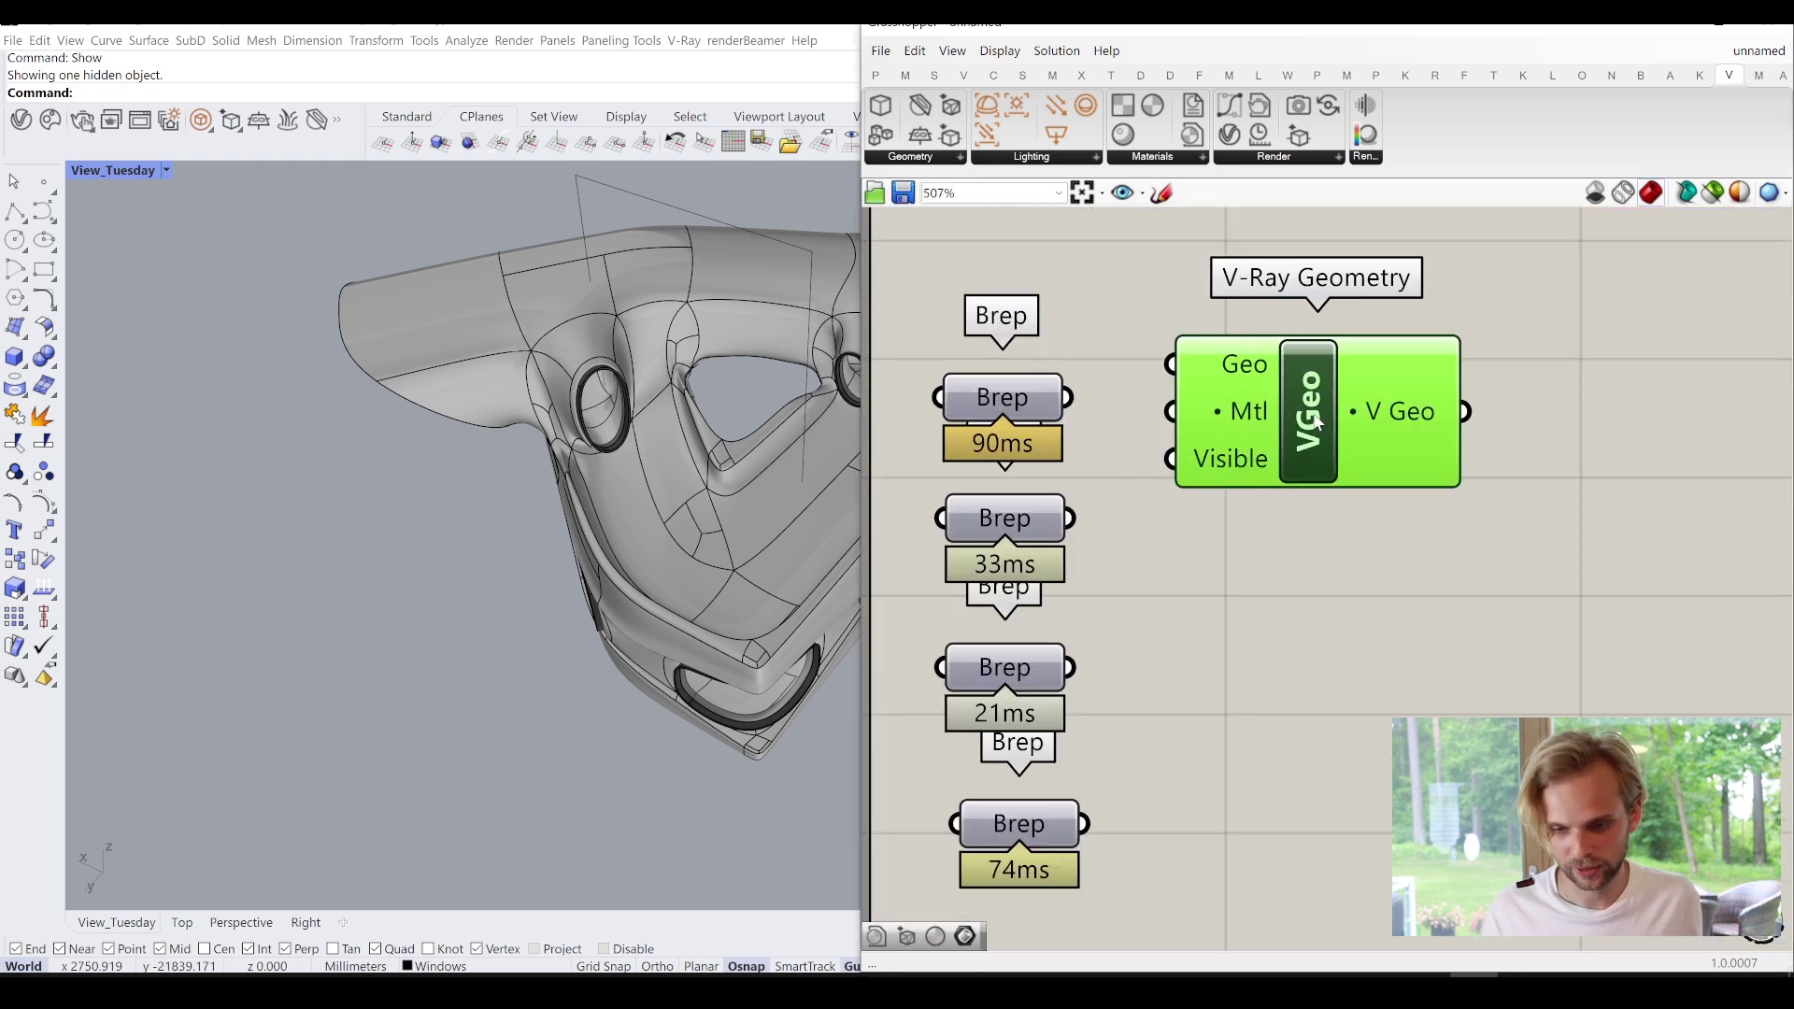
drag(1310, 494, 1335, 678)
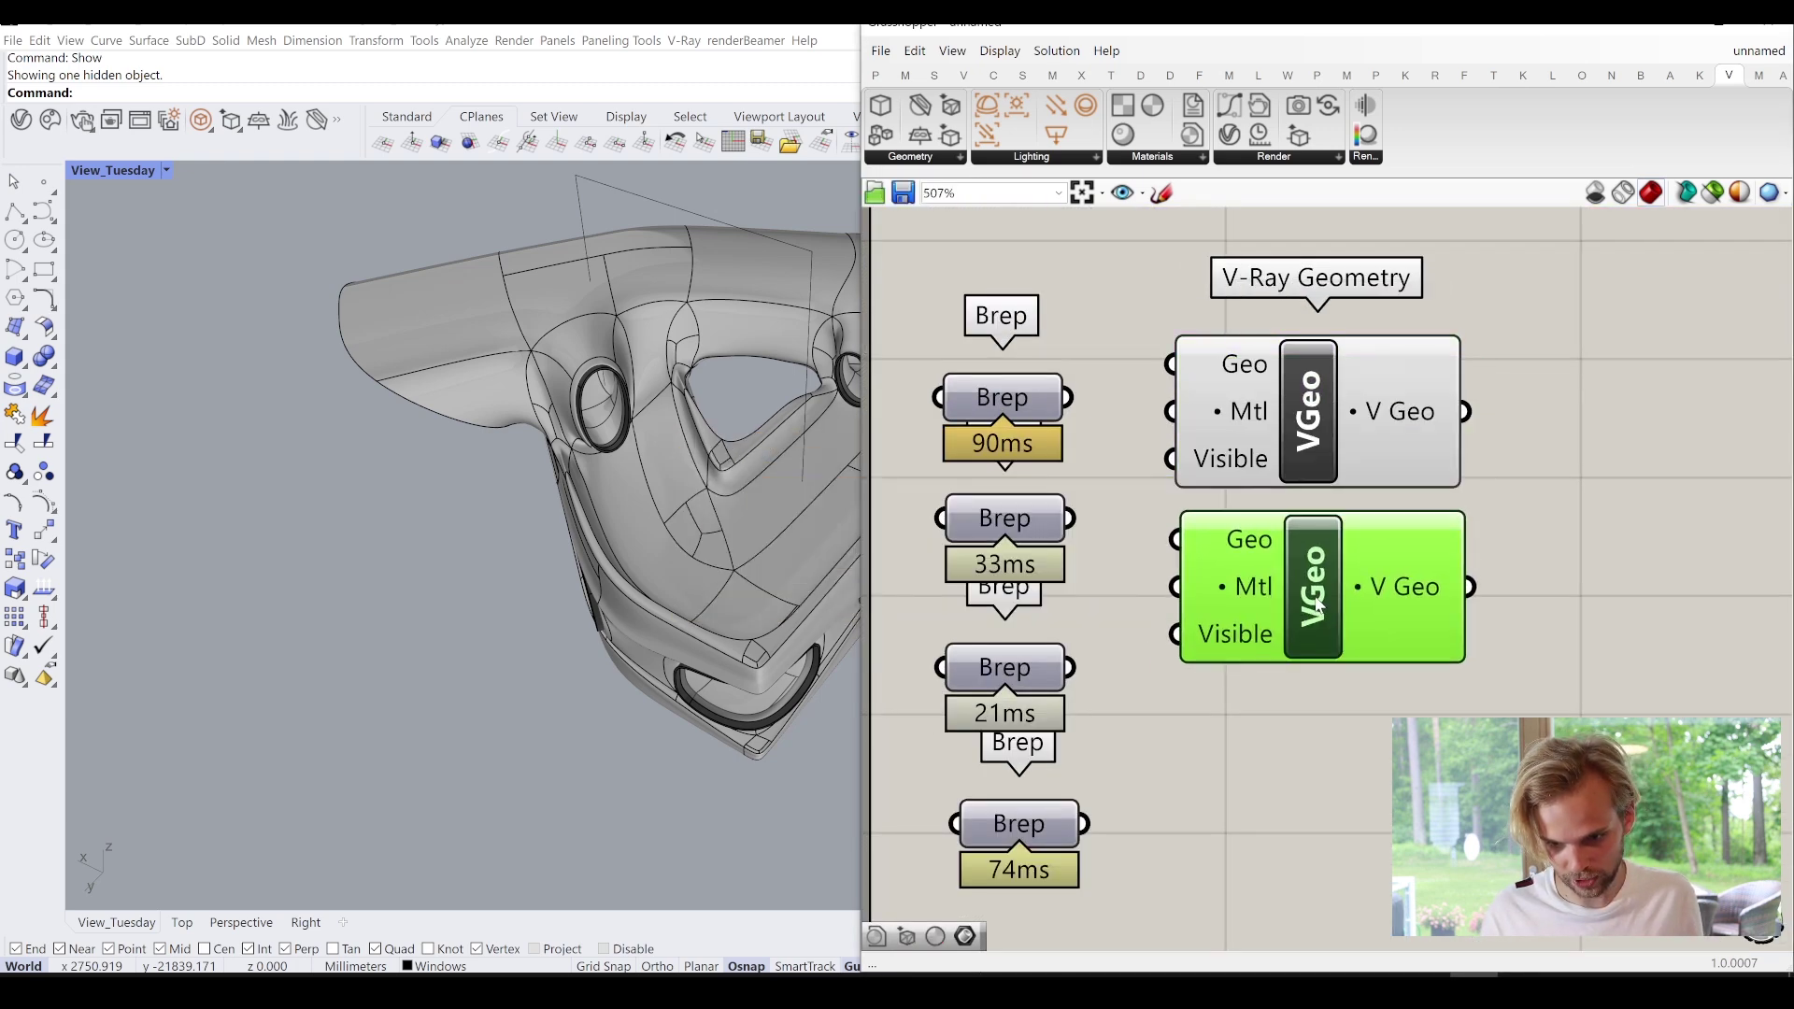
drag(1339, 589, 1313, 799)
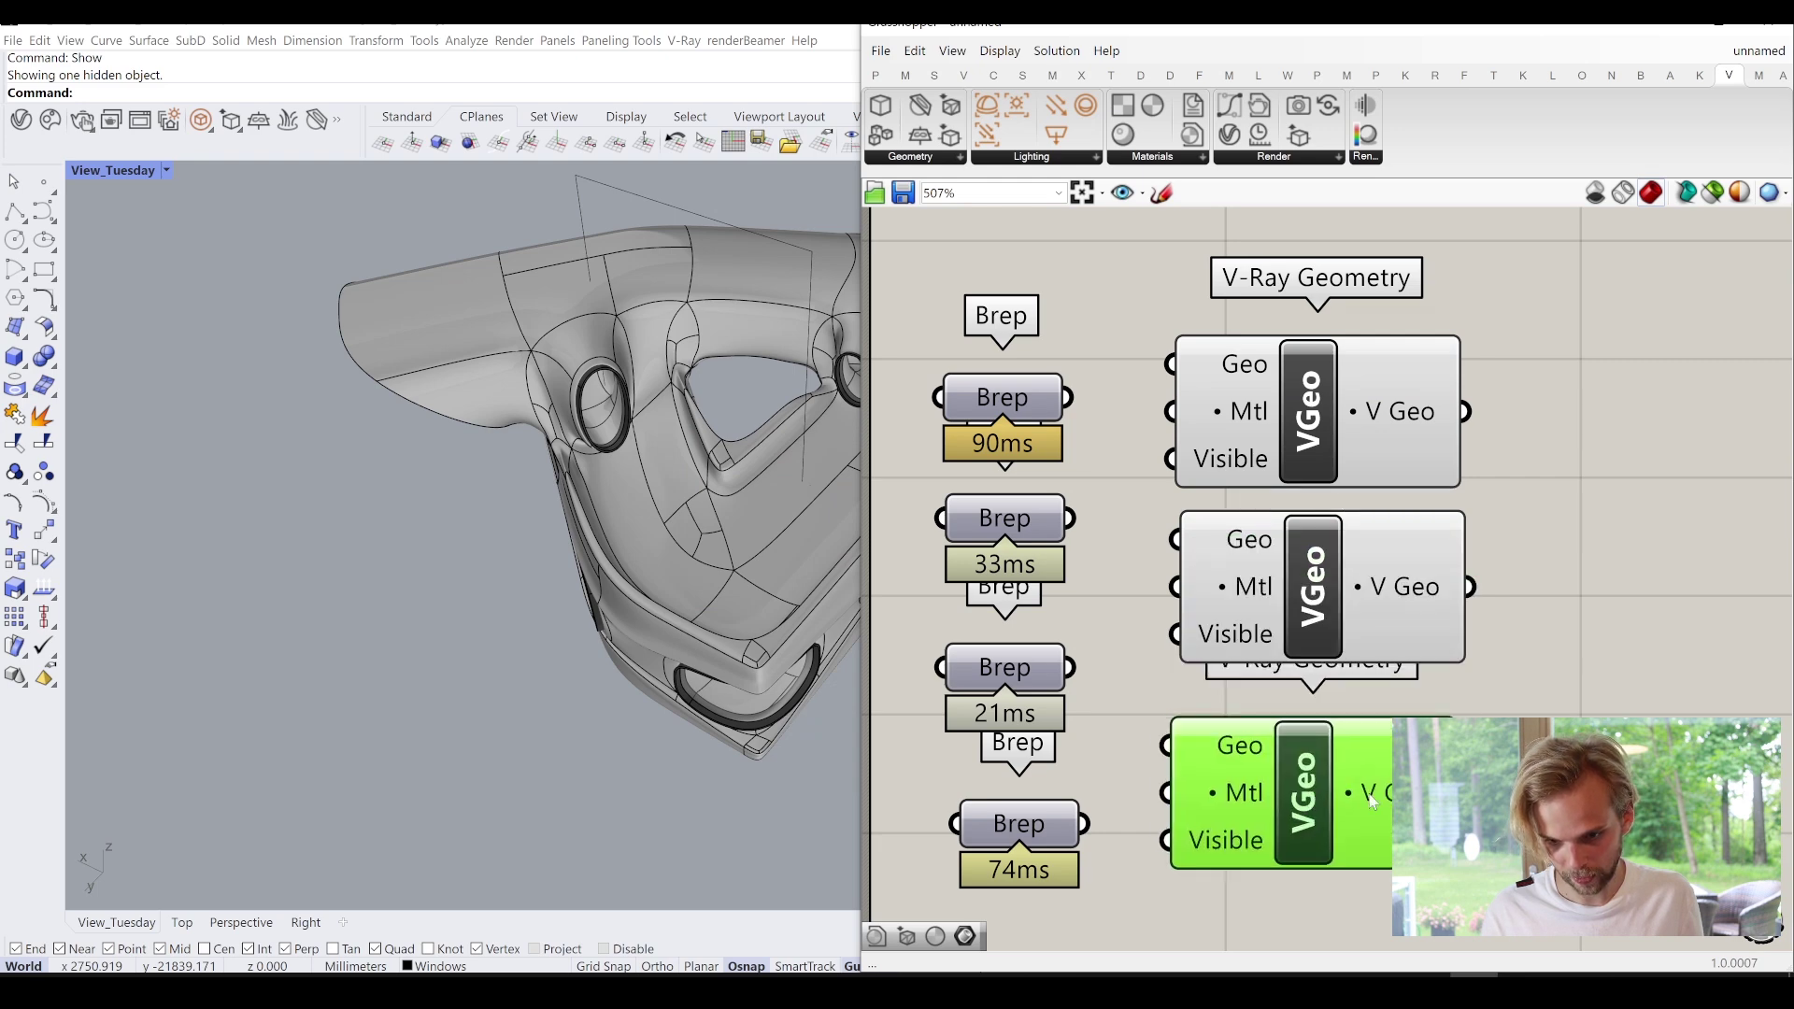
right_drag(1313, 799, 1290, 541)
drag(1313, 608, 1285, 771)
click(1477, 554)
Connect each of the four Brep parameters to the Geo input of its own V-Ray Geometry component.
drag(1066, 567, 1156, 685)
drag(1051, 410, 1156, 457)
drag(1049, 259, 1154, 282)
right_drag(1158, 299, 1159, 508)
drag(1049, 347, 1149, 315)
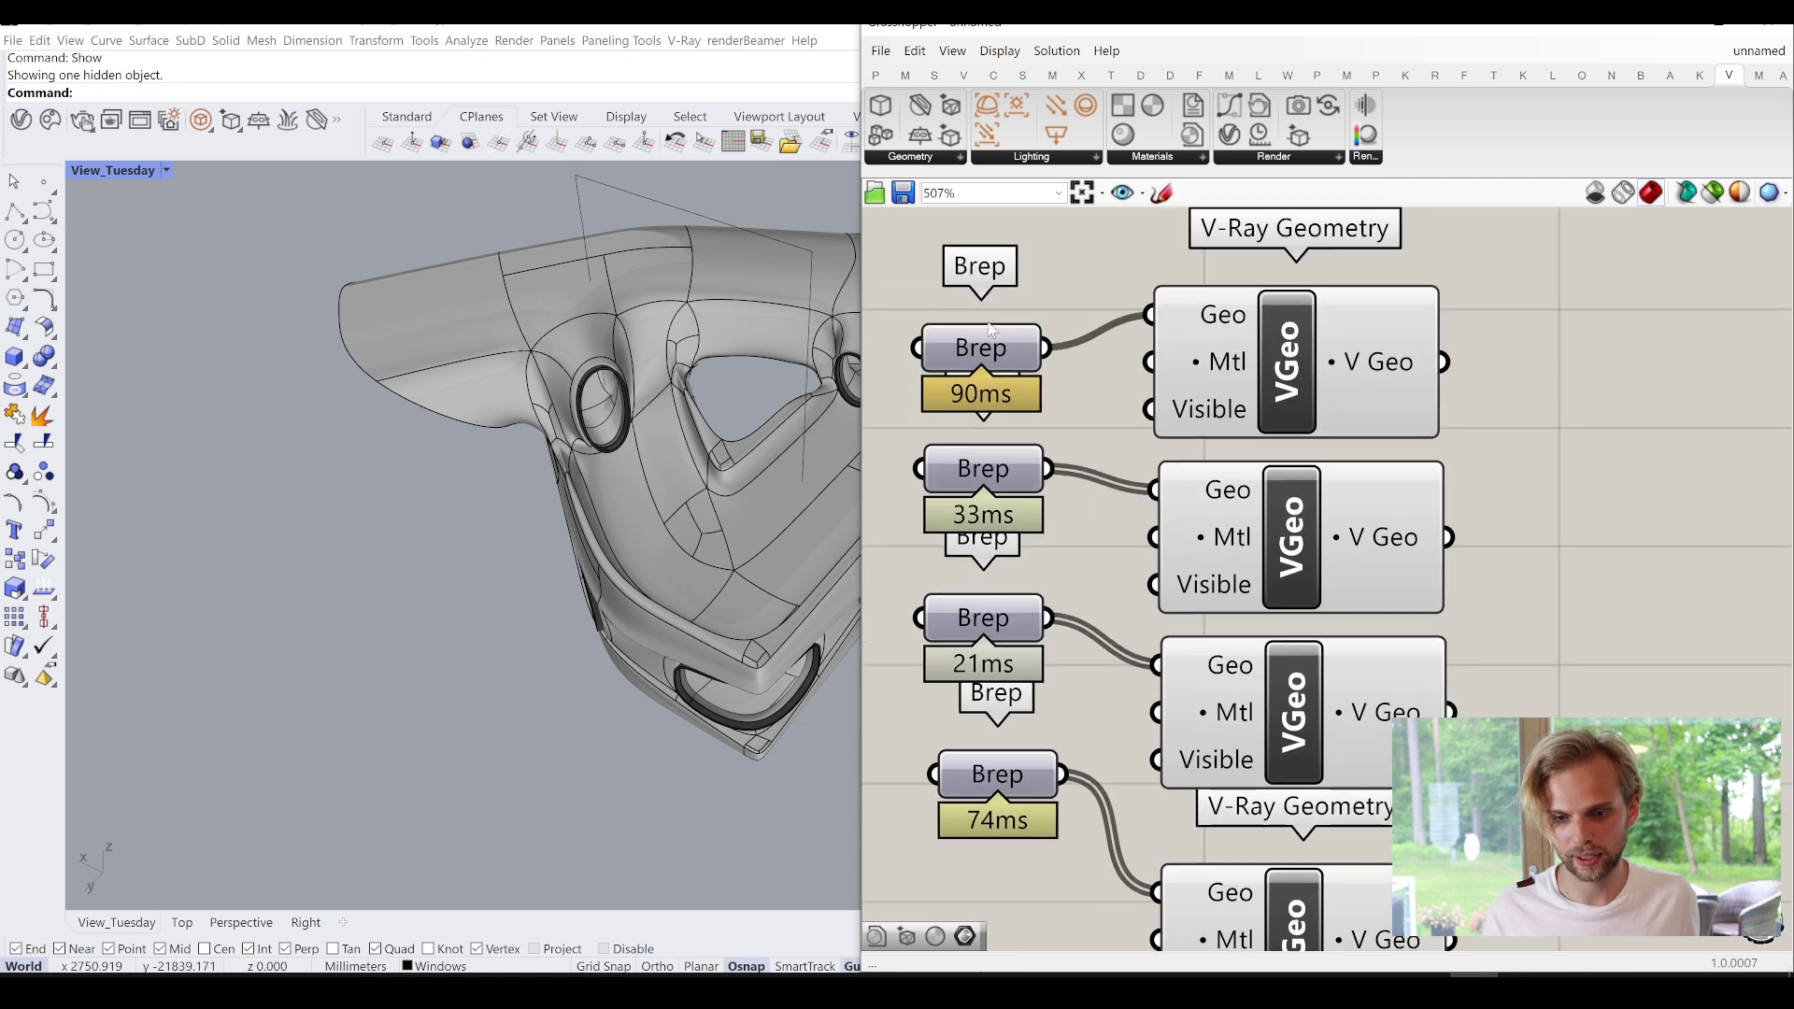
Add a V-Ray Material from Project component and connect it to the Mtl input of the first V-Ray Geometry.
drag(984, 345, 995, 279)
right_drag(1023, 411, 1121, 411)
click(1173, 158)
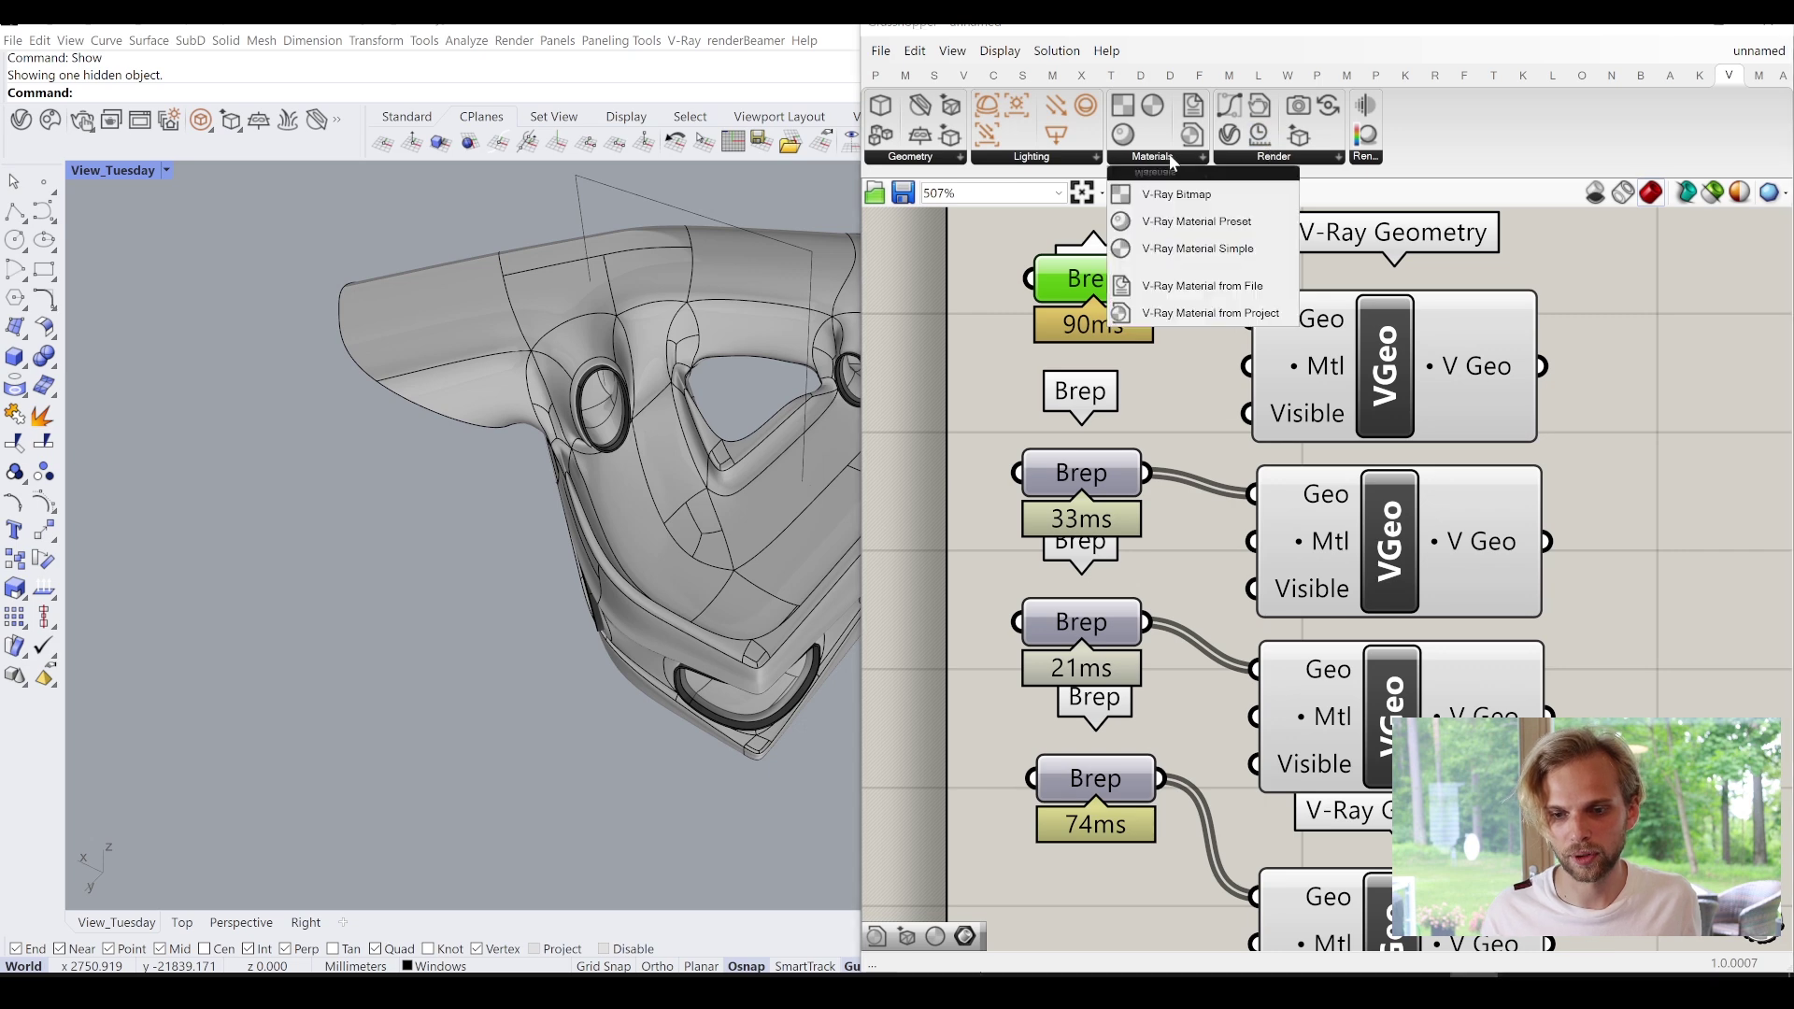
drag(1206, 313, 986, 376)
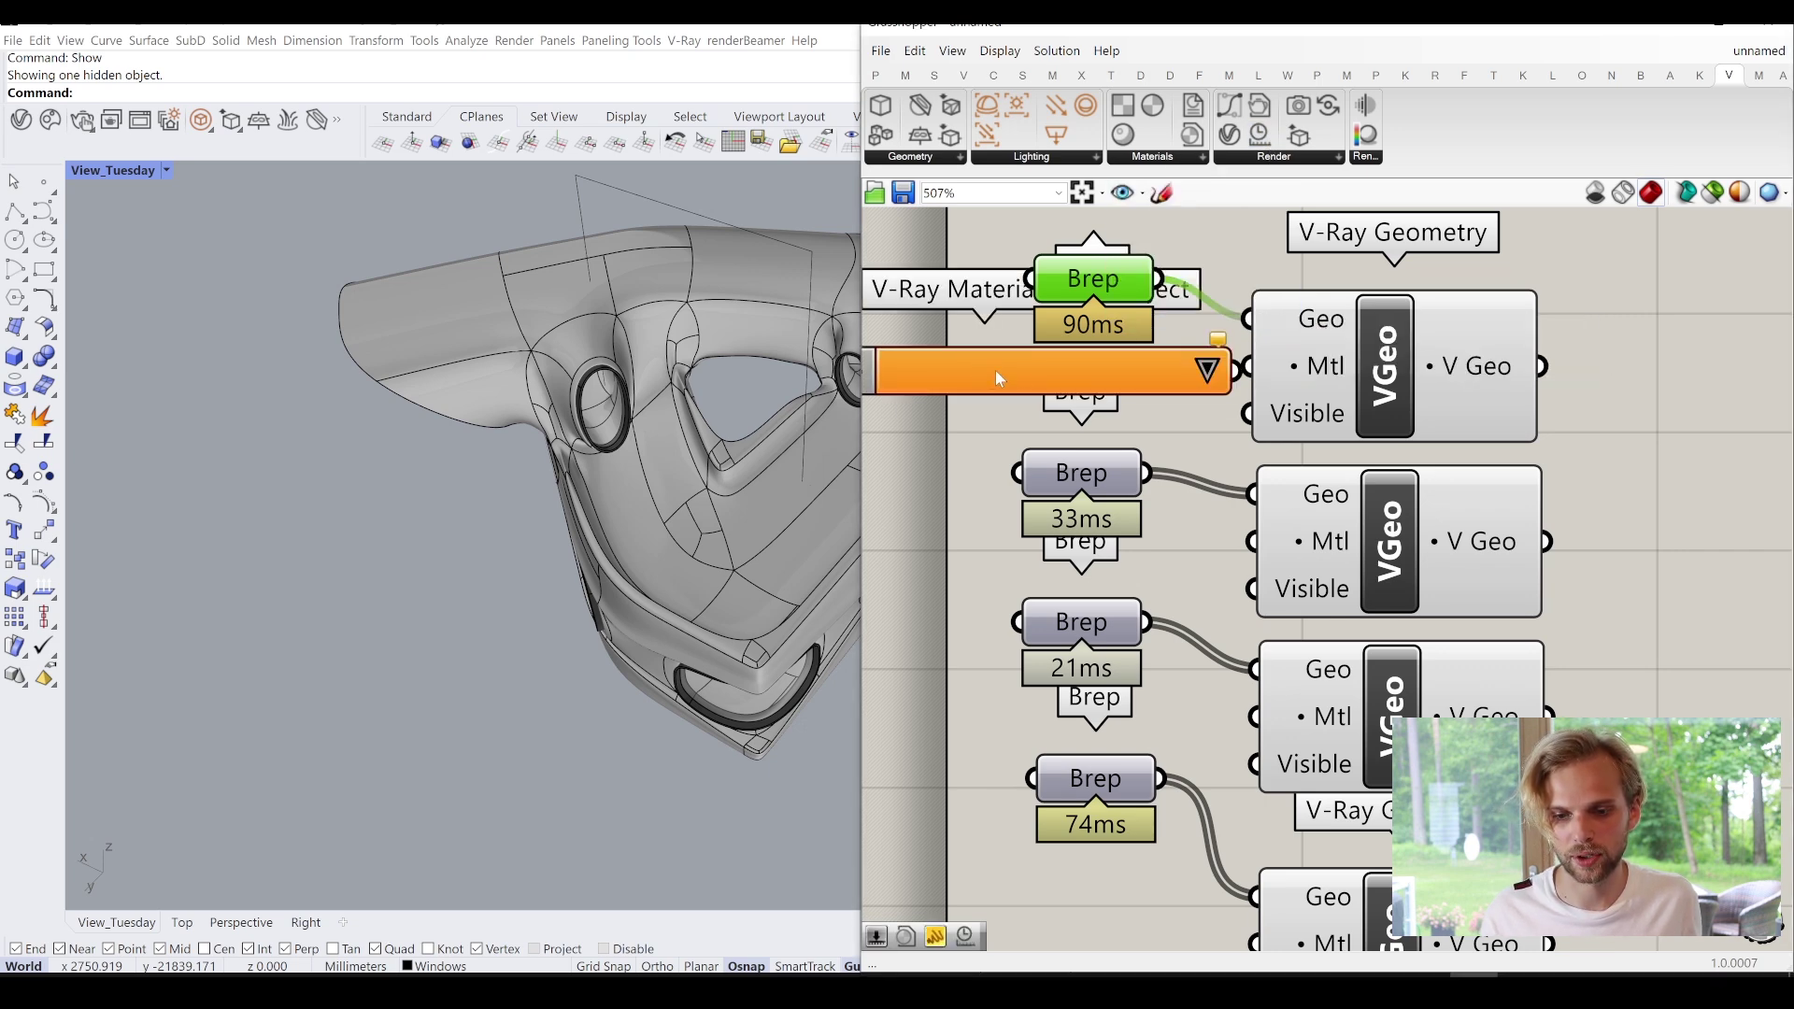
drag(1238, 369, 1250, 366)
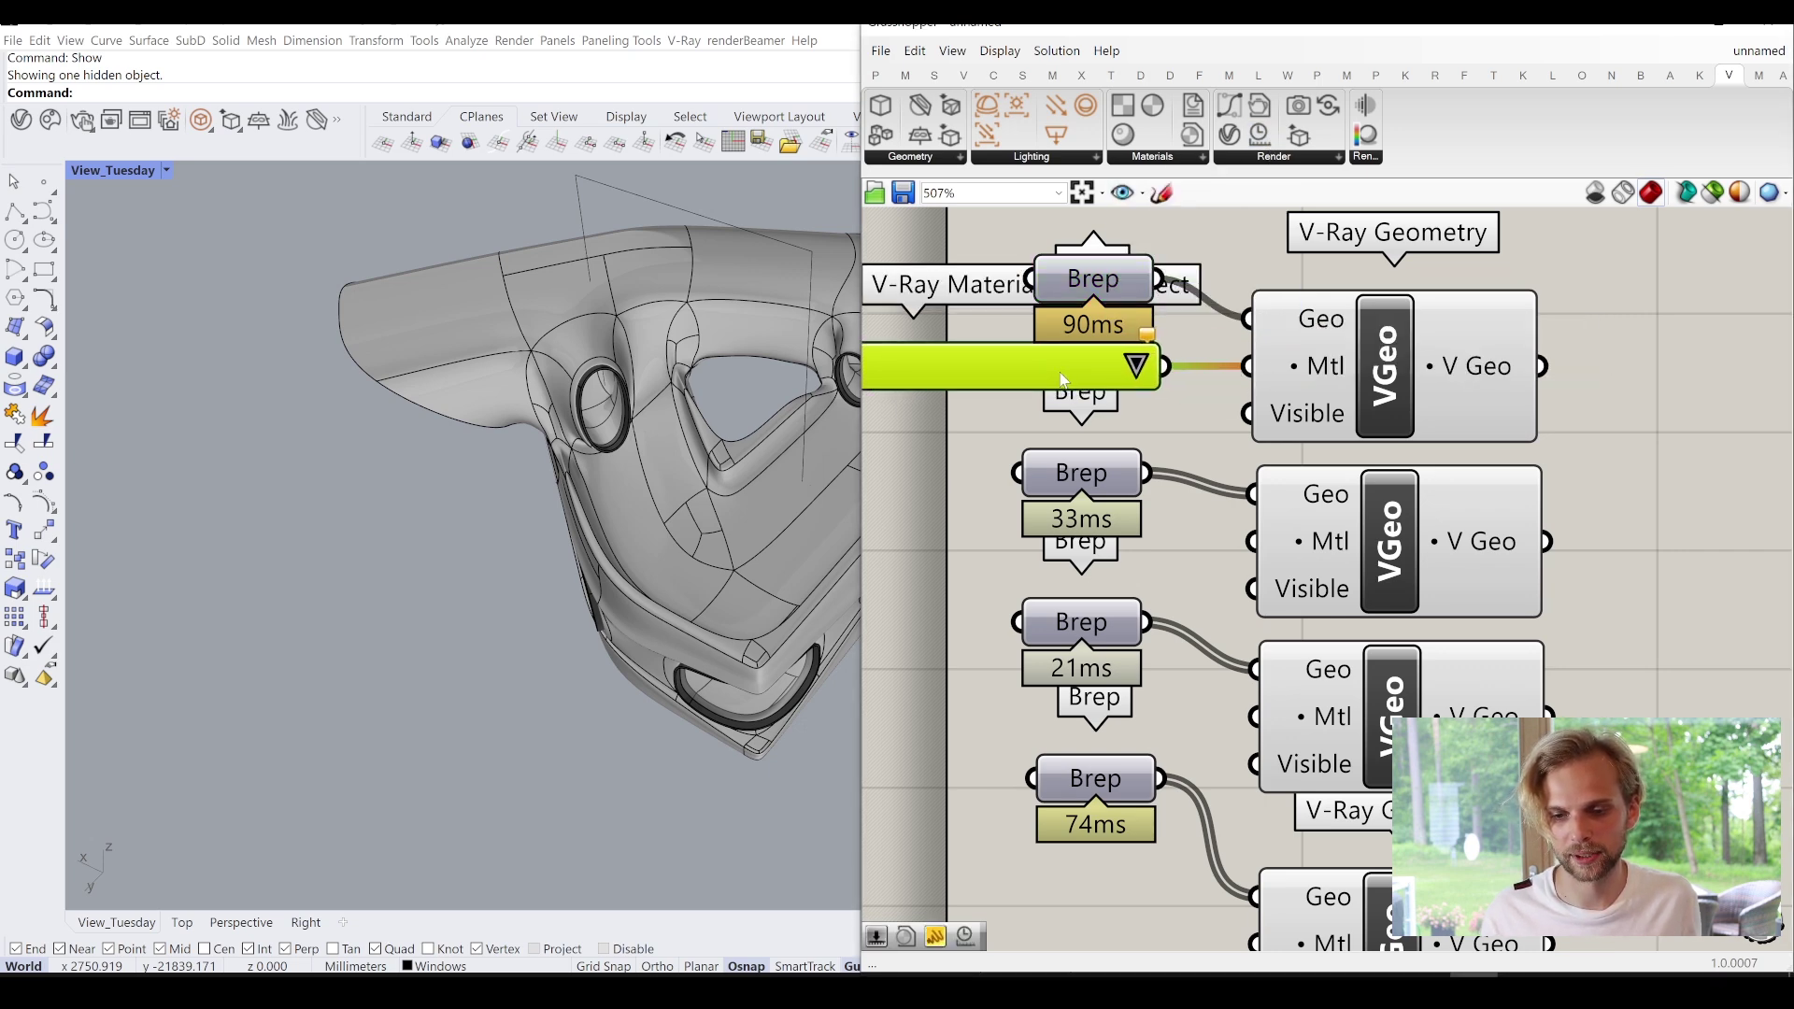
Copy the V-Ray Material from Project component three times and connect the copies to the Mtl inputs of the remaining V-Ray Geometry components.
scroll(1063, 378, down, 3)
alt+drag(1107, 324, 1068, 544)
drag(1122, 479, 1103, 678)
drag(1257, 666, 1313, 687)
drag(1239, 545, 1309, 540)
drag(1244, 439, 1310, 432)
Assign the project material /Generic#1 to the mass geometry and /Generic#2 to the frames geometry.
click(1238, 324)
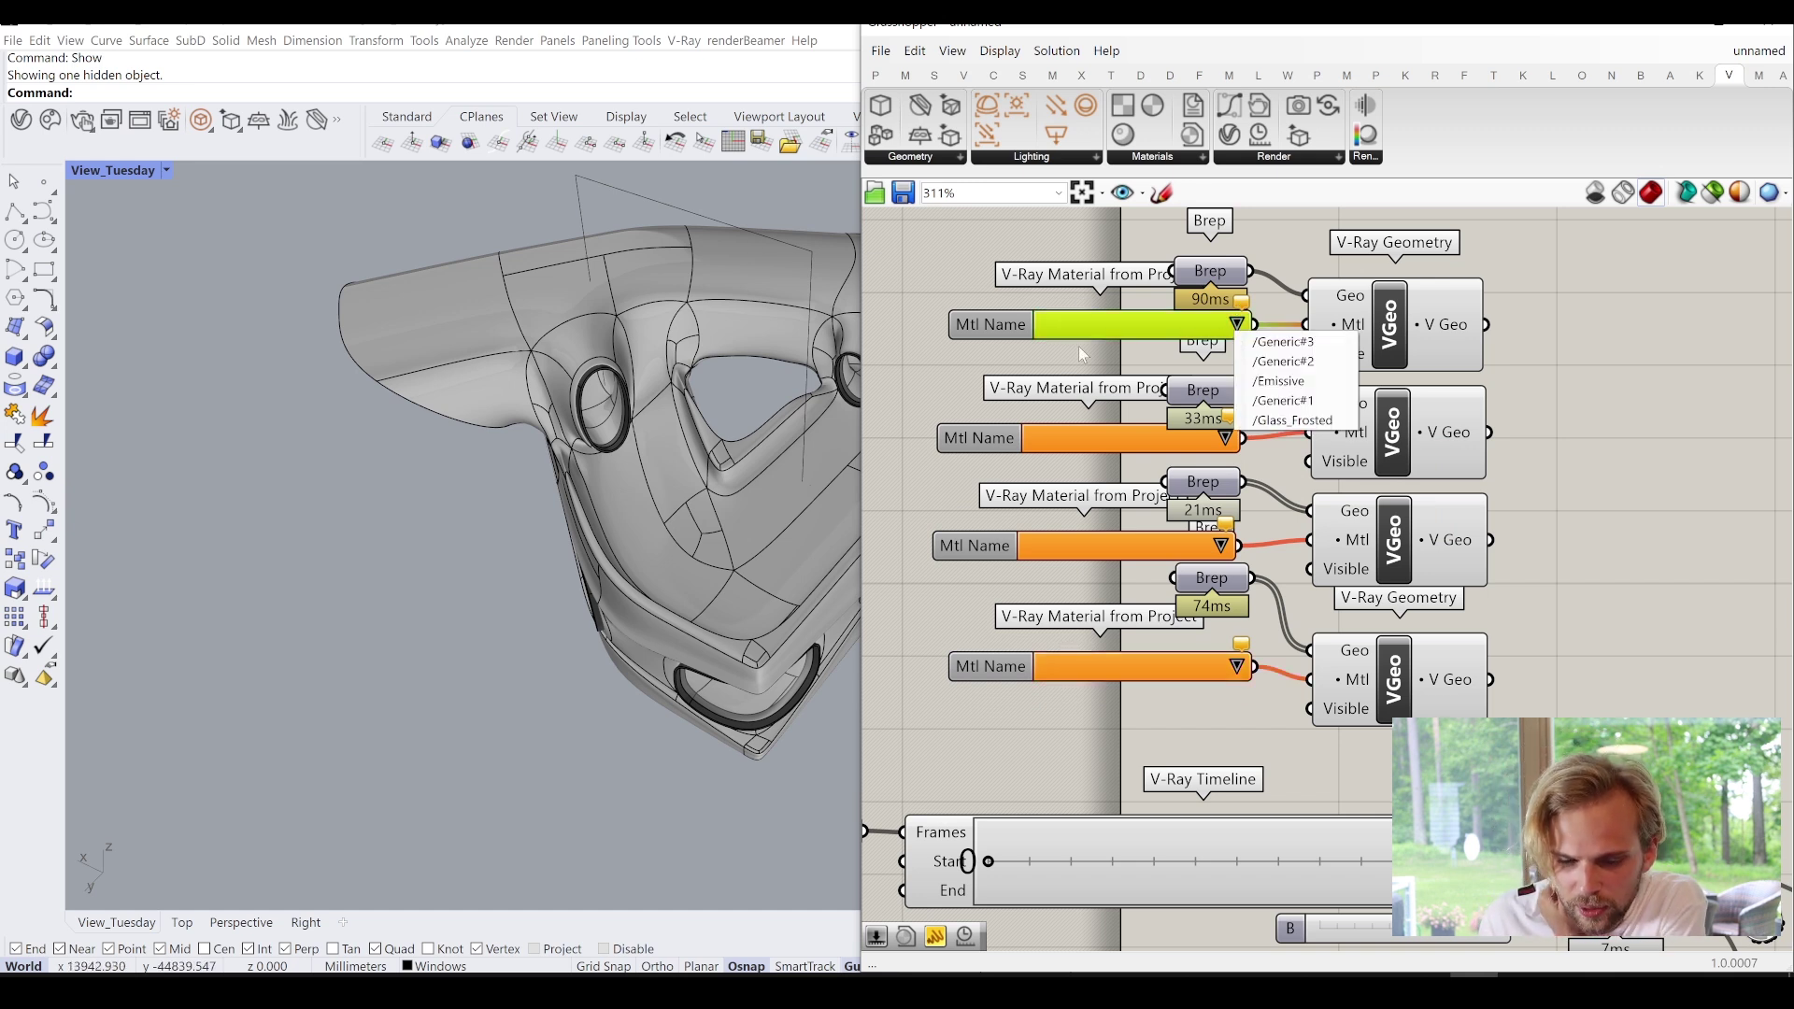
click(1280, 402)
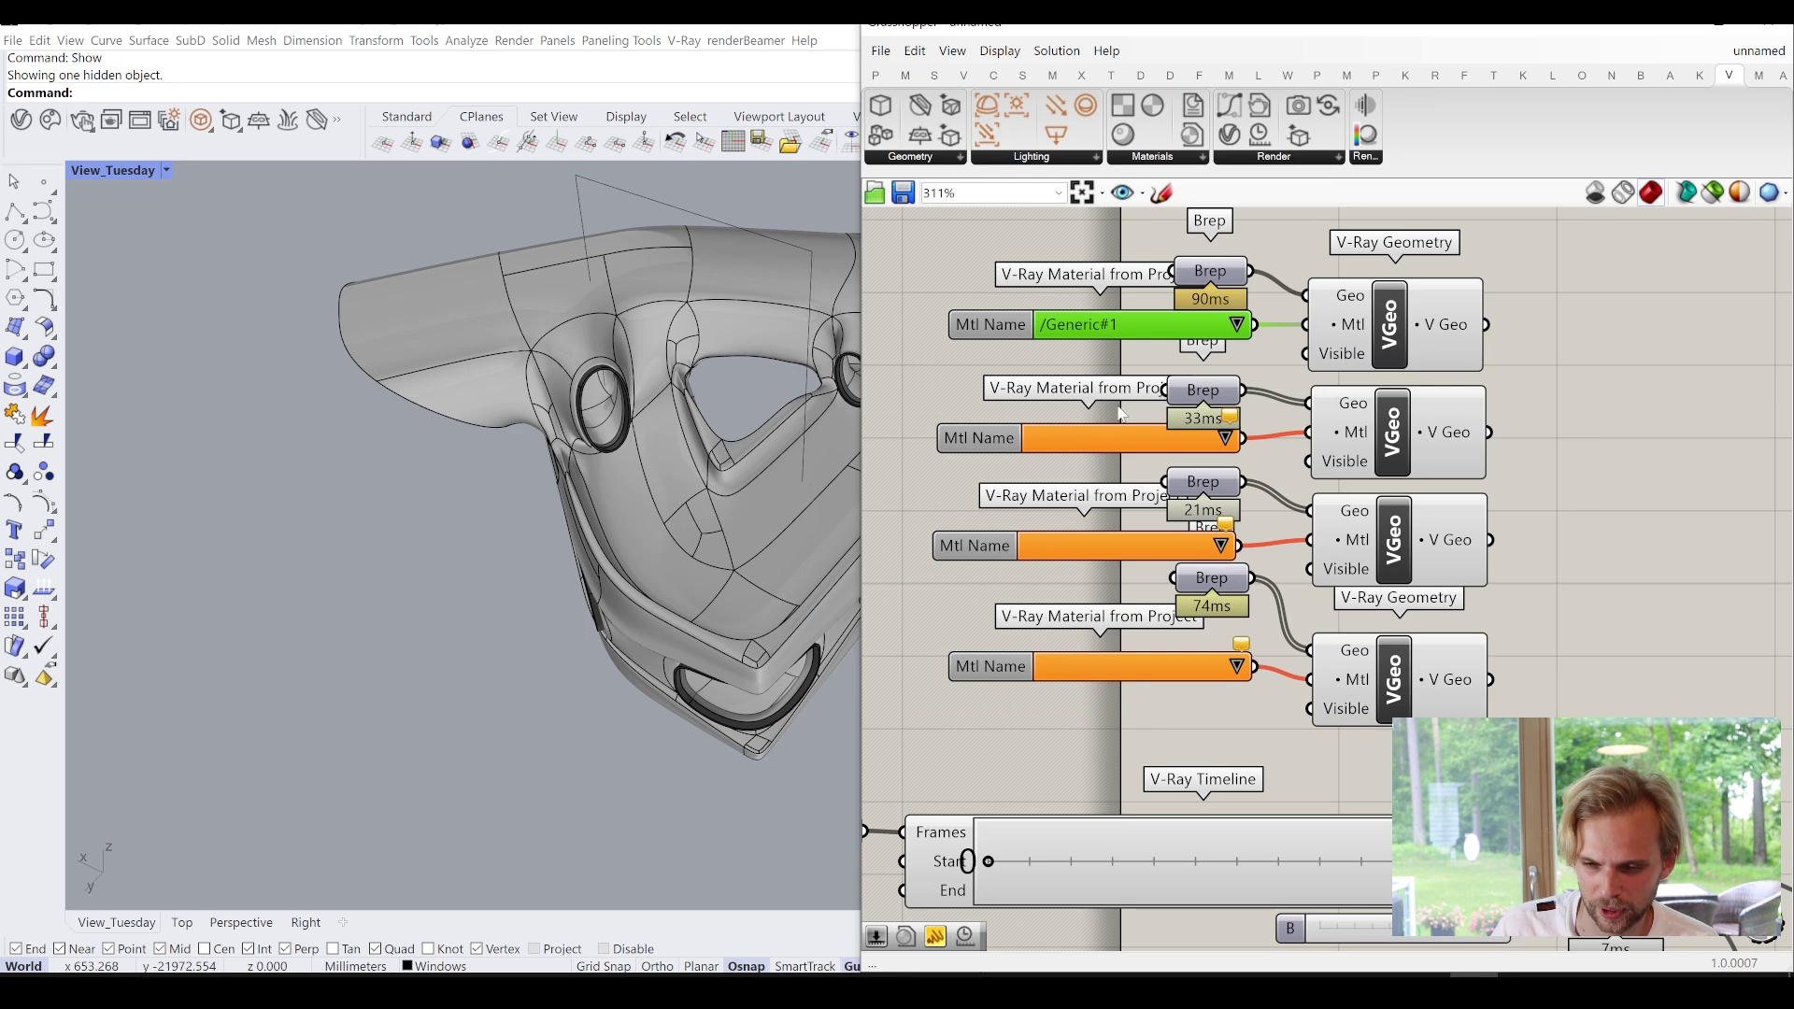
right_drag(1119, 414, 1139, 532)
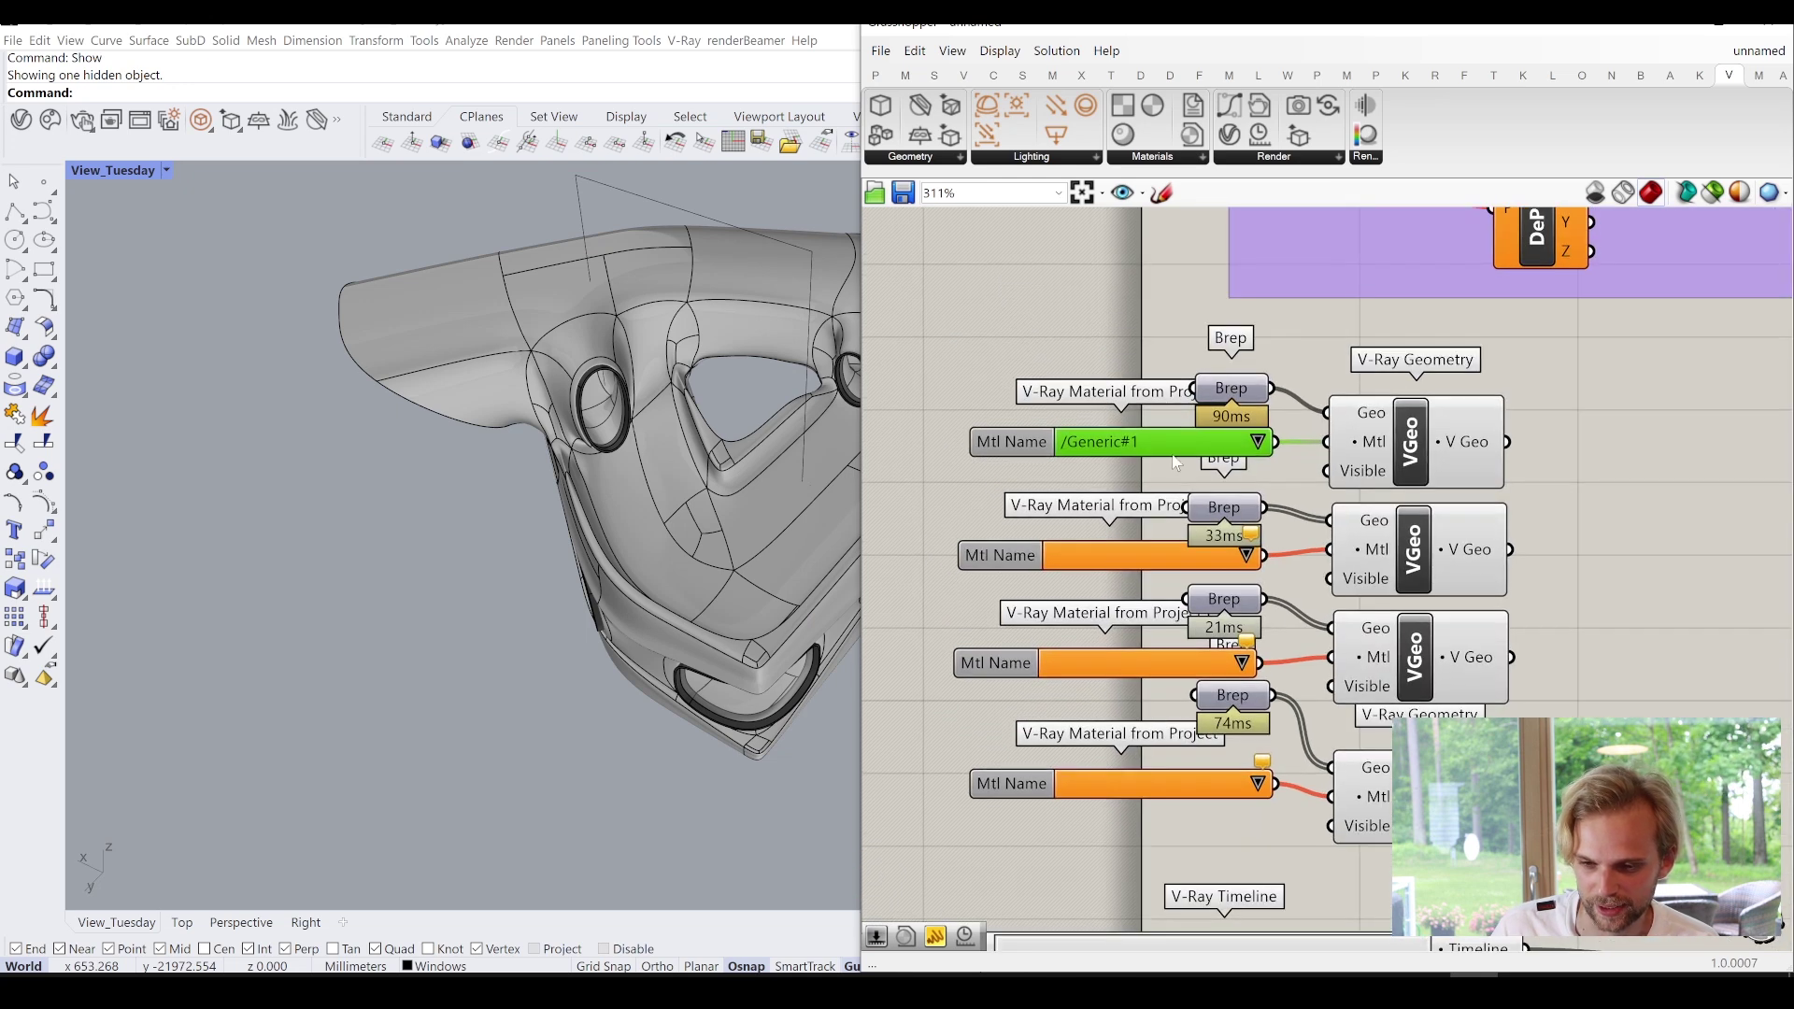
drag(1168, 453, 1128, 441)
click(955, 490)
click(1399, 560)
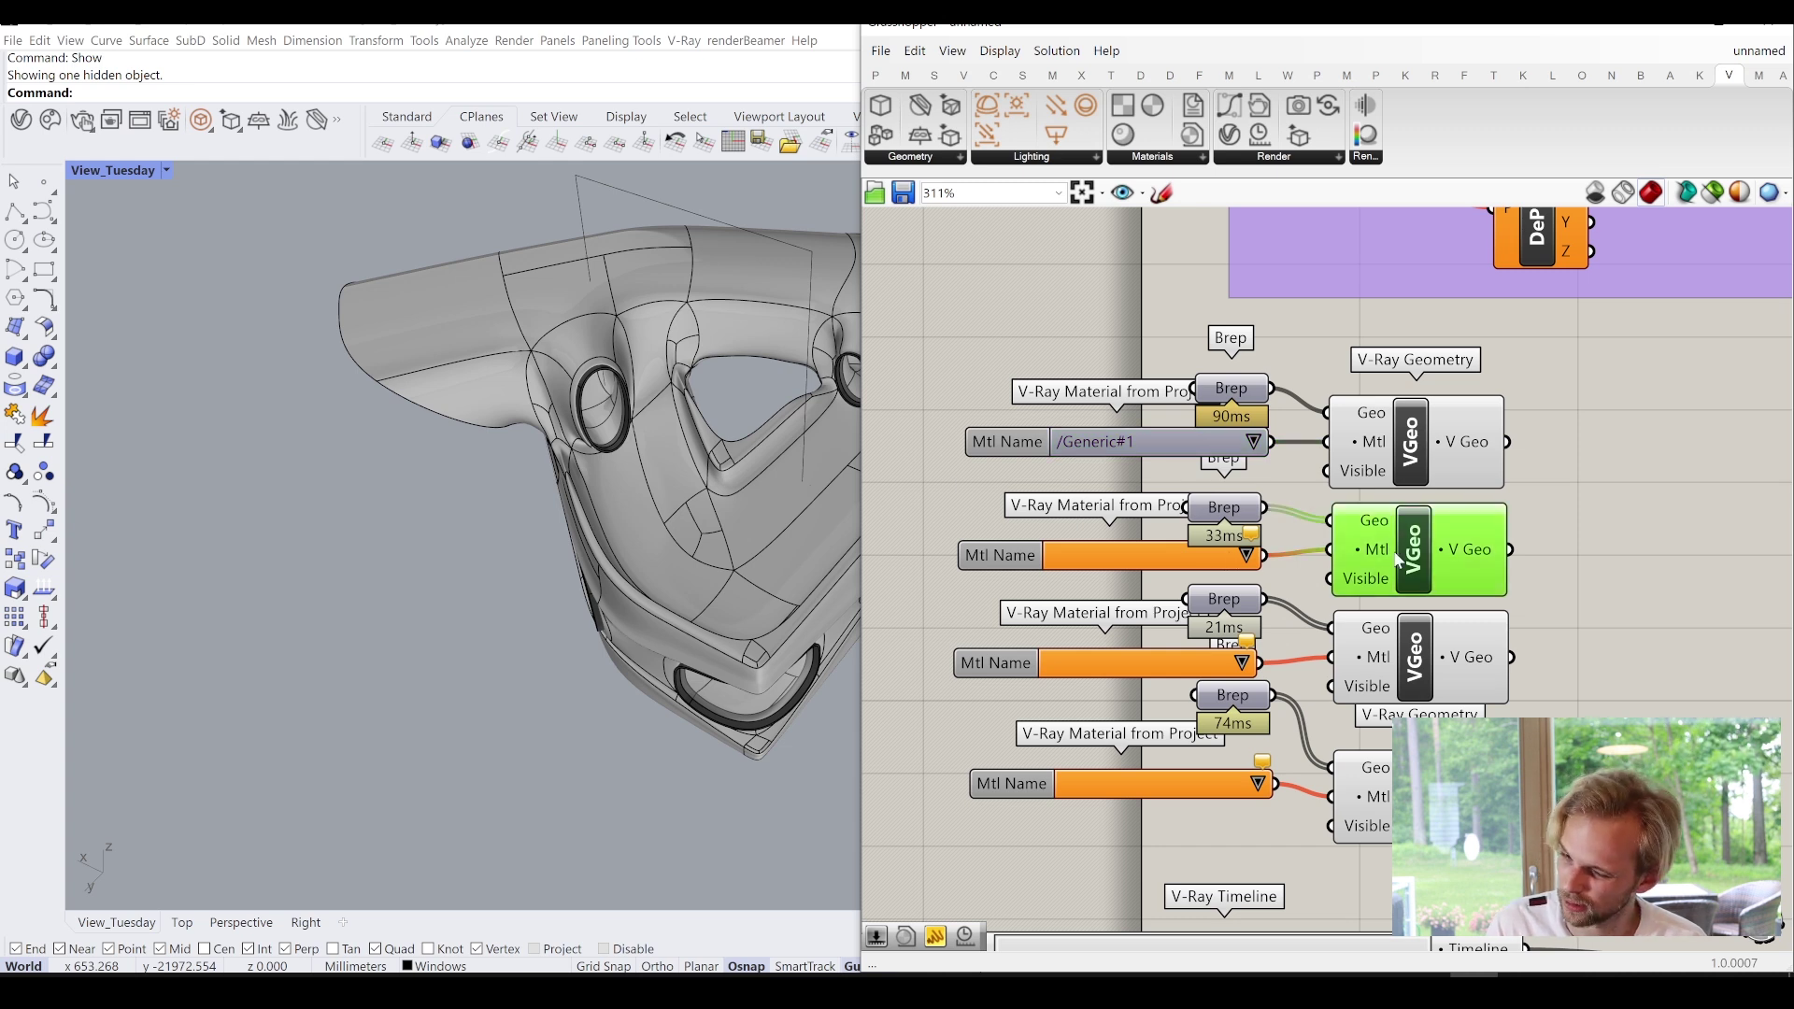
click(1245, 556)
click(1285, 574)
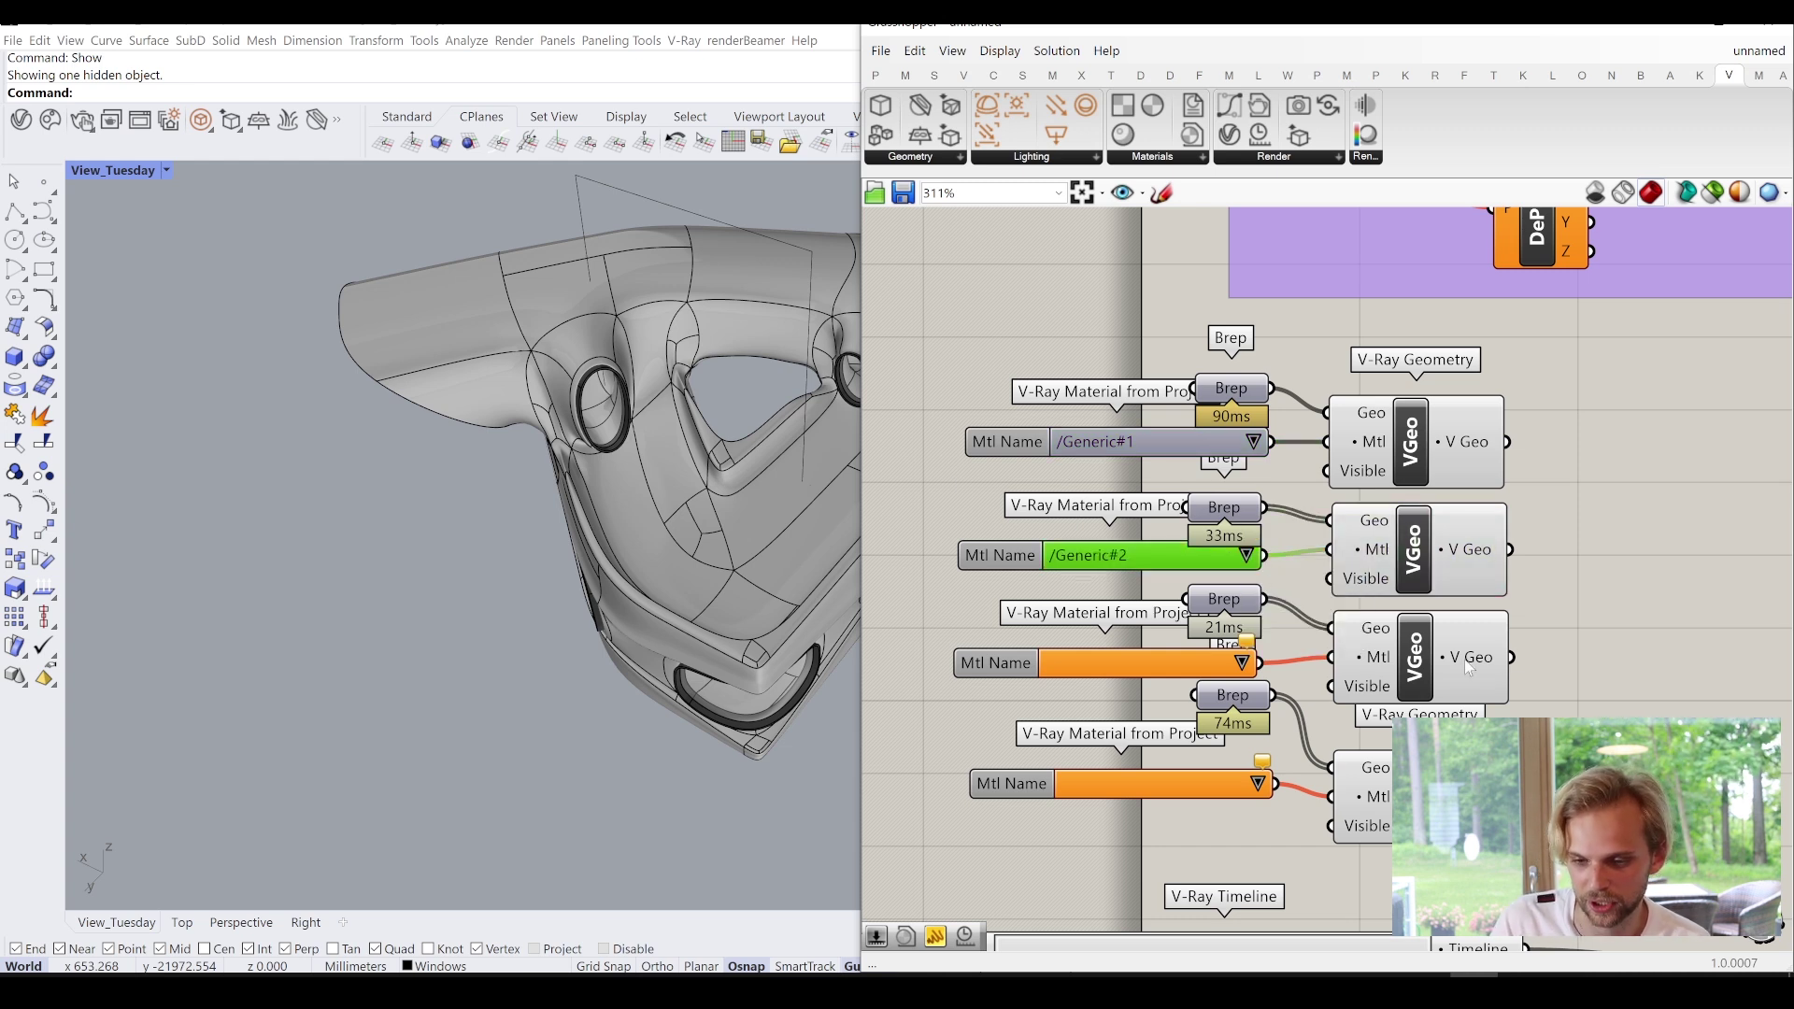
Assign the project material /Glass_Frosted to the glass geometry and /Generic#1 to the furniture geometry.
click(1244, 666)
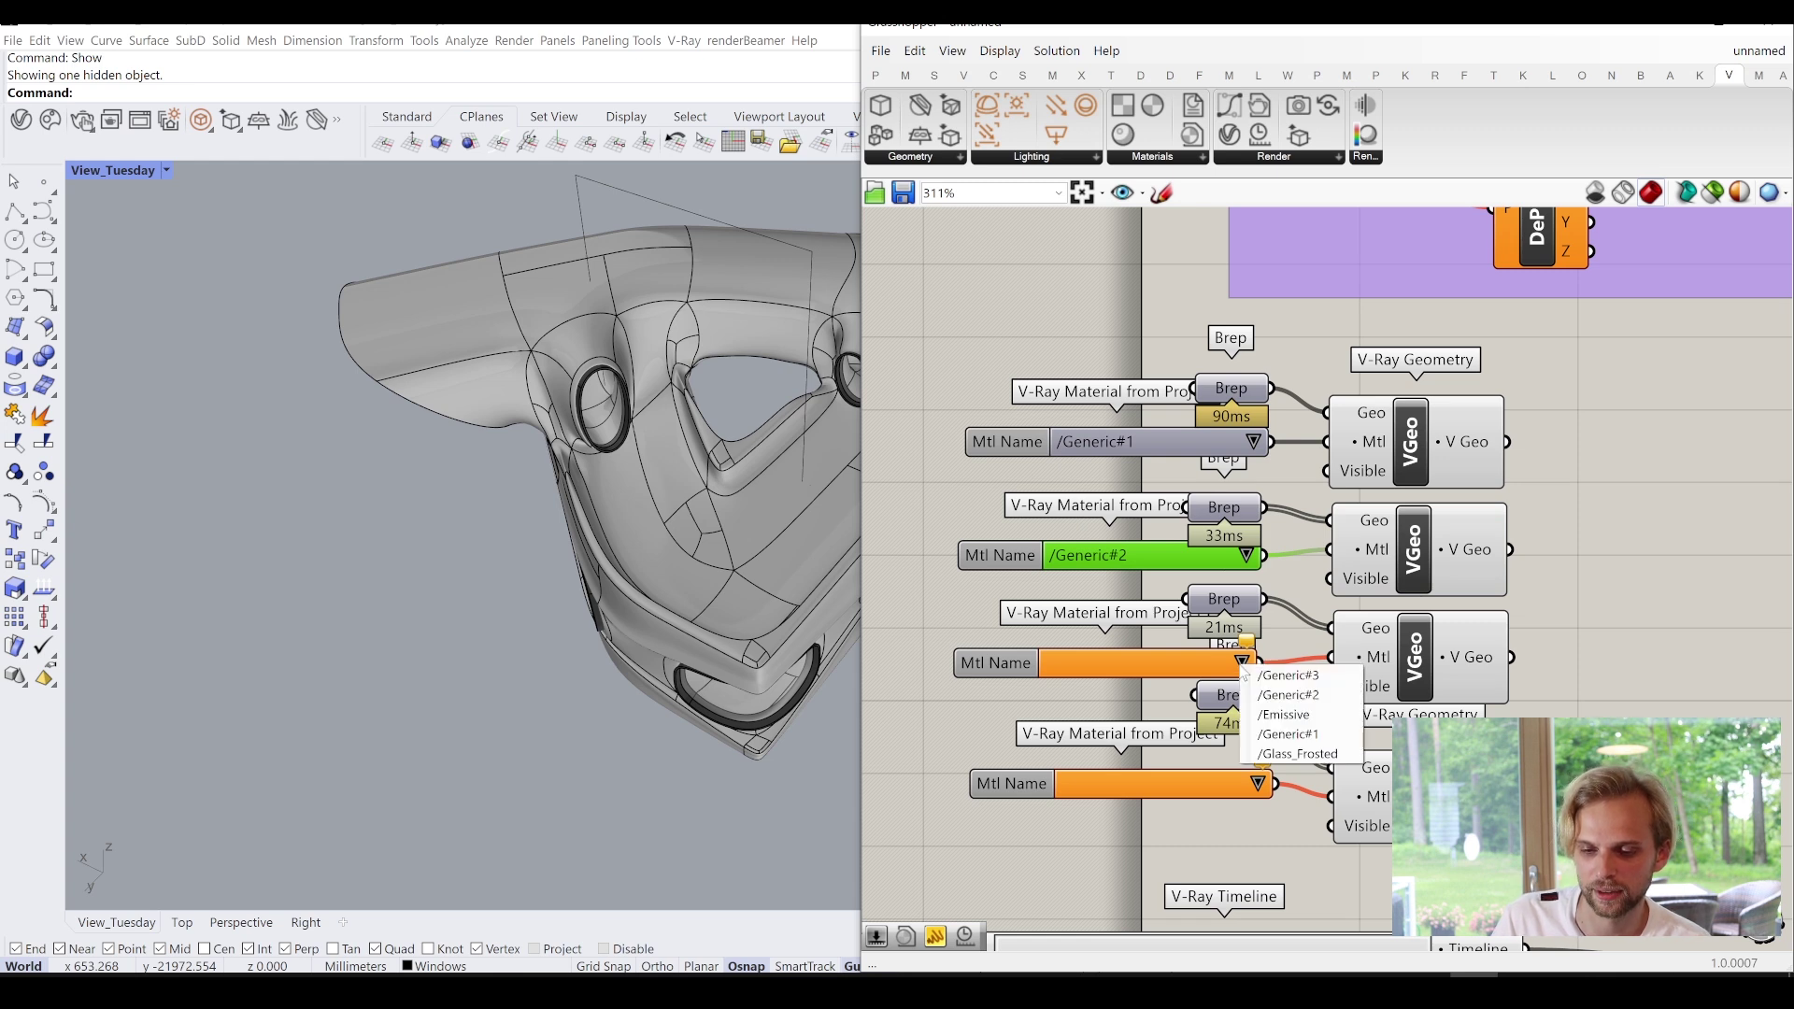
click(1322, 757)
right_drag(1340, 753, 1398, 680)
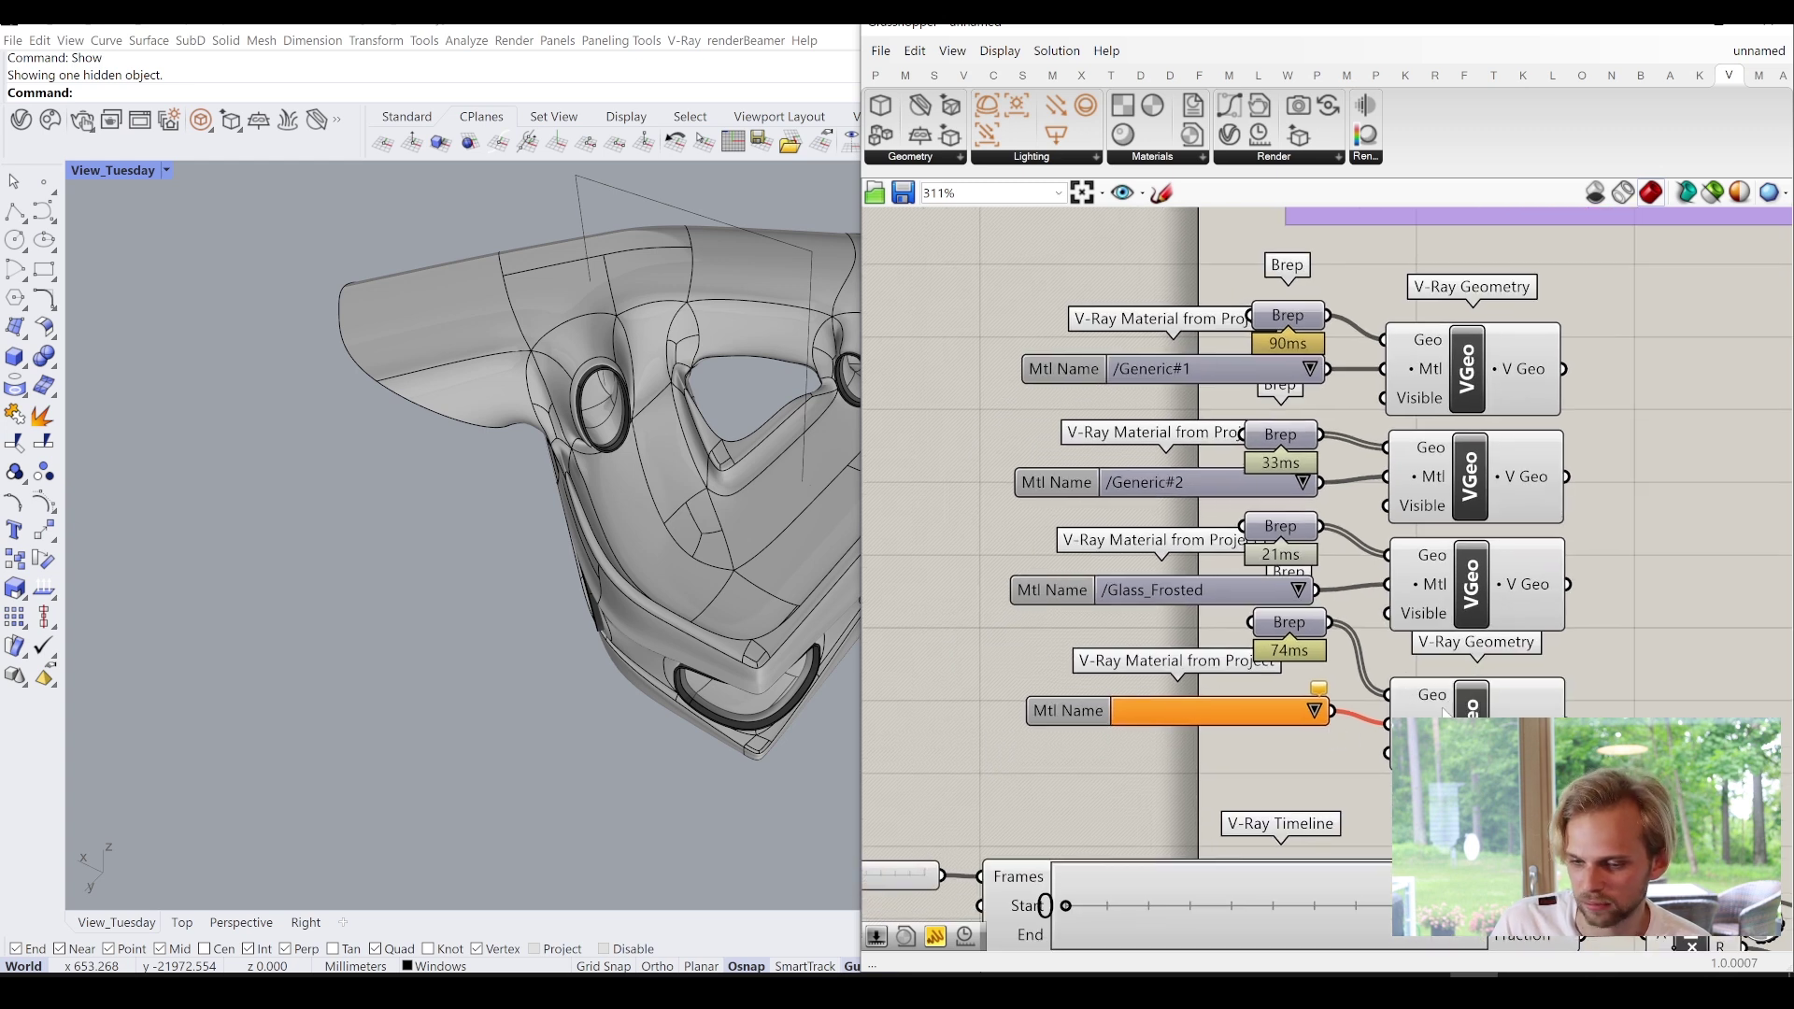
click(1317, 716)
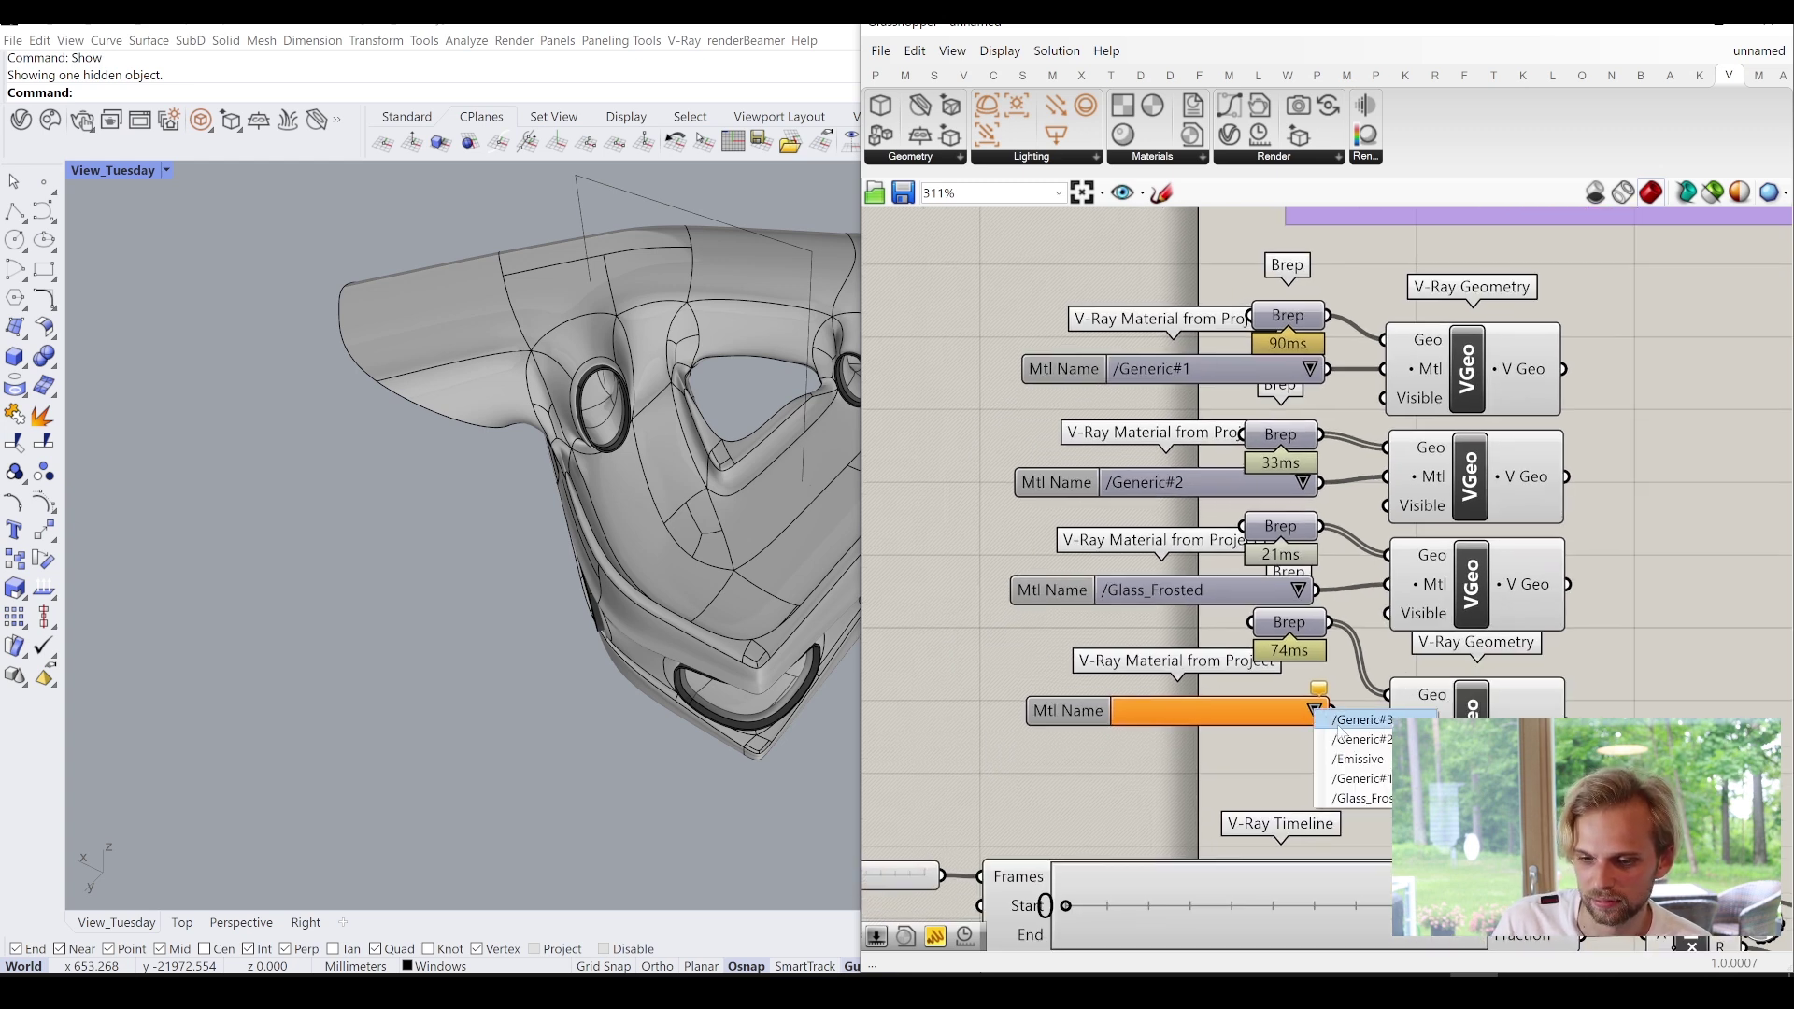
click(1356, 787)
Connect the first V-Ray Geometry output to the V Geo input of V-Ray Render, keeping the existing connections.
scroll(1354, 781, down, 5)
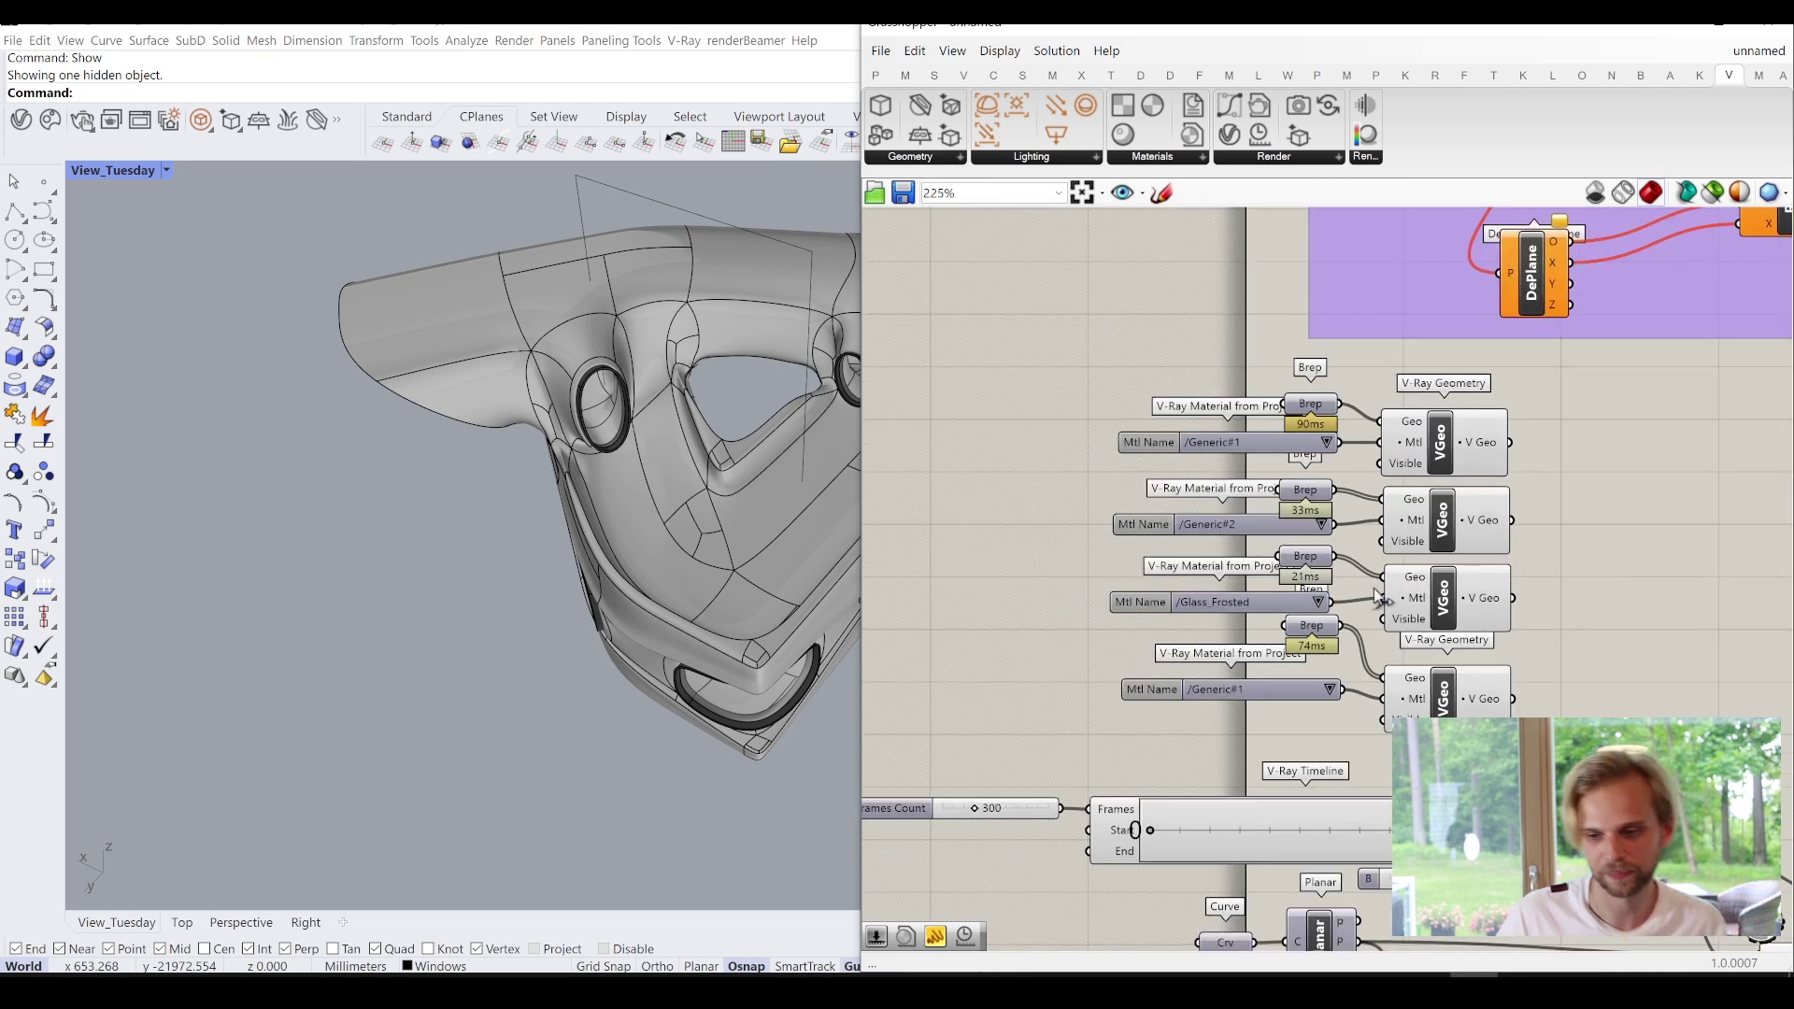
scroll(1029, 587, up, 1)
right_drag(1013, 541, 1005, 482)
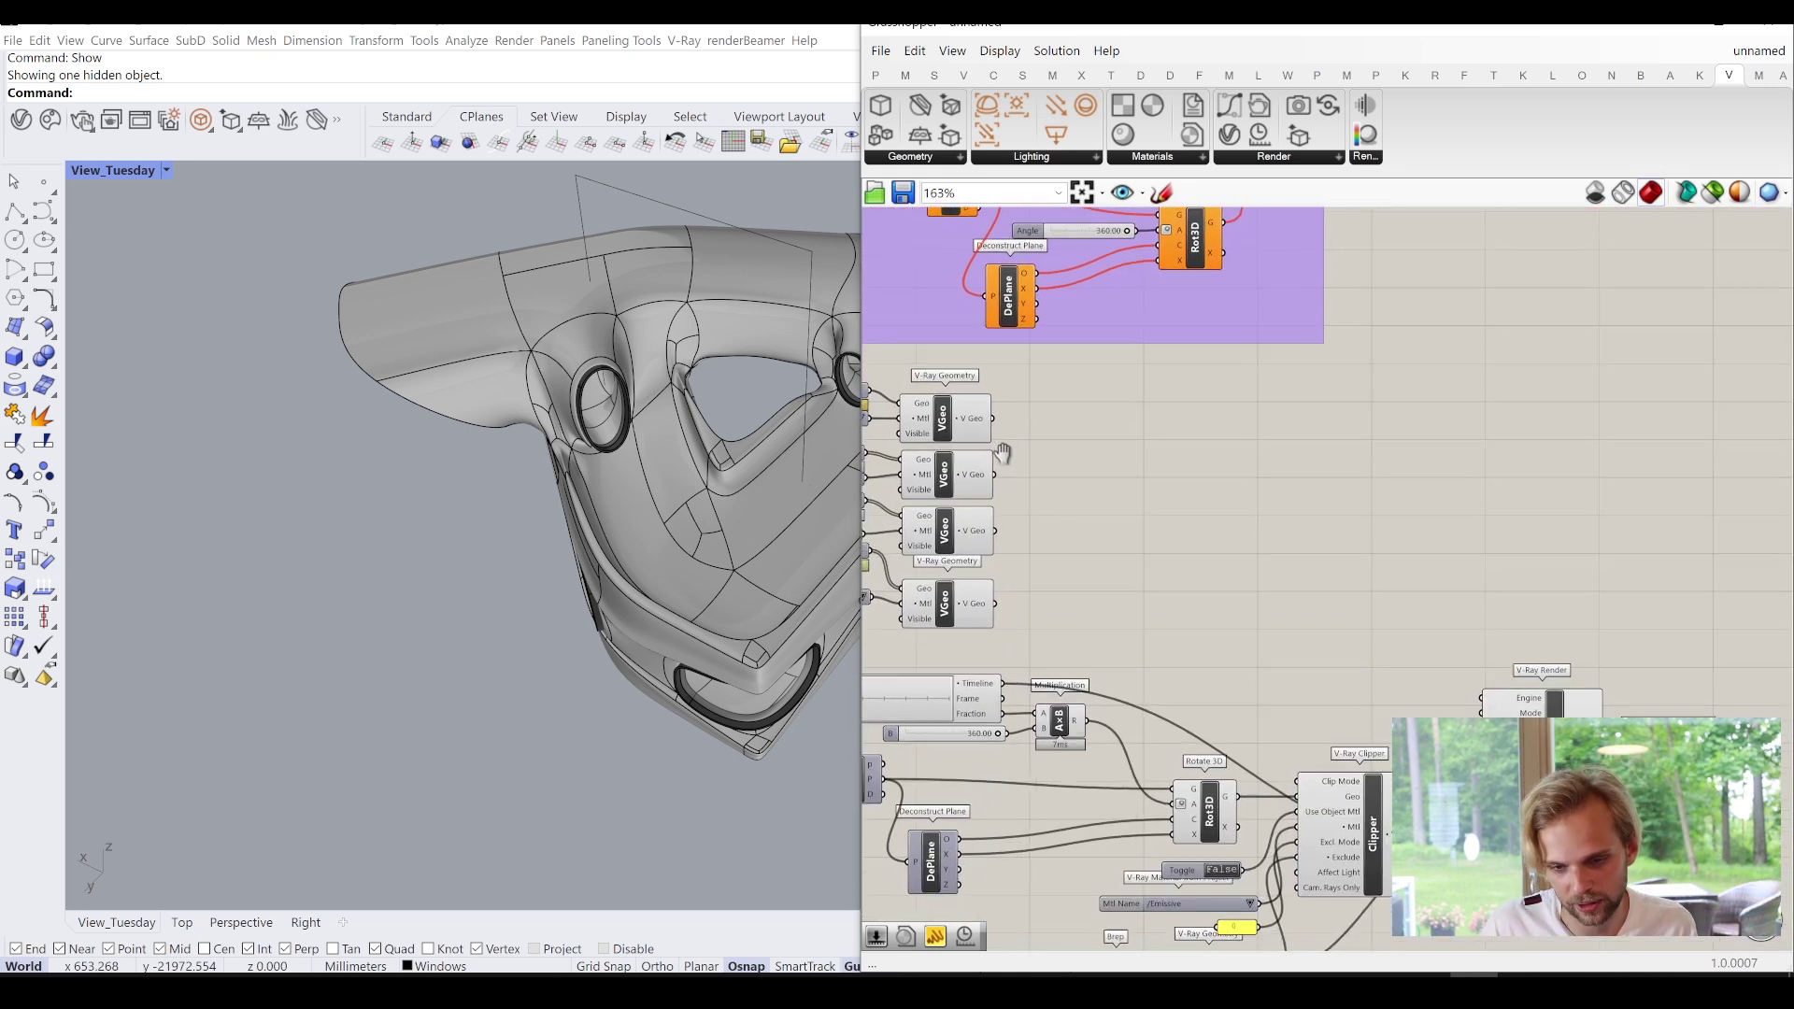
drag(976, 414, 1295, 795)
scroll(1482, 853, up, 3)
drag(1482, 852, 1480, 824)
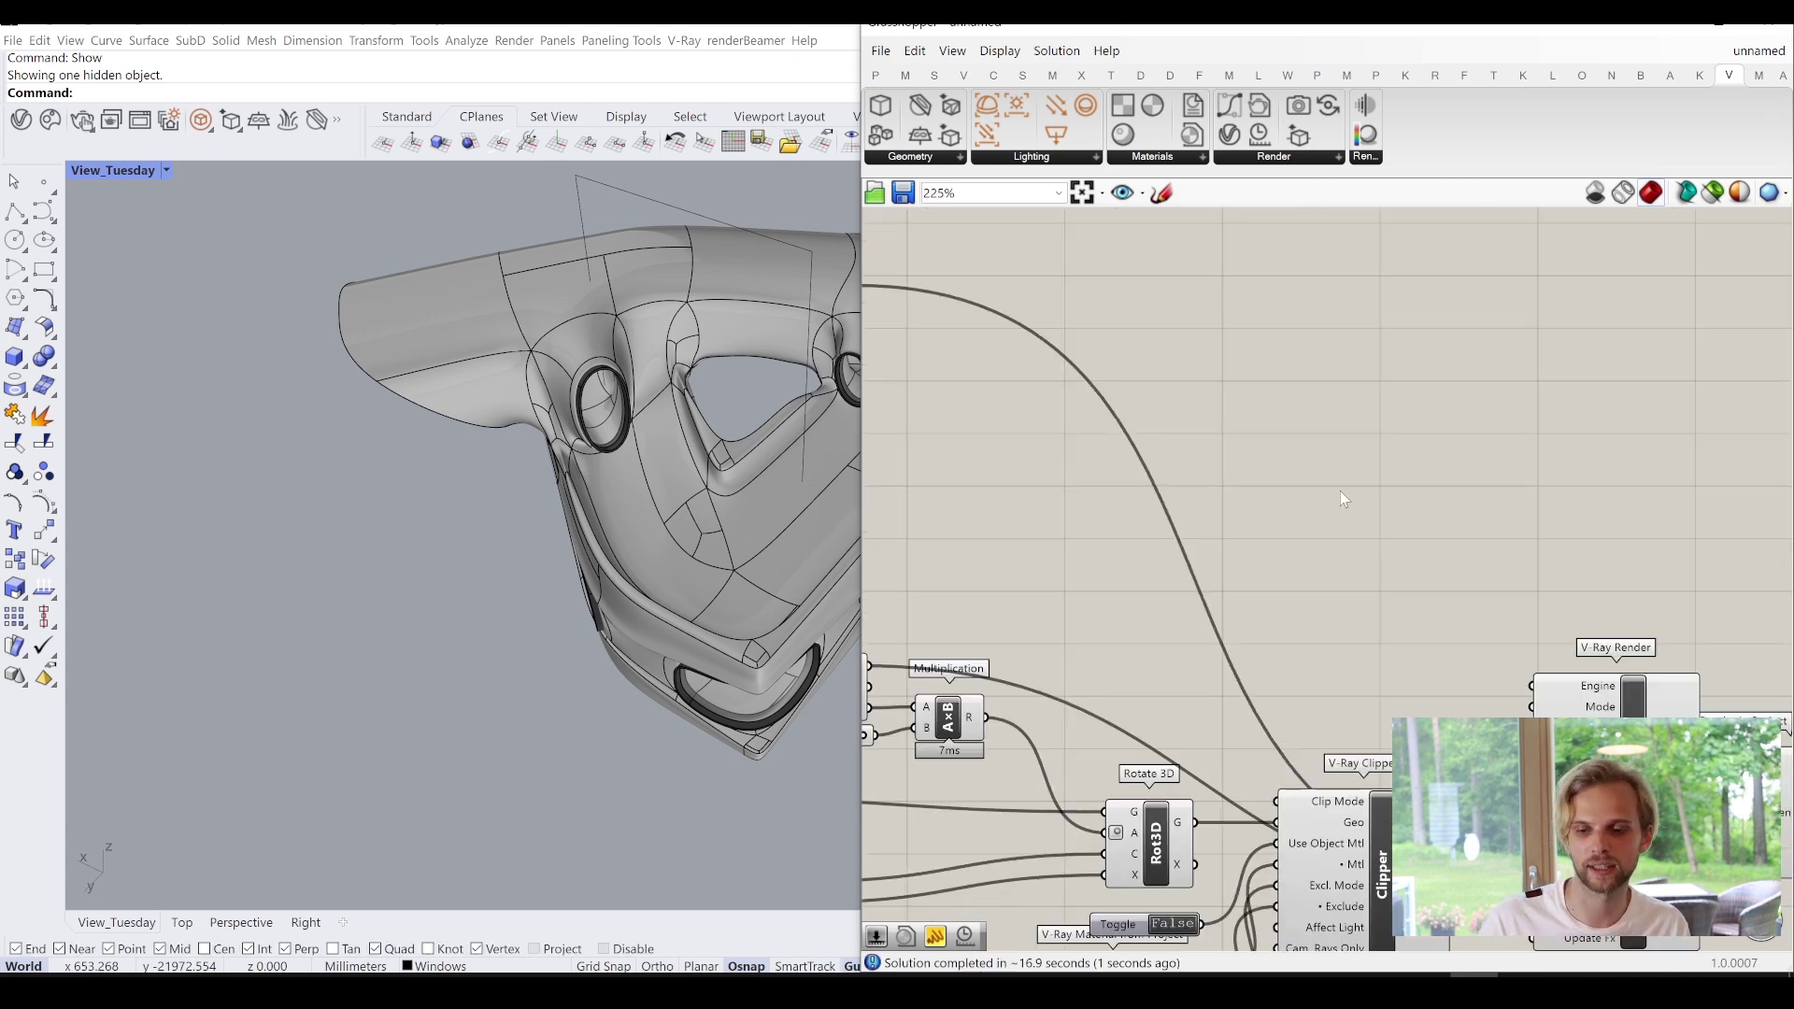
Add the frames, glass and furniture V-Ray Geometry outputs to the V Geo input of V-Ray Render.
scroll(1348, 503, down, 3)
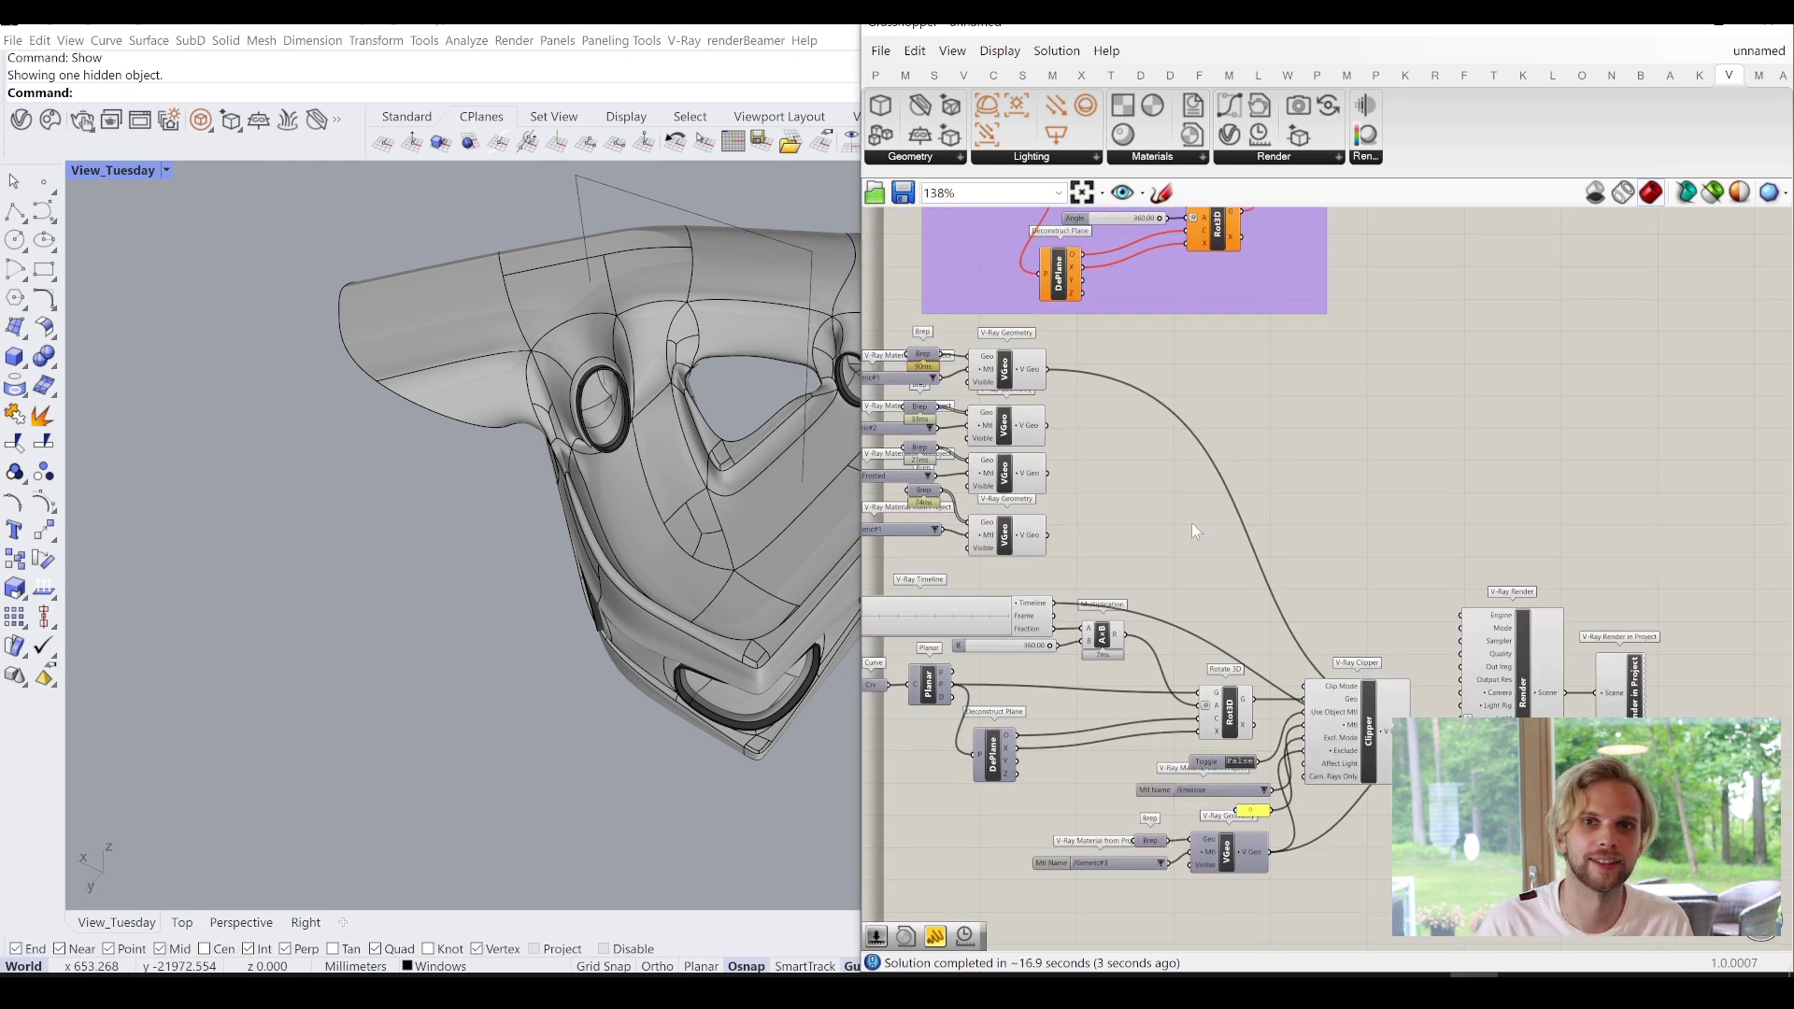
scroll(1073, 407, up, 2)
drag(1072, 402, 1374, 725)
shift+drag(1547, 771, 1558, 763)
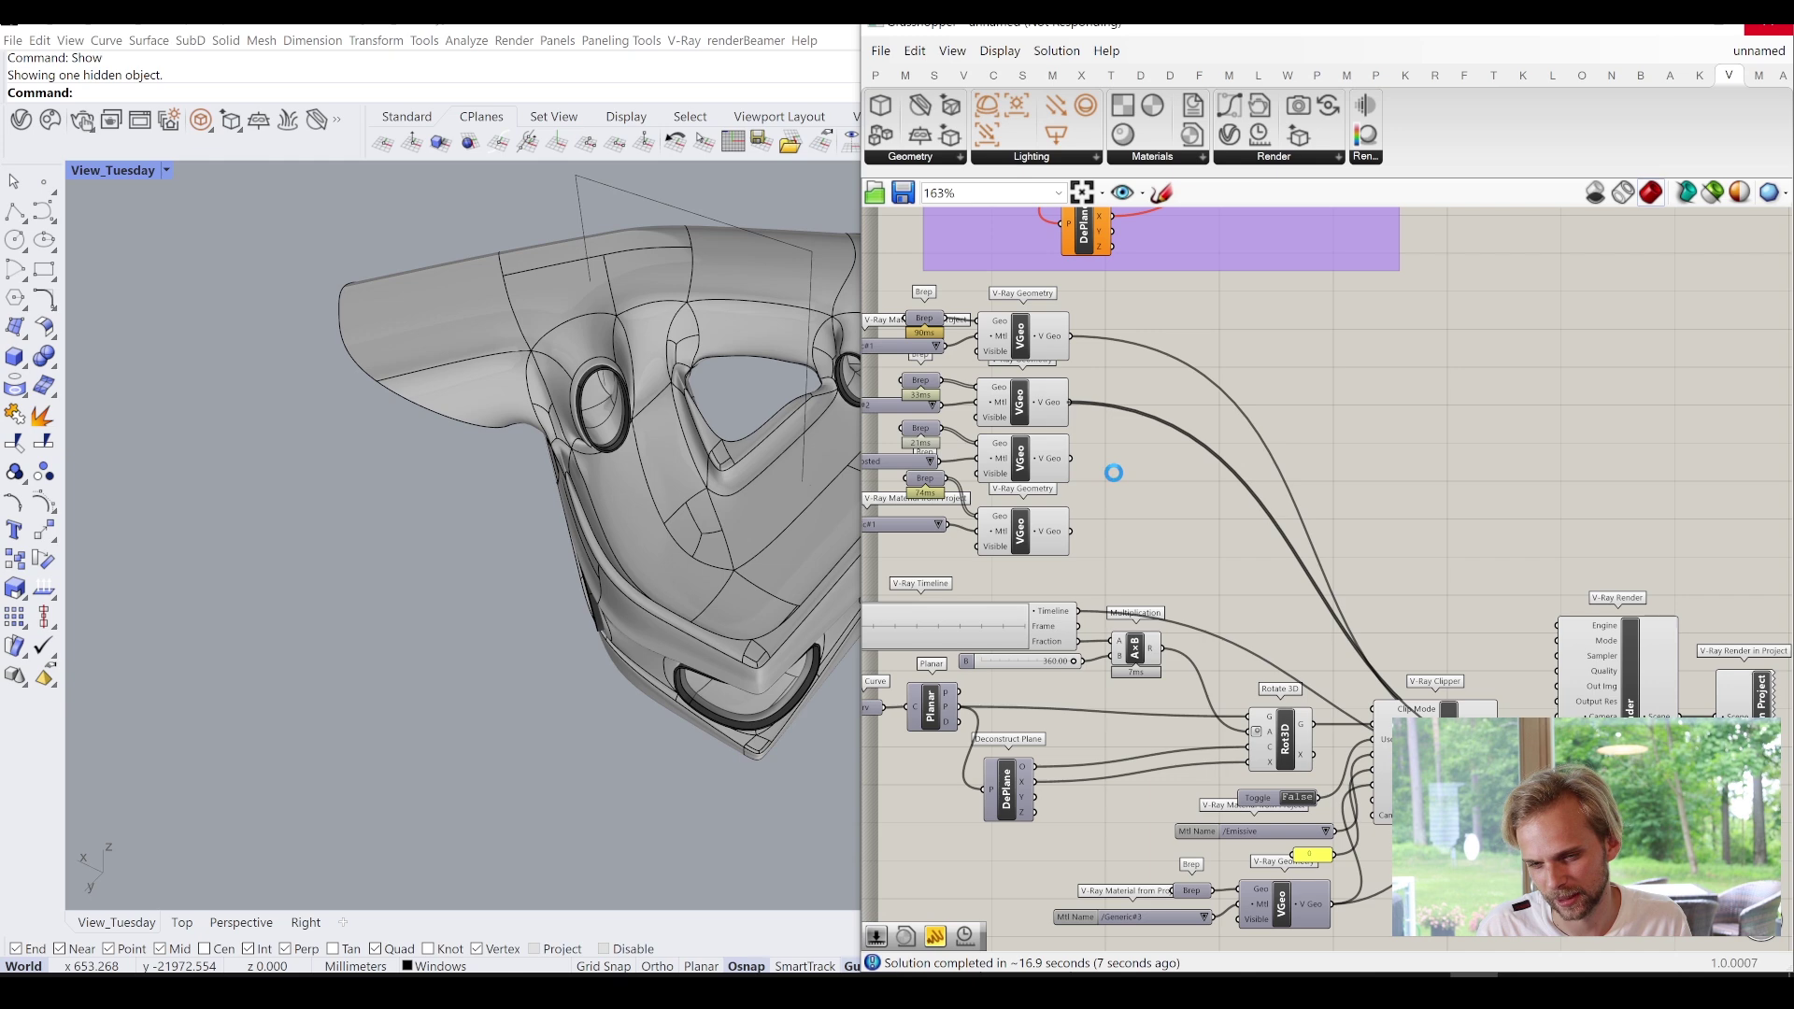
drag(1073, 457, 1372, 725)
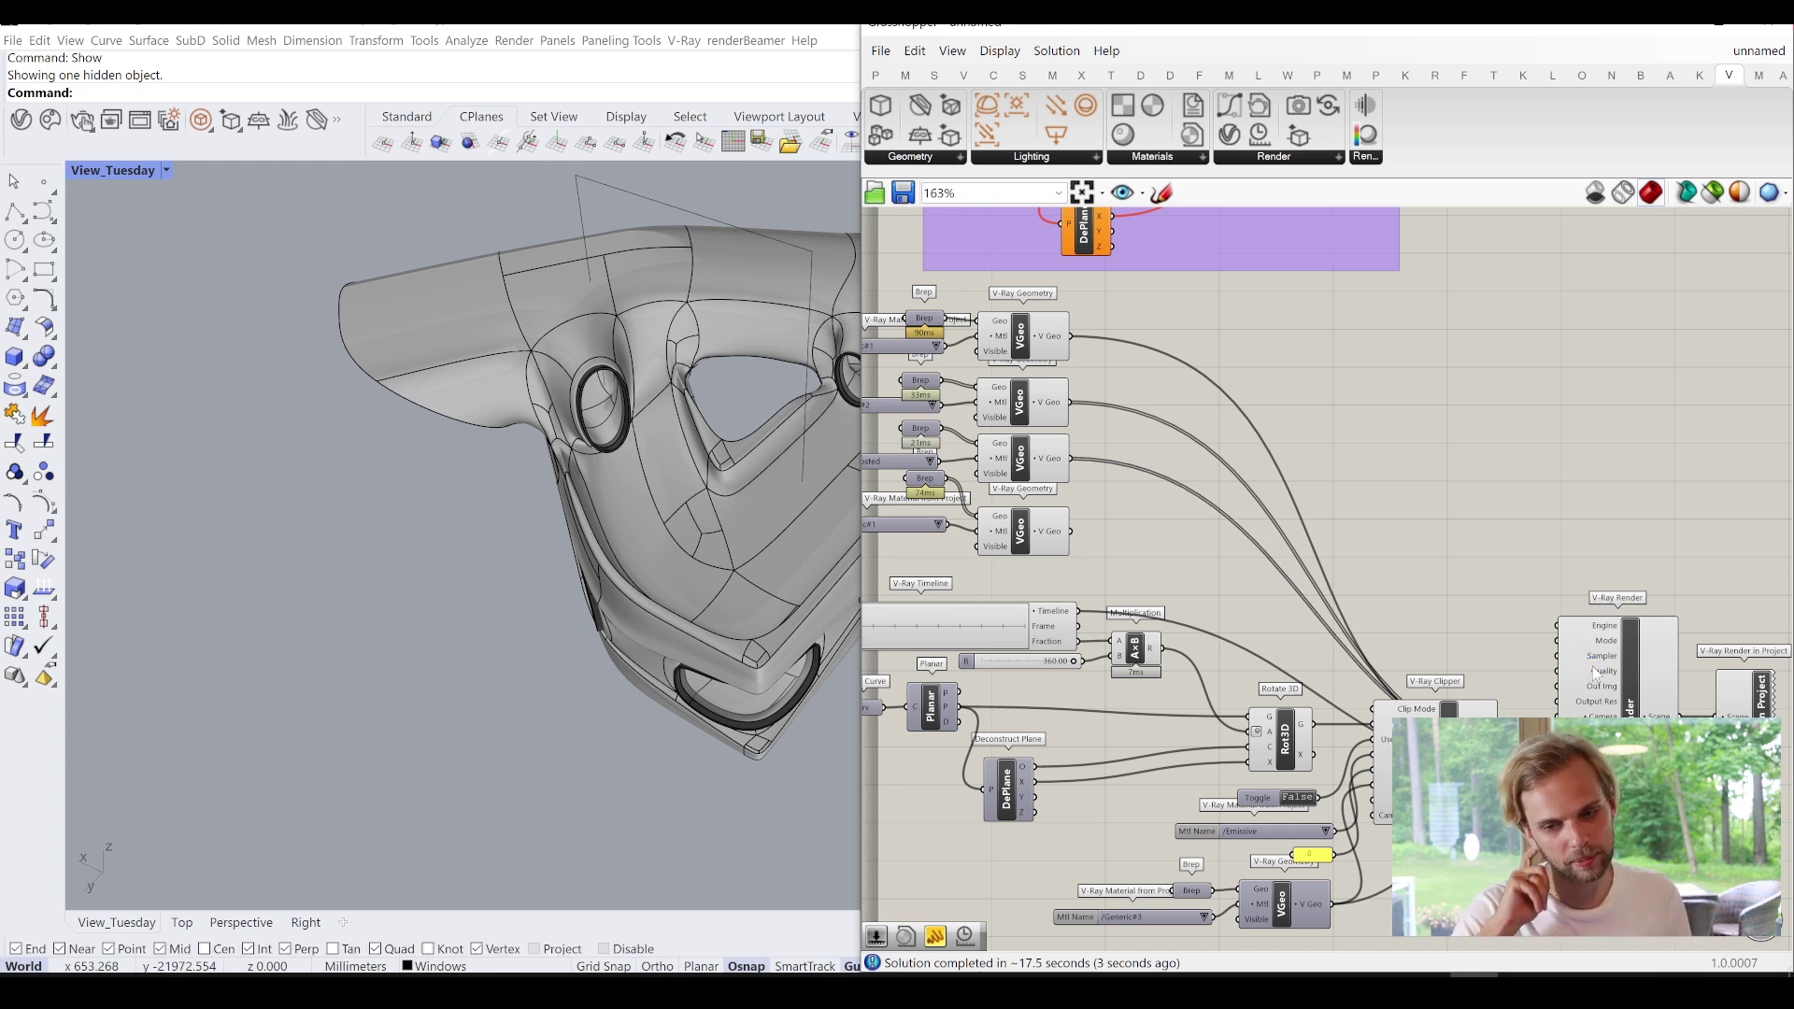
drag(1071, 531, 1375, 712)
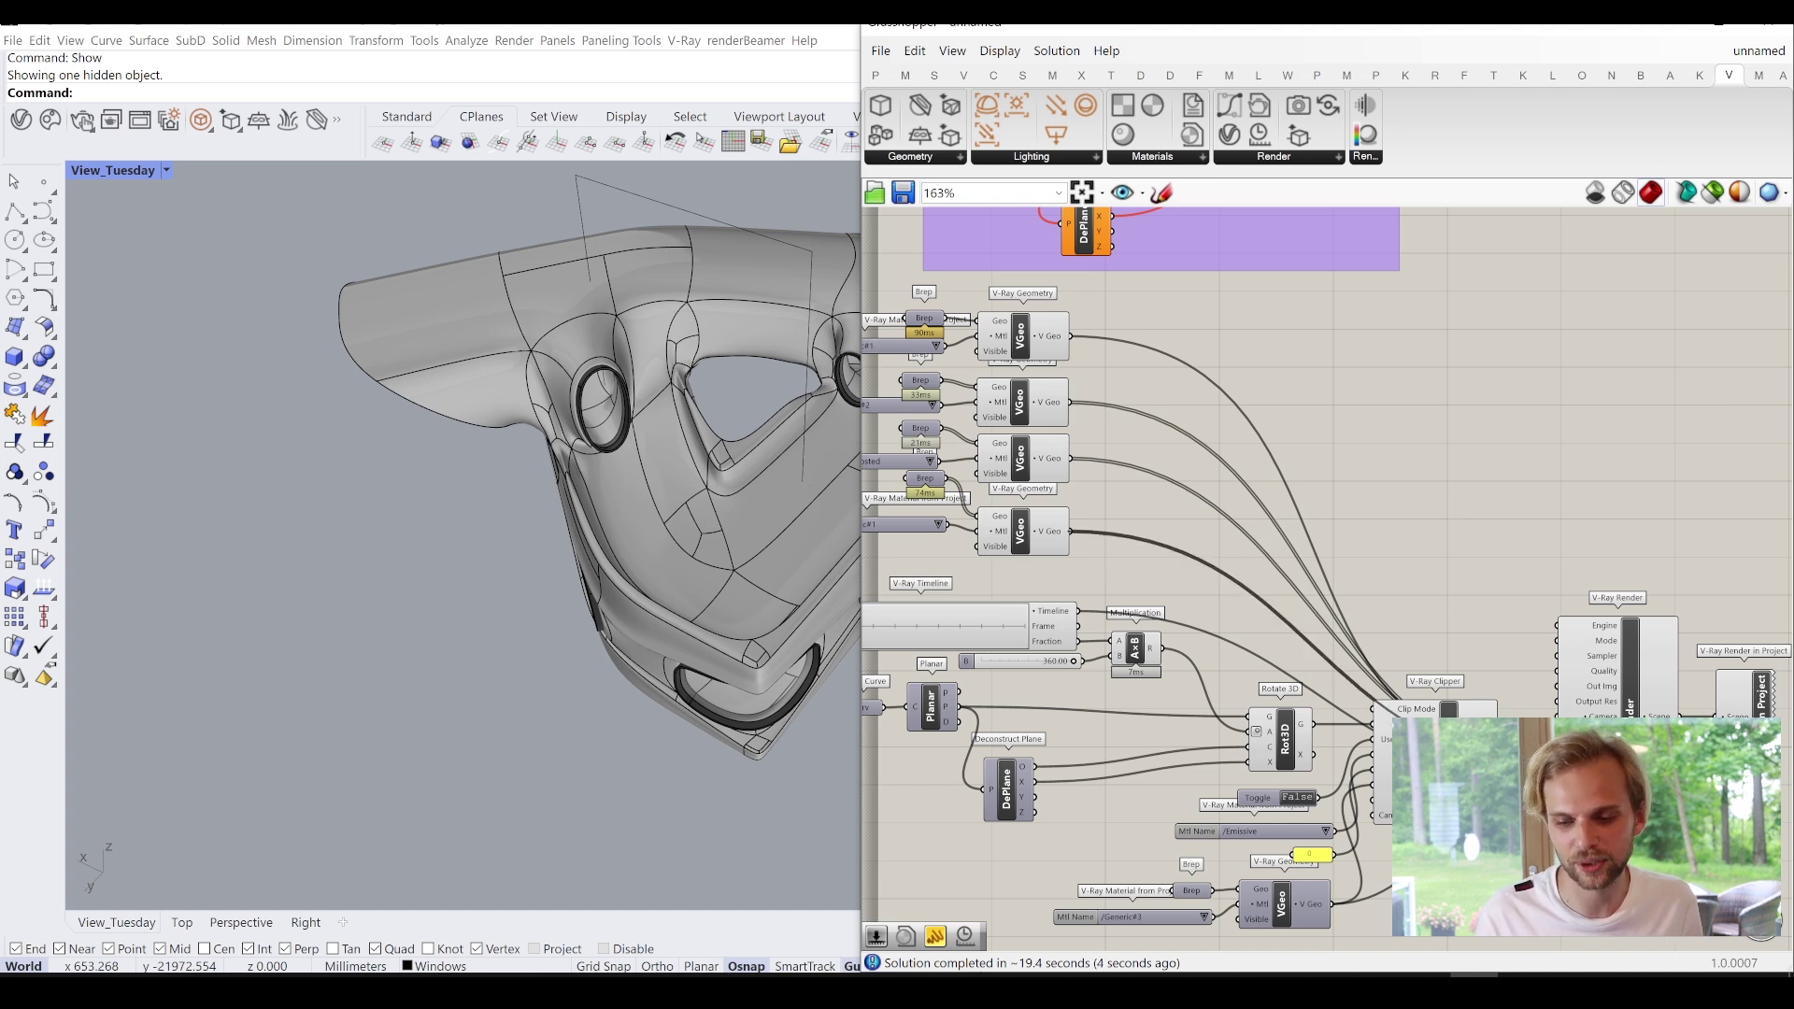
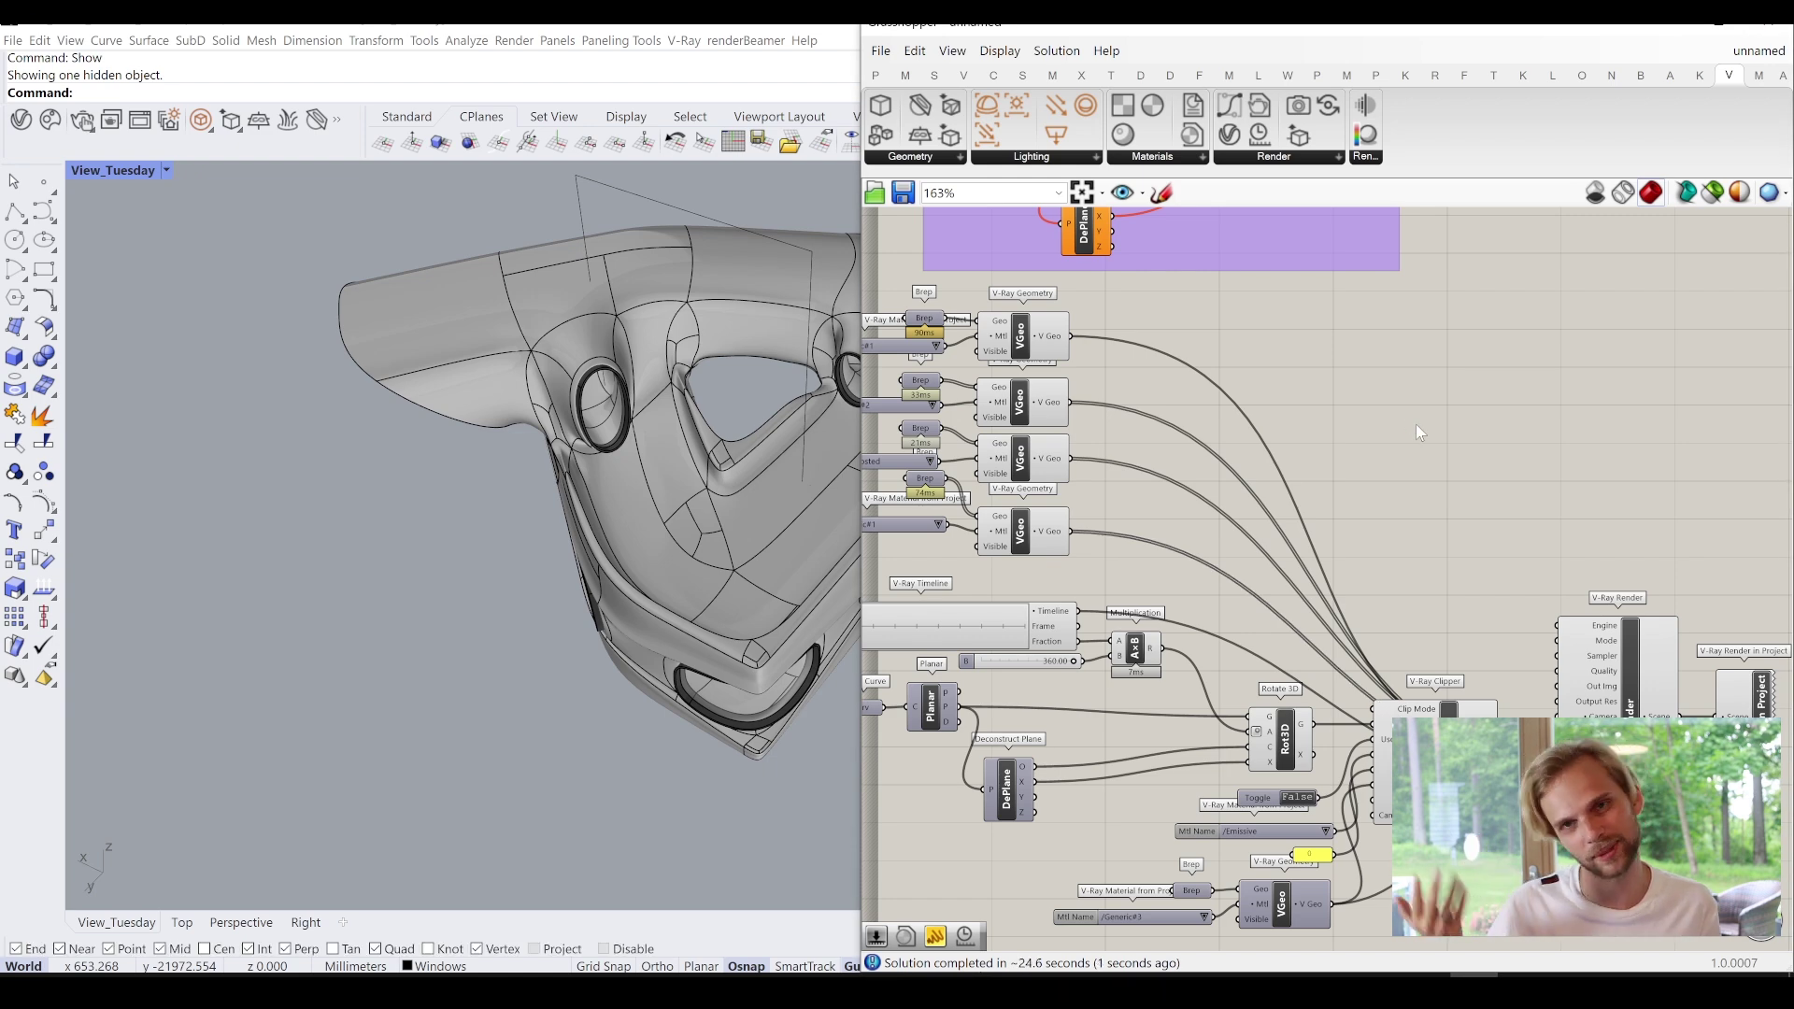
Move the V-Ray Render and V-Ray Render in Project components farther from the V-Ray Clipper to free up space.
right_drag(1467, 458, 1220, 446)
scroll(1219, 447, up, 1)
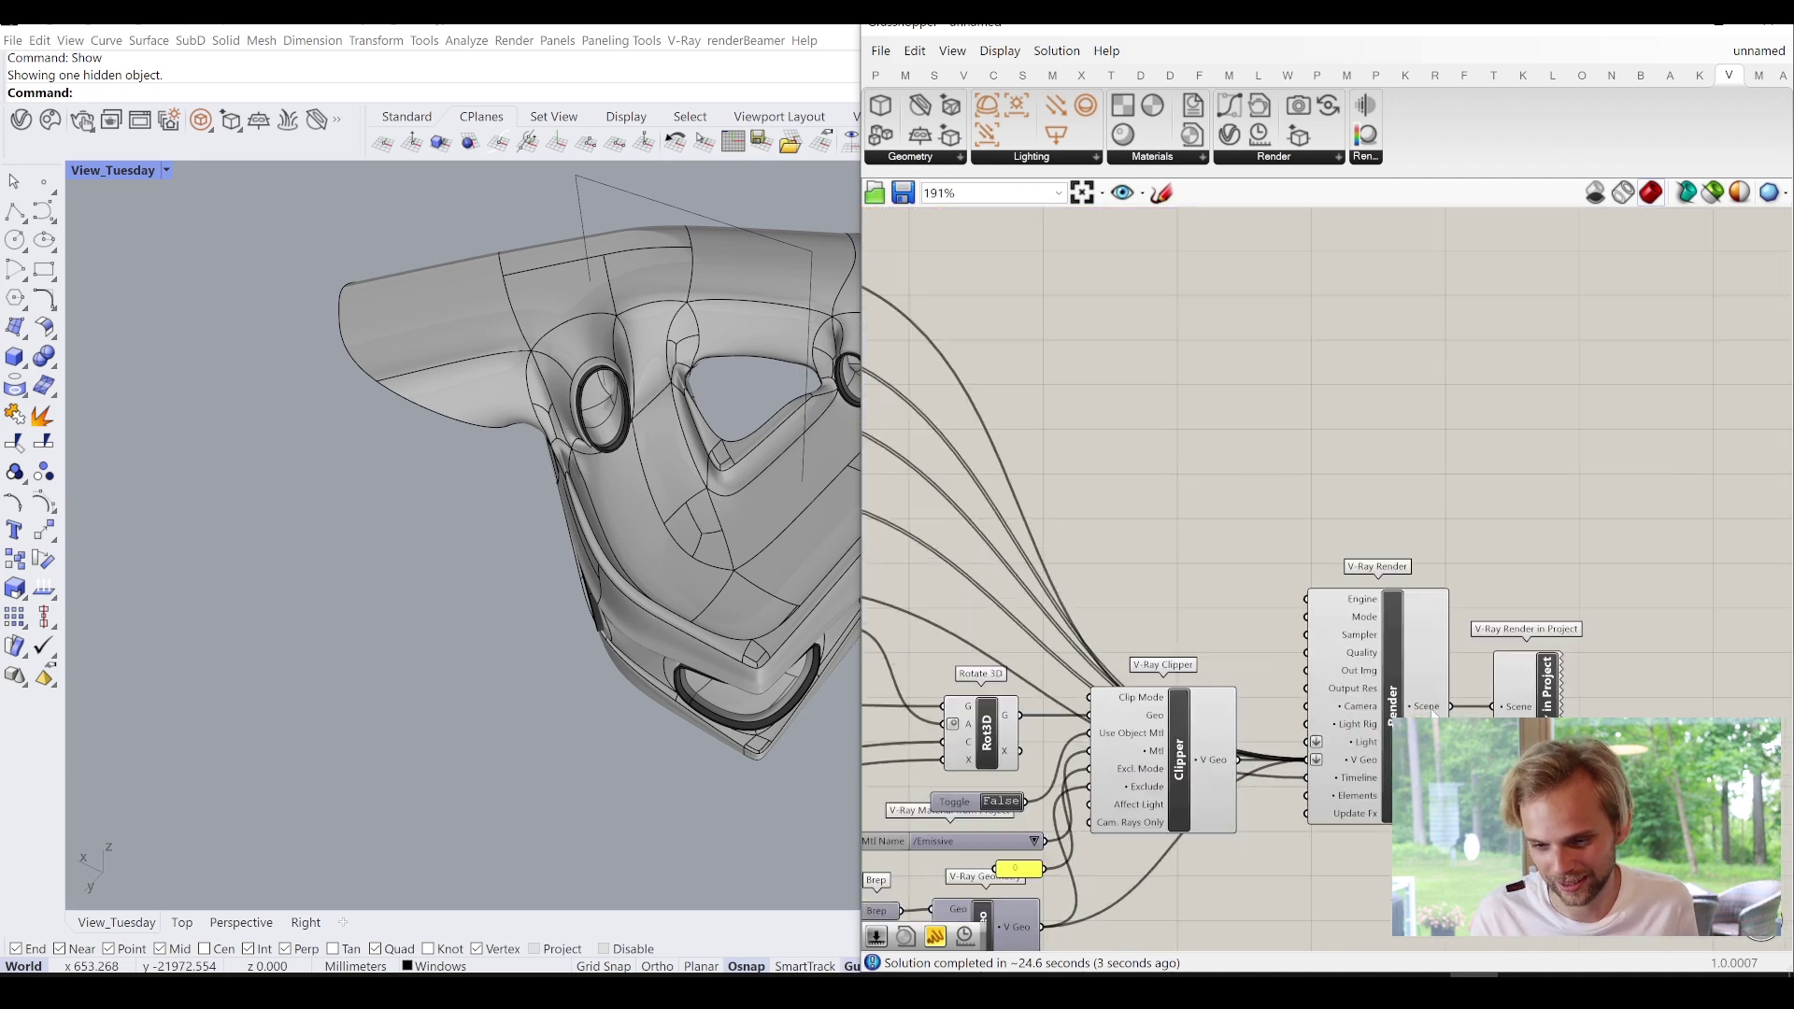
click(1389, 654)
drag(1402, 683, 1569, 669)
Generate the Engine, Mode, Sampler, Quality and Out Img input controls for the V-Ray Render component.
right_click(1569, 671)
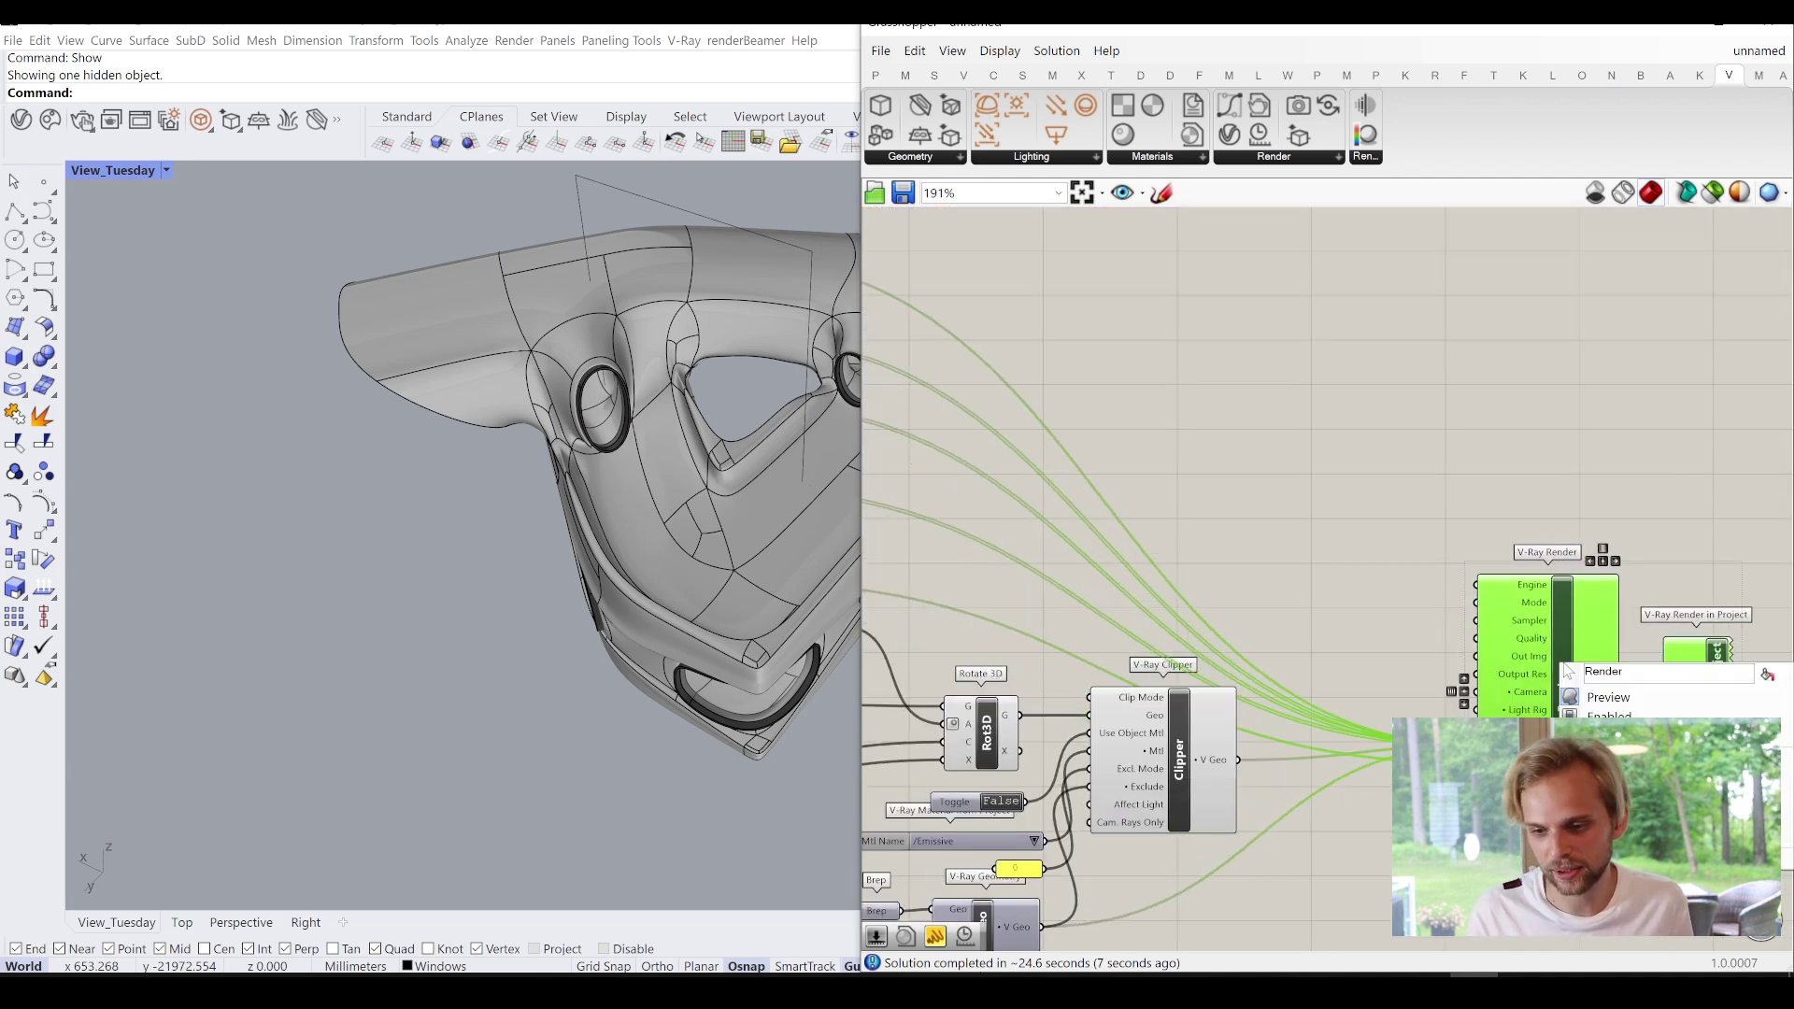
click(1596, 695)
click(1596, 694)
right_click(1560, 680)
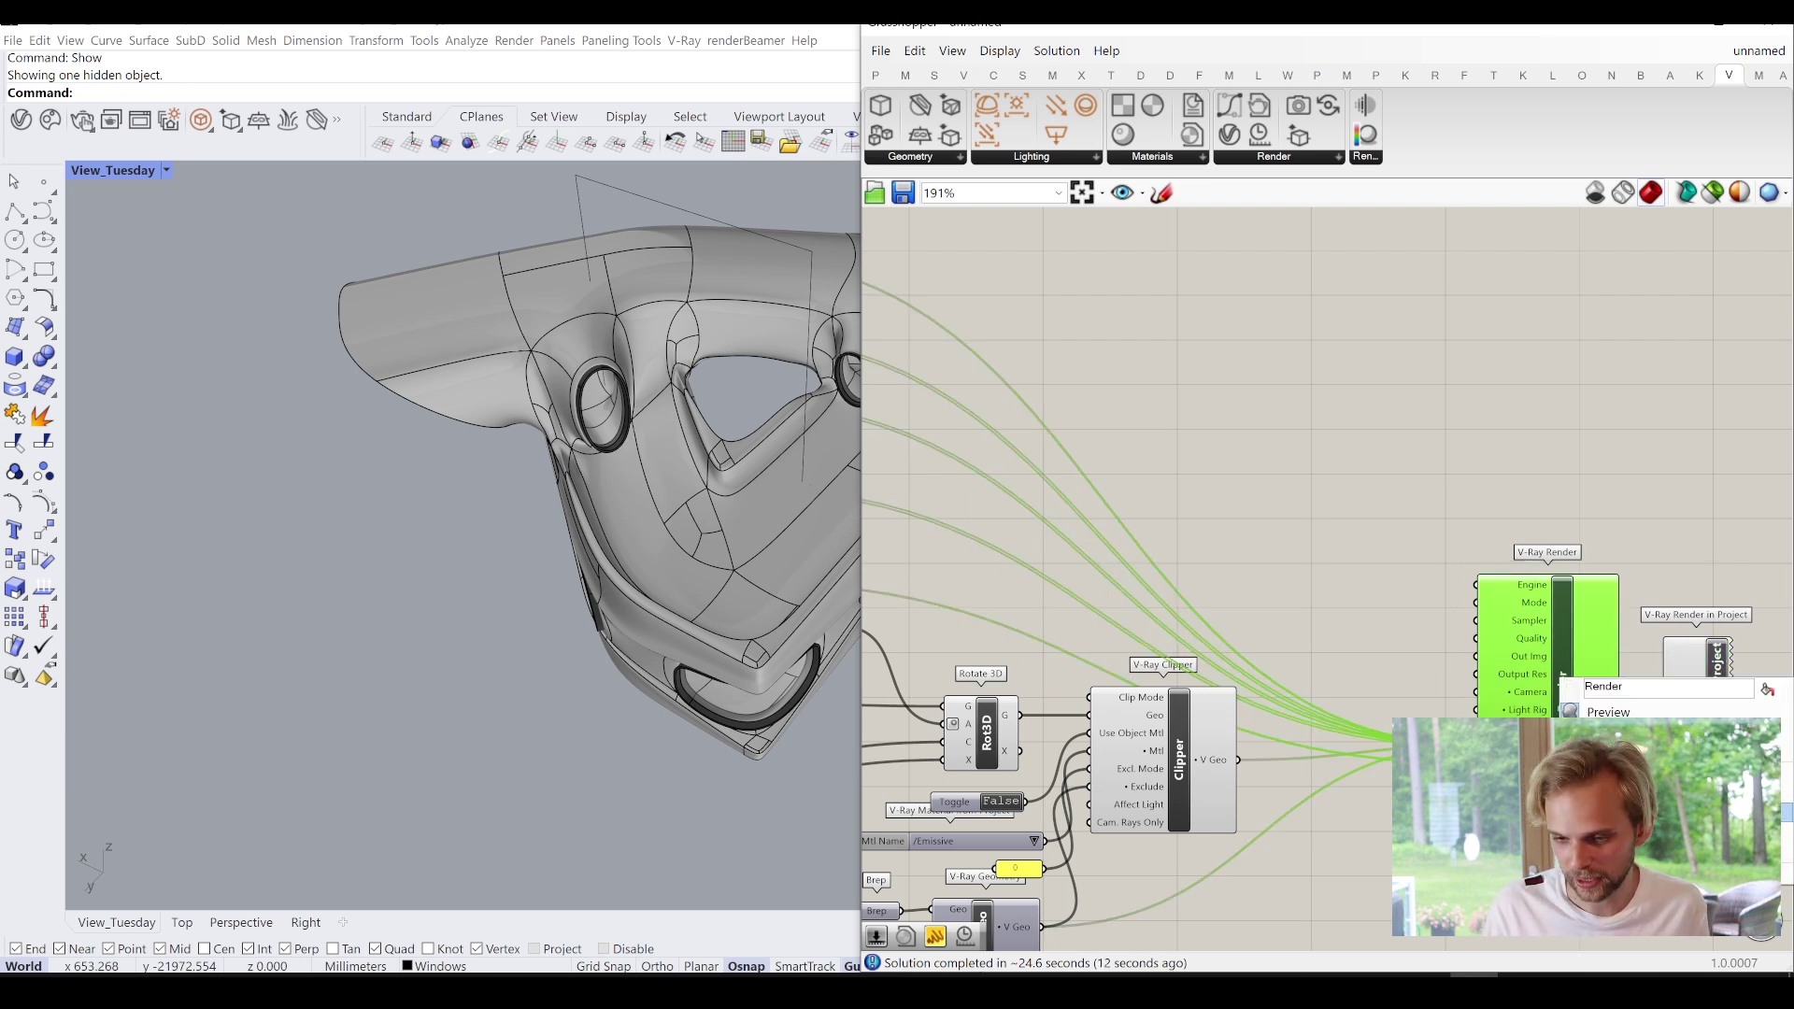
click(1634, 773)
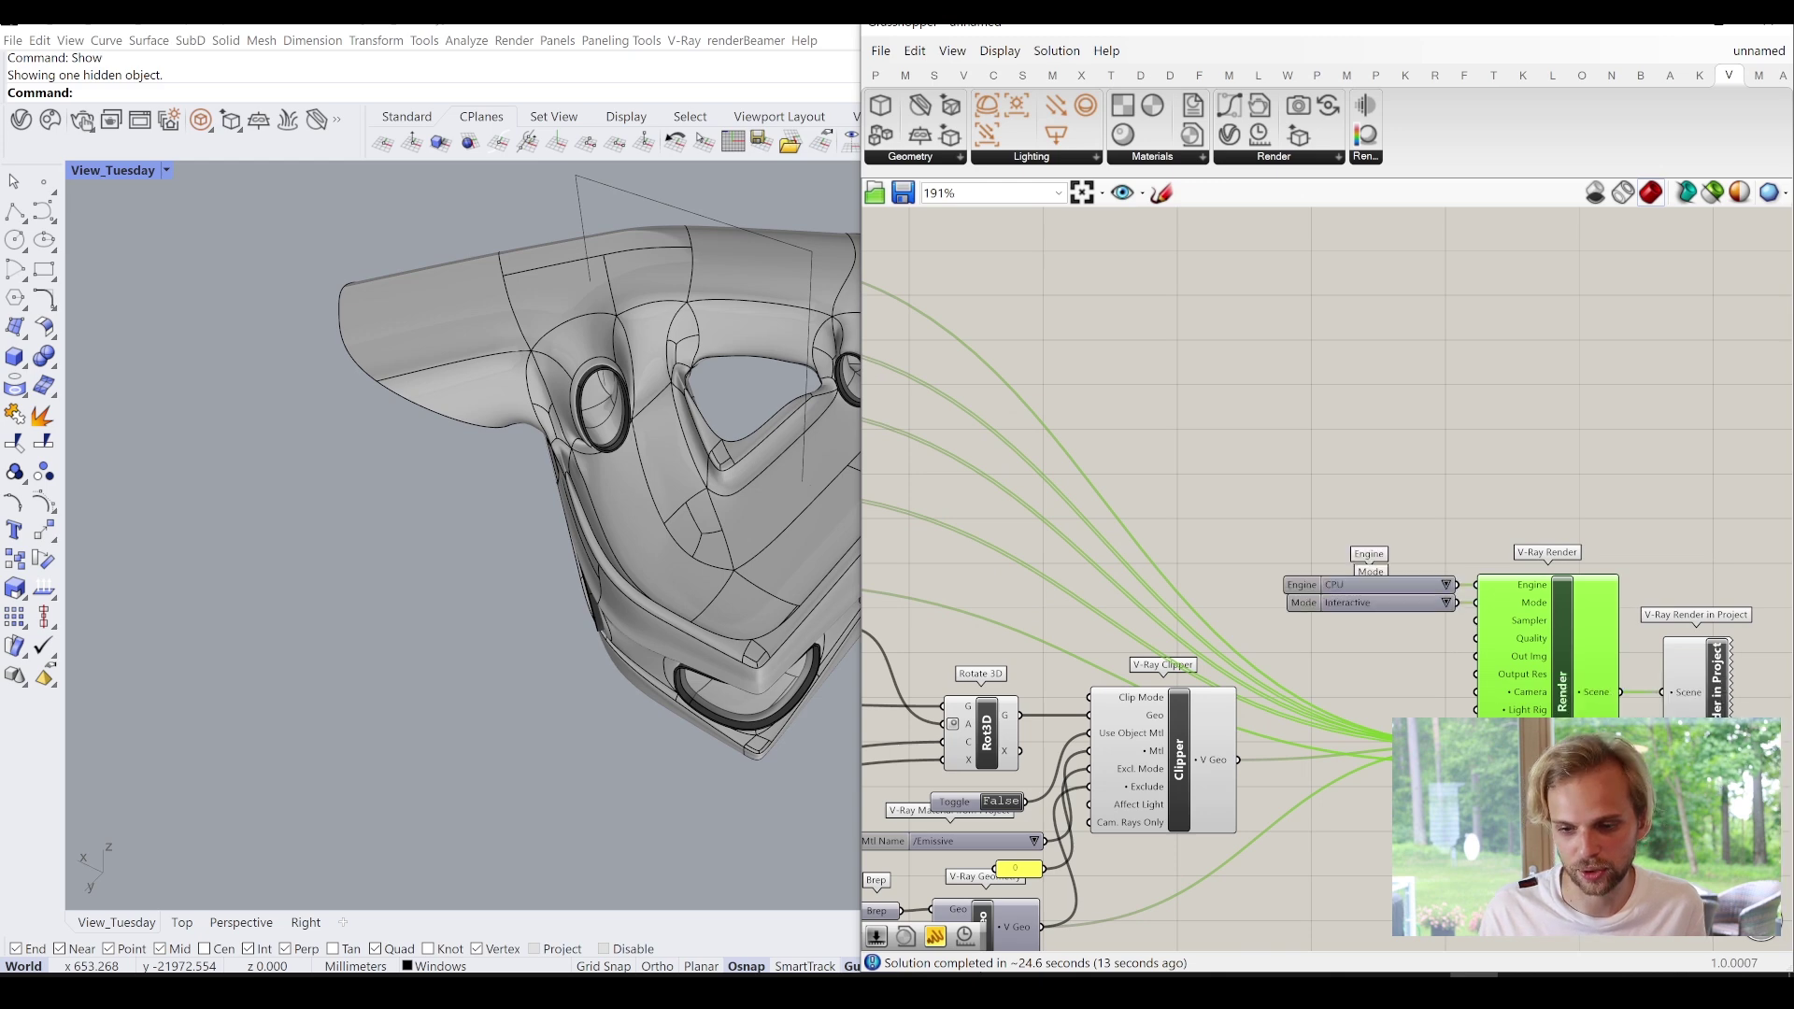
click(1369, 753)
Set the render's output image to a JPEG file named vray_anim in the Desktop folder export_animation_2.
scroll(1370, 753, up, 3)
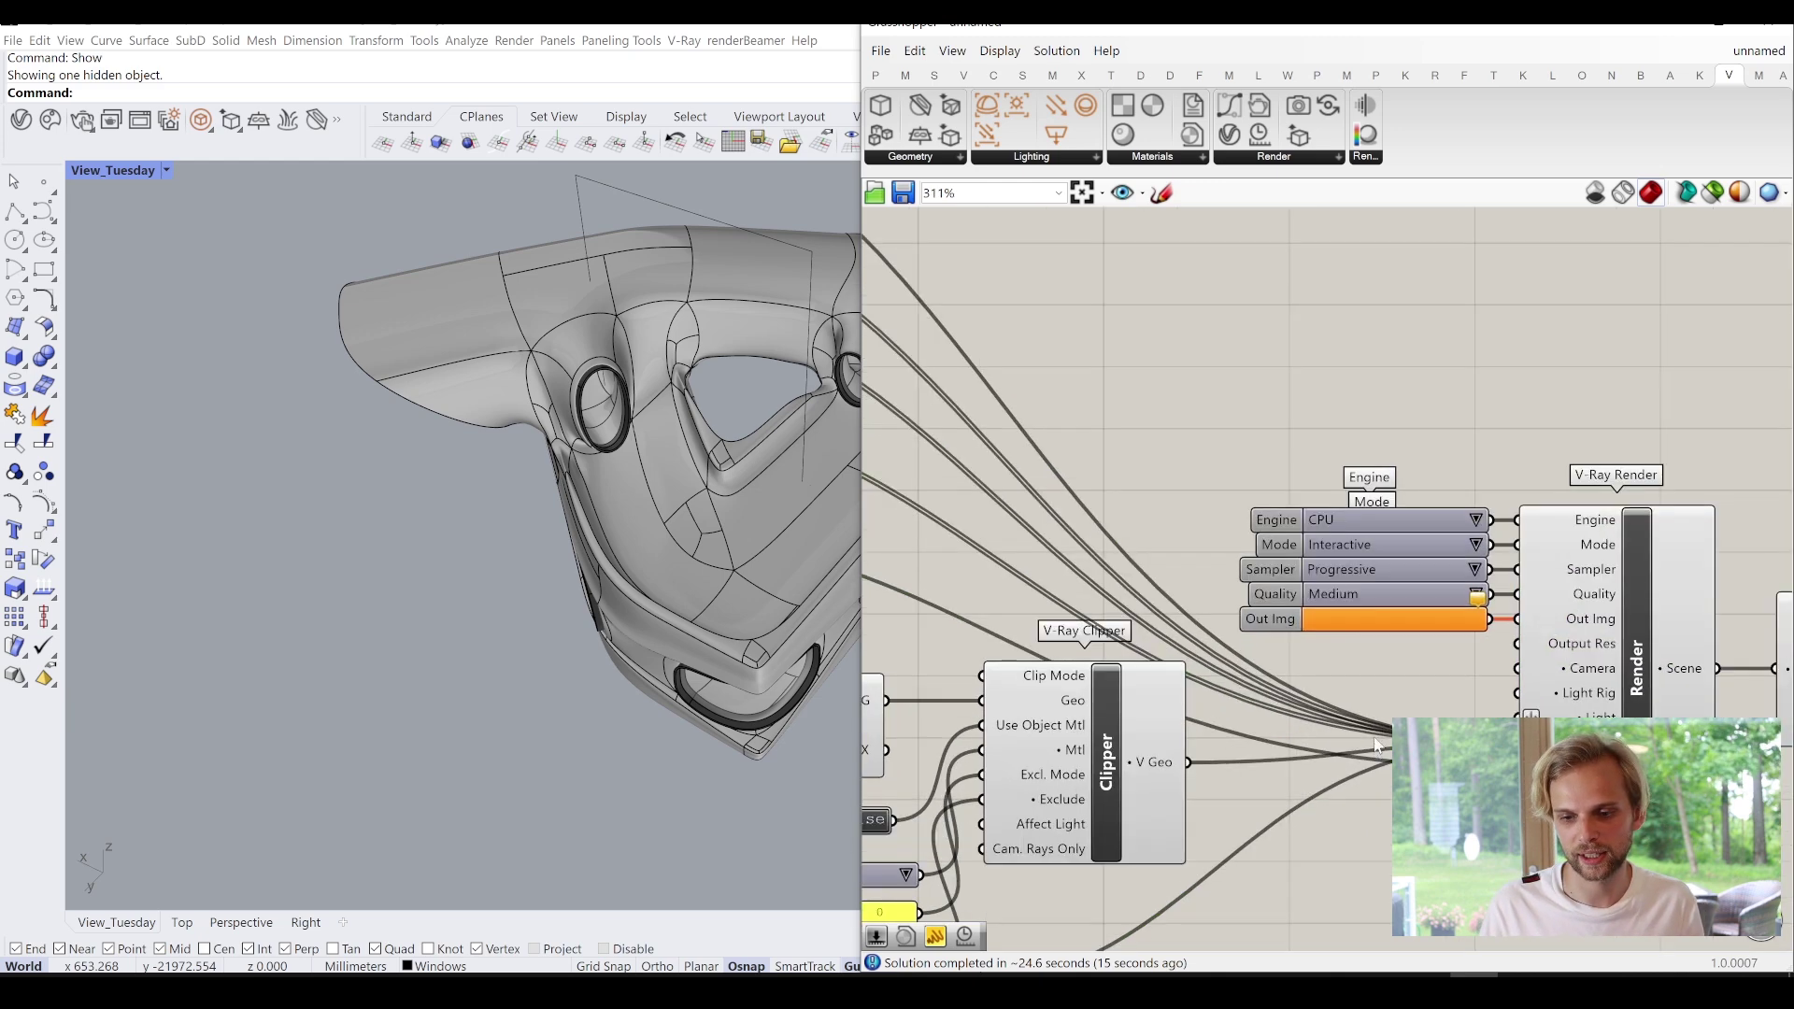
click(1349, 605)
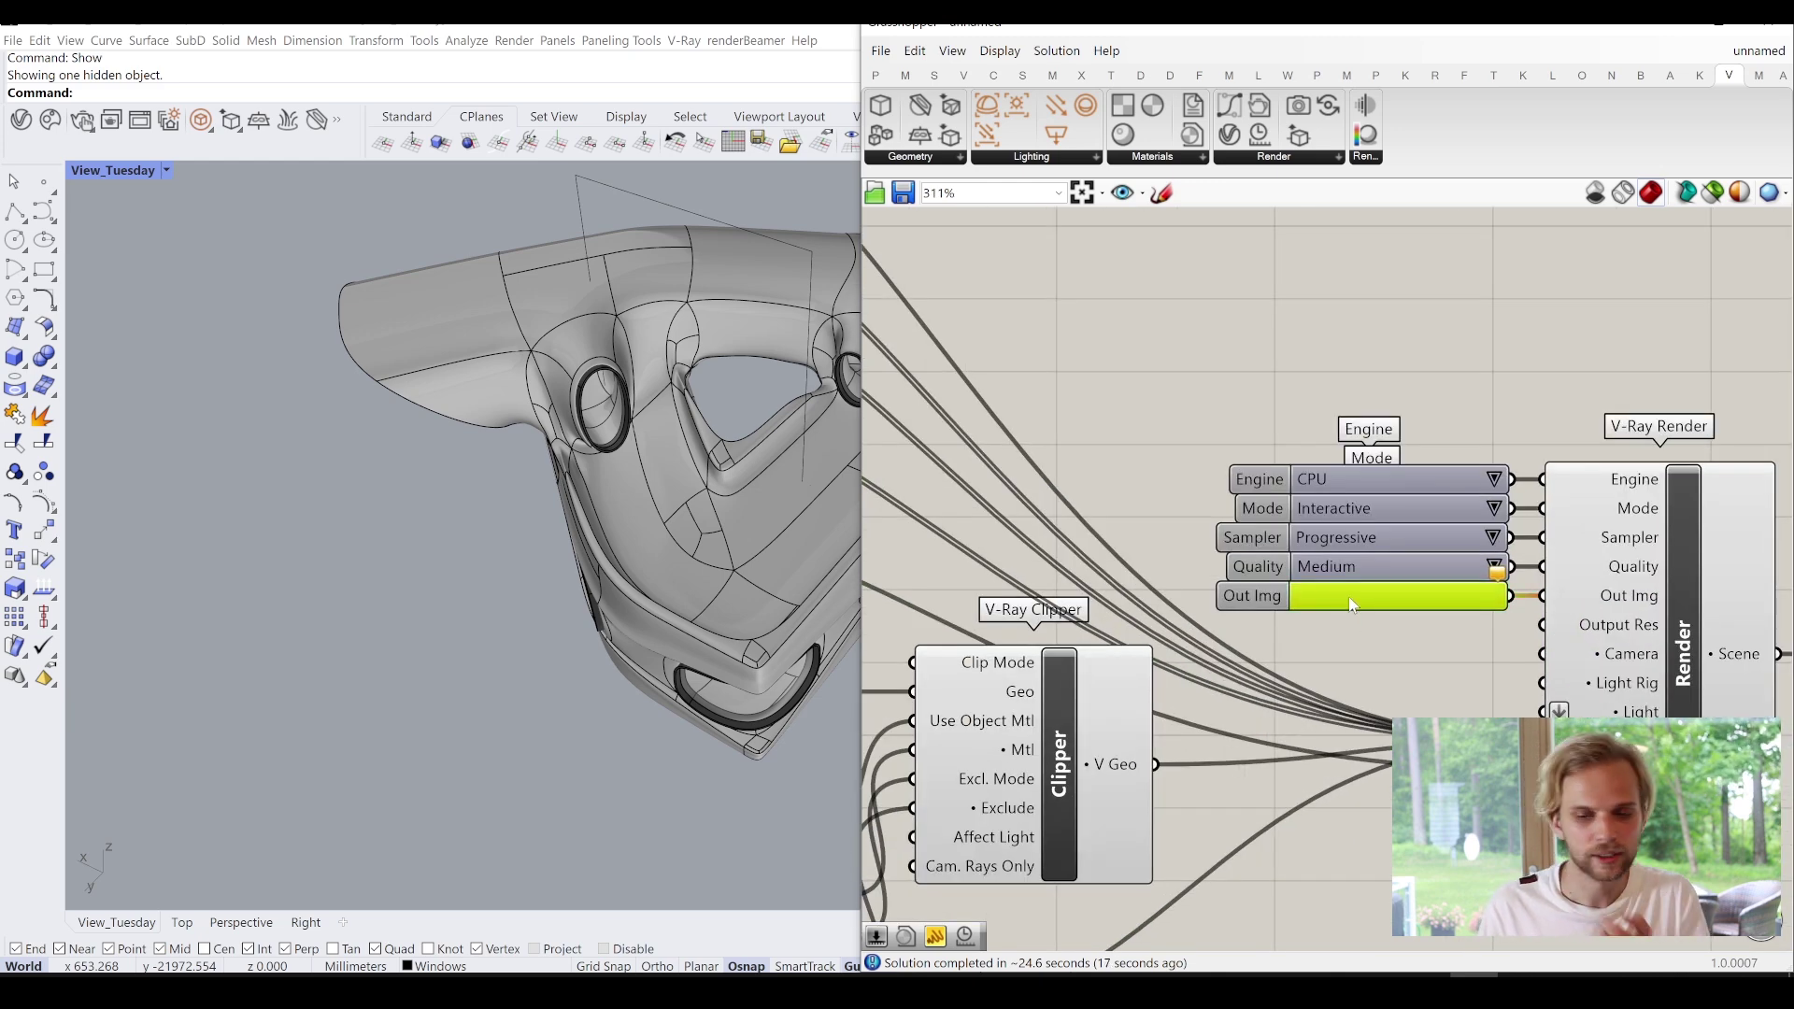
double_click(1349, 605)
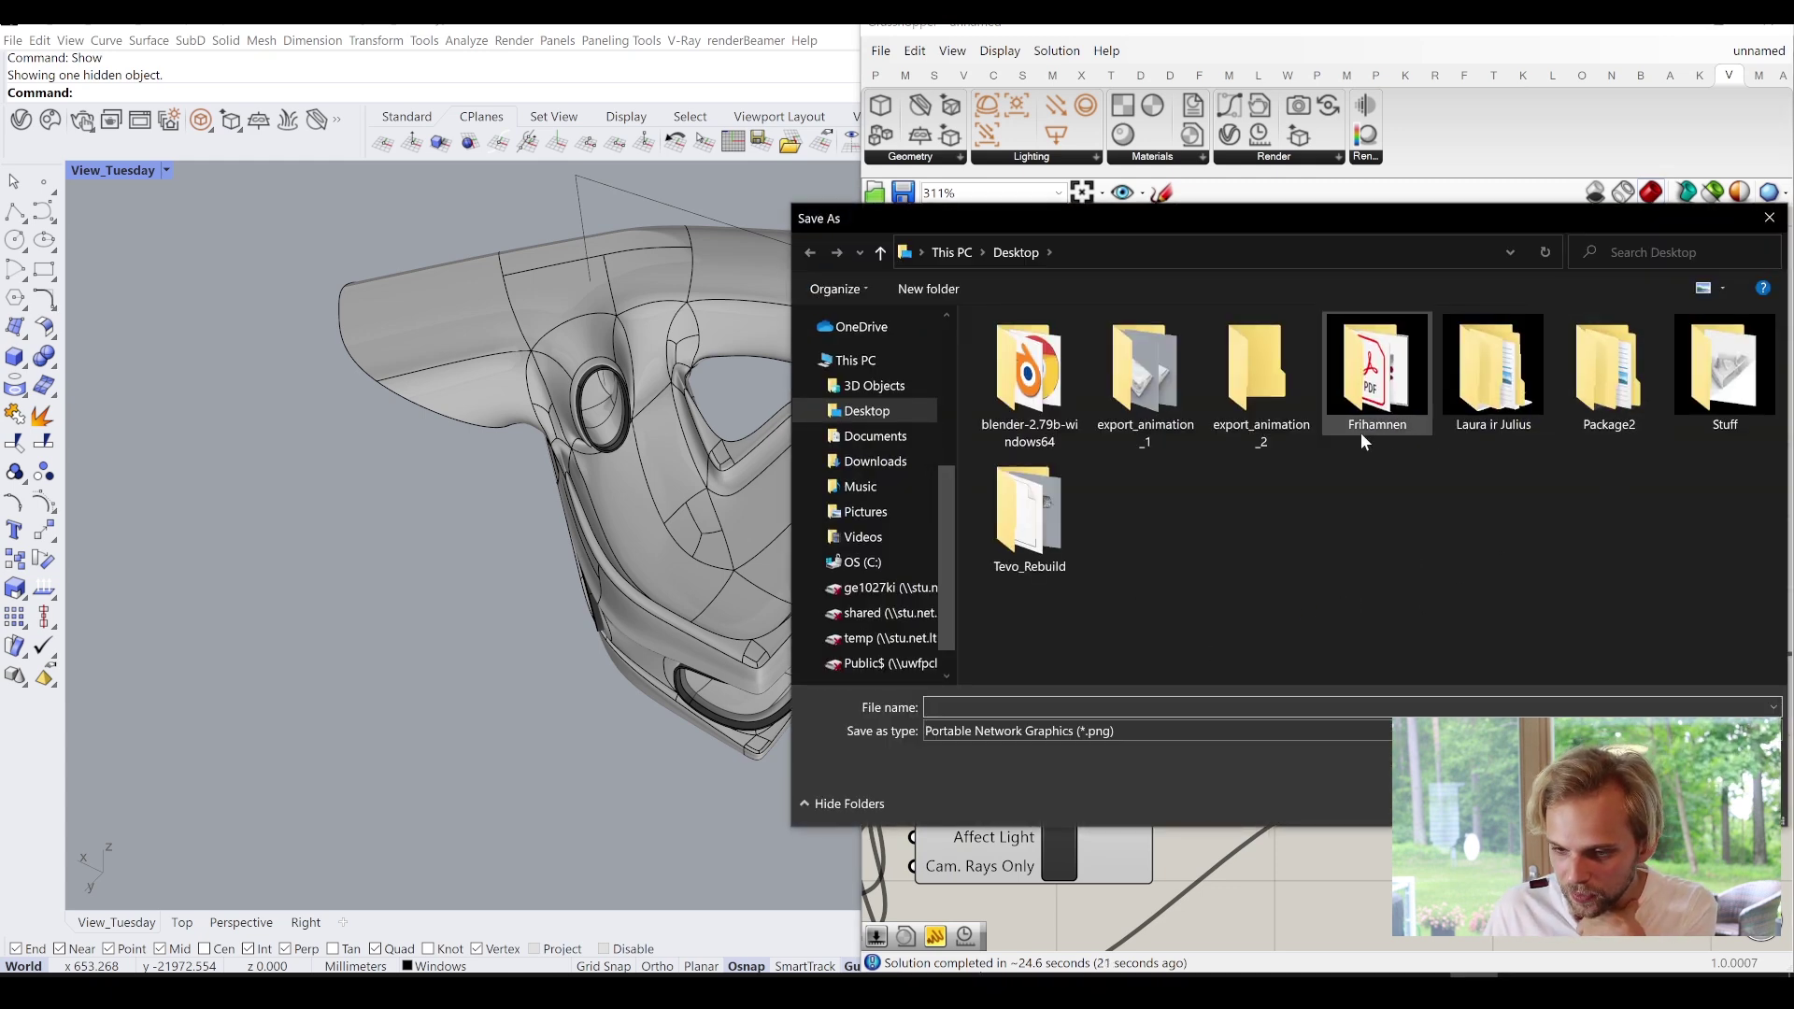
double_click(1282, 387)
click(1051, 732)
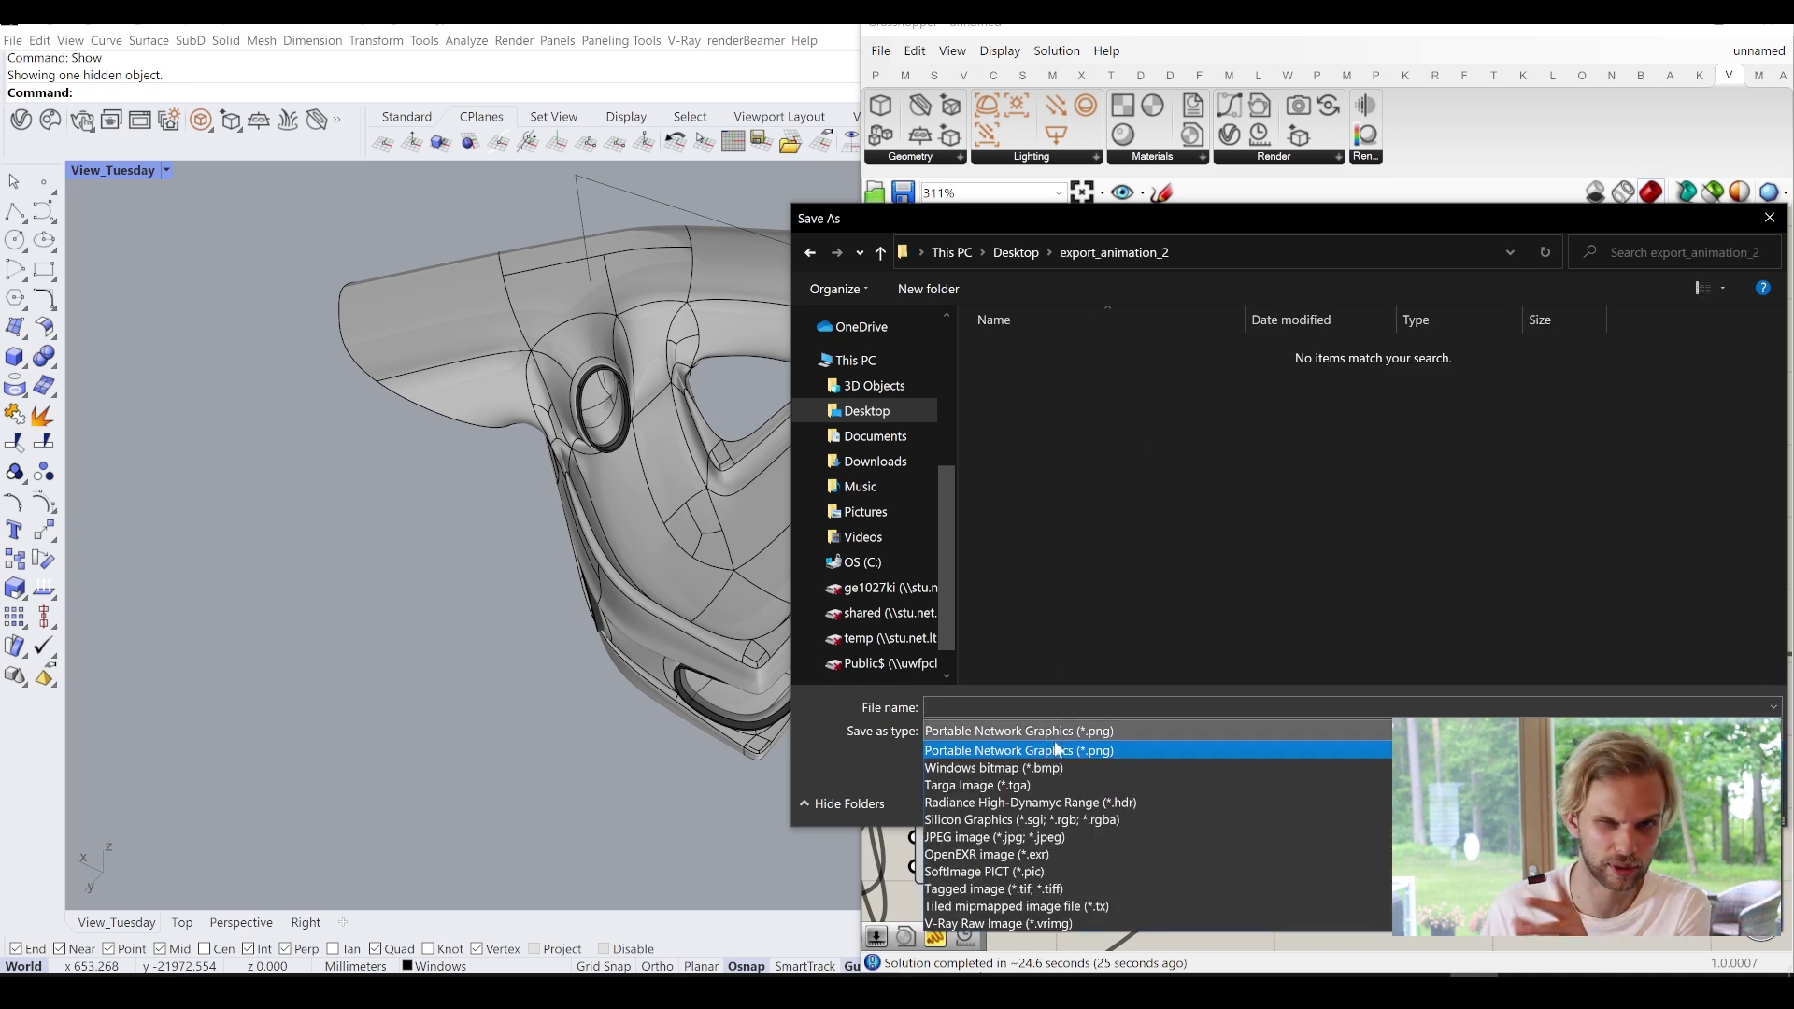
click(1042, 844)
click(1086, 705)
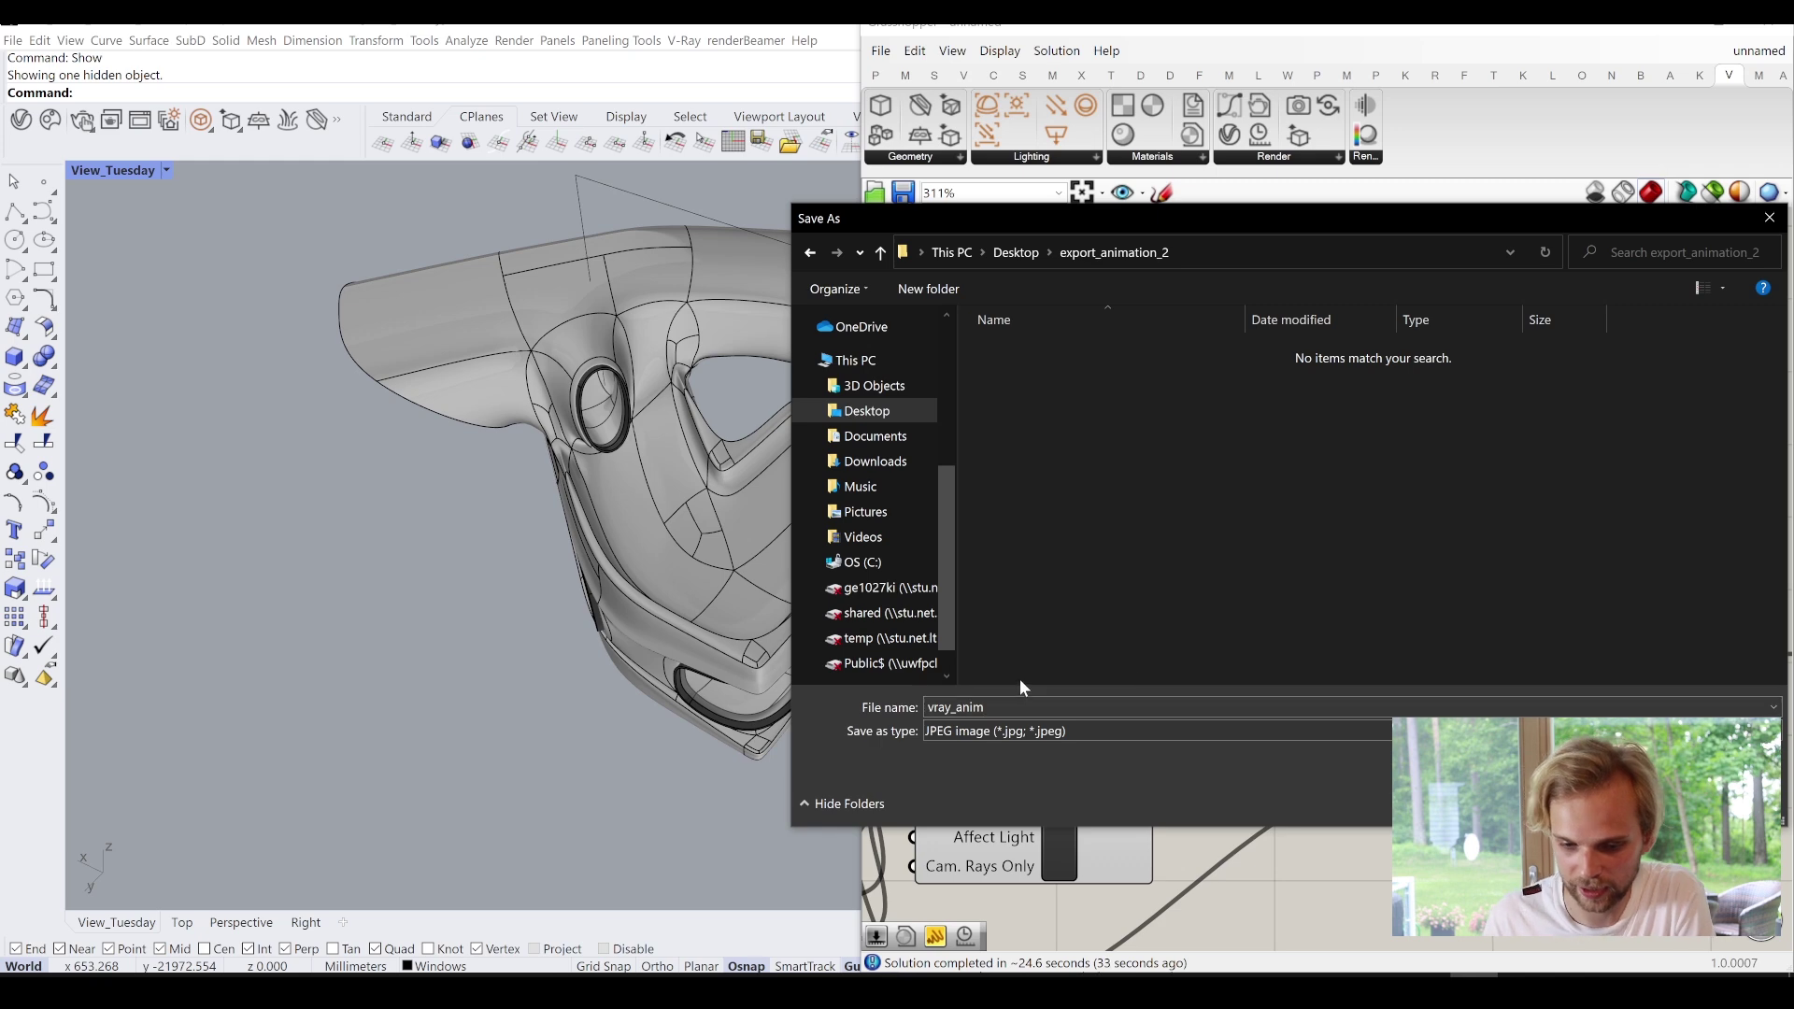
key(Return)
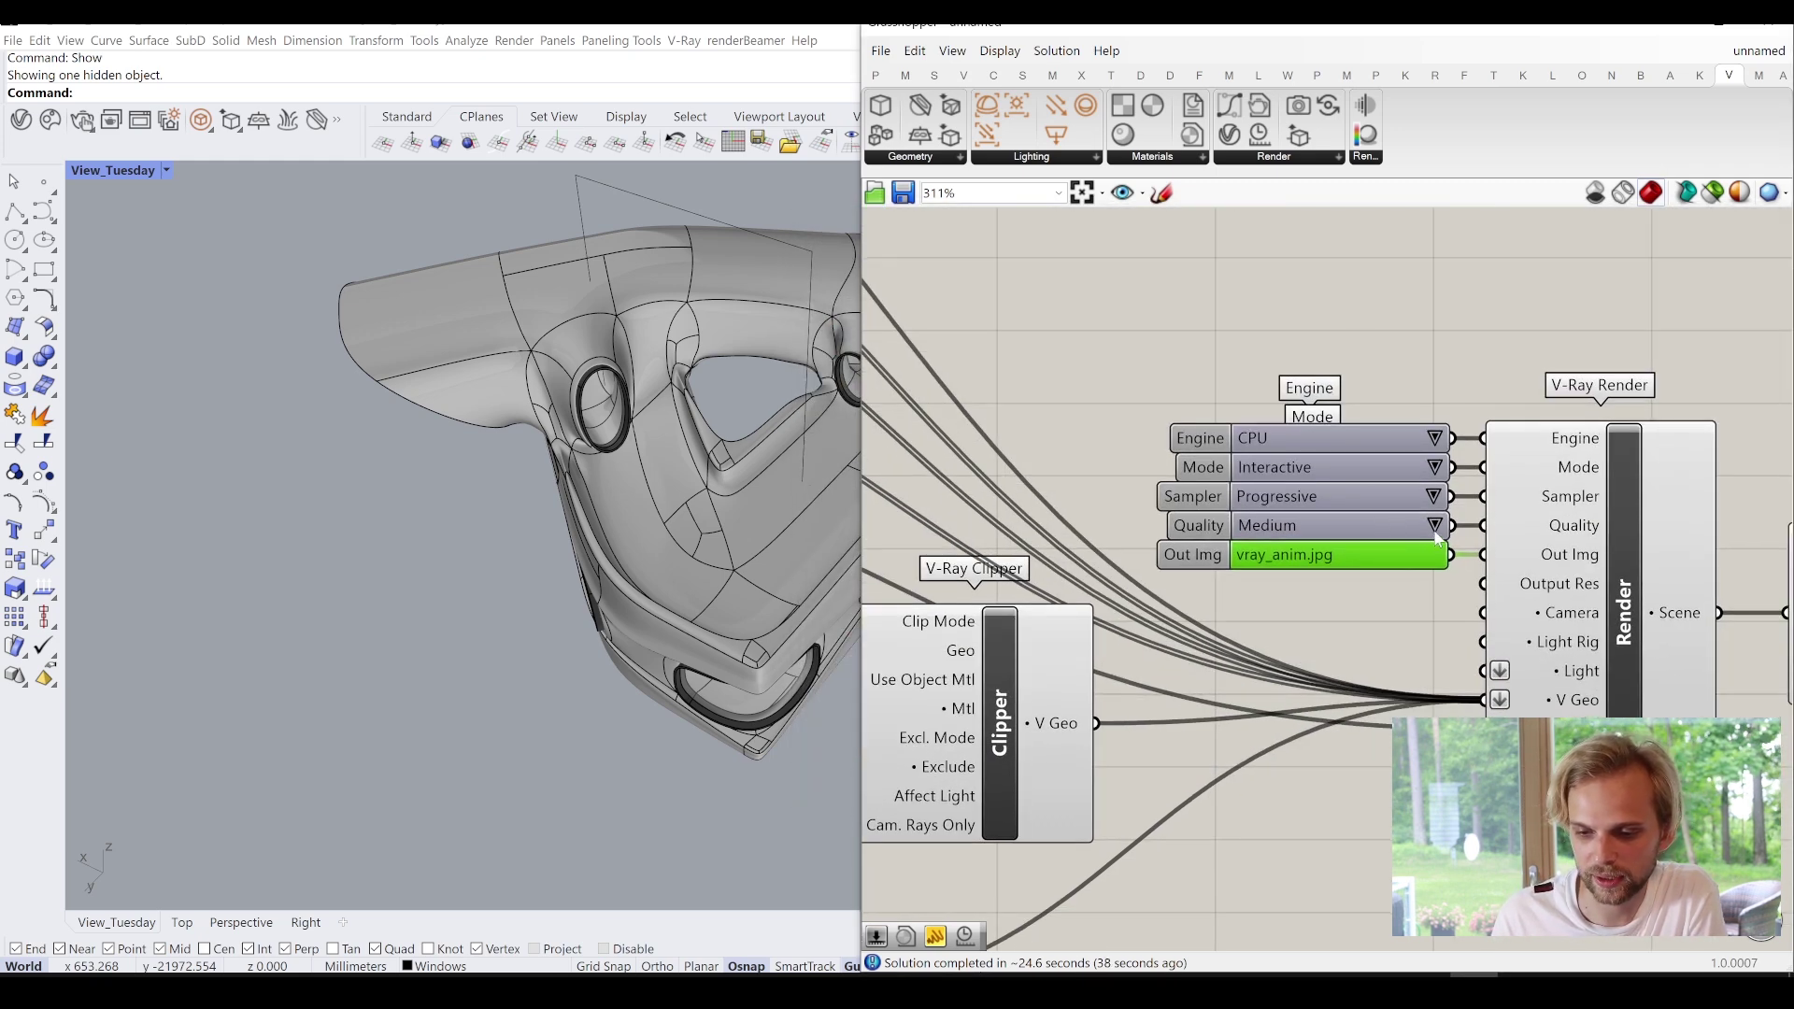
Set the V-Ray Render component's sampler to Bucket and its mode to Production.
click(1436, 496)
click(1472, 529)
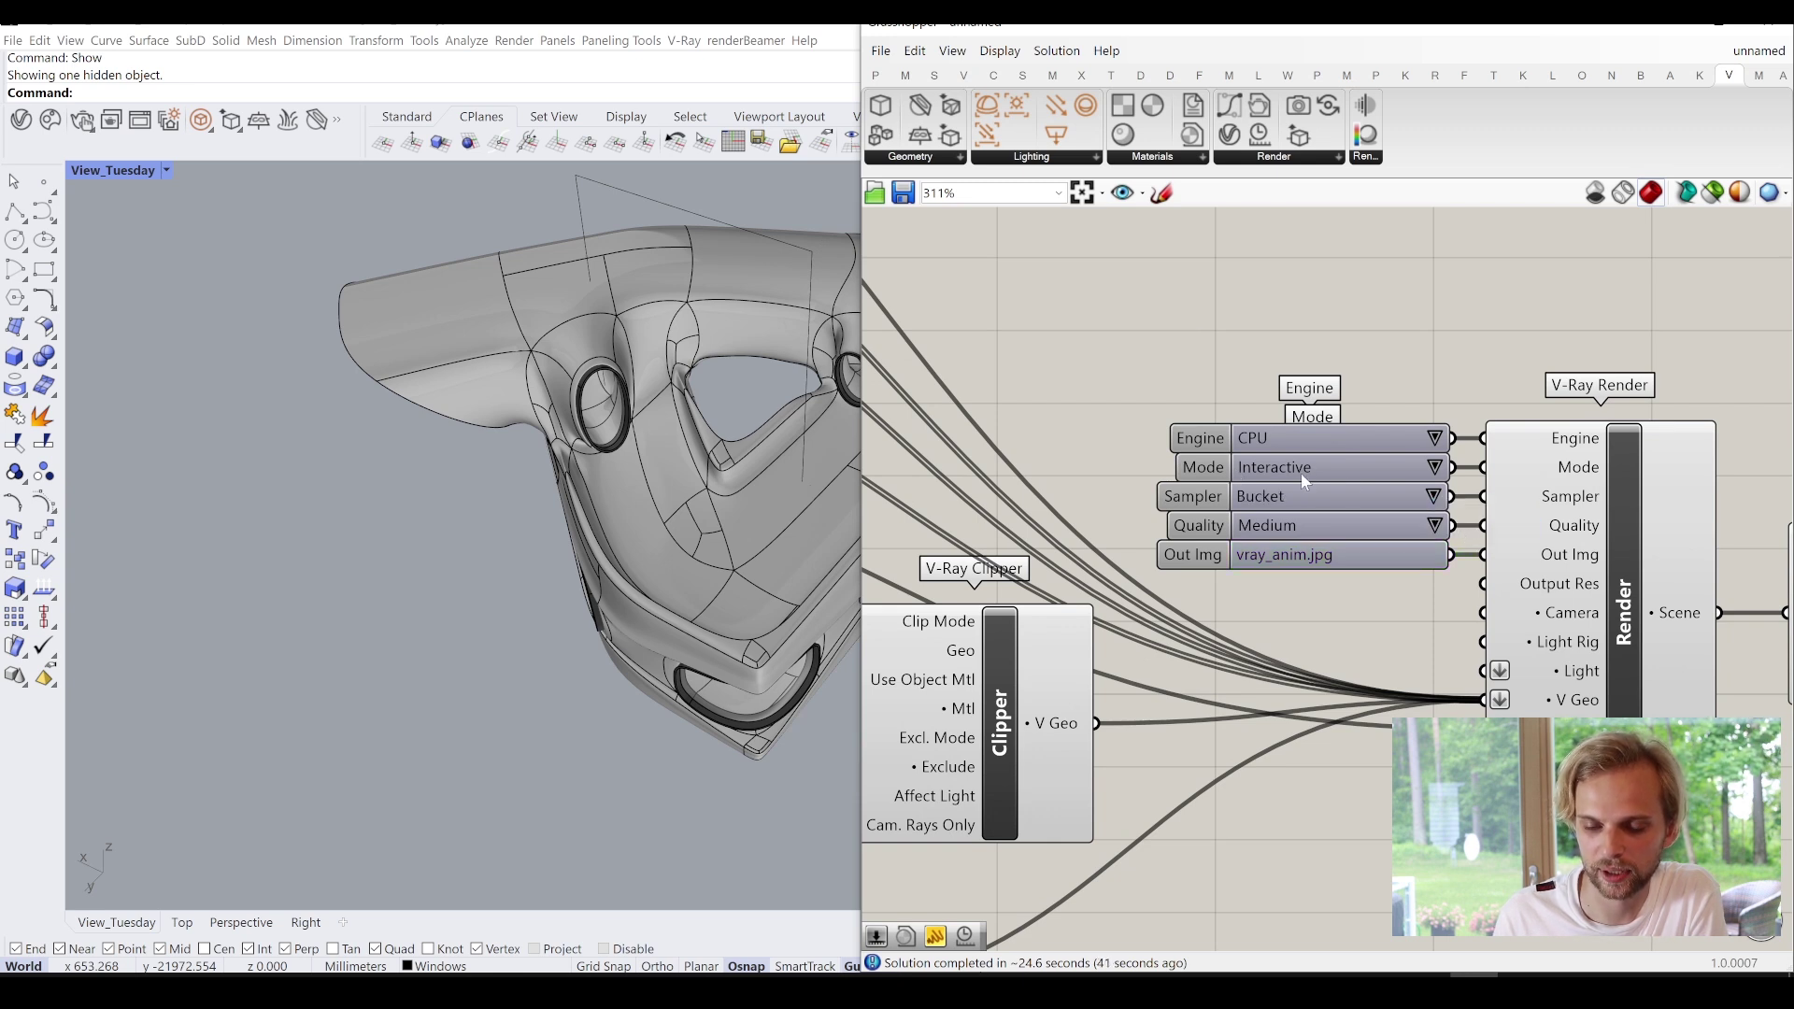
click(1427, 473)
click(1486, 495)
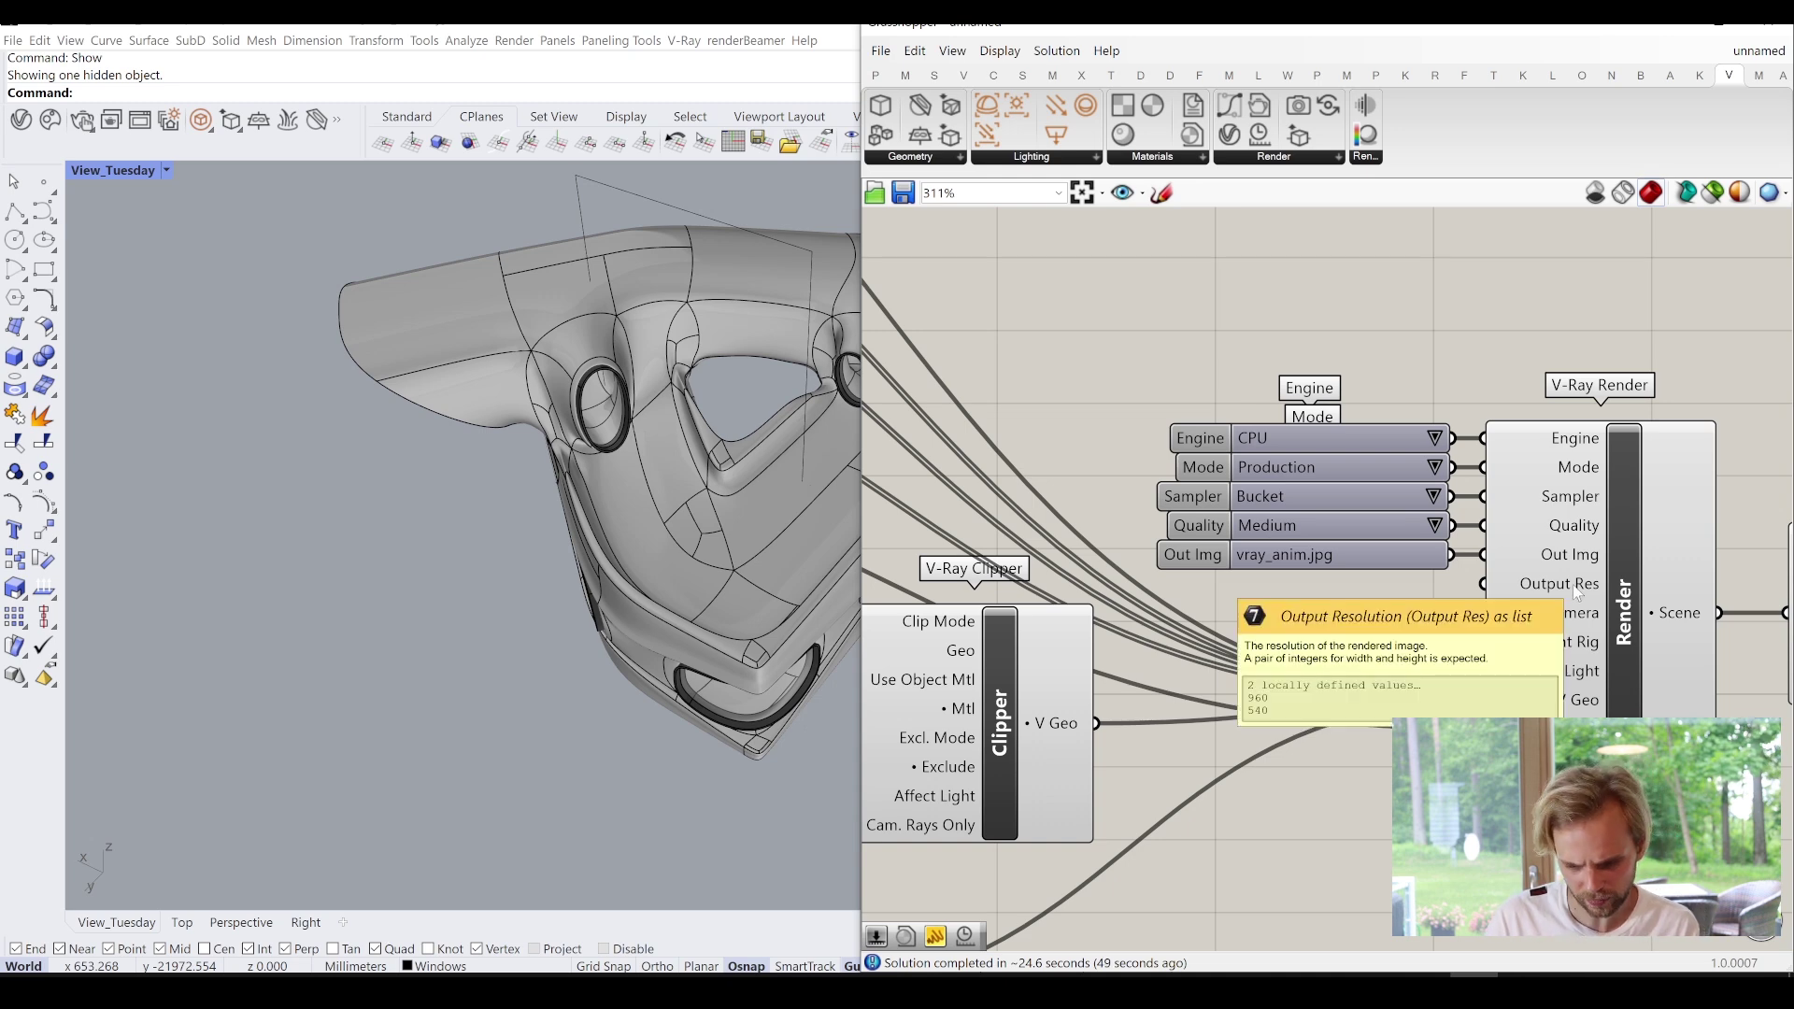
Add a panel below the render settings containing the output resolution values 1920 and 1080 on separate lines.
right_drag(1417, 809, 1434, 632)
double_click(1365, 735)
text(//)
key(Return)
double_click(1300, 731)
text(1920)
key(Return)
text(1)
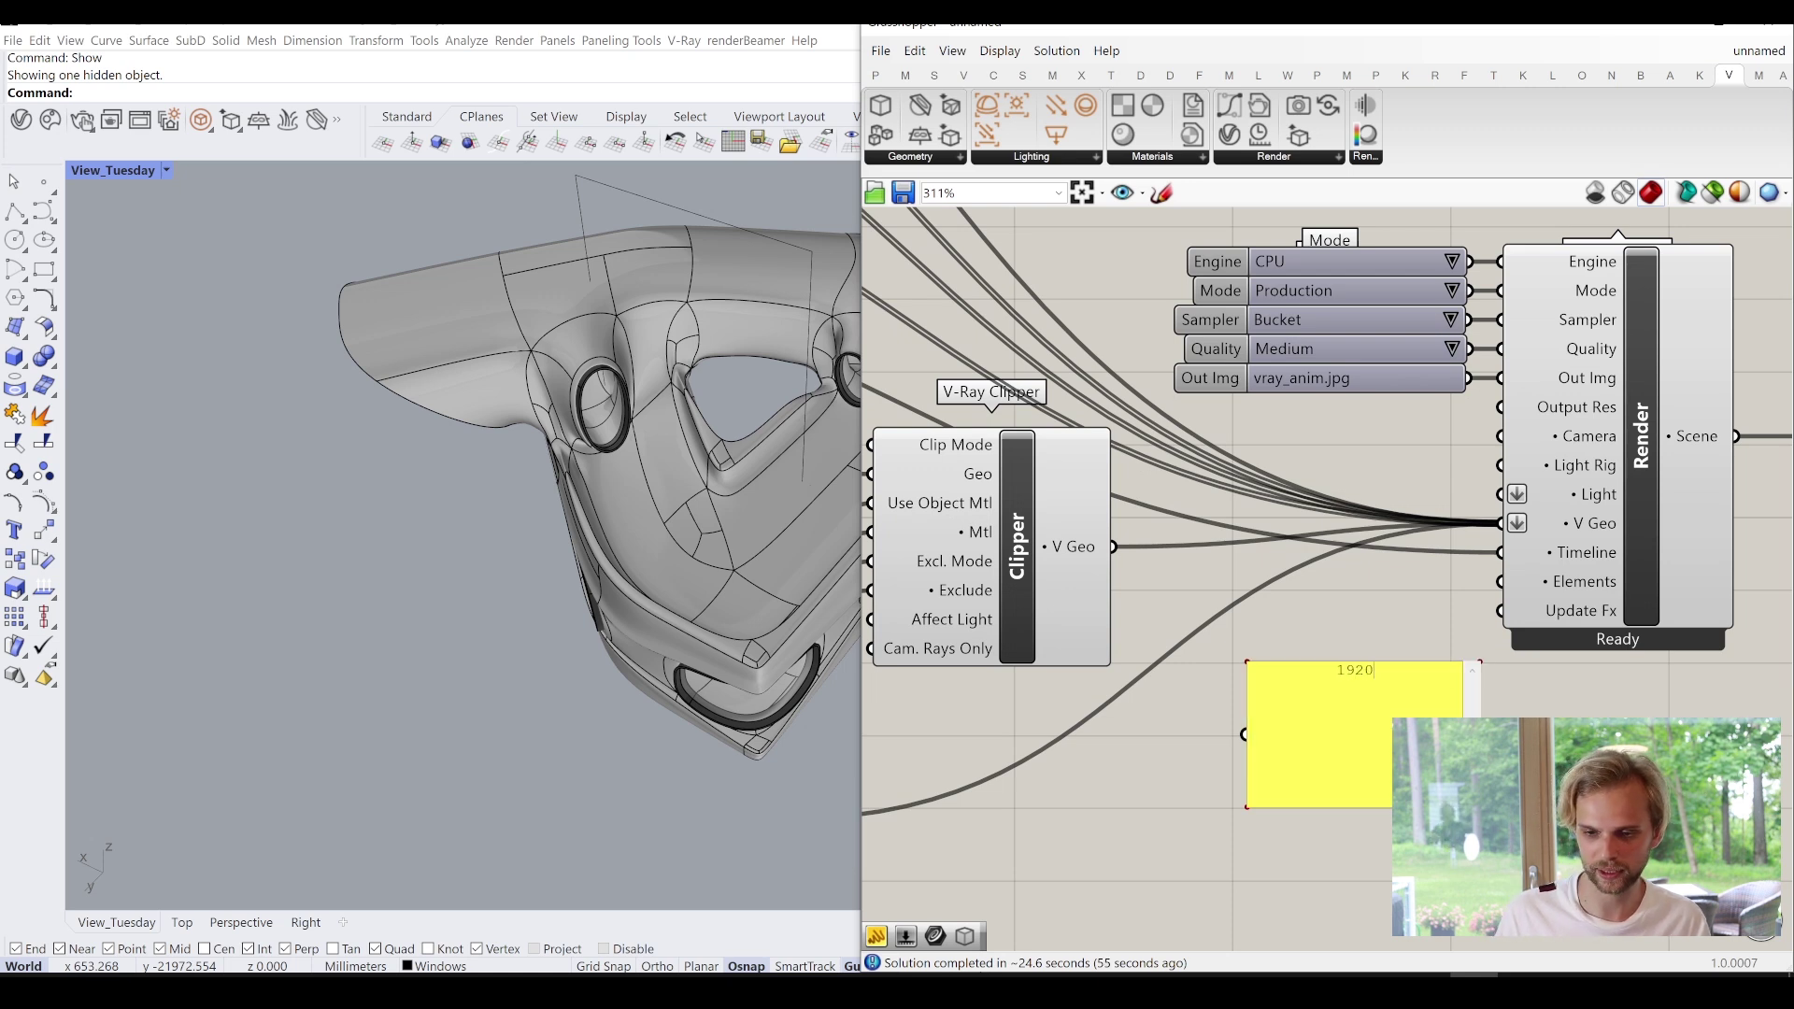
text(0)
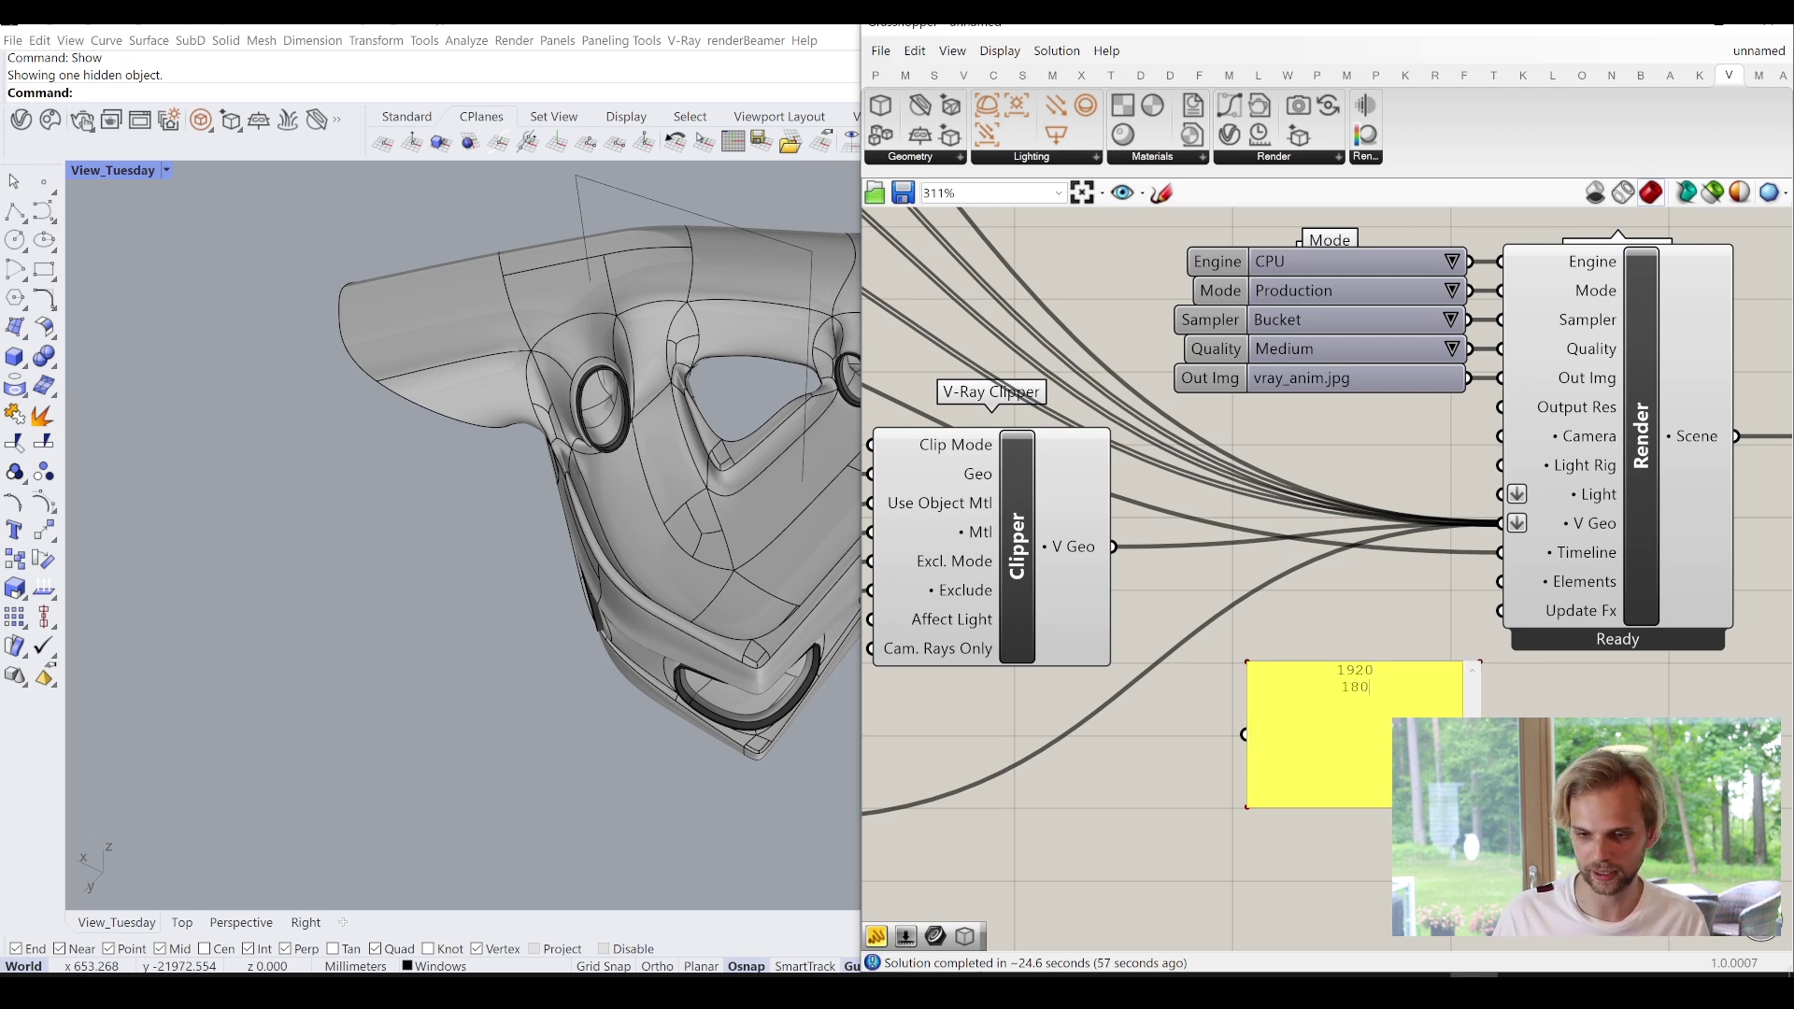
text(80)
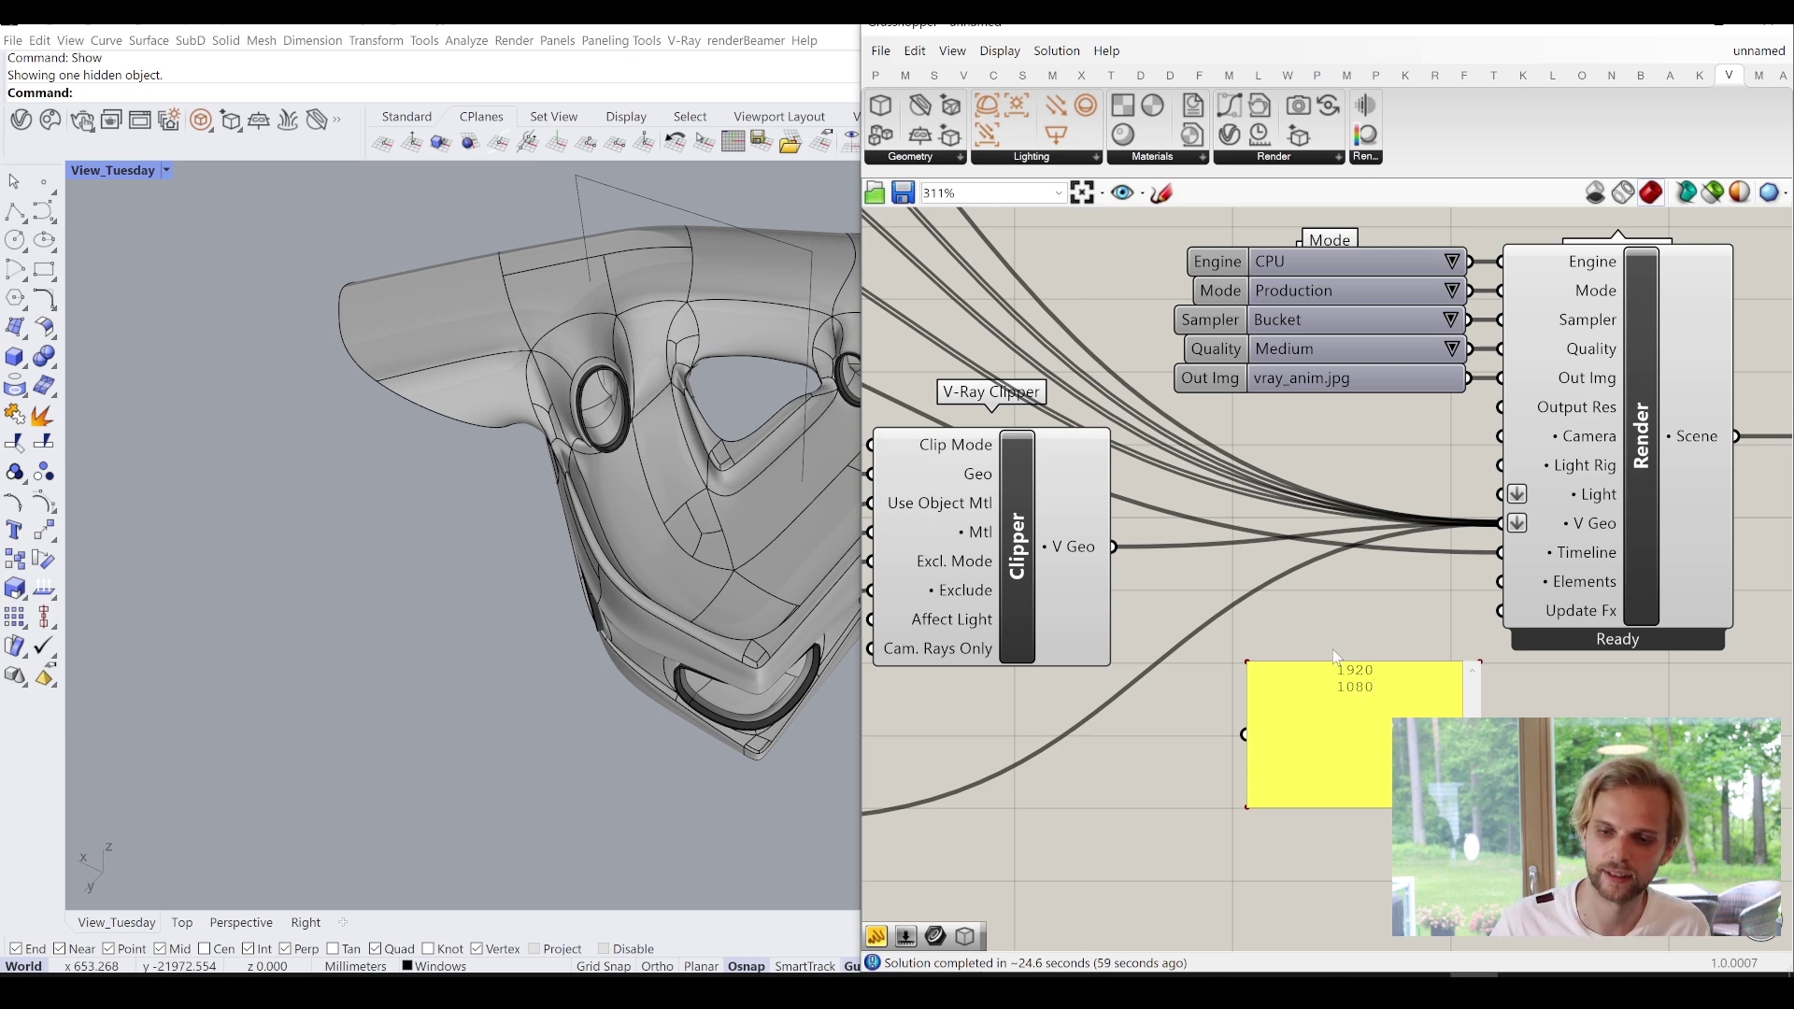
click(1252, 685)
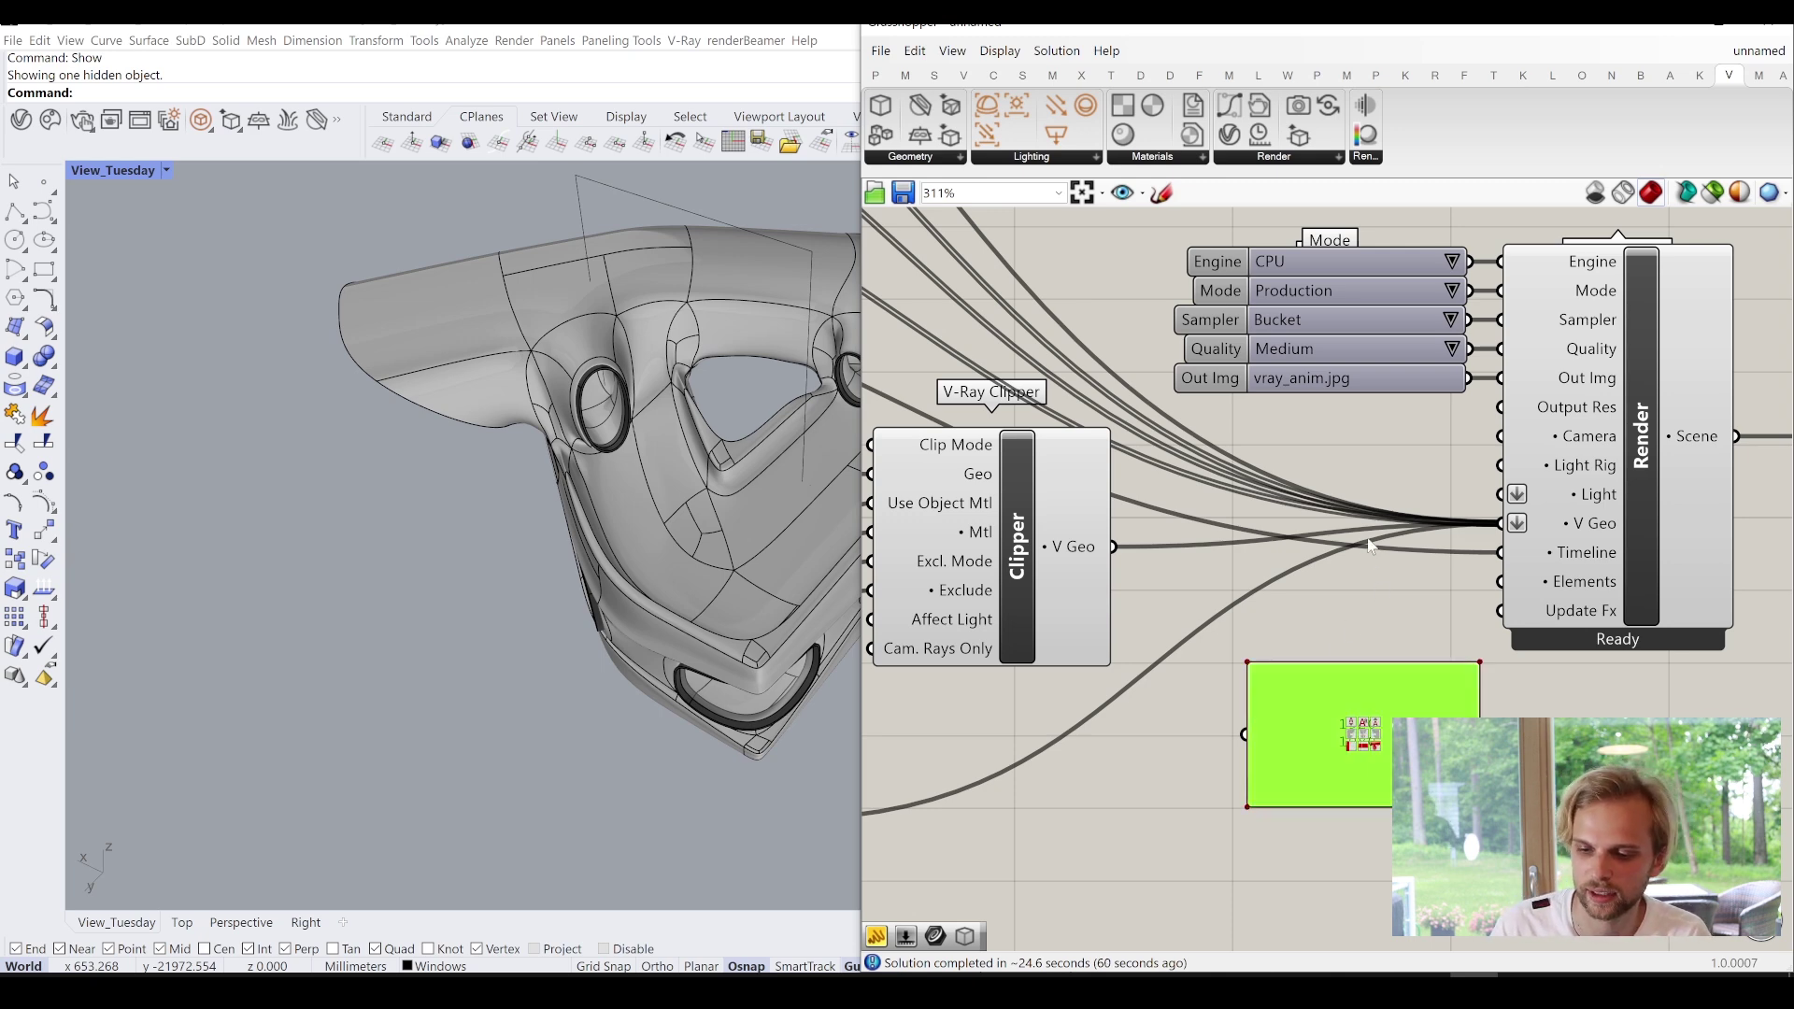
Shrink the resolution panel, place it beneath the Out Img control and connect it to V-Ray Render's Output Res input.
drag(1252, 686, 1185, 476)
scroll(1185, 476, up, 2)
scroll(1185, 472, up, 3)
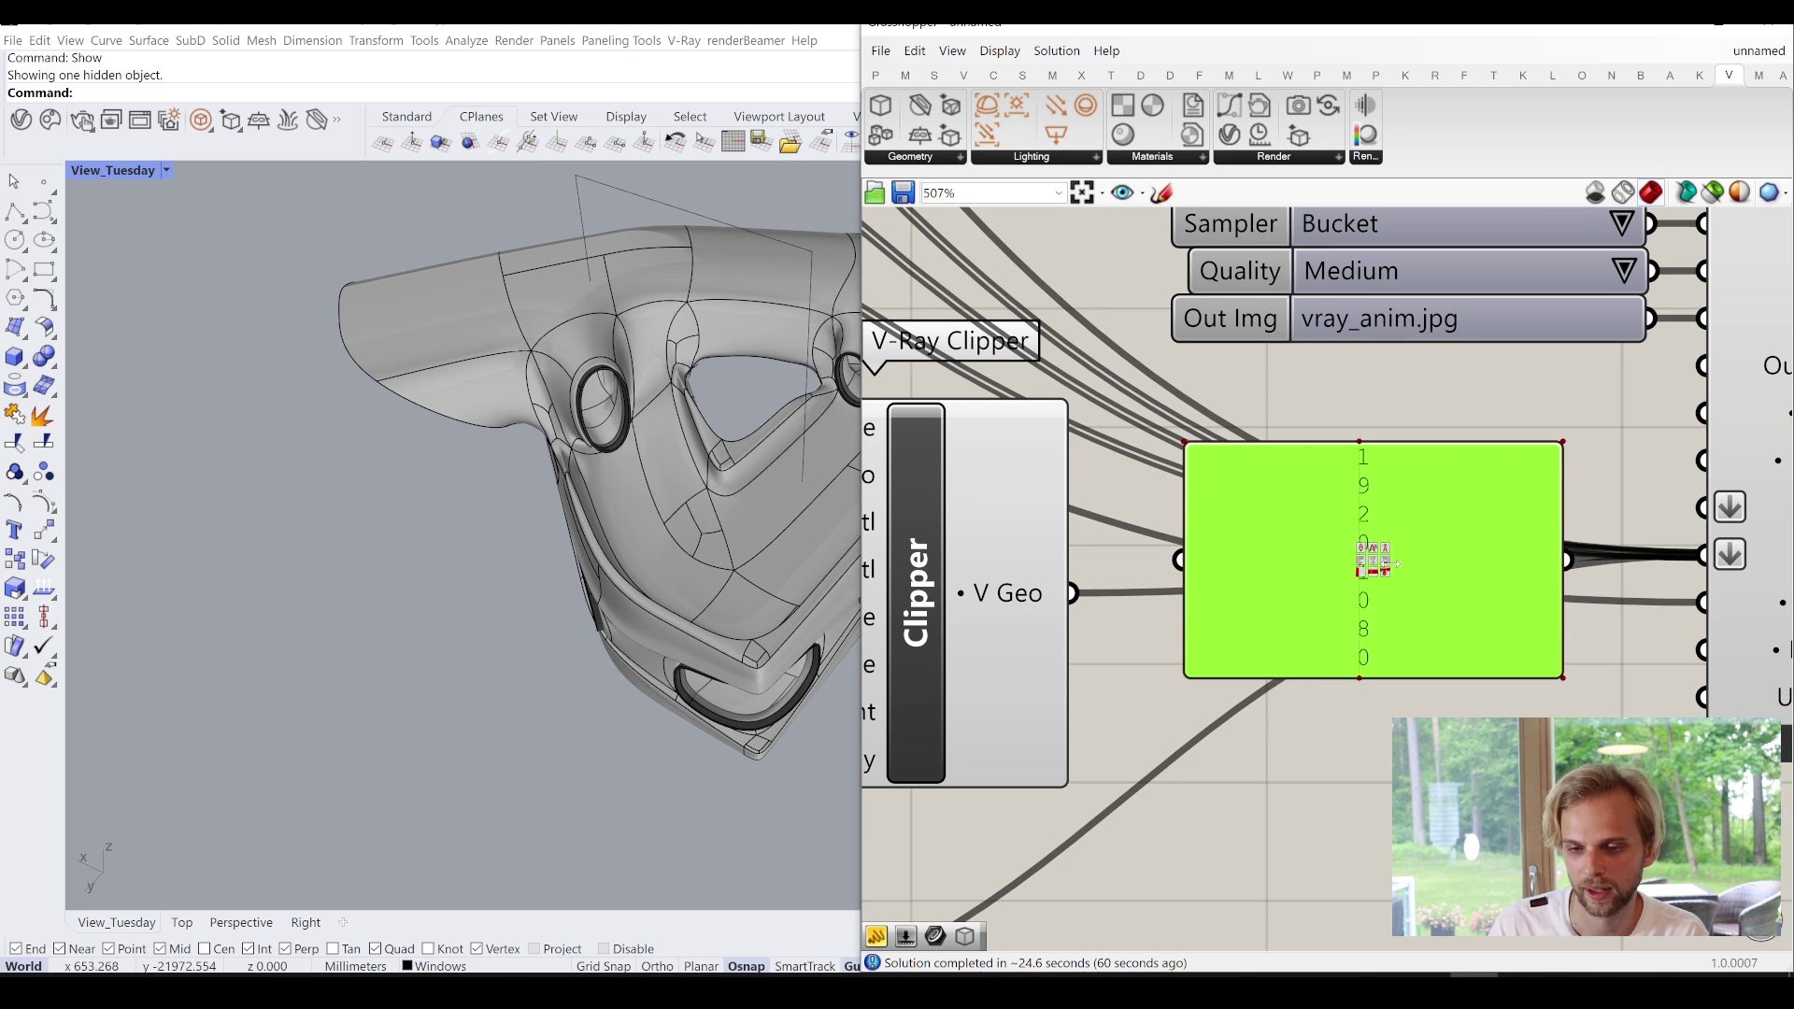
scroll(1285, 661, down, 5)
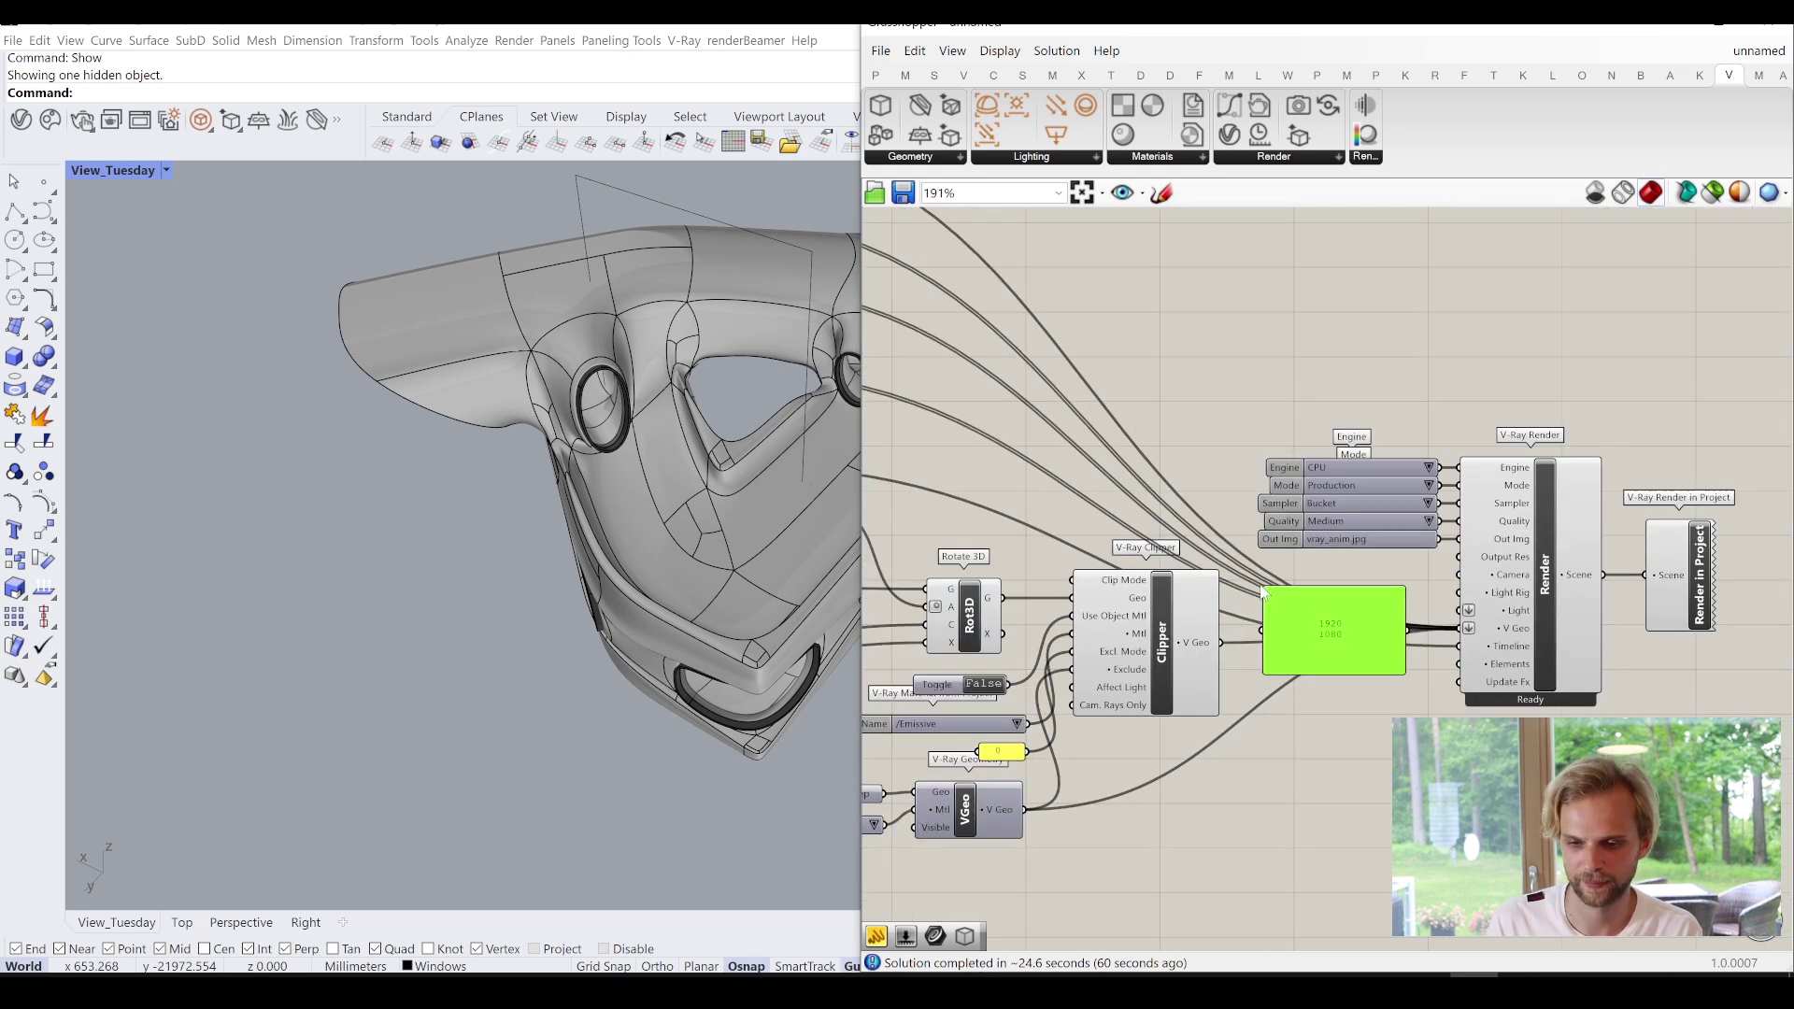
drag(1268, 592, 1460, 557)
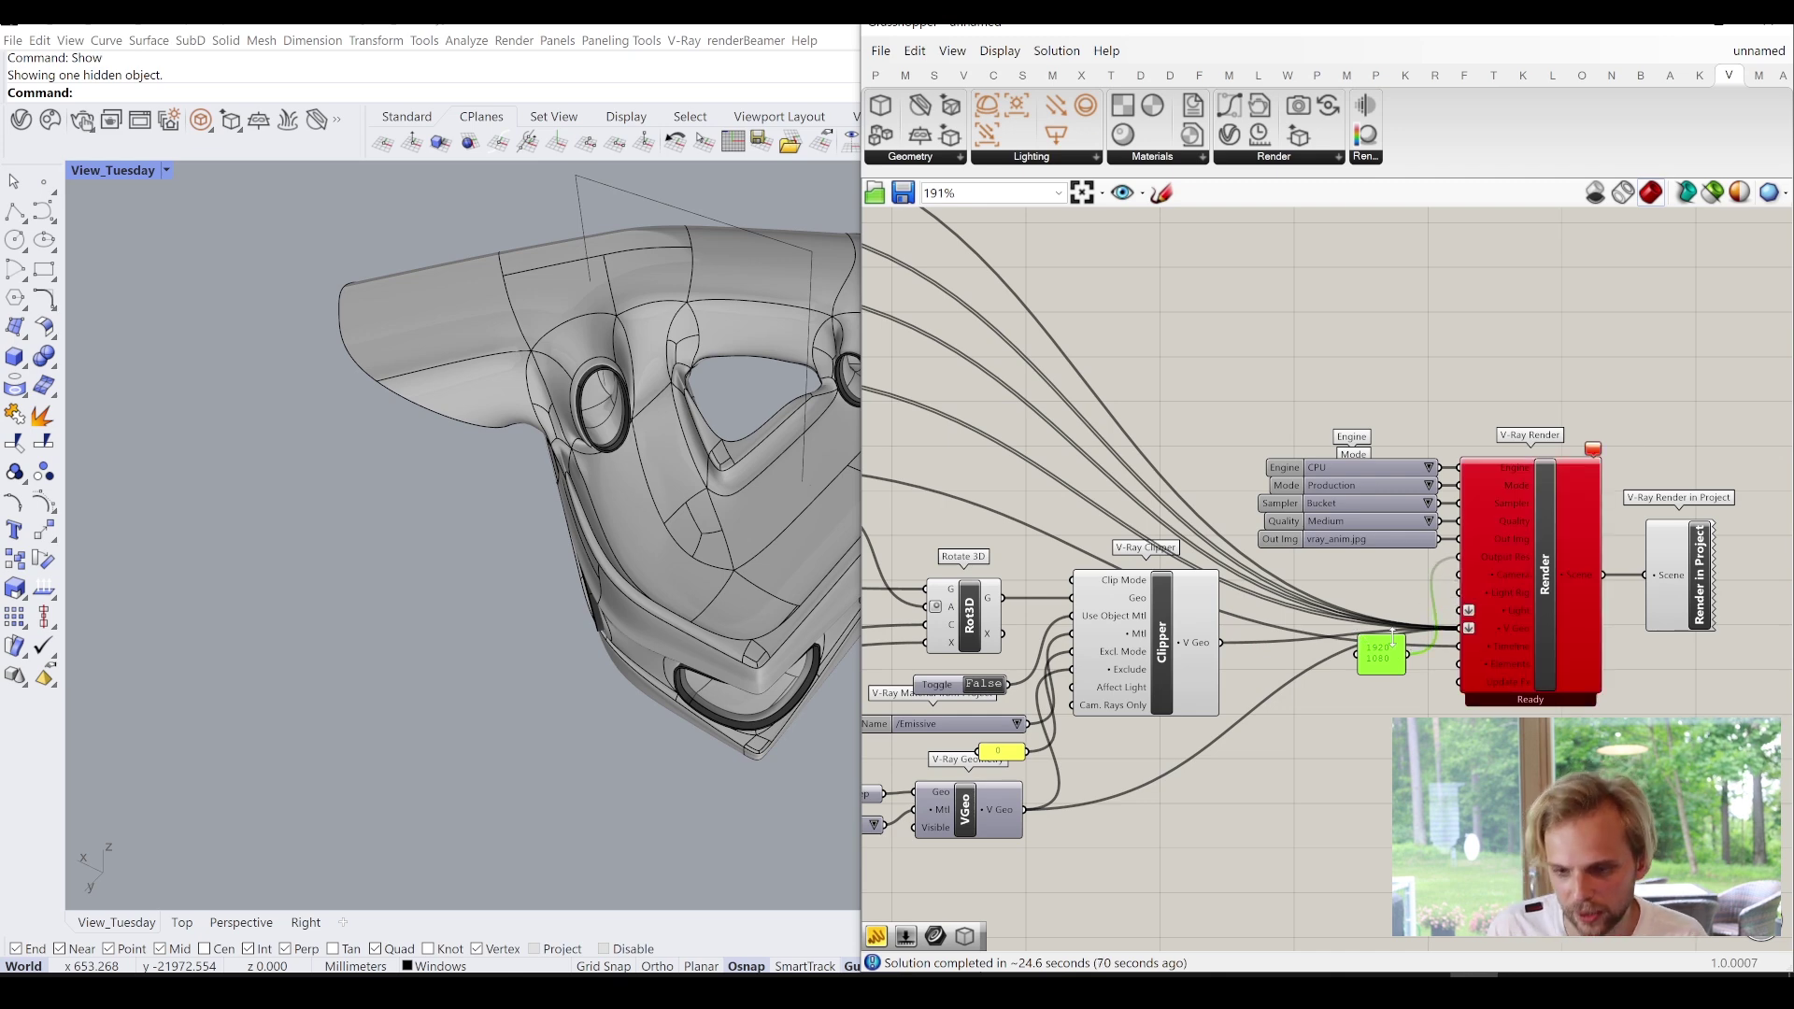
drag(1400, 659, 1400, 589)
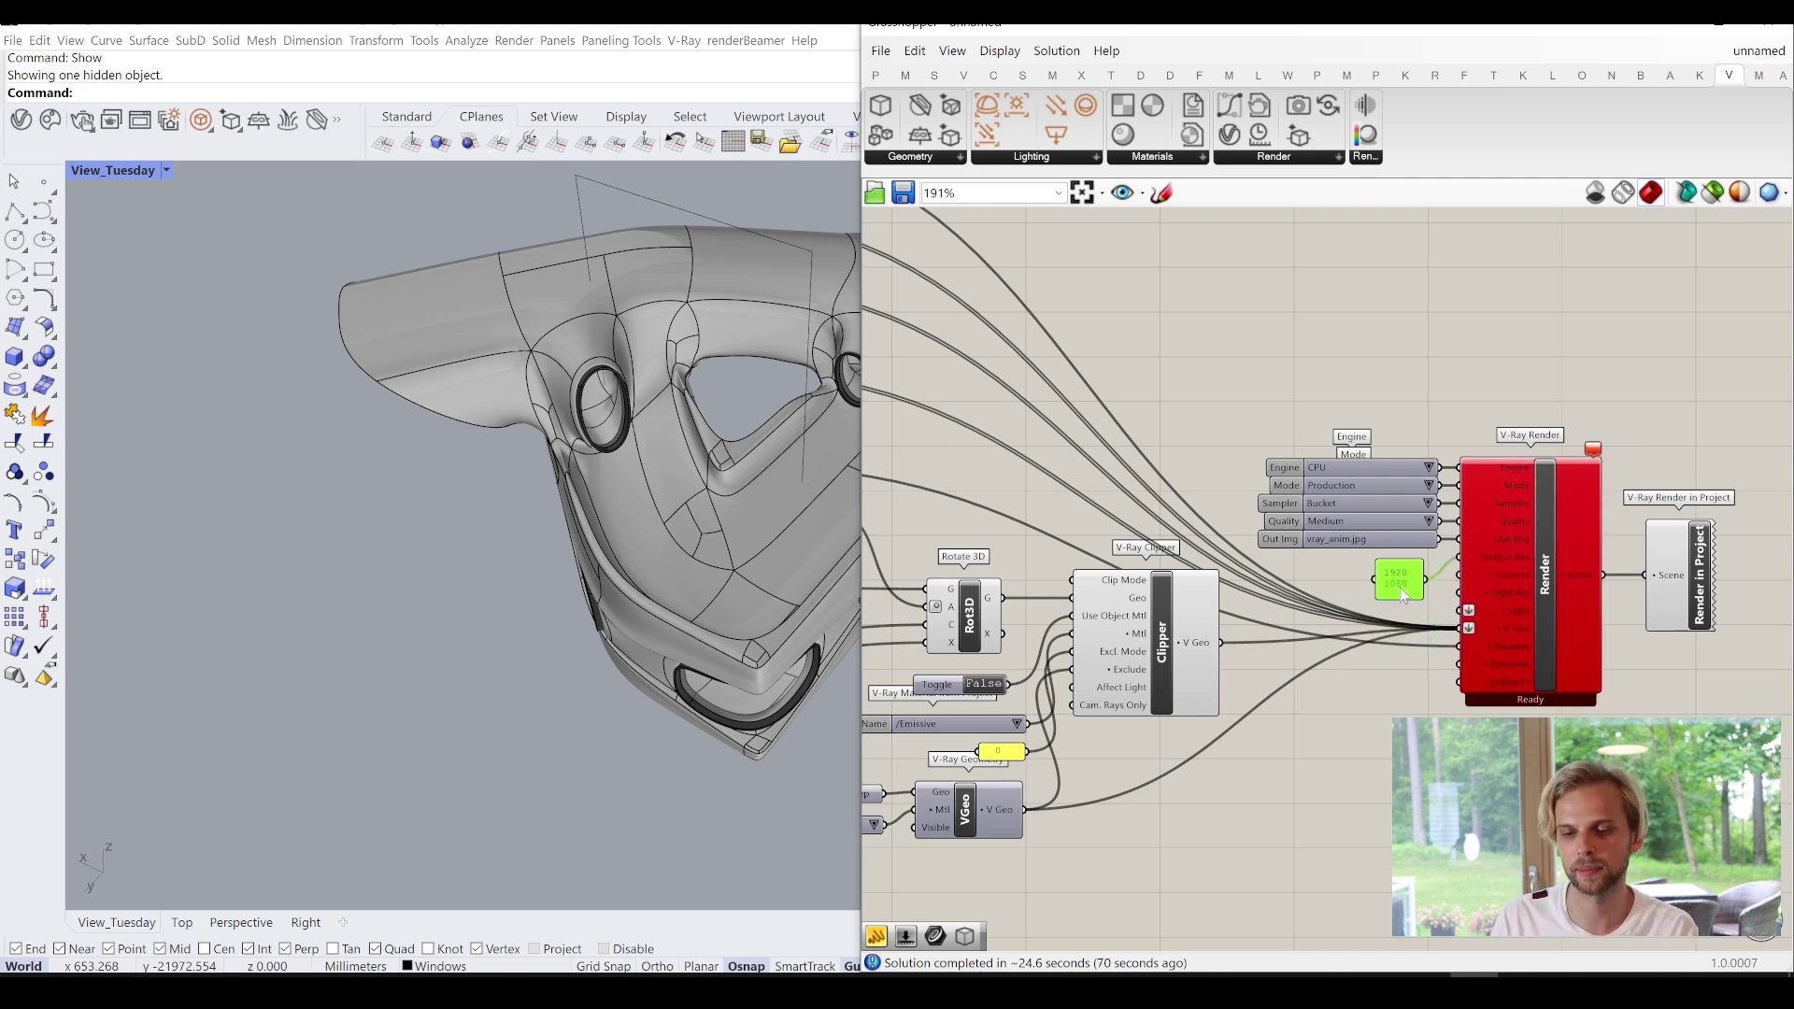
Turn off Multiline Data on the resolution panel and align it neatly beside the Output Res input.
scroll(1400, 587, up, 2)
scroll(1402, 591, up, 3)
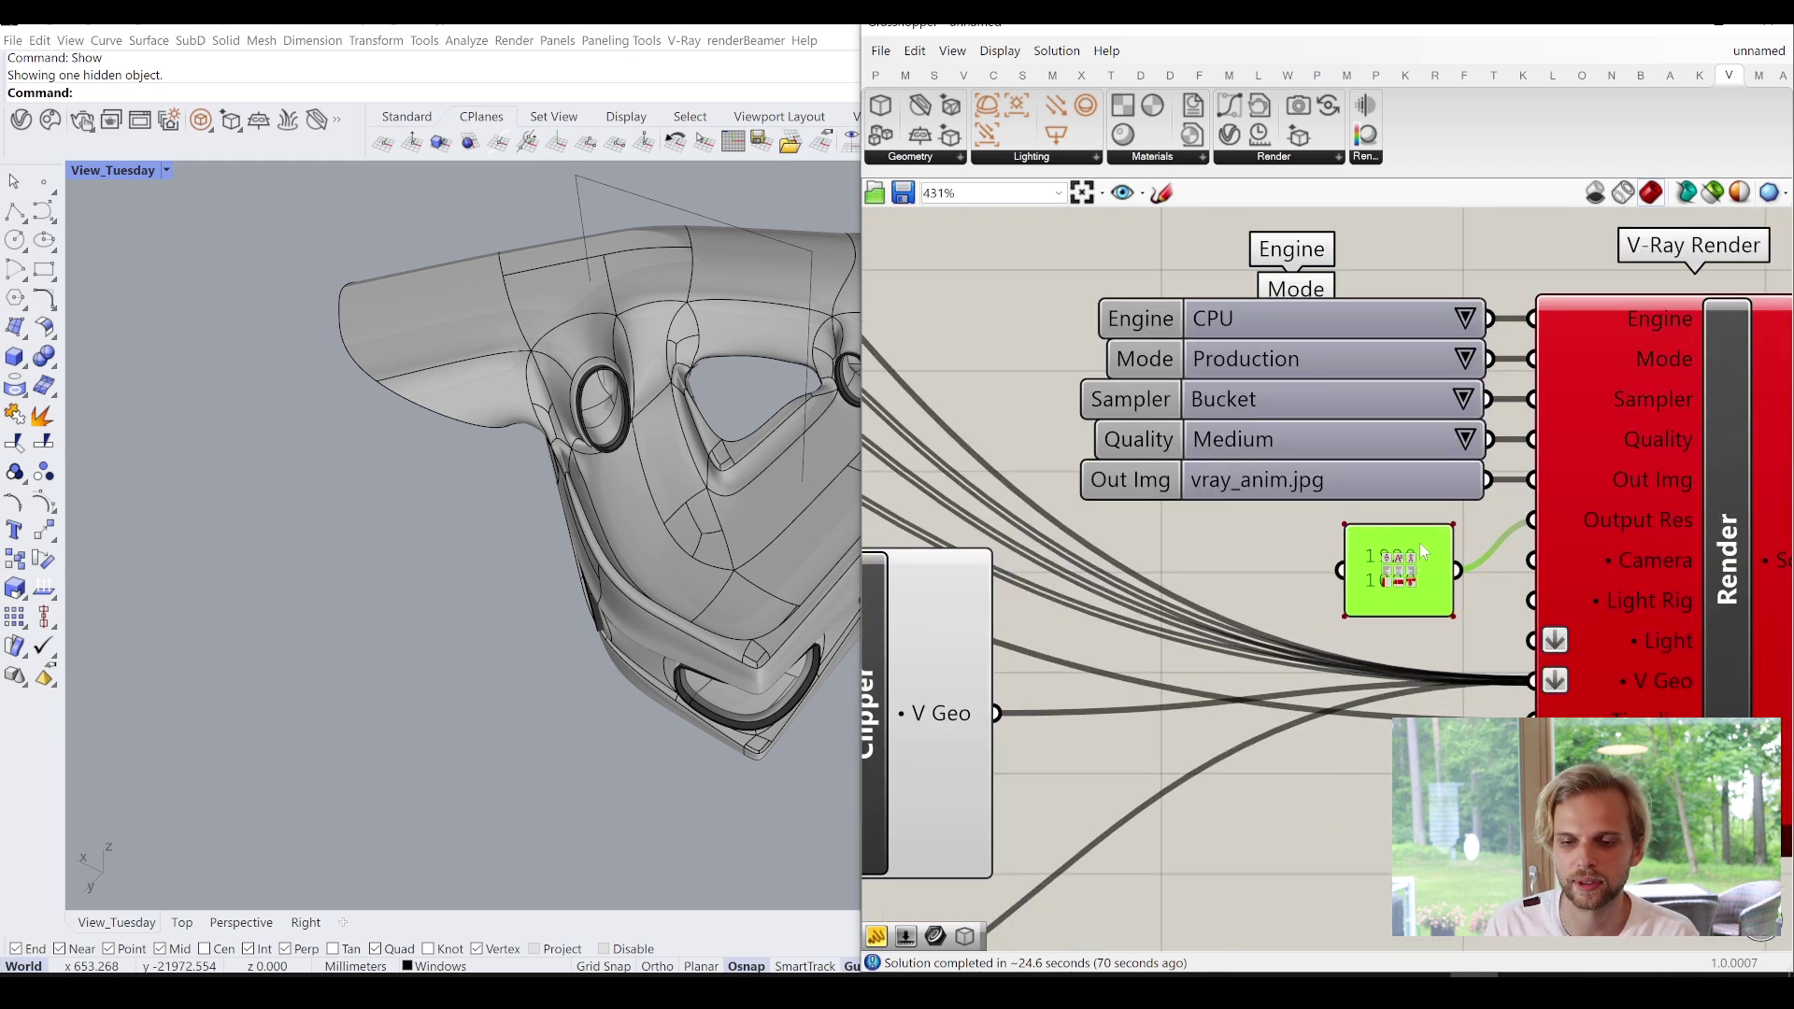
right_click(1422, 548)
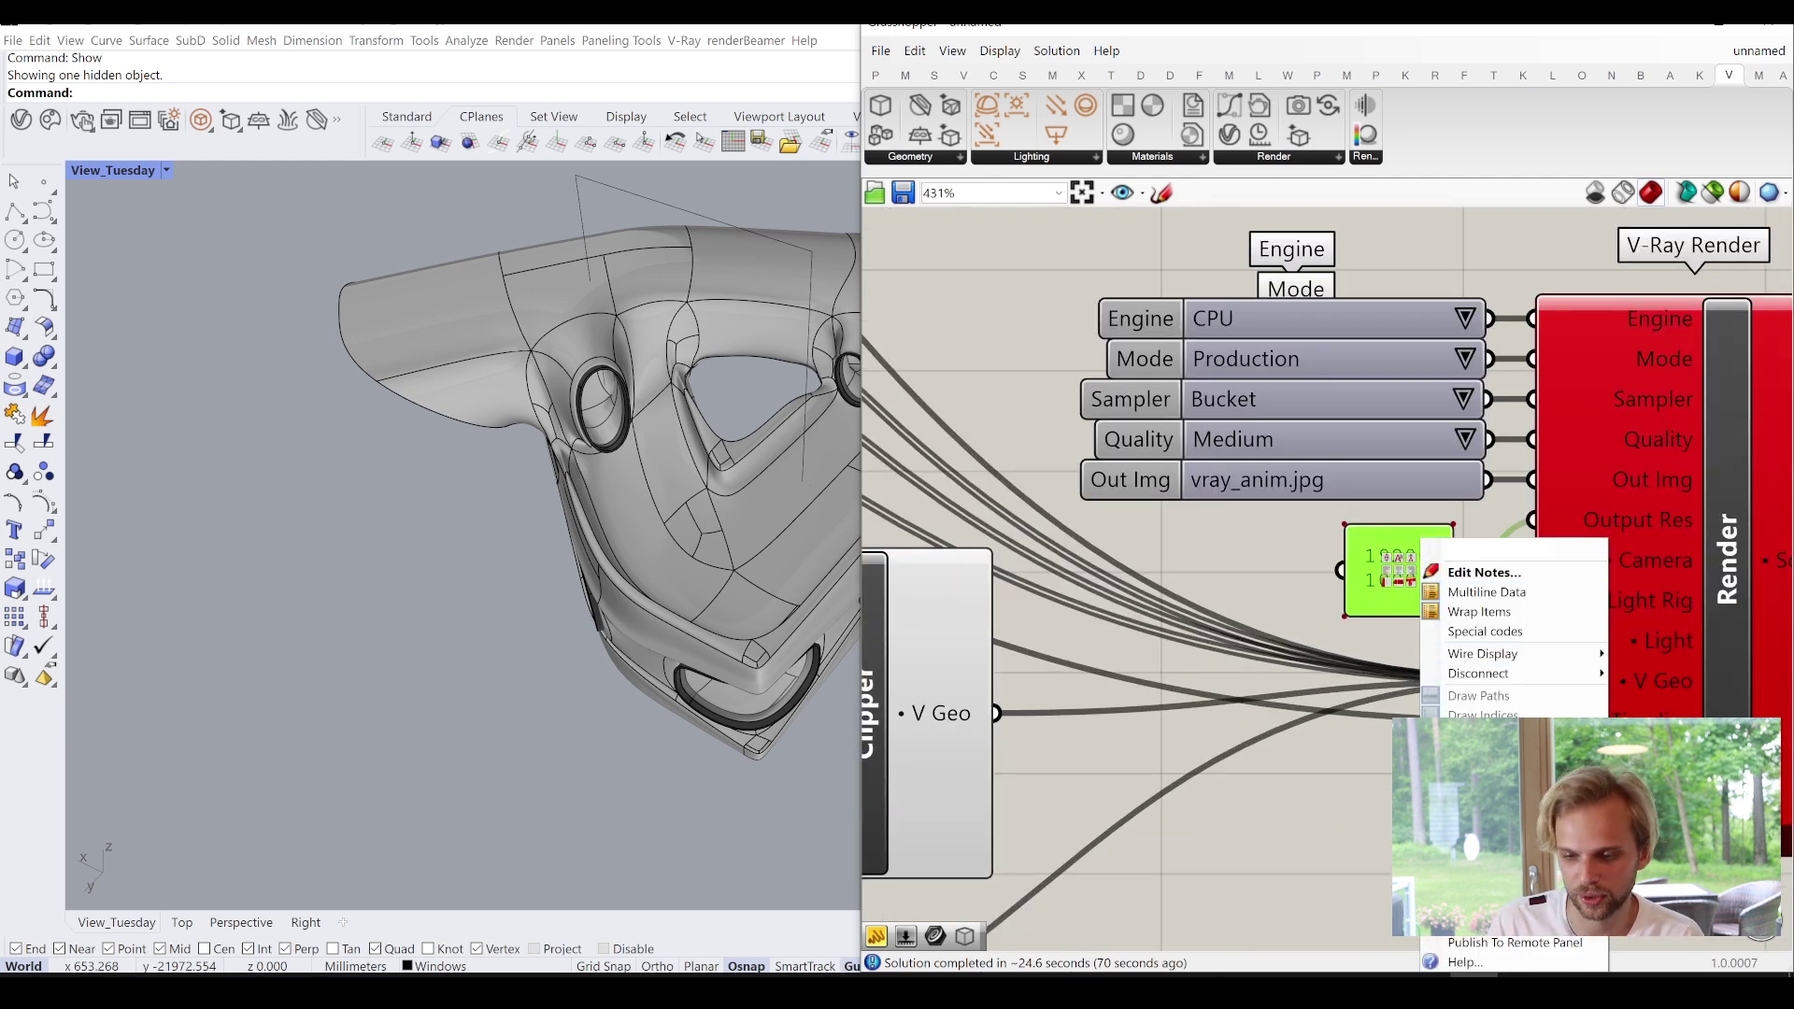
click(1464, 601)
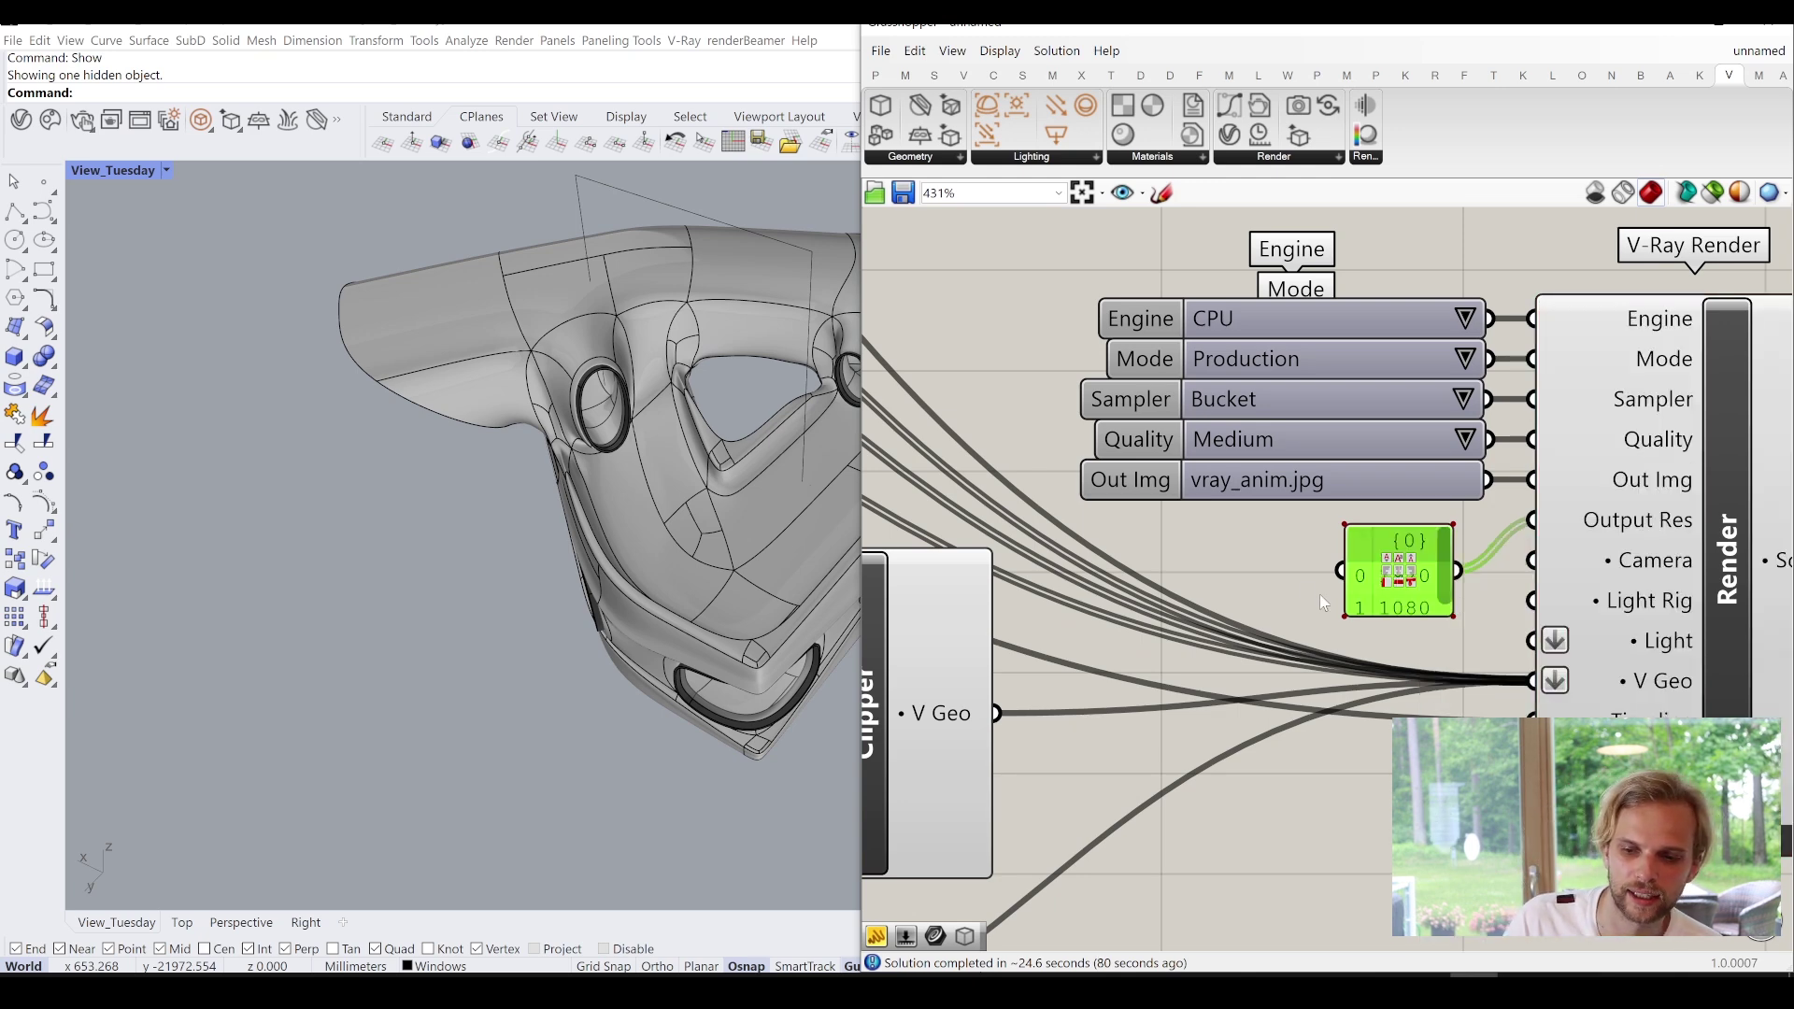
scroll(1529, 608, down, 3)
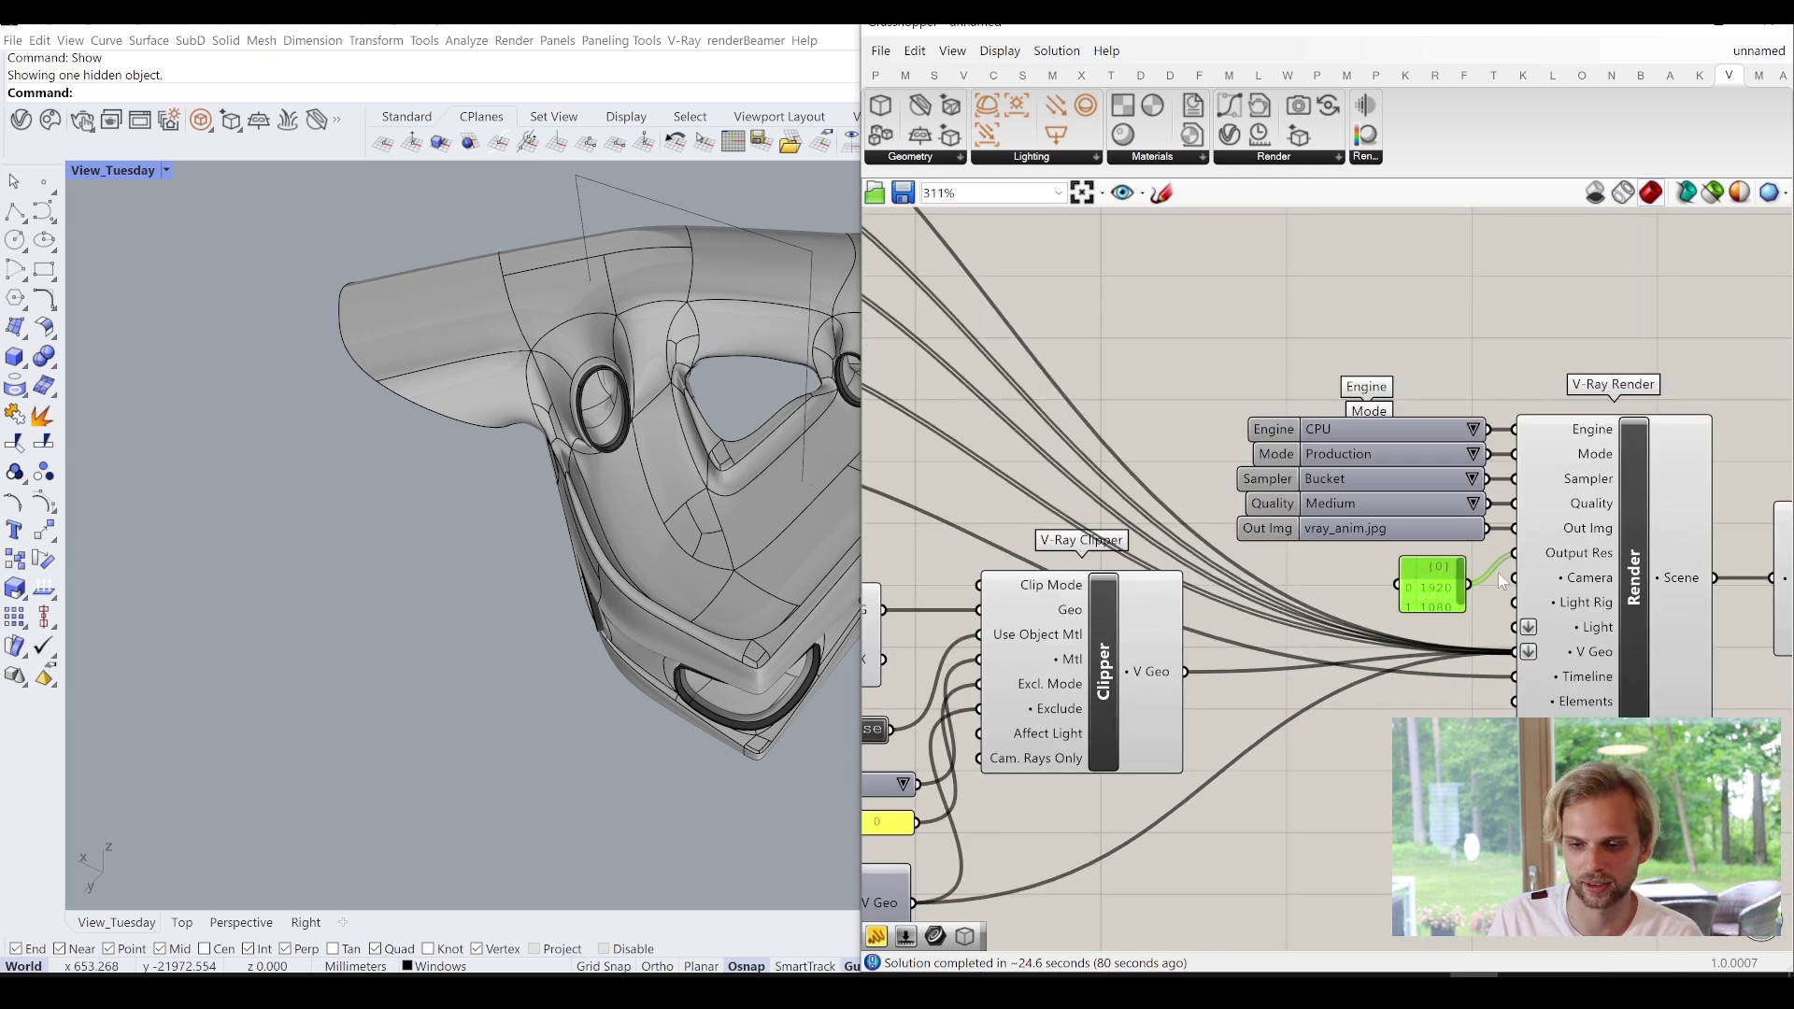
scroll(1497, 574, up, 3)
scroll(1322, 645, down, 1)
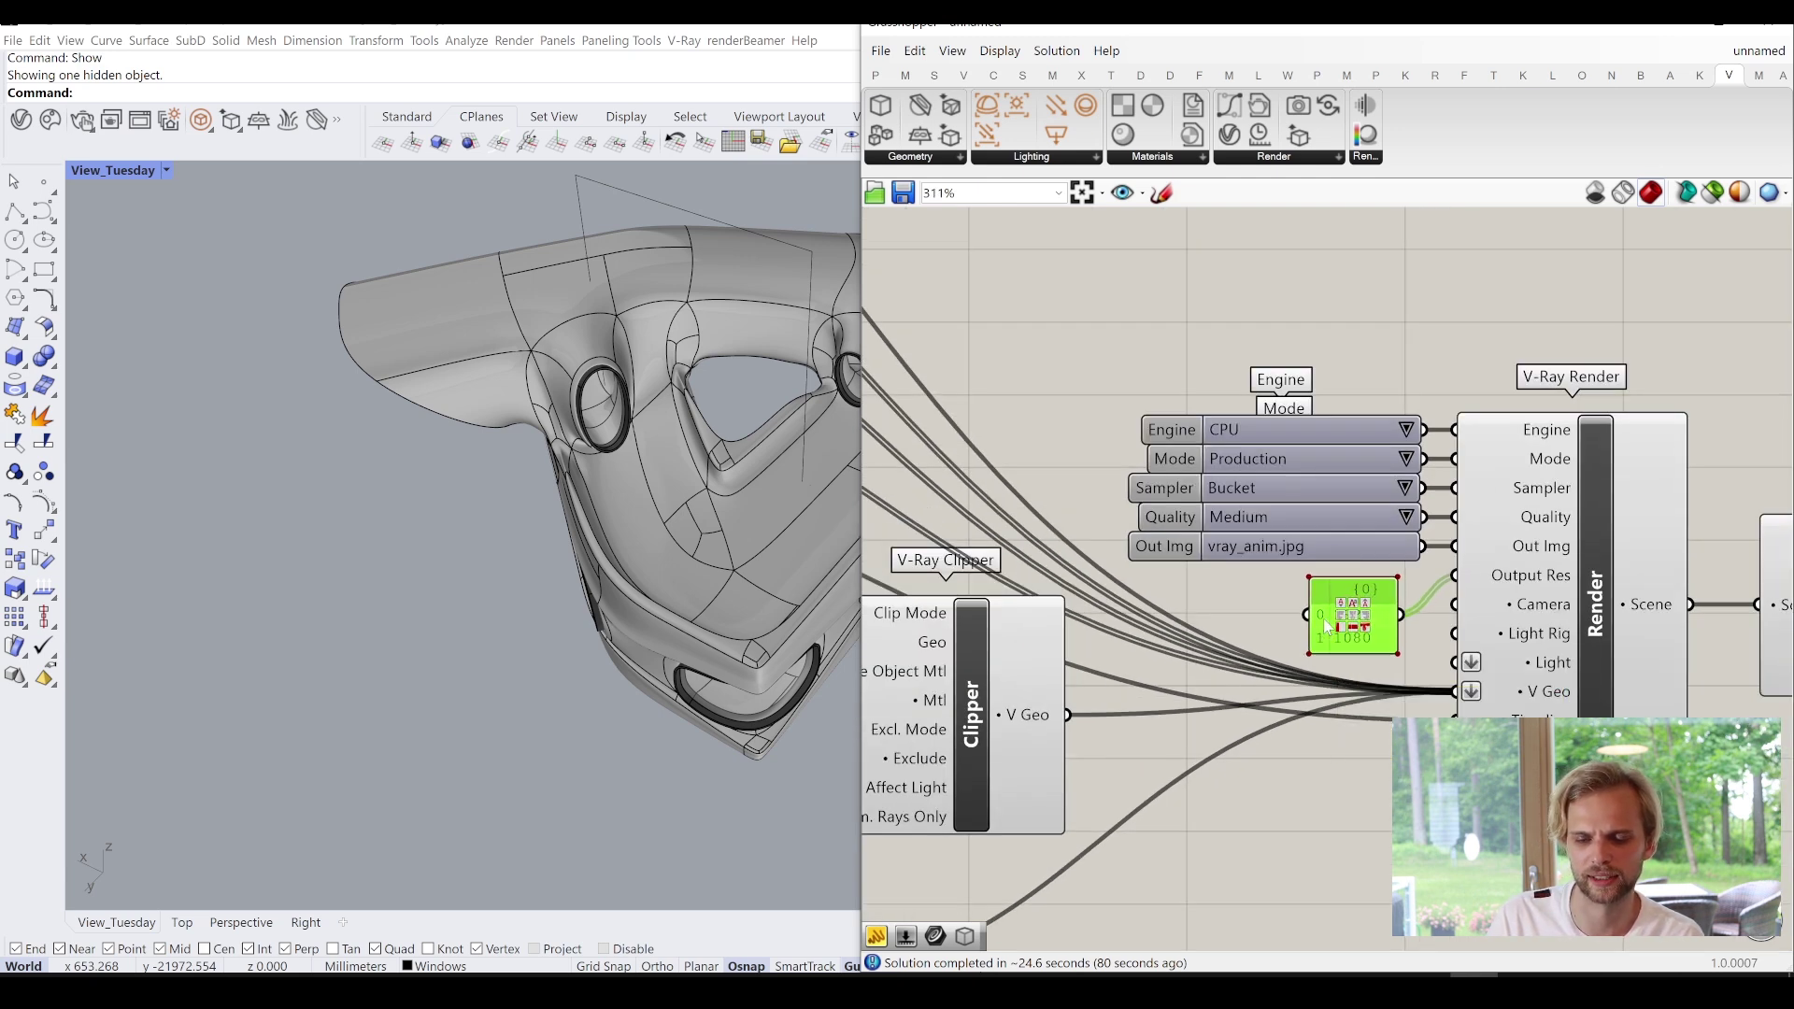
drag(1327, 631, 1333, 620)
click(1430, 655)
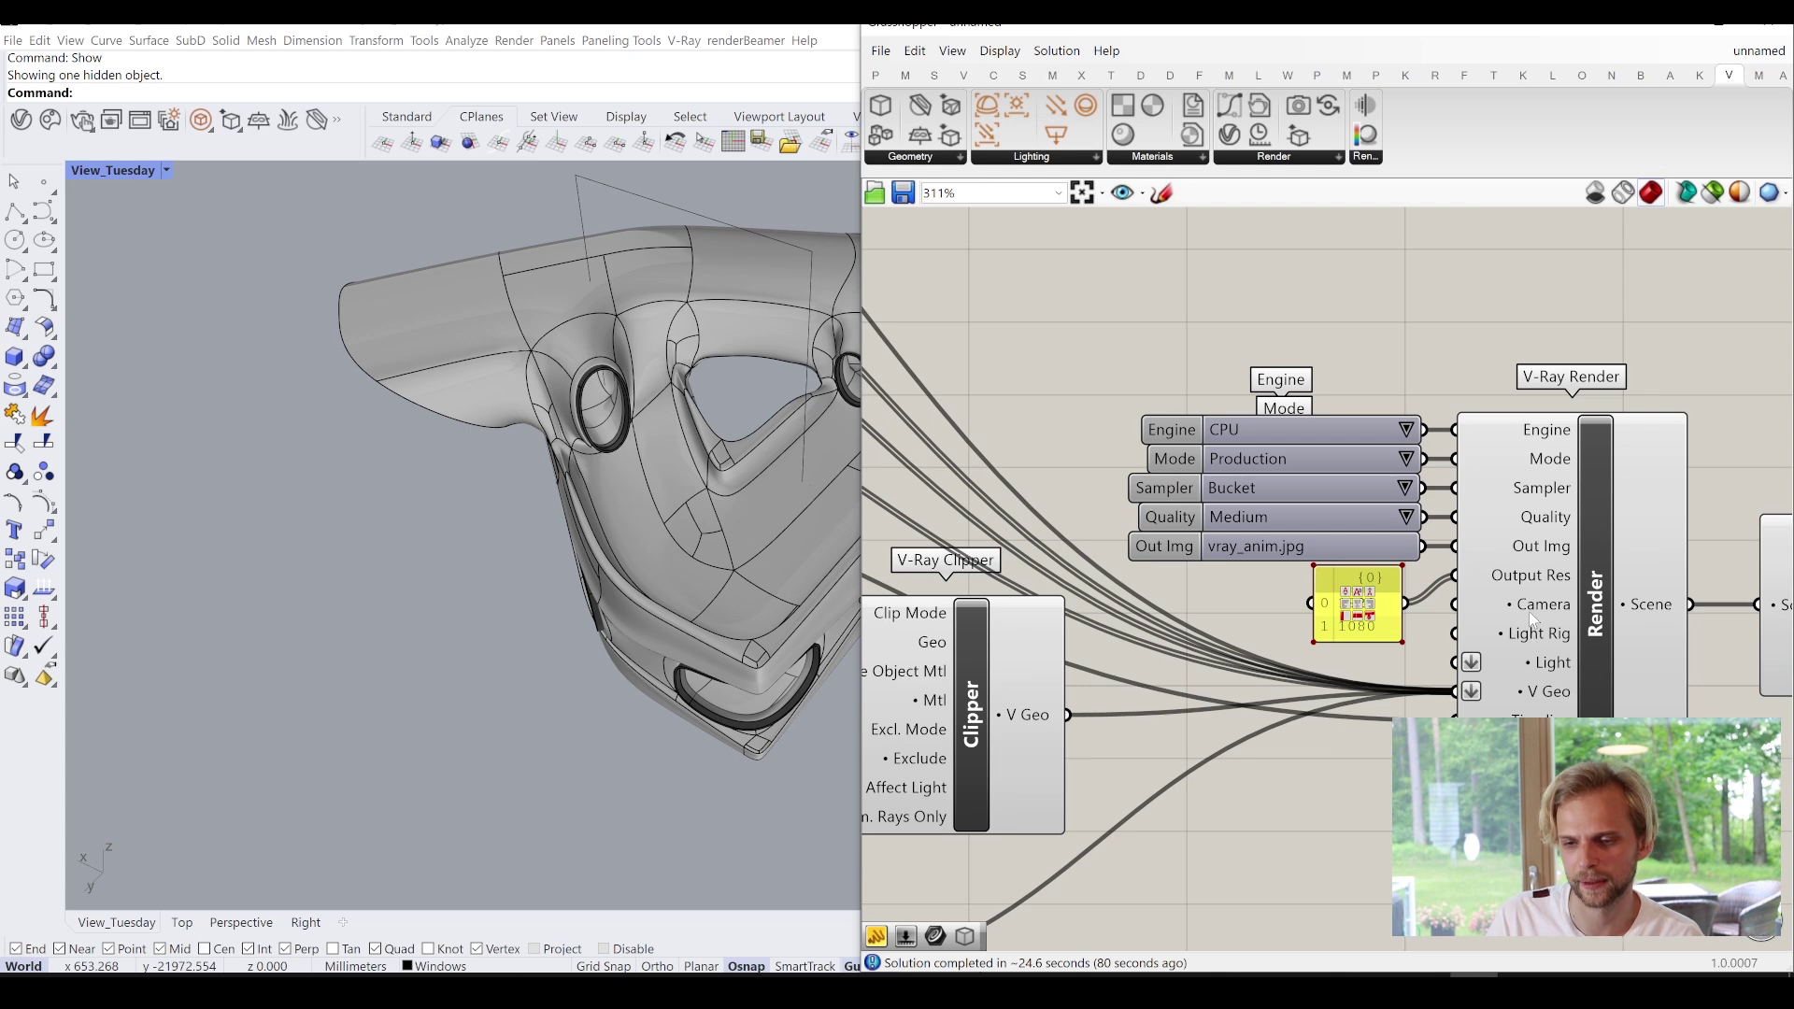
Start a render of the scene from the V-Ray Render component.
right_drag(1593, 624, 1436, 605)
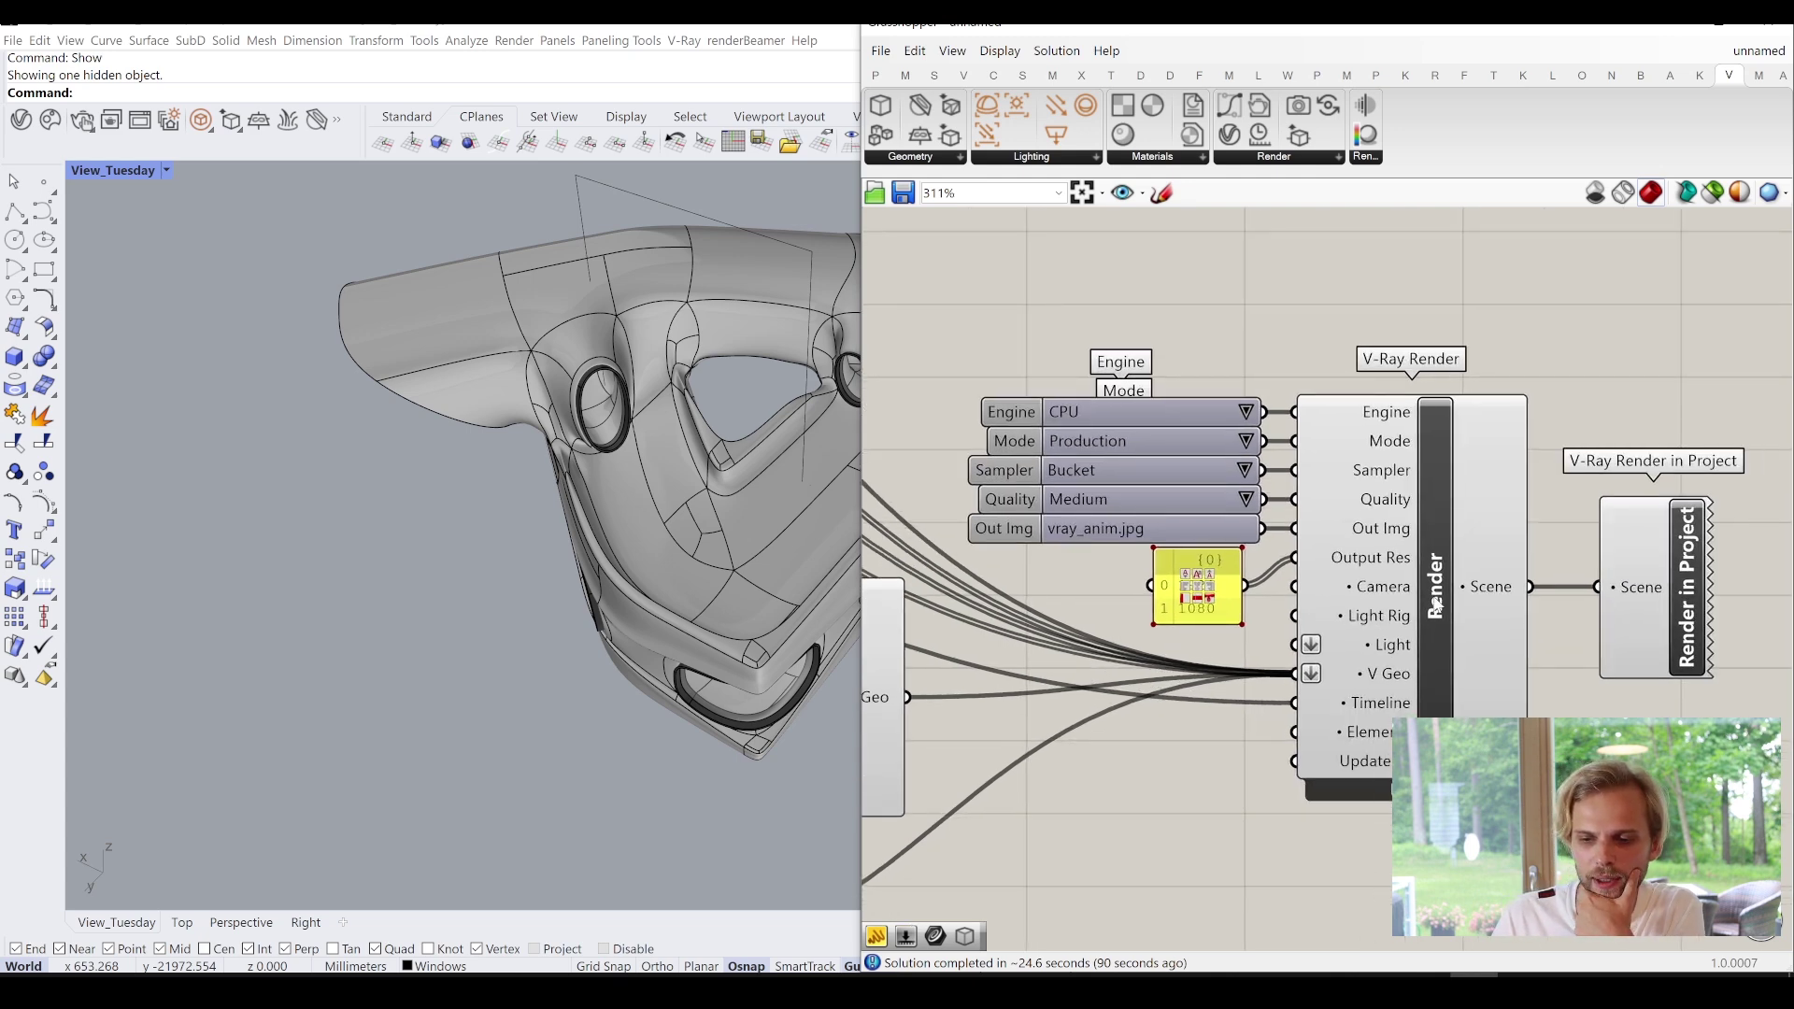
right_click(1436, 605)
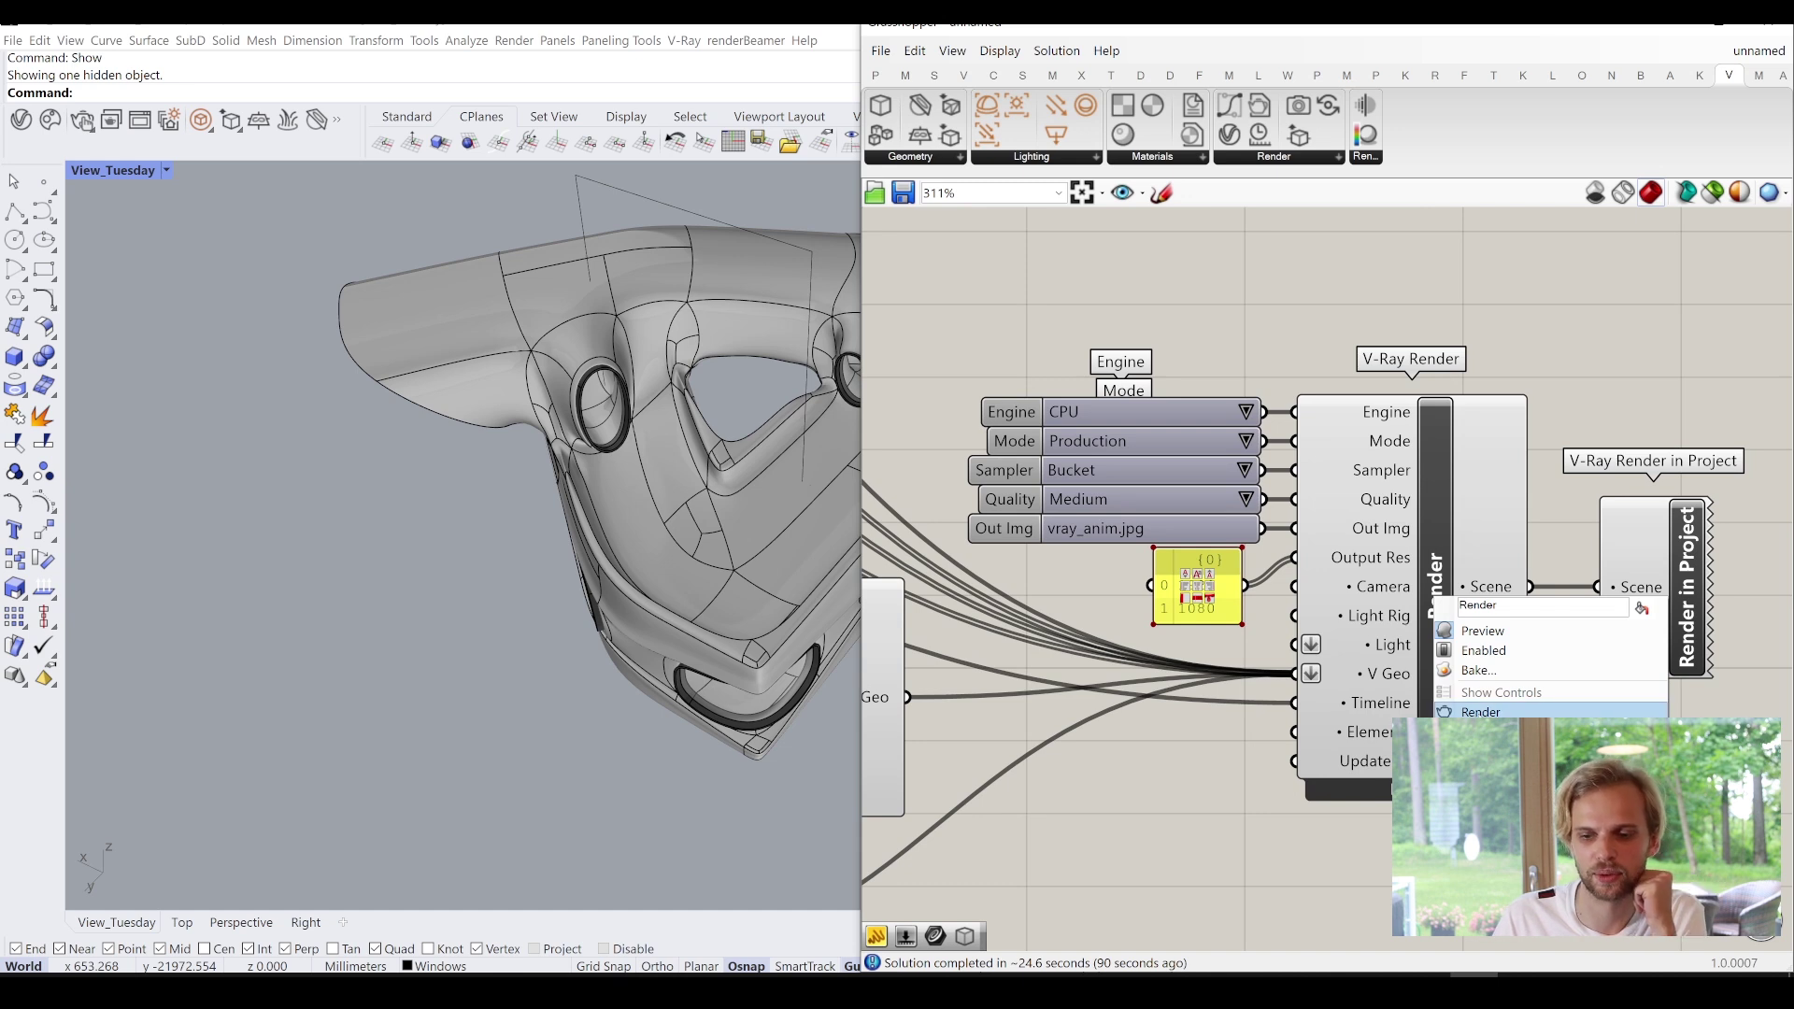
click(1480, 713)
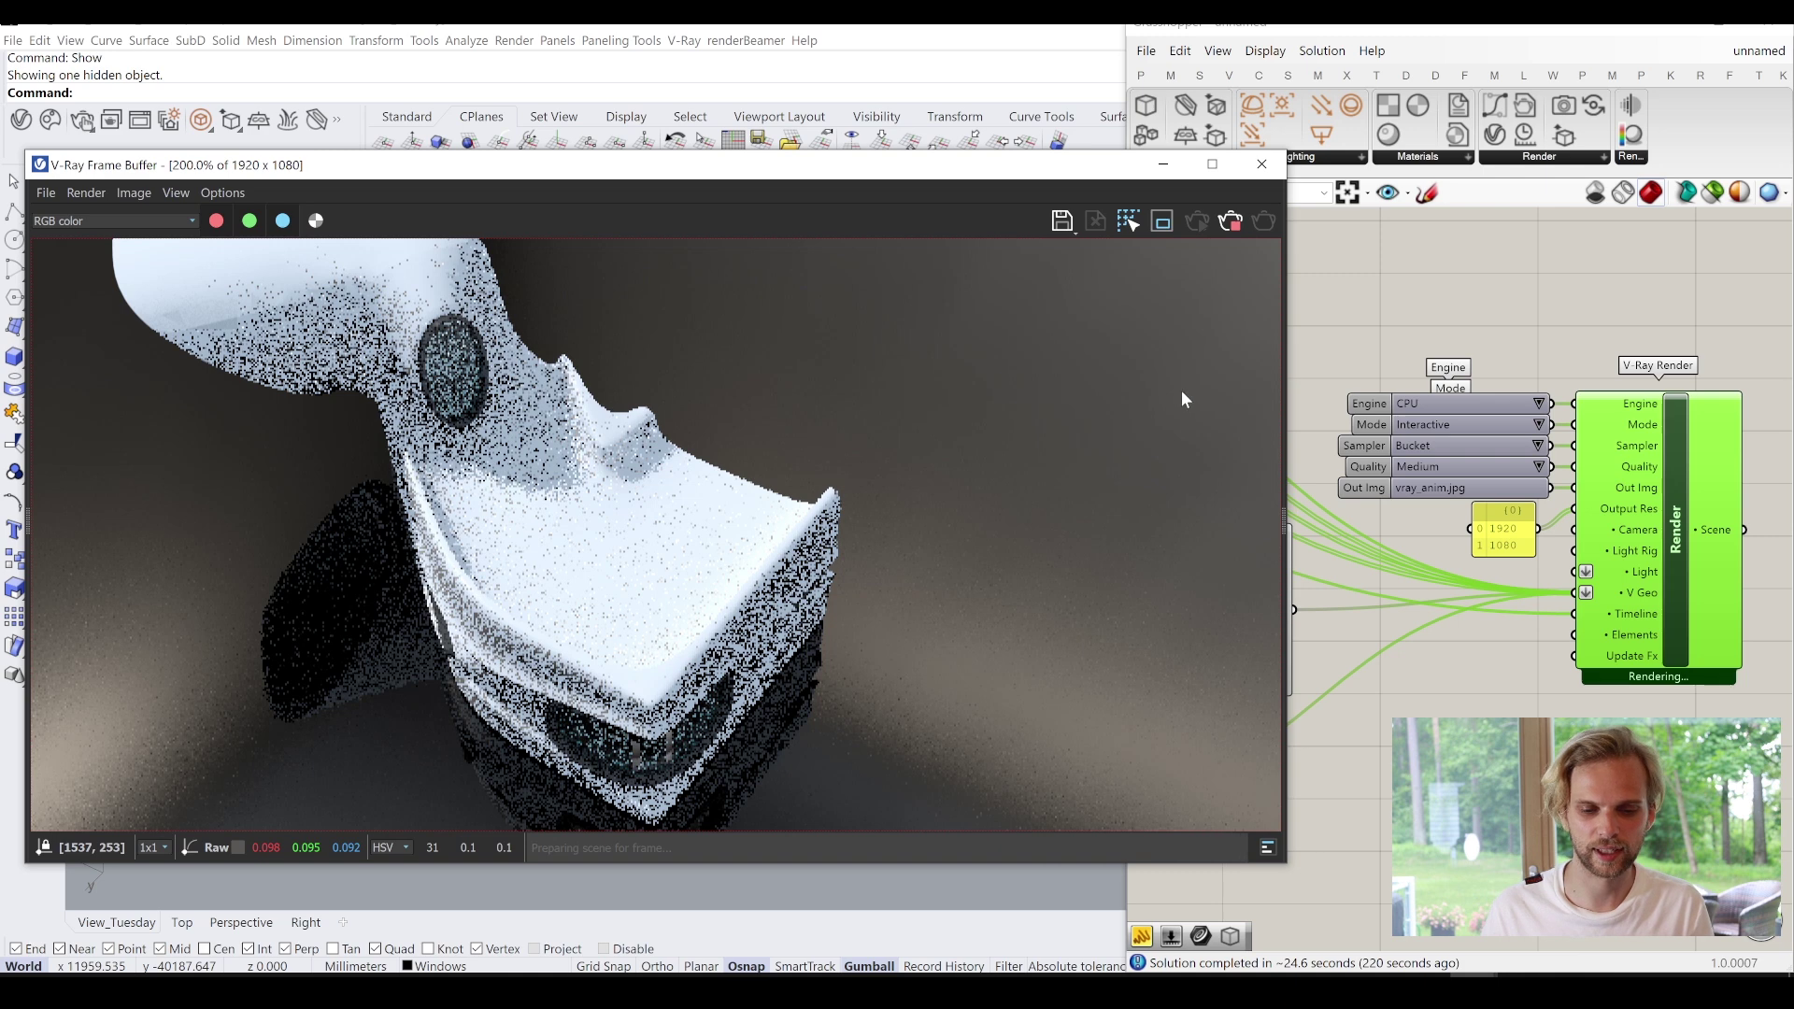
Orbit the Rhino viewport to a lower view of the building and move the V-Ray Frame Buffer clear of the Grasshopper render components.
drag(864, 165, 1179, 110)
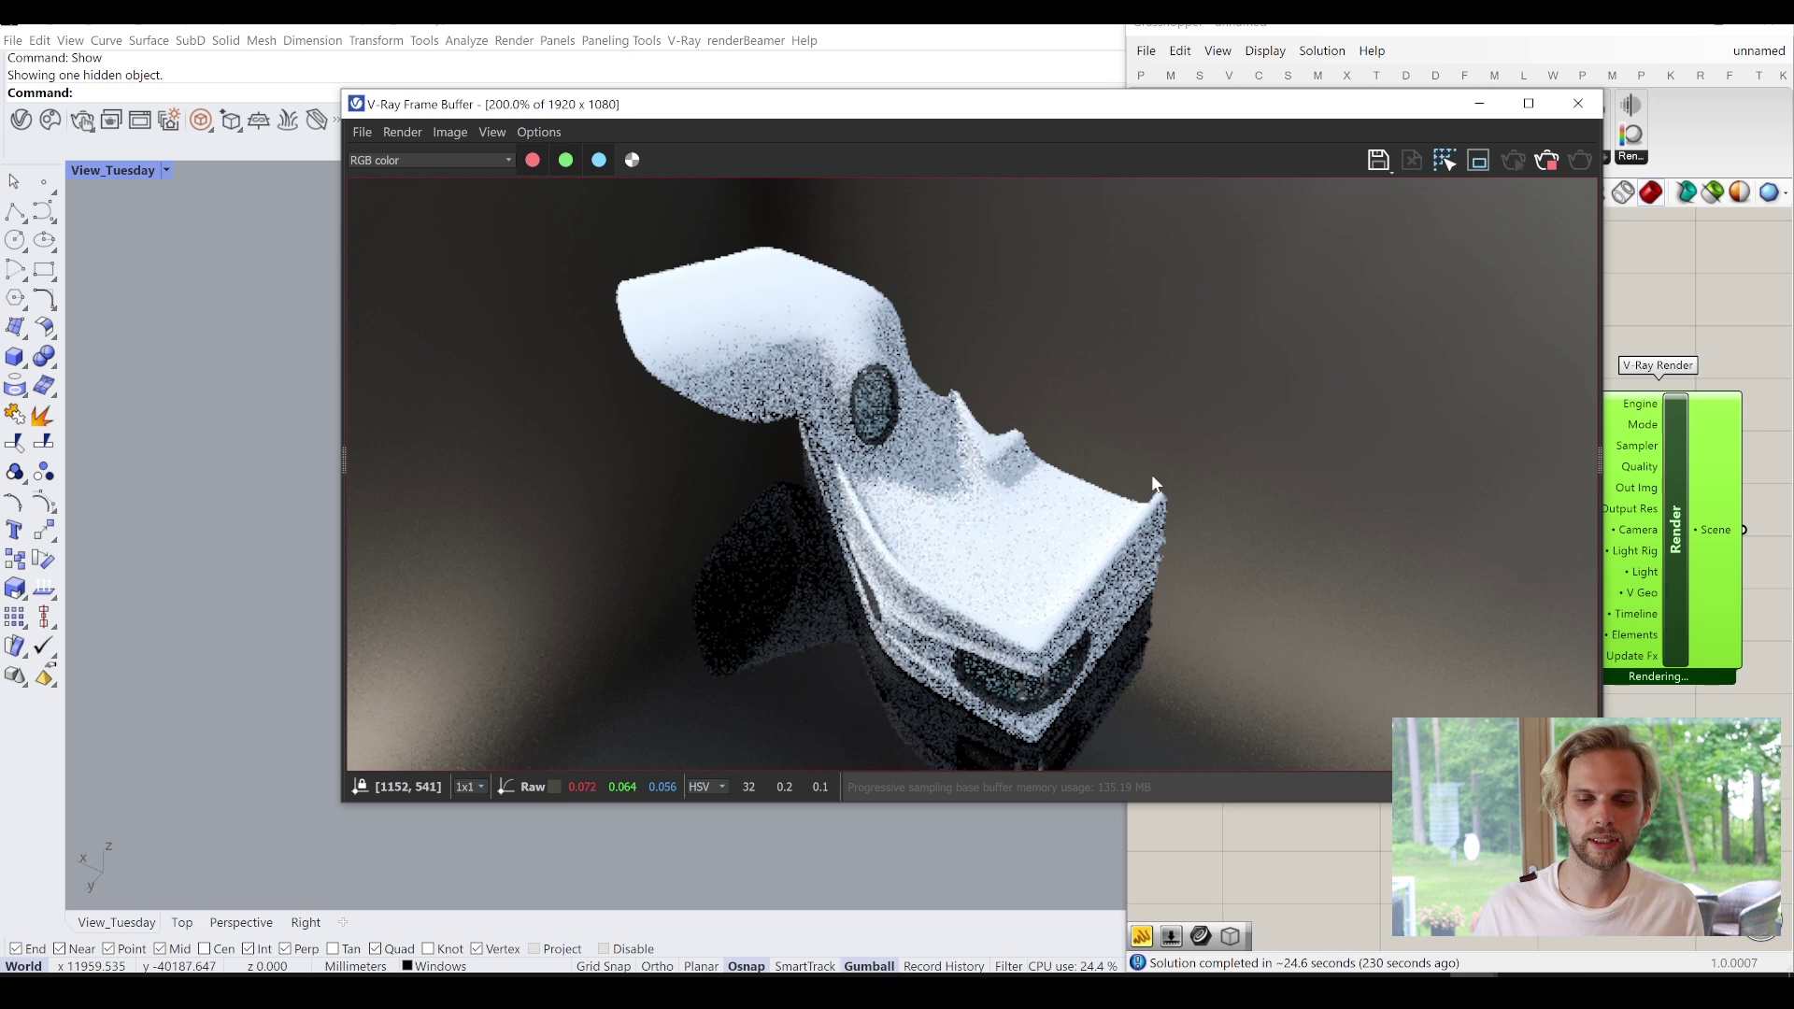
right_drag(279, 725, 259, 700)
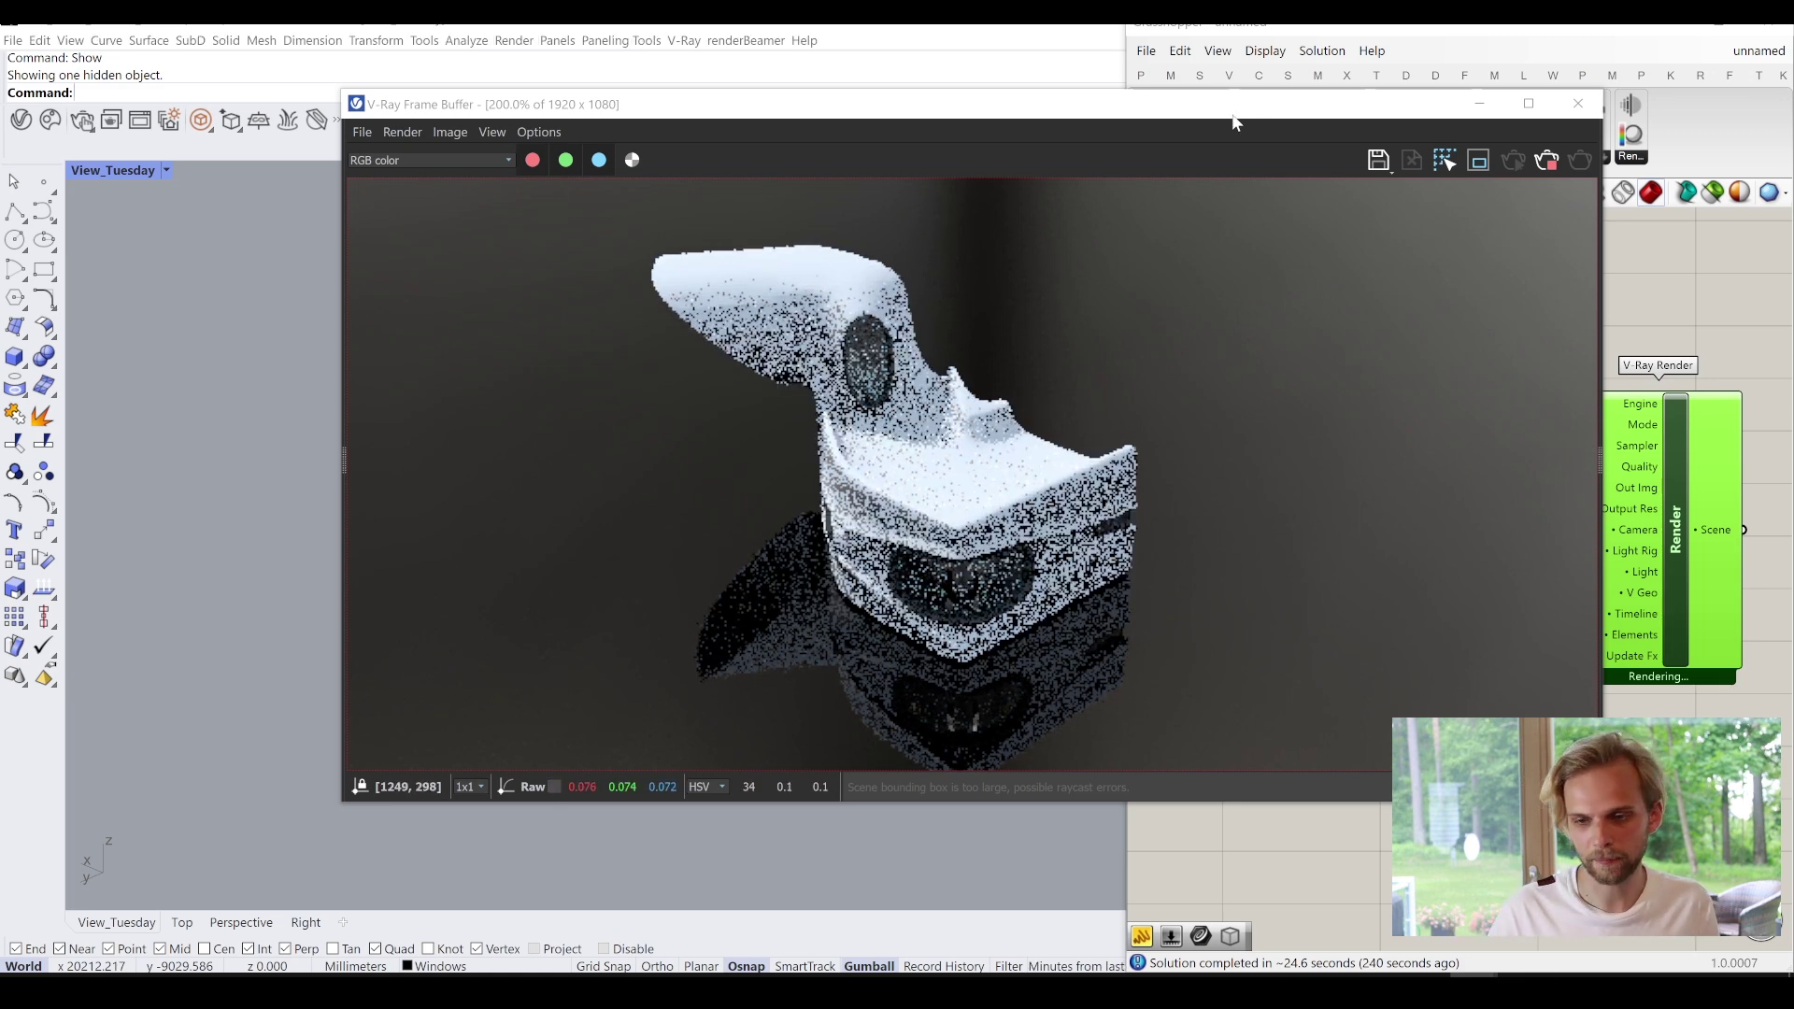
drag(1197, 104, 996, 125)
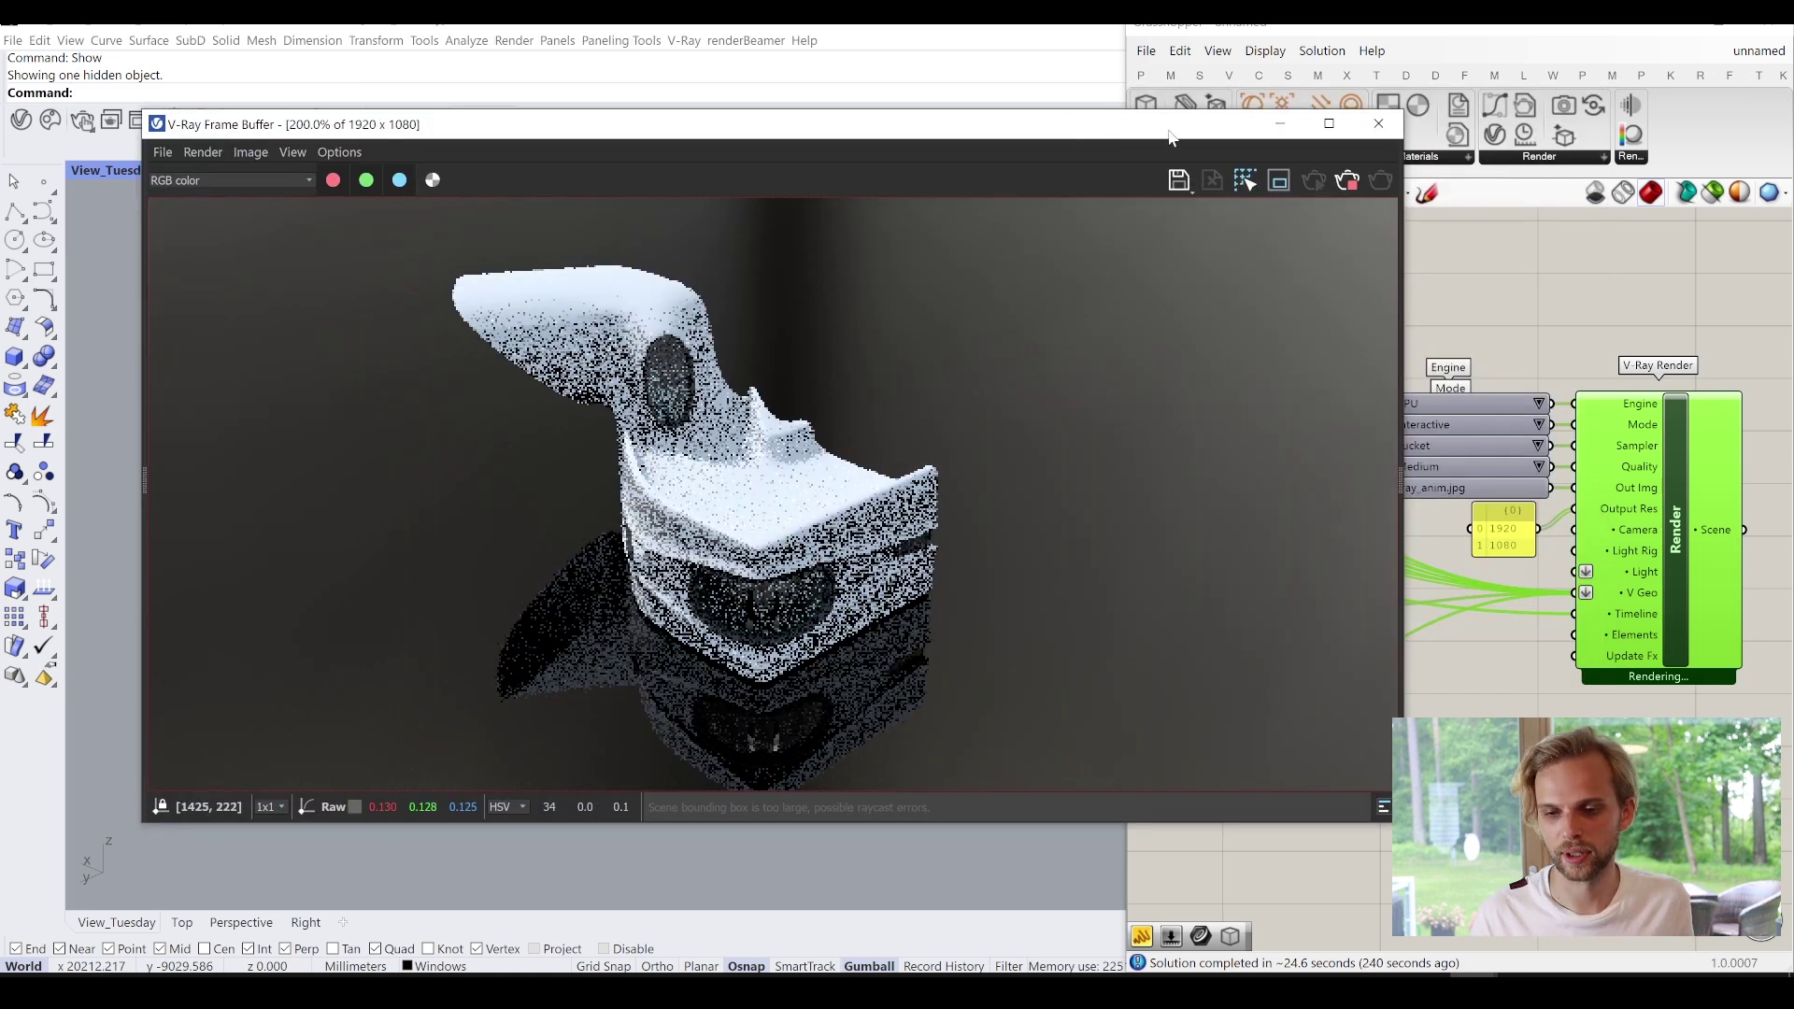
drag(1171, 137, 1044, 148)
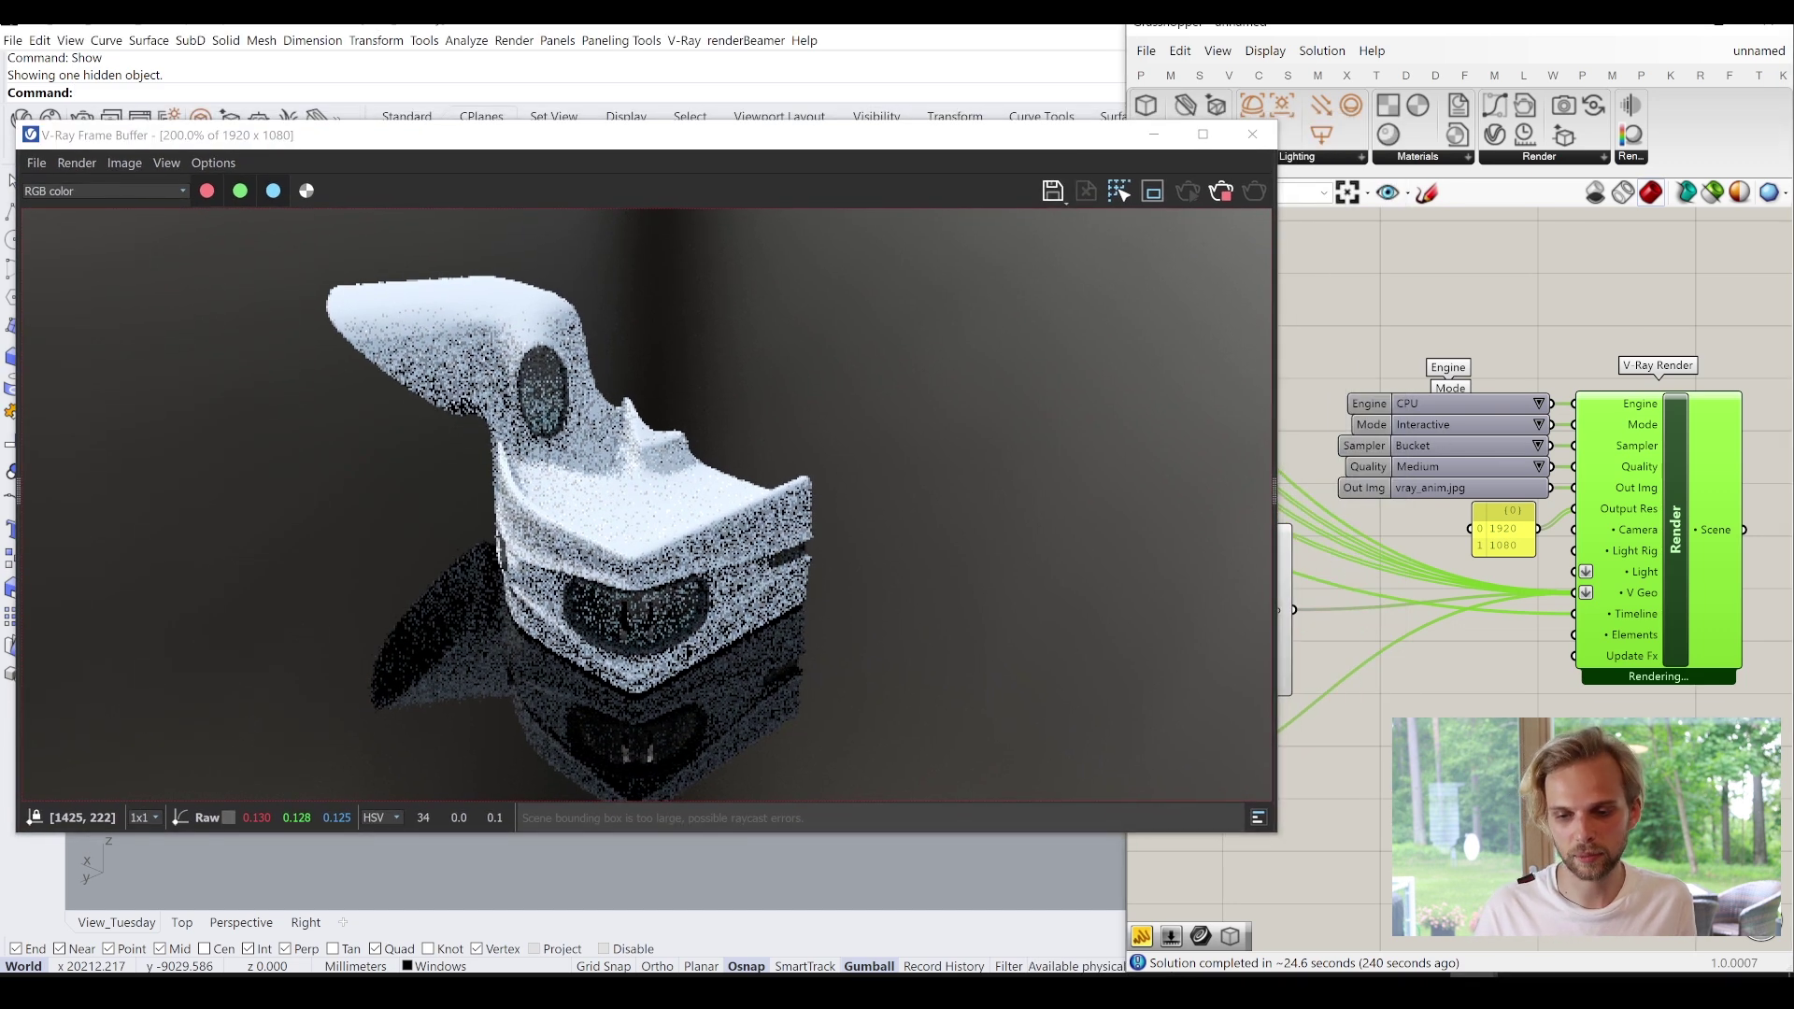
Advance the V-Ray Timeline to frame 155 to preview the rotated section cut in the live render.
scroll(1593, 724, down, 3)
right_click(1596, 710)
click(1415, 703)
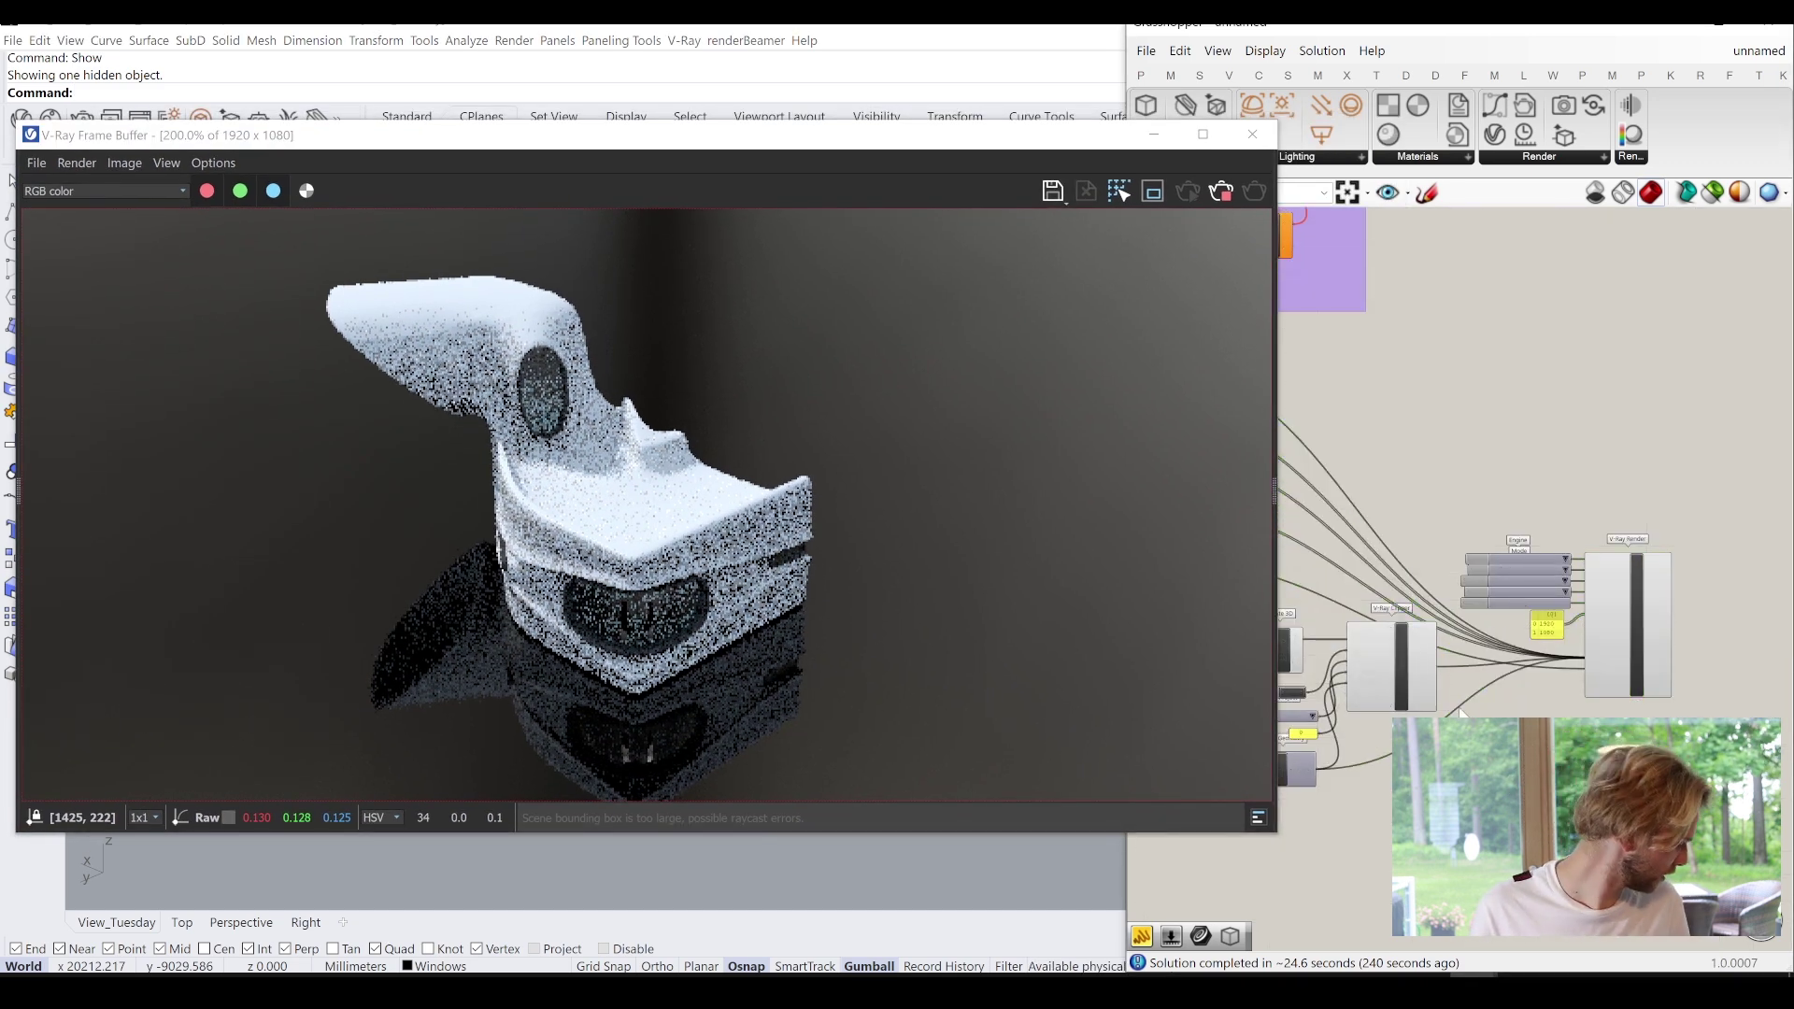
scroll(1439, 698, down, 3)
right_drag(1440, 698, 1595, 697)
scroll(1592, 697, up, 5)
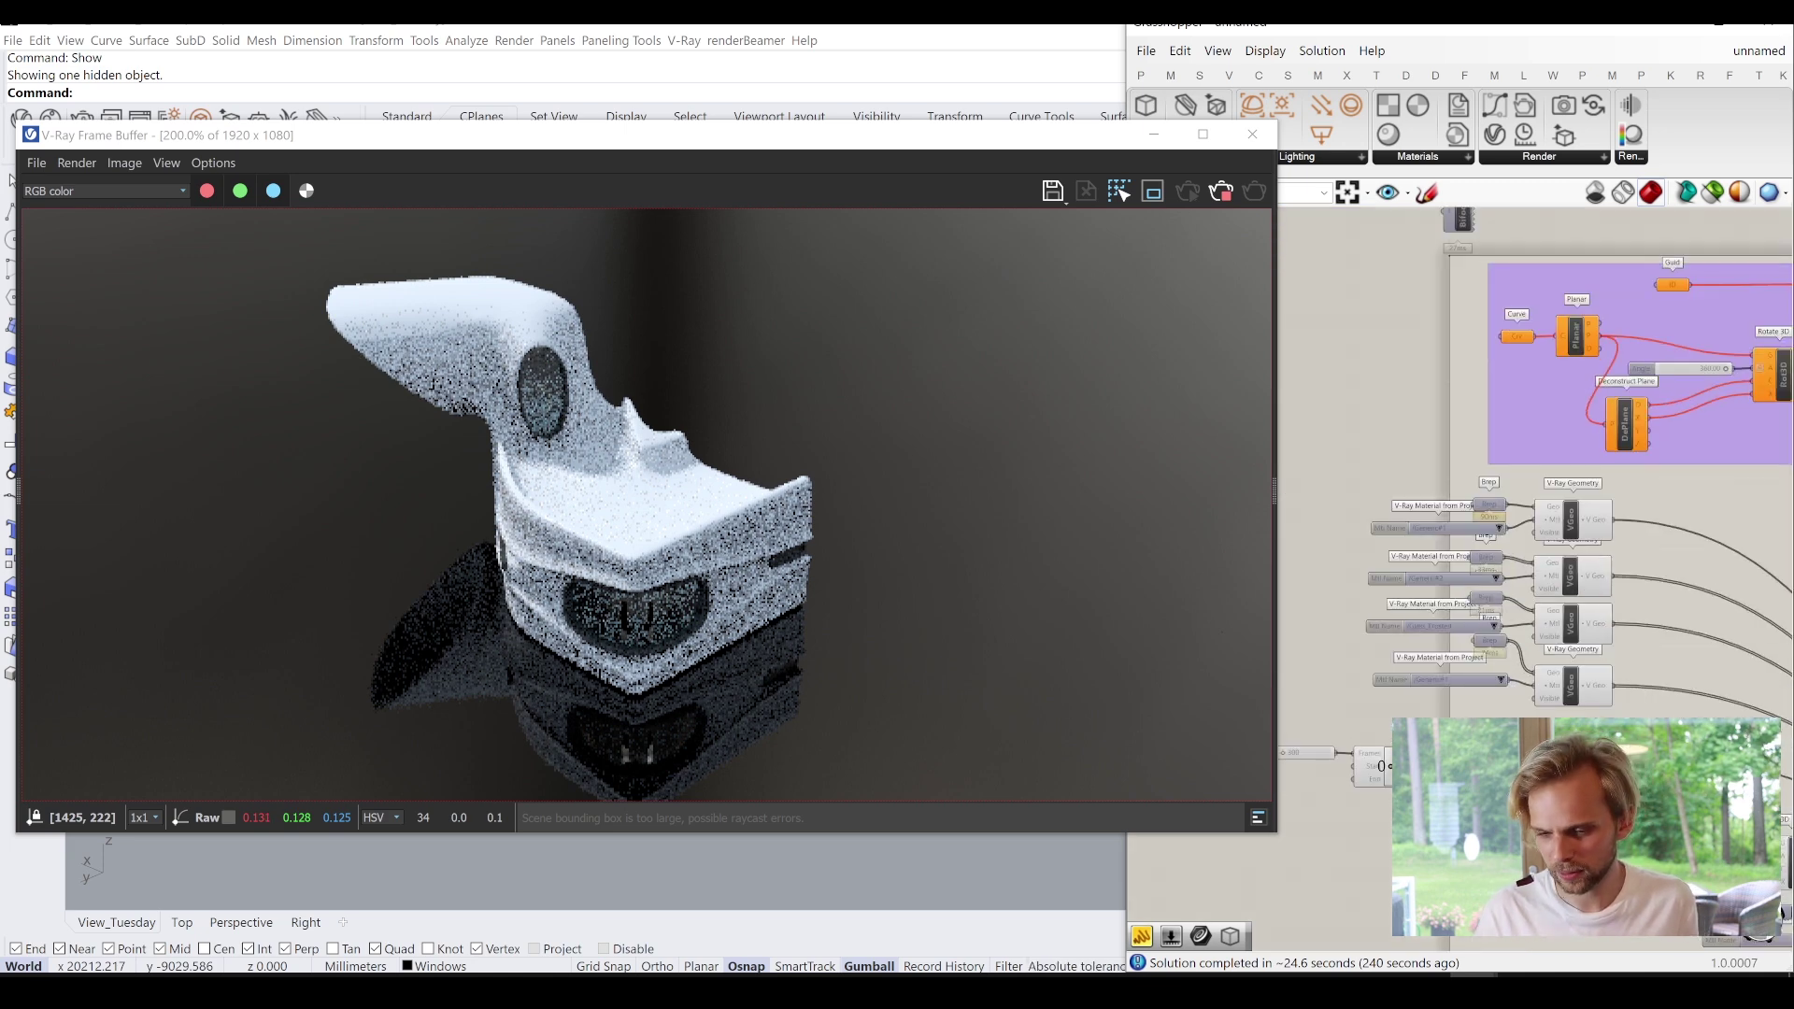
right_drag(1495, 712, 1509, 589)
scroll(1400, 647, up, 3)
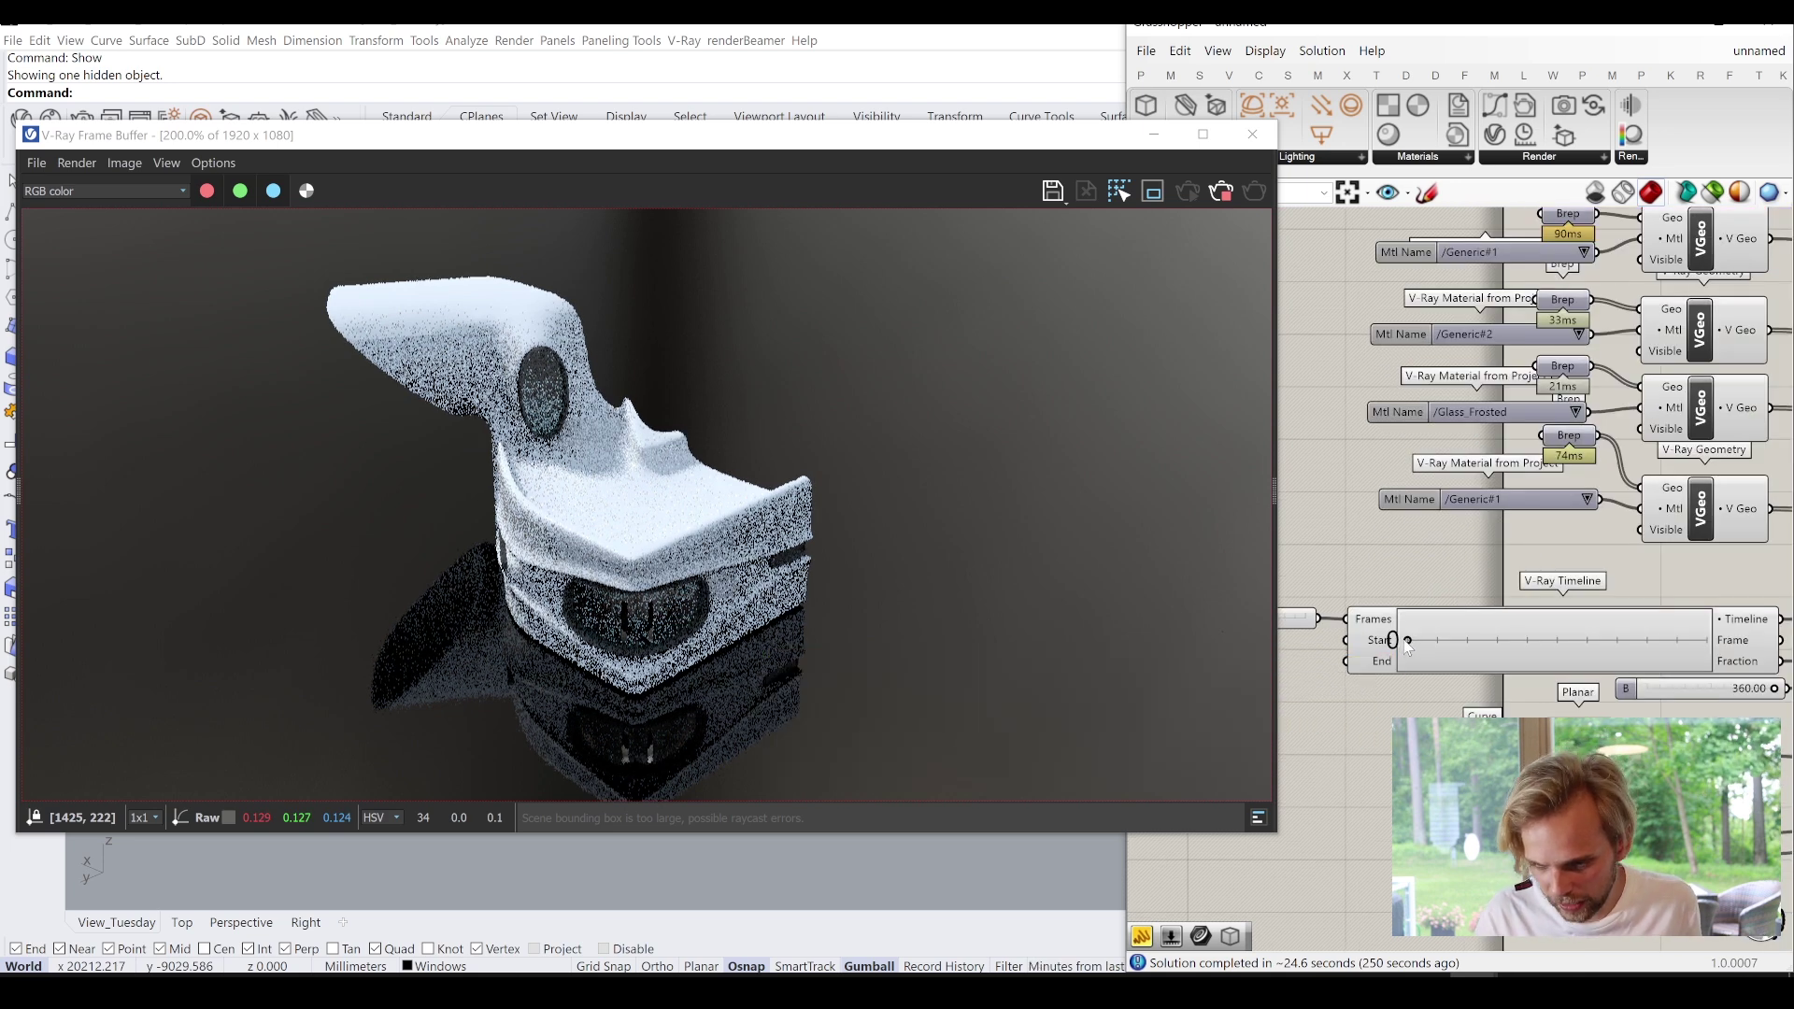
drag(1409, 641, 1562, 642)
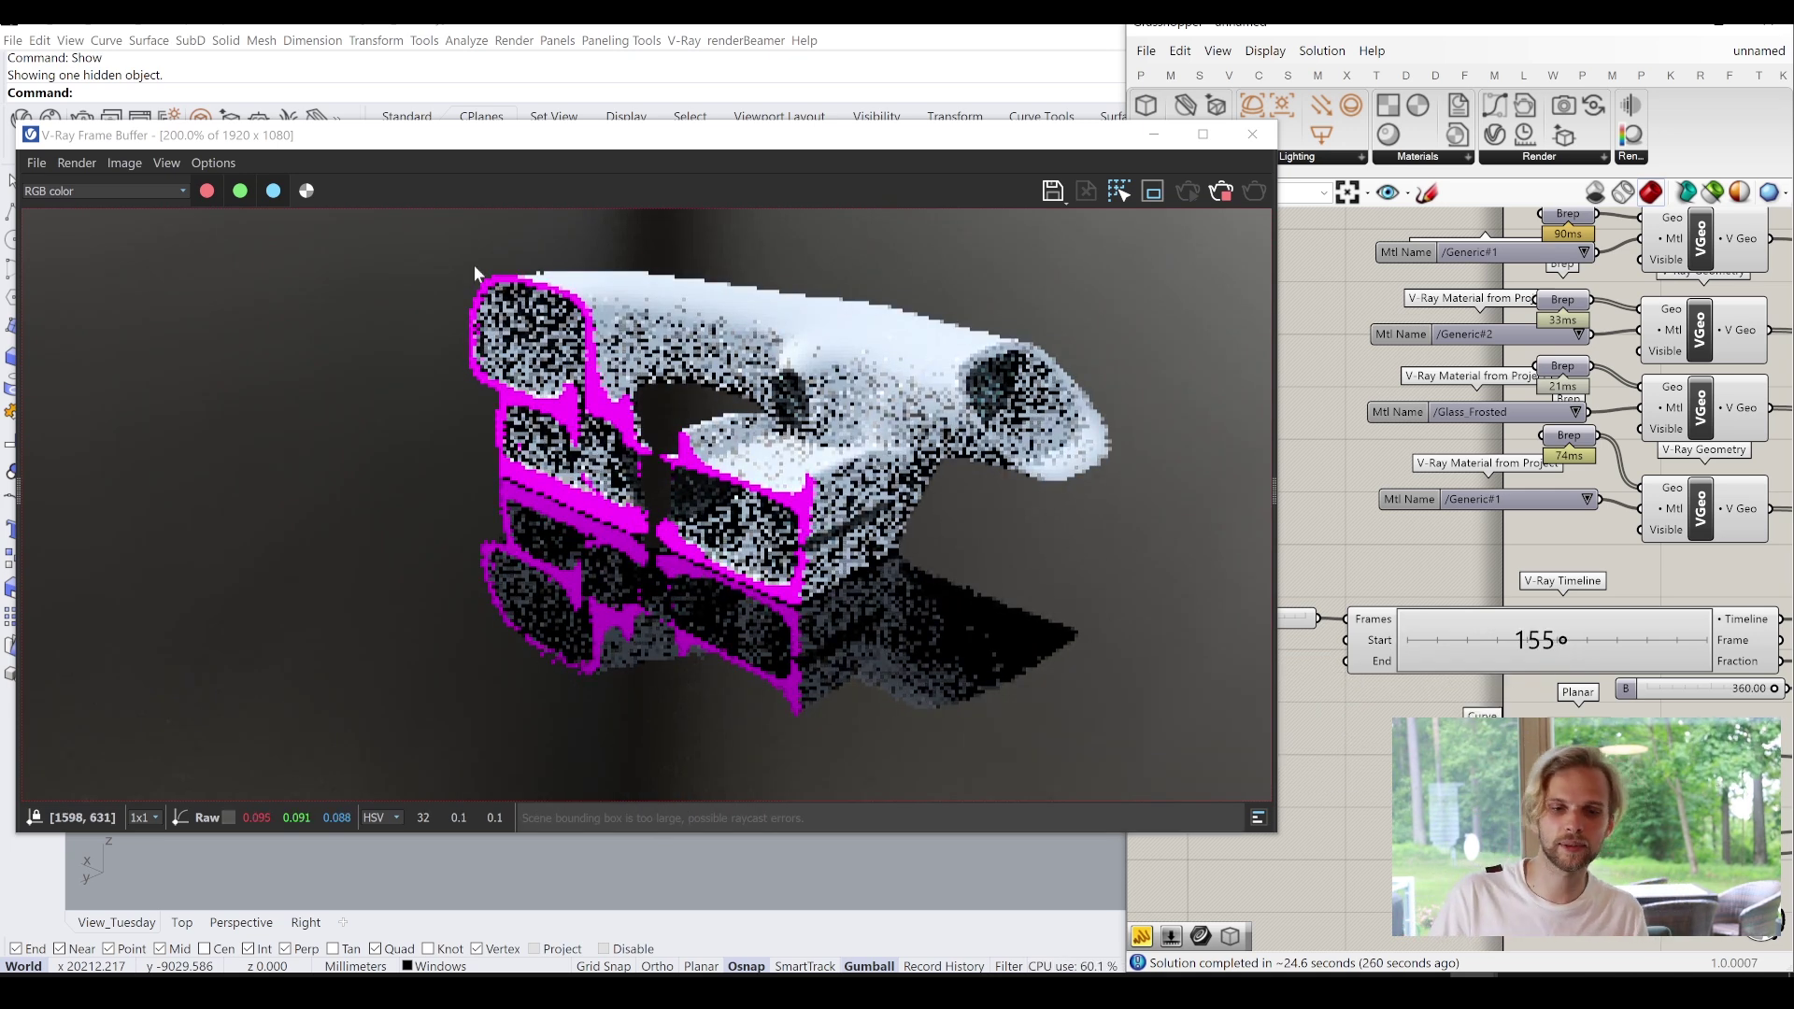
Change the Emissive material's color to a light pinkish purple with R 0.986, G 0.714 and B 1 in the V-Ray Asset Editor.
drag(679, 152, 1085, 204)
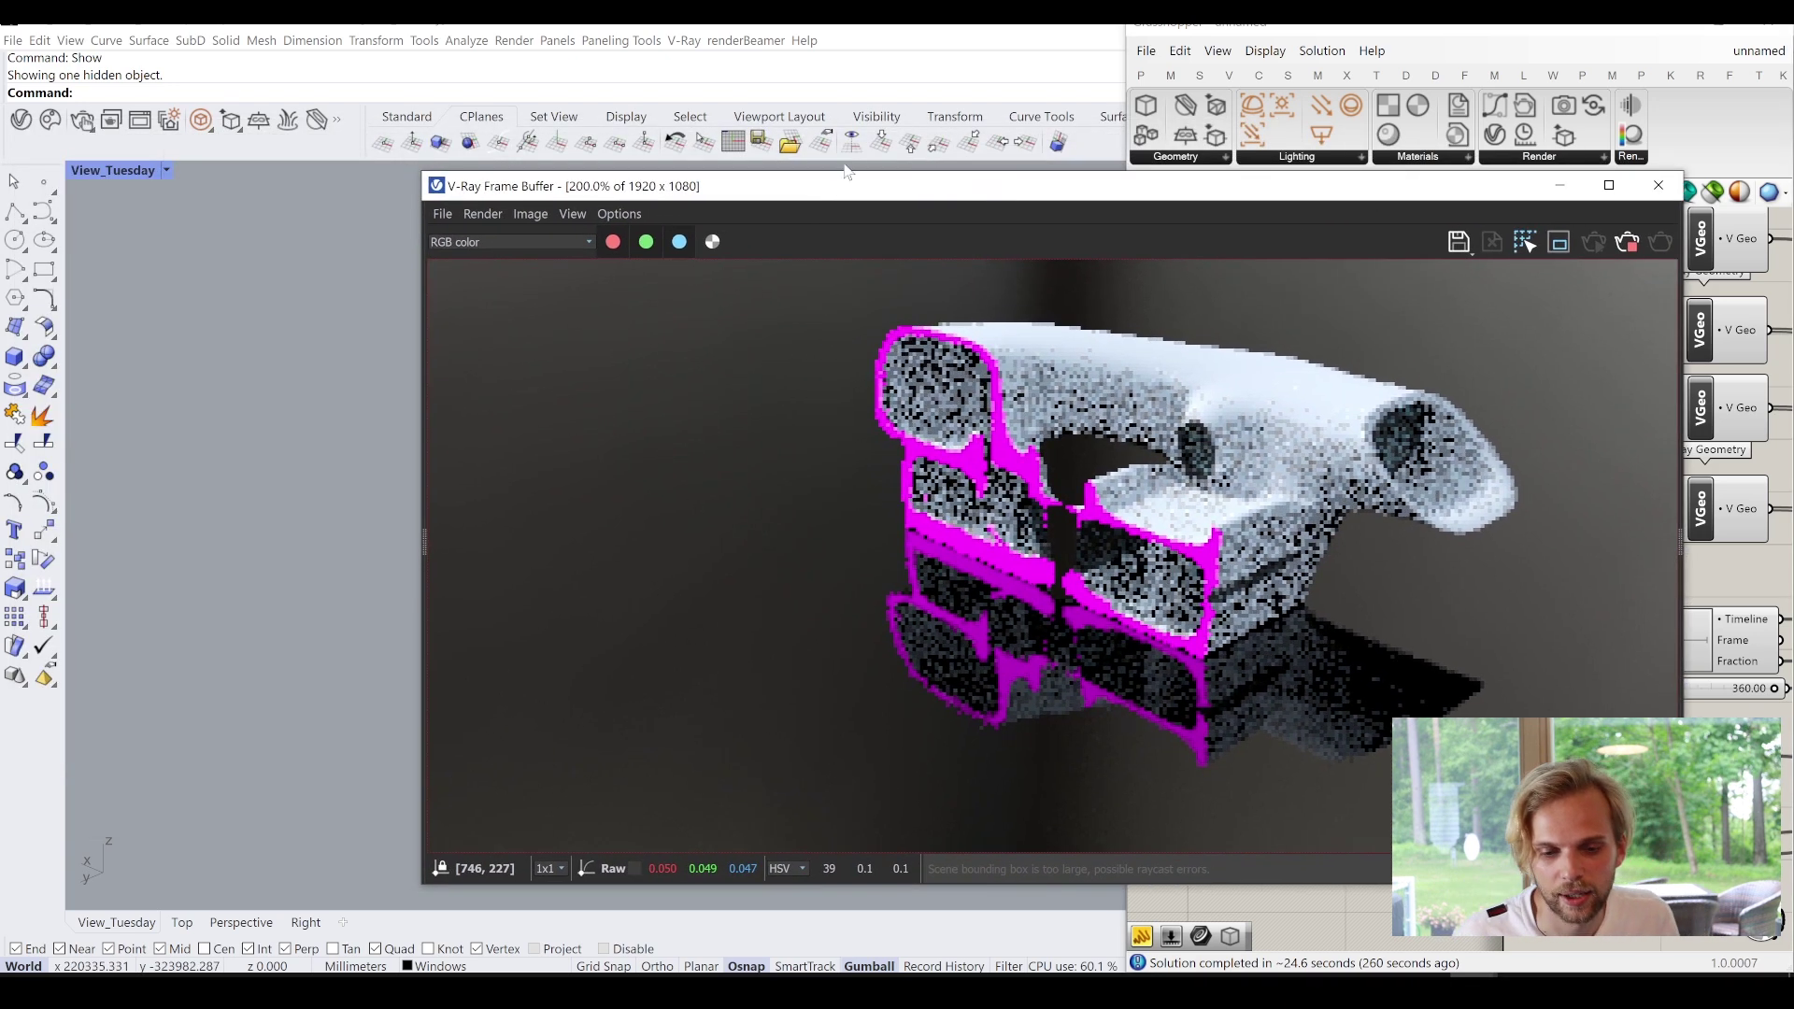
click(22, 120)
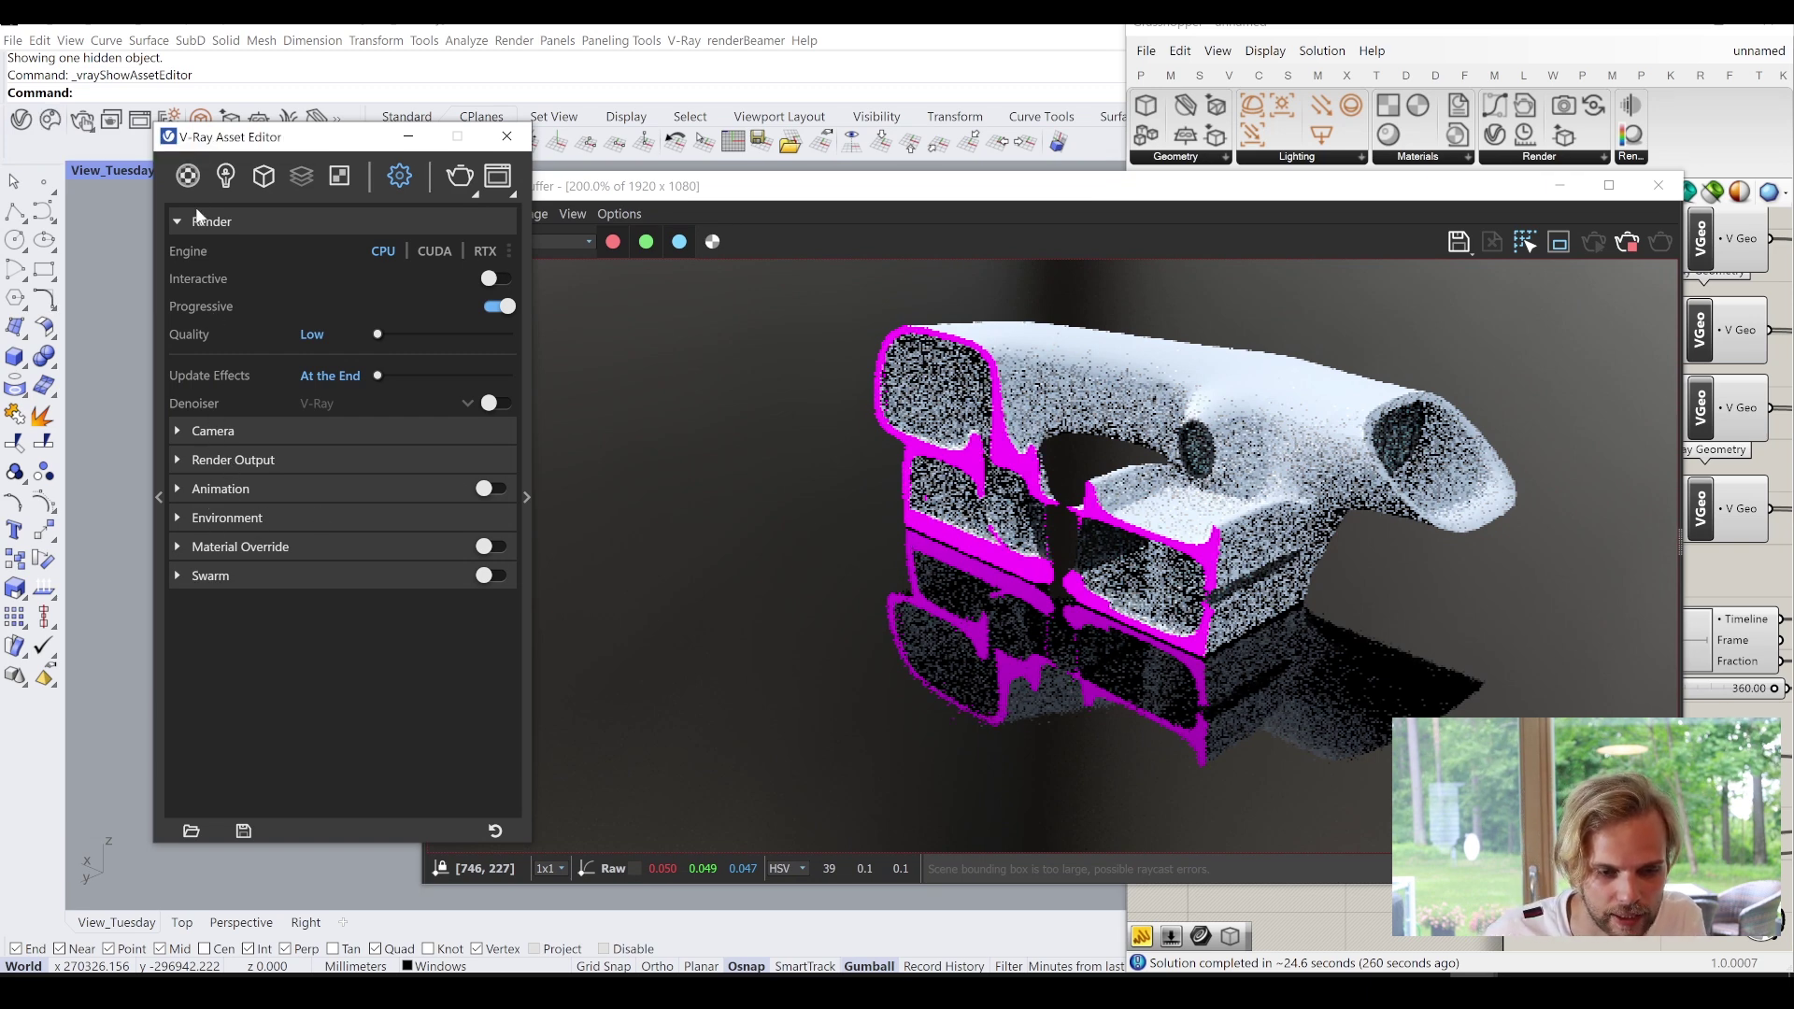
click(188, 176)
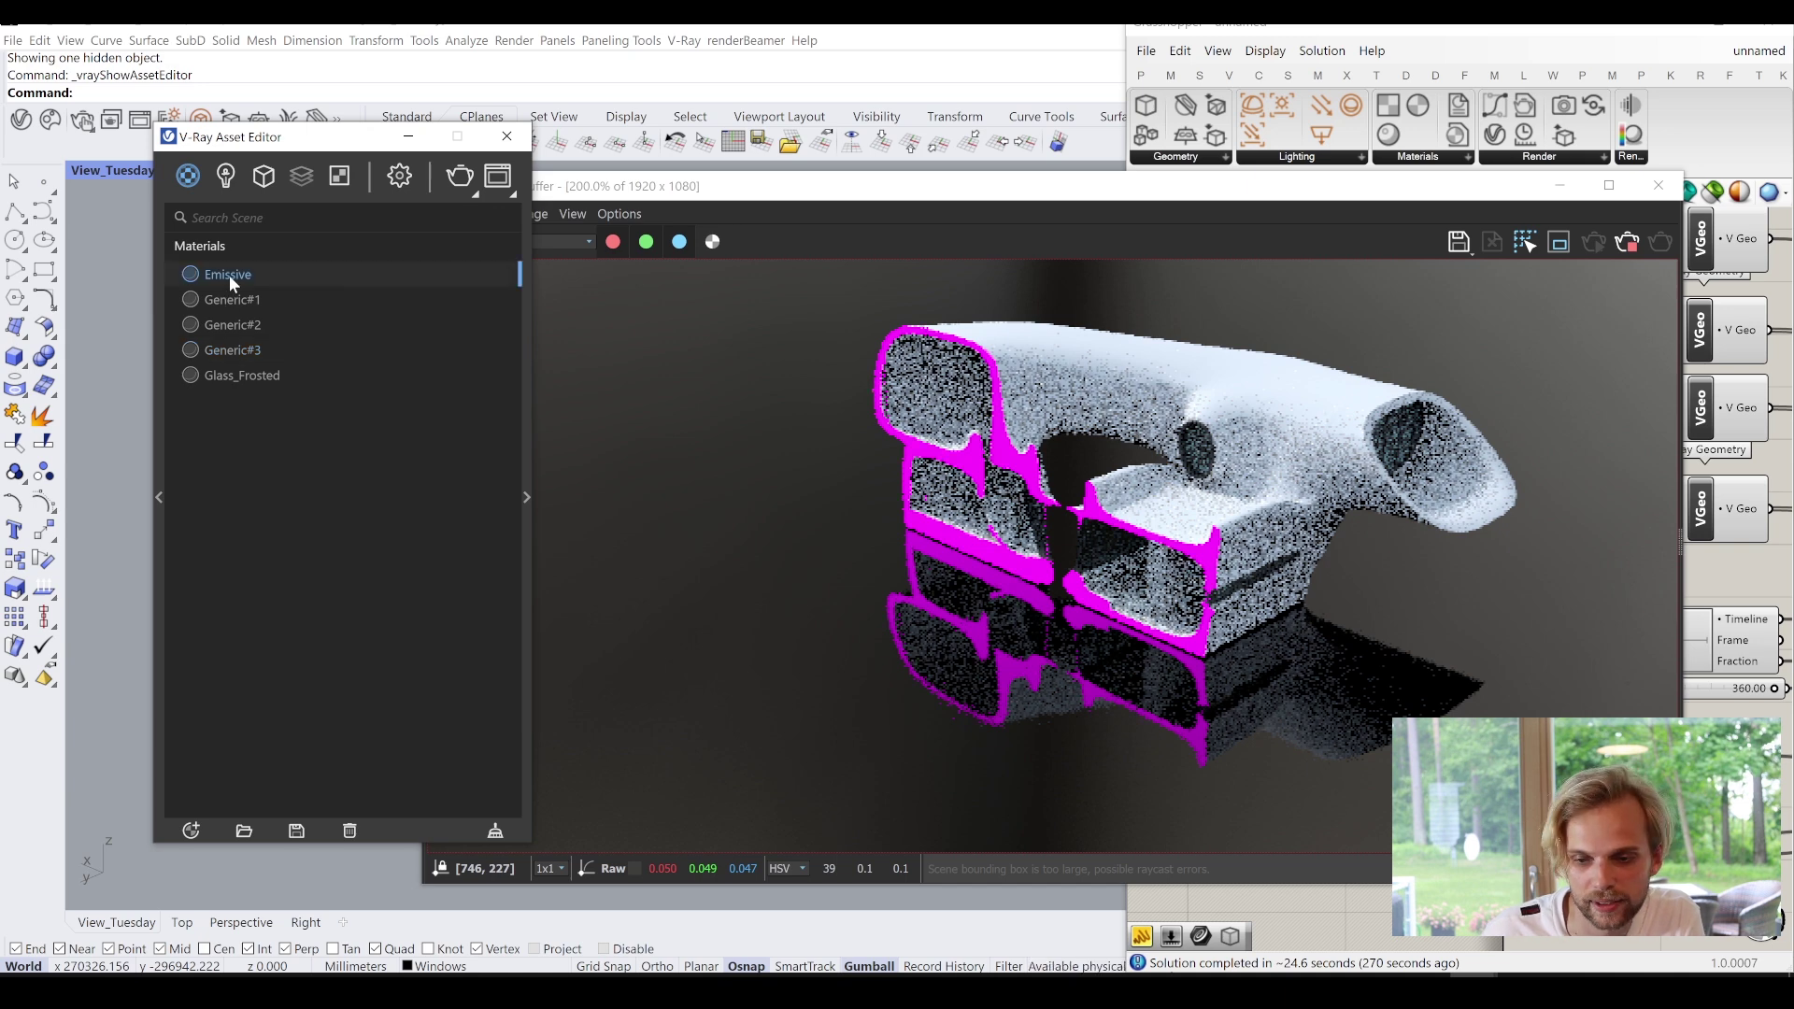
click(529, 504)
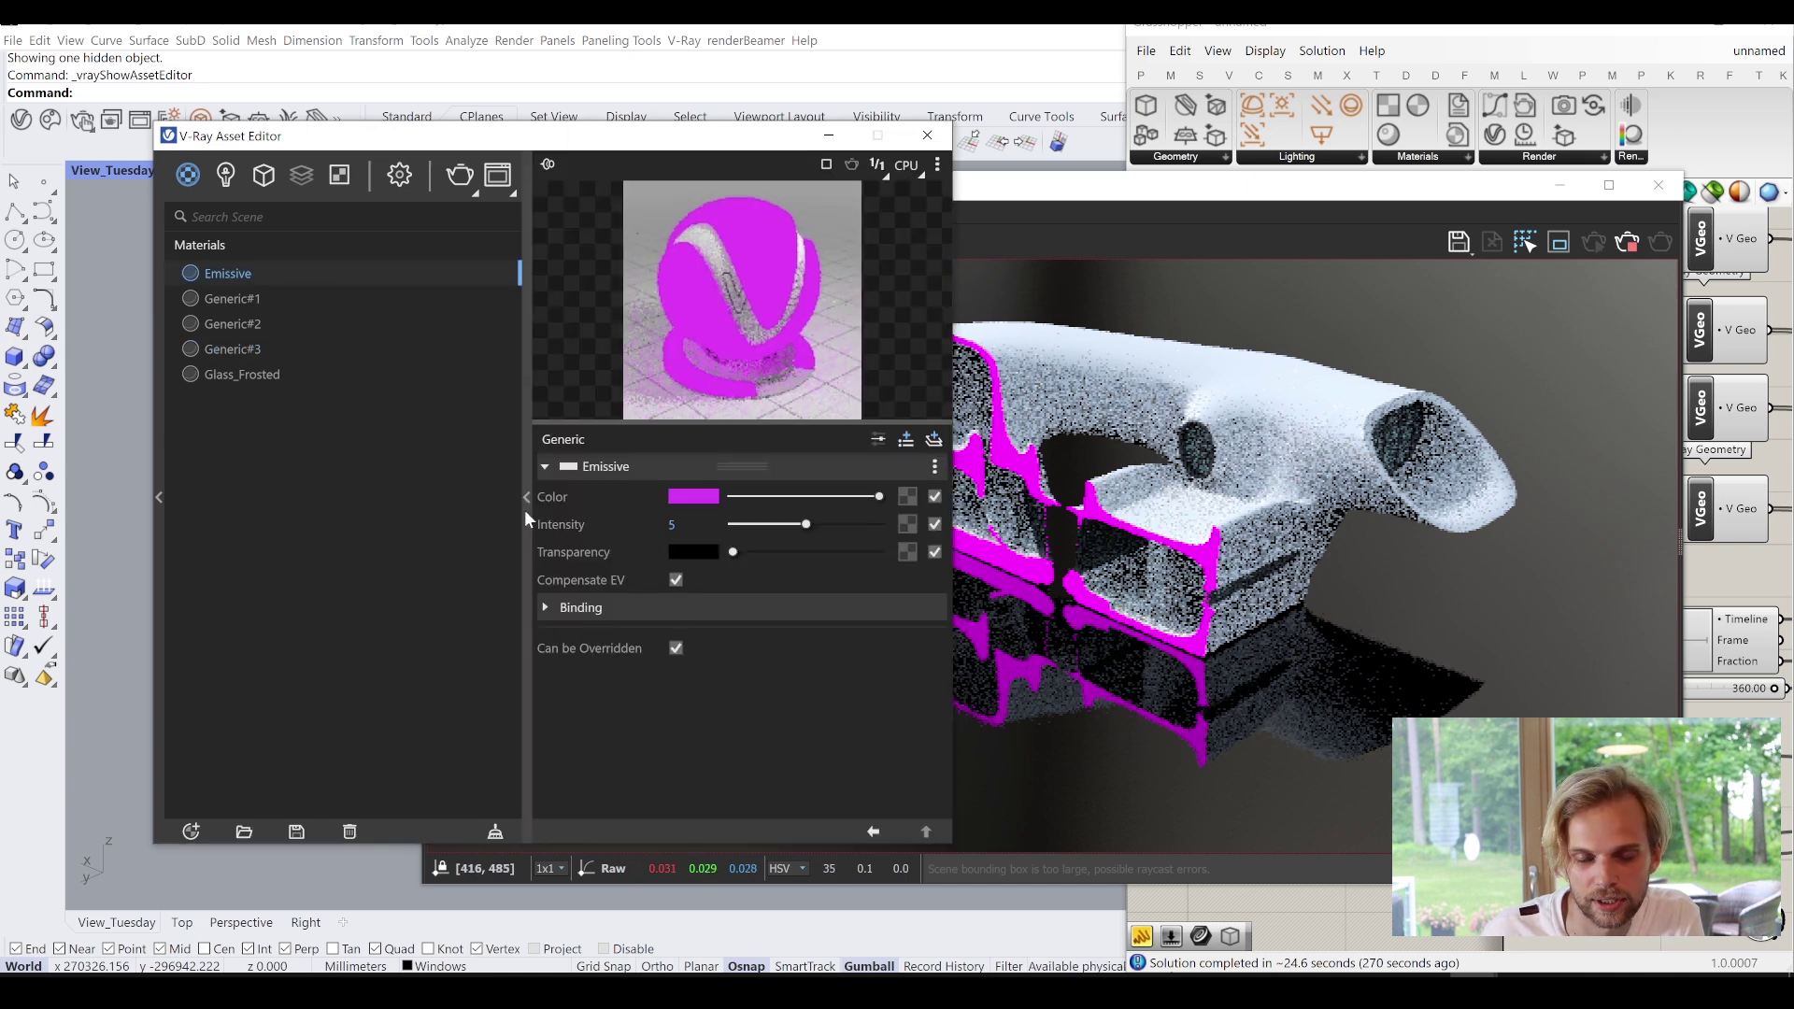
click(696, 497)
click(647, 334)
click(635, 335)
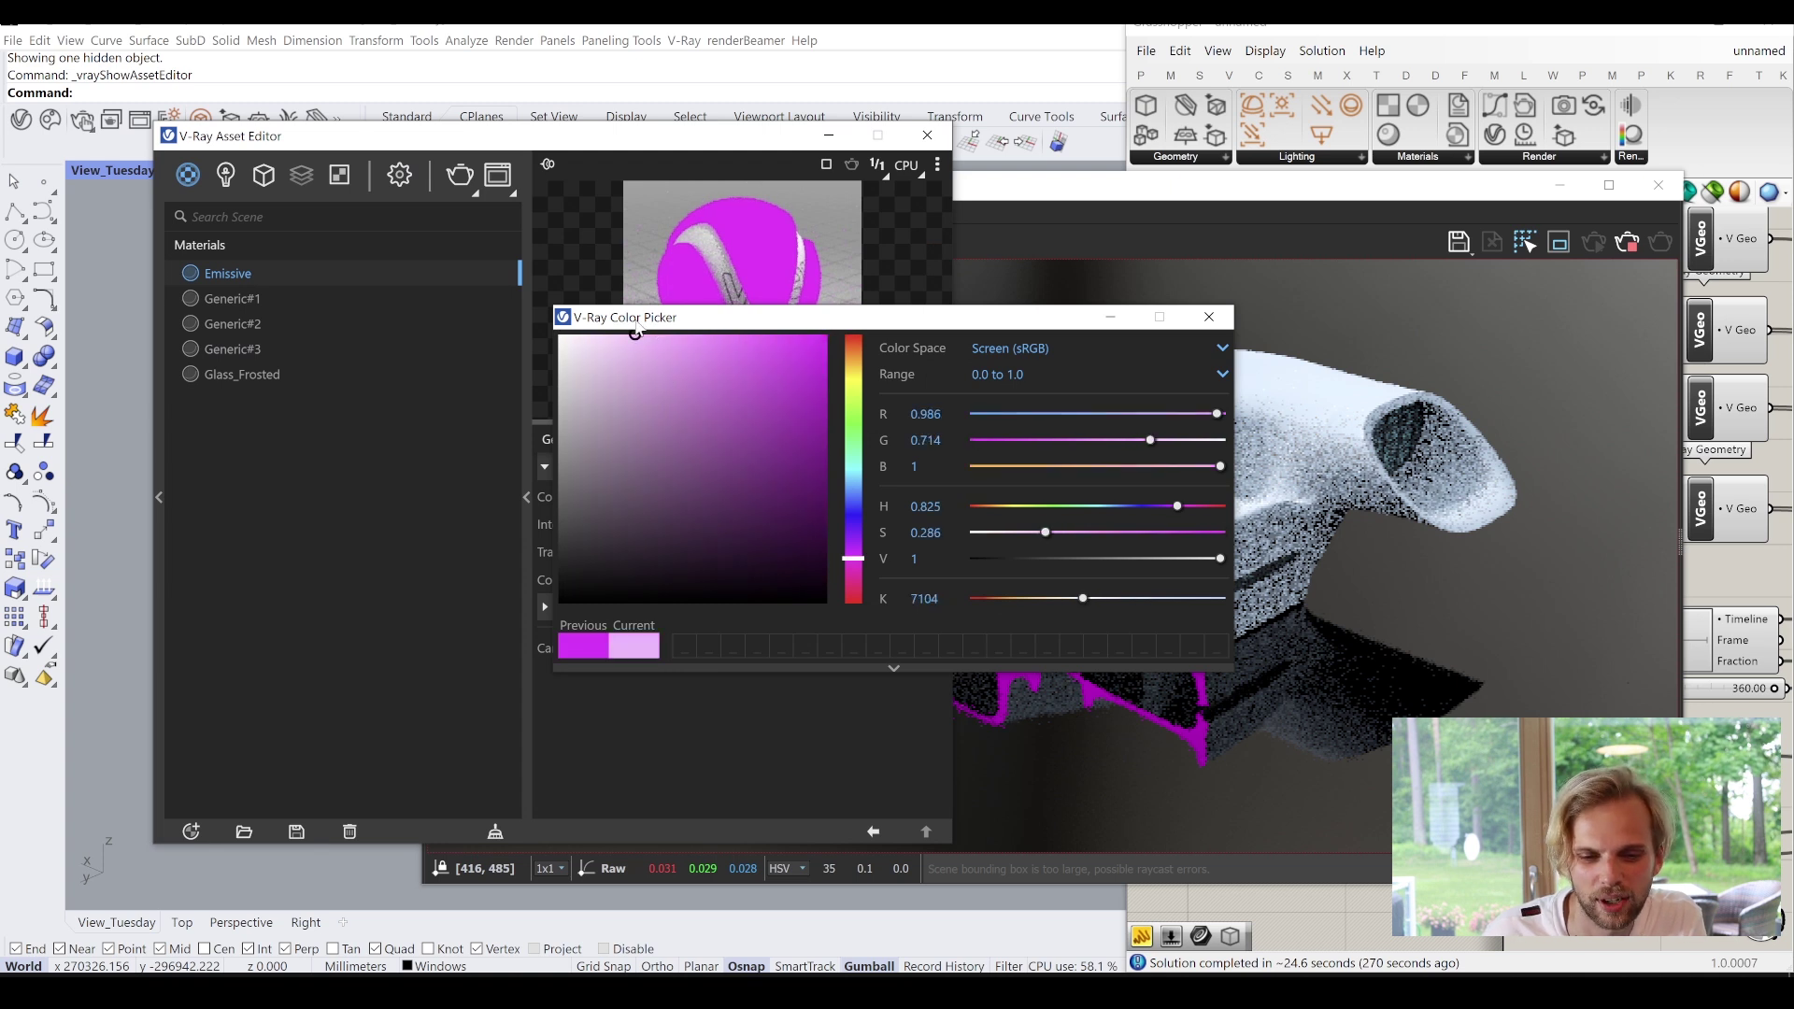
click(1210, 317)
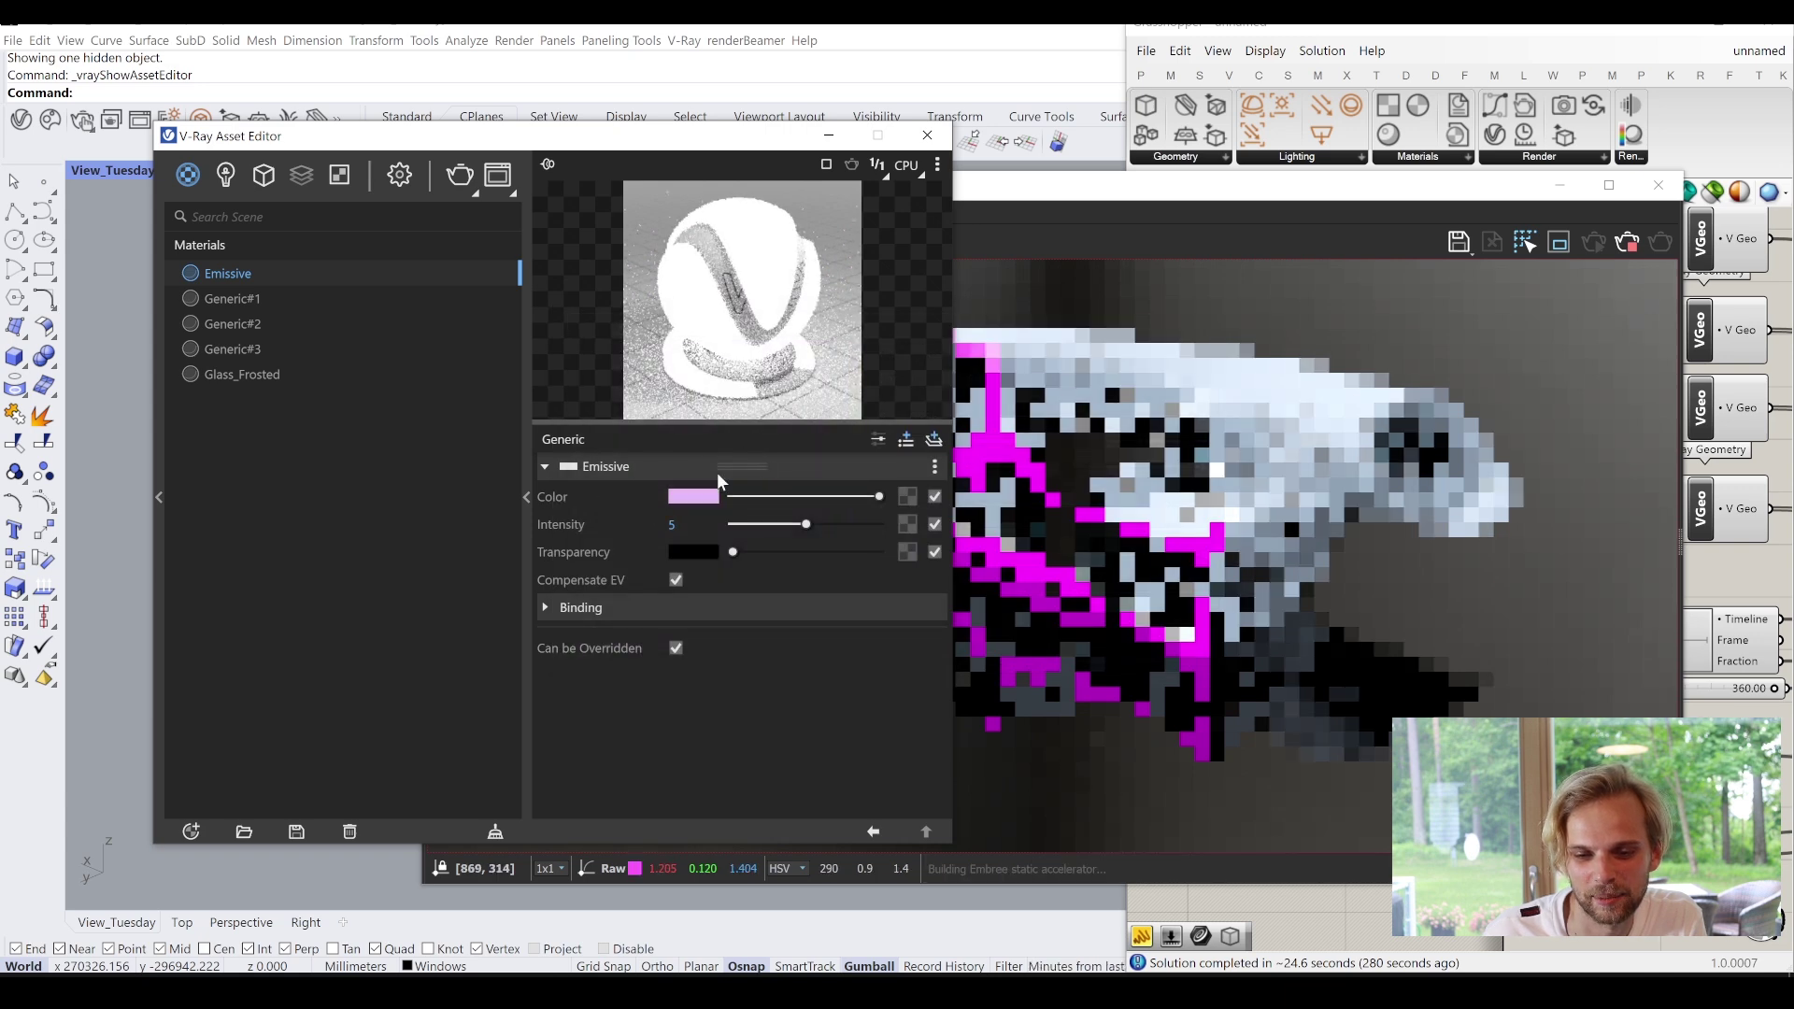
Set the Emissive material's intensity to 10.
click(652, 529)
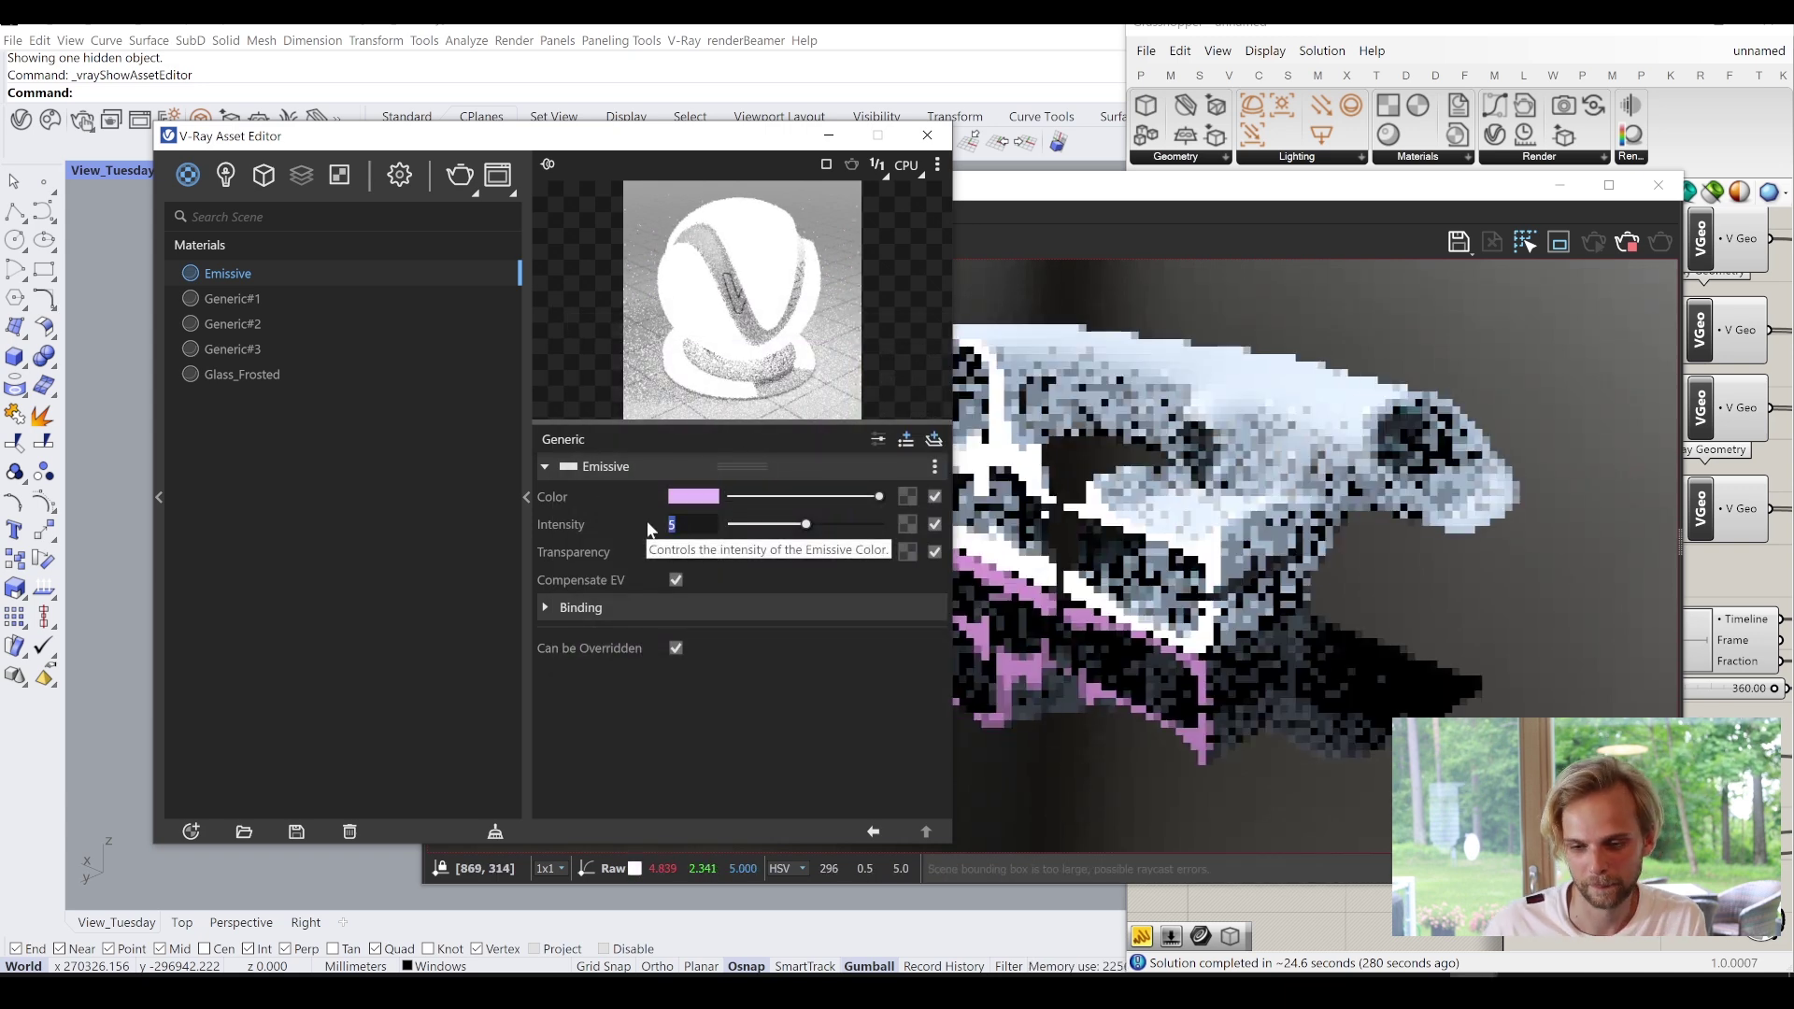
text(10)
key(Return)
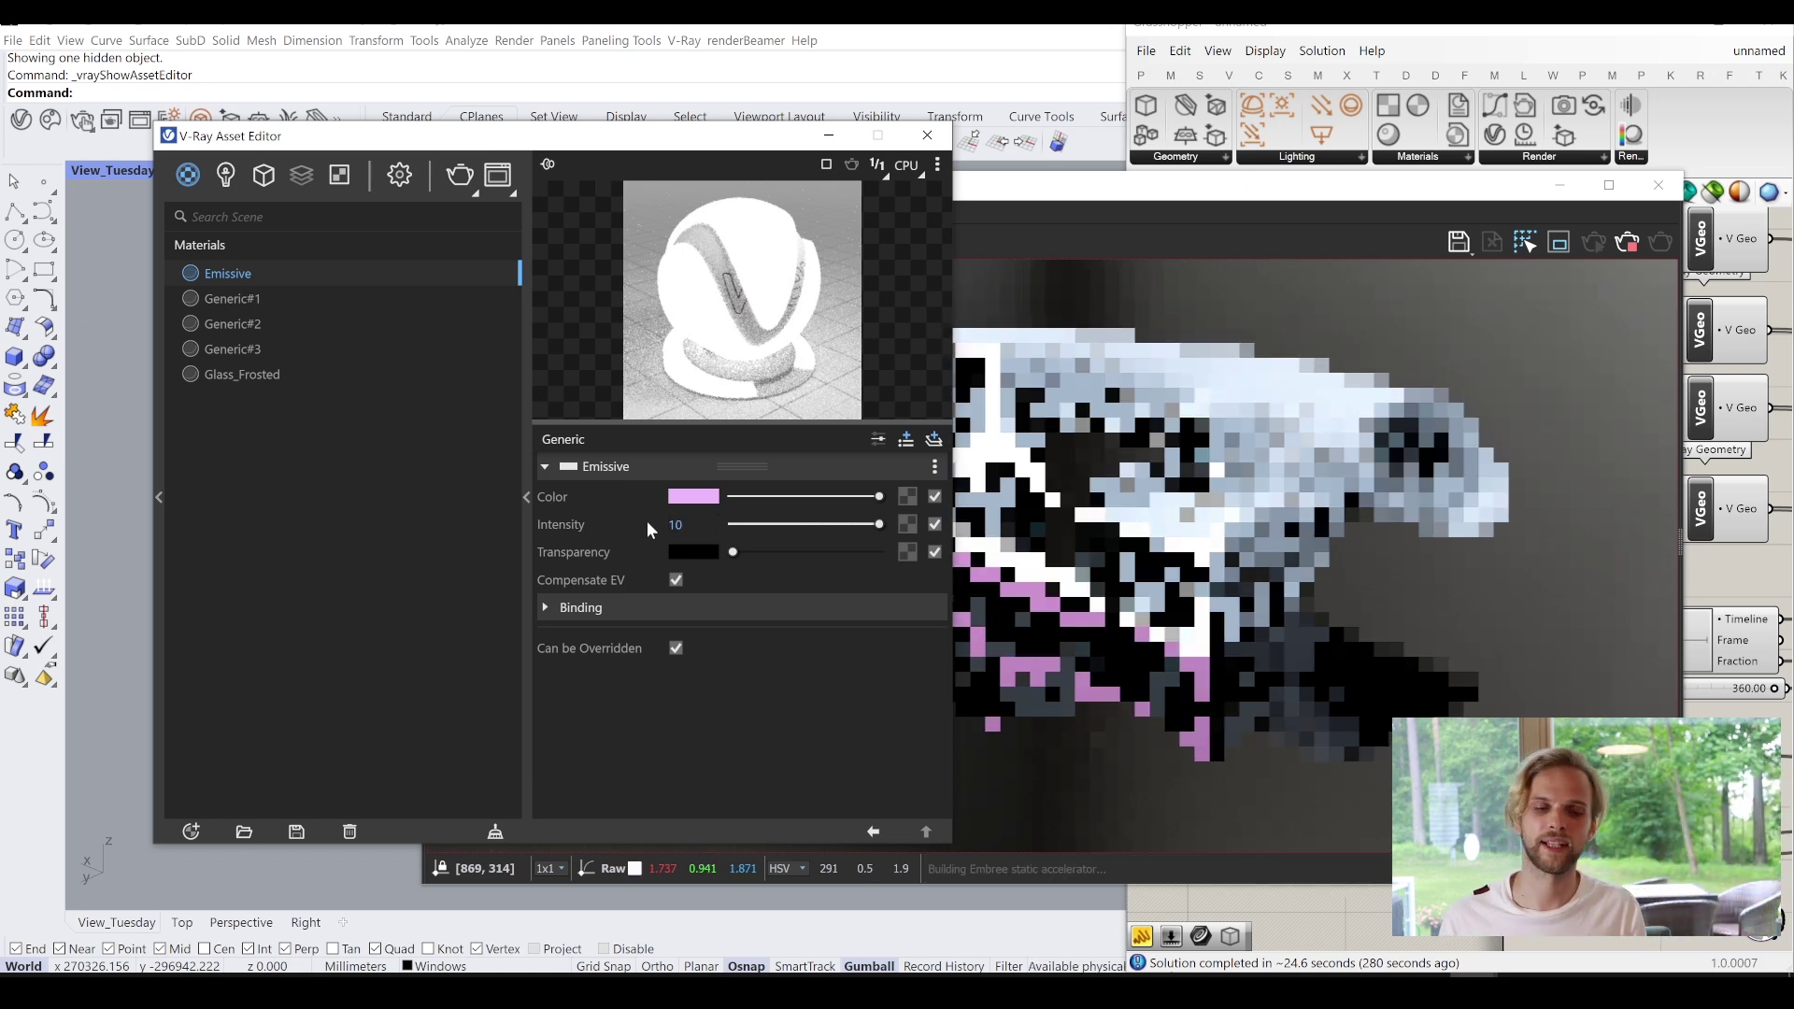
Close the V-Ray Asset Editor and open the Studio HDRIs category in a maximized Chaos Cosmos Browser.
click(525, 504)
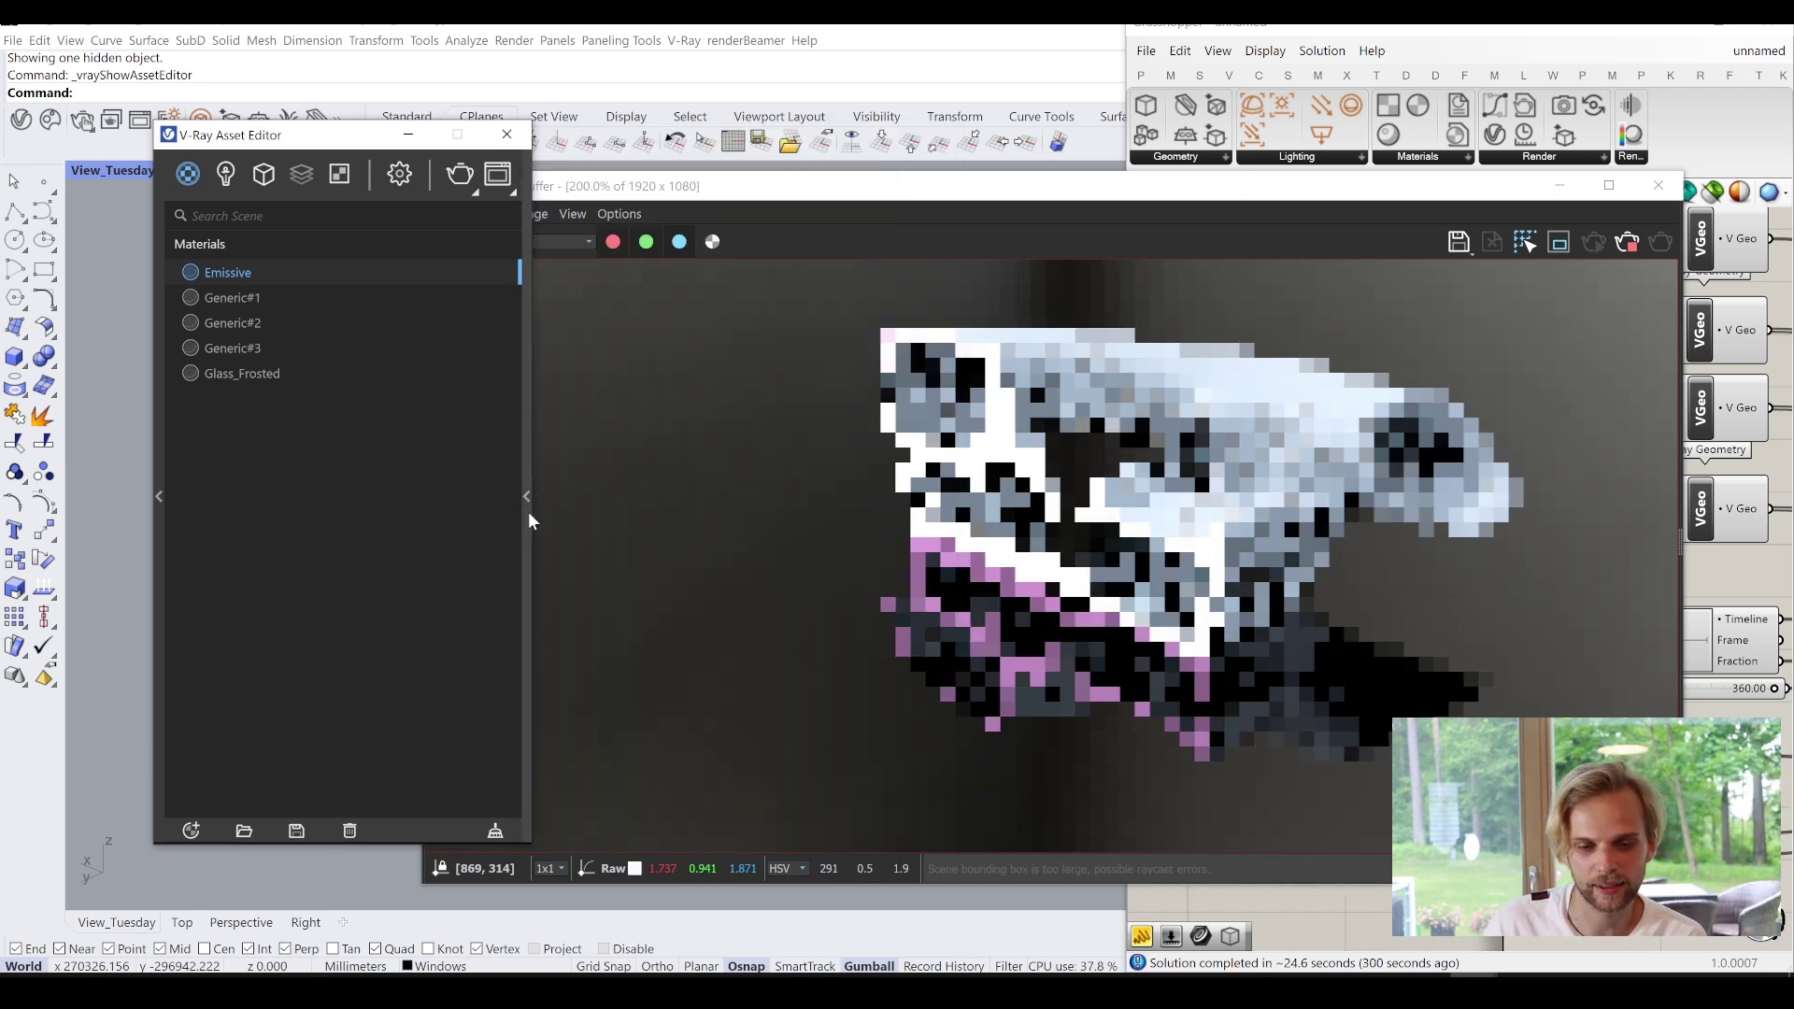
click(506, 138)
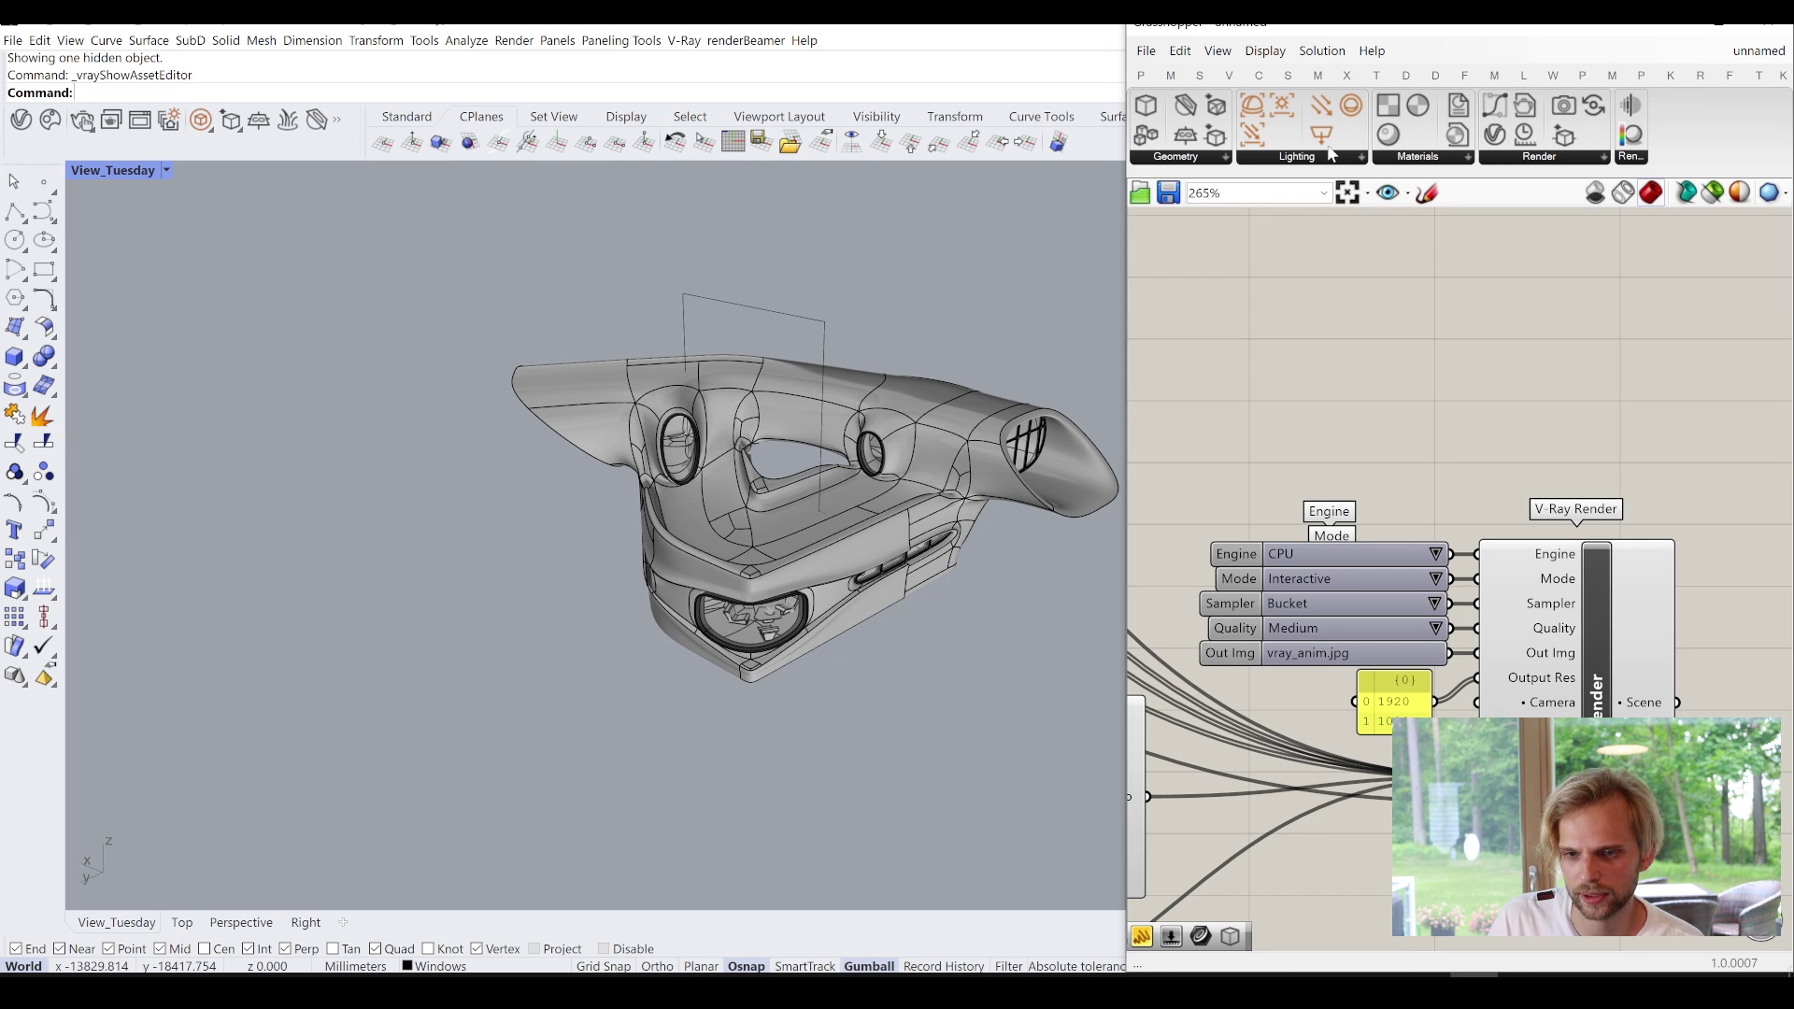
click(51, 123)
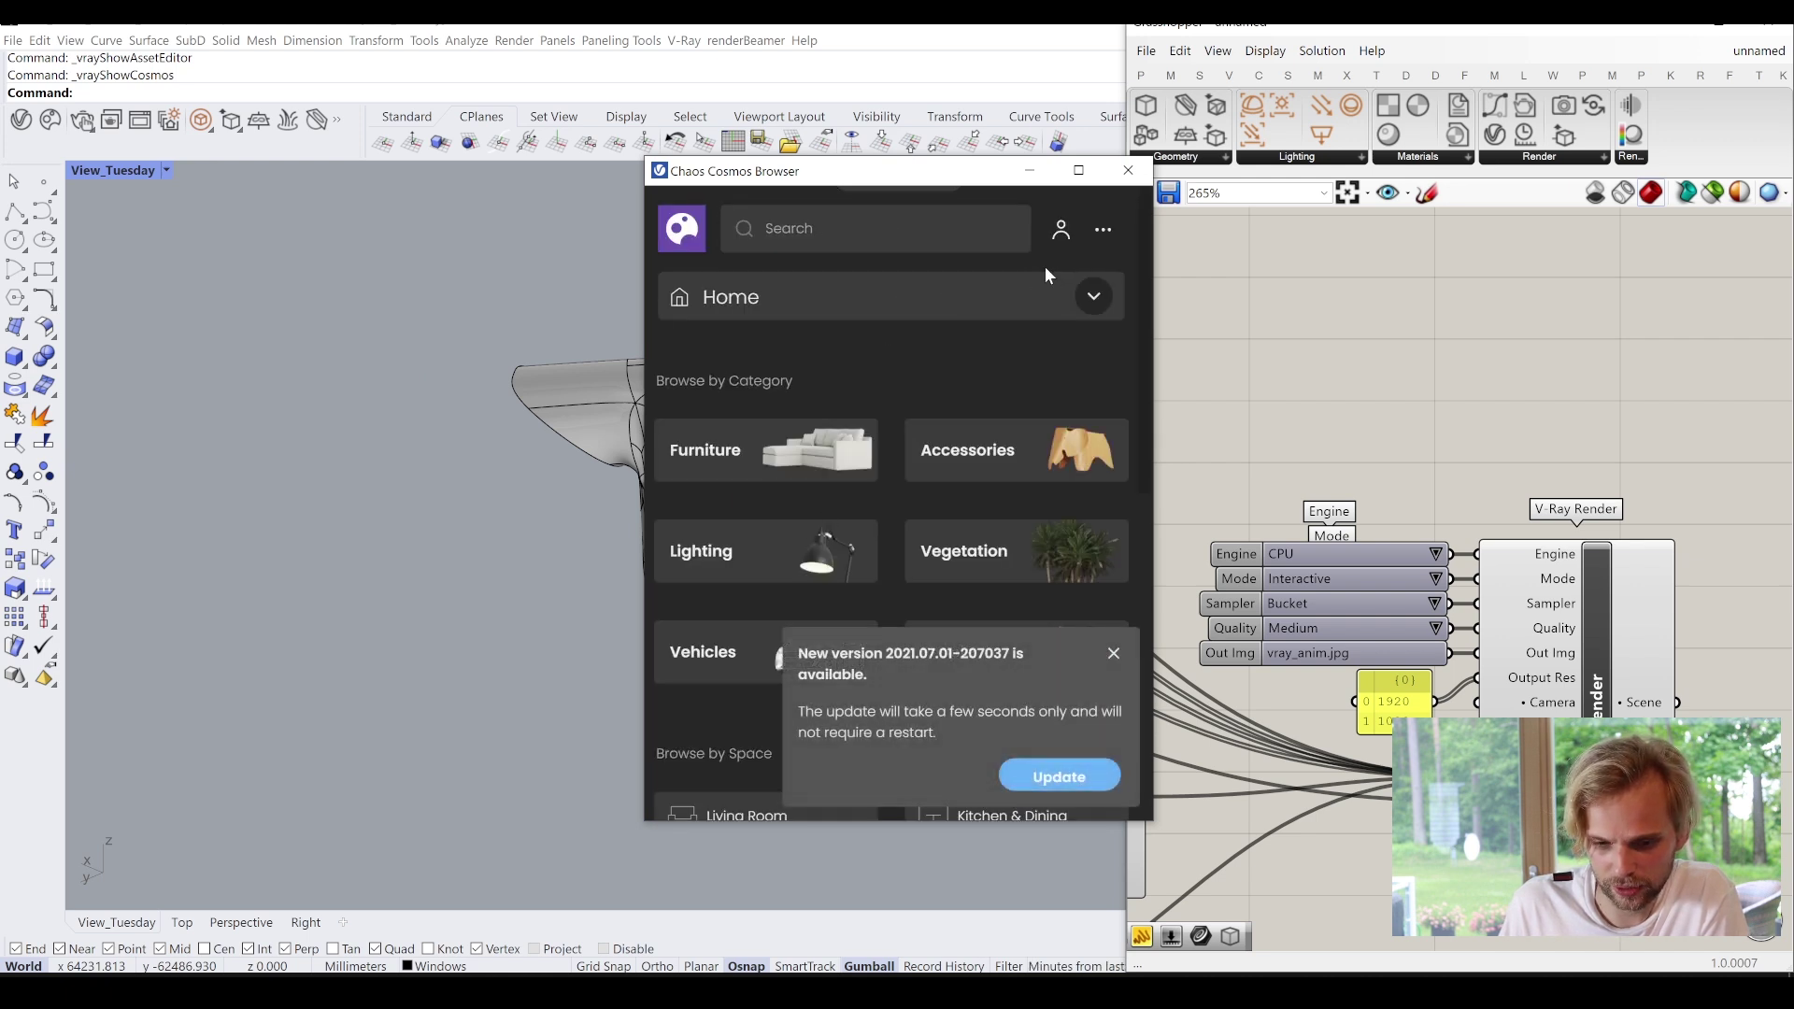
click(1094, 299)
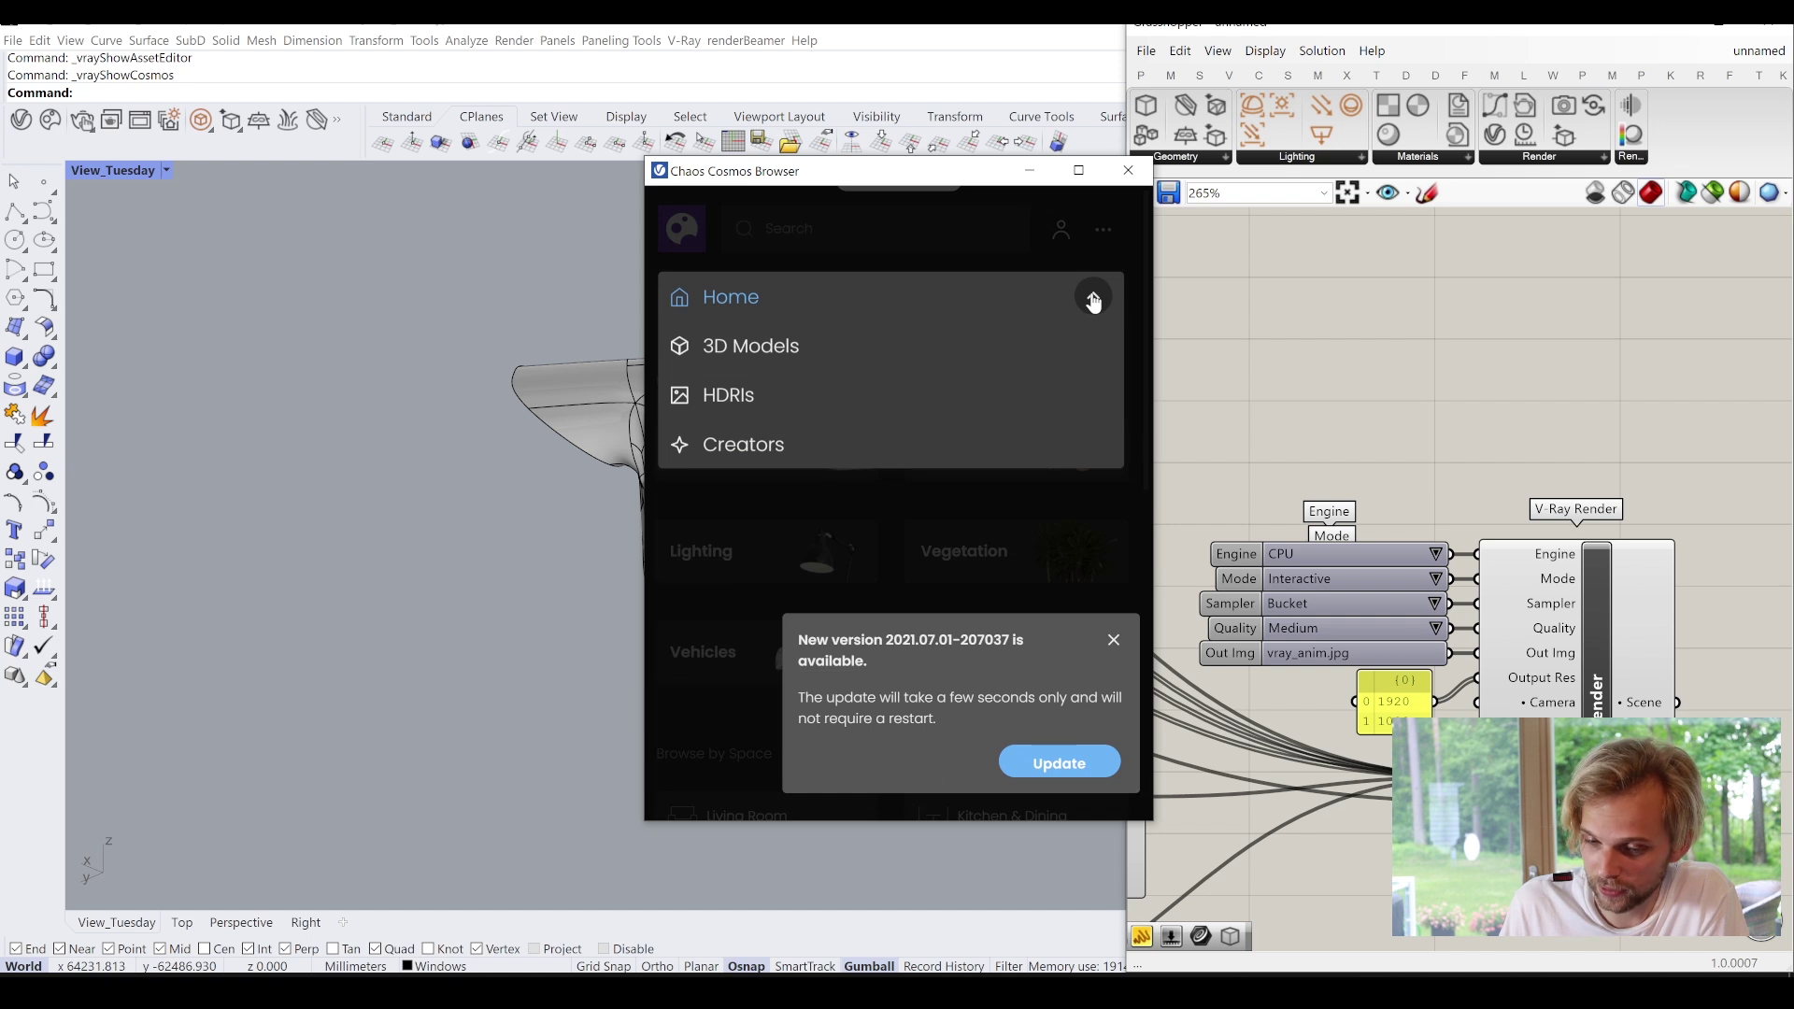
click(708, 400)
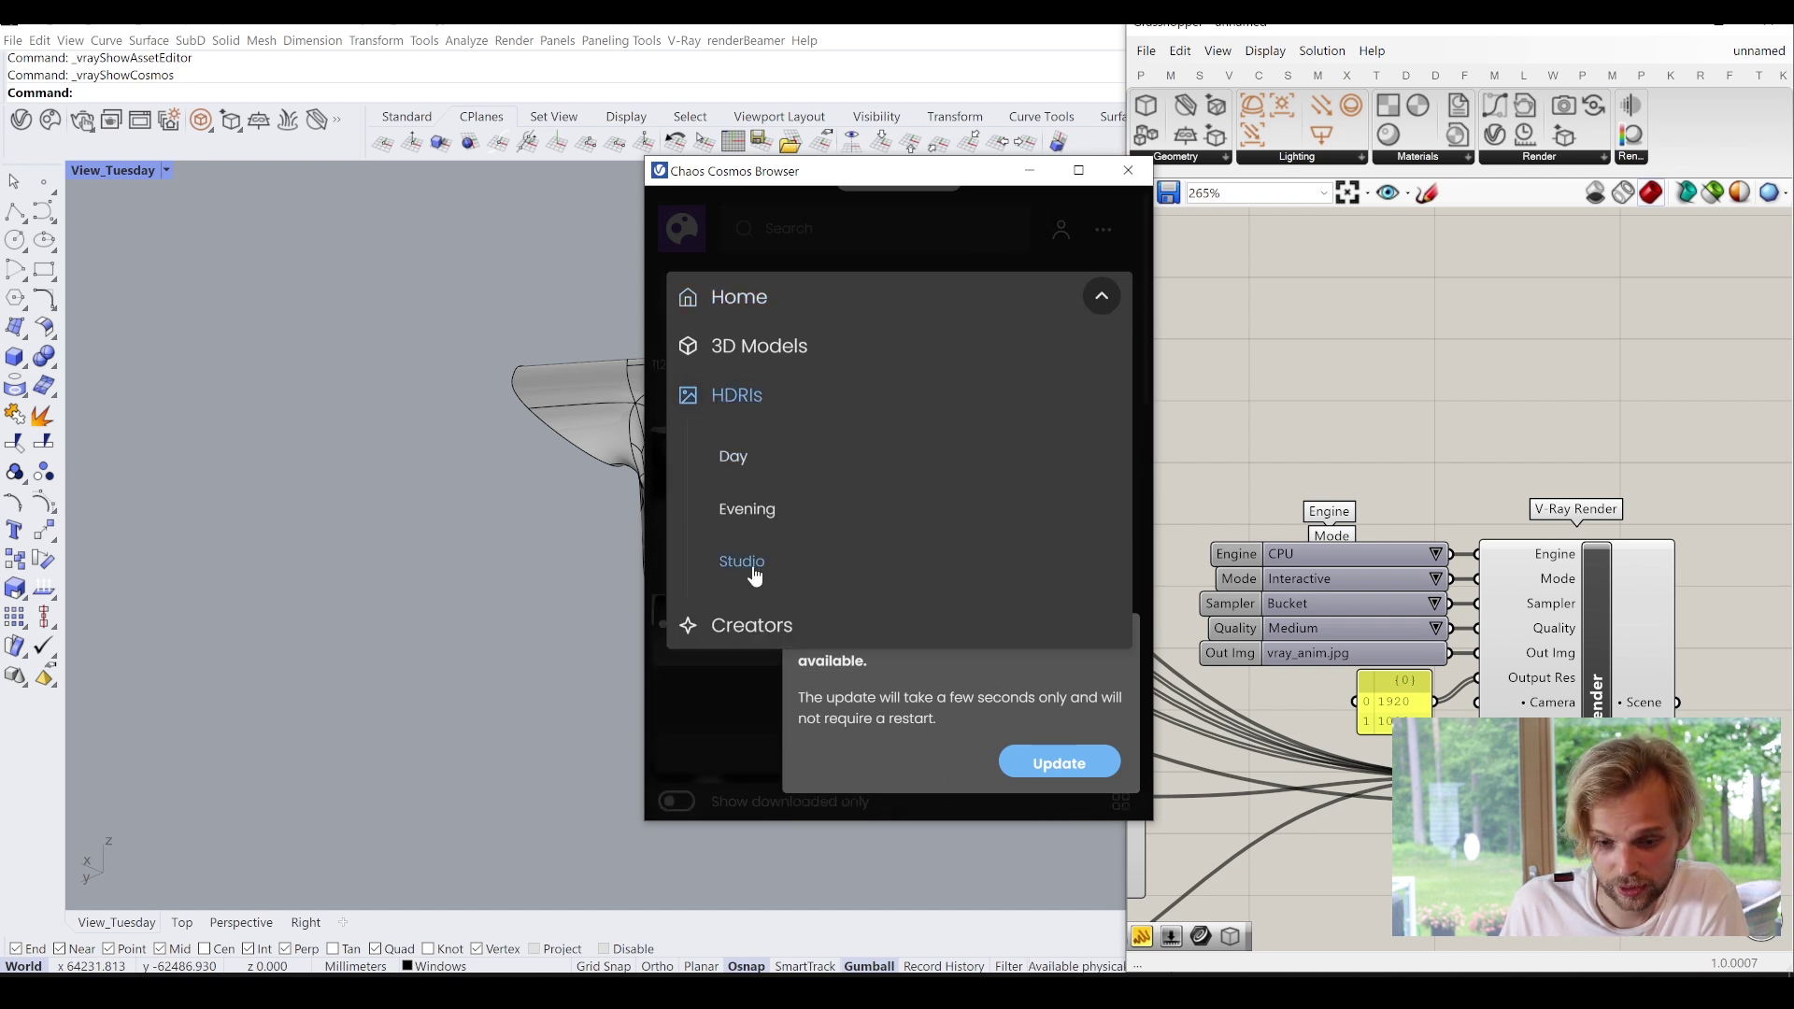
click(759, 566)
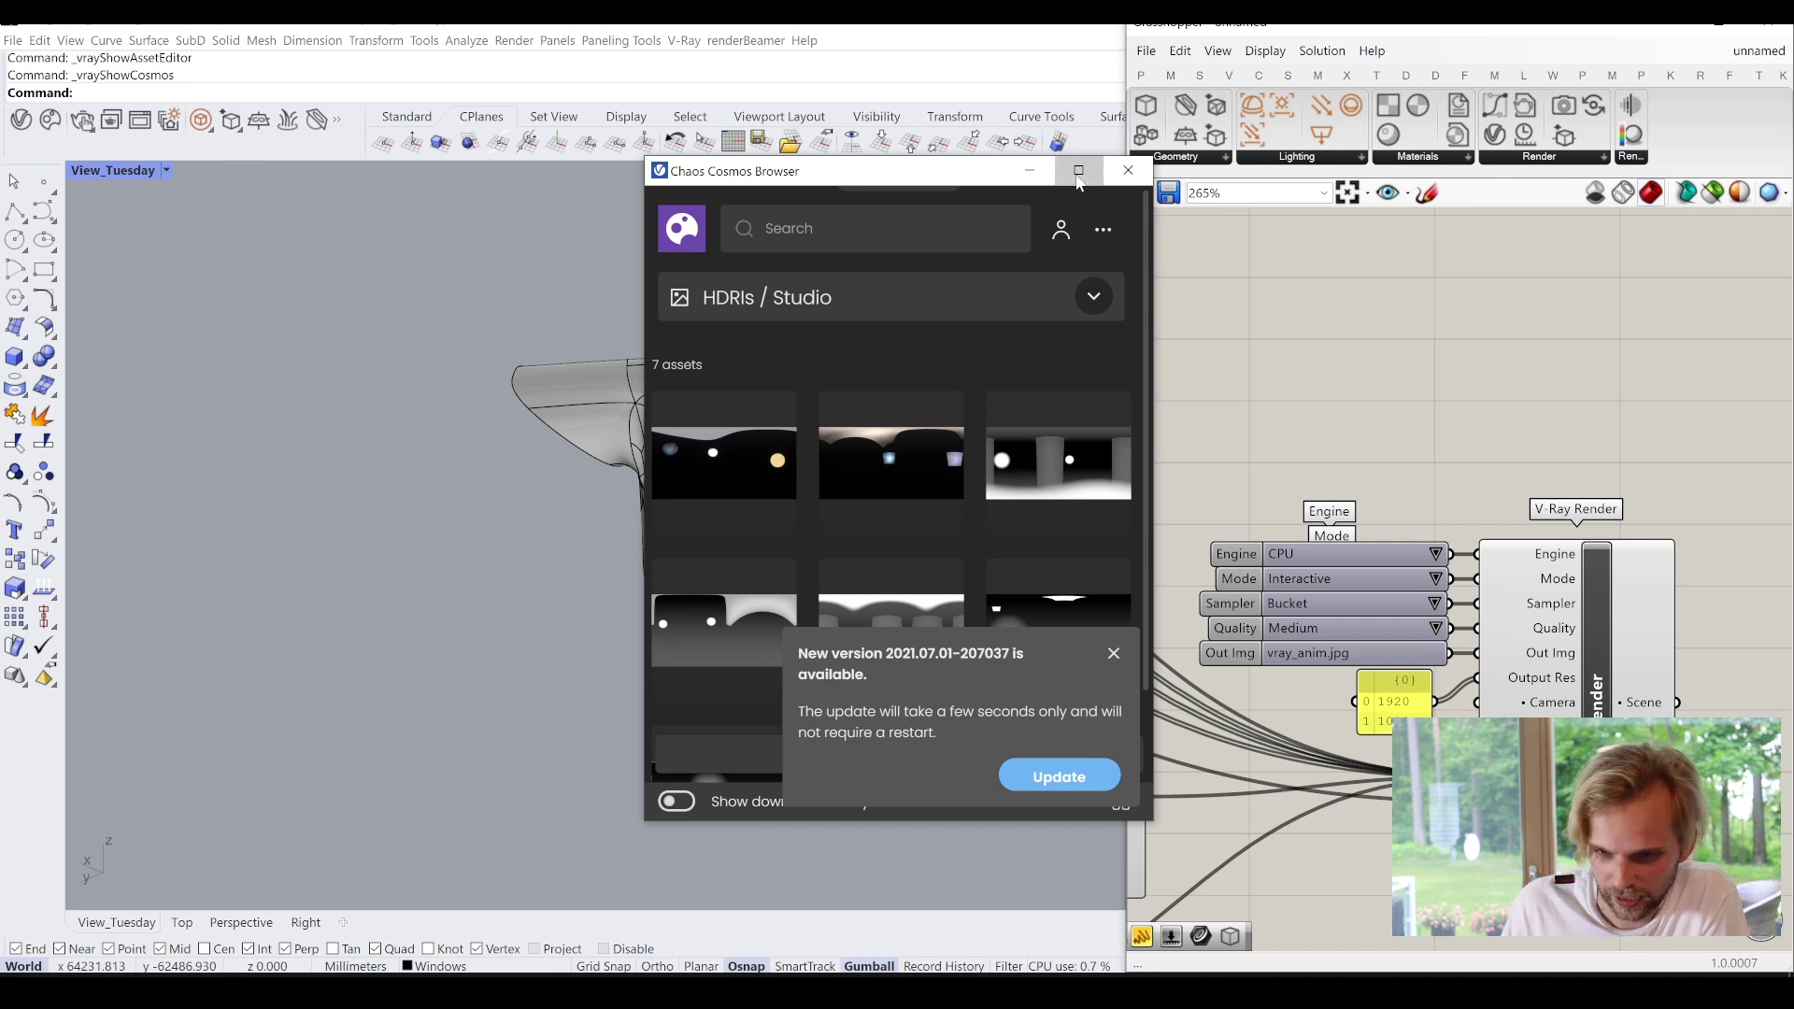
click(1078, 171)
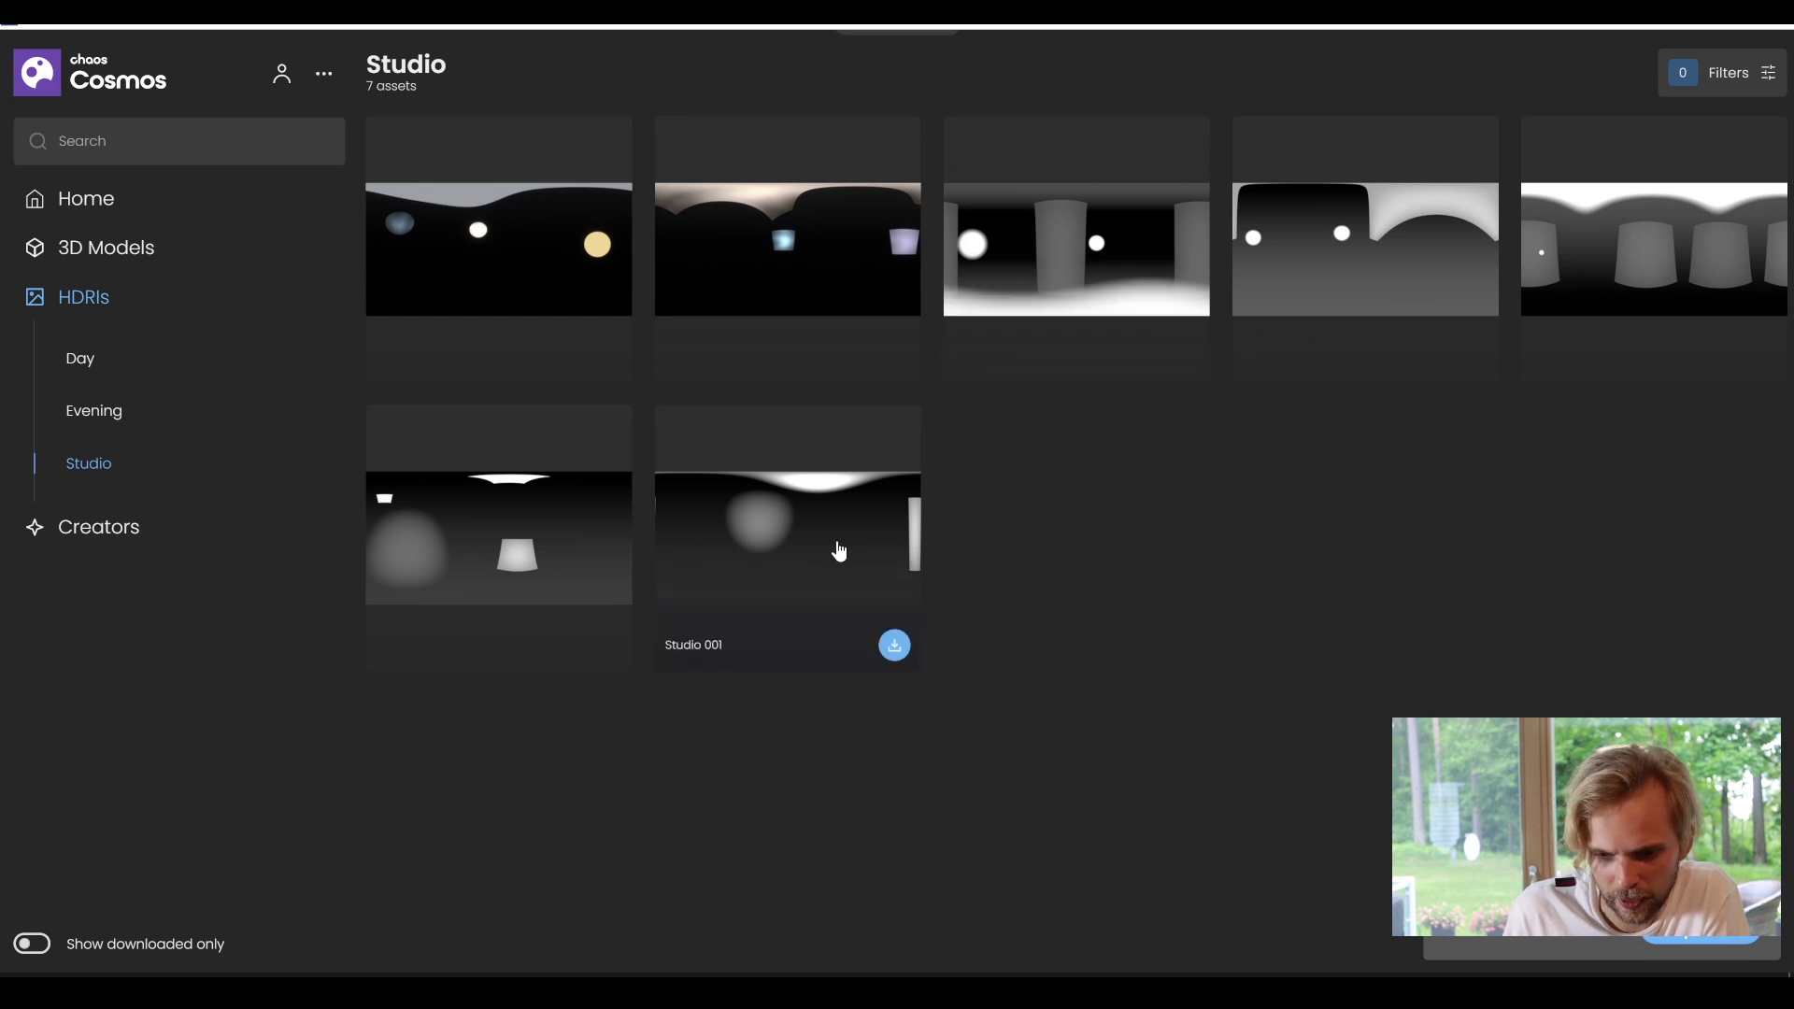
Download the Studio 001 HDRI, import it into the scene, and close the Cosmos browser.
click(839, 553)
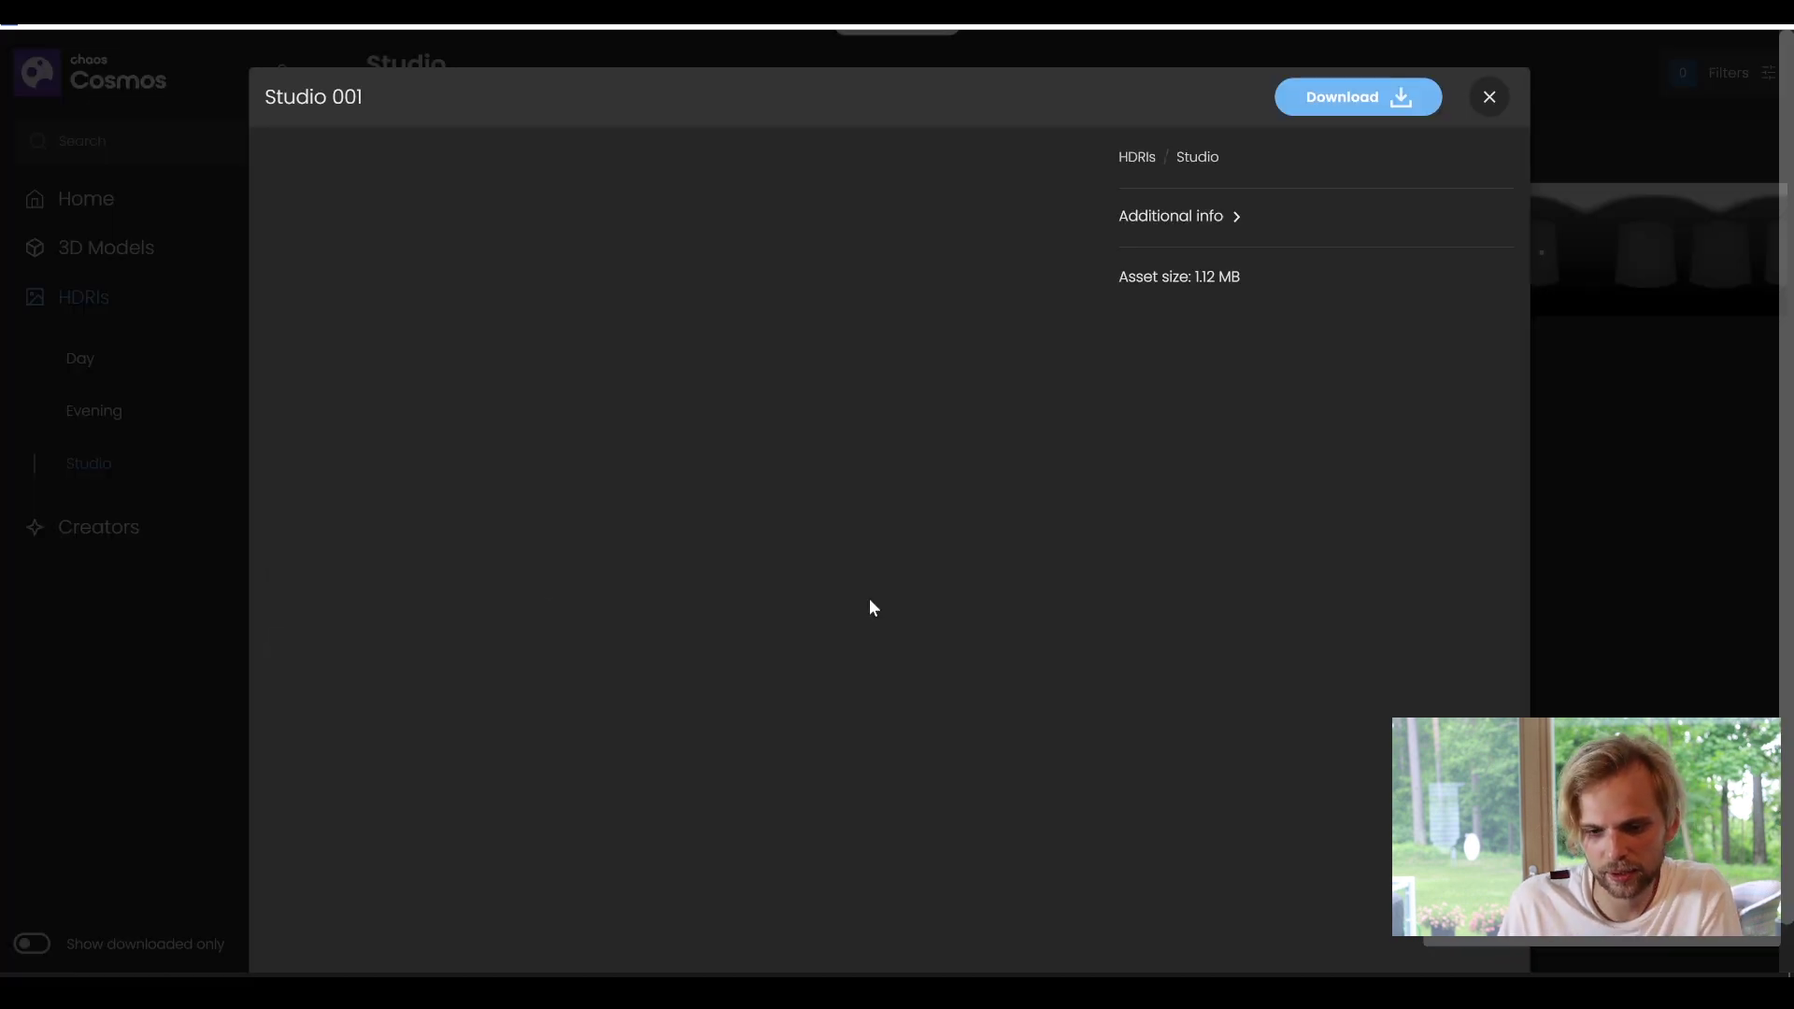
click(1363, 104)
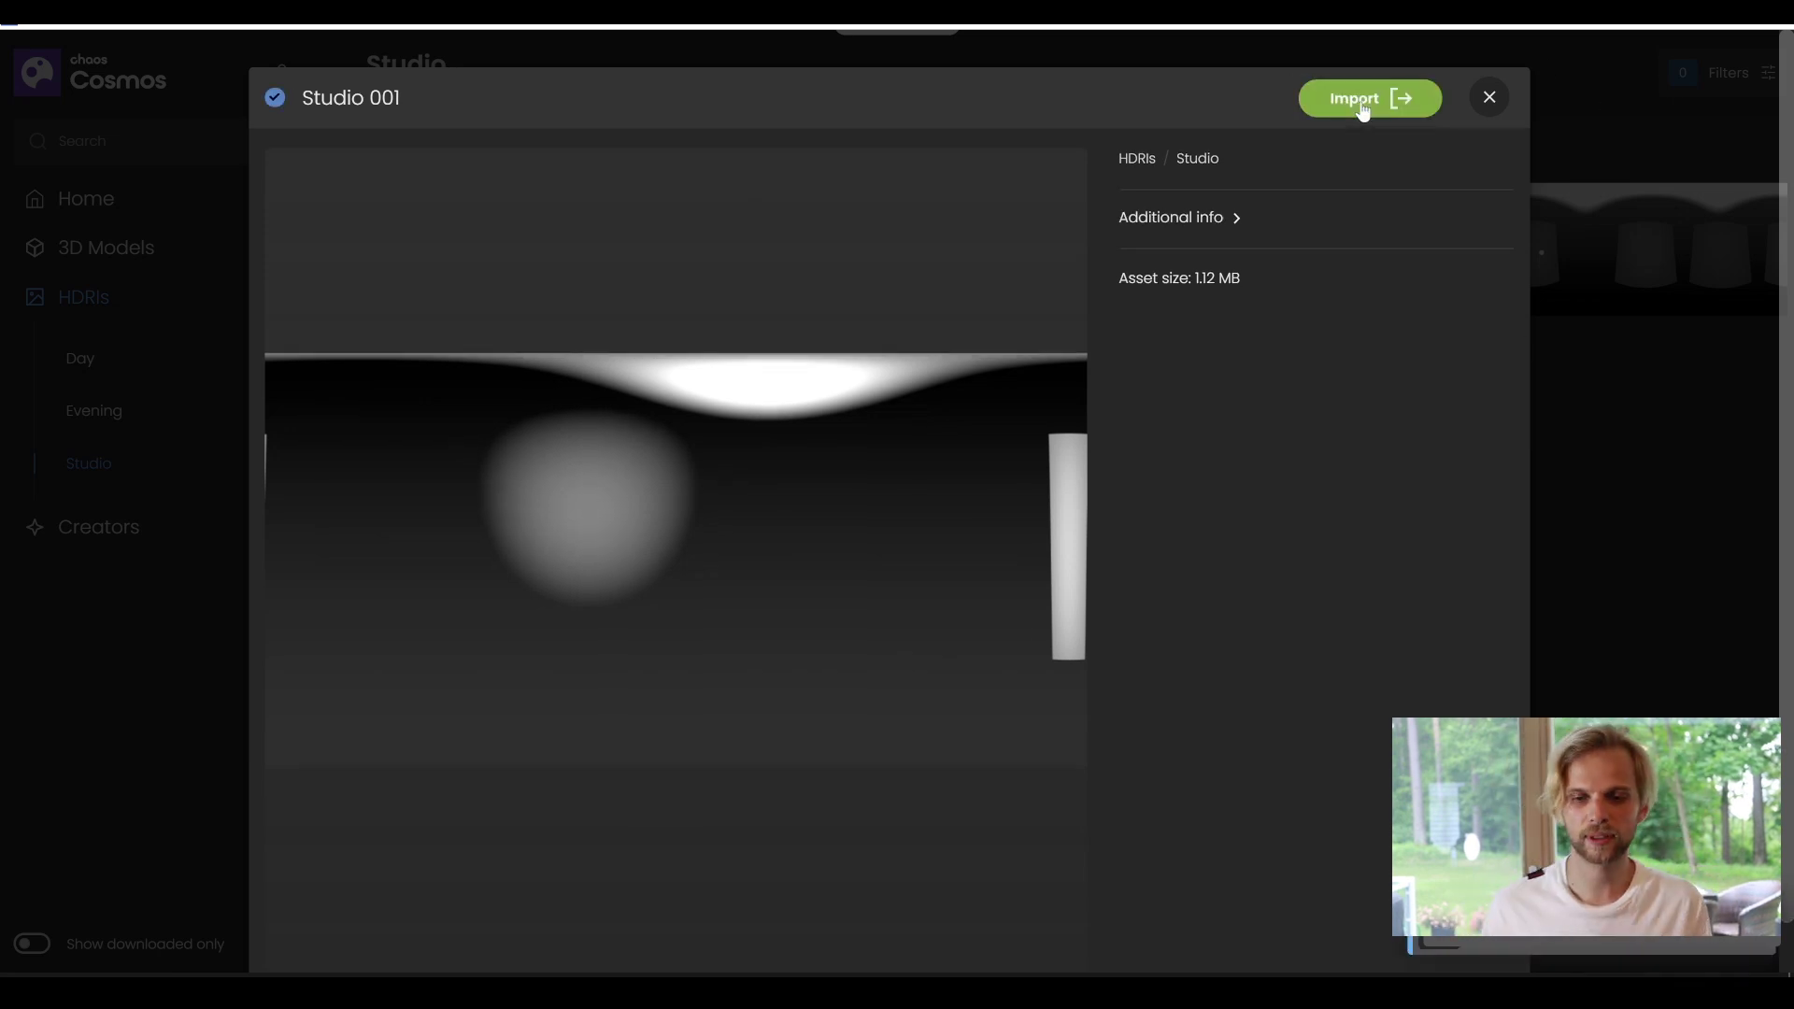
click(1363, 103)
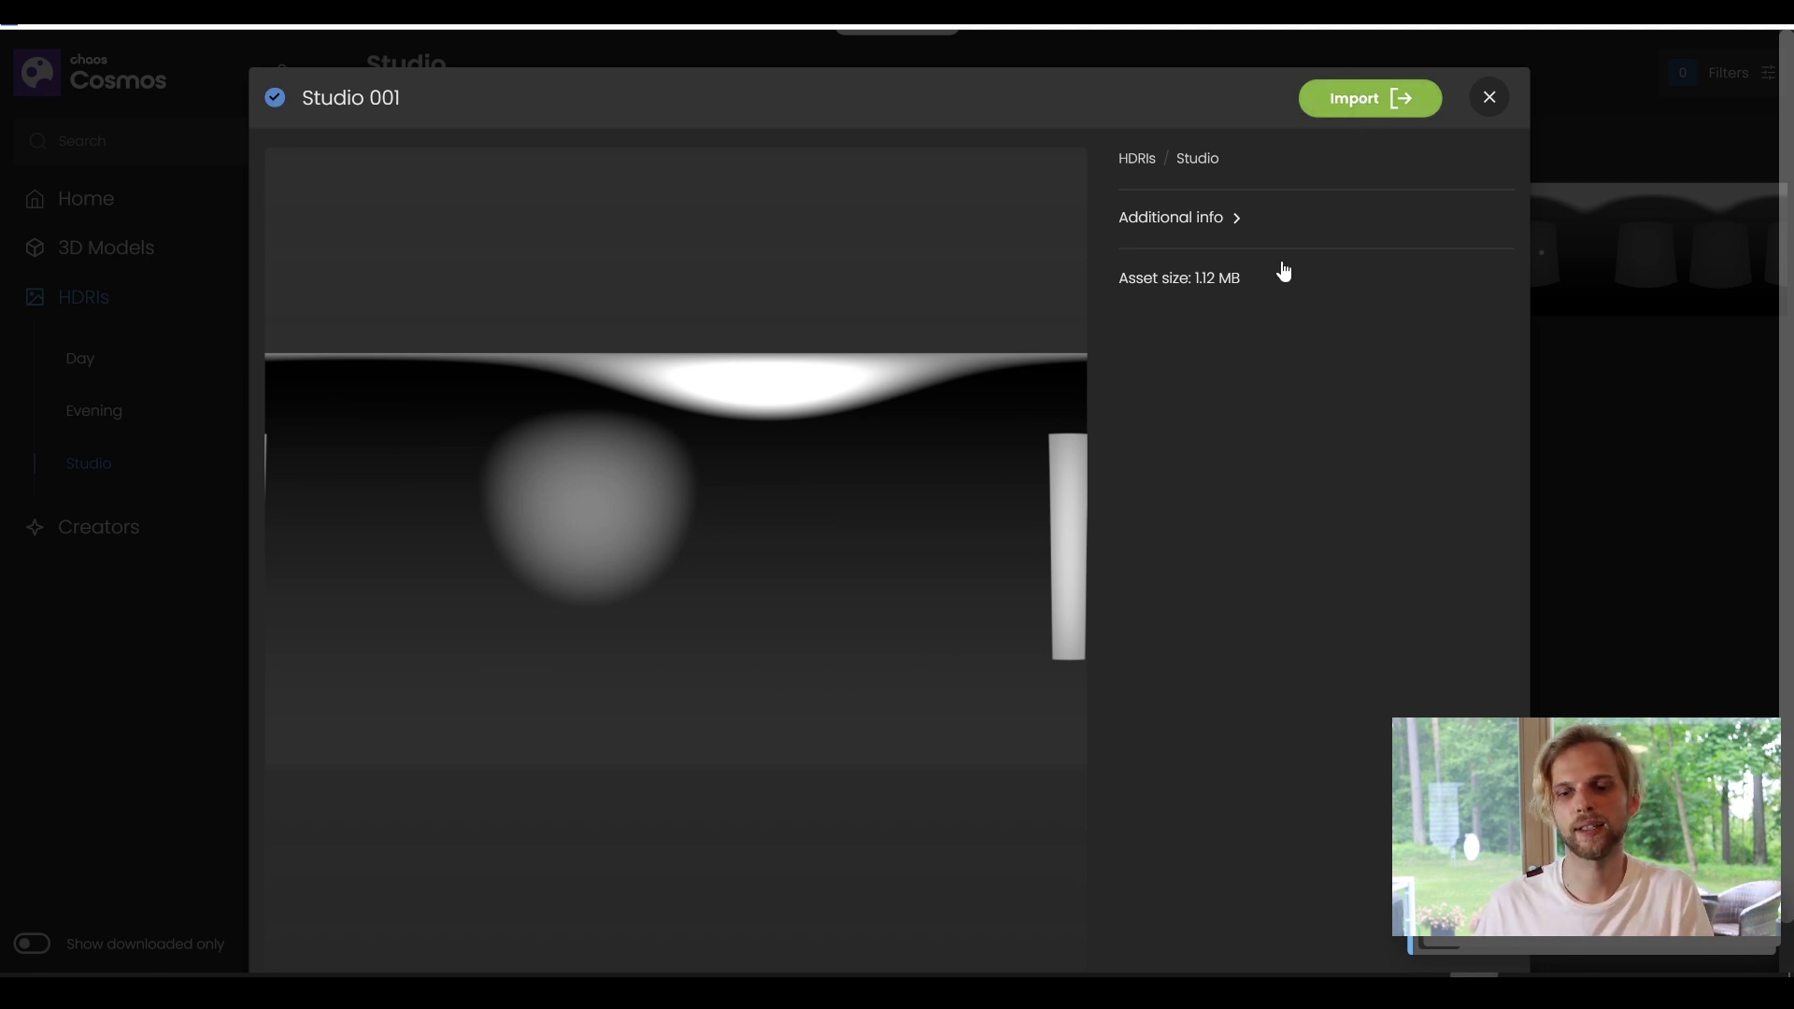
click(1490, 101)
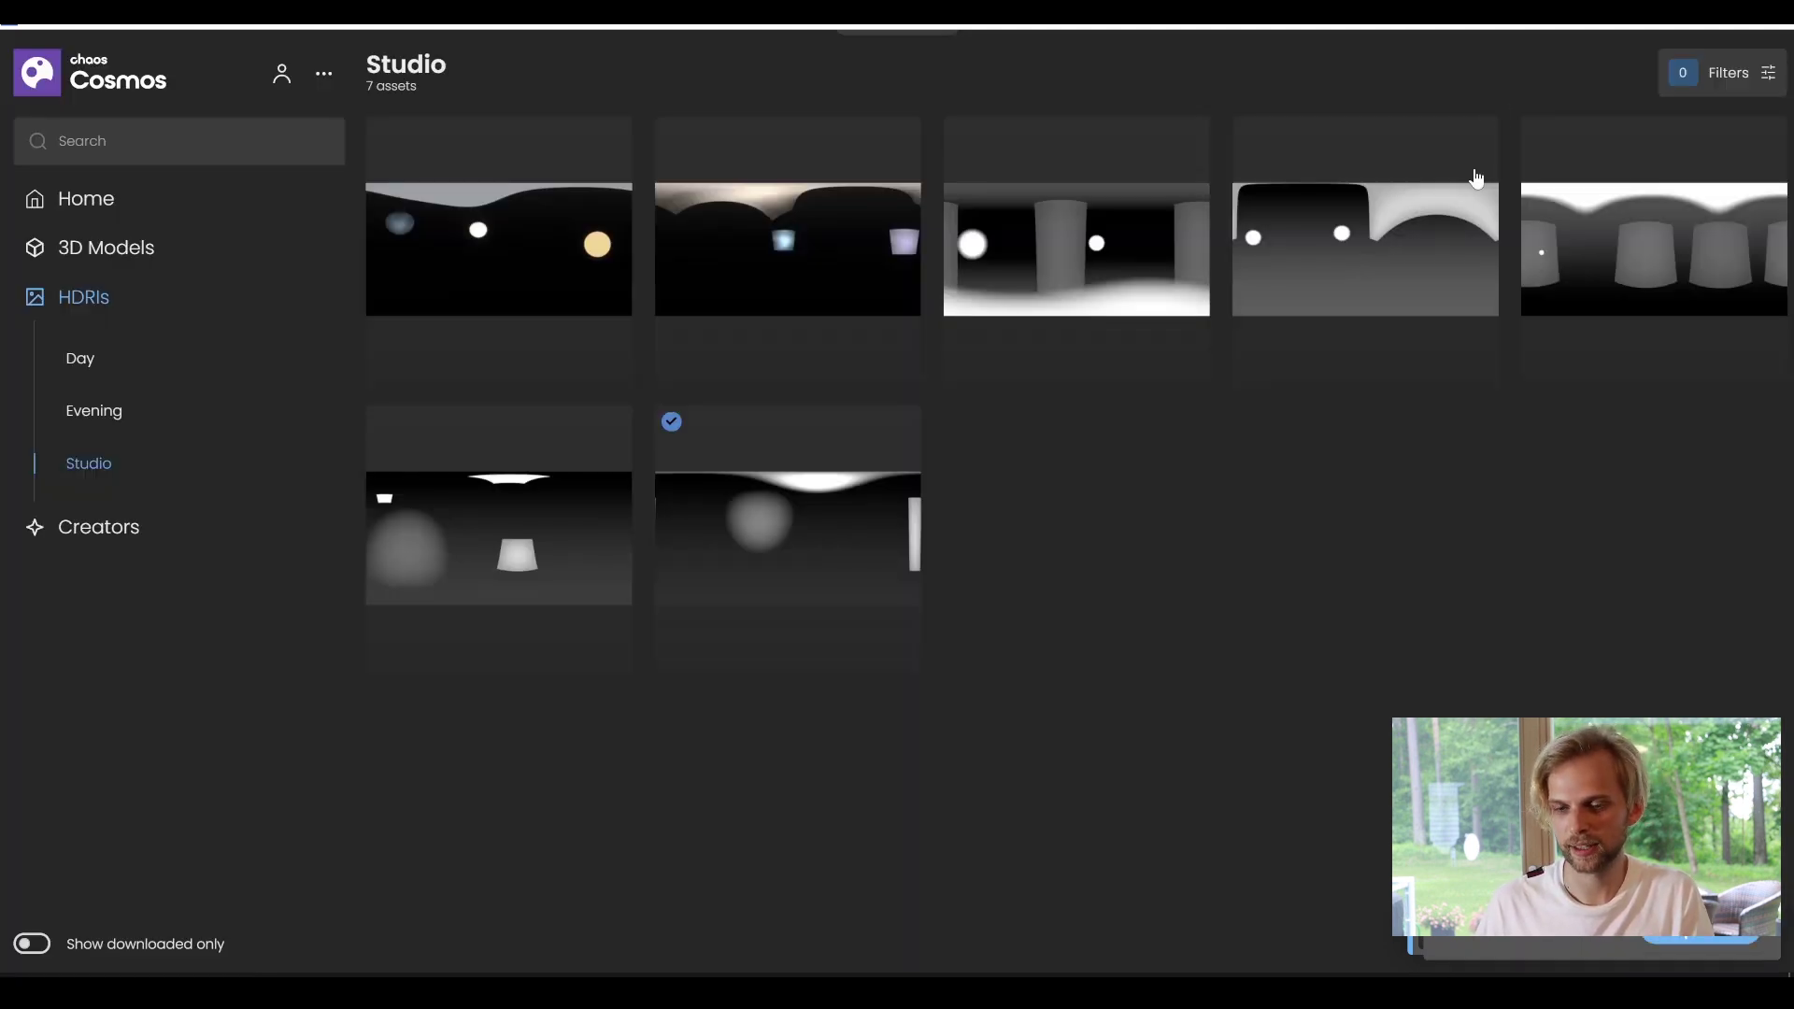
click(1766, 26)
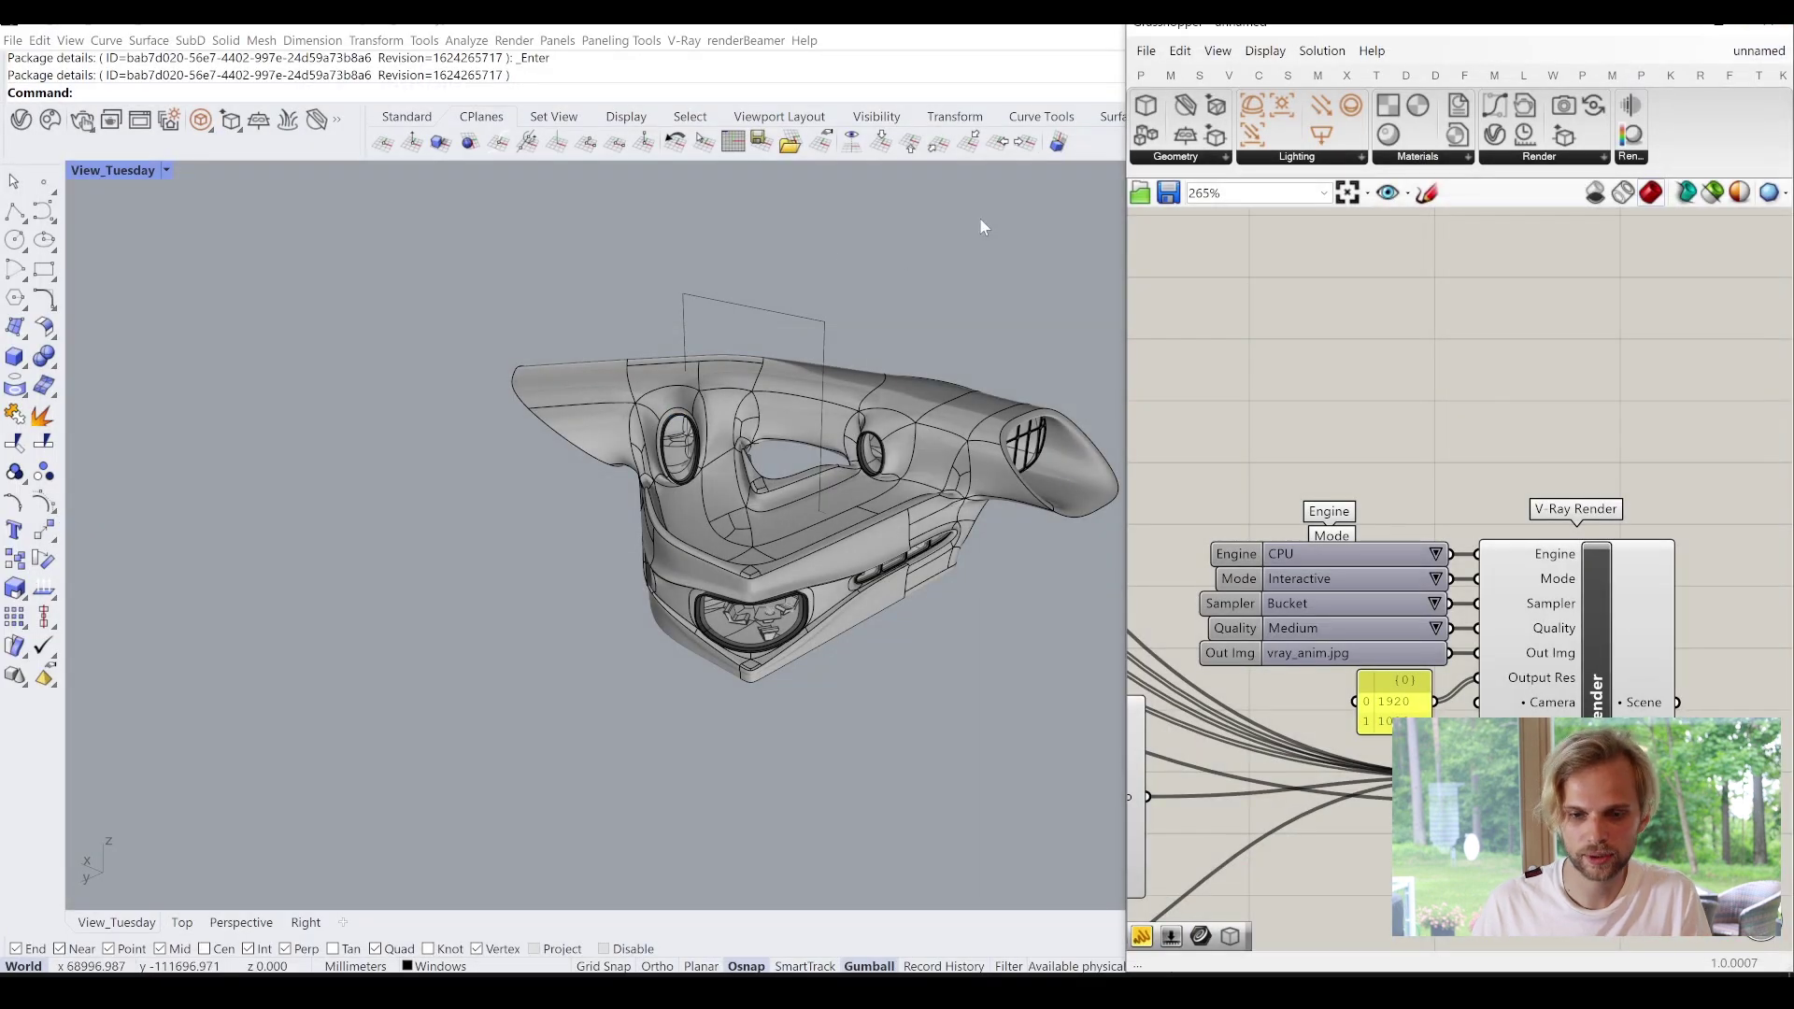
Place a V-Ray Light Rig Dome component on the Grasshopper canvas near the V-Ray Render component.
click(1317, 157)
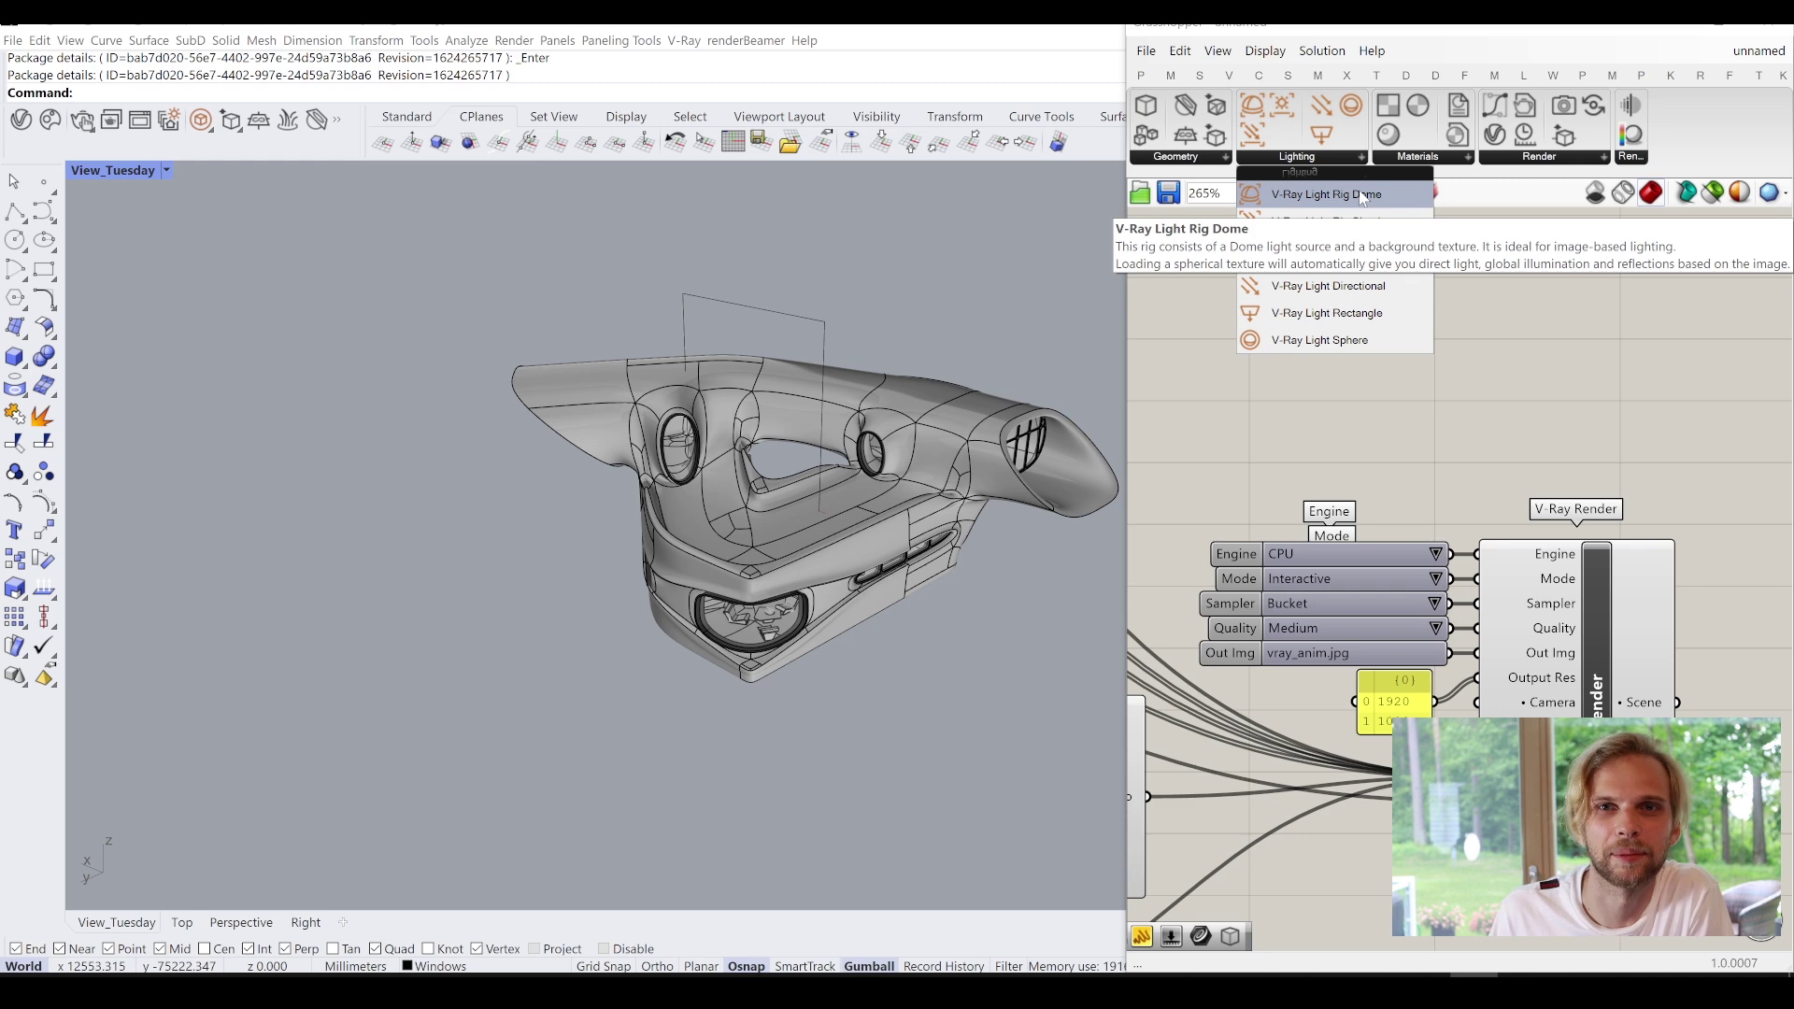
click(1316, 200)
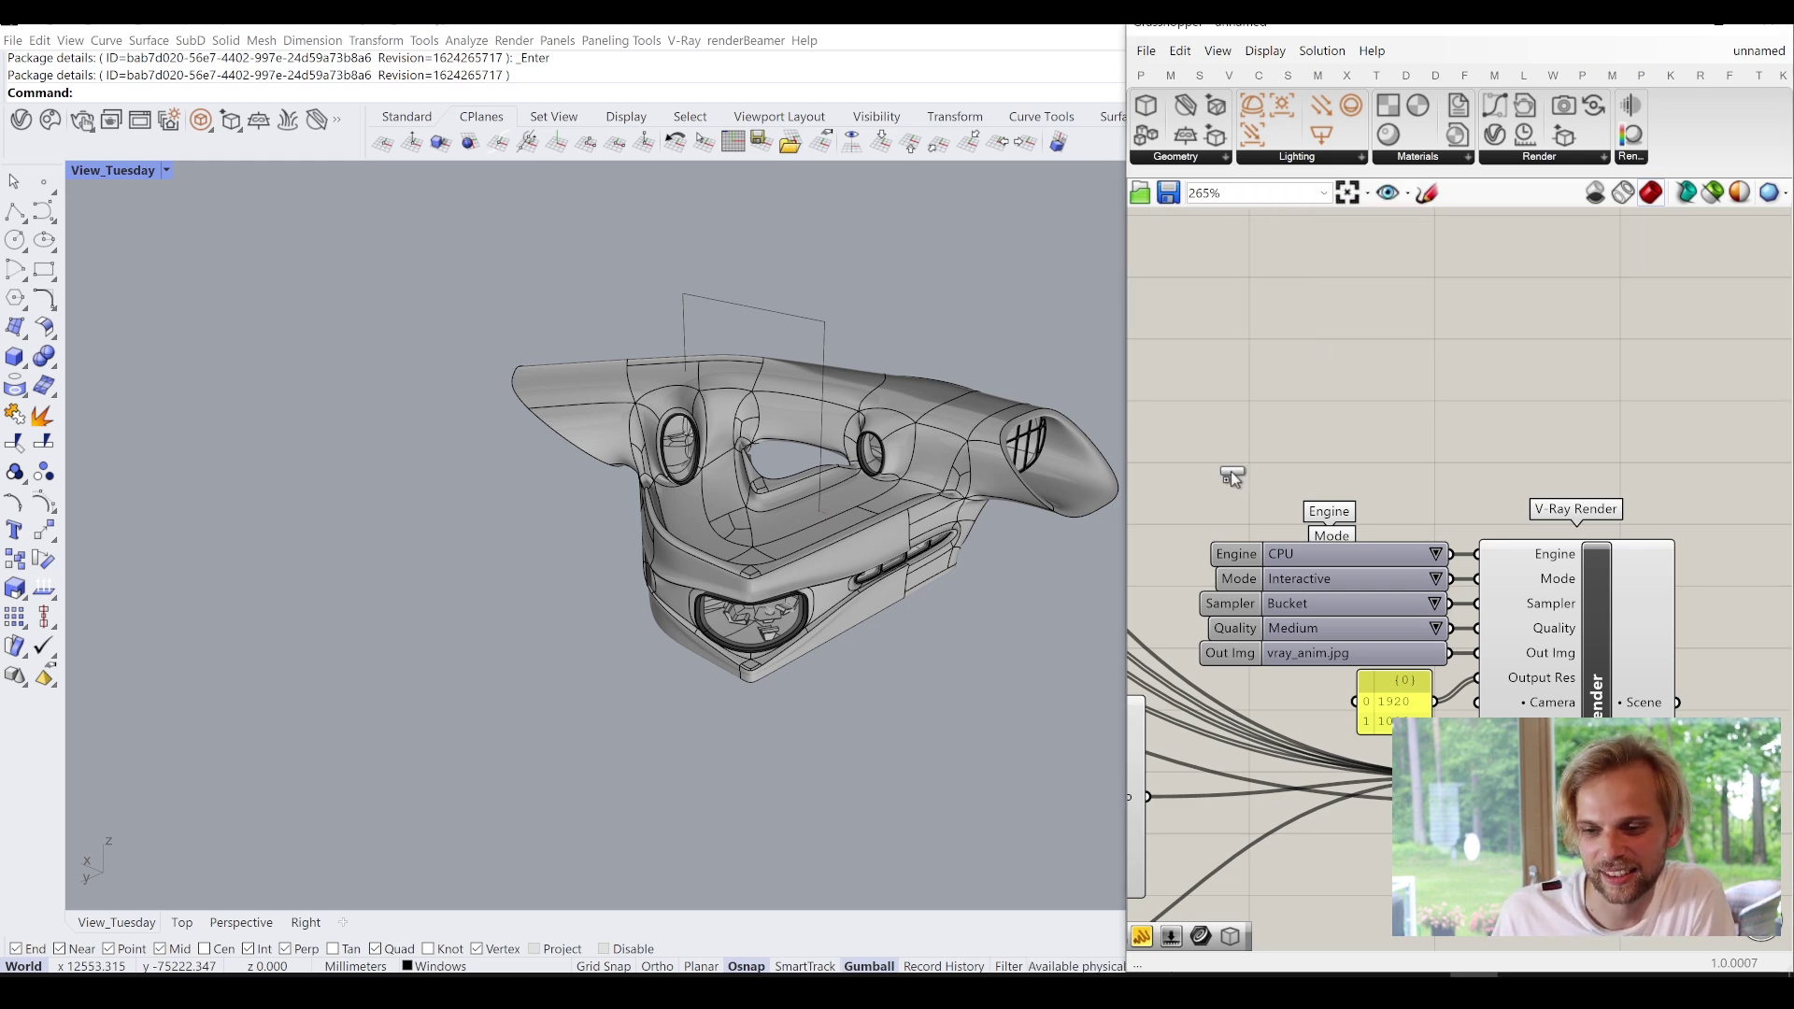
click(1233, 477)
right_drag(1262, 465, 1351, 352)
scroll(1442, 417, down, 2)
click(1351, 352)
Connect the dome's Light Rig output to the Light Rig input of V-Ray Render.
drag(1351, 352, 1570, 488)
scroll(1388, 707, up, 2)
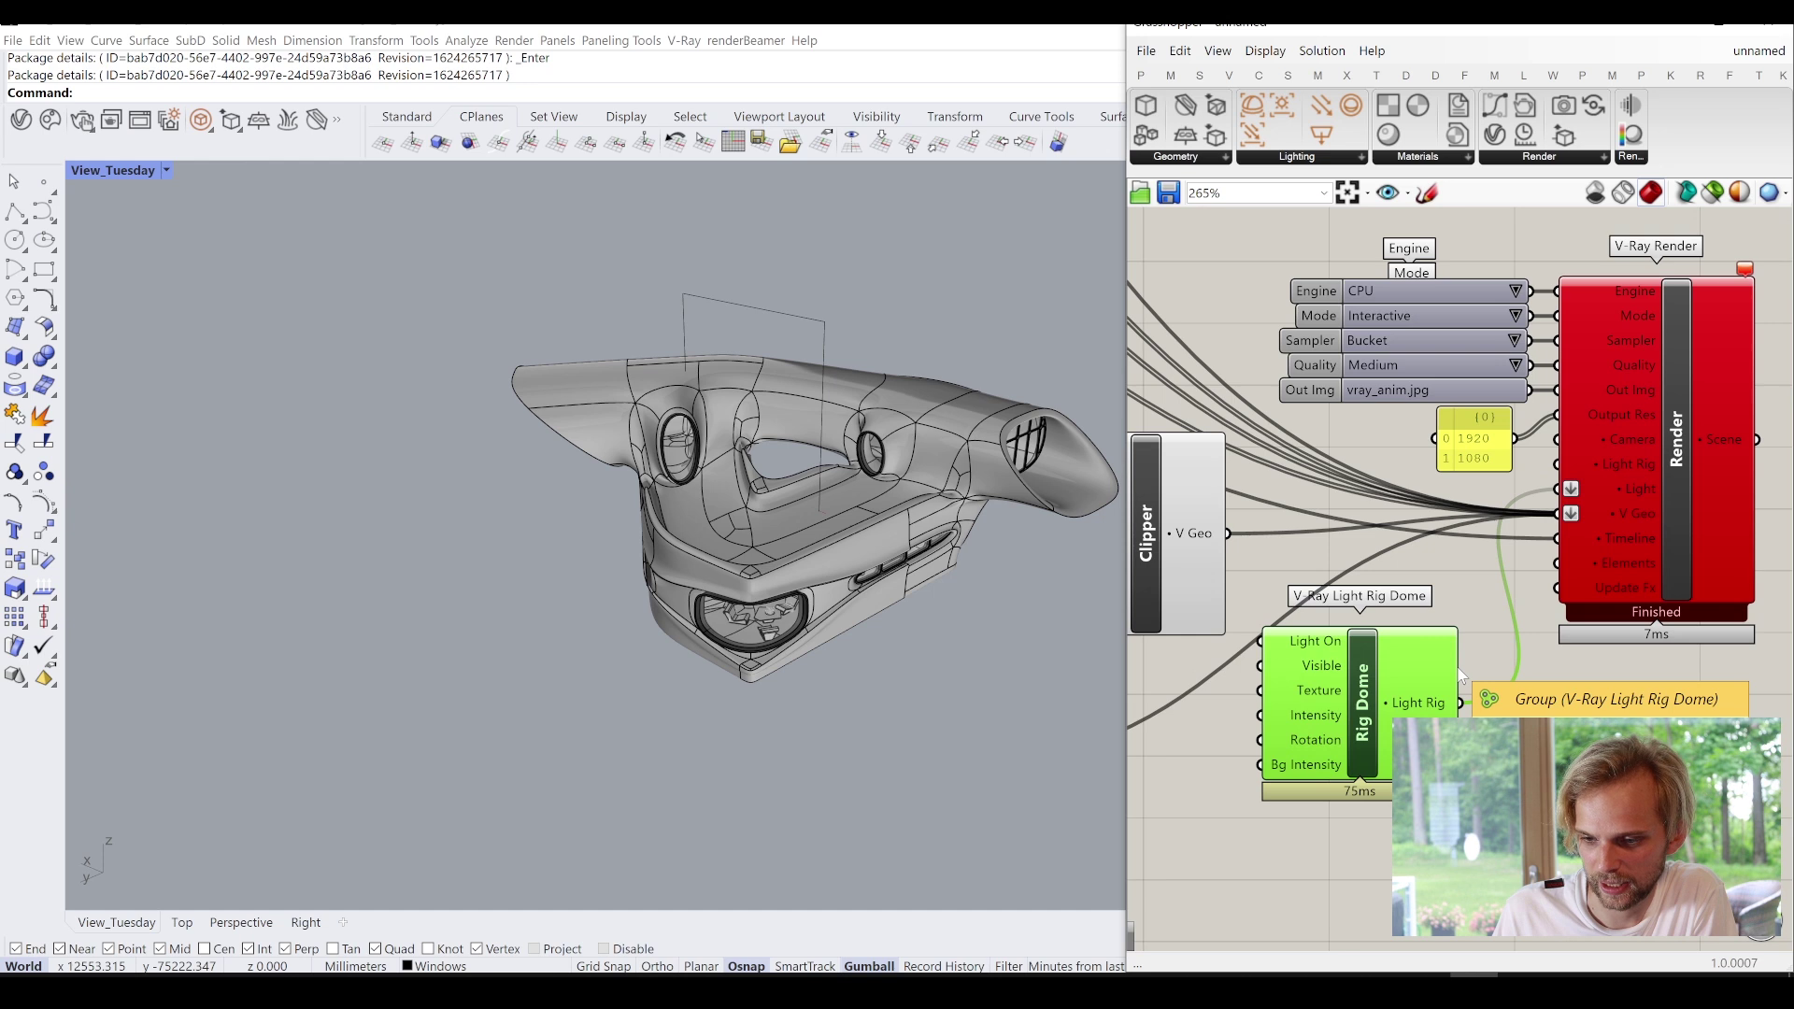
drag(1461, 702, 1564, 464)
click(1488, 607)
right_drag(1396, 703, 1494, 618)
drag(1480, 664, 1492, 715)
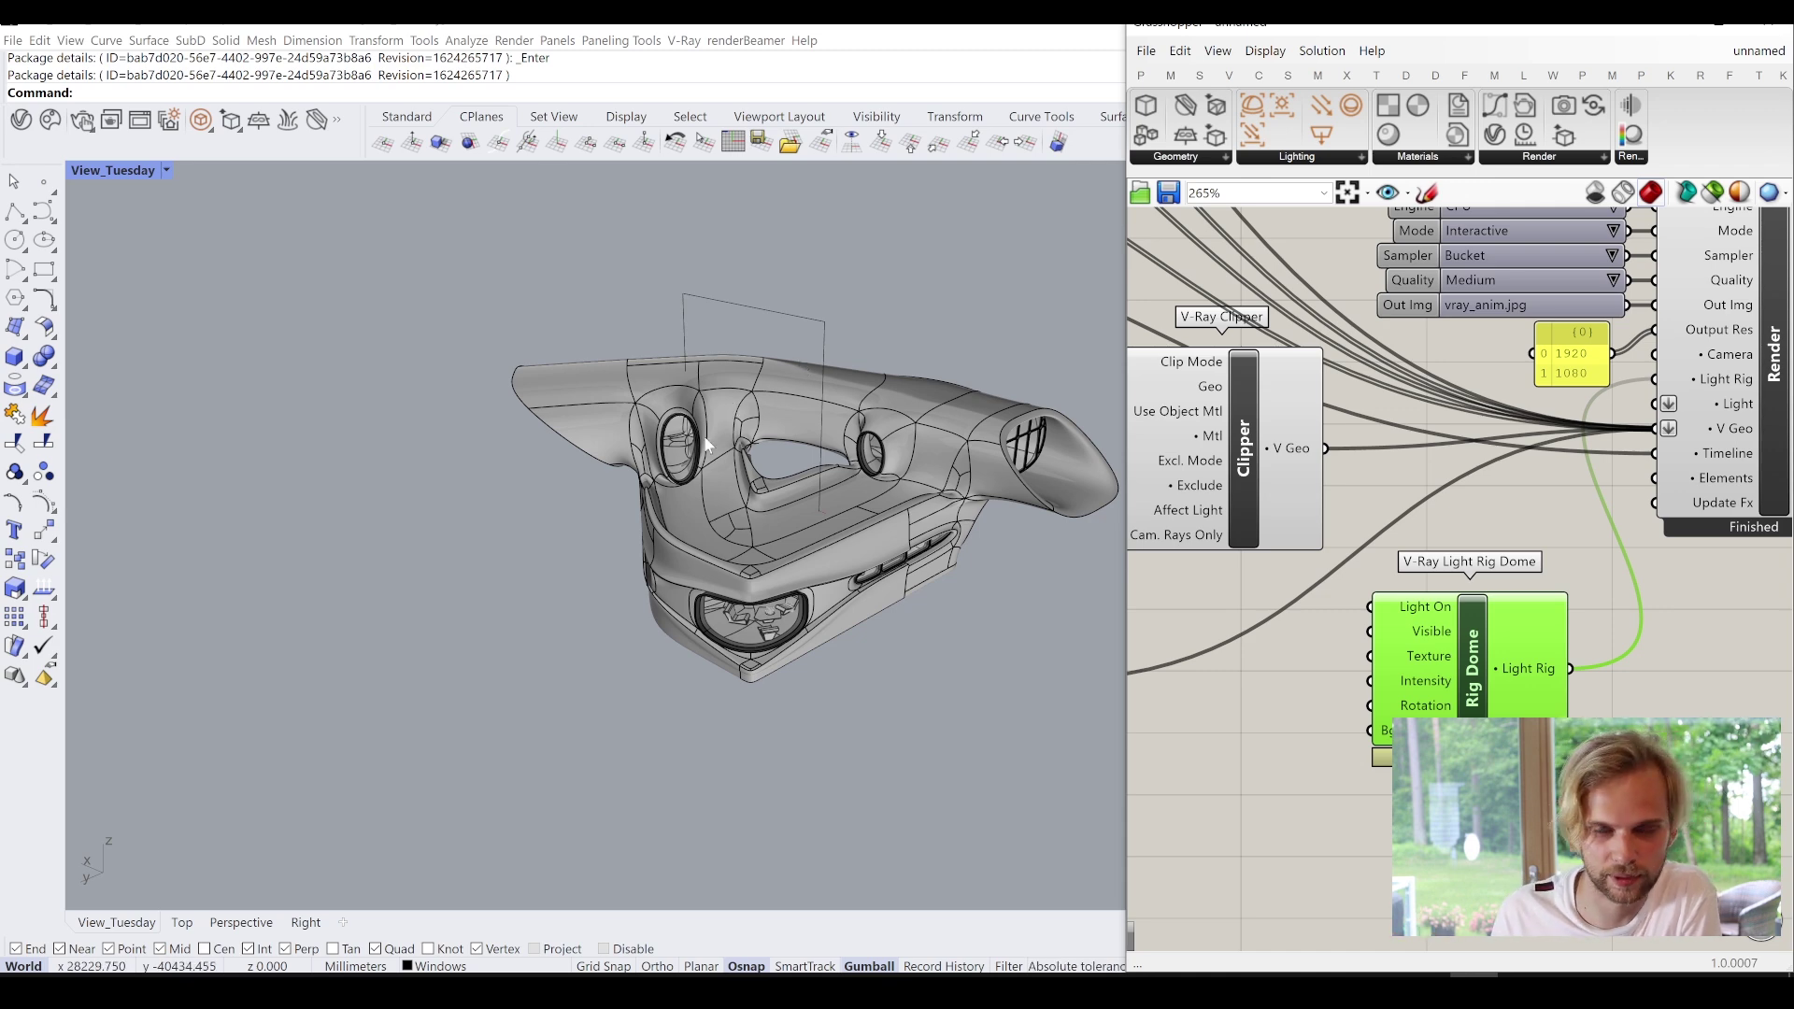
right_drag(1392, 604, 1451, 542)
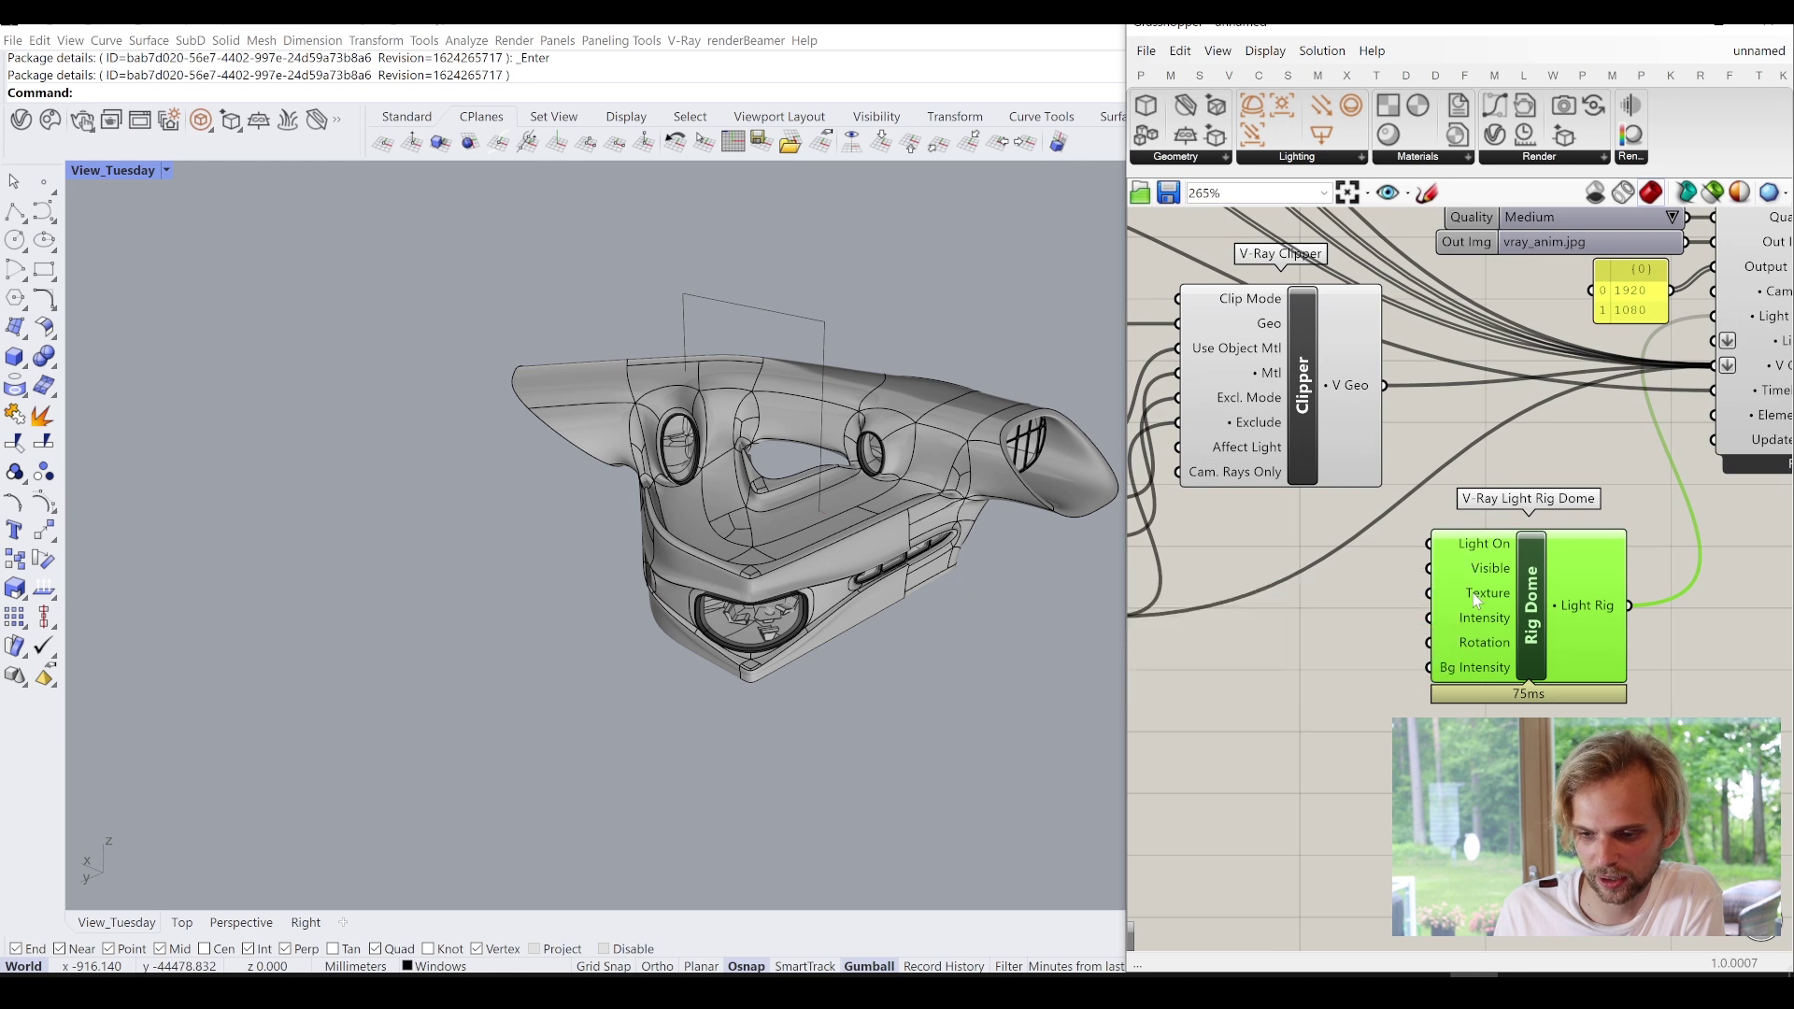
Open the Studio 001 texture's bitmap settings in the V-Ray Asset Editor and inspect its image file path.
mouse_move(1473, 592)
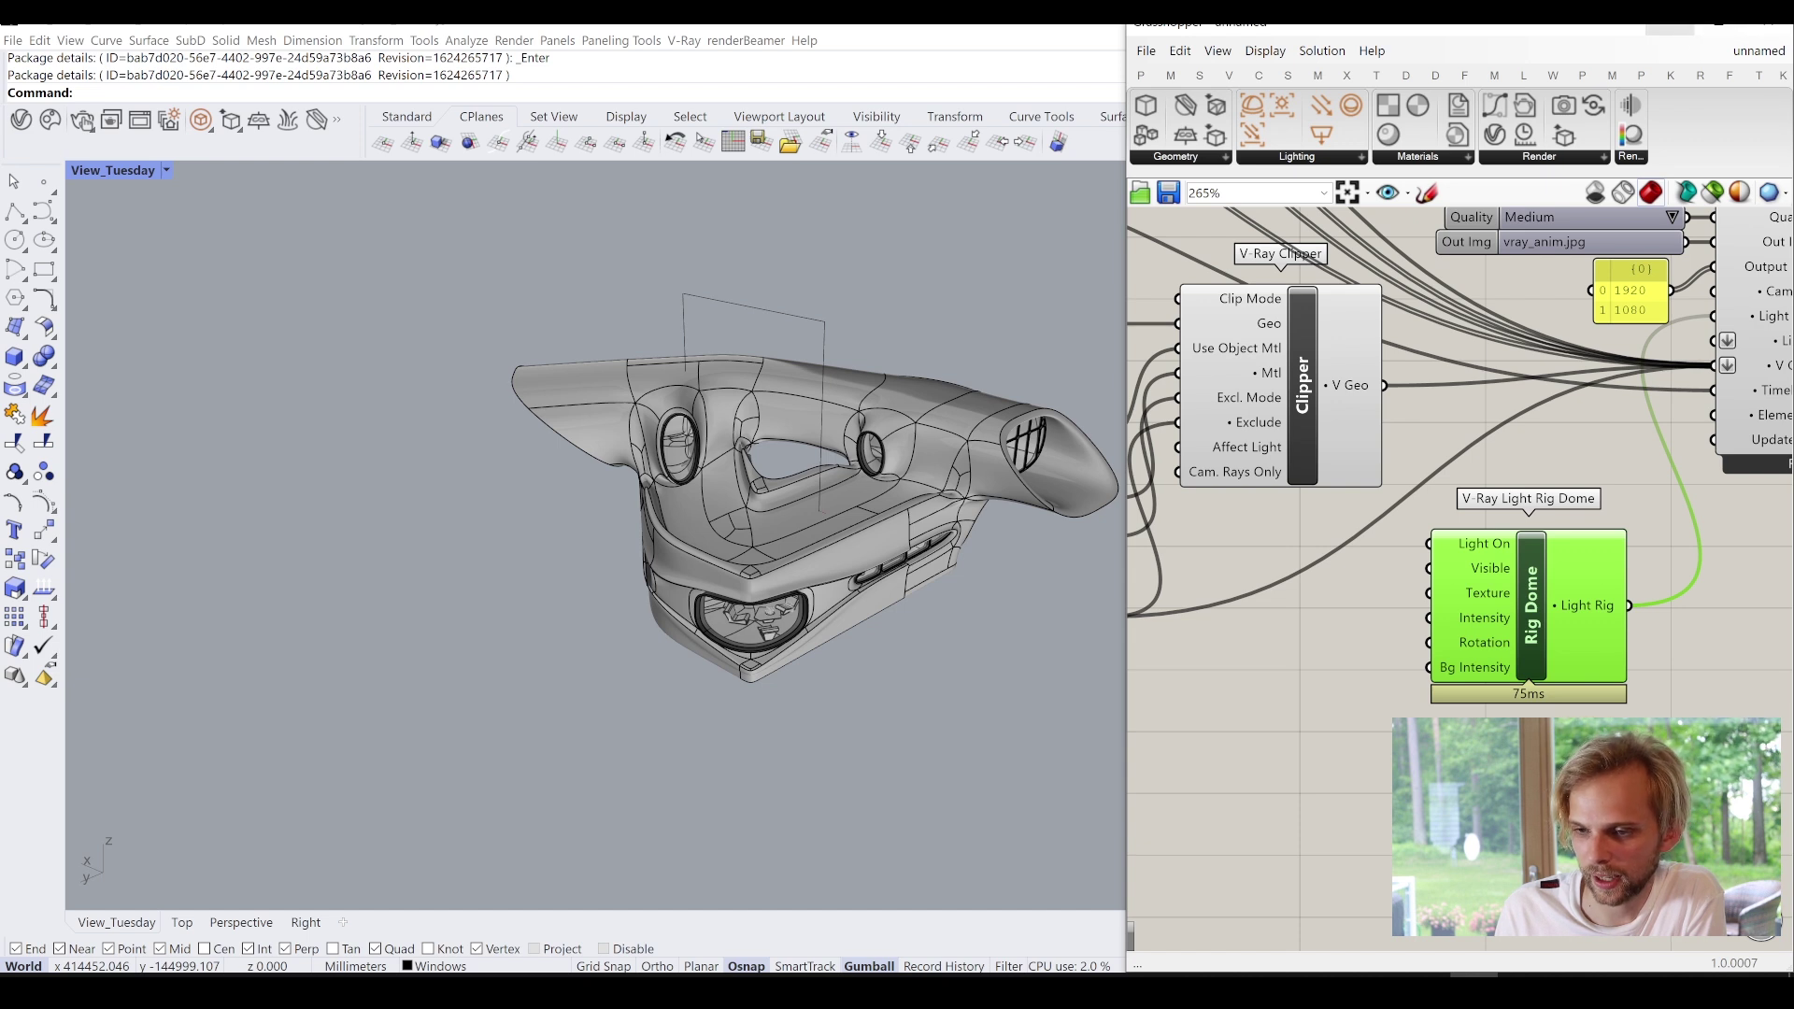
click(23, 121)
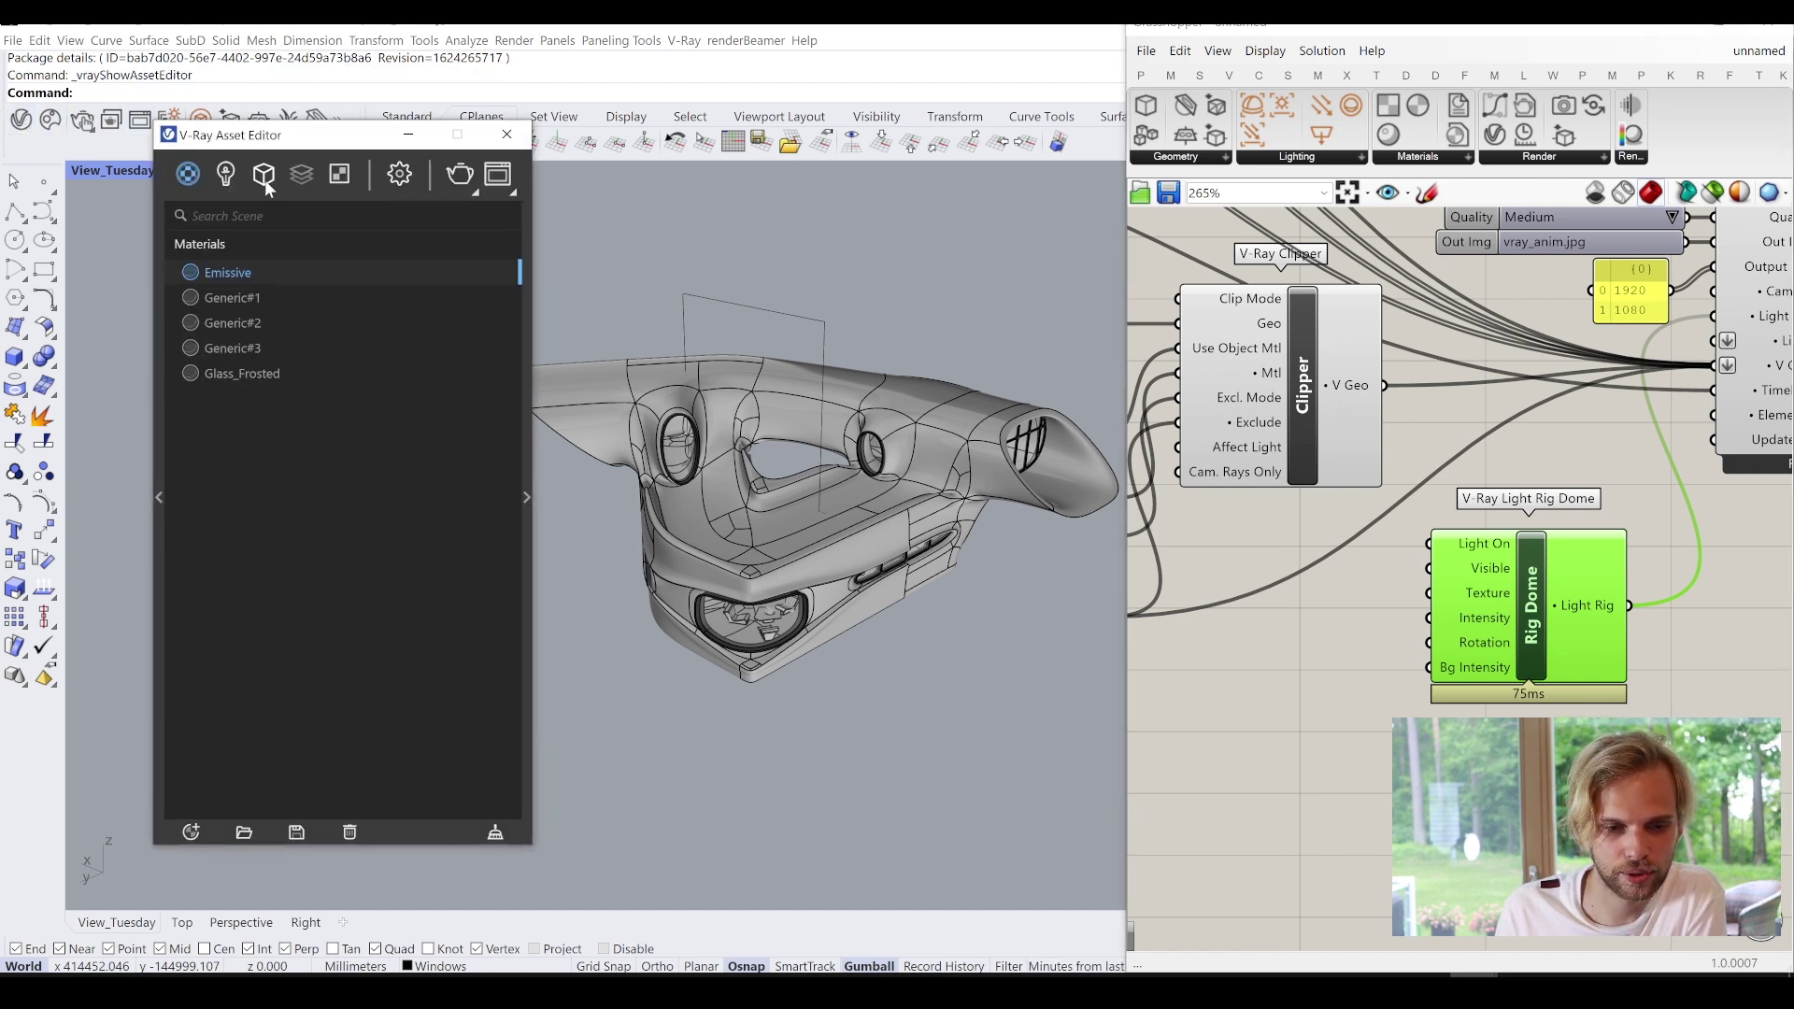
click(262, 178)
click(336, 178)
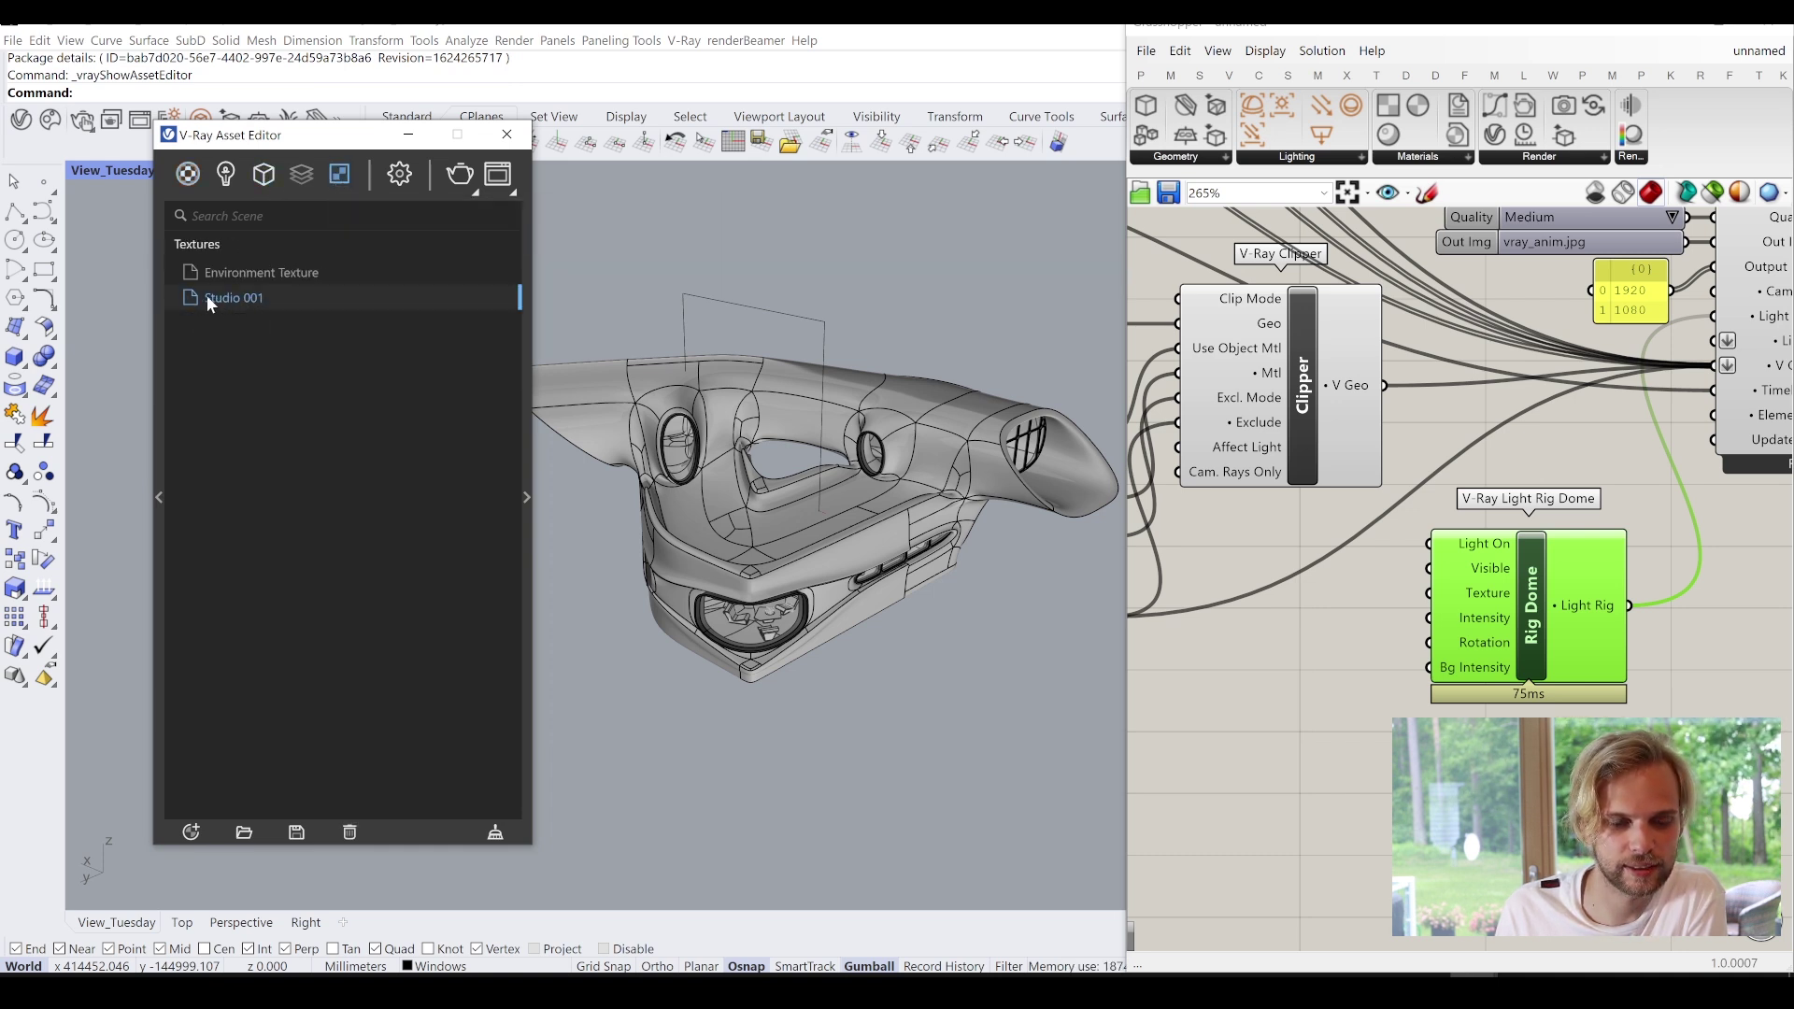
click(529, 492)
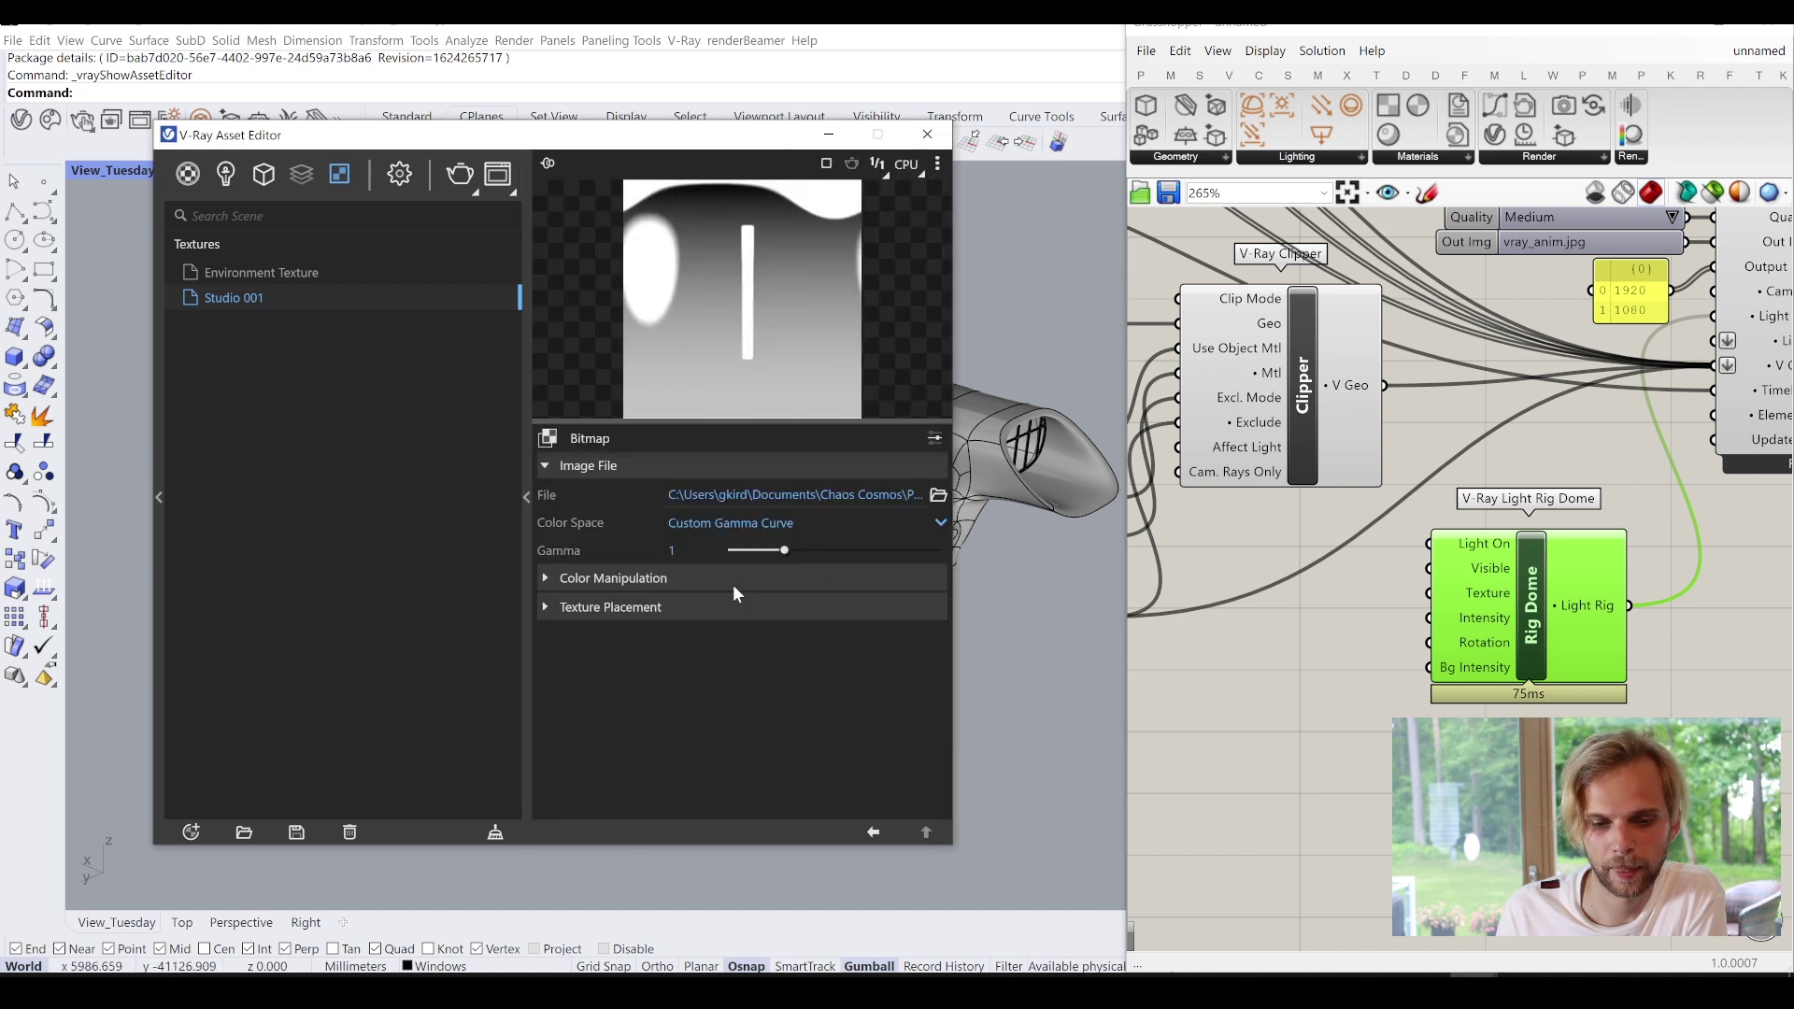
drag(664, 492, 1095, 505)
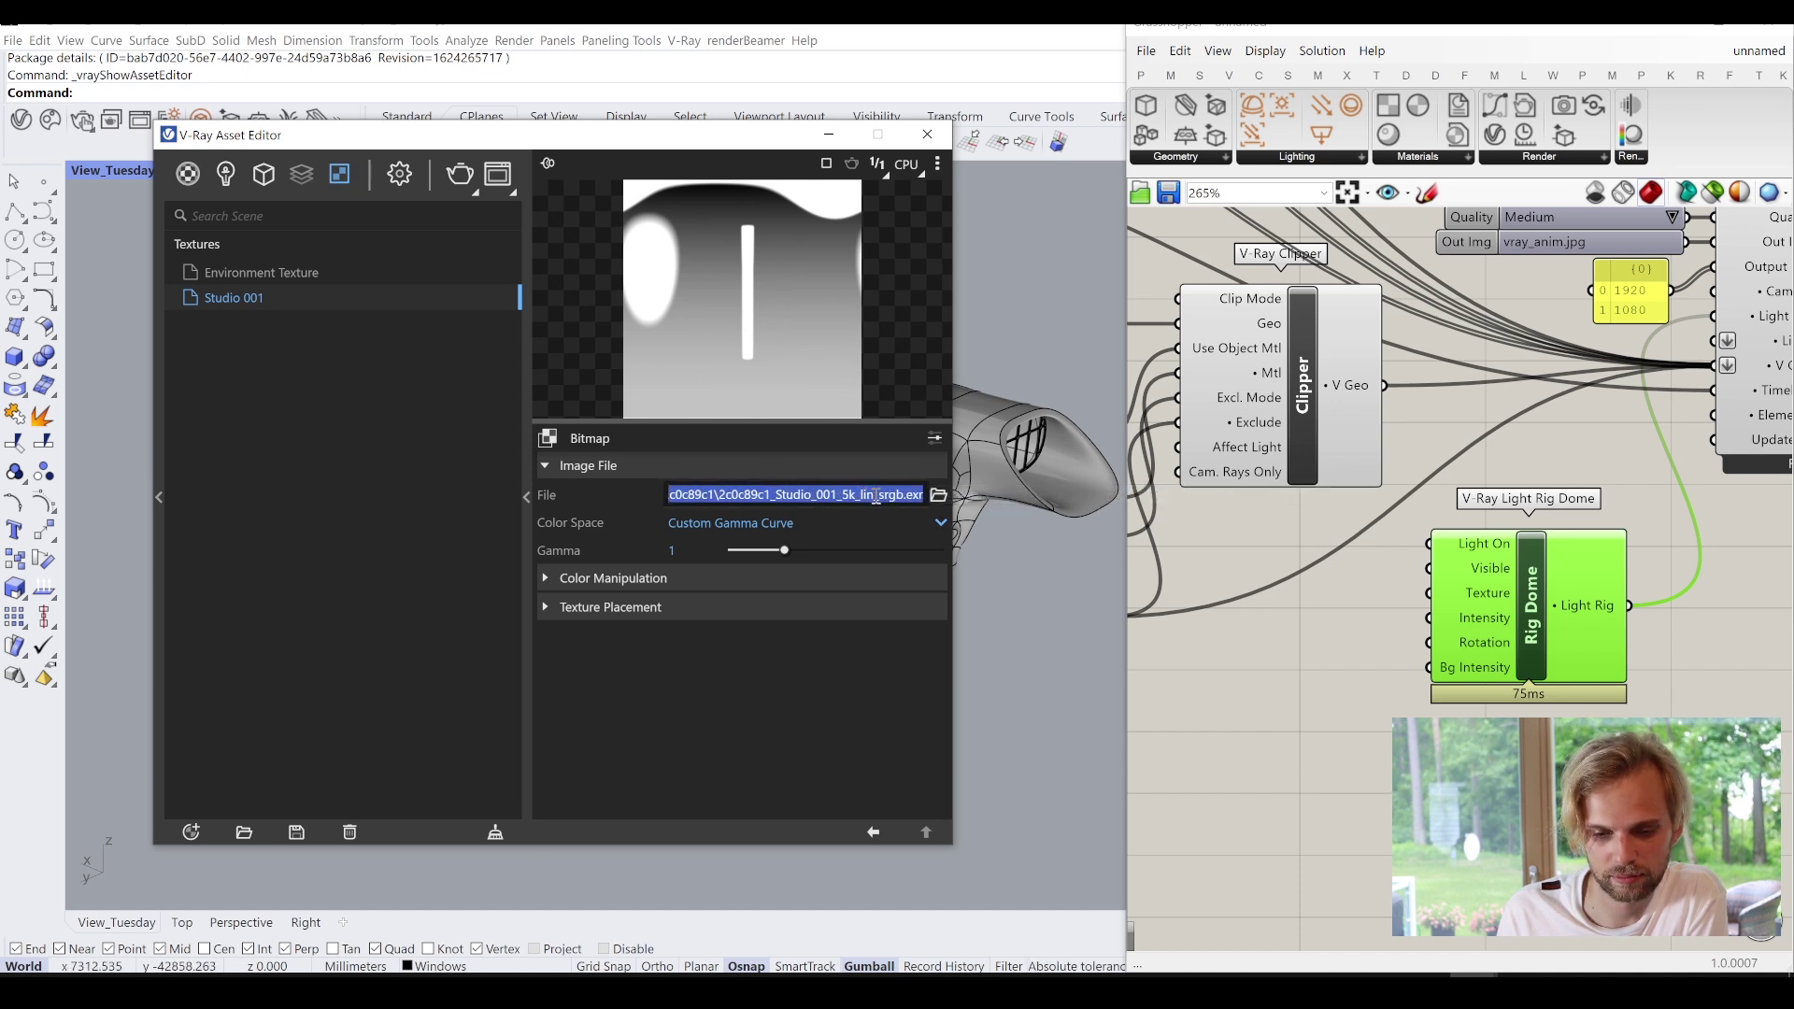
click(778, 493)
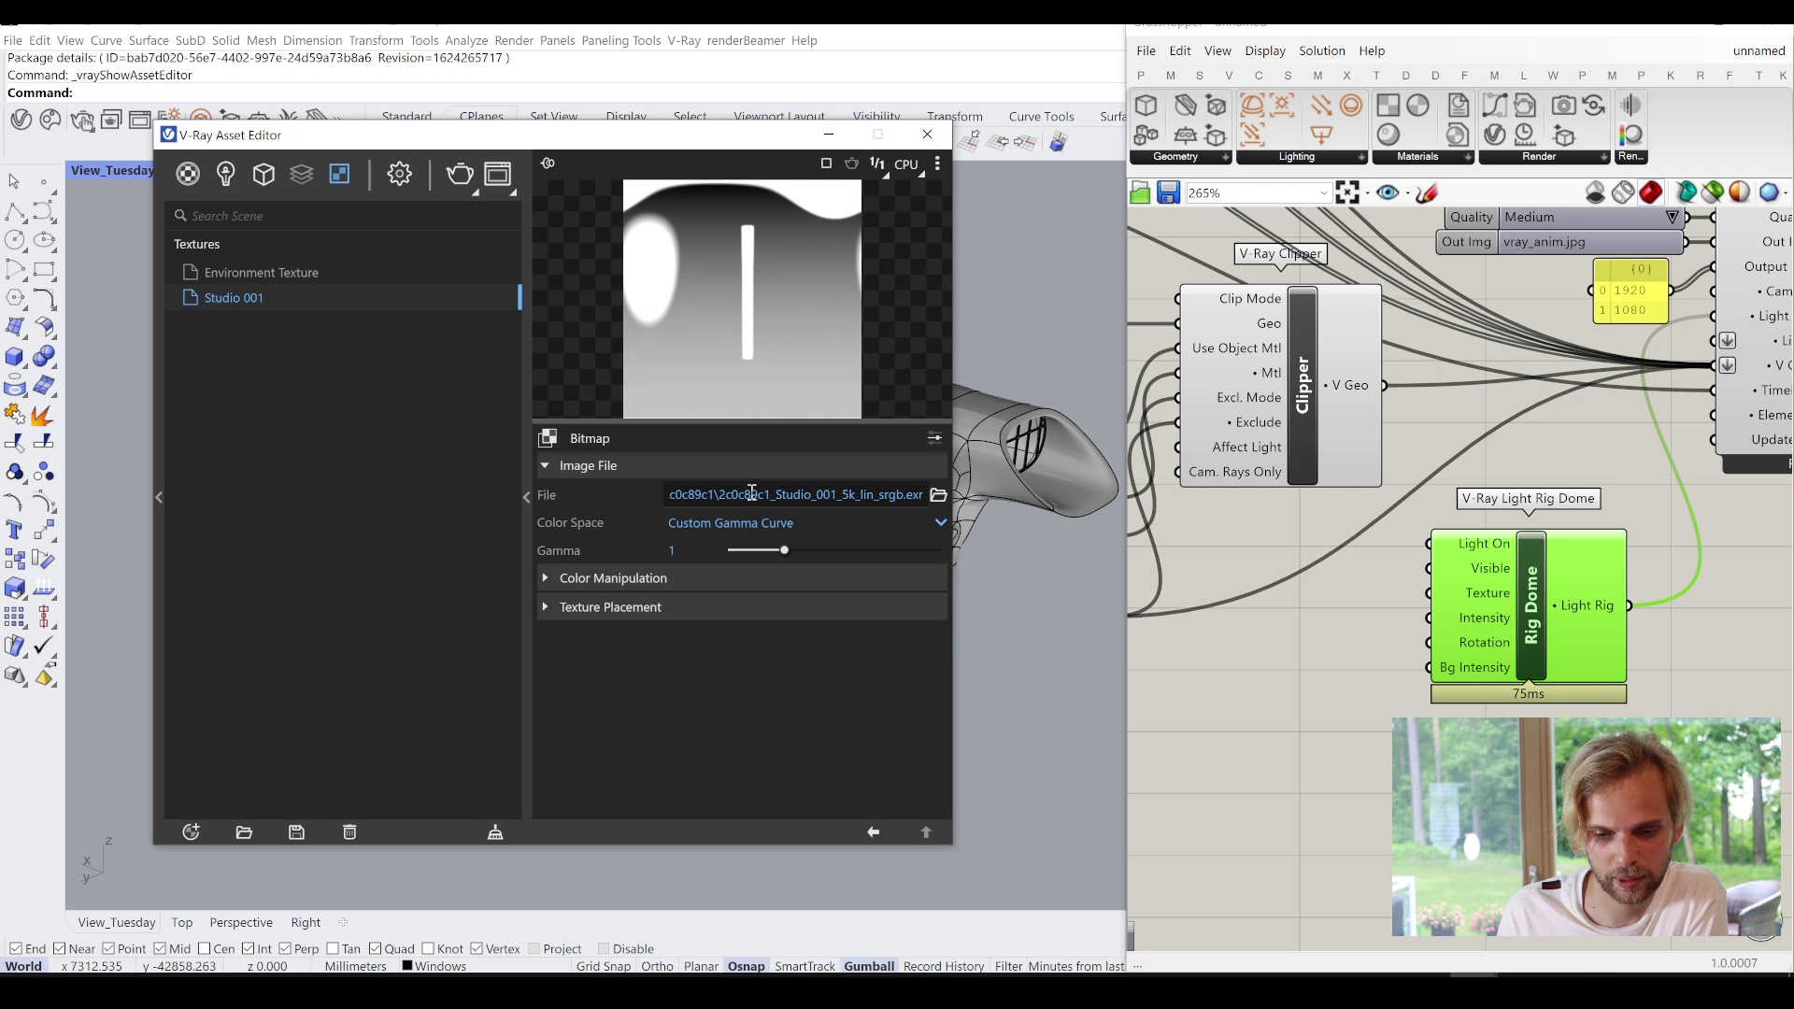
Copy the Studio_001_2c0c89c1 folder path from the image file browser, then copy the Studio 001 texture asset.
click(938, 495)
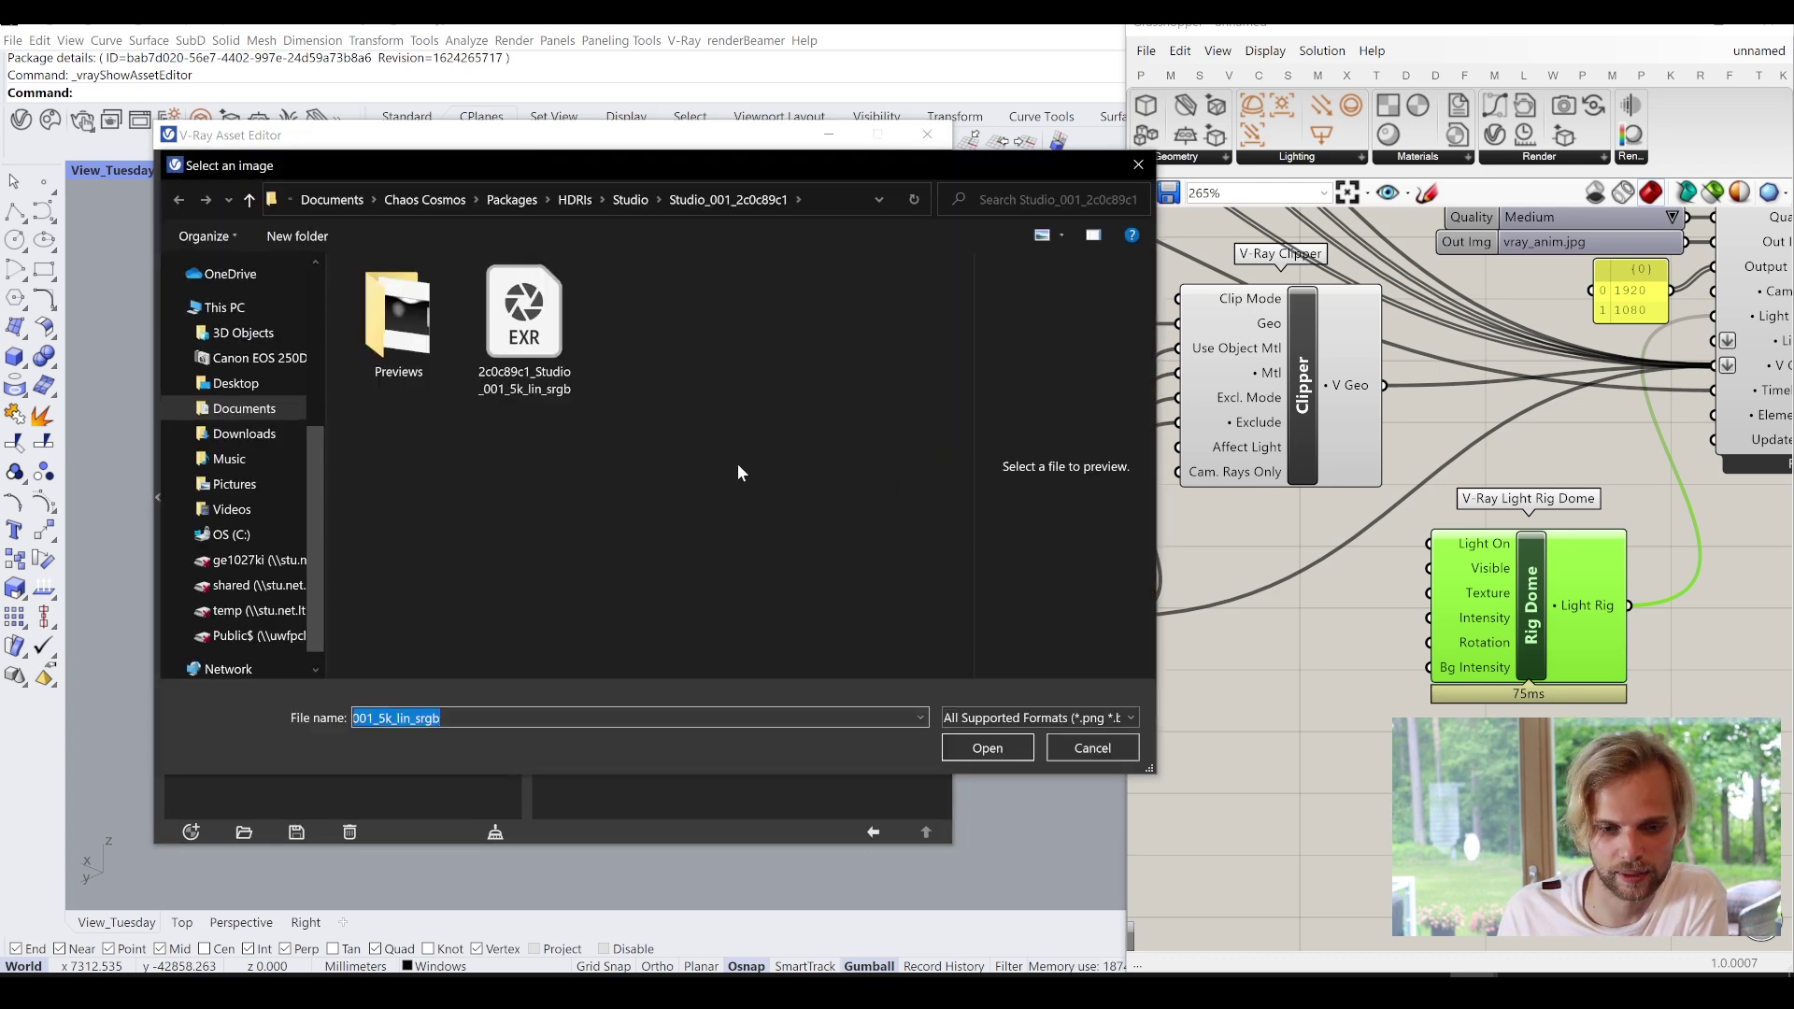
click(821, 200)
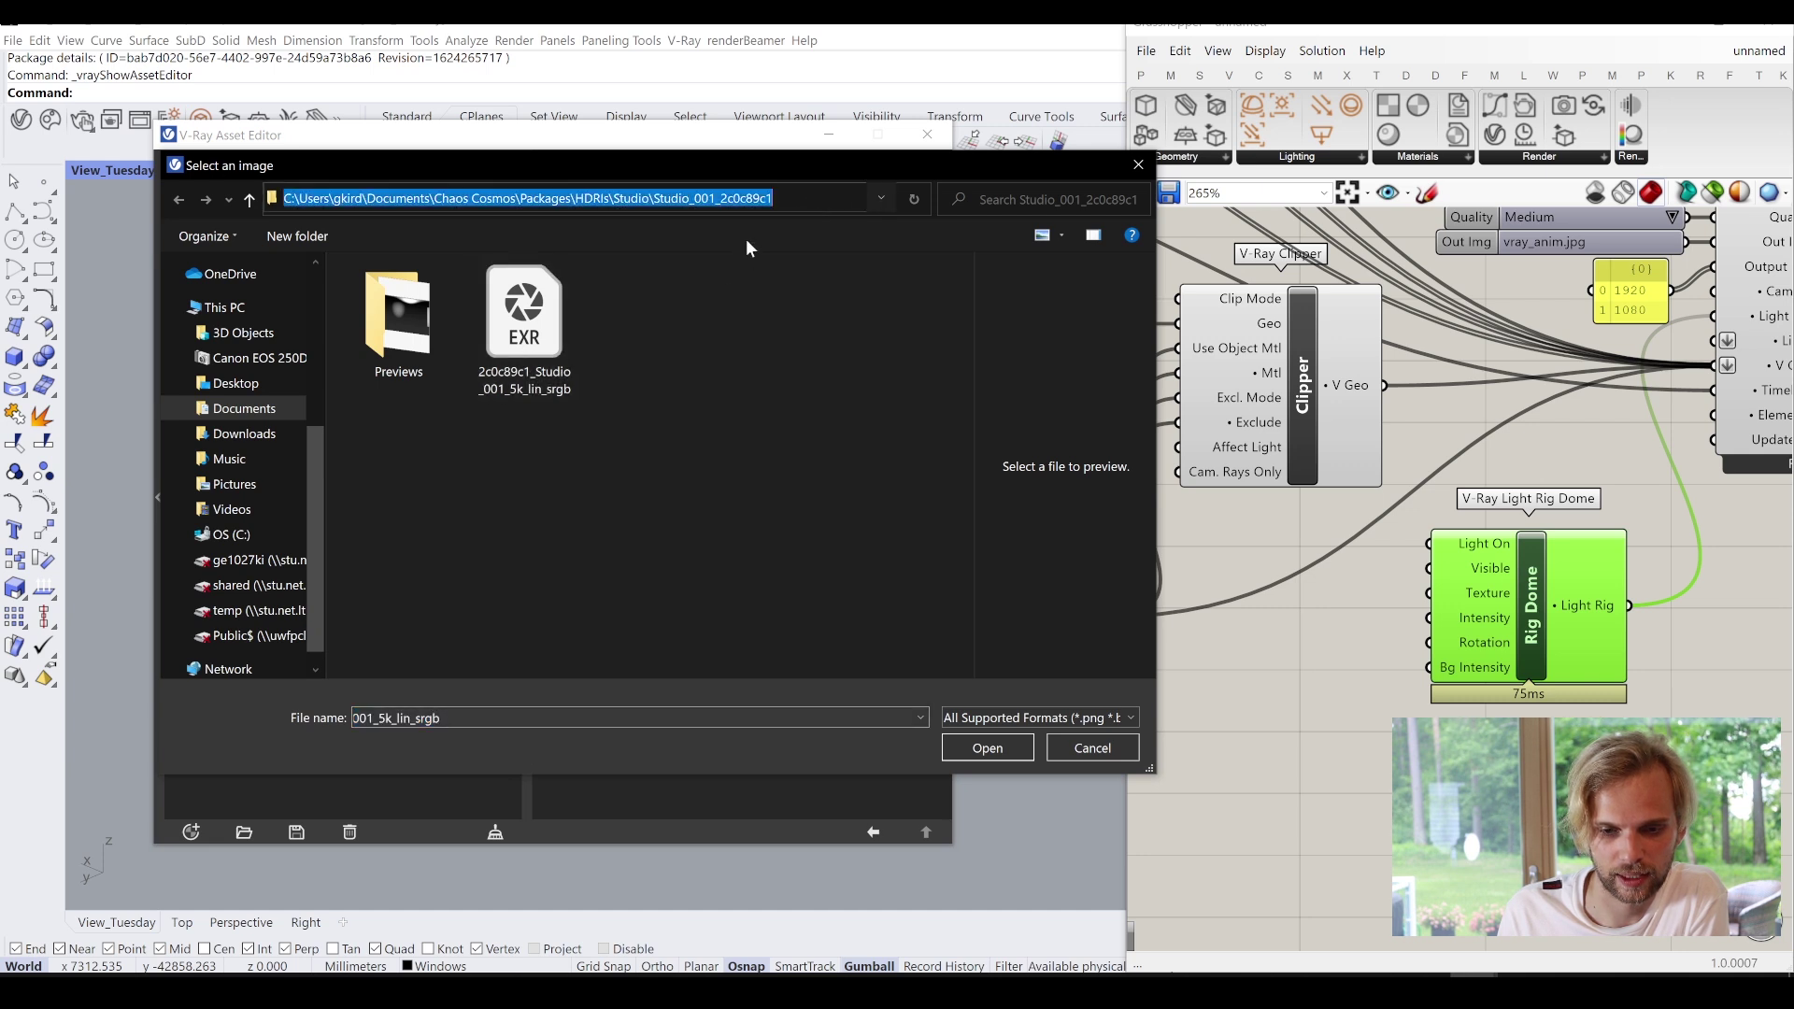
right_click(732, 198)
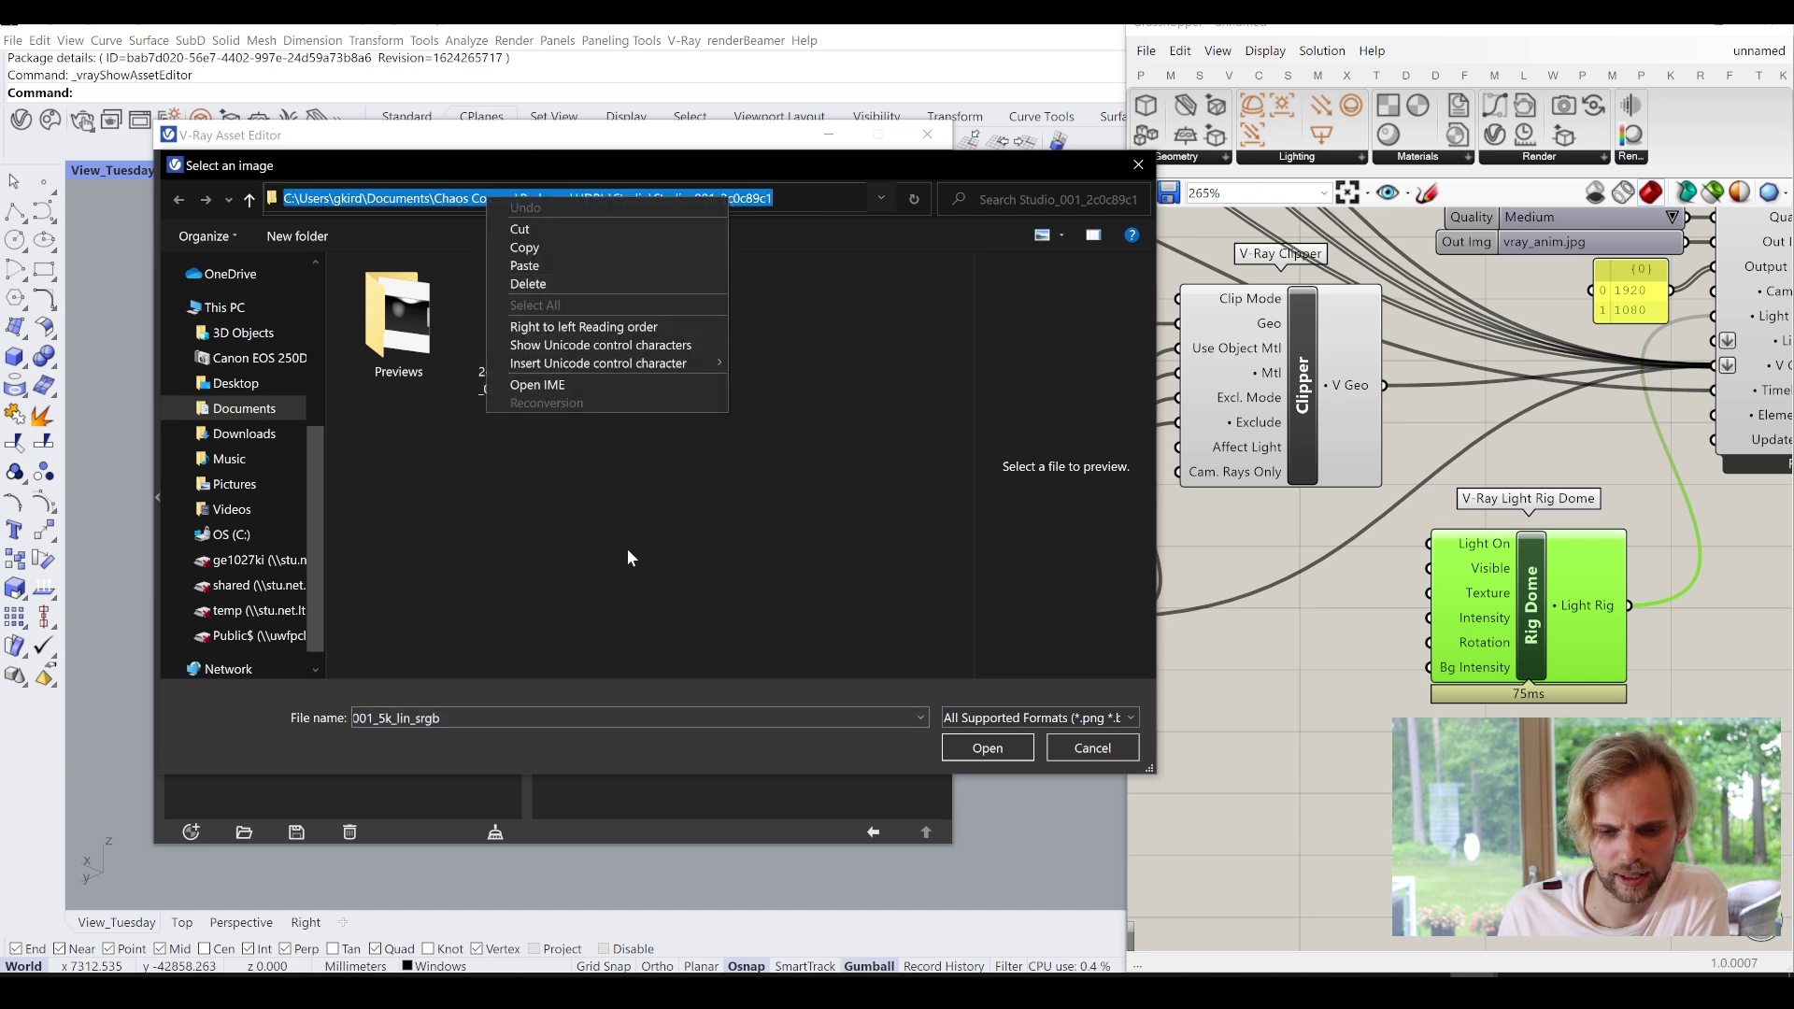
click(617, 246)
click(1090, 751)
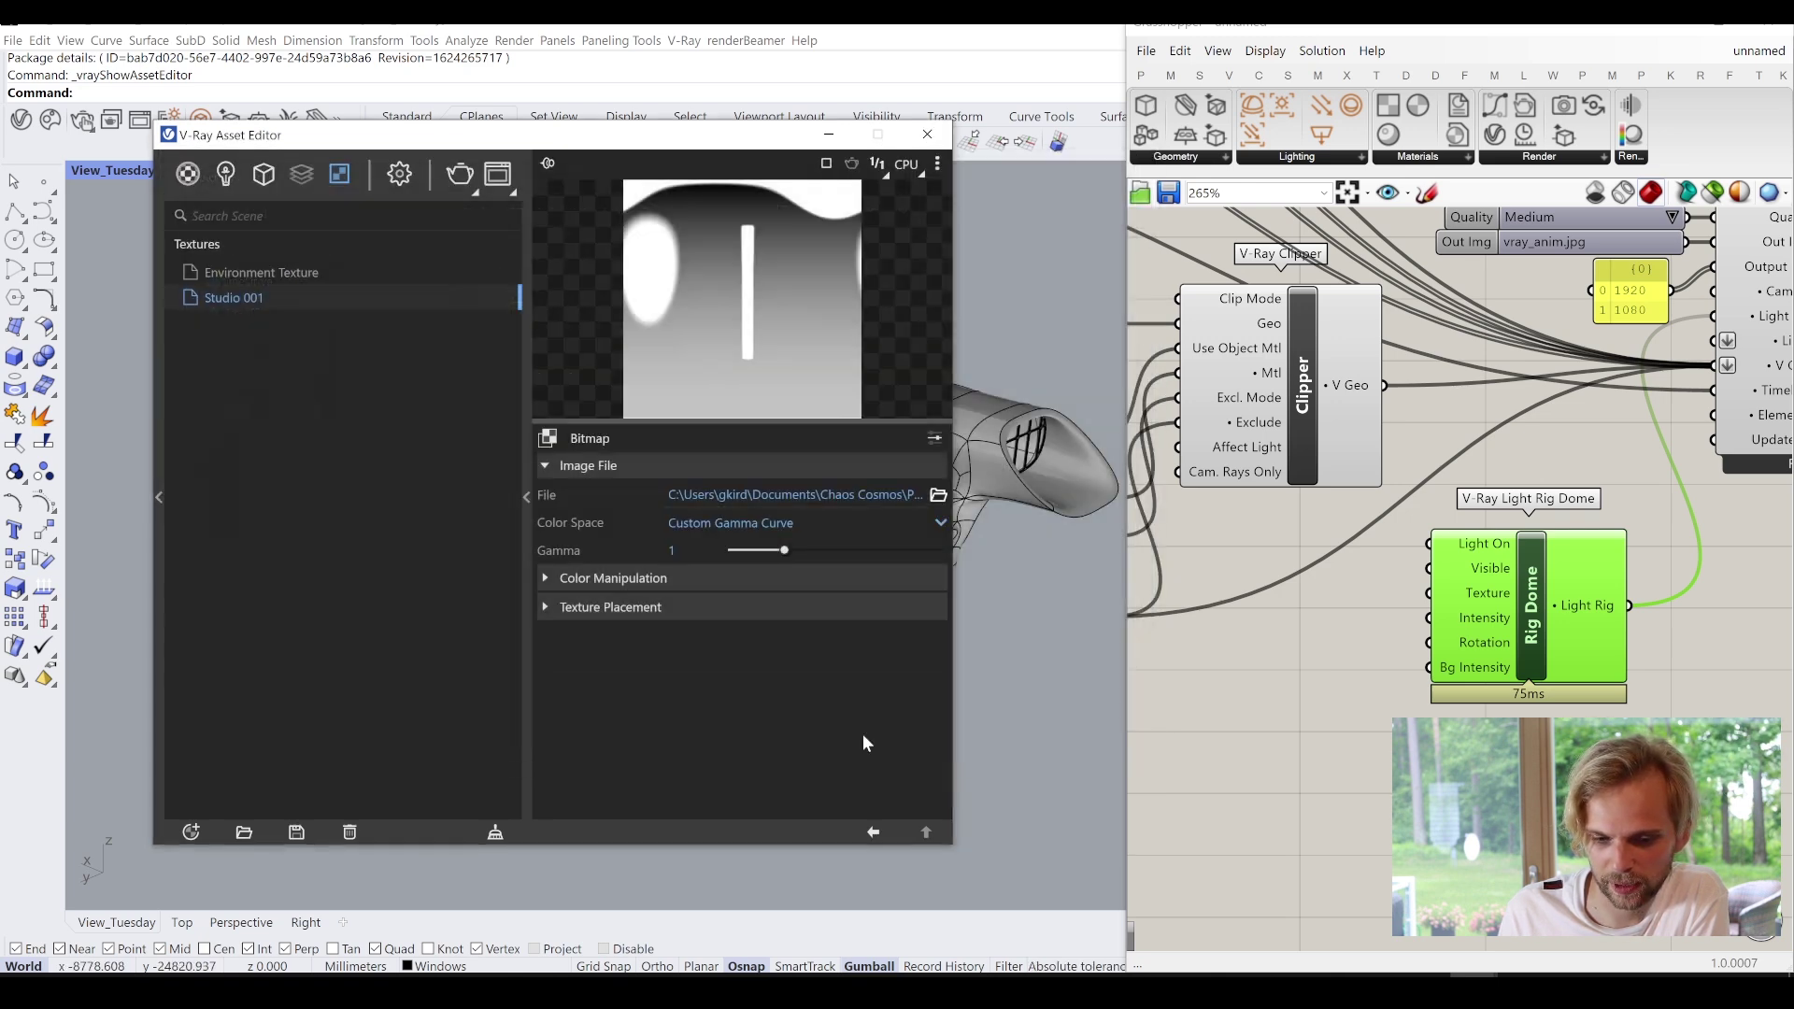
right_click(212, 301)
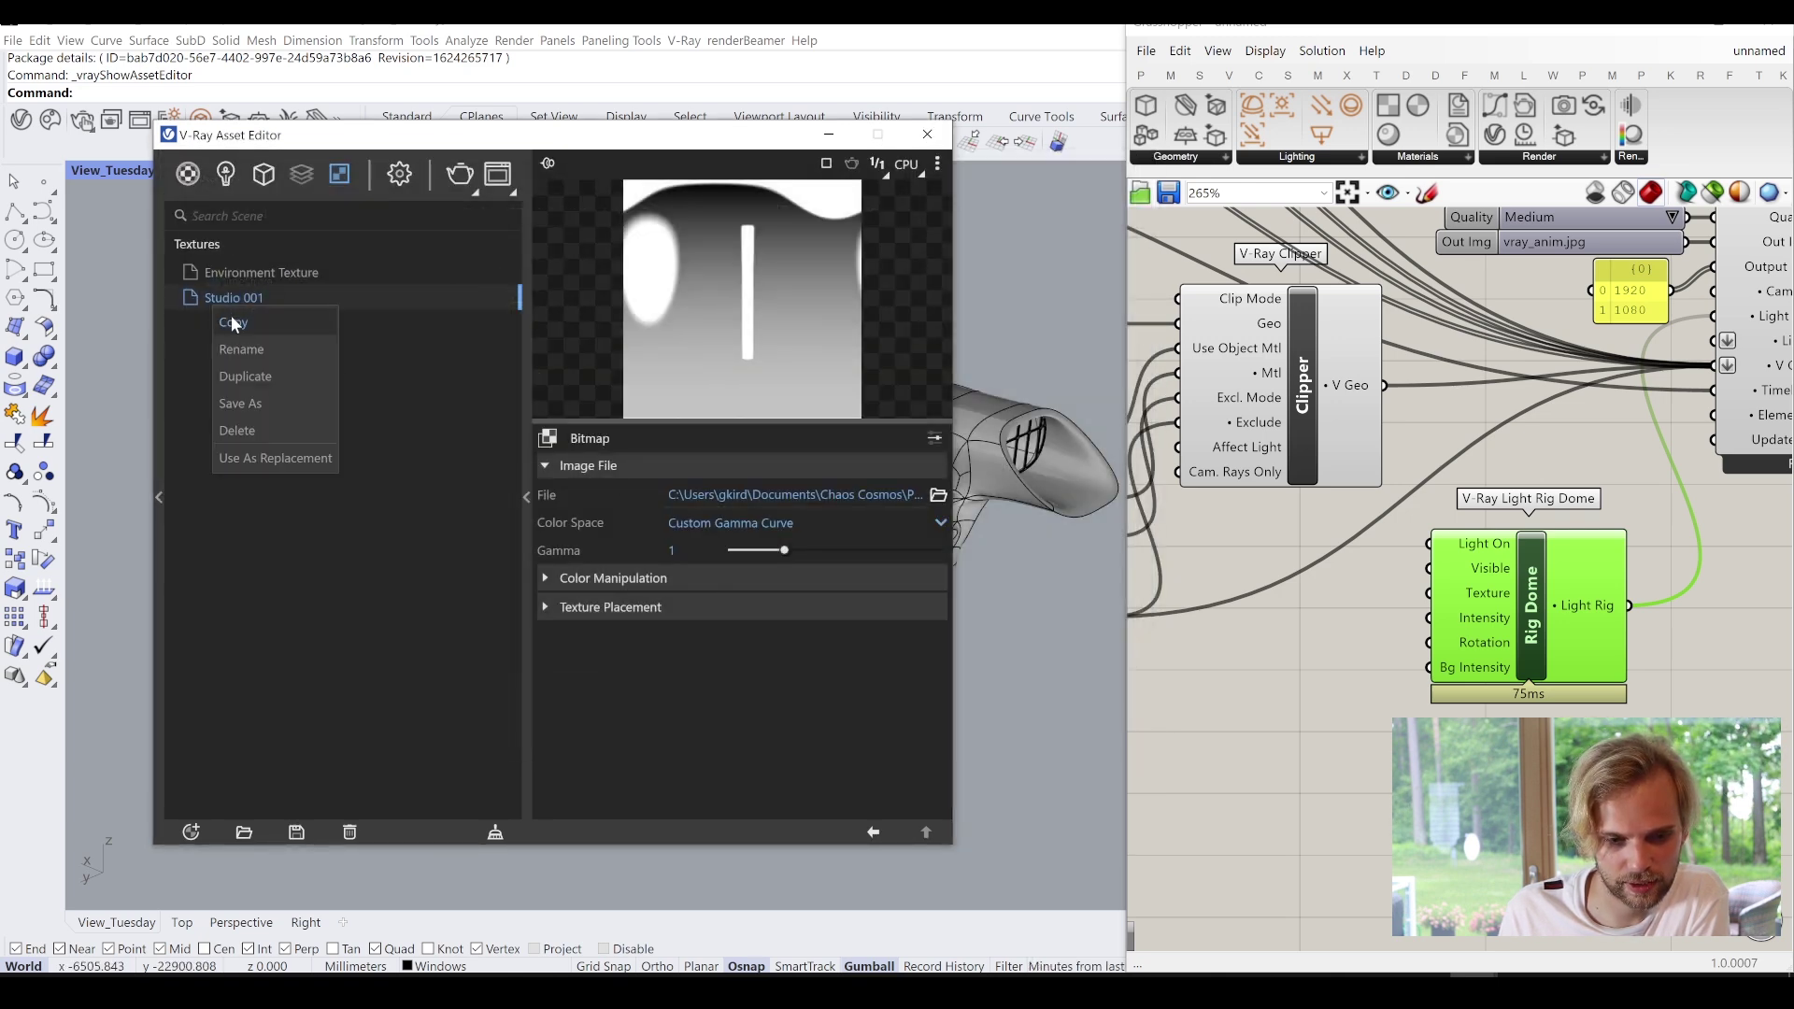
click(232, 322)
Add a Grasshopper panel beside the Light Rig Dome and paste the Studio_001_2c0c89c1 folder path into it.
right_click(1287, 731)
click(1258, 684)
double_click(1258, 682)
text(//)
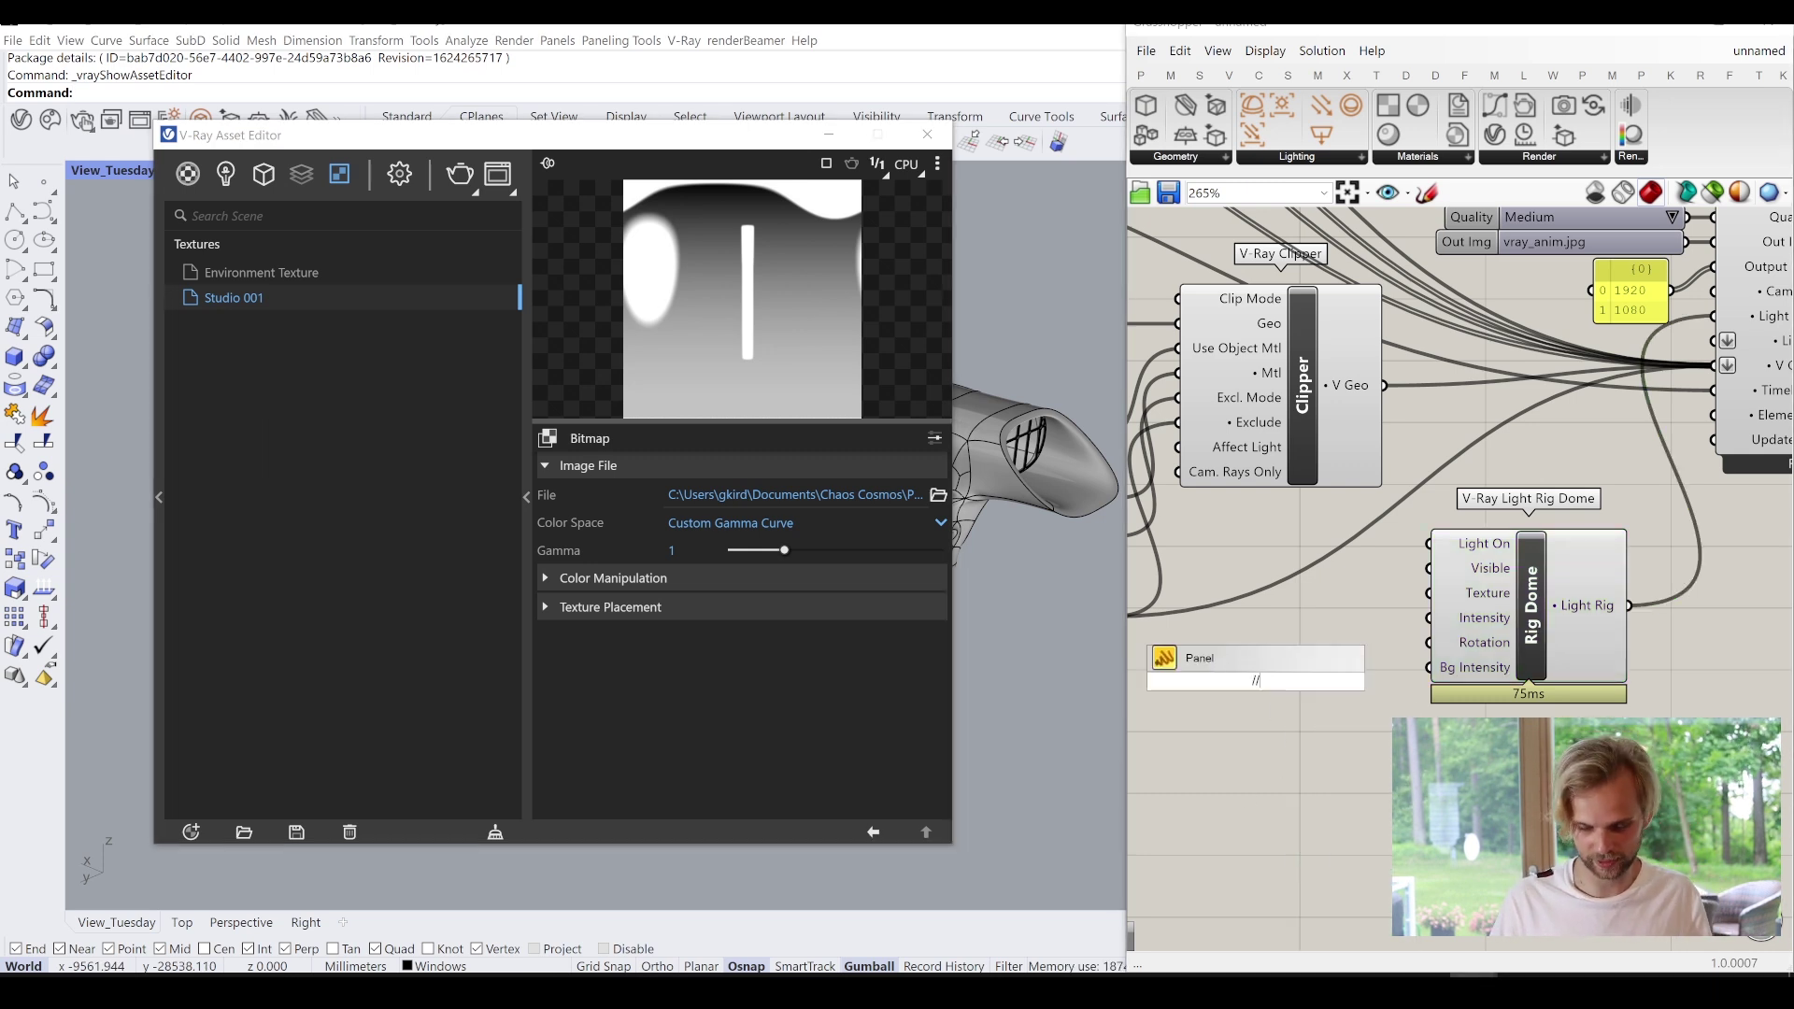
key(Return)
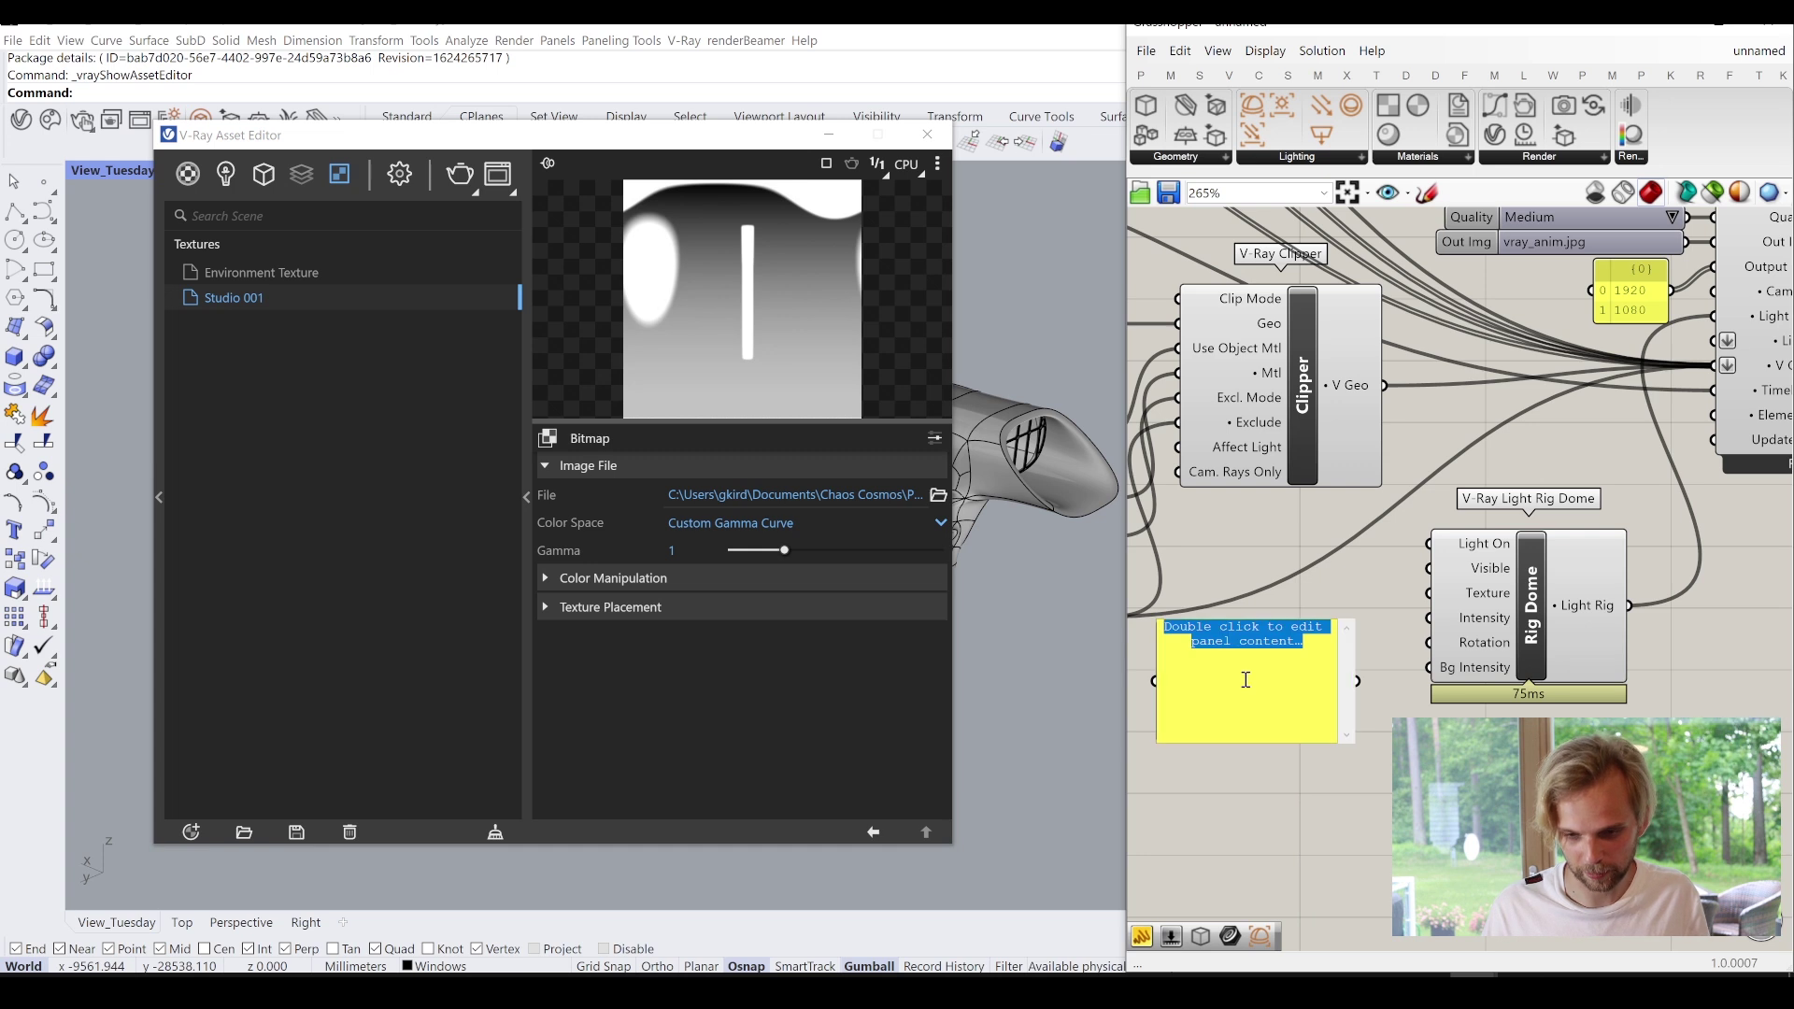
key(ctrl+v)
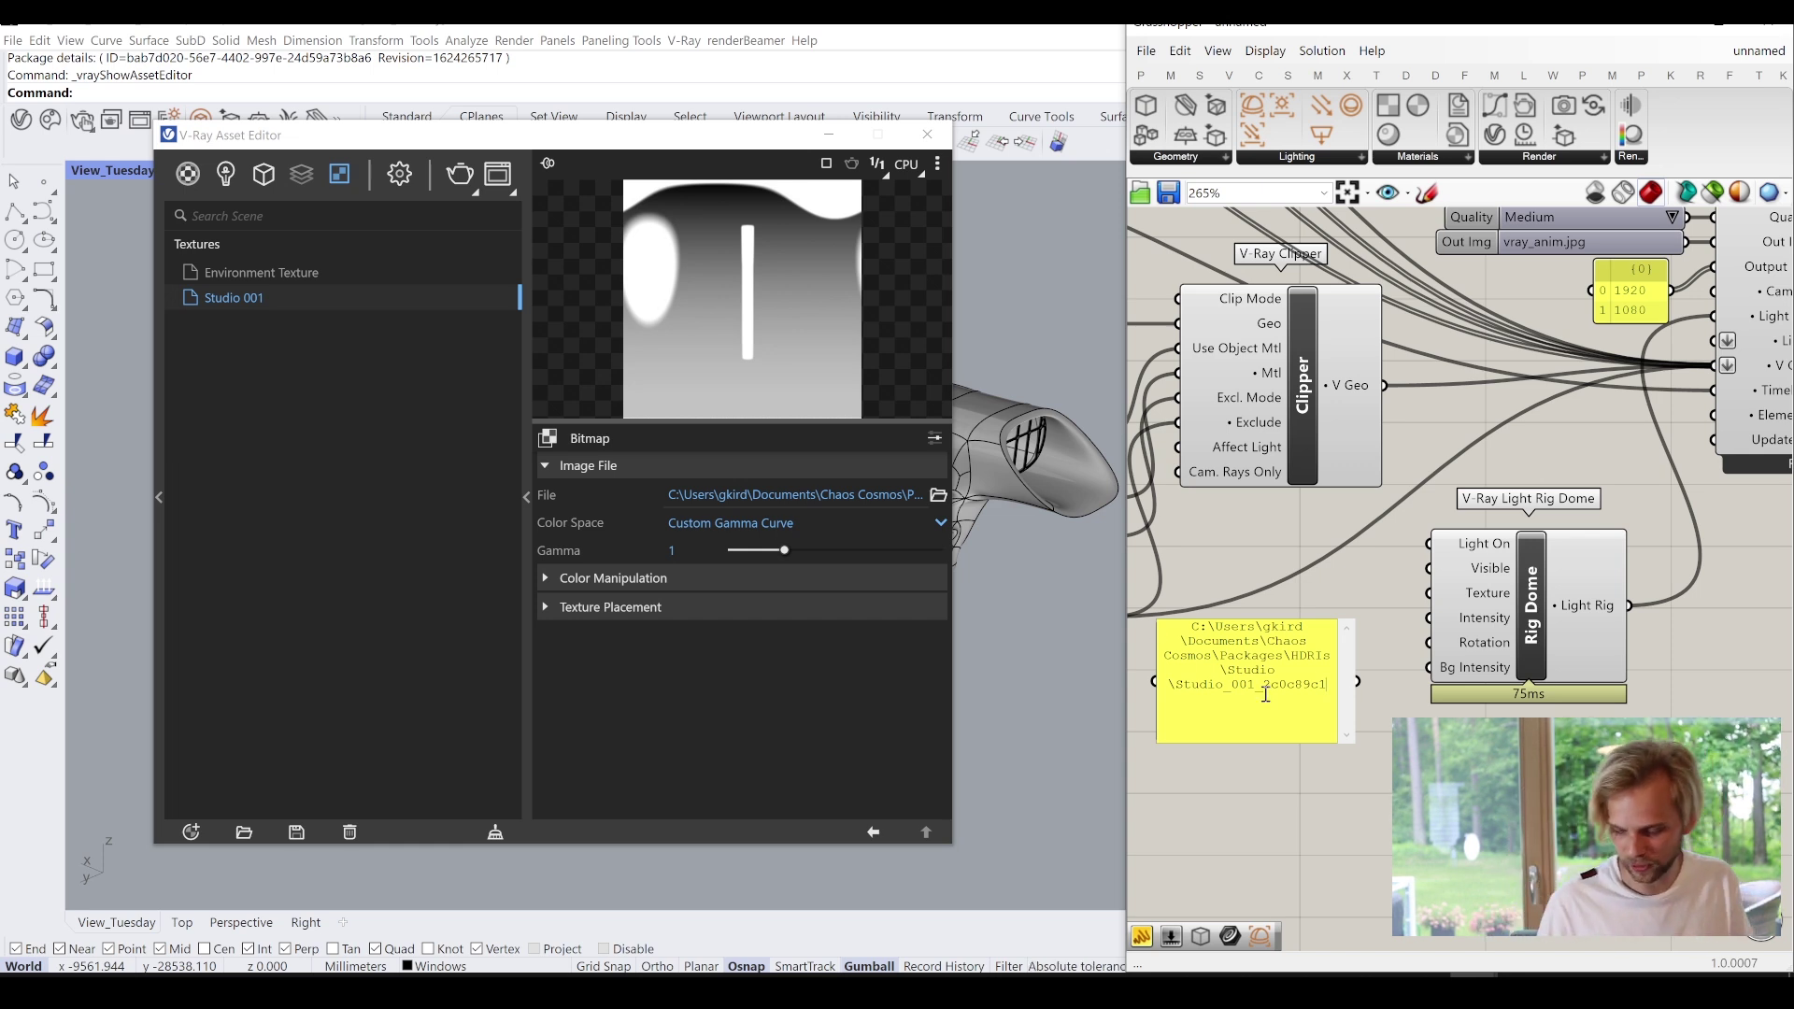
click(1327, 875)
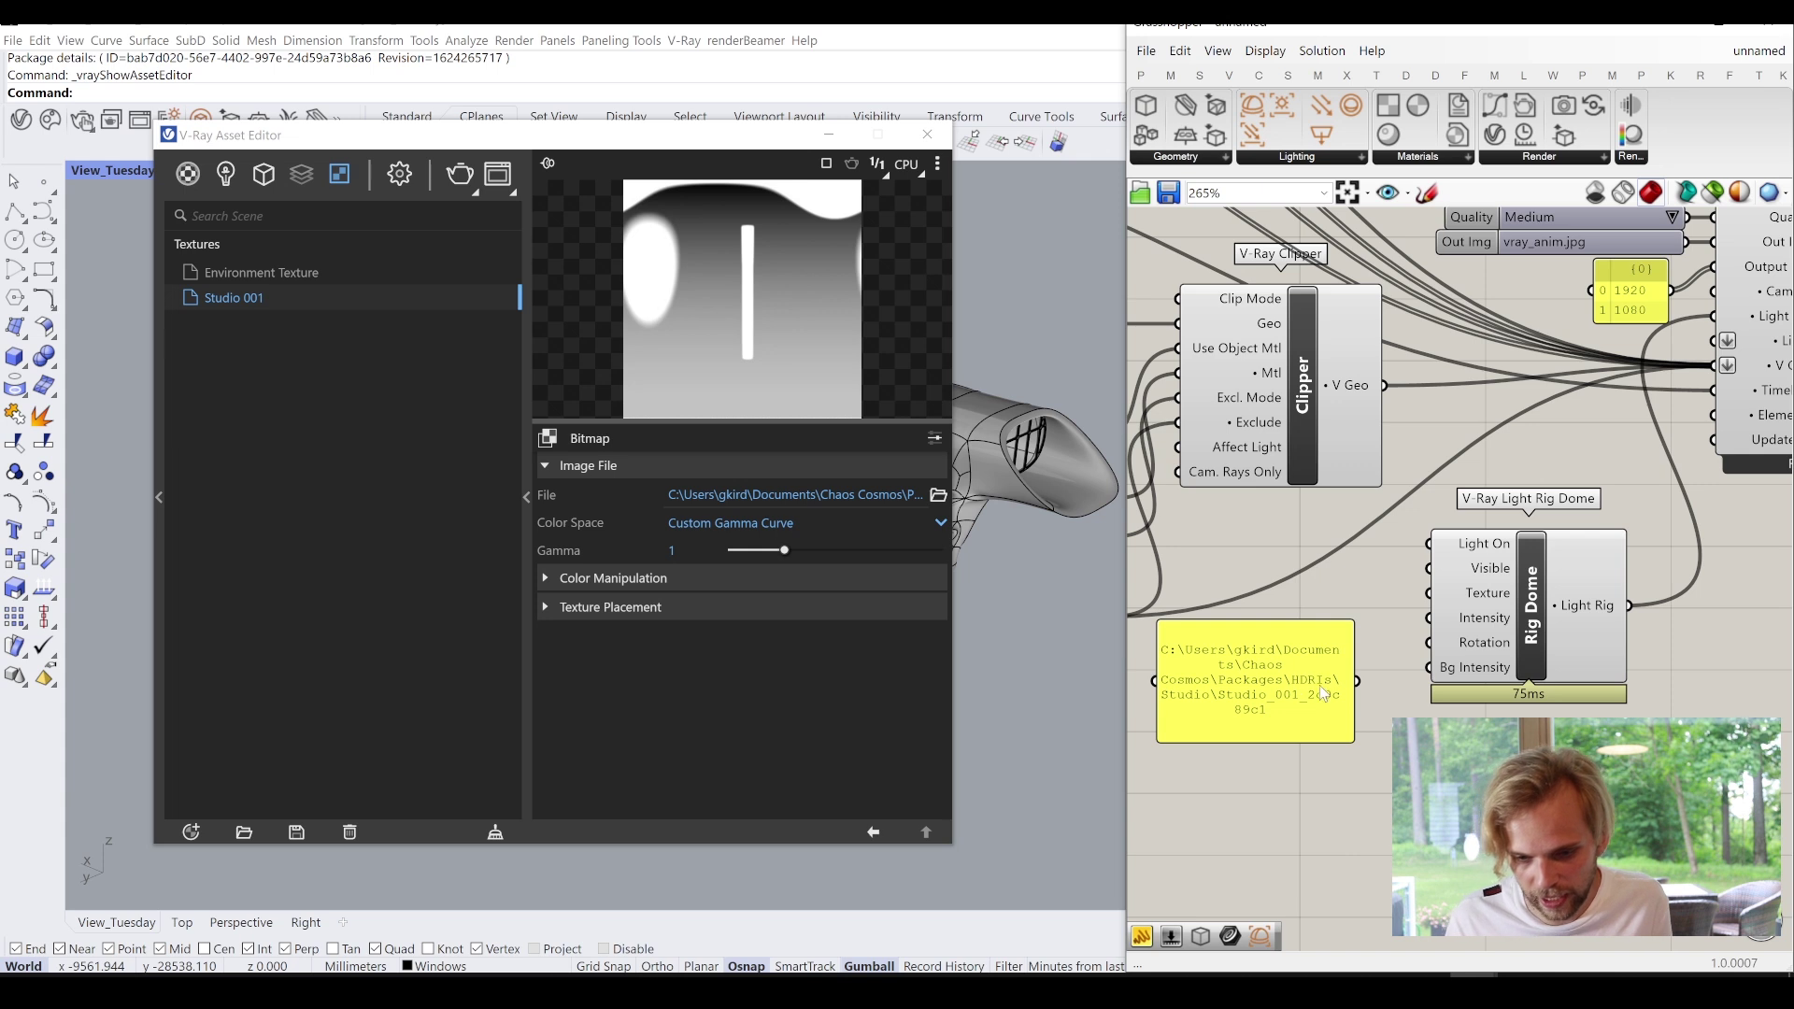
Append the Studio 001 bitmap's file name, 2c0c89c1_Studio_001_5k_lin_srgb.exr, to the folder path in the Grasshopper panel.
drag(748, 496, 1072, 513)
click(755, 497)
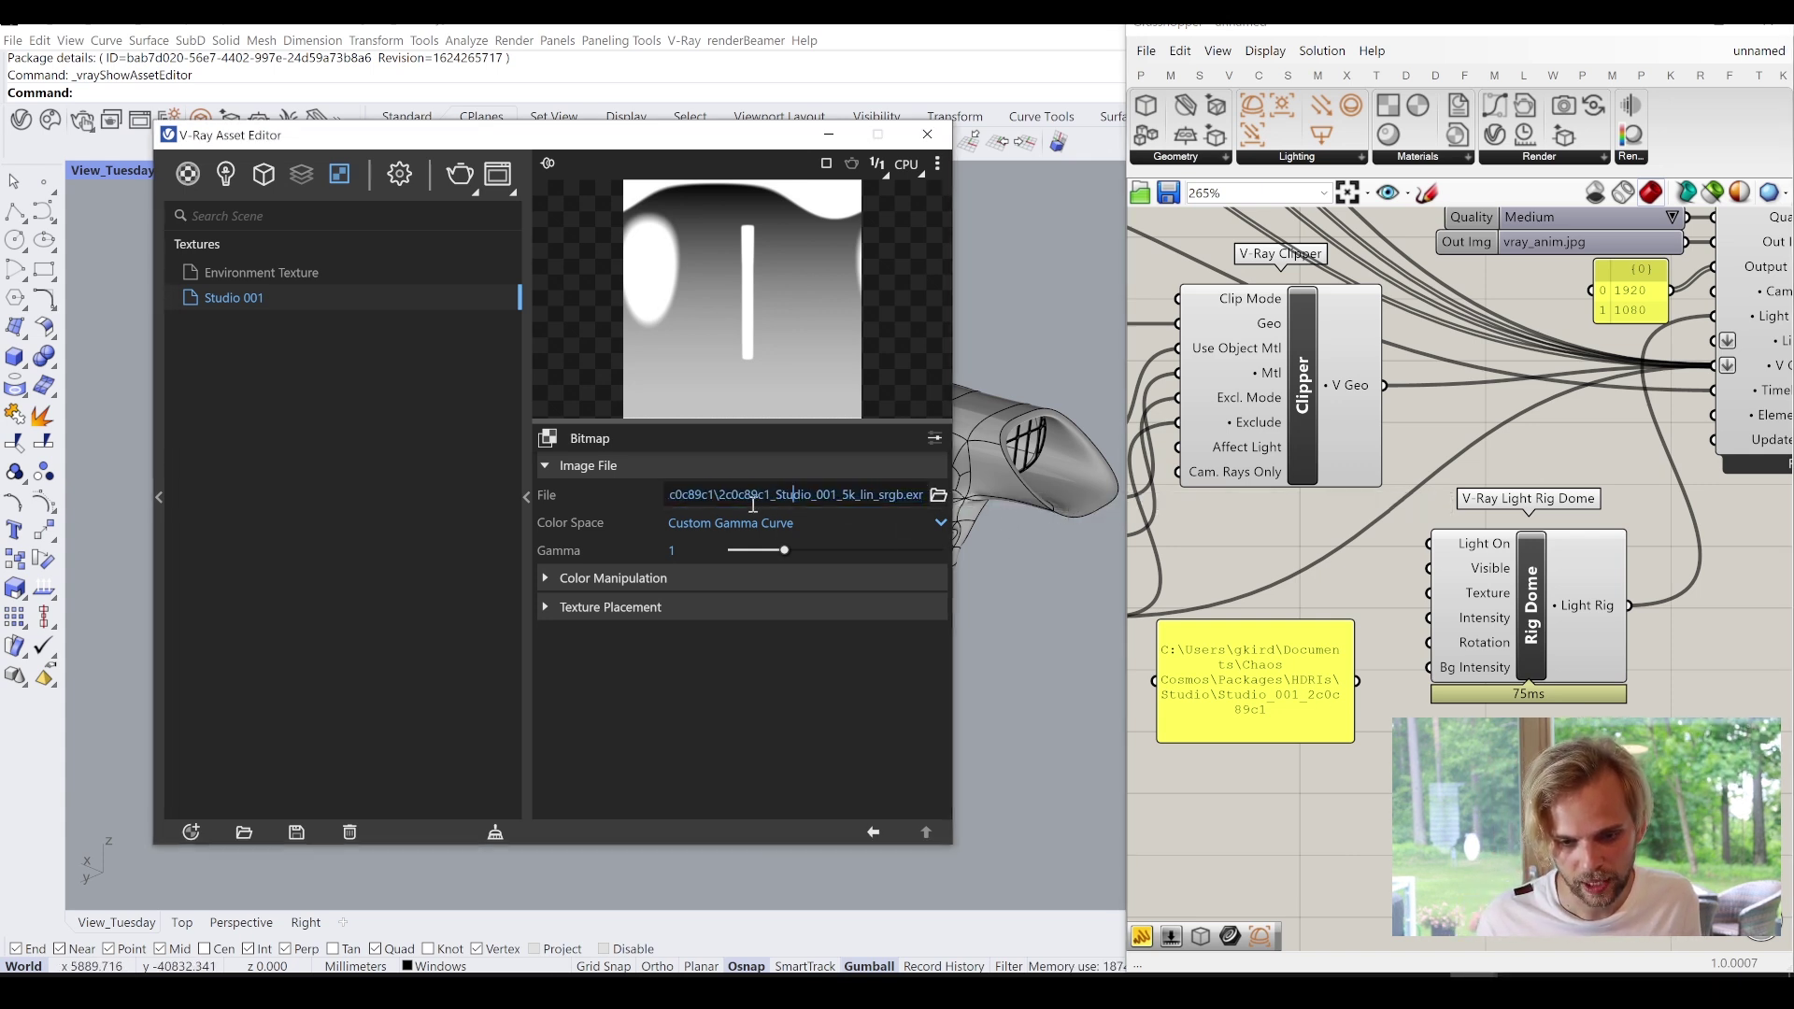
key(ctrl+a)
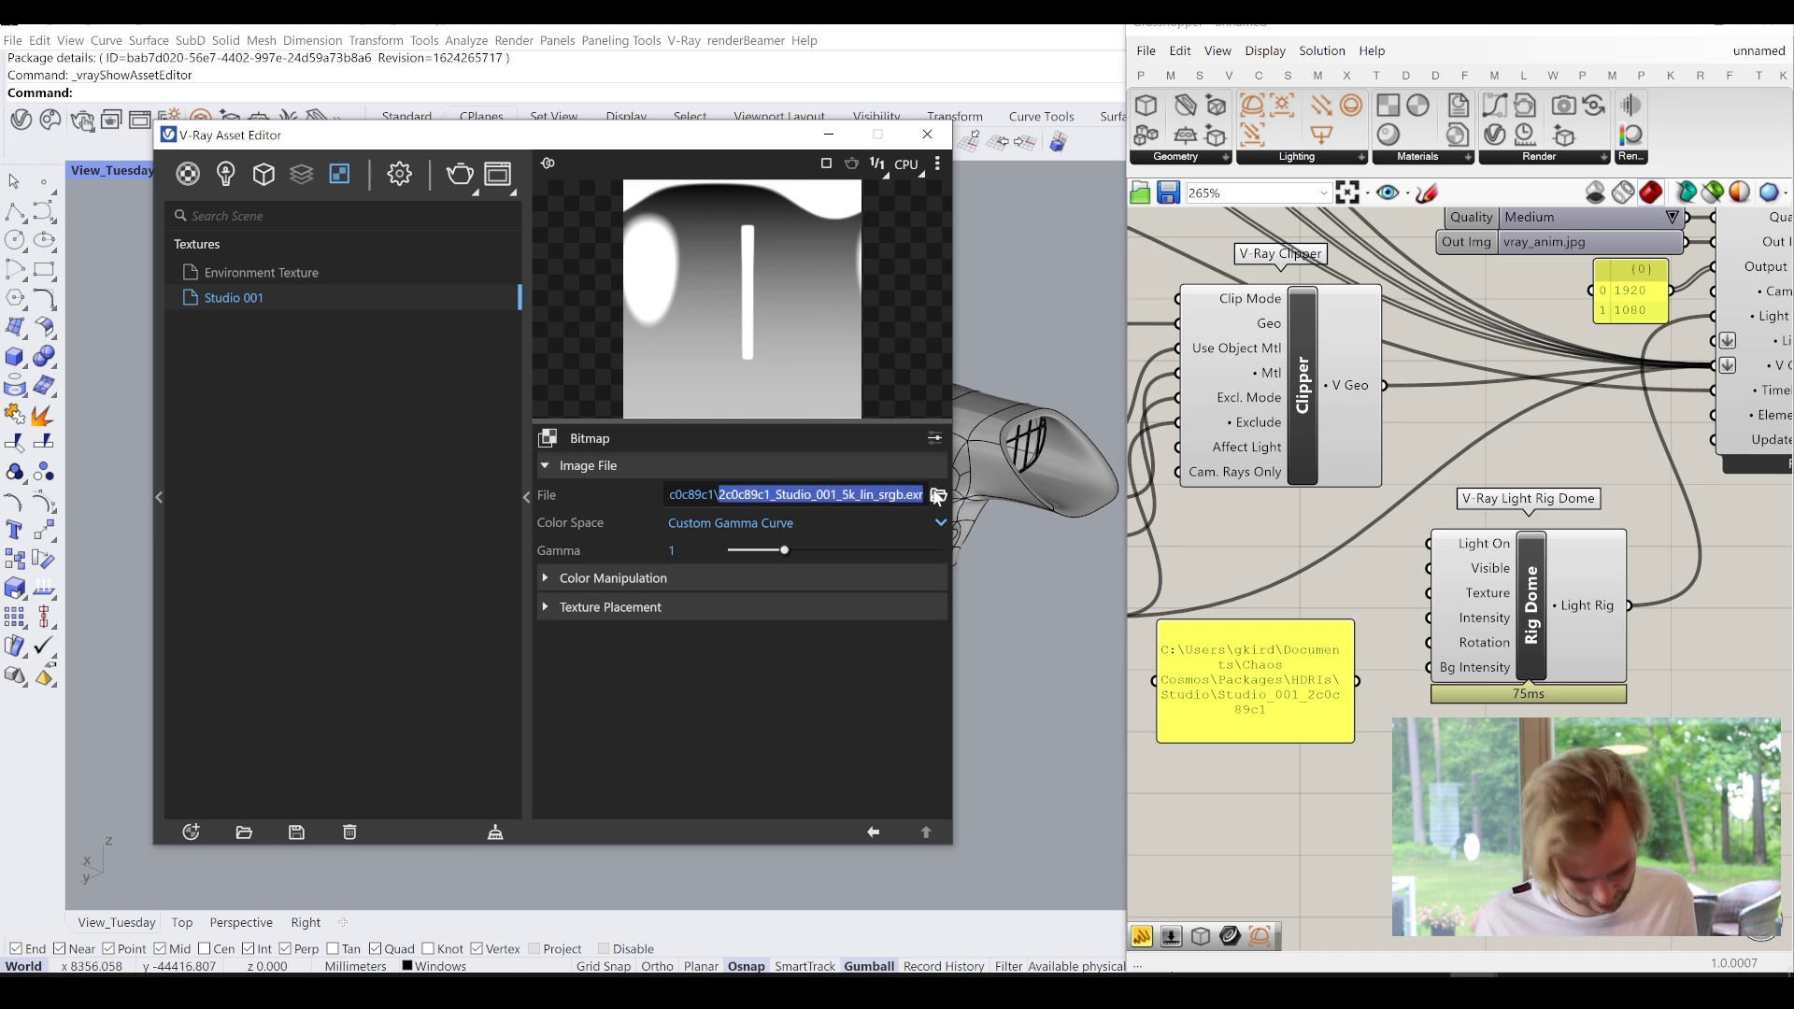
click(1275, 697)
click(1277, 700)
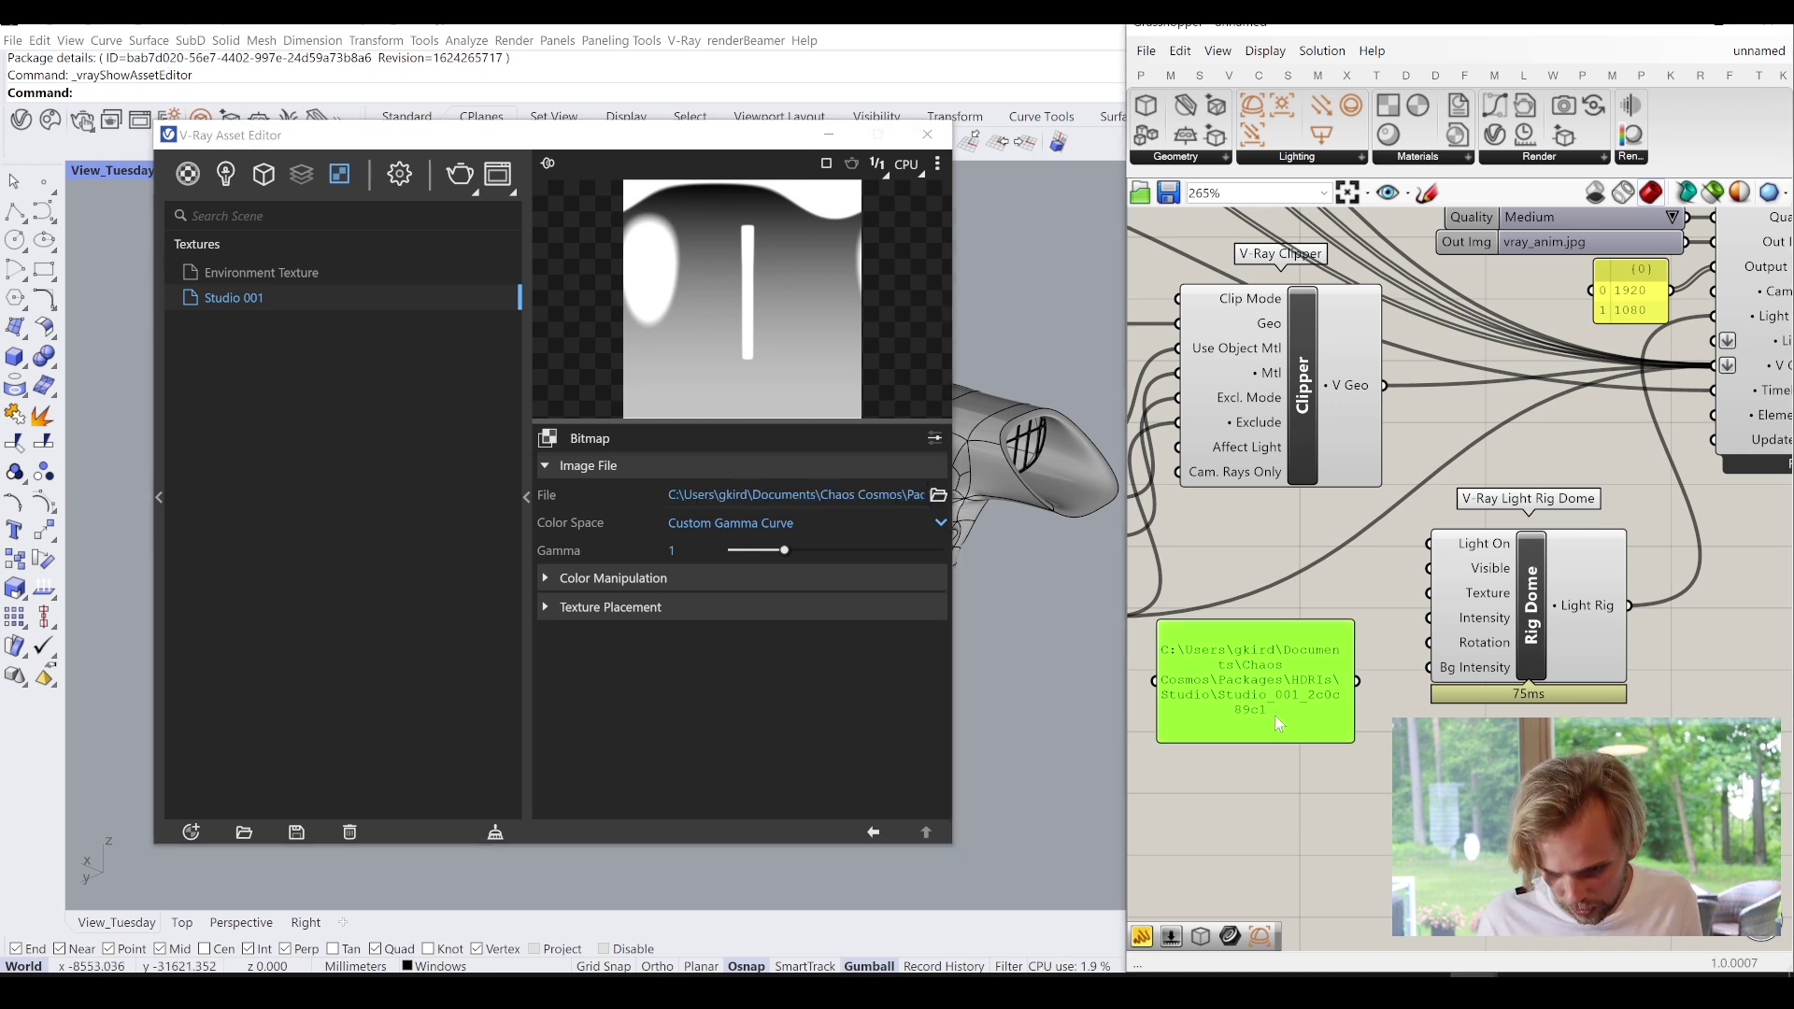
double_click(1292, 715)
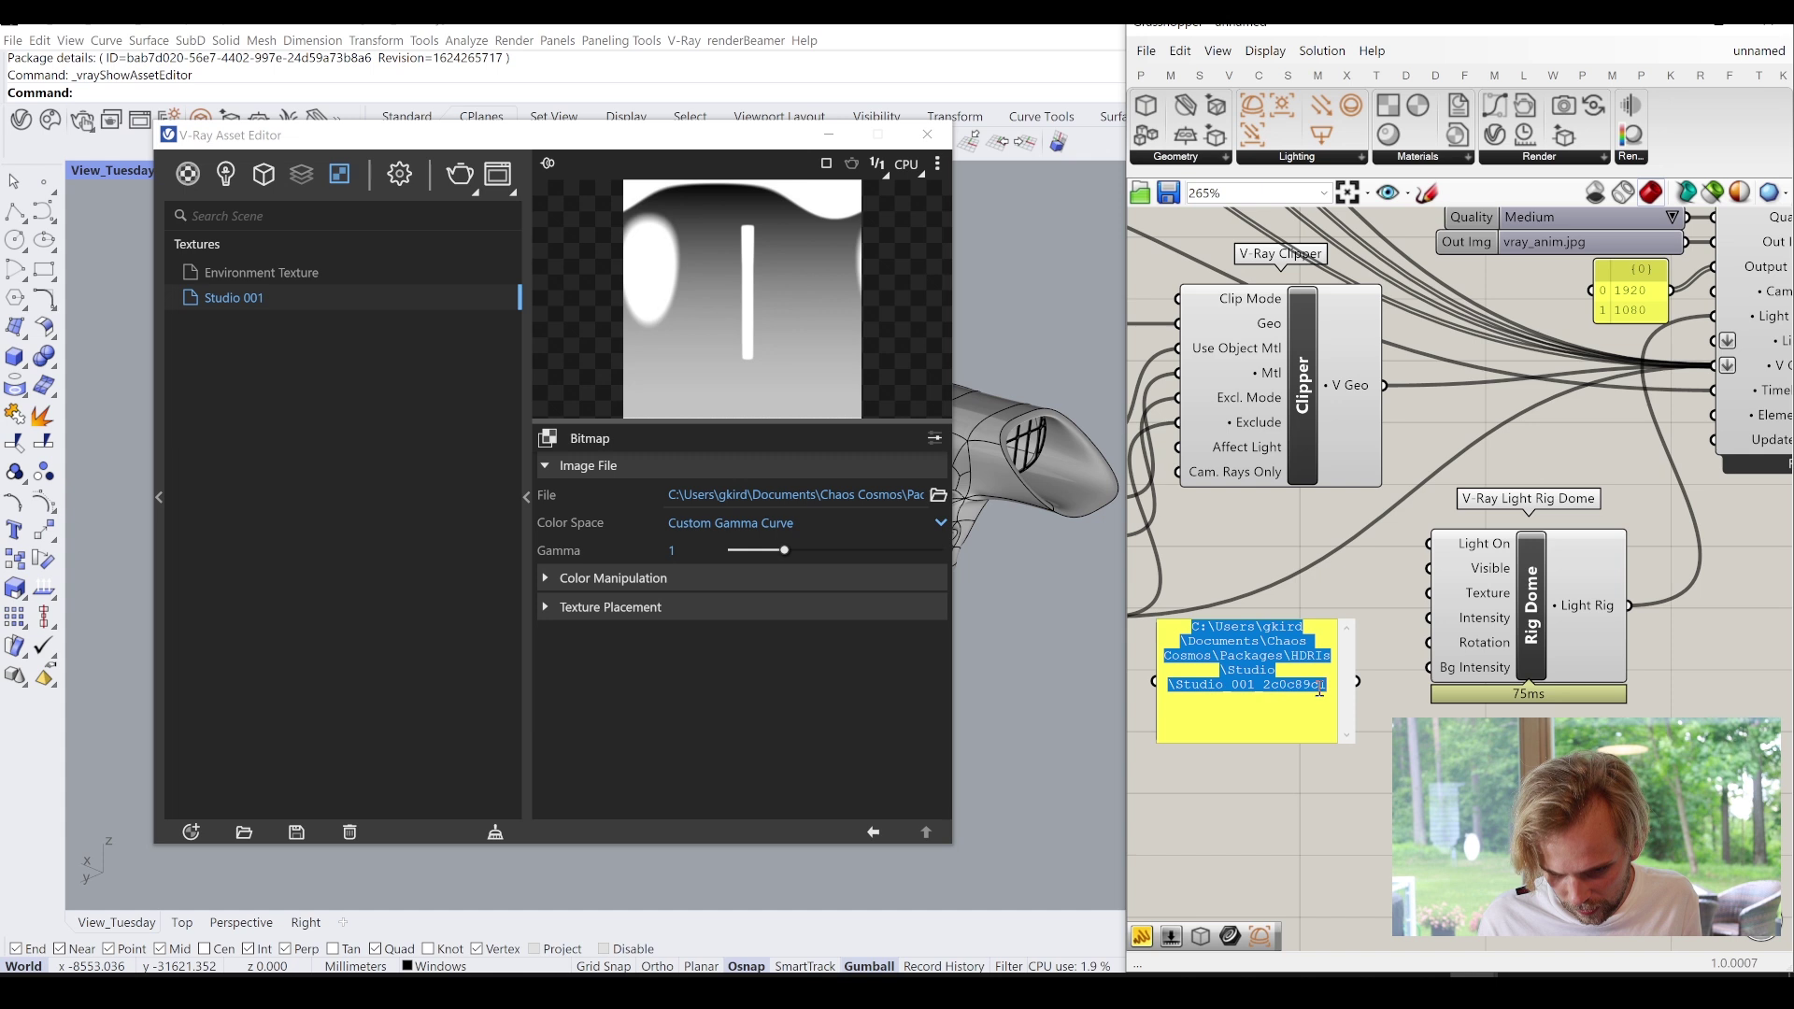
click(1328, 683)
text(\)
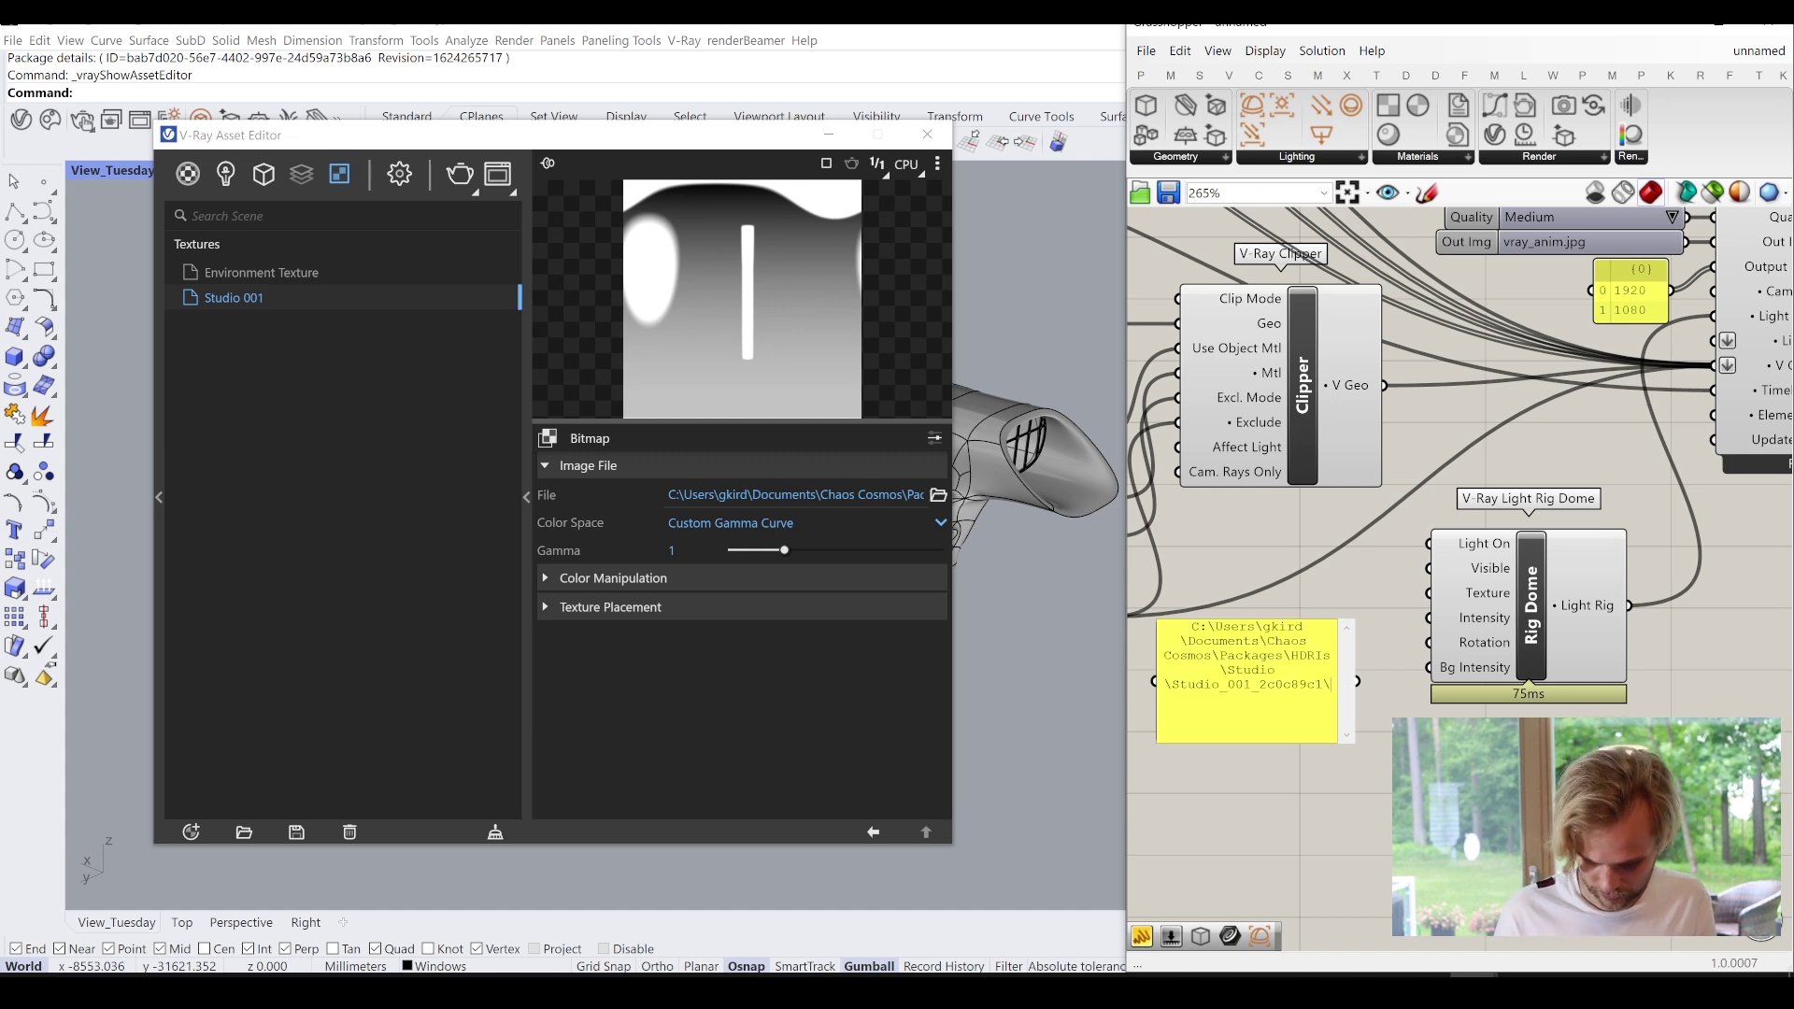
key(ctrl+v)
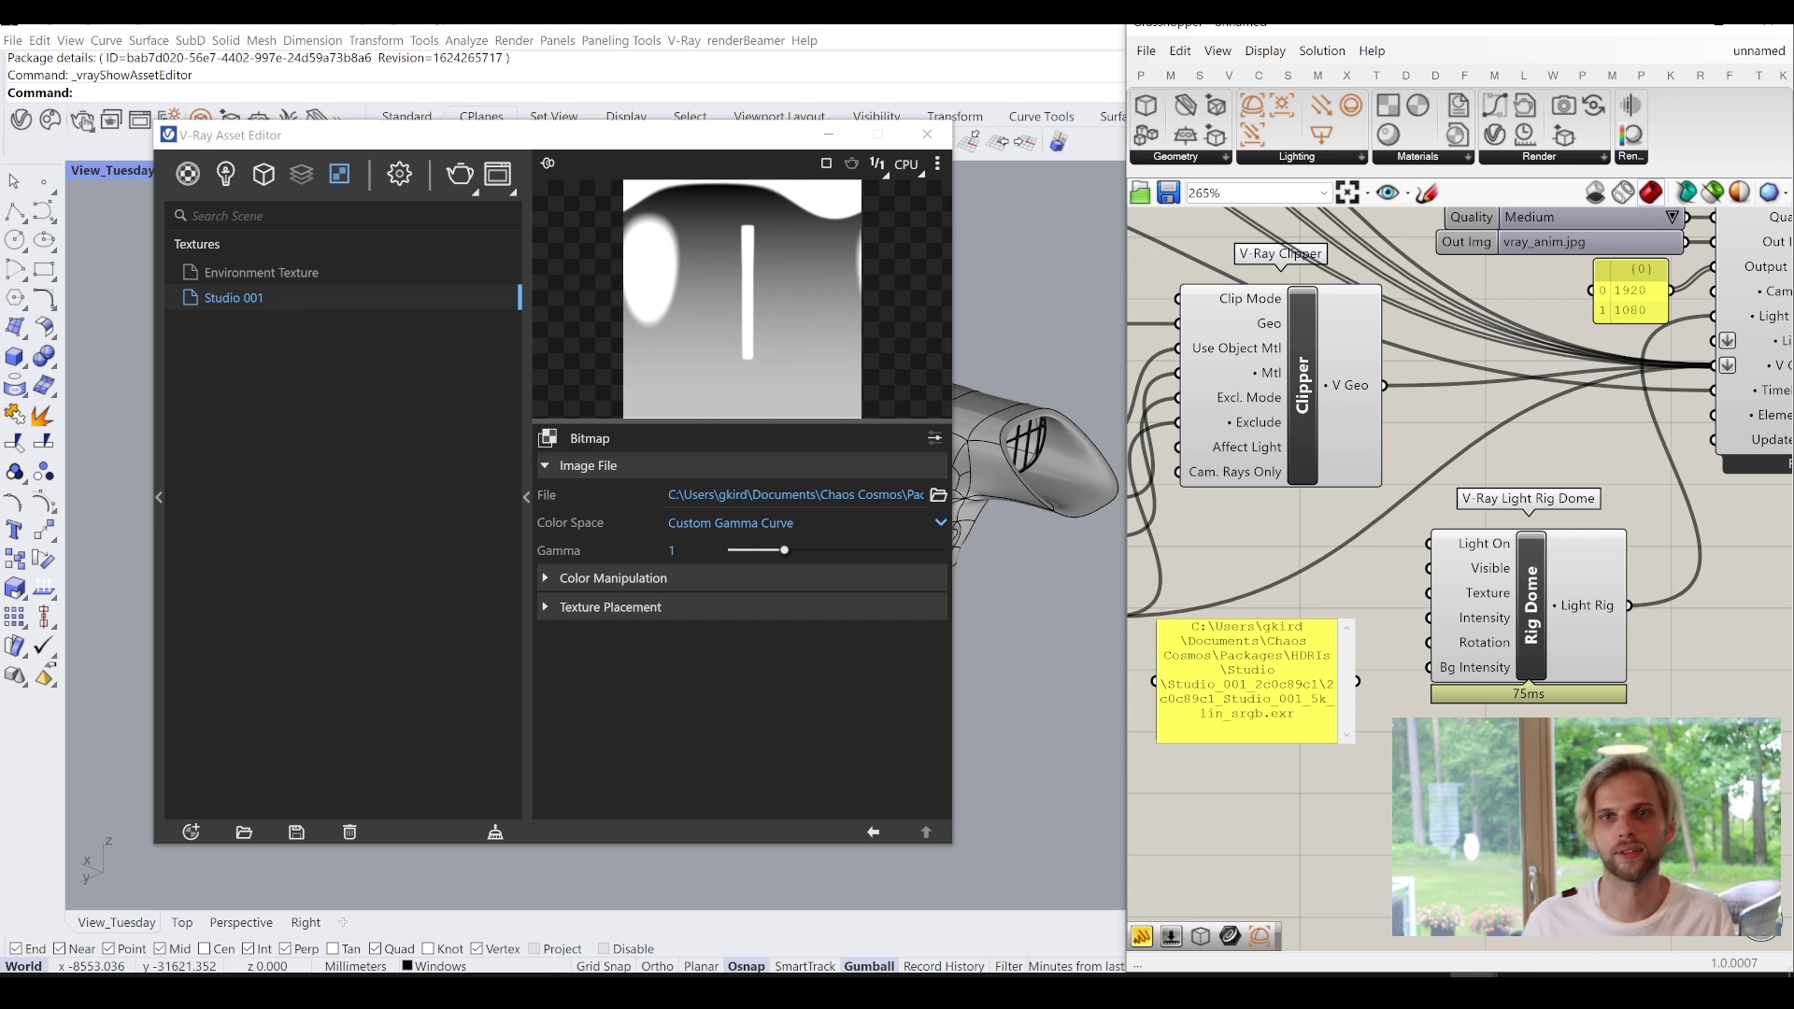
click(1317, 616)
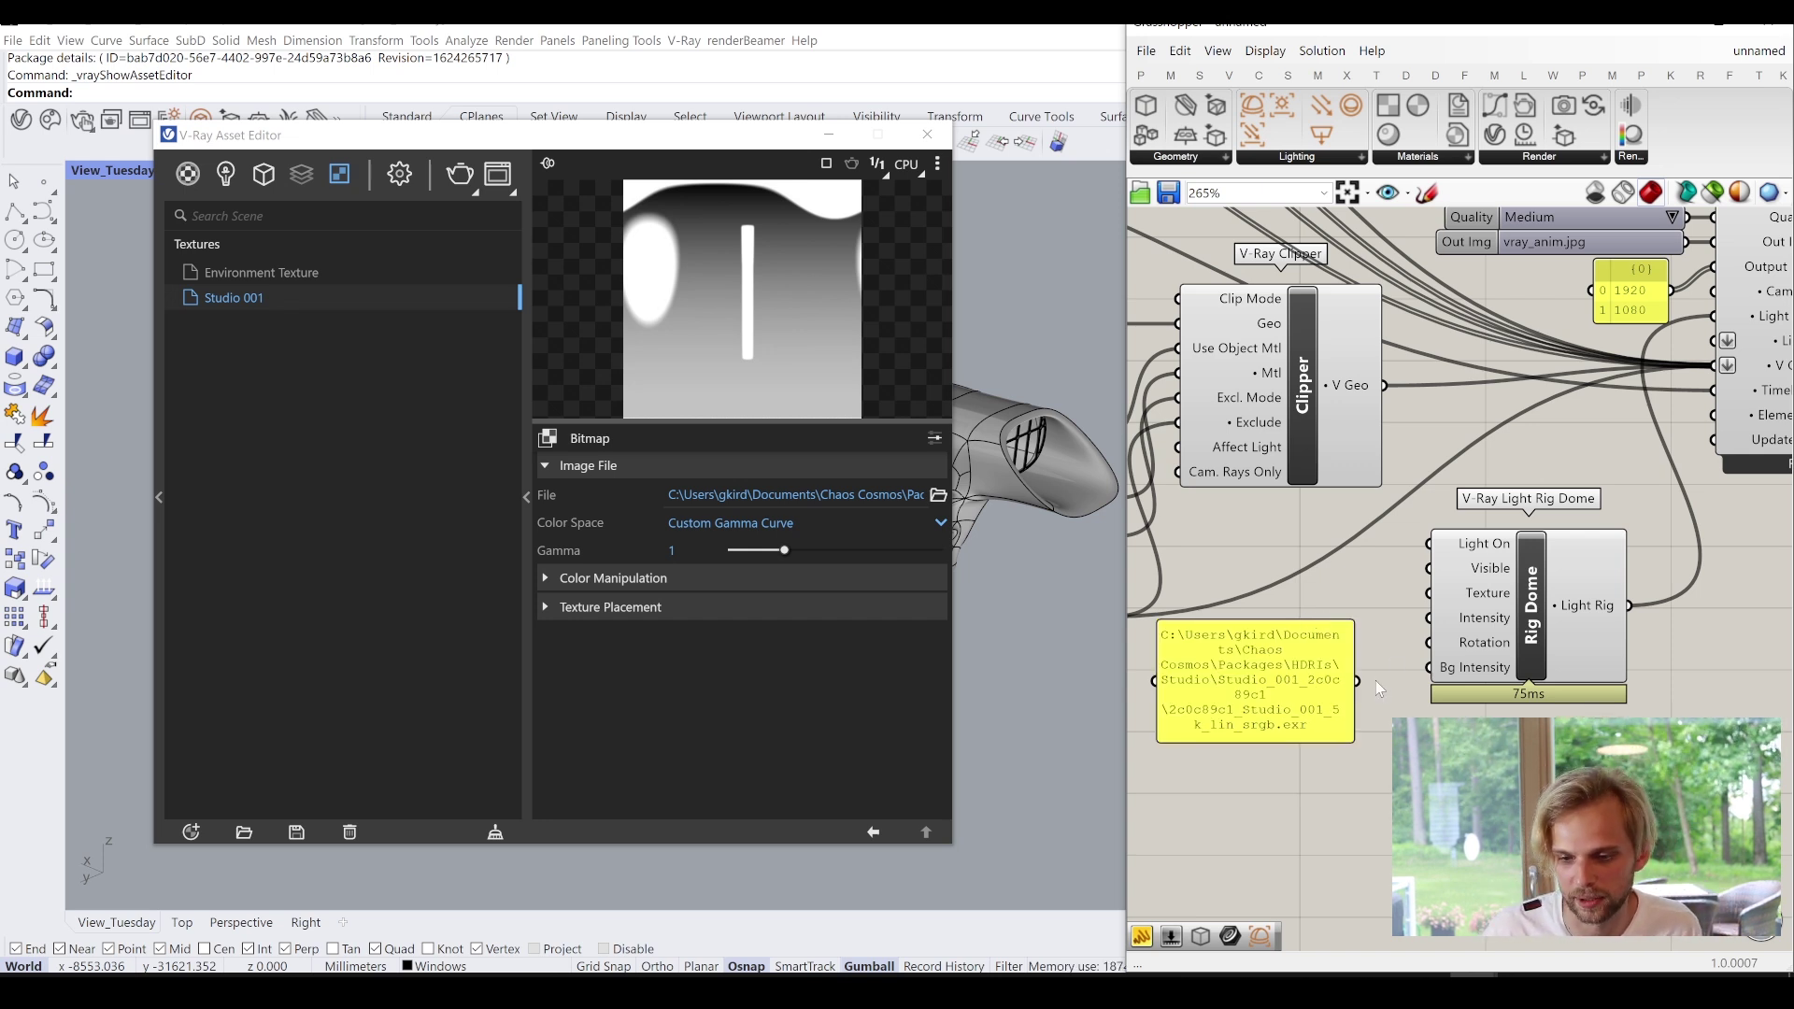
Connect the HDRI path panel to the Light Rig Dome's Texture input and place the panel directly beside it.
drag(1361, 682, 1430, 594)
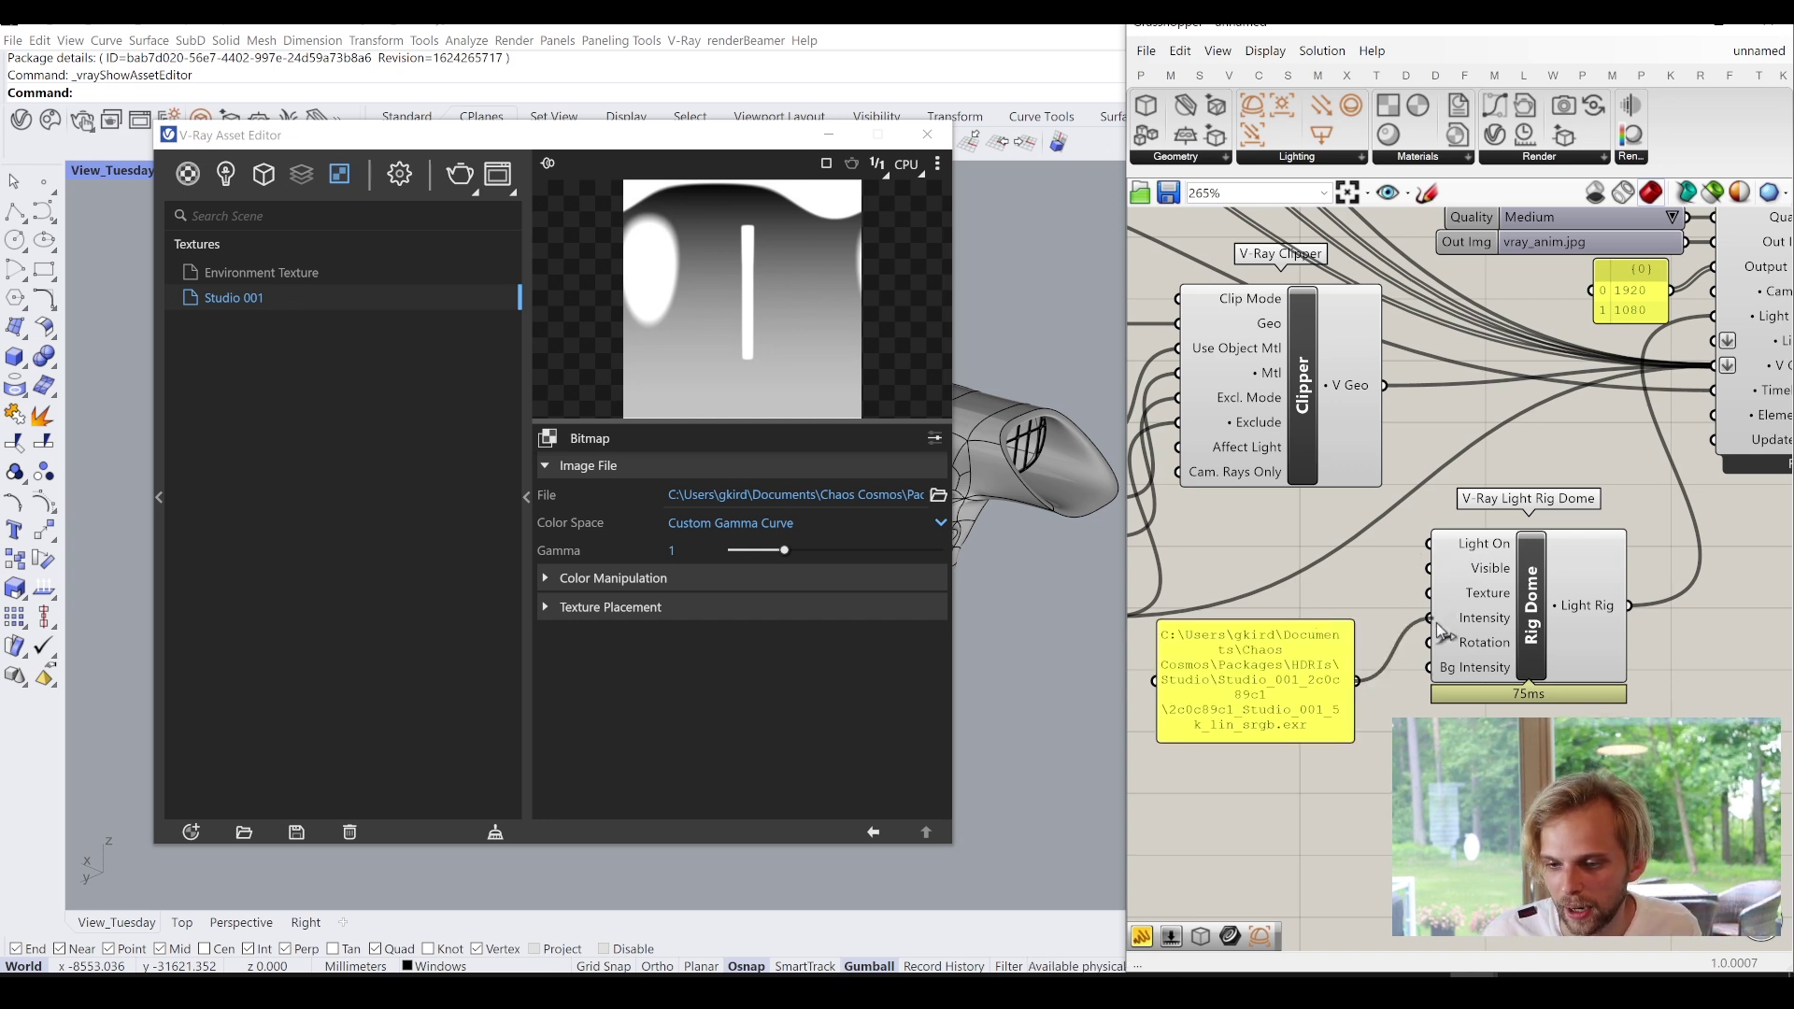
right_drag(1410, 657, 1525, 669)
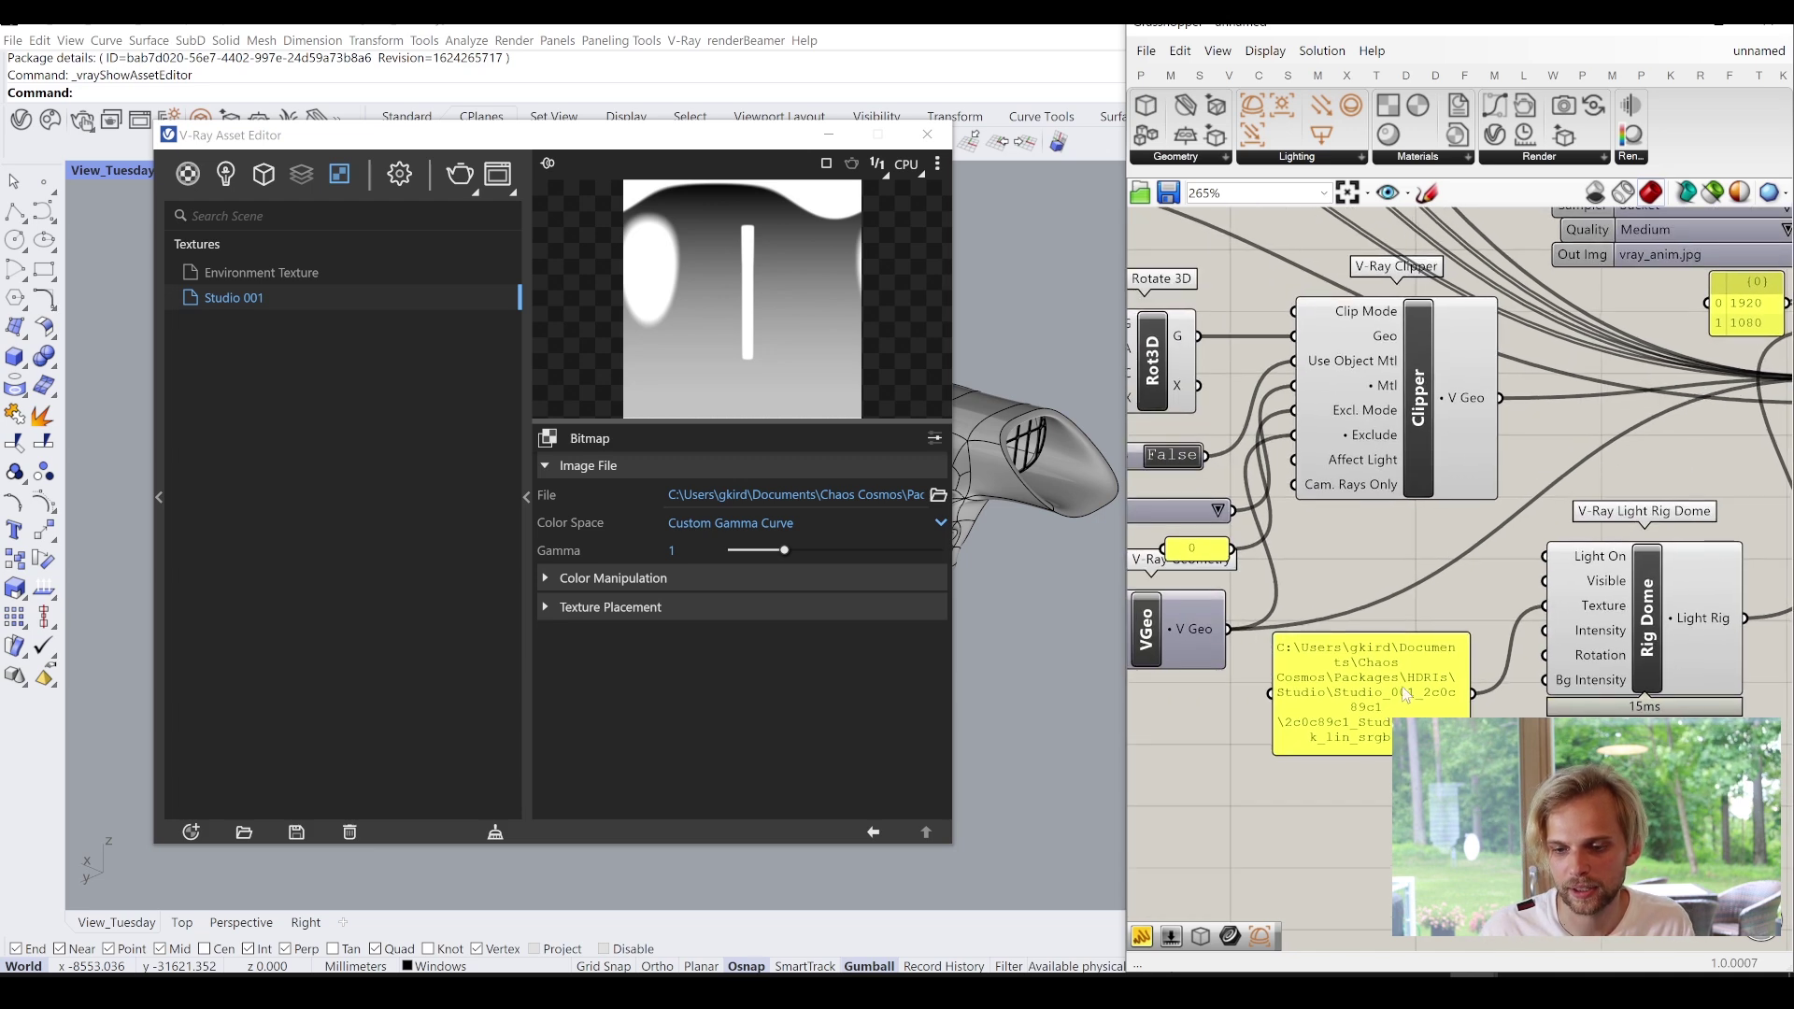
drag(1398, 706, 1437, 615)
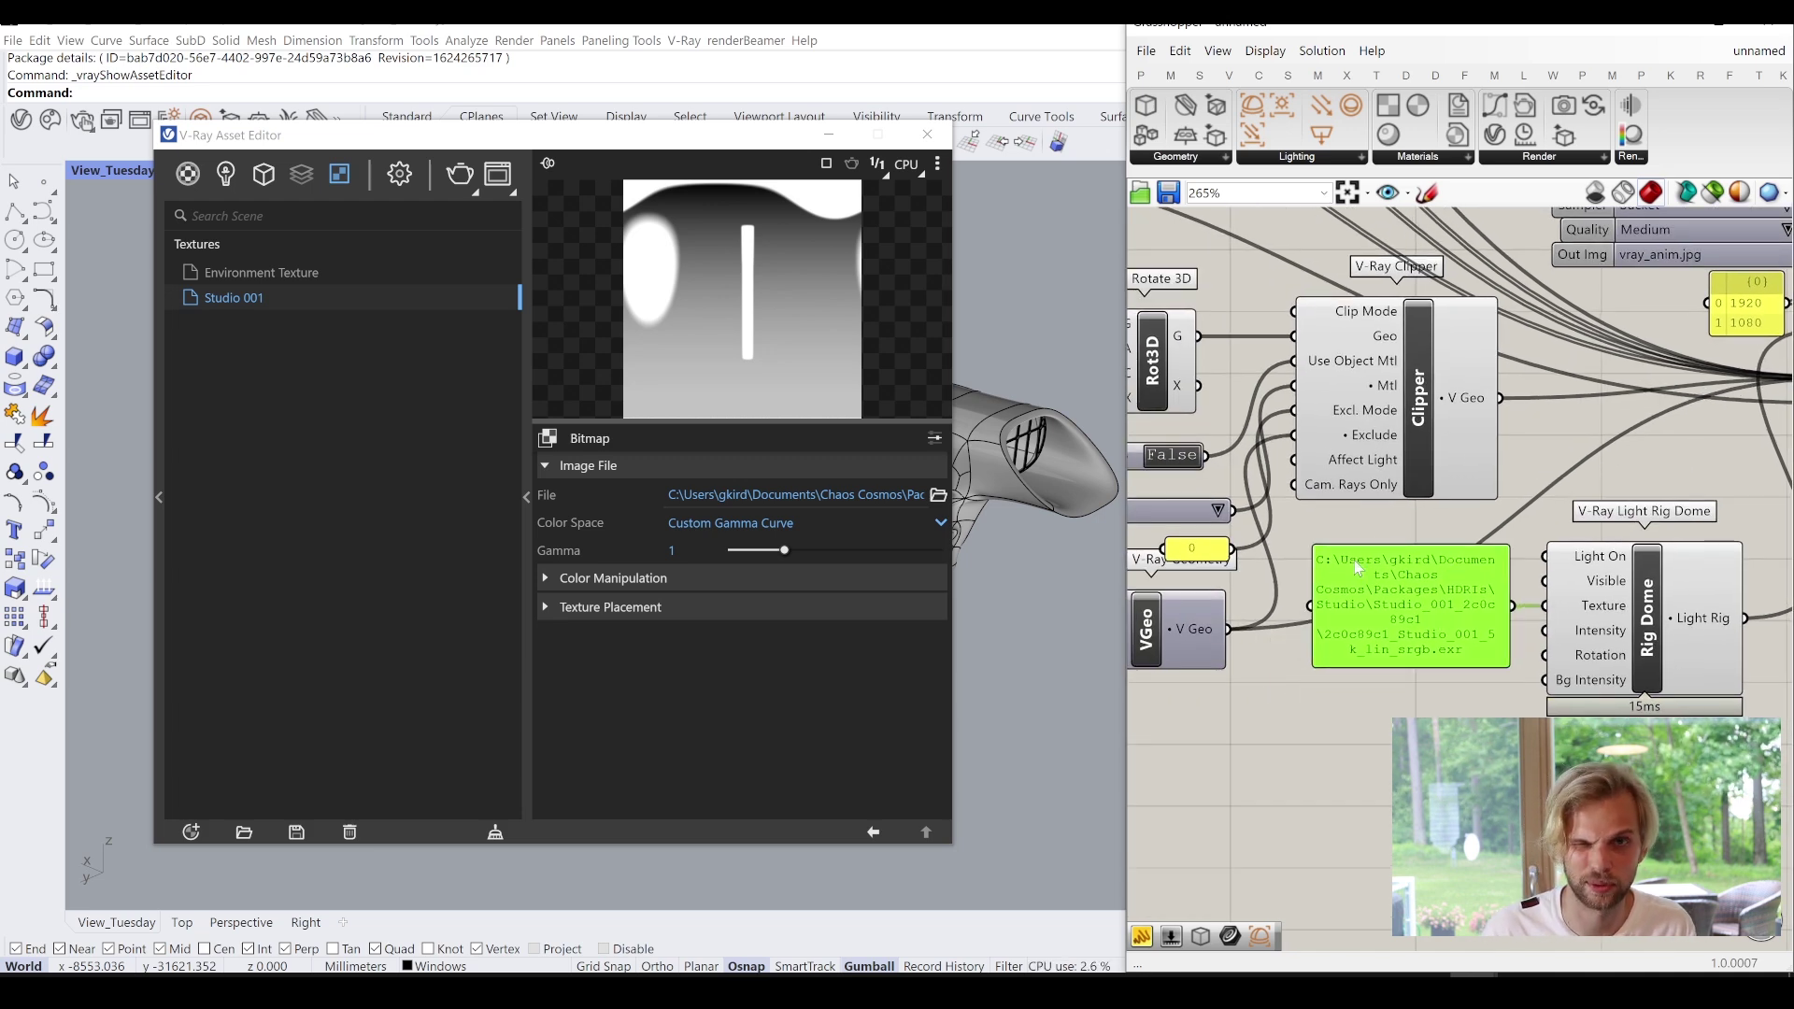
Close the V-Ray Asset Editor and start an interactive render from the V-Ray Render component.
click(928, 134)
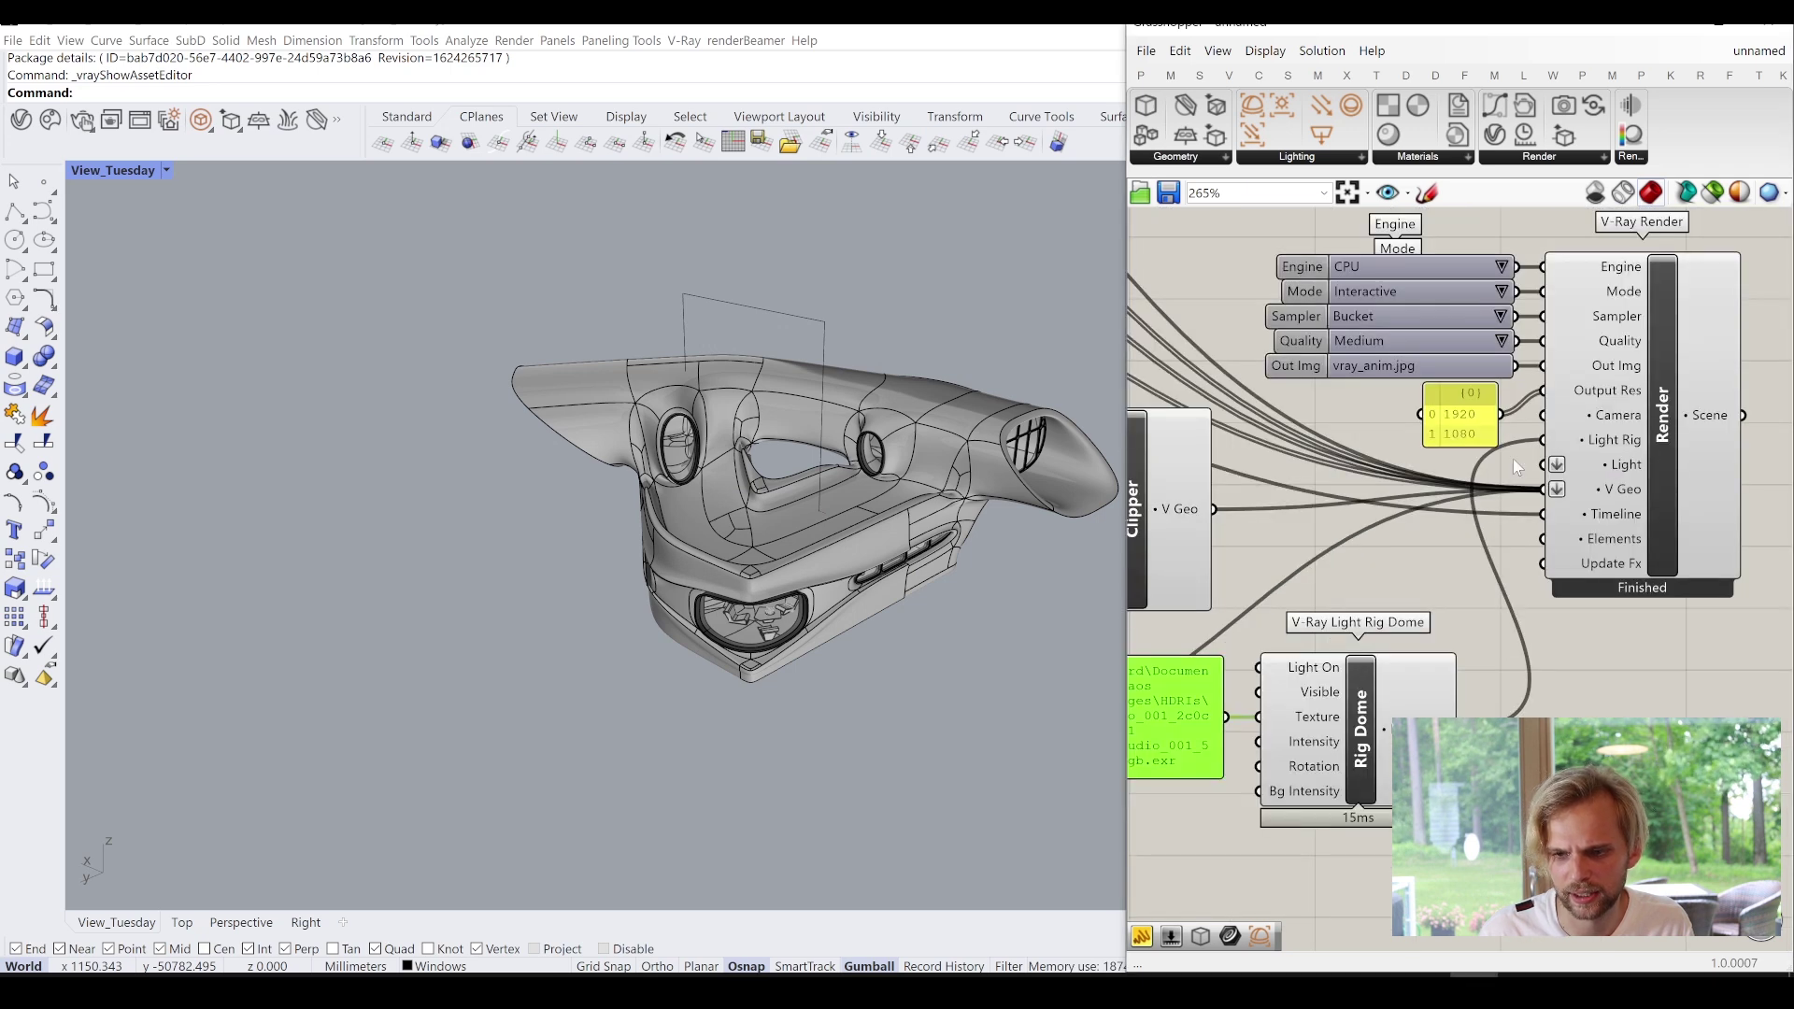
right_drag(1552, 535, 1475, 561)
click(1557, 493)
right_click(1553, 491)
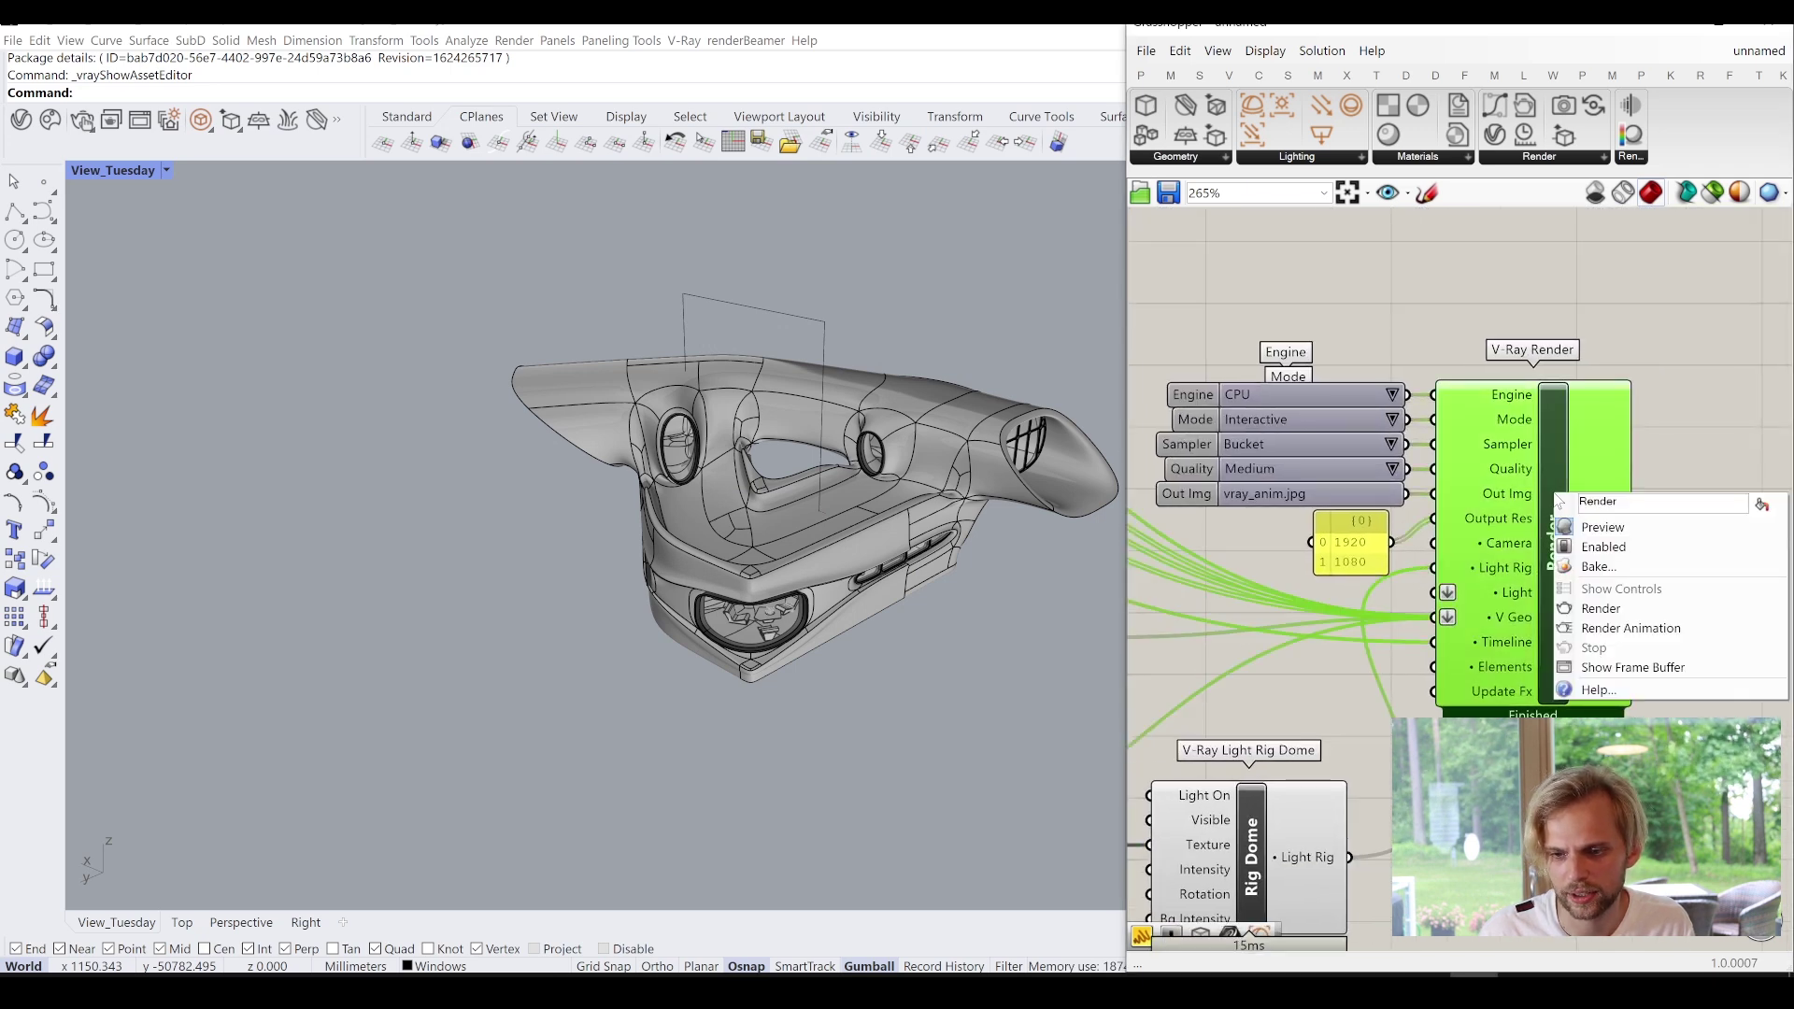
click(1652, 608)
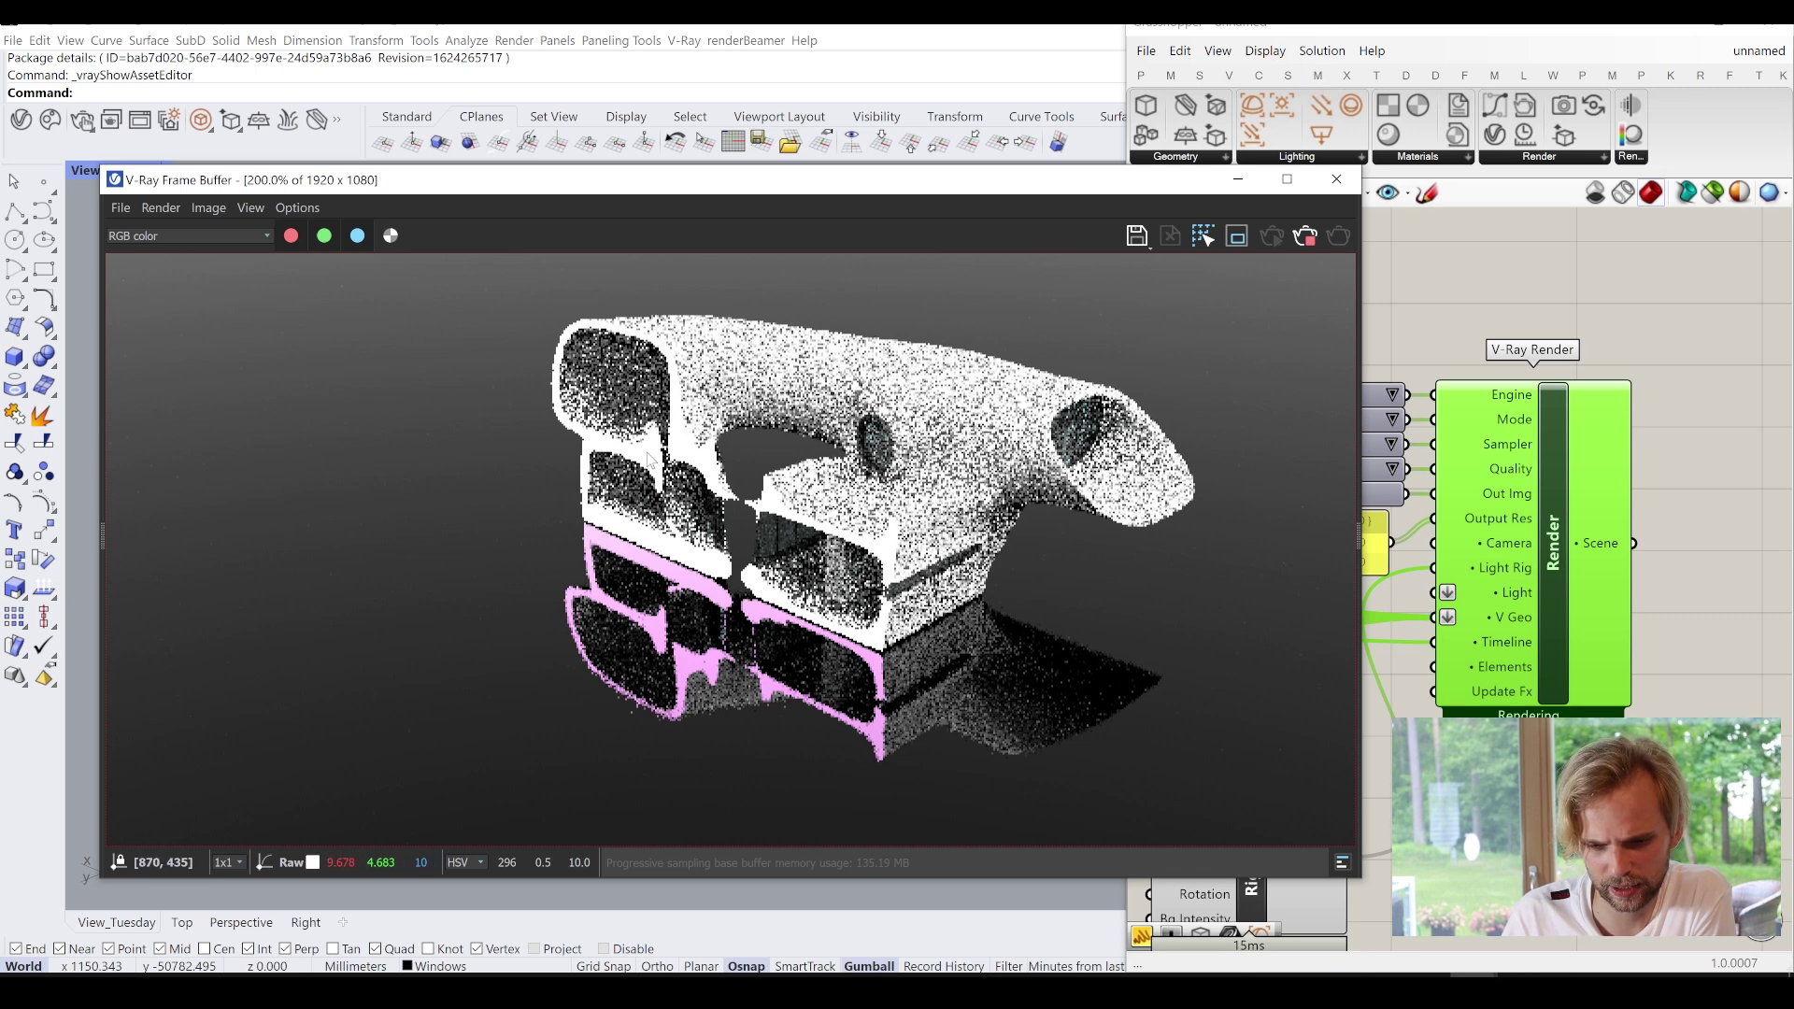
Connect a panel to the Light Rig Dome's Intensity input and set its value to 0.7.
click(1411, 839)
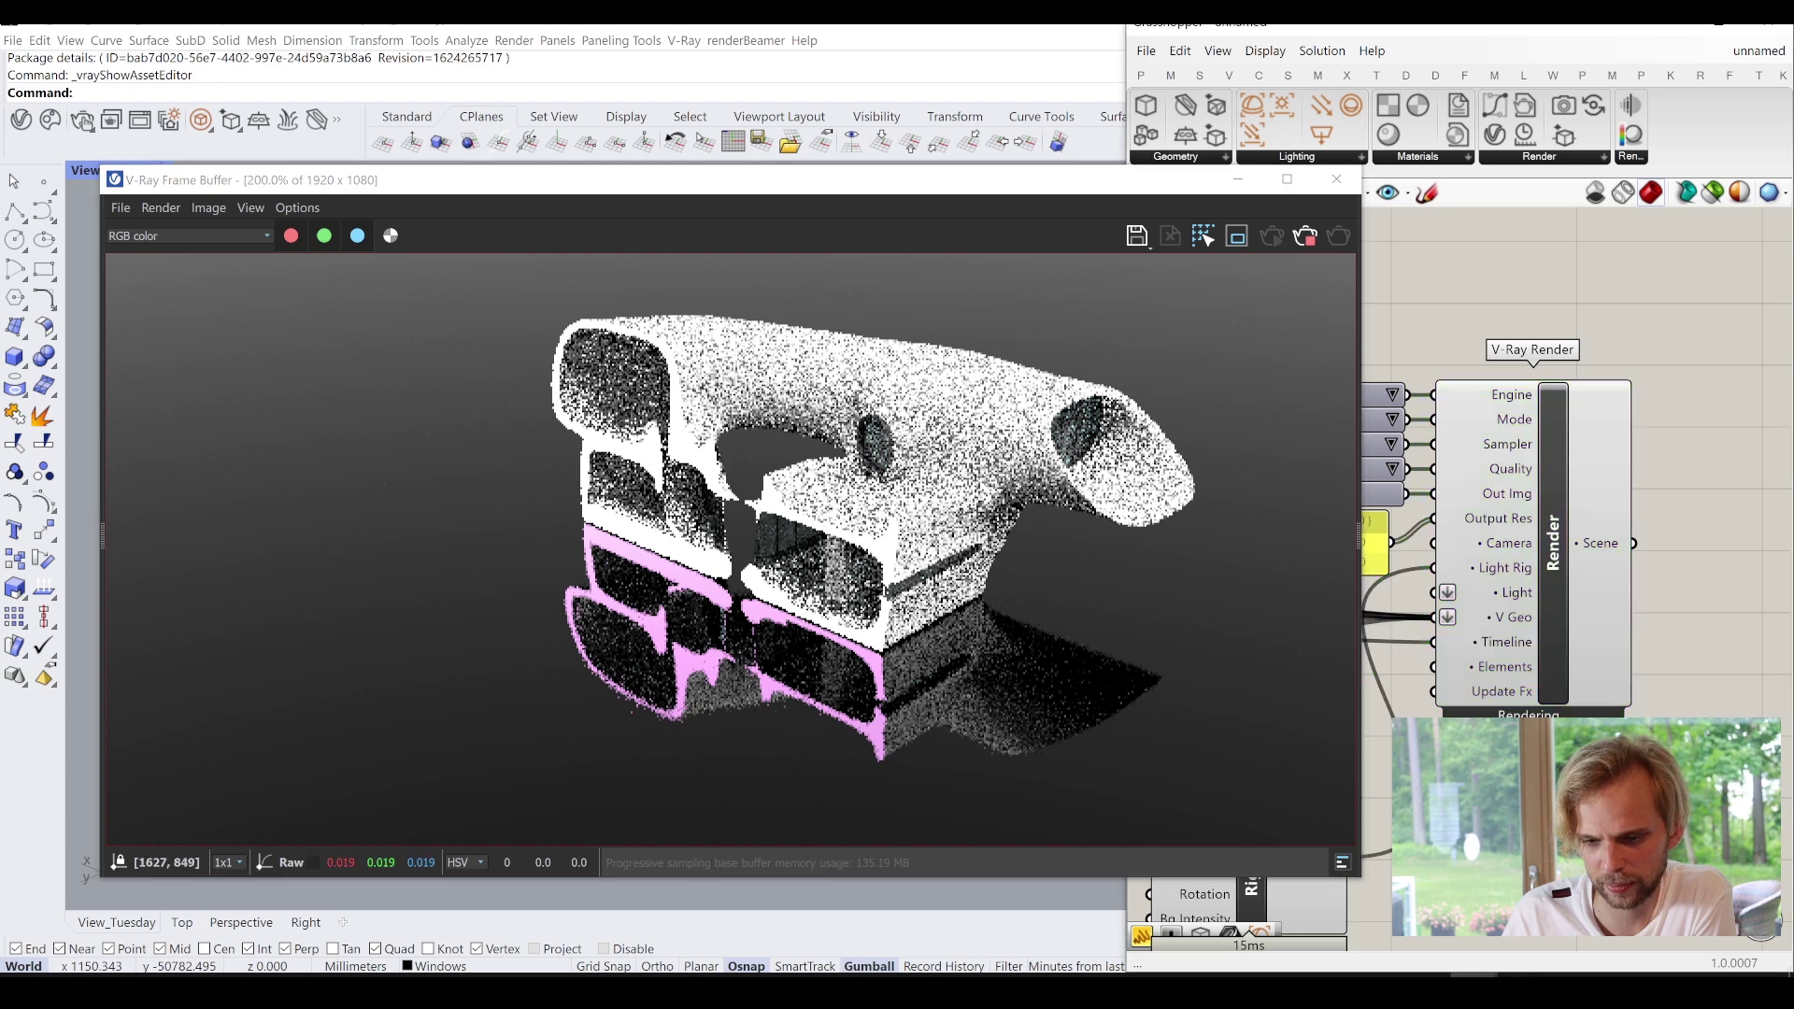
right_drag(1411, 840, 1619, 744)
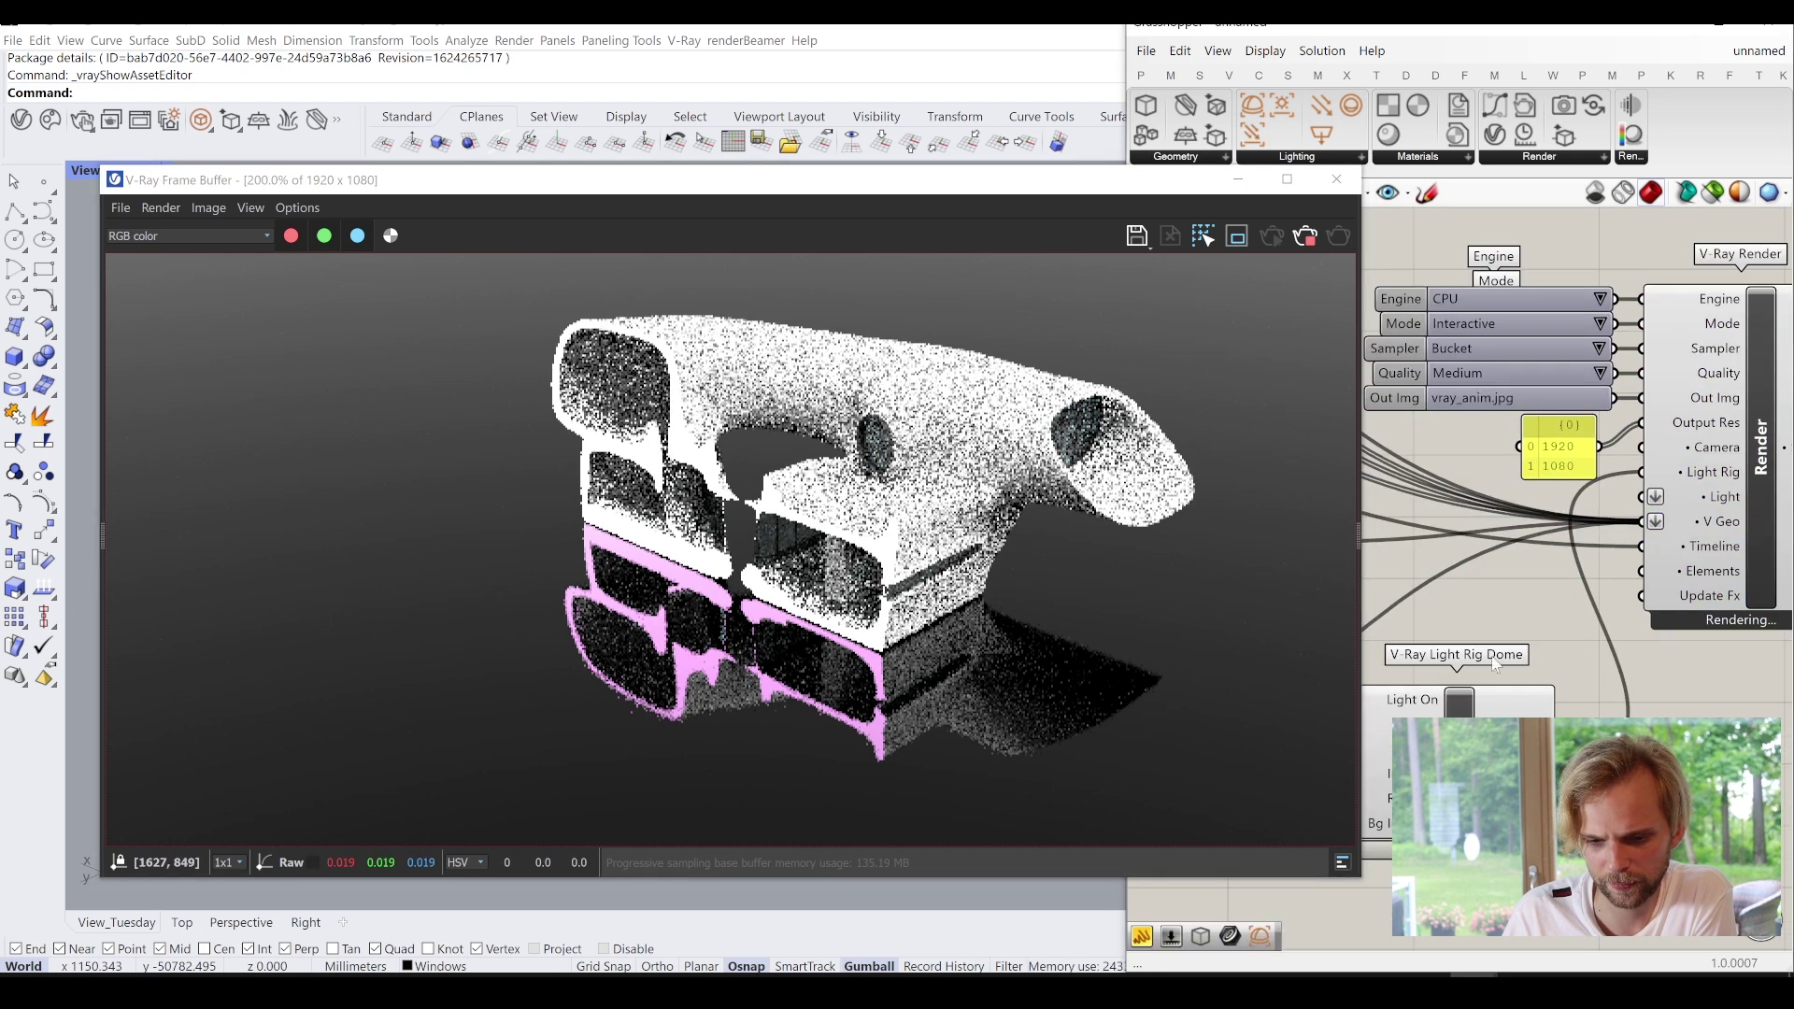
right_drag(1539, 595, 1764, 531)
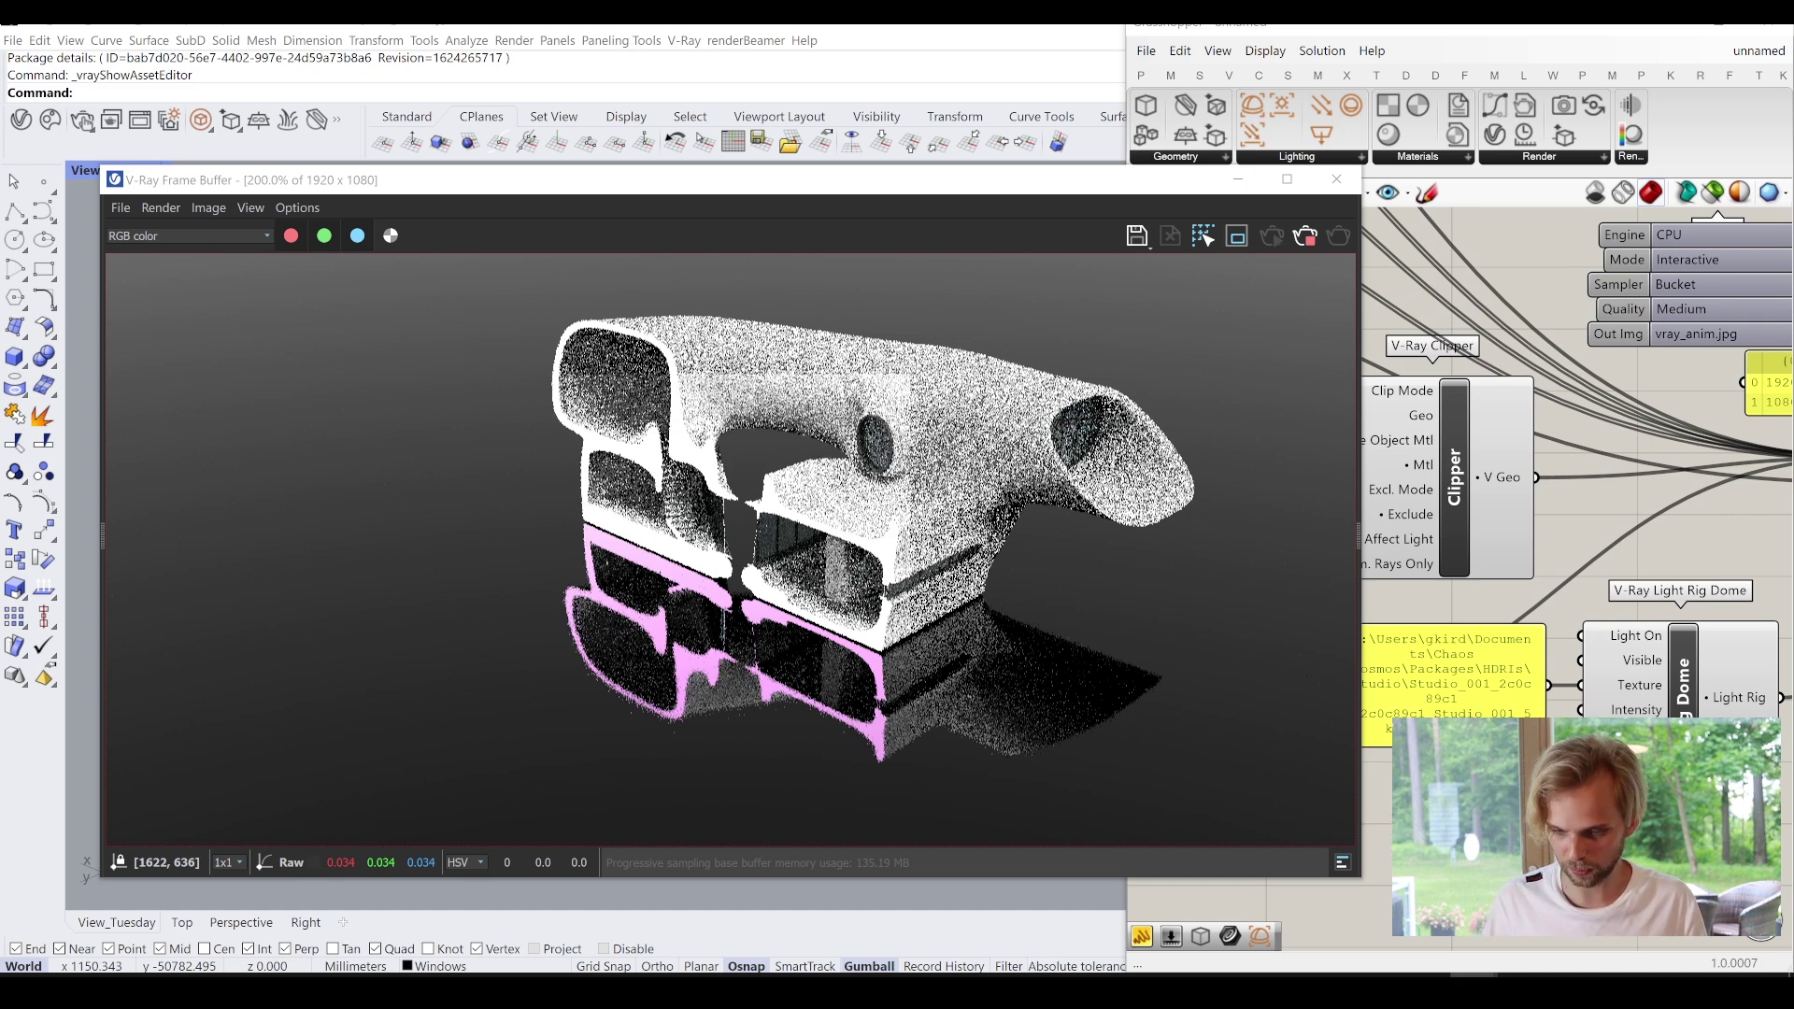
drag(1586, 713, 1592, 713)
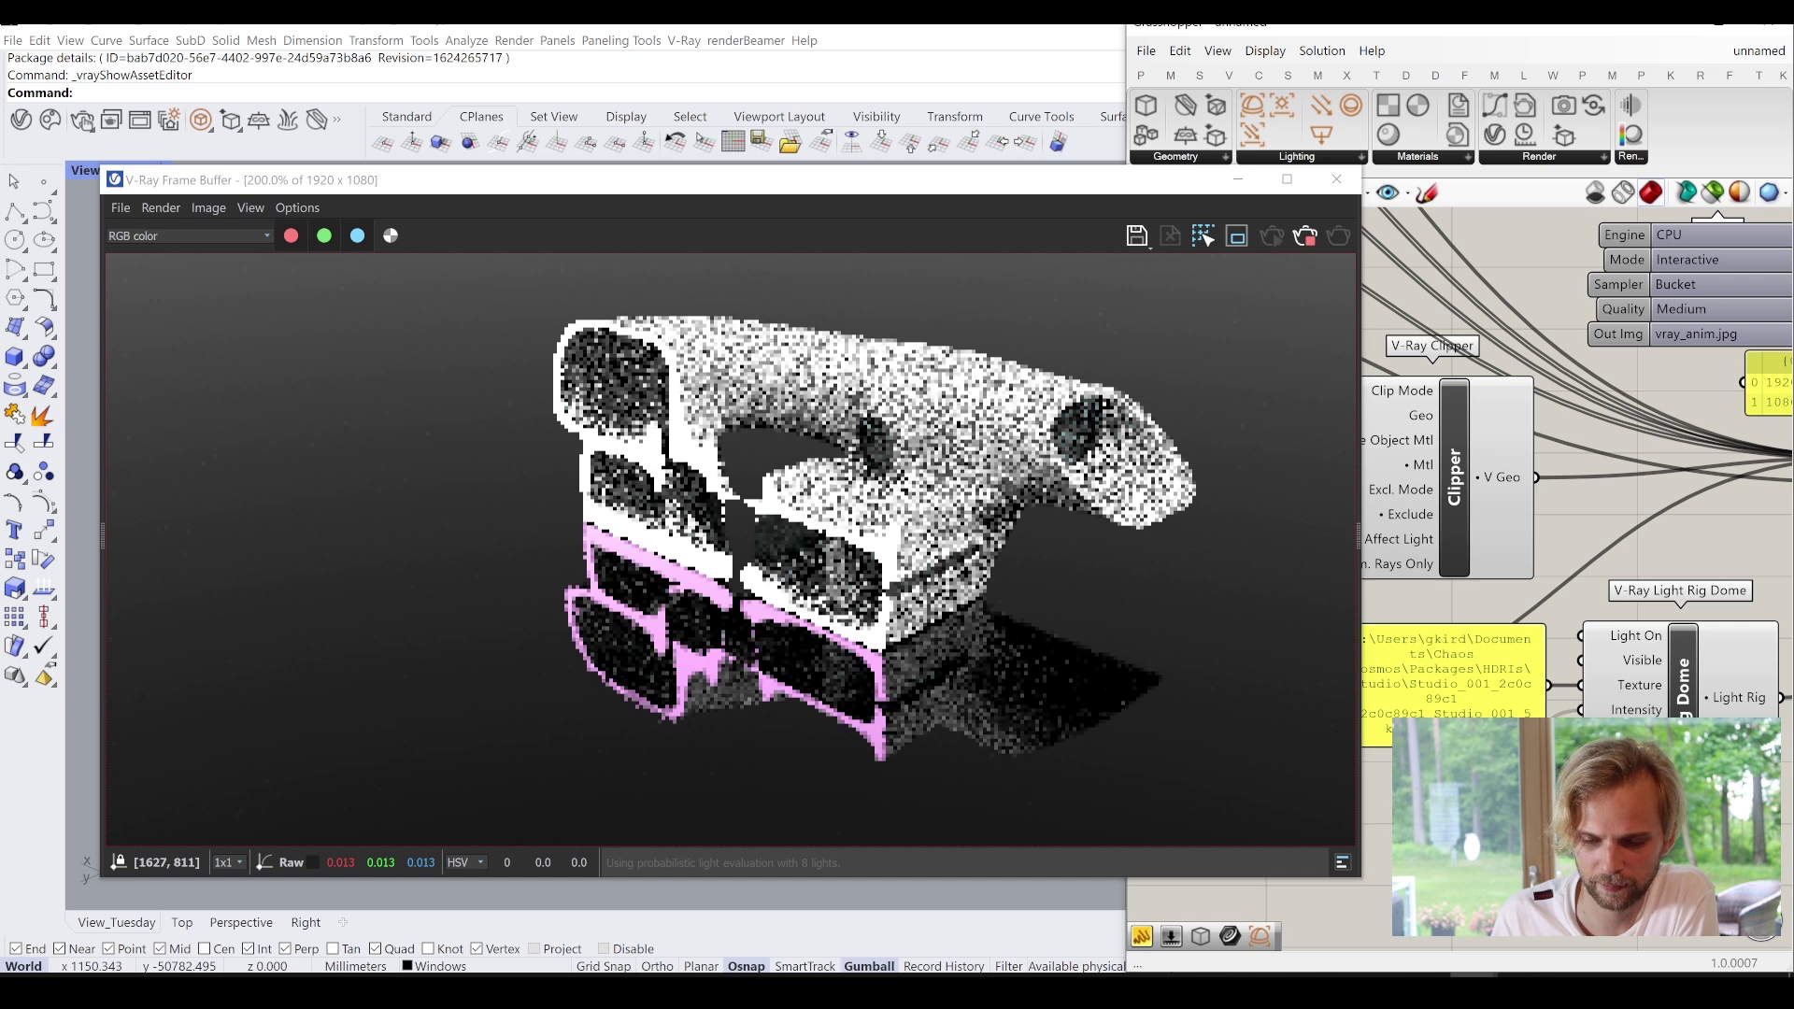
double_click(1477, 787)
key(BackSpace)
text(7)
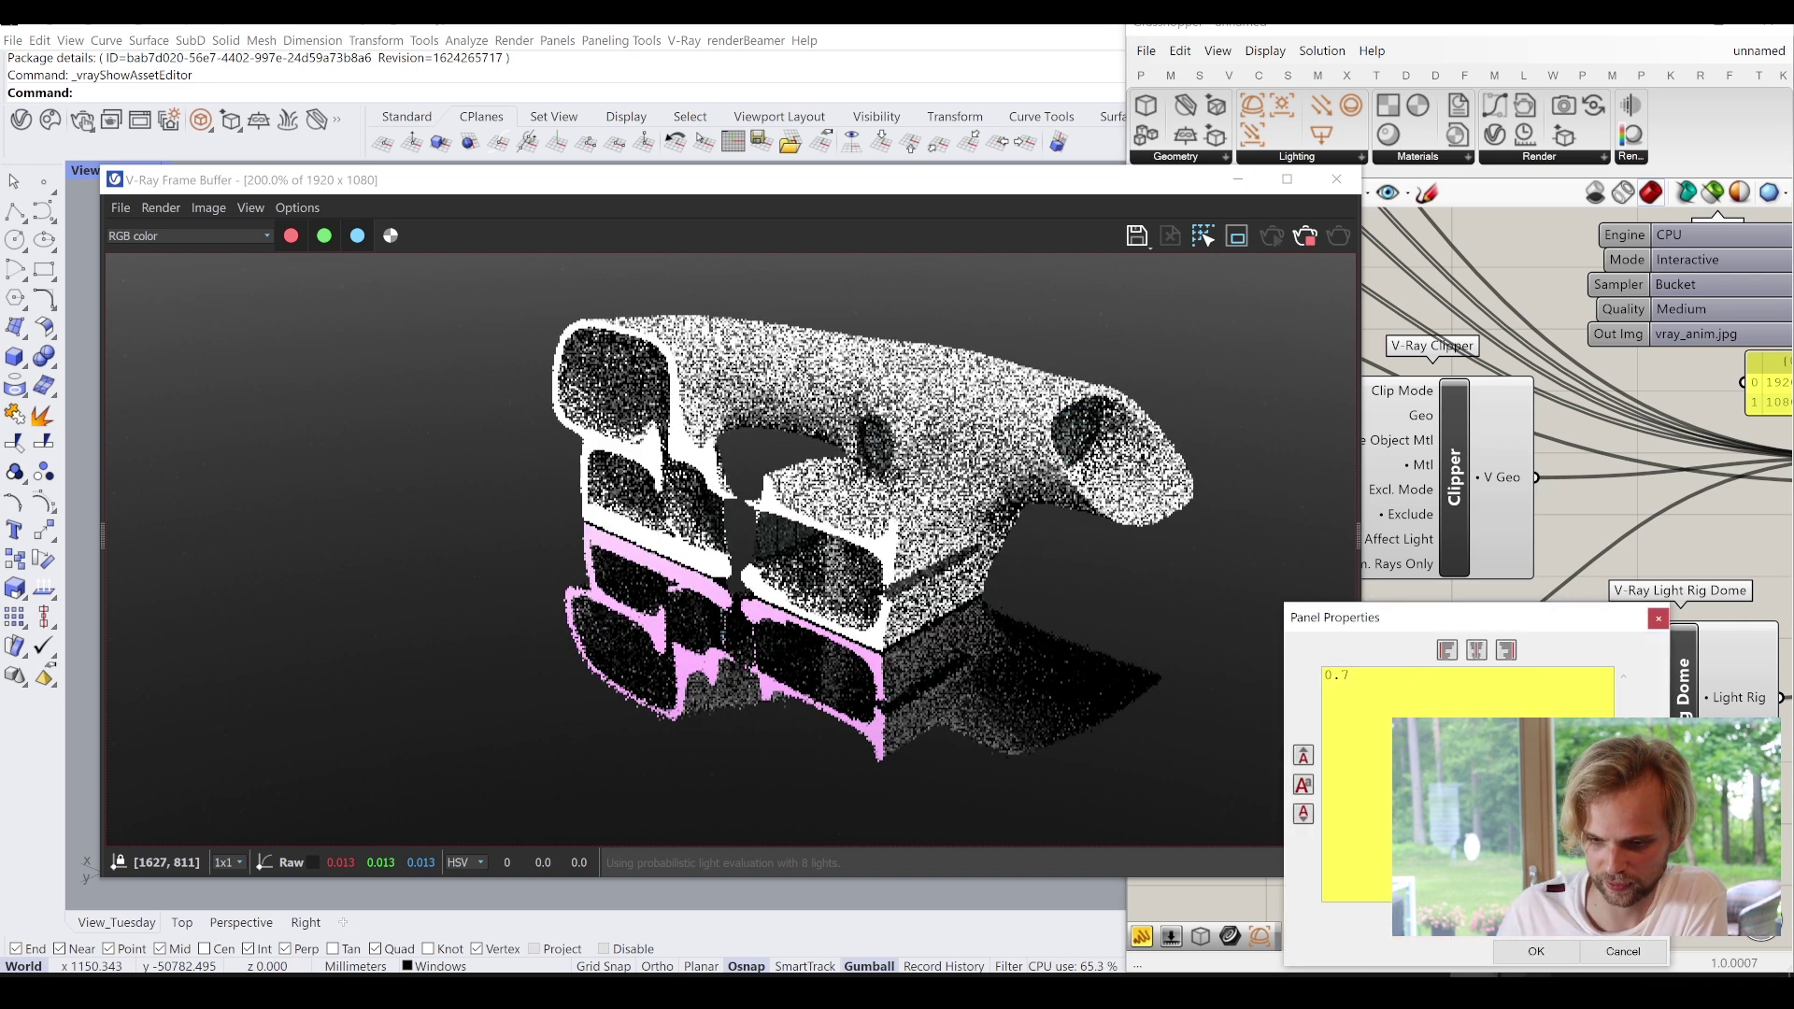
click(1533, 958)
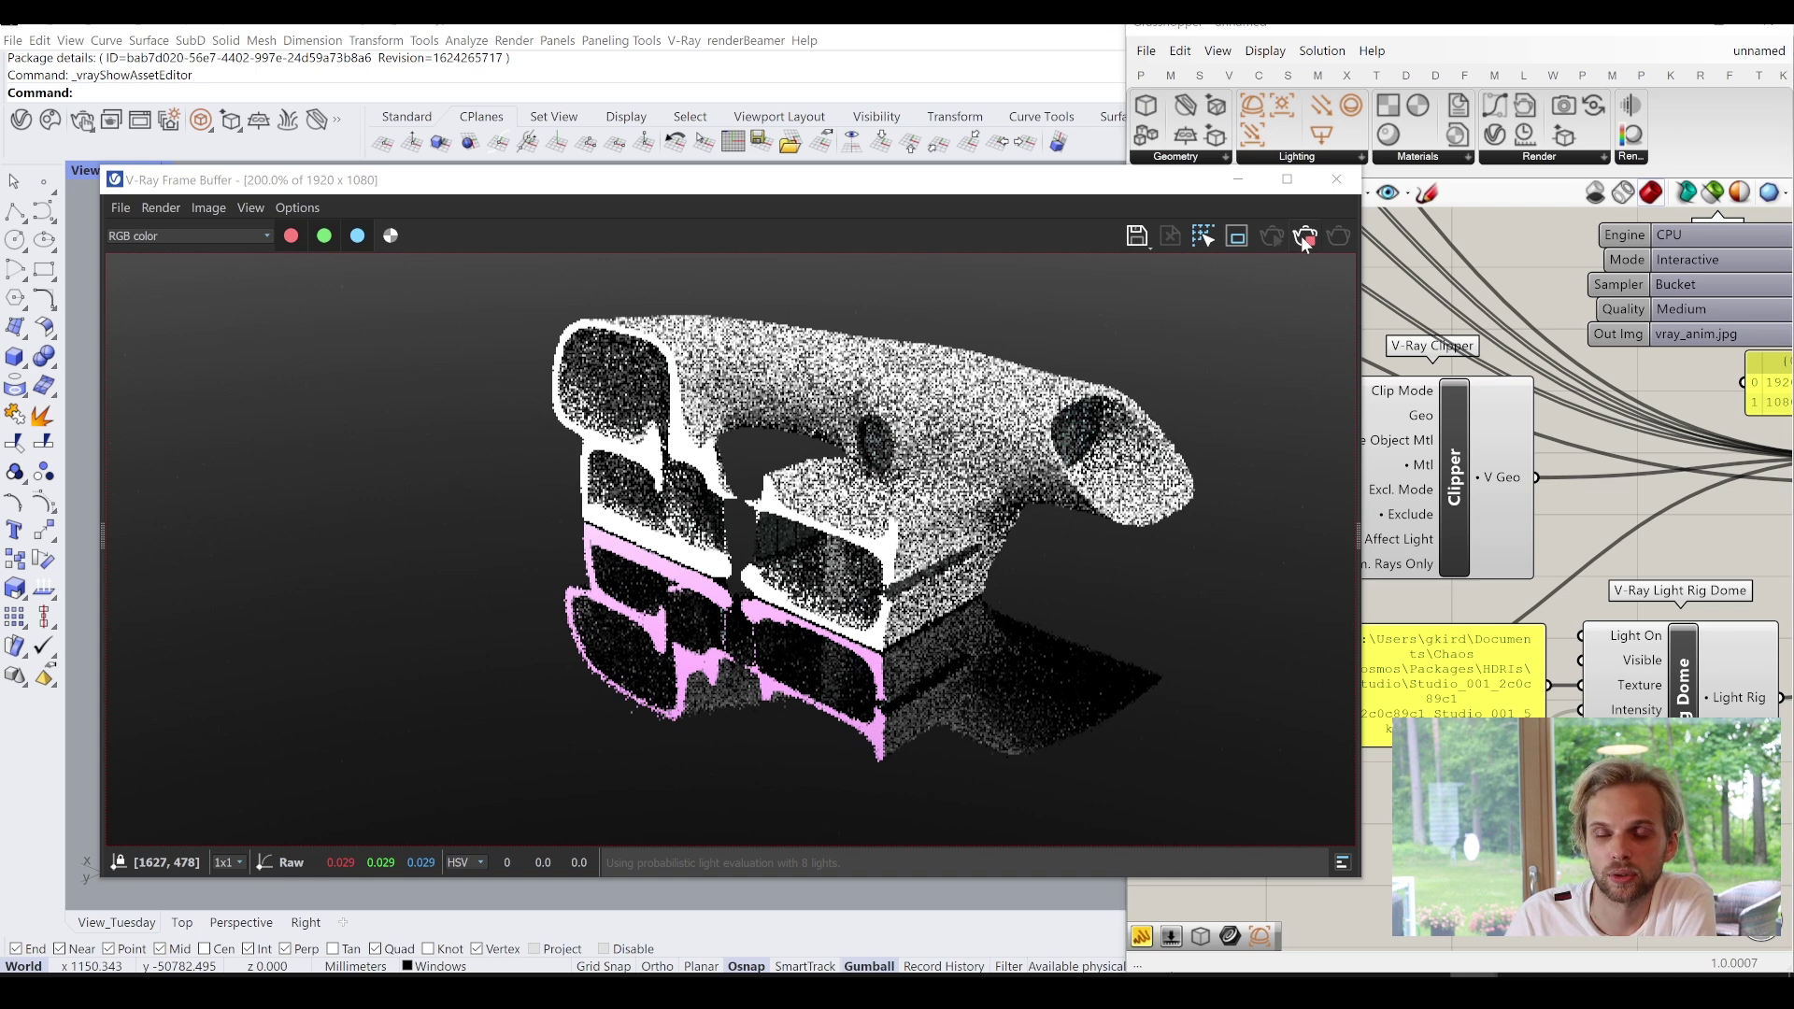
Close the V-Ray Frame Buffer and set the V-Ray Render mode to Production.
click(1337, 179)
right_drag(1545, 277, 1219, 353)
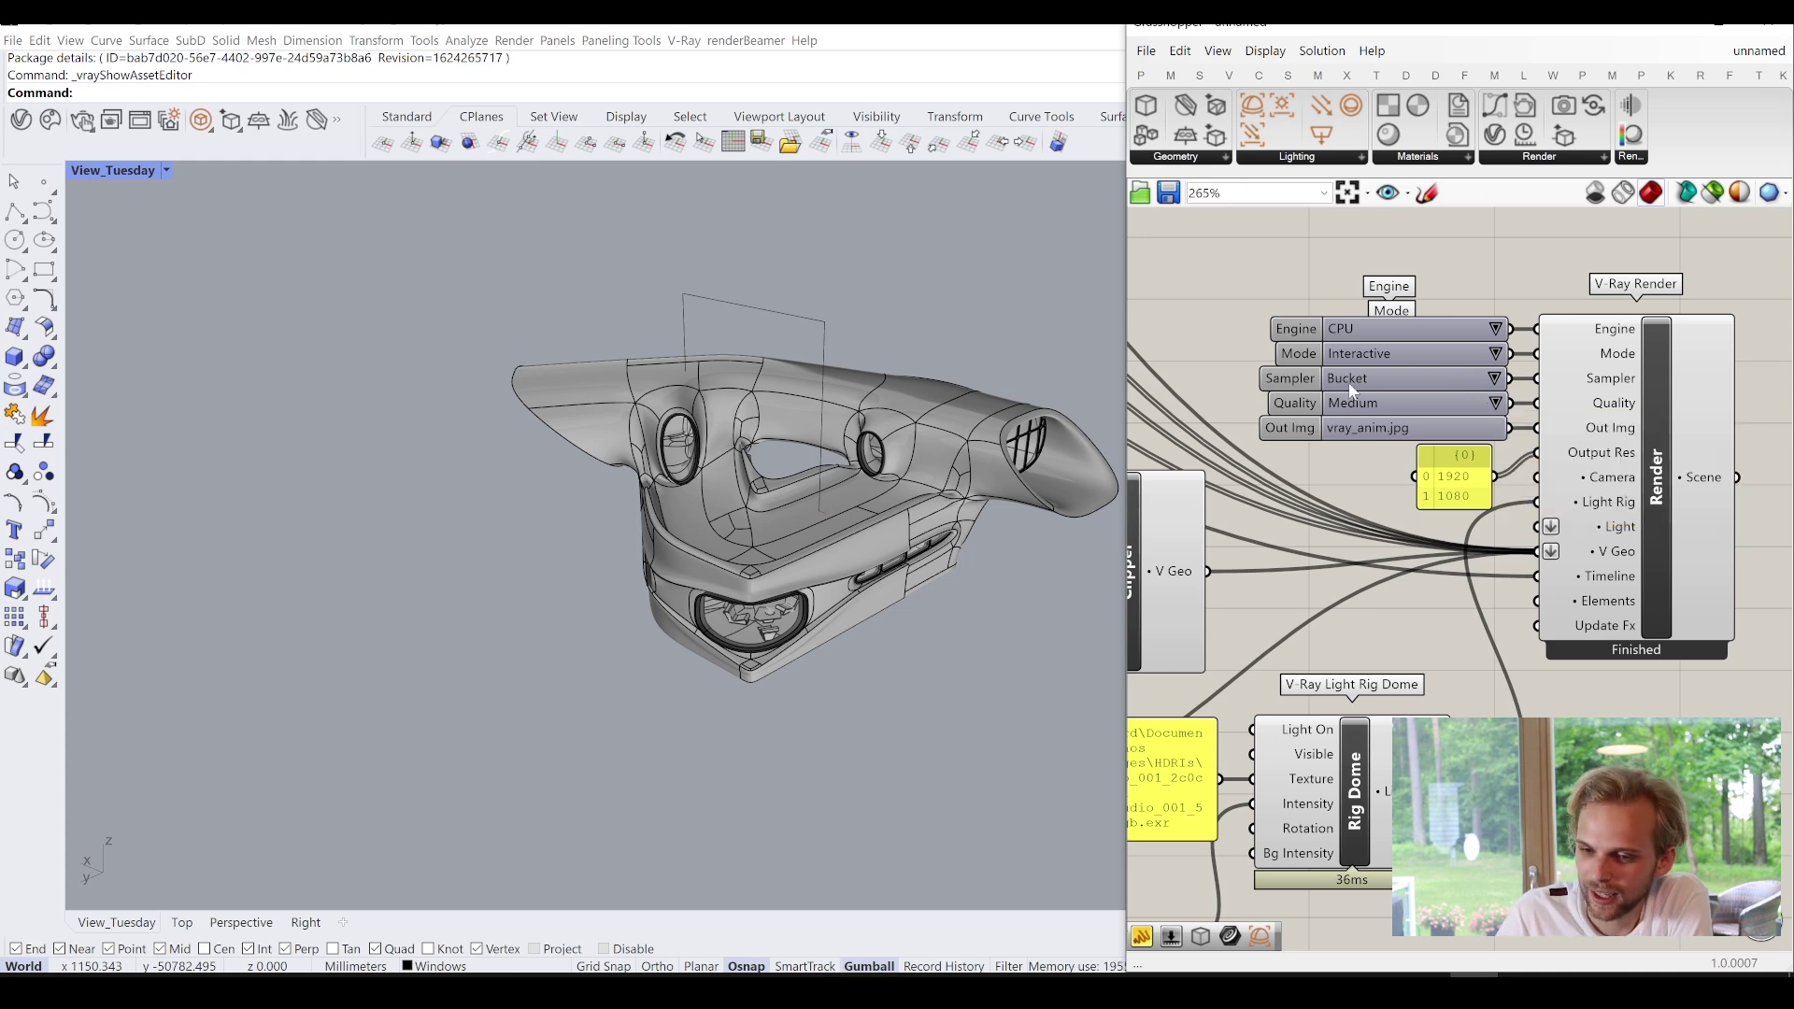
scroll(1391, 390, up, 4)
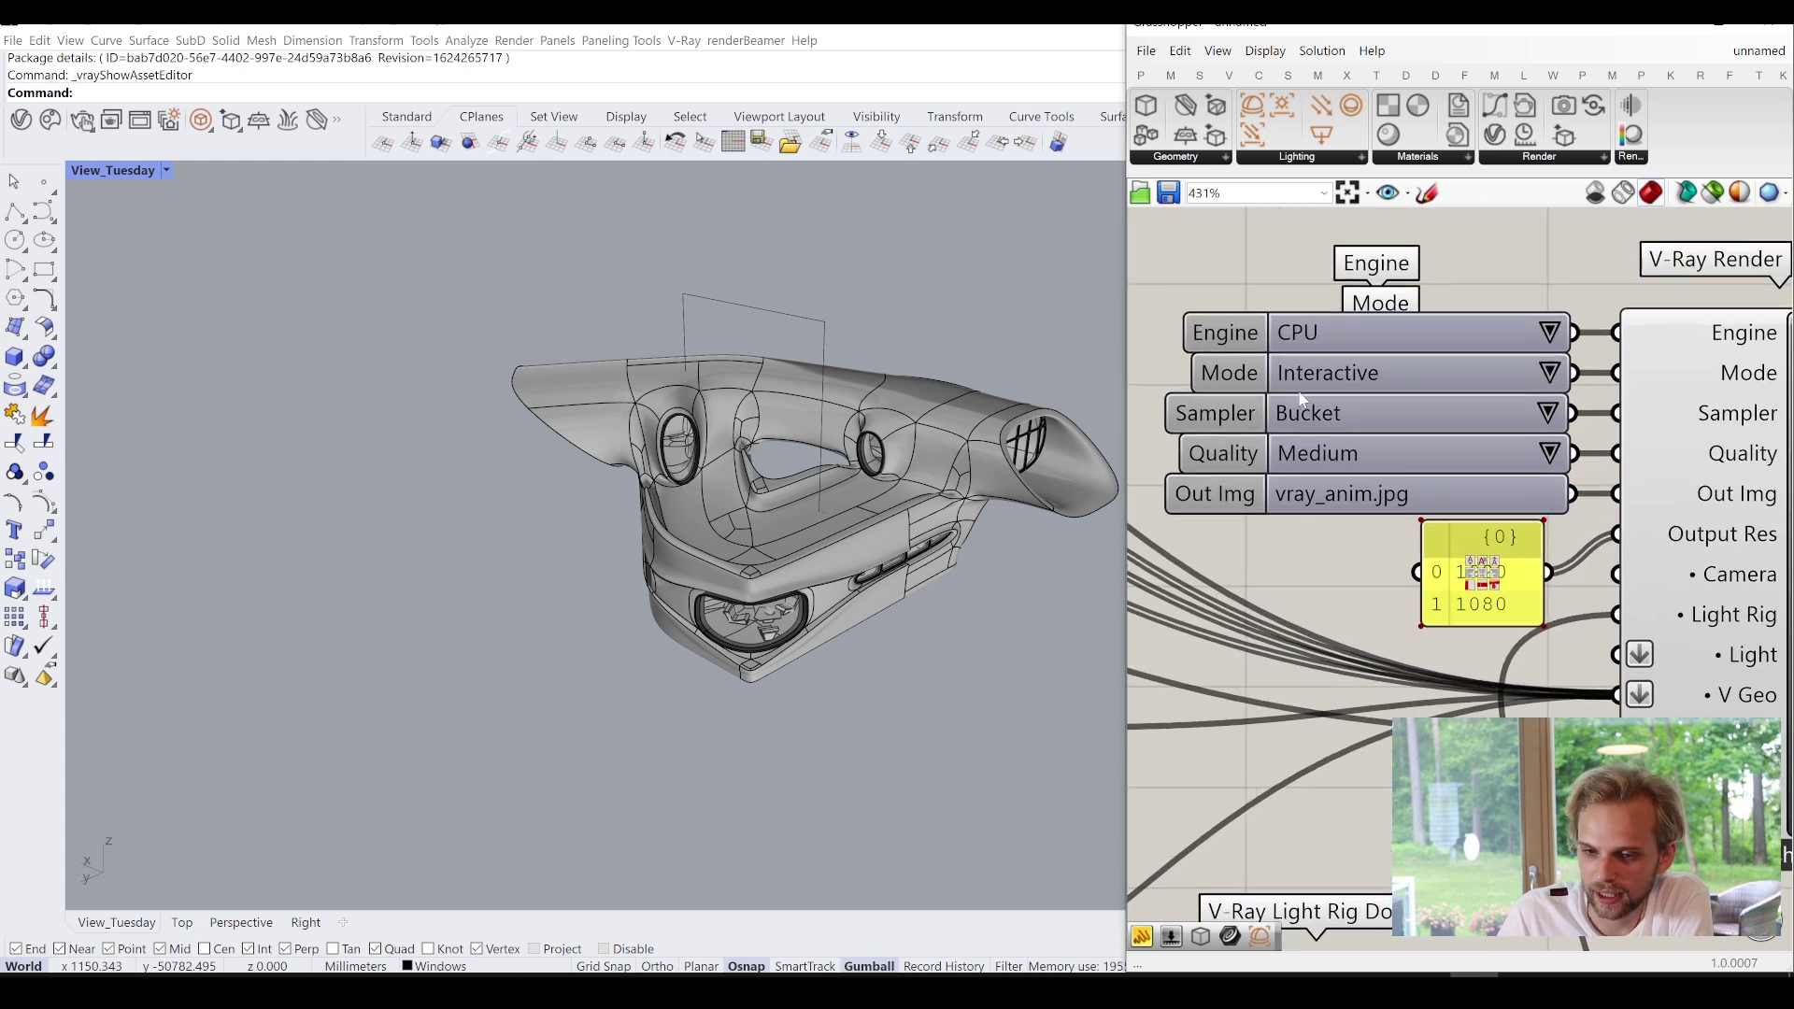
click(1549, 376)
click(1577, 406)
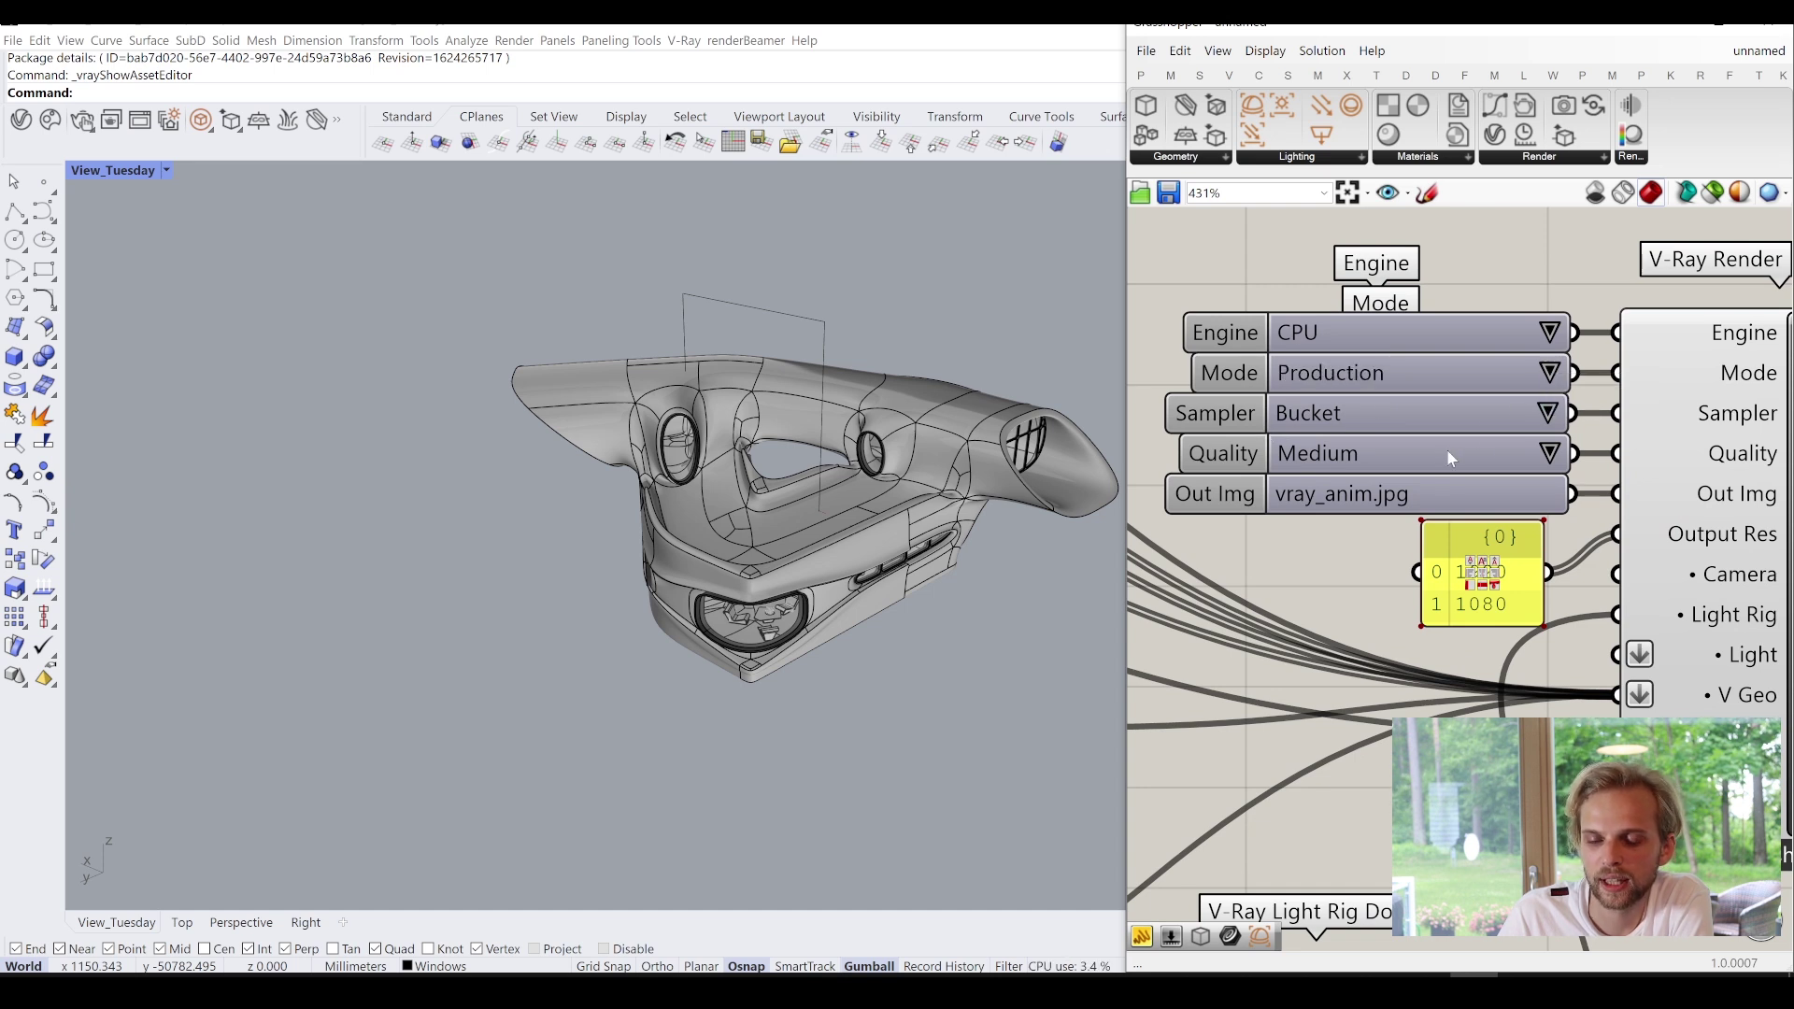
click(1549, 455)
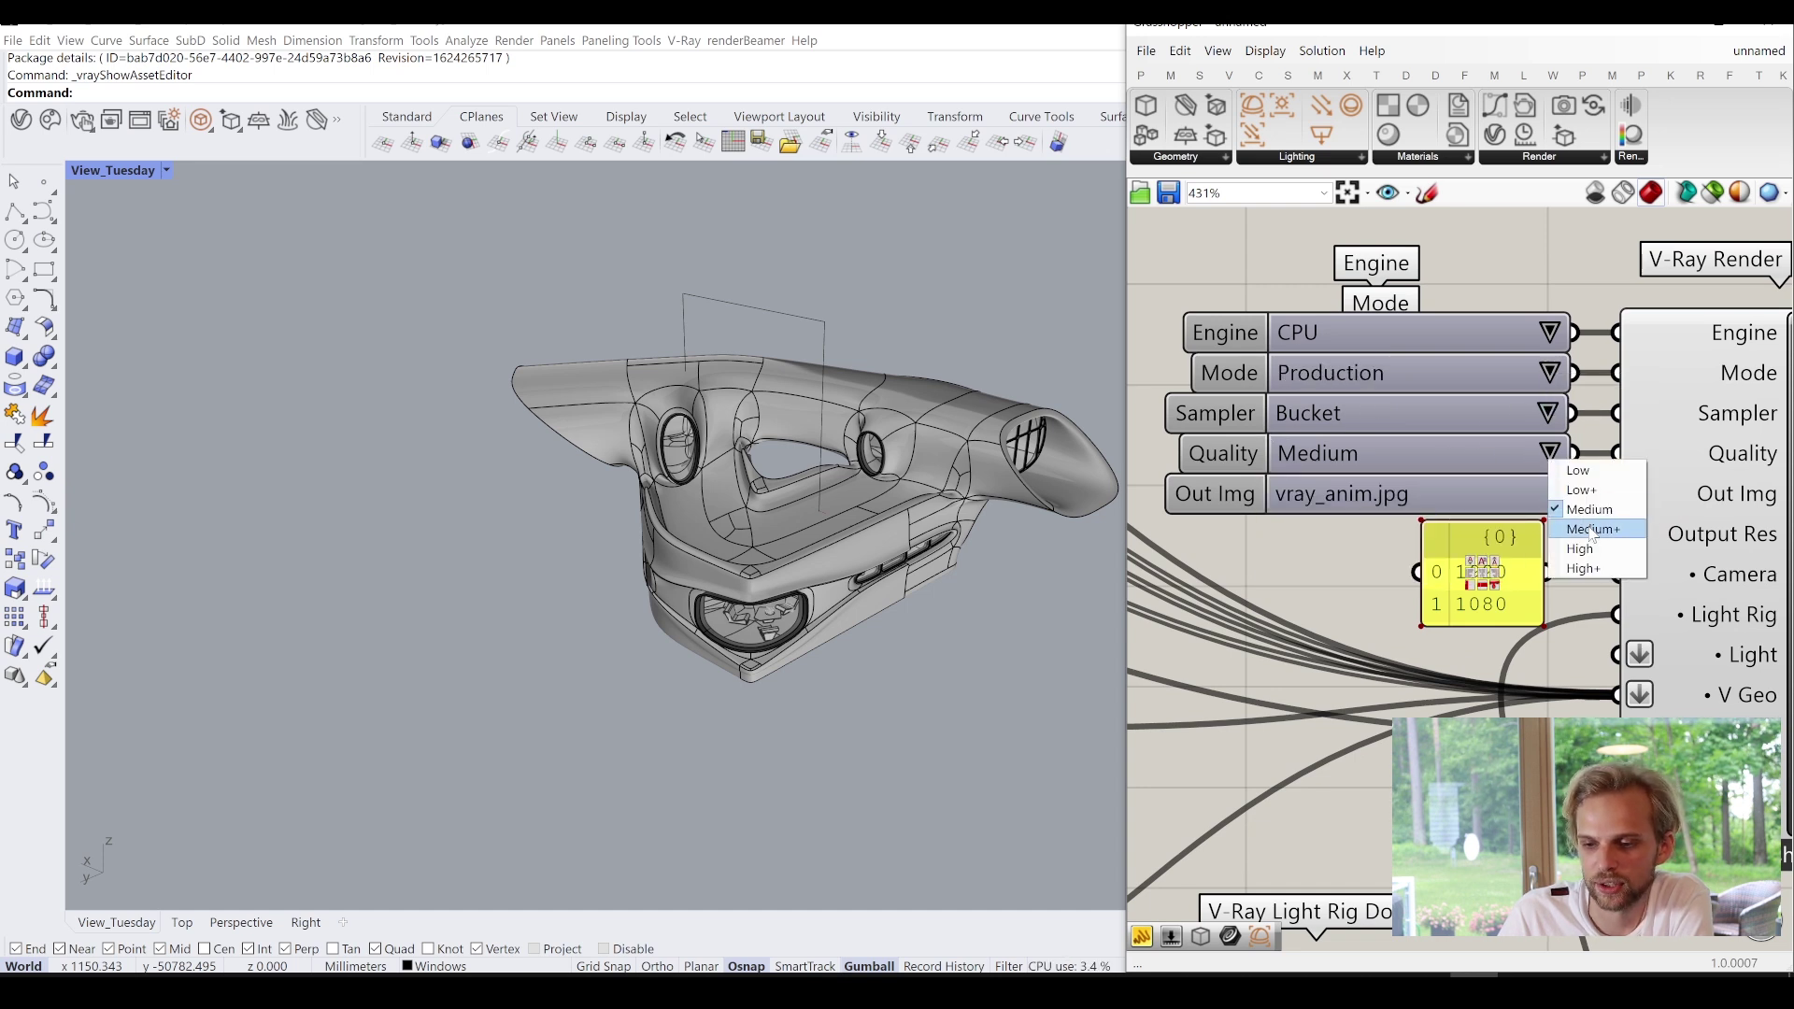
click(1517, 239)
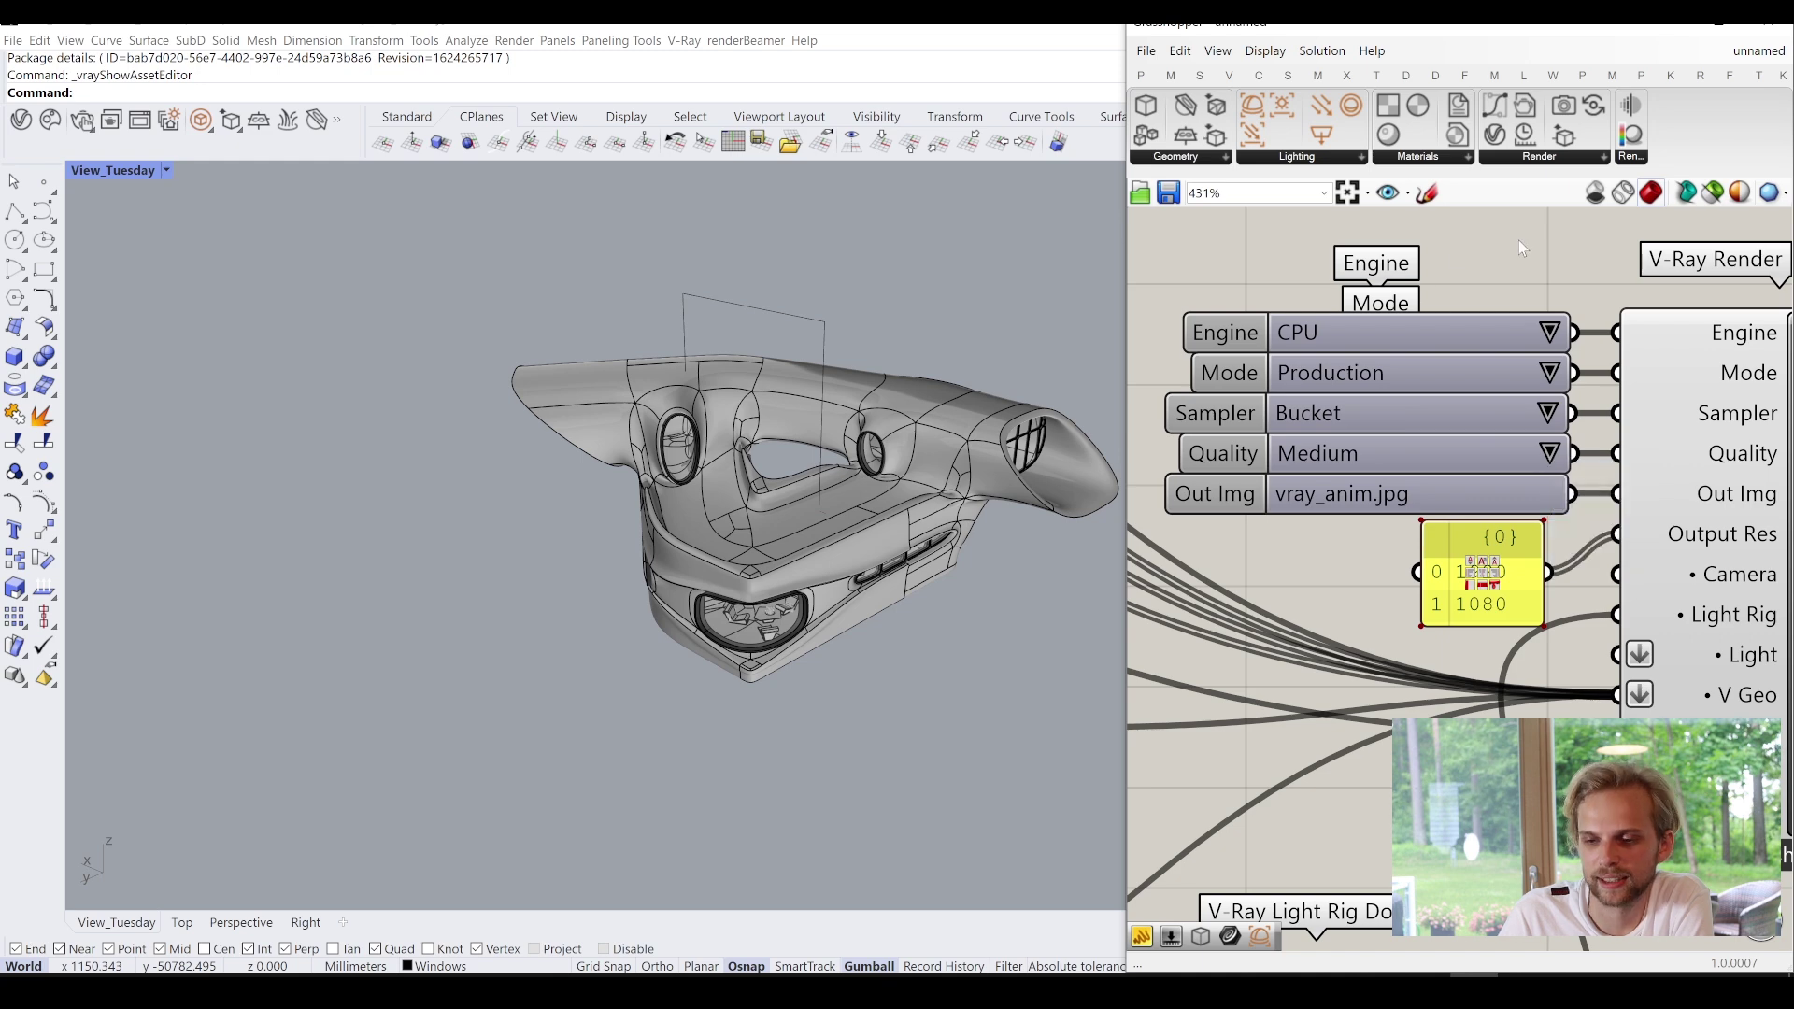
Group all components of the V-Ray animation definition and move the group away from the smaller group above it.
scroll(1355, 563, down, 3)
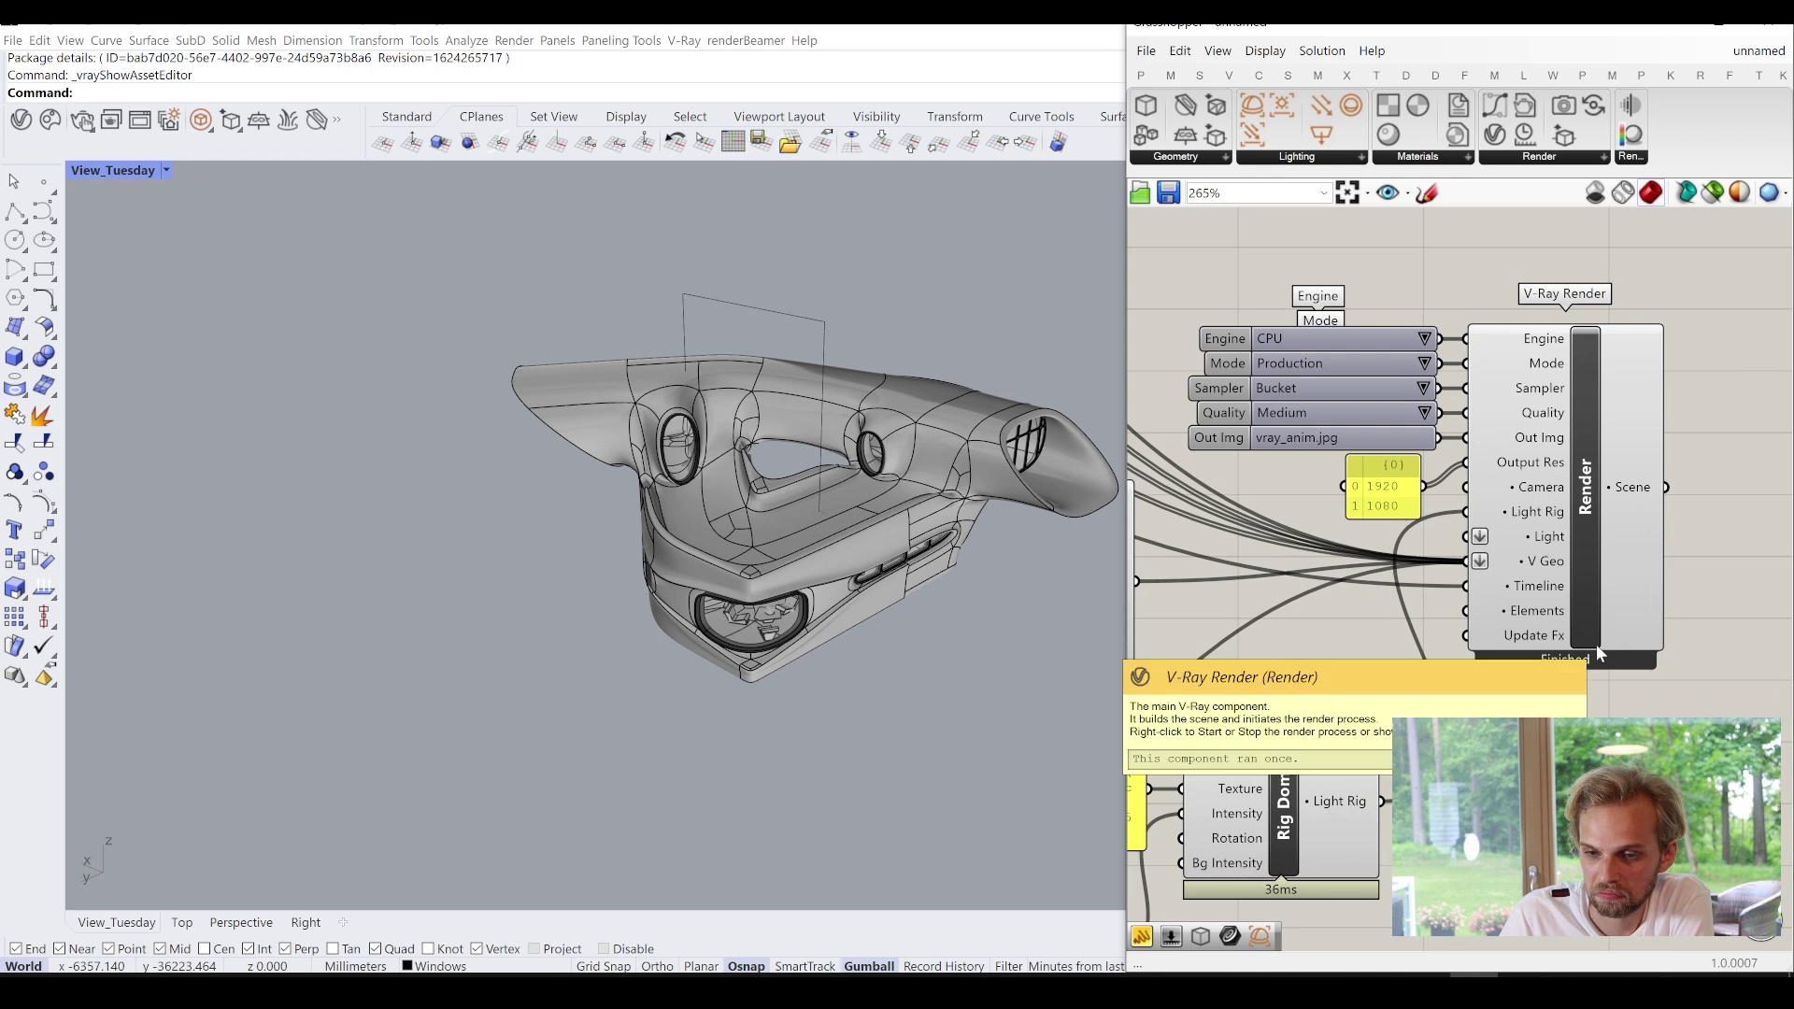
right_drag(1349, 525, 1513, 608)
scroll(1495, 561, down, 5)
scroll(1512, 608, down, 2)
drag(1690, 740, 1282, 456)
key(space)
click(1283, 398)
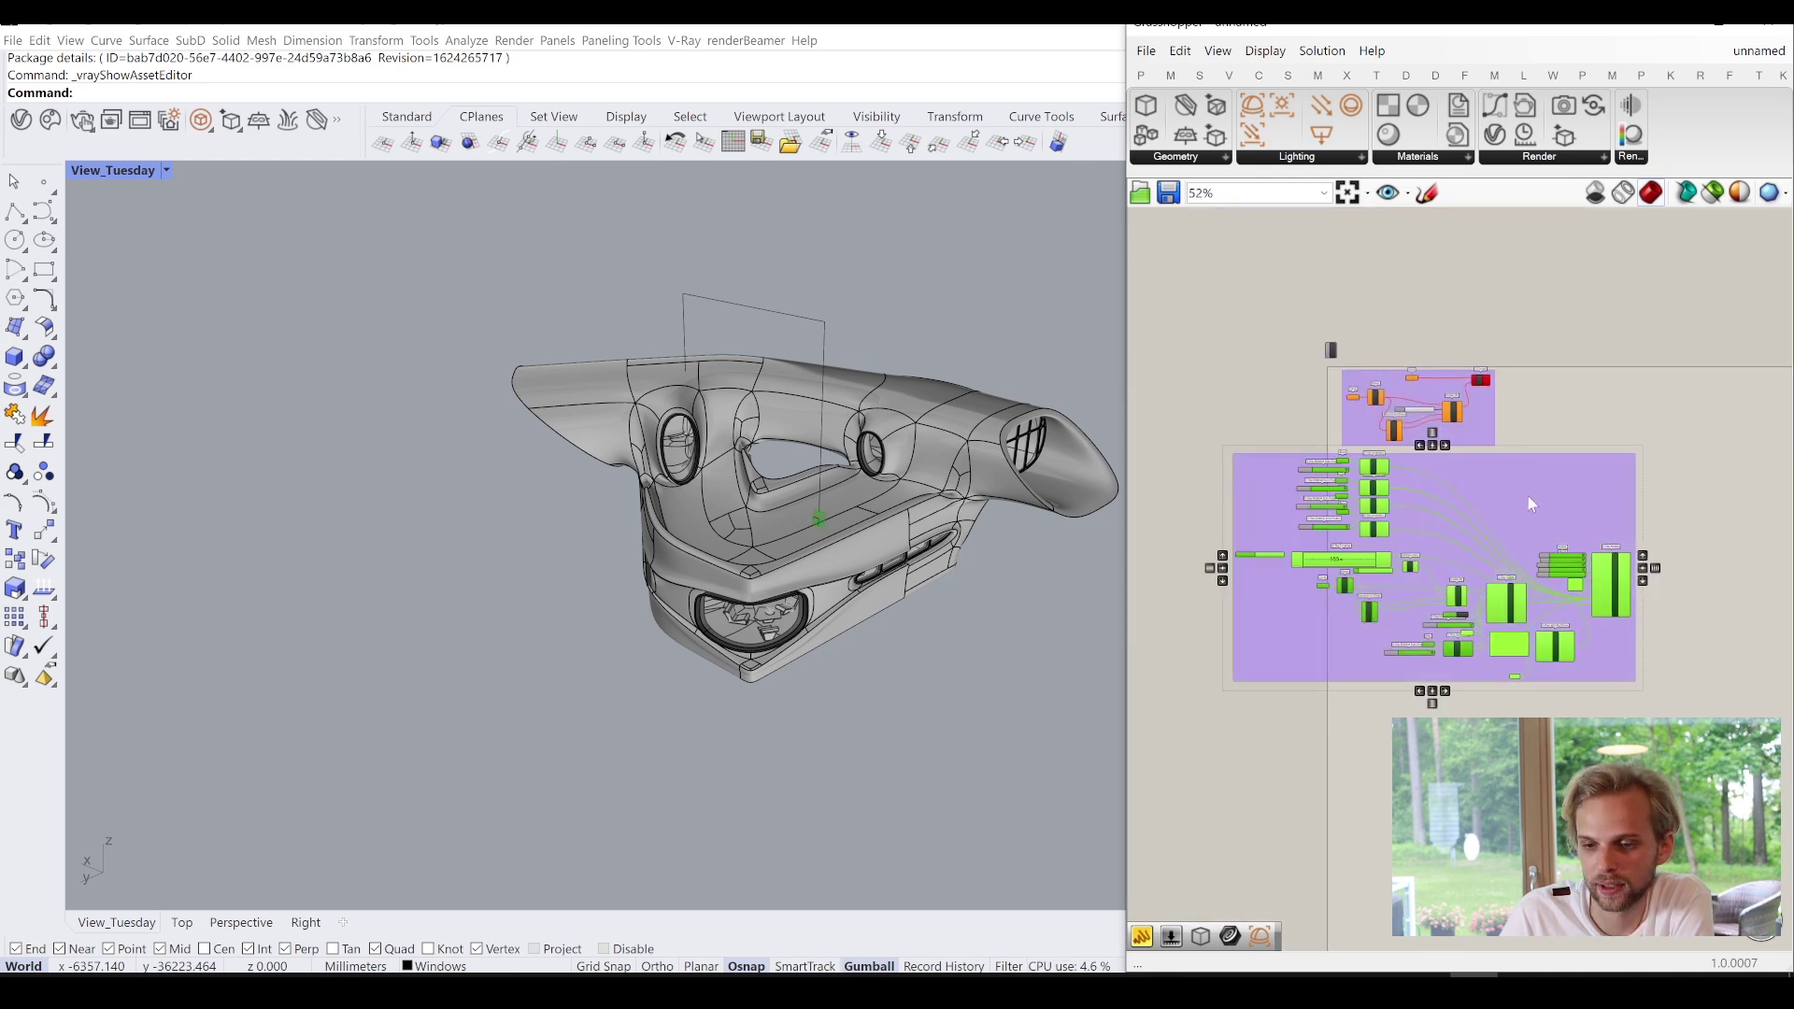
drag(1510, 492, 1612, 524)
Save the Grasshopper definition to the Desktop as 2_ways_to_make_sections.
click(1145, 50)
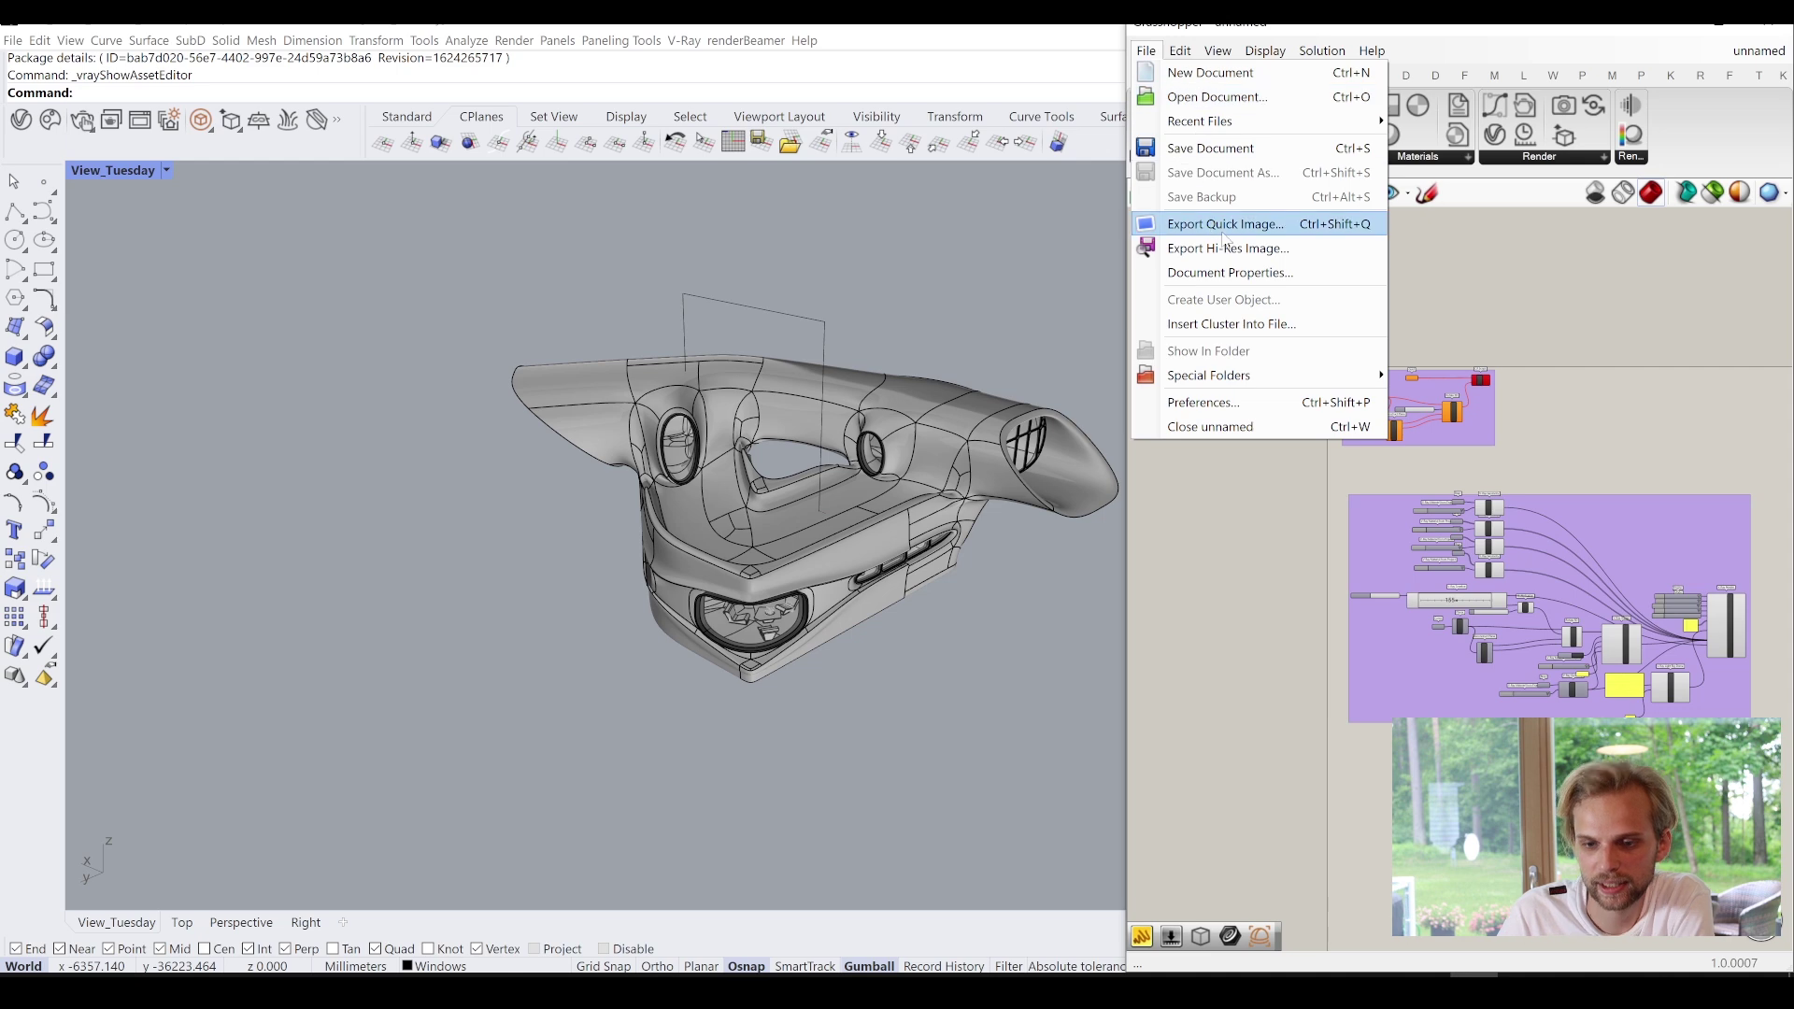
click(1242, 161)
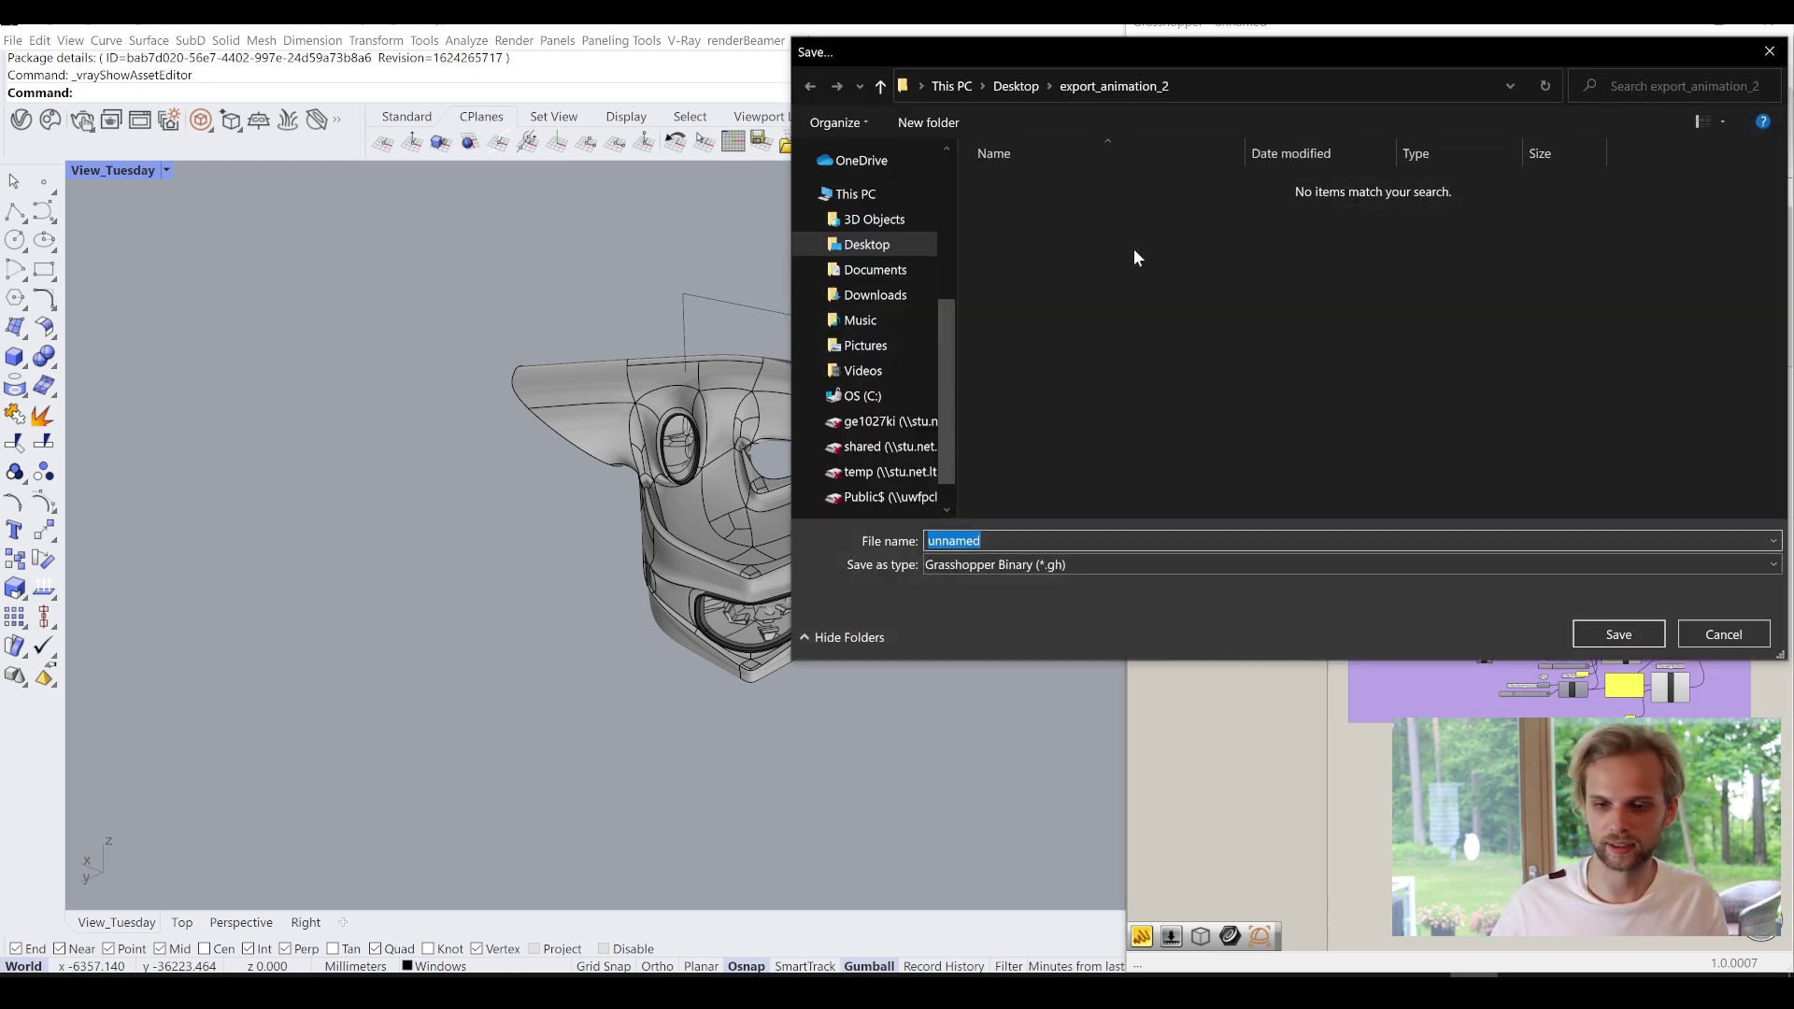
click(1007, 85)
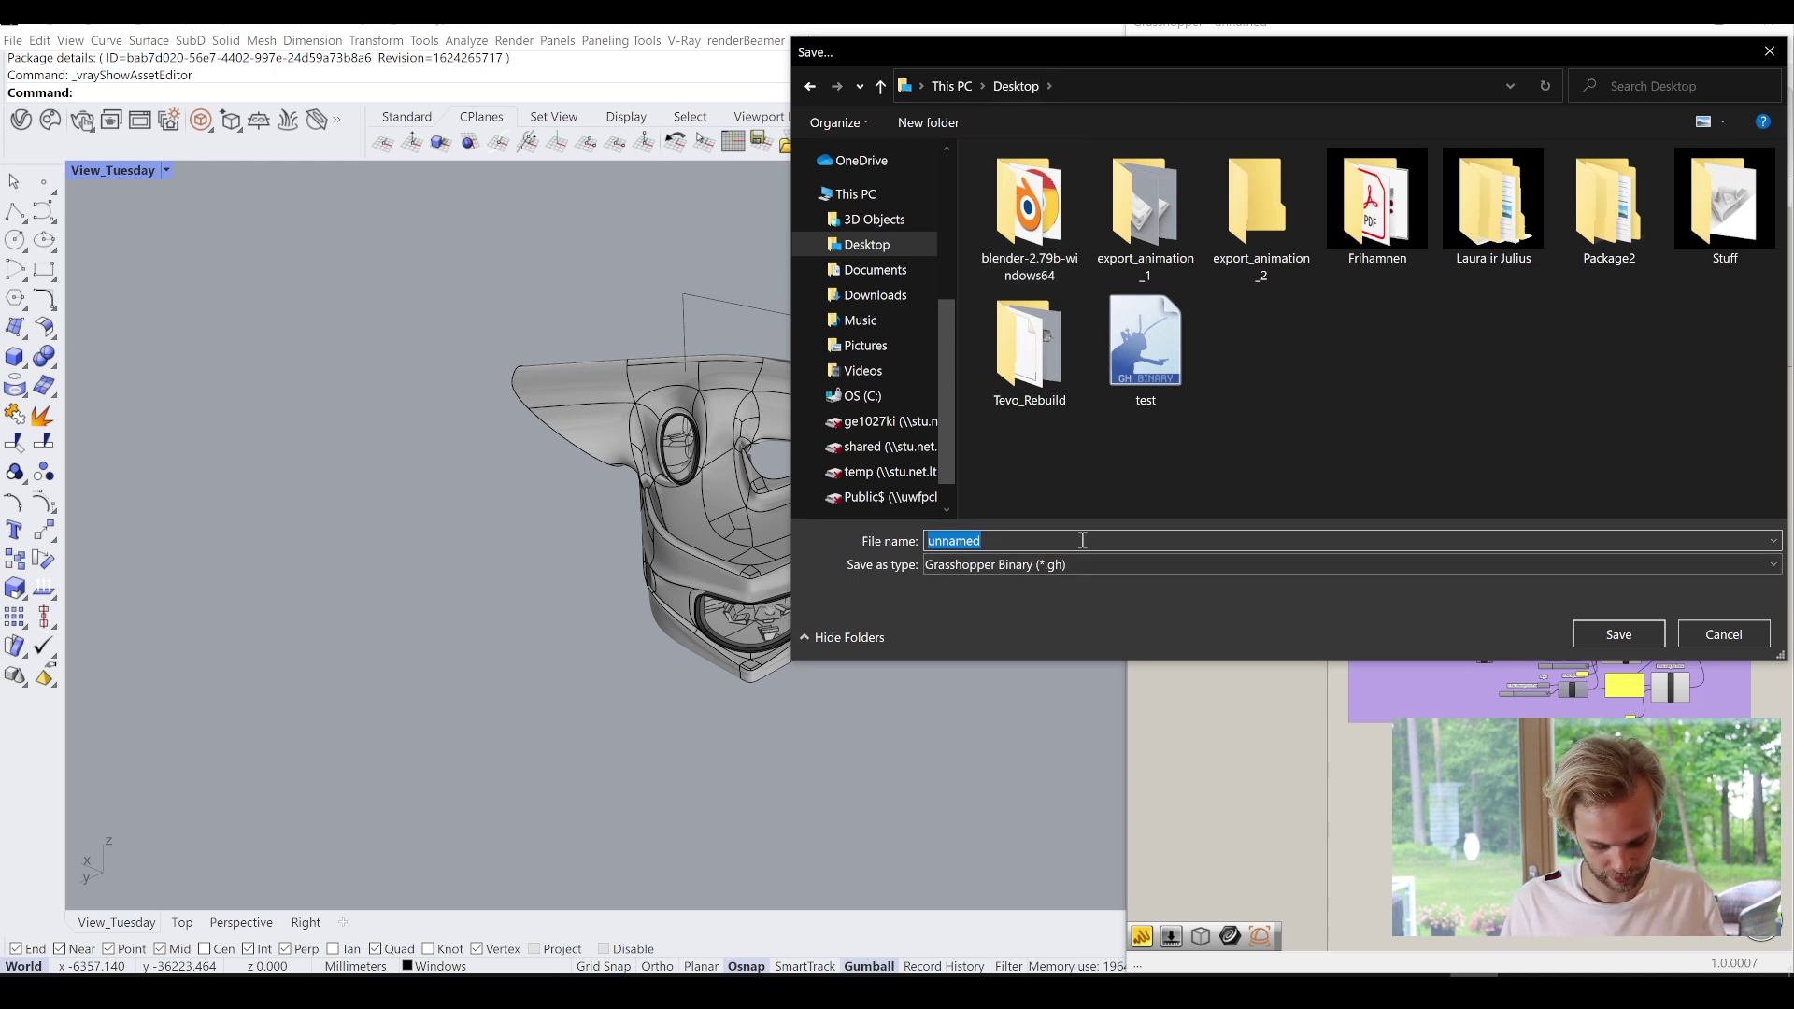
text(2_w)
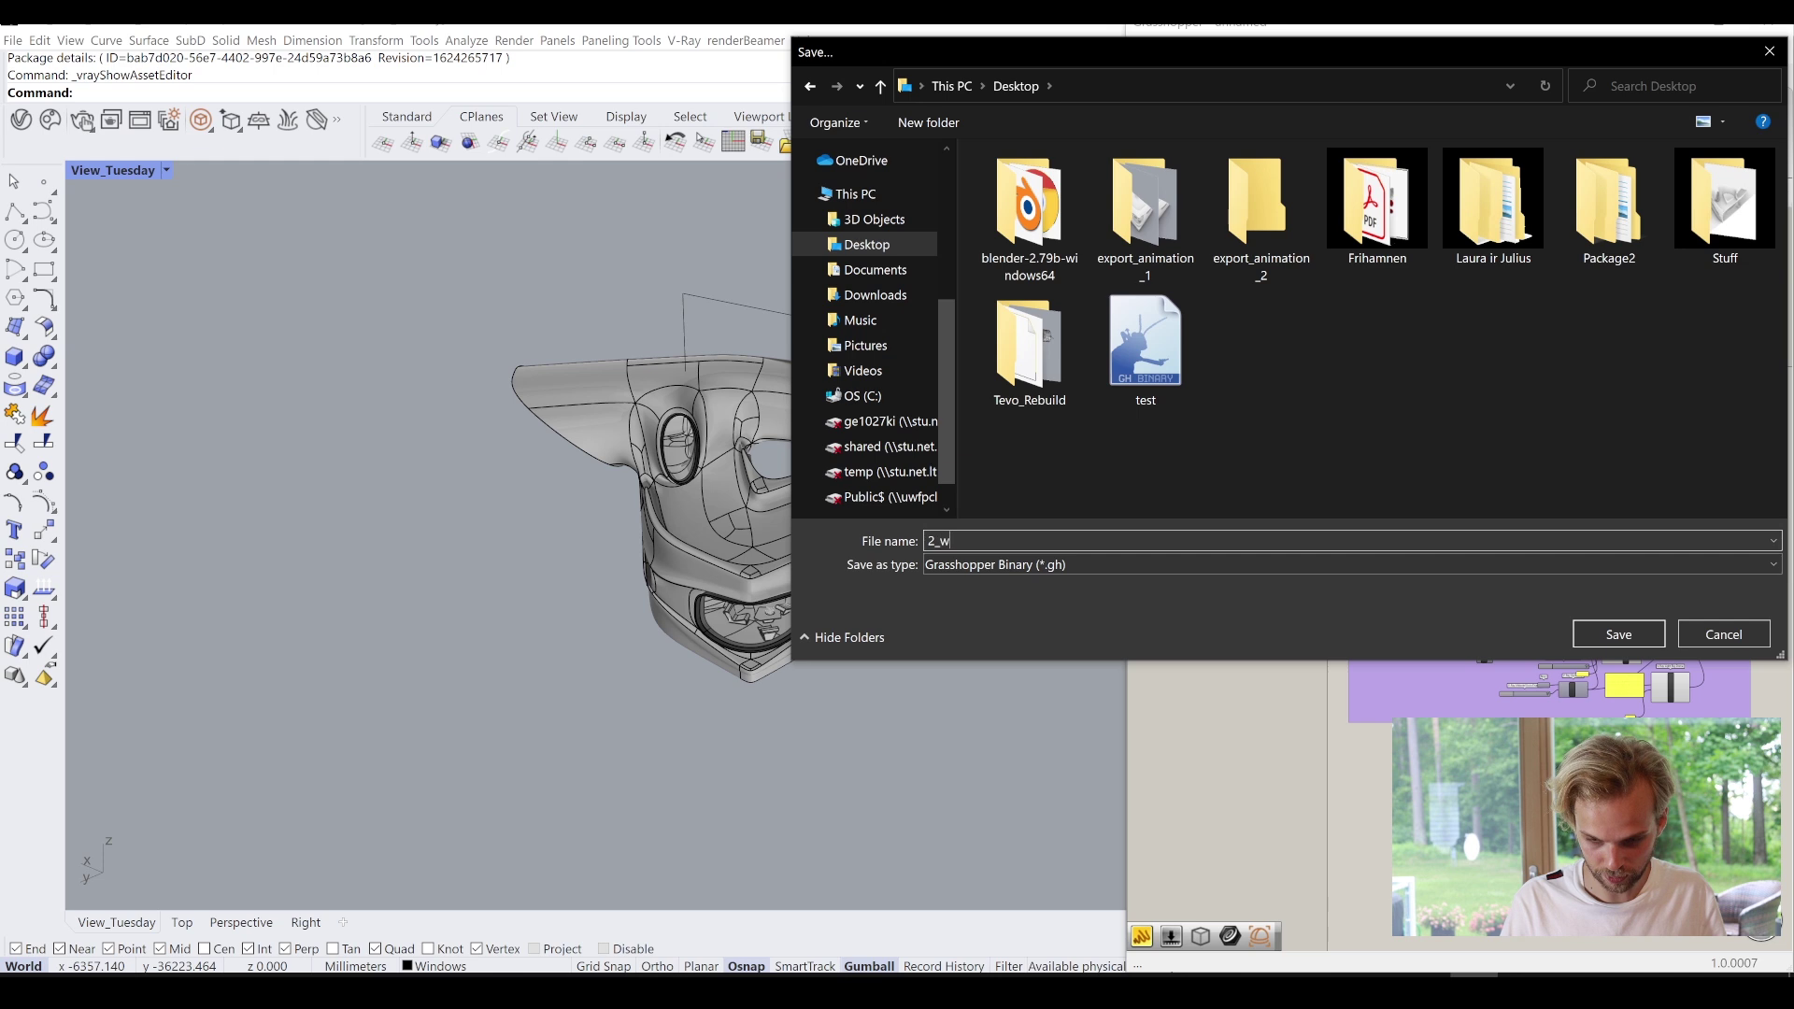
text(ays_to)
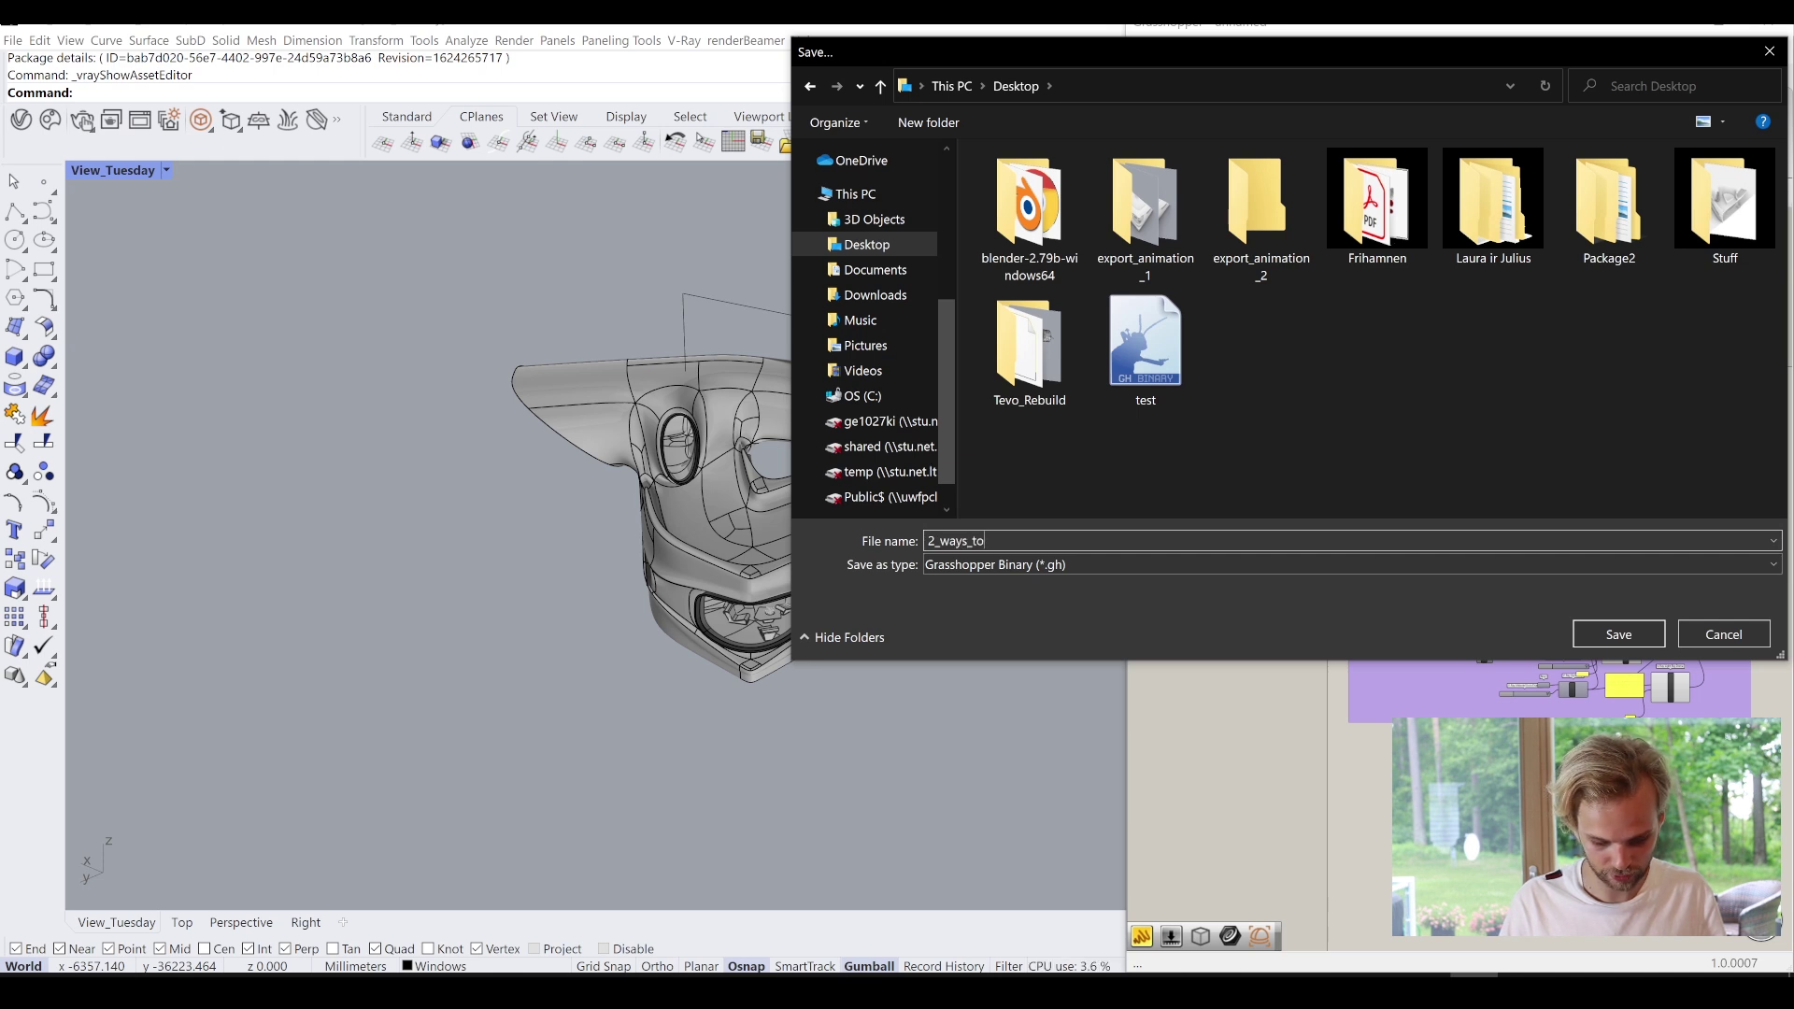
text(_make_sections)
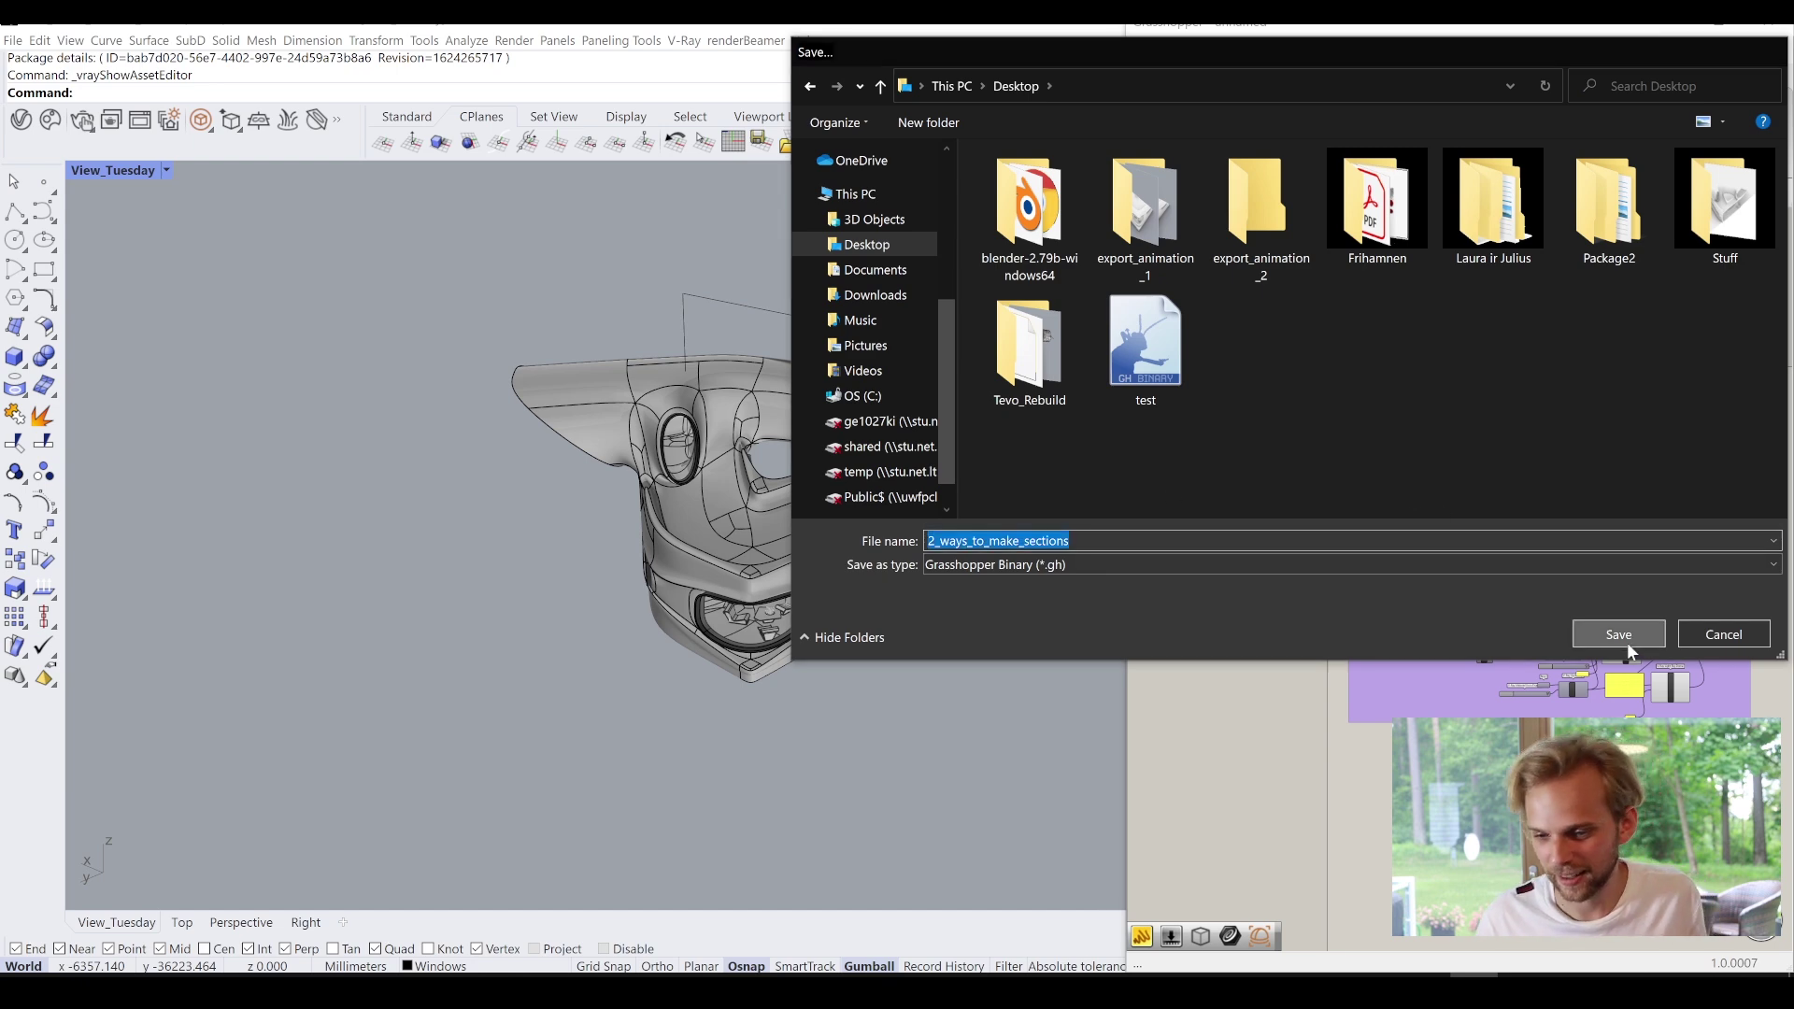
click(1628, 642)
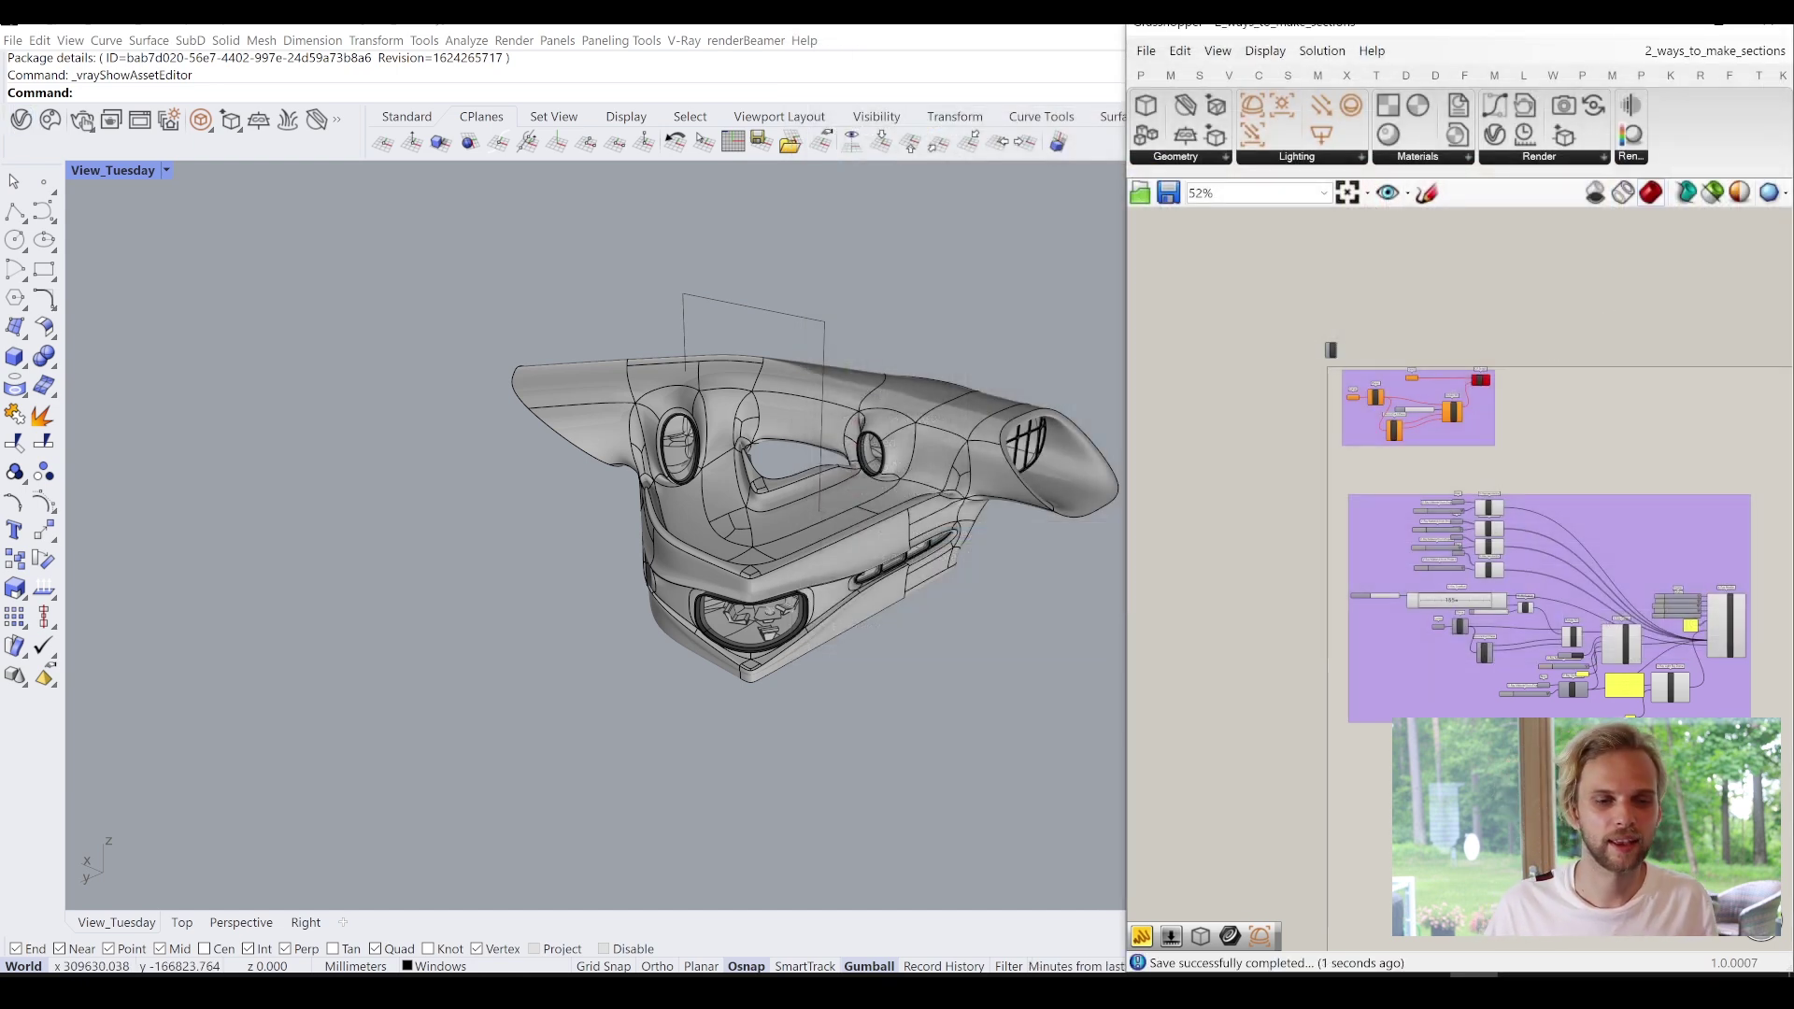
Save the Rhino model to the Desktop under the new name 2_ways_to_make_sections.
click(14, 42)
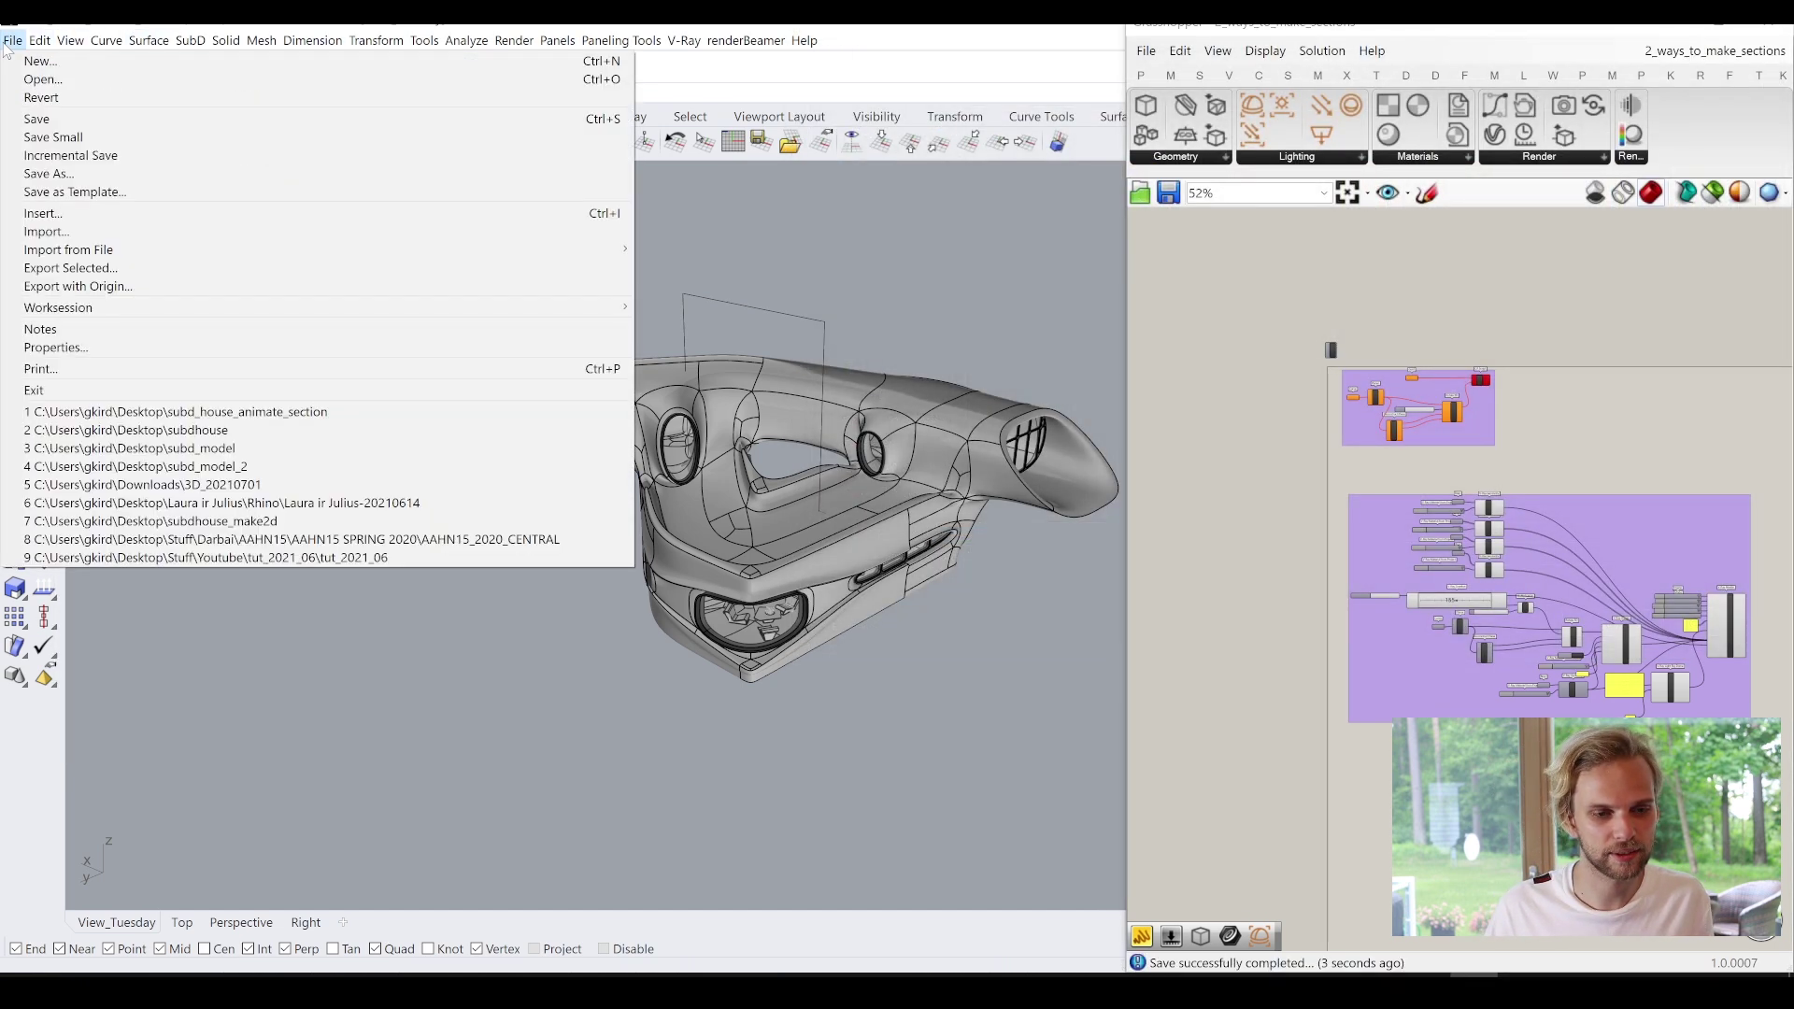
click(98, 174)
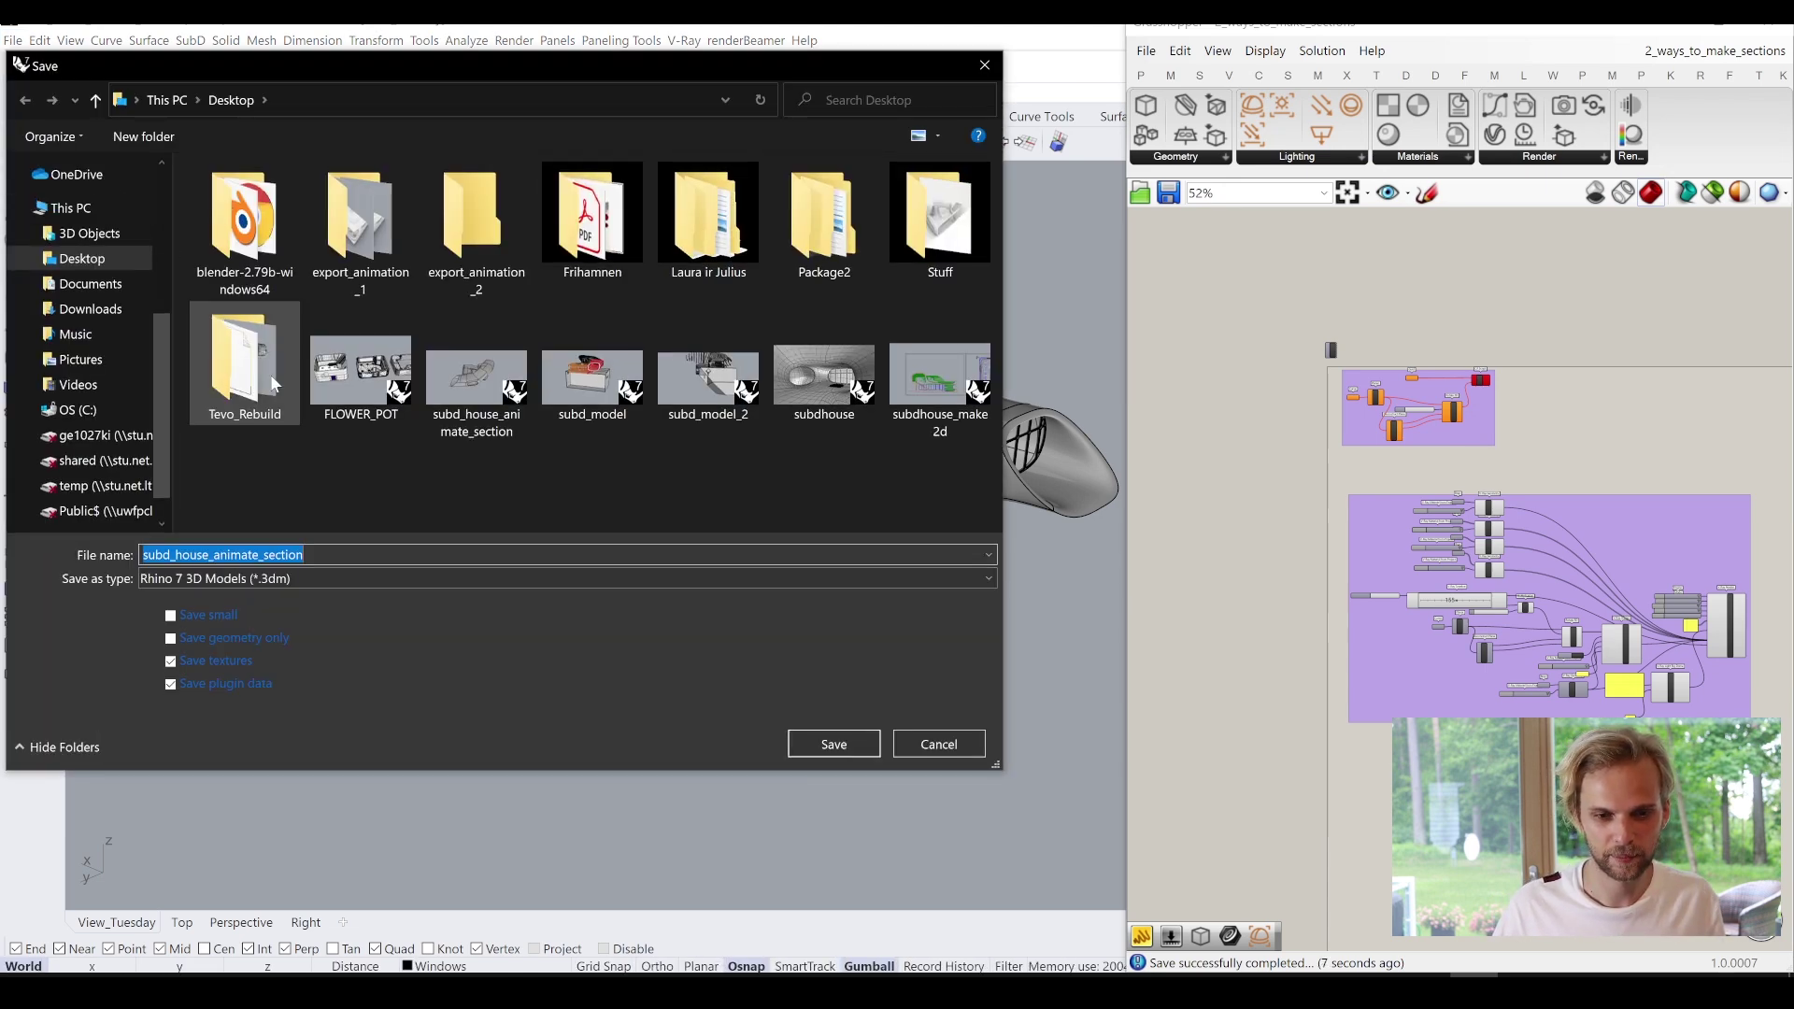
text(2_way)
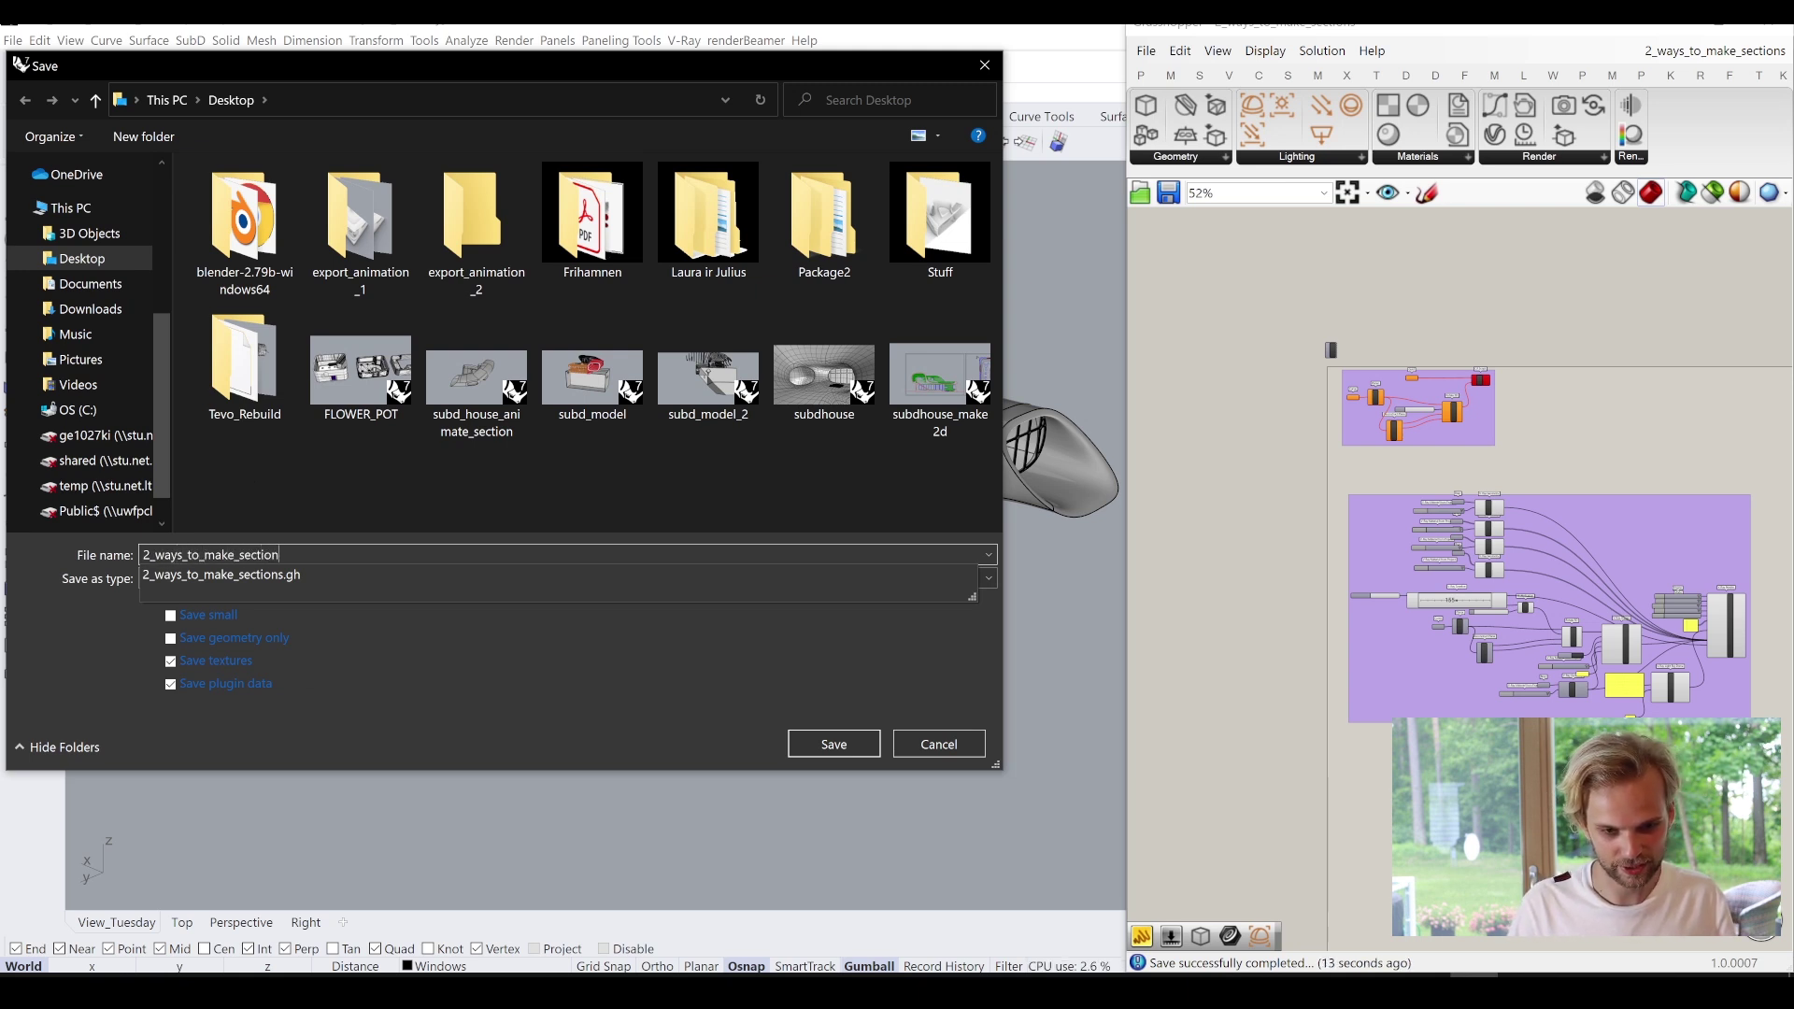
click(315, 491)
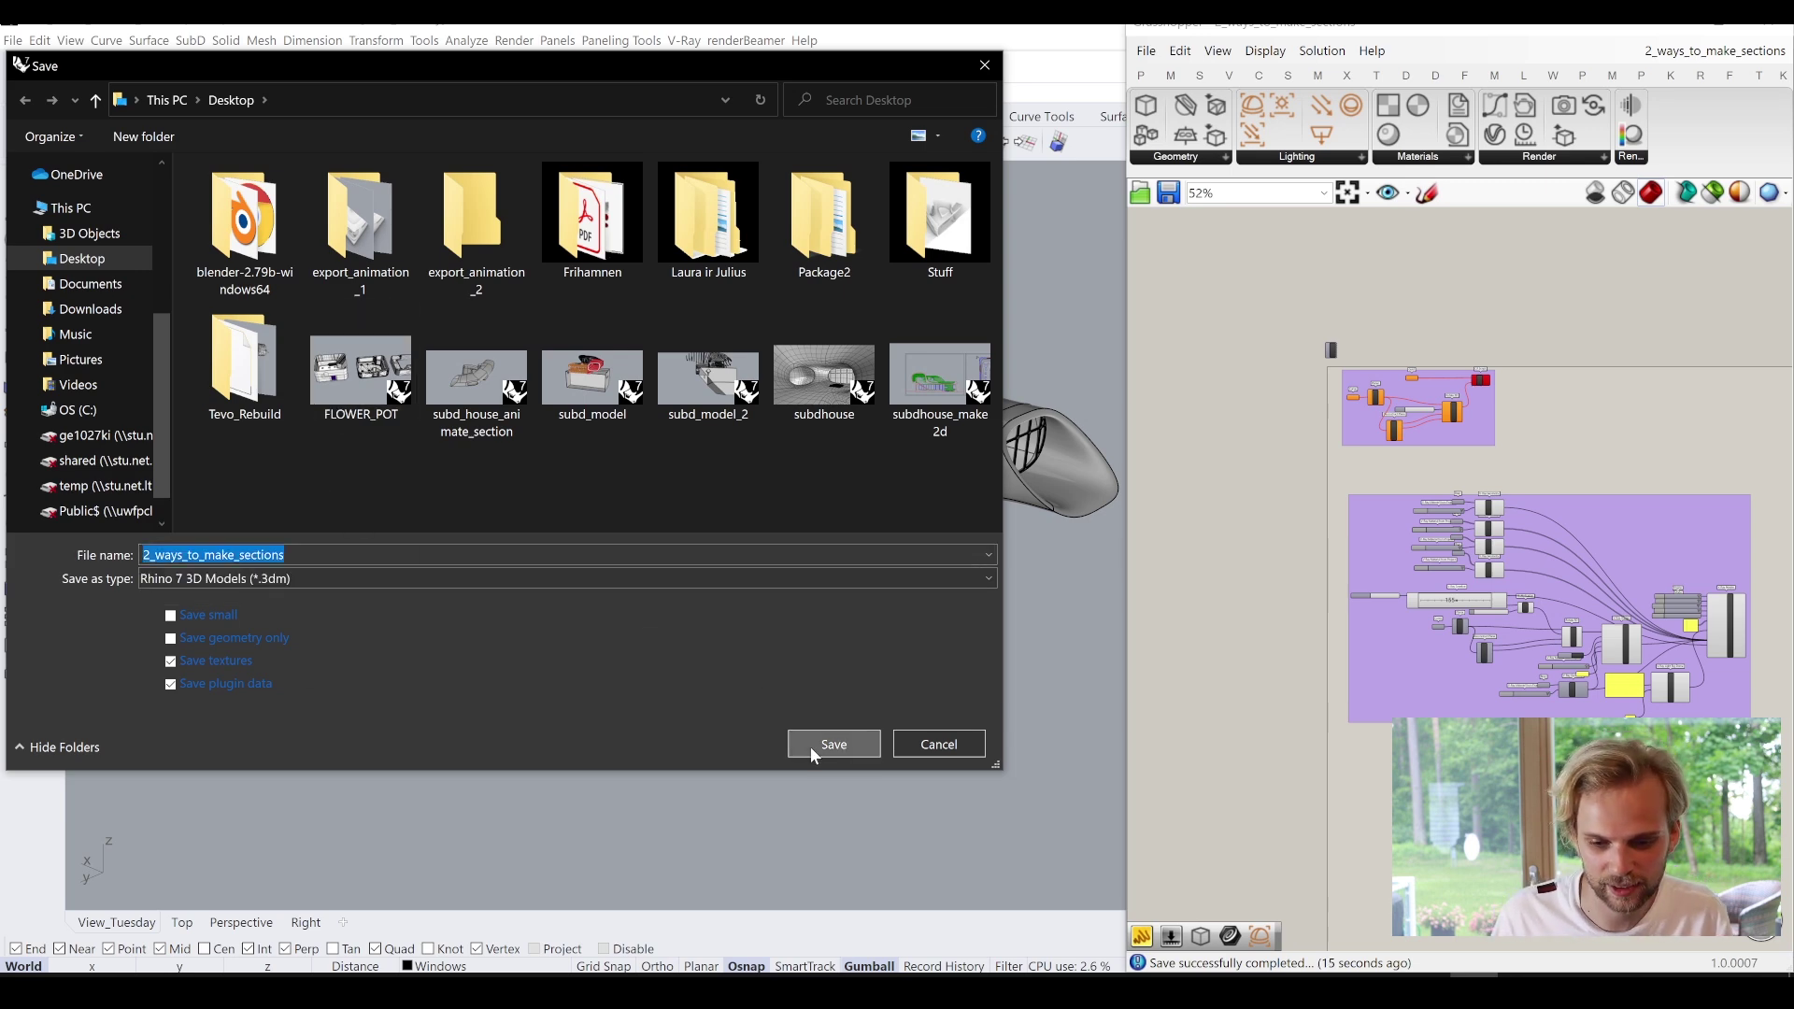
click(809, 746)
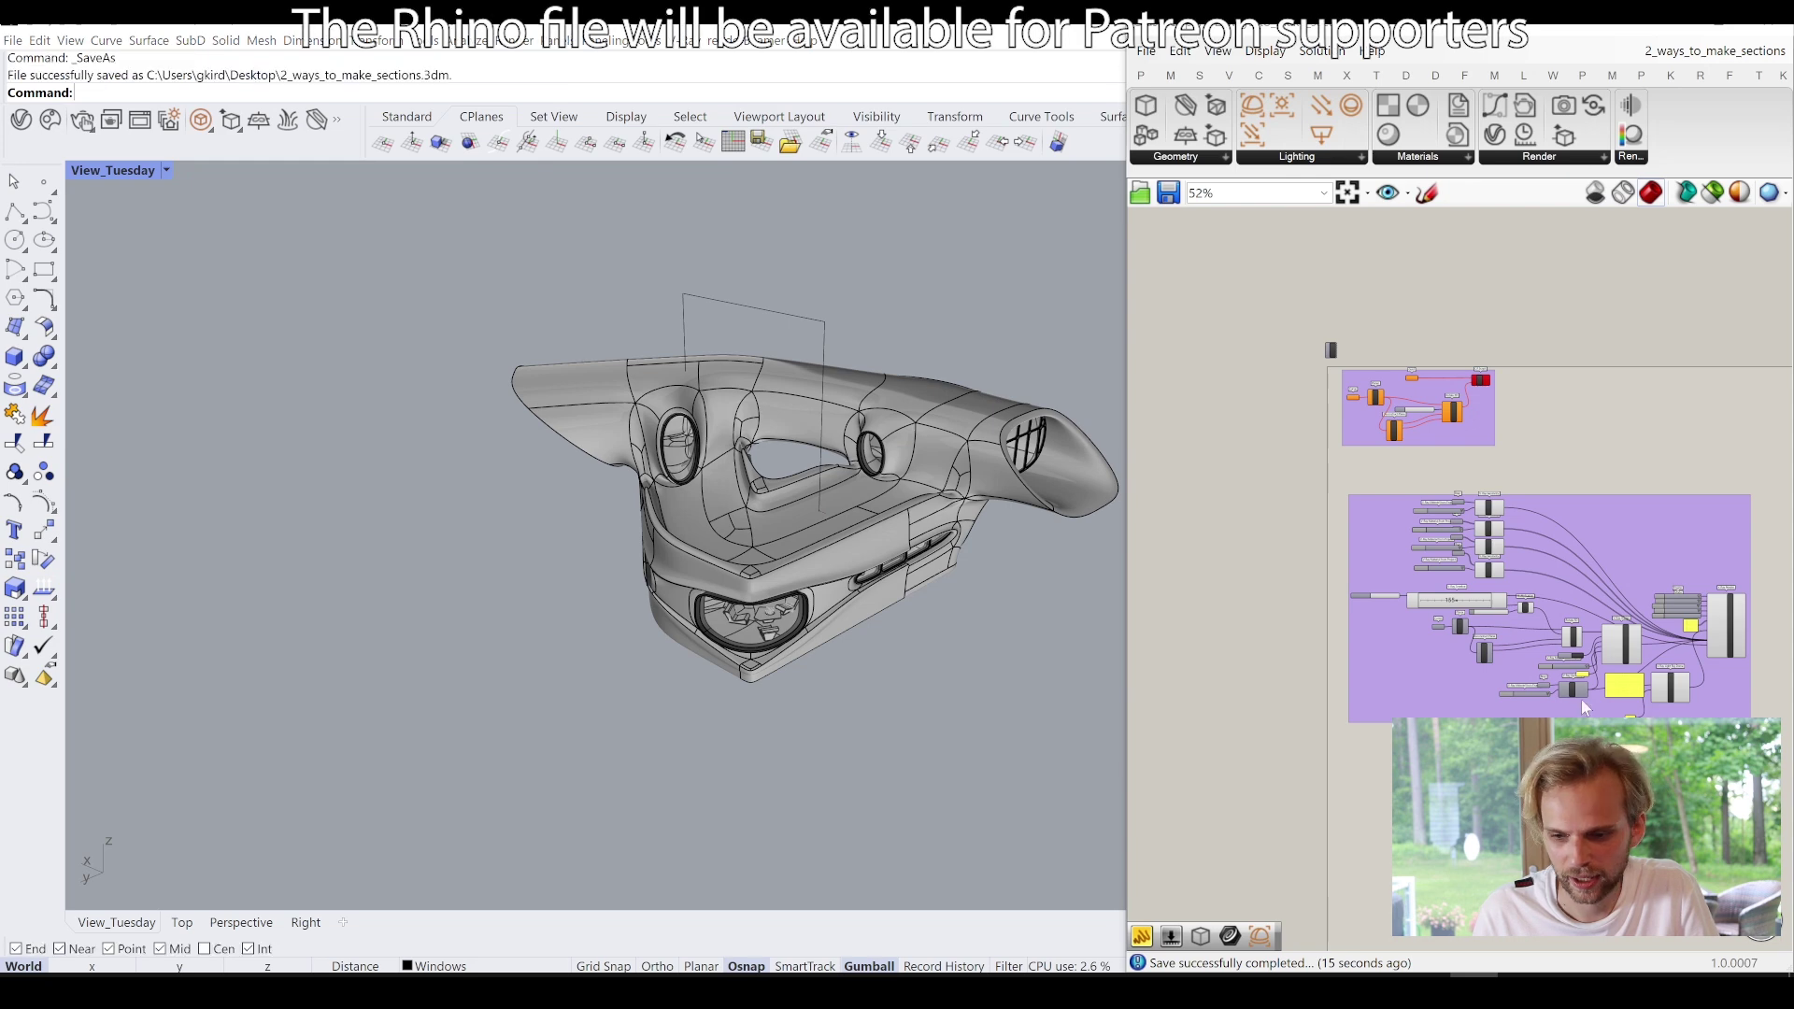
Open the V-Ray Render component's render command options.
scroll(1542, 673, up, 2)
scroll(1516, 662, up, 6)
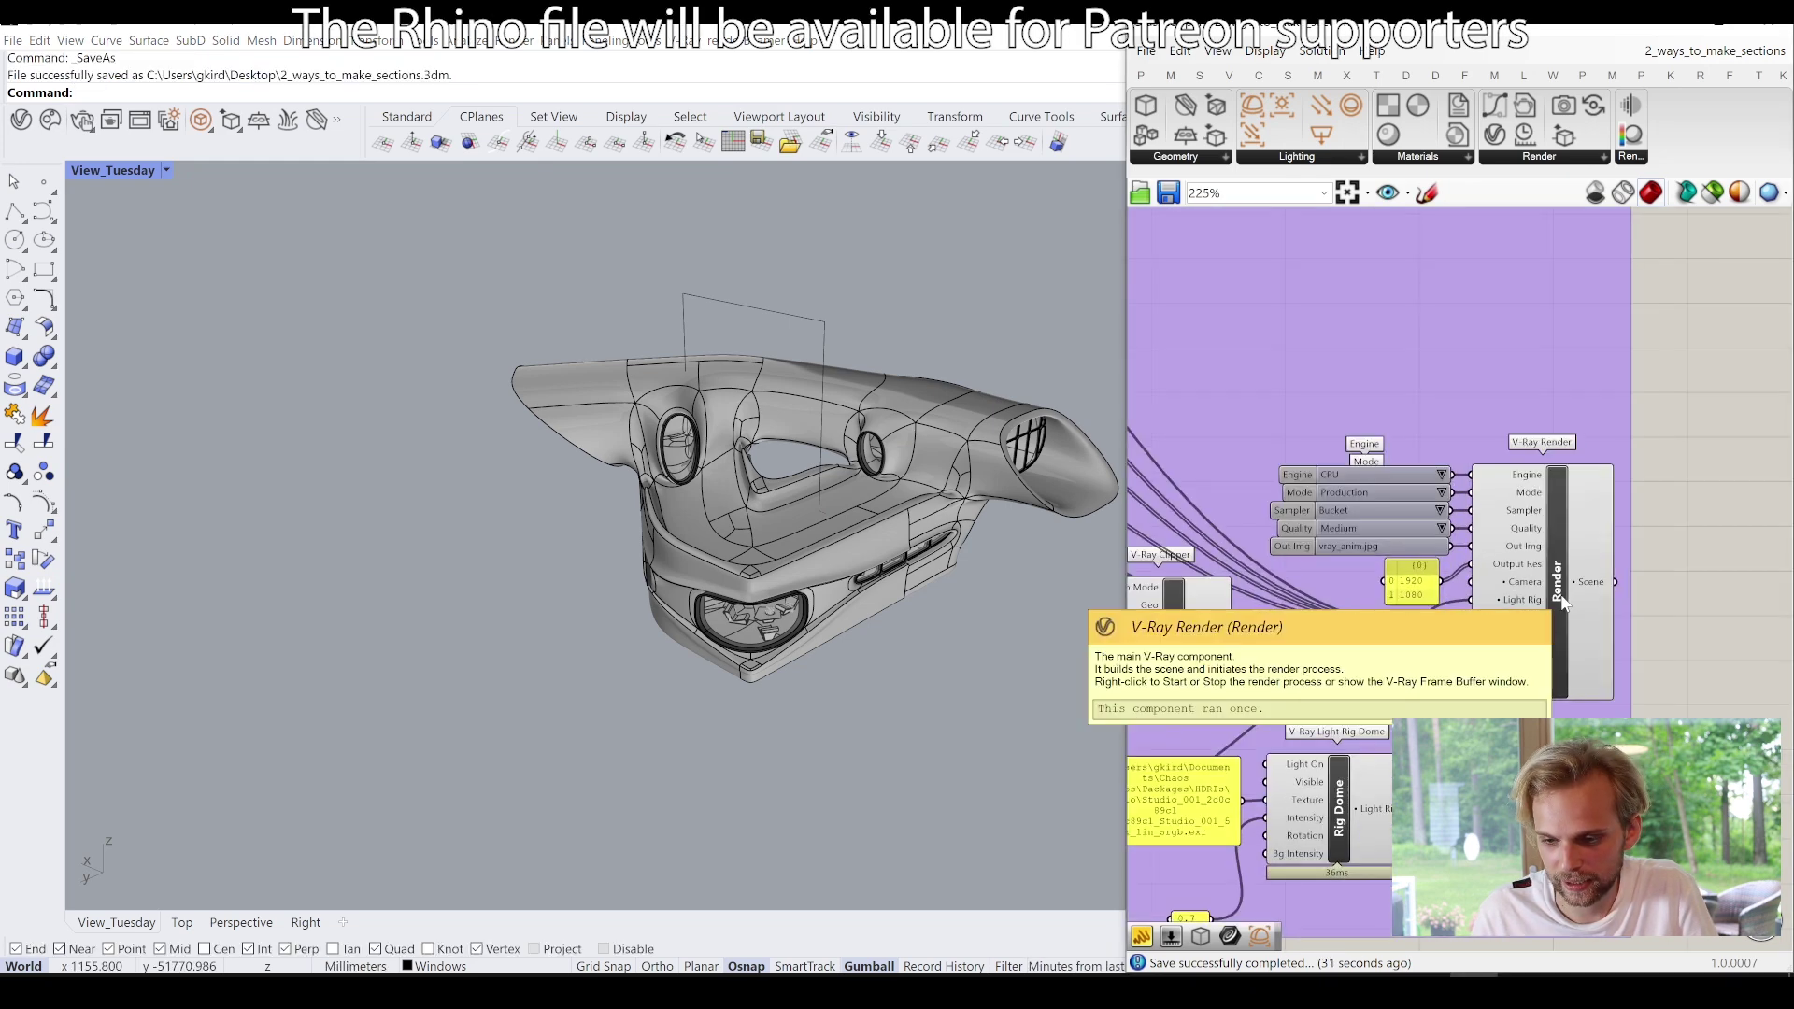
right_click(1562, 599)
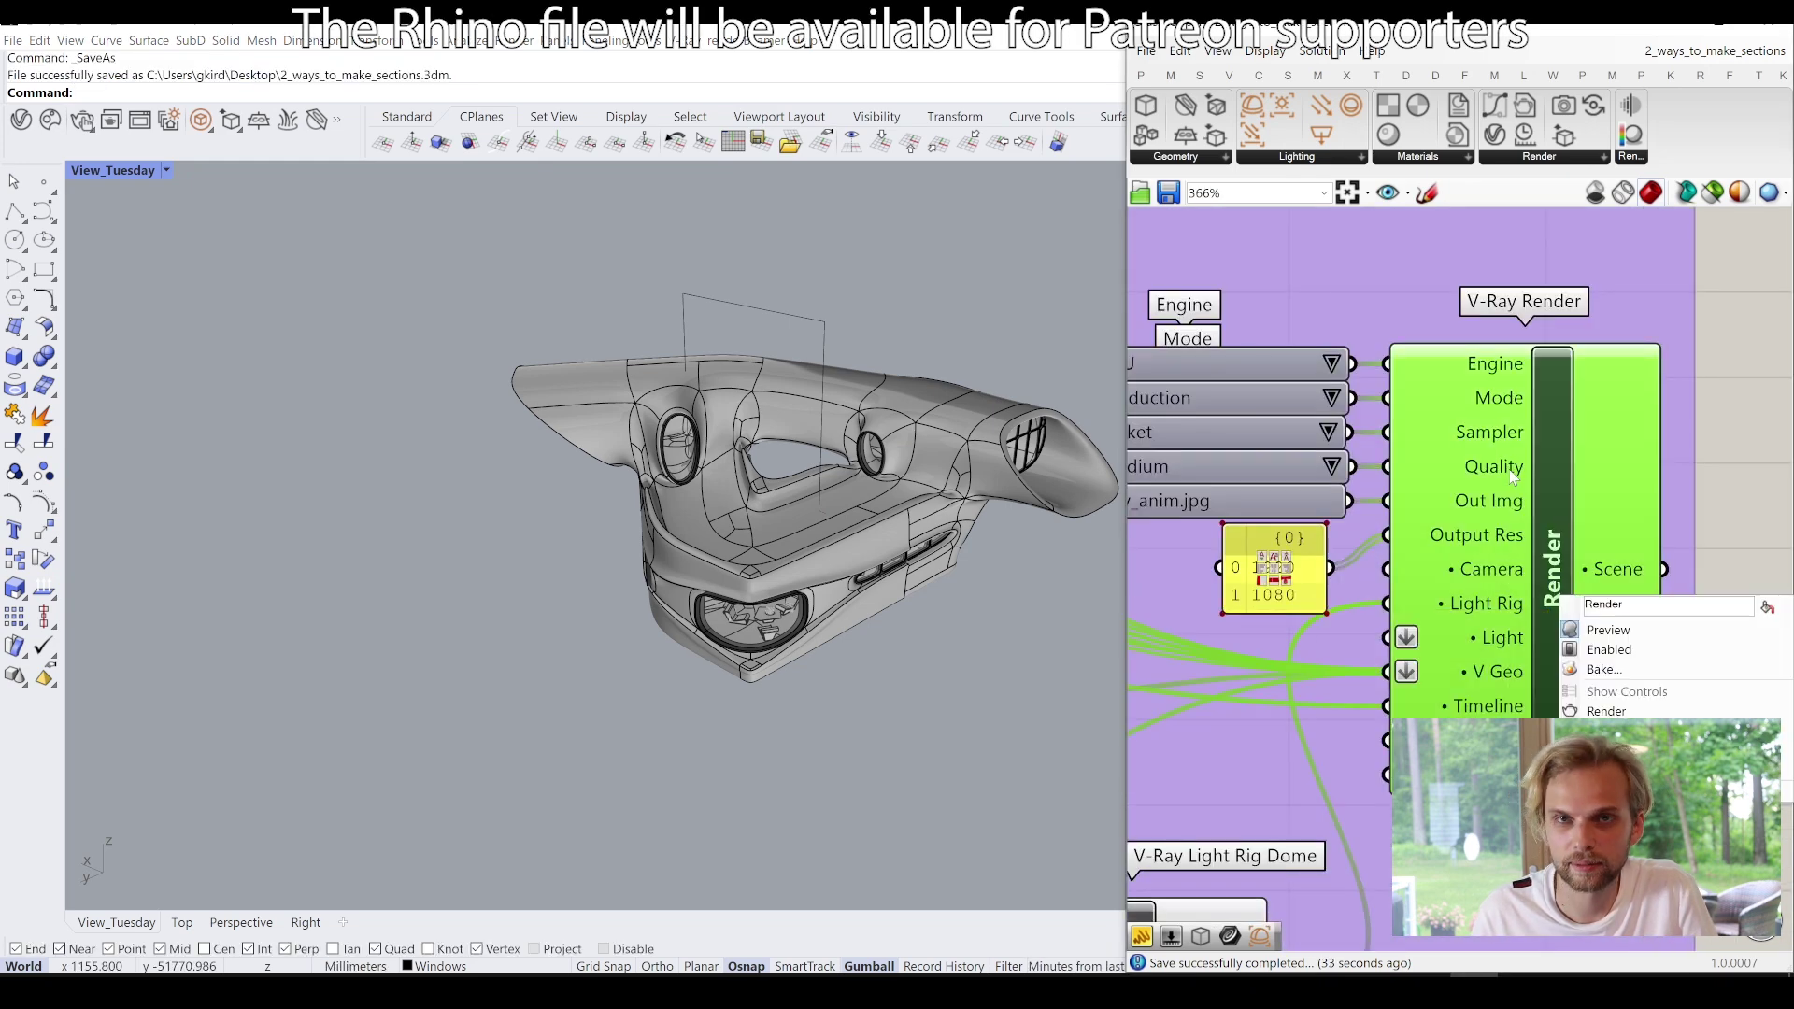